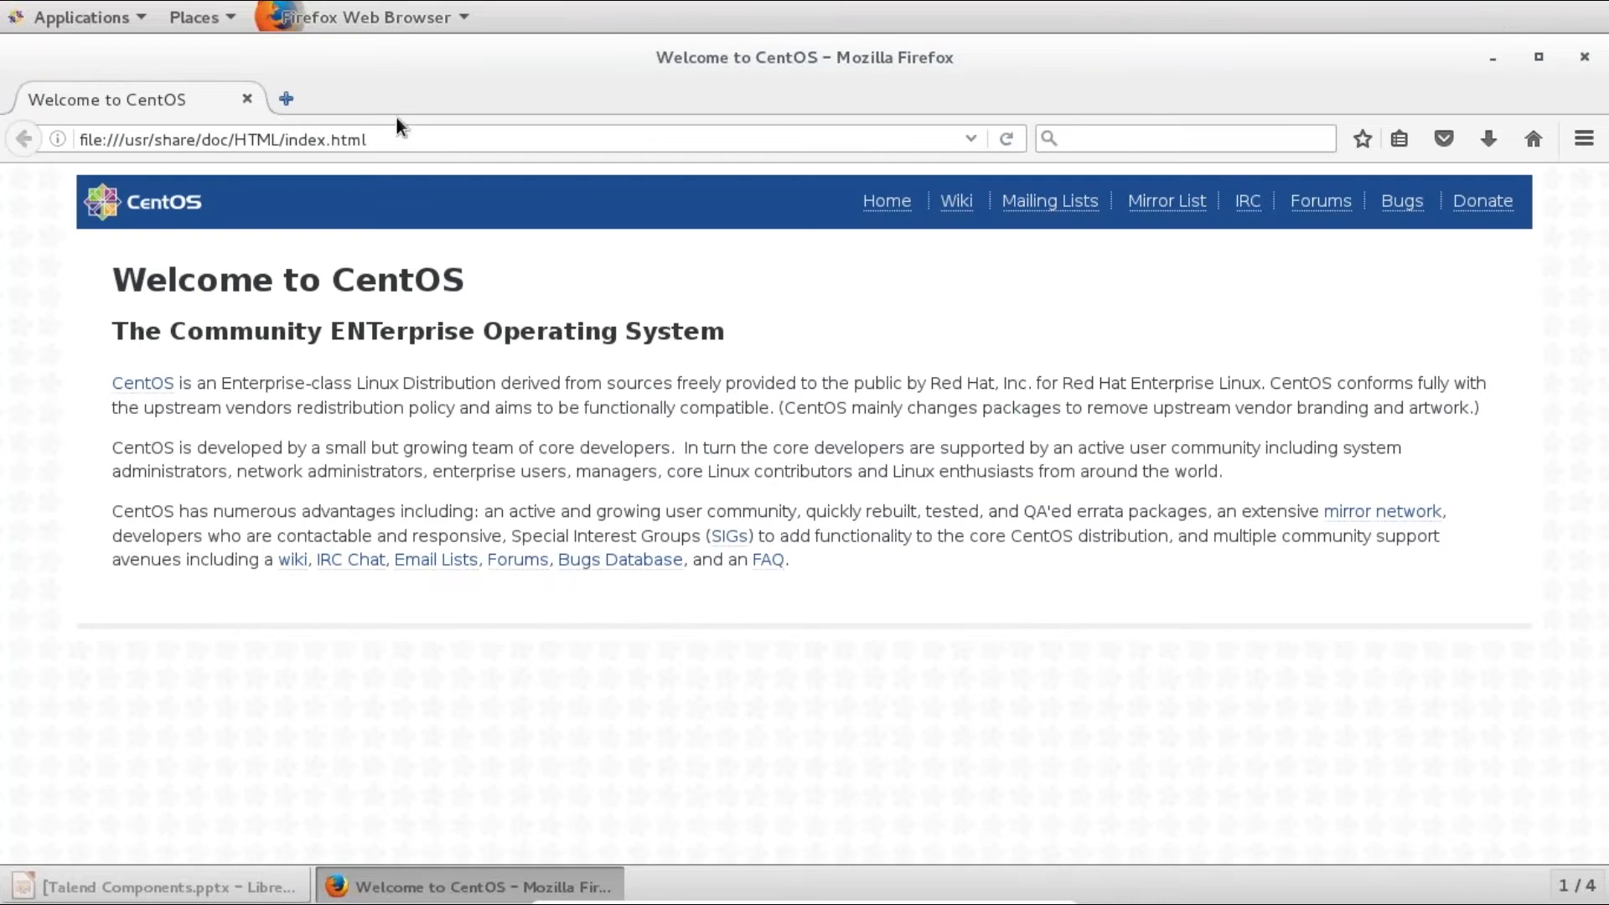
- Browse to talend.com's Downloads page, scroll to the free tools, then minimise Firefox
{"action": "left_click", "coordinate": [406, 142]}
{"action": "key", "text": "ctrl+a"}
{"action": "type", "text": "talend.com"}
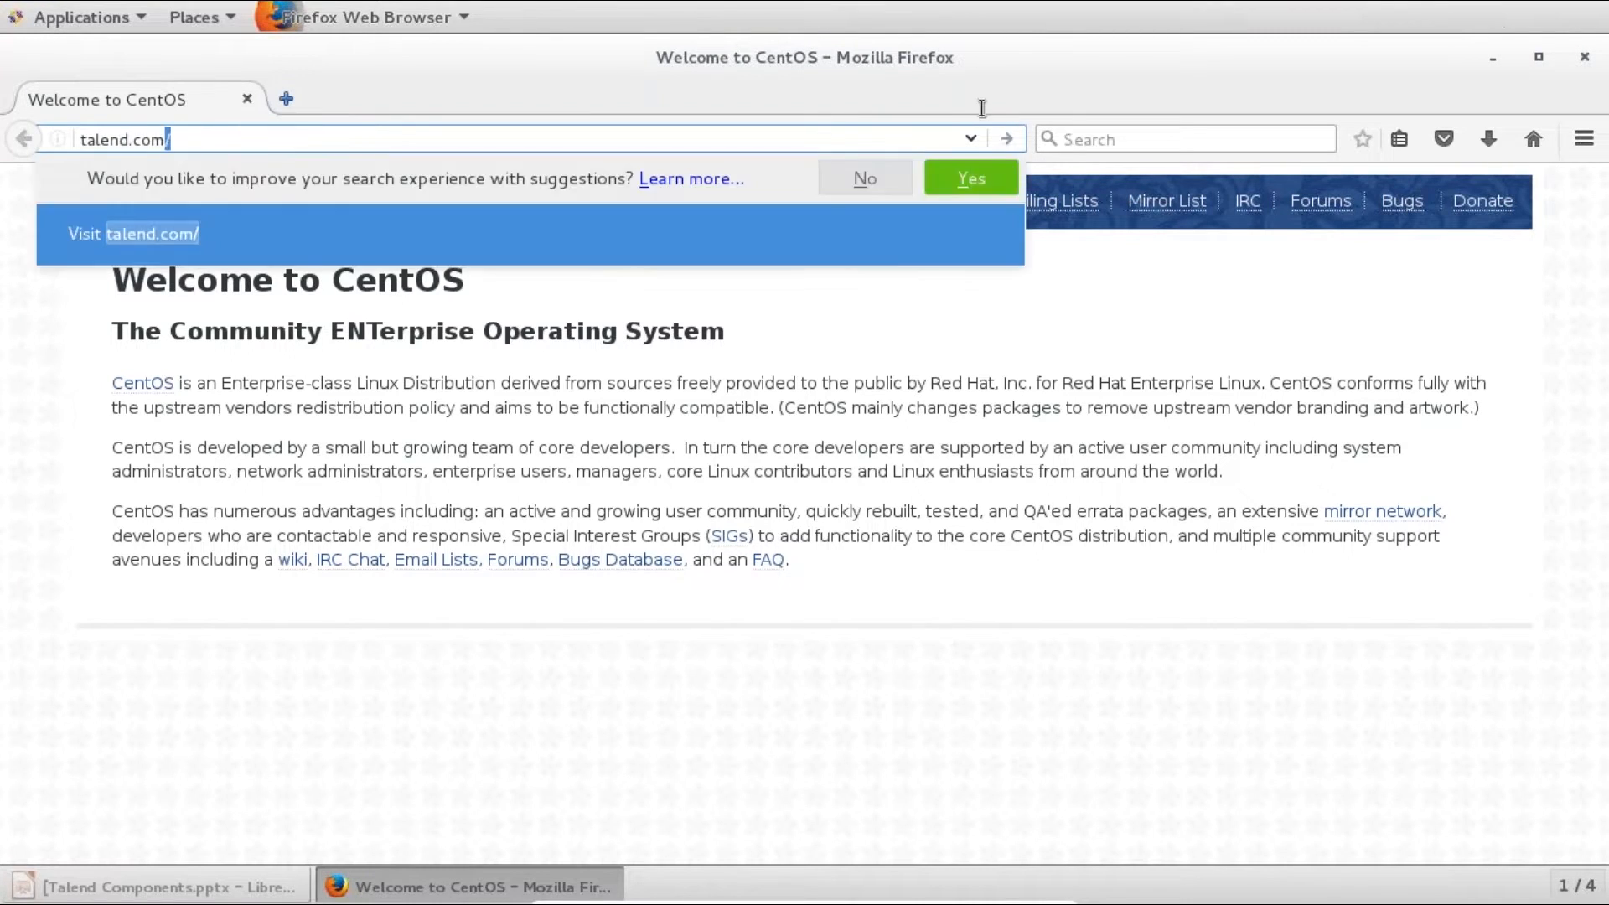
{"action": "key", "text": "Return"}
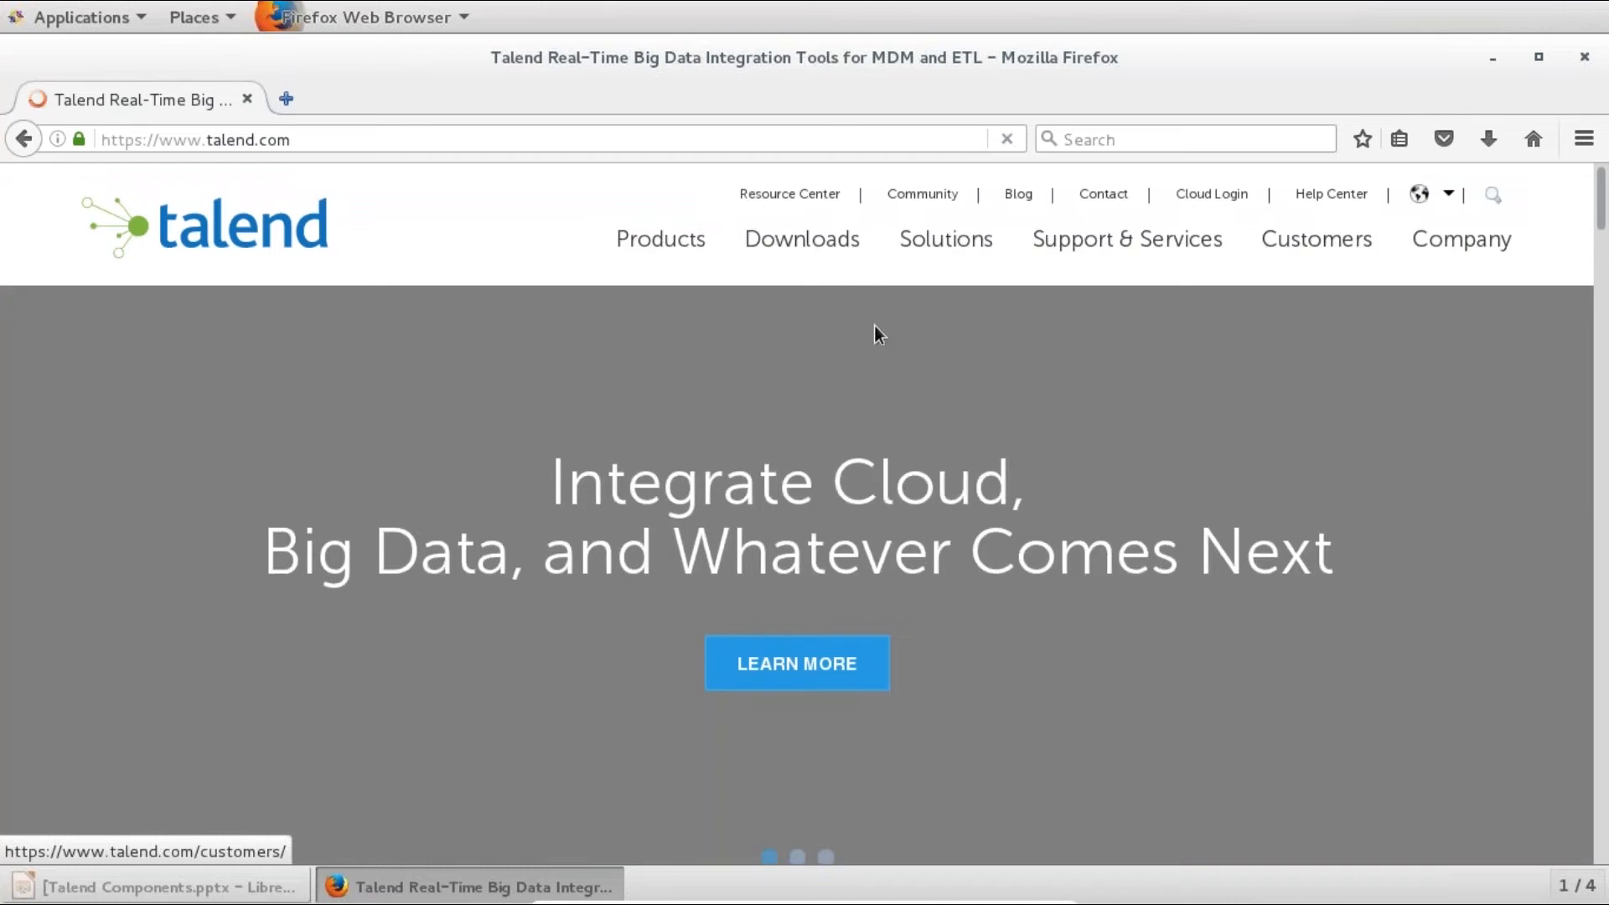
{"action": "left_click", "coordinate": [832, 247]}
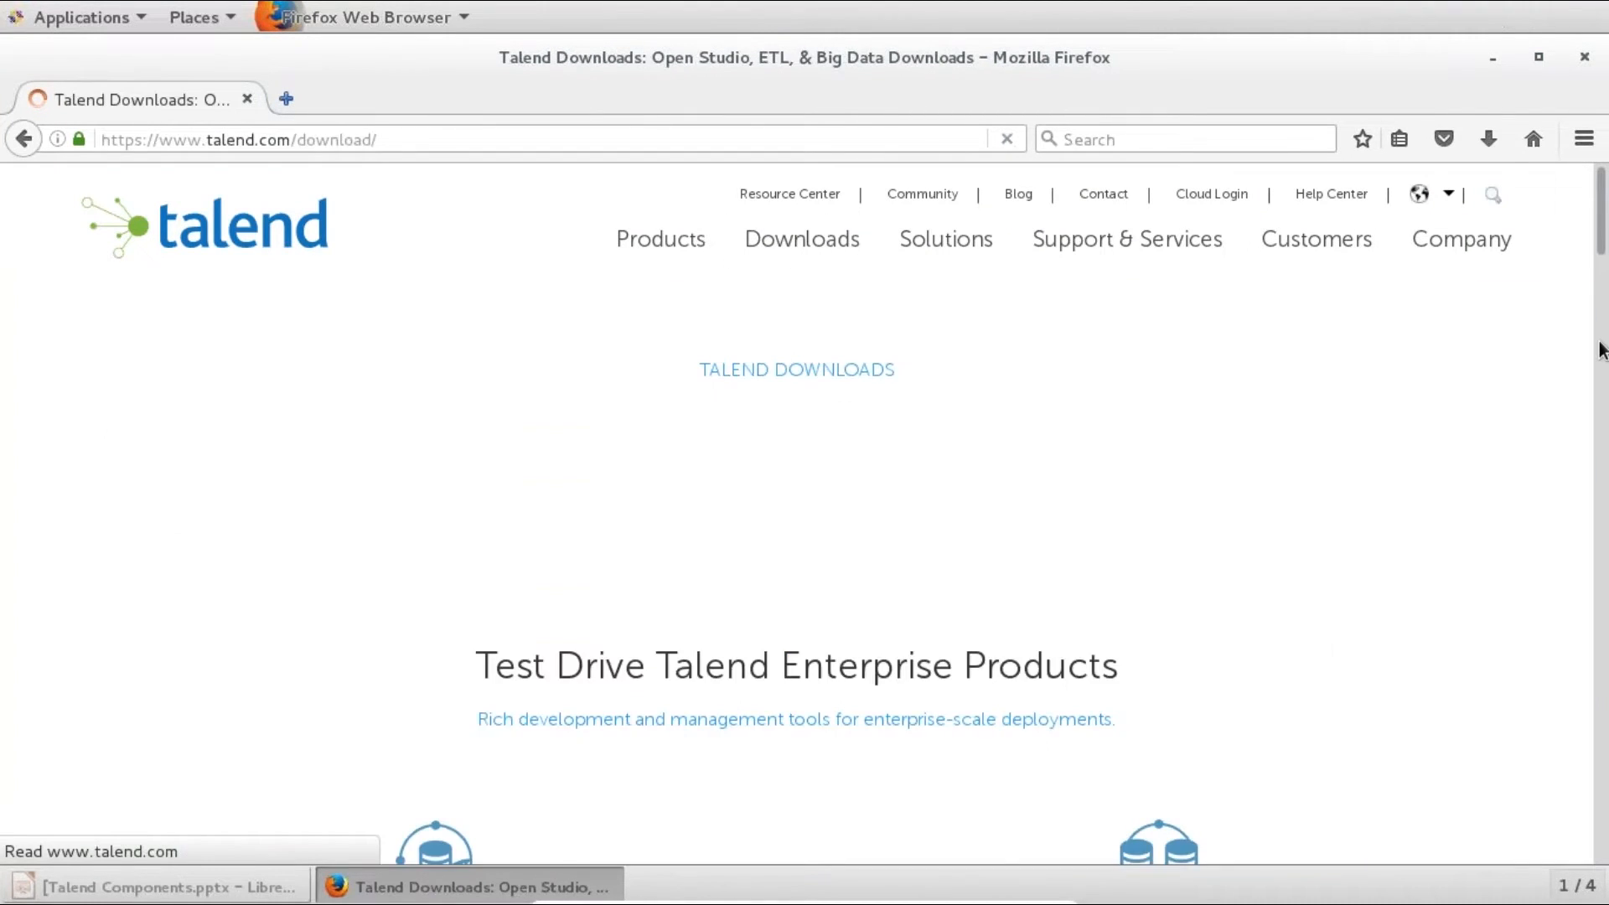
{"action": "scroll", "coordinate": [858, 461], "scroll_direction": "down", "scroll_amount": 5}
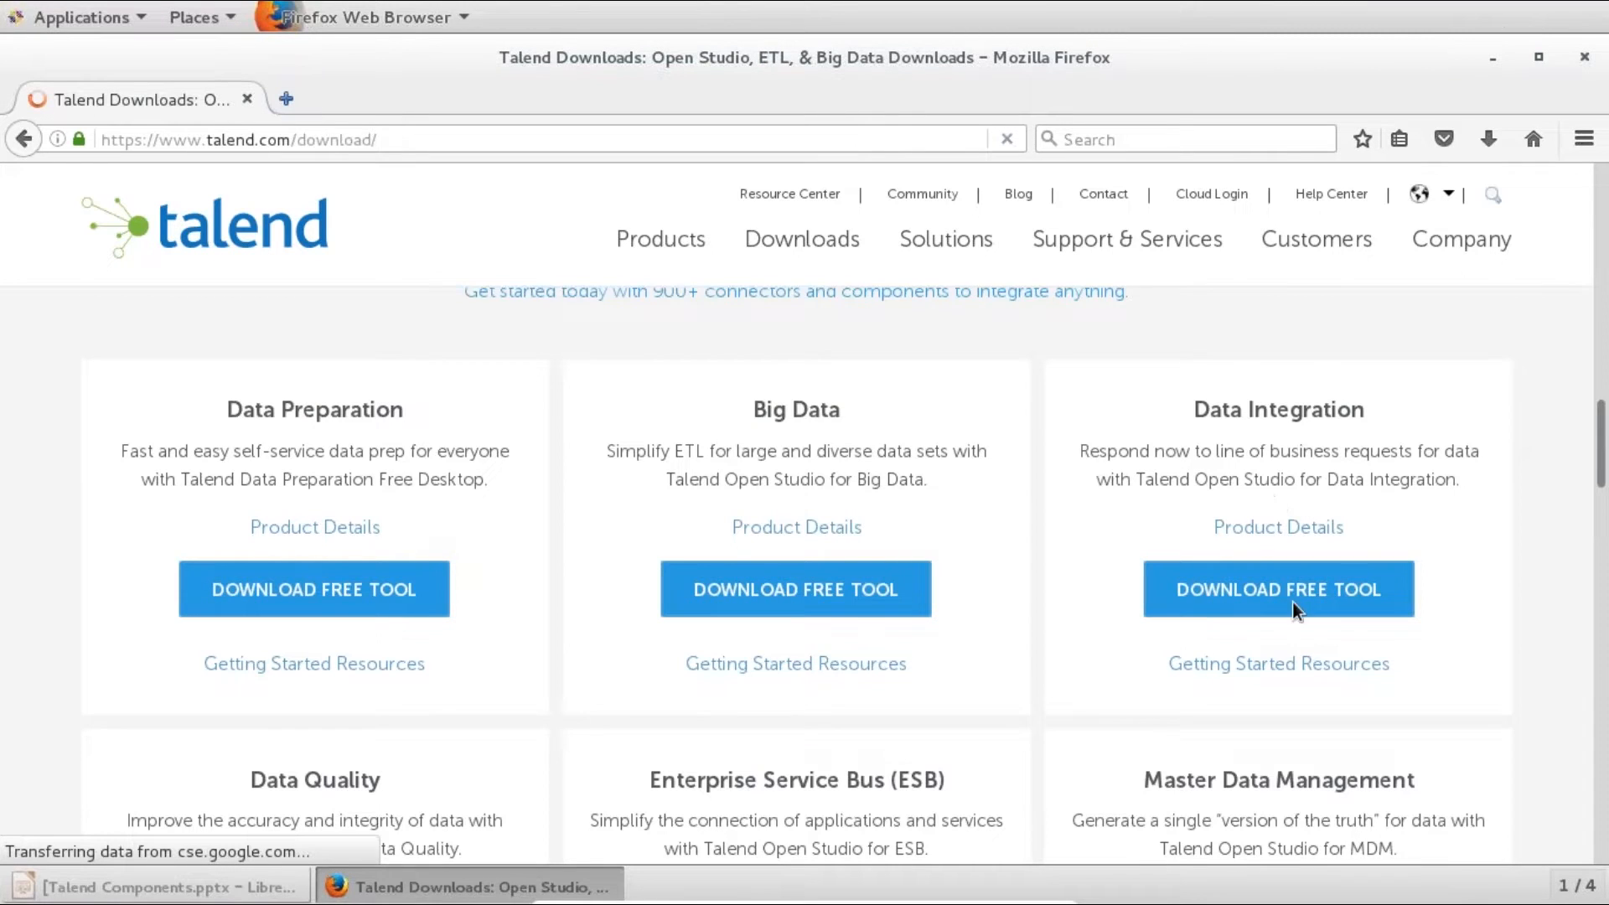
{"action": "left_click", "coordinate": [1493, 61]}
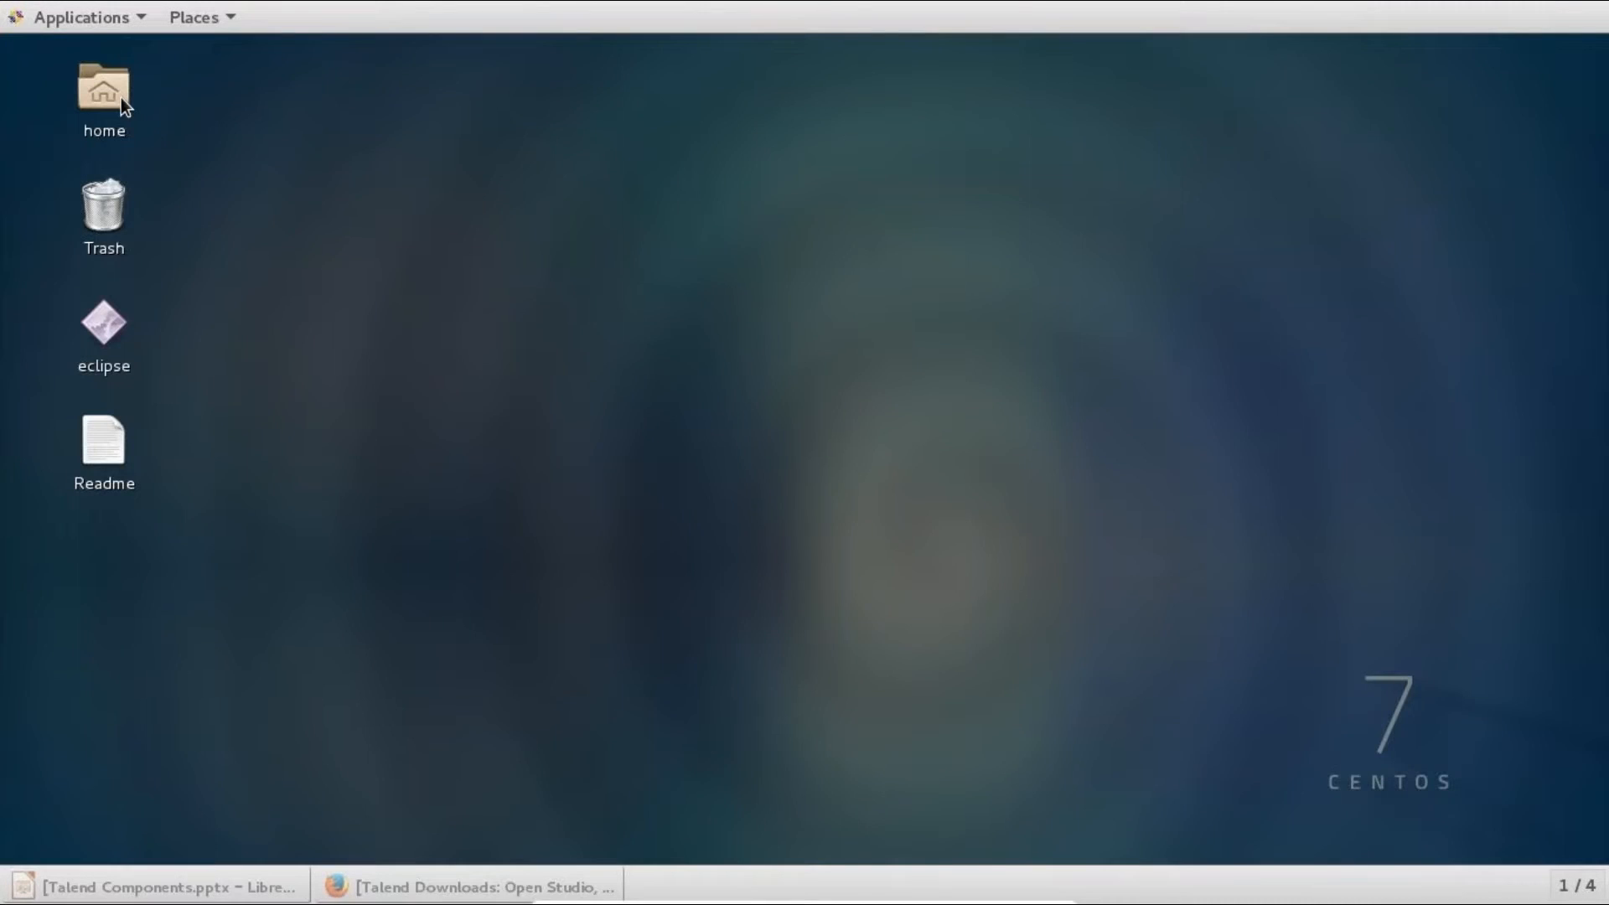
- Open the home folder and select the TOS_BD zip and its extracted TOS_BD-20170623_1246-V6.4.1 folder
{"action": "double_click", "coordinate": [103, 89]}
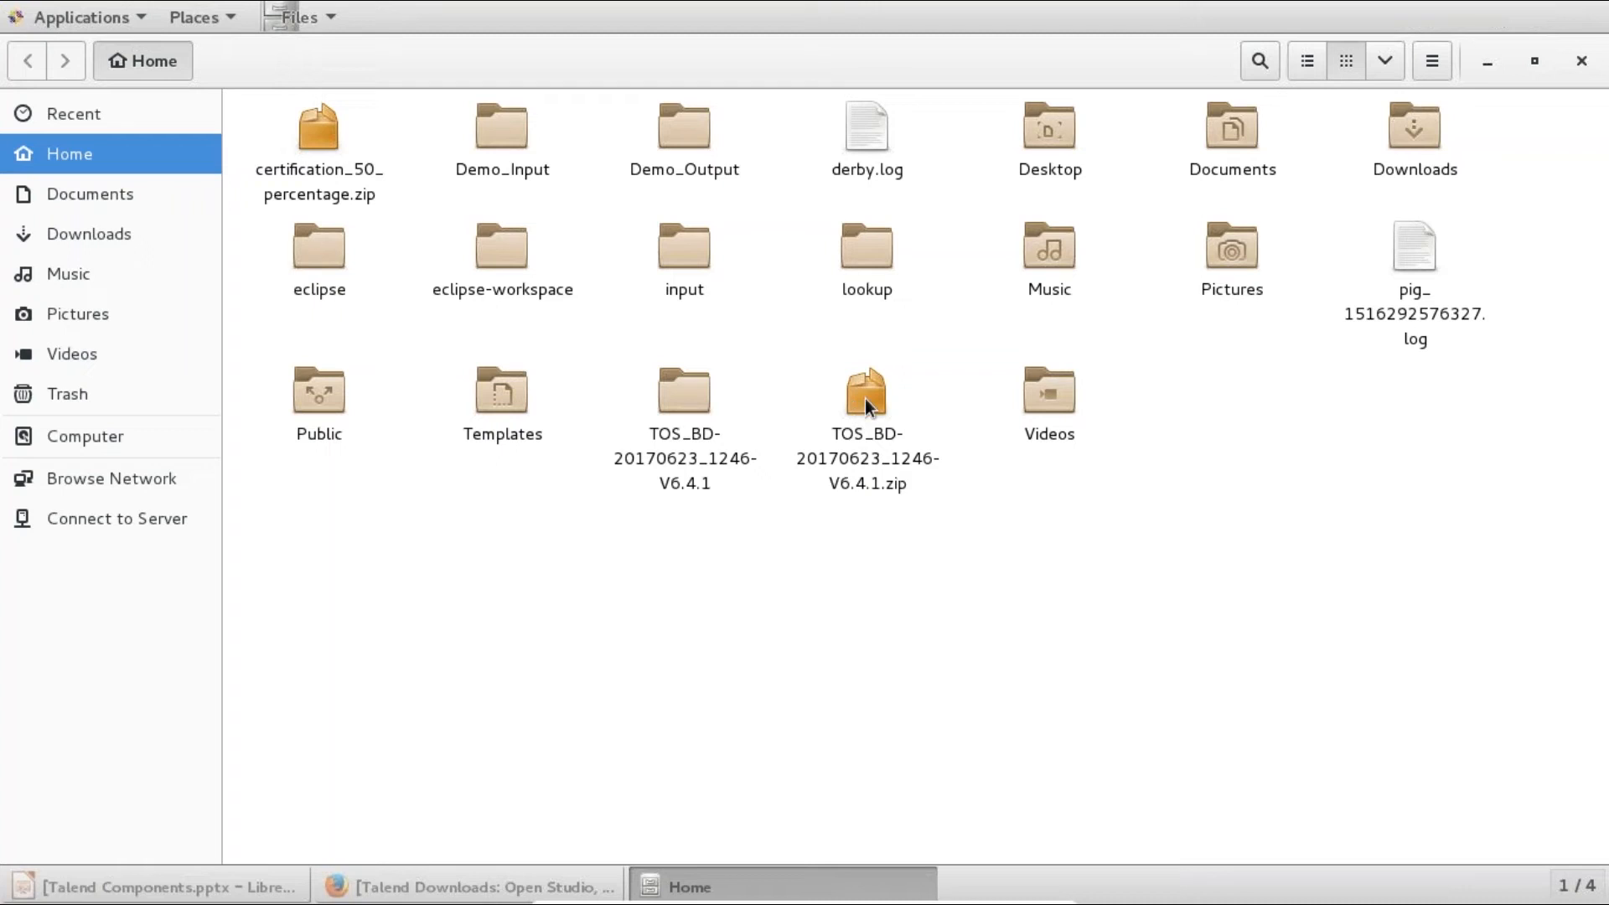
{"action": "left_click", "coordinate": [860, 408]}
{"action": "left_click", "coordinate": [682, 399]}
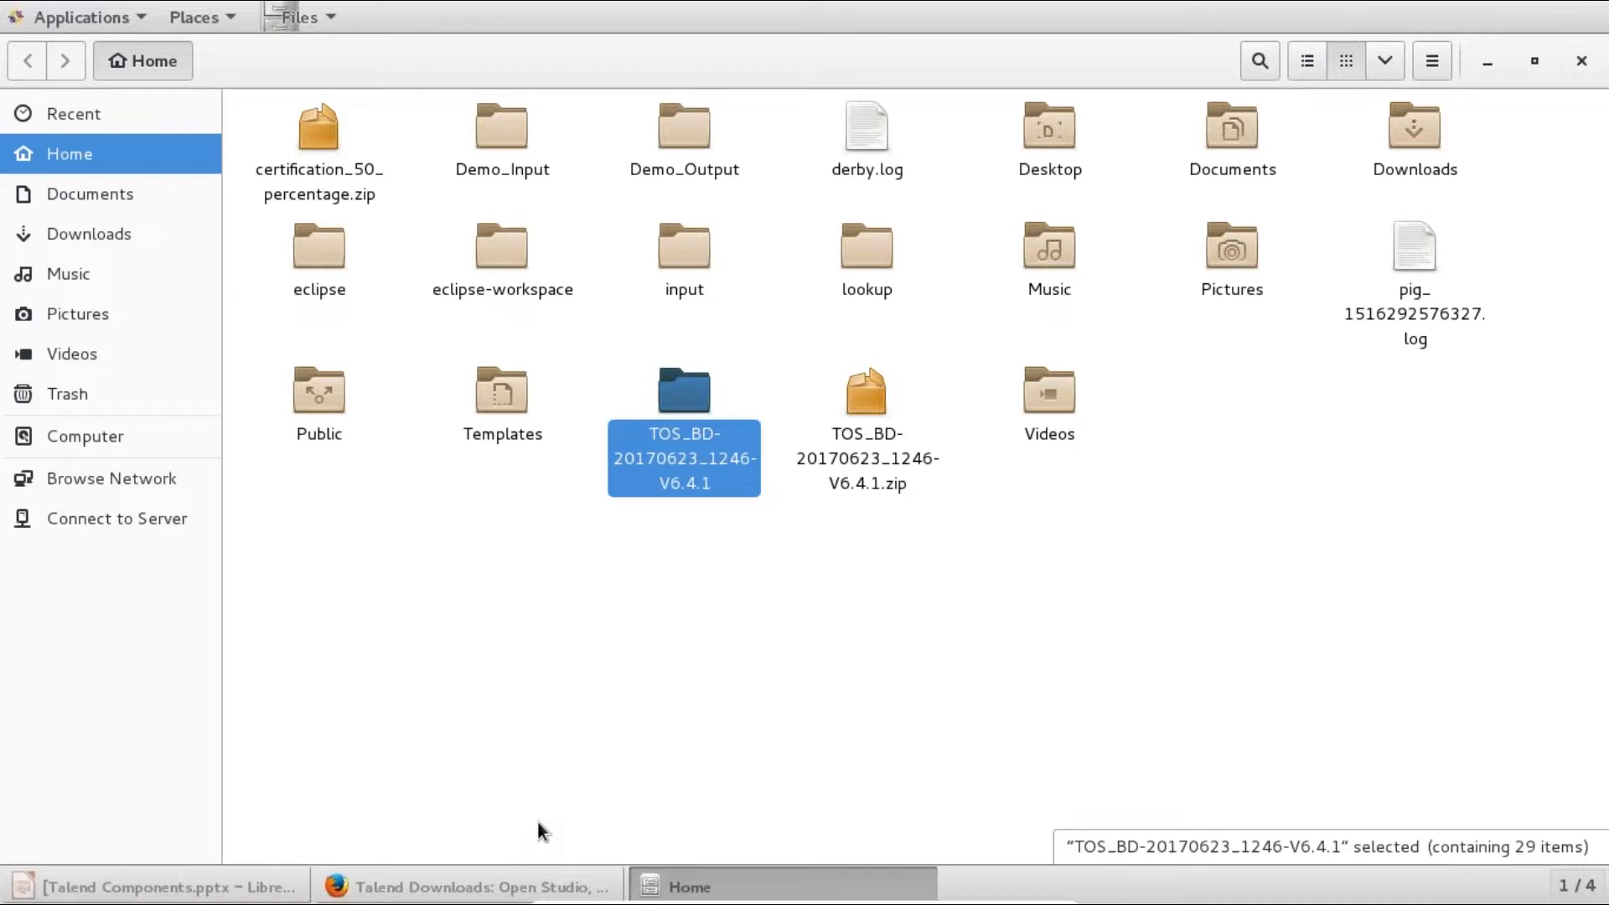
{"action": "left_click", "coordinate": [536, 885]}
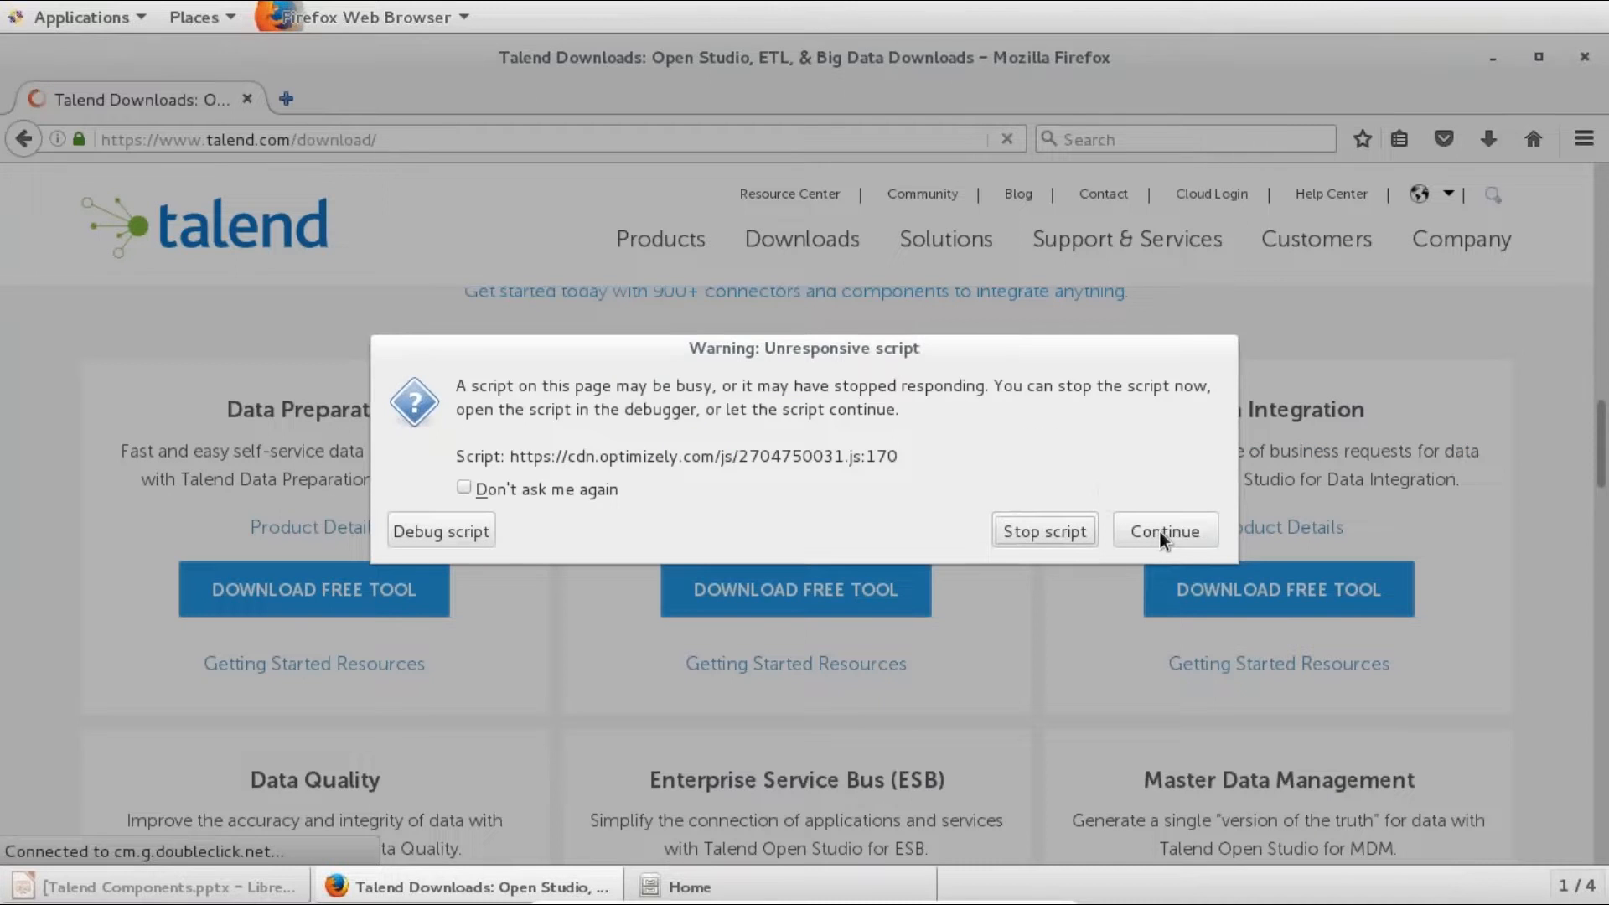
{"action": "left_click", "coordinate": [1163, 531]}
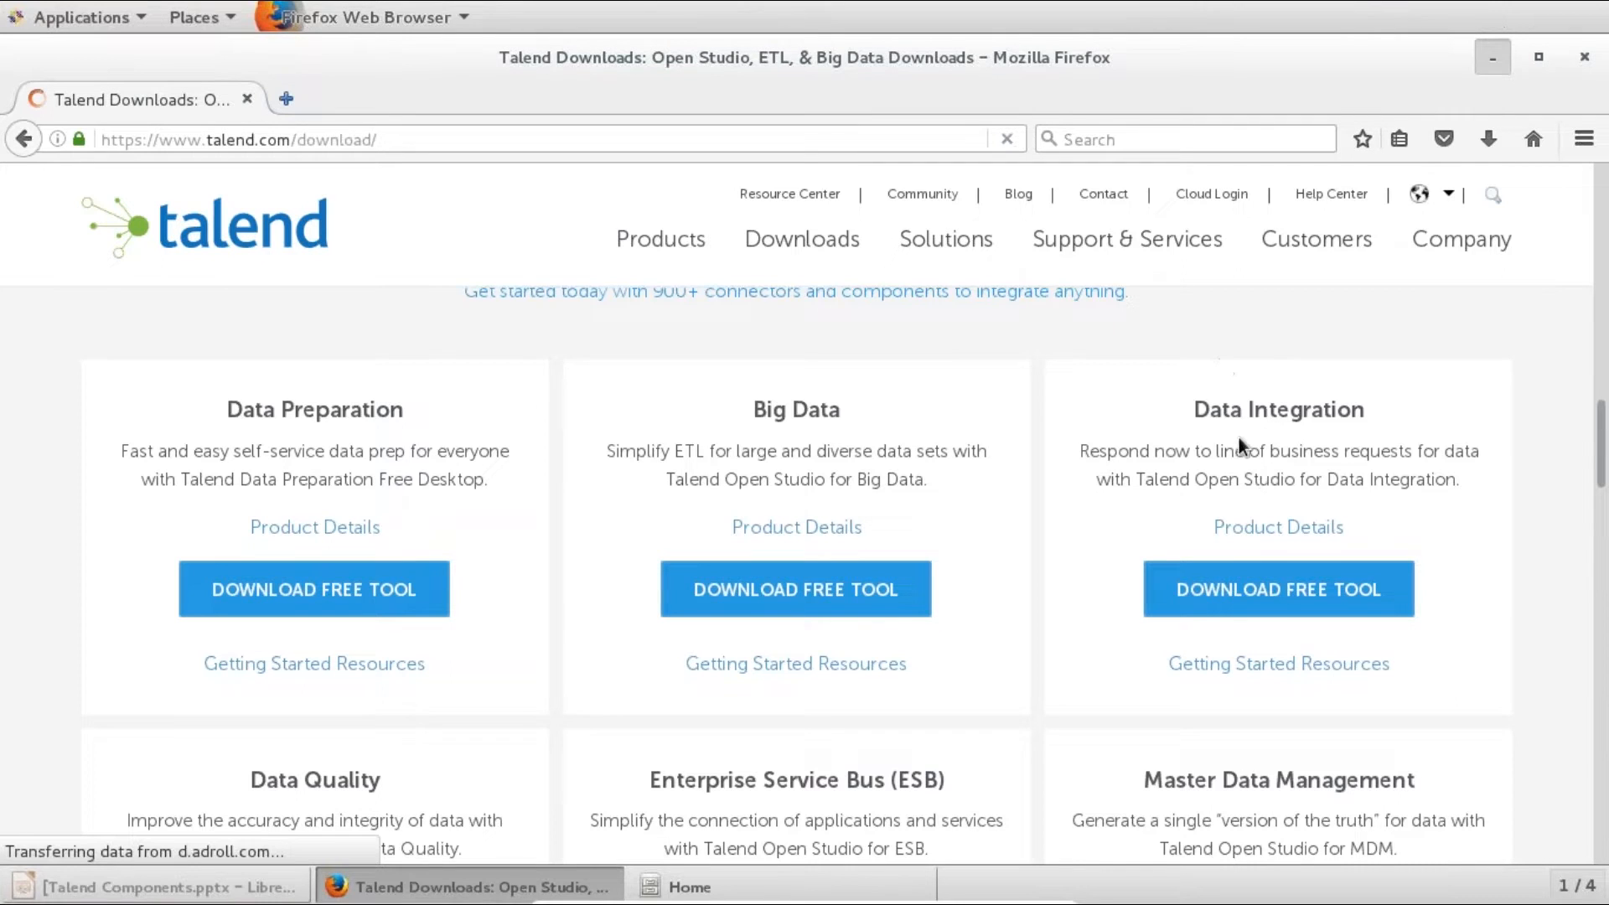
{"action": "left_click", "coordinate": [672, 411]}
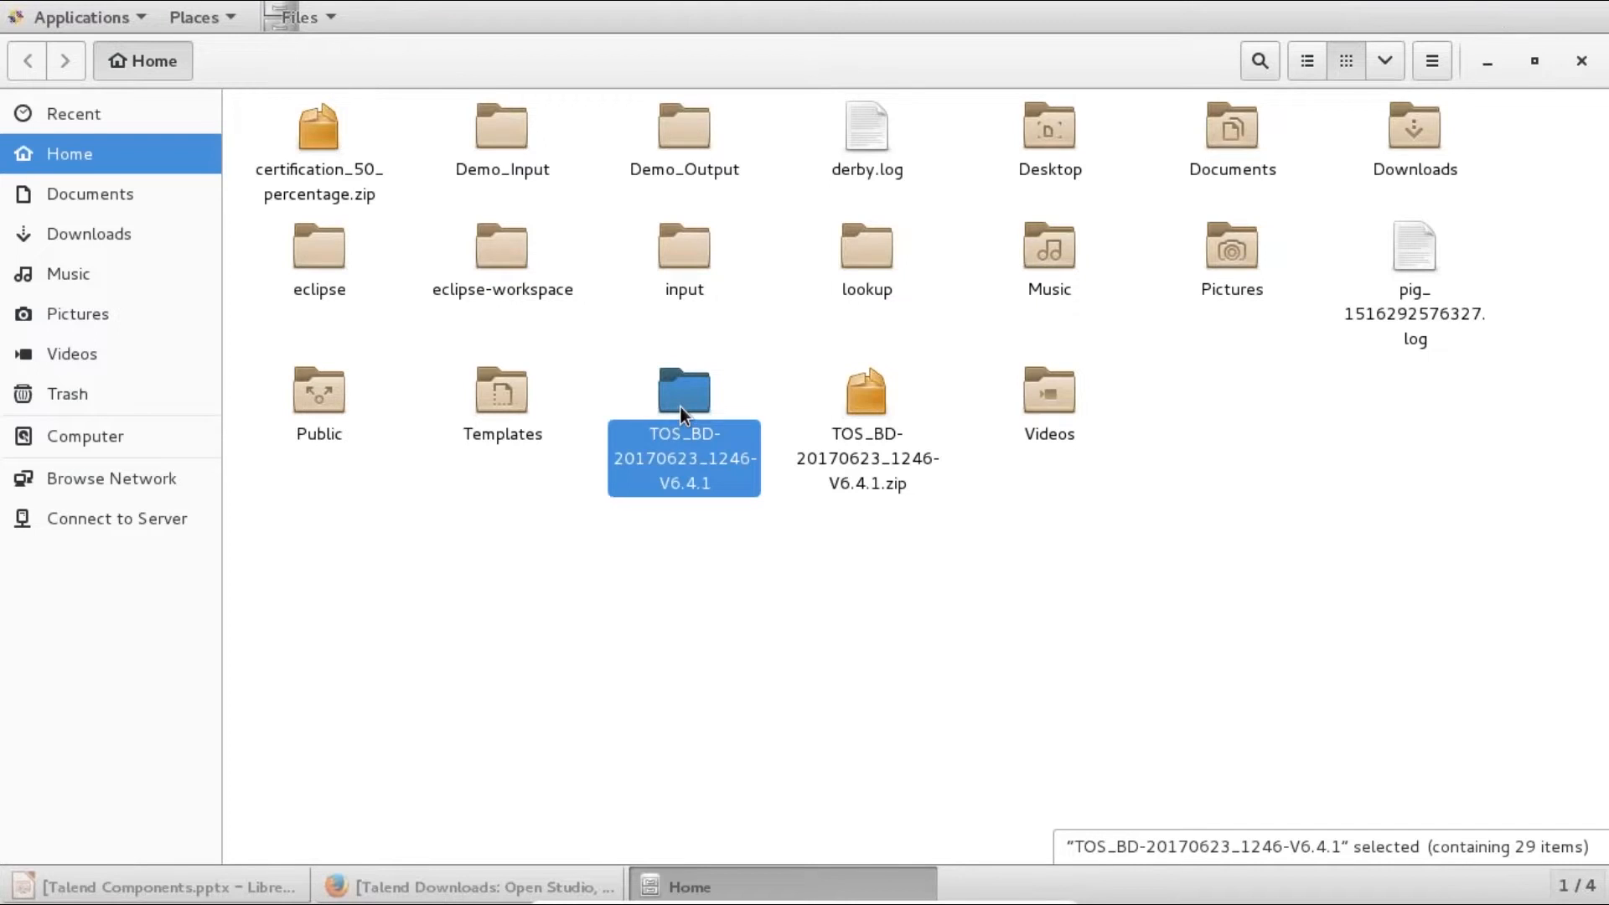
- Enter the TOS_BD-20170623_1246-V6.4.1 folder and launch the TOS_BD-linux-gtk-x86_64 executable
{"action": "double_click", "coordinate": [681, 406]}
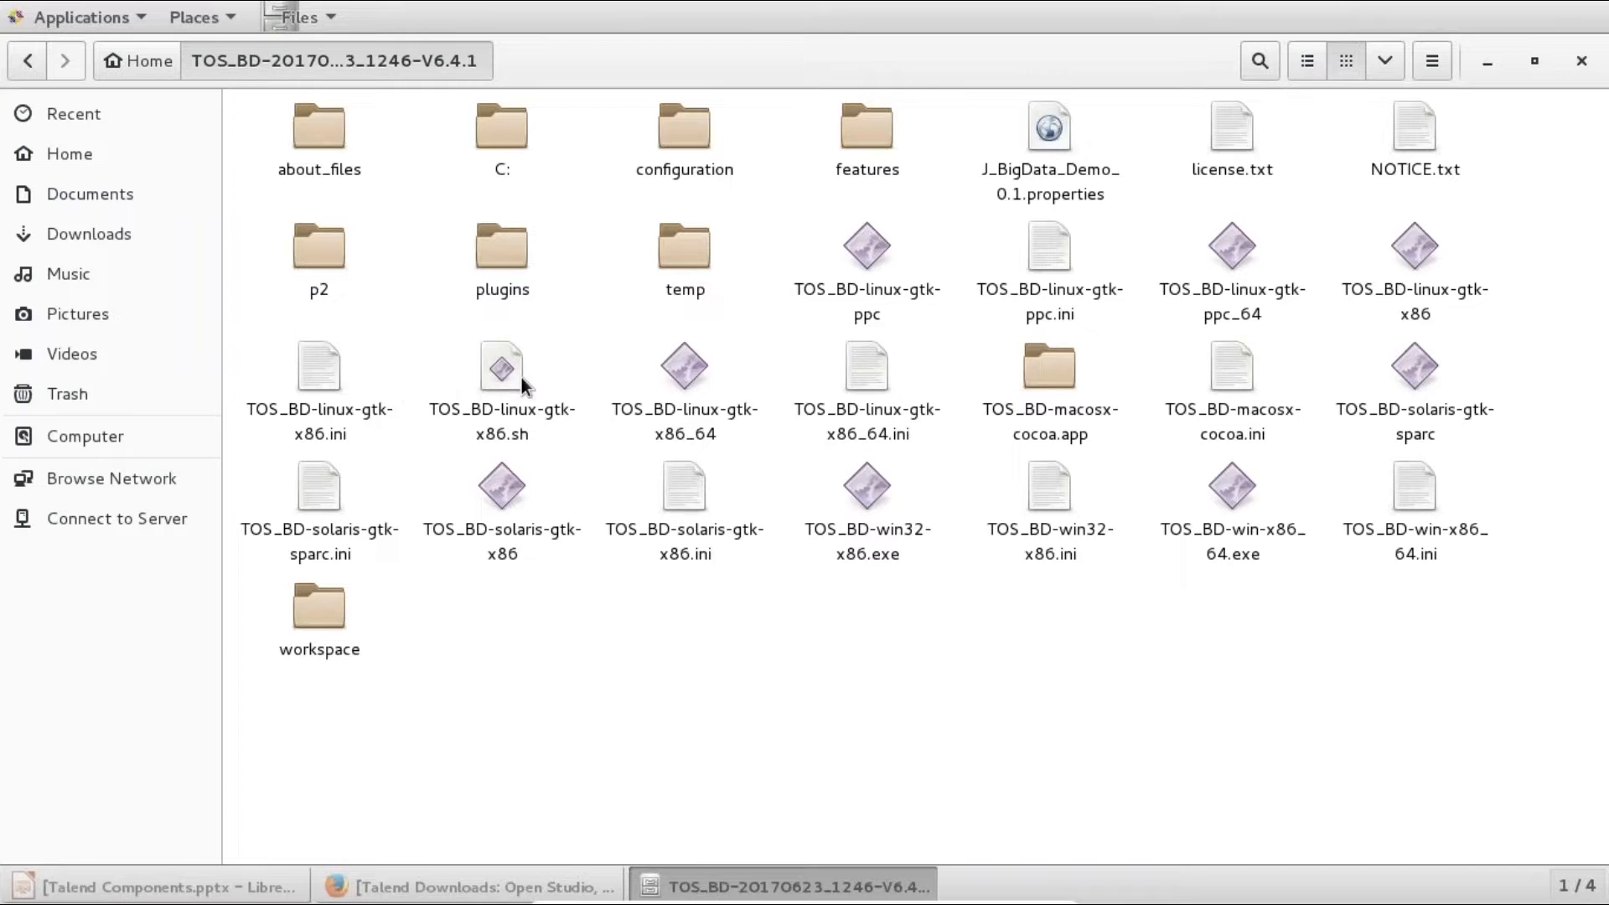
{"action": "left_click", "coordinate": [694, 370]}
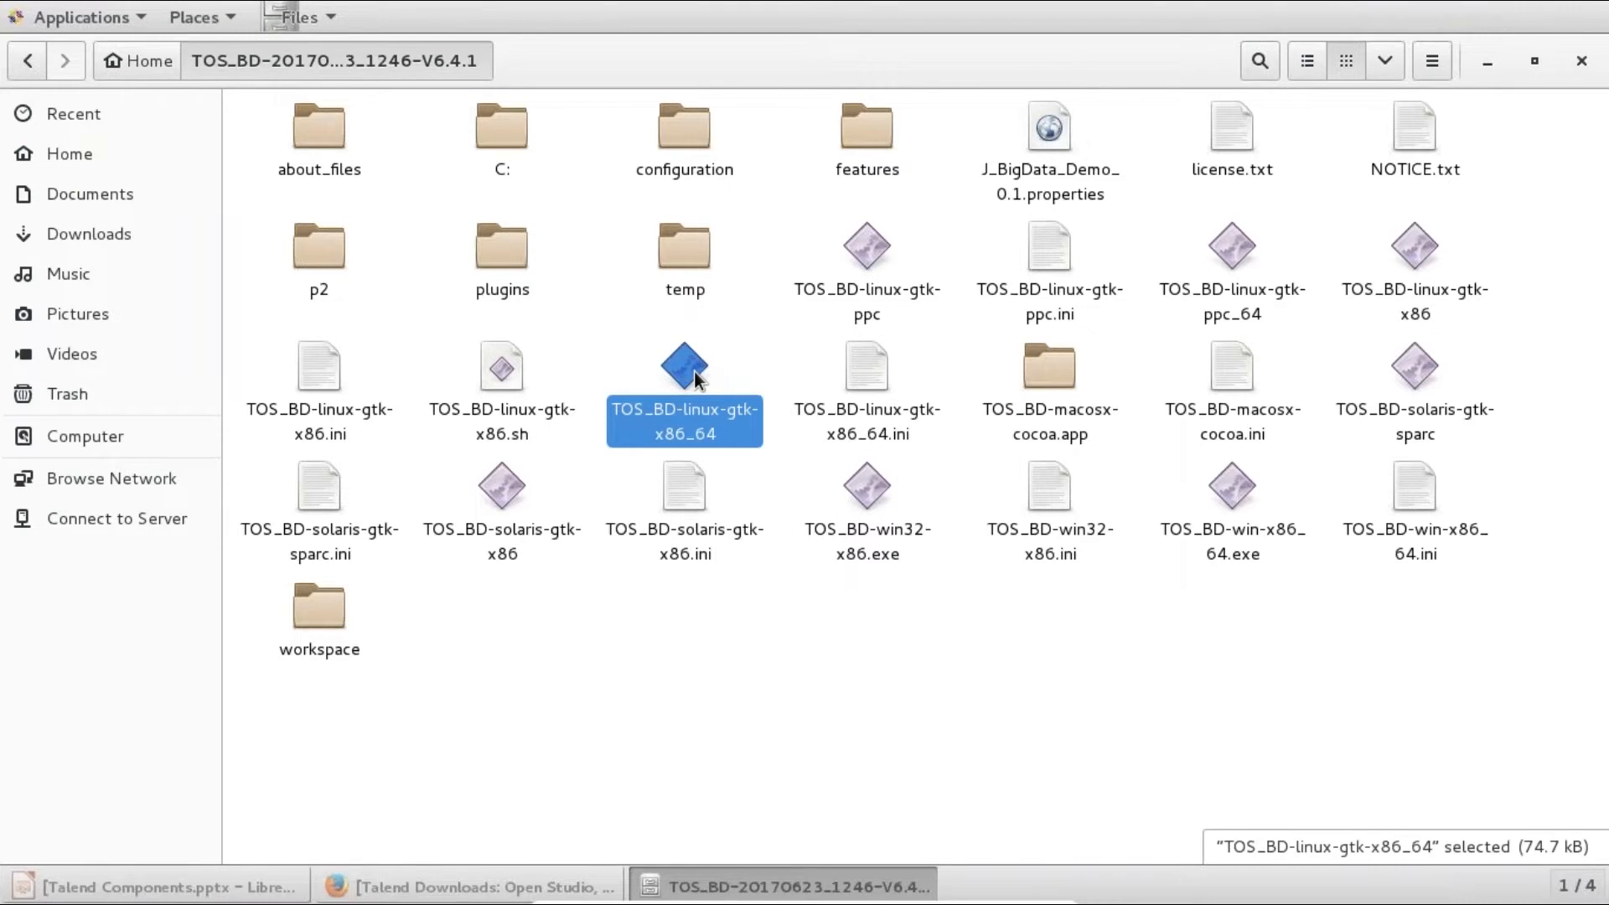
{"action": "double_click", "coordinate": [694, 377]}
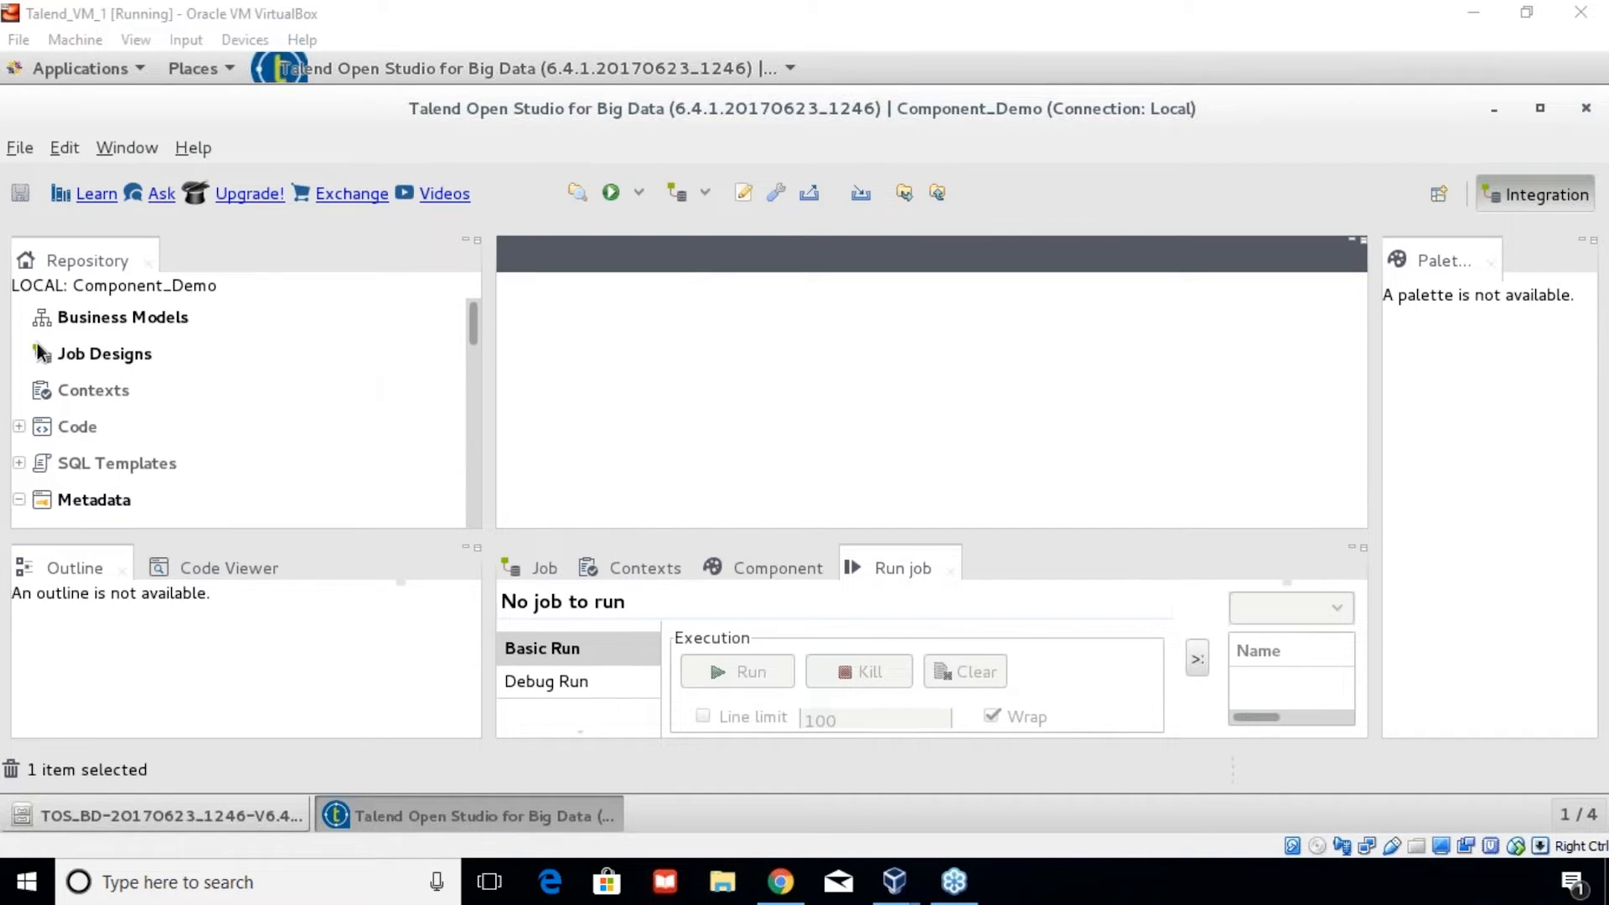
- Create job J_1_Component_Demo, reusing that name as its purpose and description
{"action": "right_click", "coordinate": [94, 355]}
{"action": "left_click", "coordinate": [181, 365]}
{"action": "type", "text": "J"}
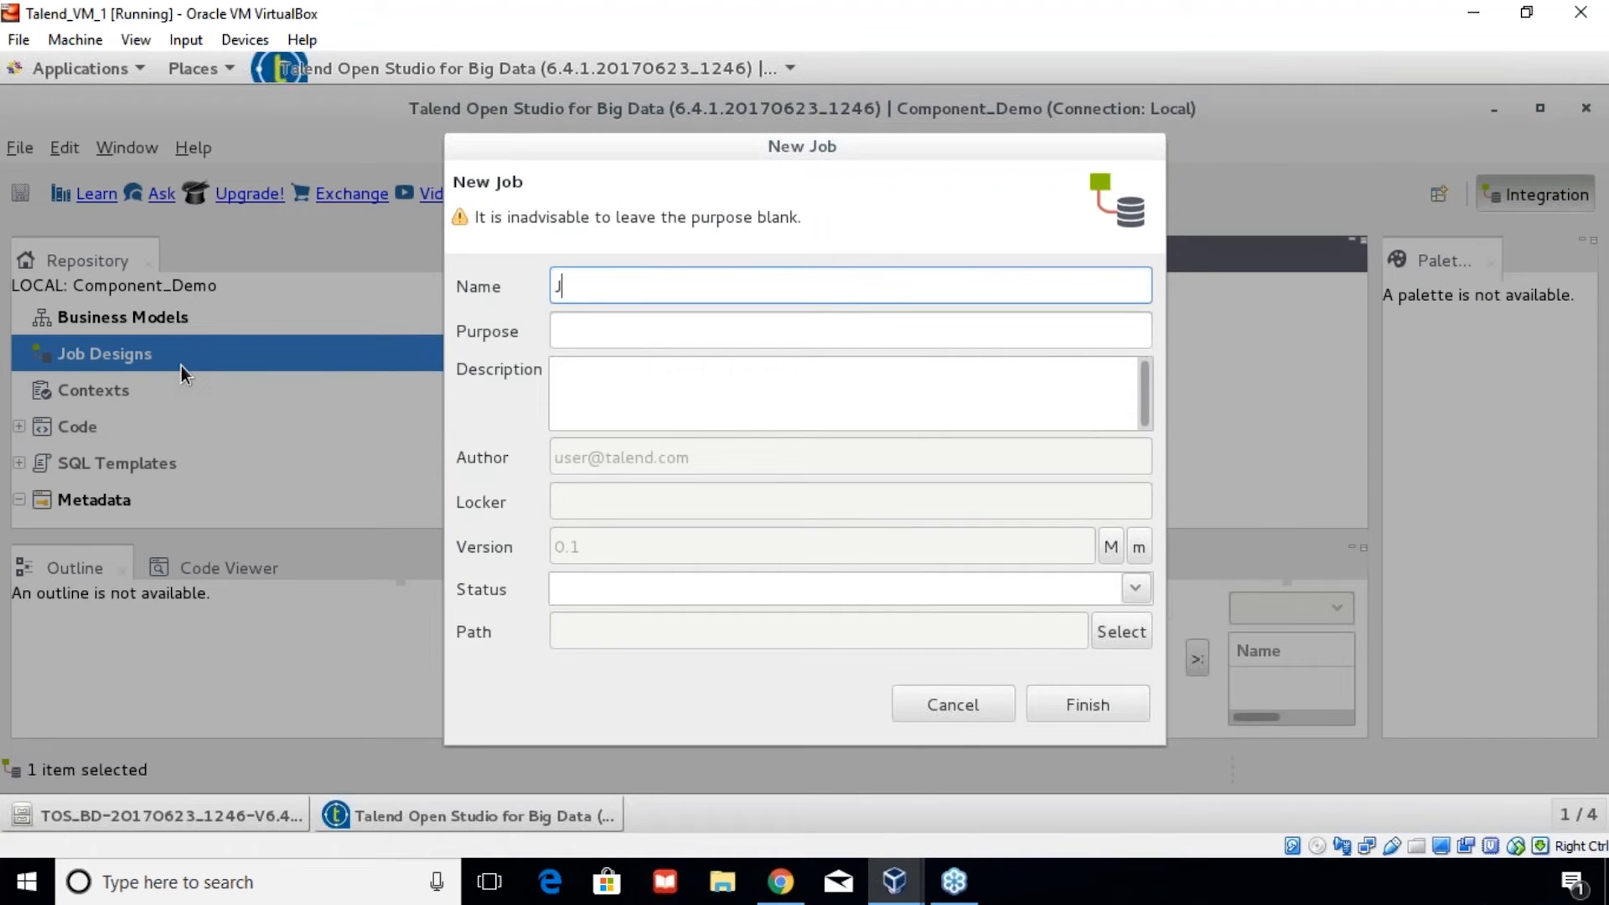
{"action": "type", "text": "_1_Component_Demo"}
{"action": "key", "text": "ctrl+a"}
{"action": "key", "text": "ctrl+c"}
{"action": "key", "text": "Tab"}
{"action": "key", "text": "ctrl+v"}
{"action": "left_click", "coordinate": [652, 406]}
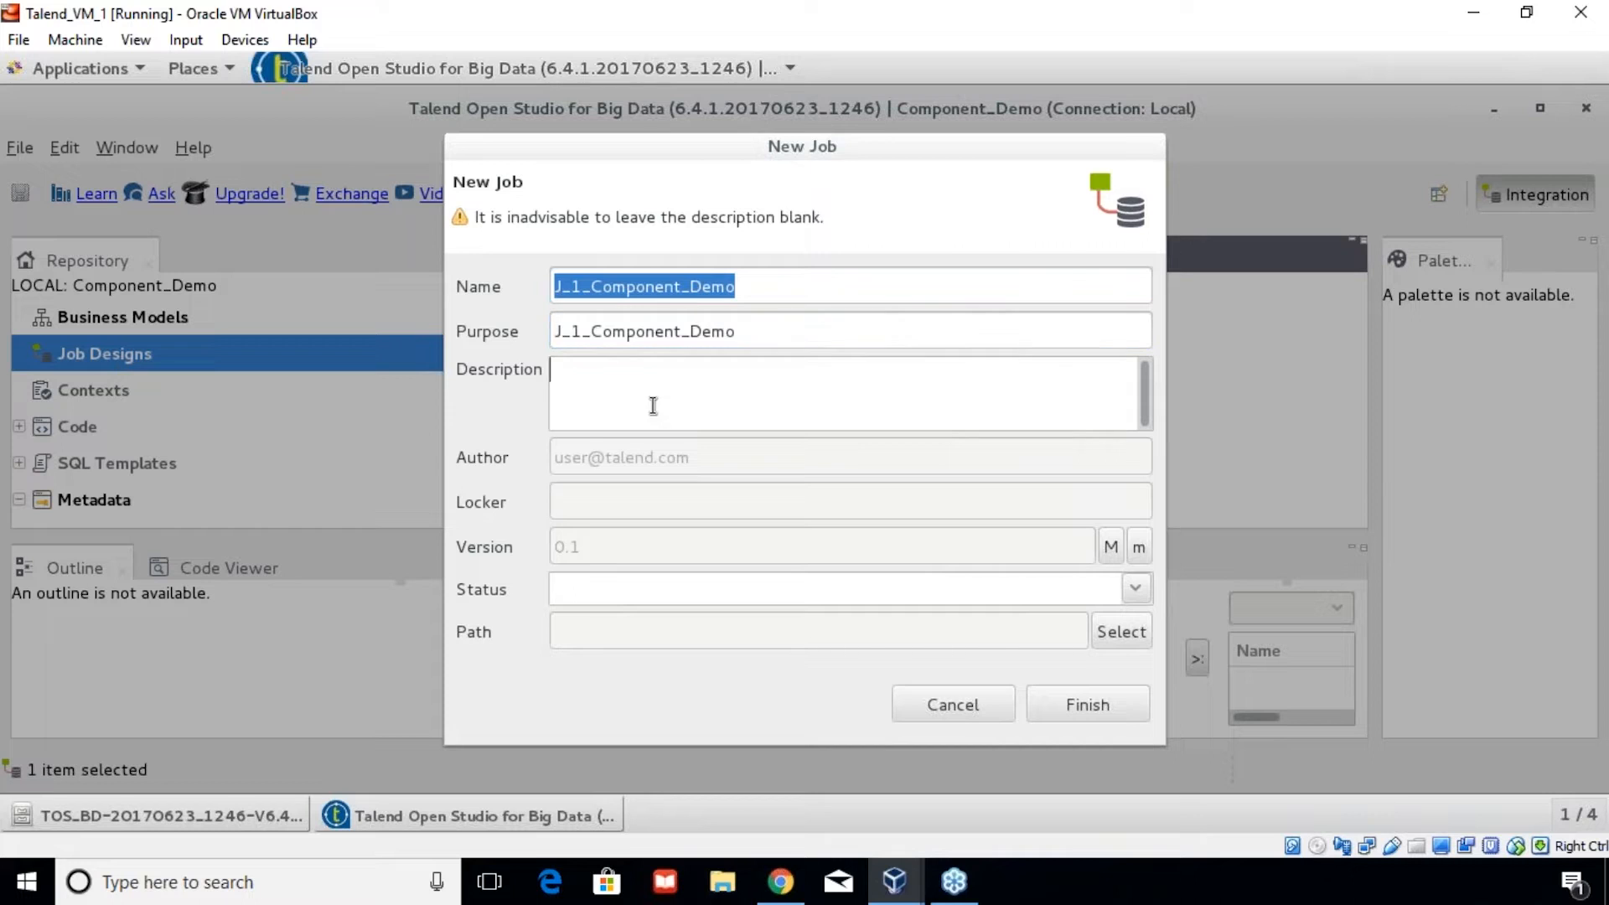
{"action": "key", "text": "ctrl+v"}
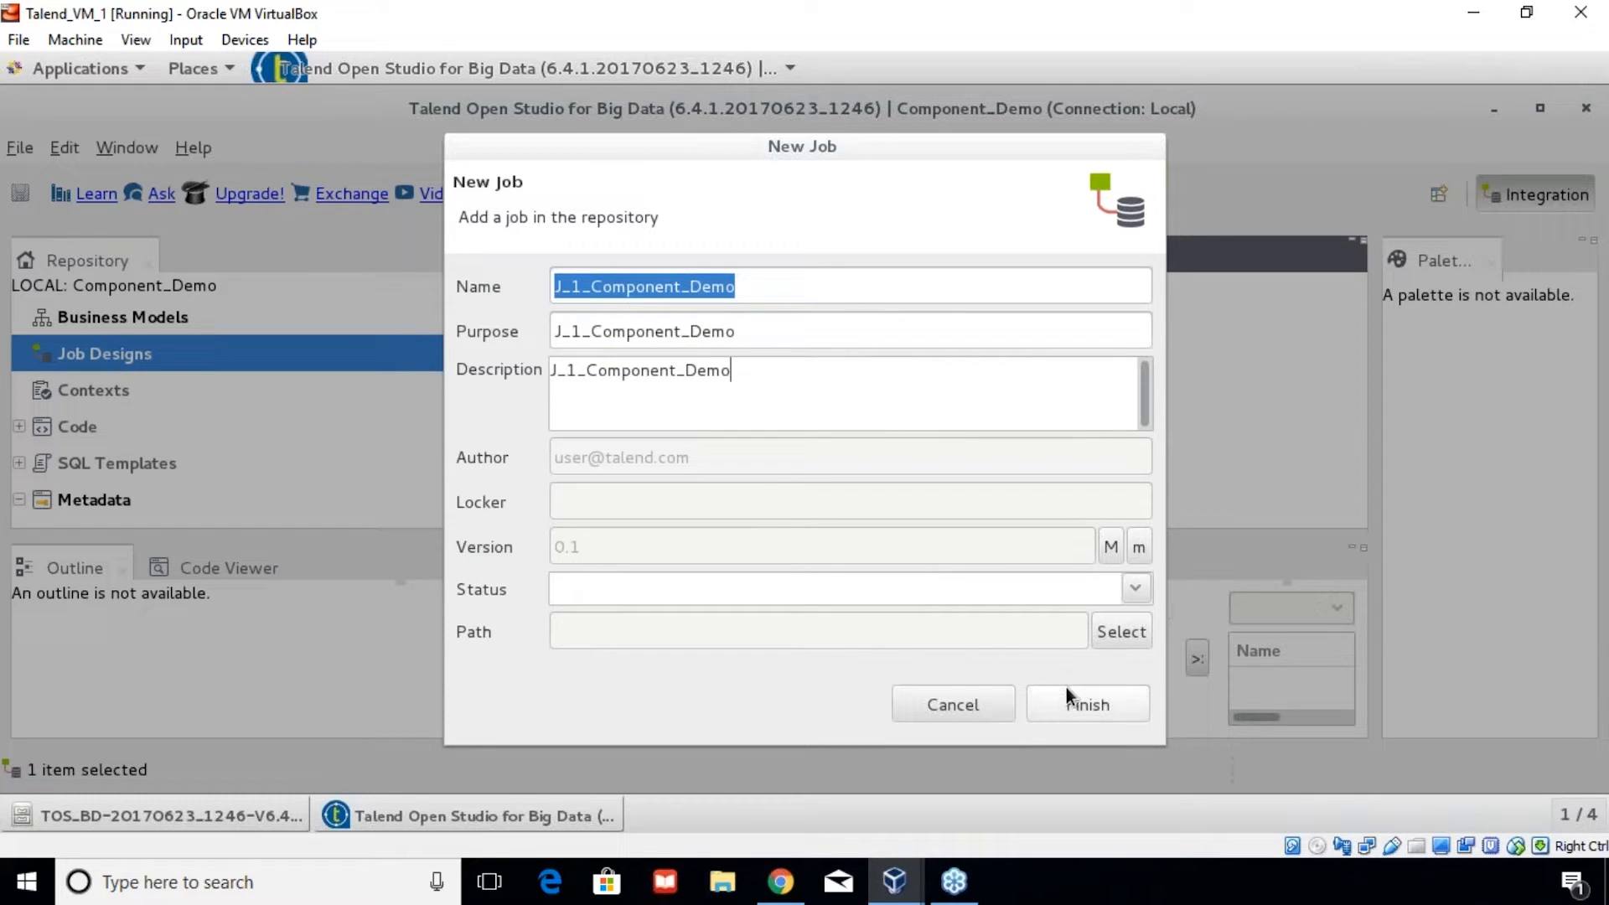
{"action": "left_click", "coordinate": [1080, 702]}
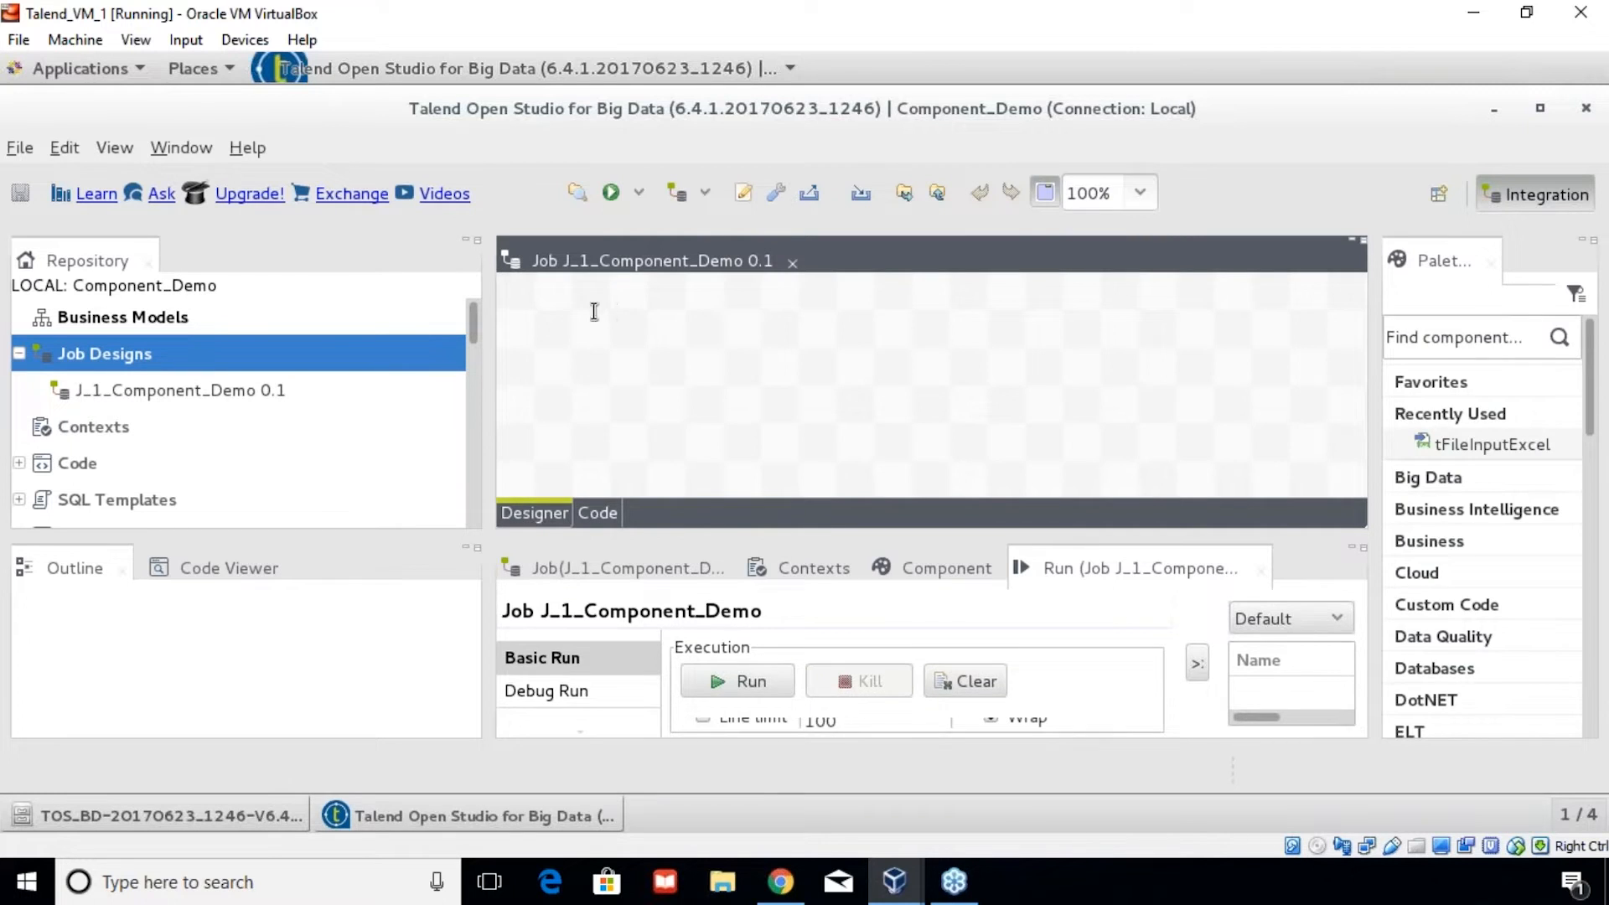
- Place a tFileInputExcel component on the canvas and move it to the left
{"action": "left_click_drag", "start_coordinate": [281, 323], "coordinate": [337, 323]}
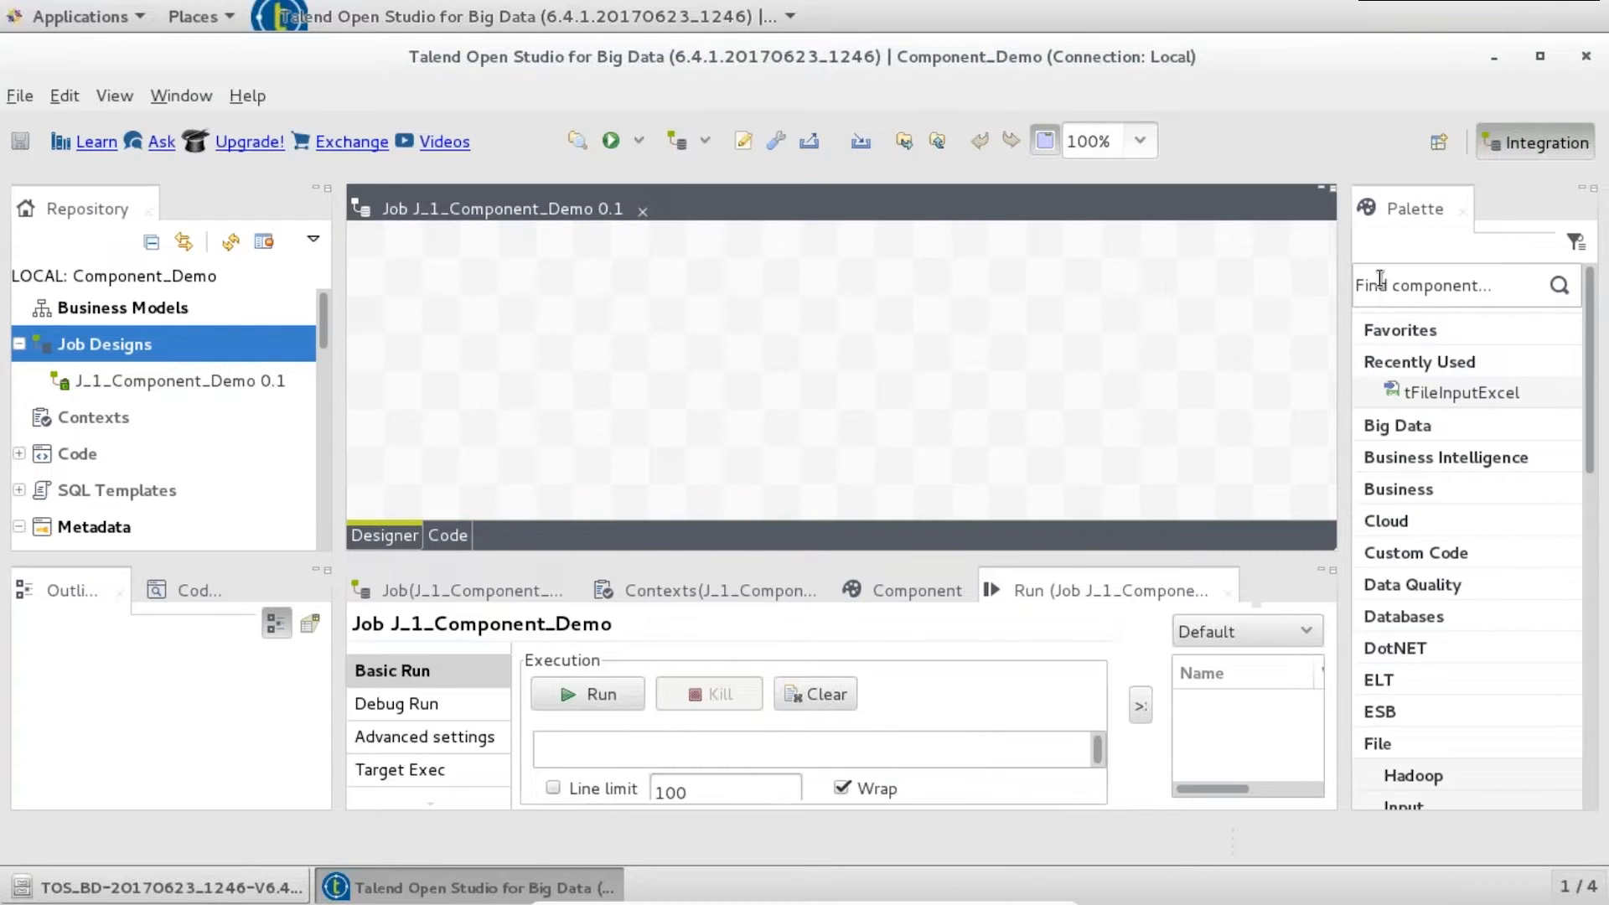
{"action": "left_click", "coordinate": [1465, 395]}
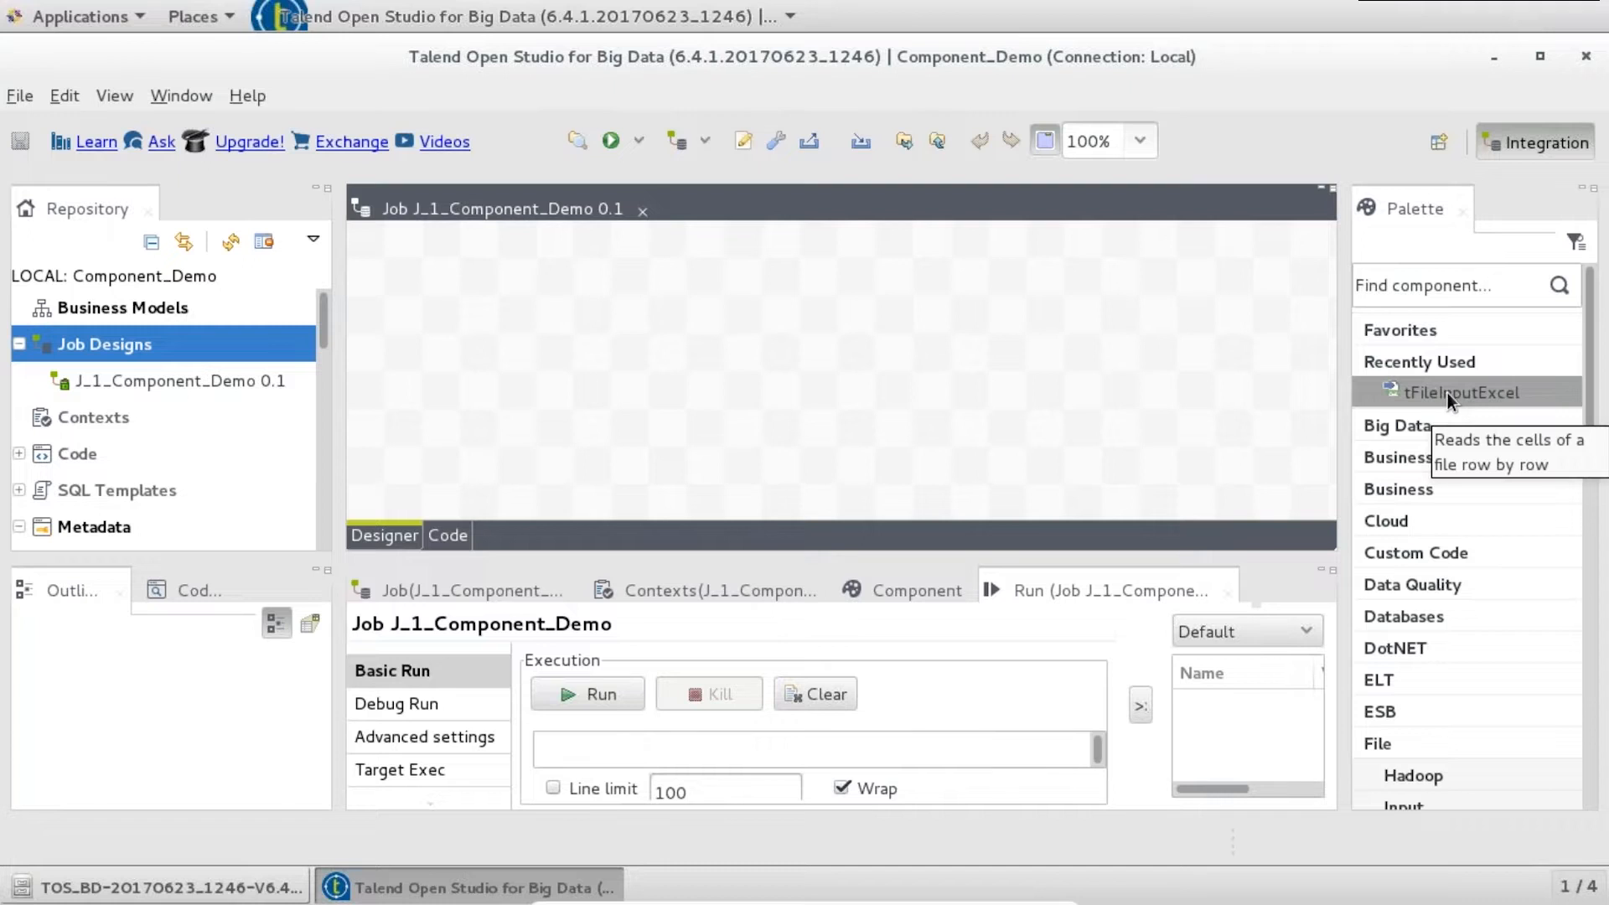
{"action": "left_click", "coordinate": [670, 345]}
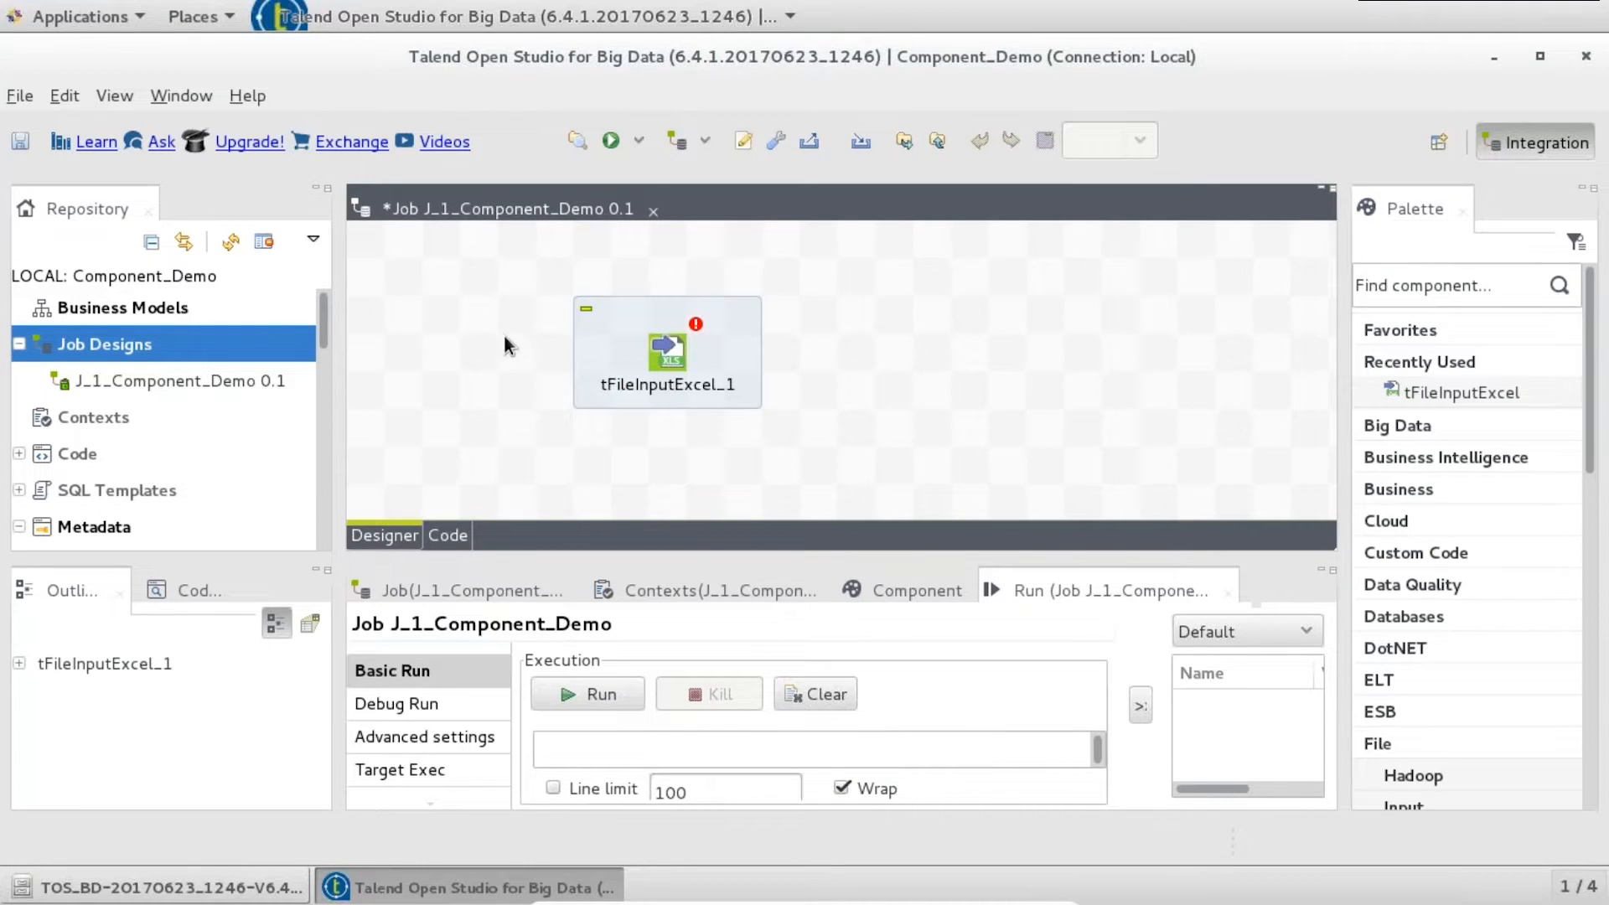
{"action": "left_click", "coordinate": [669, 369]}
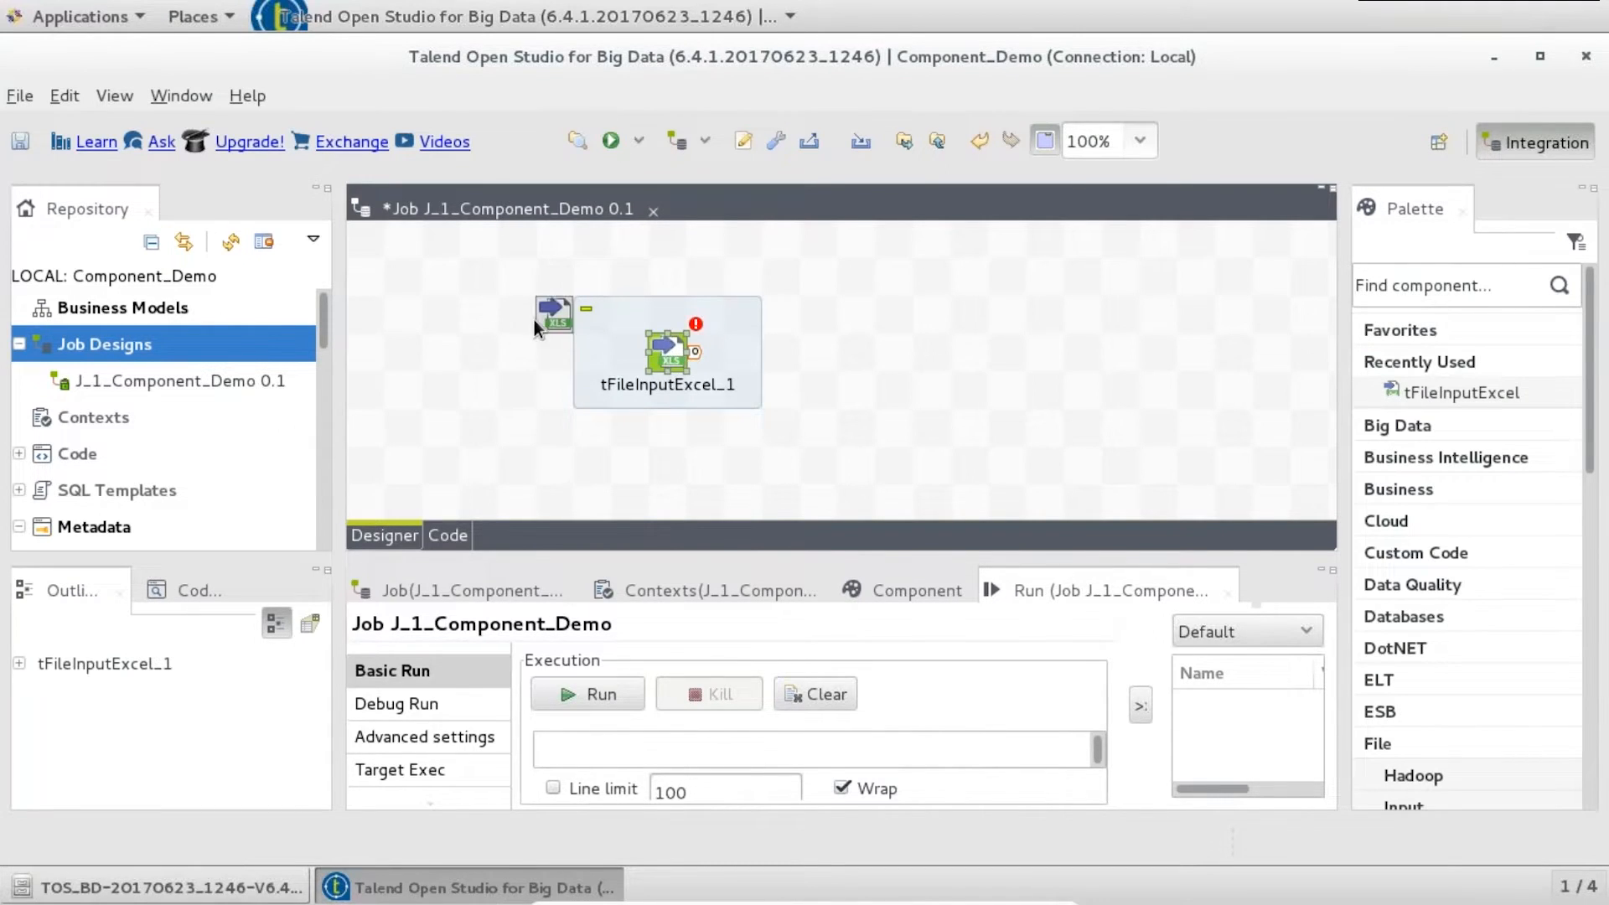
{"action": "left_click_drag", "start_coordinate": [535, 319], "coordinate": [481, 322]}
- Inspect tFileInputExcel_1's empty Built-In schema in its component settings without changing it
{"action": "left_click", "coordinate": [916, 591]}
{"action": "left_click_drag", "start_coordinate": [965, 559], "coordinate": [958, 420]}
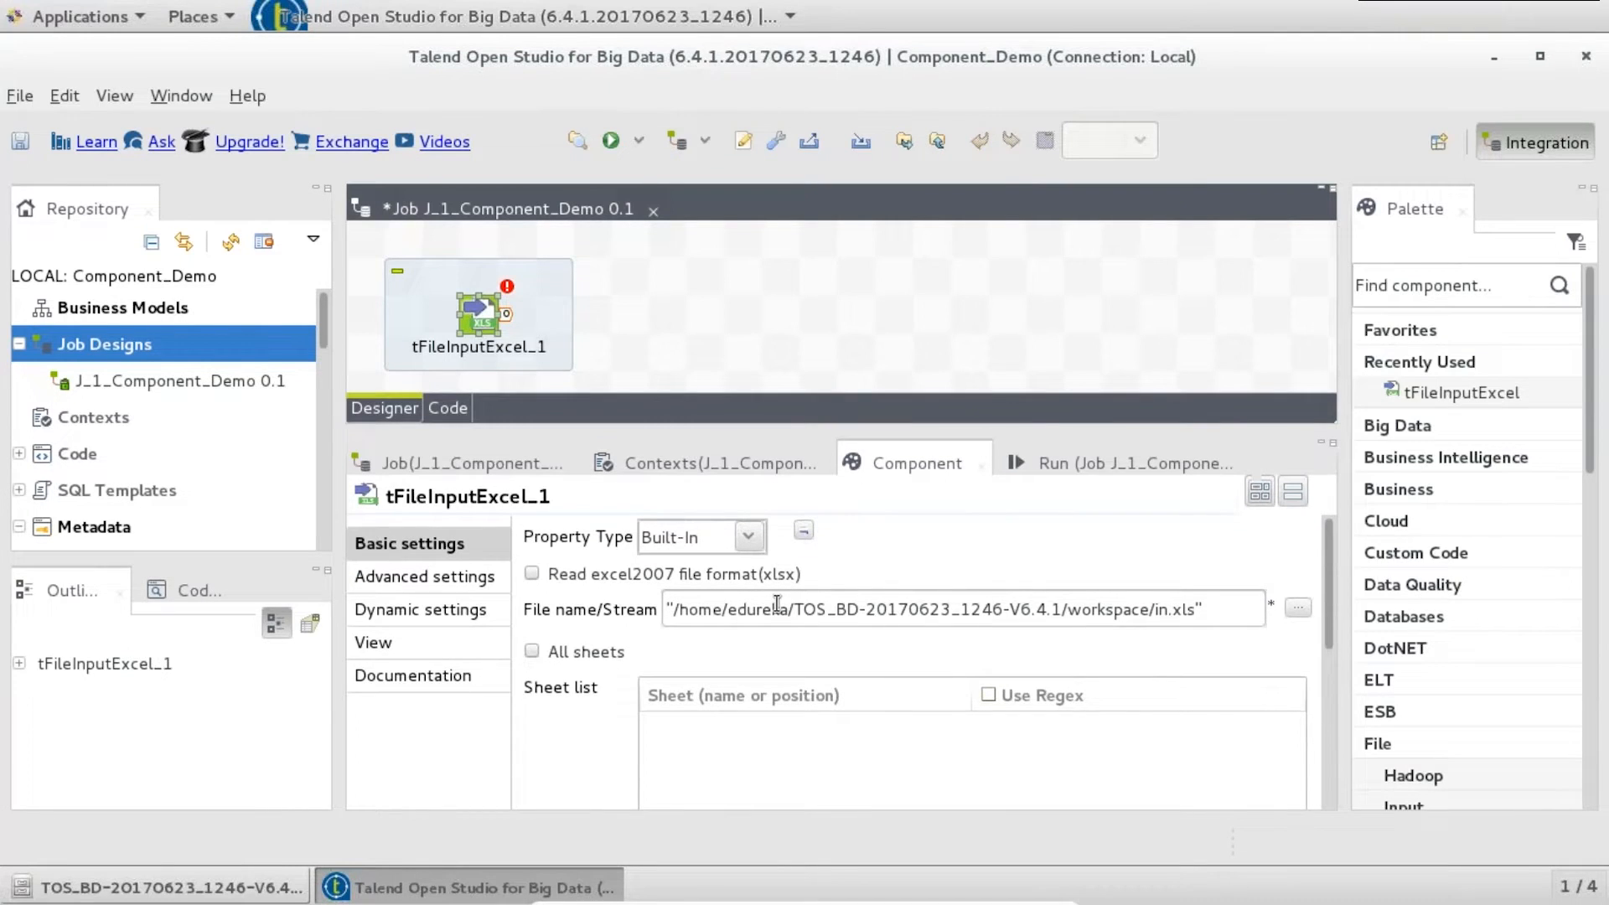
{"action": "left_click_drag", "start_coordinate": [1329, 596], "coordinate": [1329, 763]}
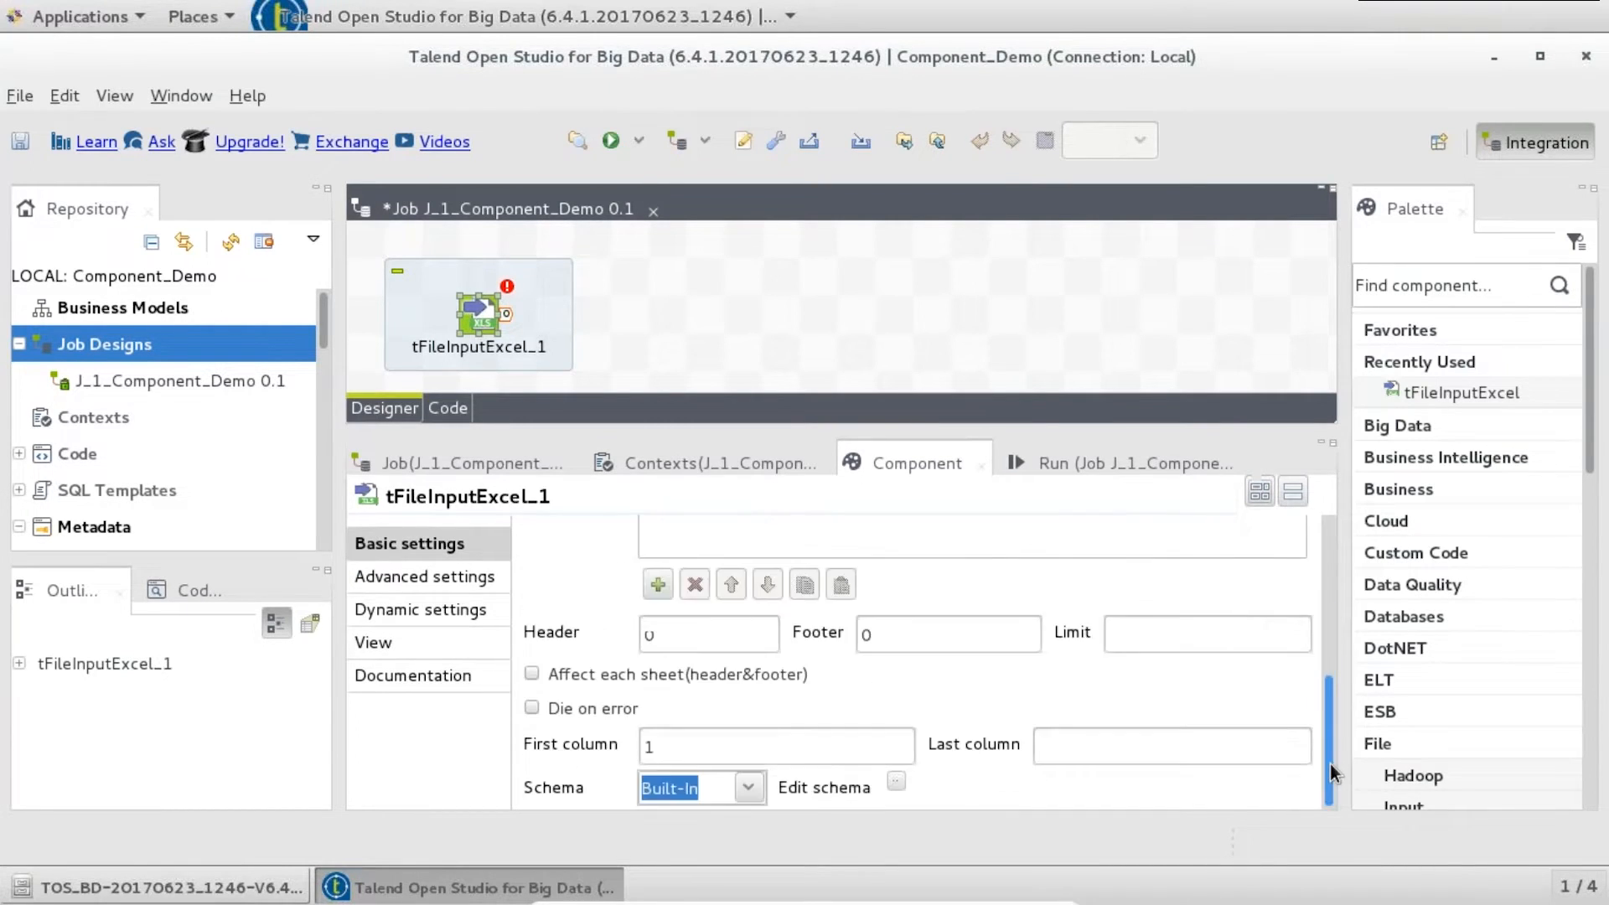
{"action": "left_click", "coordinate": [894, 780]}
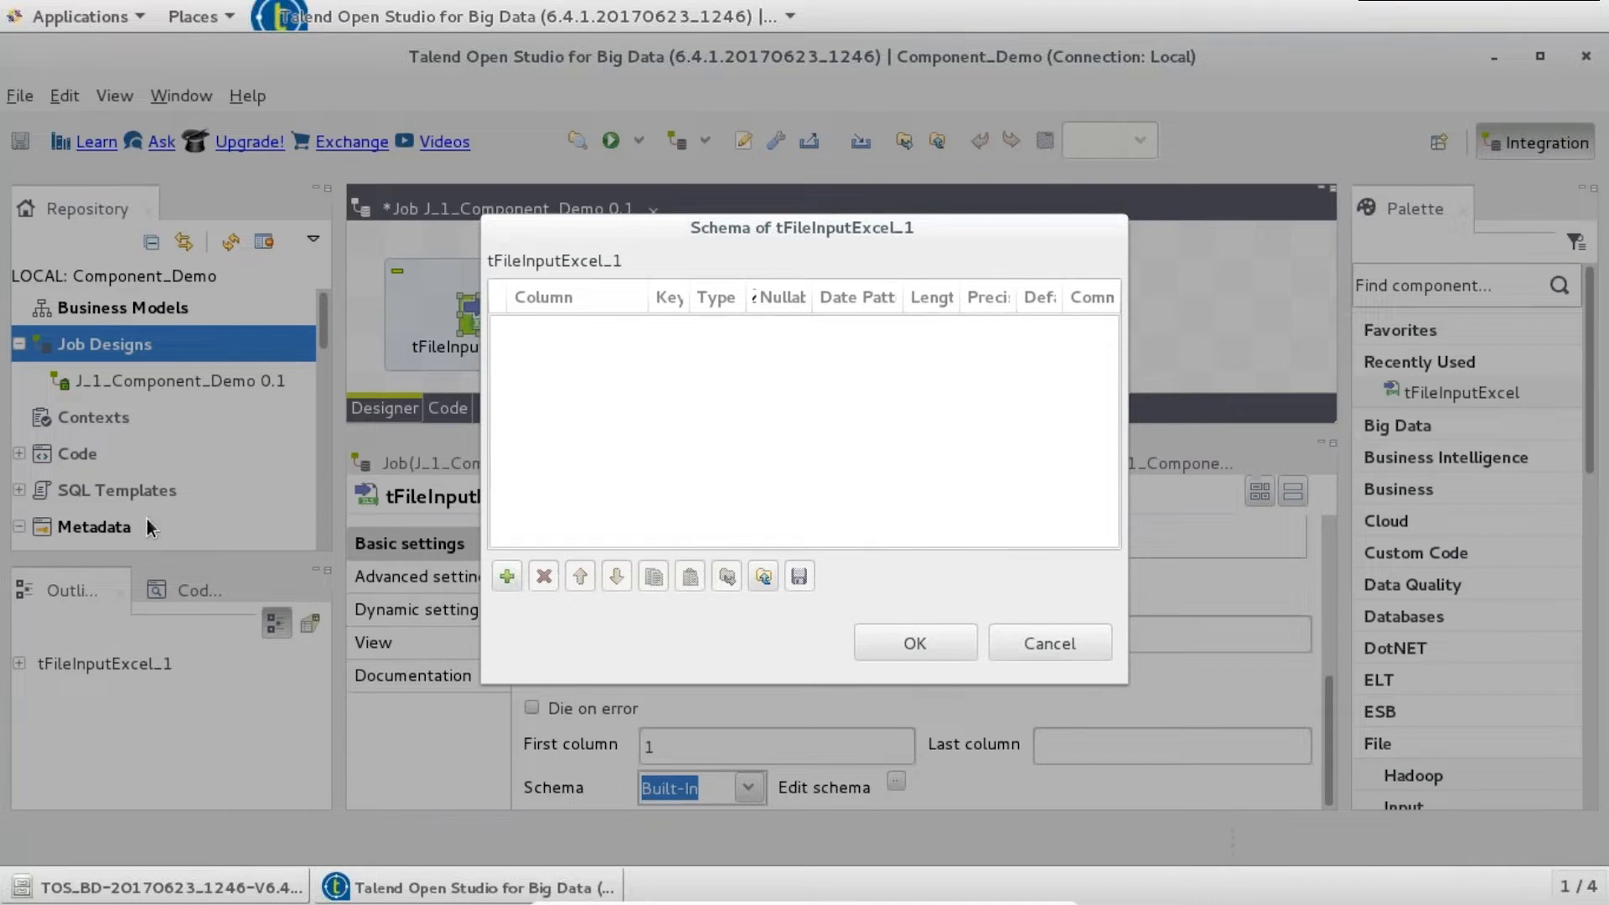
{"action": "left_click", "coordinate": [1049, 643]}
{"action": "left_click_drag", "start_coordinate": [325, 310], "coordinate": [325, 345]}
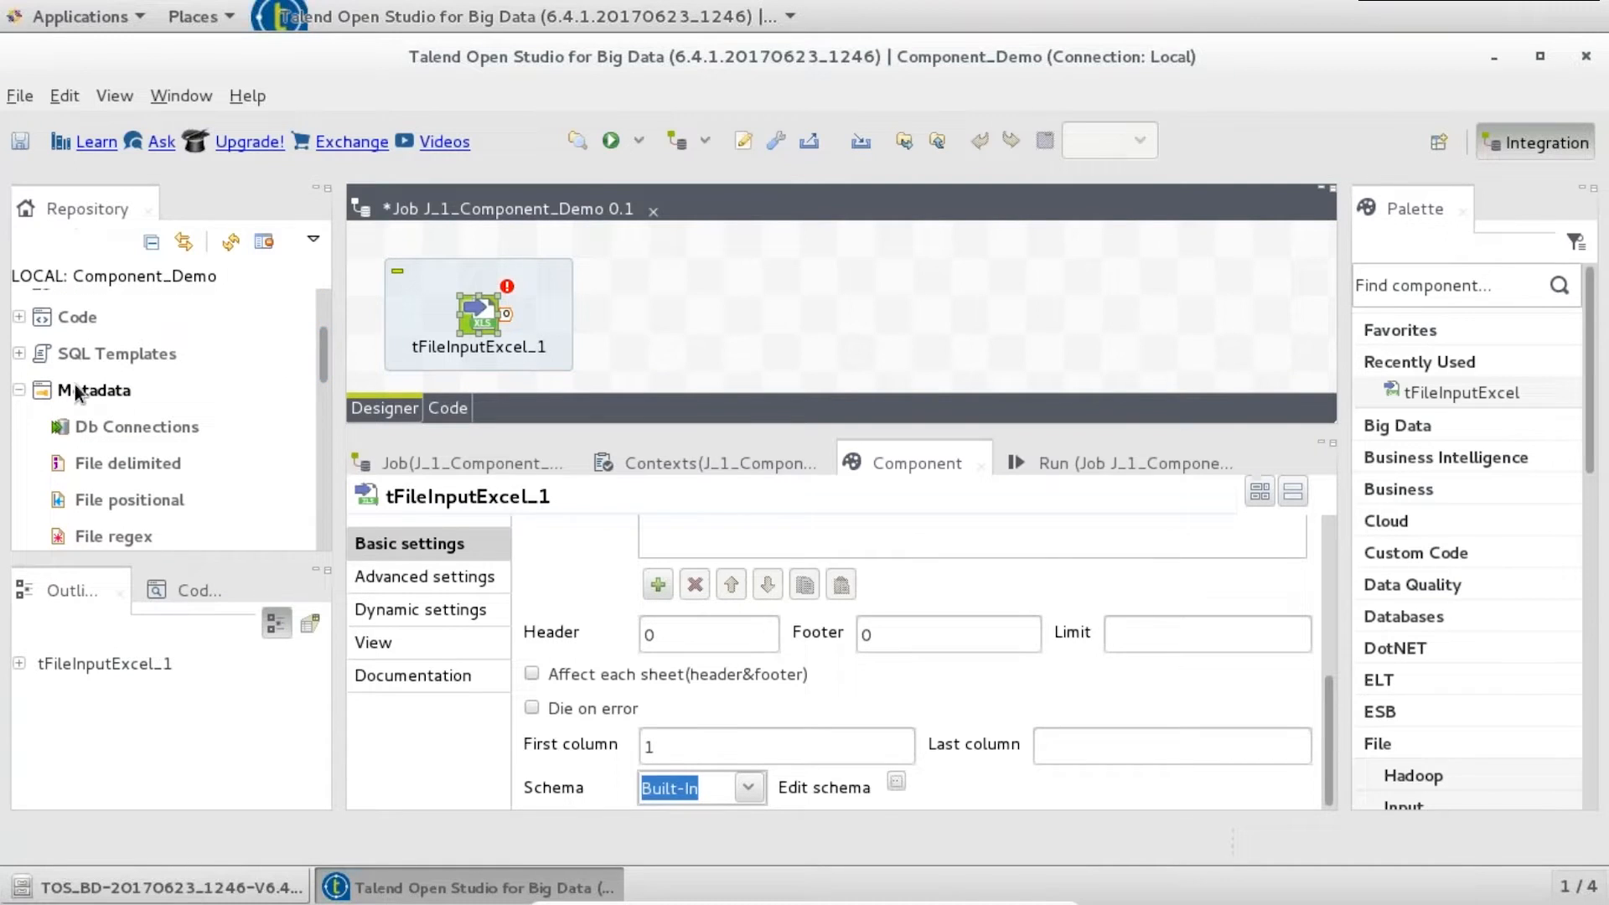
{"action": "left_click", "coordinate": [102, 395]}
{"action": "left_click_drag", "start_coordinate": [325, 359], "coordinate": [327, 384]}
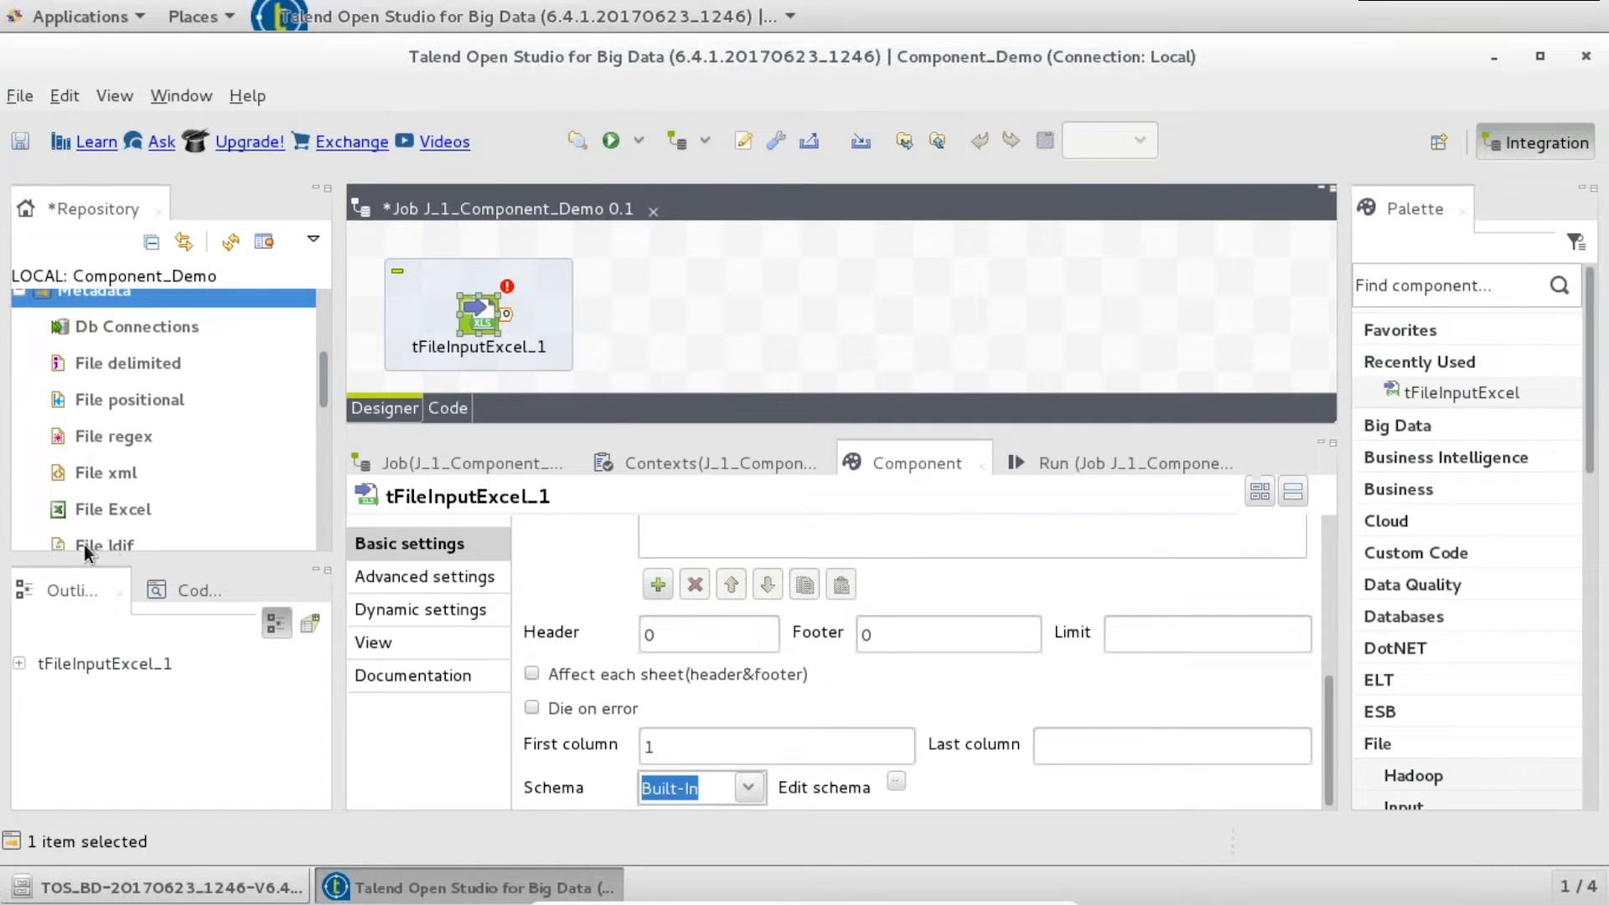
- Start a new File Excel metadata entry named M_EMP_1
{"action": "right_click", "coordinate": [116, 510]}
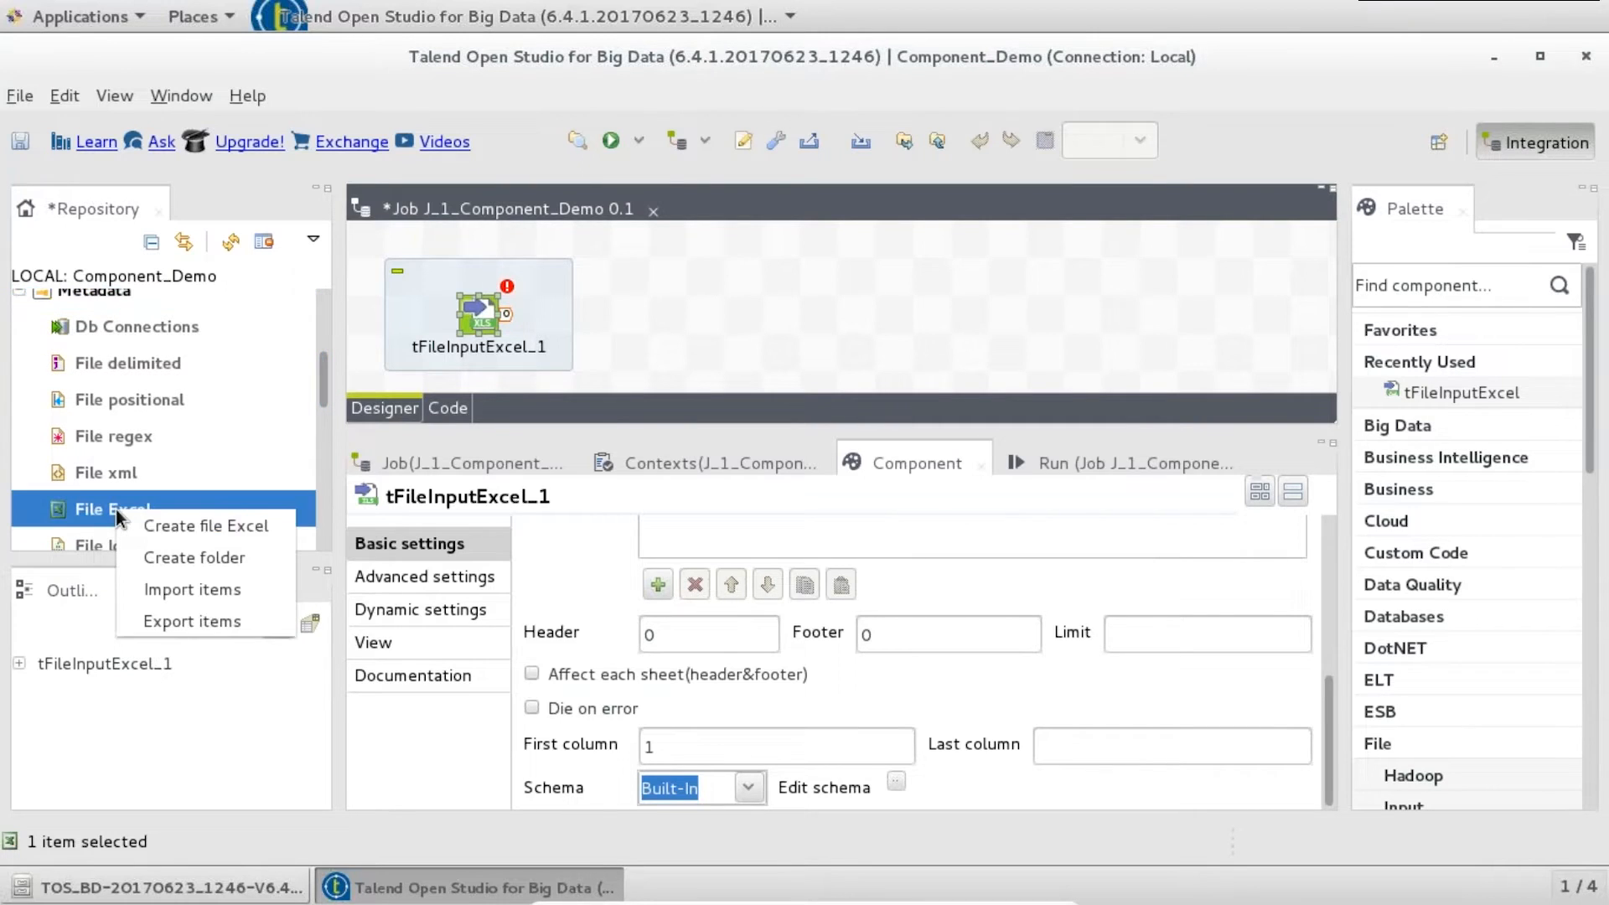
{"action": "left_click", "coordinate": [181, 527]}
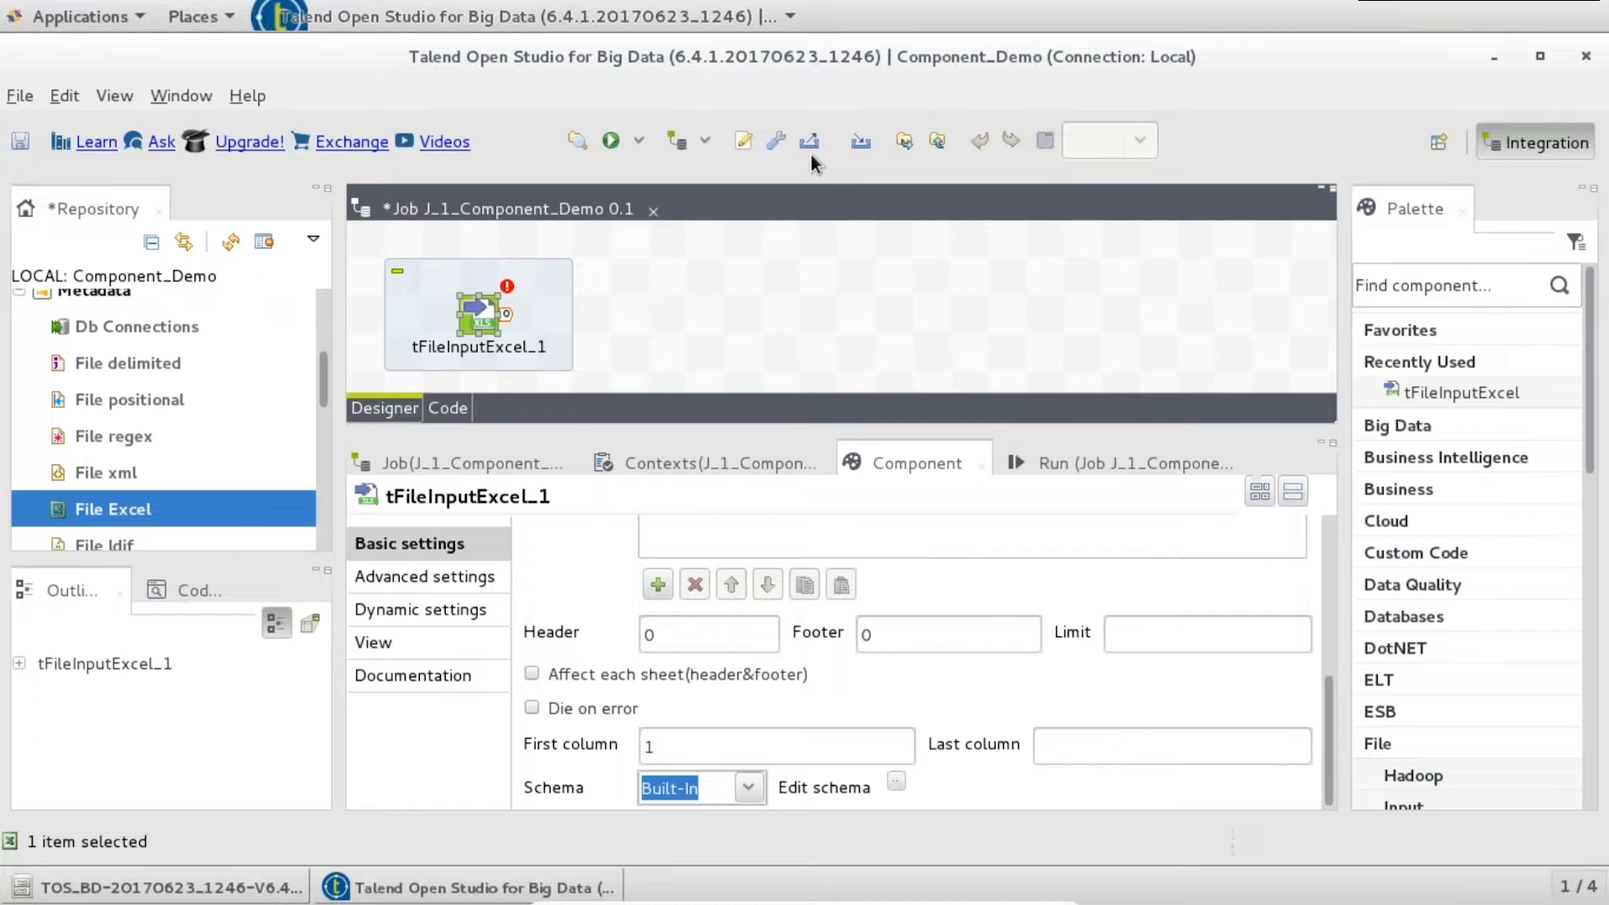
{"action": "type", "text": "M_E"}
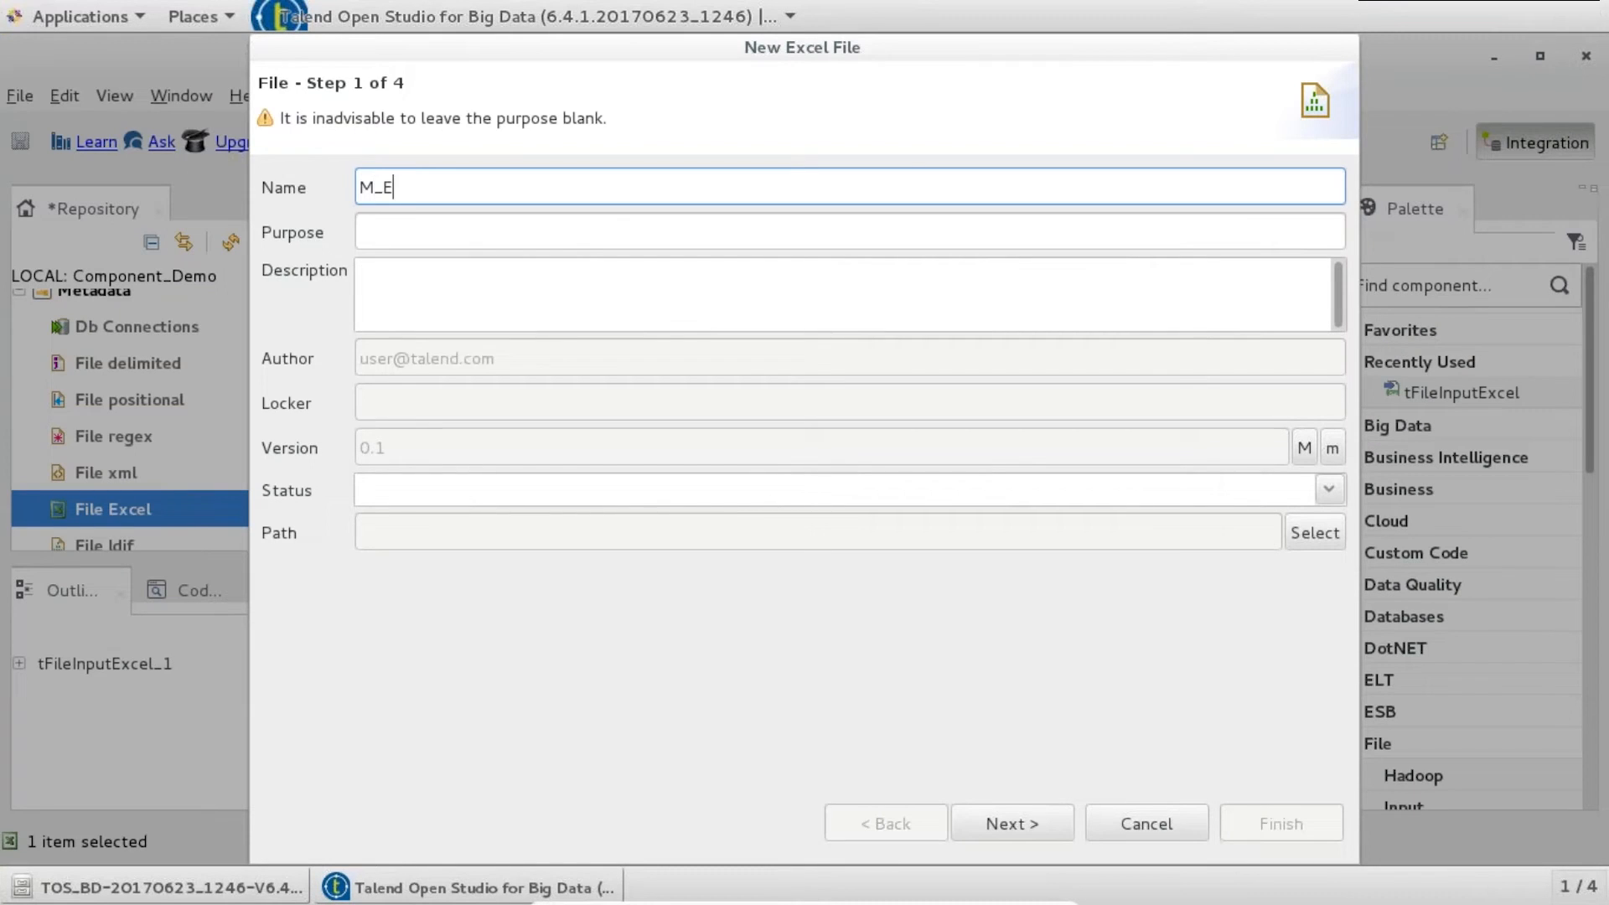
{"action": "type", "text": "MP_1"}
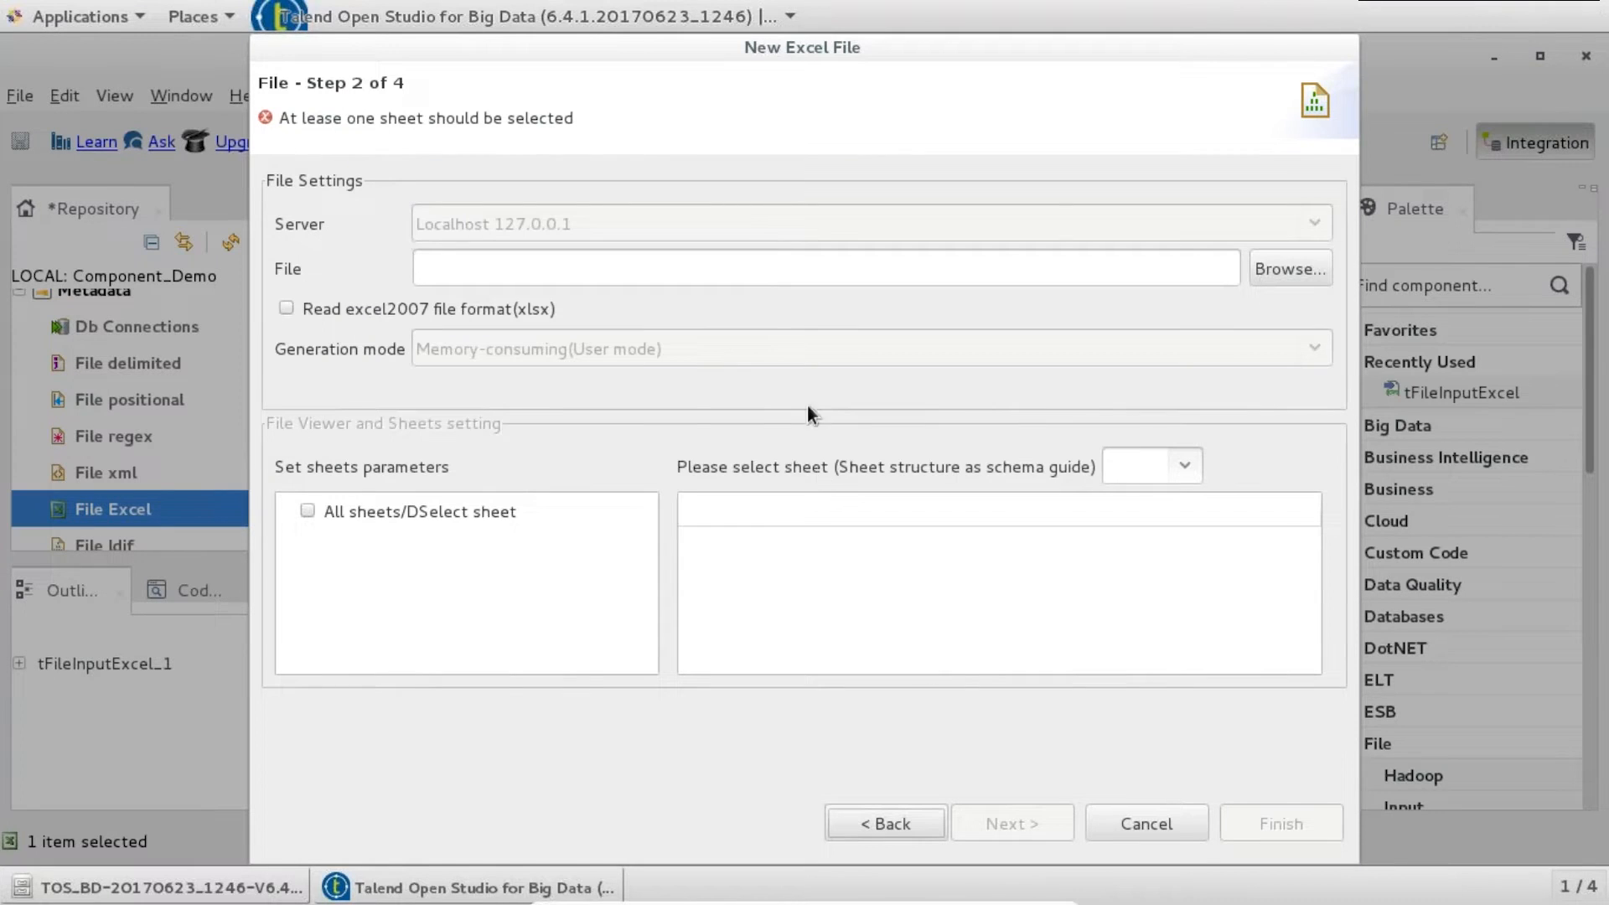
- Point the metadata at Downloads/Emp_details_1.xlsx and select Sheet1
{"action": "left_click", "coordinate": [1309, 256]}
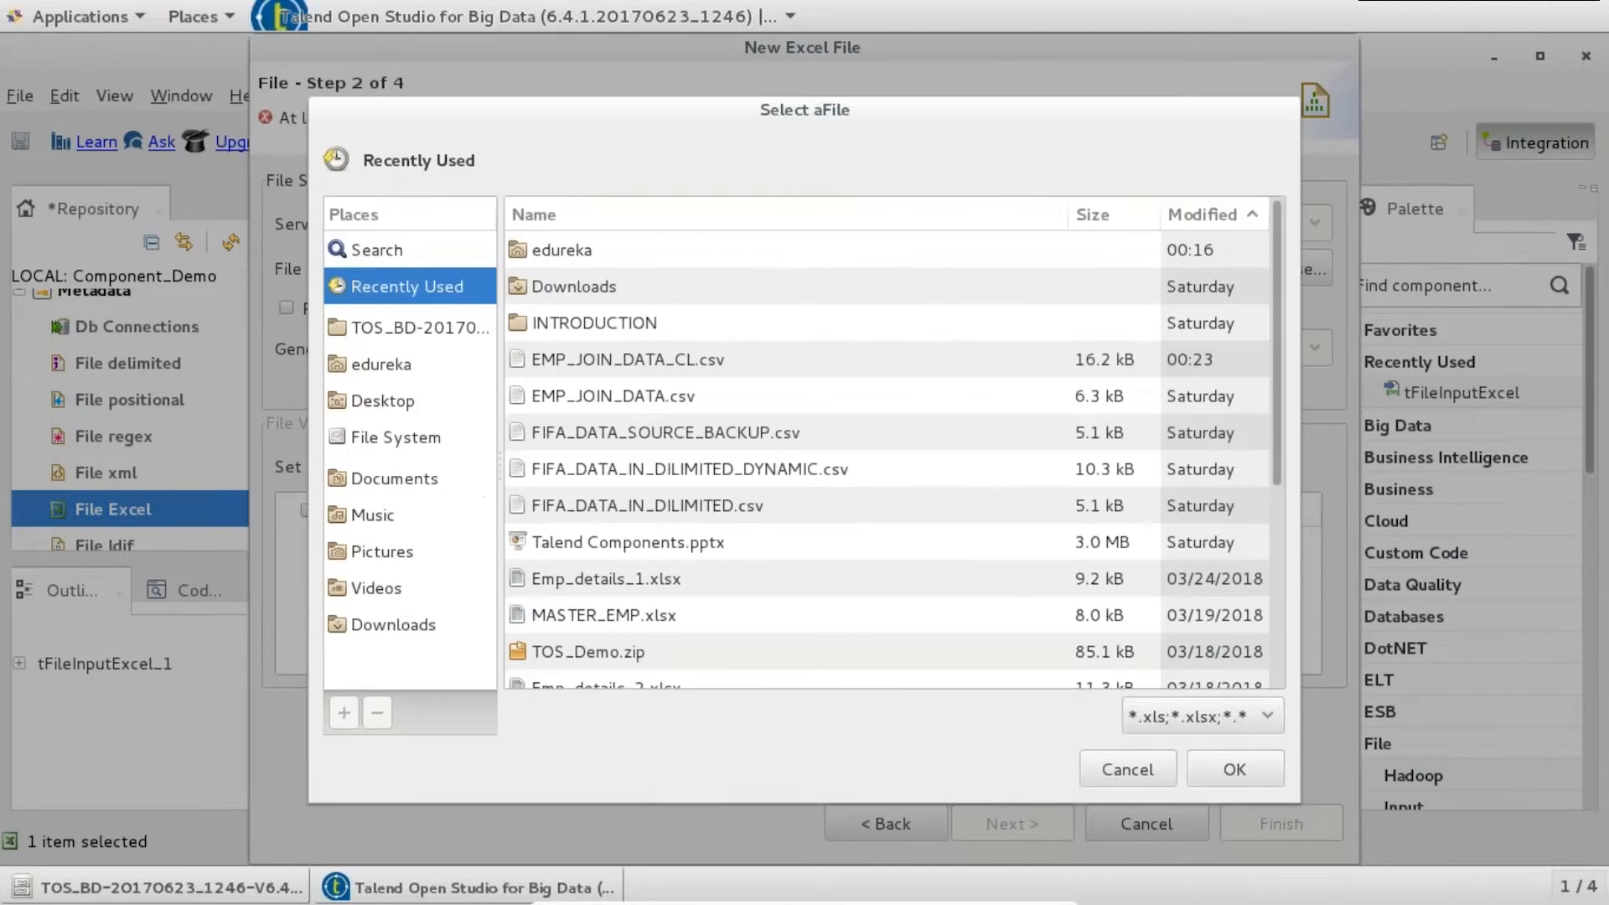
{"action": "left_click", "coordinate": [393, 625]}
{"action": "left_click", "coordinate": [580, 472]}
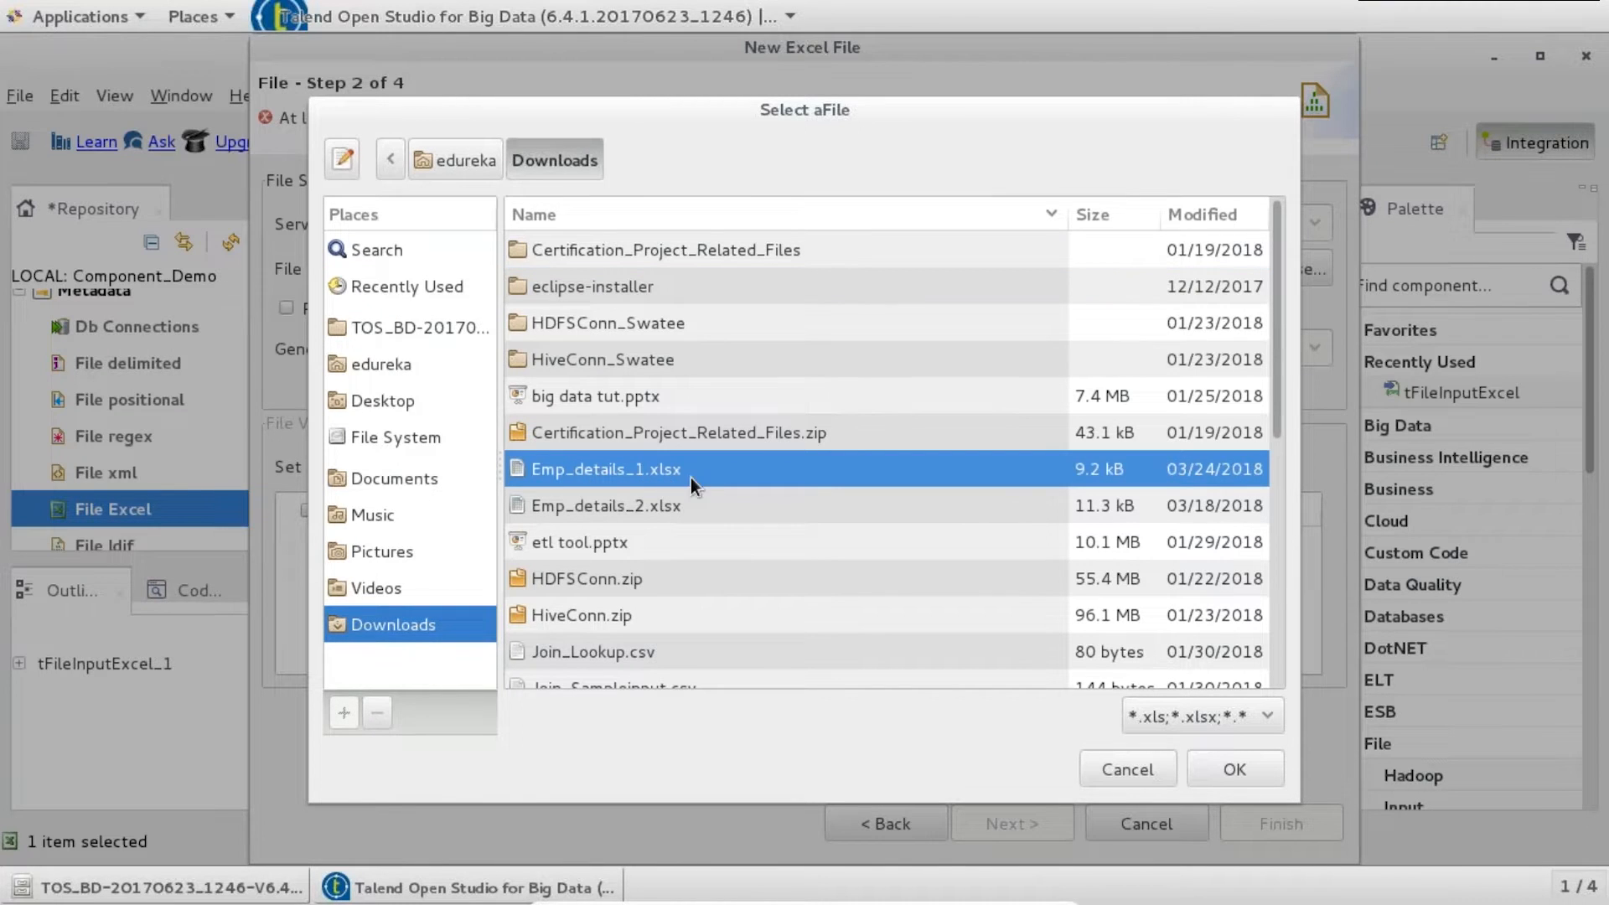
{"action": "left_click", "coordinate": [1218, 763]}
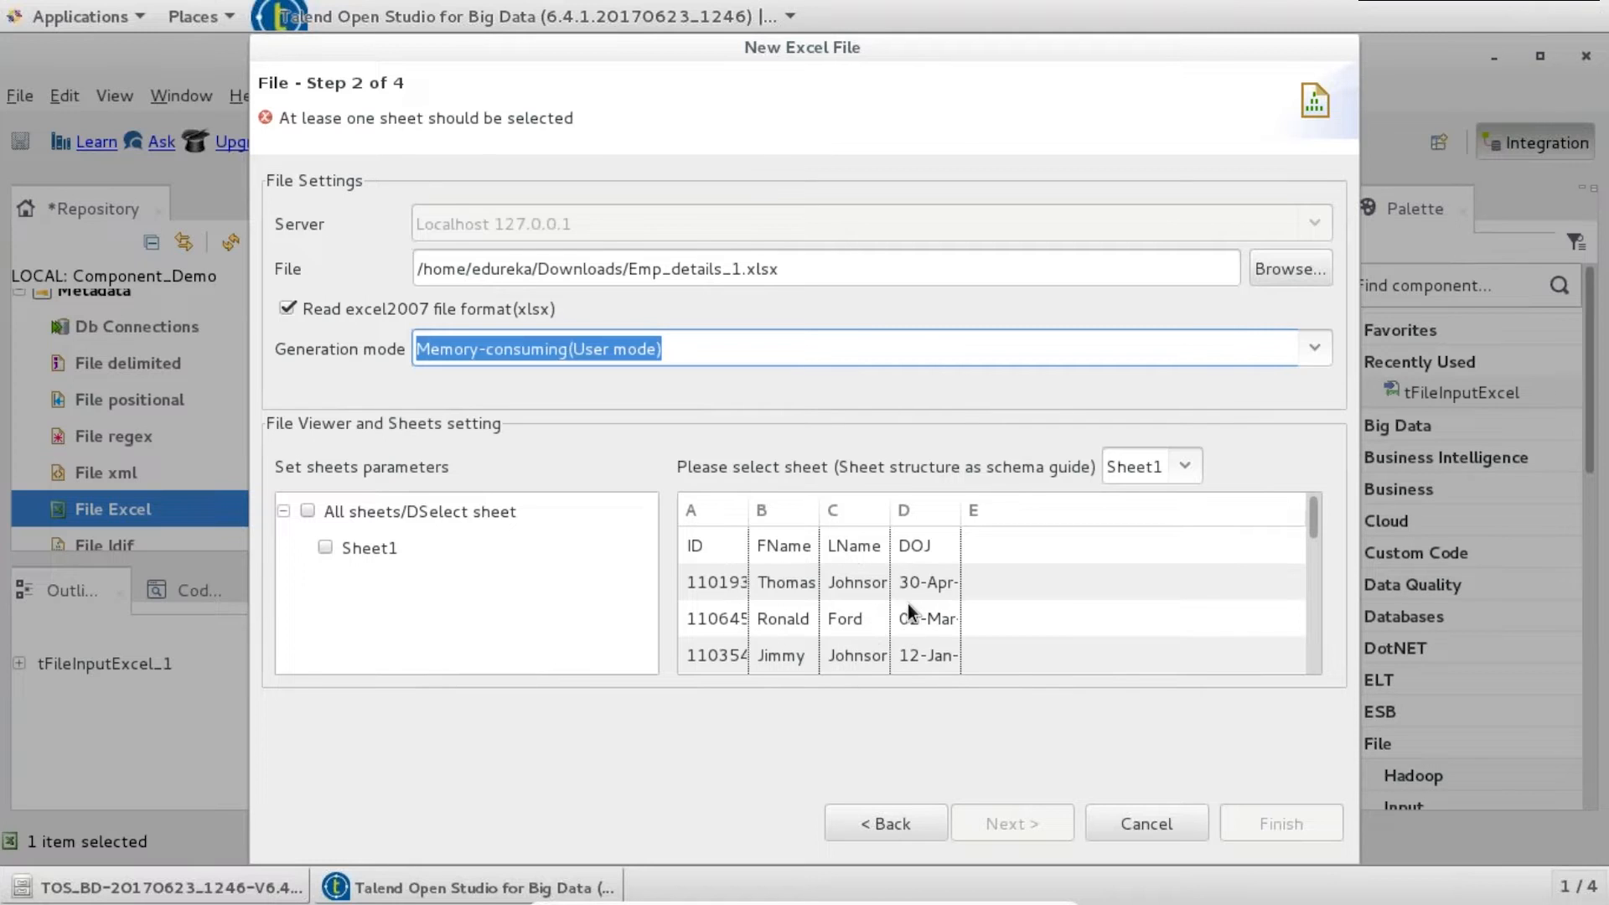
{"action": "left_click", "coordinate": [326, 548]}
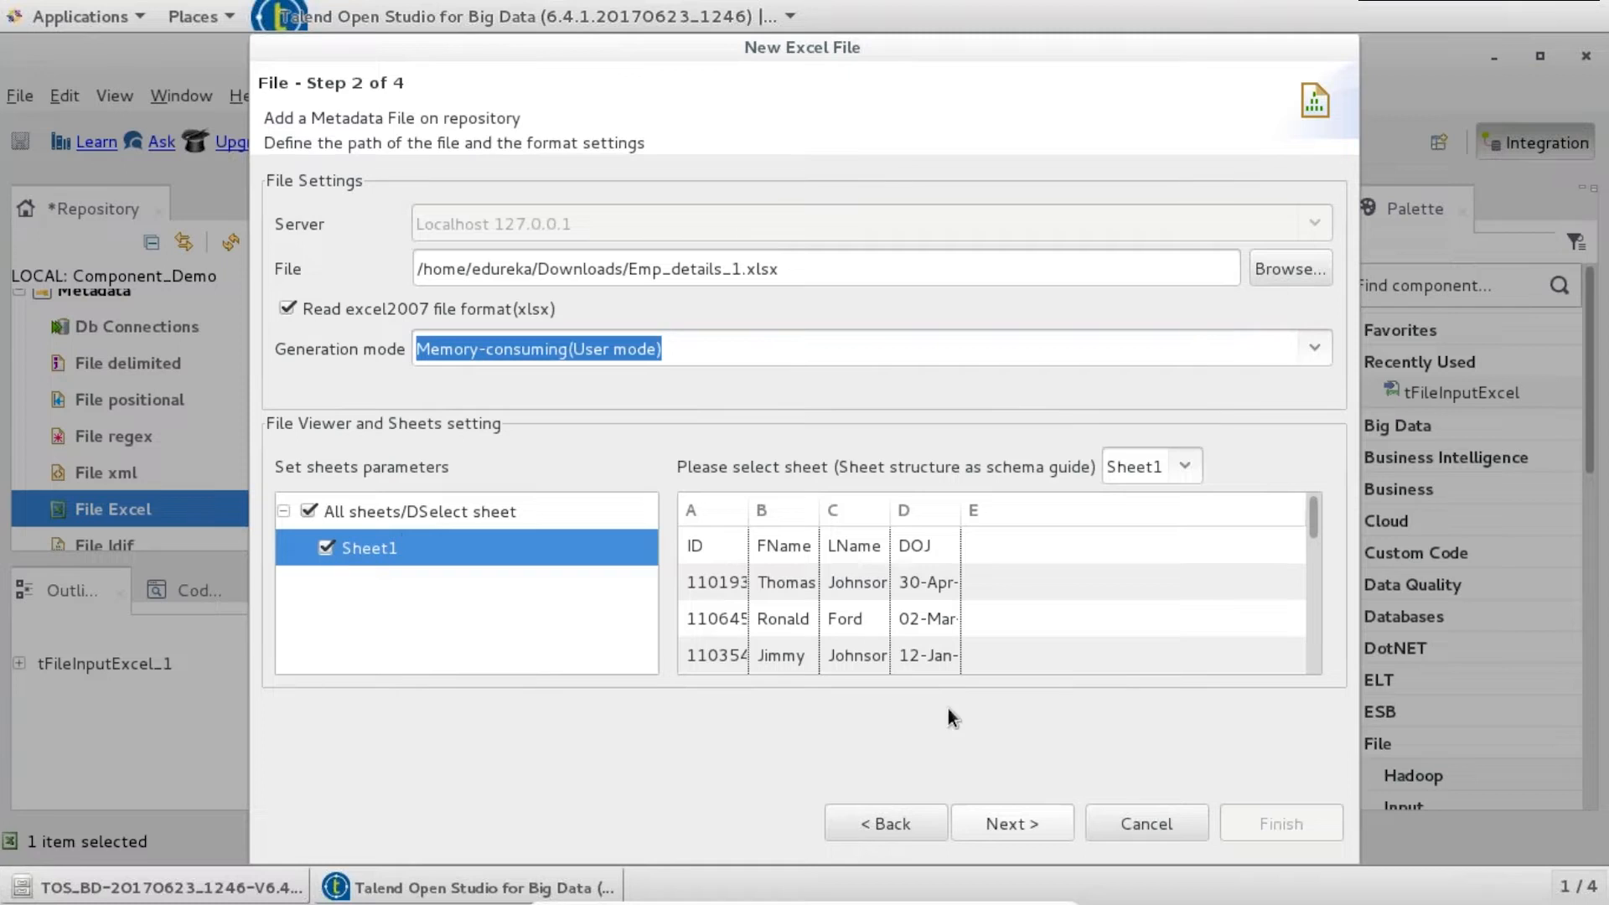
- Use the heading row as column names and refresh the data preview
{"action": "left_click", "coordinate": [1017, 821]}
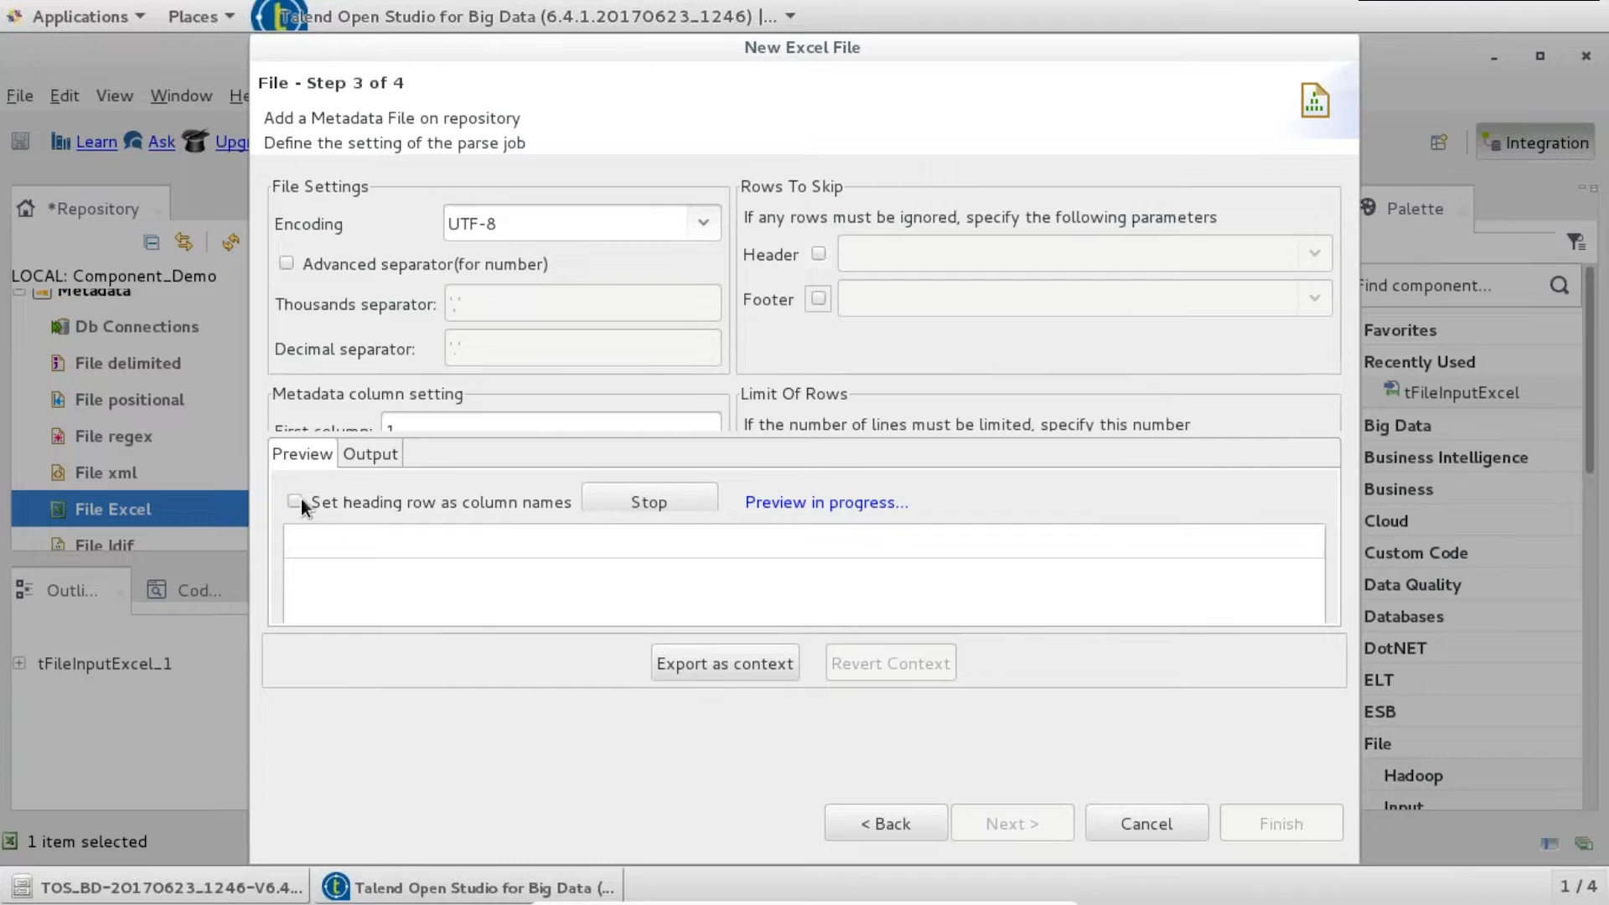
{"action": "left_click", "coordinate": [637, 501]}
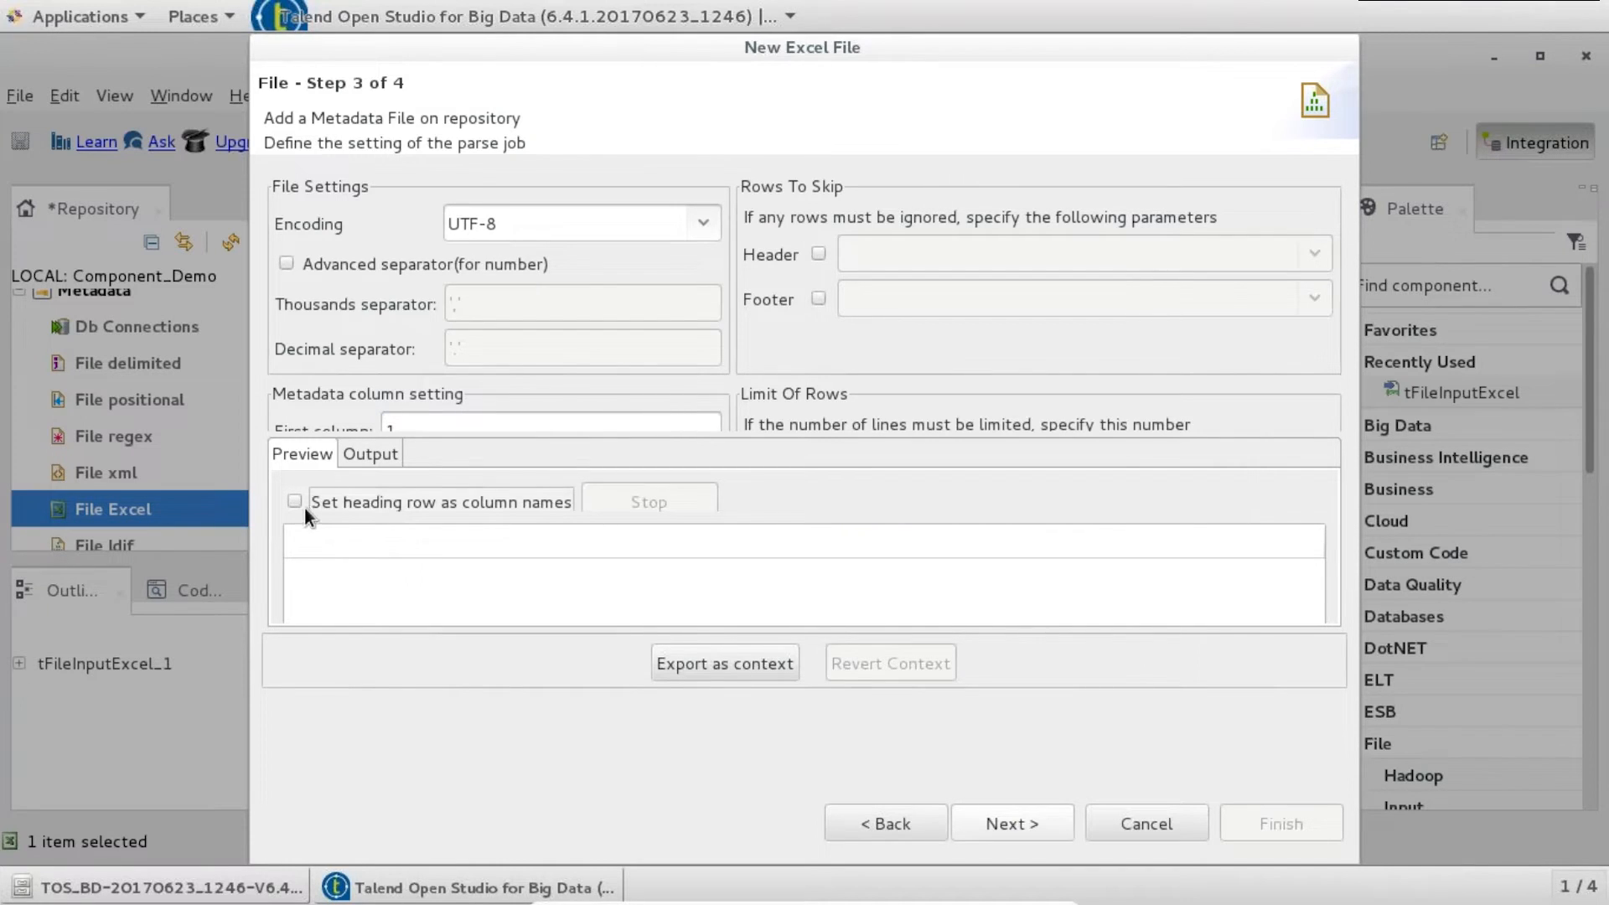
{"action": "left_click", "coordinate": [298, 501]}
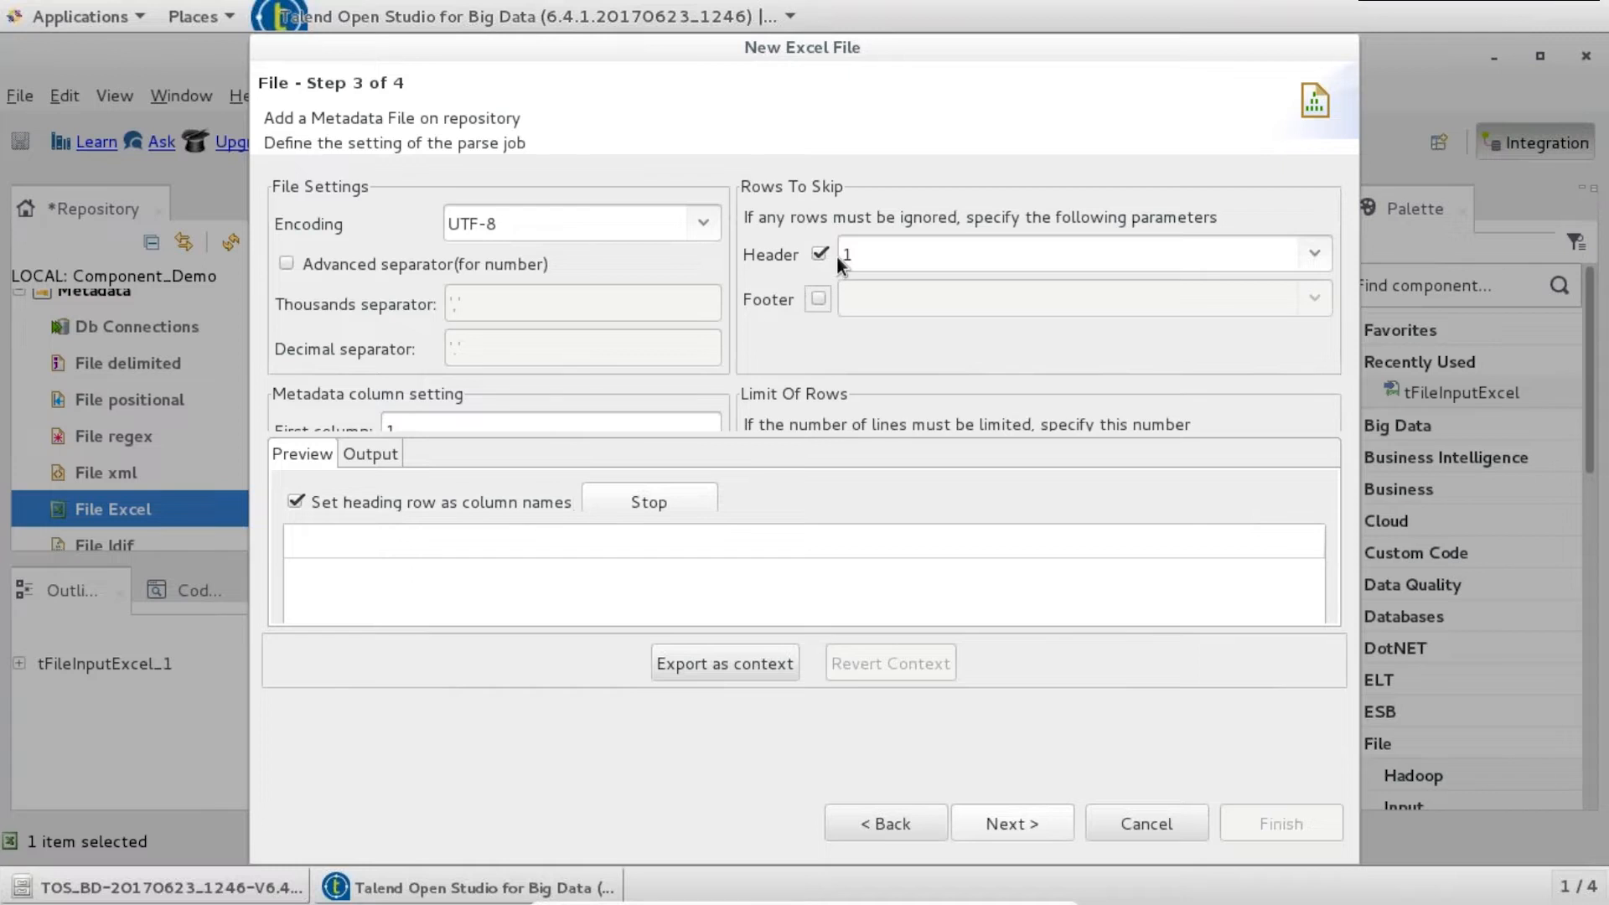
{"action": "left_click", "coordinate": [650, 501]}
{"action": "left_click", "coordinate": [678, 501]}
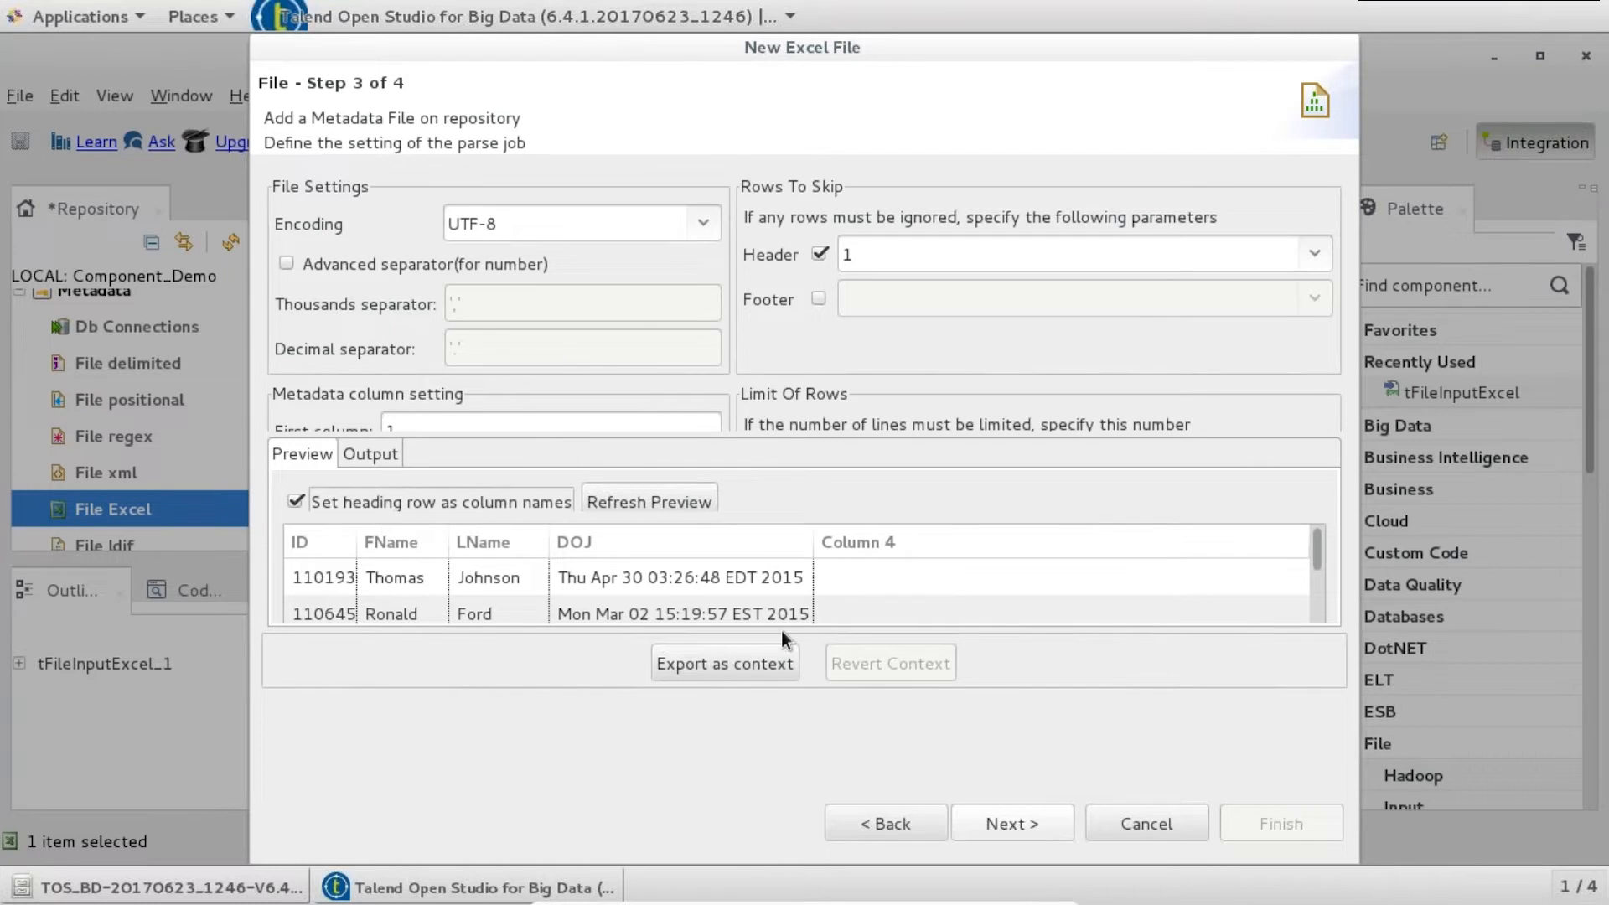
- Delete the empty Column4 from the schema and finish the Excel metadata
{"action": "left_click", "coordinate": [1005, 822]}
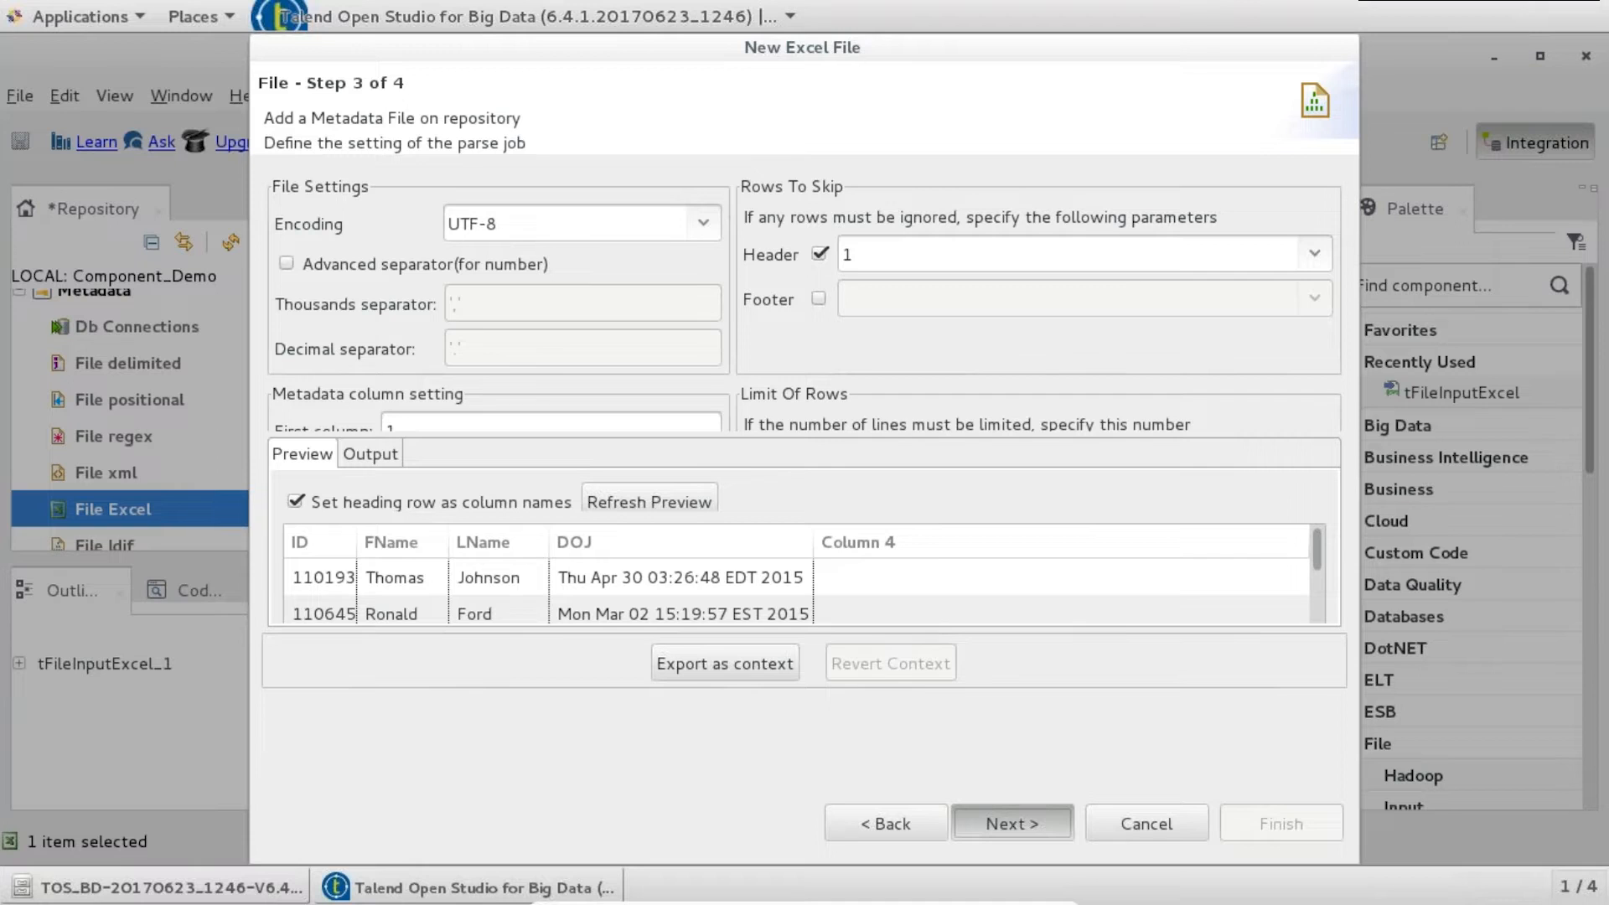
{"action": "key", "text": "Return"}
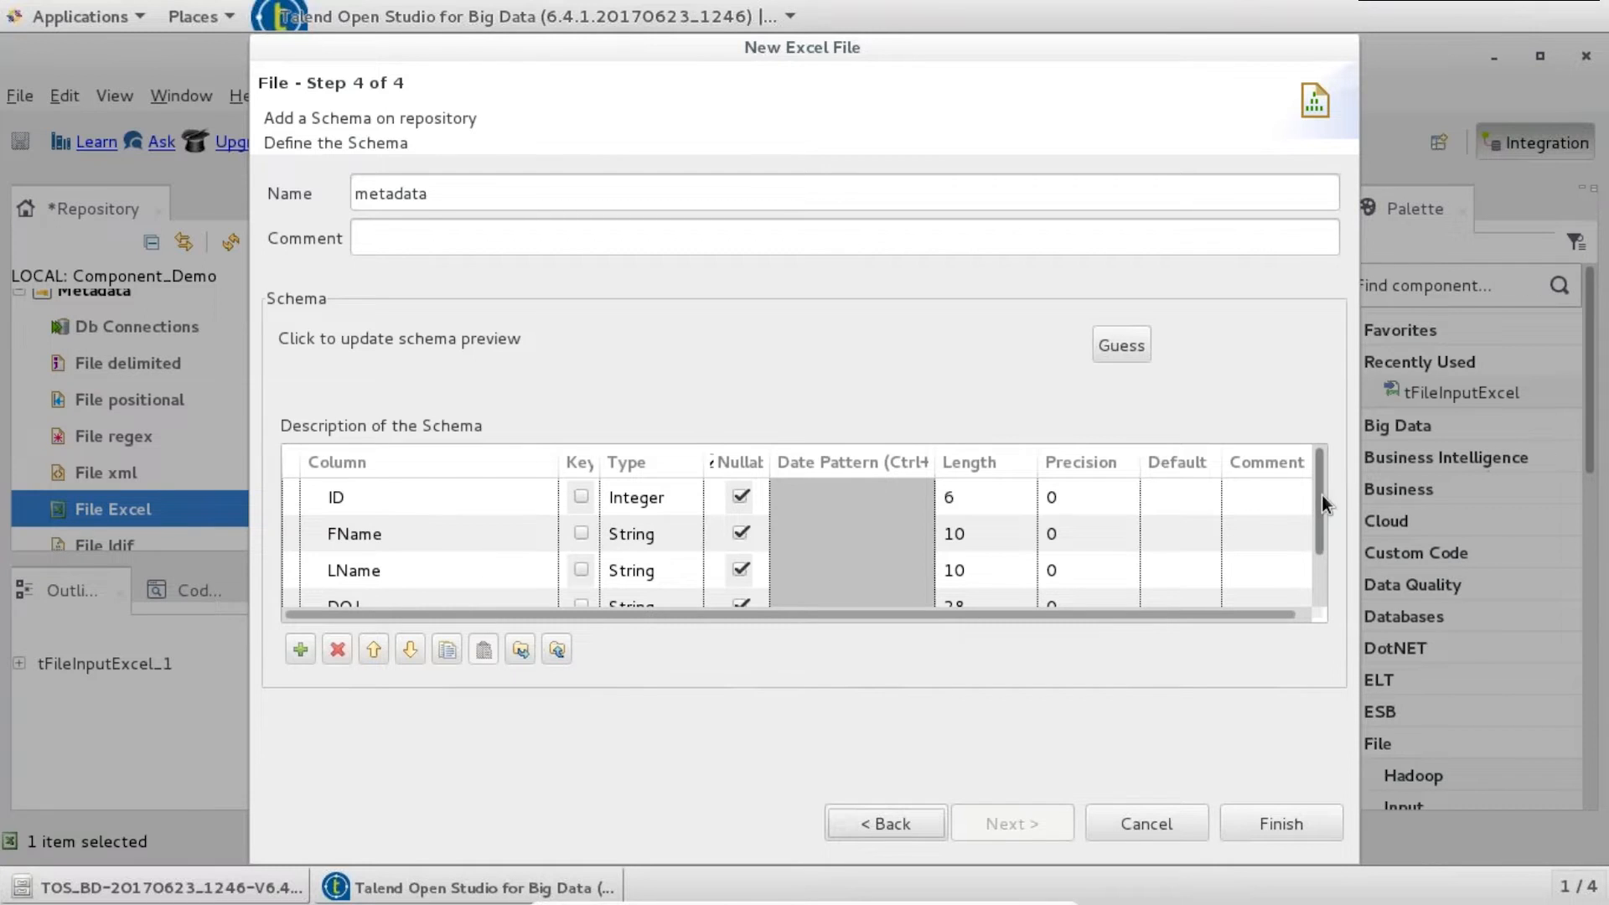
{"action": "scroll", "coordinate": [1304, 581], "scroll_direction": "down", "scroll_amount": 2}
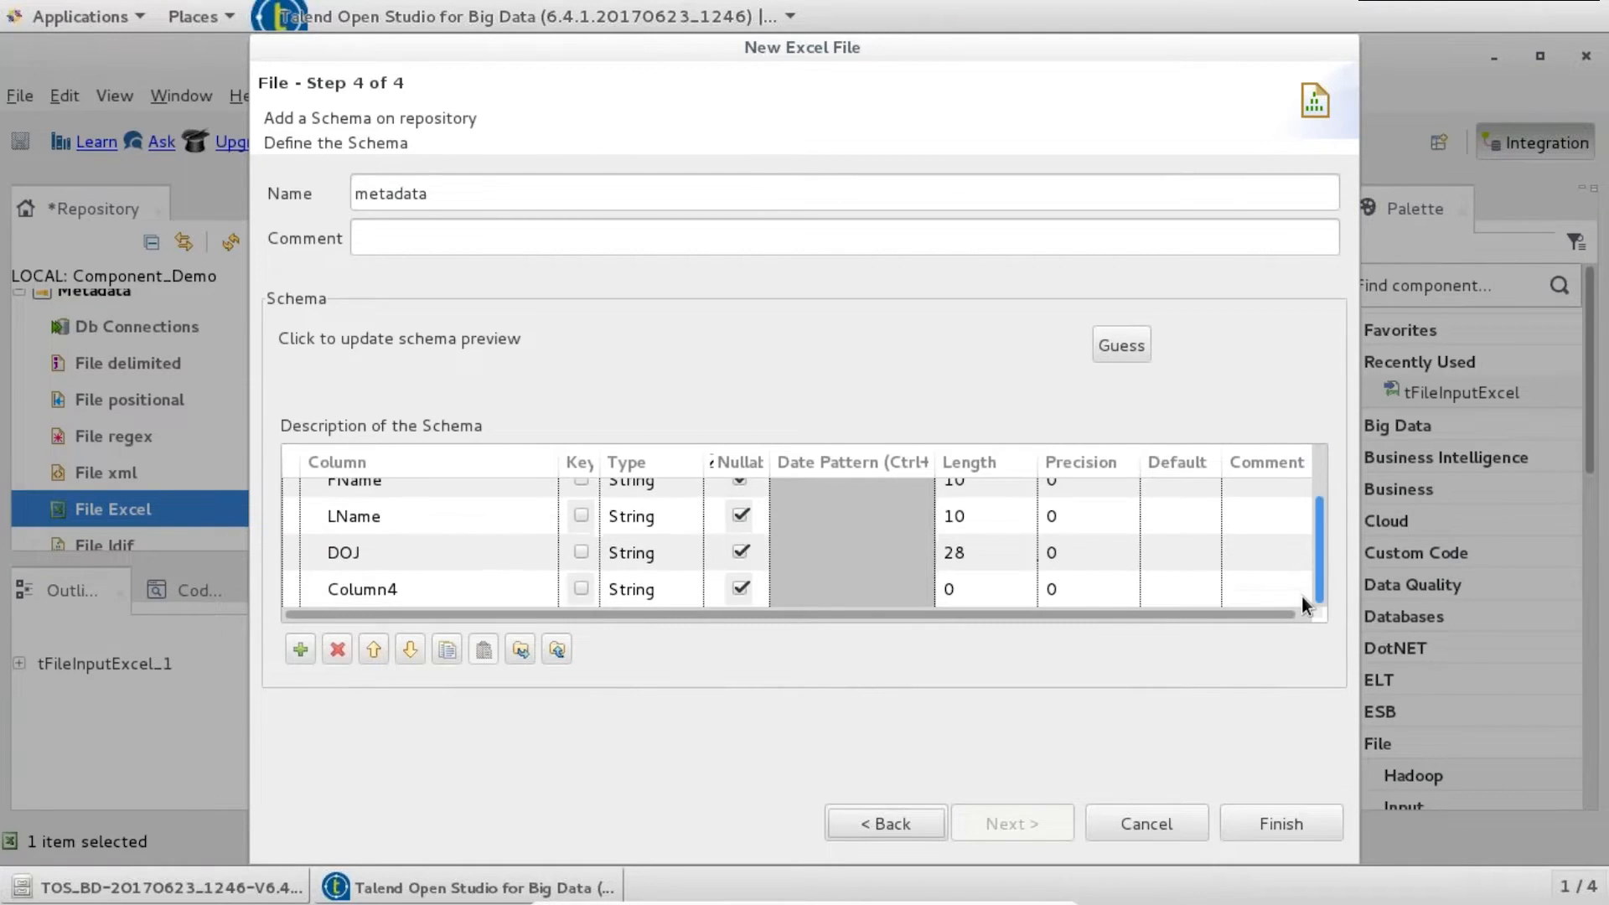
{"action": "left_click", "coordinate": [424, 585]}
{"action": "left_click", "coordinate": [339, 650]}
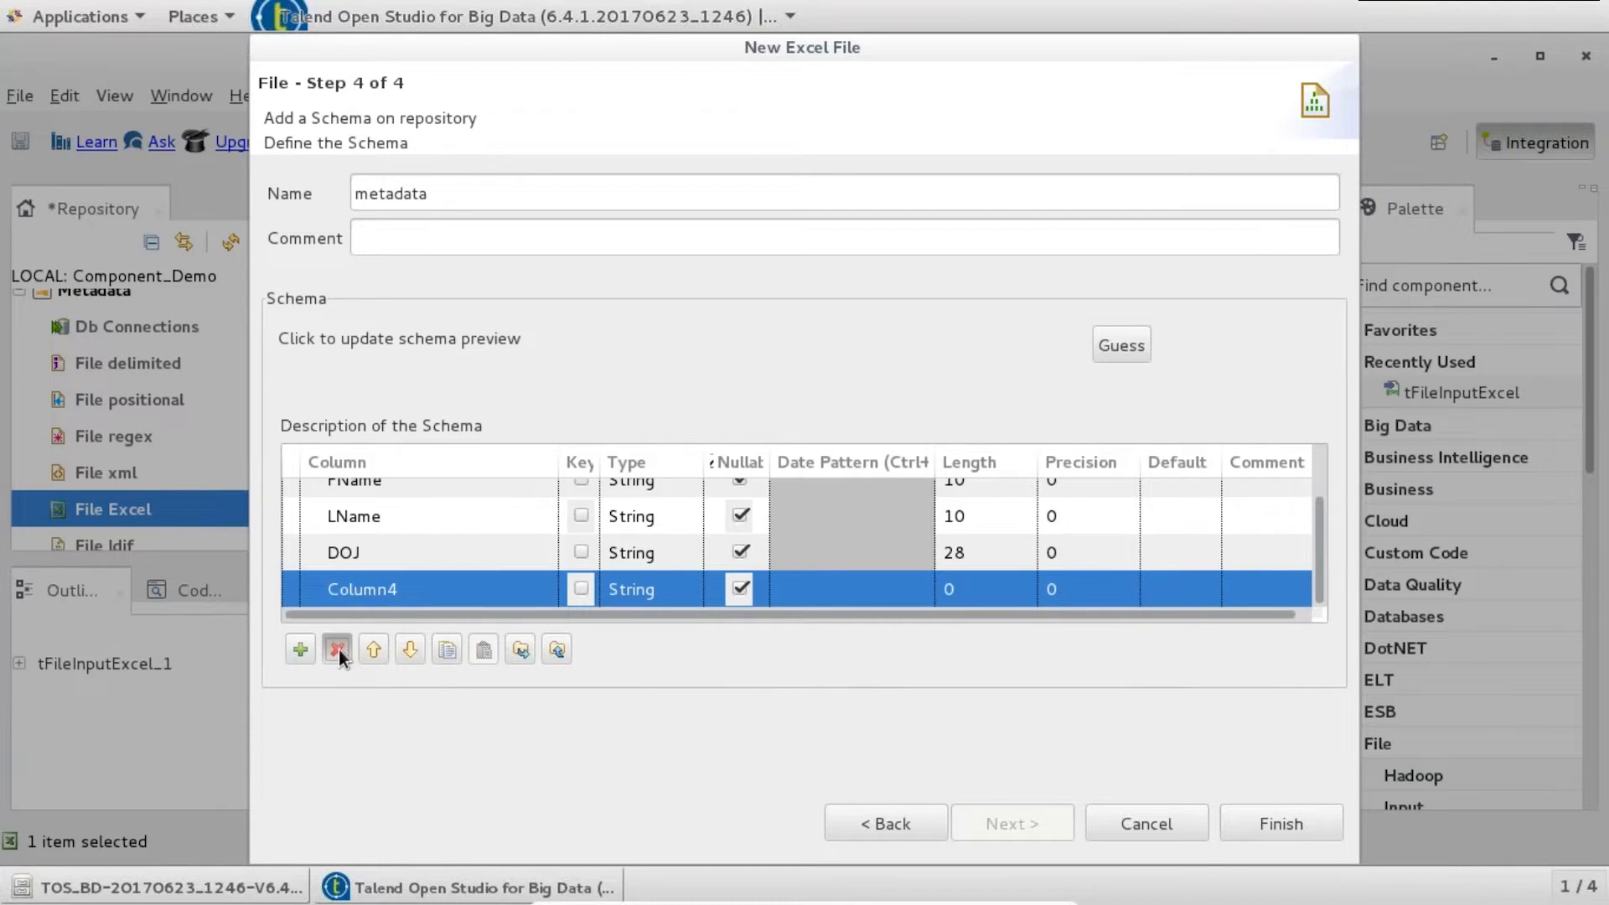
{"action": "left_click", "coordinate": [1259, 826]}
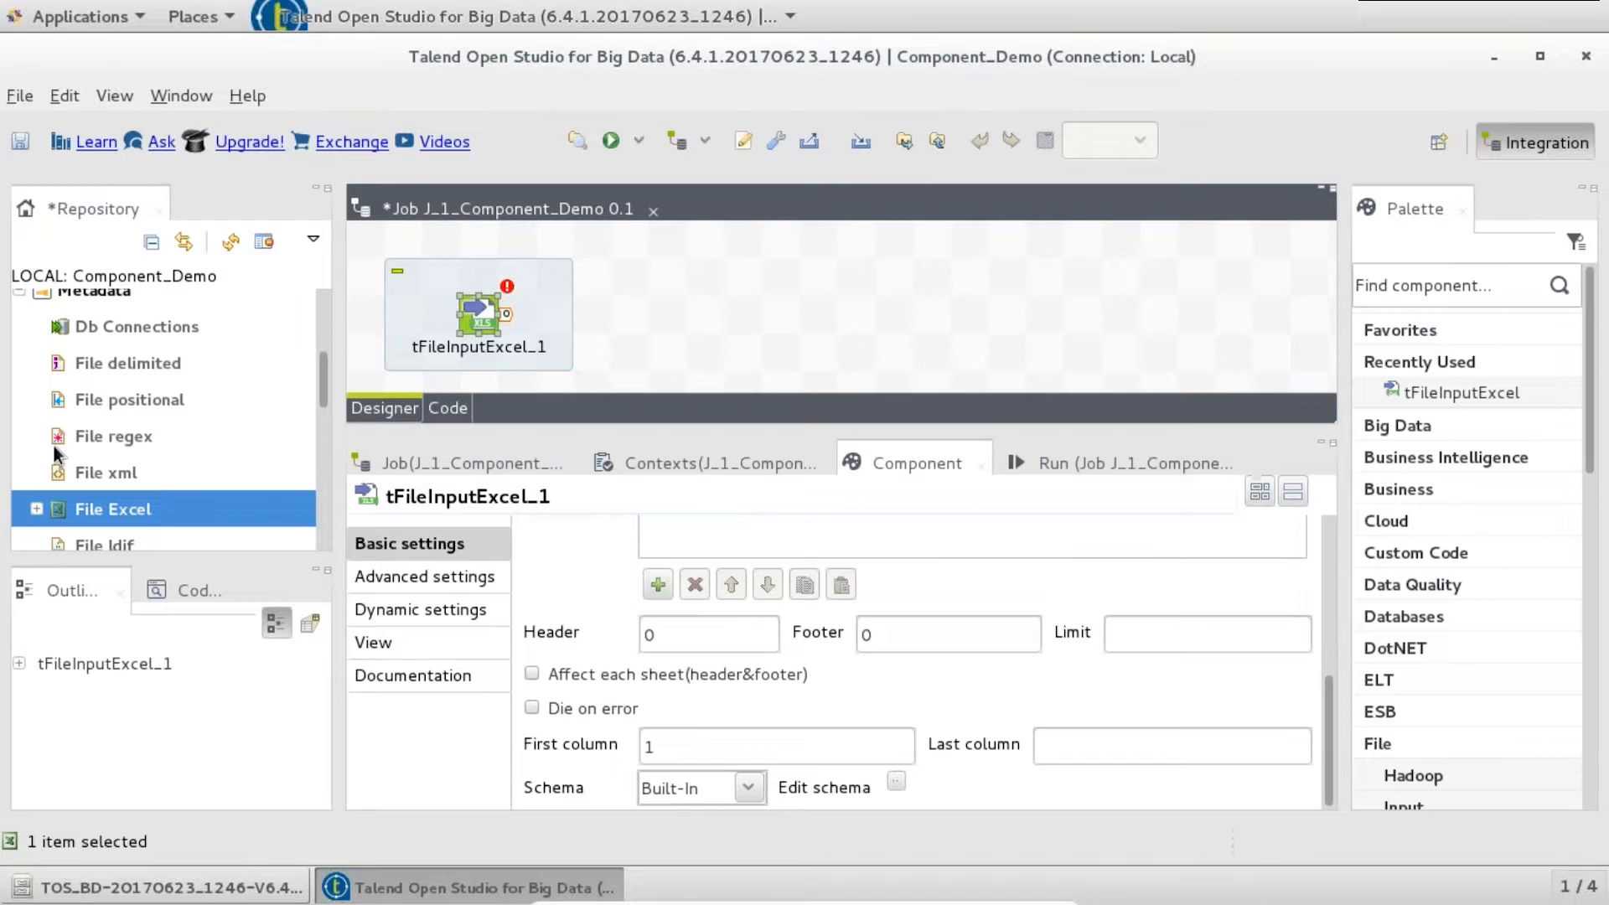
- Link tFileInputExcel_1's schema to repository metadata M_EMP_1 0.1, then delete the component
{"action": "left_click_drag", "start_coordinate": [323, 376], "coordinate": [323, 415]}
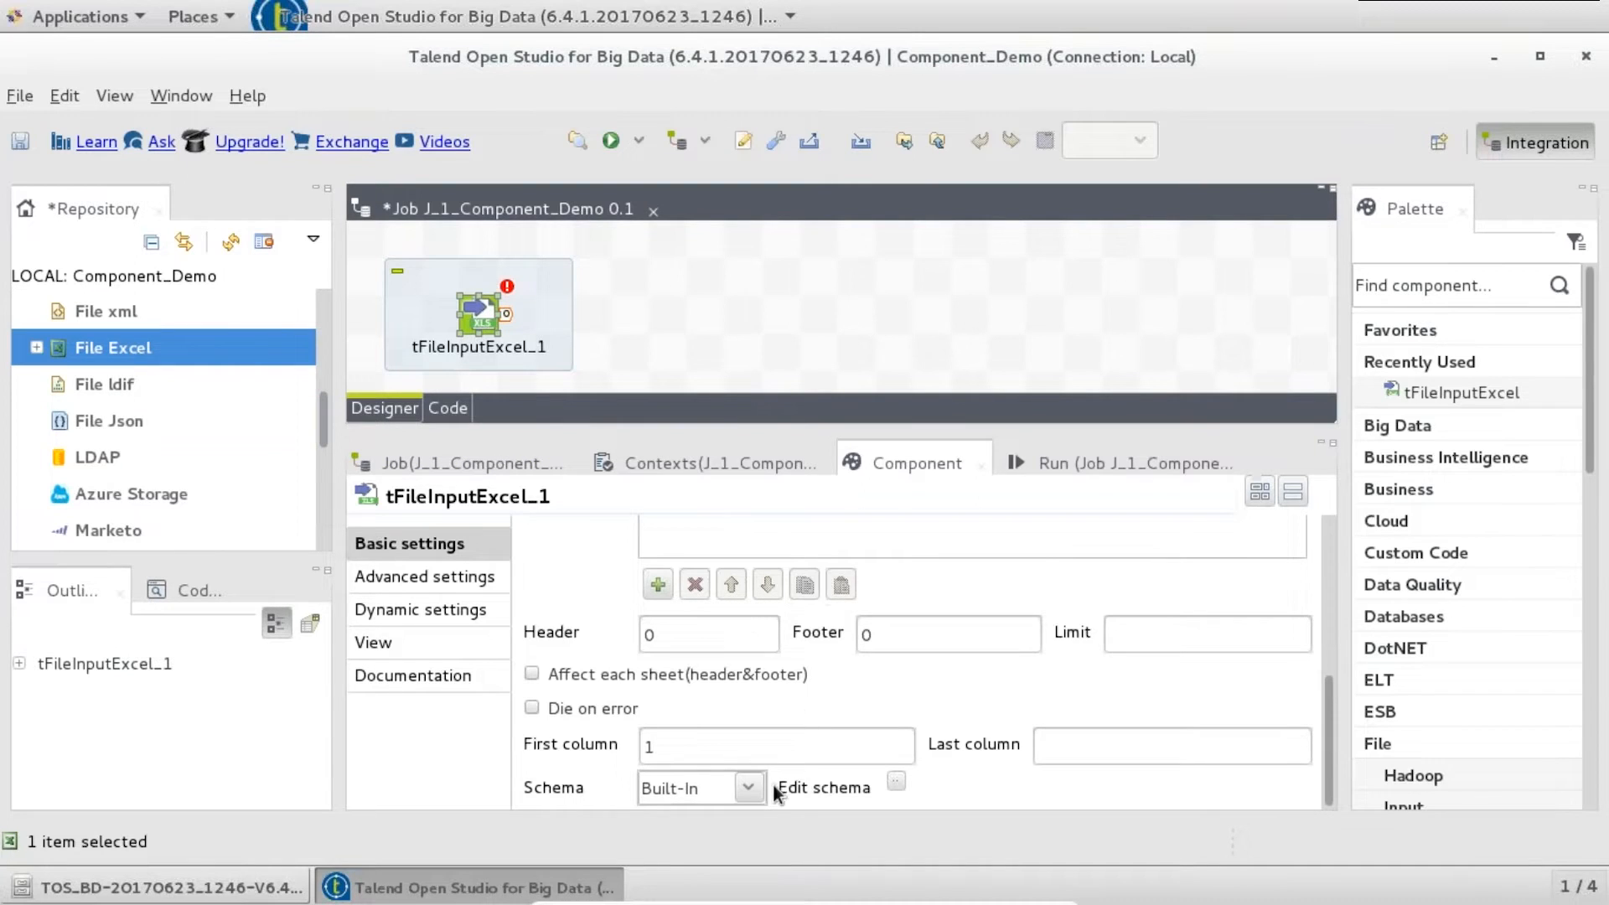
{"action": "left_click", "coordinate": [750, 790]}
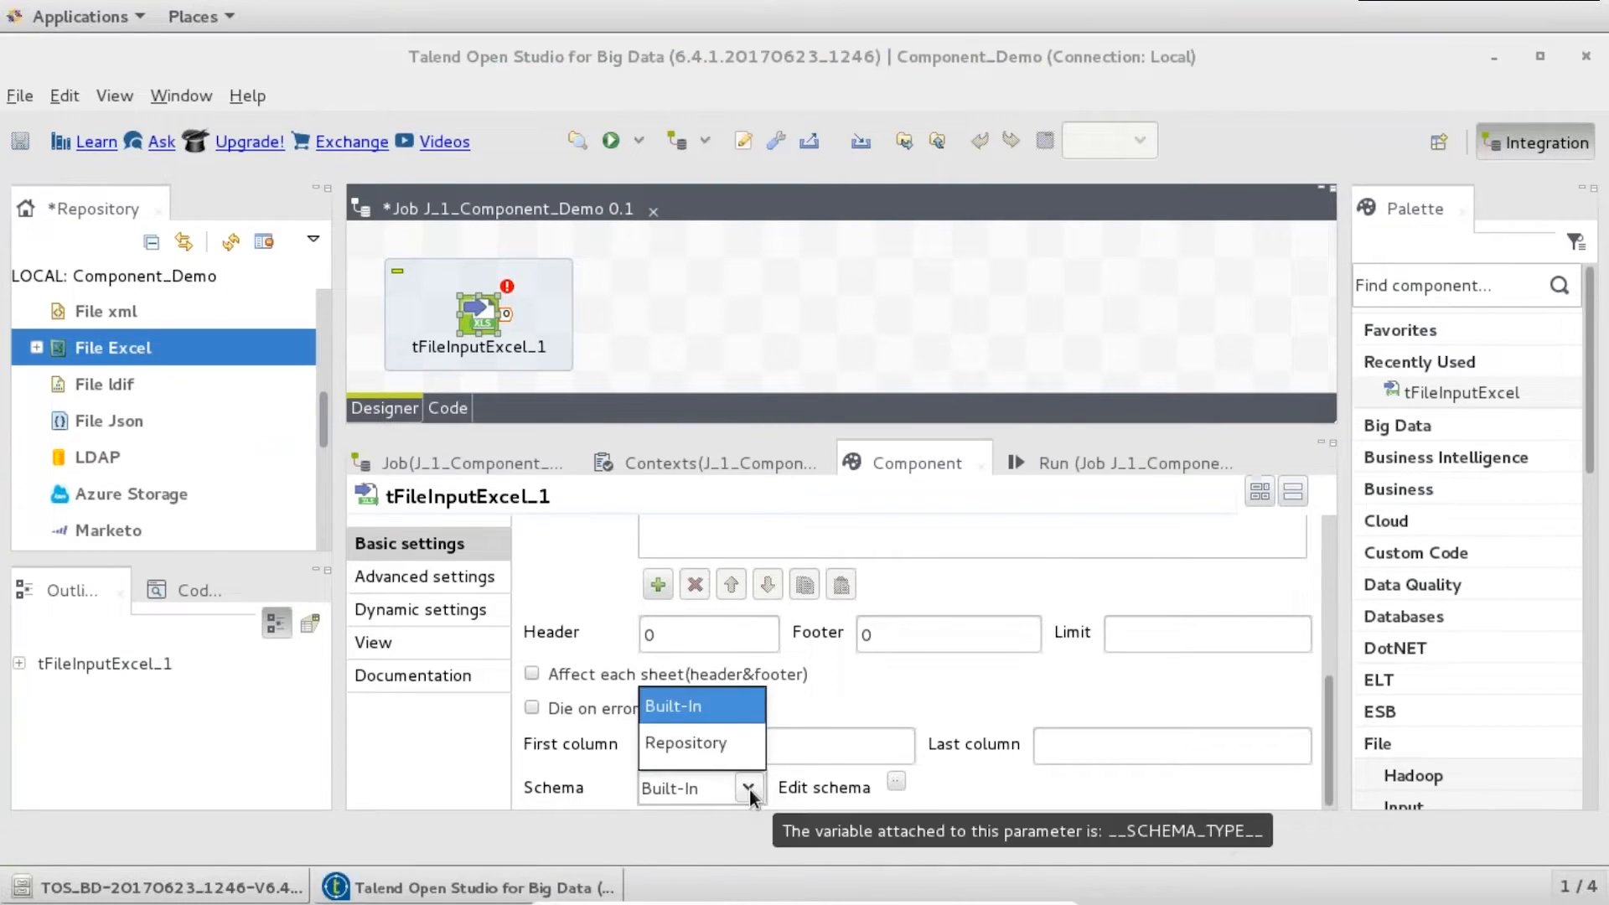
{"action": "left_click", "coordinate": [687, 744]}
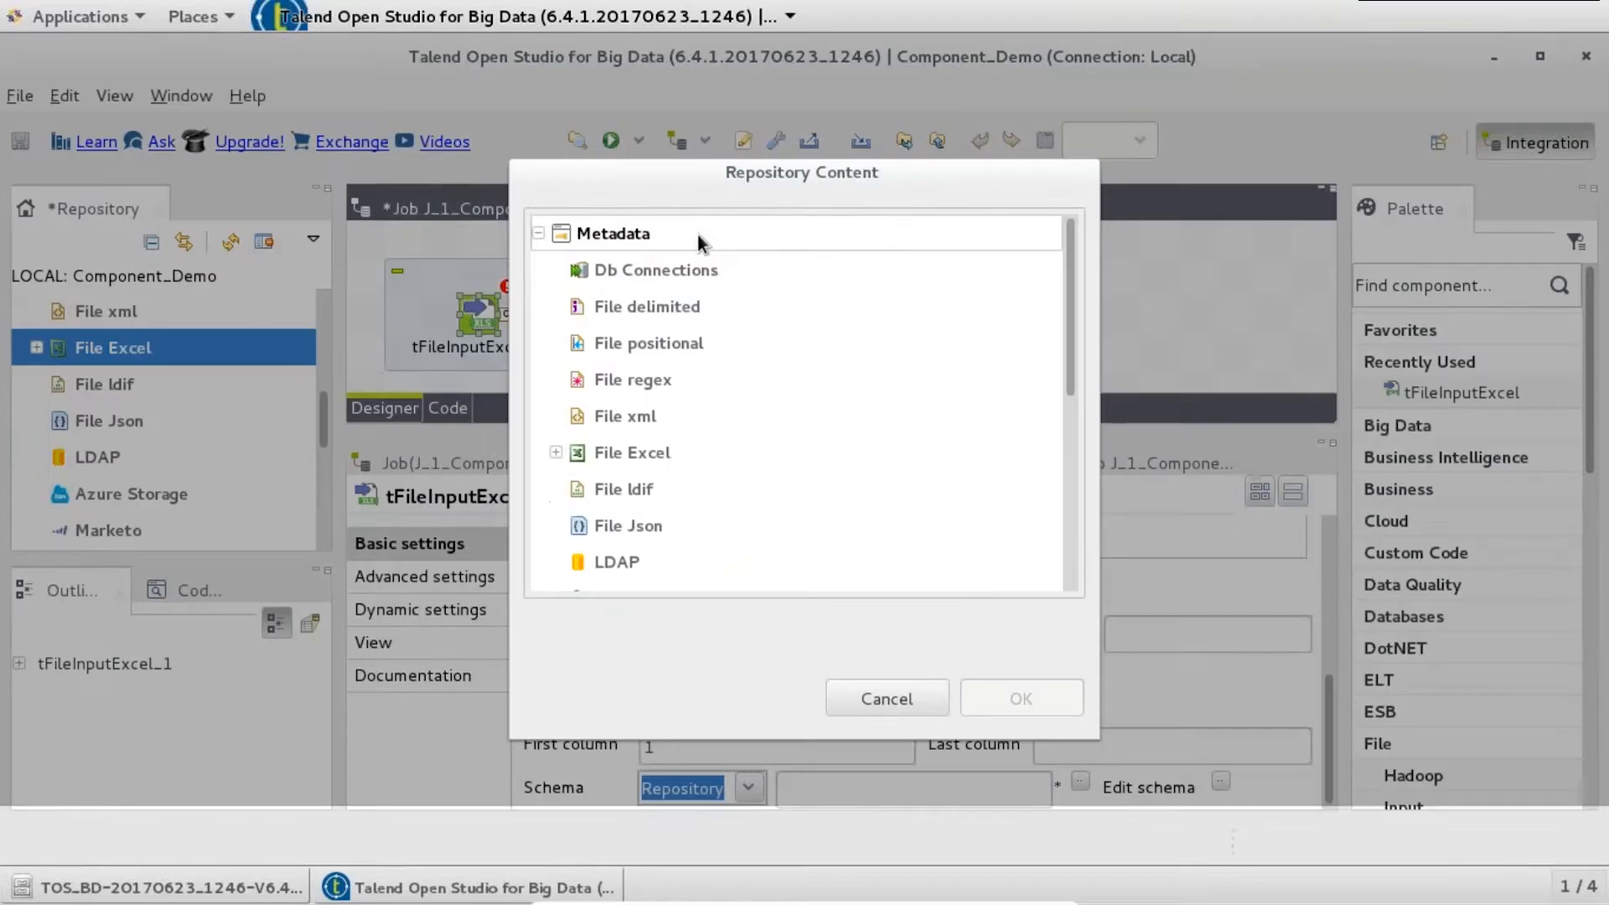
{"action": "left_click", "coordinate": [555, 453]}
{"action": "left_click", "coordinate": [625, 488]}
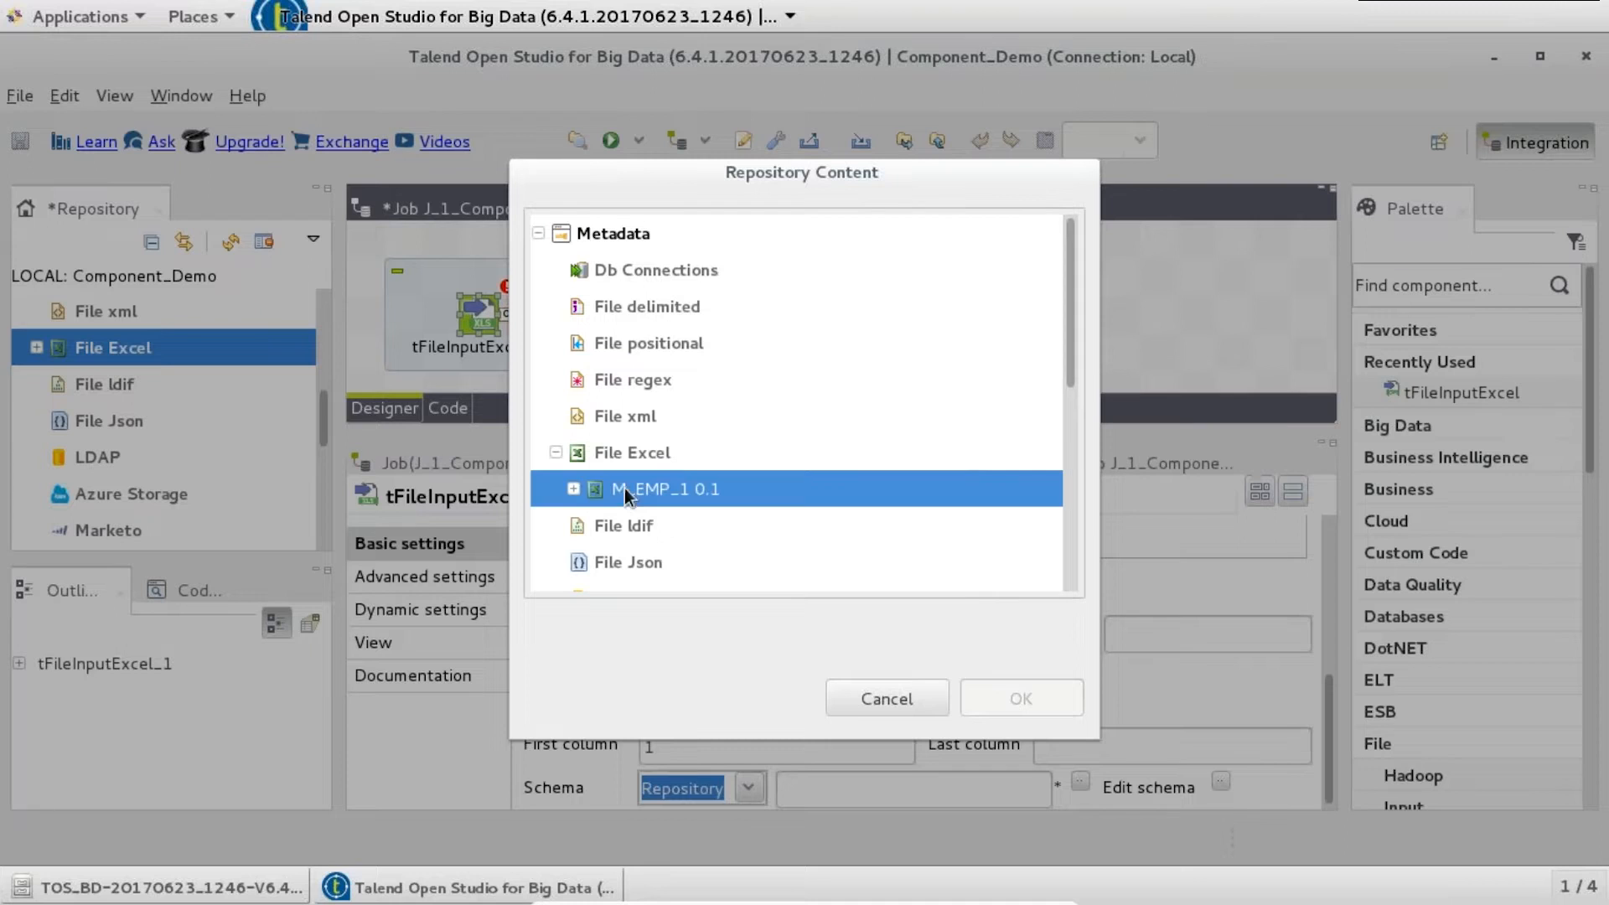
{"action": "left_click", "coordinate": [1057, 696]}
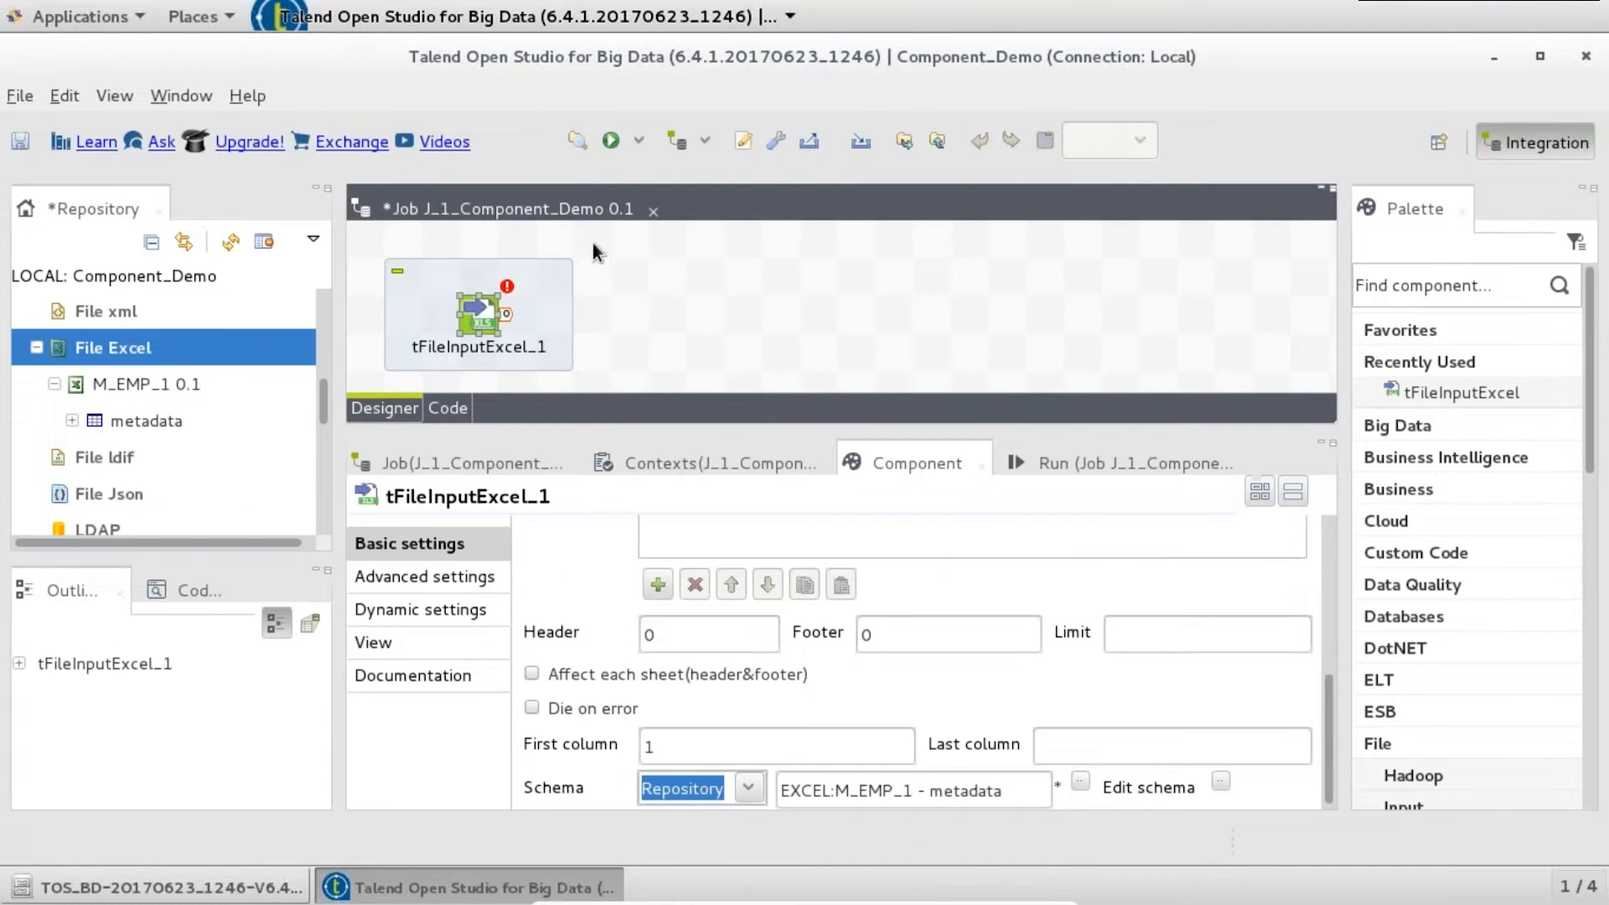
{"action": "left_click", "coordinate": [484, 321]}
{"action": "key", "text": "Delete"}
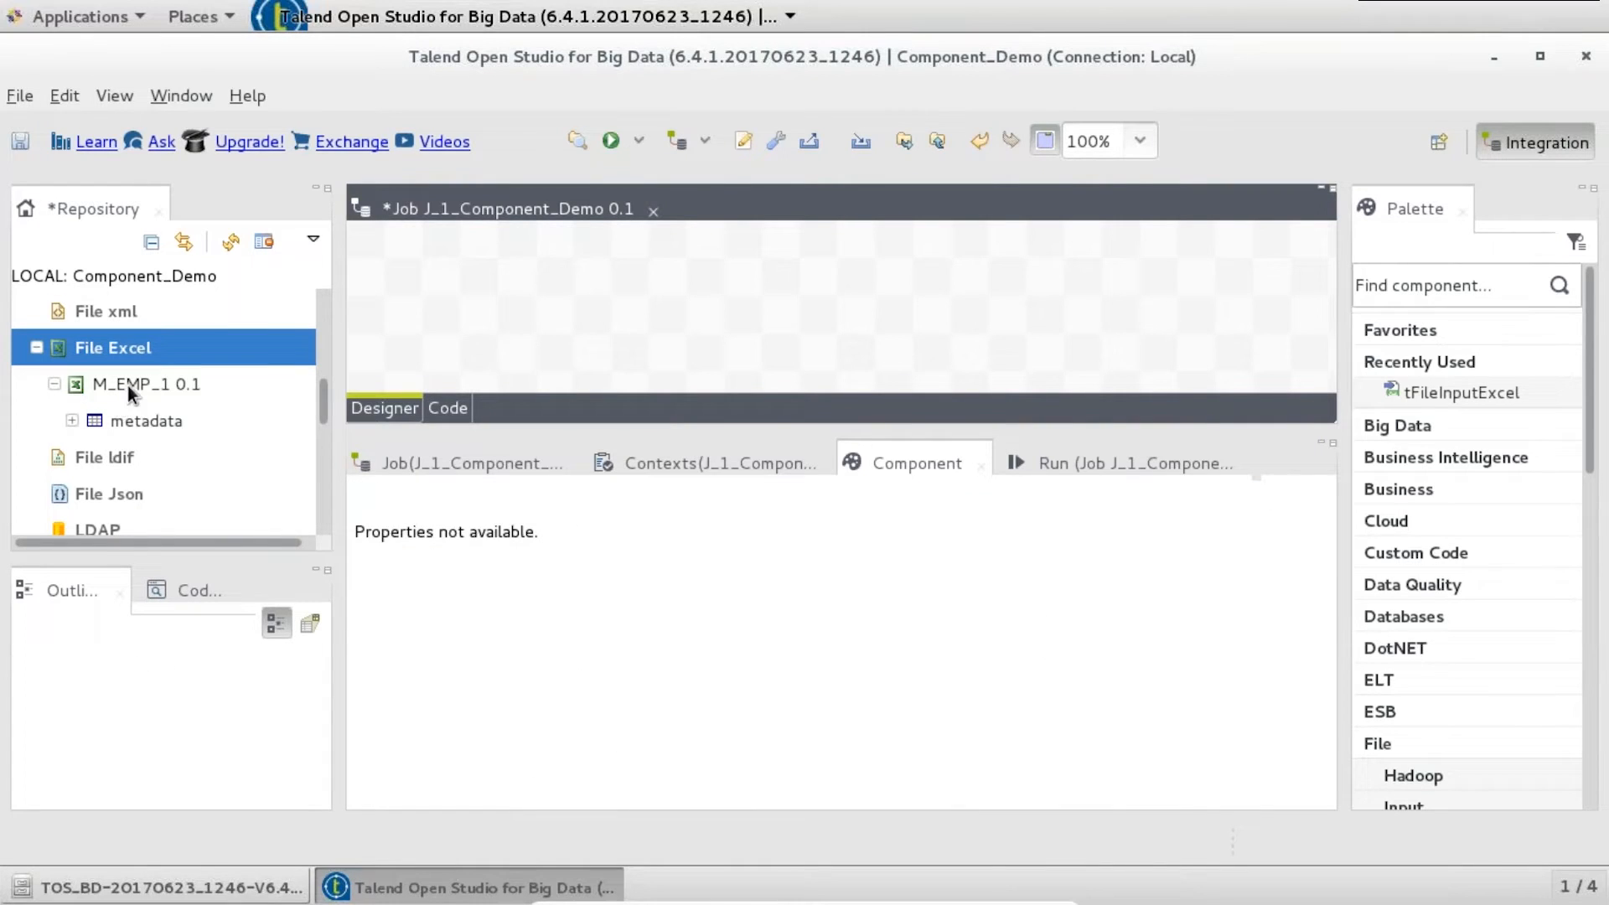
- Drop the M_EMP_1 0.1 metadata onto the canvas as a tFileInputExcel component
{"action": "left_click_drag", "start_coordinate": [142, 382], "coordinate": [513, 295]}
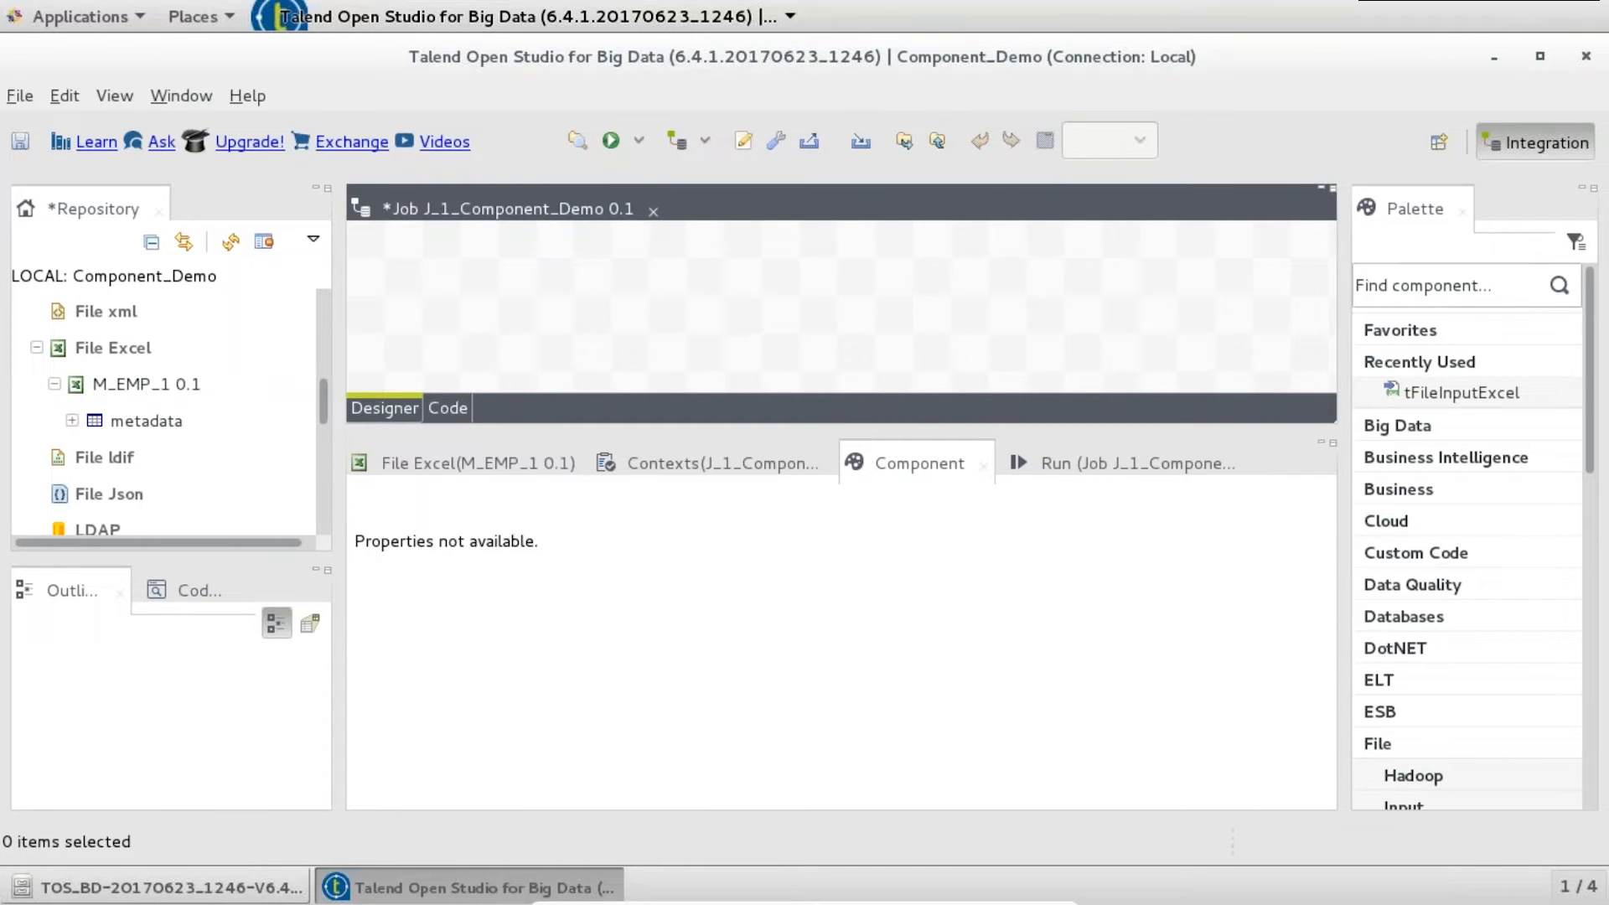
{"action": "left_click", "coordinate": [158, 383]}
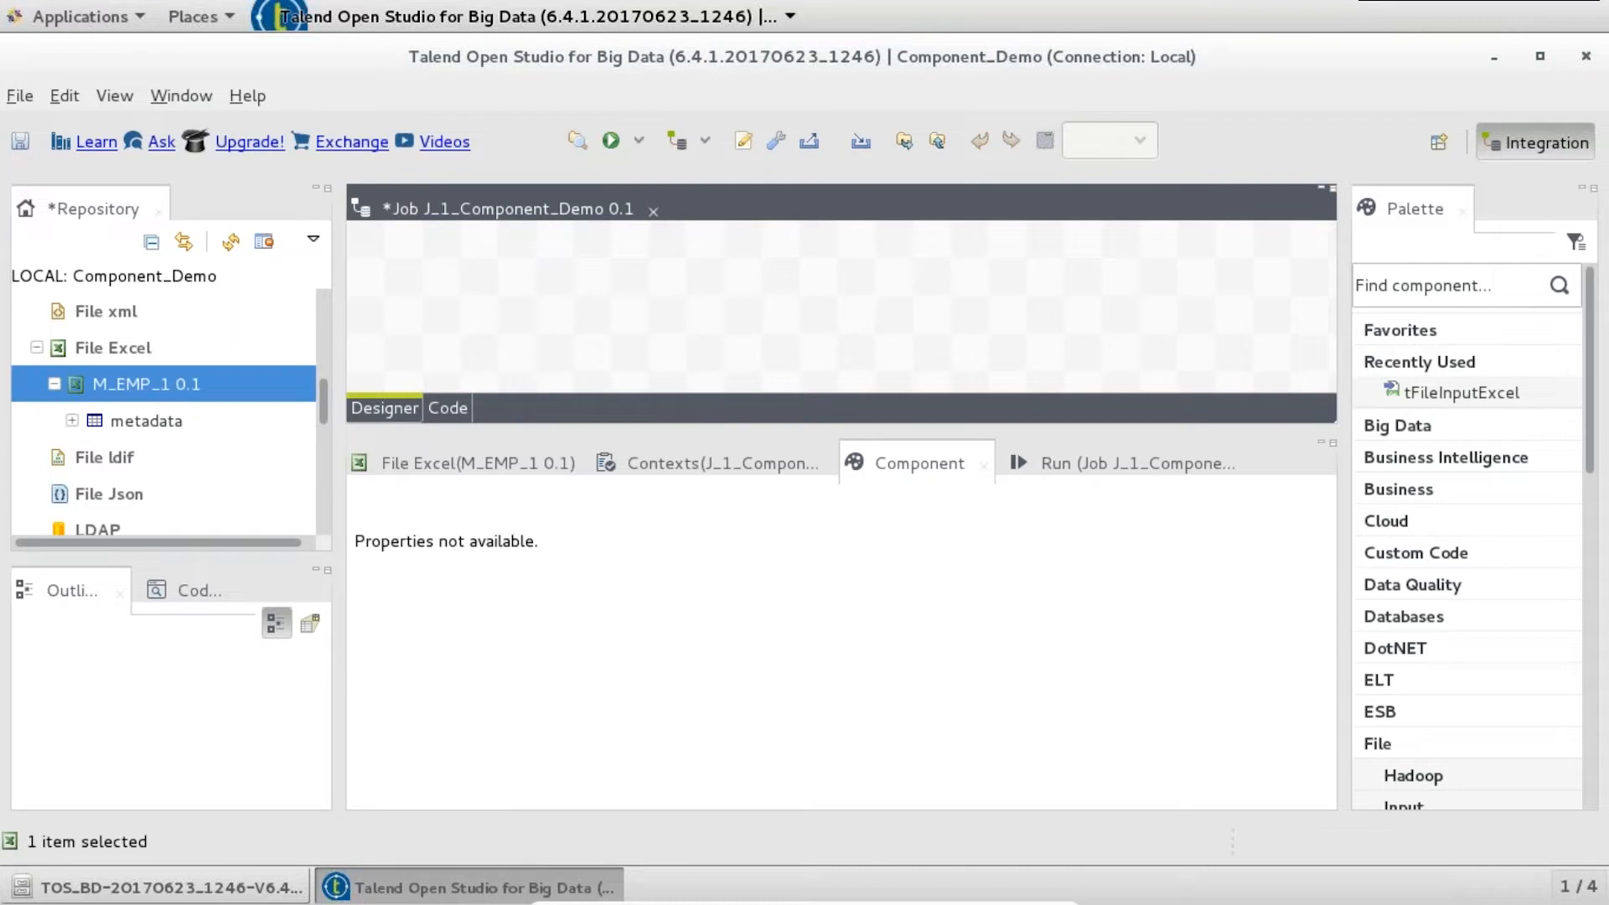
{"action": "left_click_drag", "start_coordinate": [157, 384], "coordinate": [804, 310]}
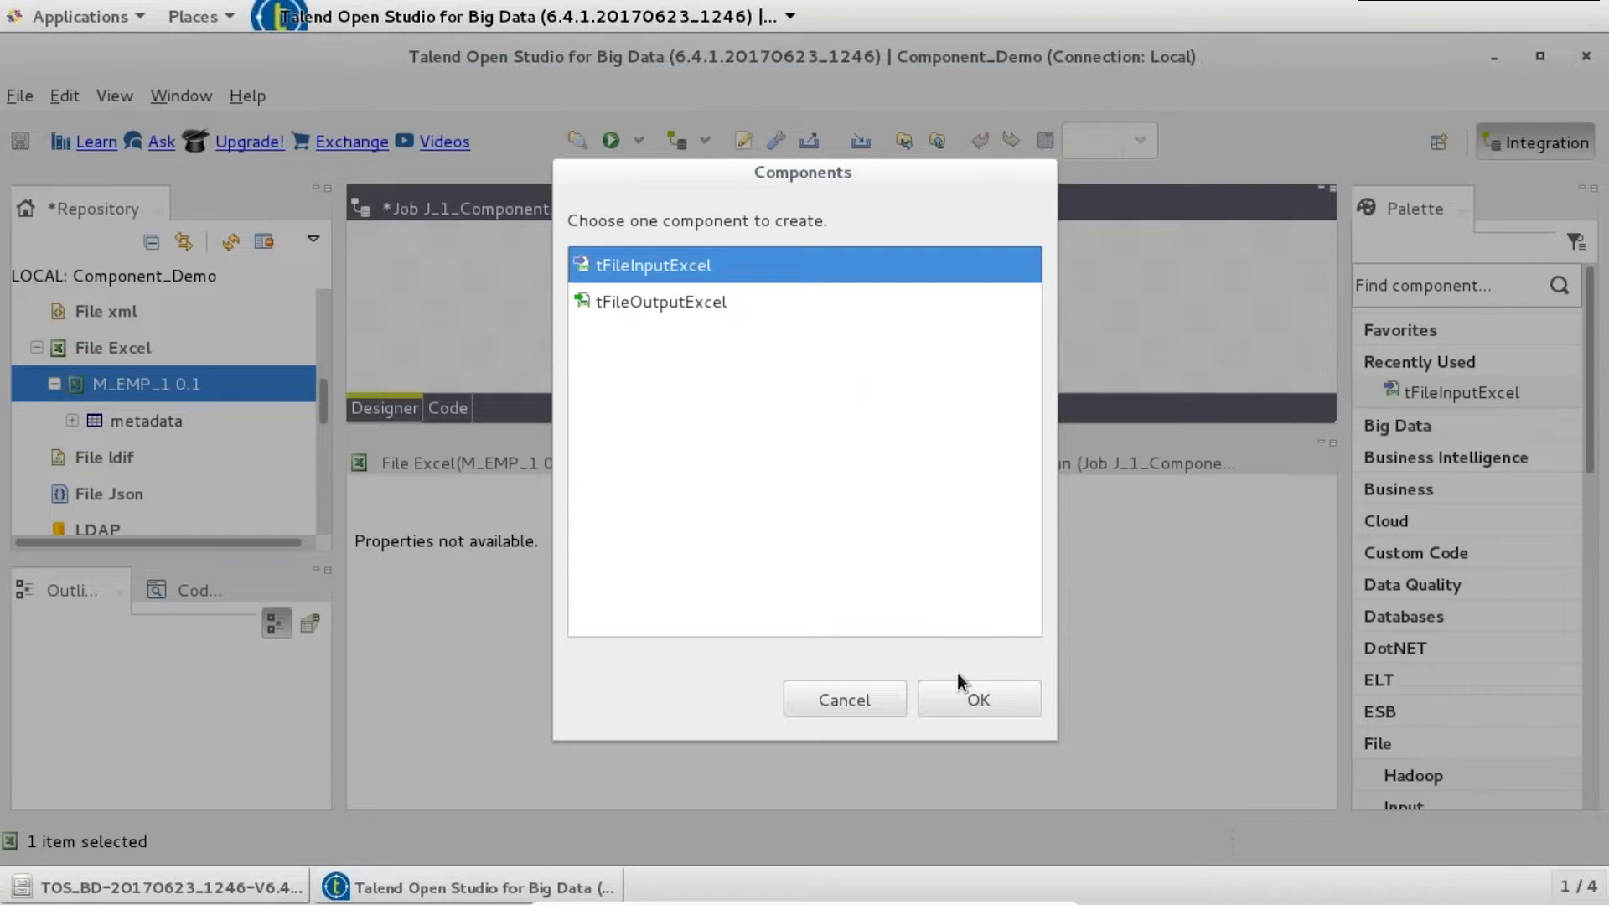
{"action": "left_click", "coordinate": [985, 700]}
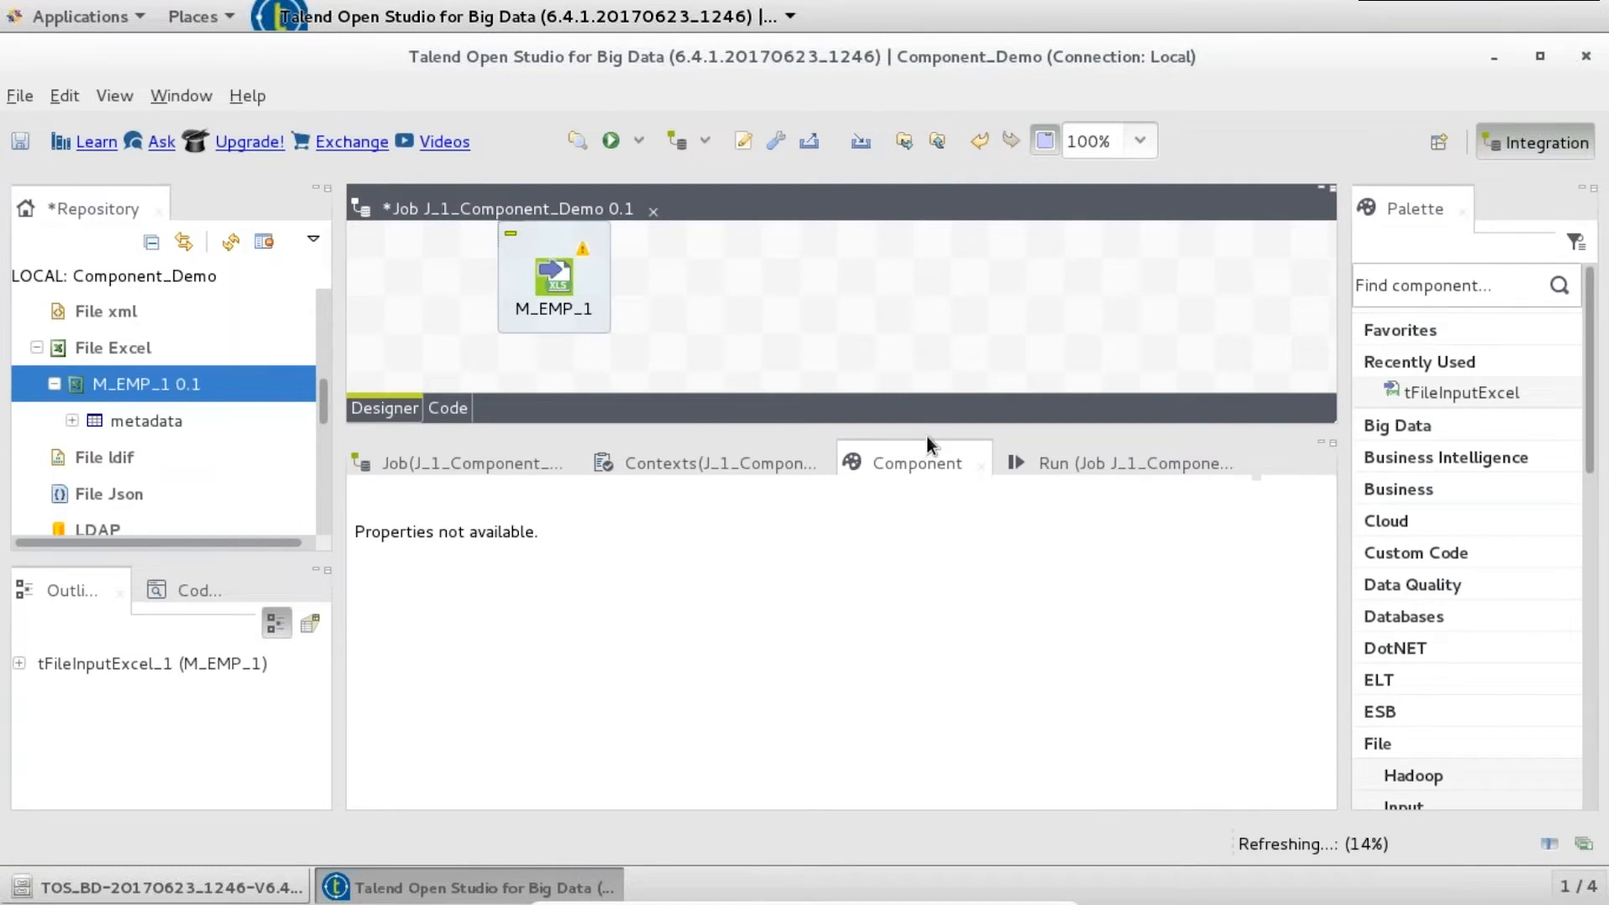
{"action": "left_click_drag", "start_coordinate": [927, 436], "coordinate": [928, 484]}
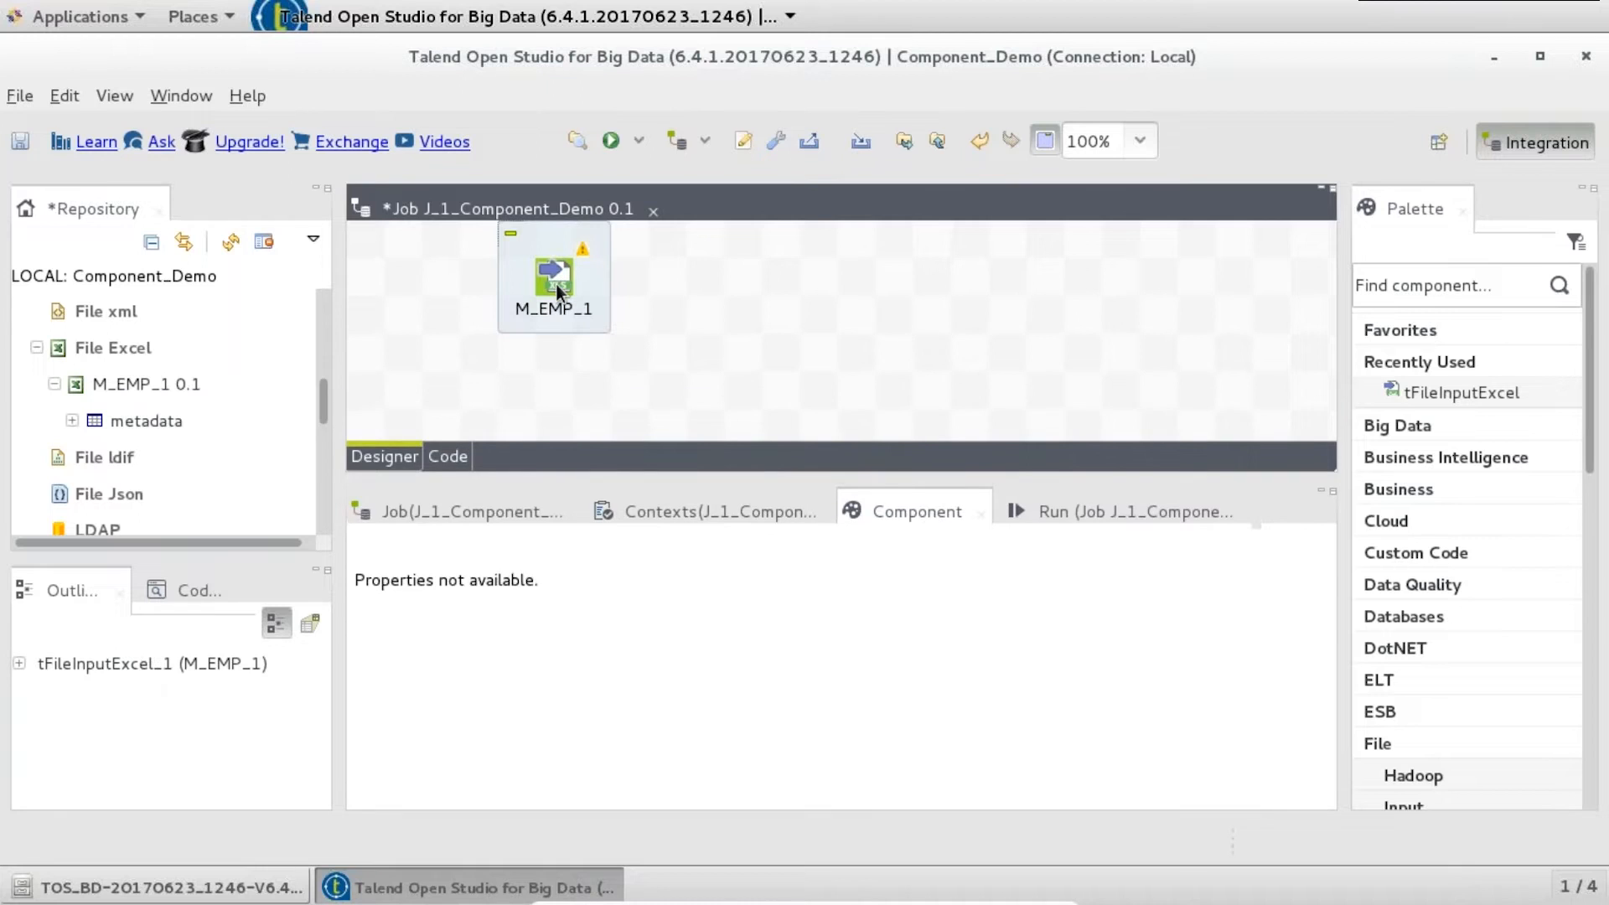
- Review M_EMP_1's repository schema in its Component settings
{"action": "left_click", "coordinate": [557, 284]}
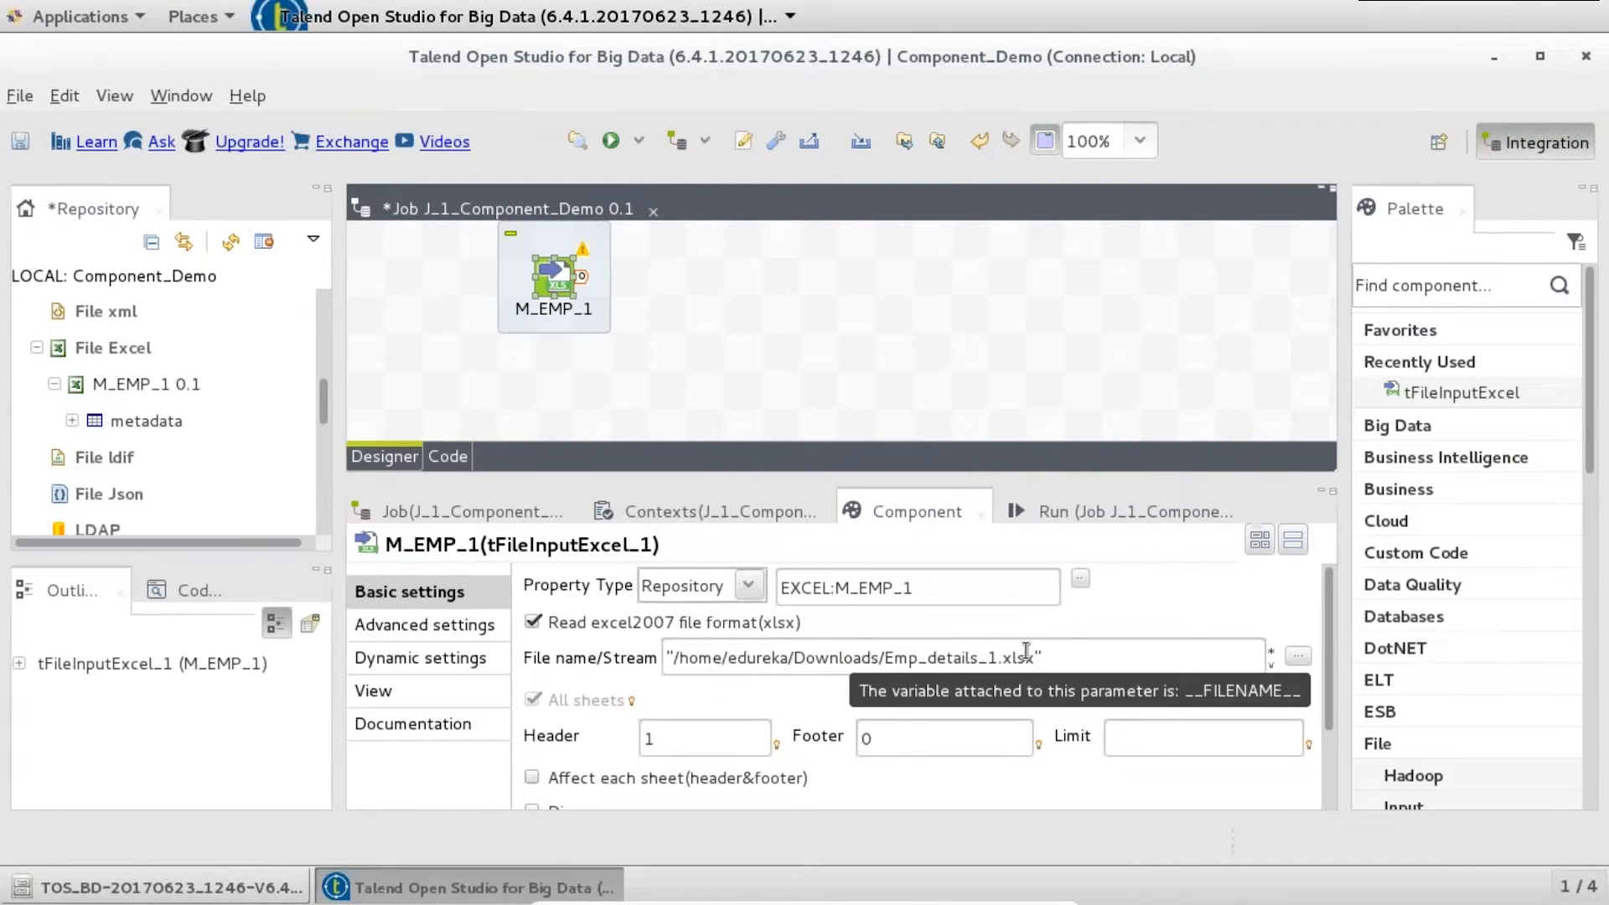
{"action": "scroll", "coordinate": [1320, 712], "scroll_direction": "down", "scroll_amount": 3}
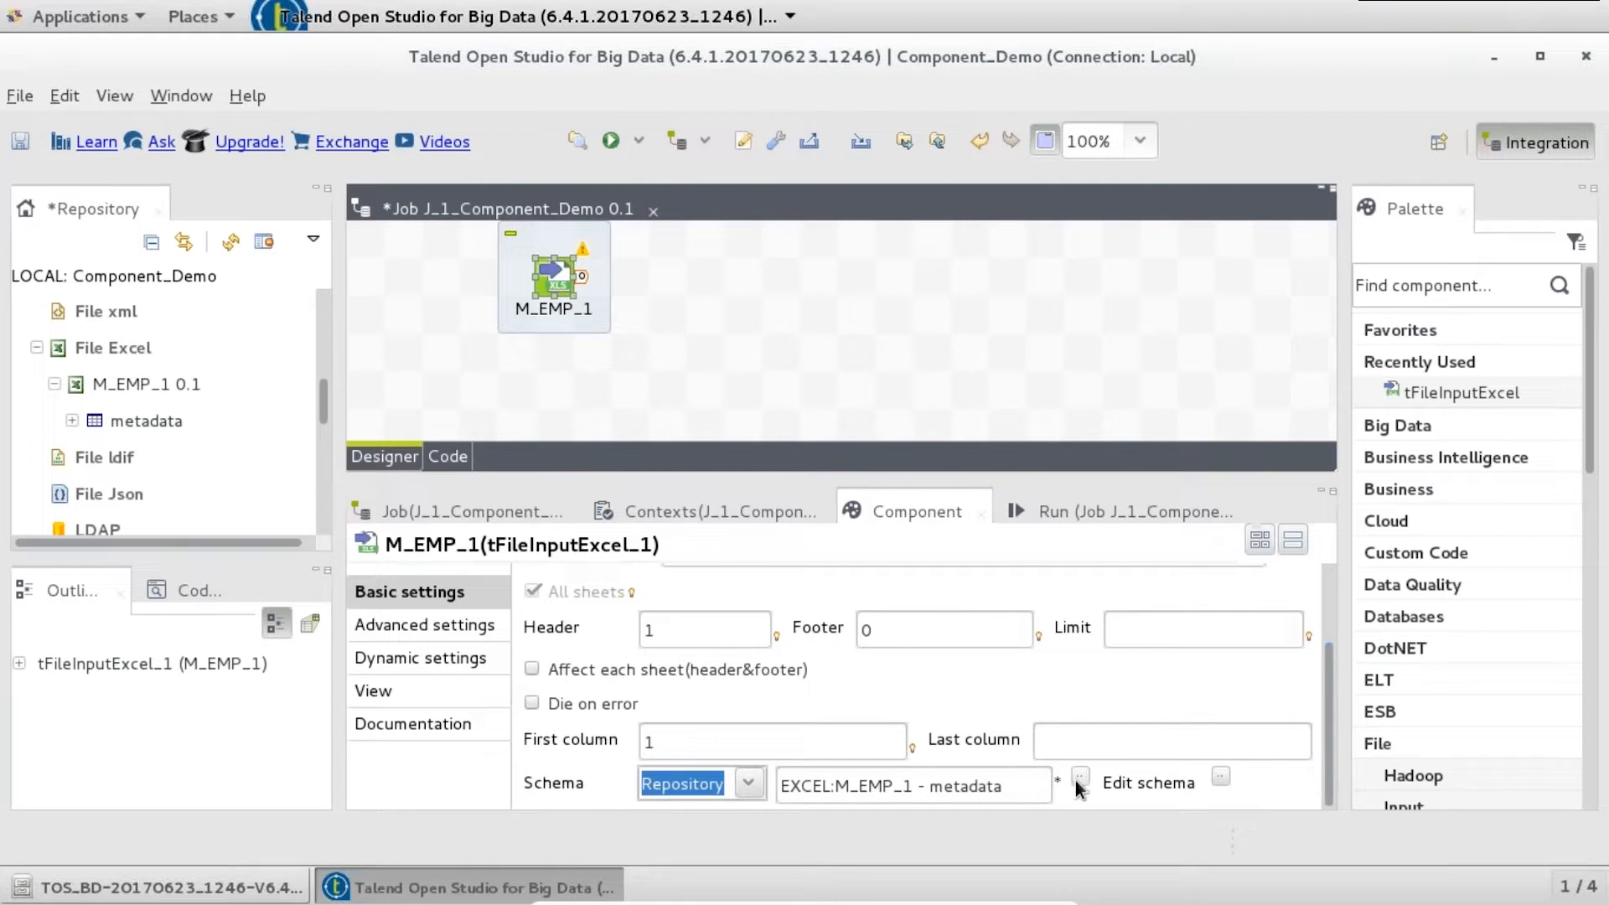
{"action": "left_click", "coordinate": [1221, 776]}
{"action": "left_click", "coordinate": [902, 578]}
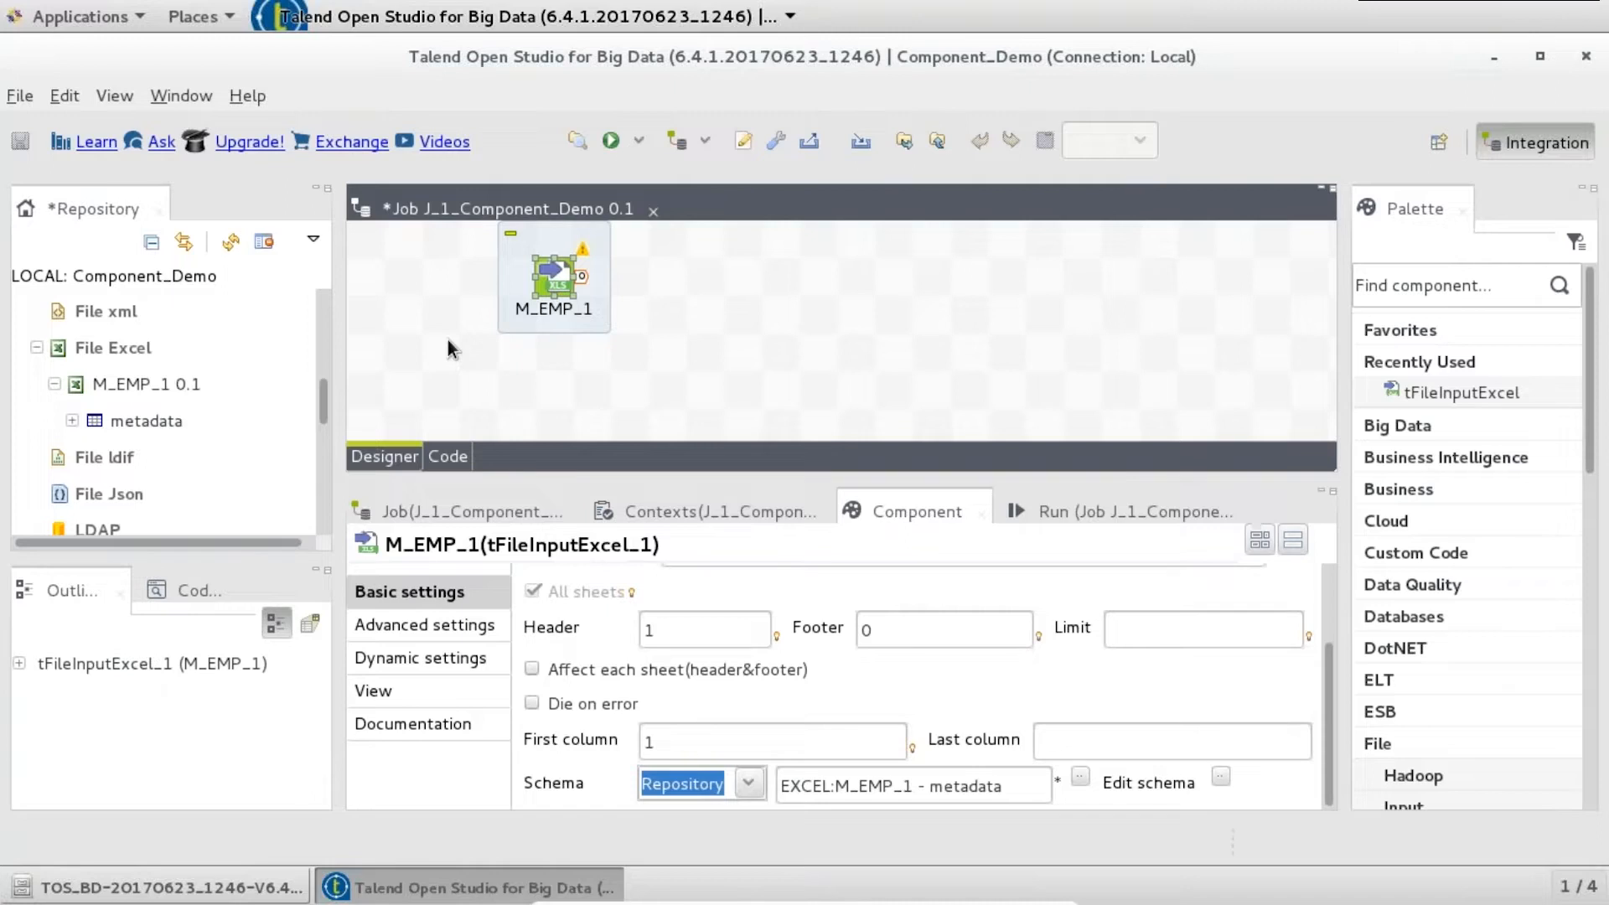
{"action": "key", "text": "Escape"}
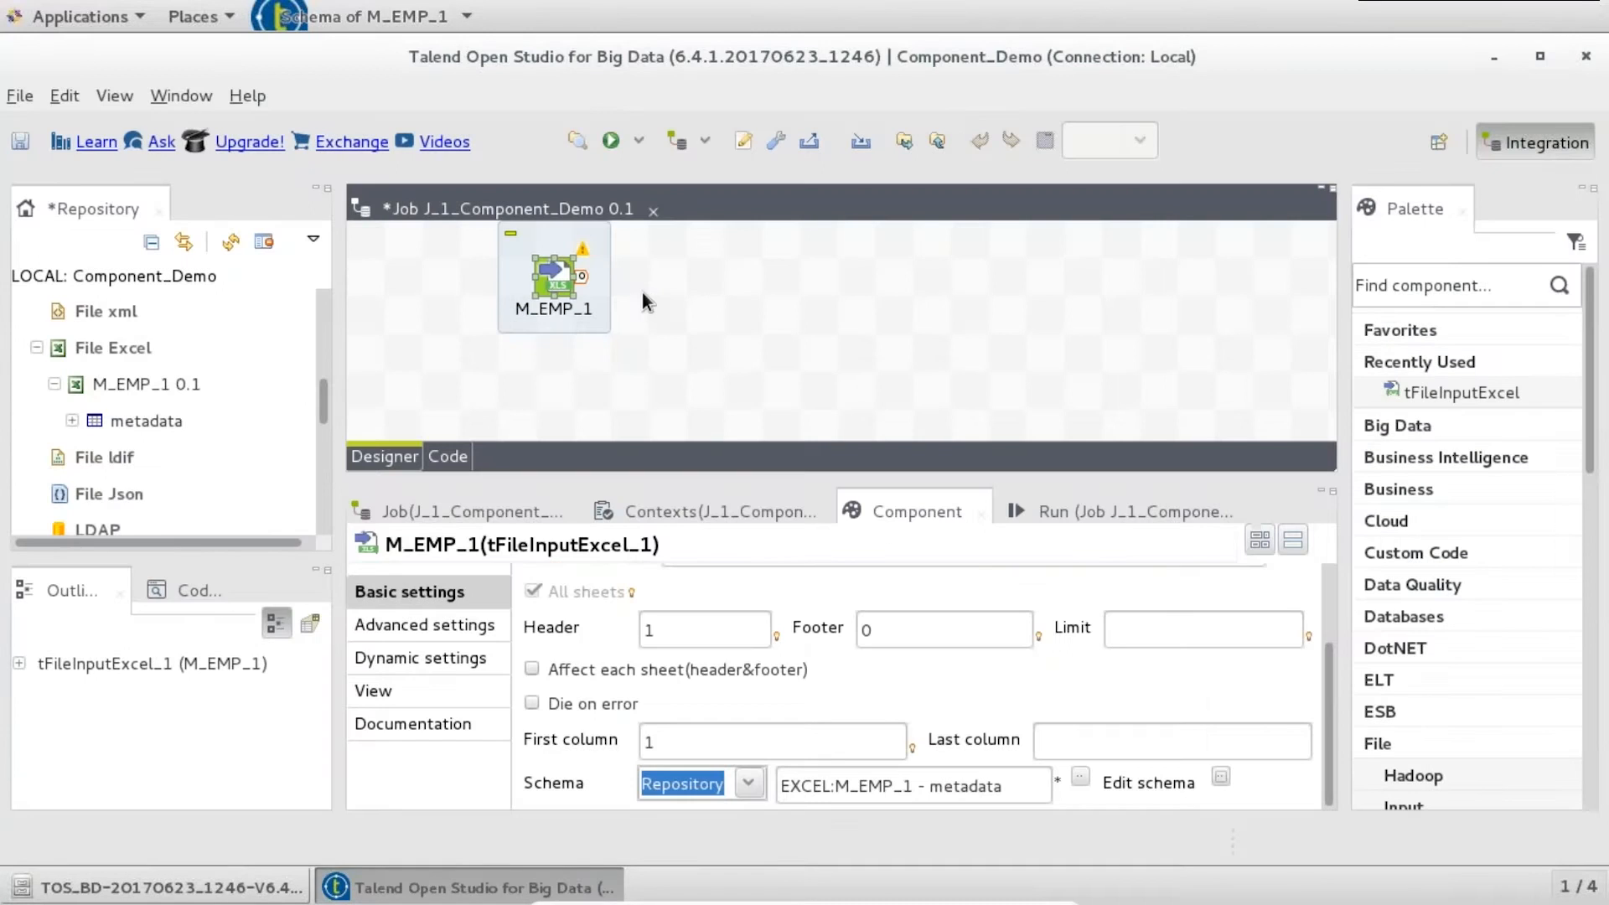
{"action": "left_click", "coordinate": [847, 293]}
- Add tLogRow_1 via 'tlog', link it from M_EMP_1 with a Main row, and verify columns ID, FName, LName, DOJ
{"action": "type", "text": "t"}
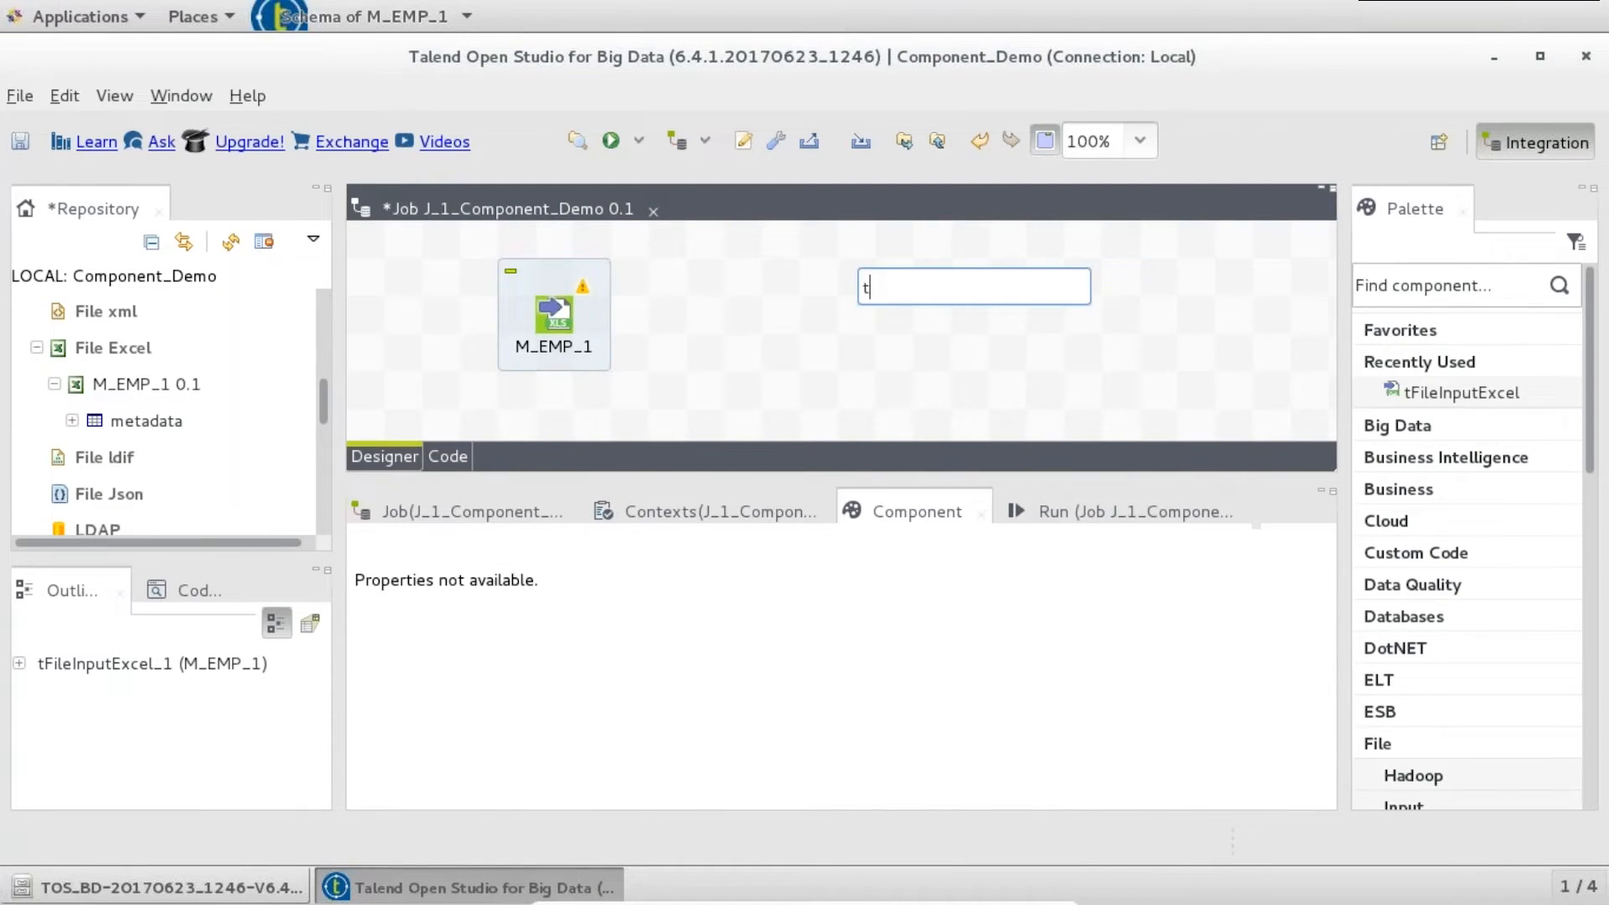
{"action": "type", "text": "log"}
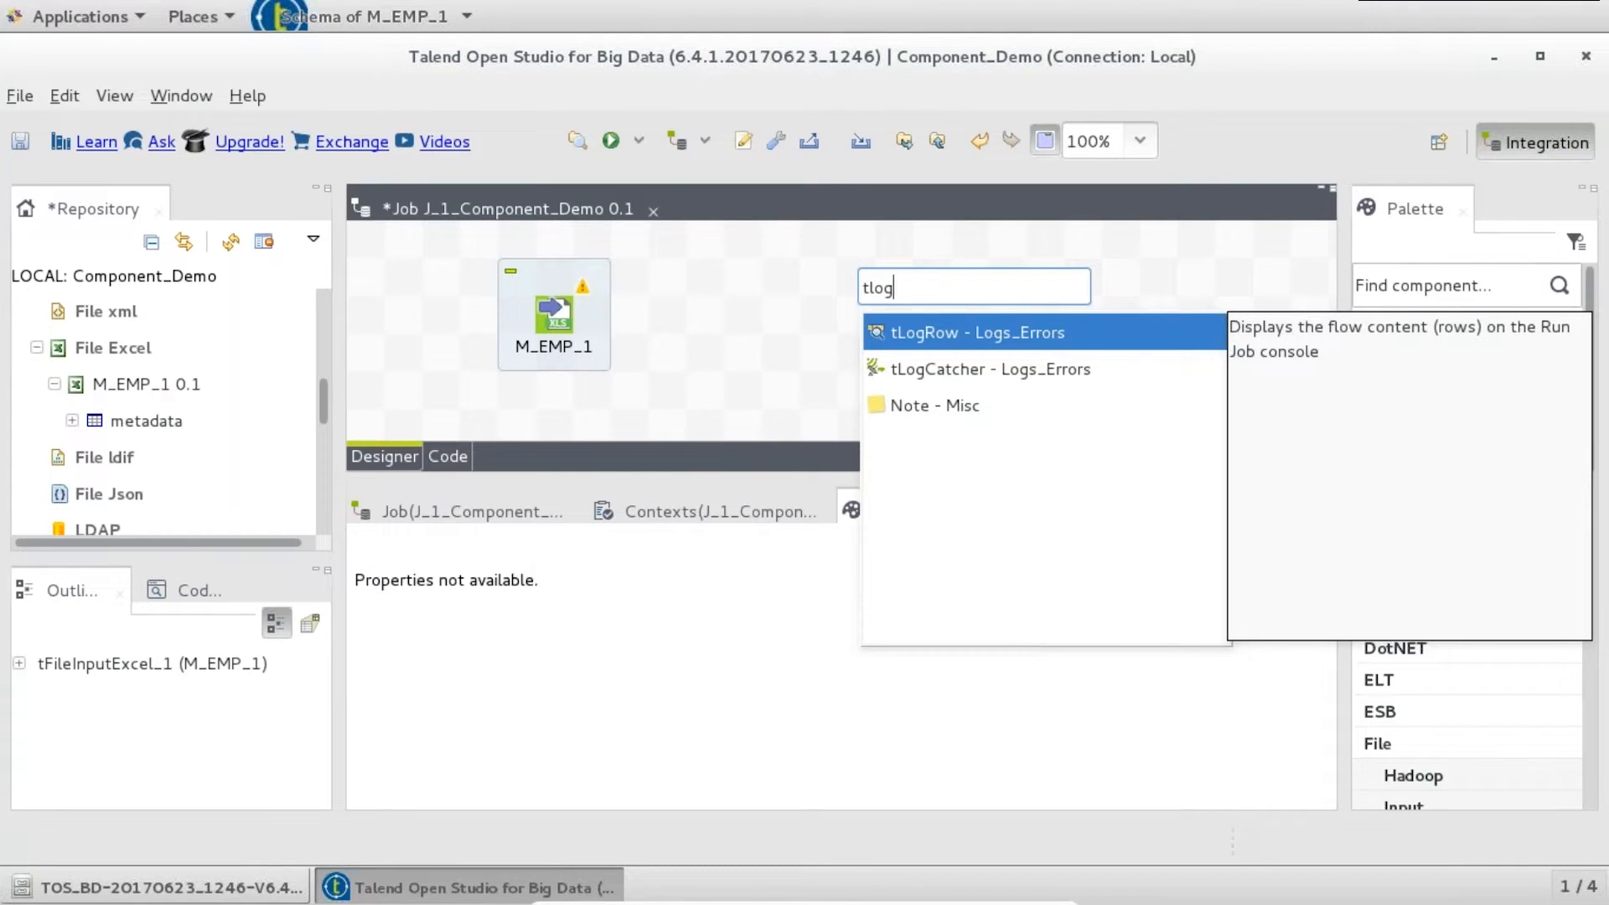
{"action": "key", "text": "Return"}
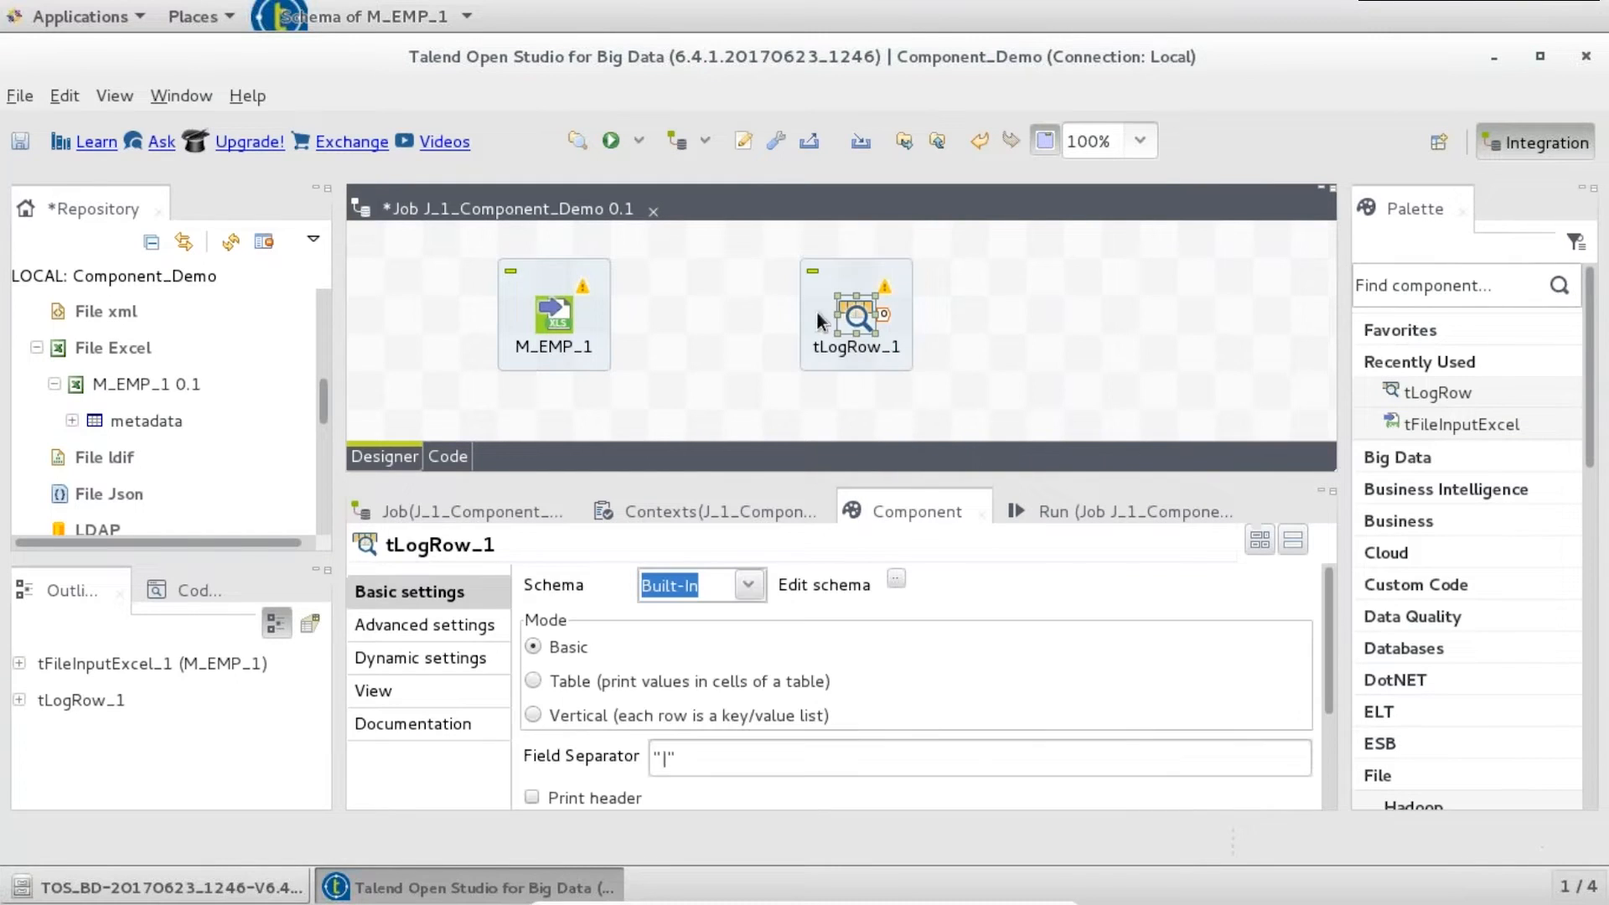
{"action": "left_click", "coordinate": [560, 320]}
{"action": "right_click", "coordinate": [560, 320]}
{"action": "mouse_move", "coordinate": [630, 335]}
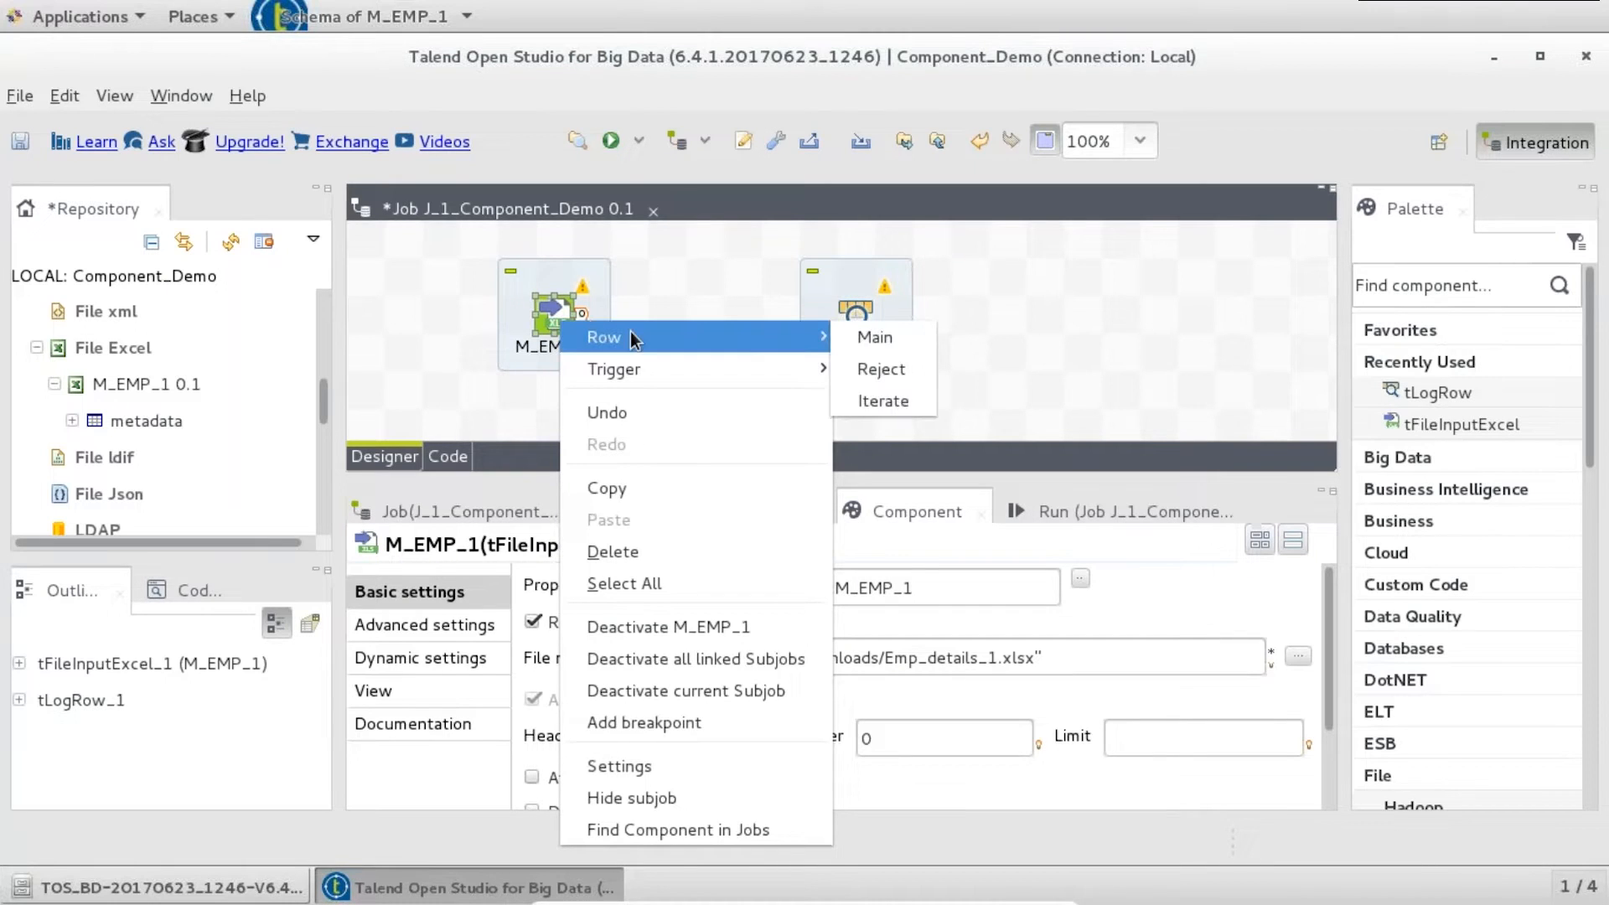
{"action": "left_click", "coordinate": [875, 336]}
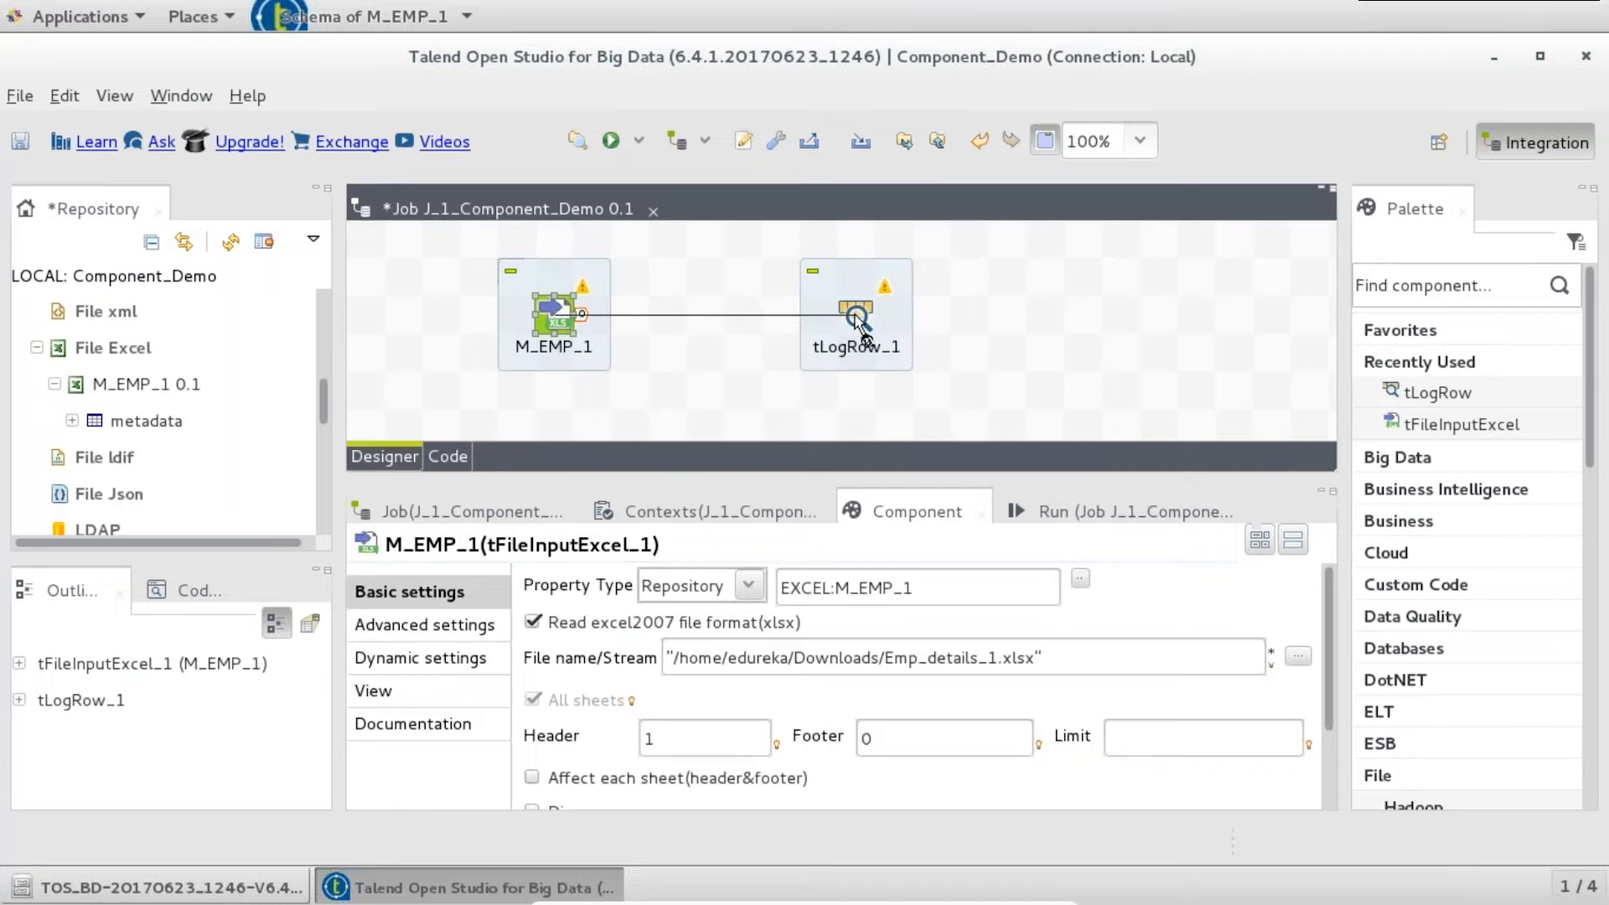
{"action": "left_click", "coordinate": [855, 317]}
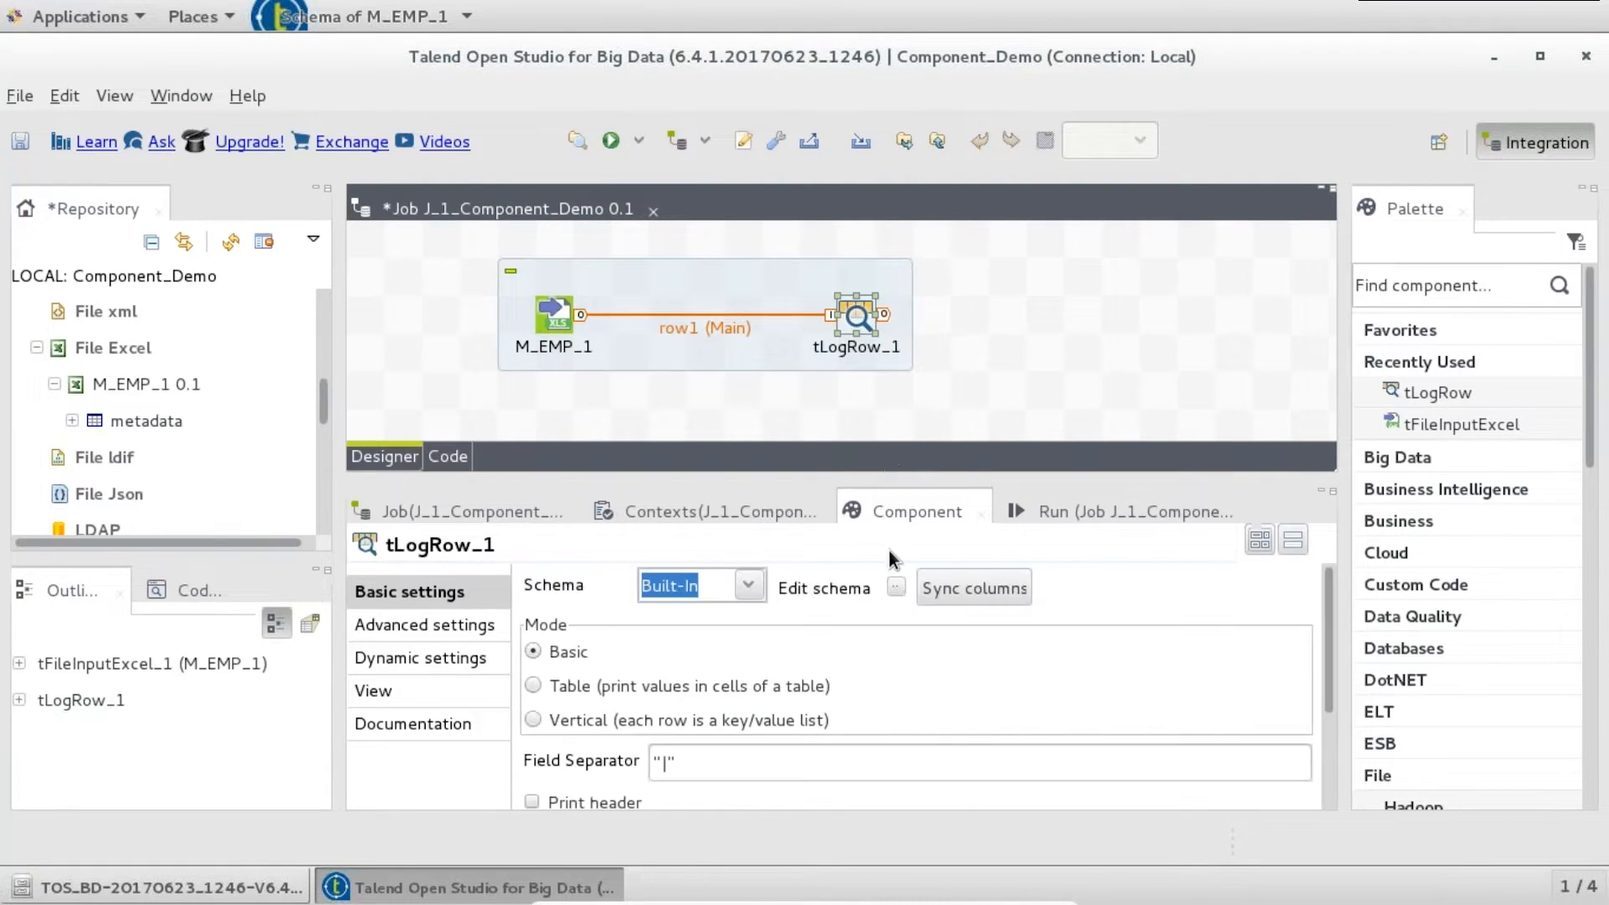
{"action": "left_click", "coordinate": [895, 589]}
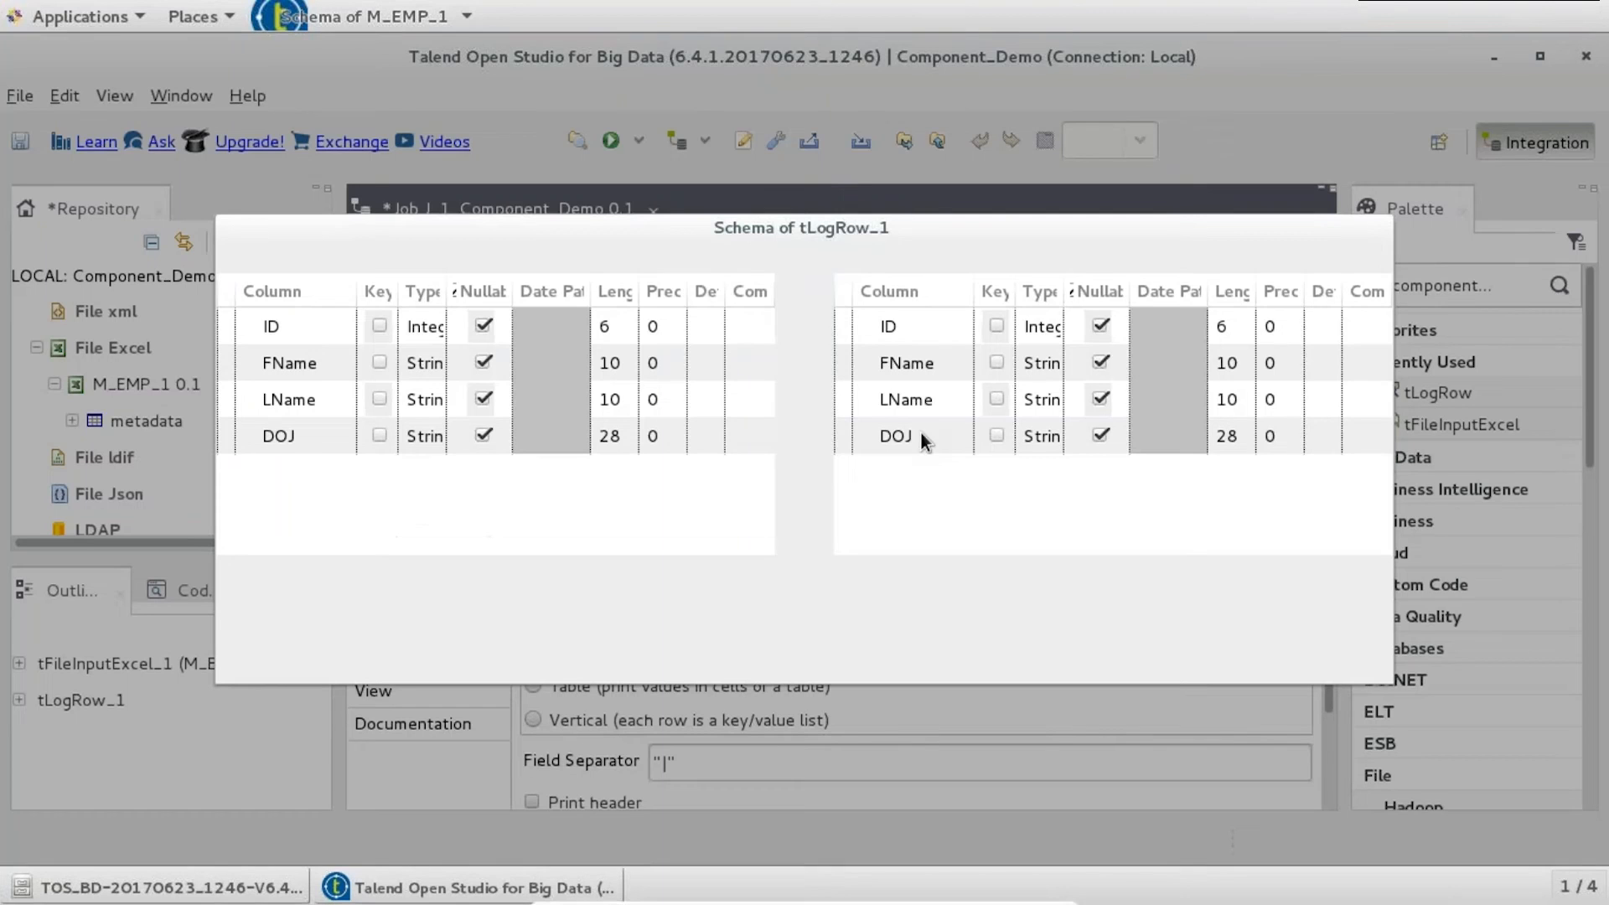
{"action": "left_click", "coordinate": [1196, 642]}
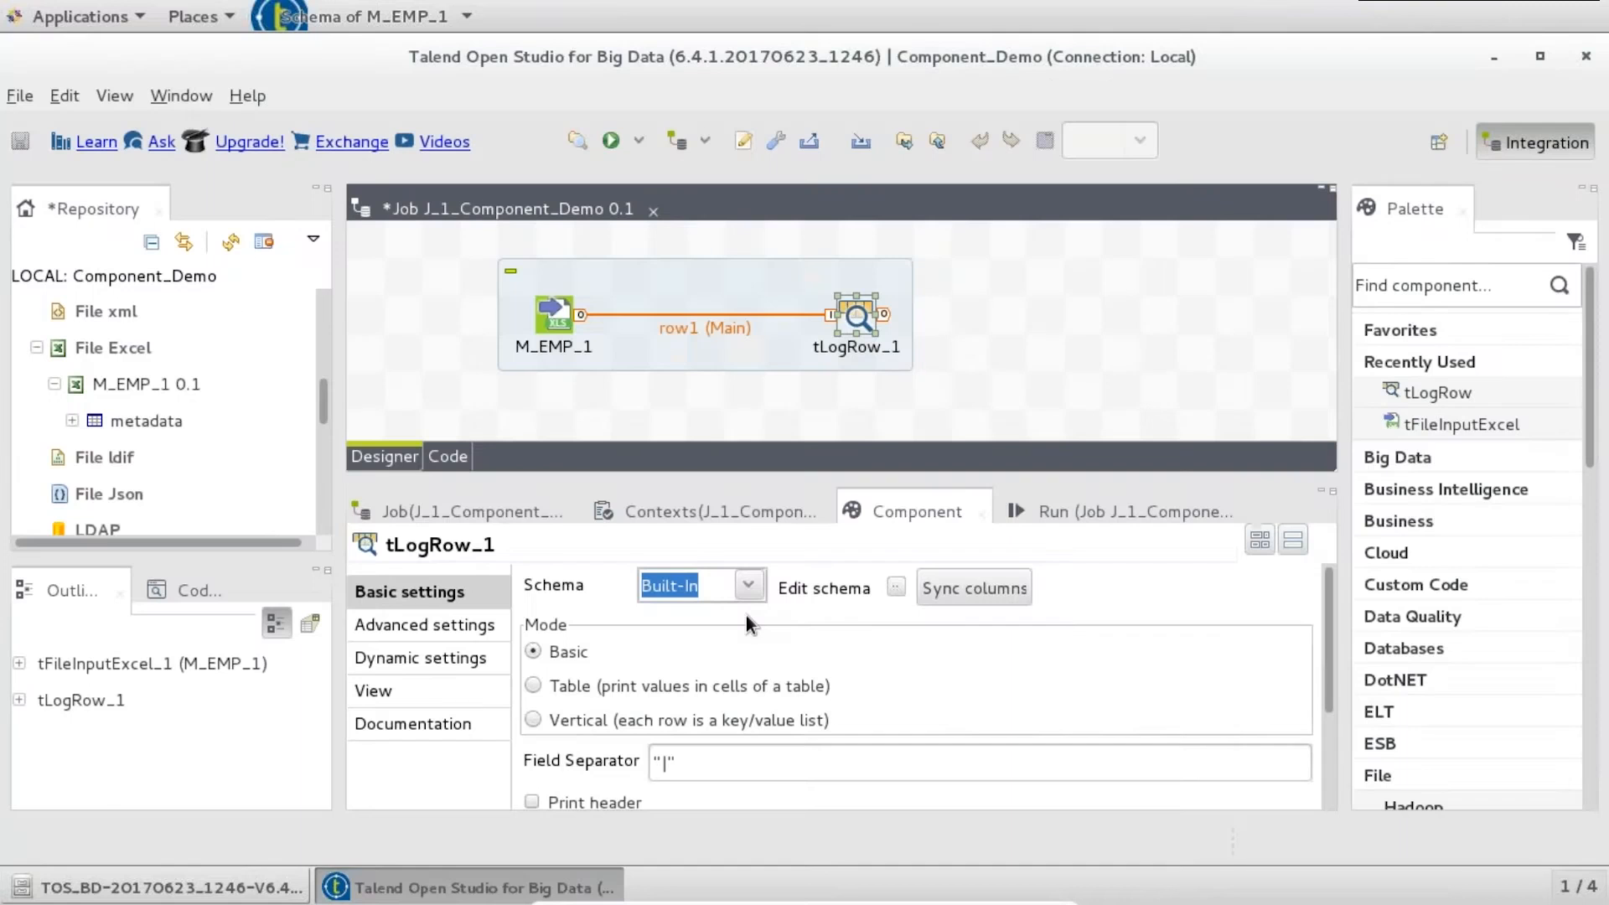
- Switch tLogRow_1 to Table mode and run the job, waiting out the not-responding prompt
{"action": "left_click", "coordinate": [536, 686]}
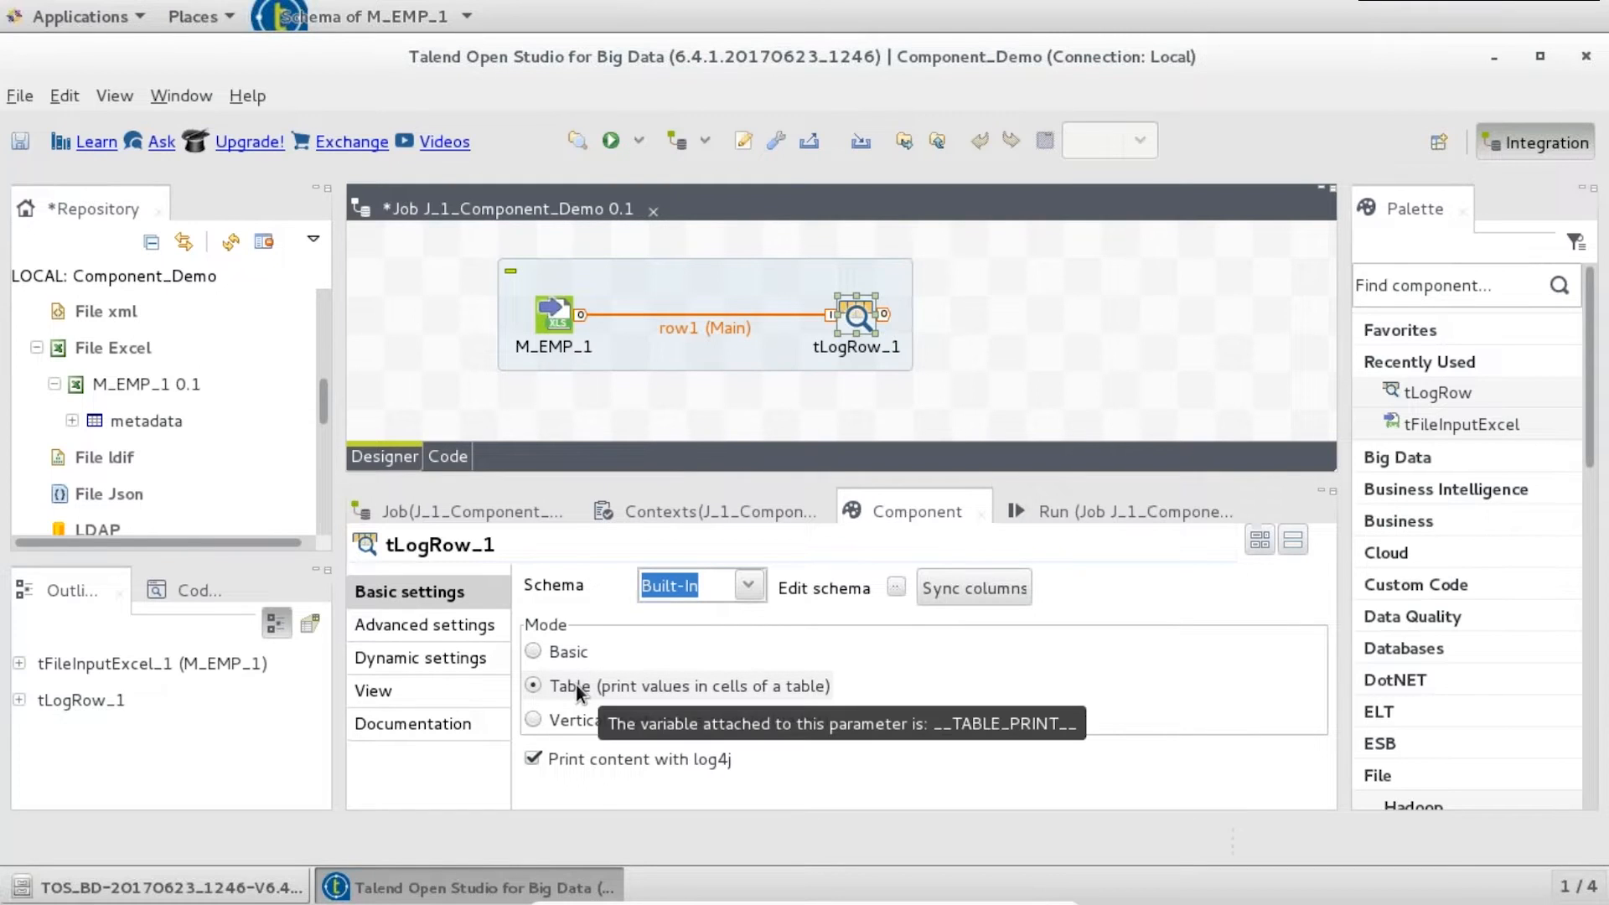
{"action": "left_click", "coordinate": [1059, 511]}
{"action": "left_click", "coordinate": [601, 618]}
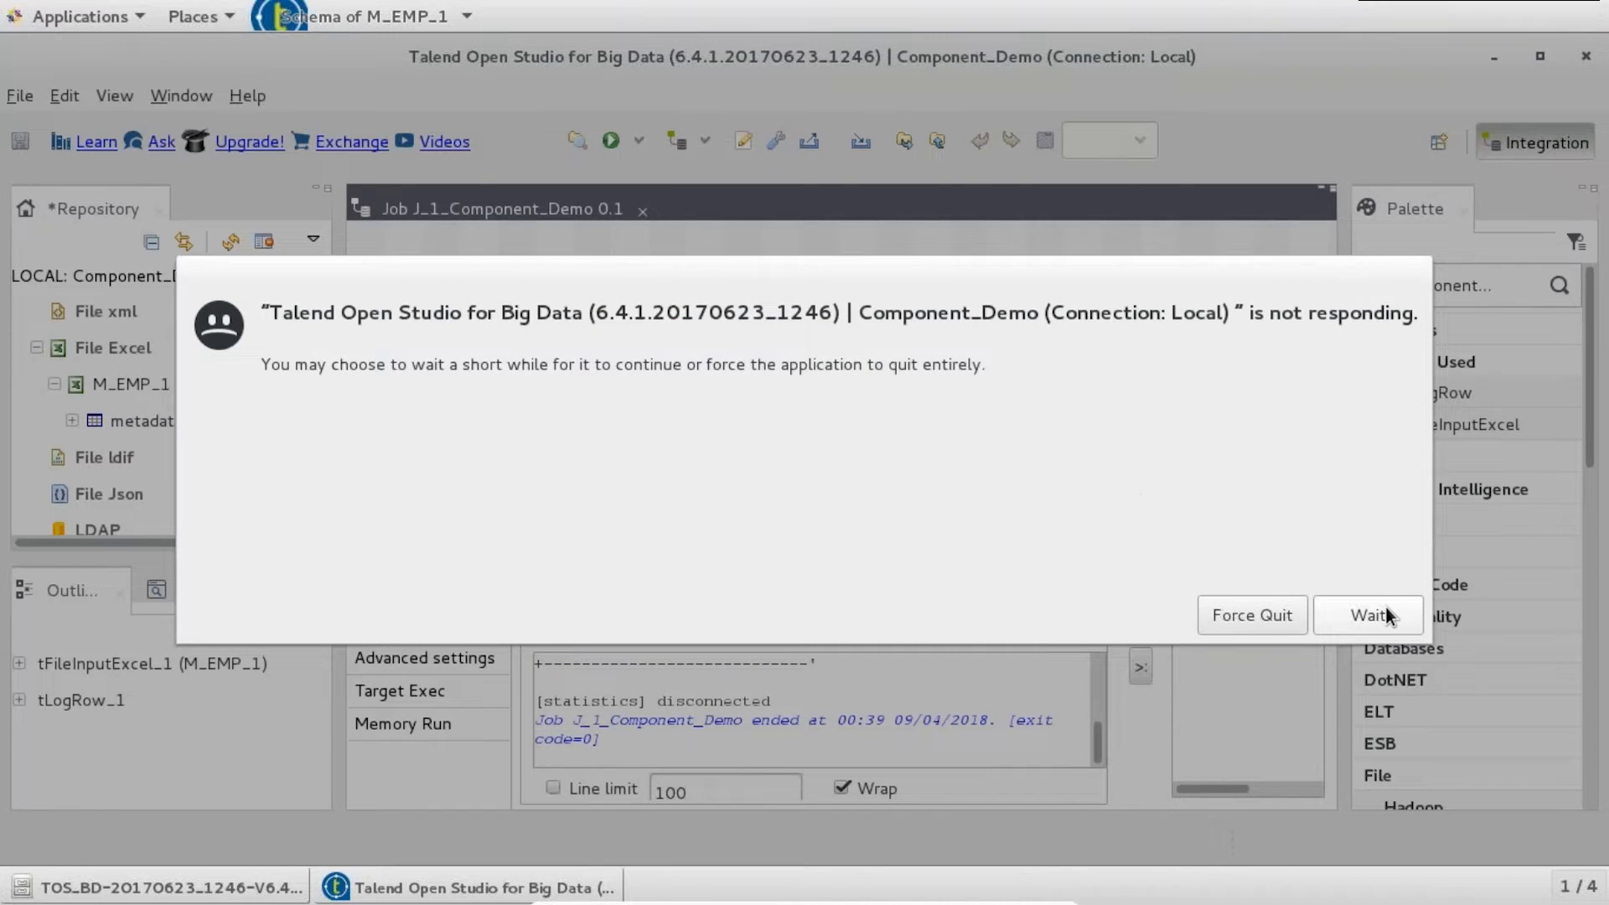
{"action": "left_click", "coordinate": [1385, 611]}
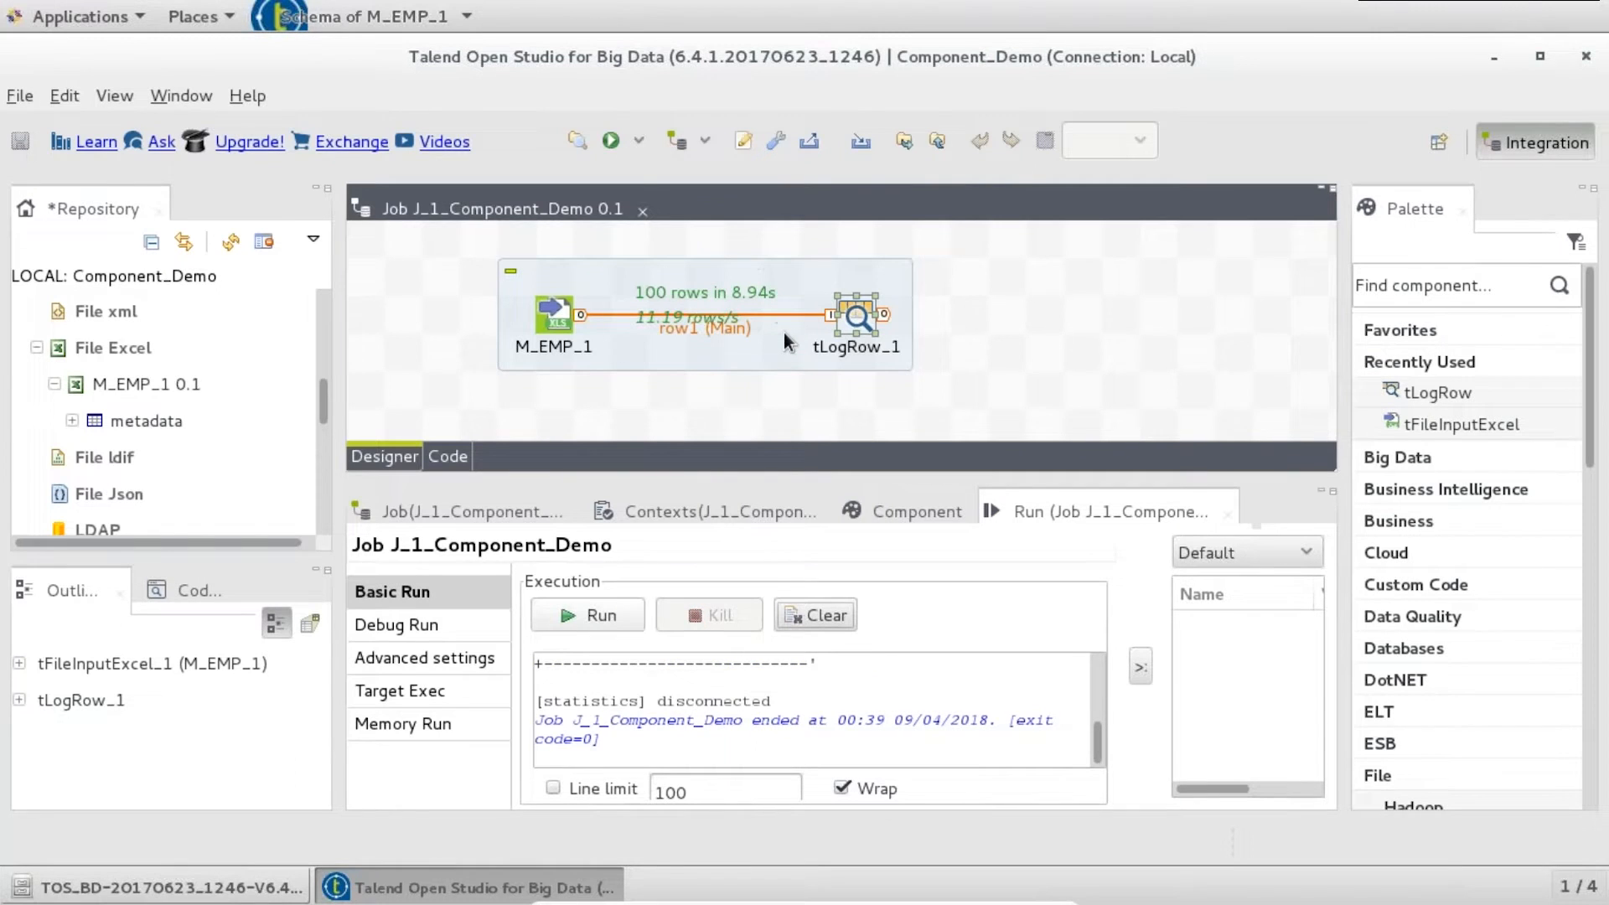
{"action": "double_click", "coordinate": [1072, 514]}
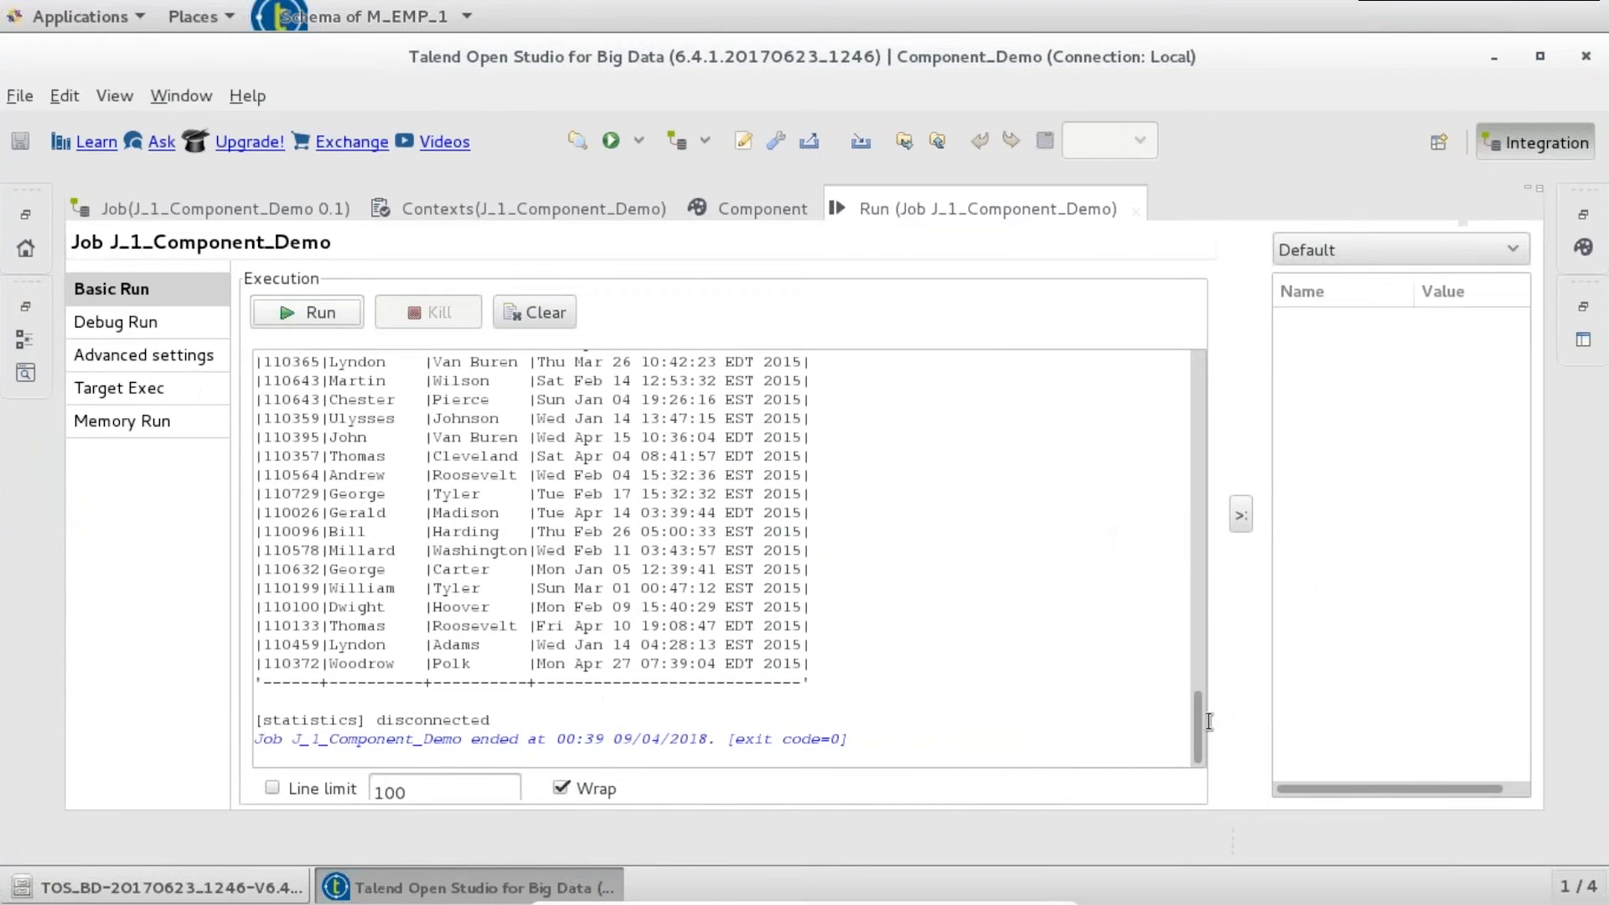
{"action": "left_click_drag", "start_coordinate": [1196, 719], "coordinate": [1155, 343]}
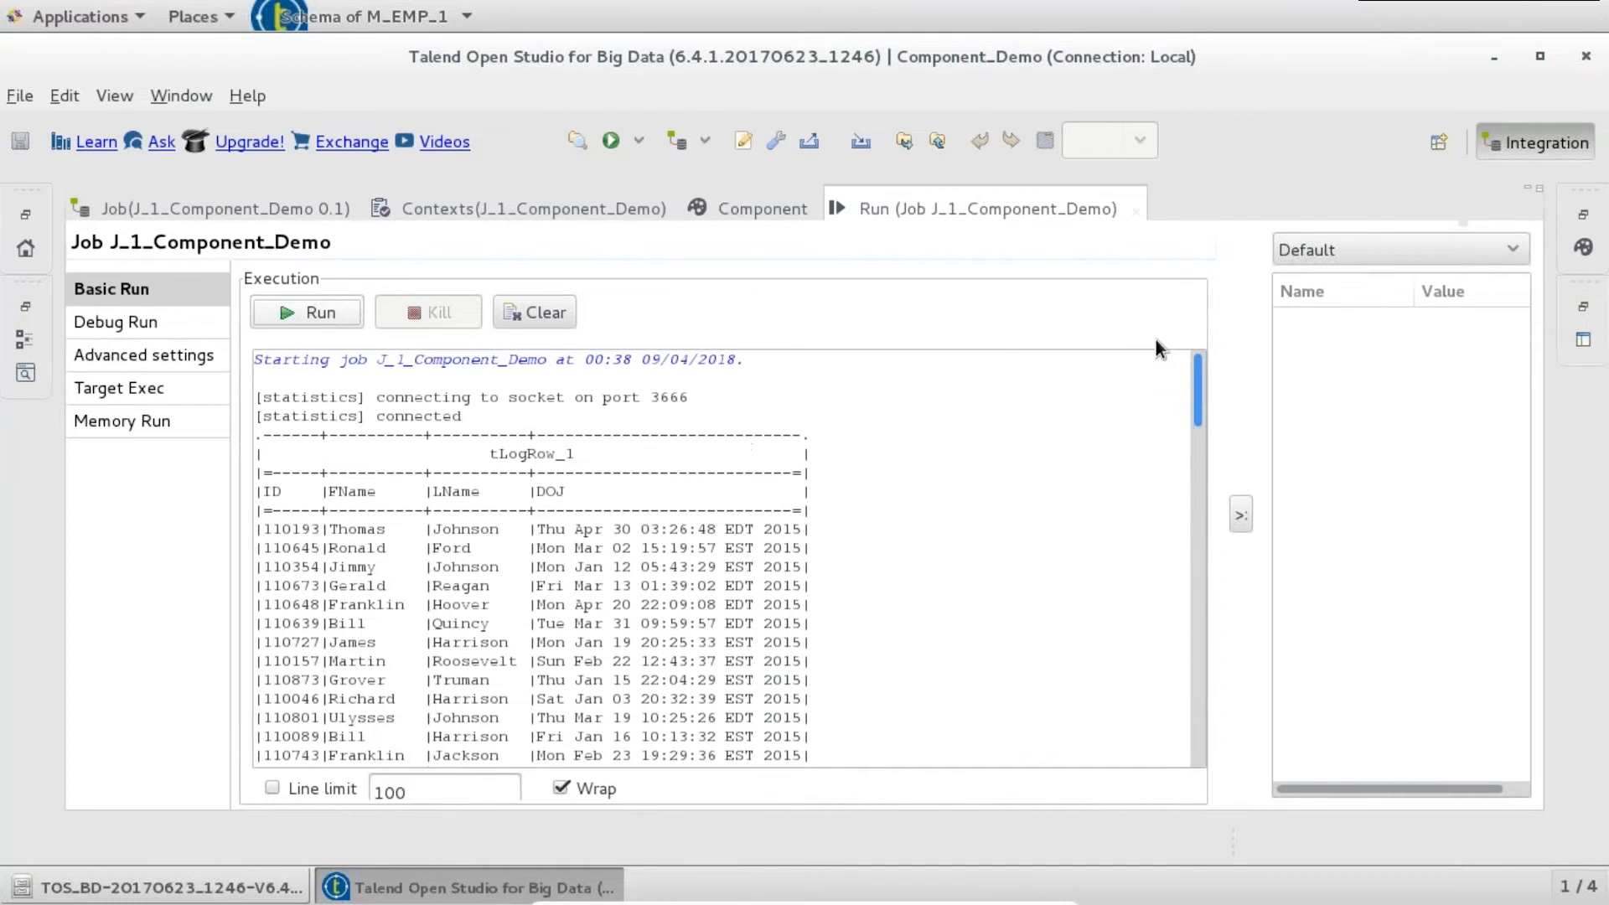
{"action": "double_click", "coordinate": [937, 206]}
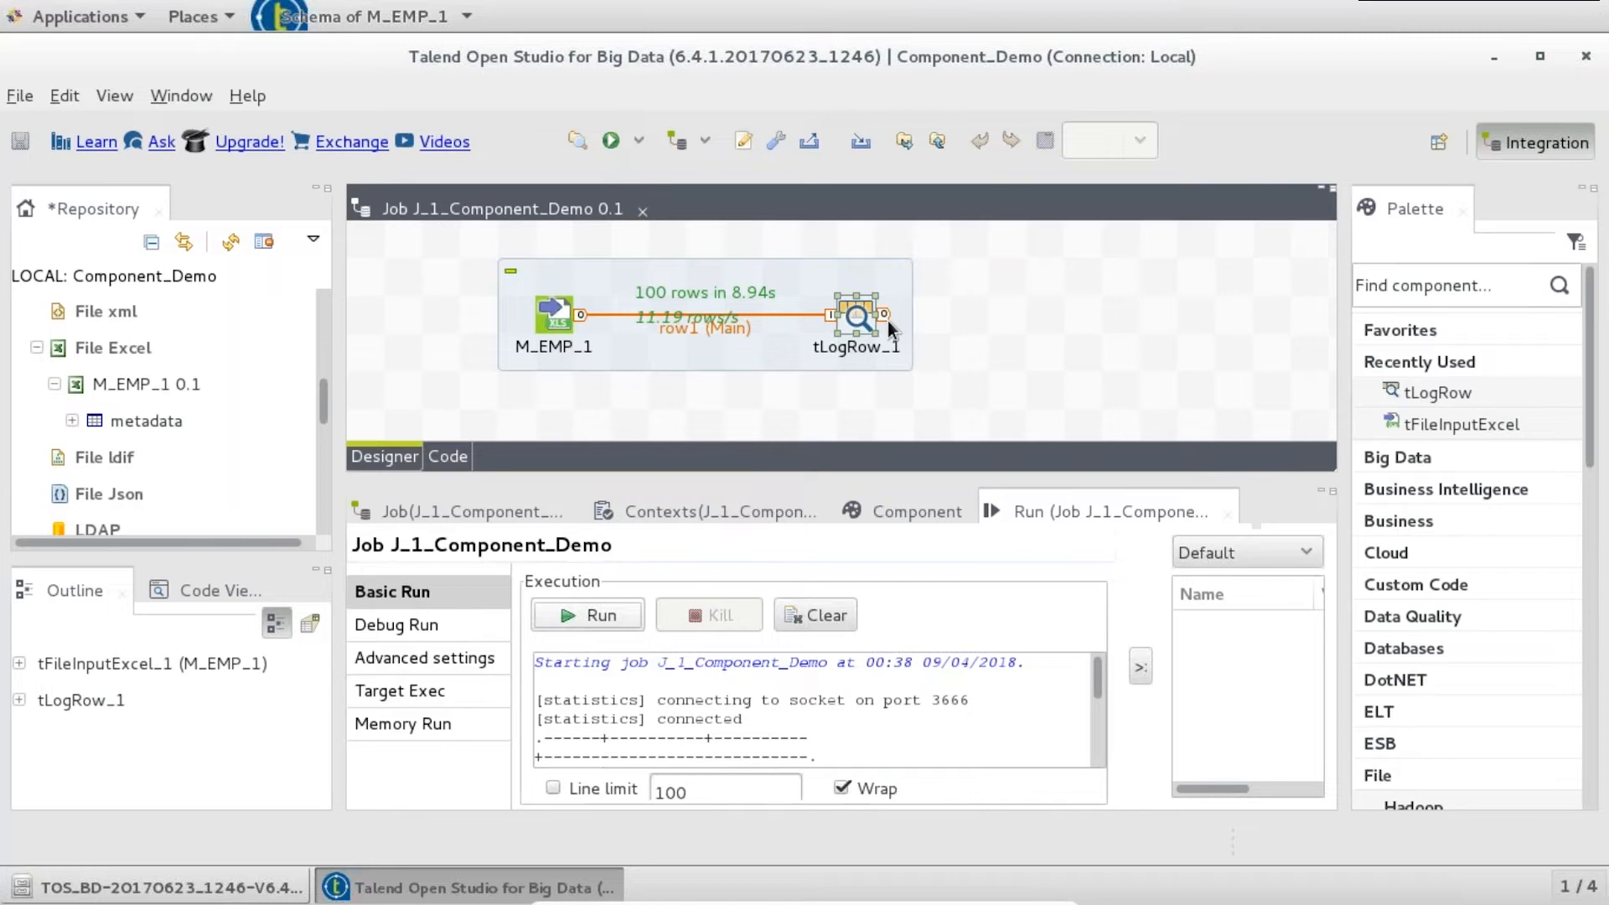
- Add a tFileOutputDelimited_1 component and link tLogRow_1 to it with a Main row
{"action": "left_click", "coordinate": [1054, 295]}
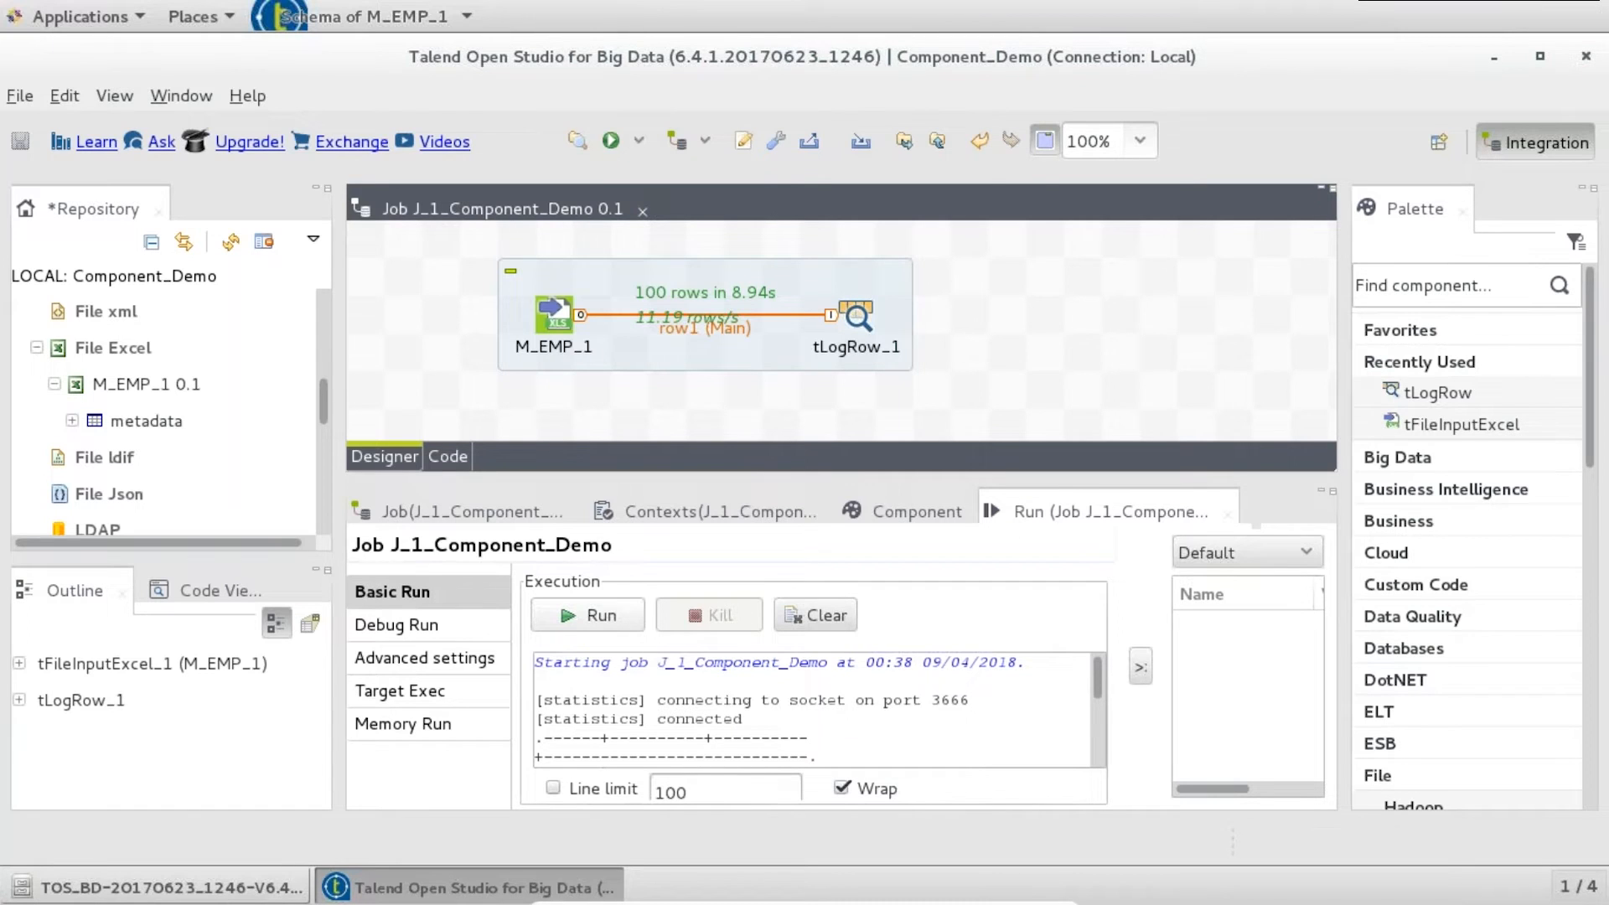
{"action": "type", "text": "tfileoutputde"}
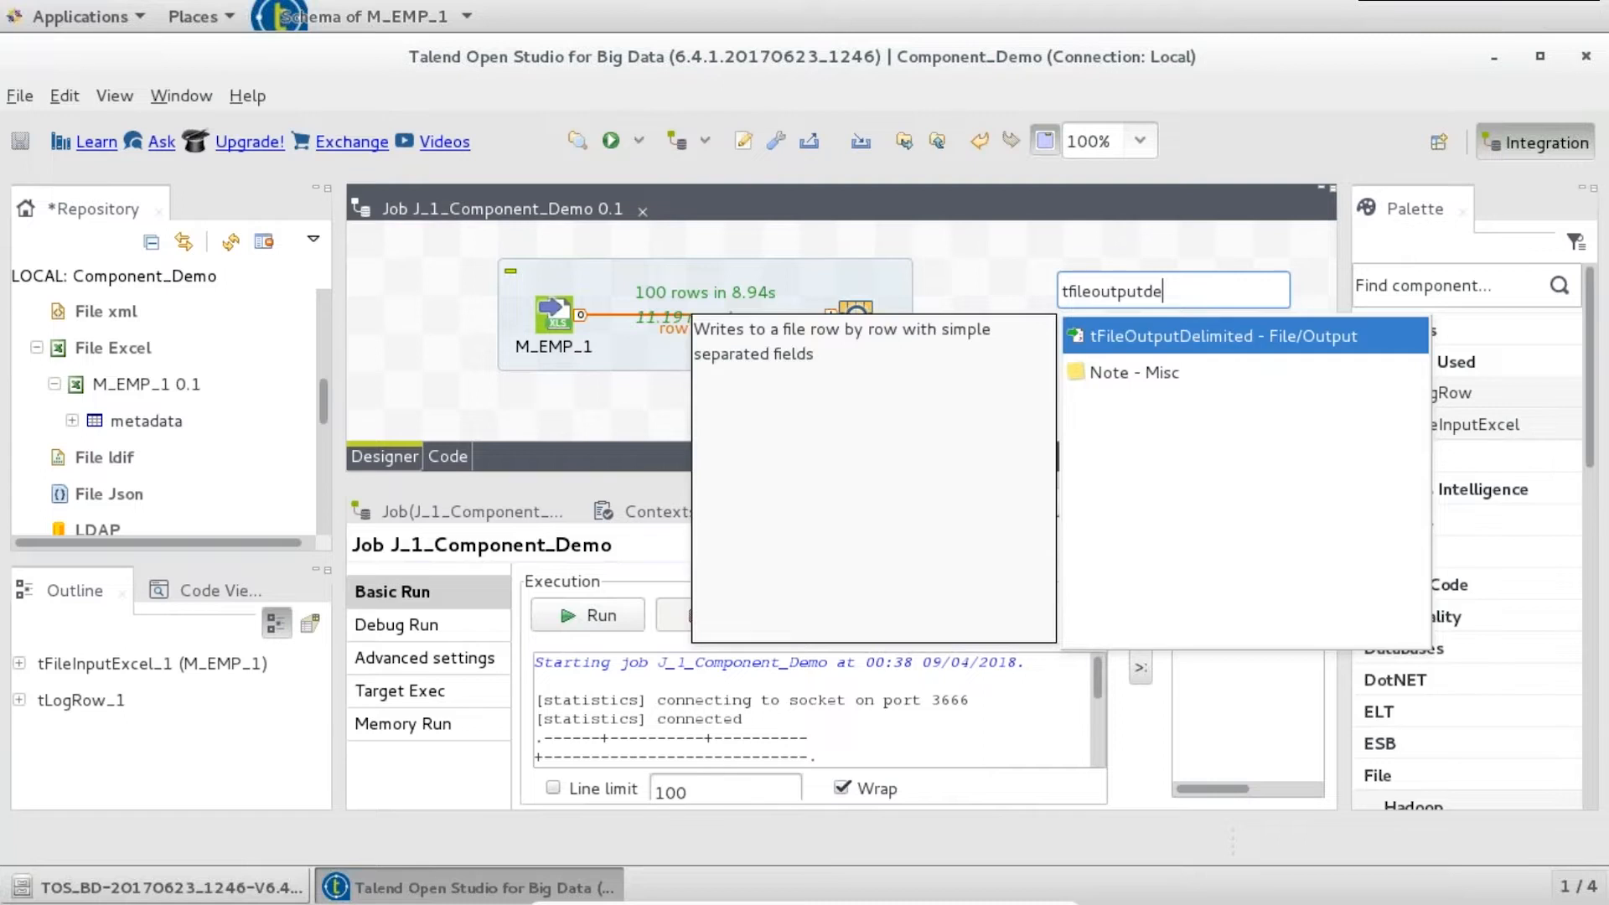
{"action": "key", "text": "Return"}
{"action": "right_click", "coordinate": [856, 311]}
{"action": "mouse_move", "coordinate": [876, 316]}
{"action": "left_click", "coordinate": [1144, 324]}
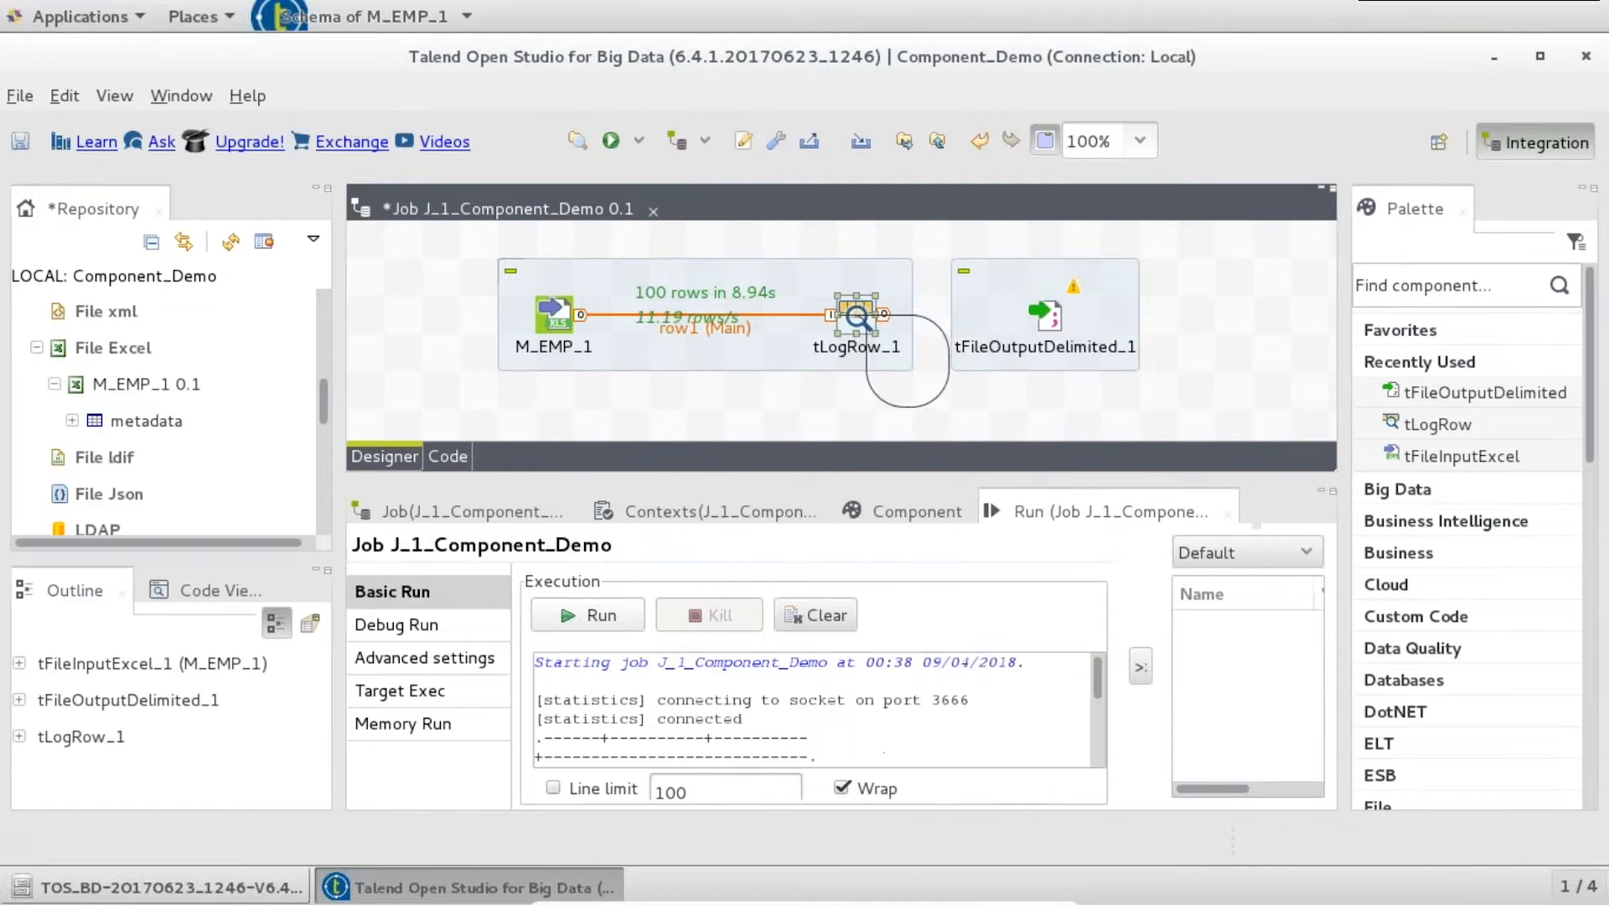
{"action": "left_click", "coordinate": [1055, 325]}
{"action": "left_click", "coordinate": [1047, 316]}
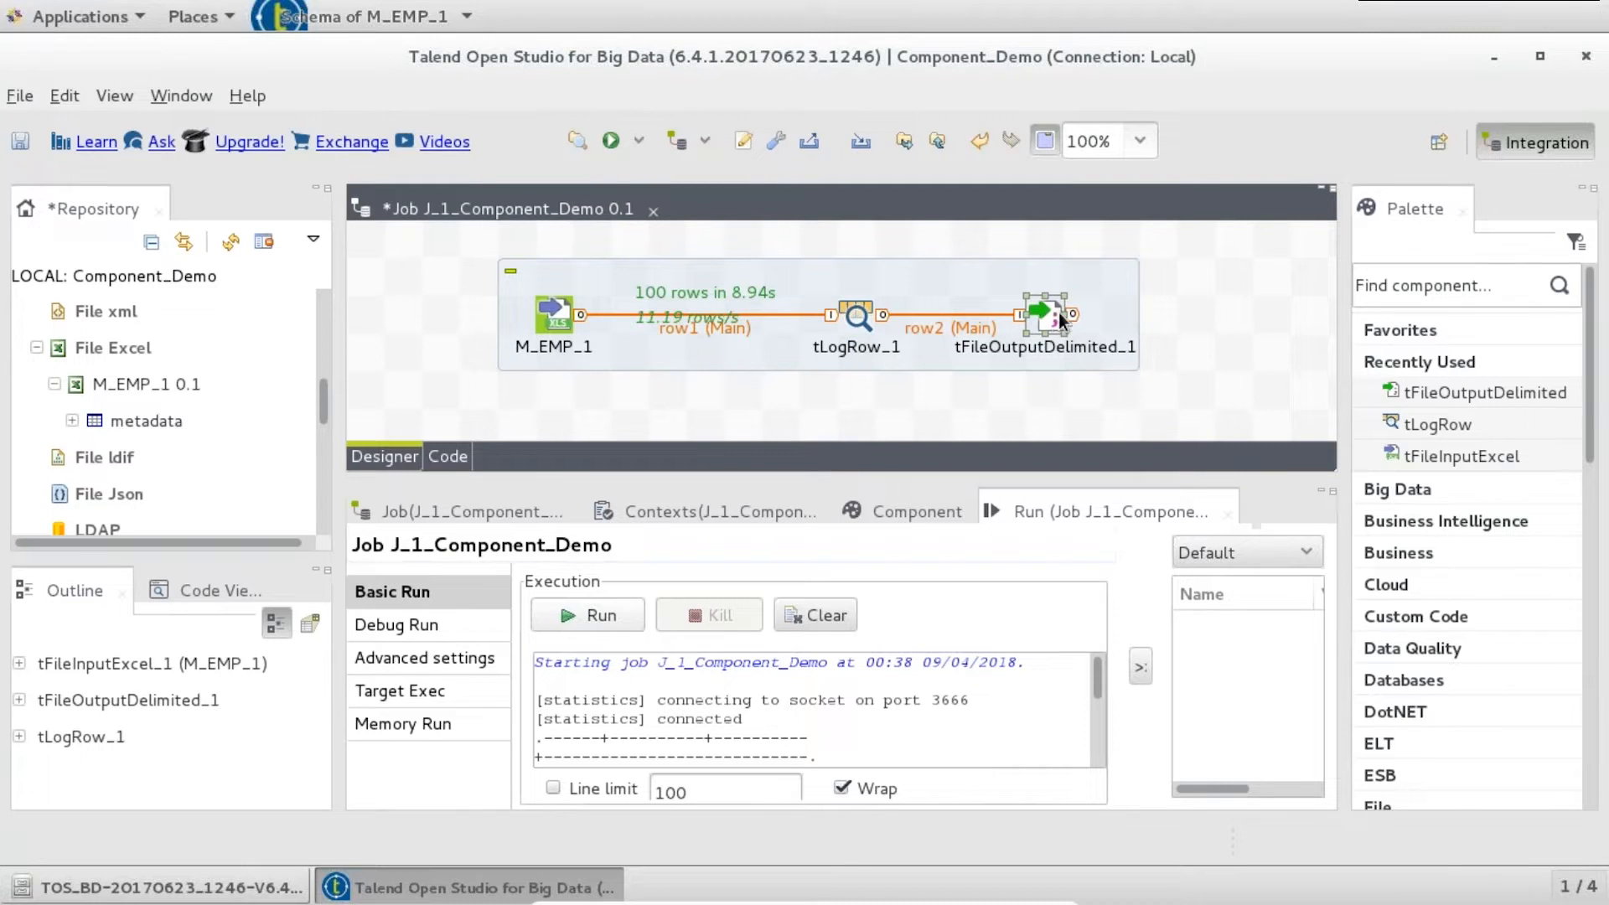
{"action": "left_click_drag", "start_coordinate": [1054, 319], "coordinate": [1092, 316]}
- Point tFileOutputDelimited_1's file name at Demo_Output/EMP_DATA_DELIM.txt
{"action": "double_click", "coordinate": [1089, 319]}
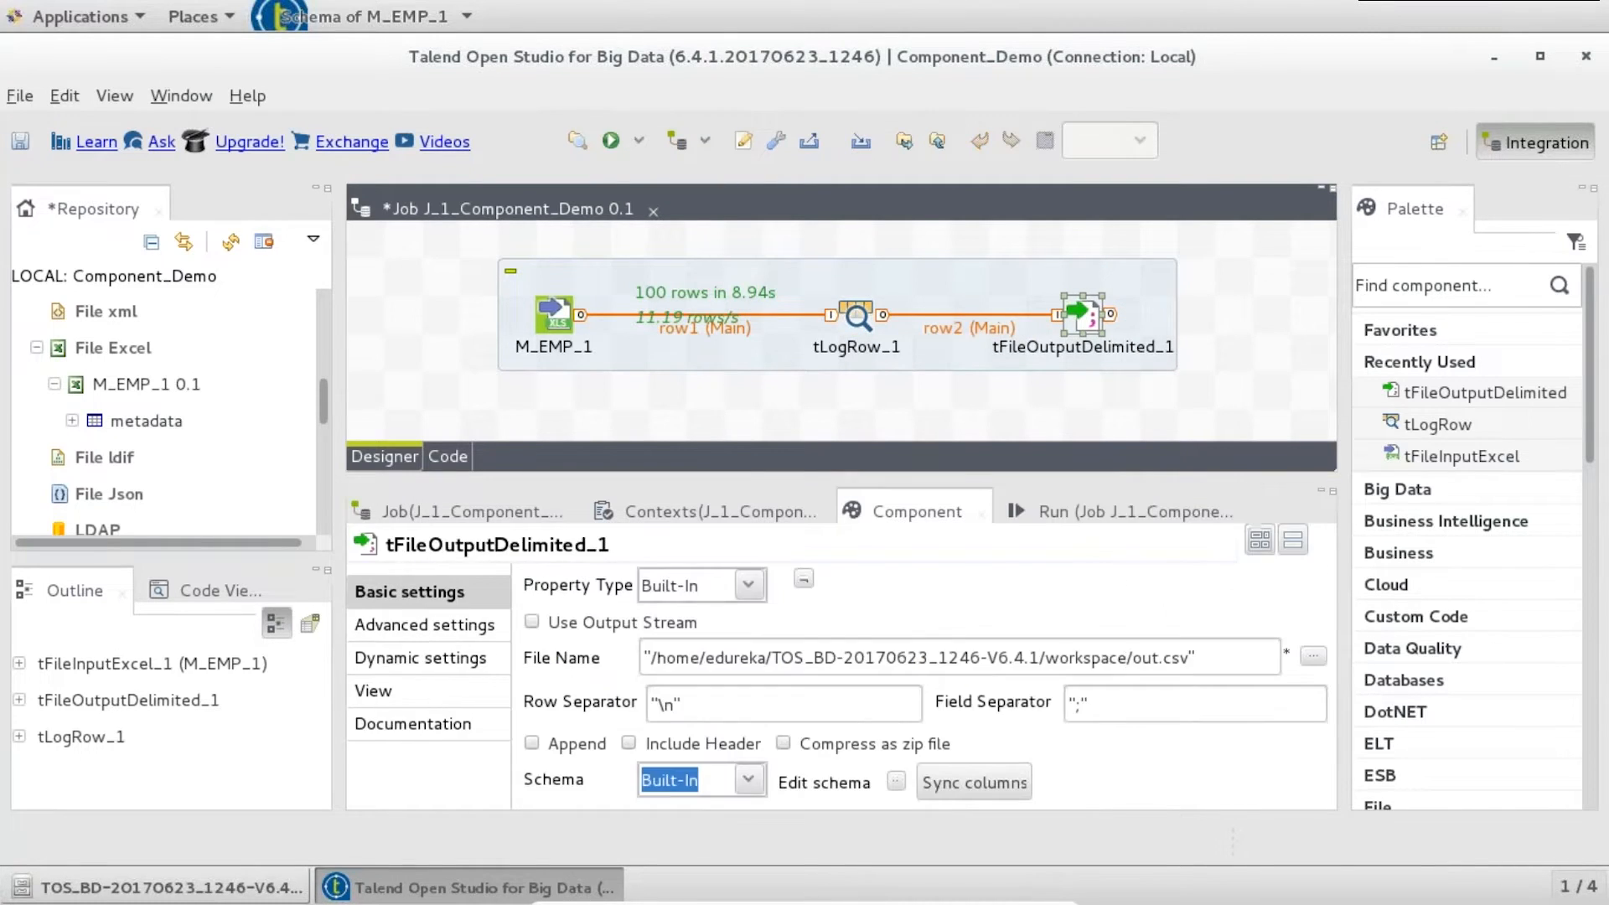
{"action": "left_click", "coordinate": [1313, 657]}
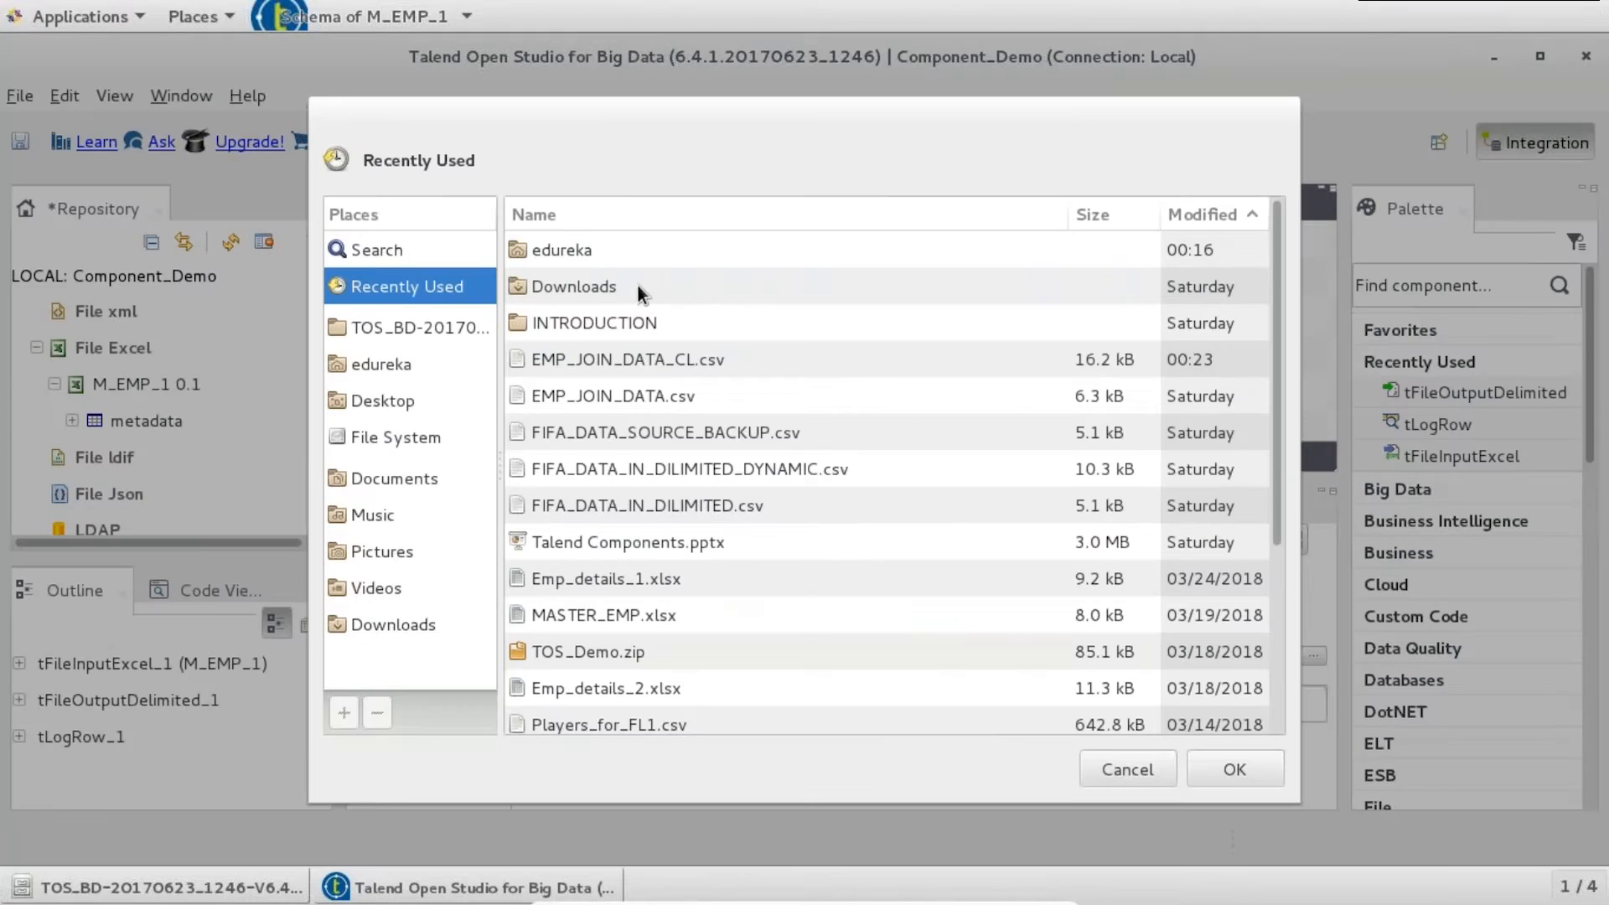
{"action": "double_click", "coordinate": [594, 250]}
{"action": "left_click", "coordinate": [605, 286]}
{"action": "double_click", "coordinate": [605, 285]}
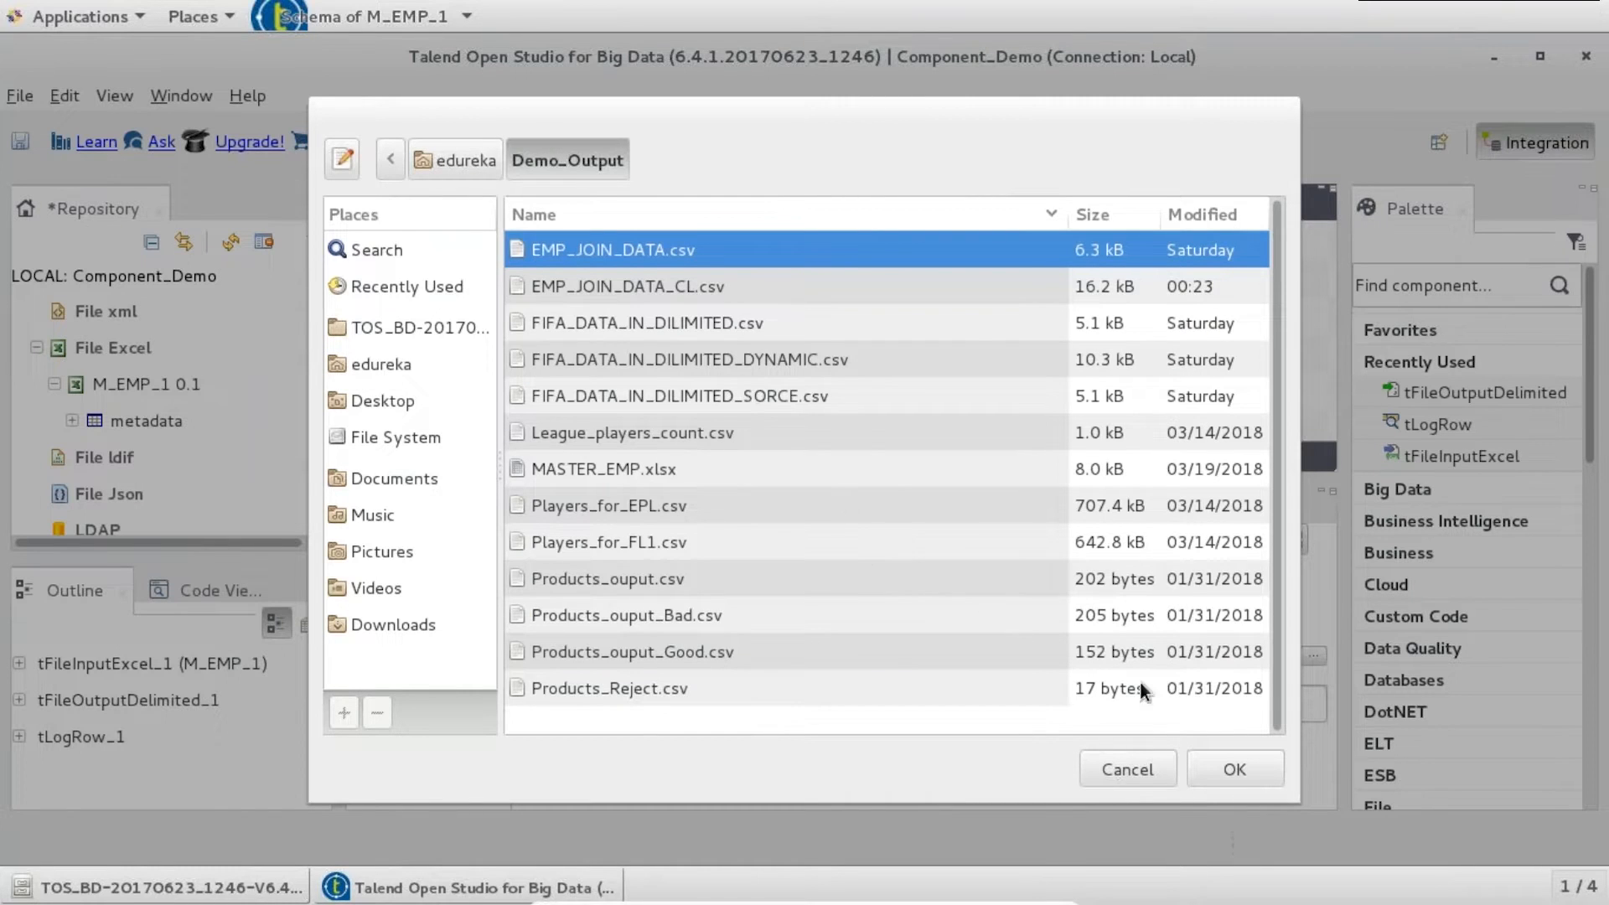
{"action": "left_click", "coordinate": [1218, 776]}
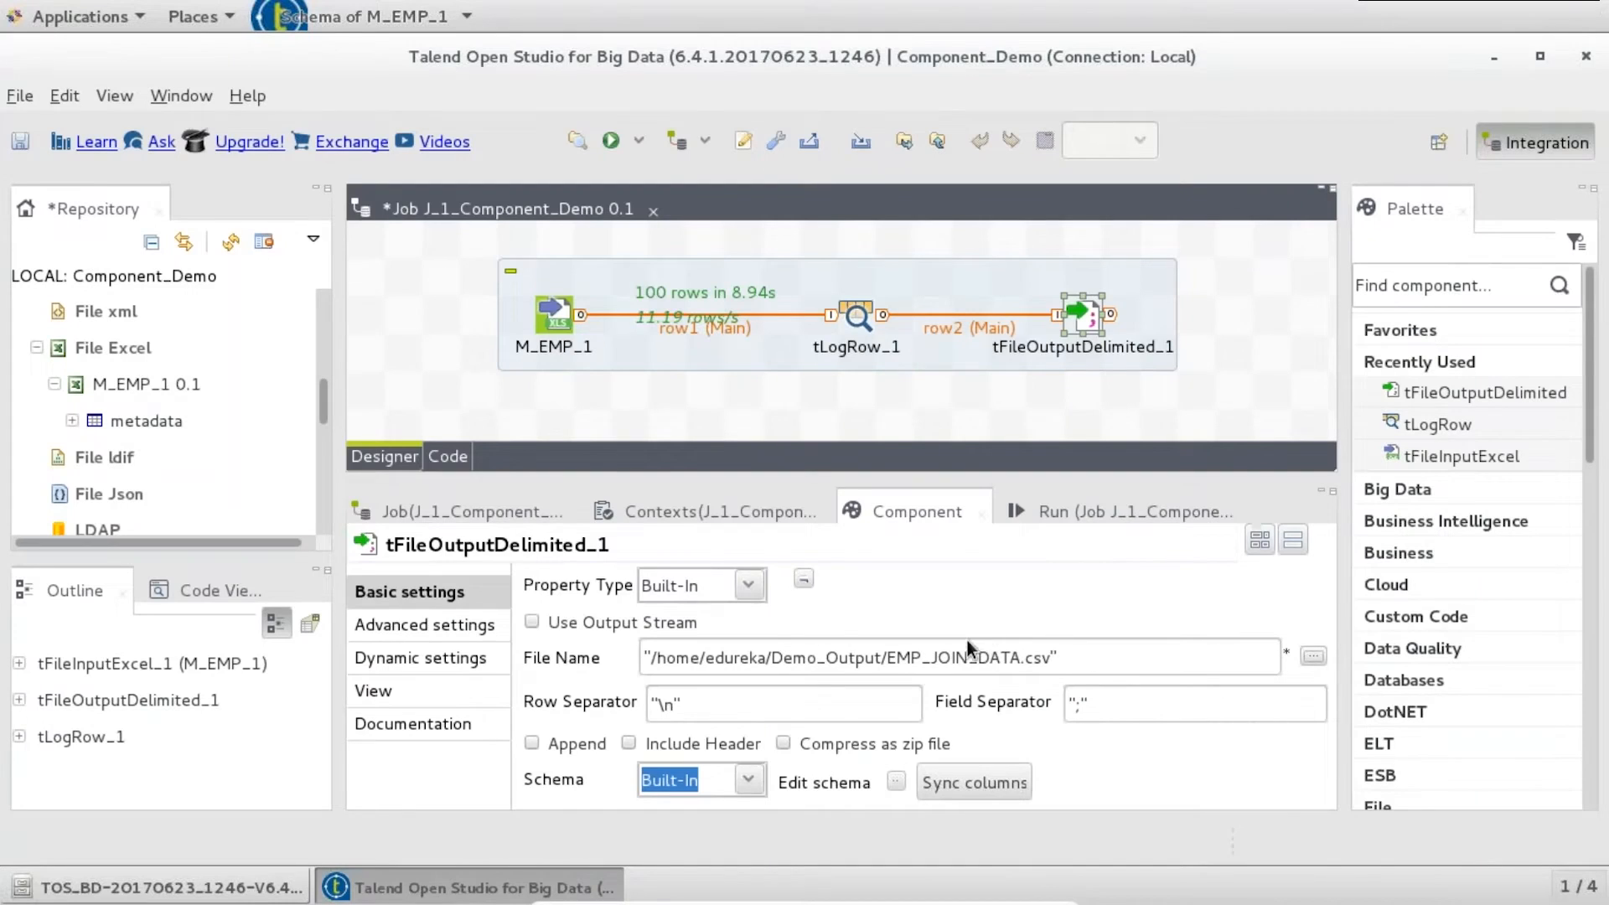
{"action": "left_click_drag", "start_coordinate": [888, 659], "coordinate": [1052, 658]}
{"action": "key", "text": "BackSpace"}
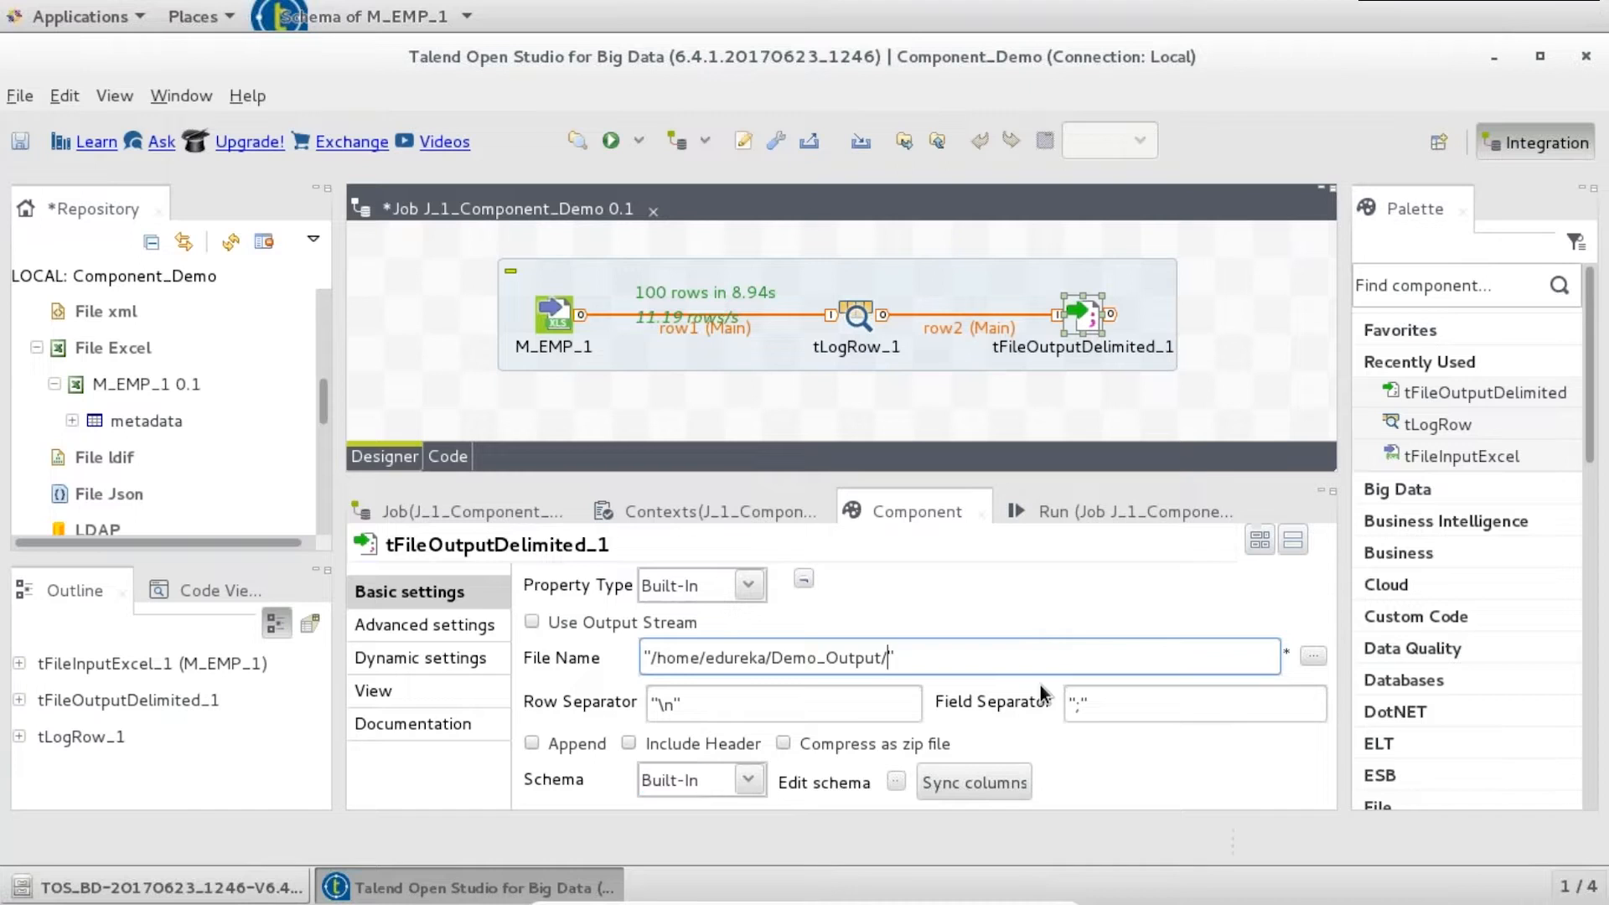
{"action": "type", "text": "EMP_DATA_DELIM.txt"}
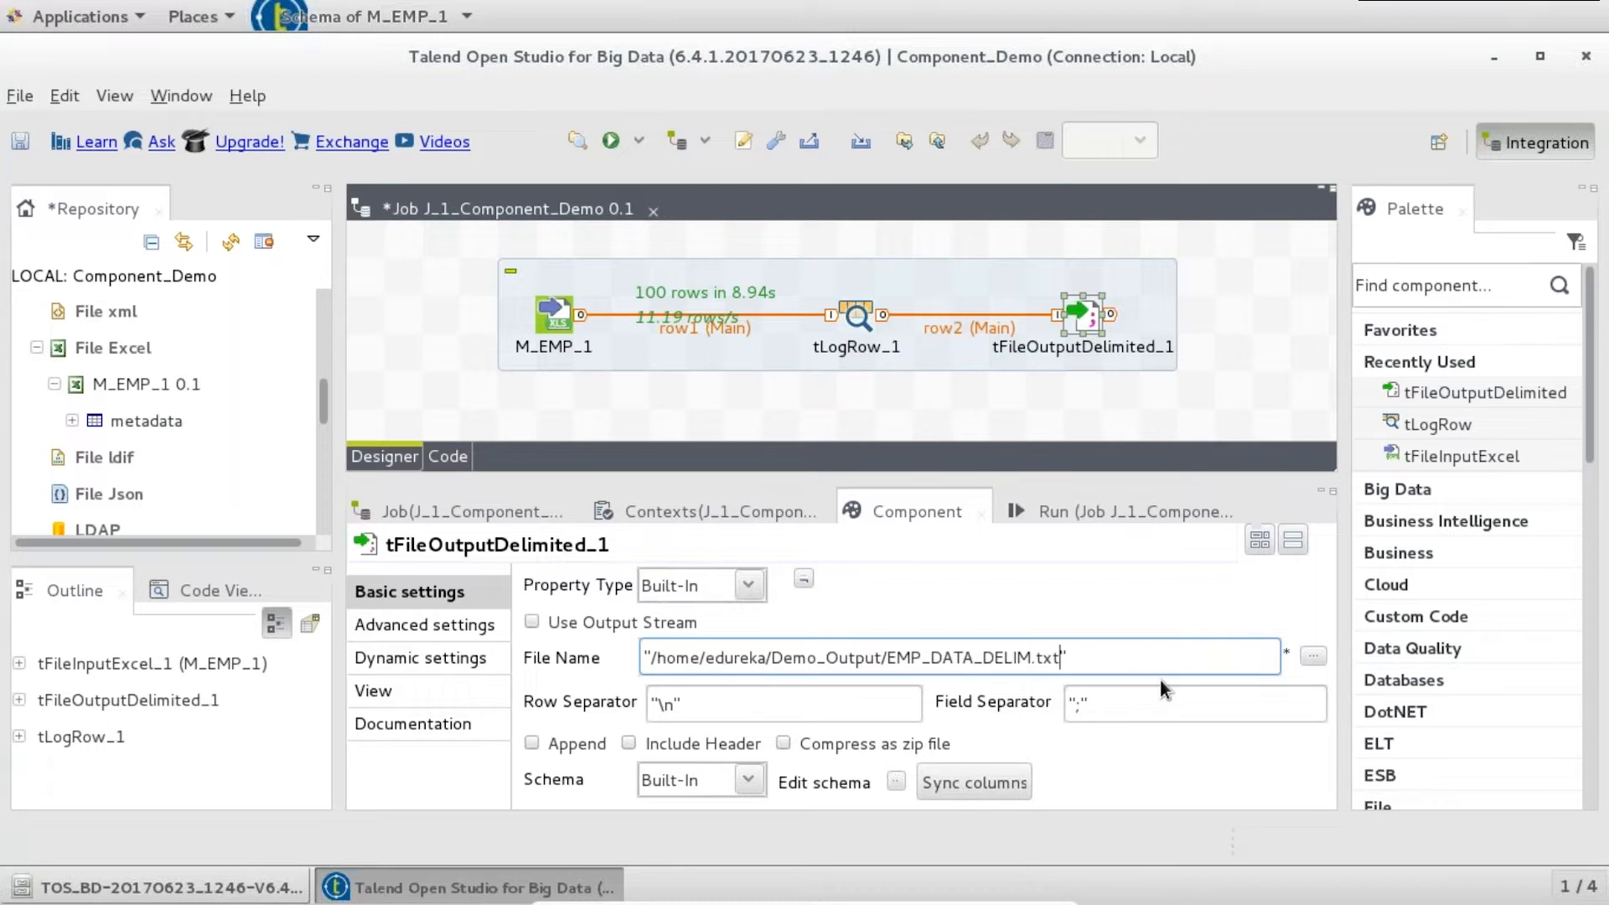
- Set the output field separator to "|" and sync the output schema
{"action": "left_click", "coordinate": [1082, 704]}
{"action": "key", "text": "BackSpace"}
{"action": "type", "text": "|"}
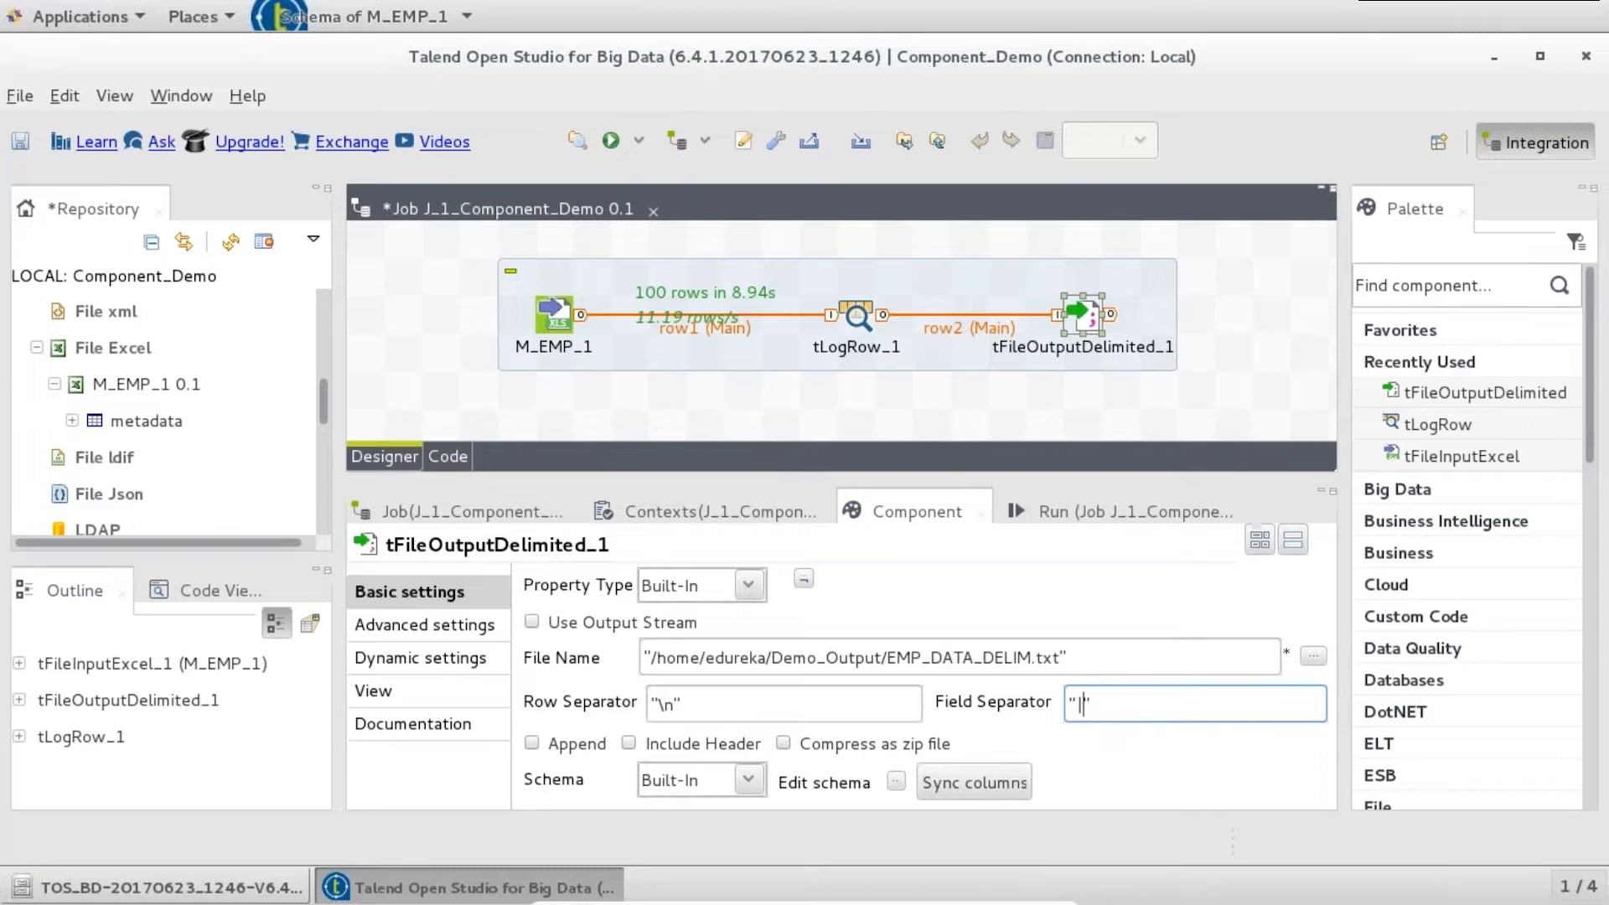
{"action": "left_click", "coordinate": [897, 781]}
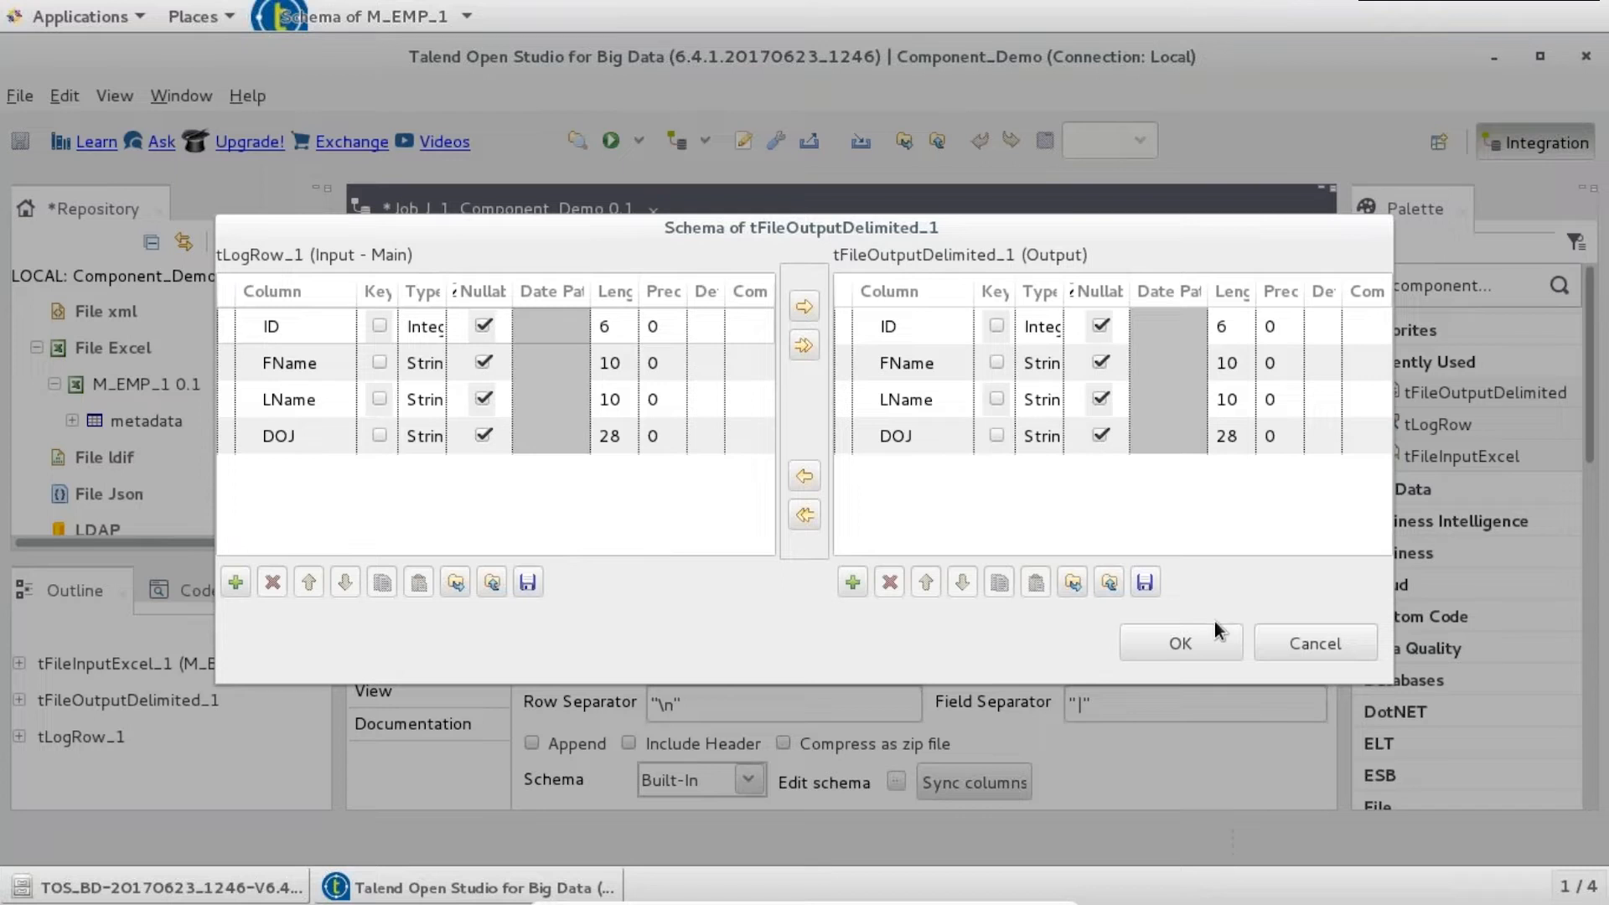
{"action": "left_click", "coordinate": [1200, 640]}
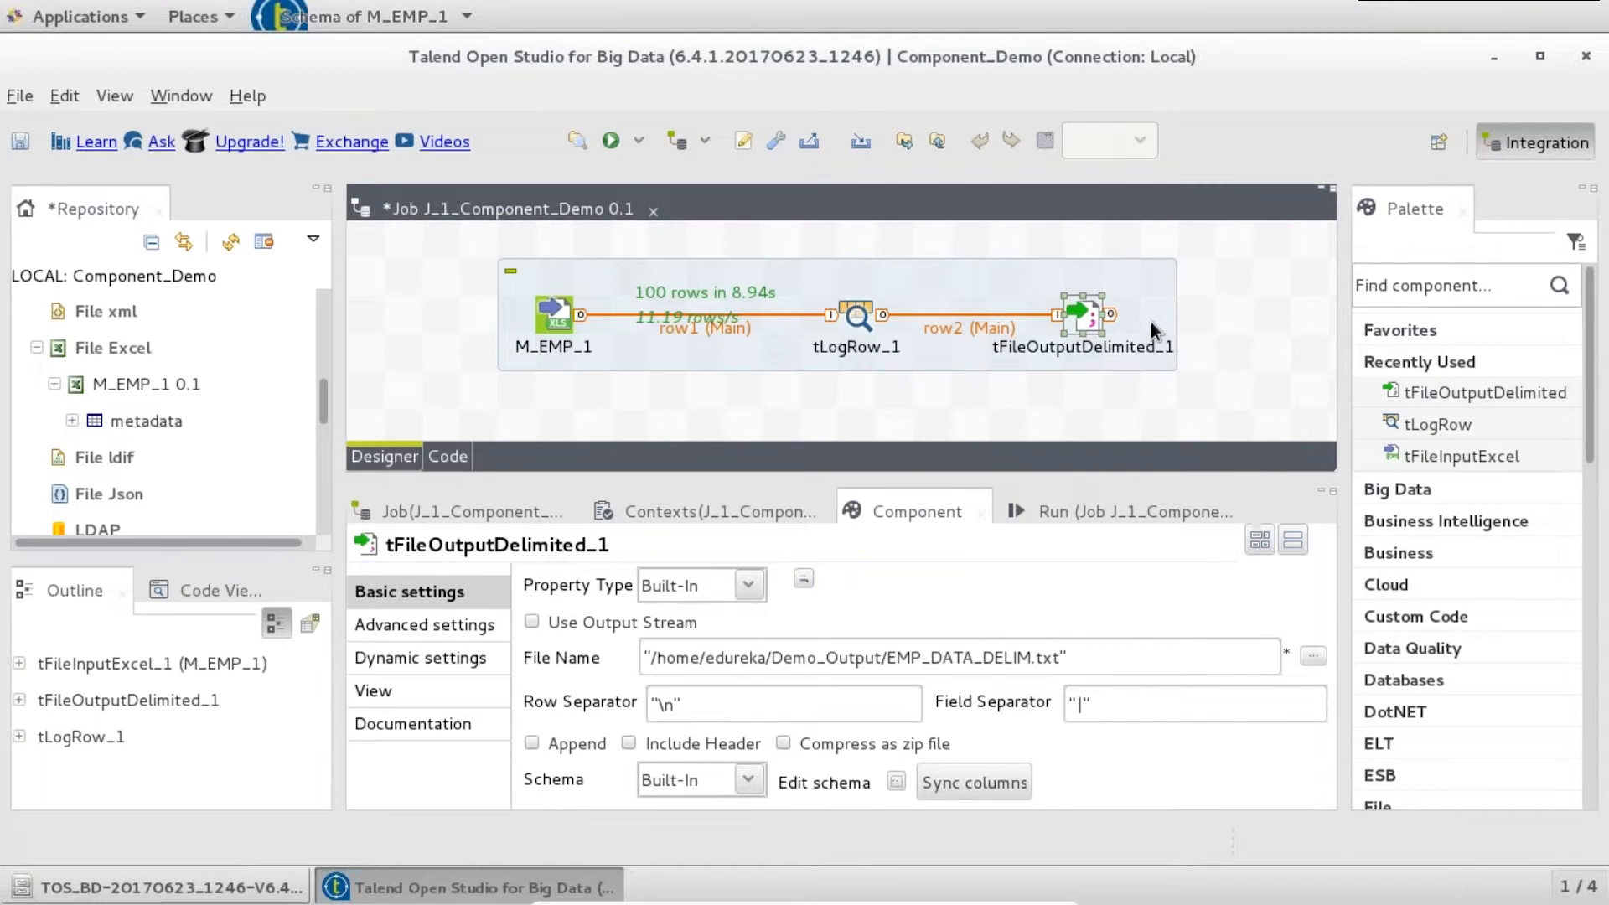
- Save the job with Ctrl+S and rerun it, passing 100 rows
{"action": "key", "text": "ctrl+s"}
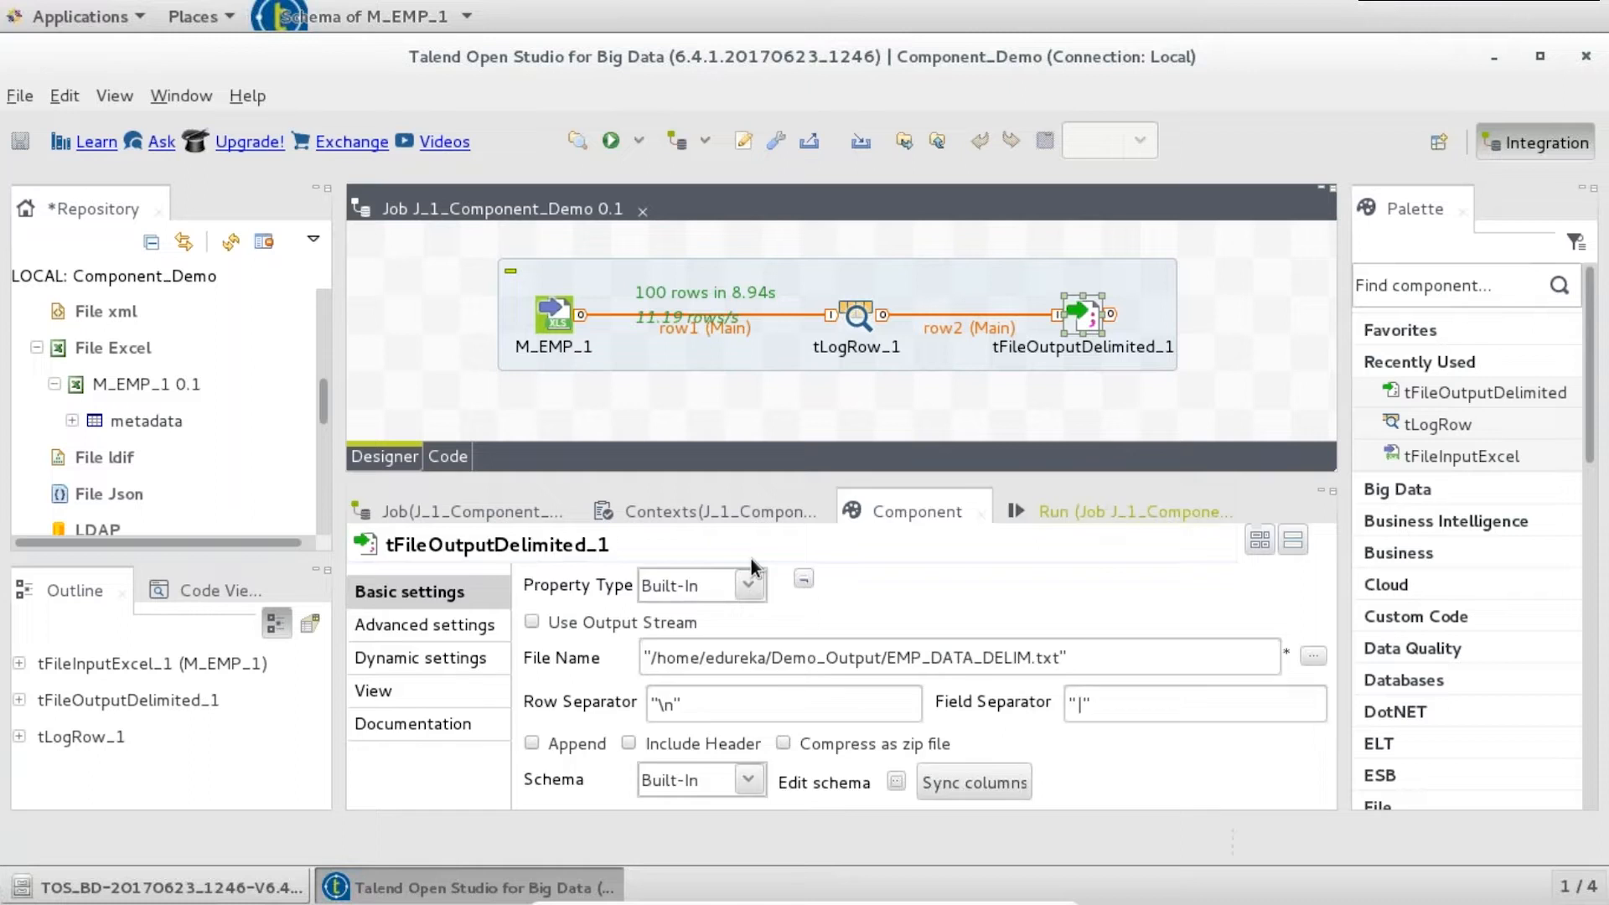
{"action": "key", "text": "F6"}
{"action": "left_click", "coordinate": [581, 617]}
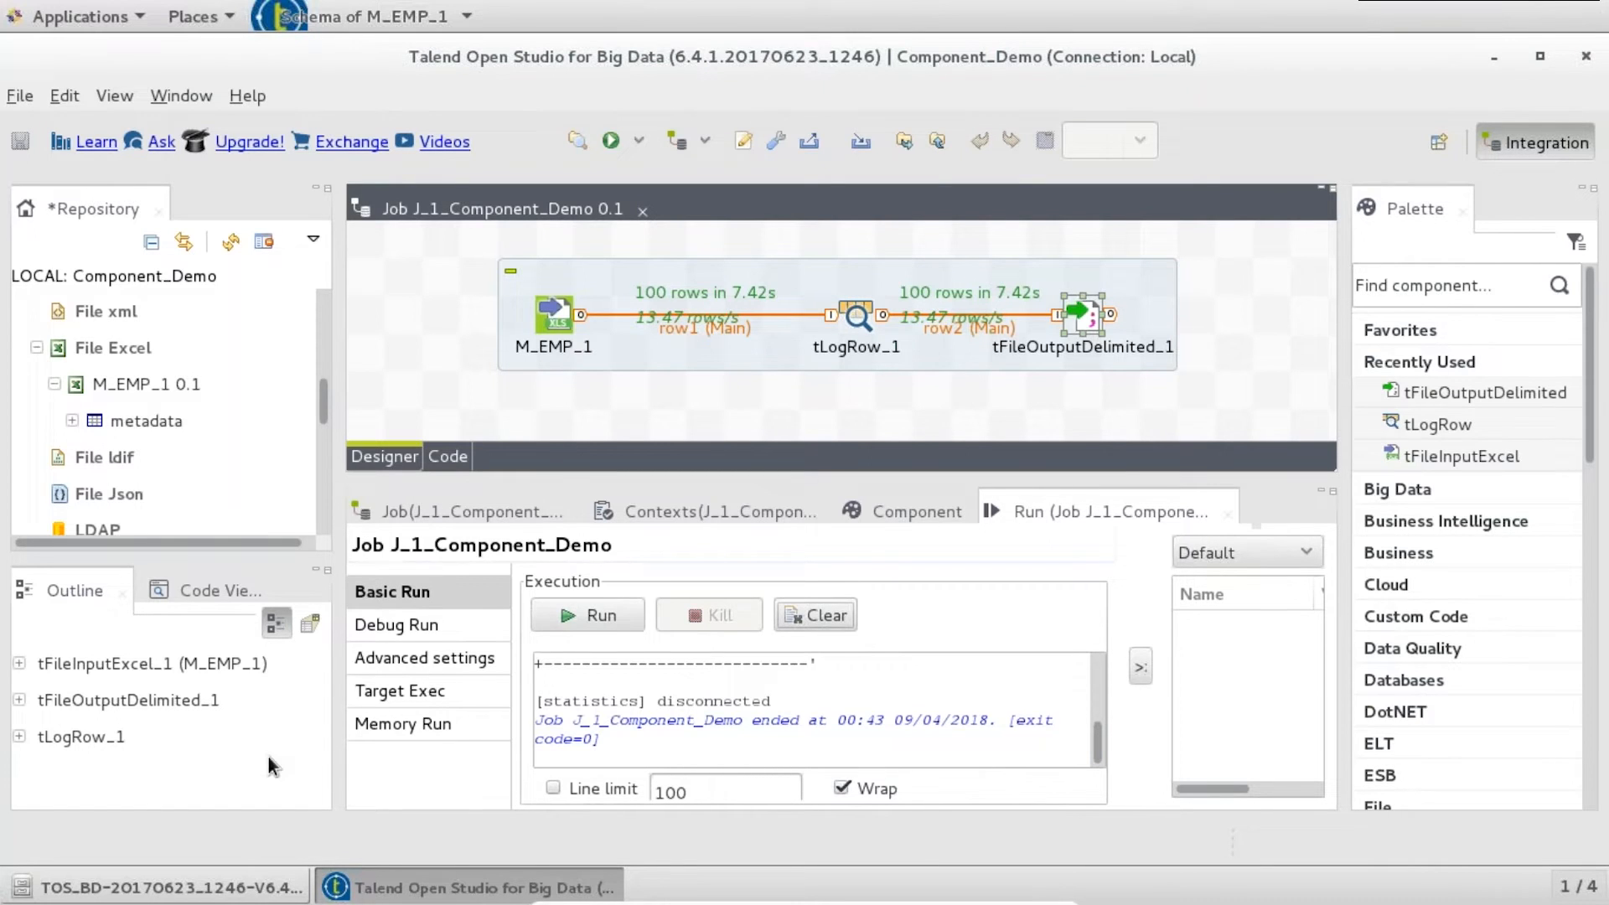
{"action": "left_click", "coordinate": [69, 20]}
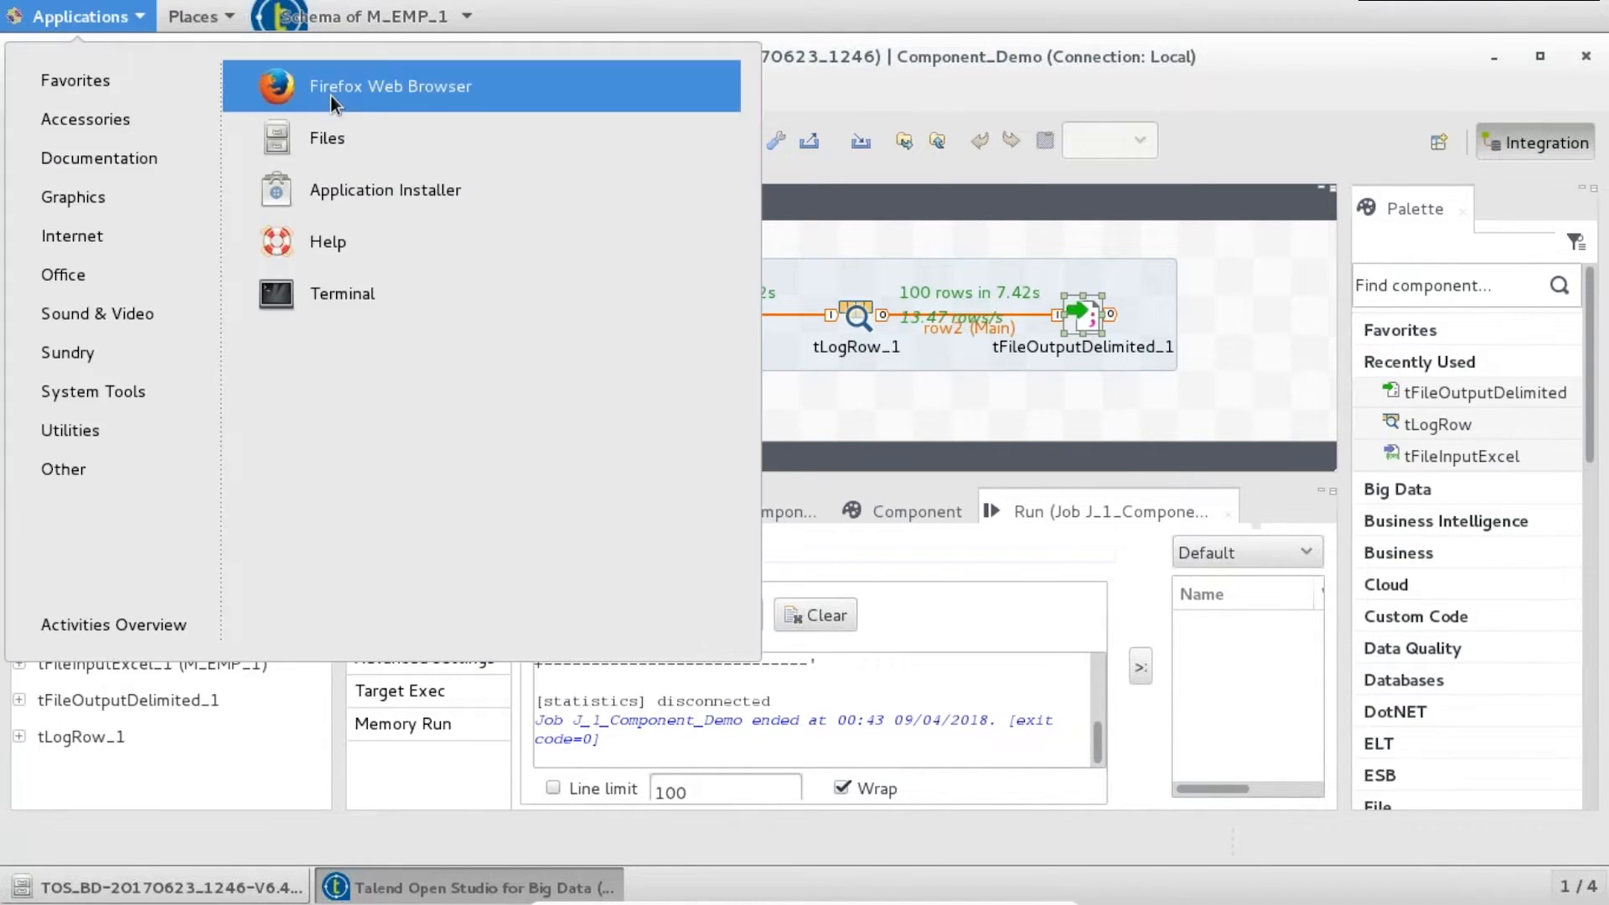
- Open Demo_Output's EMP_DATA_DELIM.txt in gedit, check its pipe-separated rows, then close it
{"action": "left_click", "coordinate": [367, 146]}
{"action": "double_click", "coordinate": [683, 130]}
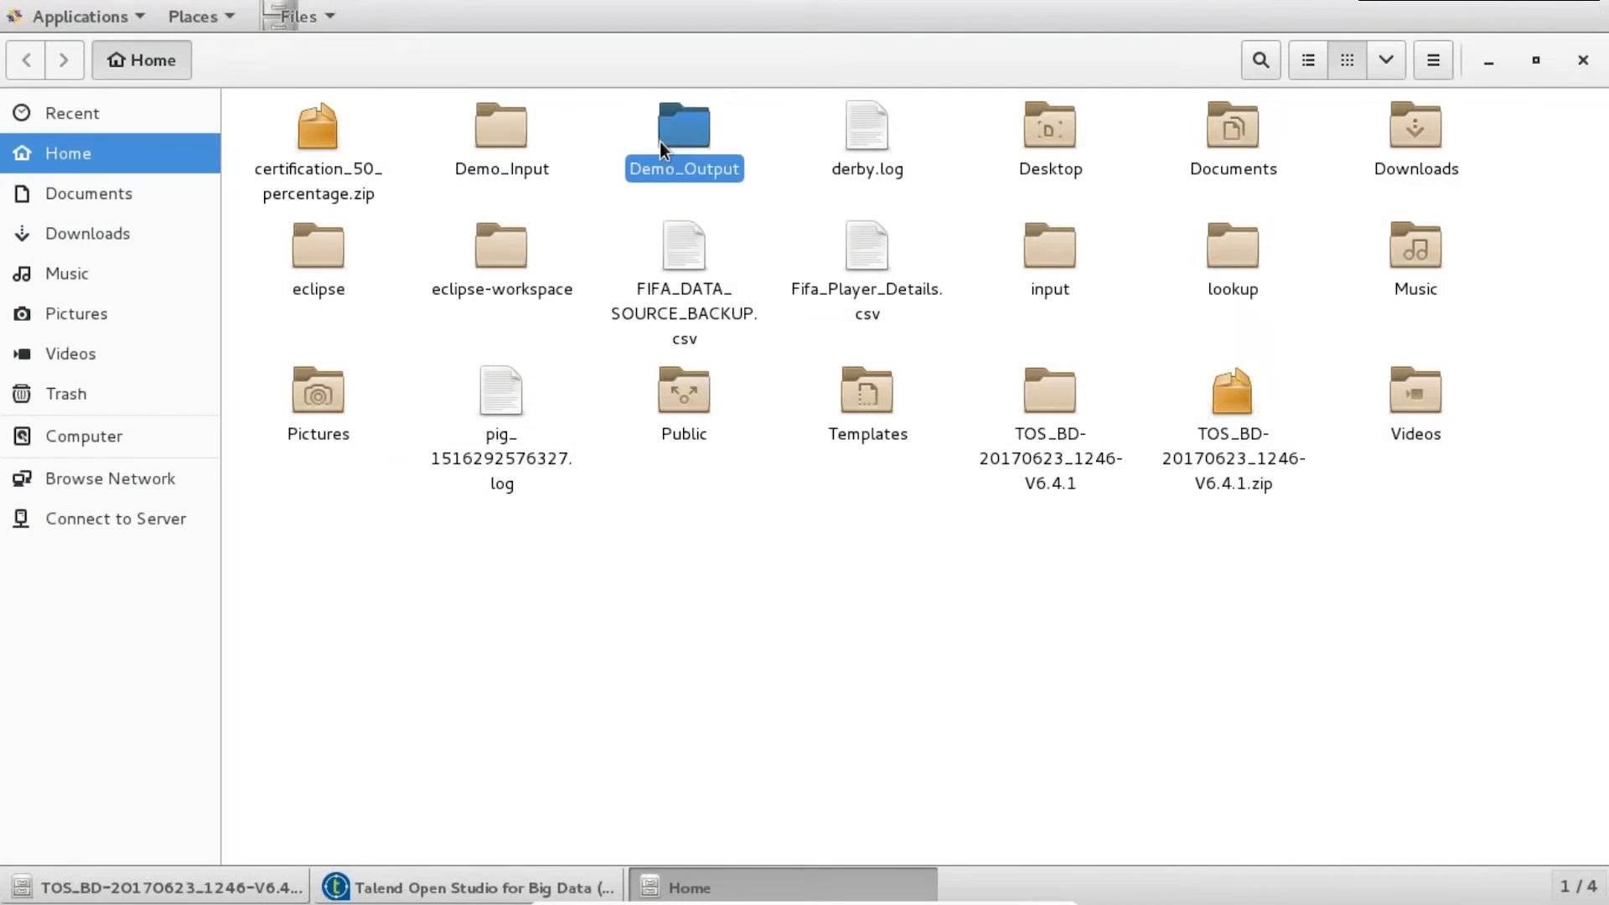
{"action": "left_click", "coordinate": [319, 138]}
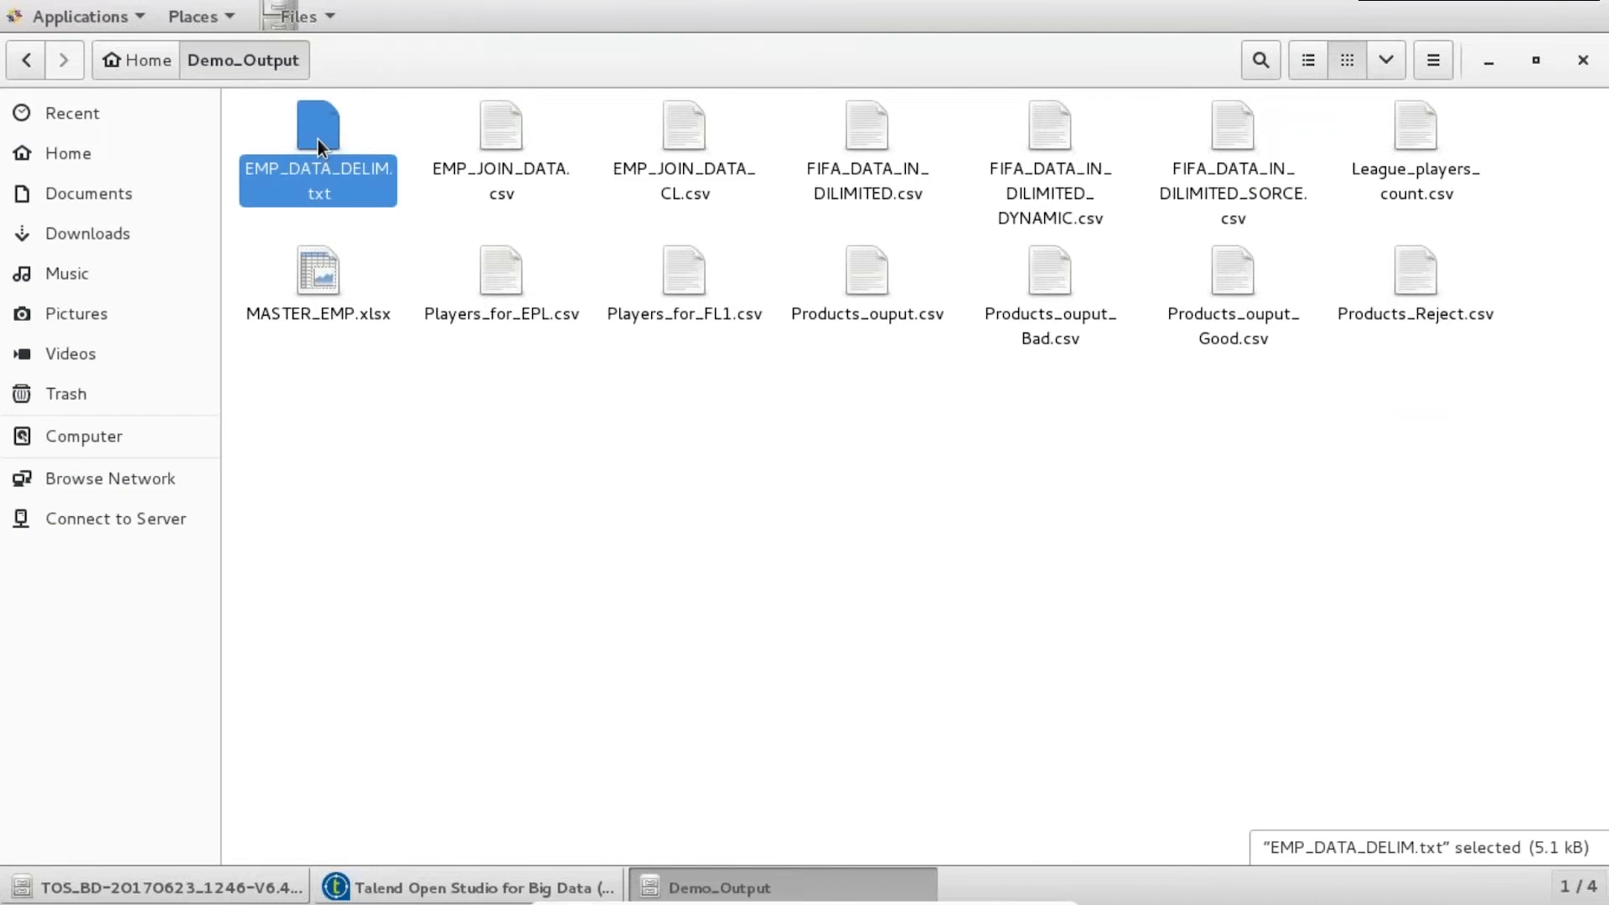
{"action": "right_click", "coordinate": [319, 142]}
{"action": "left_click", "coordinate": [308, 124]}
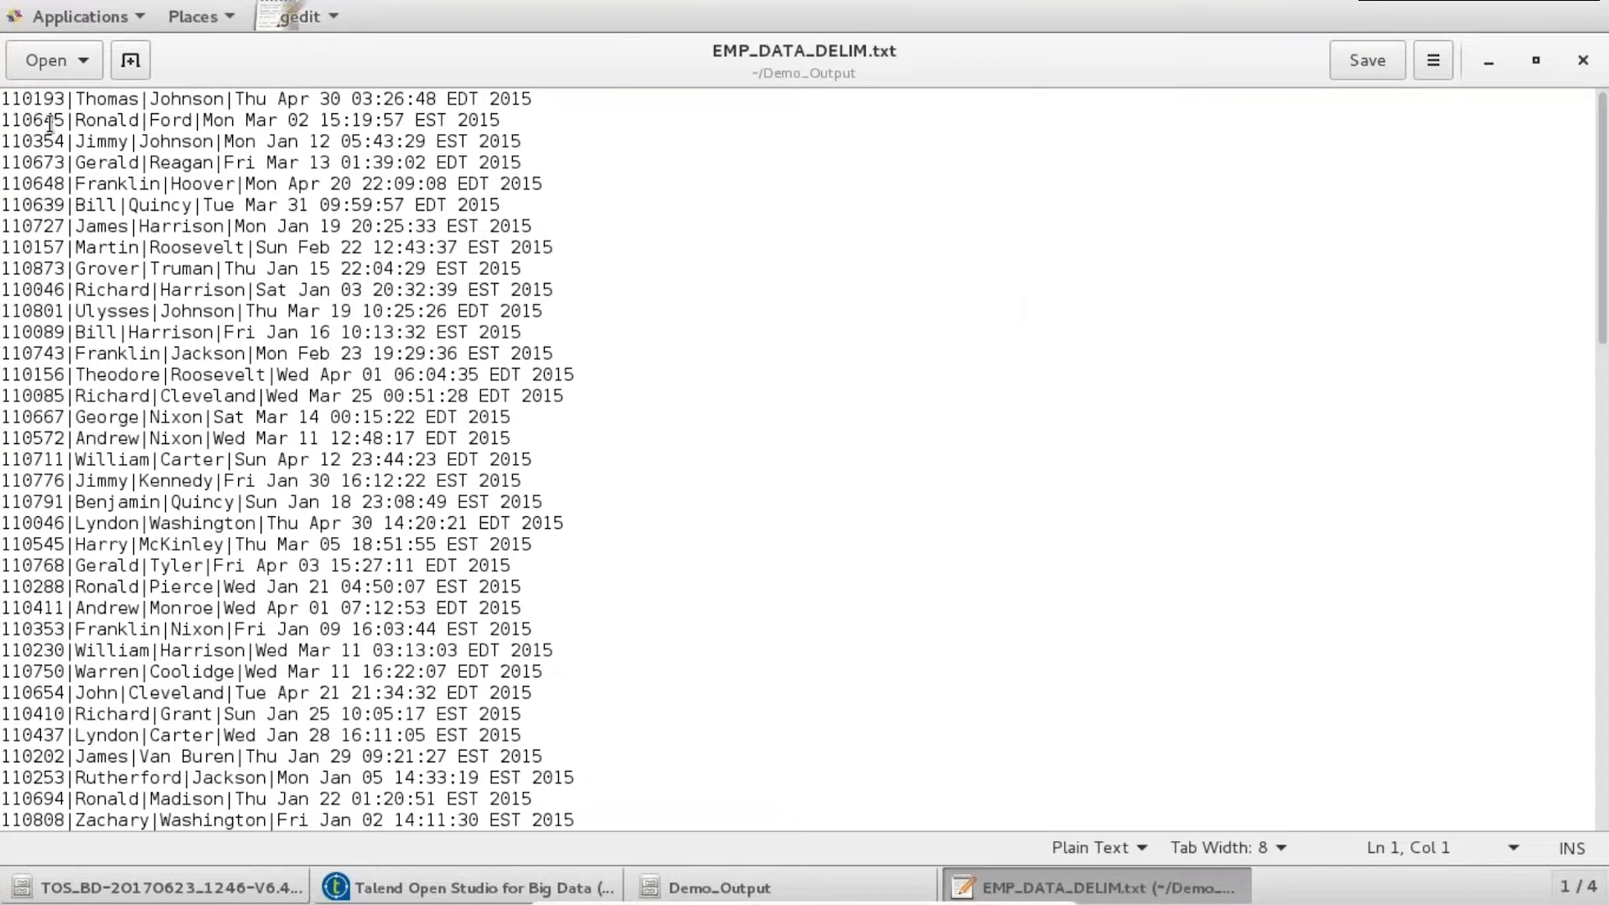
{"action": "left_click_drag", "start_coordinate": [75, 102], "coordinate": [66, 102]}
{"action": "left_click", "coordinate": [1583, 61]}
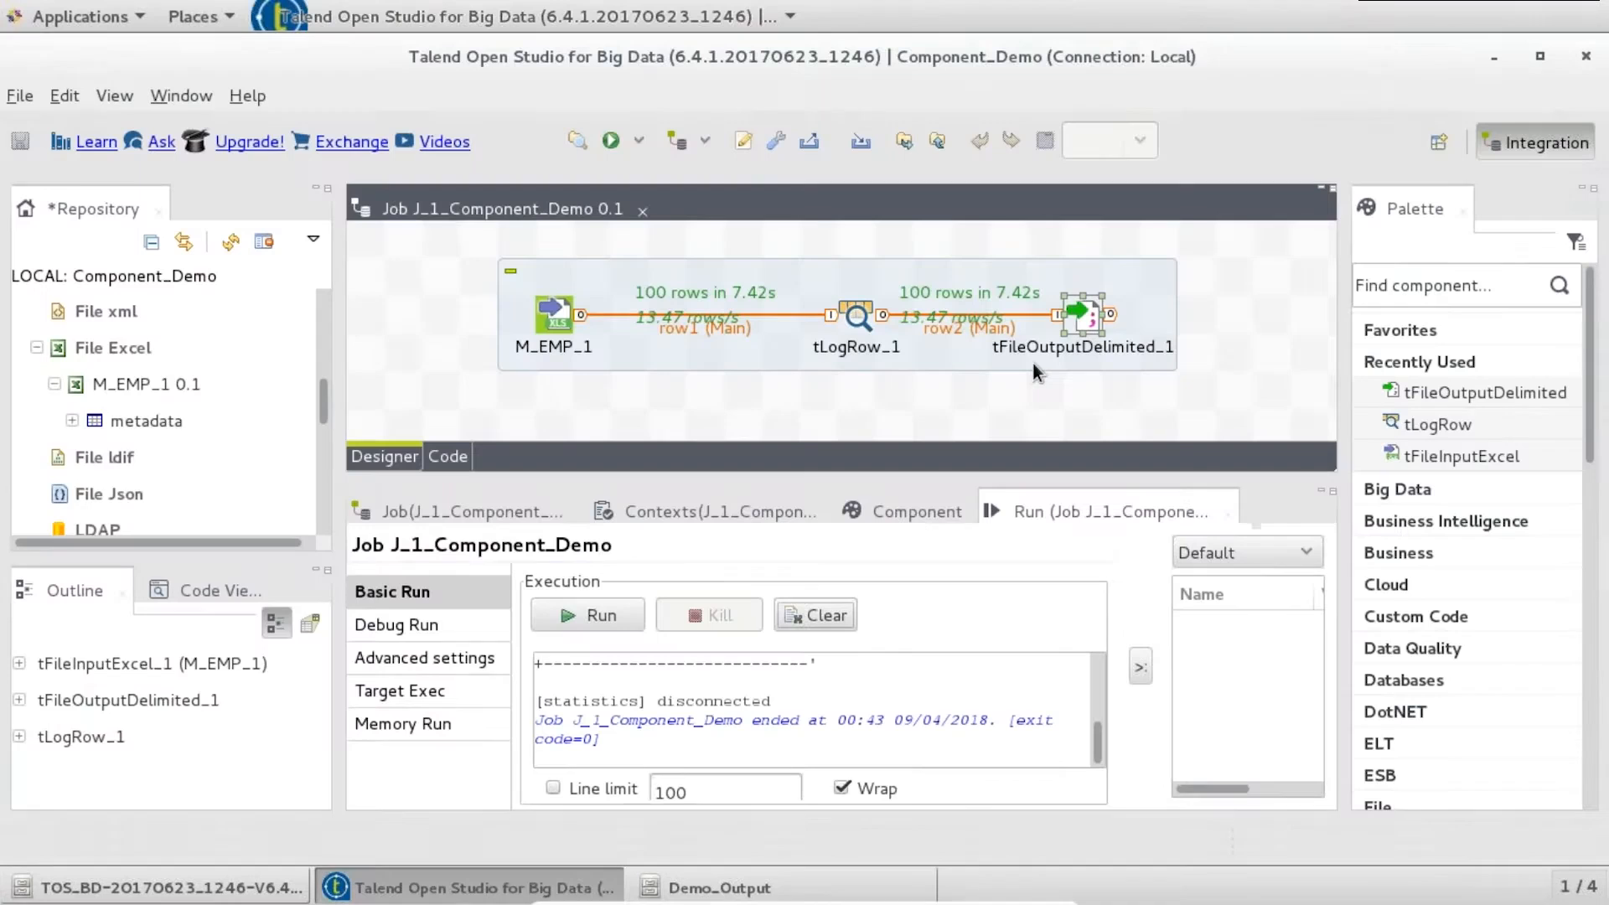
- Create job J_2_Component_Demo under Job Designs, using the name as Purpose and Description
{"action": "left_click", "coordinate": [141, 343]}
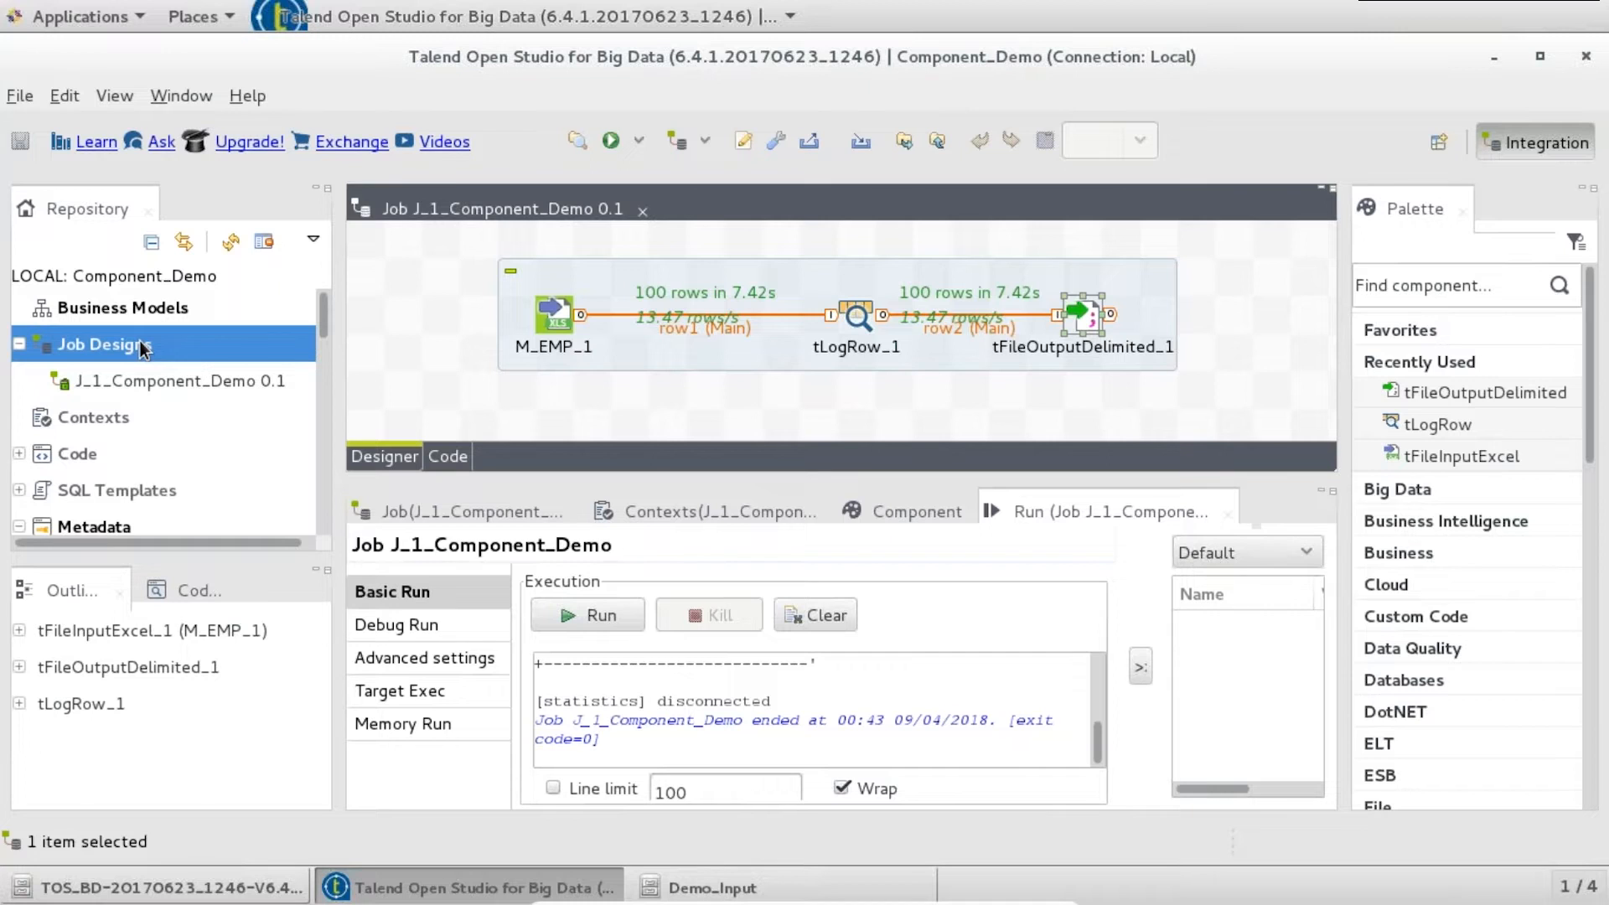
{"action": "right_click", "coordinate": [149, 347]}
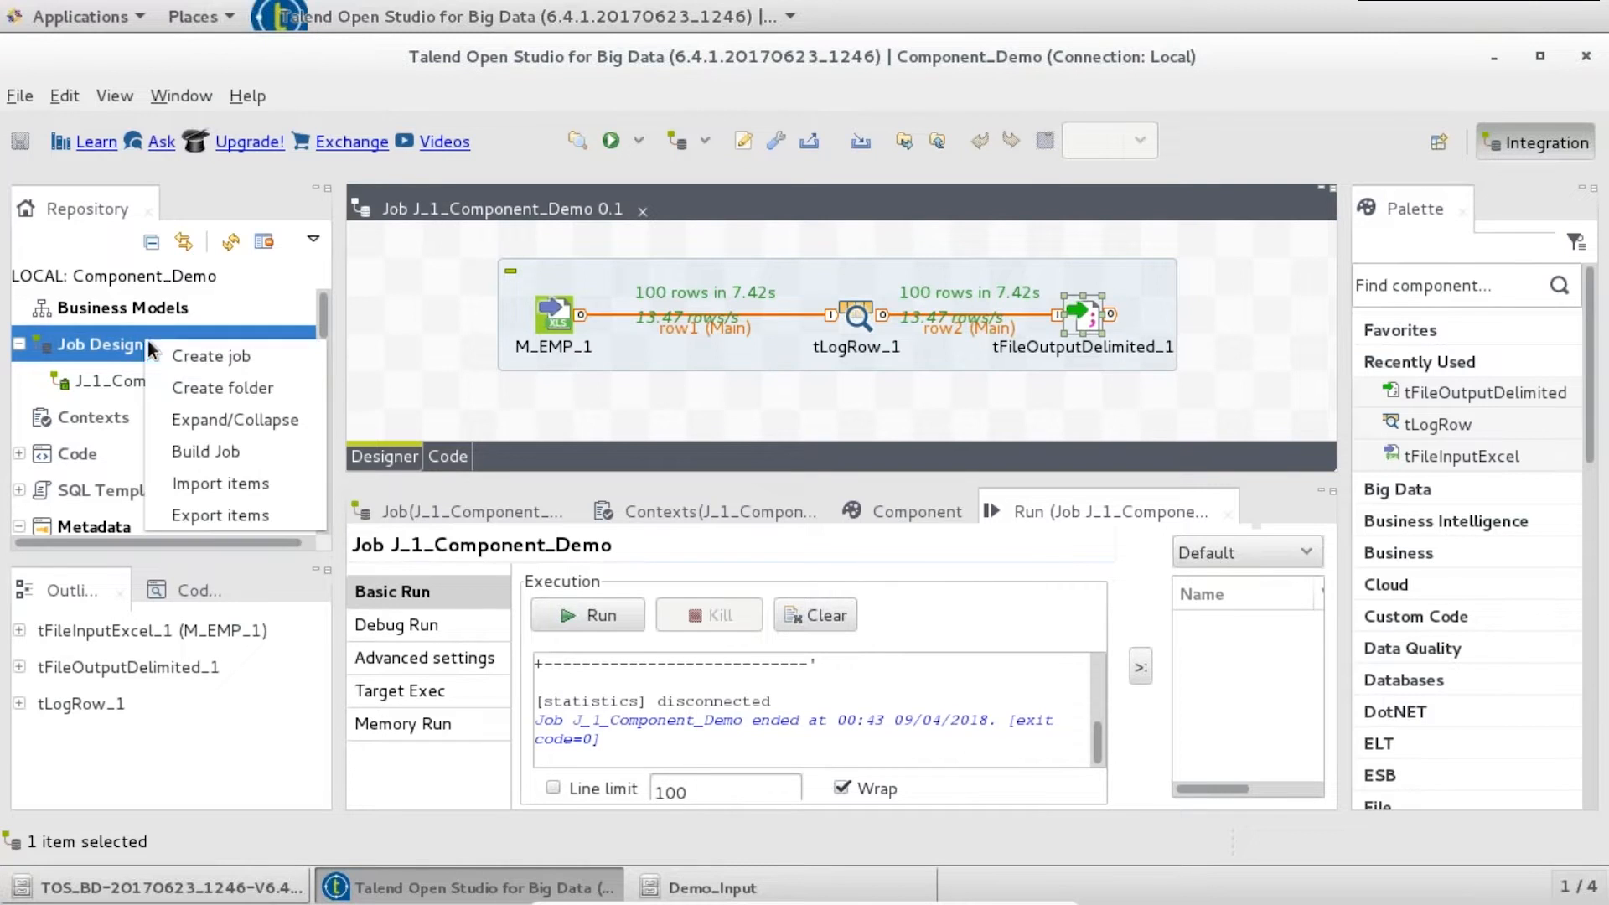
{"action": "left_click", "coordinate": [173, 349]}
{"action": "type", "text": "J_"}
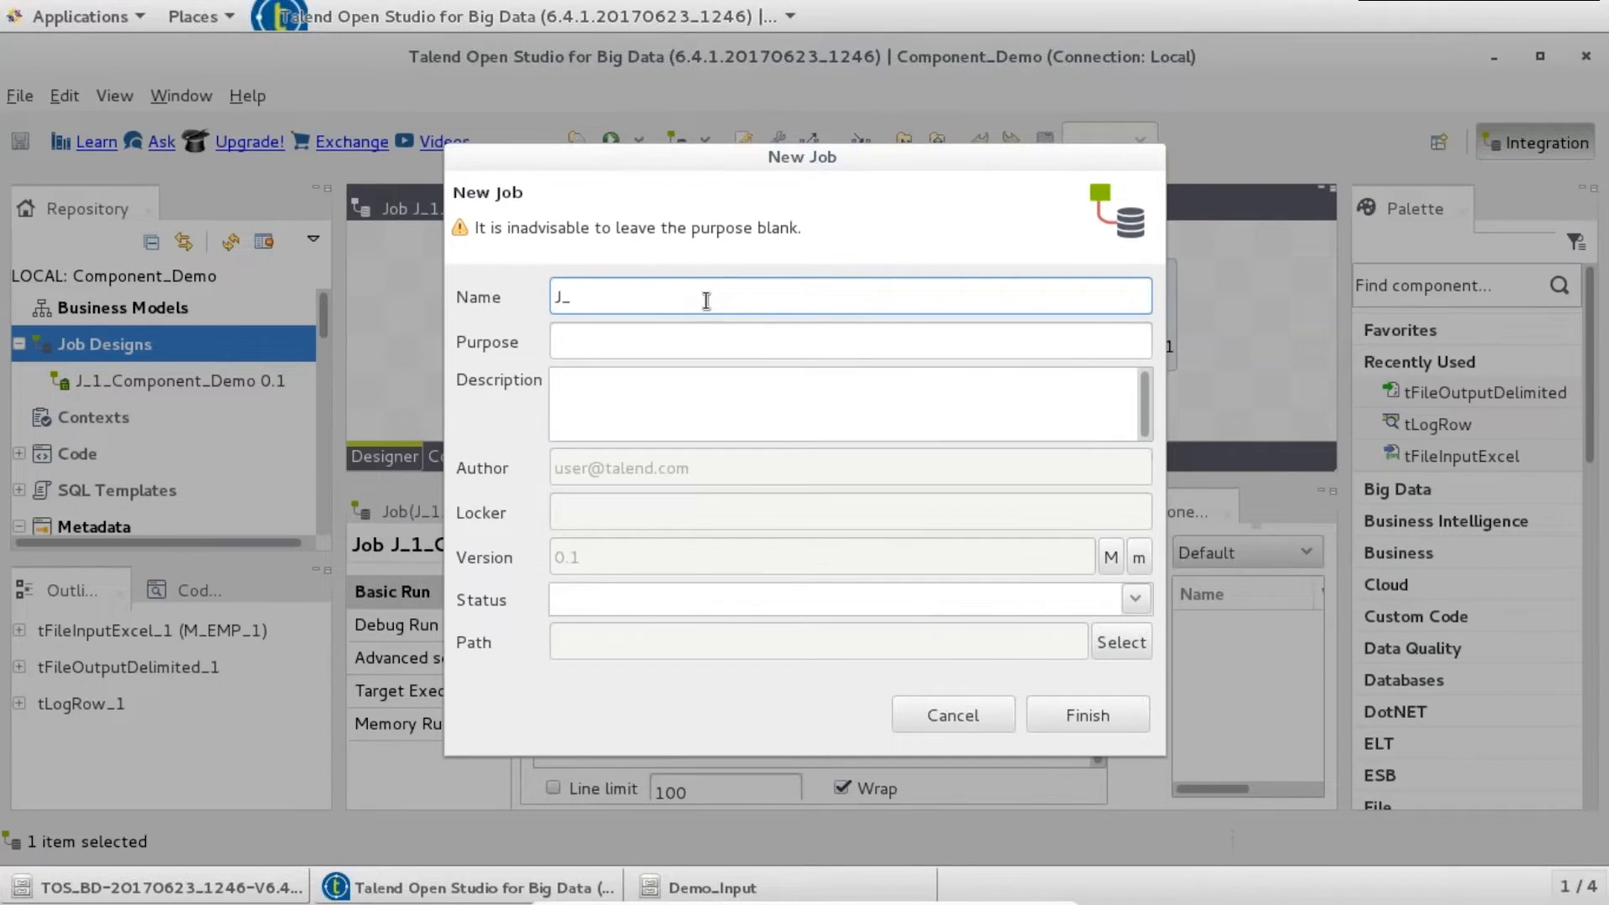
{"action": "type", "text": "2_Component_Demo"}
{"action": "key", "text": "Tab"}
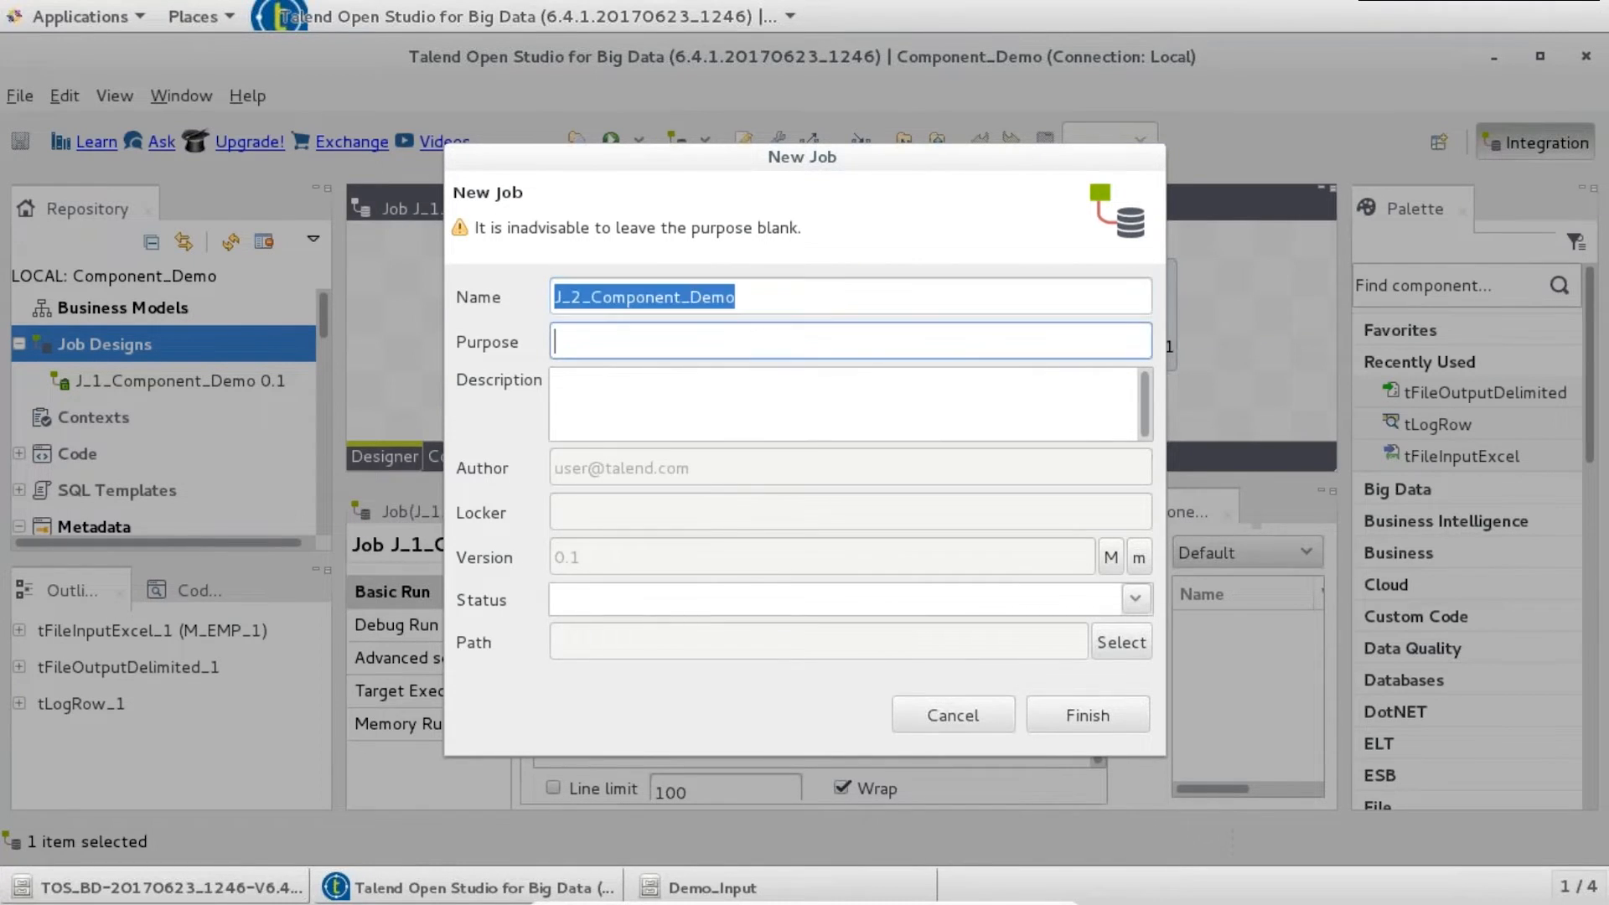
{"action": "type", "text": "J_2_Component_Demo"}
{"action": "key", "text": "Tab"}
{"action": "type", "text": "J_2_Component_Demo"}
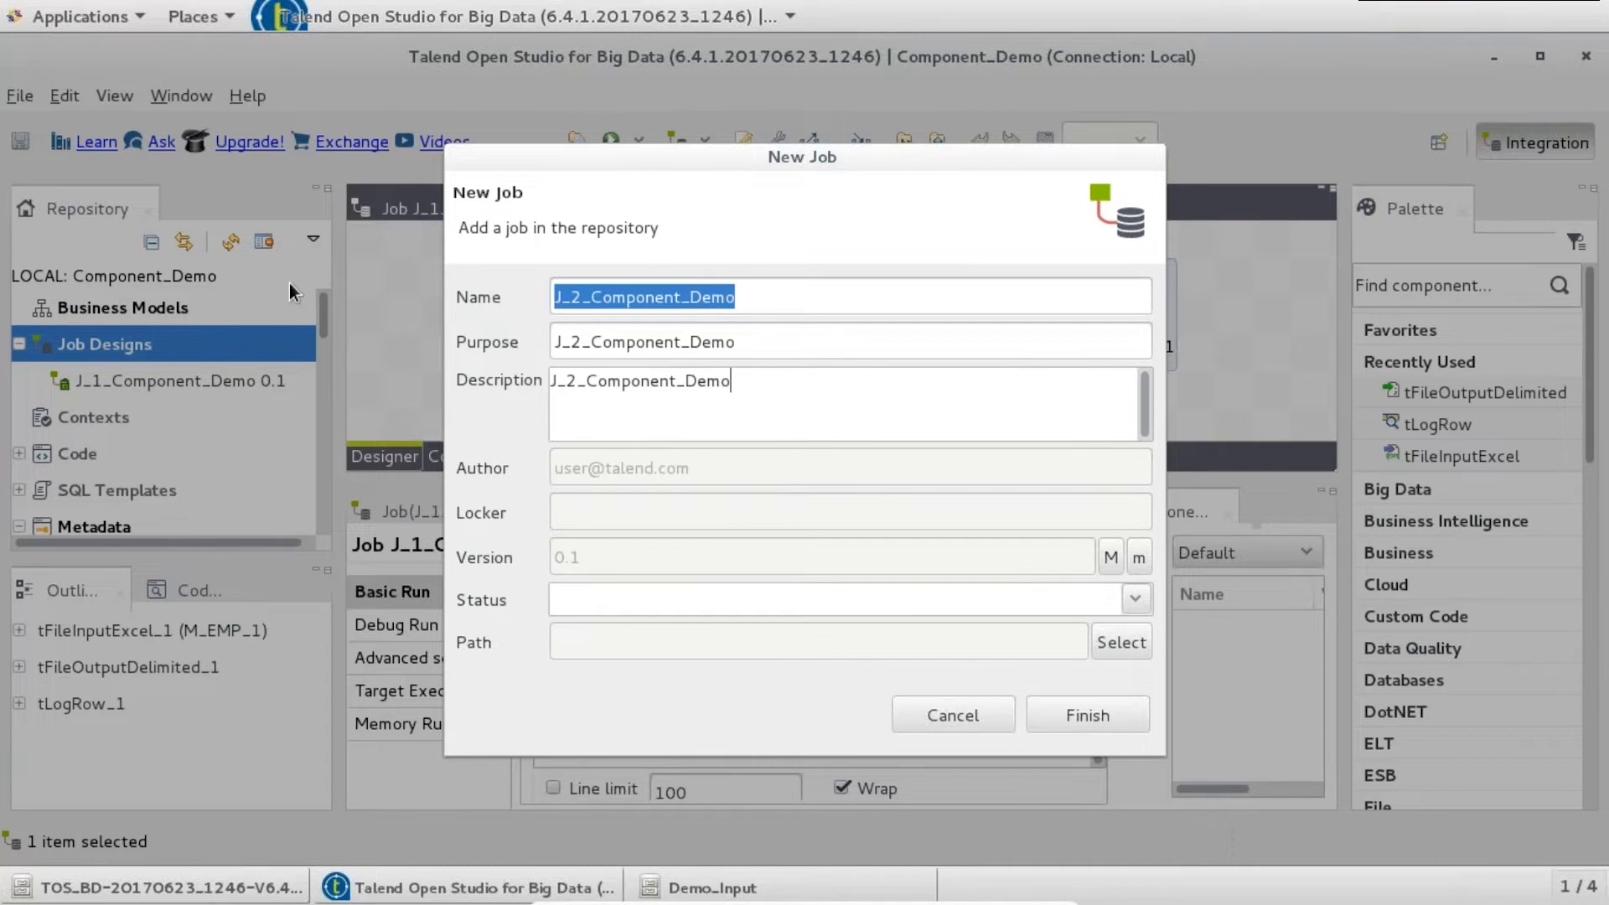
{"action": "left_click", "coordinate": [1118, 722]}
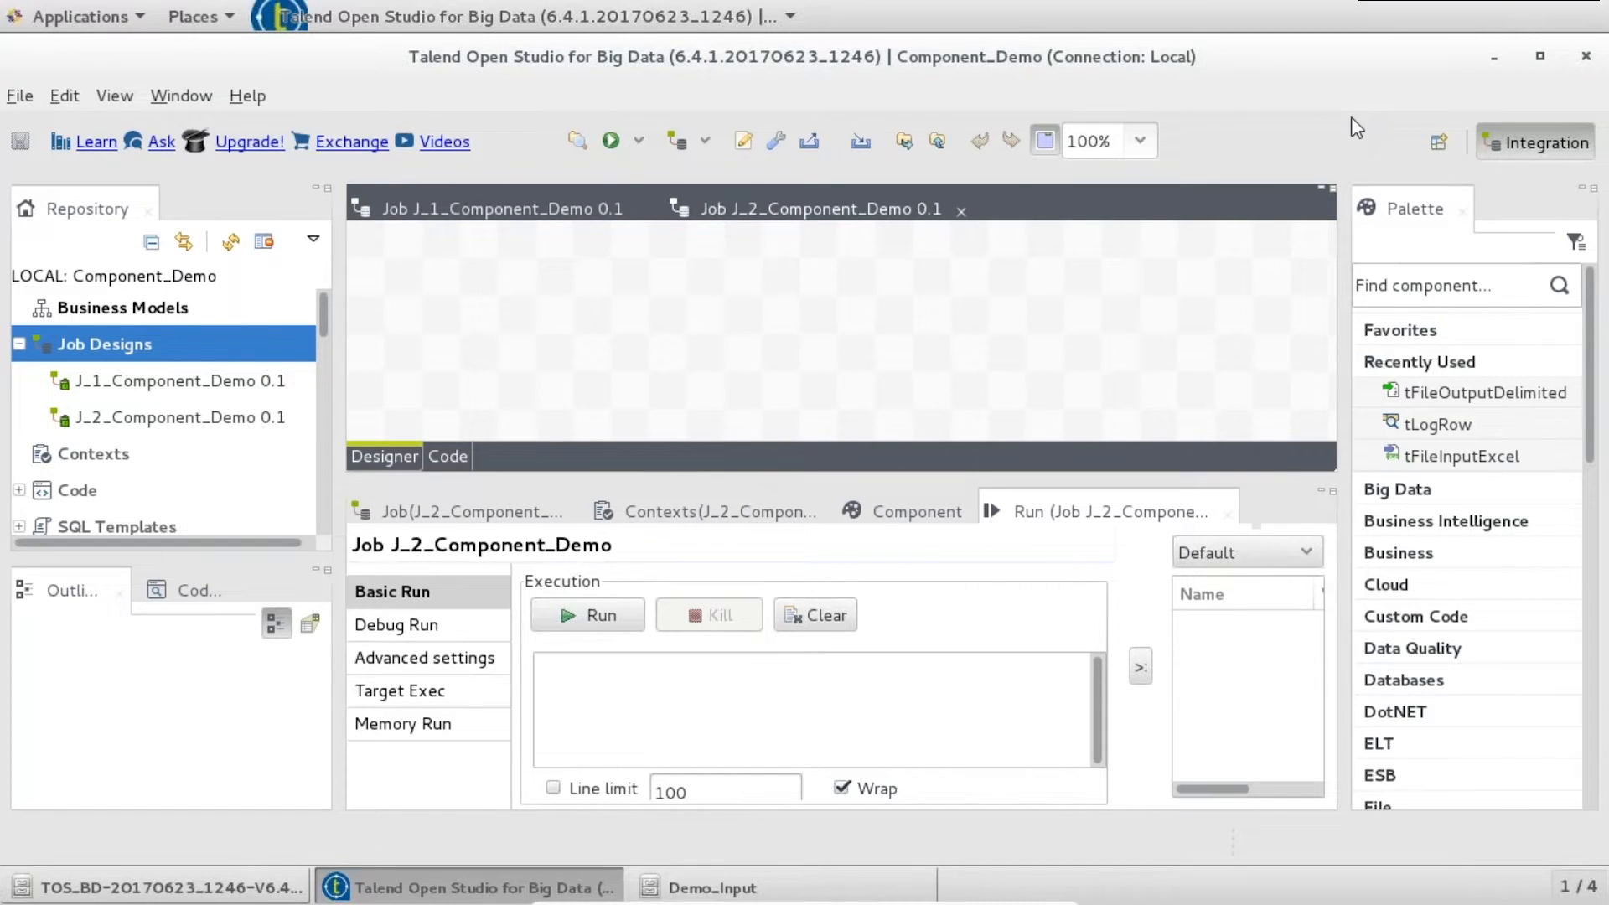
- Browse to the home Demo_Input folder and look over DAY1.txt, DAY2.txt and DAY3.txt
{"action": "left_click", "coordinate": [695, 887]}
{"action": "left_click", "coordinate": [133, 59]}
{"action": "left_click", "coordinate": [496, 134]}
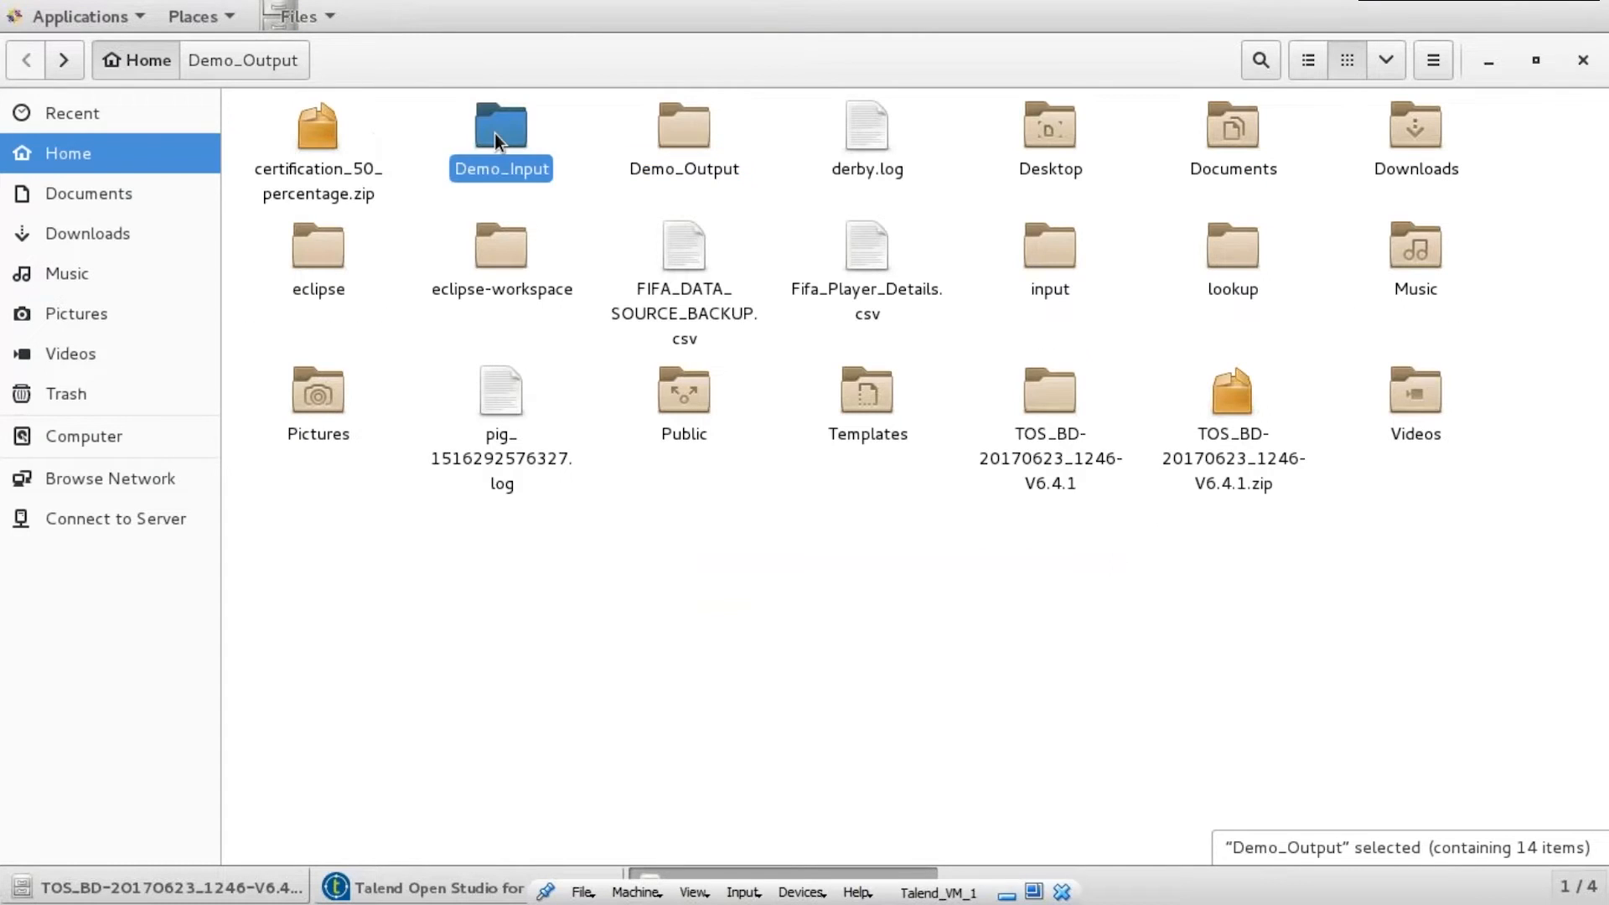
{"action": "double_click", "coordinate": [495, 134]}
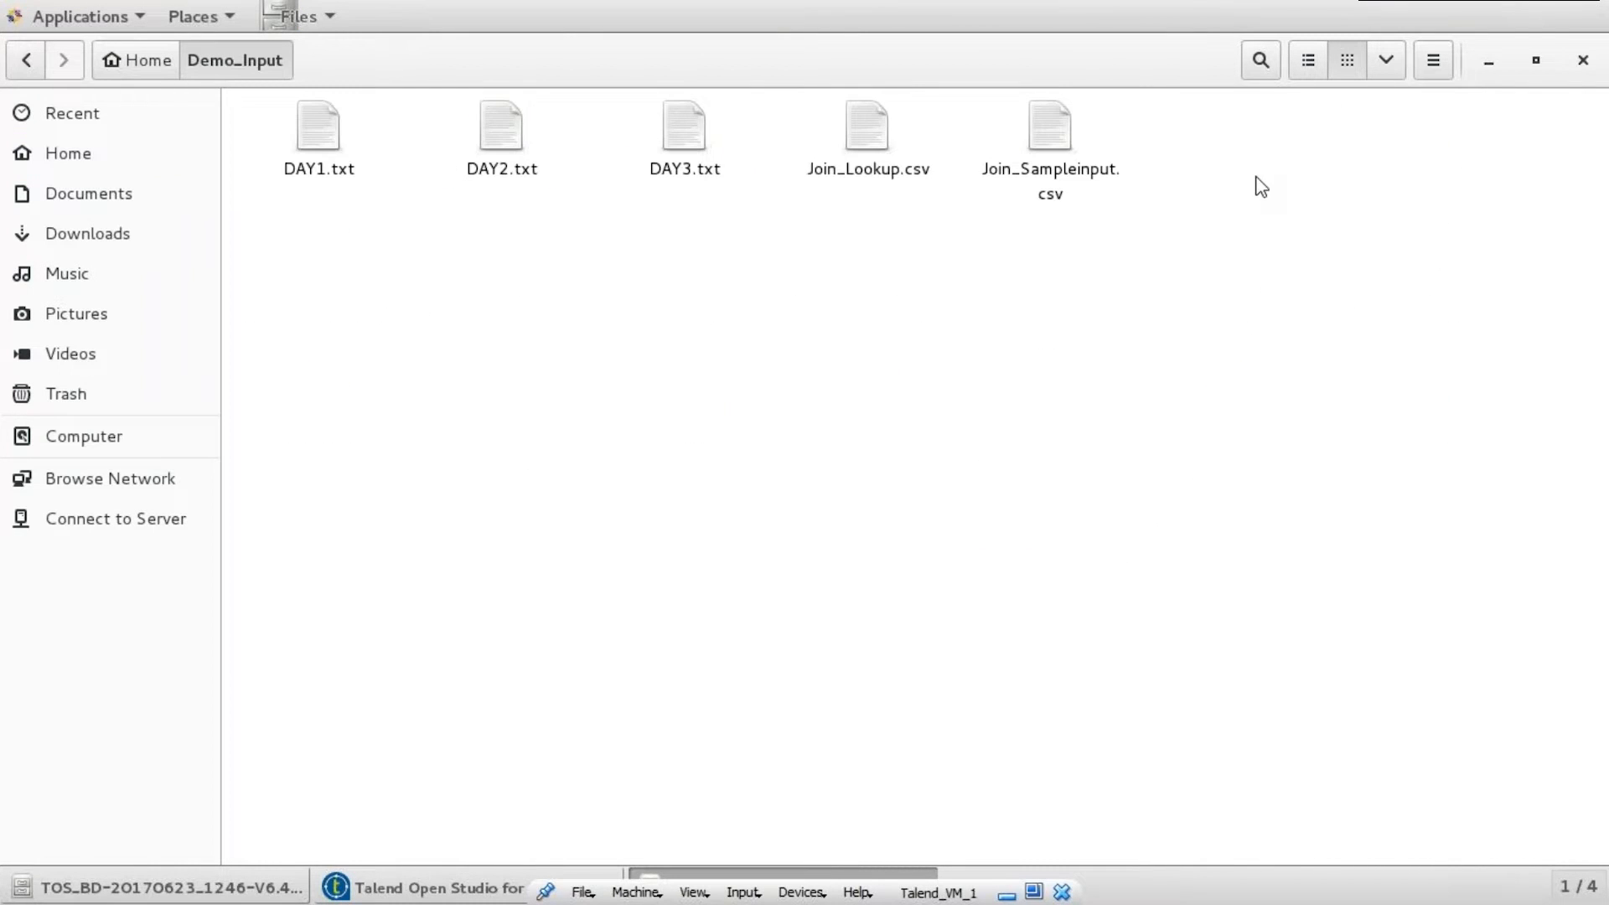
{"action": "left_click", "coordinate": [324, 144]}
{"action": "left_click", "coordinate": [506, 141]}
{"action": "left_click", "coordinate": [671, 131]}
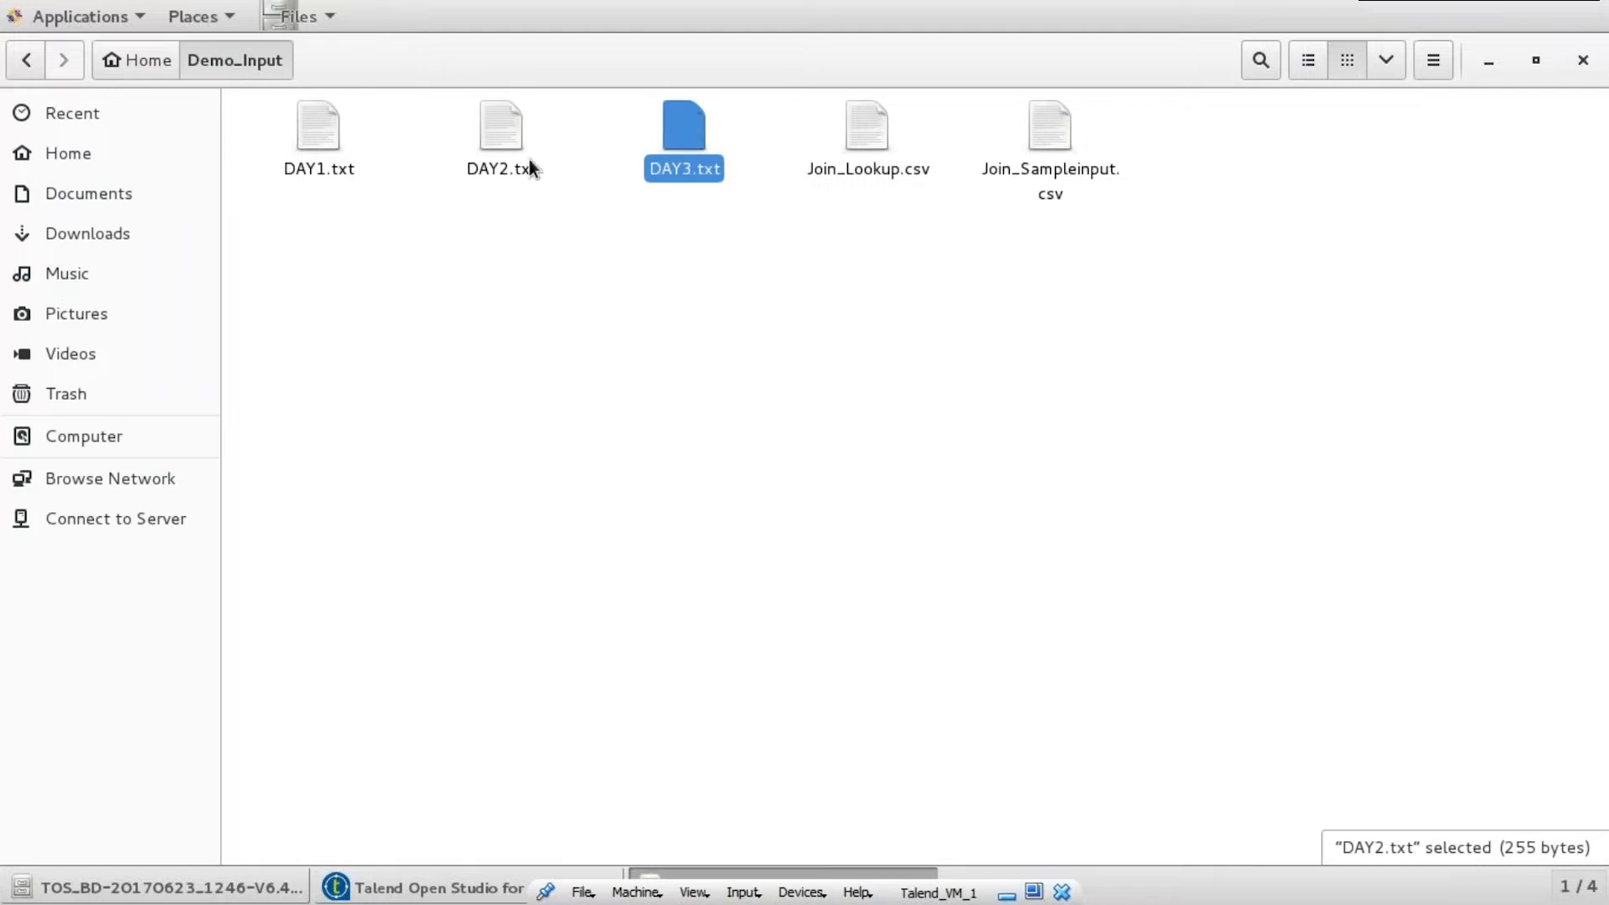
- View DAY1.txt and DAY2.txt in gedit, closing each afterward
{"action": "double_click", "coordinate": [305, 136]}
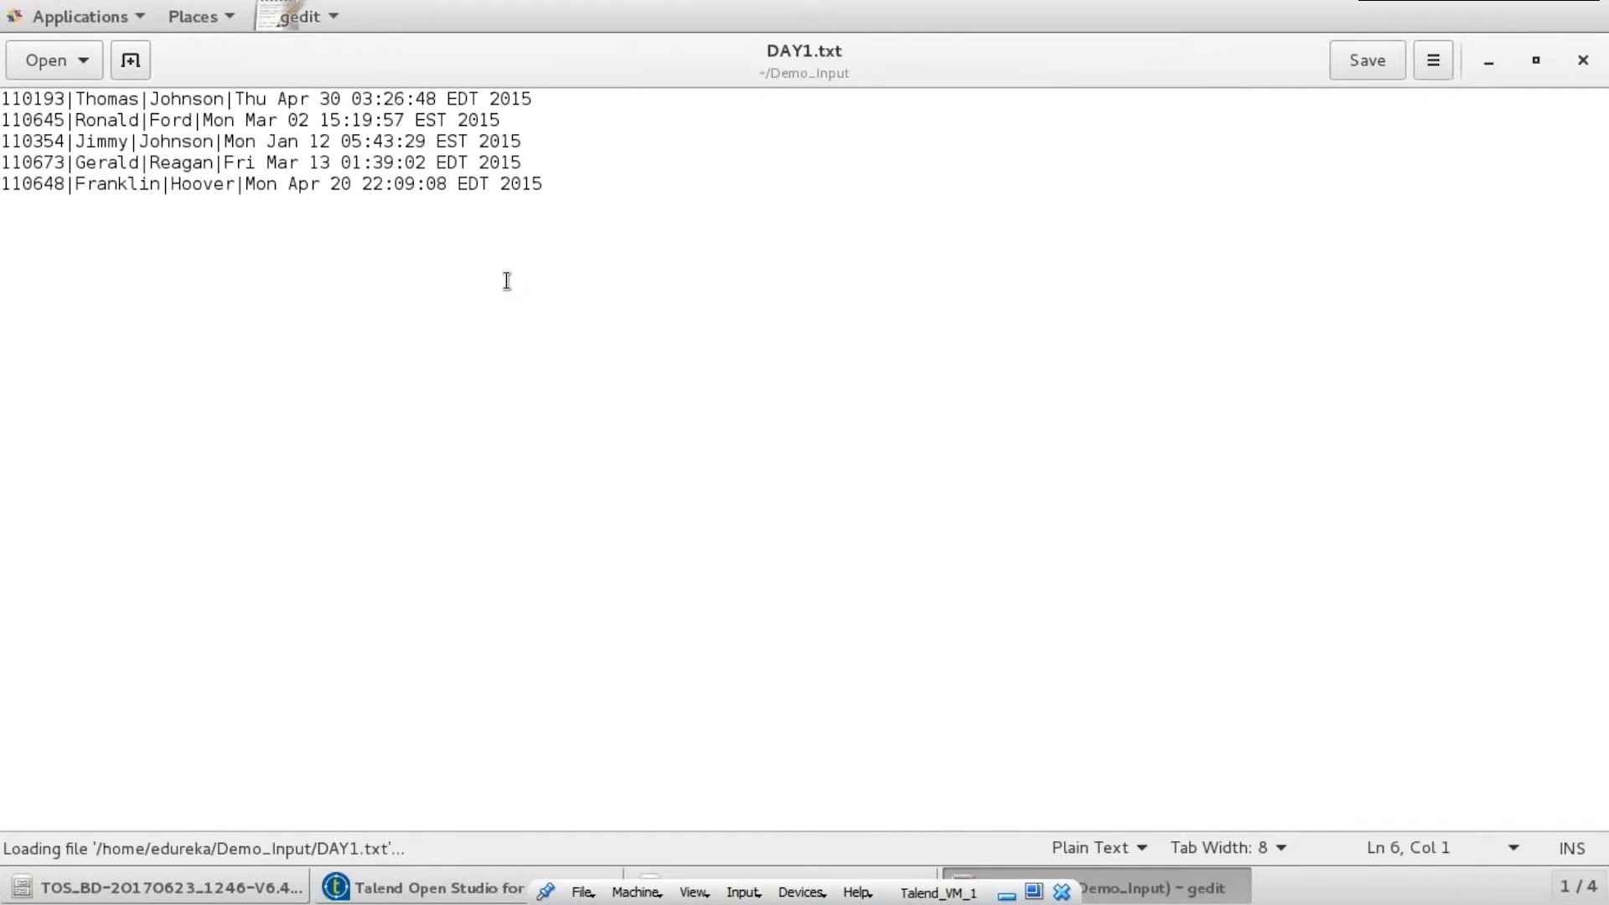
{"action": "left_click", "coordinate": [1580, 63]}
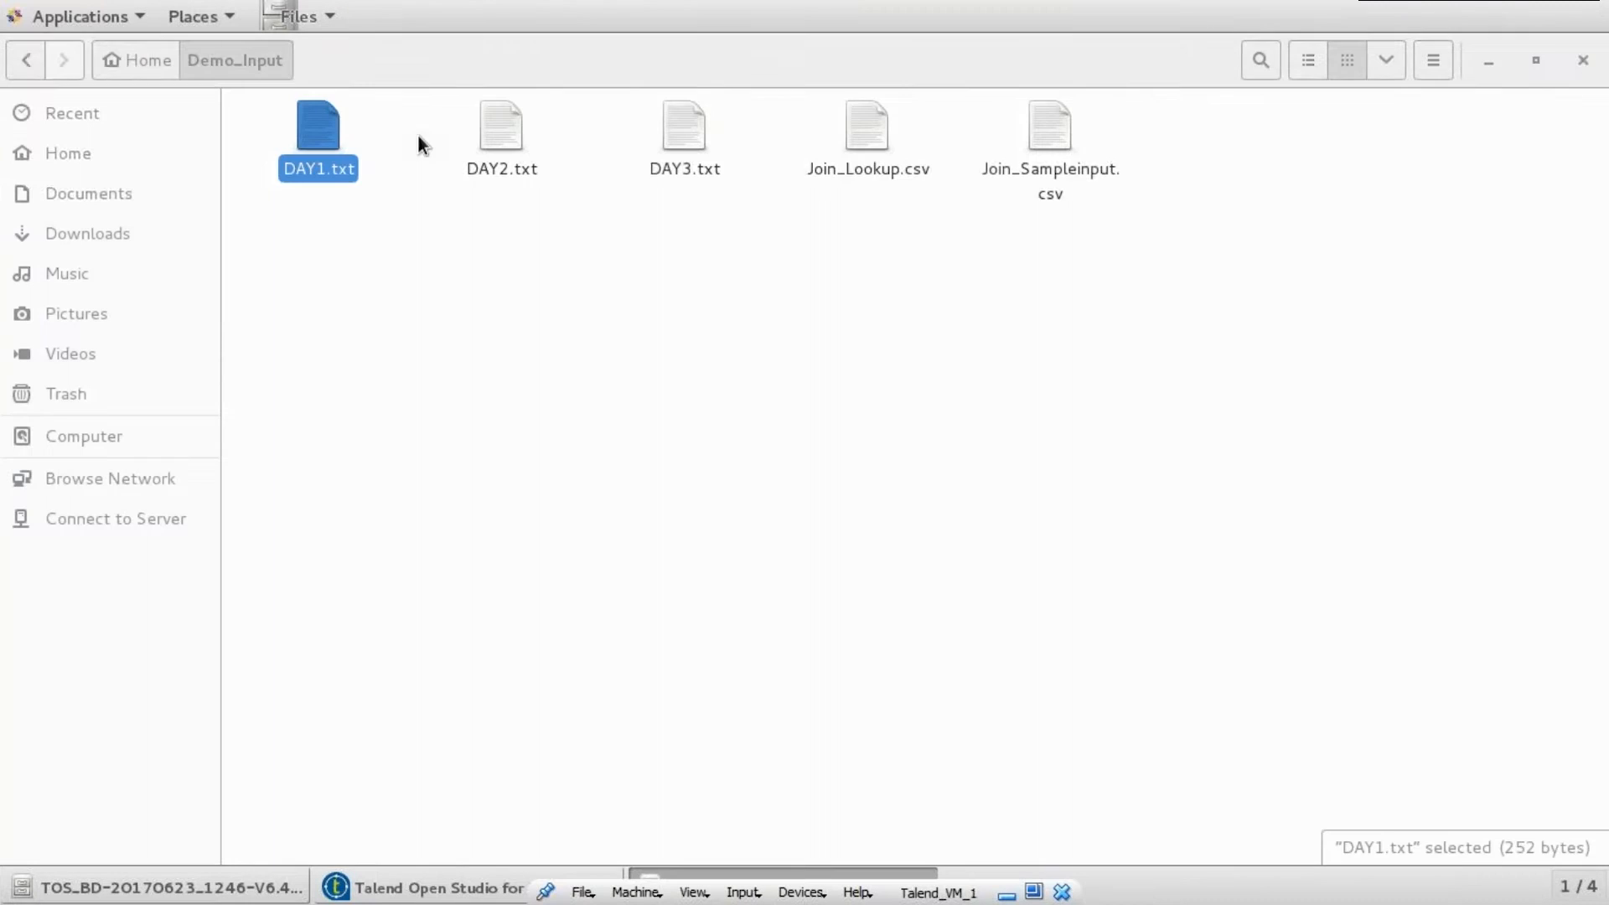
{"action": "double_click", "coordinate": [510, 137]}
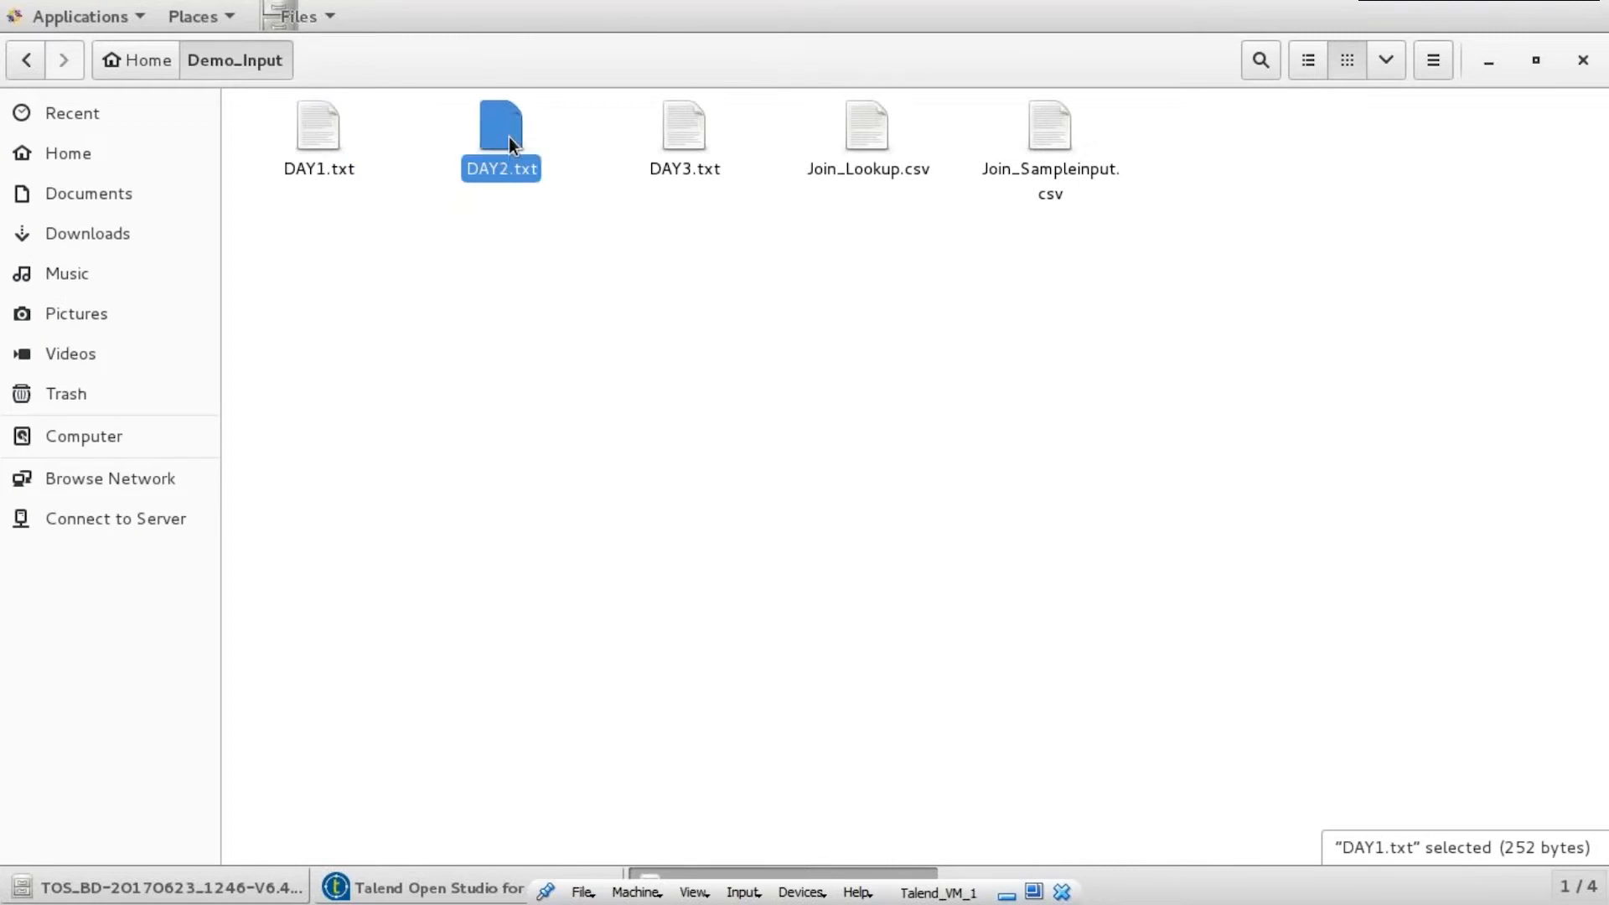
{"action": "left_click", "coordinate": [1583, 60]}
- Add a tFileList_1 component with its Directory set to the home Demo_Input folder
{"action": "left_click", "coordinate": [430, 890]}
{"action": "type", "text": "t"}
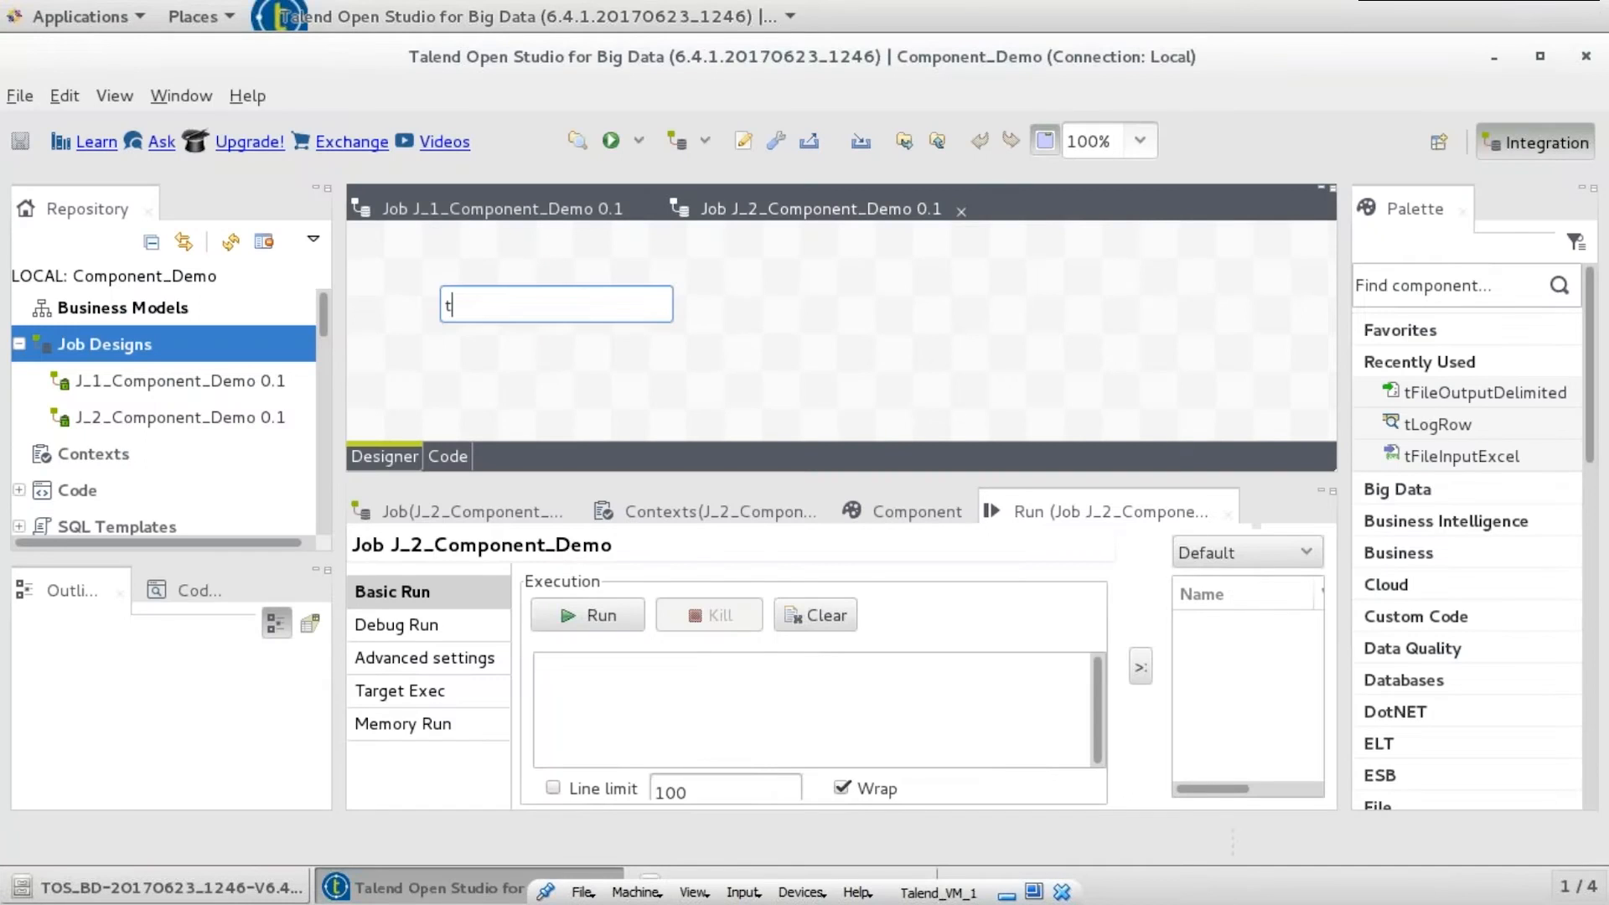
{"action": "type", "text": "filelist"}
{"action": "key", "text": "Return"}
{"action": "double_click", "coordinate": [436, 316]}
{"action": "left_click", "coordinate": [1297, 584]}
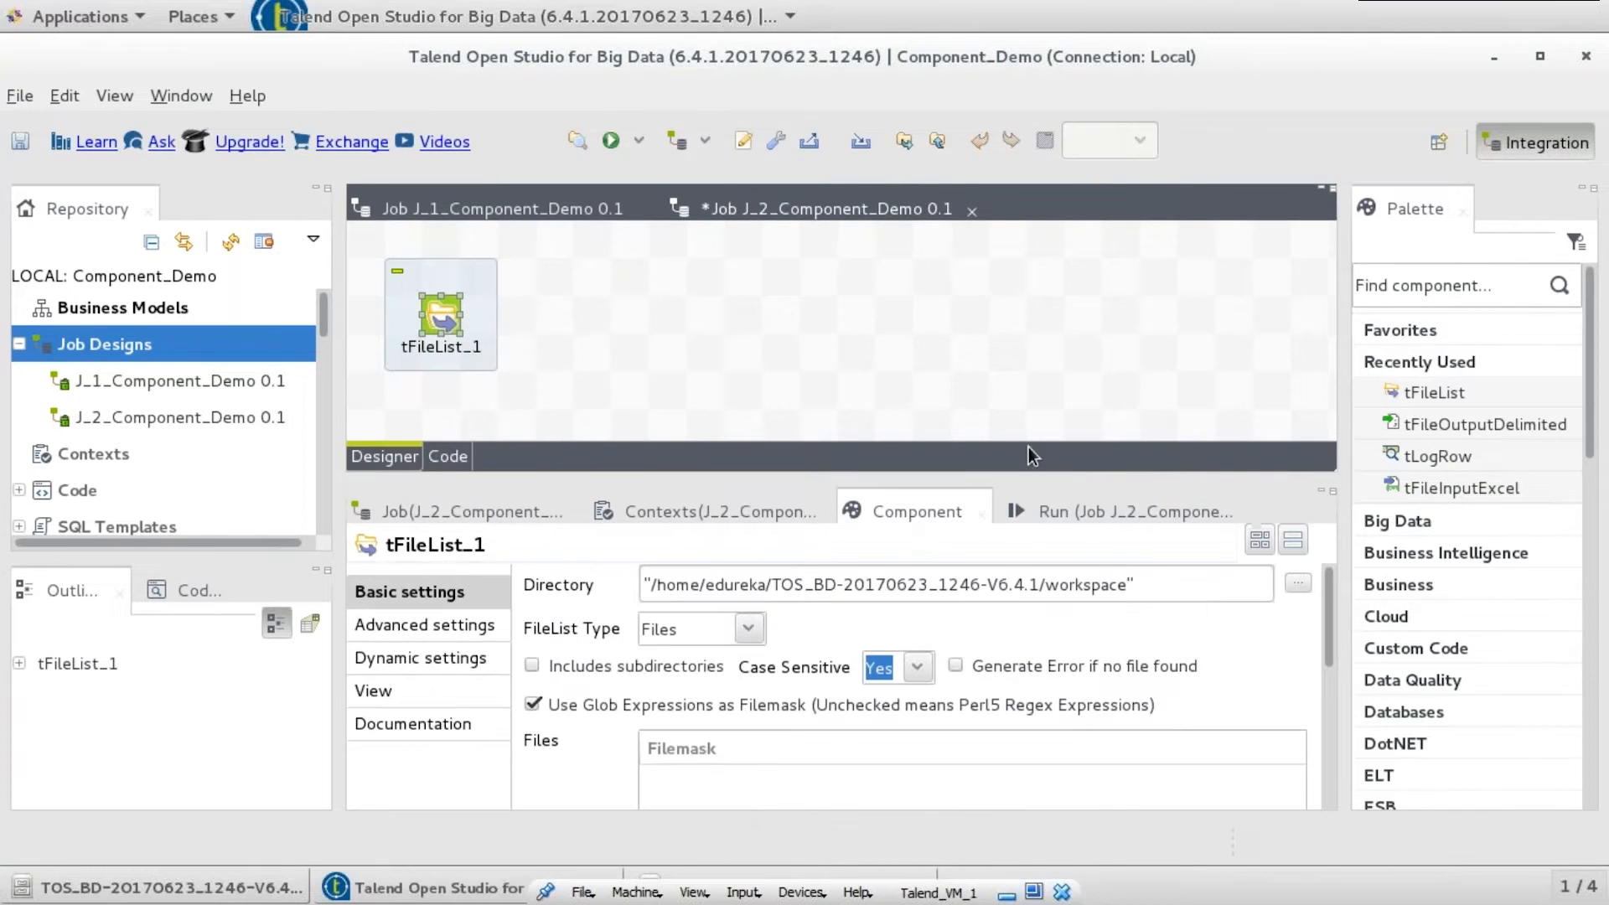
{"action": "double_click", "coordinate": [583, 251]}
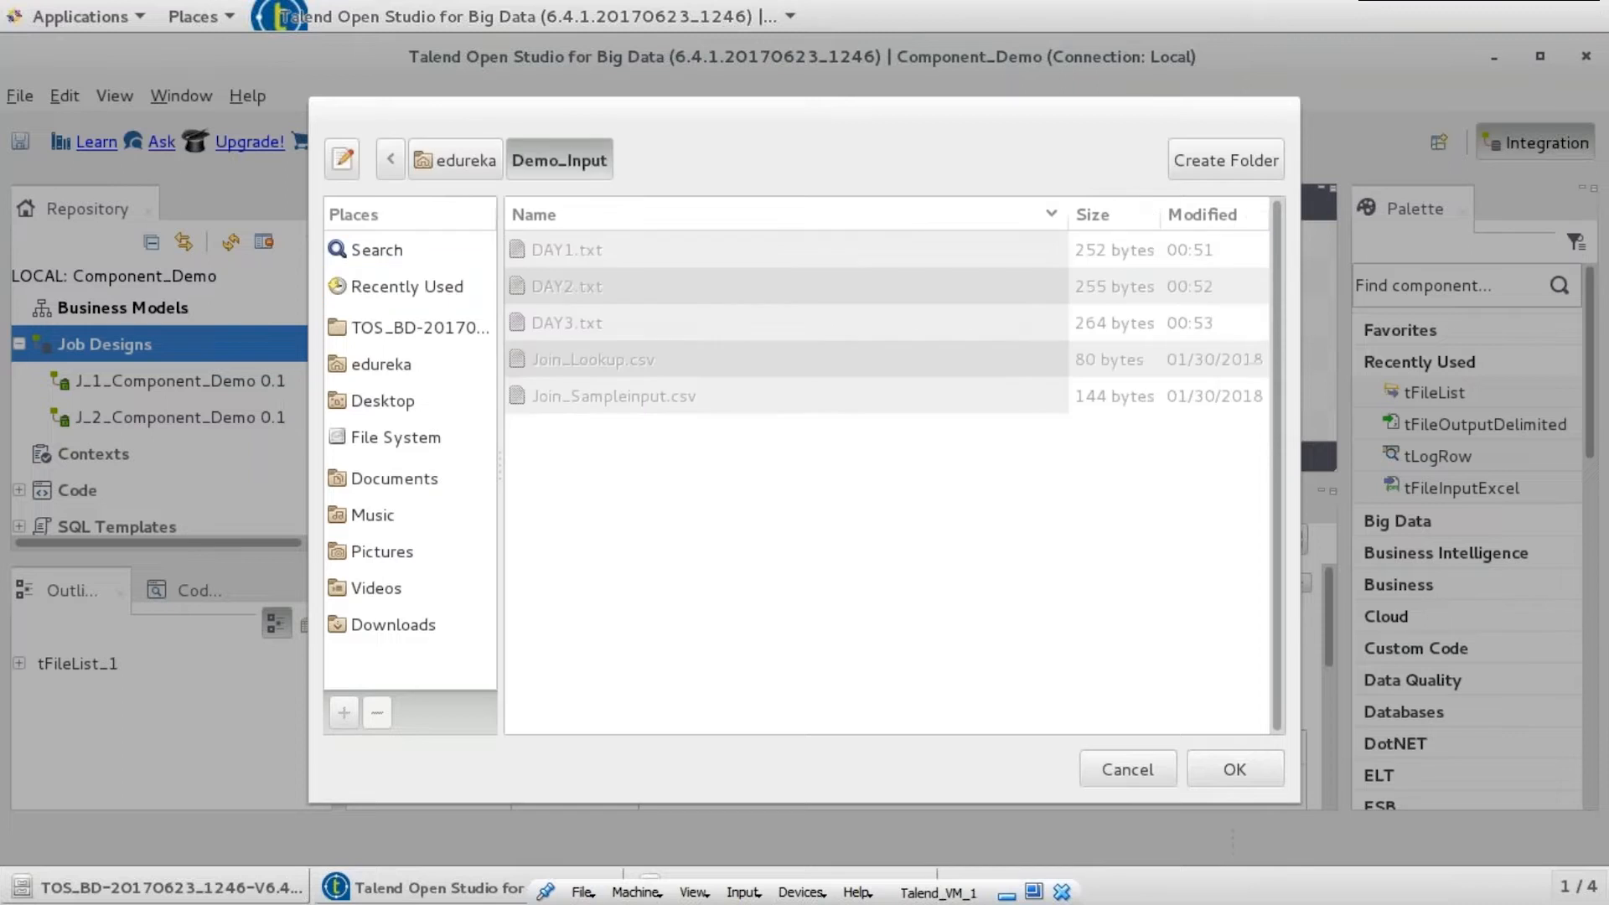
{"action": "left_click", "coordinate": [1219, 767]}
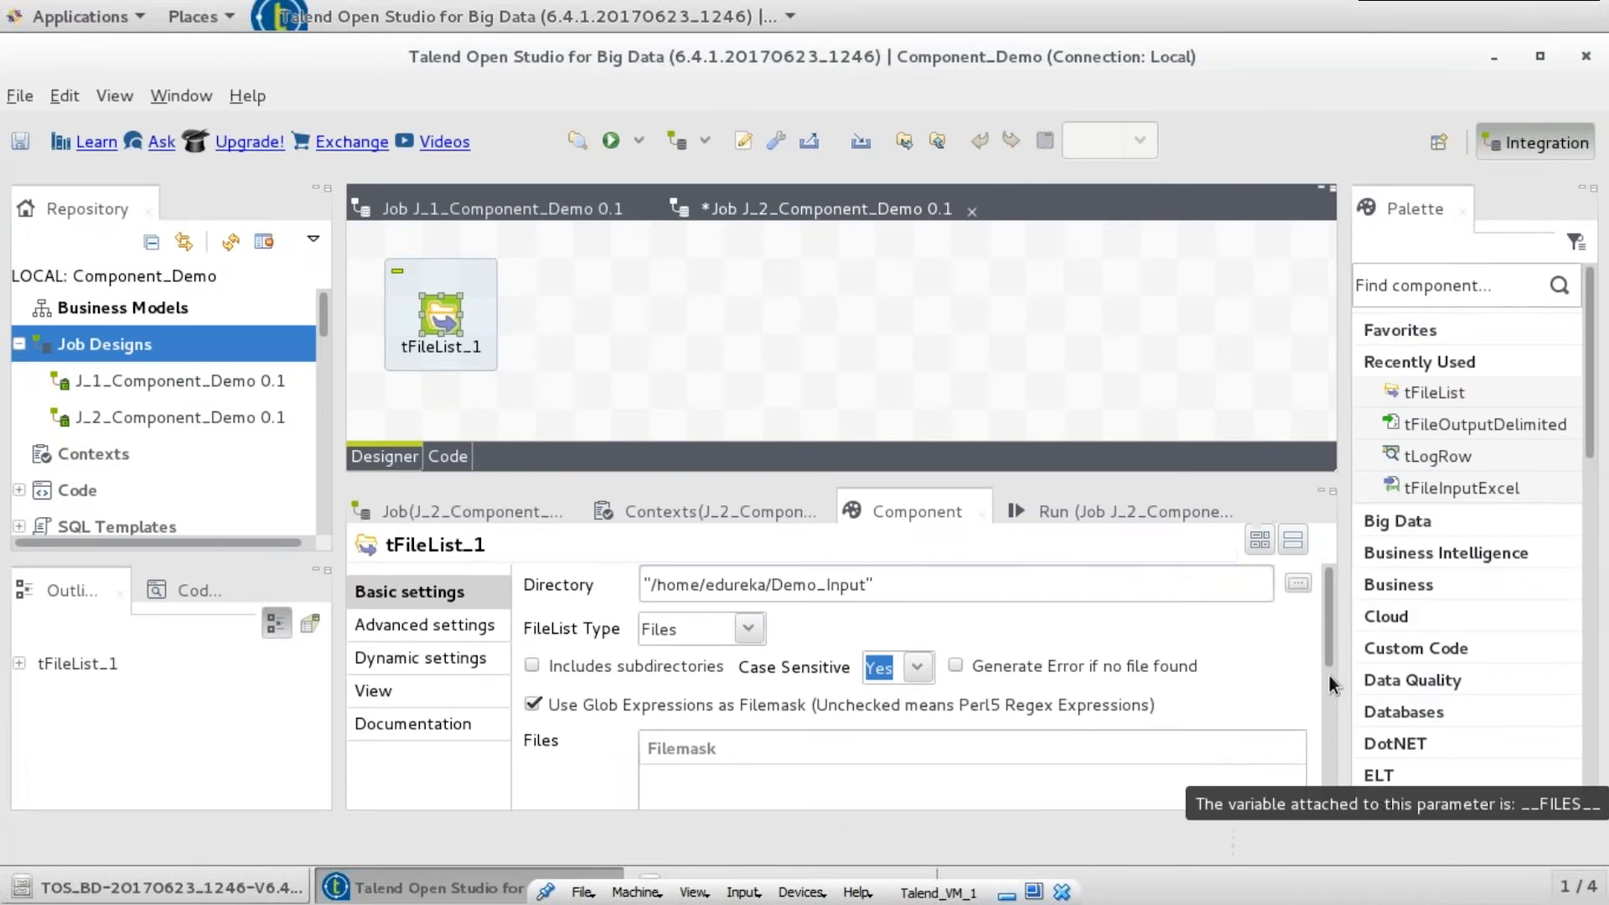
- Add a Files filemask row "*DAY*.txt" to tFileList_1 and save the job
{"action": "scroll", "coordinate": [1329, 697], "scroll_direction": "down", "scroll_amount": 3}
{"action": "left_click", "coordinate": [657, 752]}
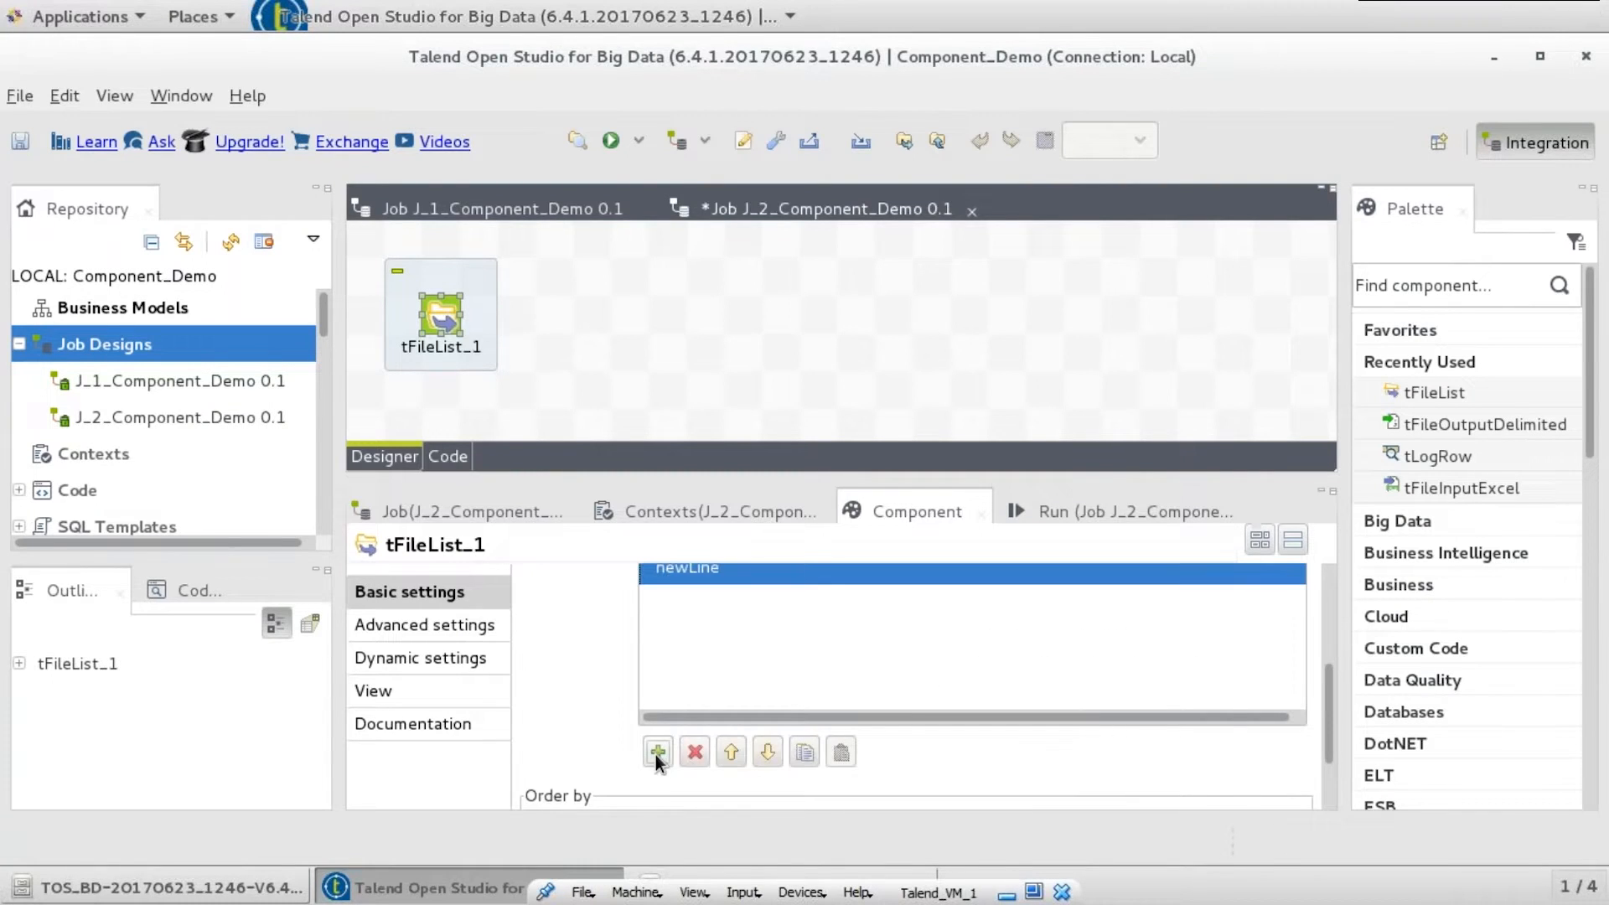
{"action": "left_click_drag", "start_coordinate": [1327, 701], "coordinate": [1326, 655]}
{"action": "left_click", "coordinate": [720, 667]}
{"action": "type", "text": "\"DAY\""}
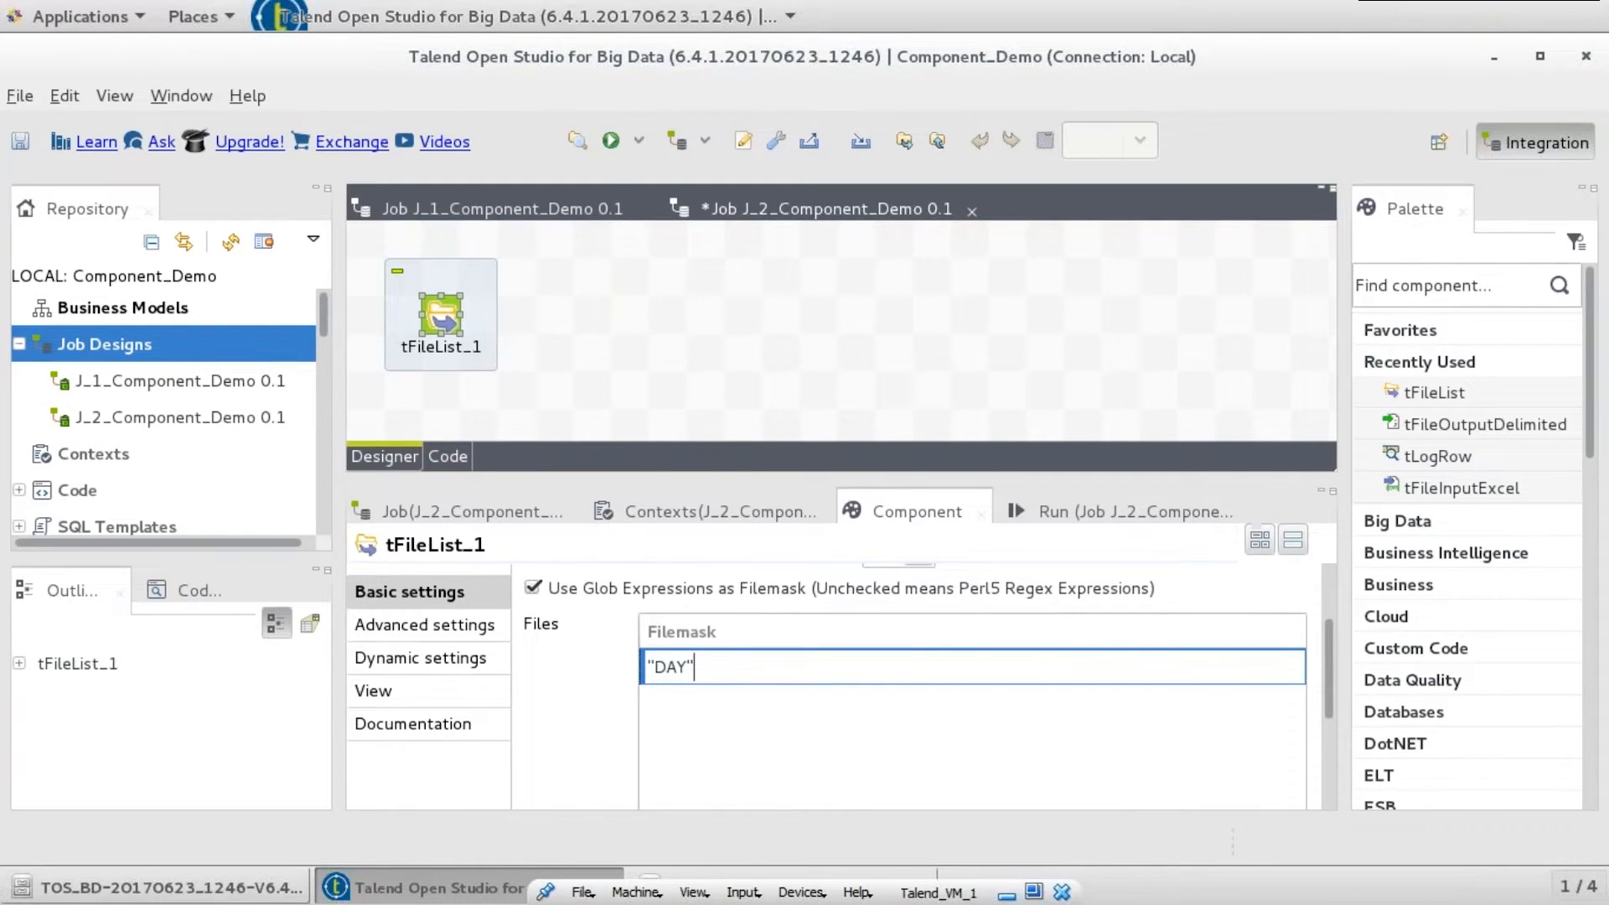
{"action": "key", "text": "ctrl+s"}
{"action": "left_click", "coordinate": [654, 666]}
{"action": "left_click", "coordinate": [655, 667]}
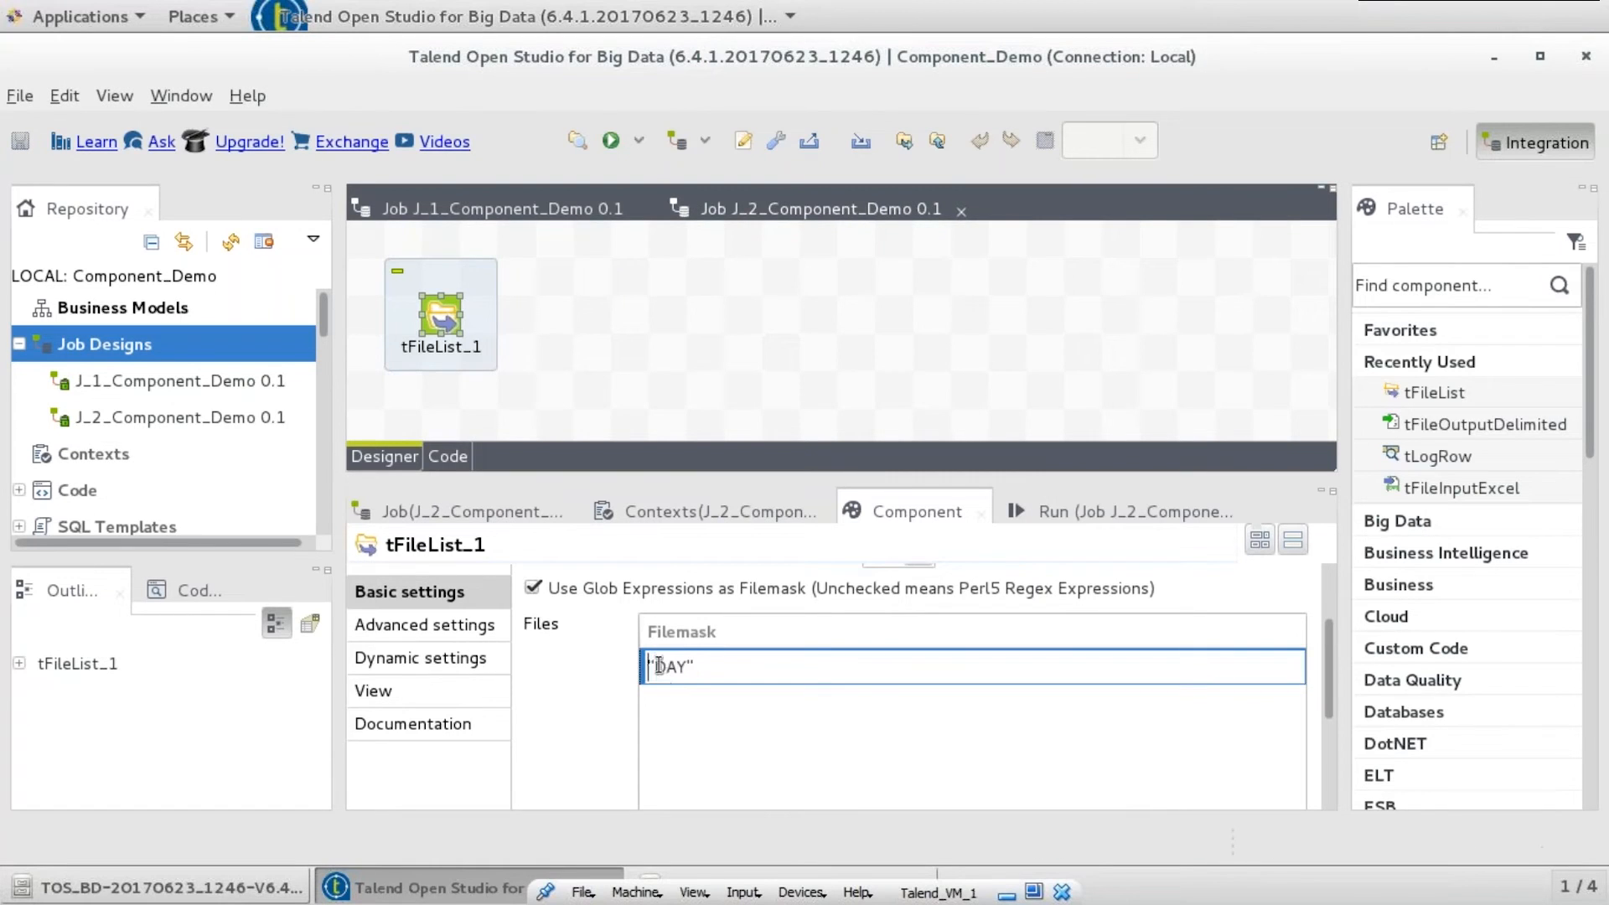
{"action": "type", "text": "*"}
{"action": "key", "text": "Right"}
{"action": "key", "text": "Right"}
{"action": "key", "text": "Right"}
{"action": "type", "text": "*.txt"}
{"action": "left_click", "coordinate": [552, 327]}
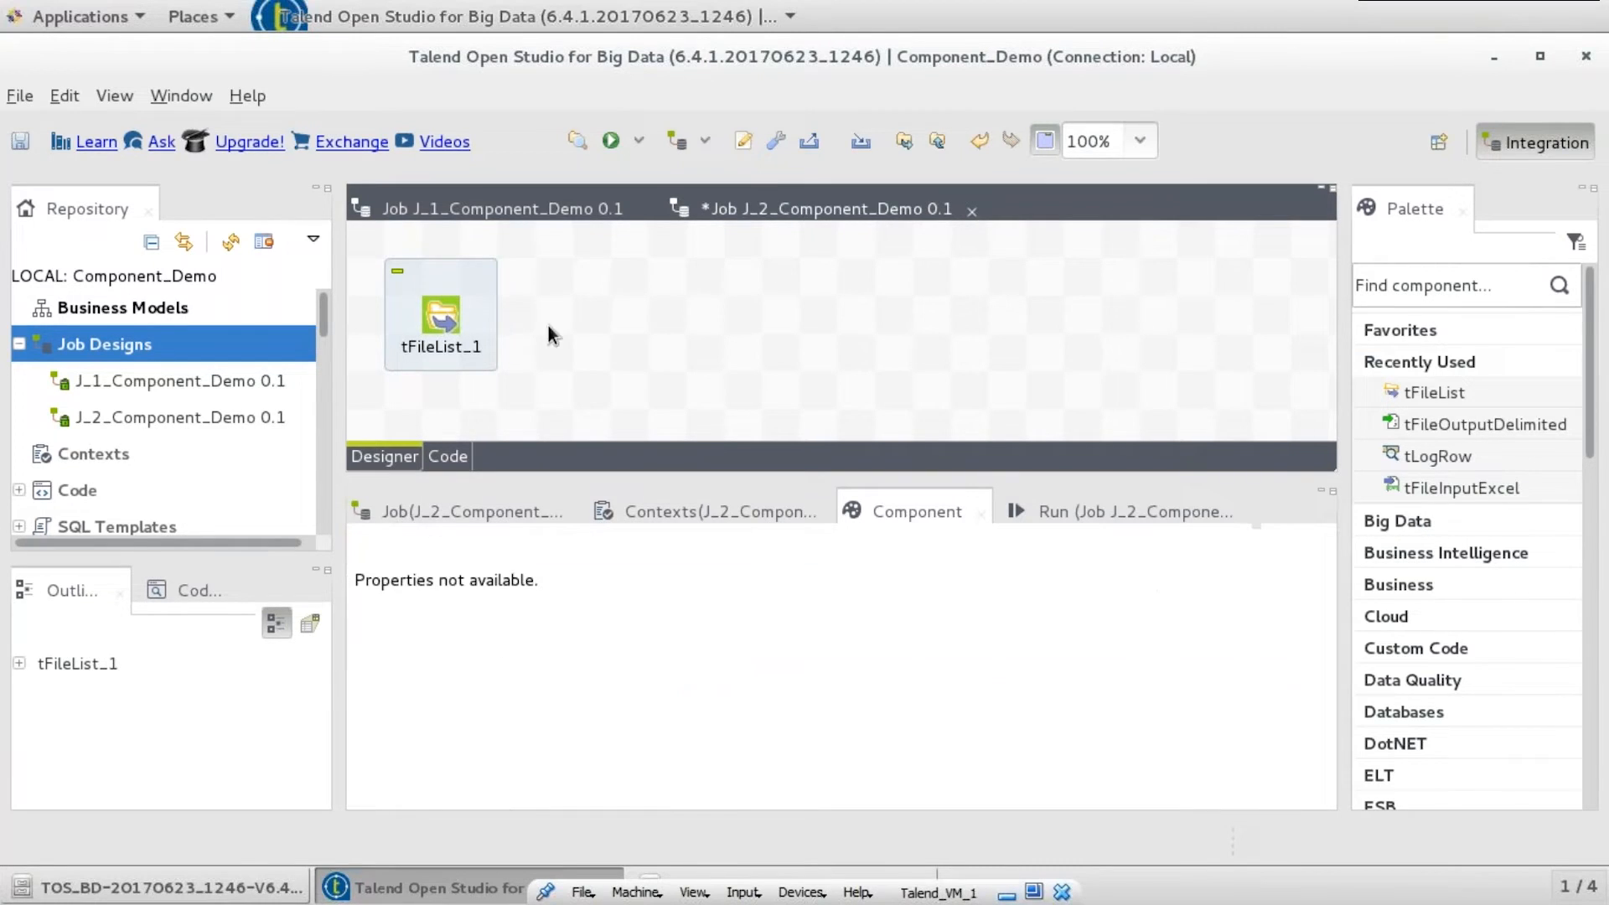
{"action": "type", "text": "tfilein"}
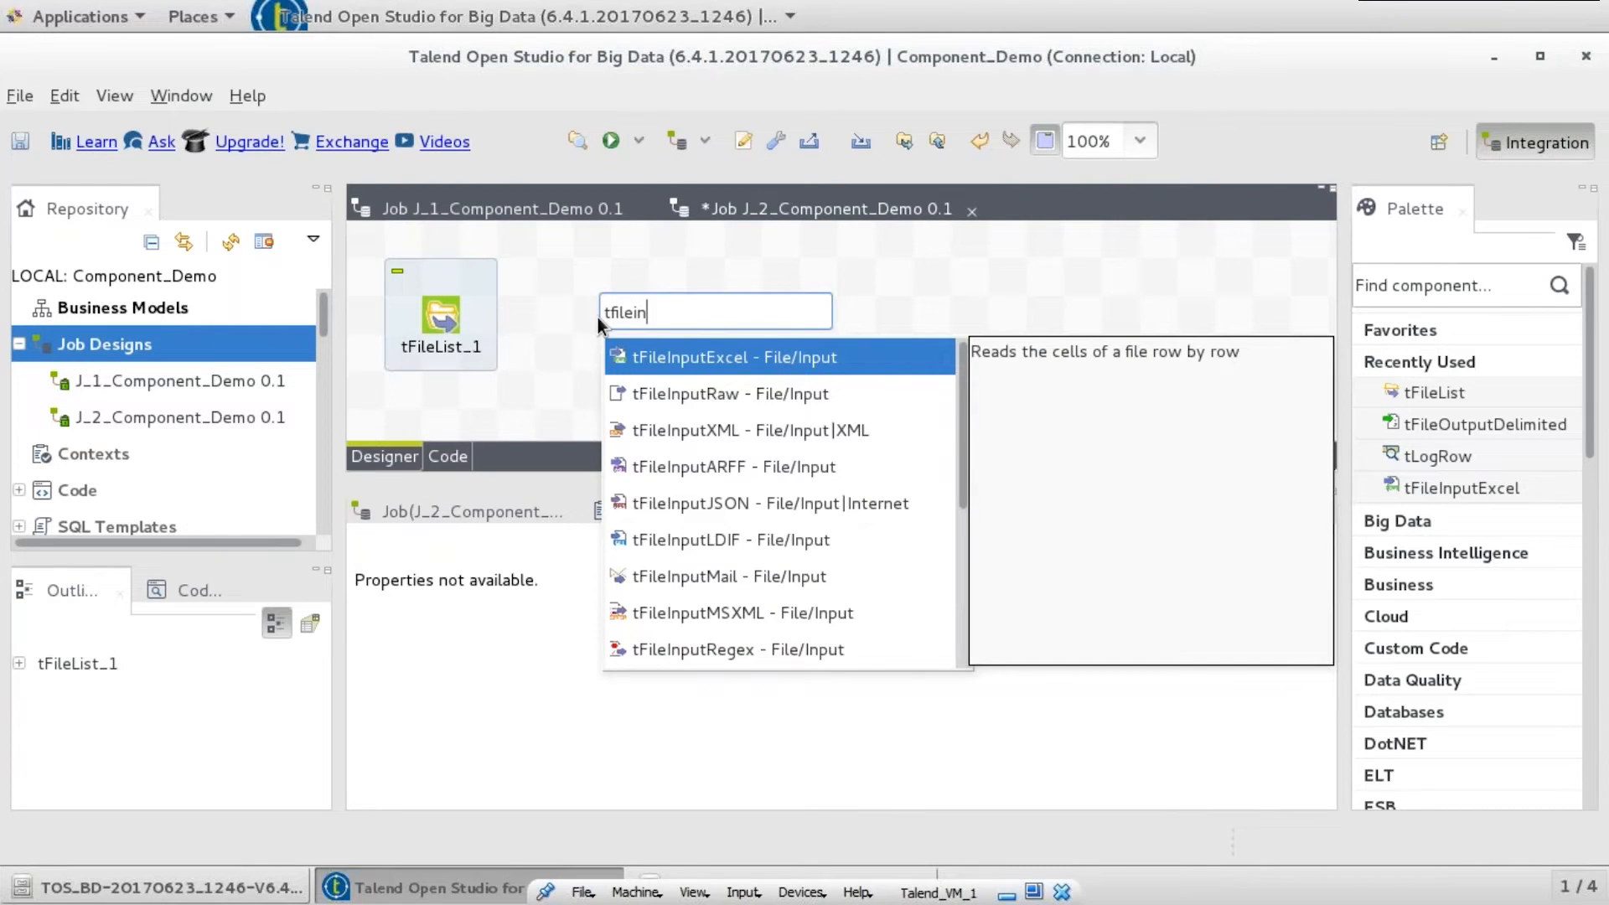
{"action": "type", "text": "putdel"}
- Add tFileInputDelimited_1 and connect tFileList_1 to it with an Iterate link
{"action": "key", "text": "Return"}
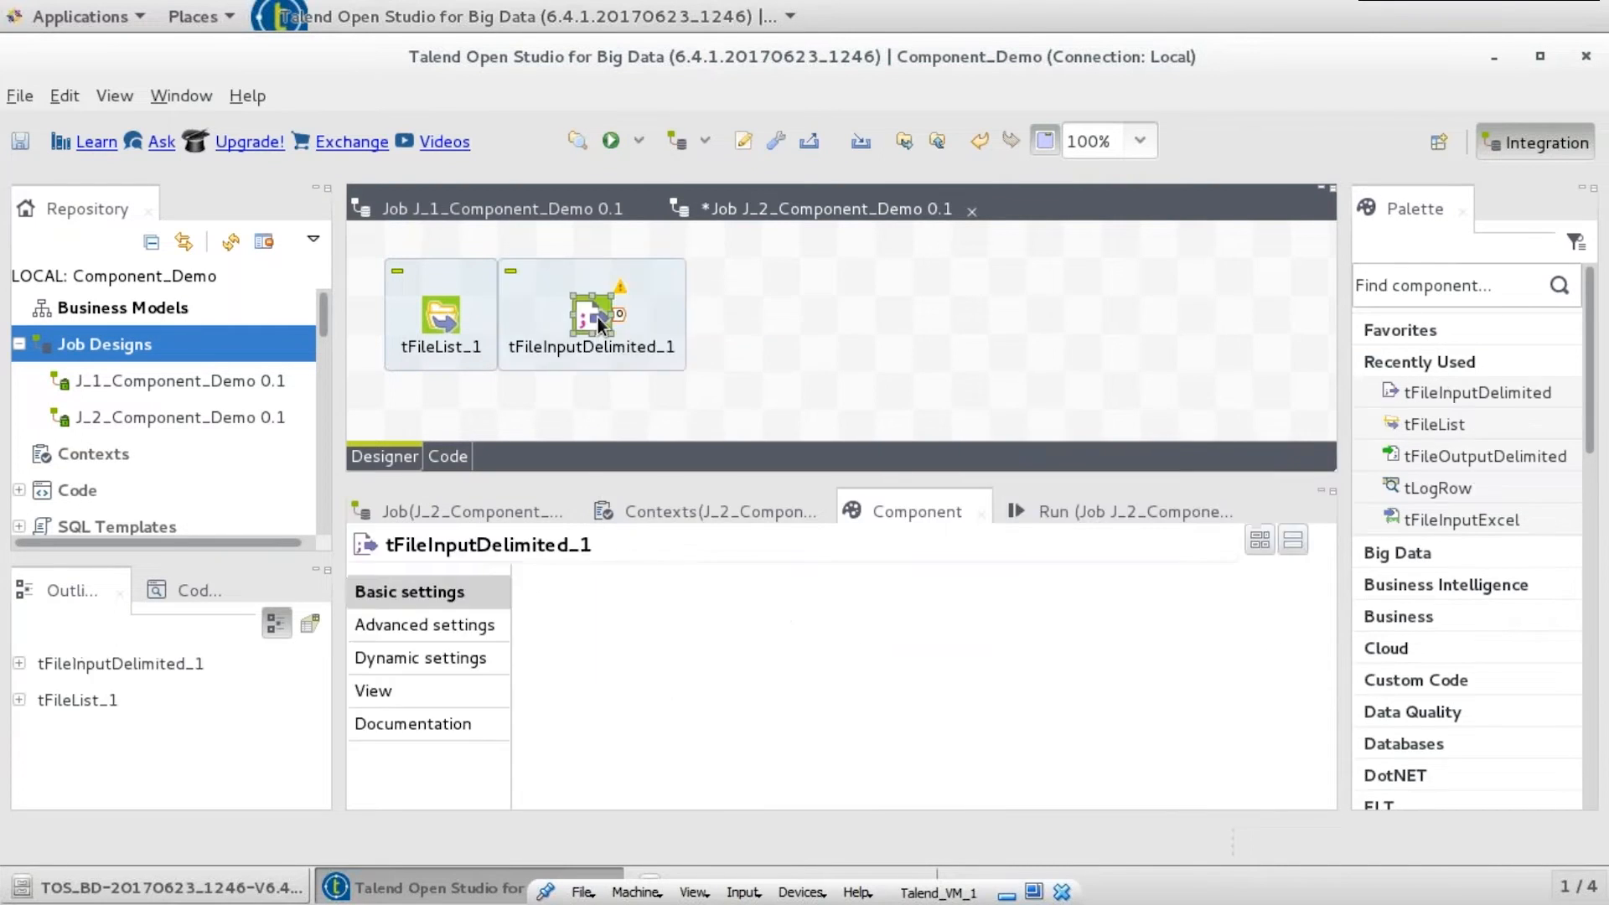
{"action": "left_click_drag", "start_coordinate": [585, 323], "coordinate": [655, 313]}
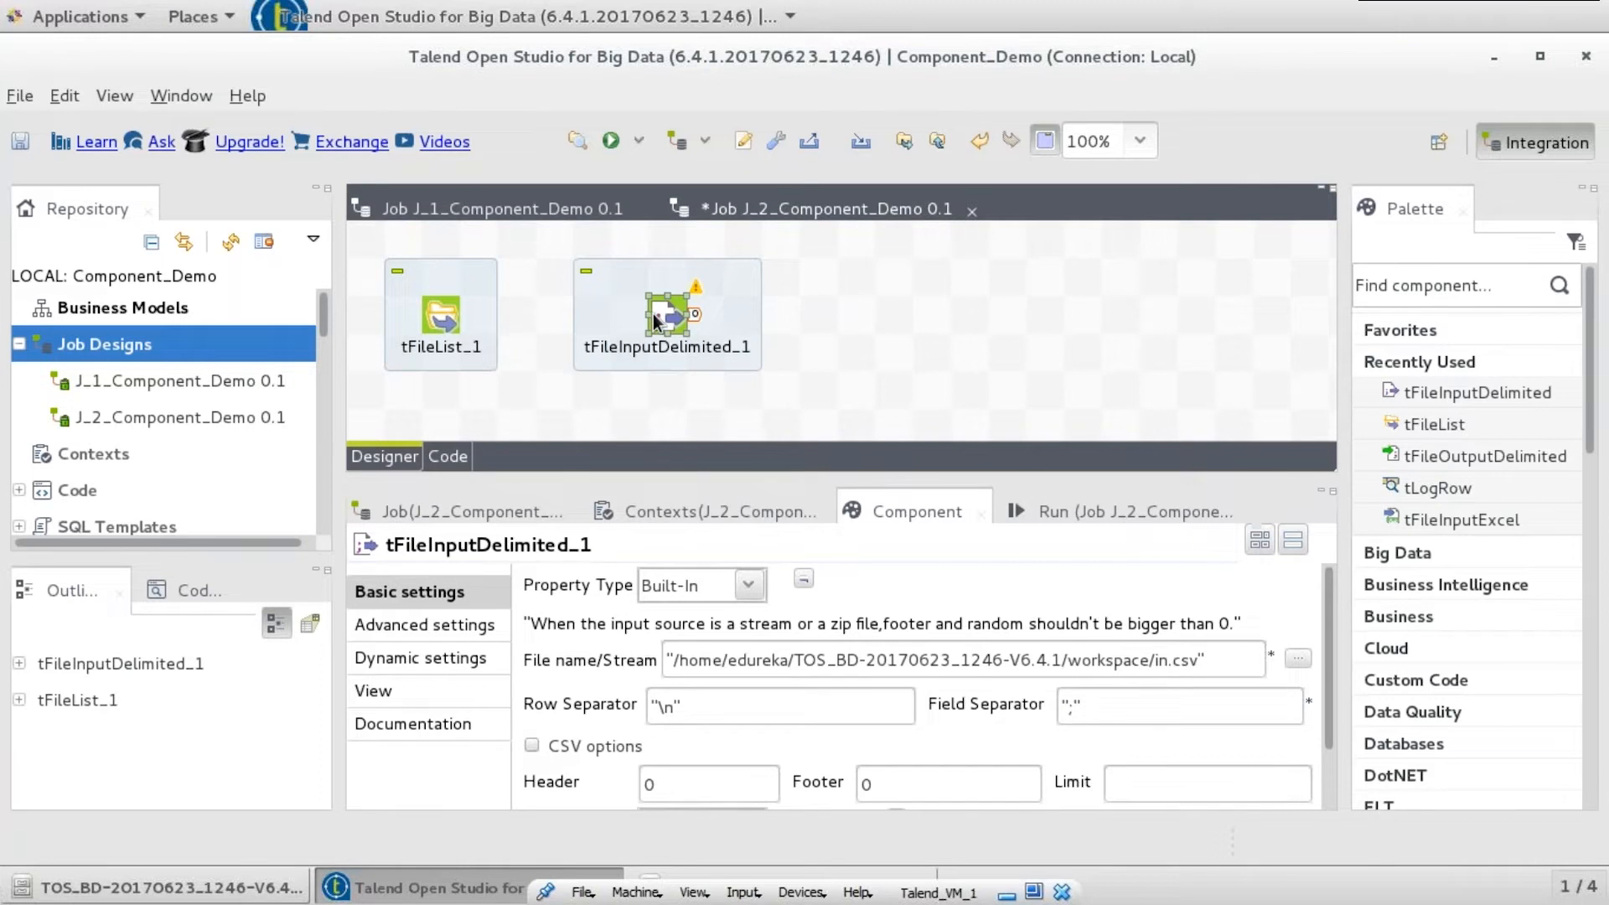
{"action": "left_click", "coordinate": [451, 315]}
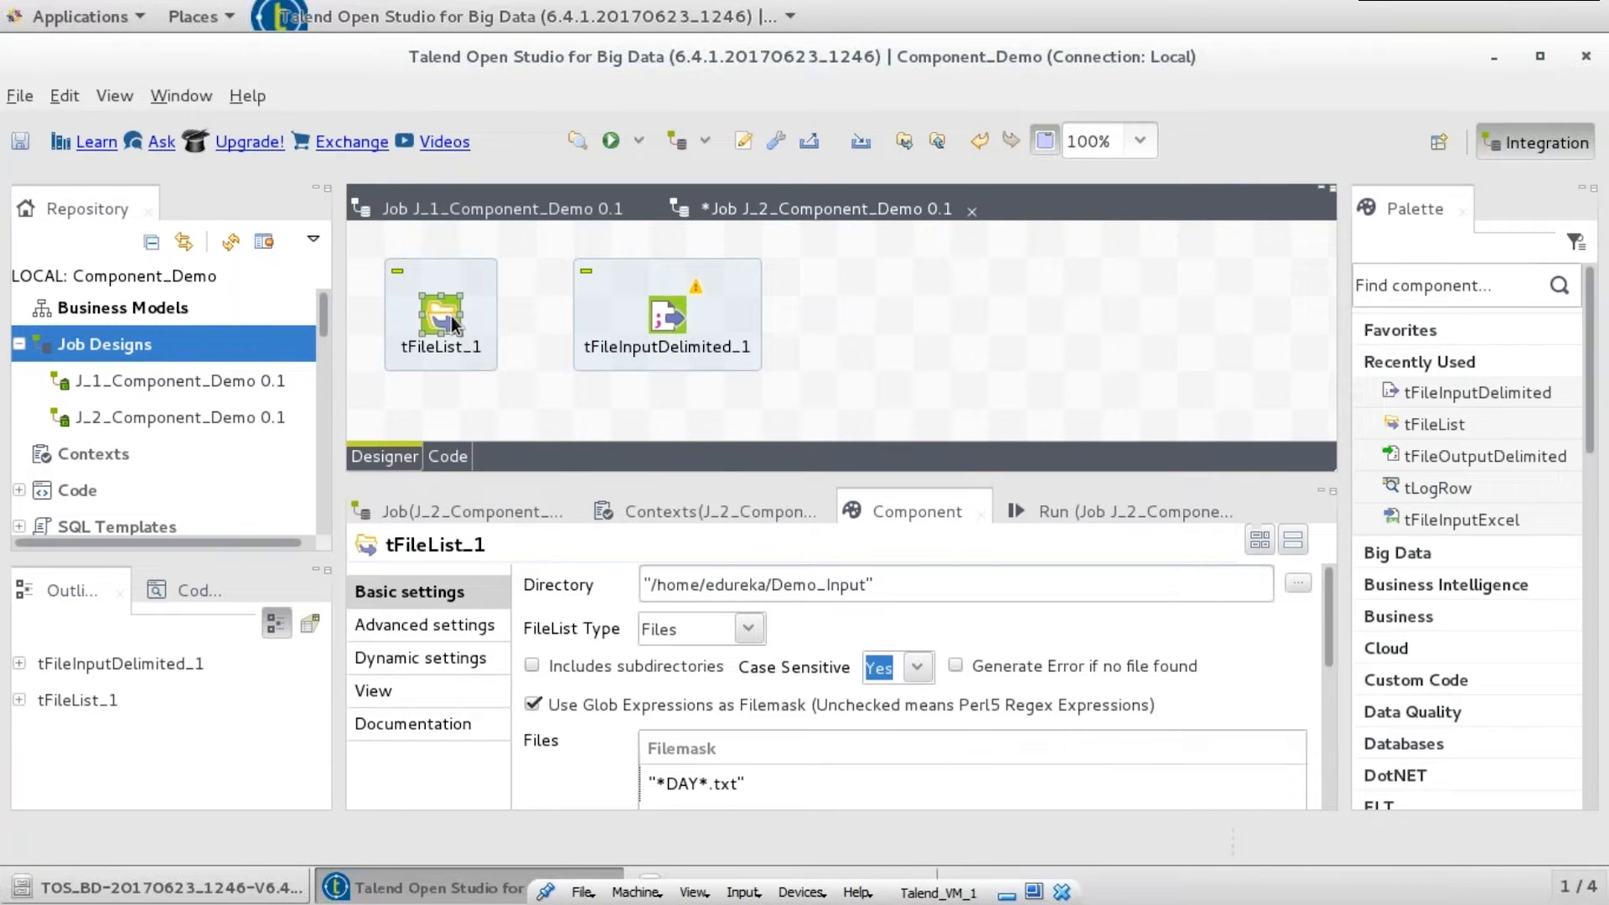
{"action": "right_click", "coordinate": [450, 315]}
{"action": "mouse_move", "coordinate": [520, 332]}
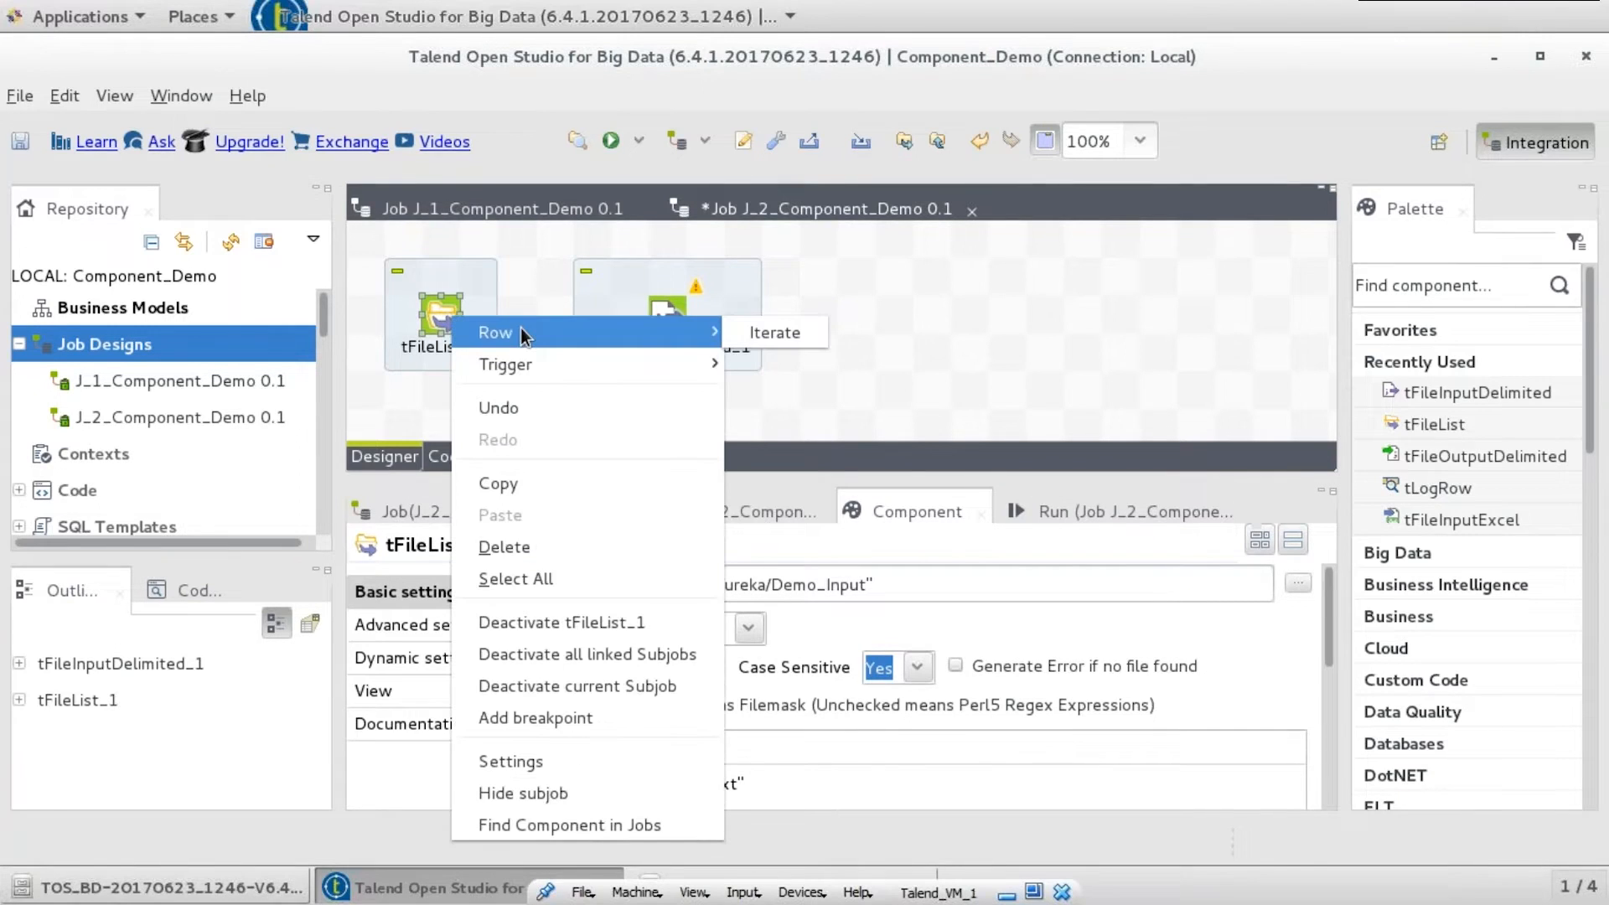
{"action": "left_click", "coordinate": [763, 331]}
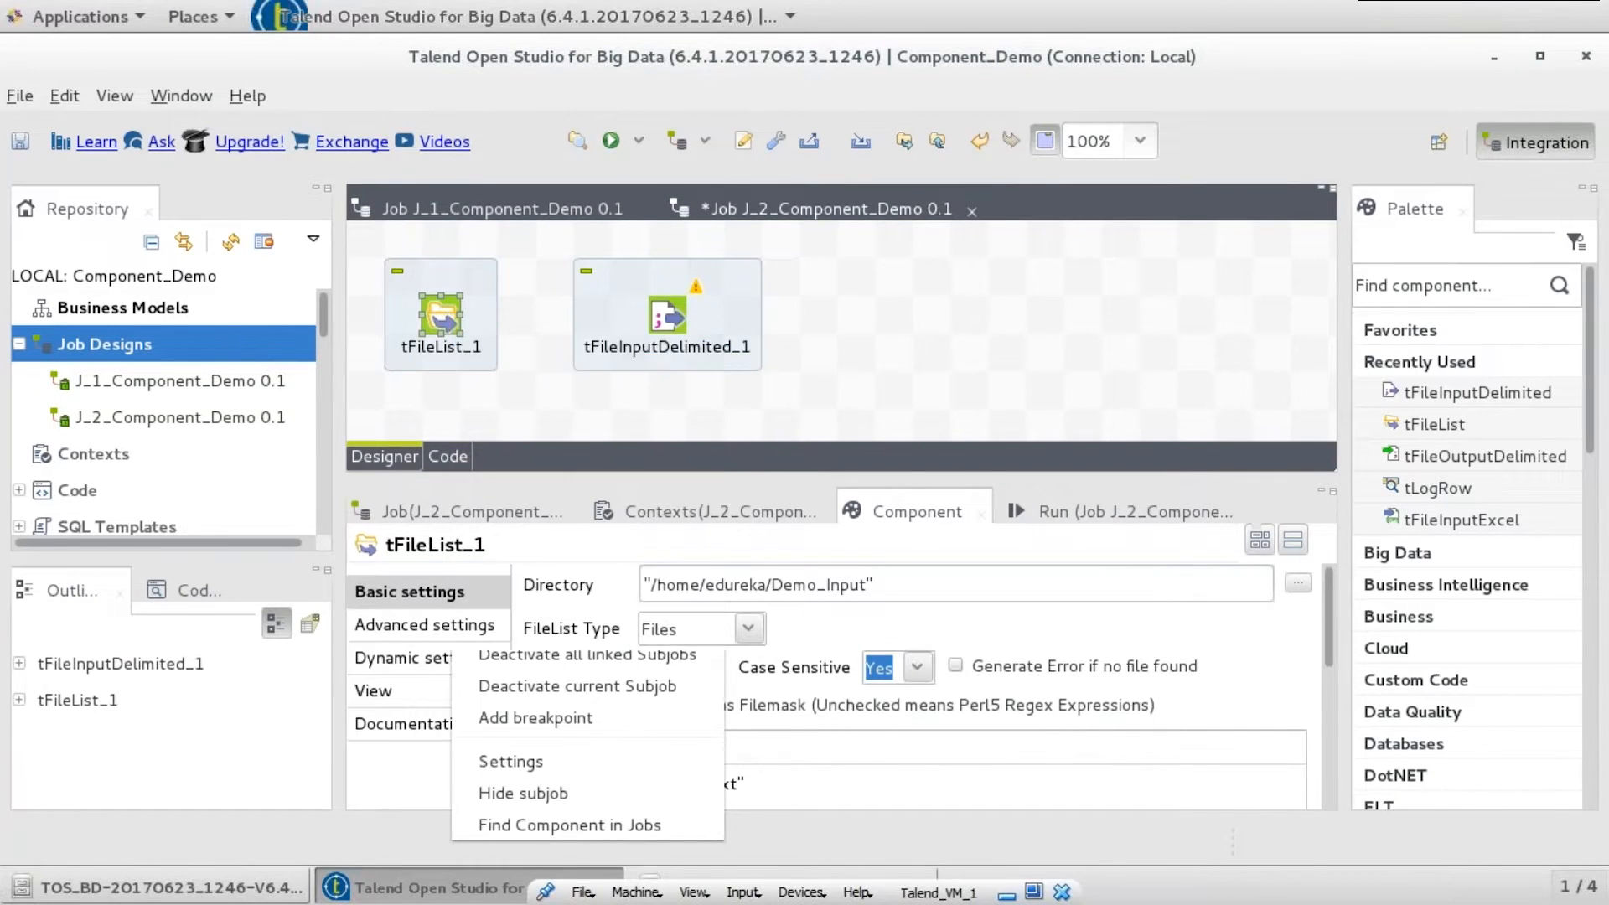
{"action": "left_click", "coordinate": [660, 323]}
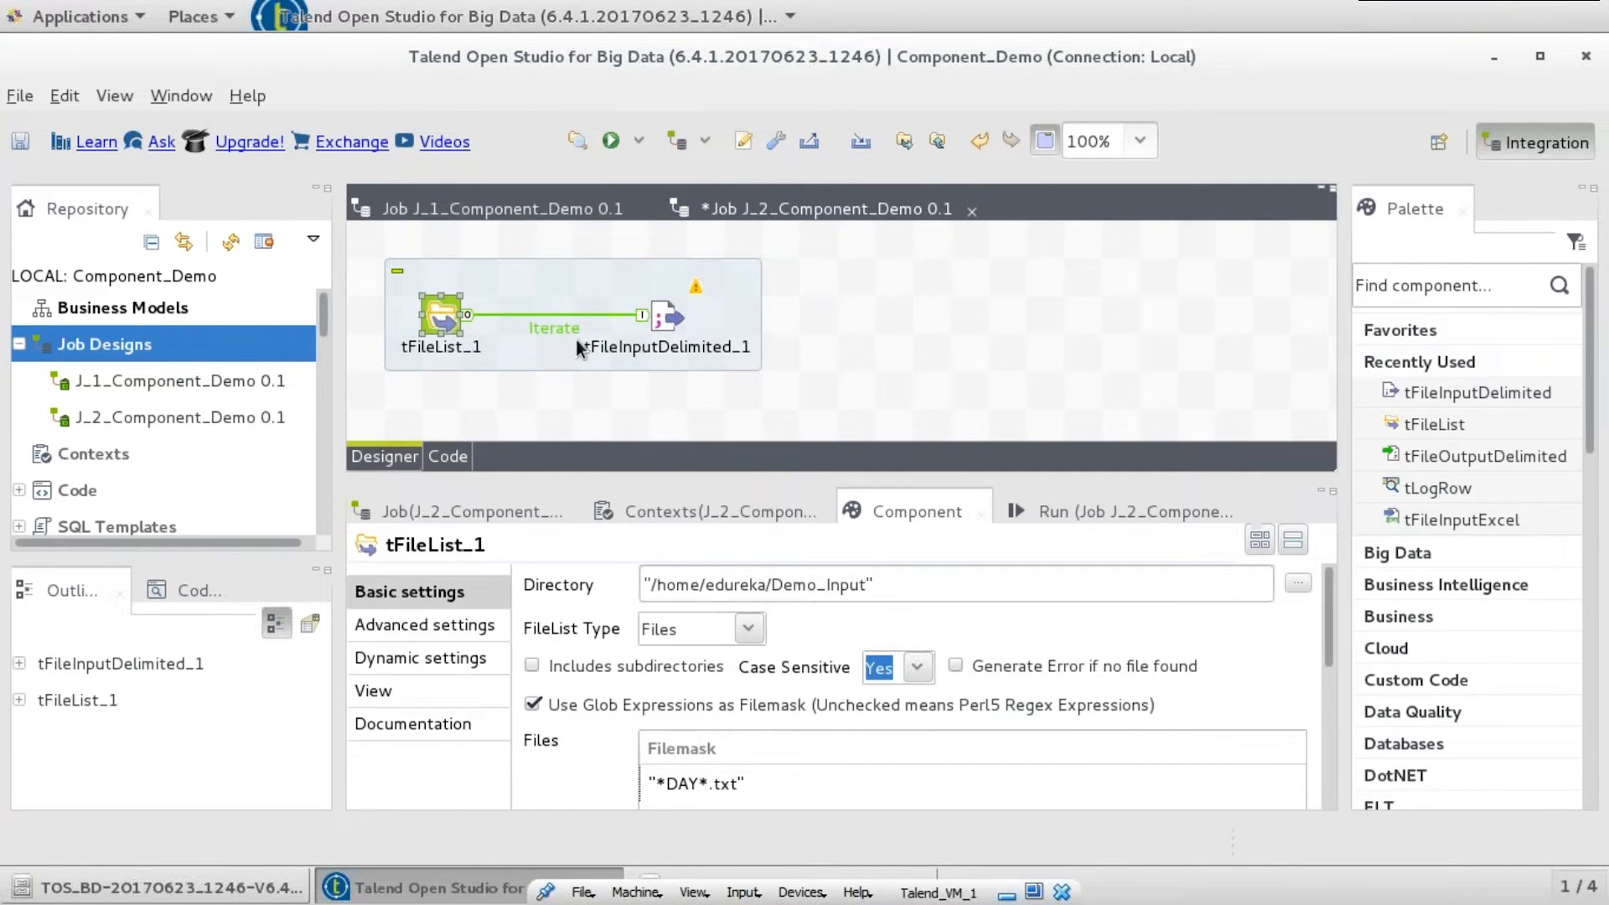
{"action": "left_click", "coordinate": [665, 314]}
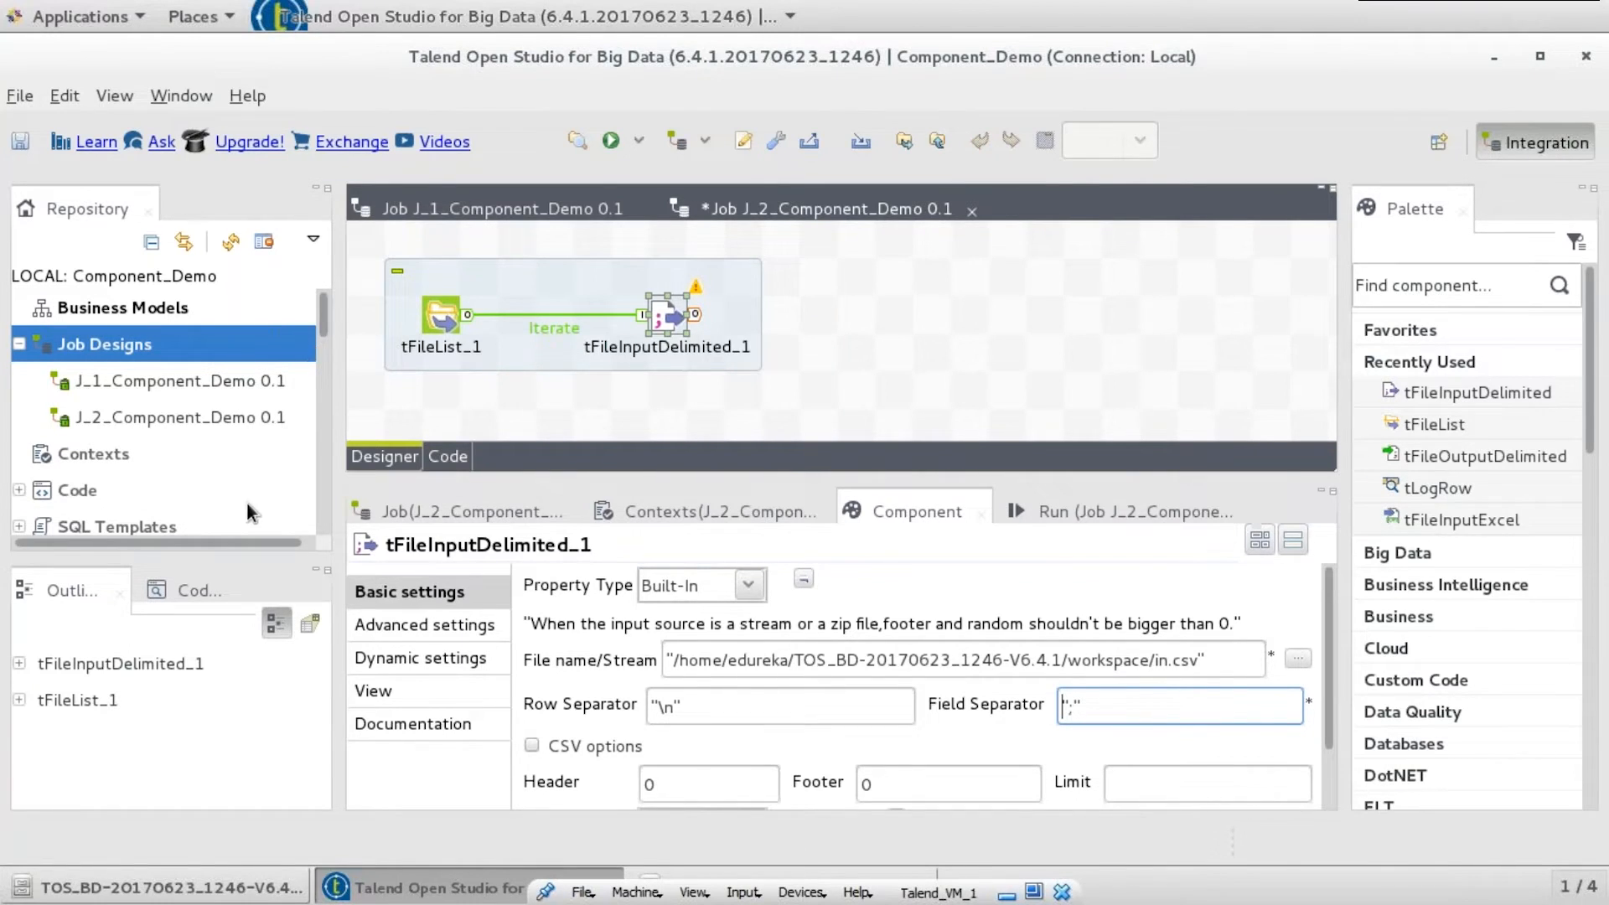
- Set tFileInputDelimited_1's File name to tFileList_1's Current File Name with path variable
{"action": "left_click", "coordinate": [74, 667]}
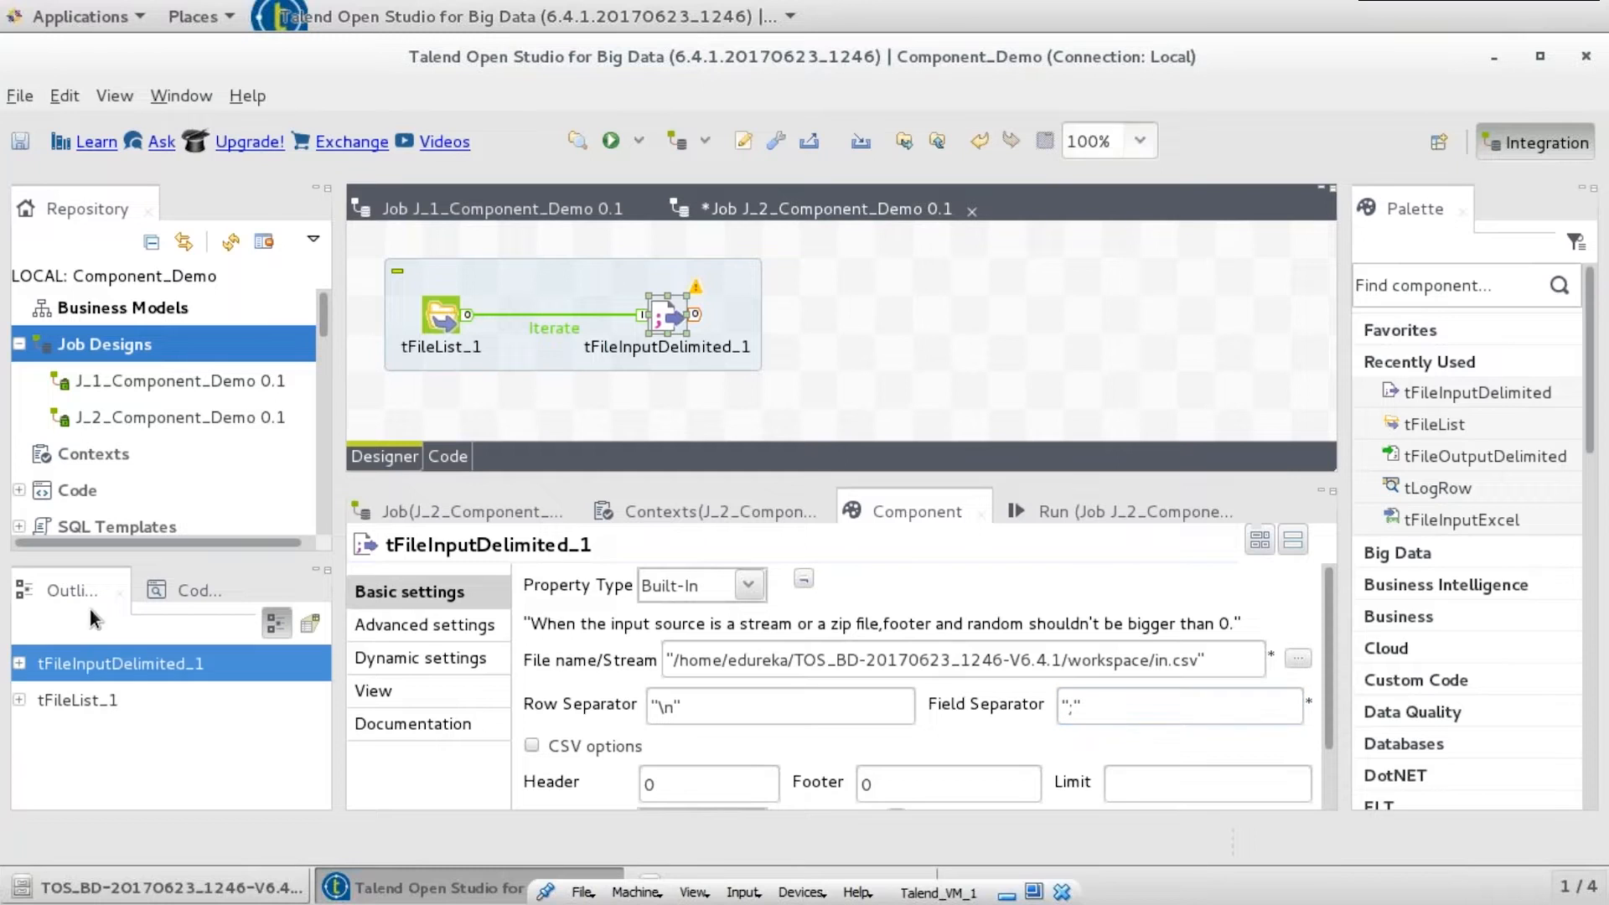
{"action": "left_click", "coordinate": [18, 704]}
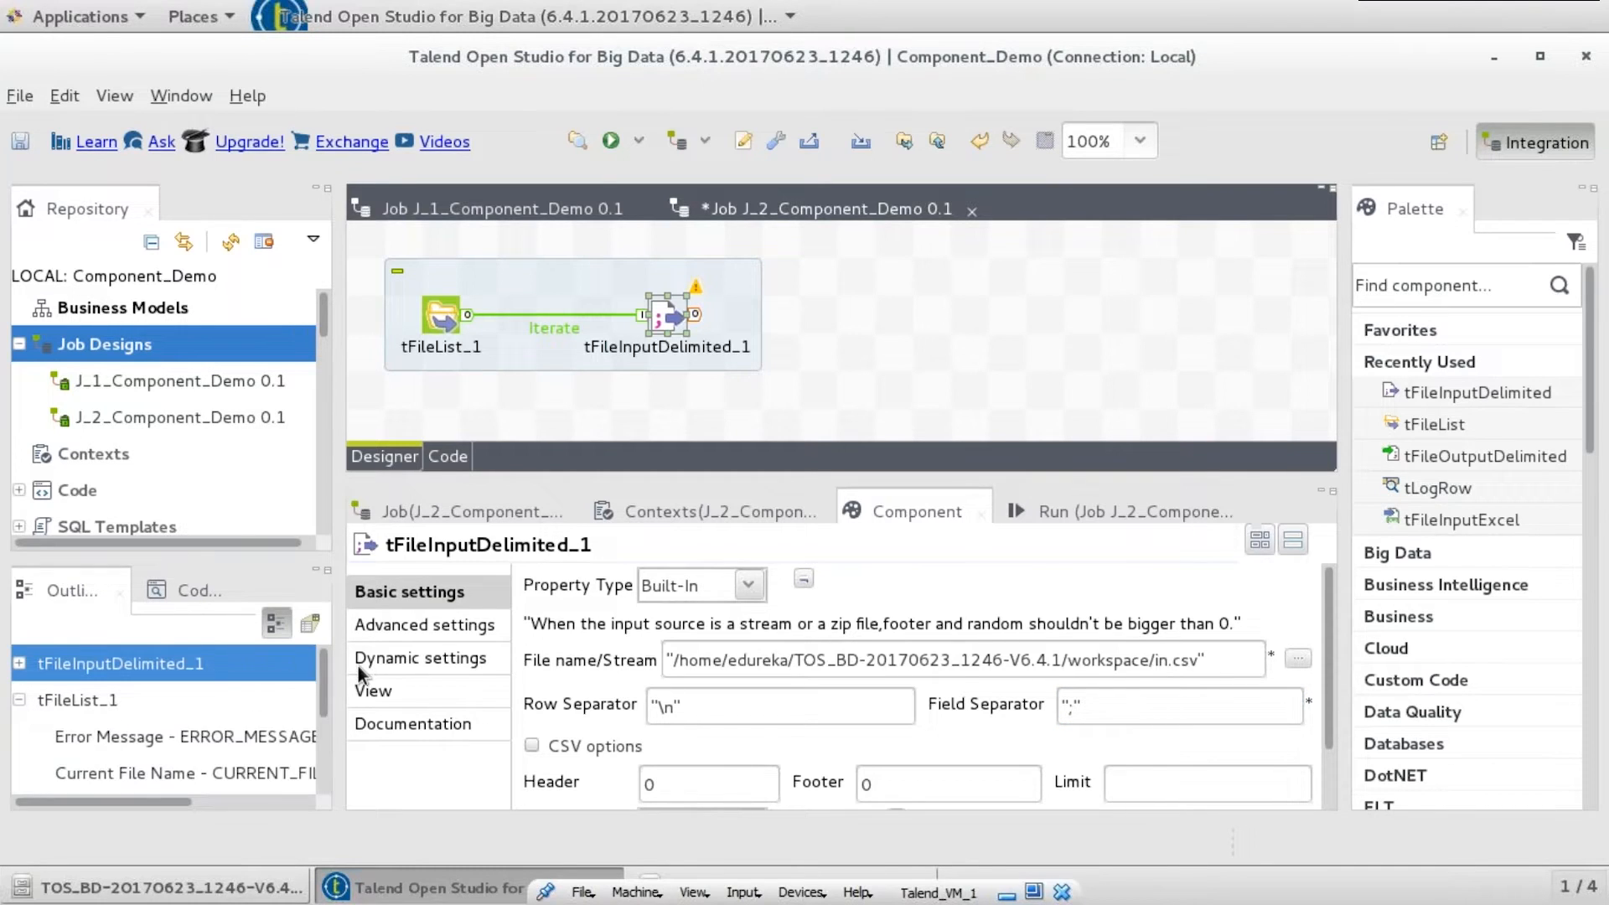
{"action": "scroll", "coordinate": [324, 708], "scroll_direction": "down", "scroll_amount": 1}
{"action": "scroll", "coordinate": [324, 708], "scroll_direction": "down", "scroll_amount": 2}
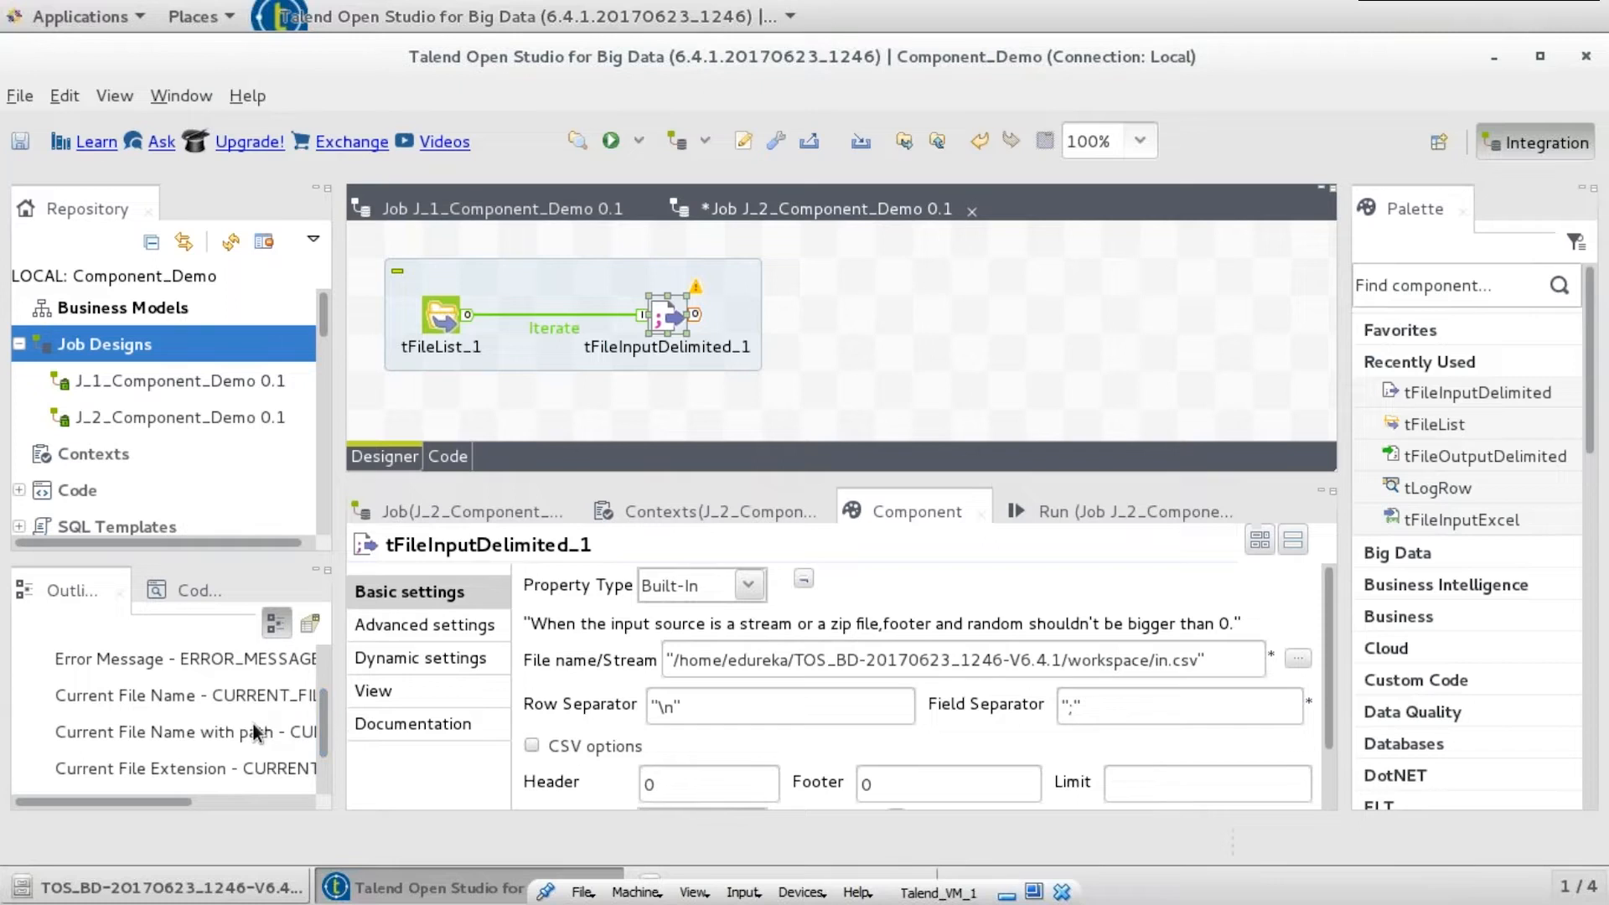
{"action": "left_click", "coordinate": [253, 733]}
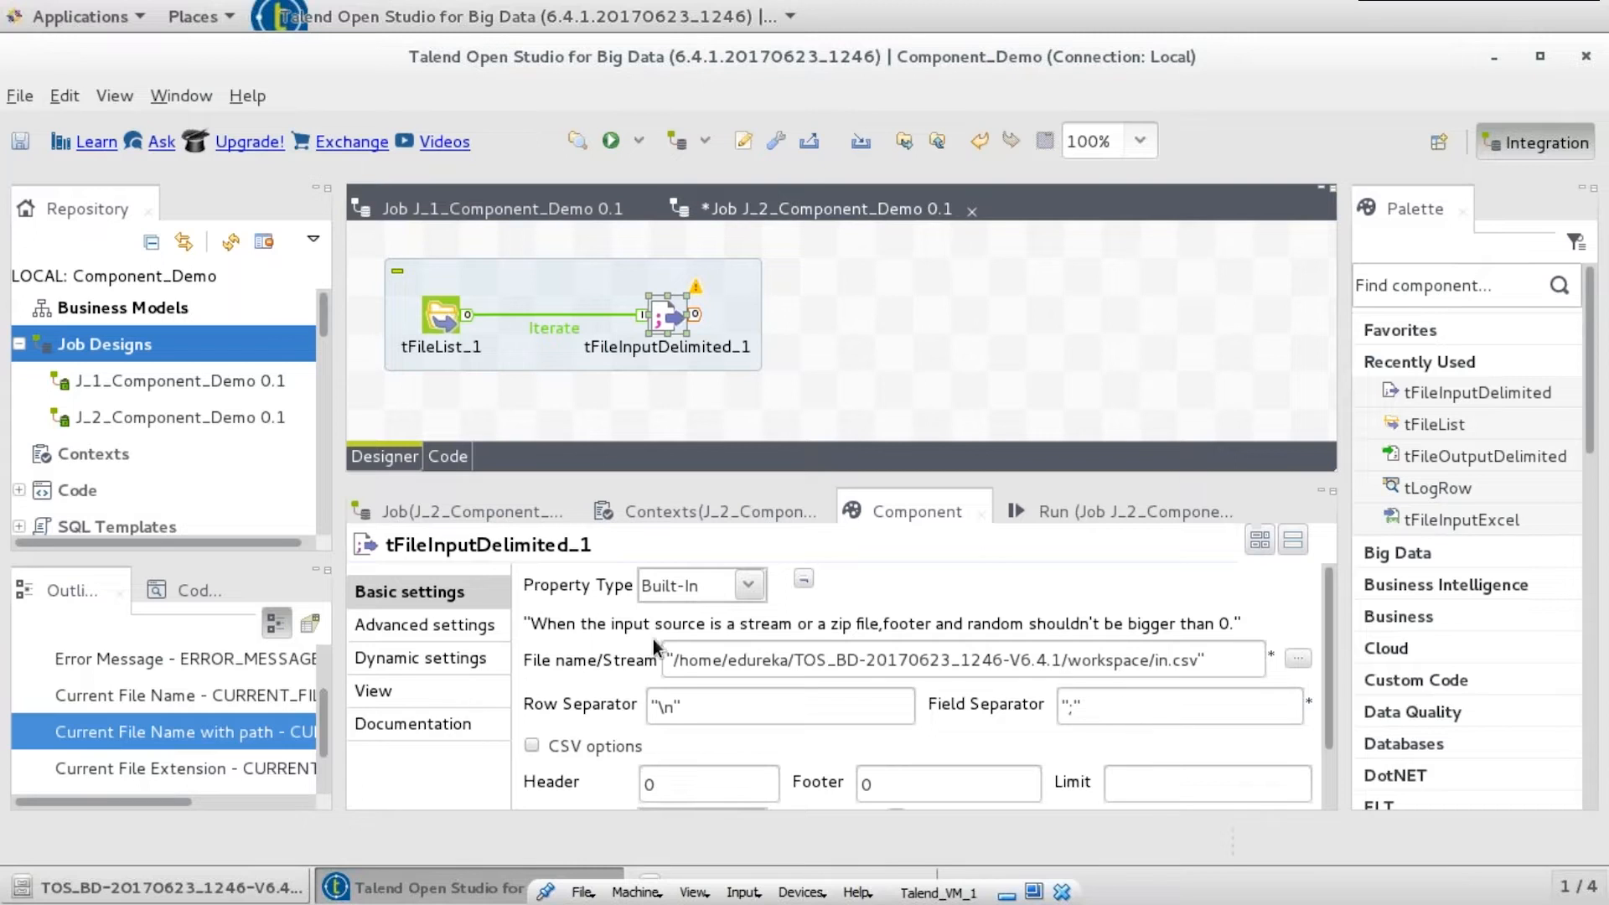
{"action": "left_click_drag", "start_coordinate": [1249, 659], "coordinate": [650, 634]}
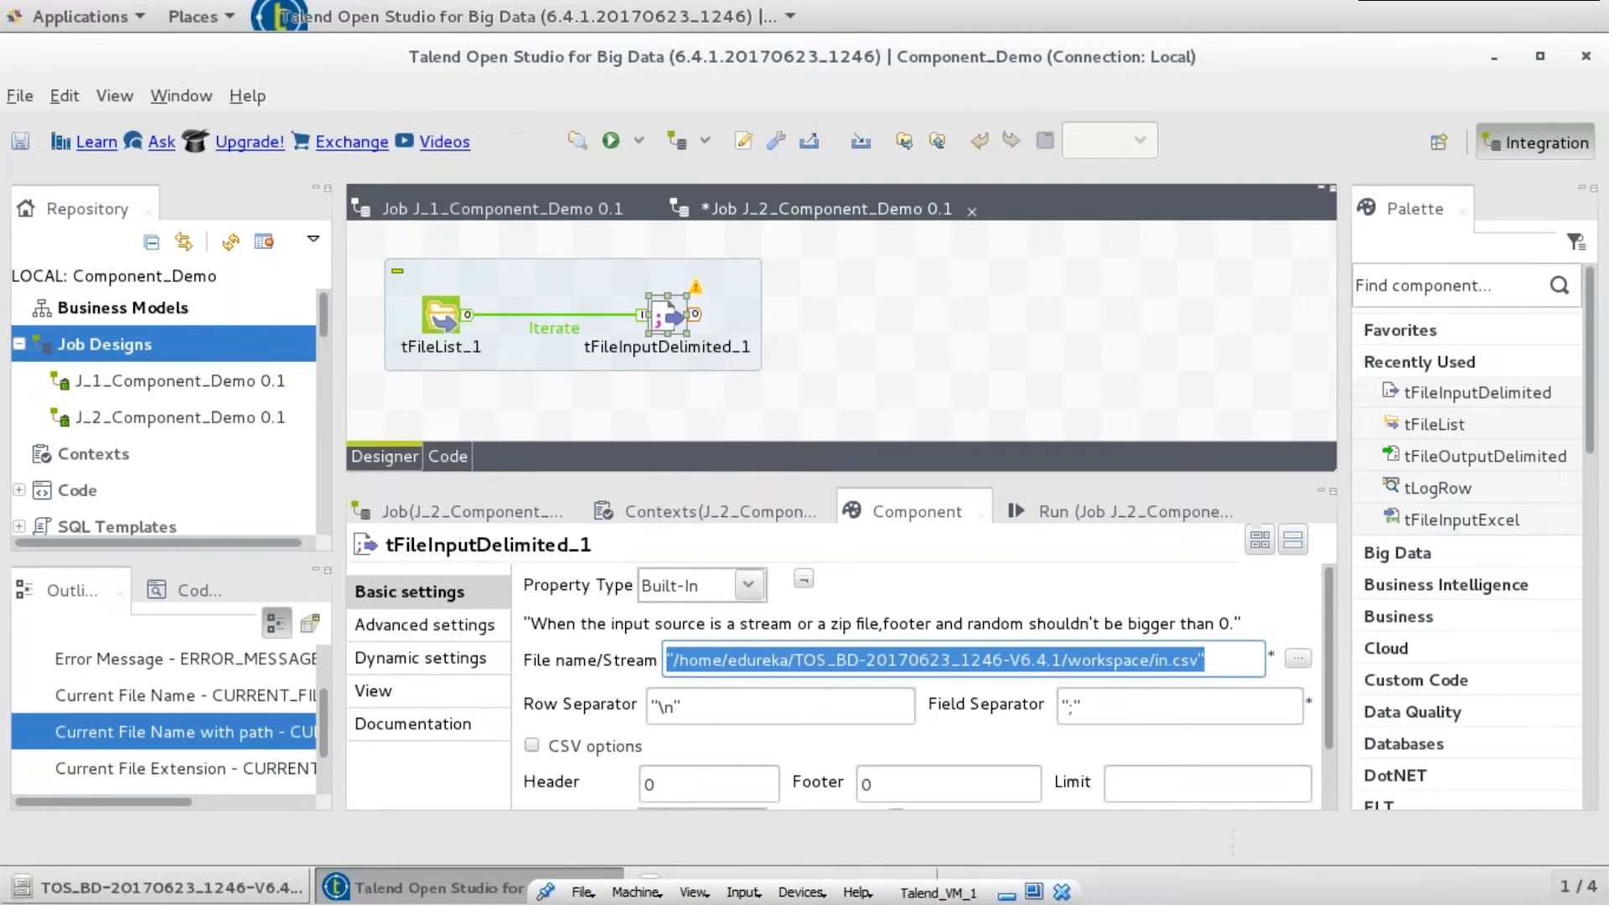
{"action": "key", "text": "BackSpace"}
{"action": "left_click_drag", "start_coordinate": [218, 741], "coordinate": [729, 663]}
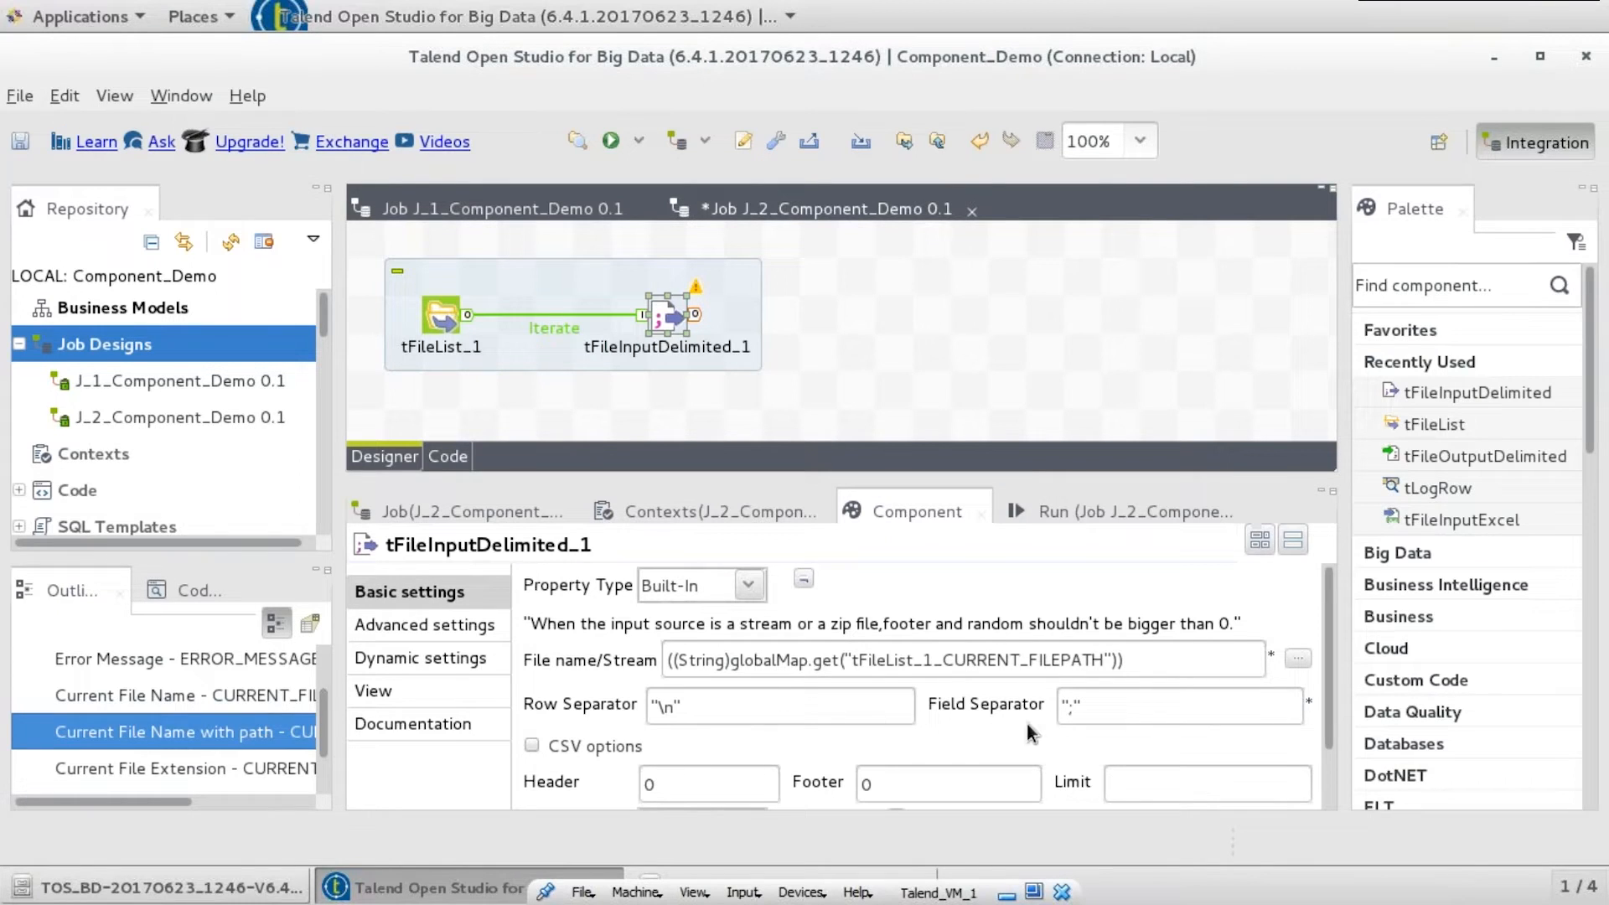
- Change the input field separator to "|" and review the schema without changes
{"action": "left_click", "coordinate": [1083, 706]}
{"action": "key", "text": "Left"}
{"action": "key", "text": "BackSpace"}
{"action": "type", "text": "|"}
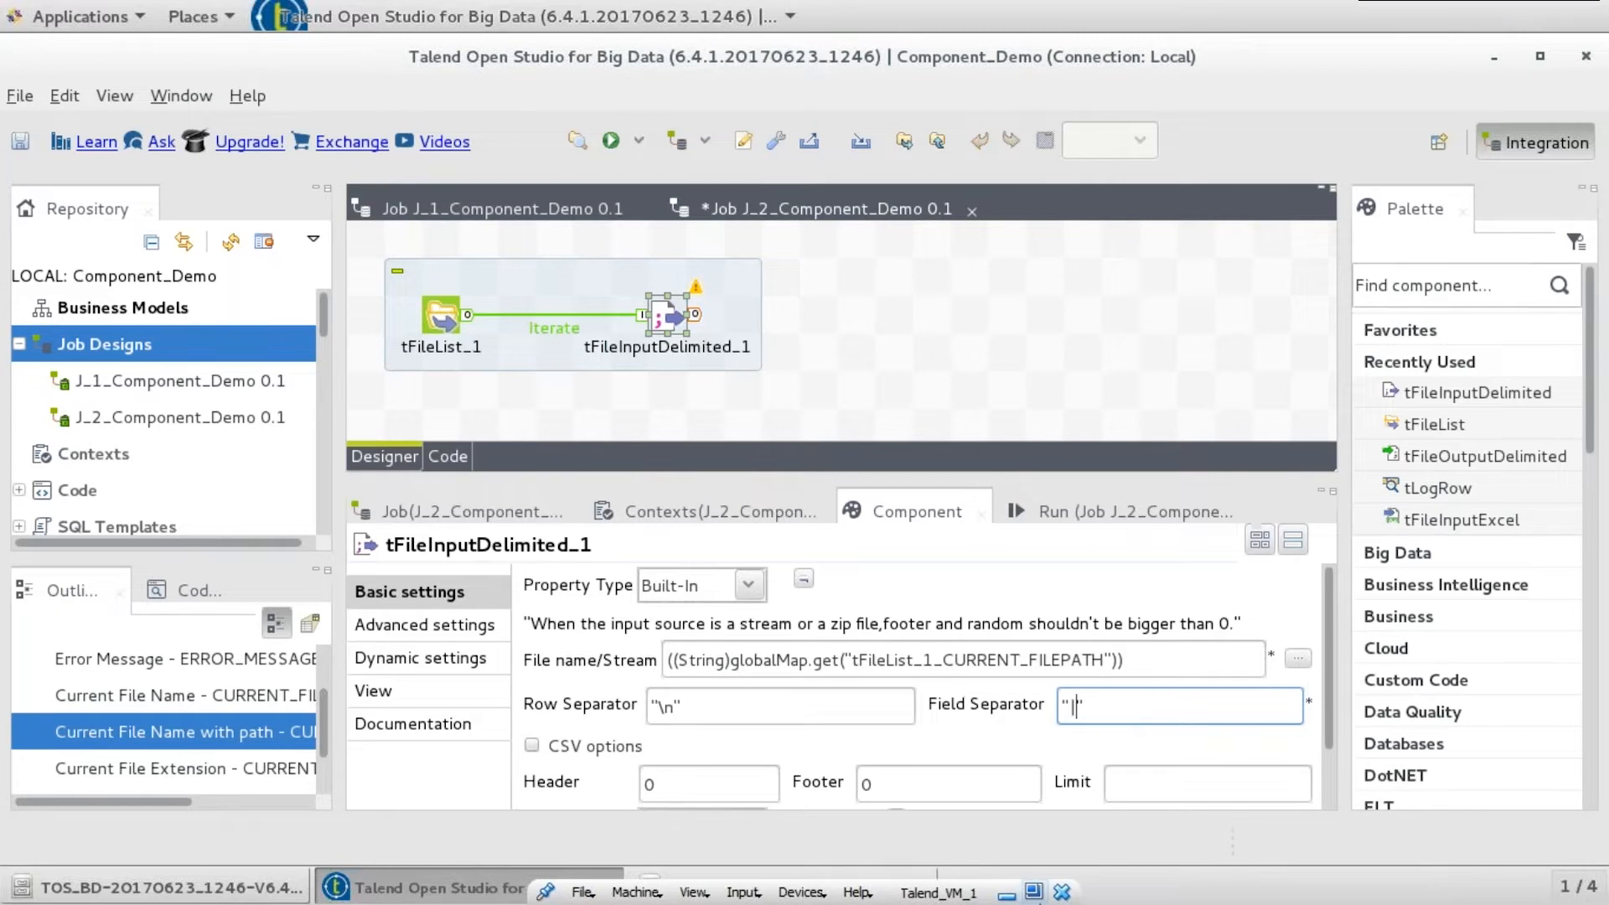
{"action": "left_click_drag", "start_coordinate": [1328, 599], "coordinate": [1326, 692]}
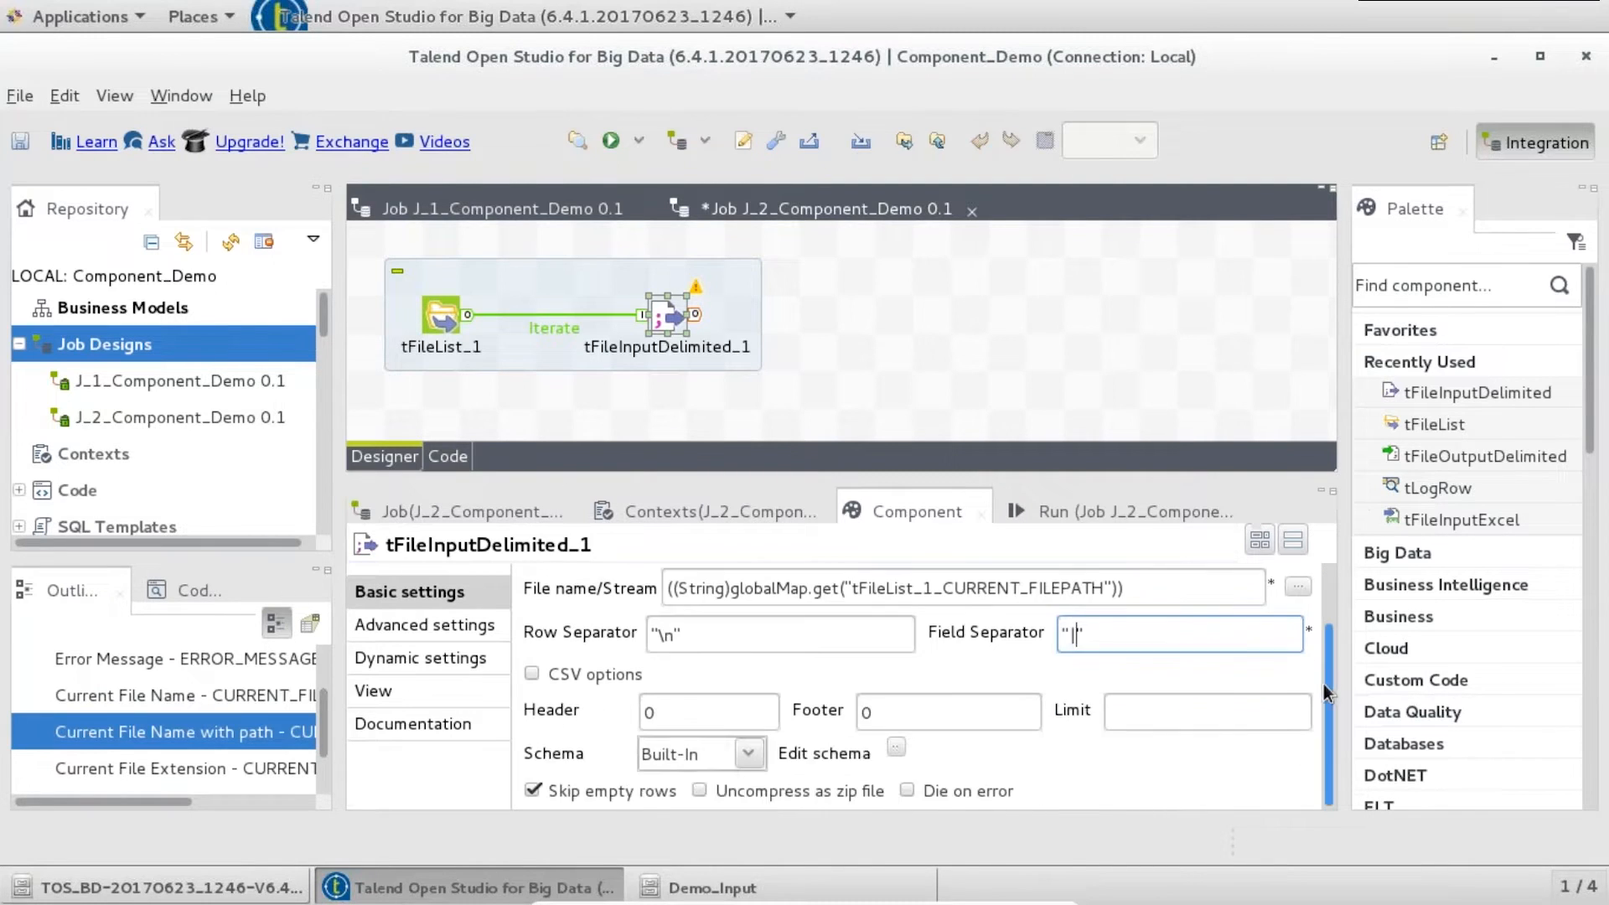
{"action": "left_click", "coordinate": [897, 747]}
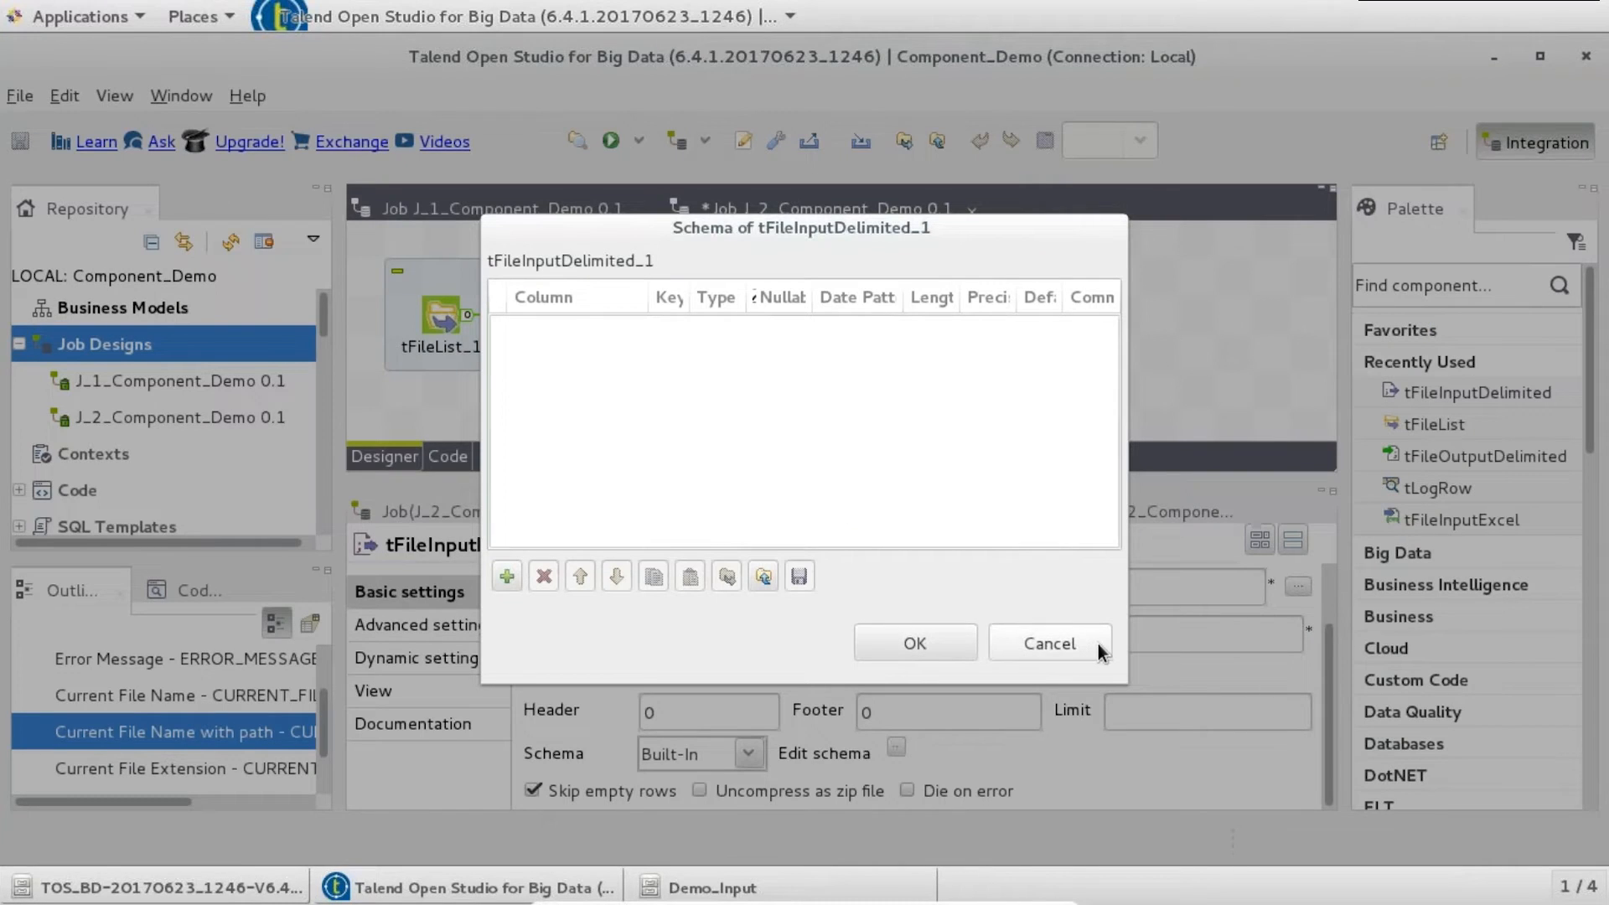
{"action": "left_click", "coordinate": [1094, 644]}
- Set tFileInputDelimited_1's schema to Repository, using File Excel M_EMP_1 0.1 metadata
{"action": "left_click", "coordinate": [747, 751]}
{"action": "left_click", "coordinate": [710, 832]}
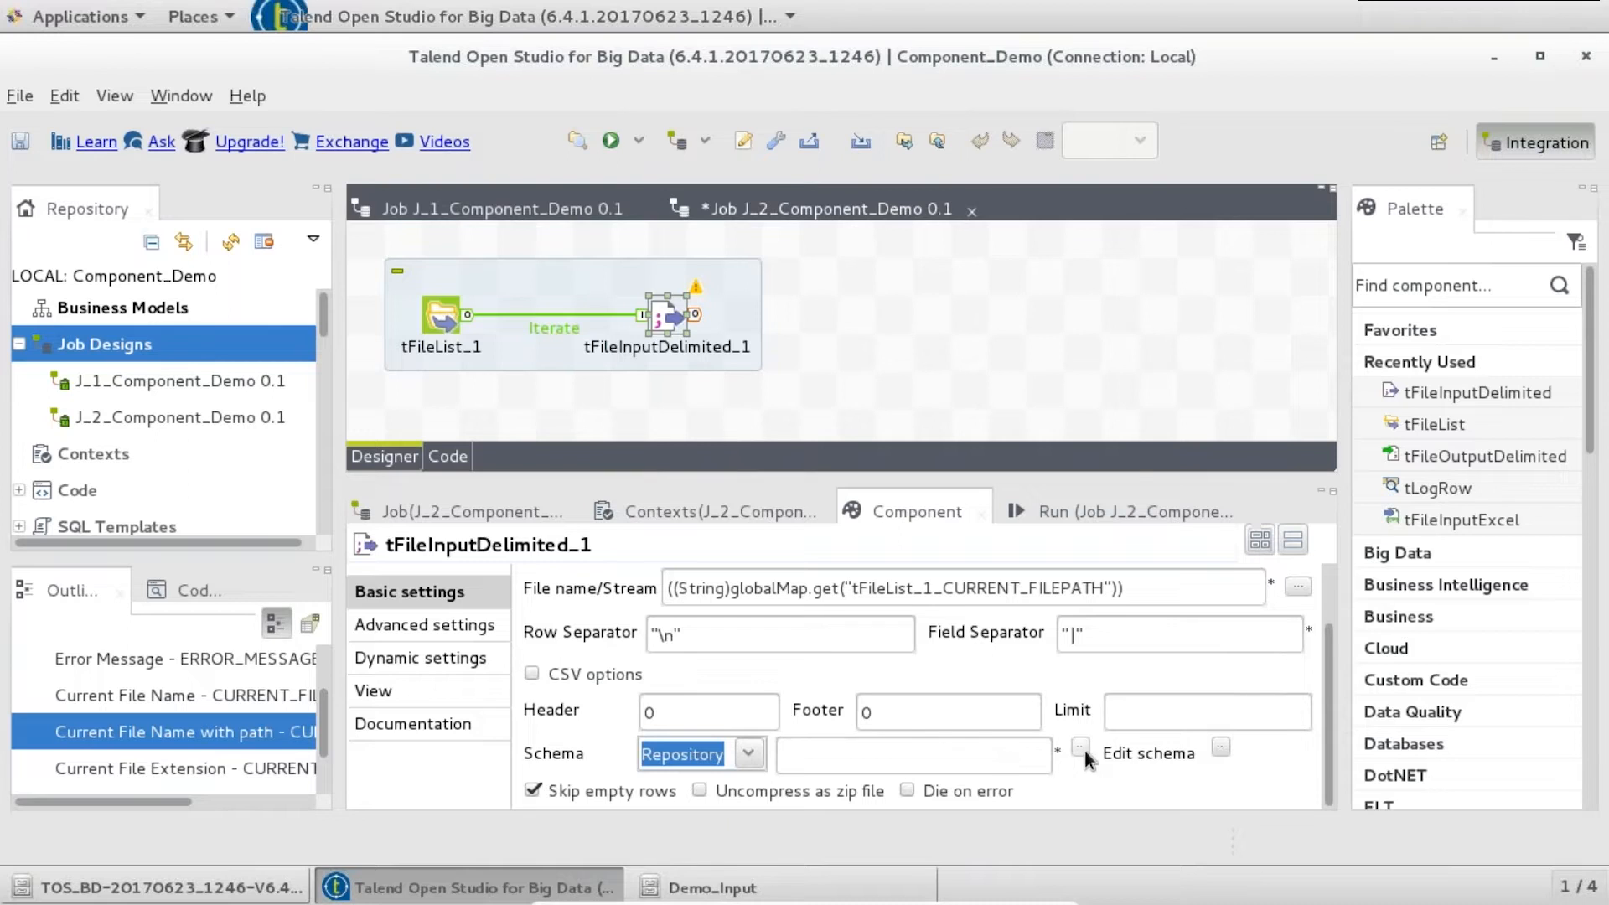
{"action": "left_click", "coordinate": [1081, 748]}
{"action": "left_click", "coordinate": [554, 452]}
{"action": "left_click", "coordinate": [574, 488]}
{"action": "left_click", "coordinate": [636, 526]}
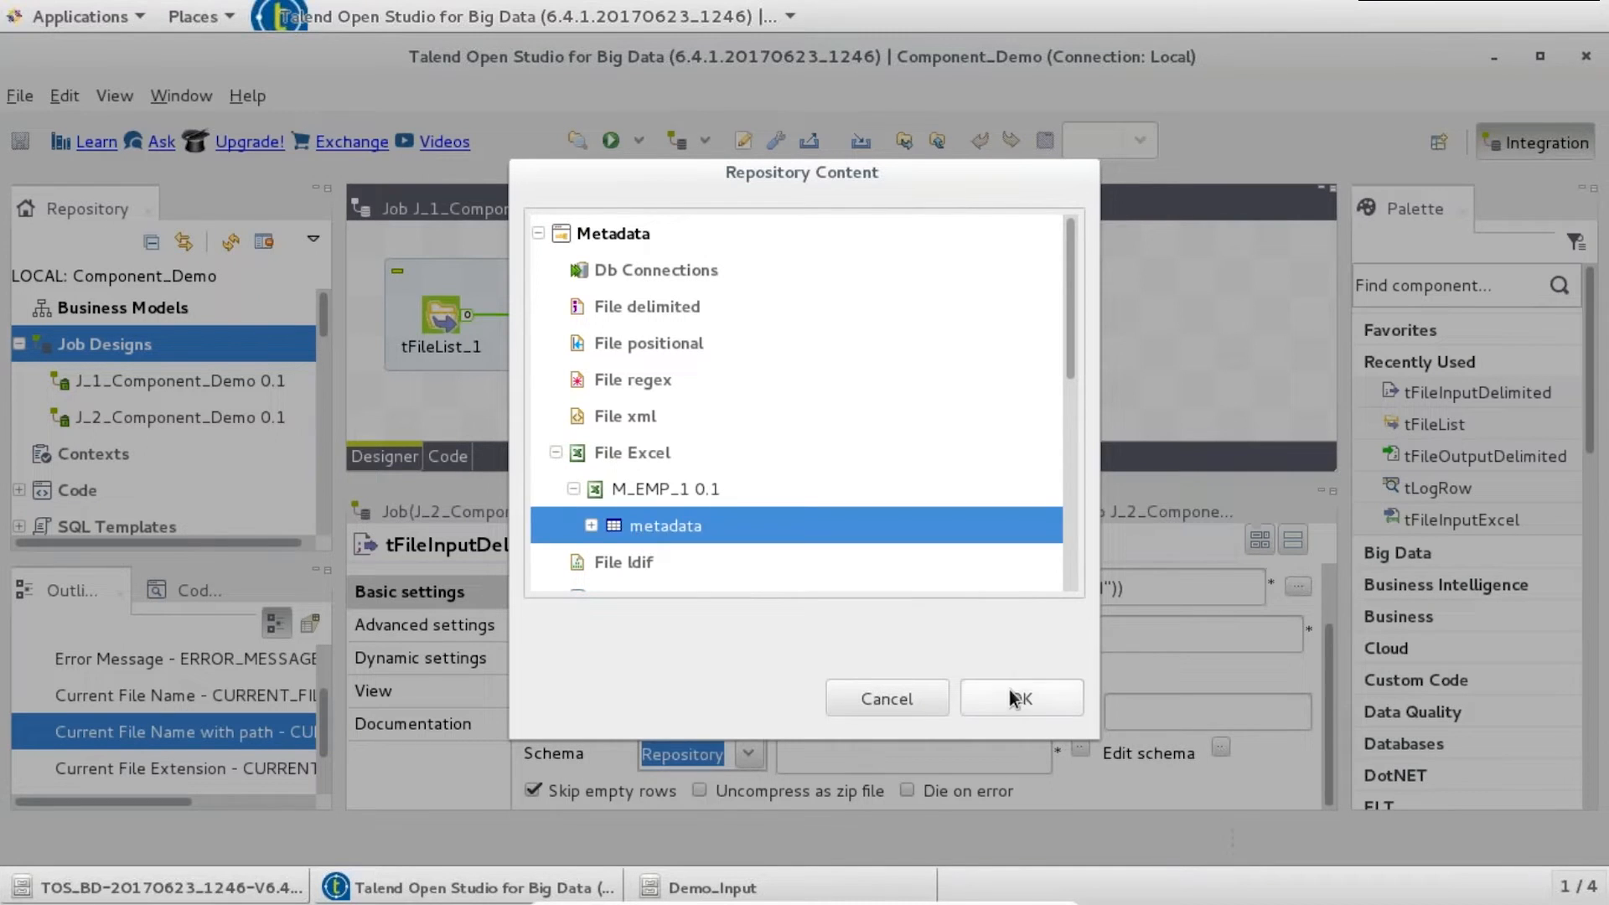
{"action": "left_click", "coordinate": [1018, 696]}
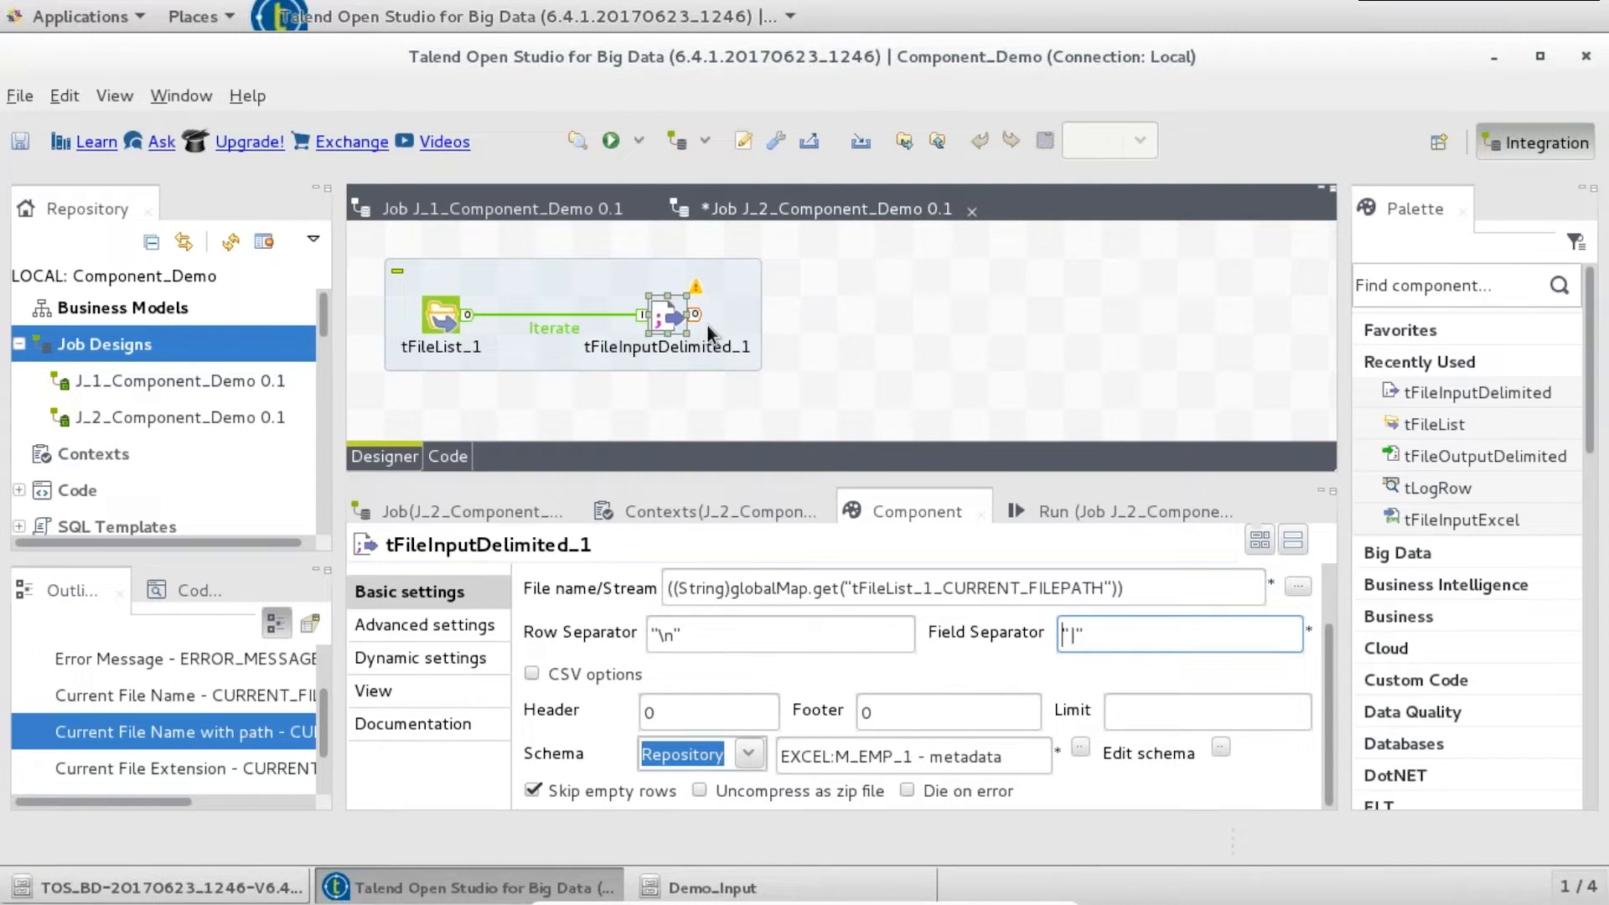
{"action": "left_click", "coordinate": [816, 320]}
- Add tFileOutputDelimited_1 via "tfileout" and feed it from tFileInputDelimited_1 over a Main row
{"action": "type", "text": "tfileout"}
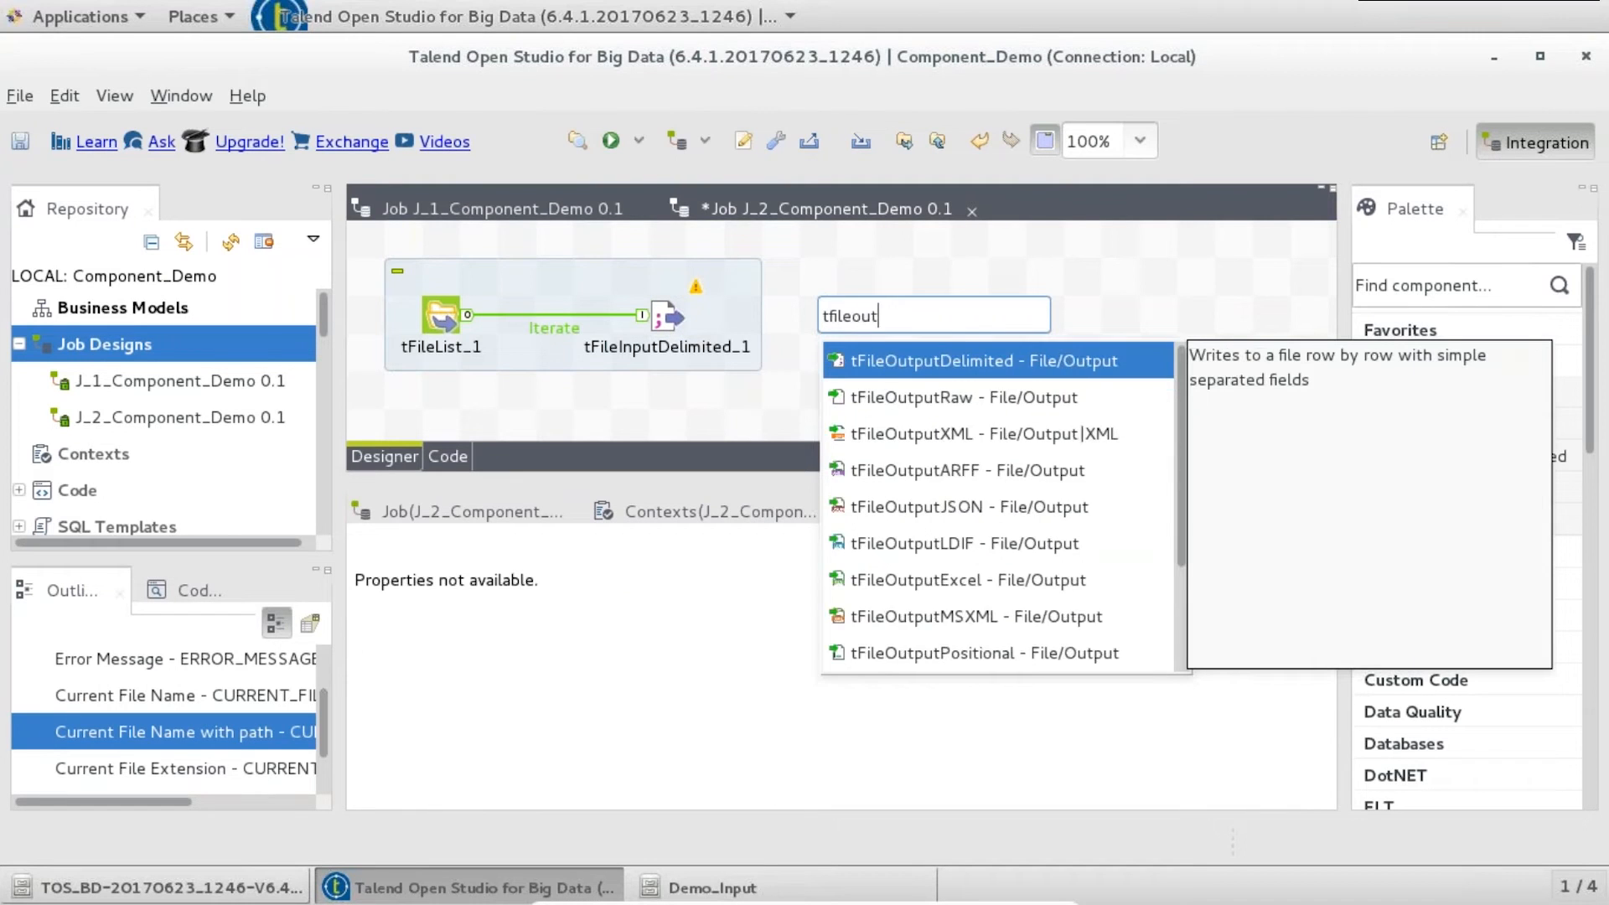
{"action": "key", "text": "Return"}
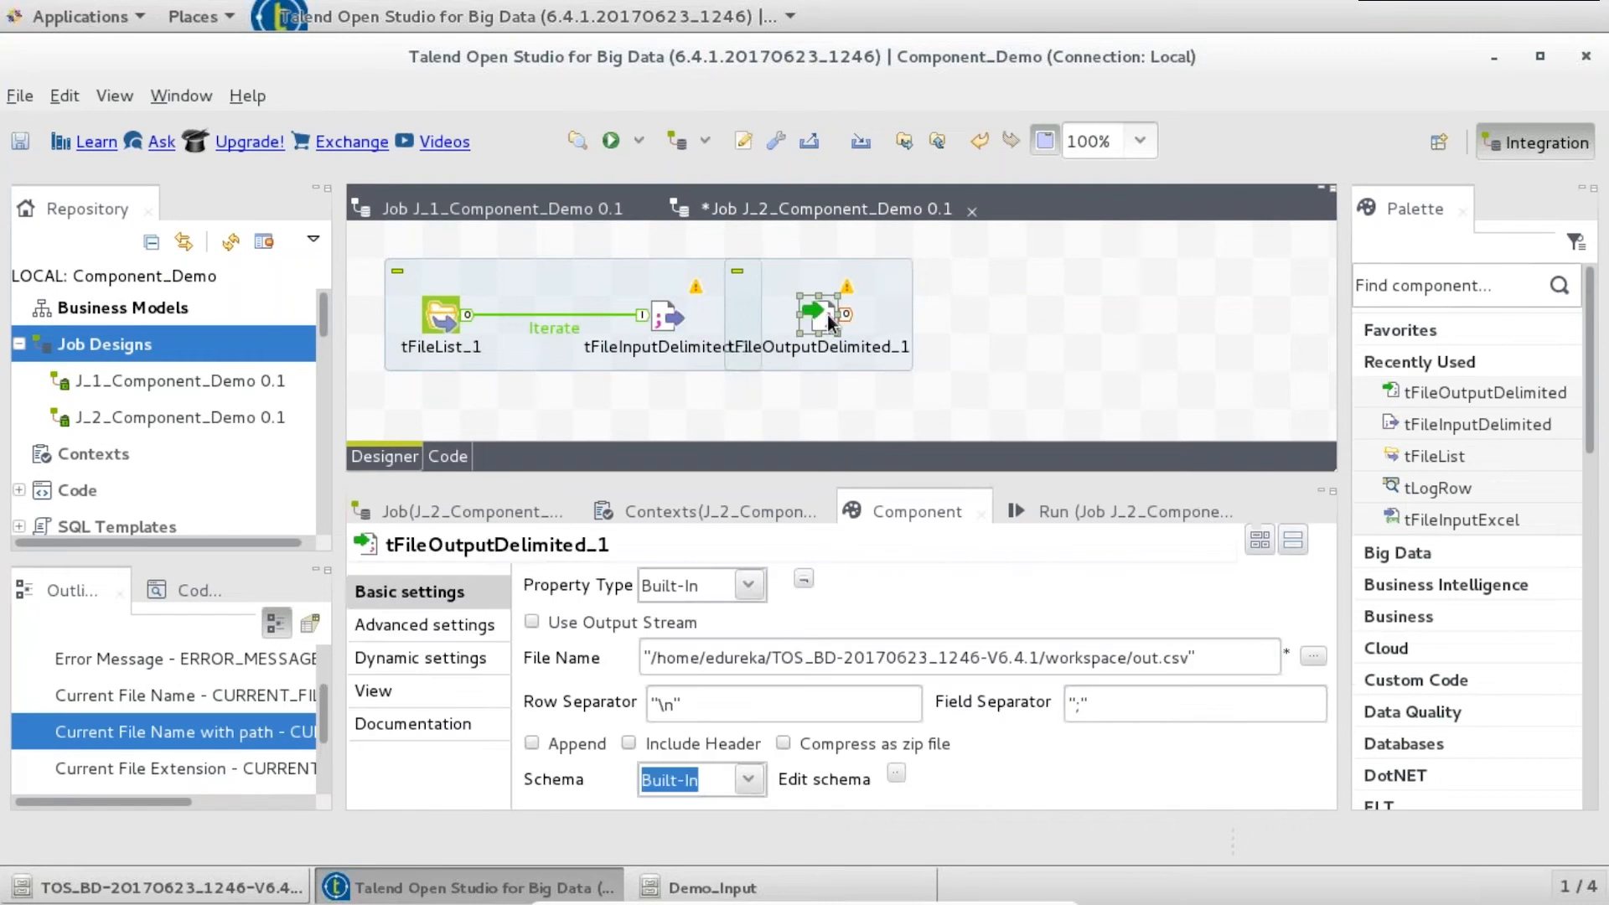
{"action": "left_click_drag", "start_coordinate": [961, 320], "coordinate": [966, 321]}
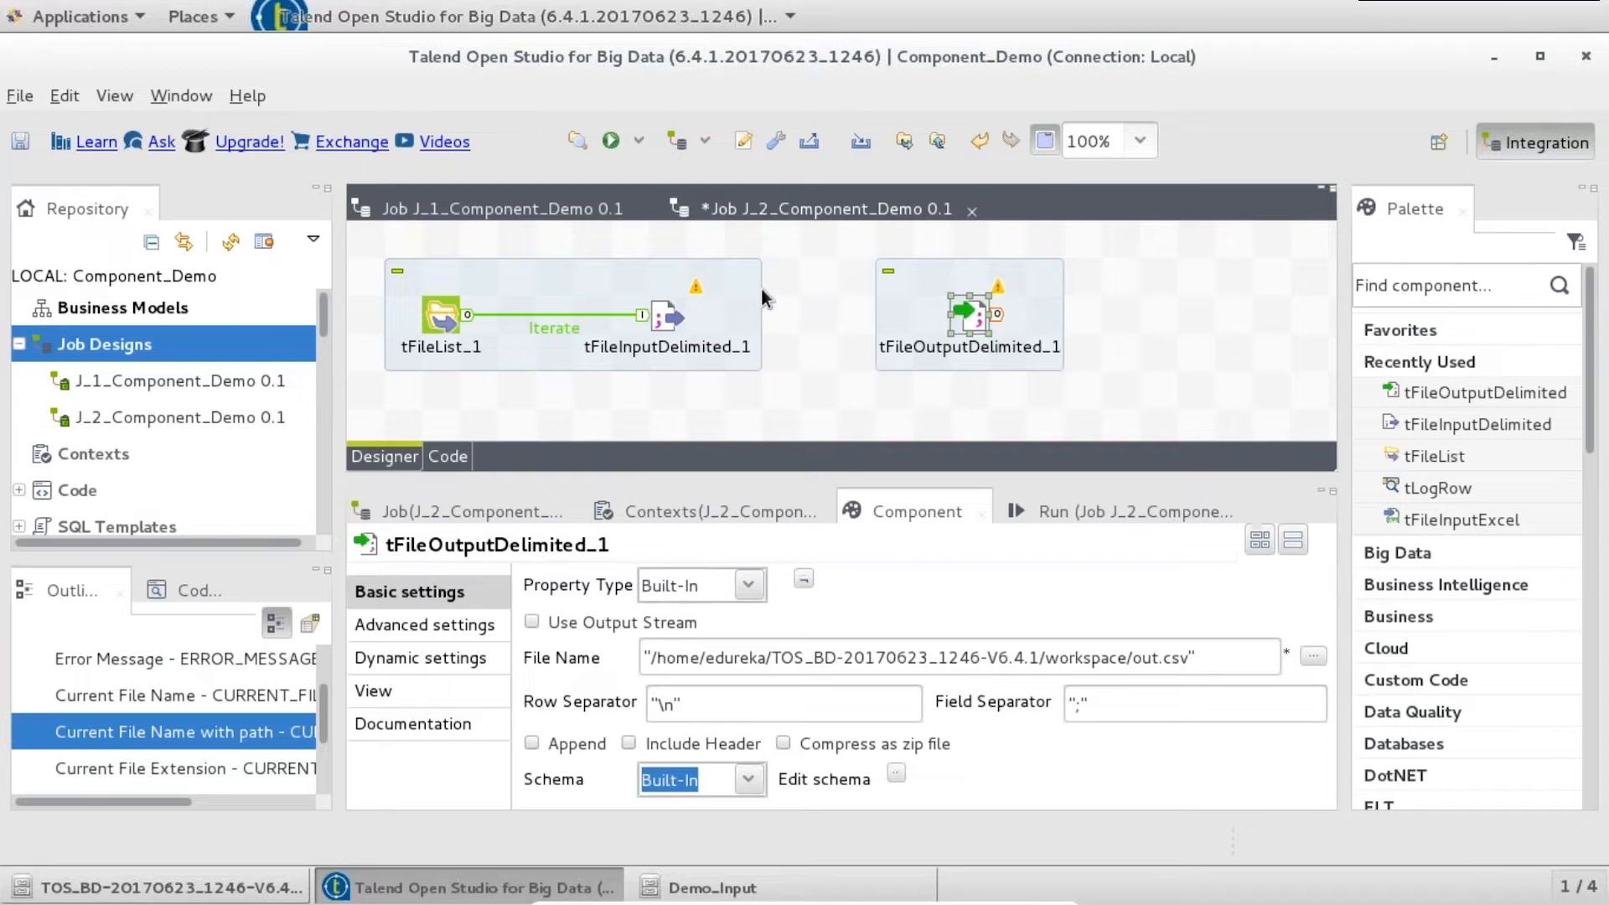
{"action": "left_click", "coordinate": [662, 324]}
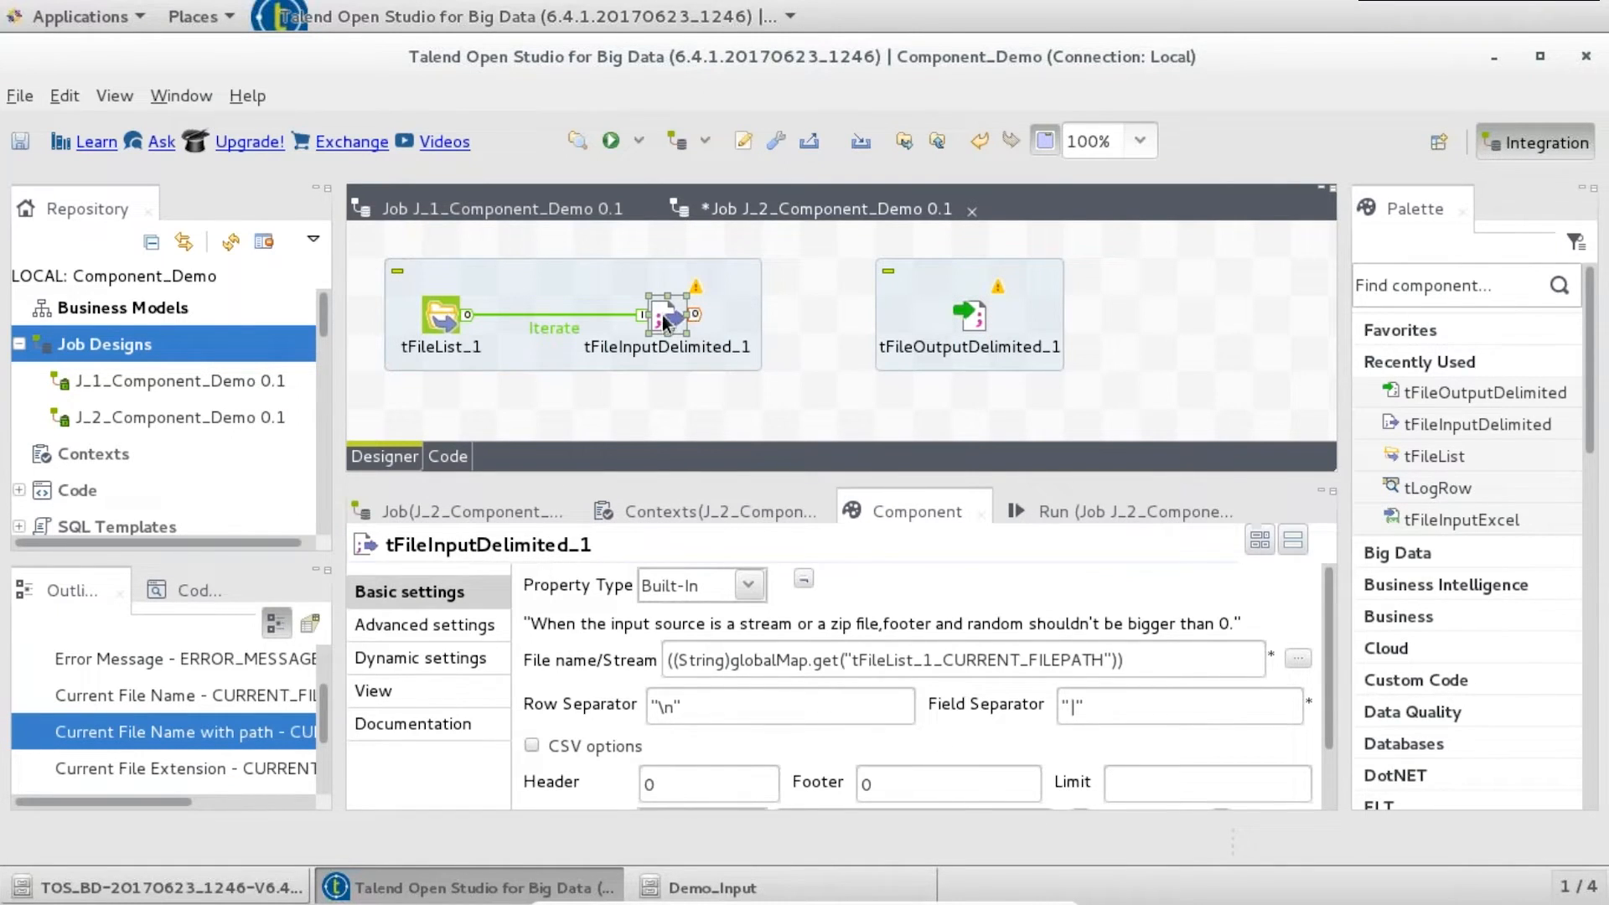
{"action": "right_click", "coordinate": [662, 315]}
{"action": "mouse_move", "coordinate": [921, 331]}
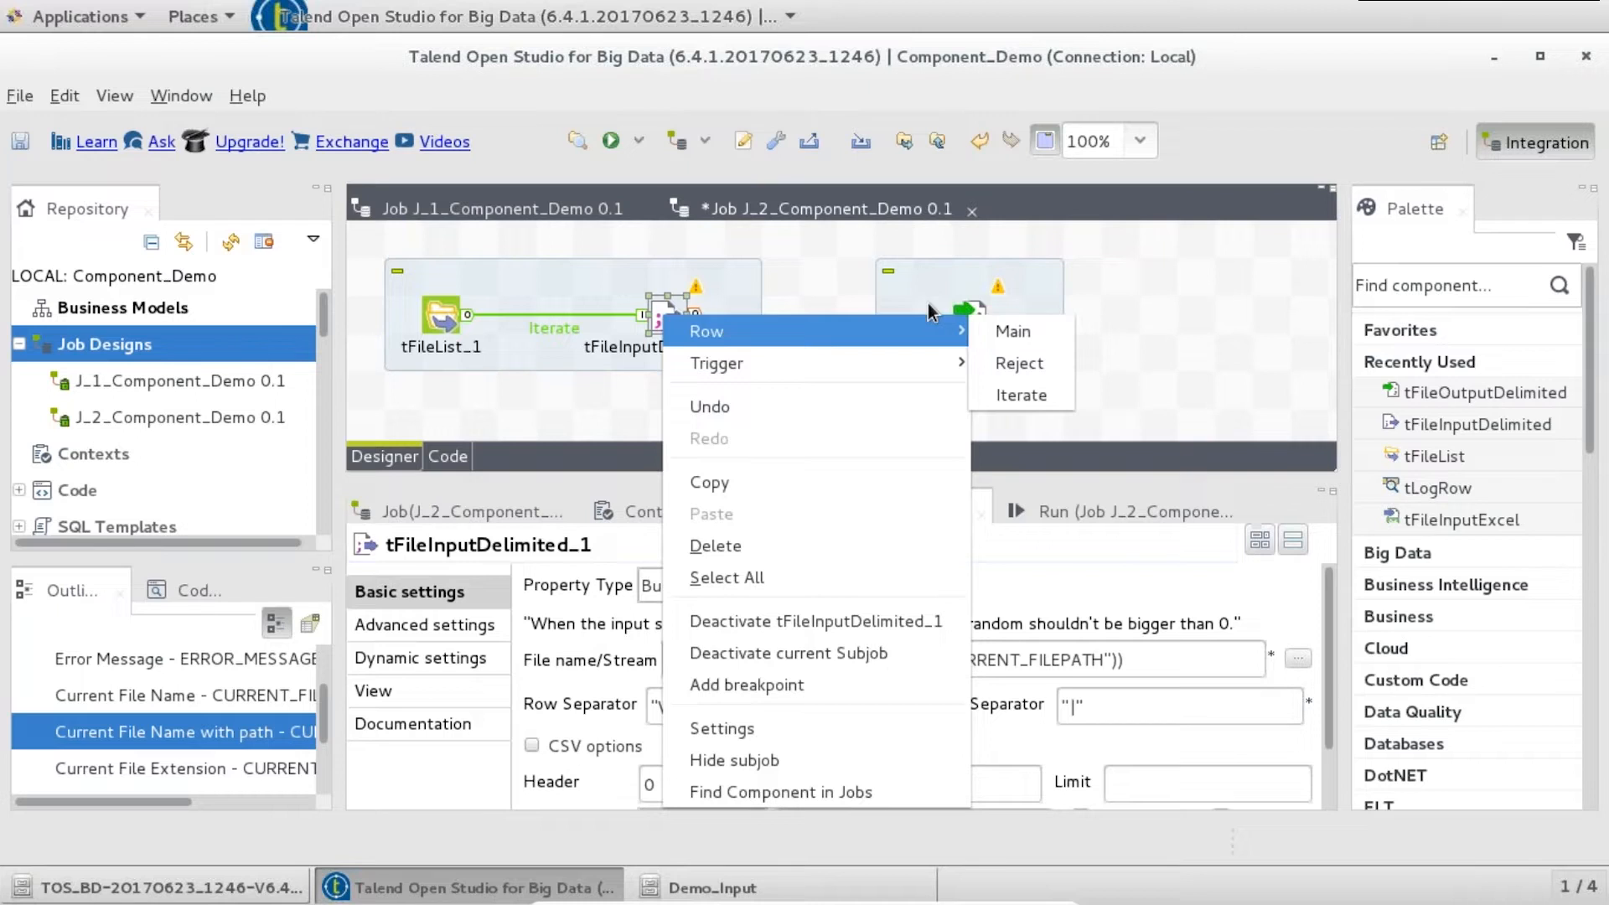
{"action": "left_click", "coordinate": [1008, 331]}
{"action": "left_click", "coordinate": [969, 316]}
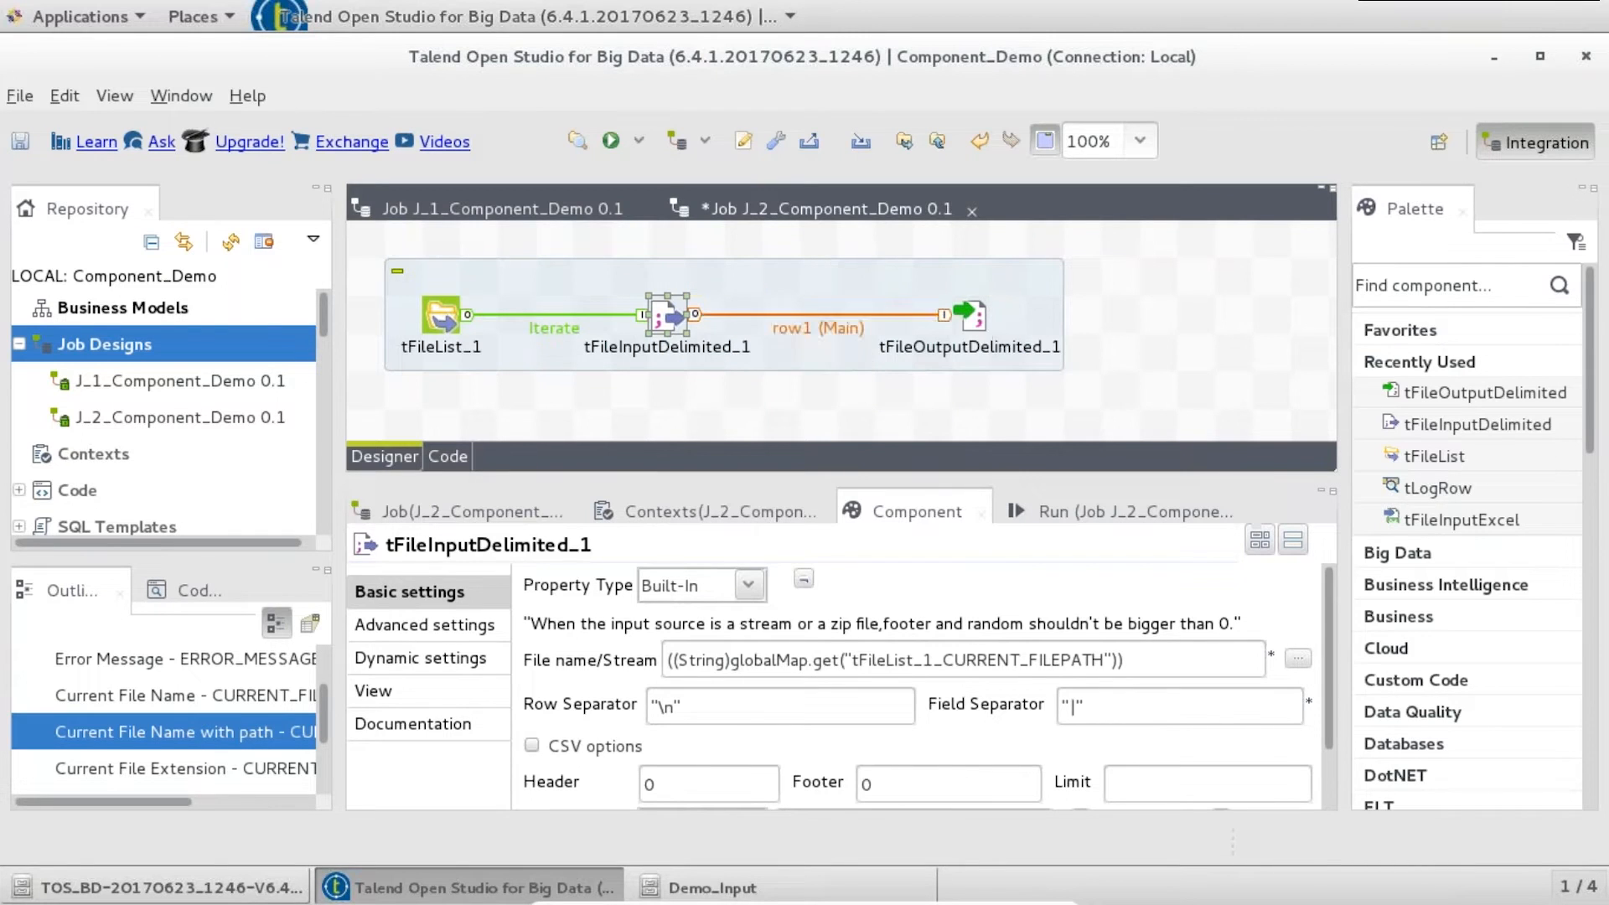
{"action": "left_click", "coordinate": [972, 323]}
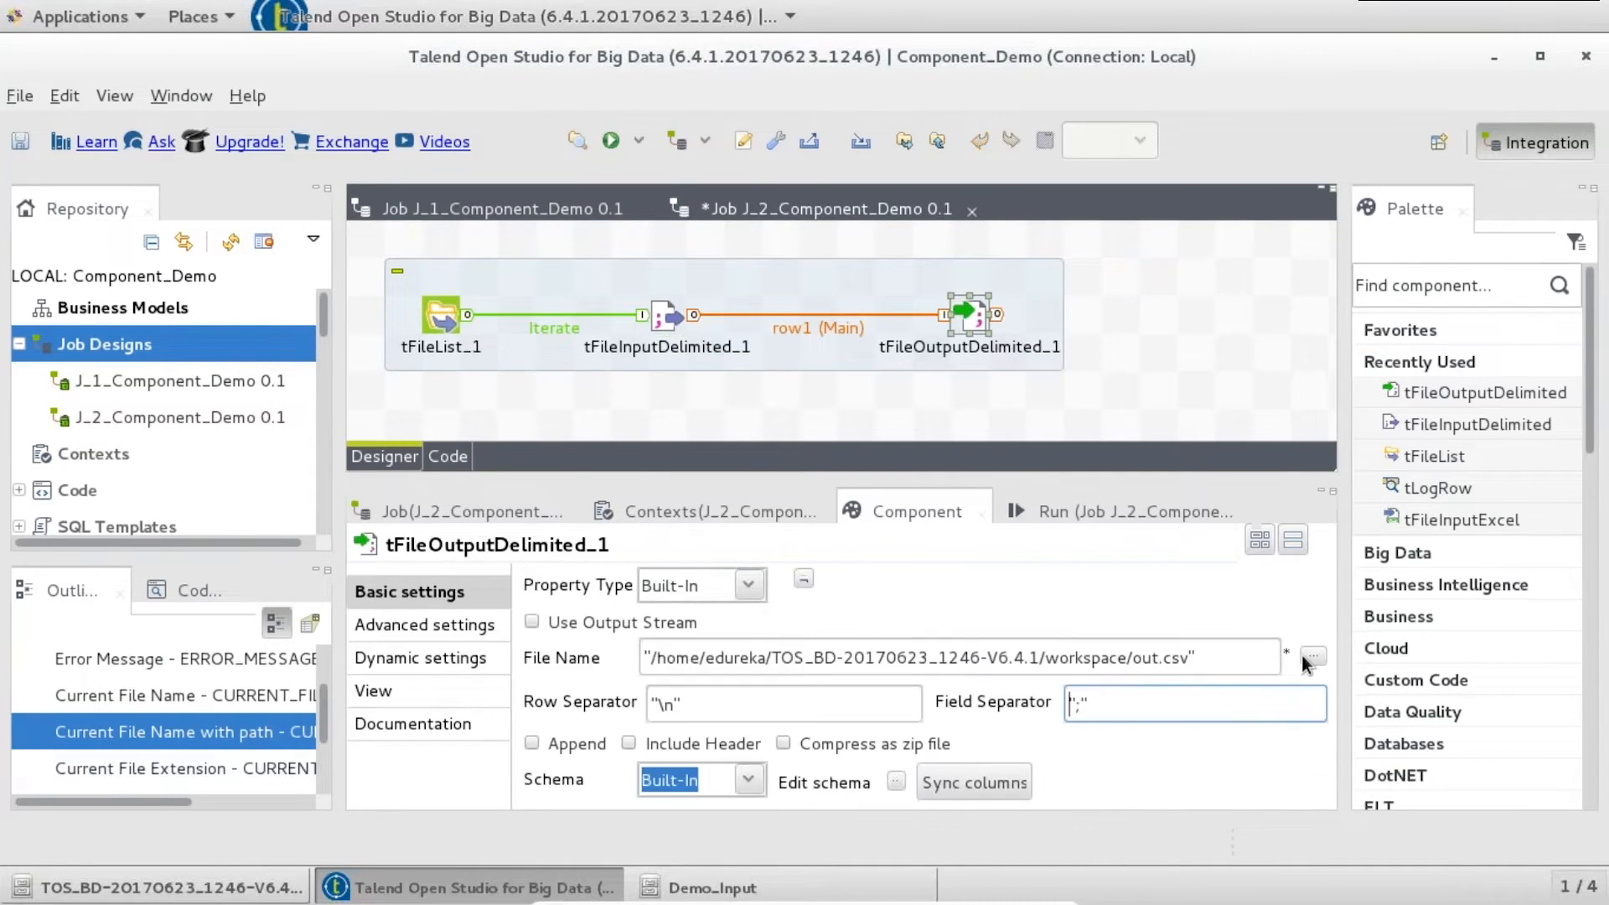
- Set the output file to /home/edureka/Demo_Output/EMP_MERGE_DAY_LEVEL.txt
{"action": "left_click", "coordinate": [1312, 655]}
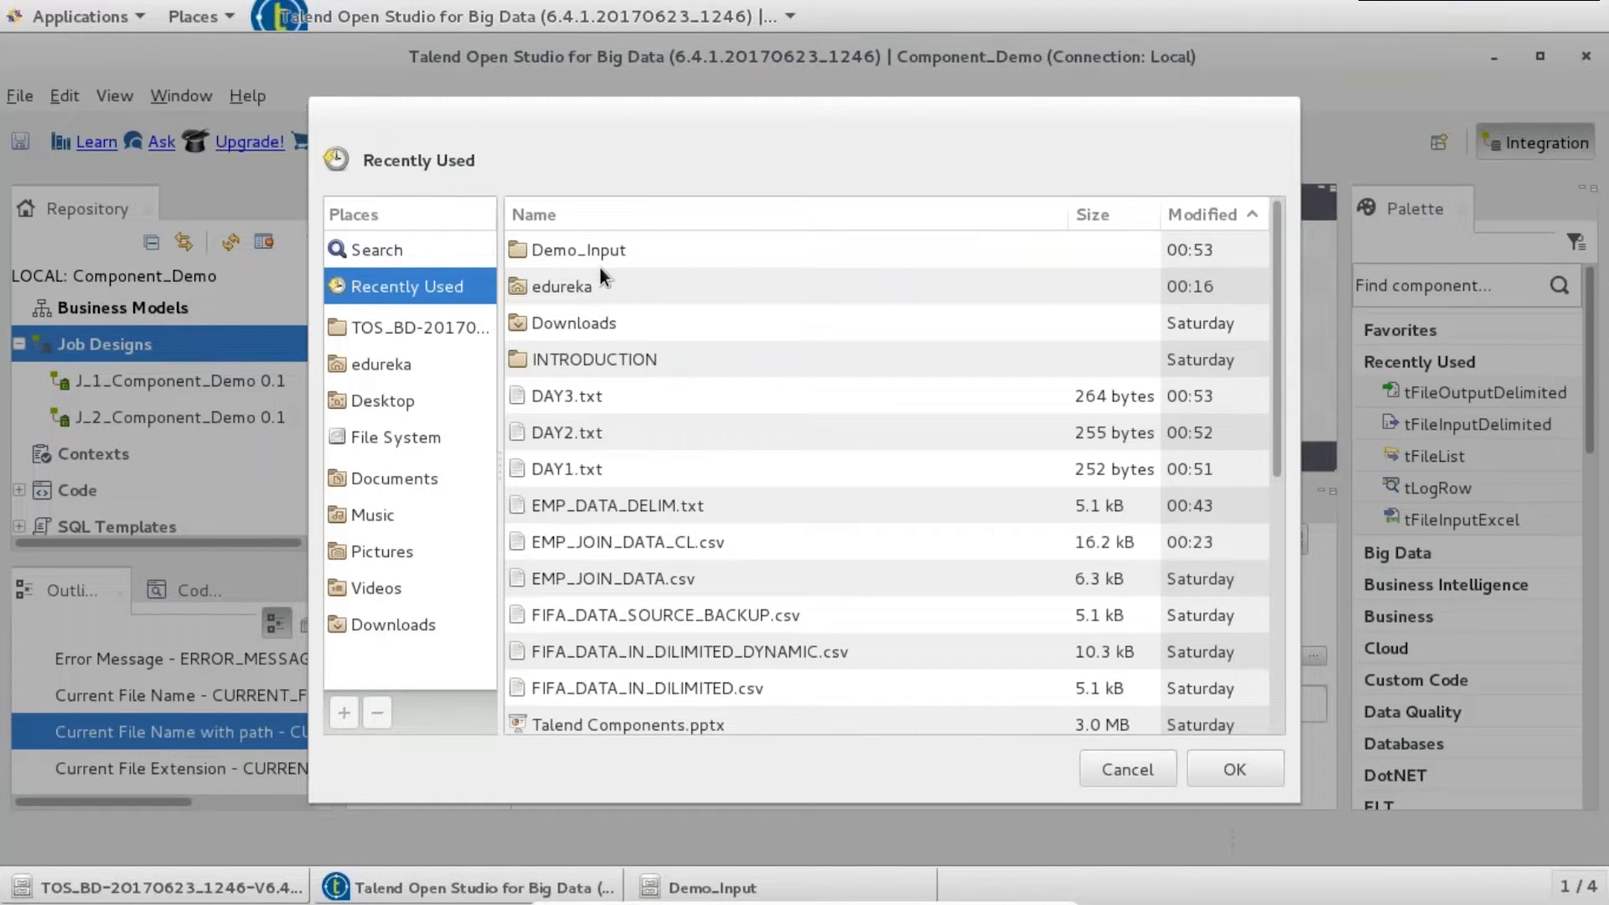
{"action": "double_click", "coordinate": [595, 286]}
{"action": "double_click", "coordinate": [588, 285]}
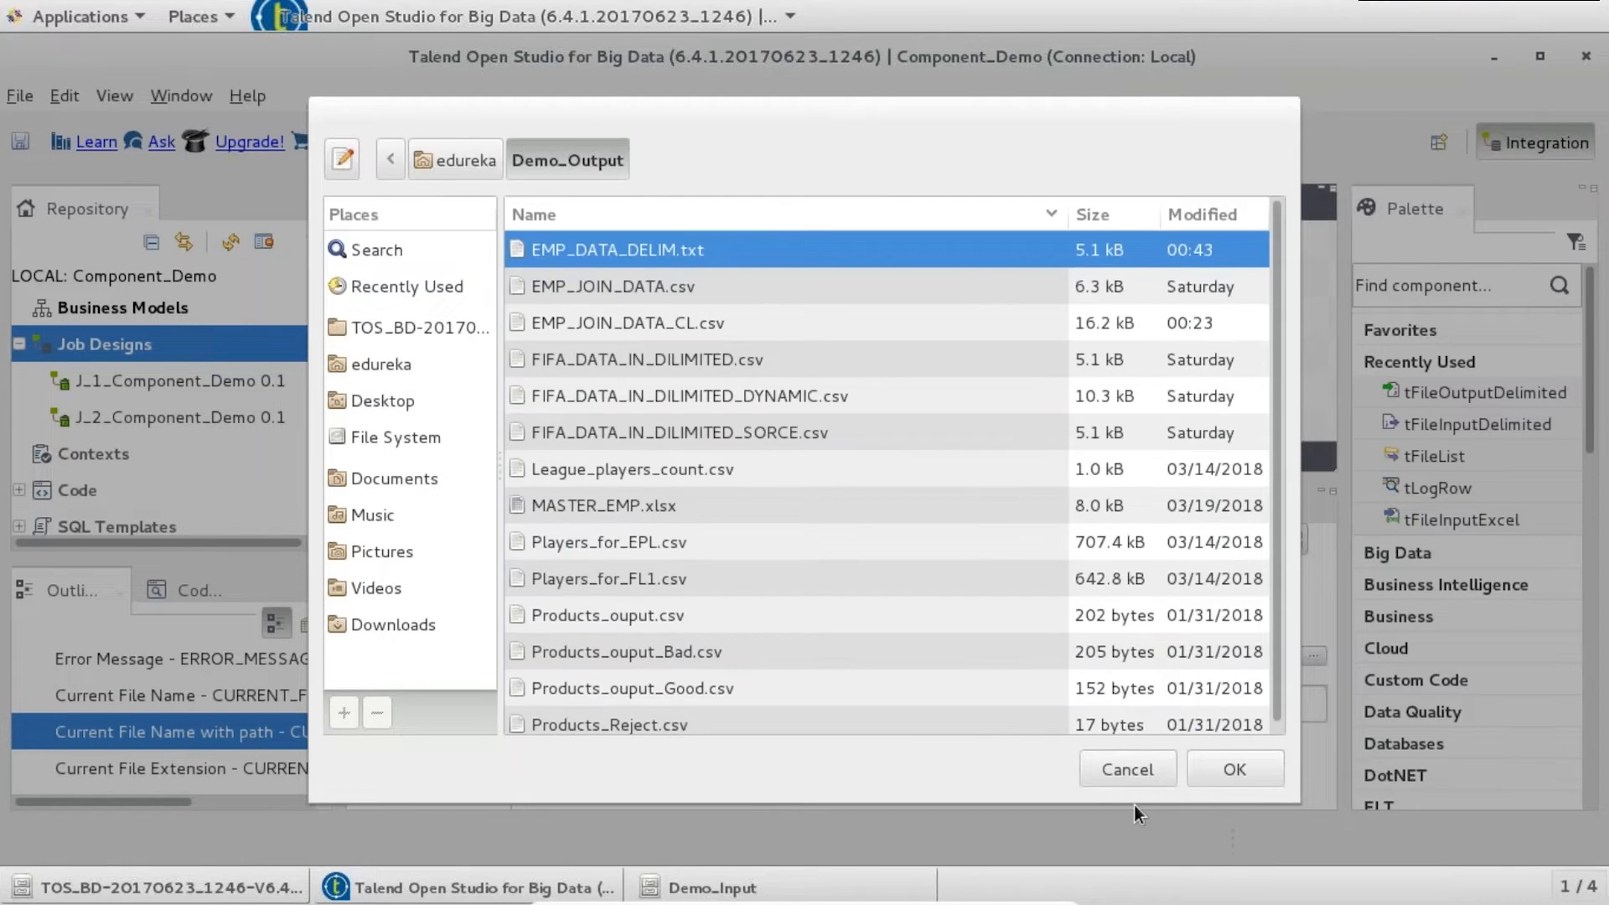
{"action": "left_click", "coordinate": [1213, 768]}
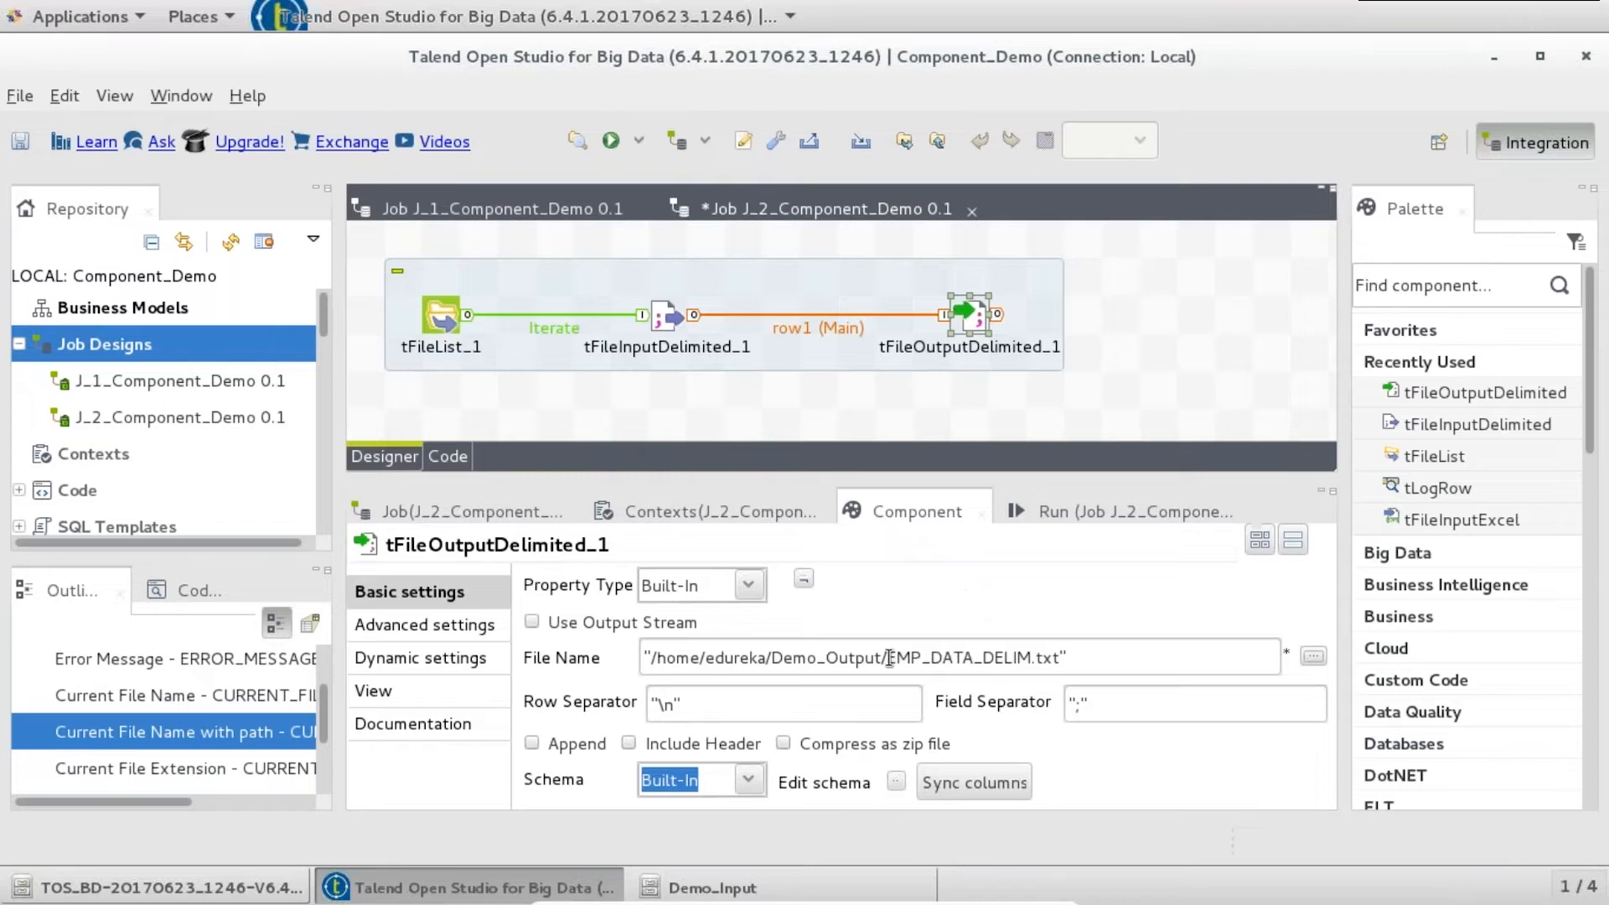
{"action": "left_click_drag", "start_coordinate": [923, 655], "coordinate": [1018, 656]}
{"action": "type", "text": "_MERGE_DAY"}
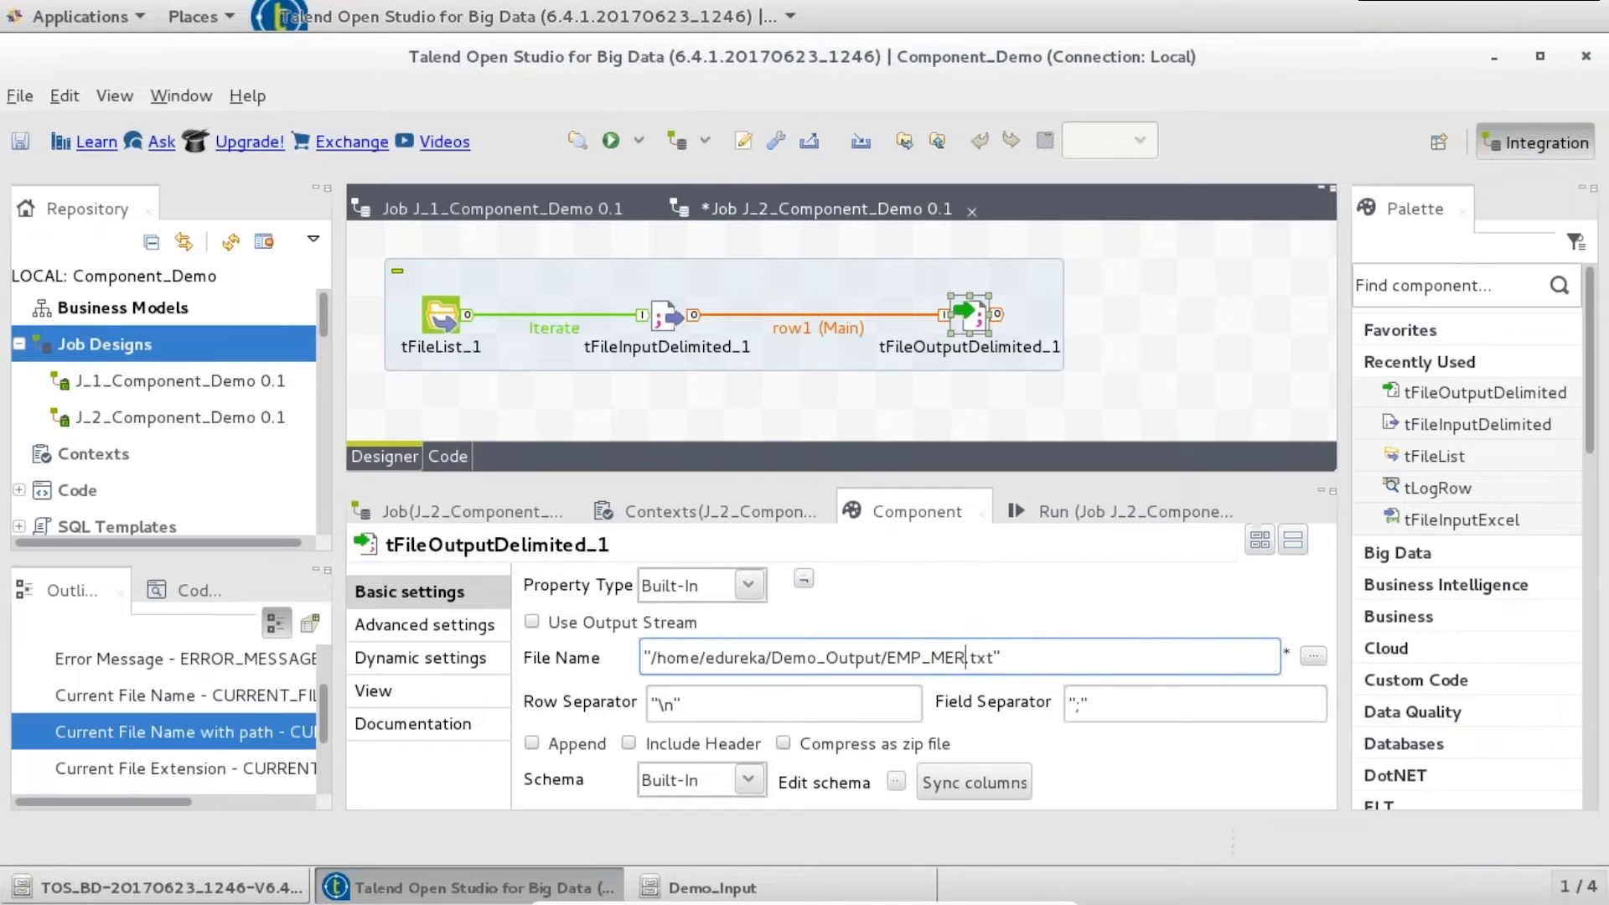
{"action": "type", "text": "_LEVEL"}
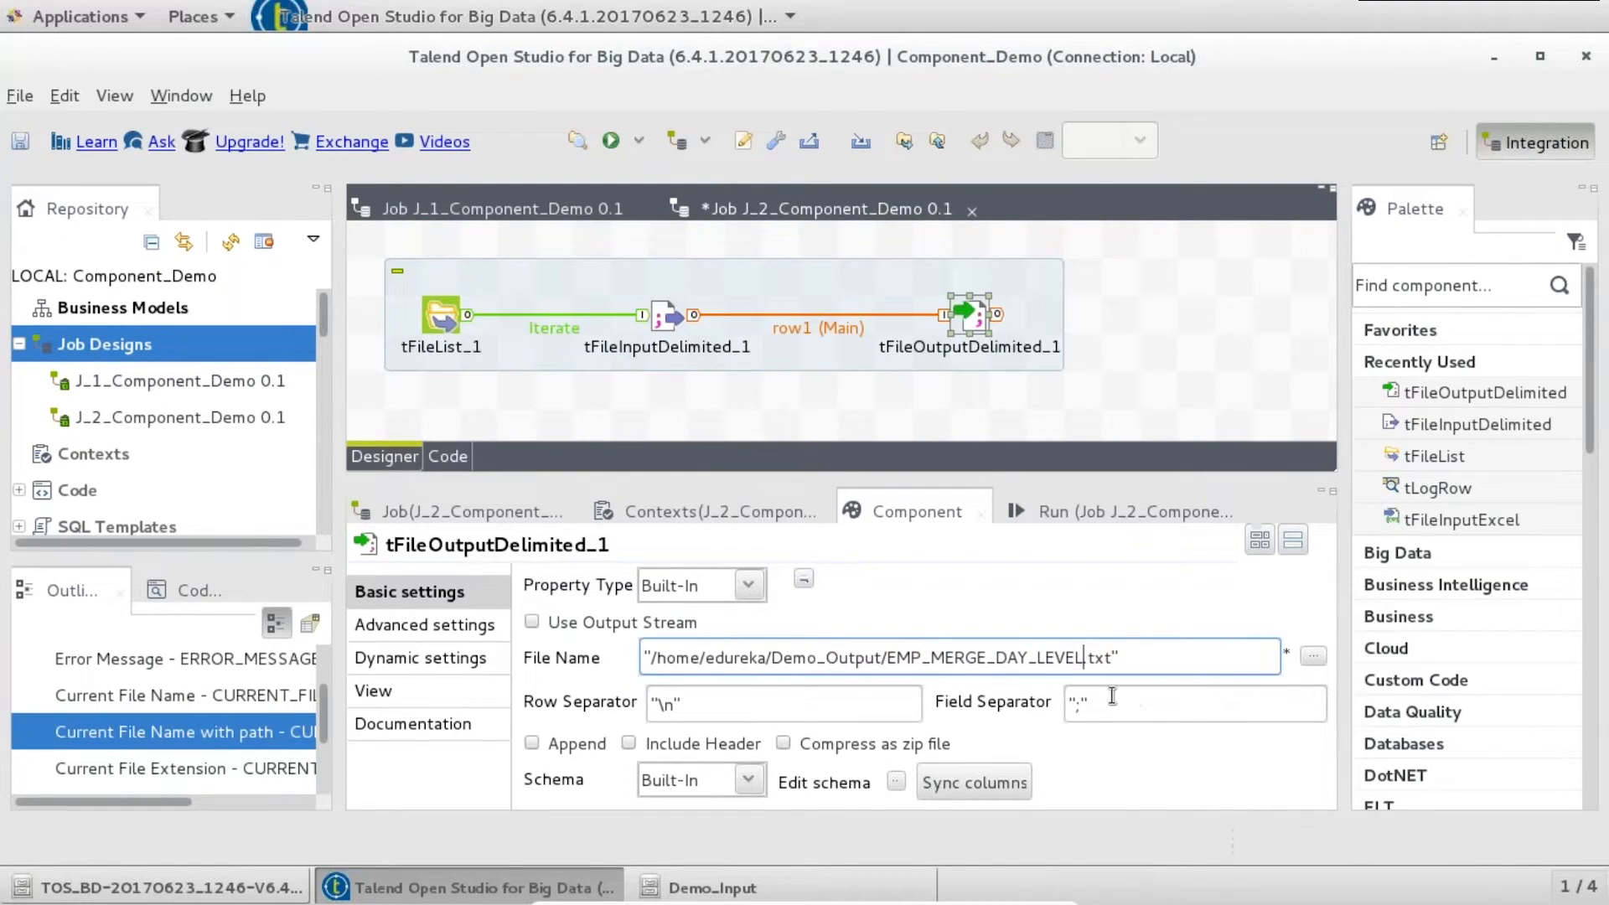
- Use "|" as separator, sync the output schema, enable Append, and save the job
{"action": "left_click", "coordinate": [1078, 702]}
{"action": "type", "text": "|"}
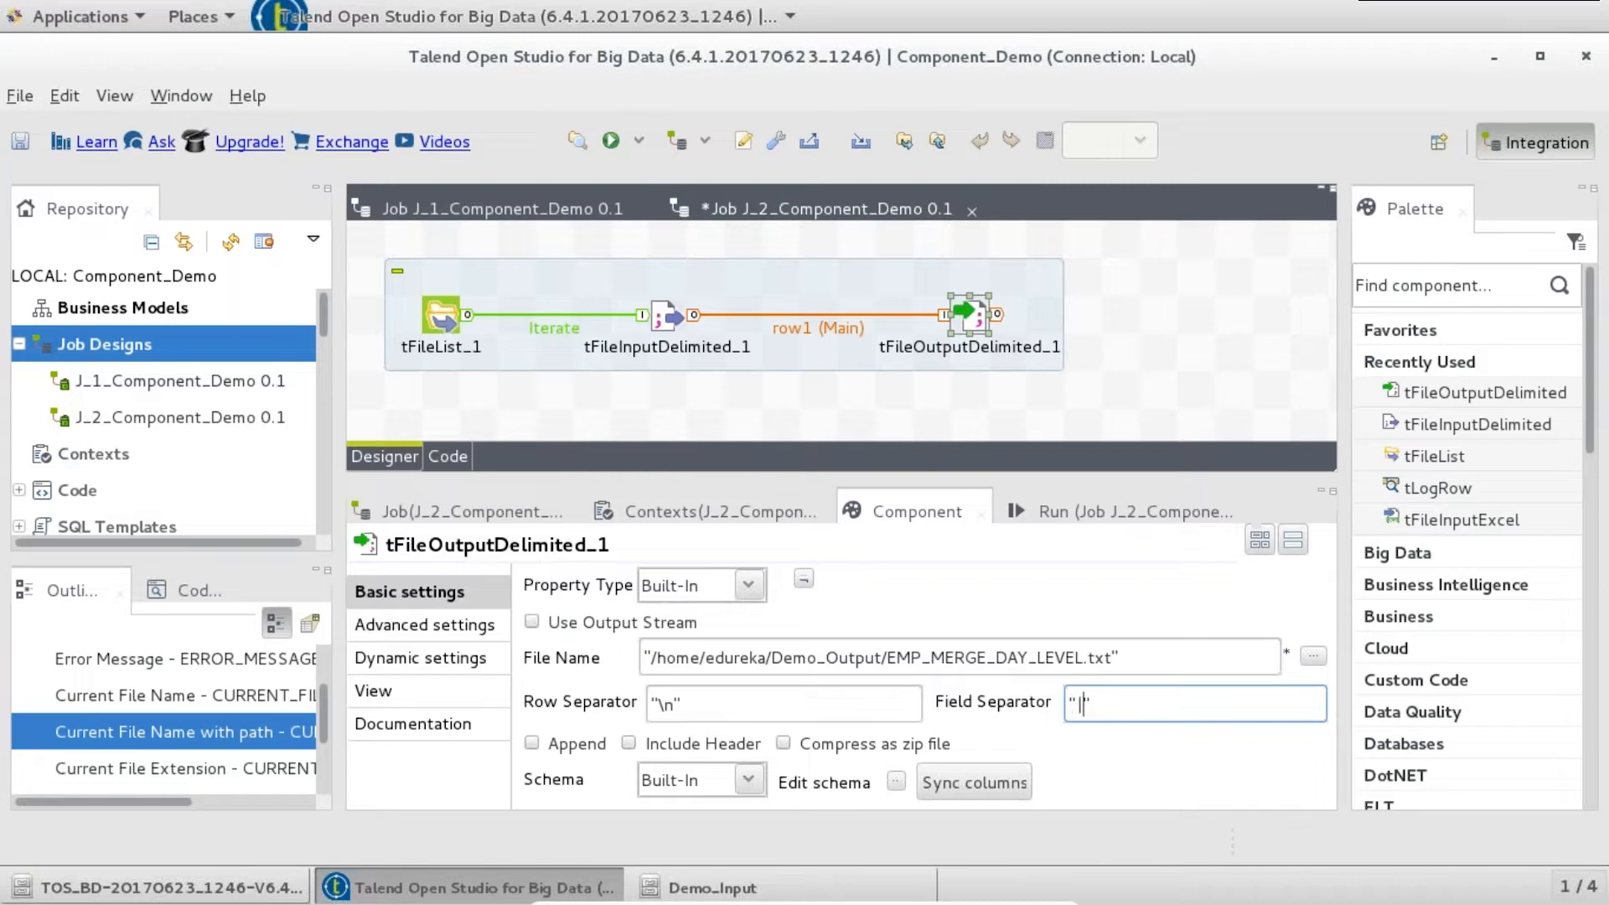
{"action": "left_click", "coordinate": [894, 780]}
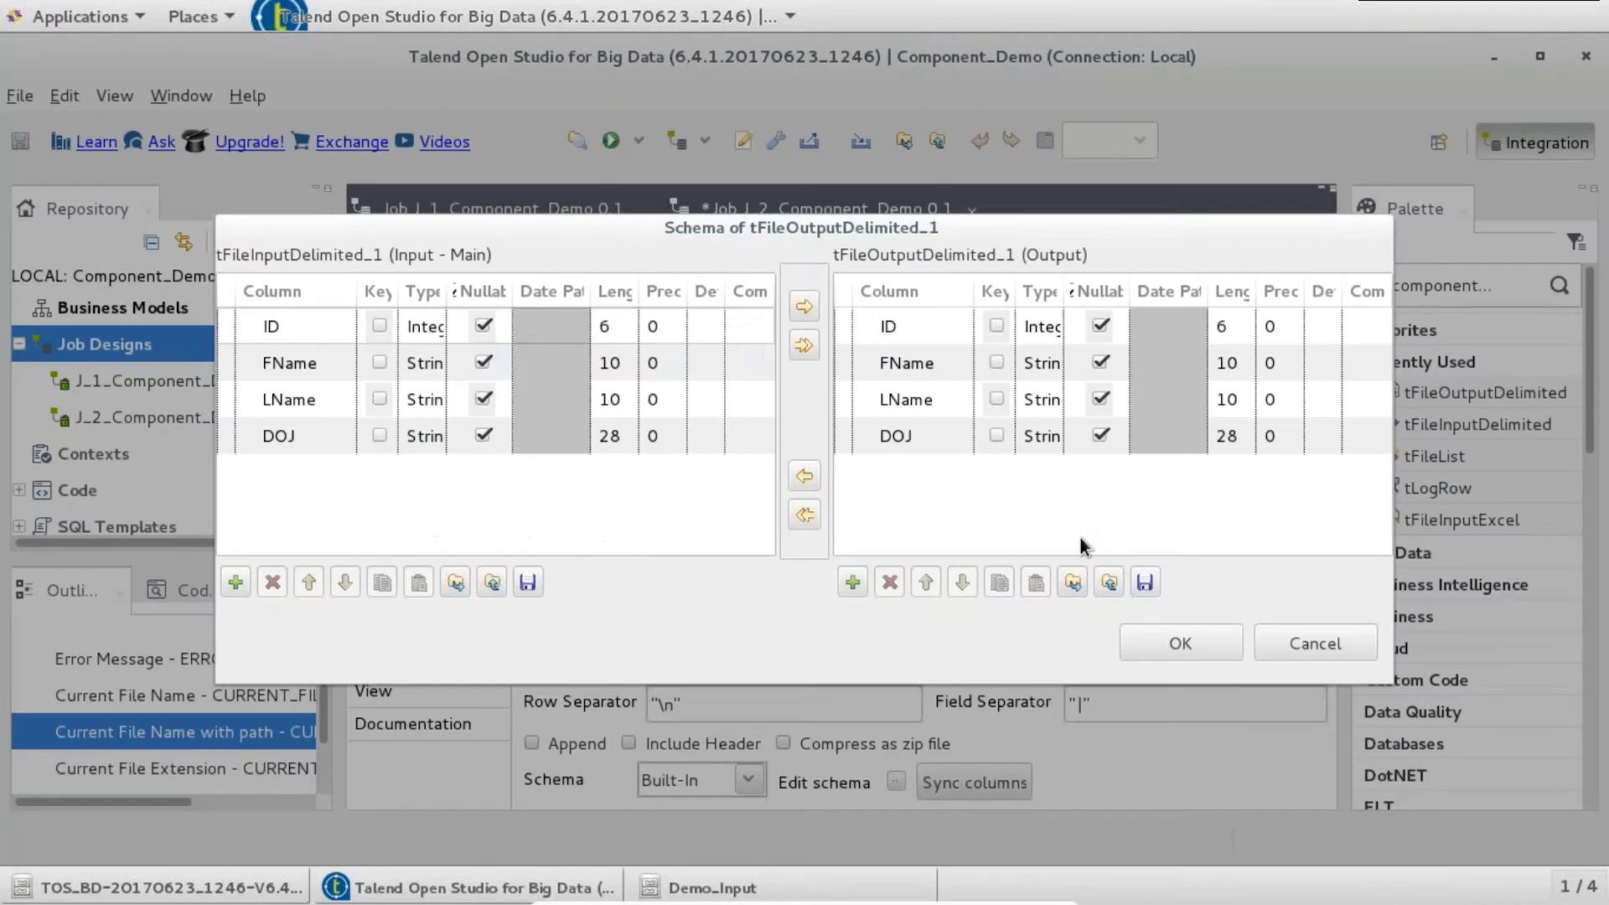
{"action": "left_click", "coordinate": [1181, 634]}
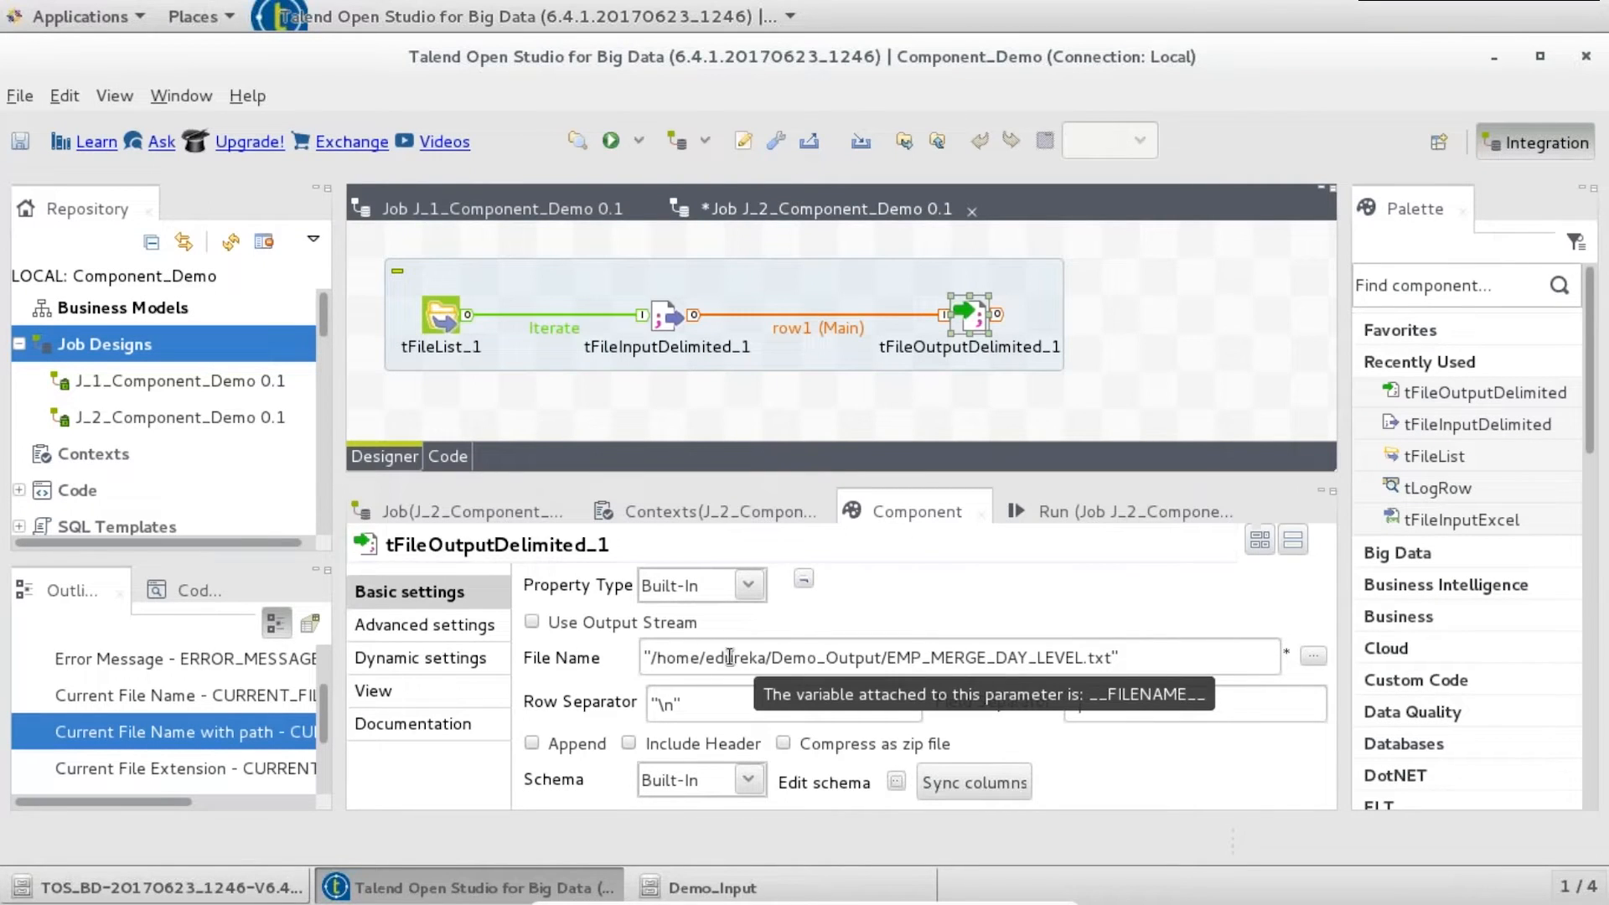
{"action": "left_click", "coordinate": [533, 744]}
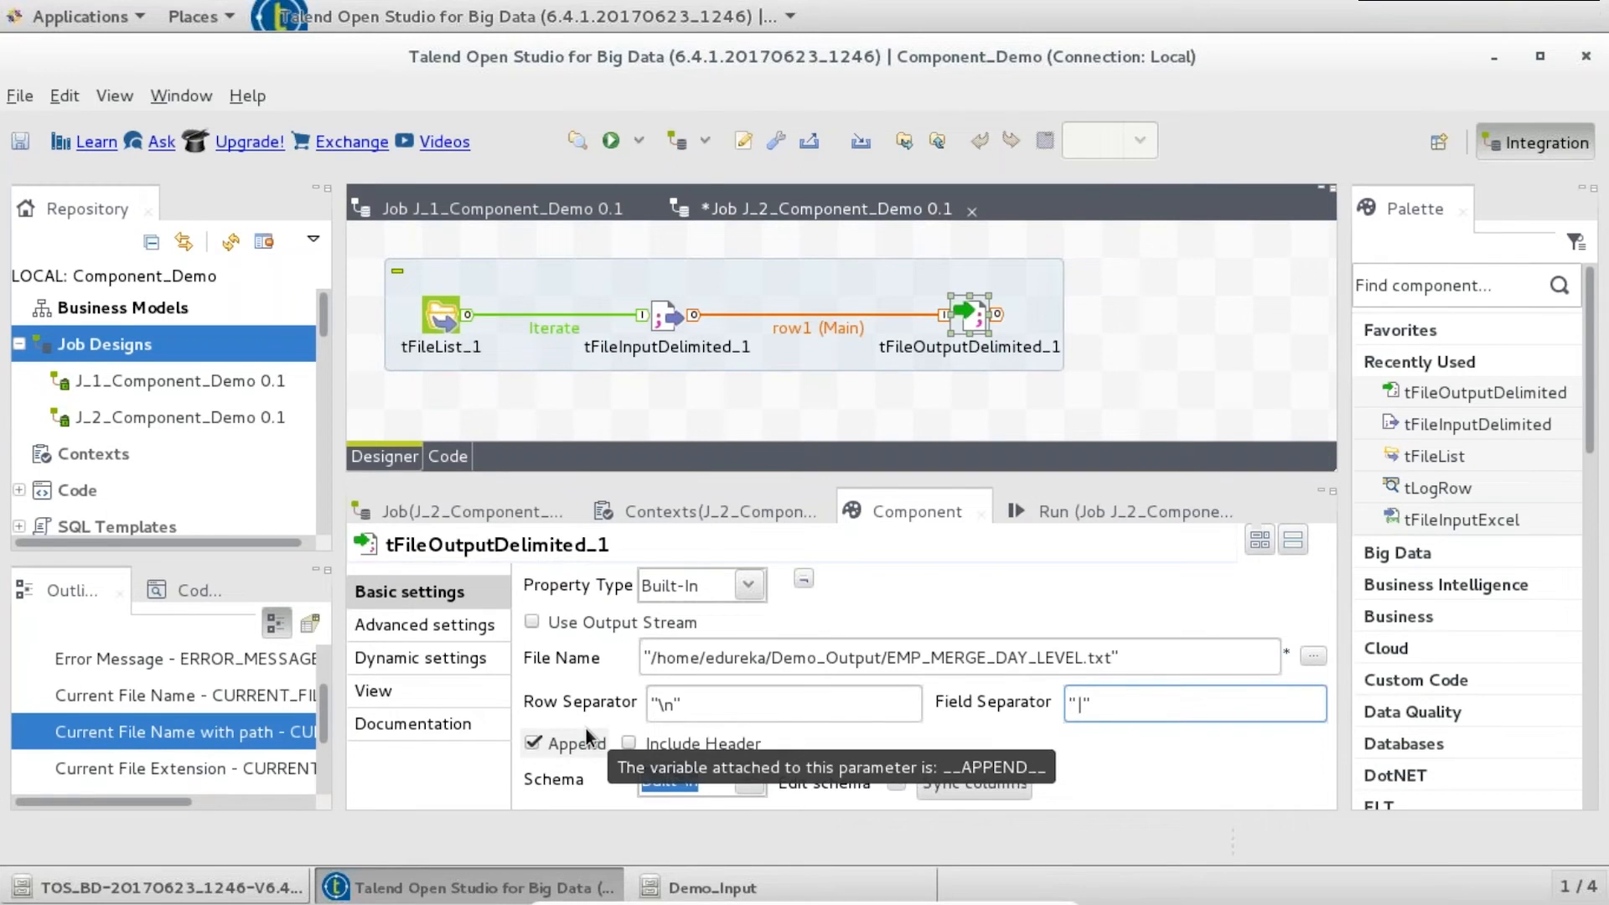
{"action": "key", "text": "ctrl+s"}
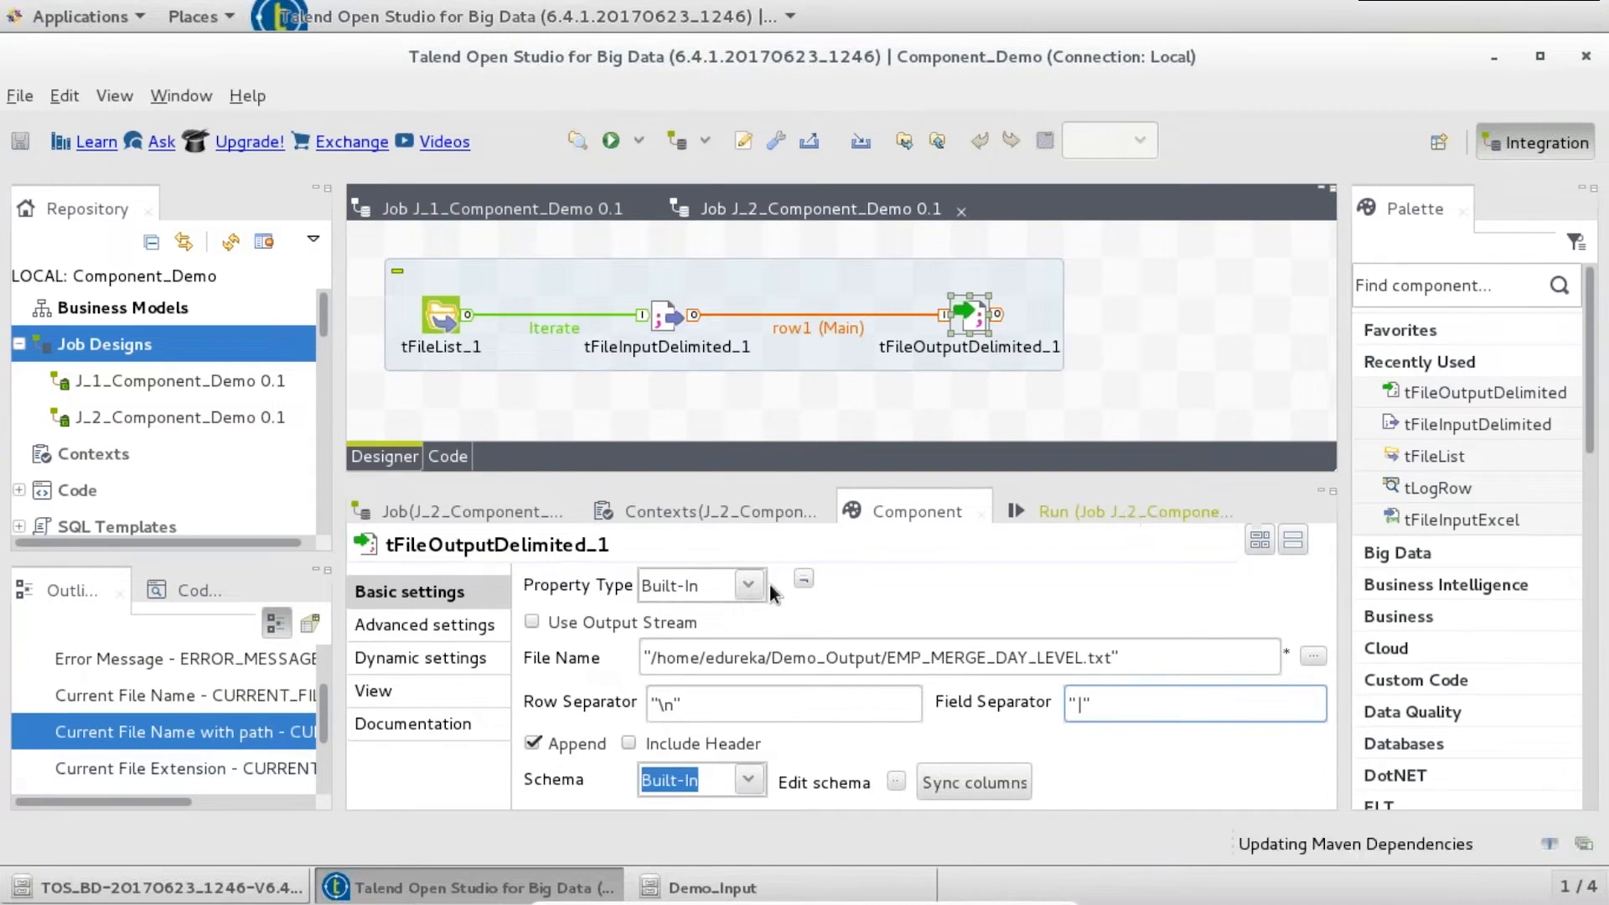
- Run job J_2_Component_Demo (3 files iterated, 5 rows), then bring the Demo_Input file manager forward
{"action": "left_click", "coordinate": [1126, 512]}
{"action": "left_click", "coordinate": [621, 616]}
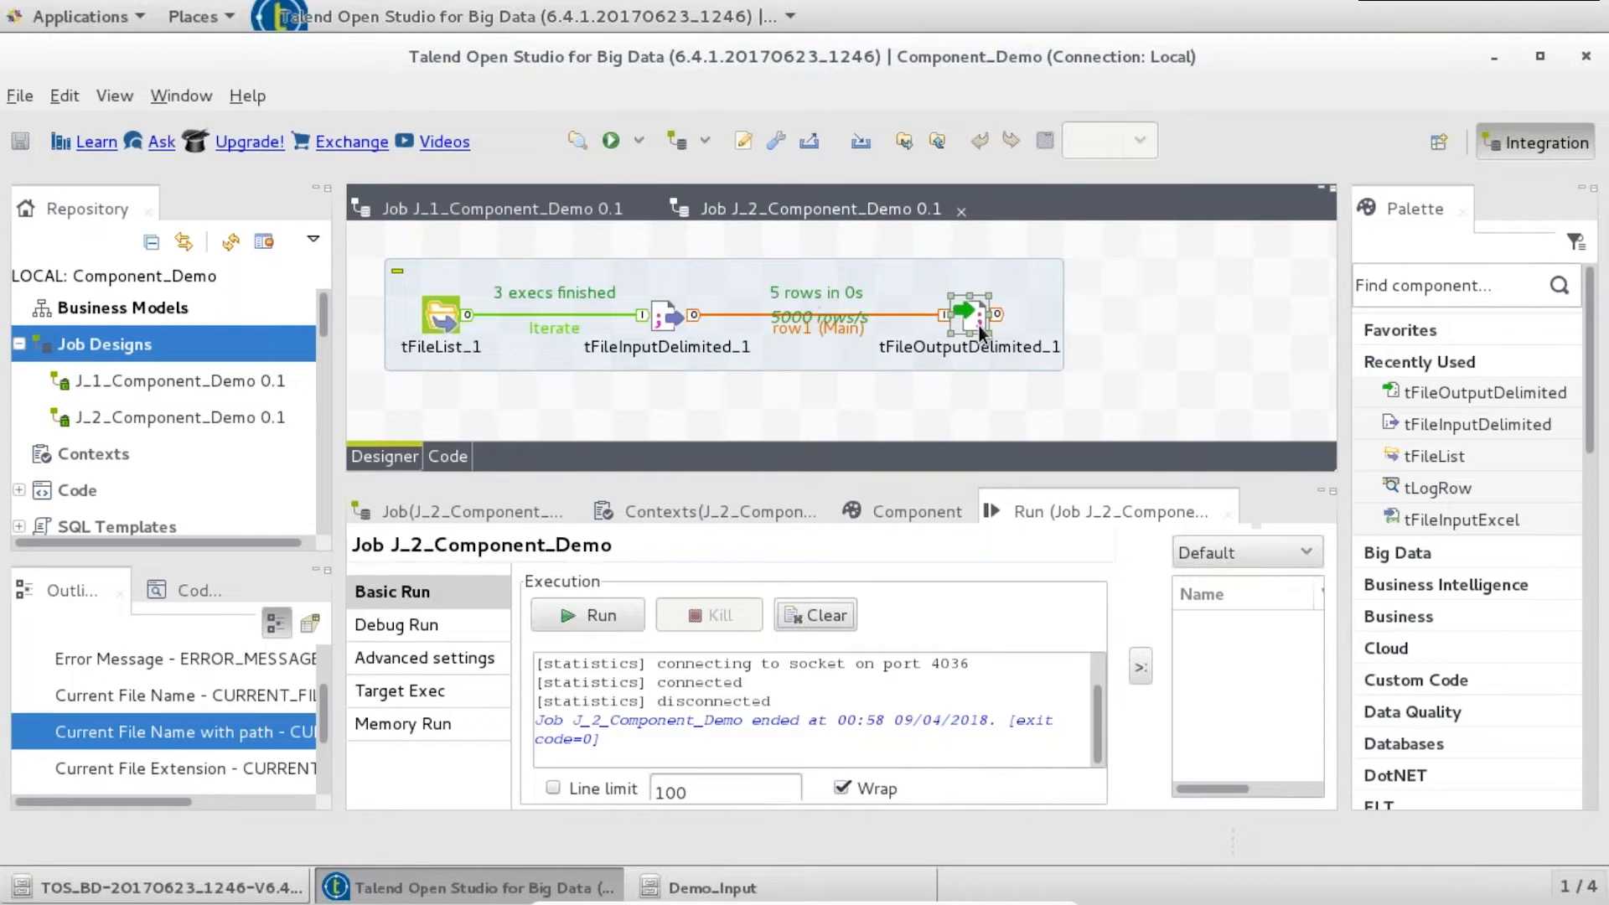
{"action": "left_click", "coordinate": [704, 887]}
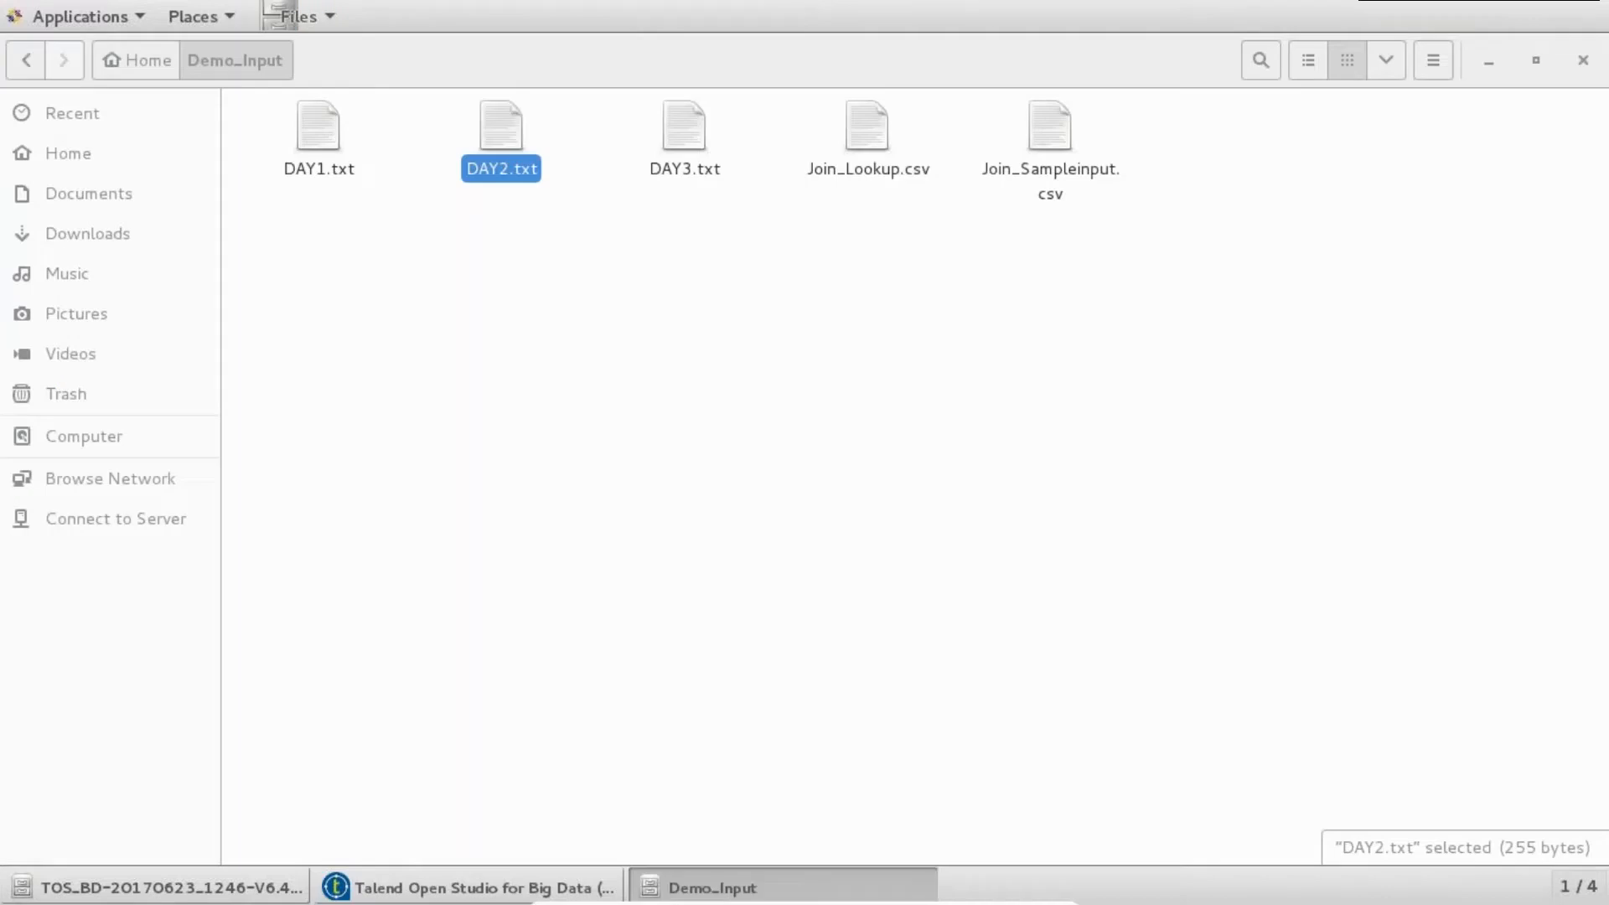
- From the home folder, open Demo_Output and open the 770-byte EMP_MERGE_DAY_LEVEL.txt in gedit
{"action": "left_click", "coordinate": [156, 57]}
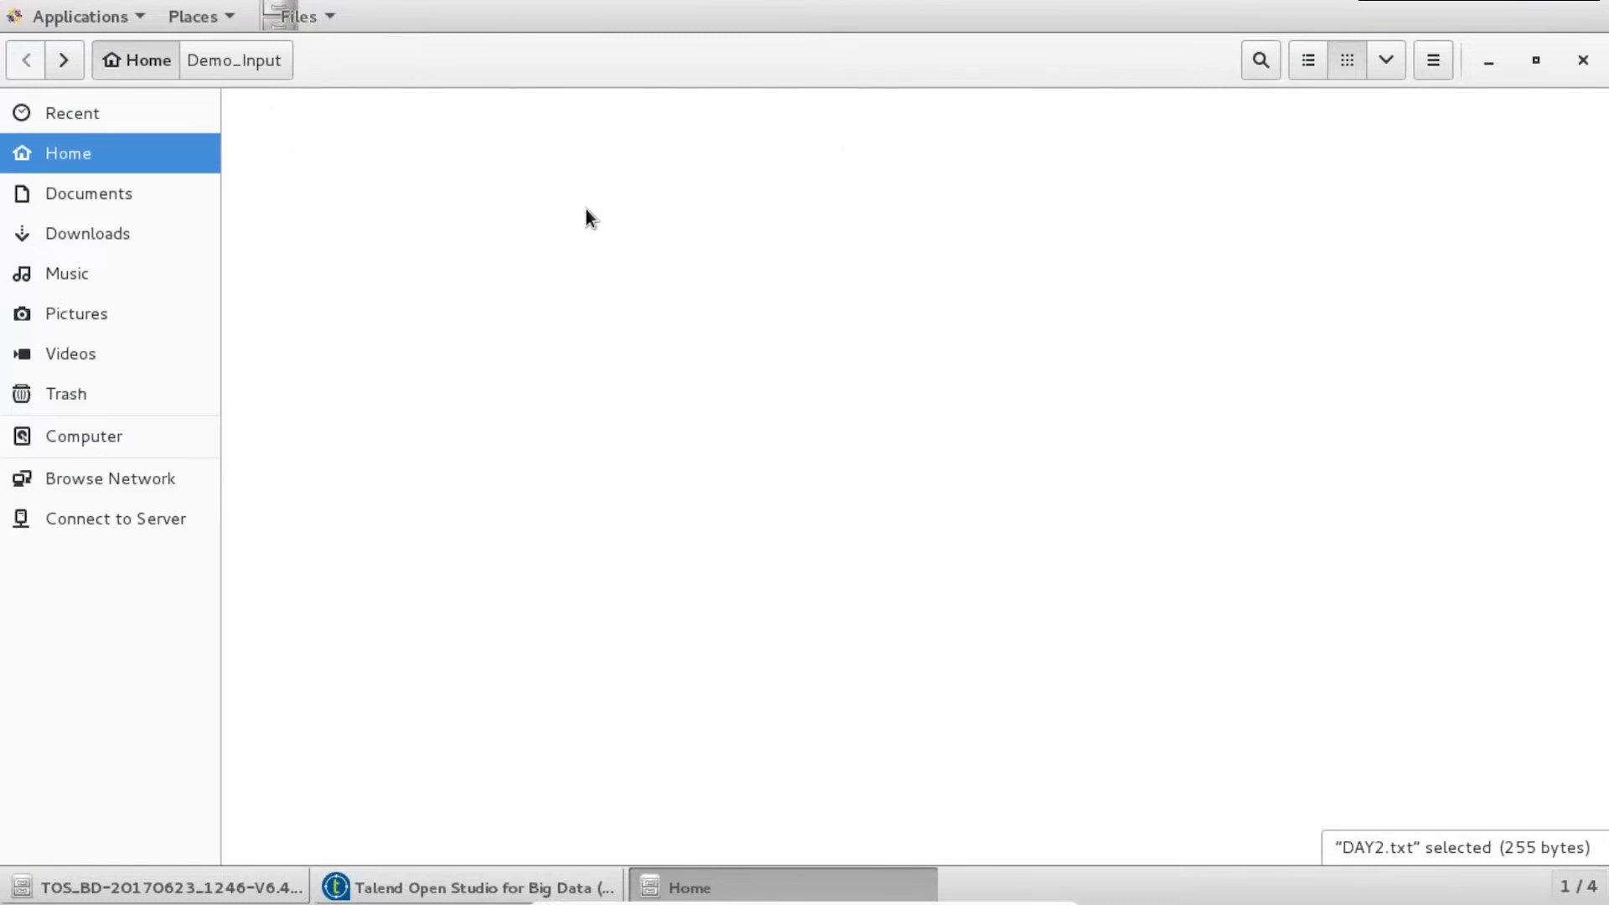
{"action": "double_click", "coordinate": [680, 144]}
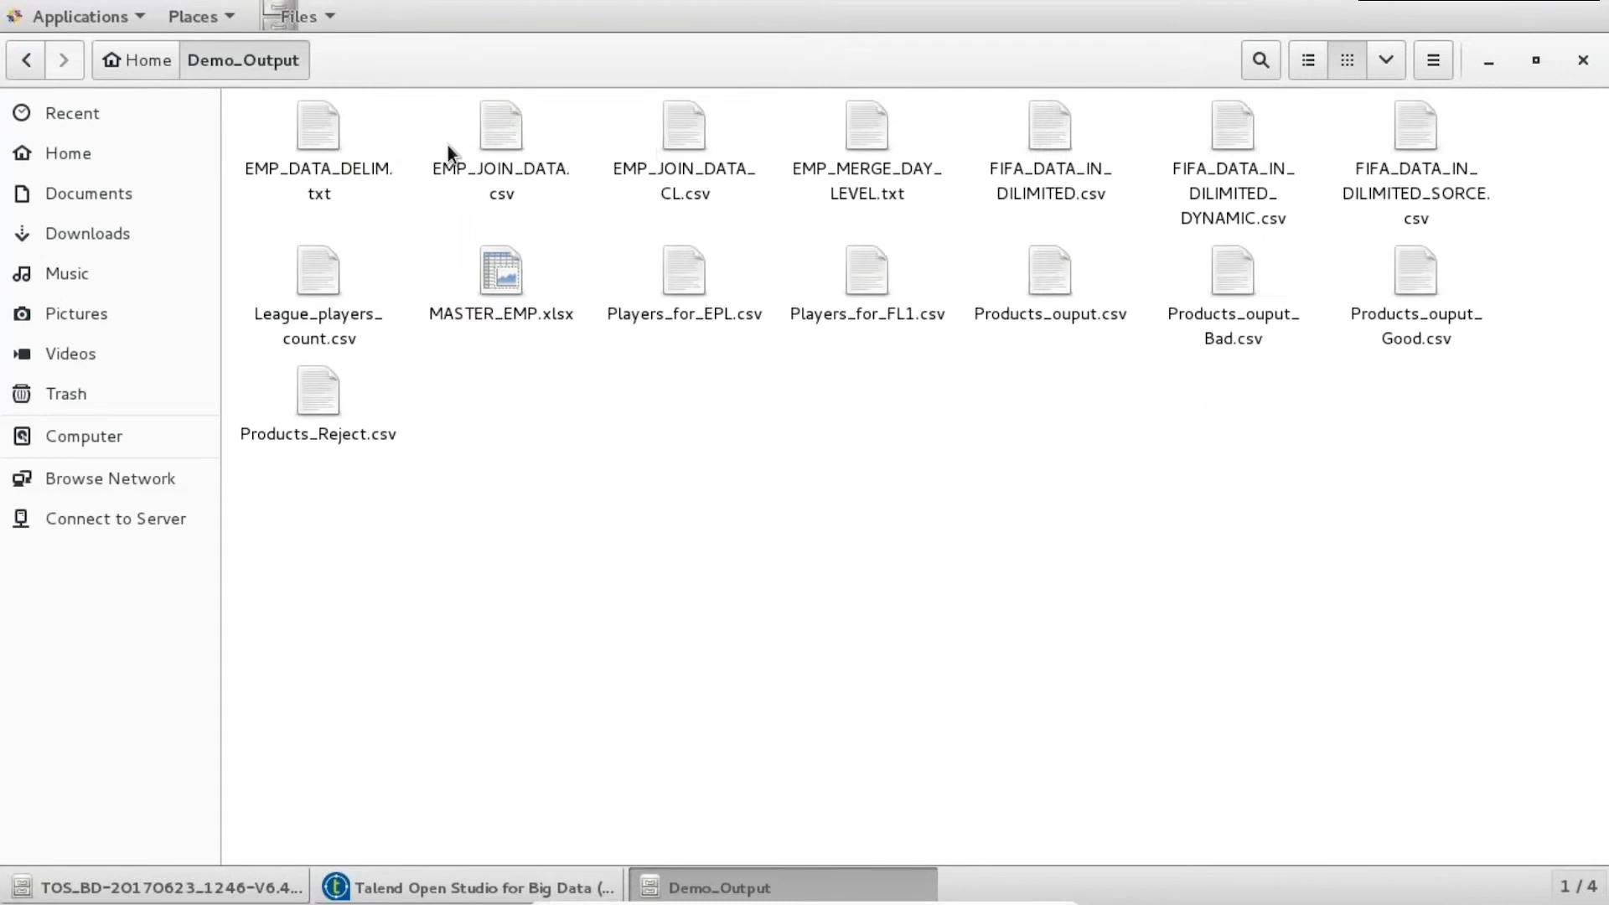
{"action": "left_click", "coordinate": [861, 144]}
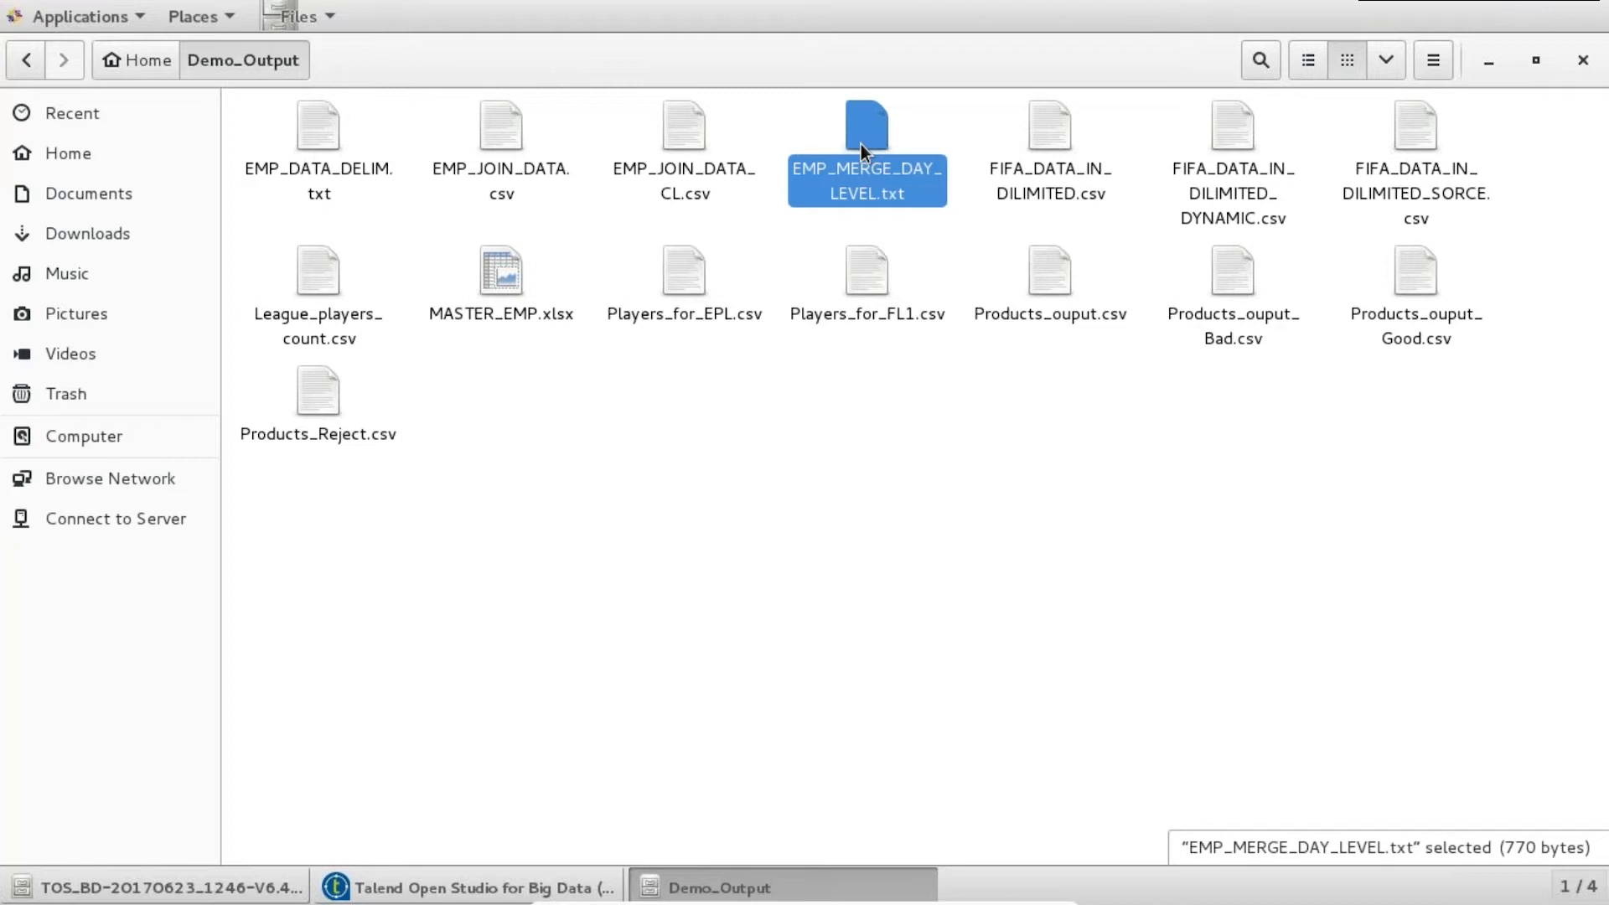
{"action": "double_click", "coordinate": [862, 144]}
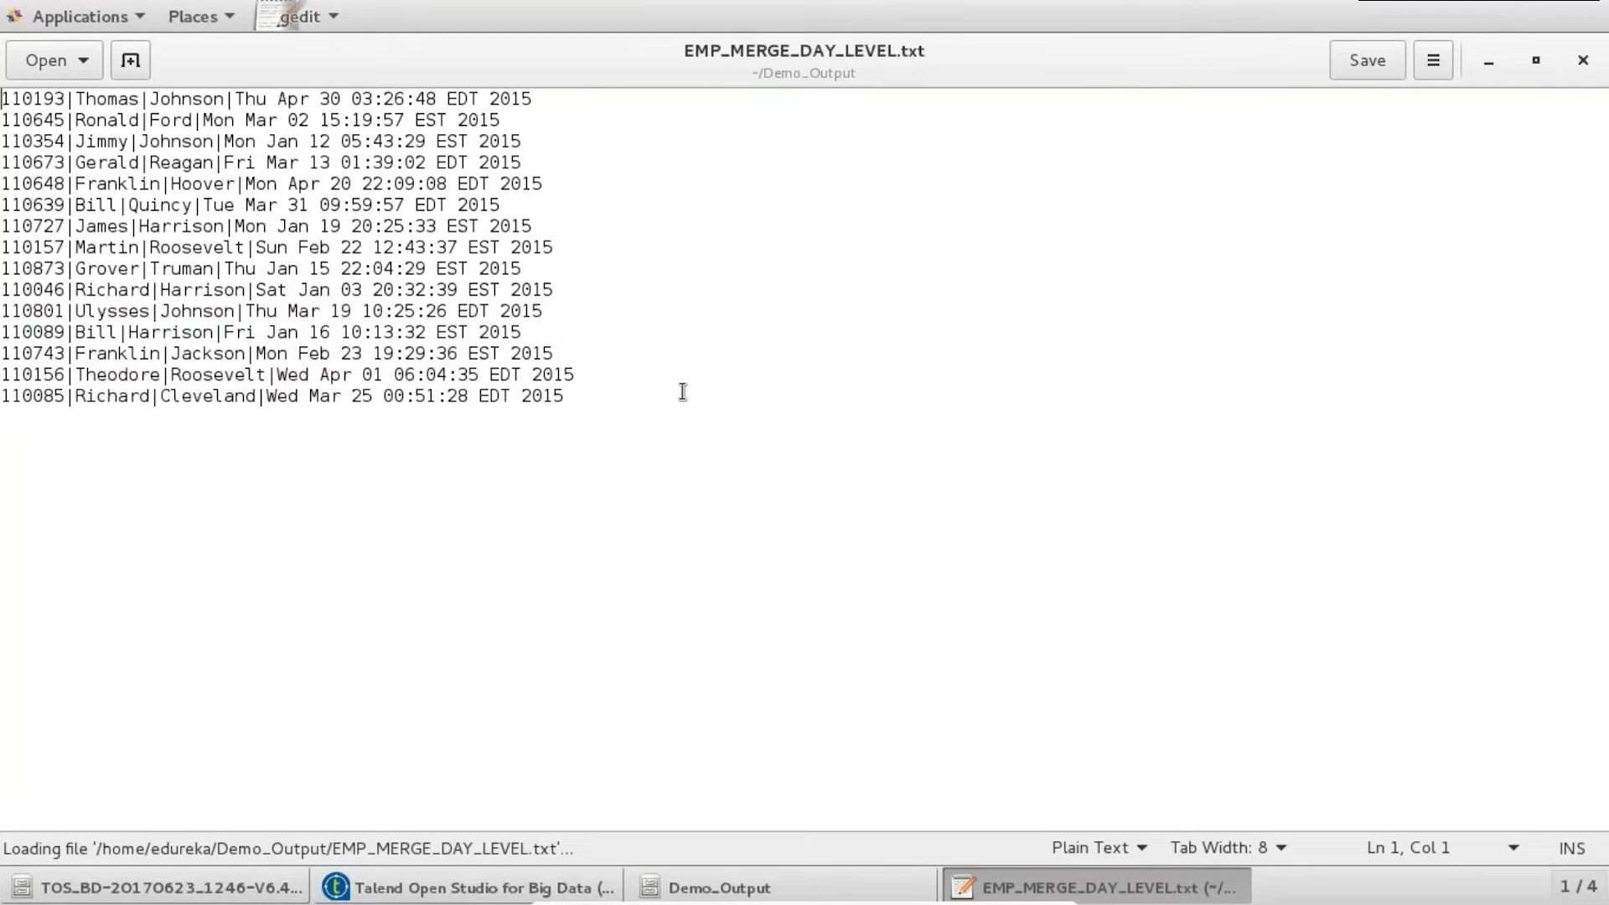
- Highlight the 15 employee rows in gedit, then return to Talend Open Studio
{"action": "left_click_drag", "start_coordinate": [611, 396], "coordinate": [2, 94]}
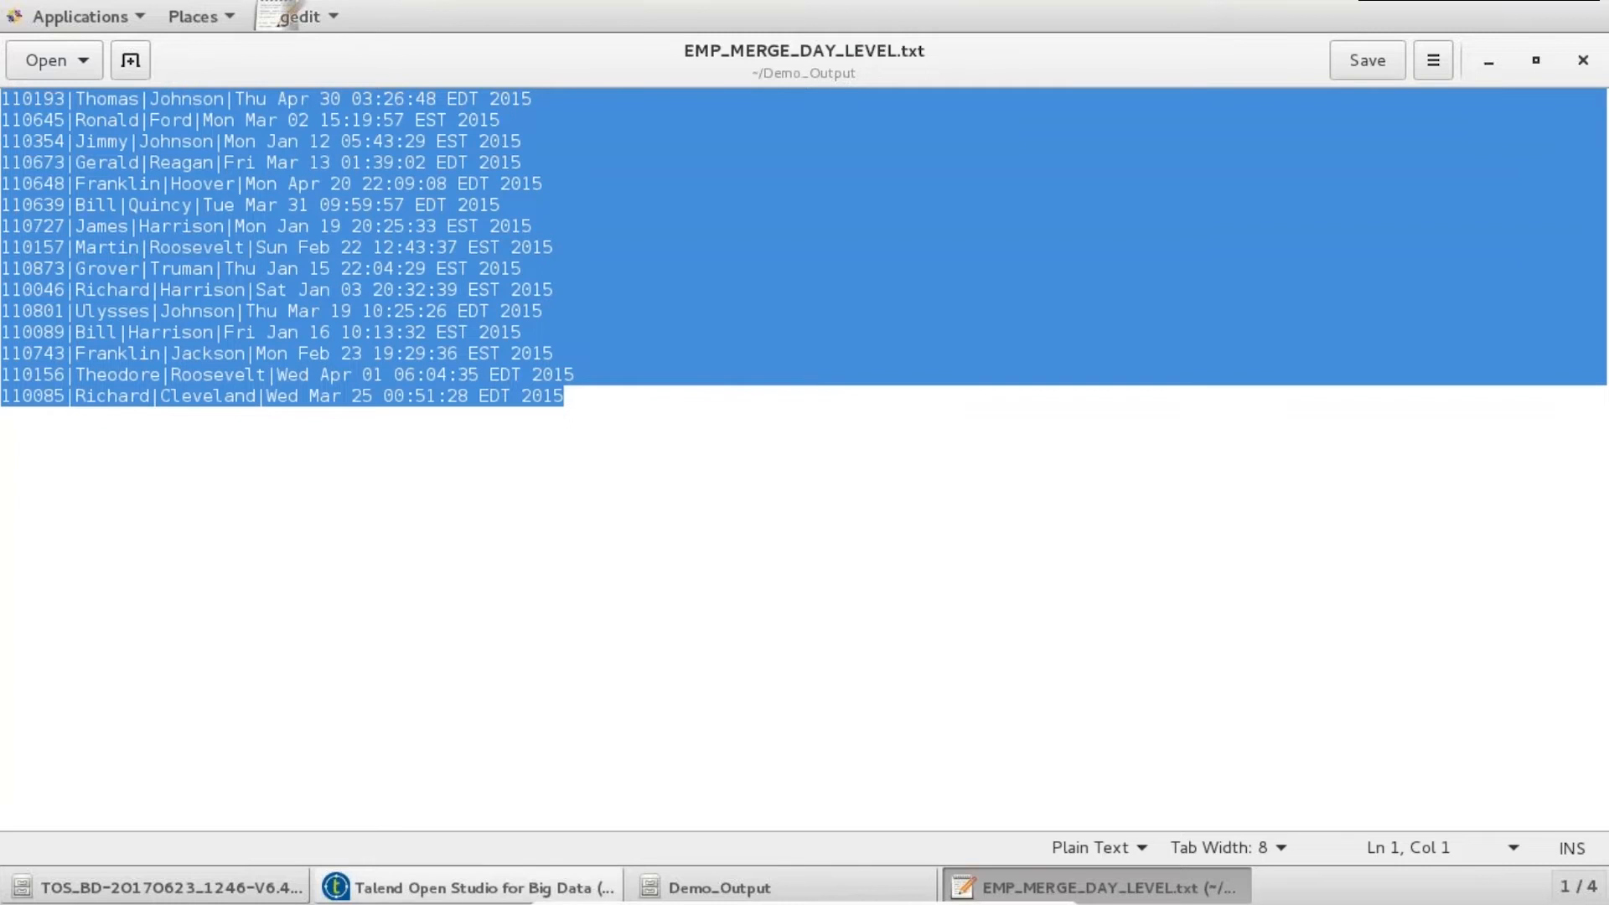
{"action": "left_click", "coordinate": [484, 890]}
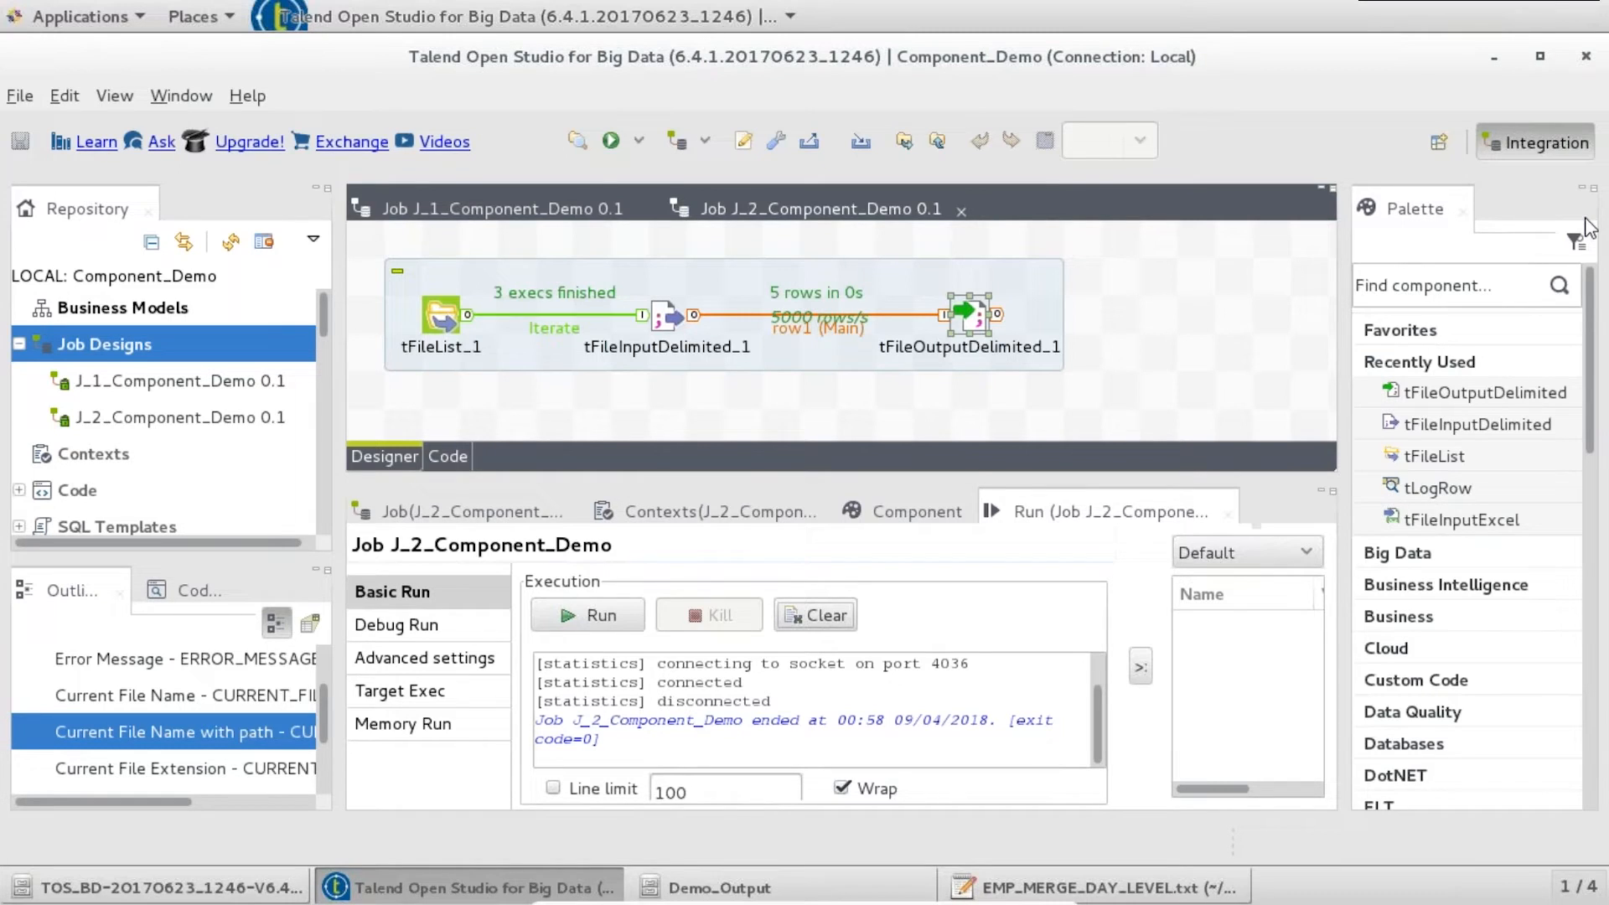
- Shrink the repository, palette and run panels to enlarge the Designer, then select all three subjob components
{"action": "left_click_drag", "start_coordinate": [339, 408], "coordinate": [301, 408]}
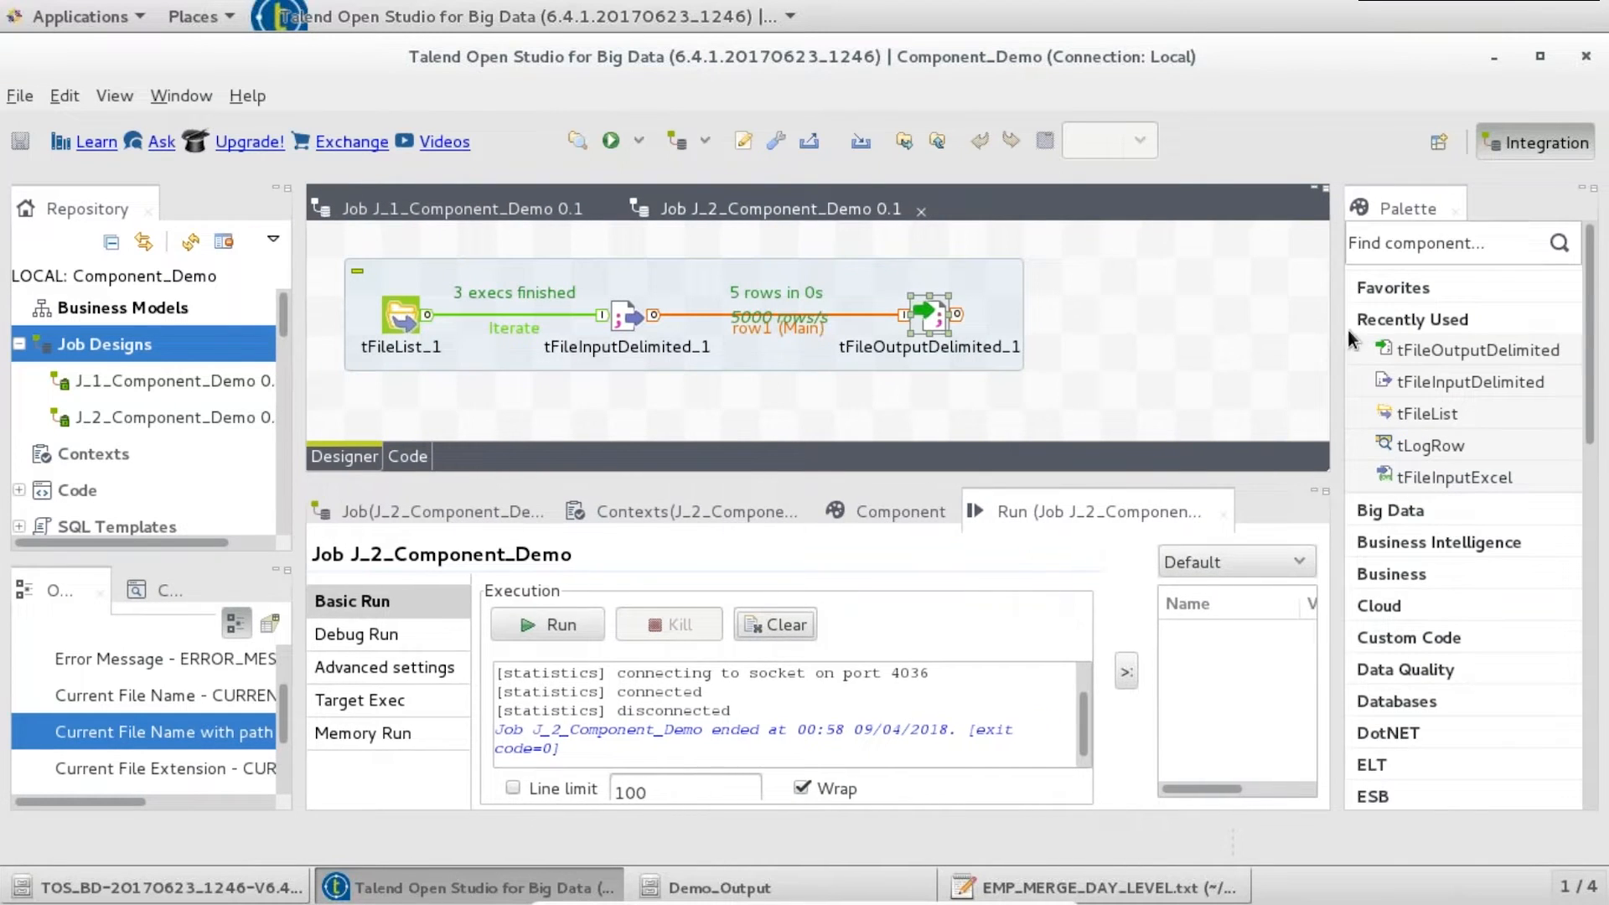
{"action": "left_click_drag", "start_coordinate": [1347, 330], "coordinate": [1381, 330]}
{"action": "left_click_drag", "start_coordinate": [1012, 482], "coordinate": [1006, 520]}
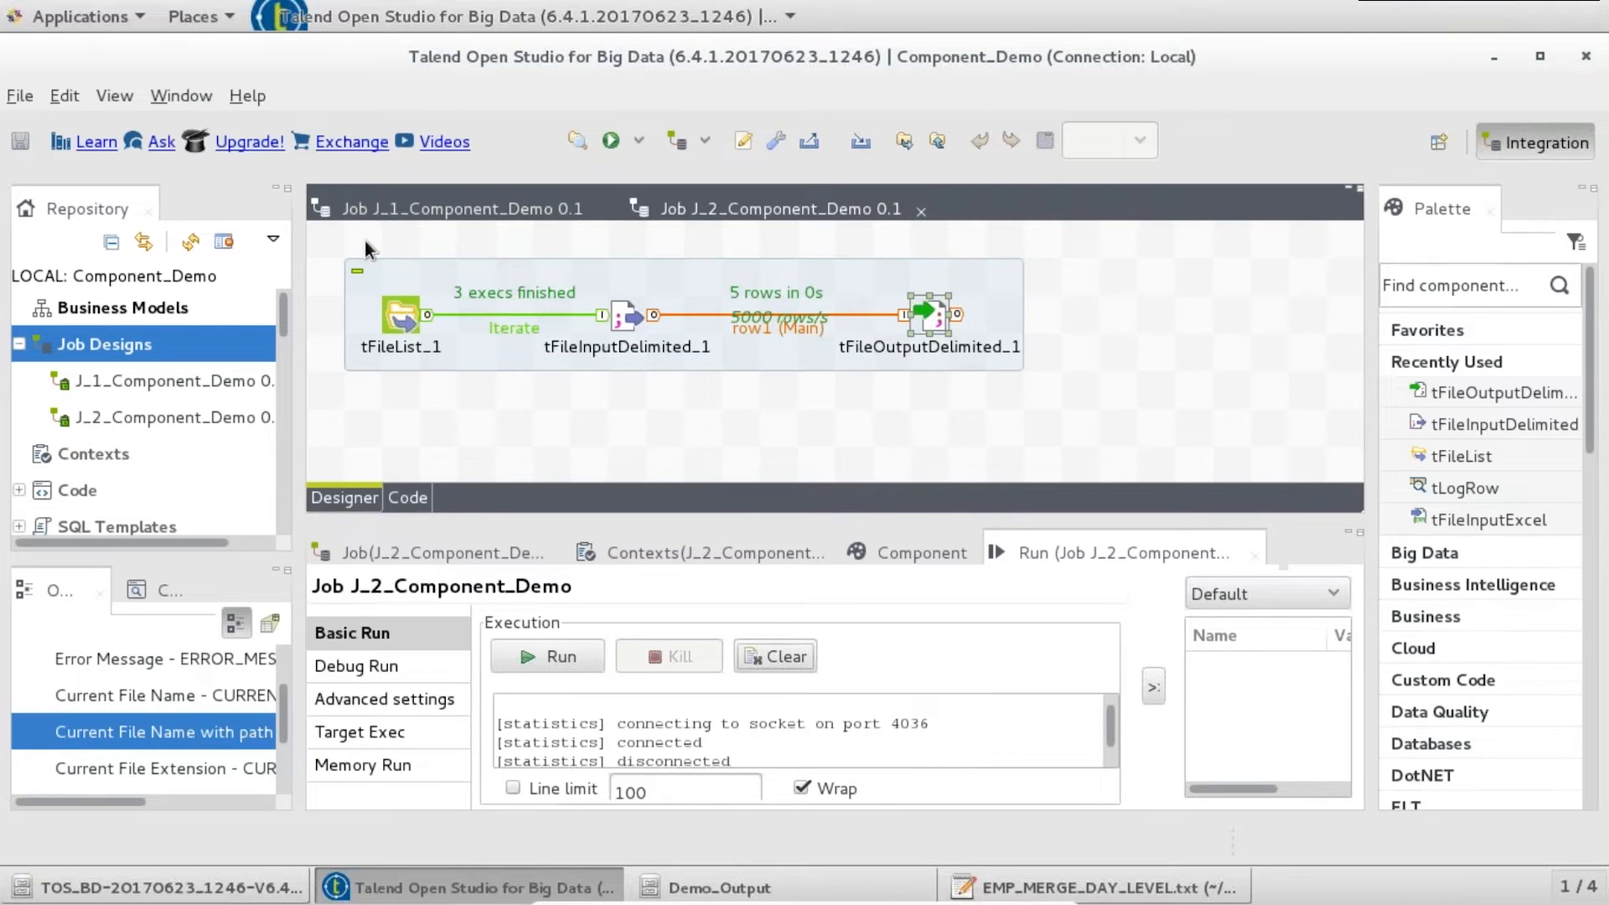
{"action": "left_click_drag", "start_coordinate": [321, 249], "coordinate": [1073, 399]}
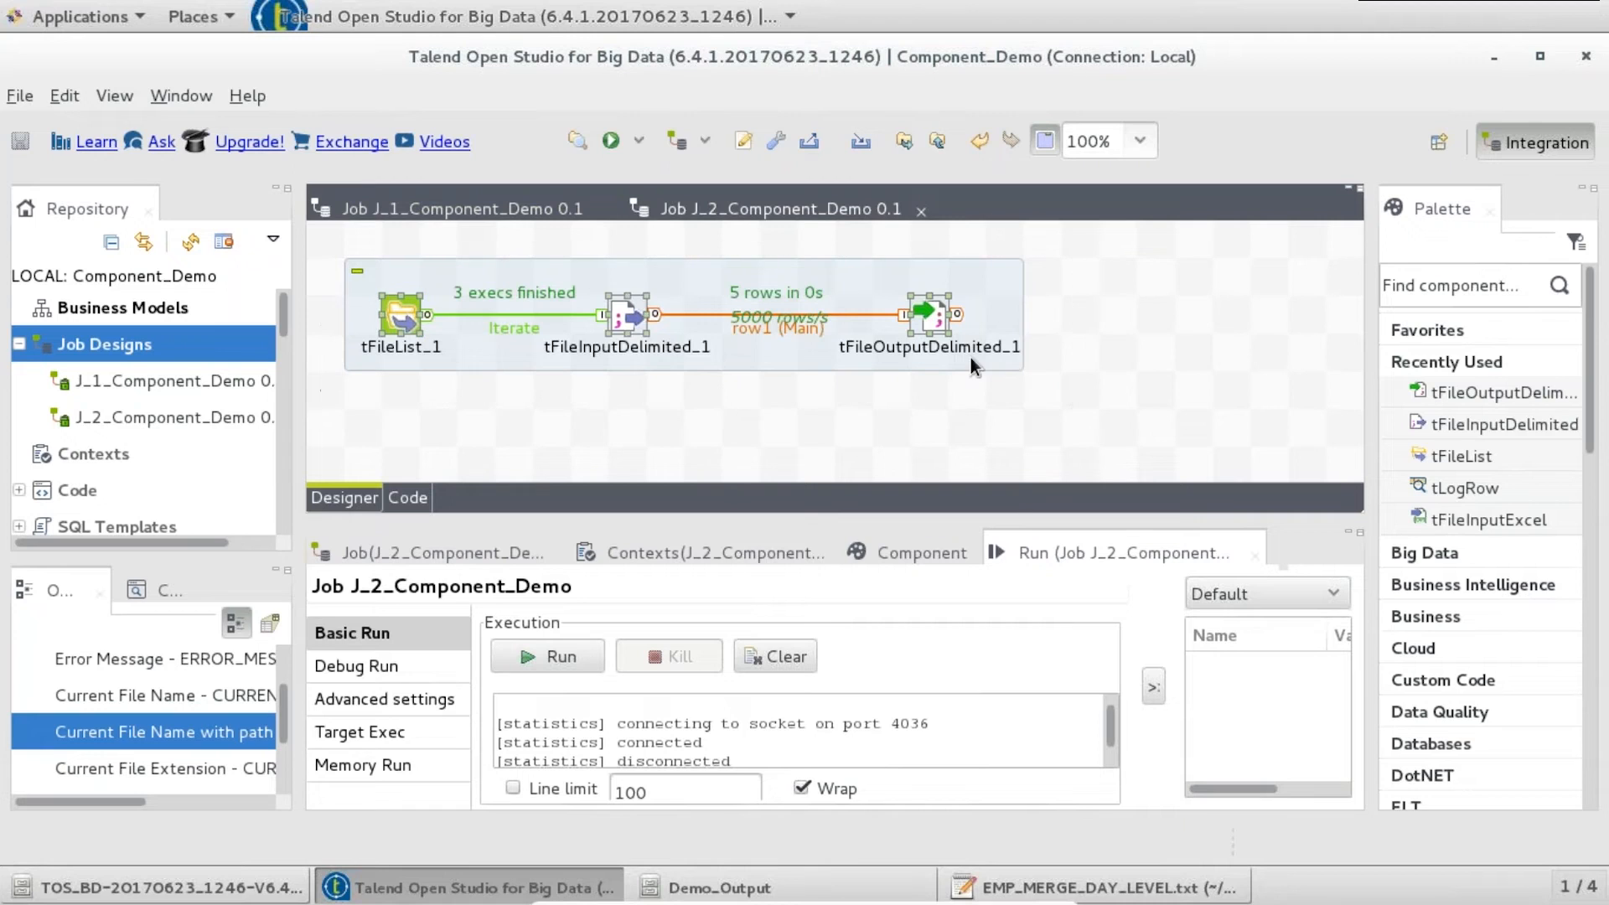
- Deactivate the three selected components and open tFileOutputDelimited_1's settings
{"action": "right_click", "coordinate": [938, 316]}
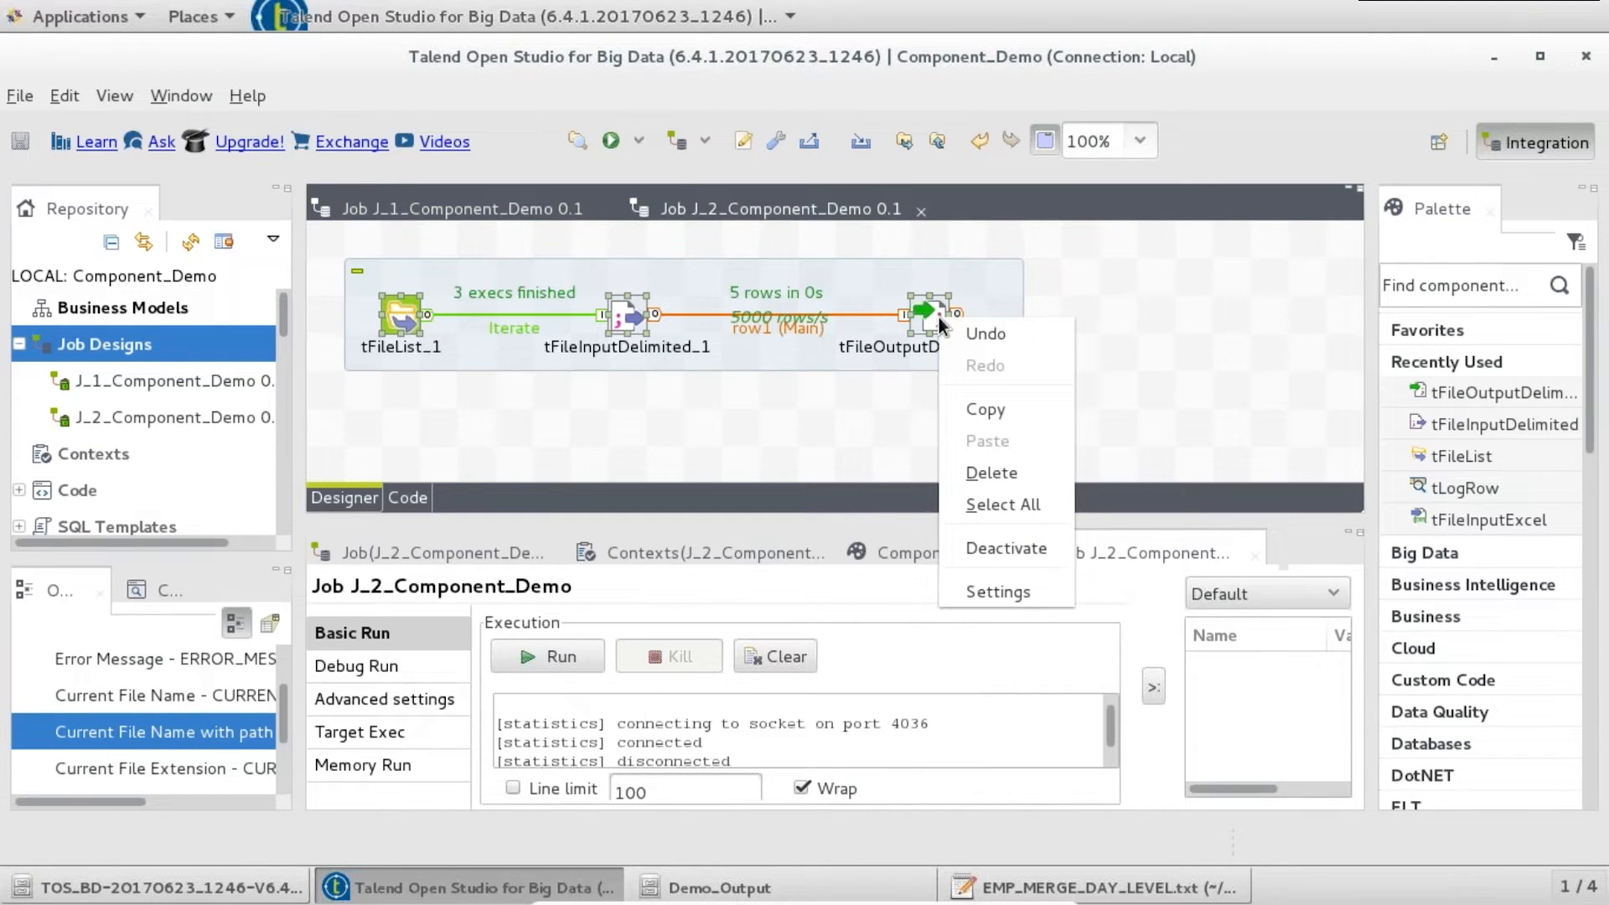
{"action": "left_click", "coordinate": [1003, 546]}
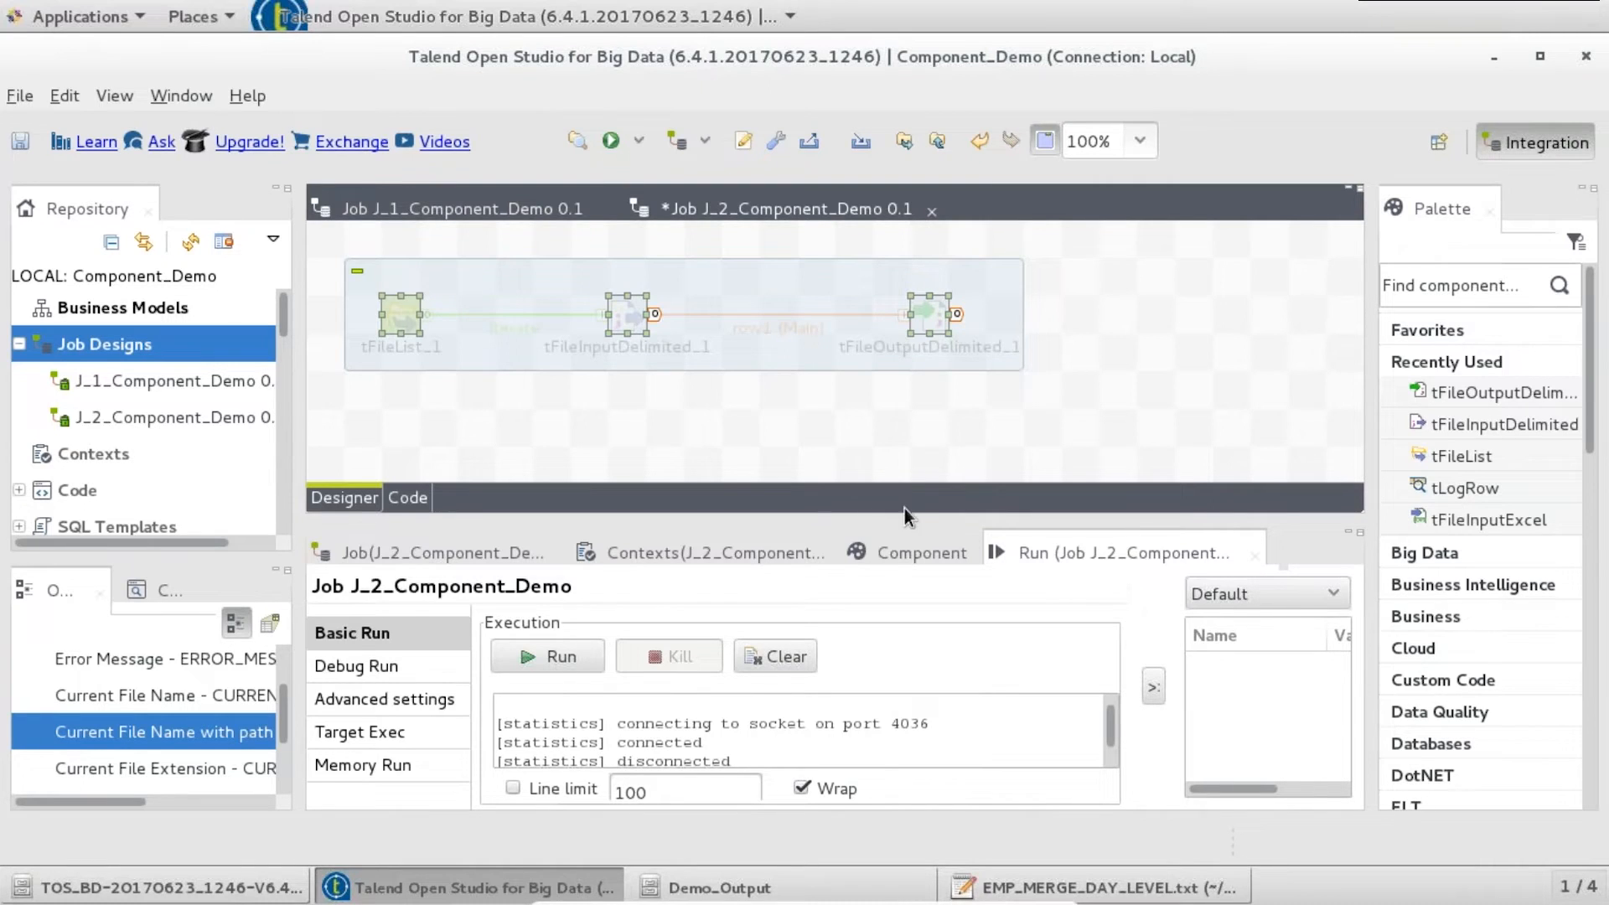
{"action": "left_click_drag", "start_coordinate": [910, 515], "coordinate": [911, 550]}
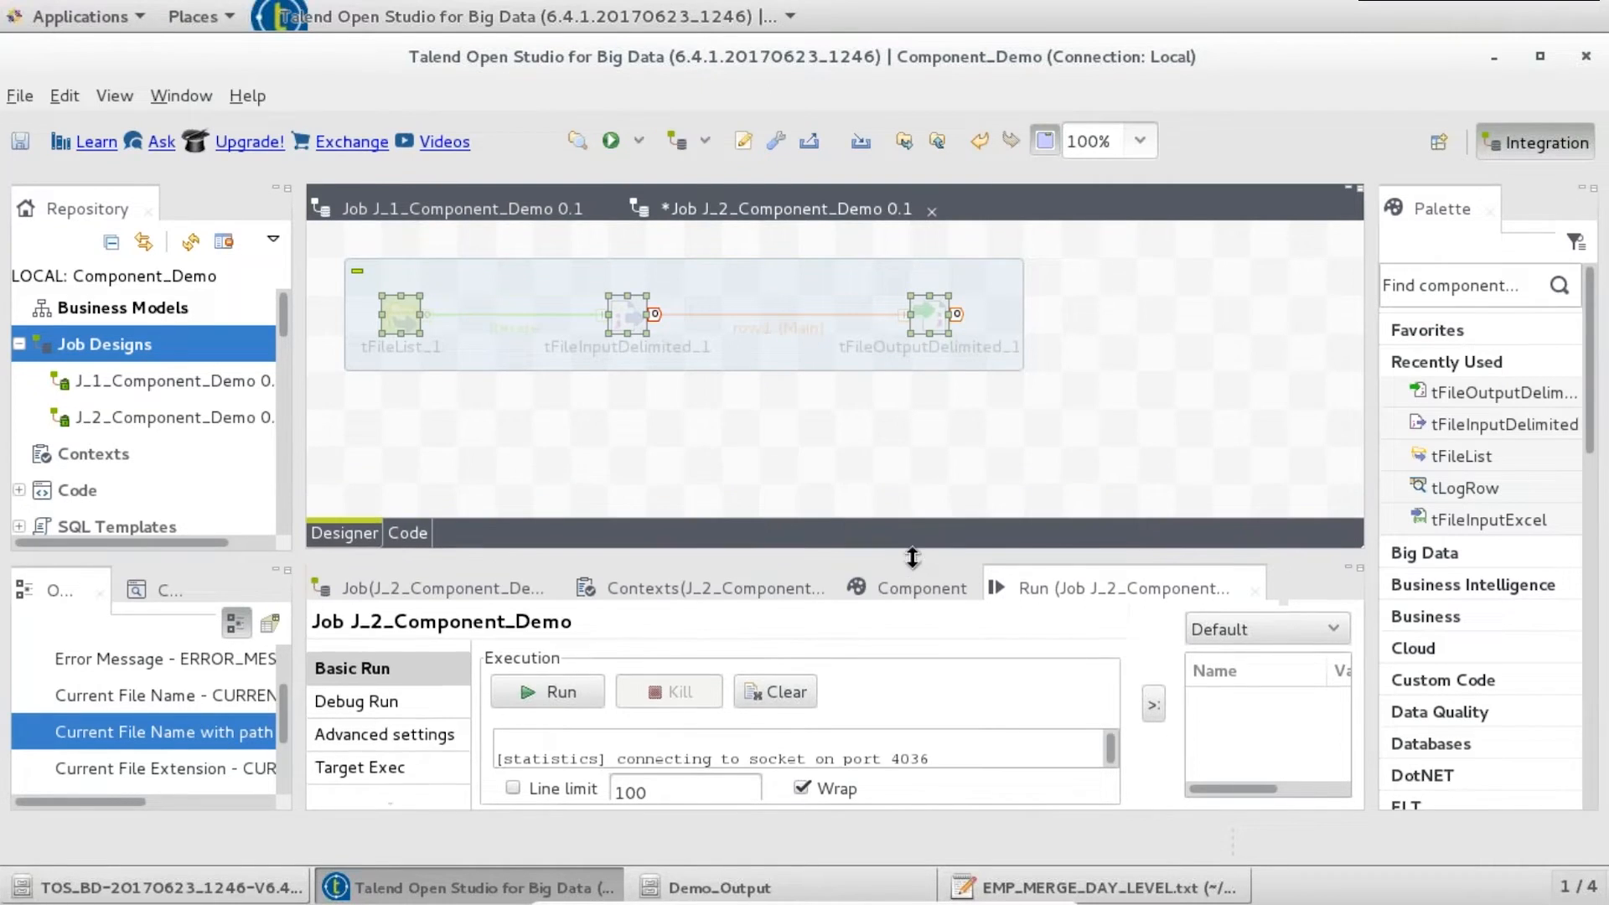
{"action": "double_click", "coordinate": [934, 310]}
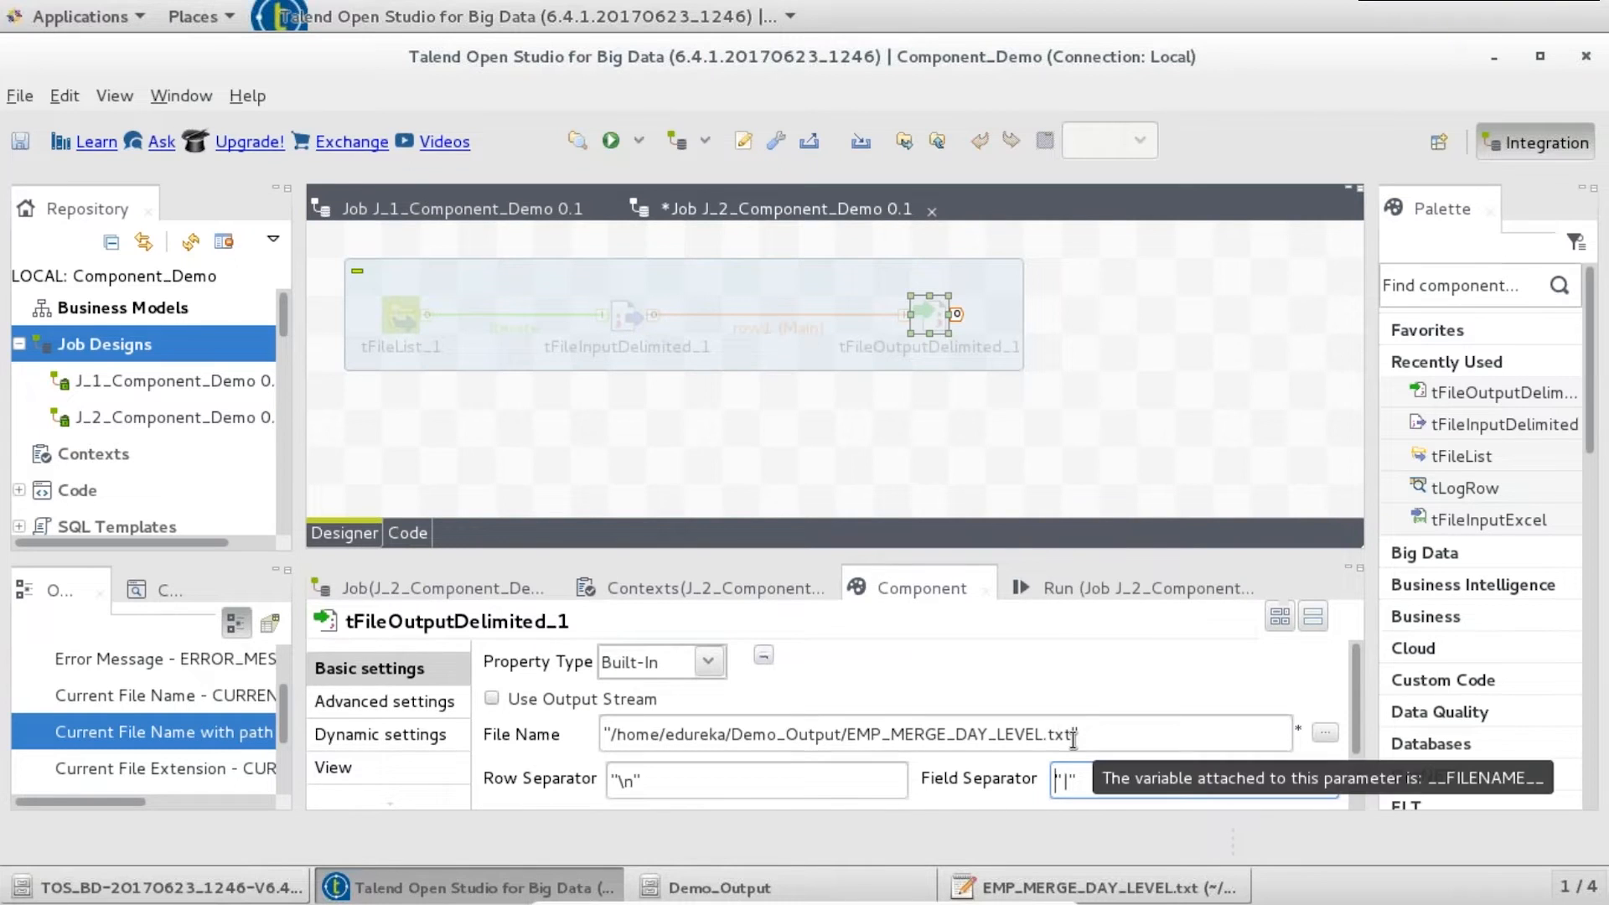
- Add a tFileInputDelimited component and paste the EMP_MERGE_DAY_LEVEL.txt path as its file name
{"action": "left_click", "coordinate": [495, 453]}
{"action": "type", "text": "tfile"}
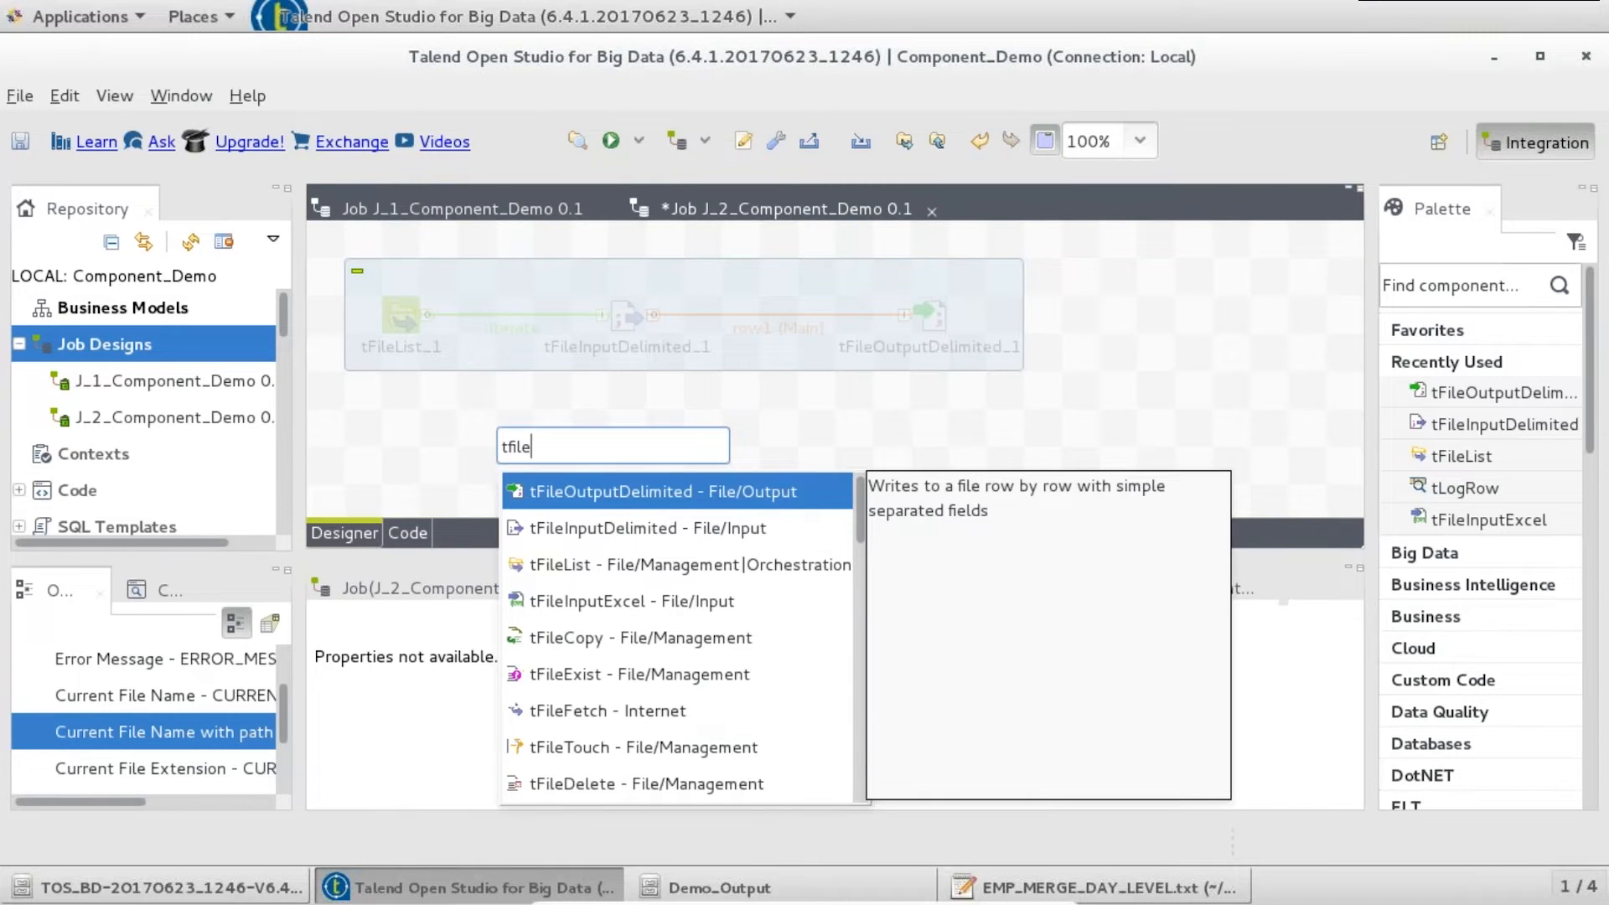
{"action": "type", "text": "in"}
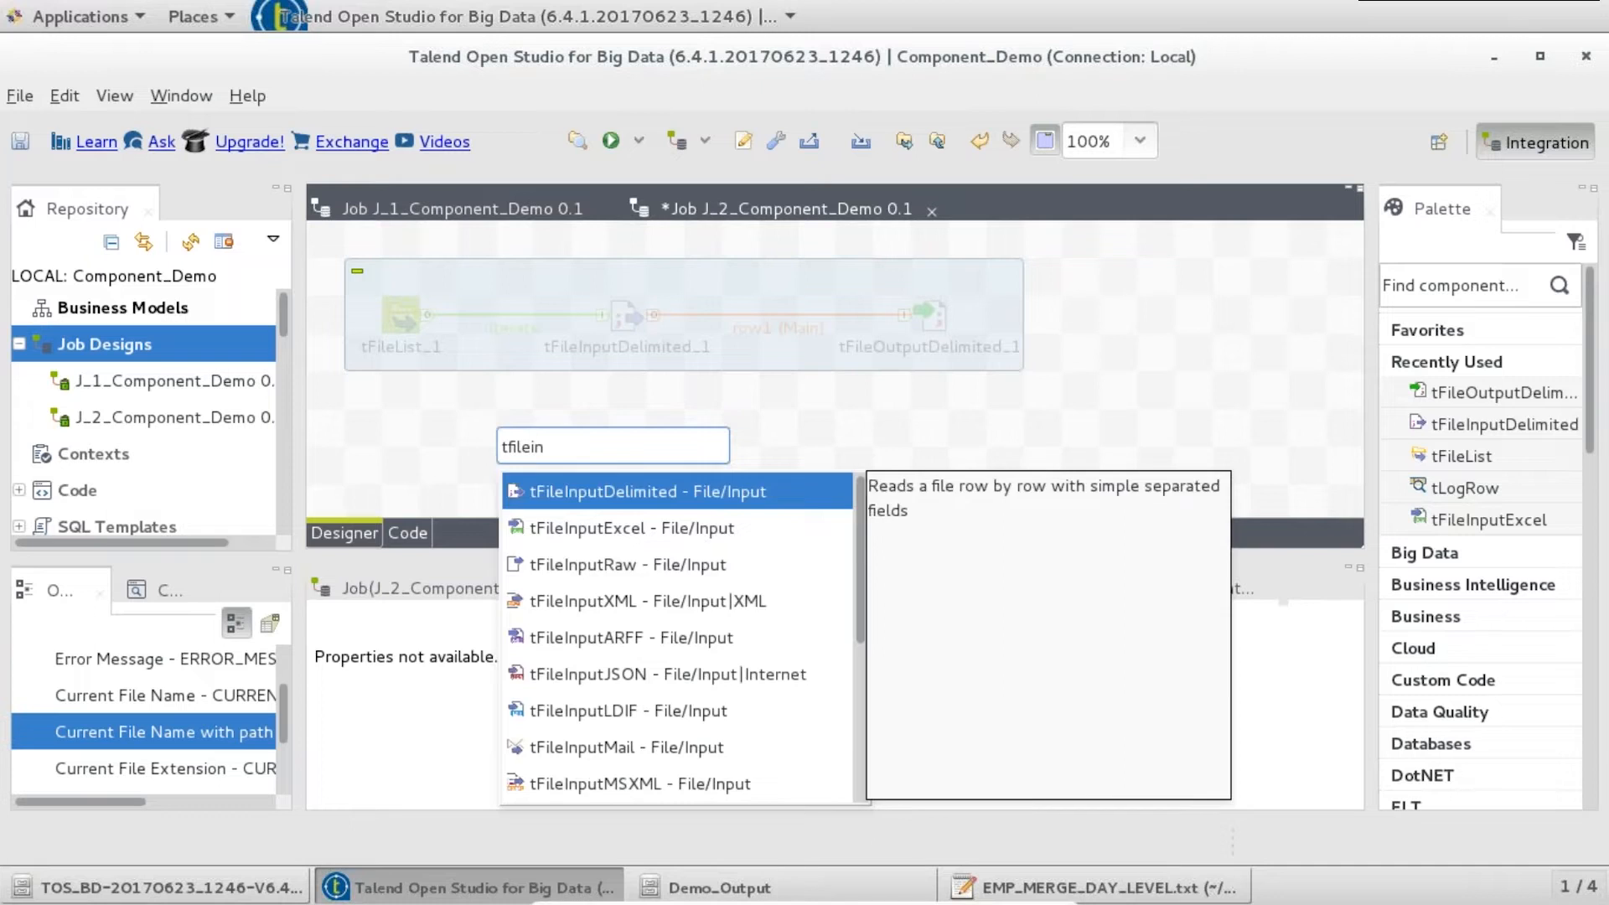
{"action": "key", "text": "Return"}
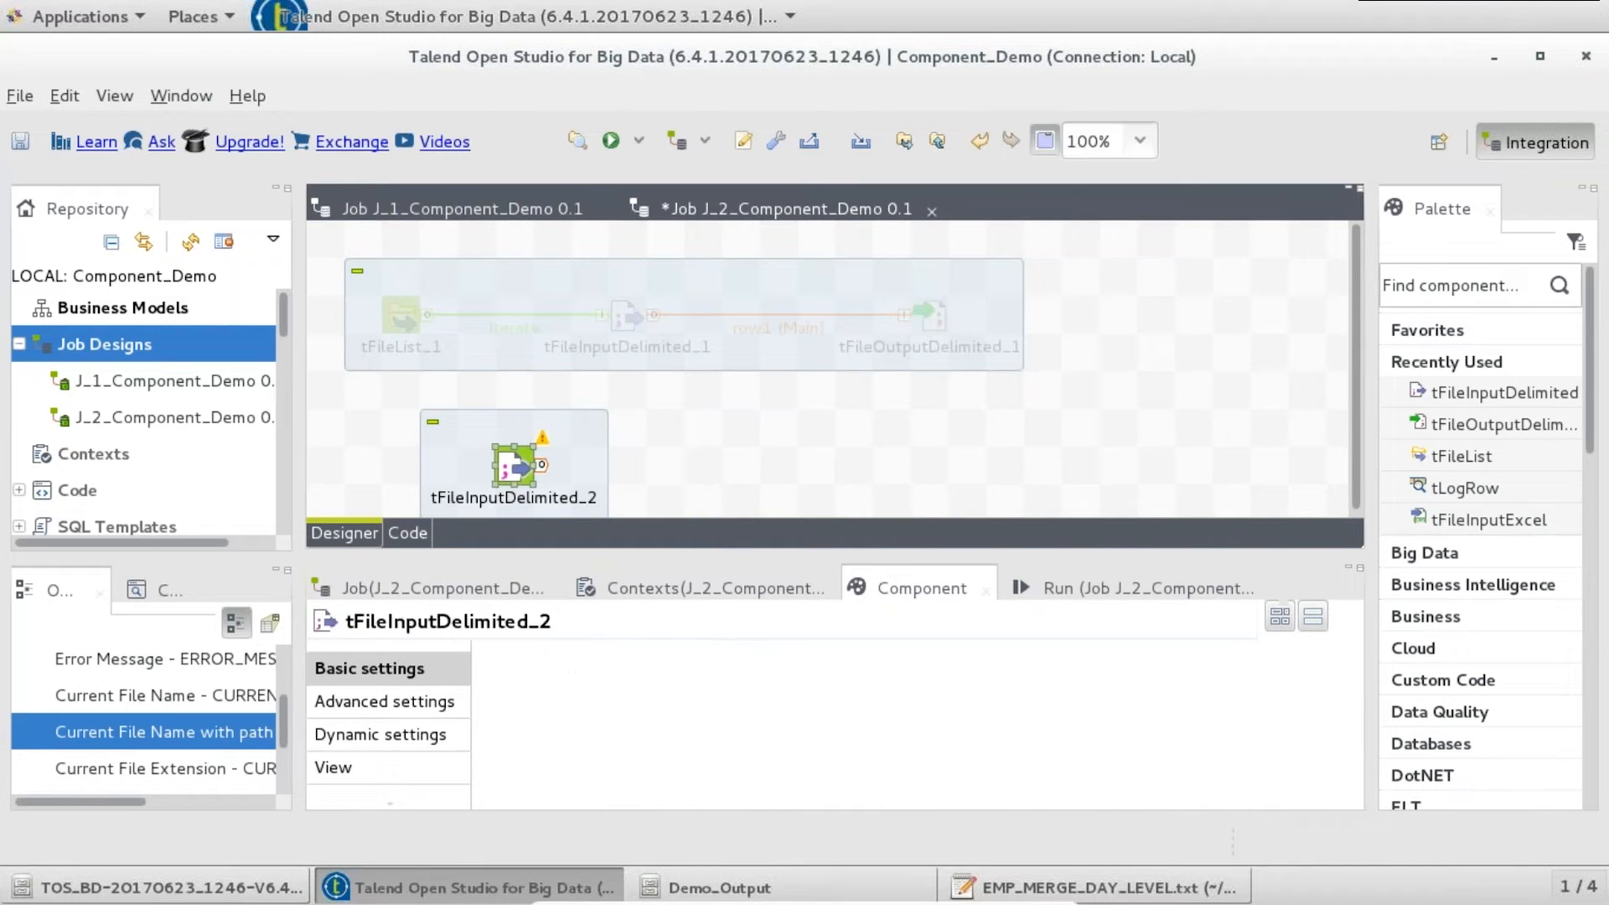
{"action": "left_click", "coordinate": [1115, 737]}
{"action": "key", "text": "ctrl+a"}
{"action": "type", "text": "\"/home/edureka/Demo_Output/EMP_MERGE_DAY_LEVEL.txt\""}
{"action": "left_click_drag", "start_coordinate": [1359, 664], "coordinate": [1356, 727]}
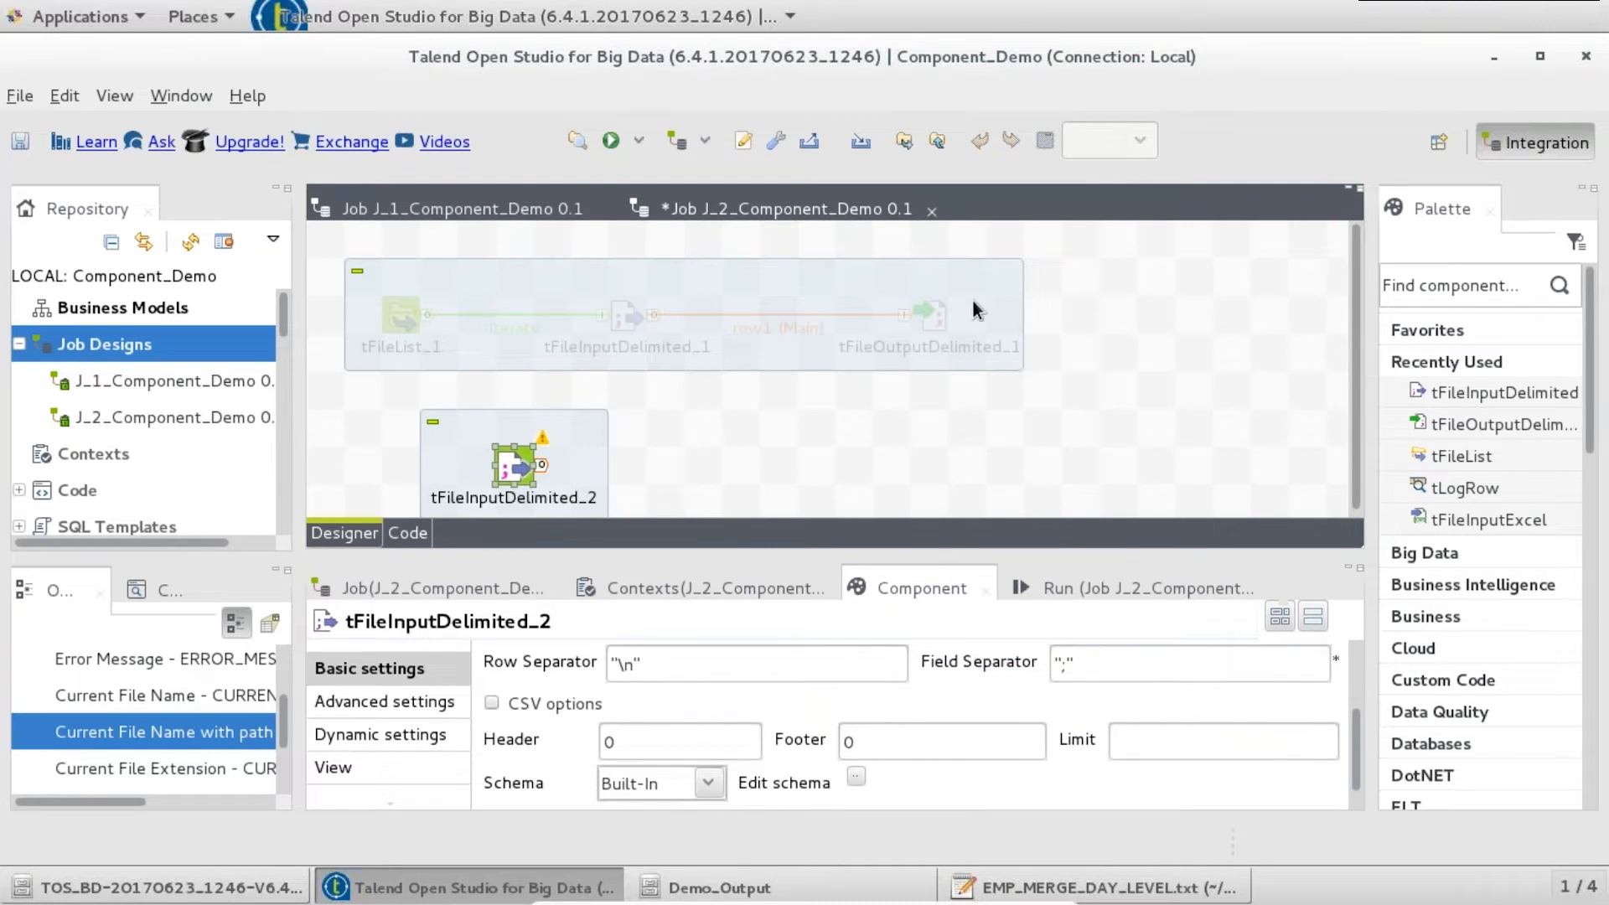
- Copy tFileOutputDelimited_1's ID, FName, LName, DOJ schema into tFileInputDelimited_2's schema
{"action": "left_click", "coordinate": [934, 323]}
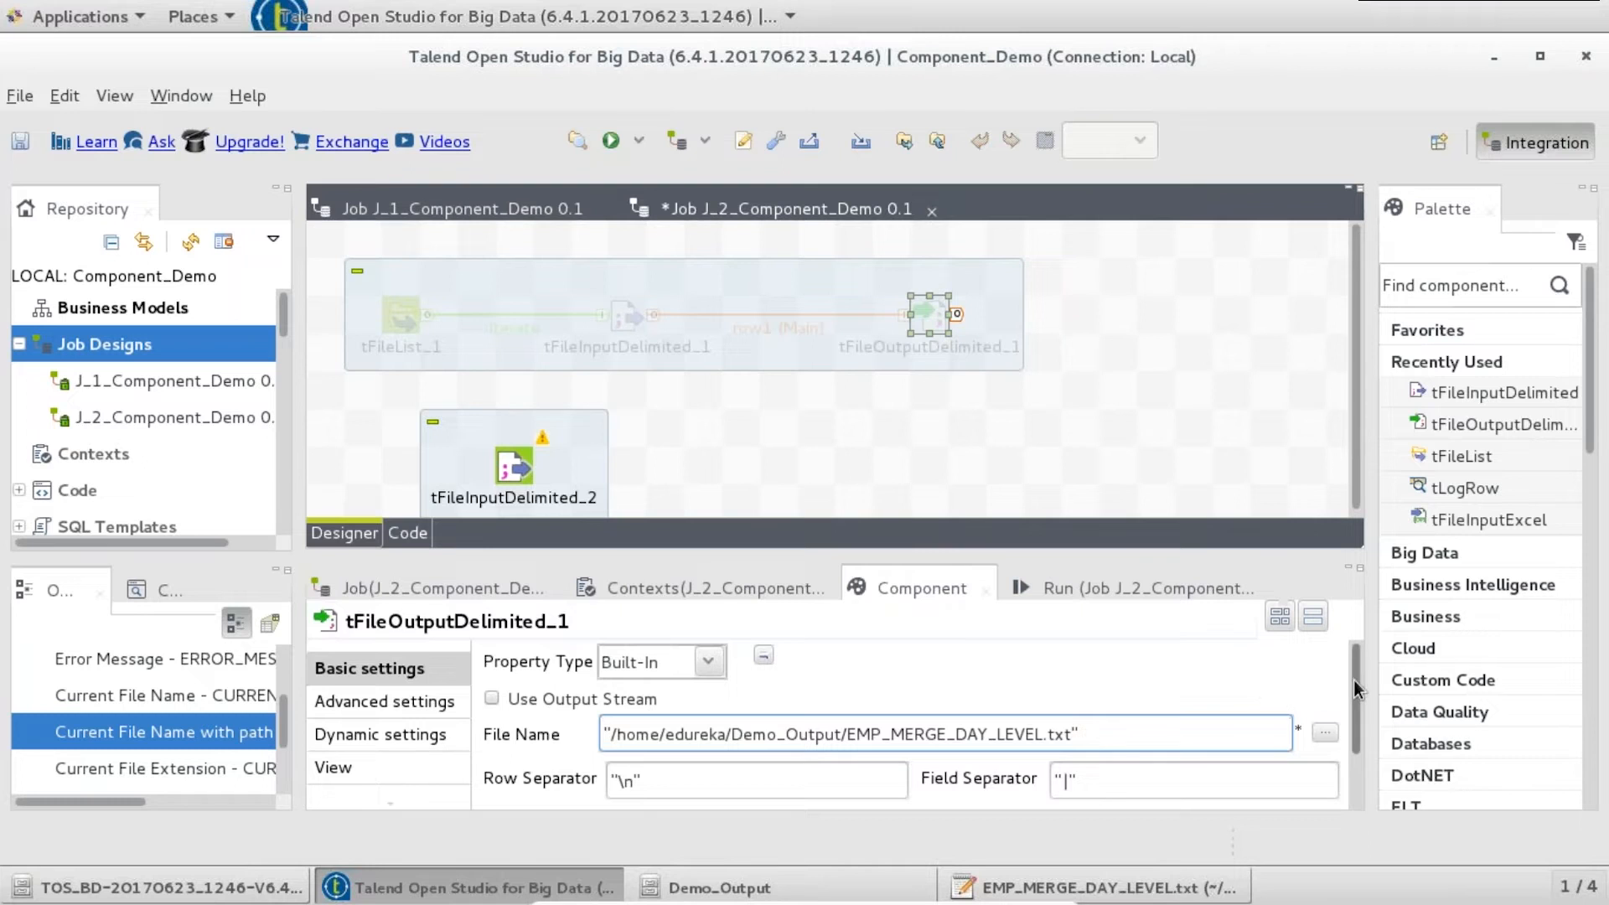
{"action": "left_click_drag", "start_coordinate": [1354, 680], "coordinate": [1357, 786]}
{"action": "left_click", "coordinate": [856, 785]}
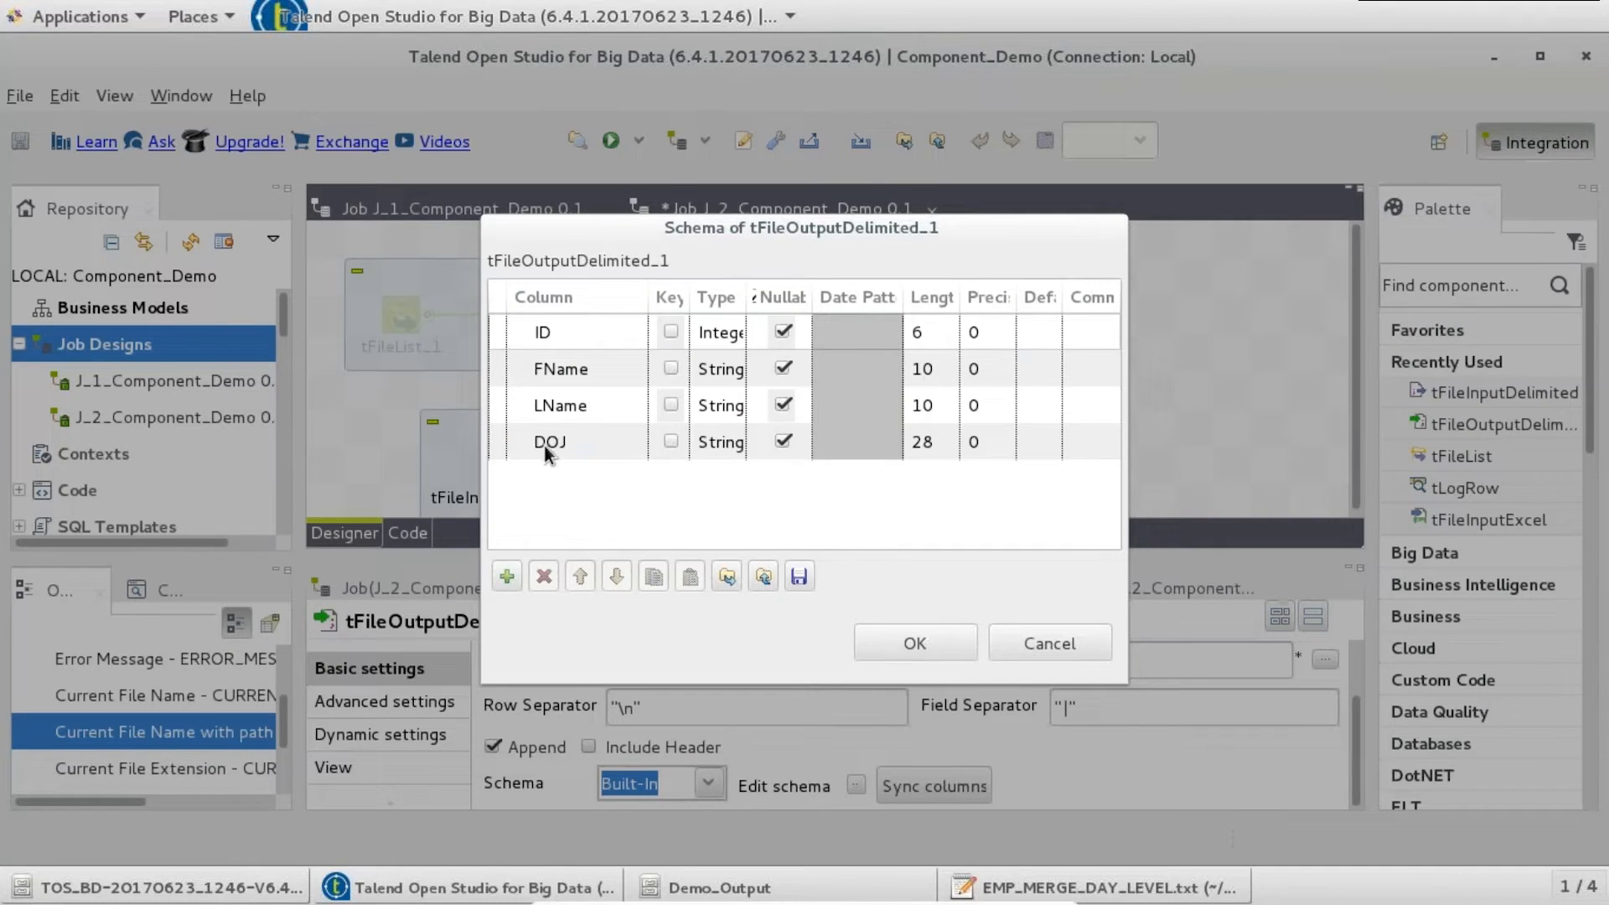
{"action": "left_click", "coordinate": [498, 302]}
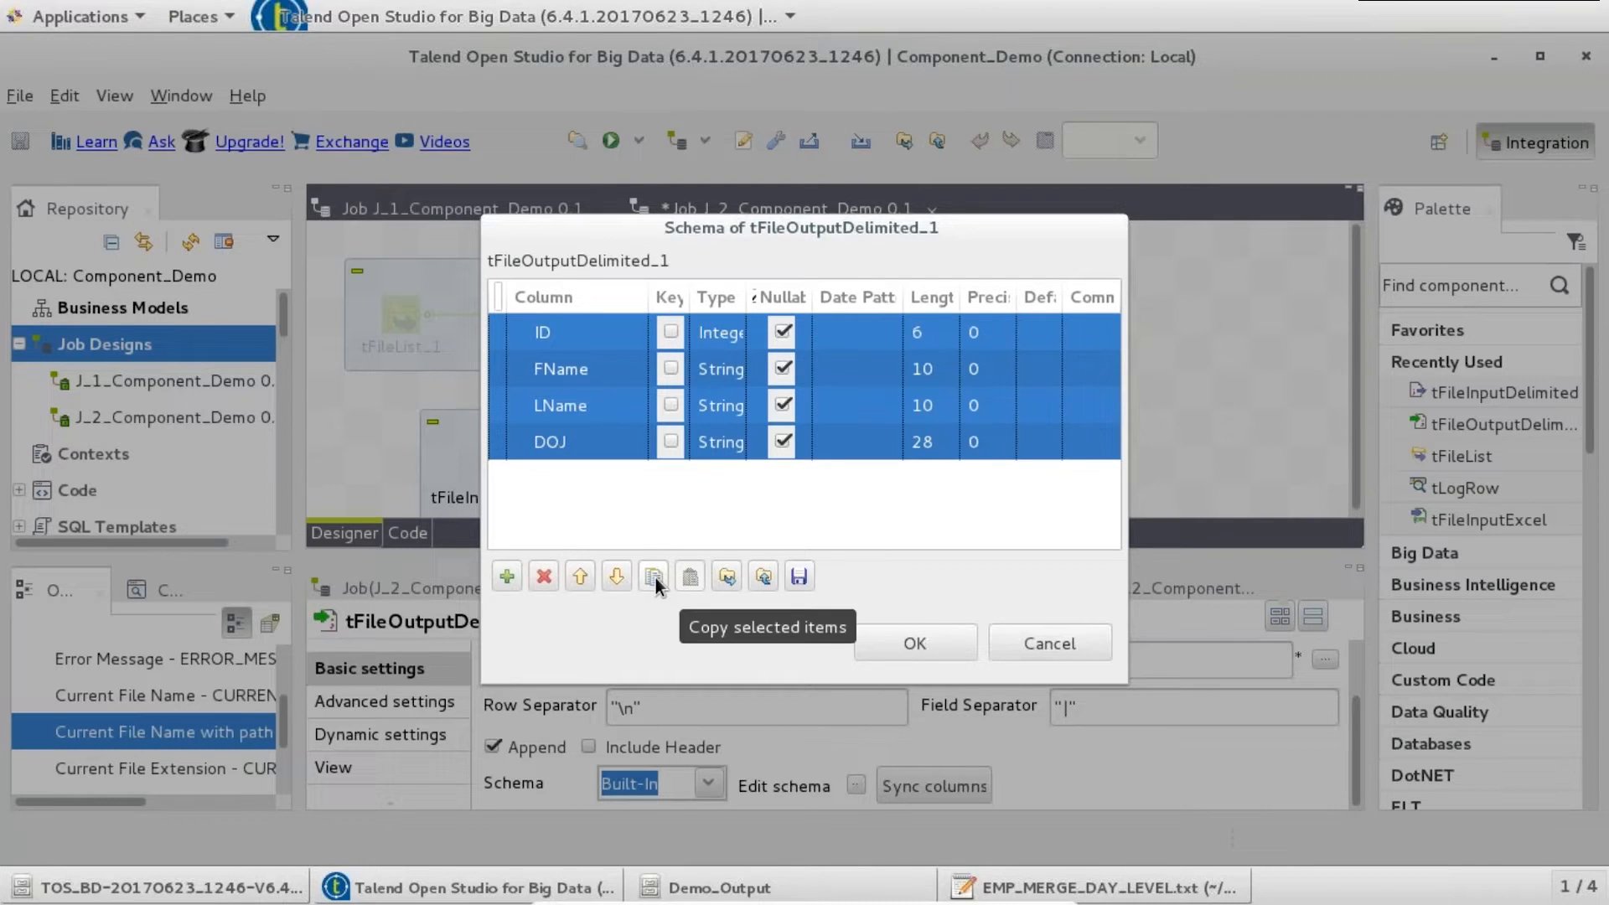
{"action": "left_click", "coordinate": [930, 644]}
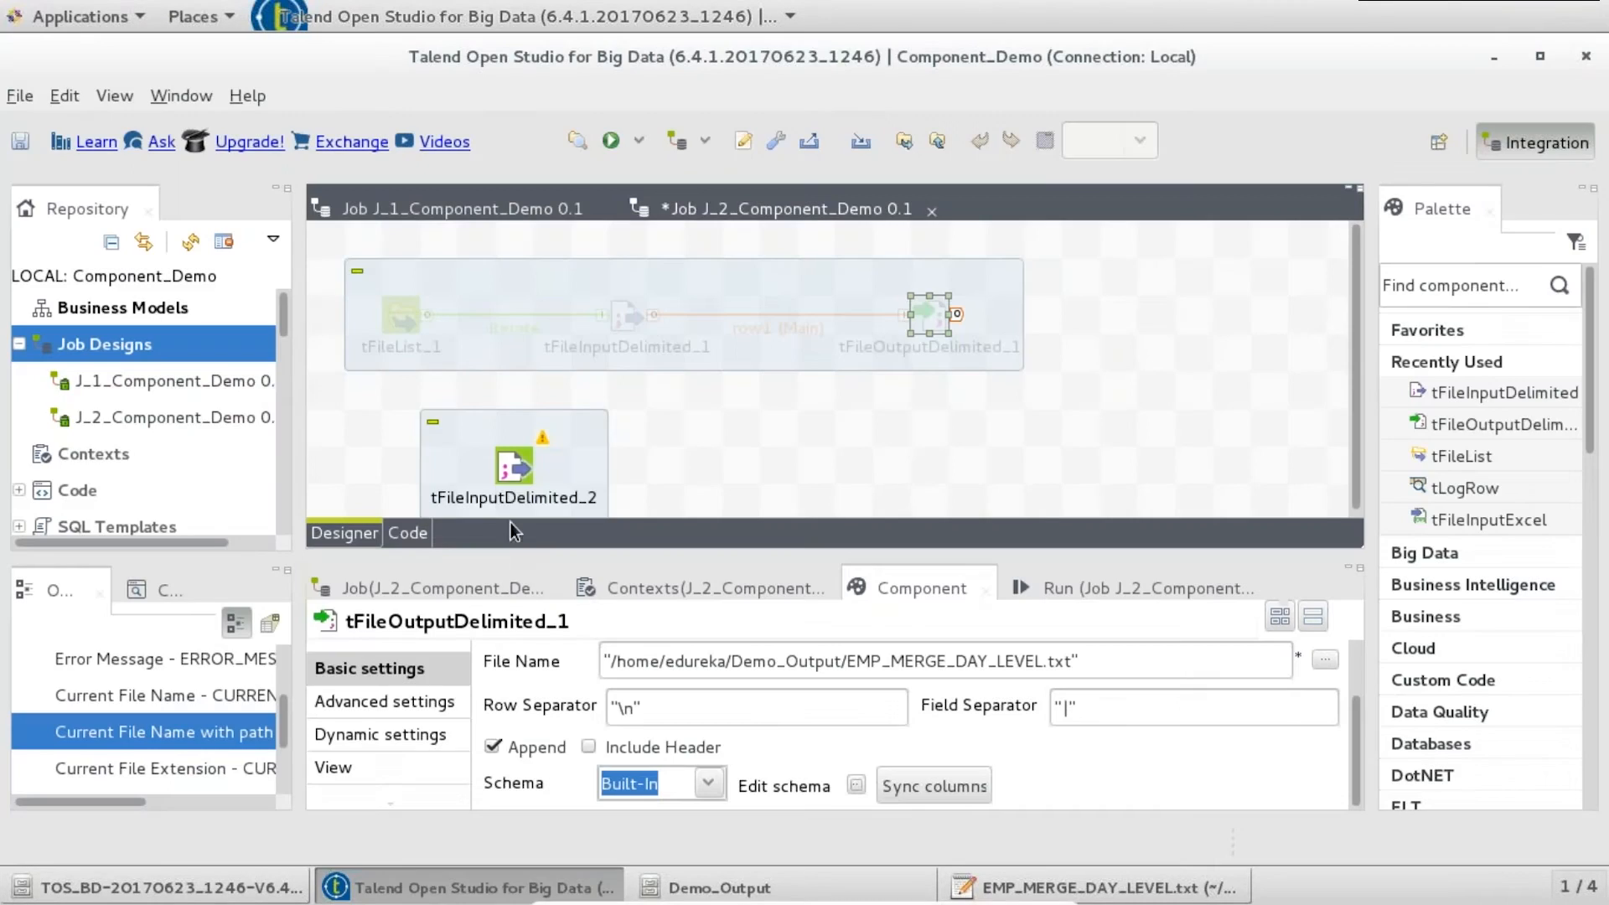
{"action": "left_click", "coordinate": [511, 465]}
{"action": "scroll", "coordinate": [1360, 736], "scroll_direction": "down", "scroll_amount": 3}
{"action": "left_click", "coordinate": [855, 745]}
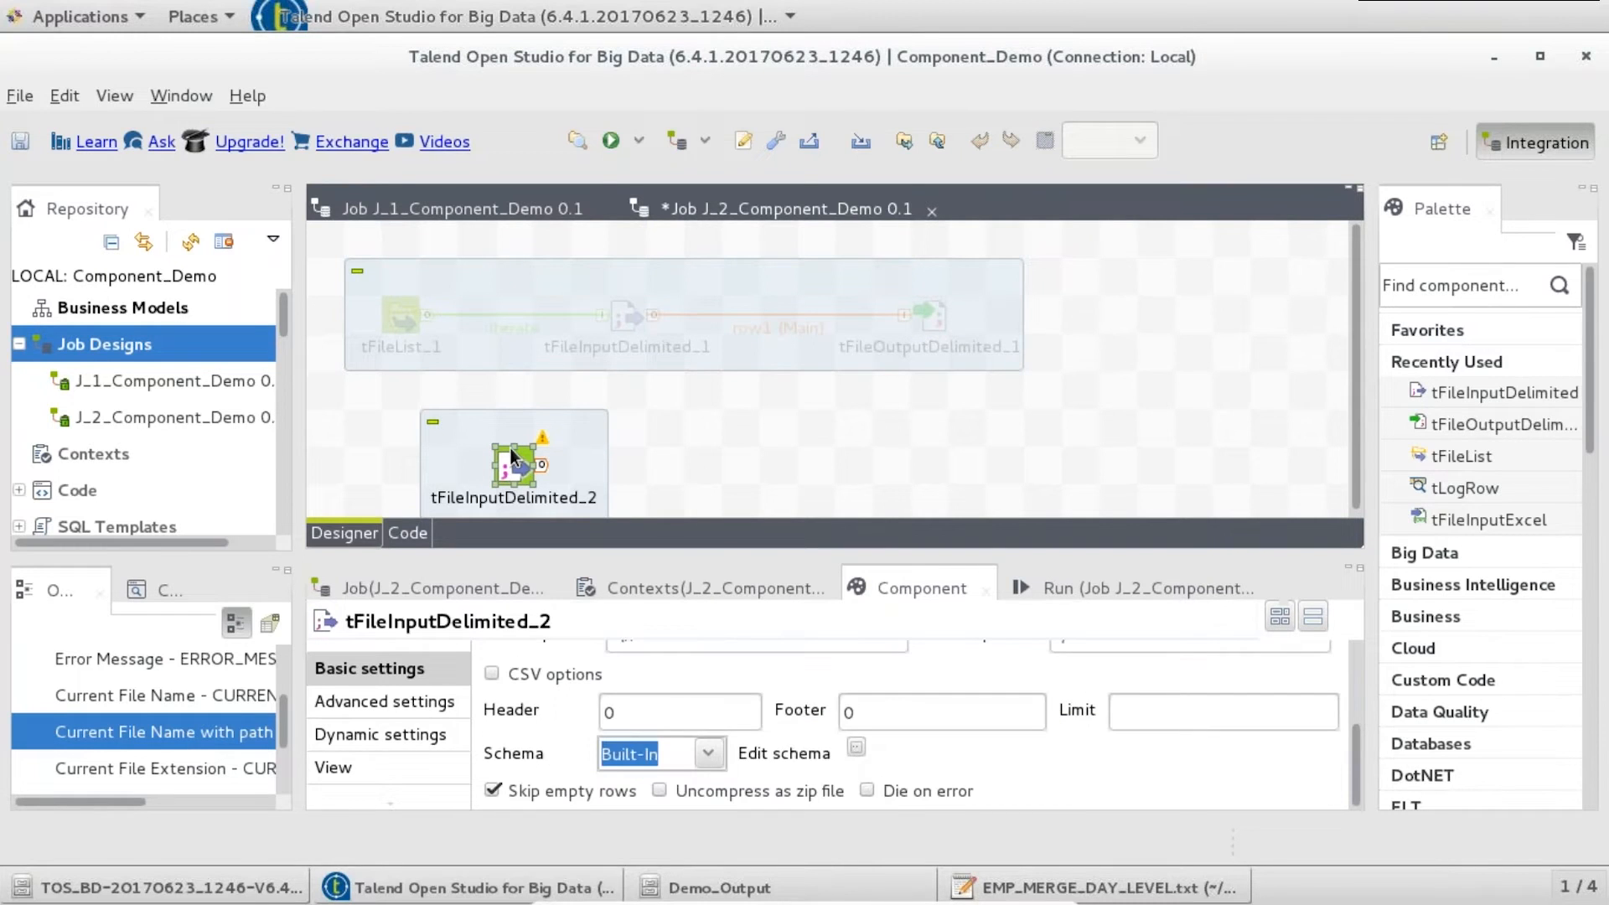
{"action": "left_click", "coordinate": [690, 577]}
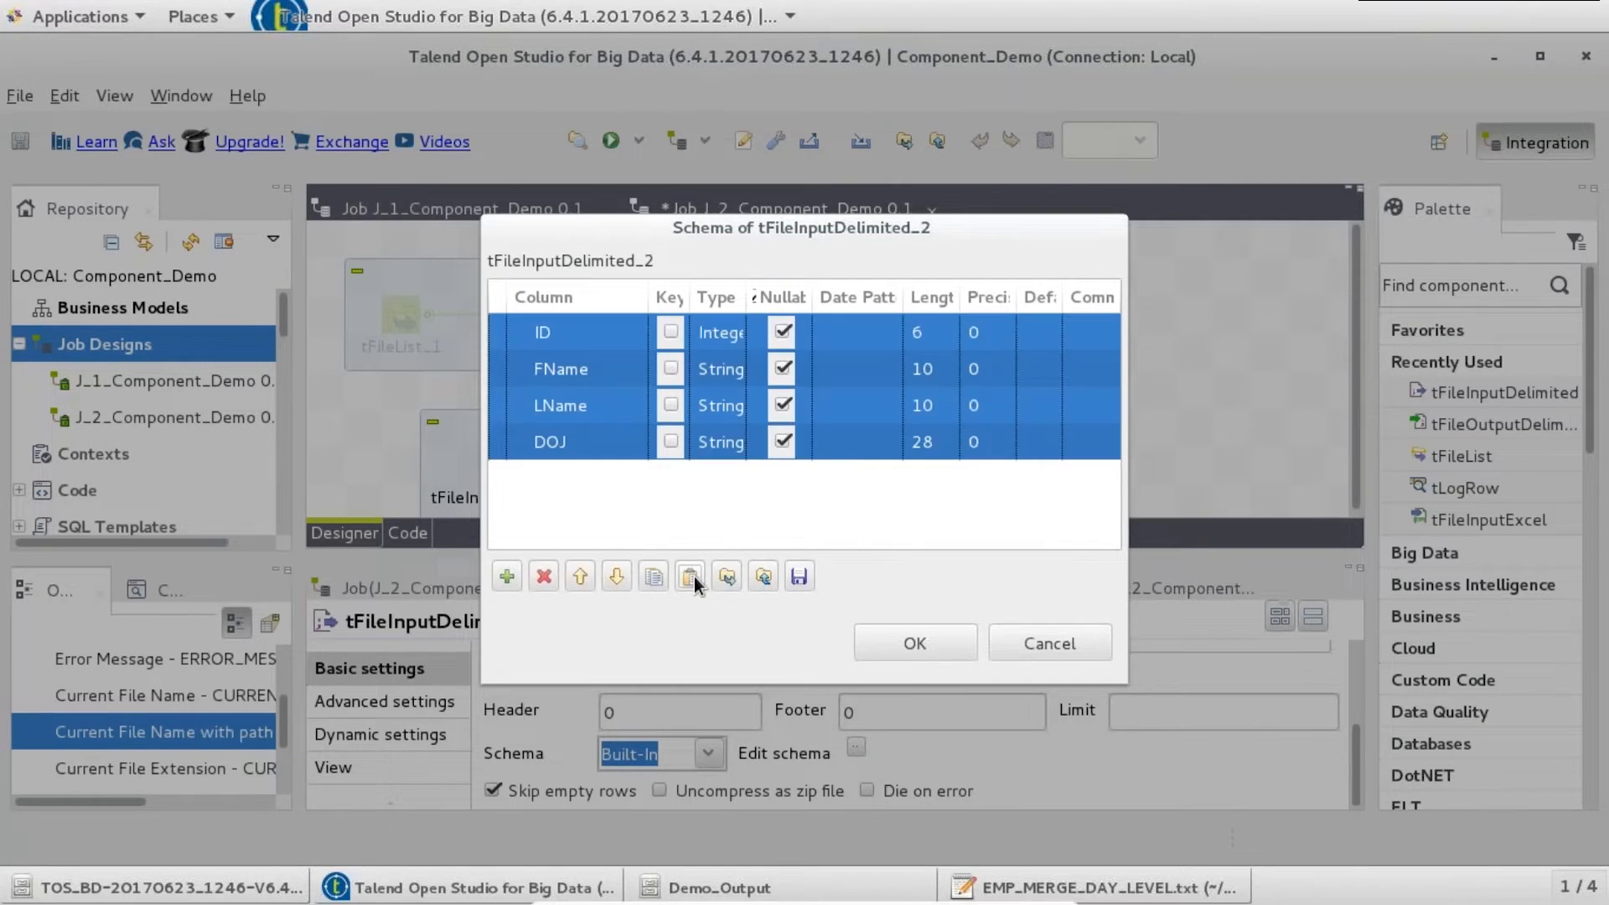
{"action": "left_click", "coordinate": [913, 643]}
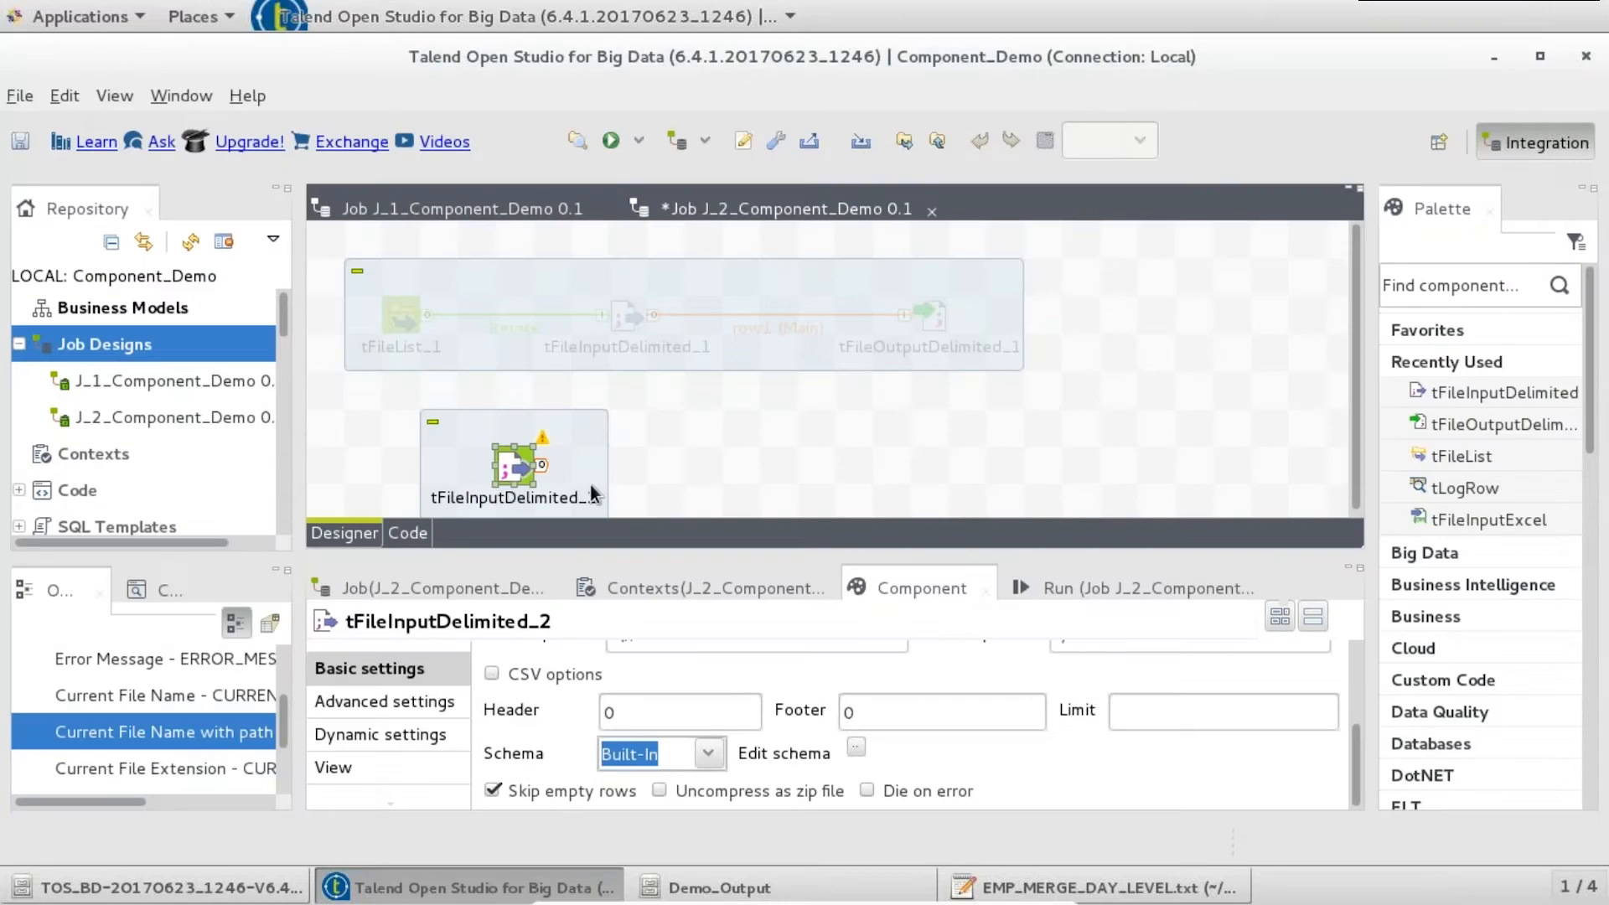
- Change tFileInputDelimited_2's field separator from ";" to "|"
{"action": "left_click_drag", "start_coordinate": [1355, 767], "coordinate": [1352, 705]}
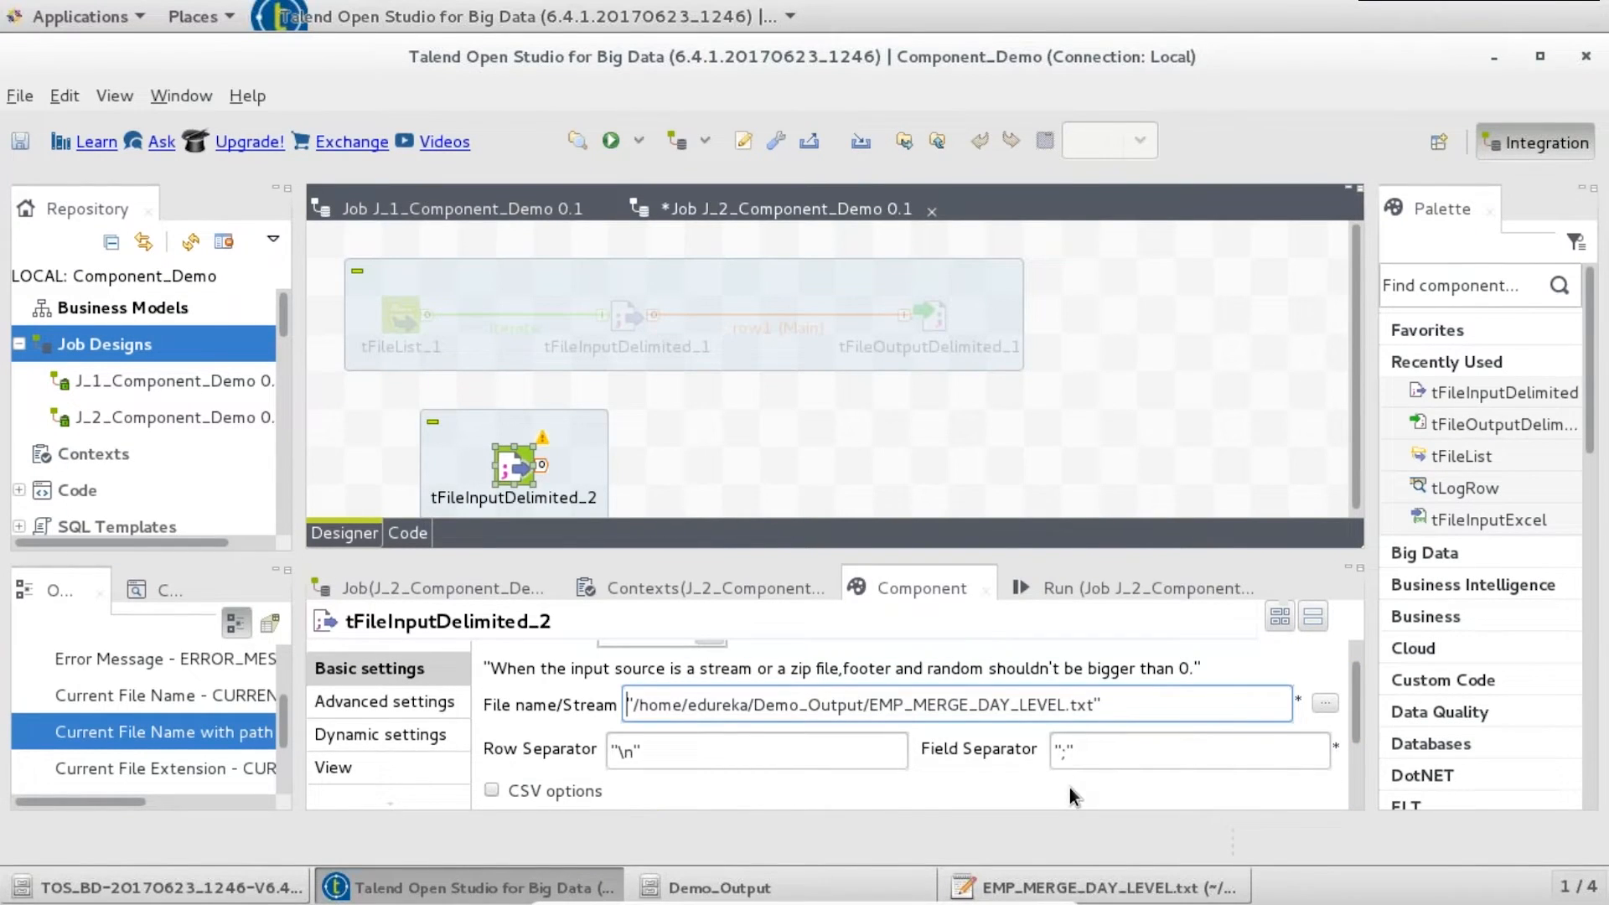
{"action": "left_click", "coordinate": [1068, 750]}
{"action": "key", "text": "BackSpace"}
{"action": "type", "text": "|"}
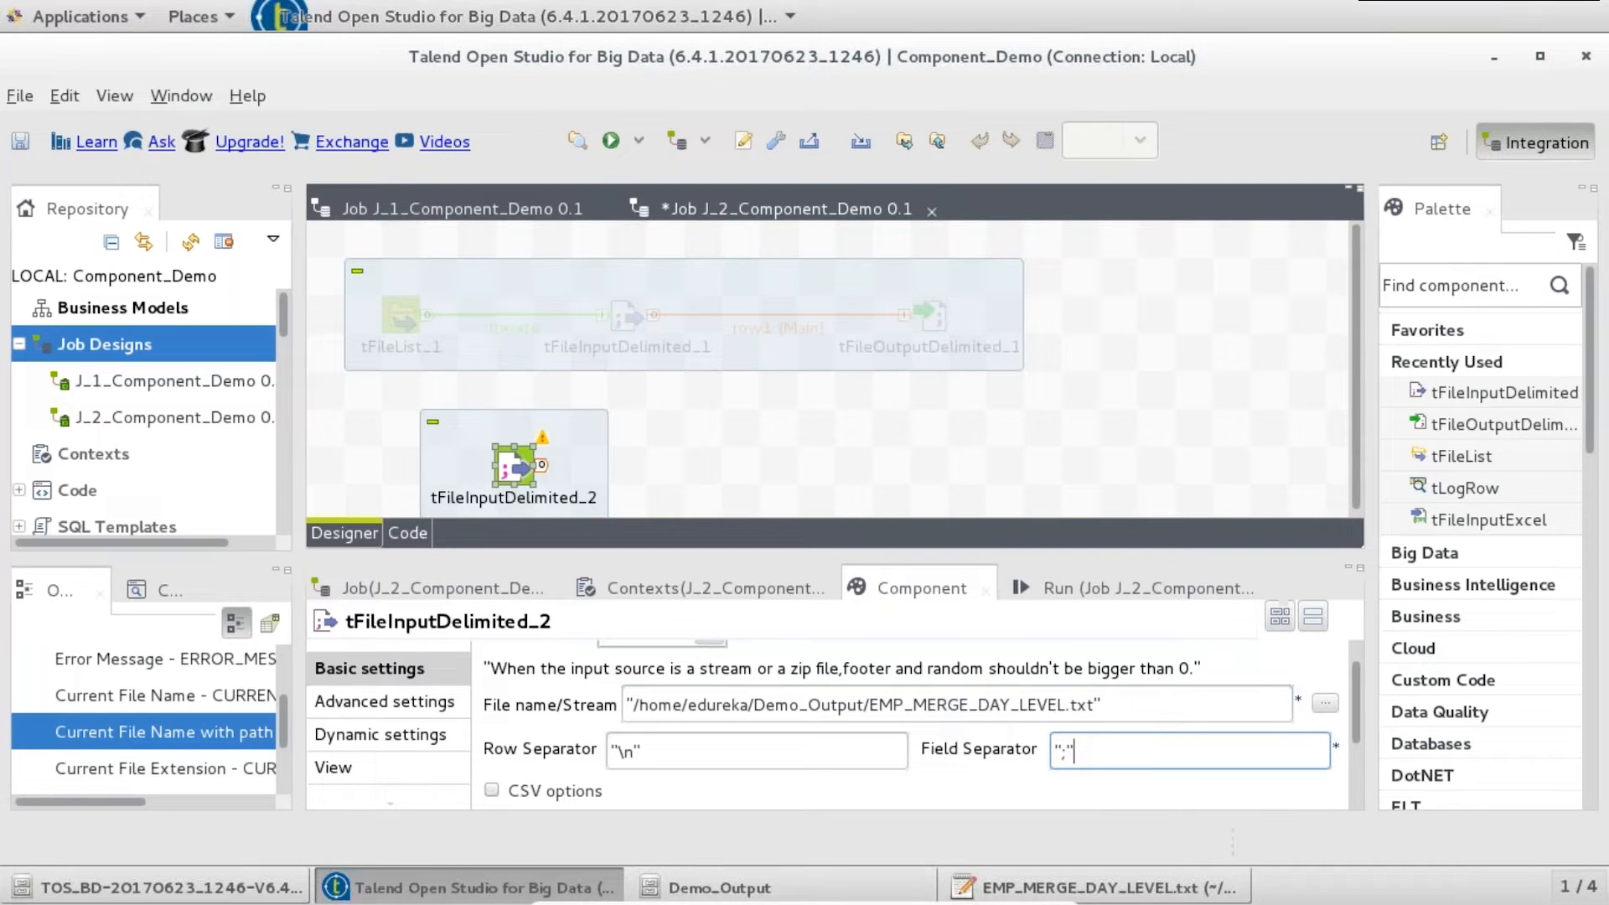
- Place a tLogRow component beside the input on the canvas
{"action": "left_click", "coordinate": [761, 488]}
{"action": "type", "text": "log"}
{"action": "key", "text": "Return"}
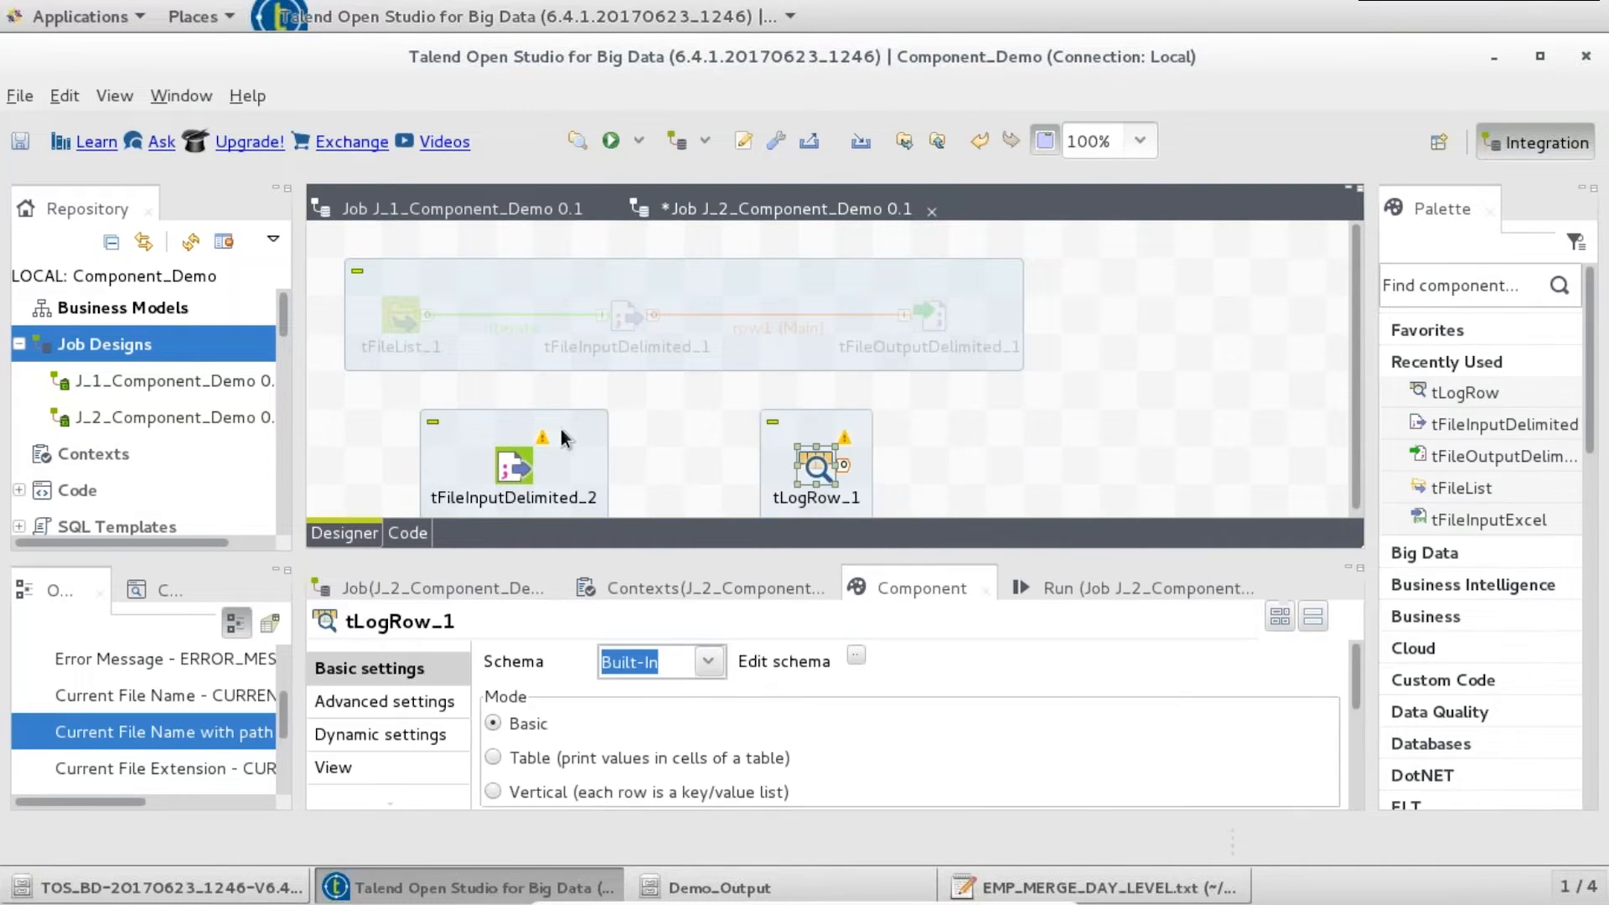
- Connect tFileInputDelimited_2 to tLogRow_1 with a Main row and save the job
{"action": "right_click", "coordinate": [517, 469]}
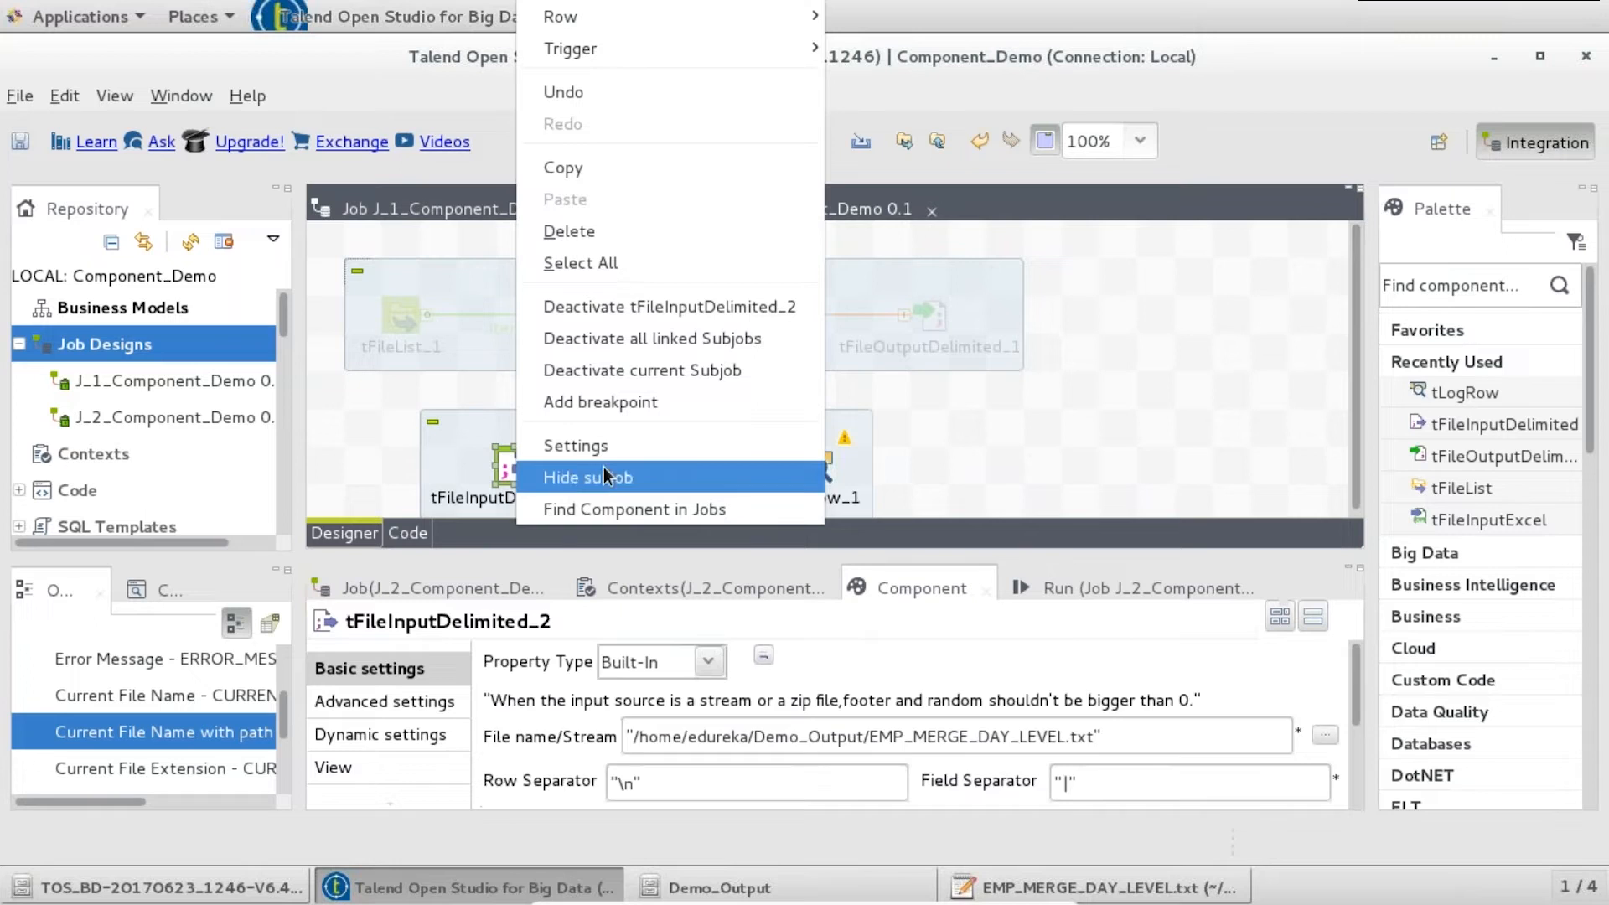
{"action": "mouse_move", "coordinate": [714, 16]}
{"action": "left_click", "coordinate": [872, 16]}
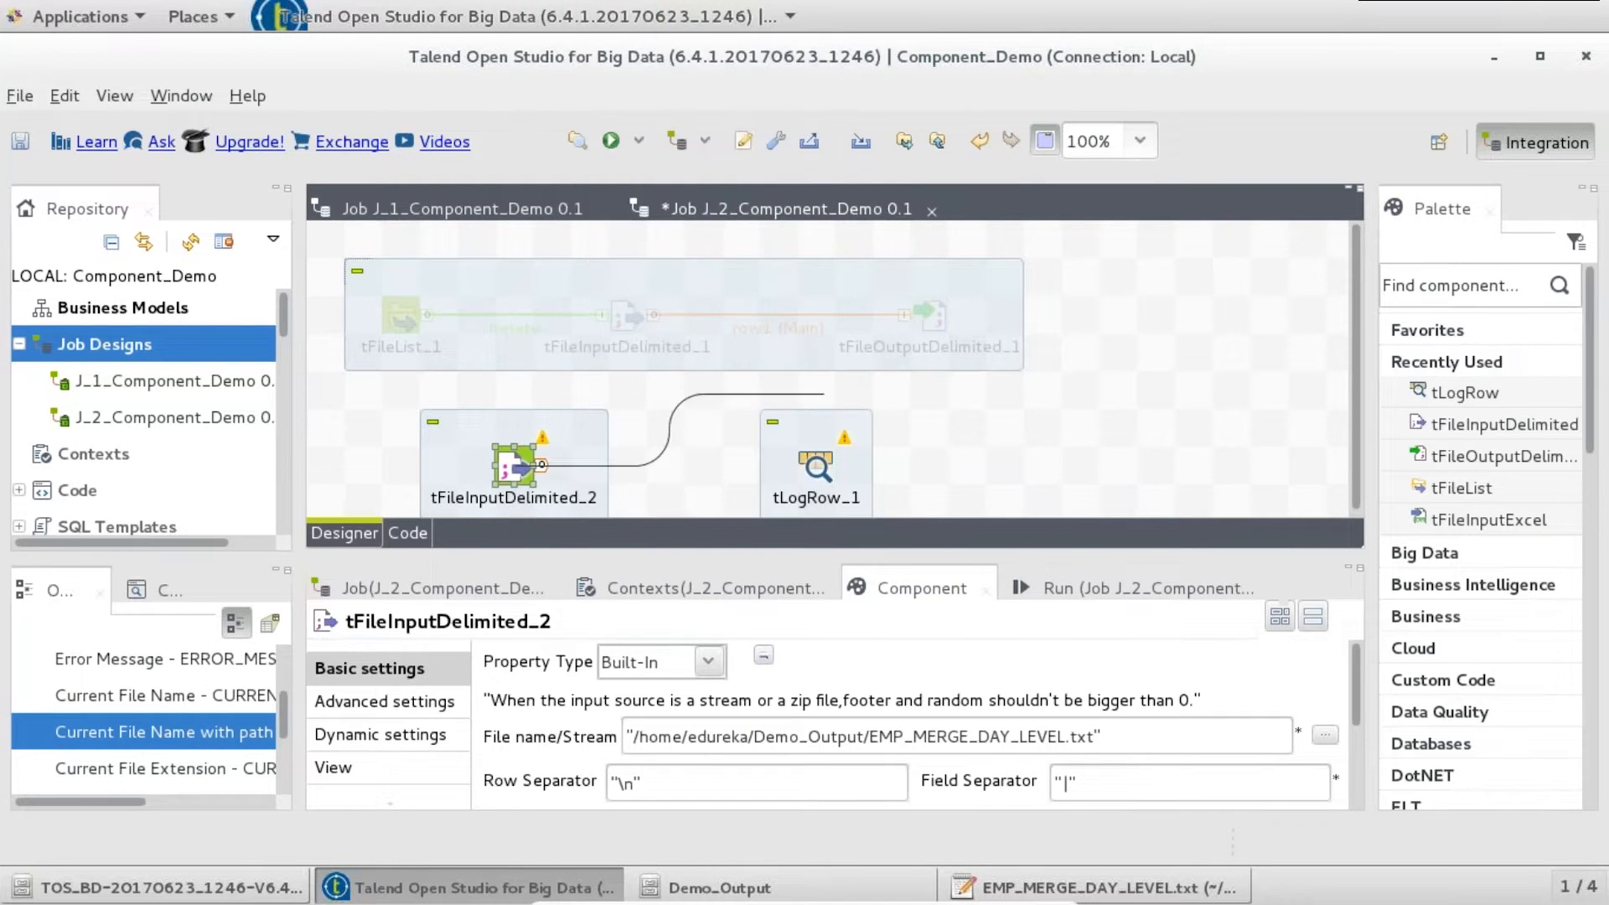
{"action": "left_click", "coordinate": [817, 466]}
{"action": "key", "text": "ctrl+s"}
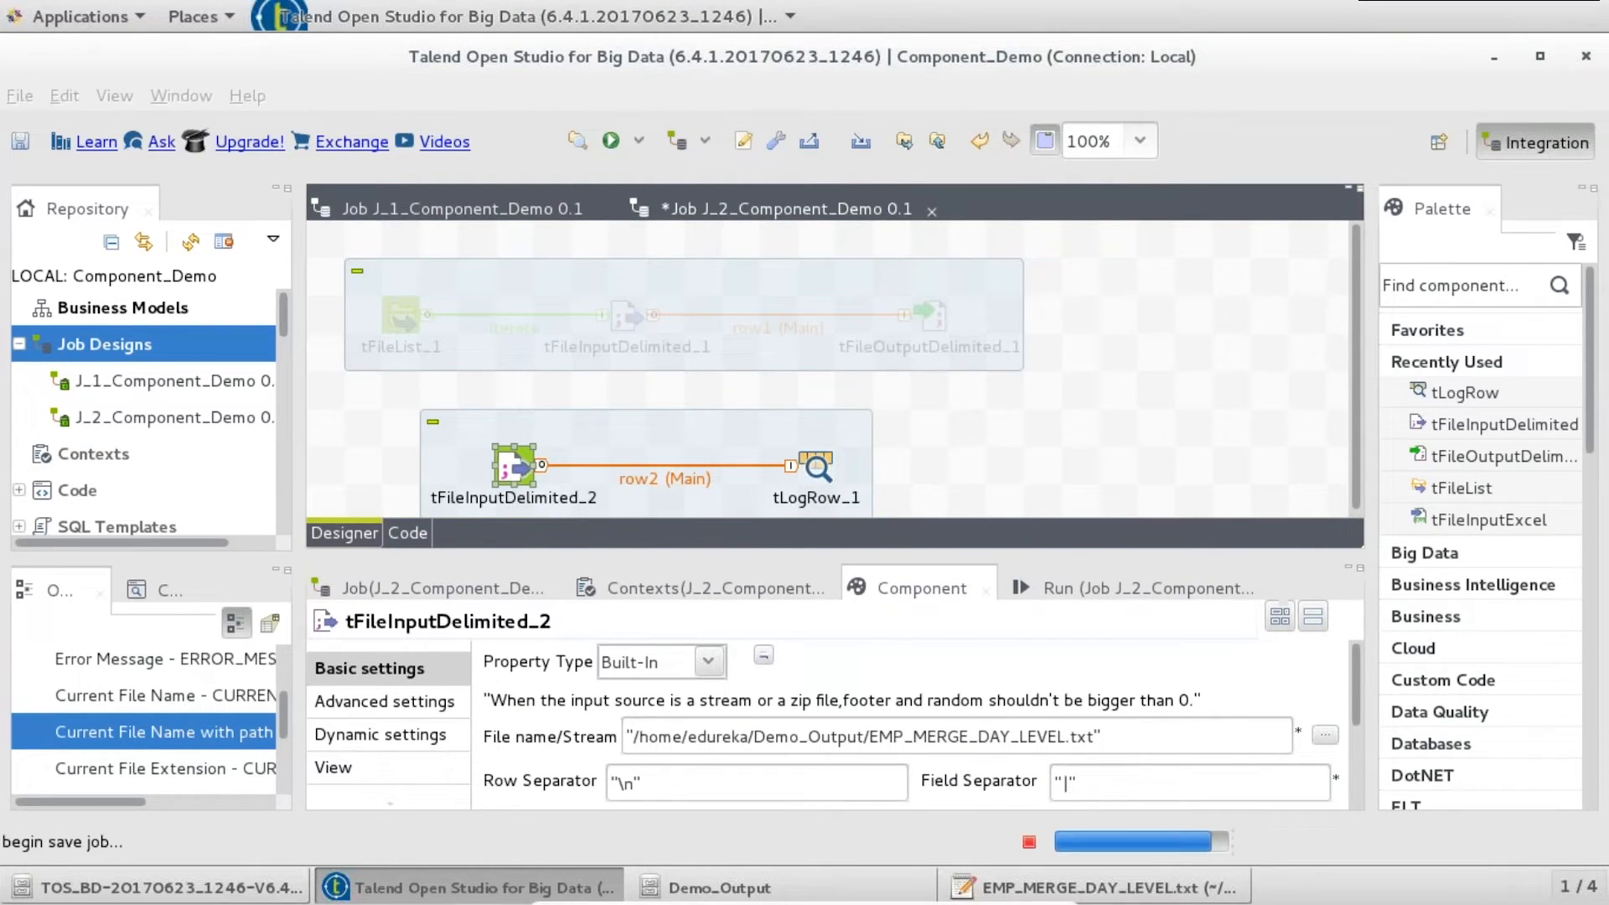
- Run the job and inspect the enlarged log showing all 15 rows
{"action": "left_click", "coordinate": [1043, 589]}
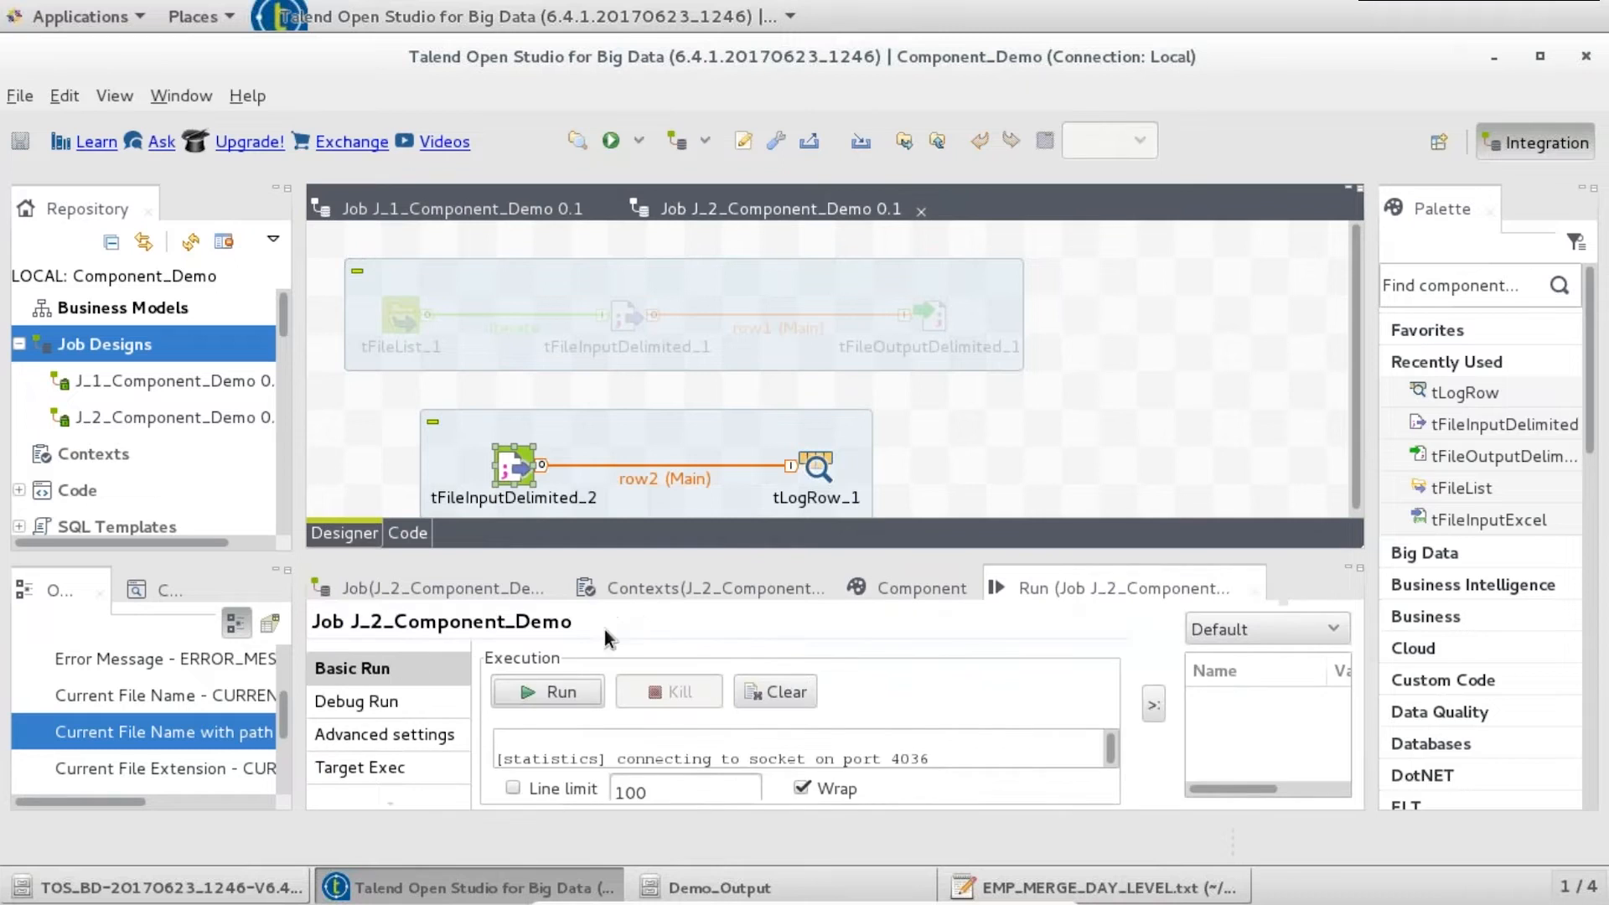
{"action": "left_click", "coordinate": [557, 691]}
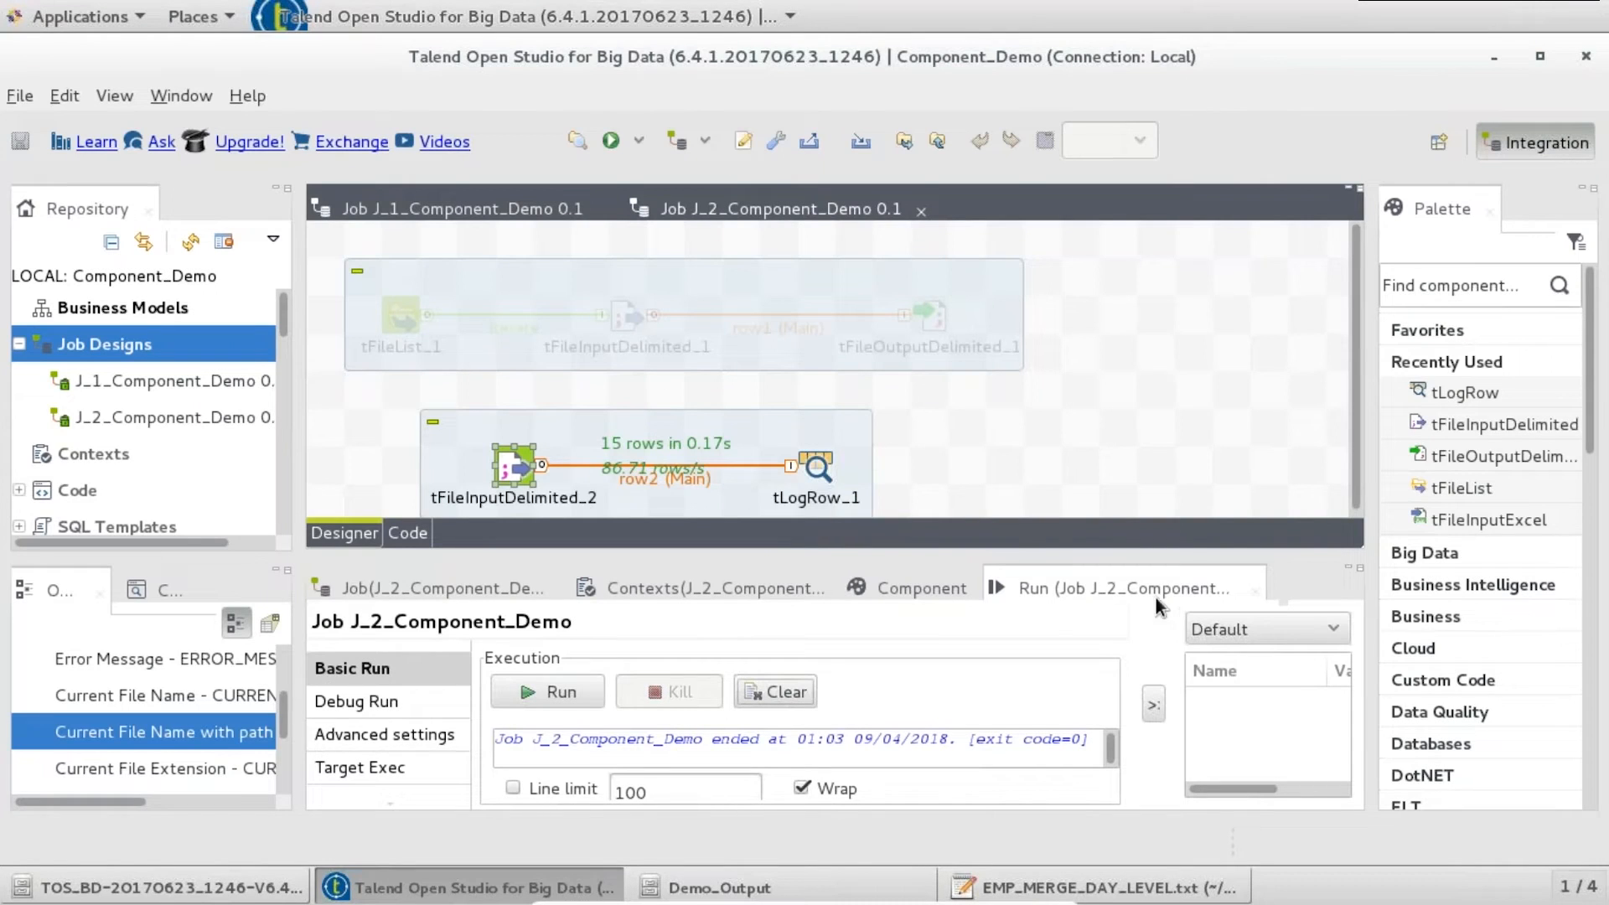
{"action": "double_click", "coordinate": [1142, 583]}
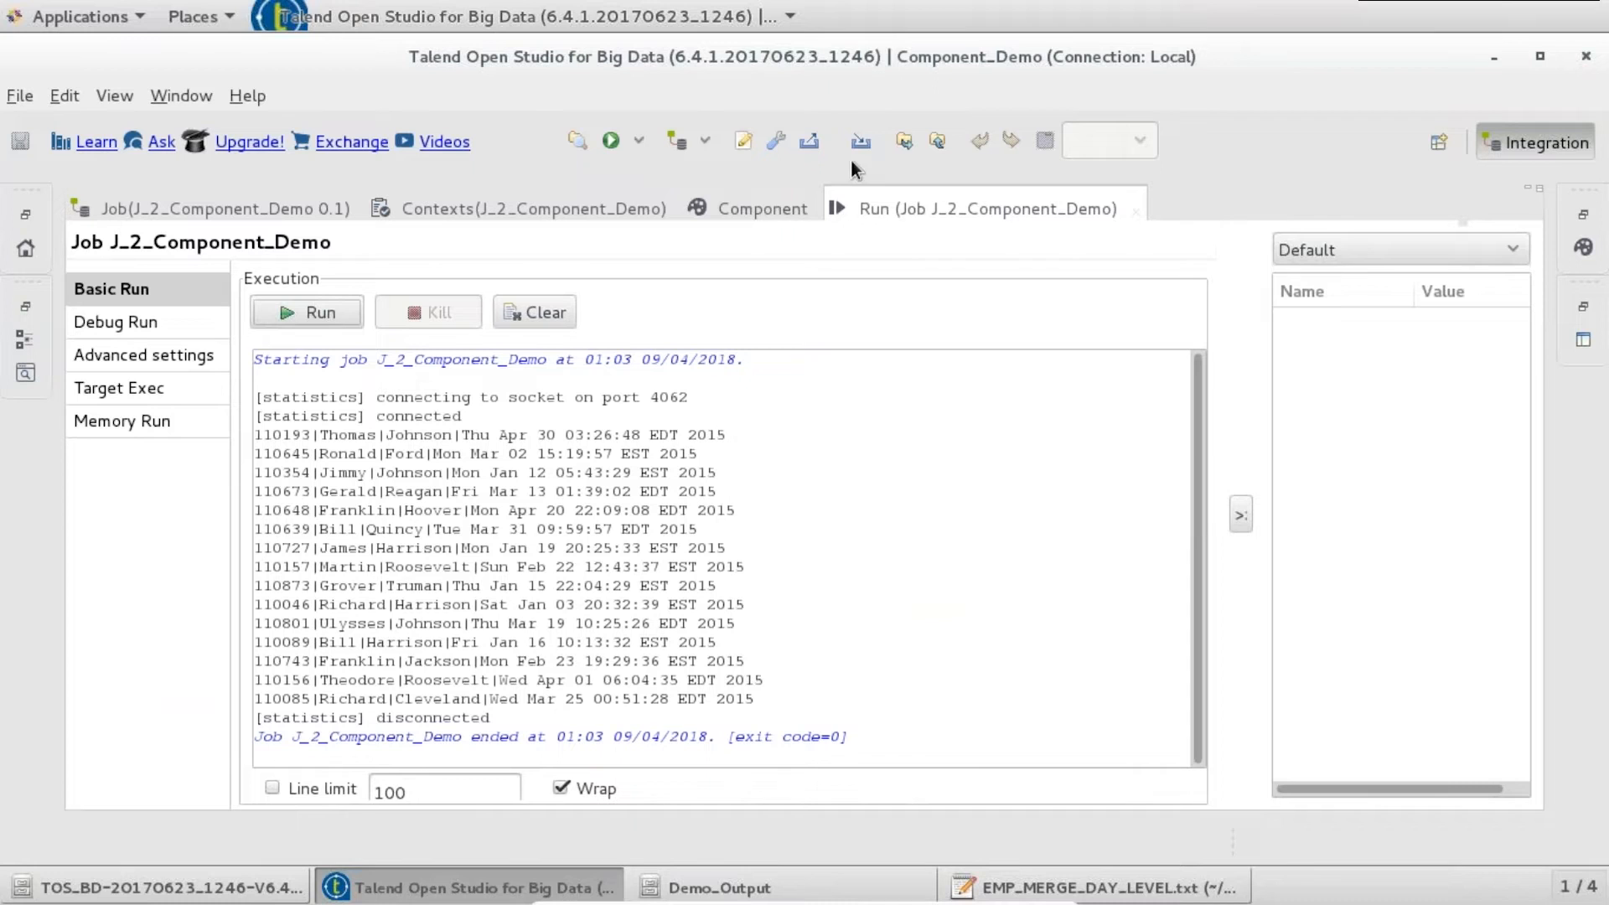
{"action": "double_click", "coordinate": [913, 201]}
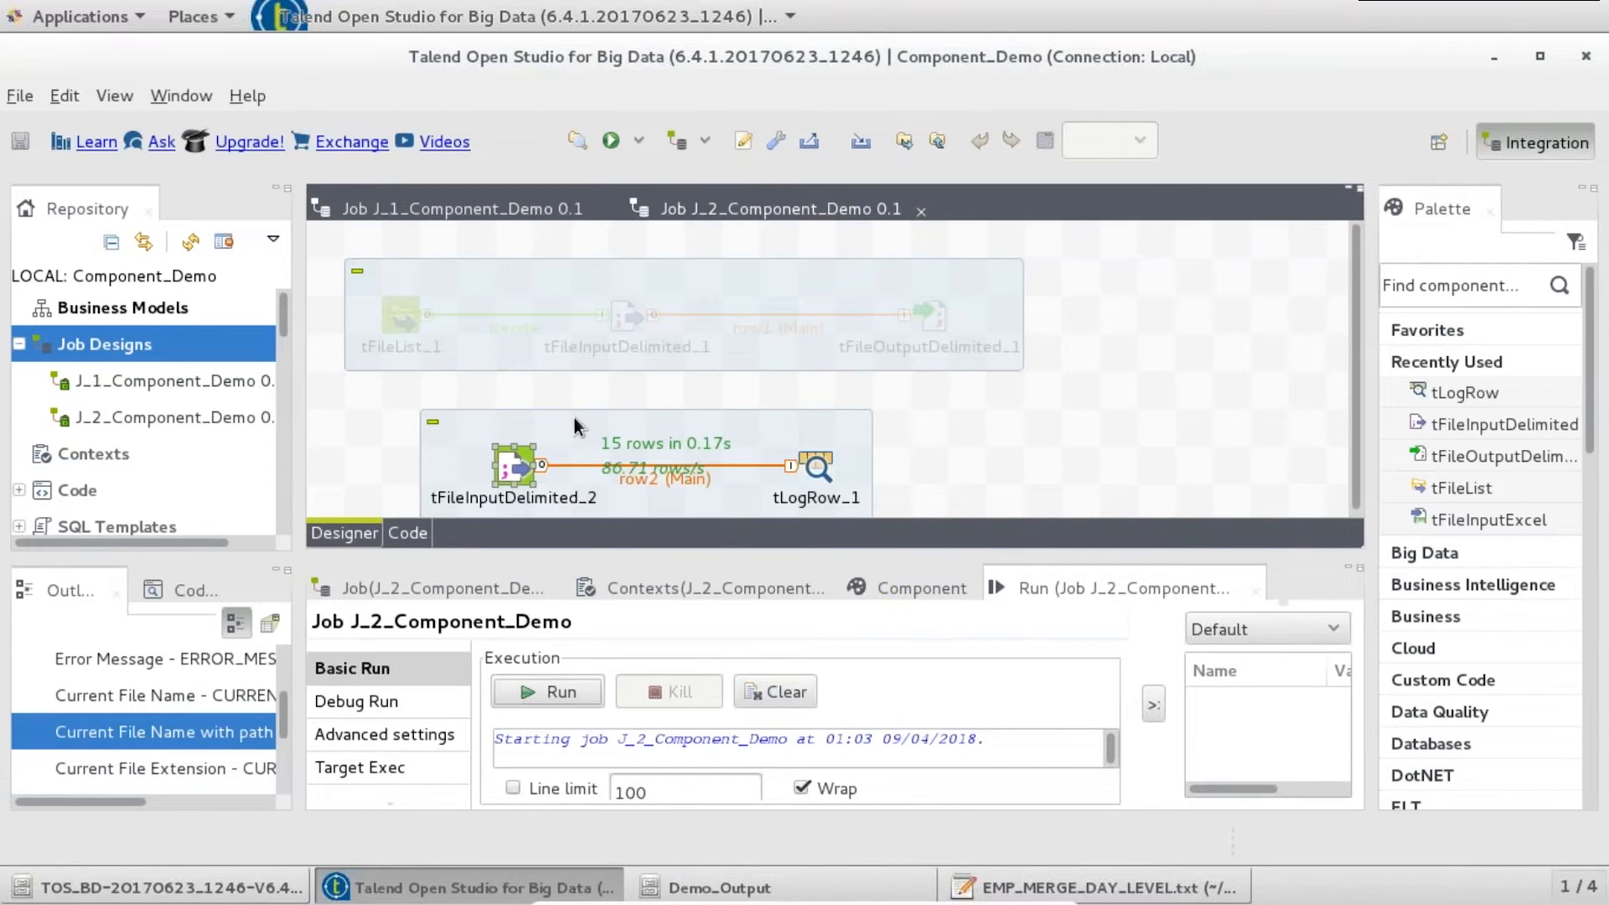
- Rename EMP_MERGE_DAY_LEVEL.txt to EMP_MERGE_DAY_LEVEL_bkp.txt in Demo_Output
{"action": "left_click", "coordinate": [803, 894]}
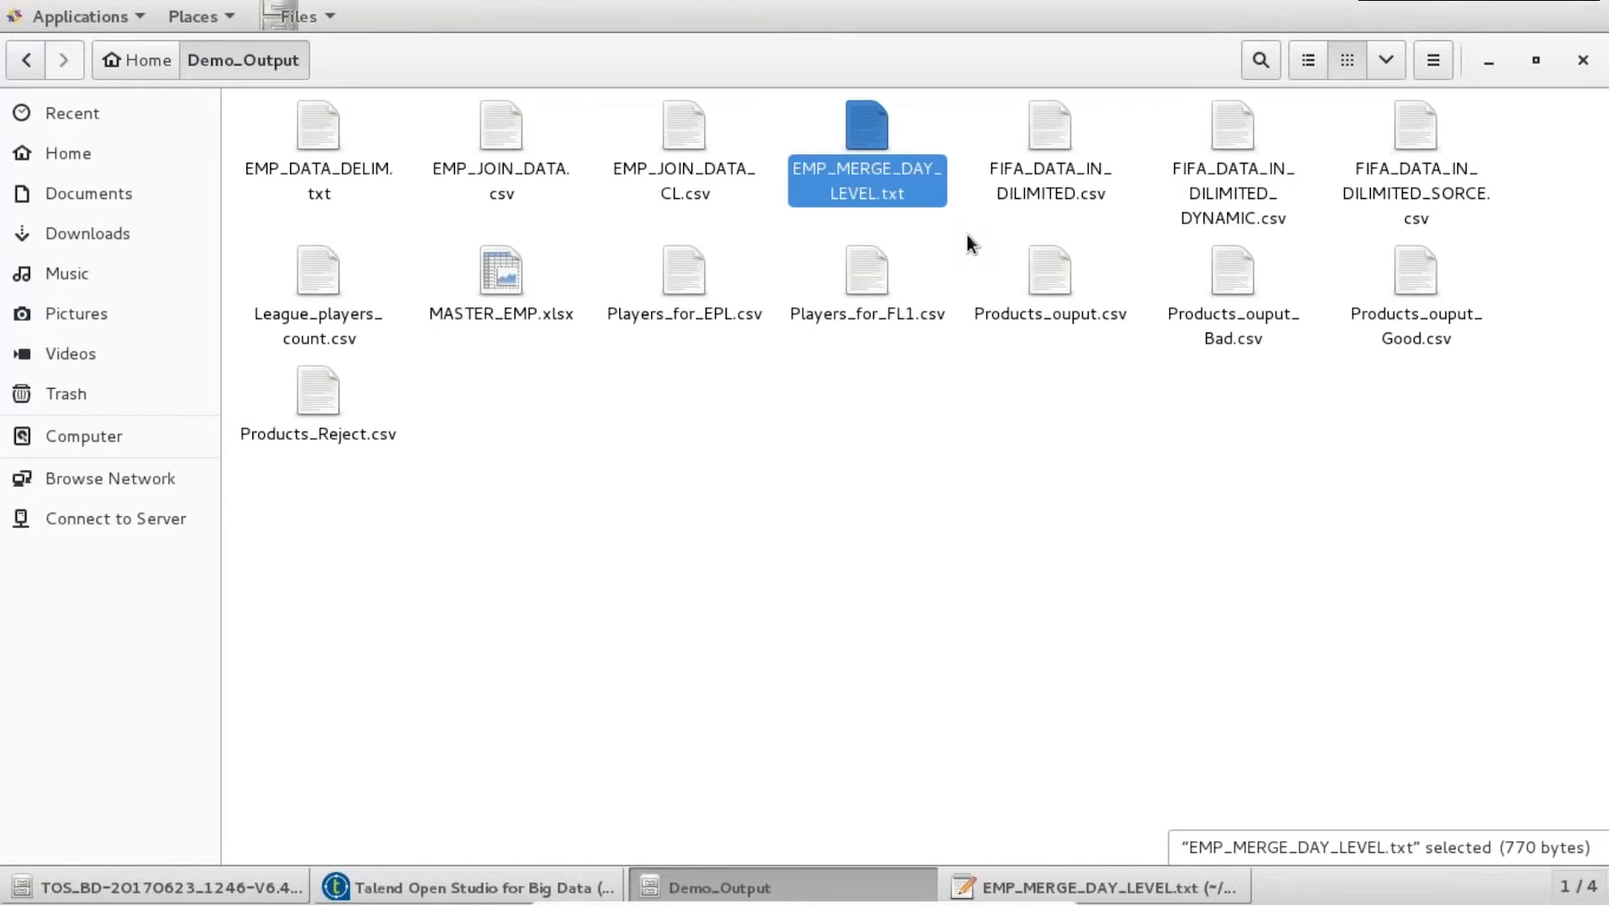
{"action": "key", "text": "F2"}
{"action": "key", "text": "Right"}
{"action": "type", "text": "_b"}
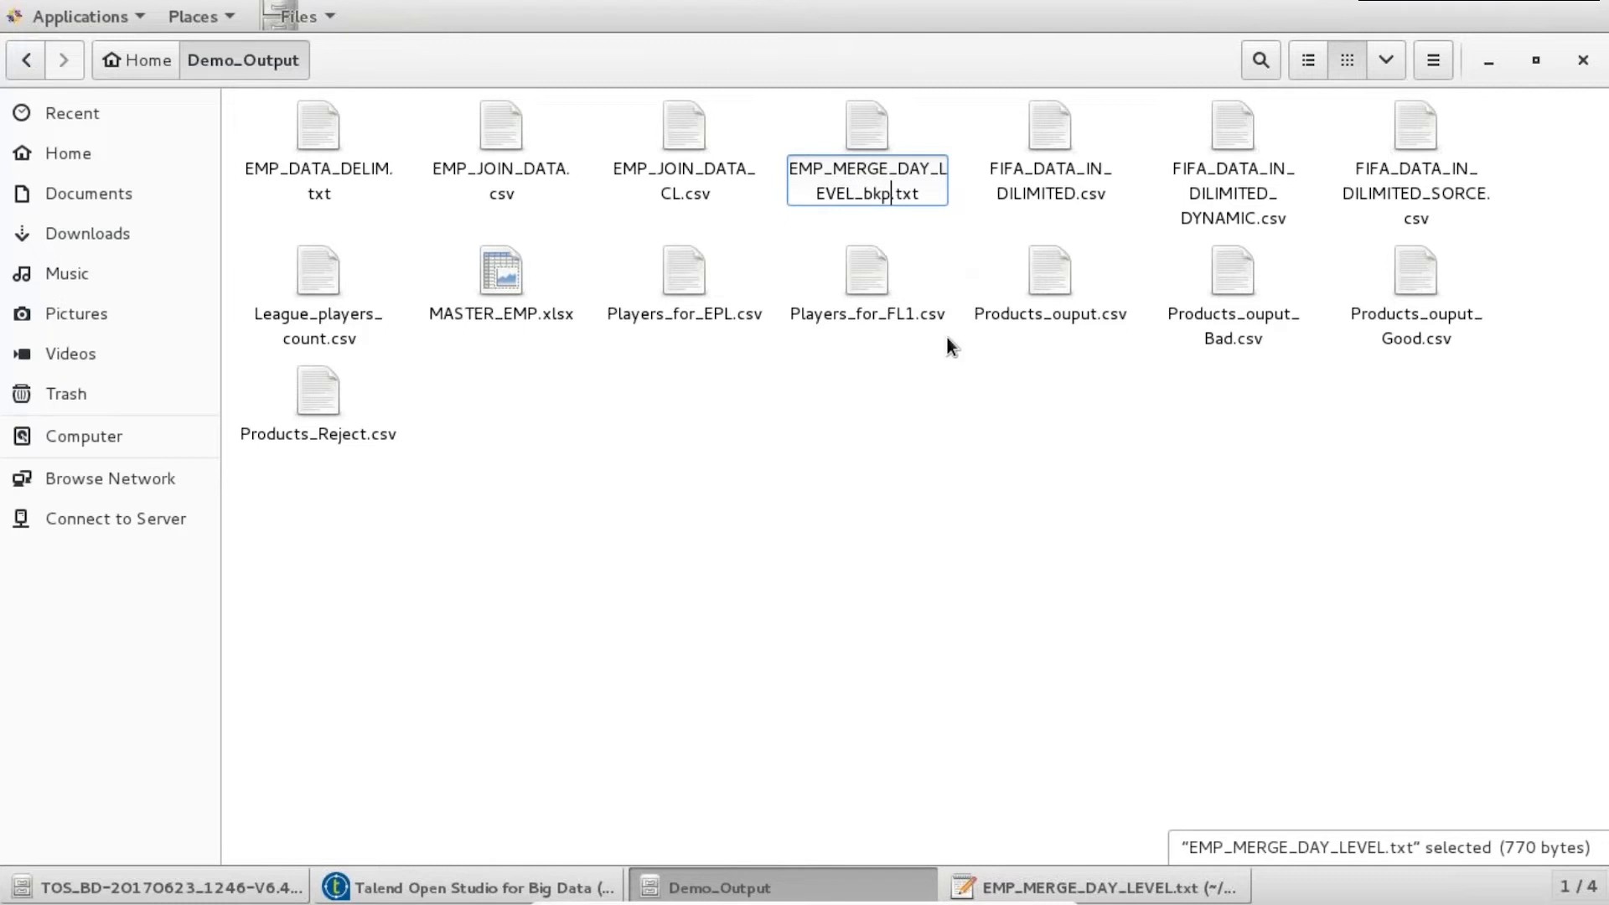
{"action": "left_click", "coordinate": [942, 384]}
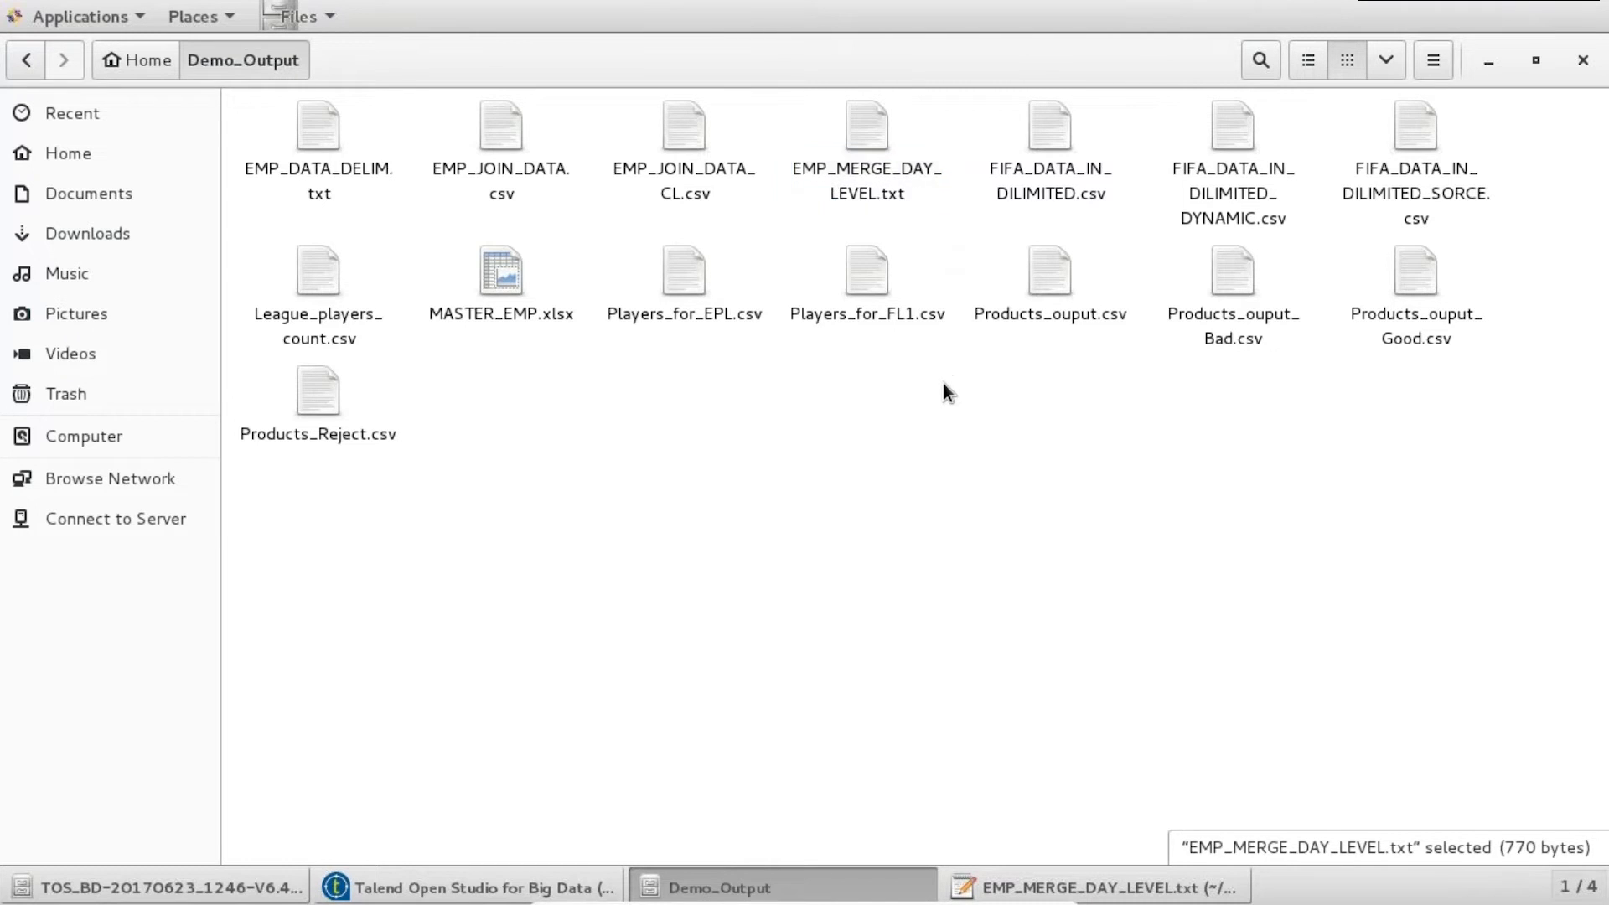
- Close the gedit window of the text file and return to Talend
{"action": "left_click", "coordinate": [1033, 892]}
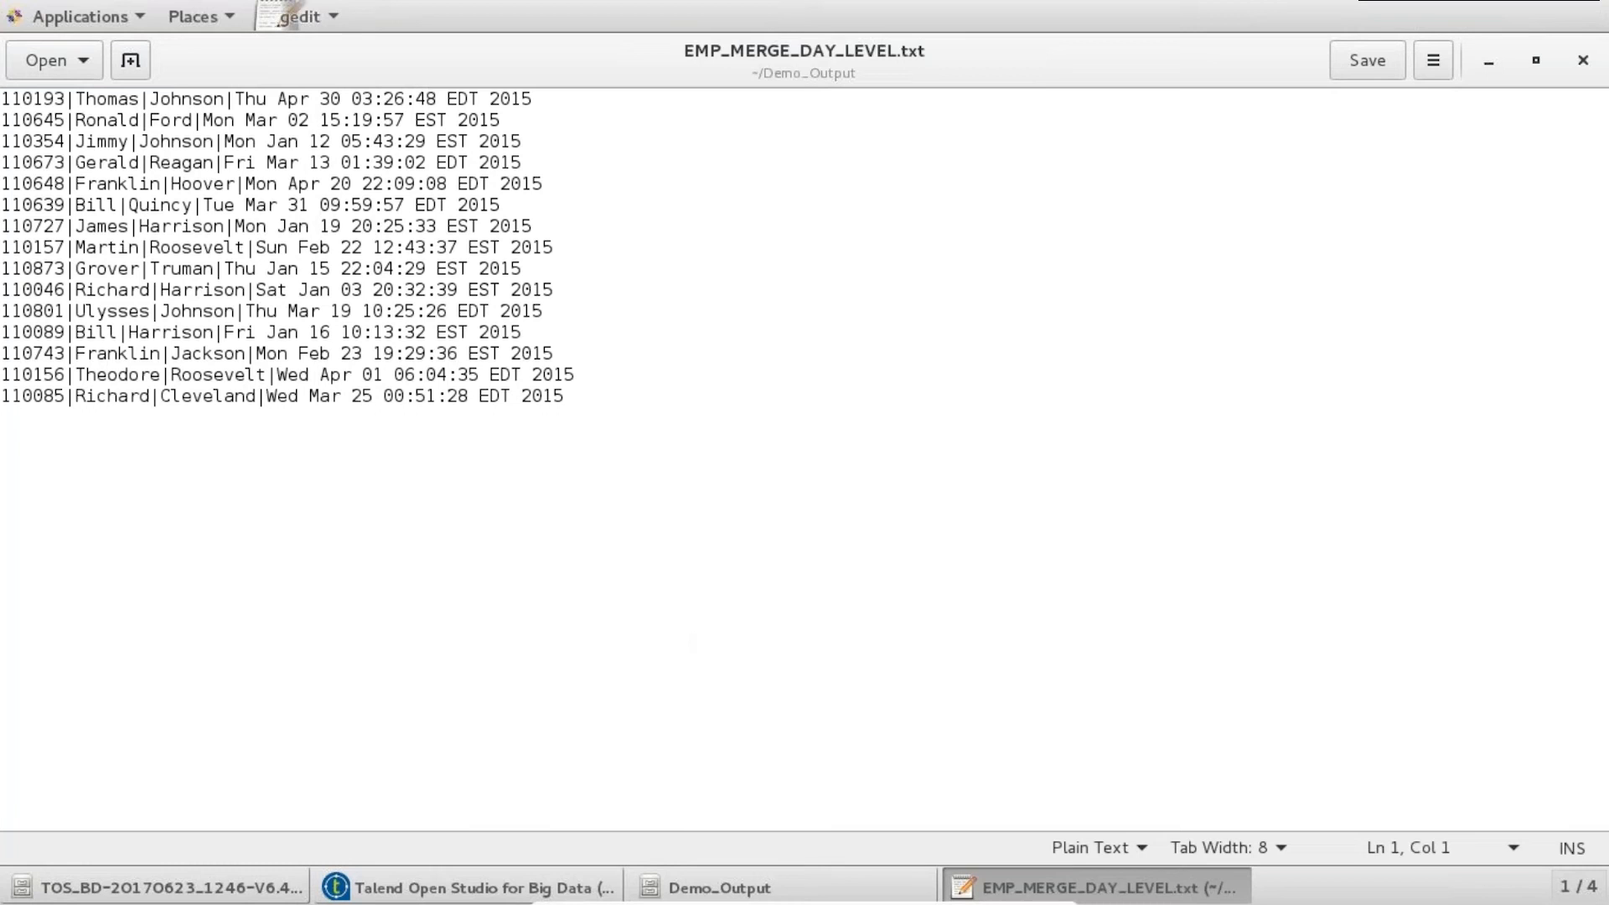
{"action": "left_click", "coordinate": [1583, 62]}
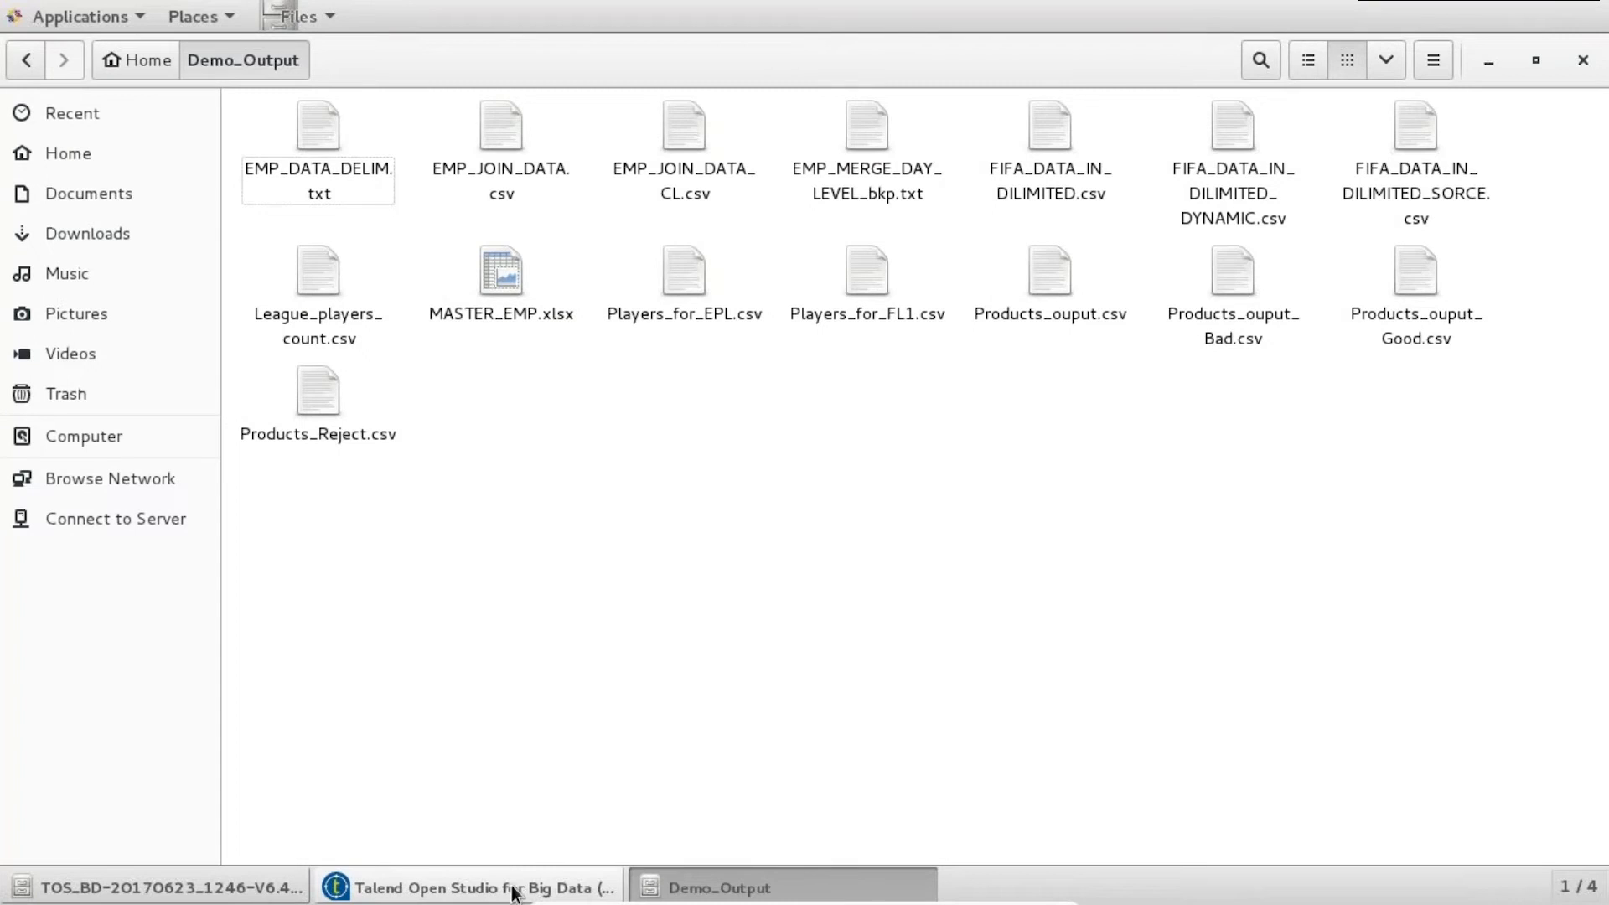
{"action": "left_click", "coordinate": [513, 887]}
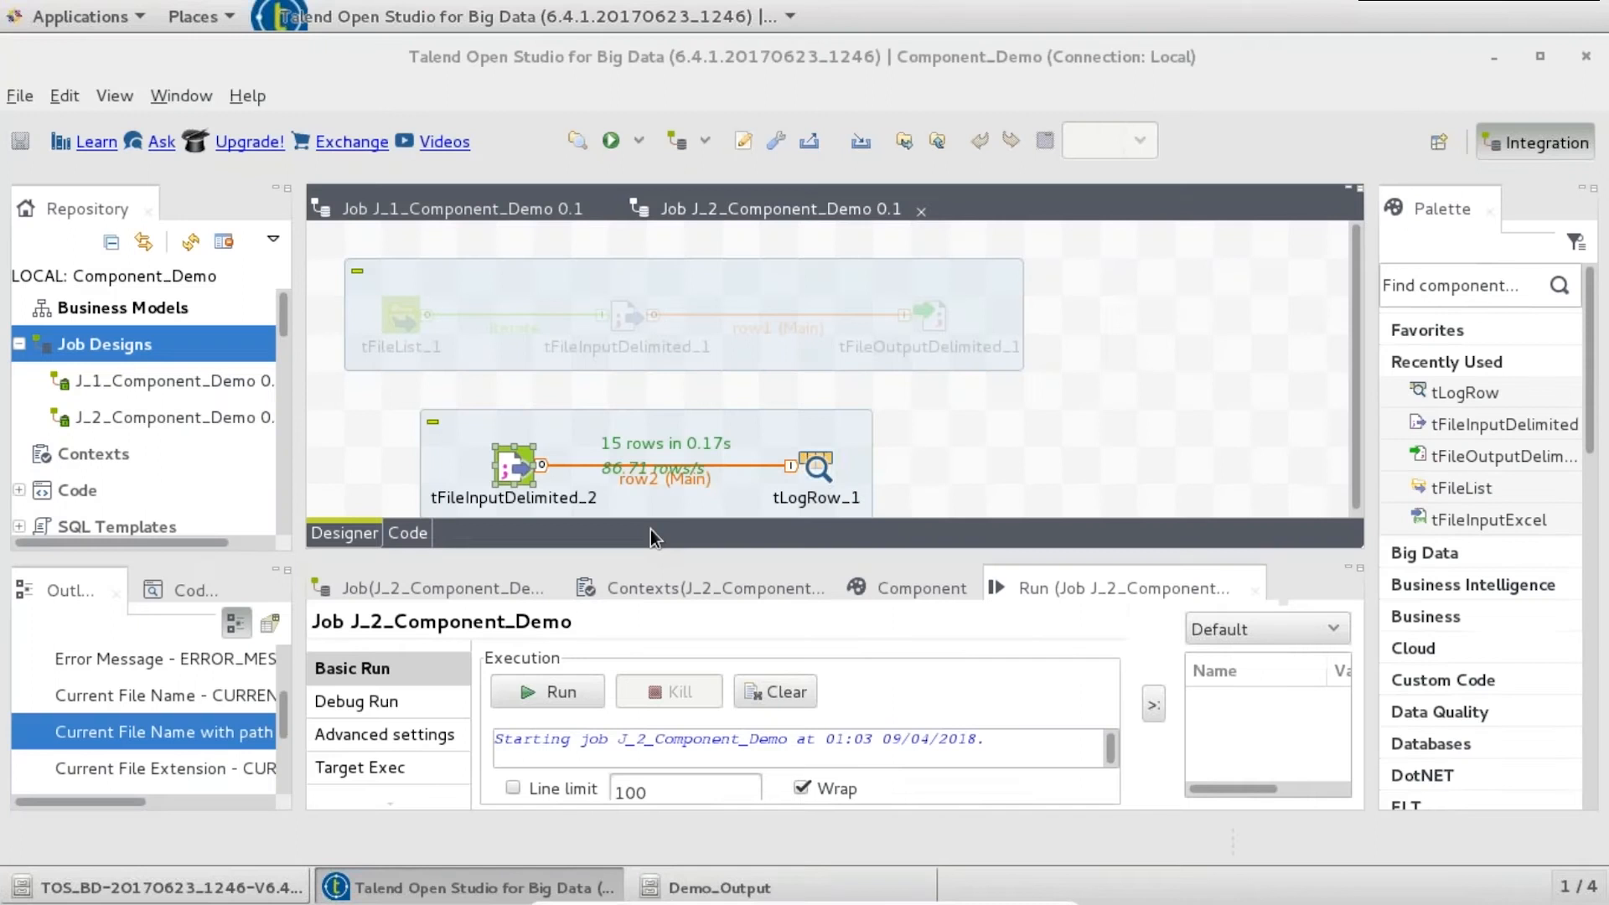
- Rerun J_2 and highlight the 'No such file or directory' error for EMP_MERGE_DAY_LEVEL.txt
{"action": "left_click", "coordinate": [543, 692]}
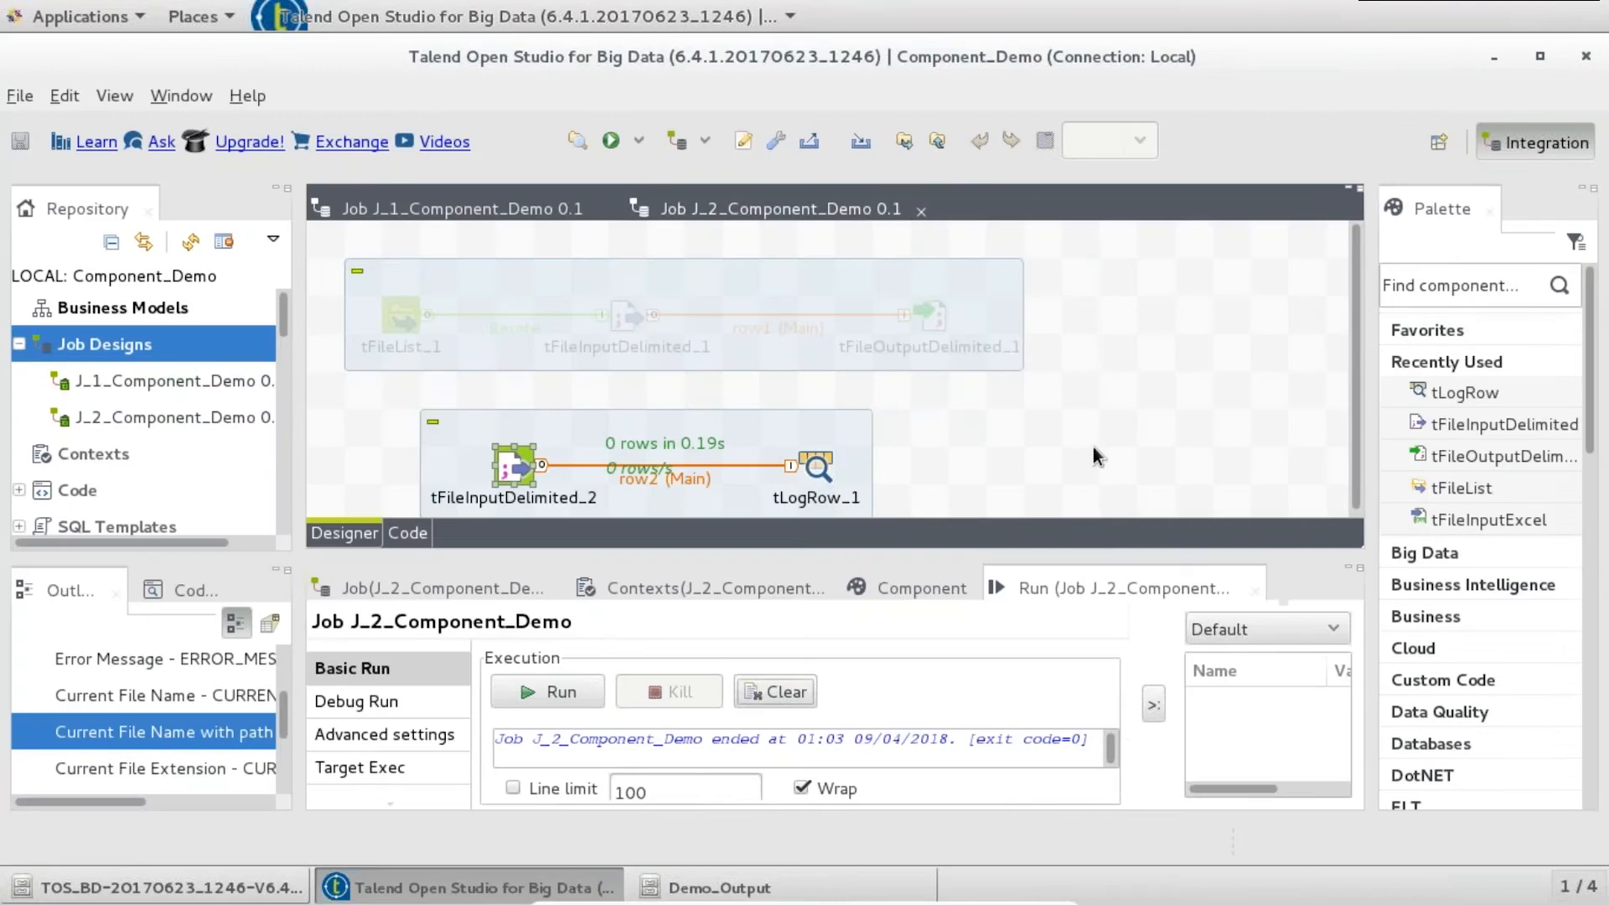
{"action": "left_click_drag", "start_coordinate": [1039, 558], "coordinate": [1043, 494]}
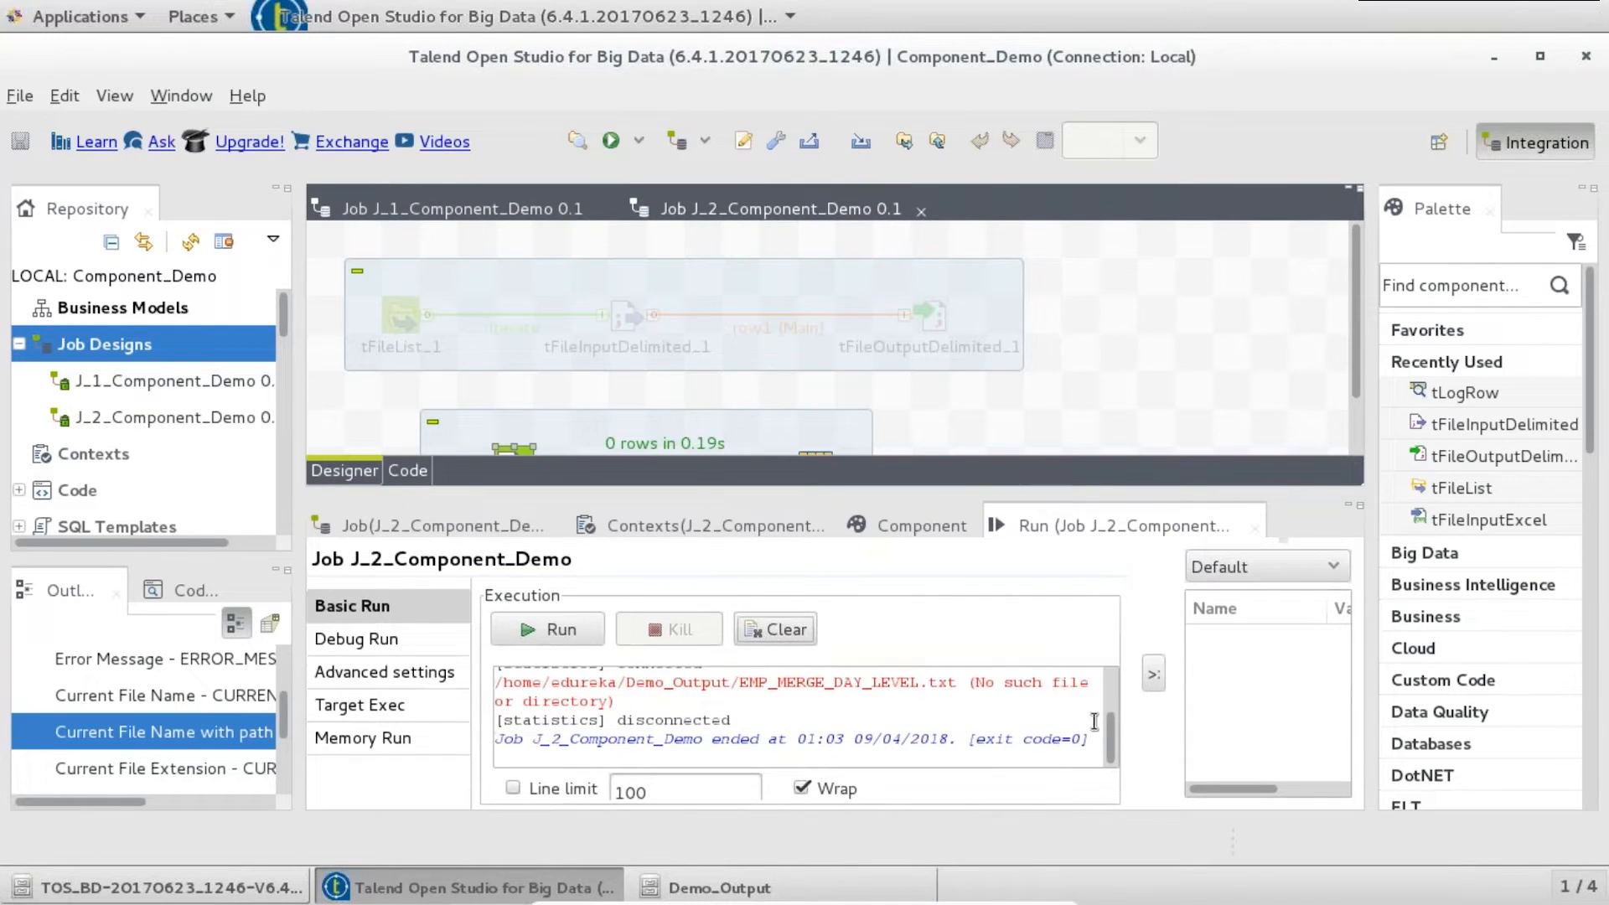
{"action": "left_click_drag", "start_coordinate": [616, 702], "coordinate": [495, 686]}
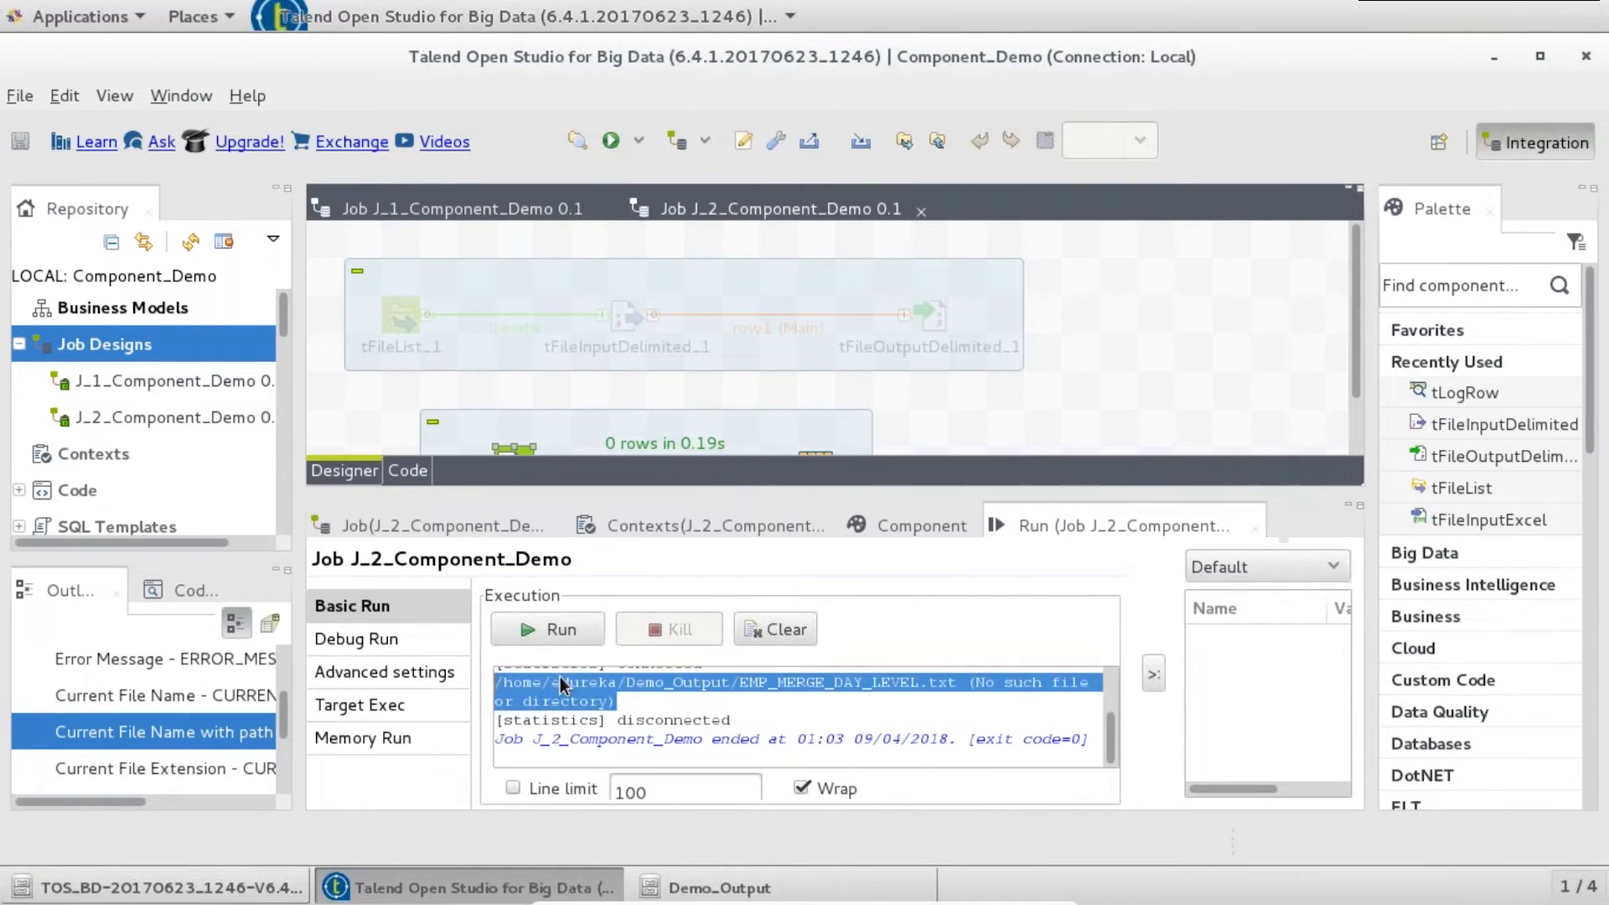
{"action": "left_click", "coordinate": [974, 352]}
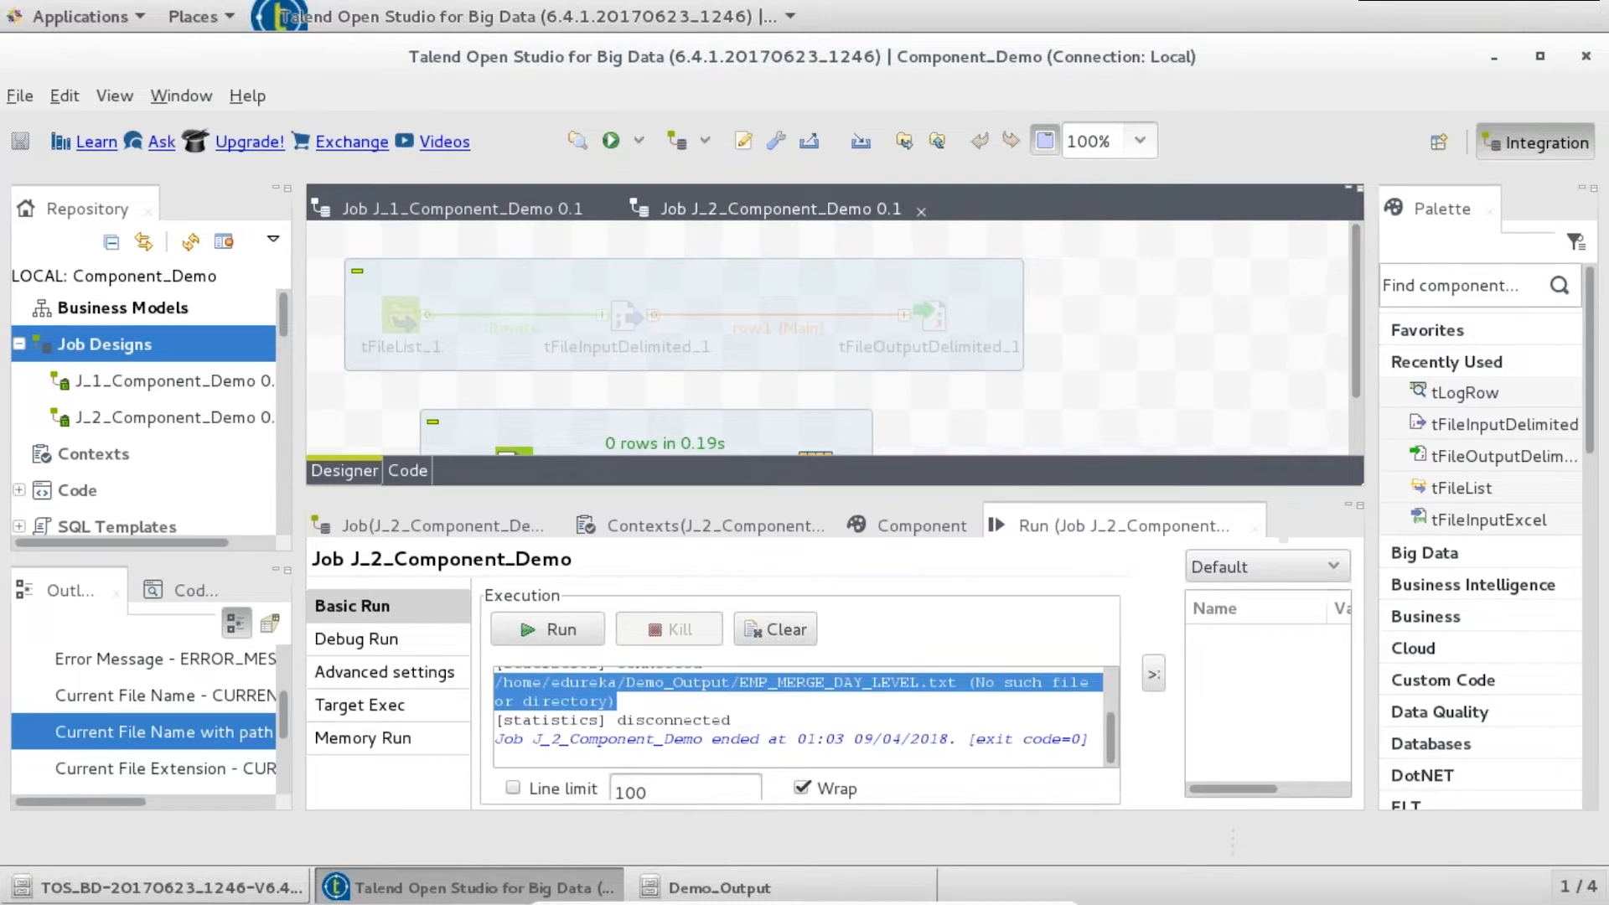
{"action": "scroll", "coordinate": [1348, 310], "scroll_direction": "down", "scroll_amount": 3}
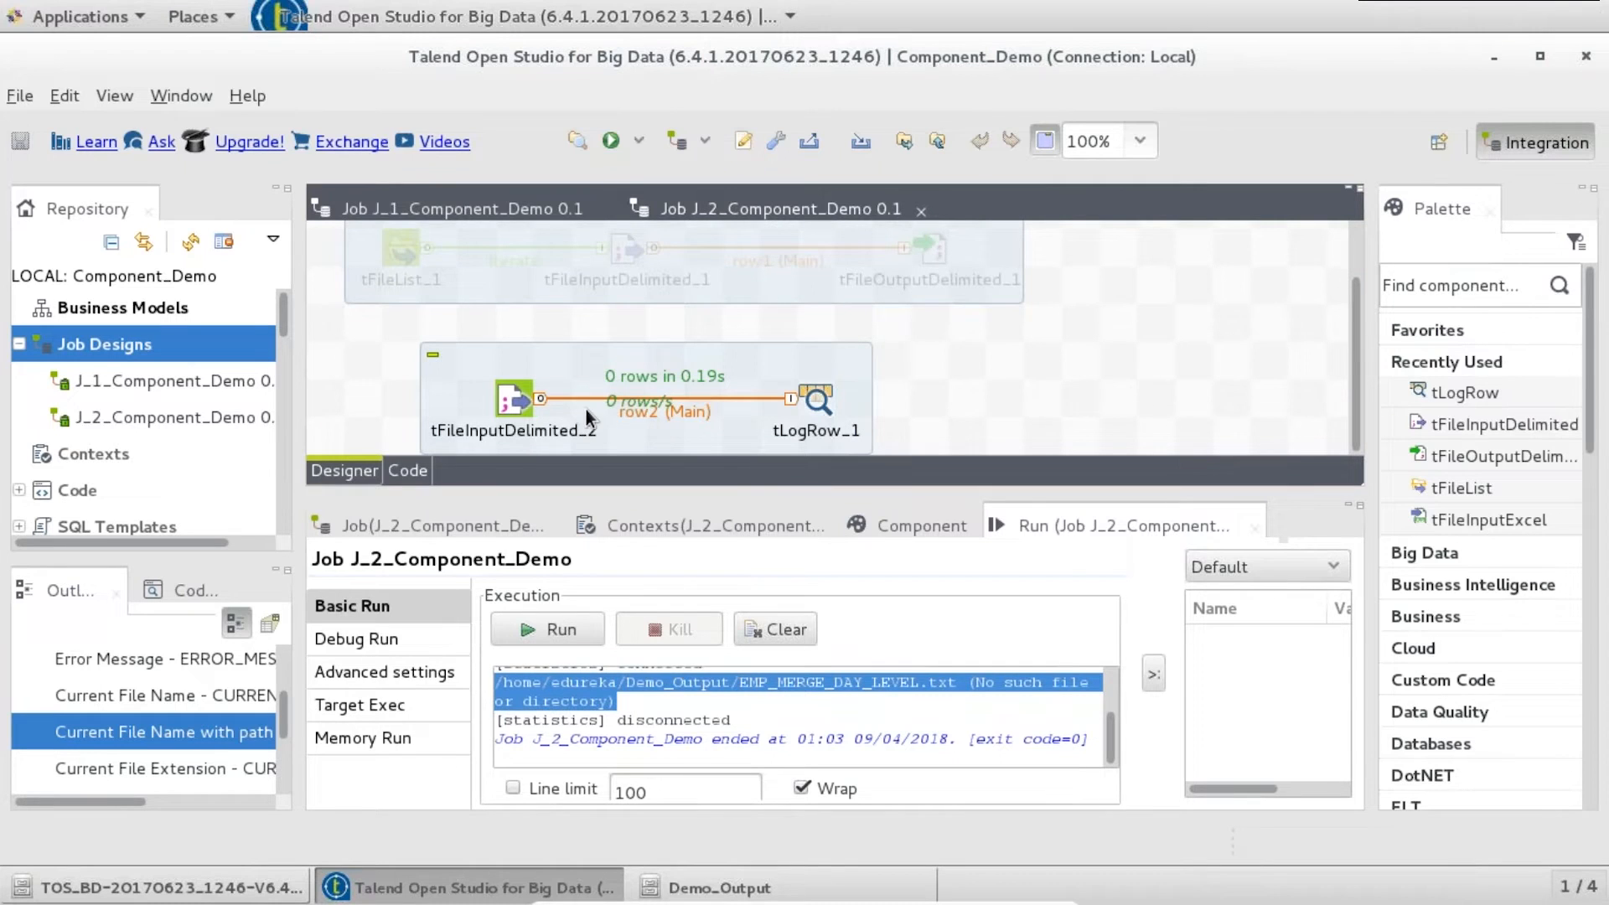
- Enable Die on error on tFileInputDelimited_2 and rerun J_2, which now exits with code 1
{"action": "double_click", "coordinate": [519, 405]}
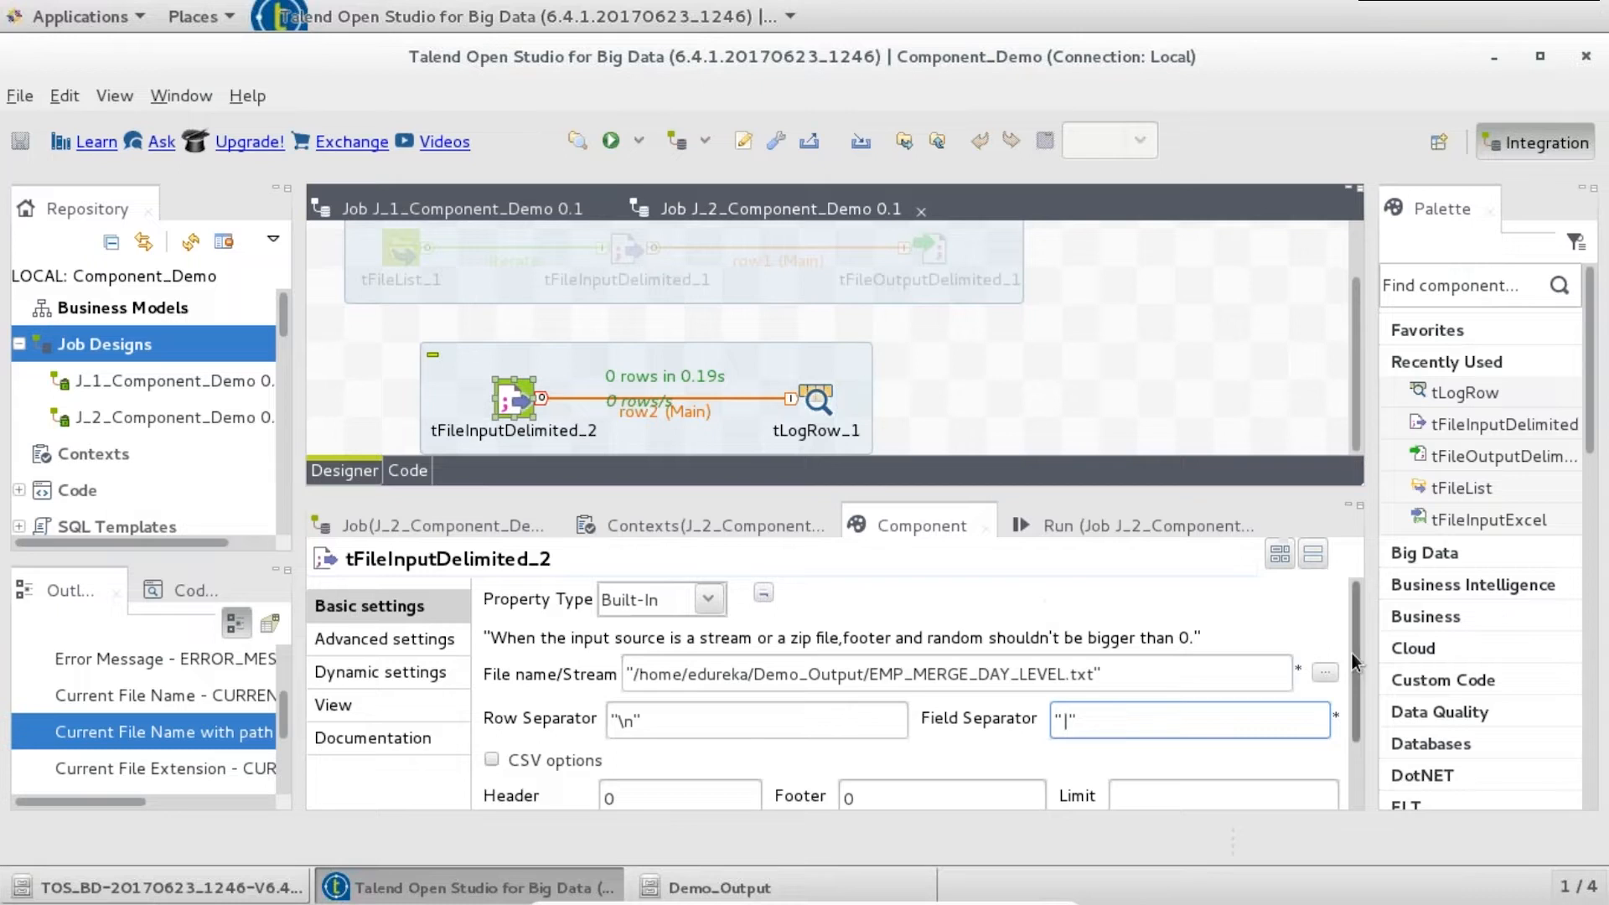
{"action": "scroll", "coordinate": [1355, 686], "scroll_direction": "down", "scroll_amount": 3}
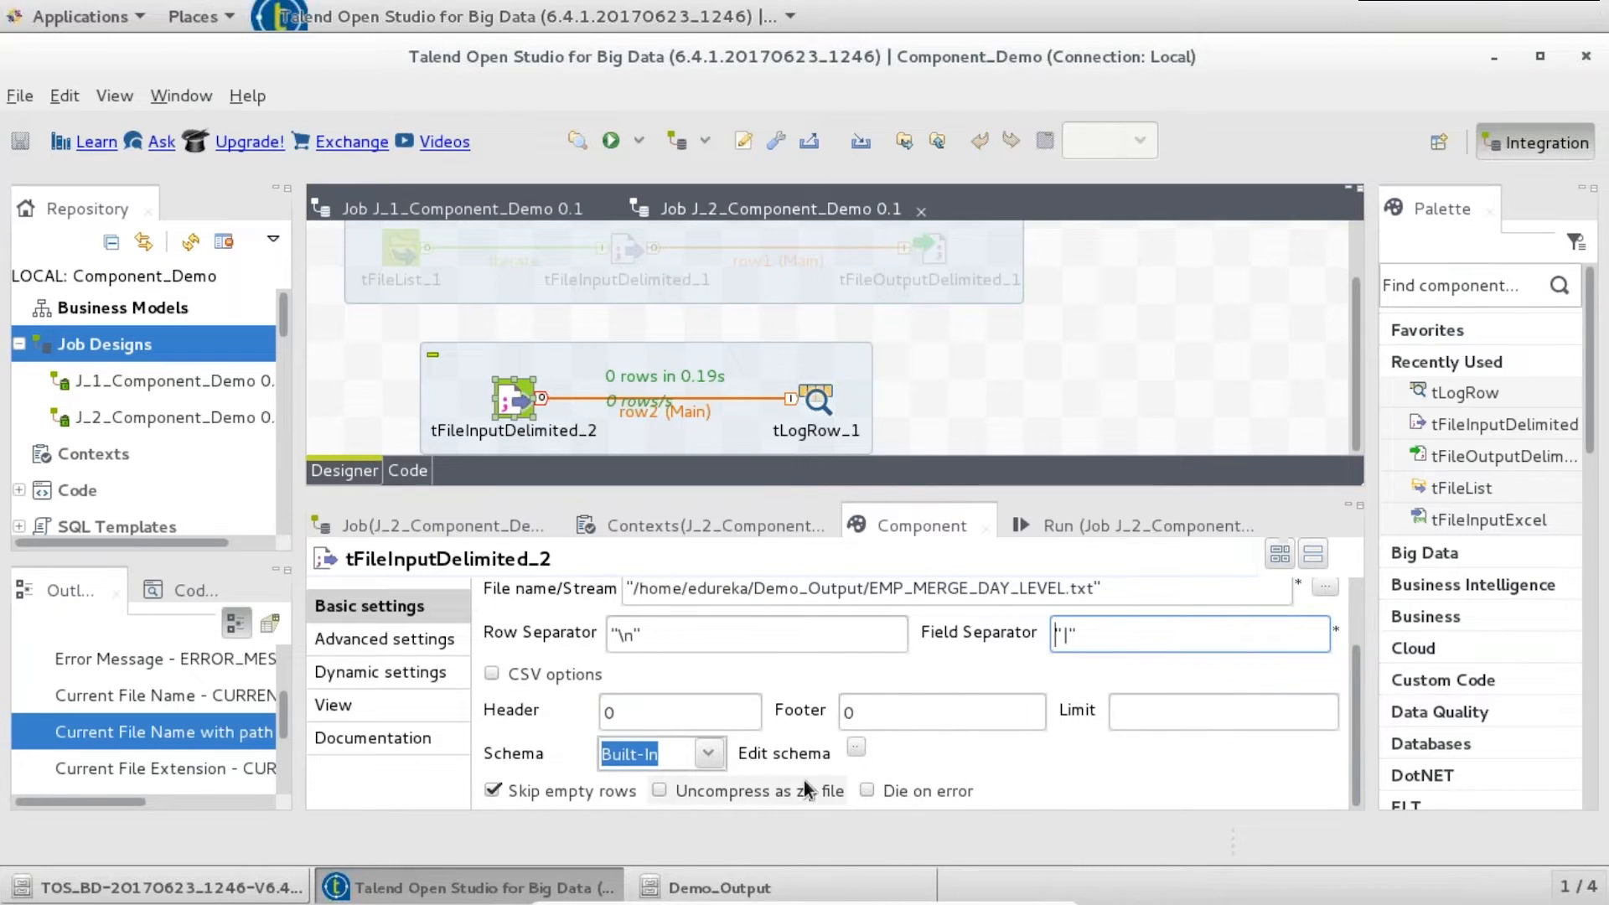
{"action": "left_click", "coordinate": [866, 791]}
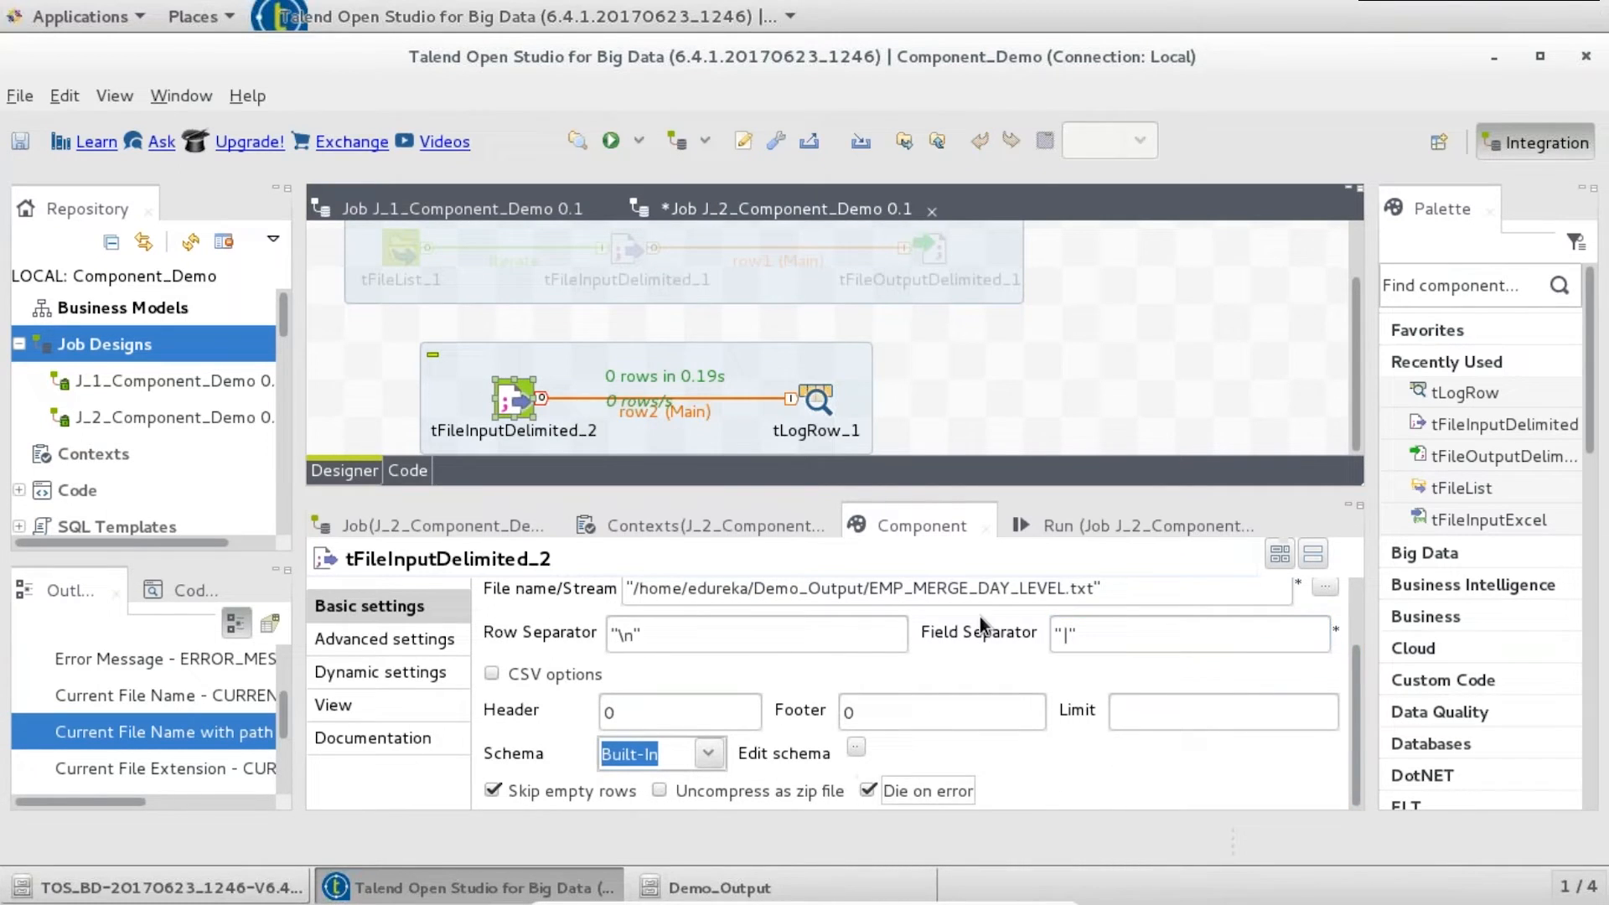
{"action": "left_click", "coordinate": [1049, 524]}
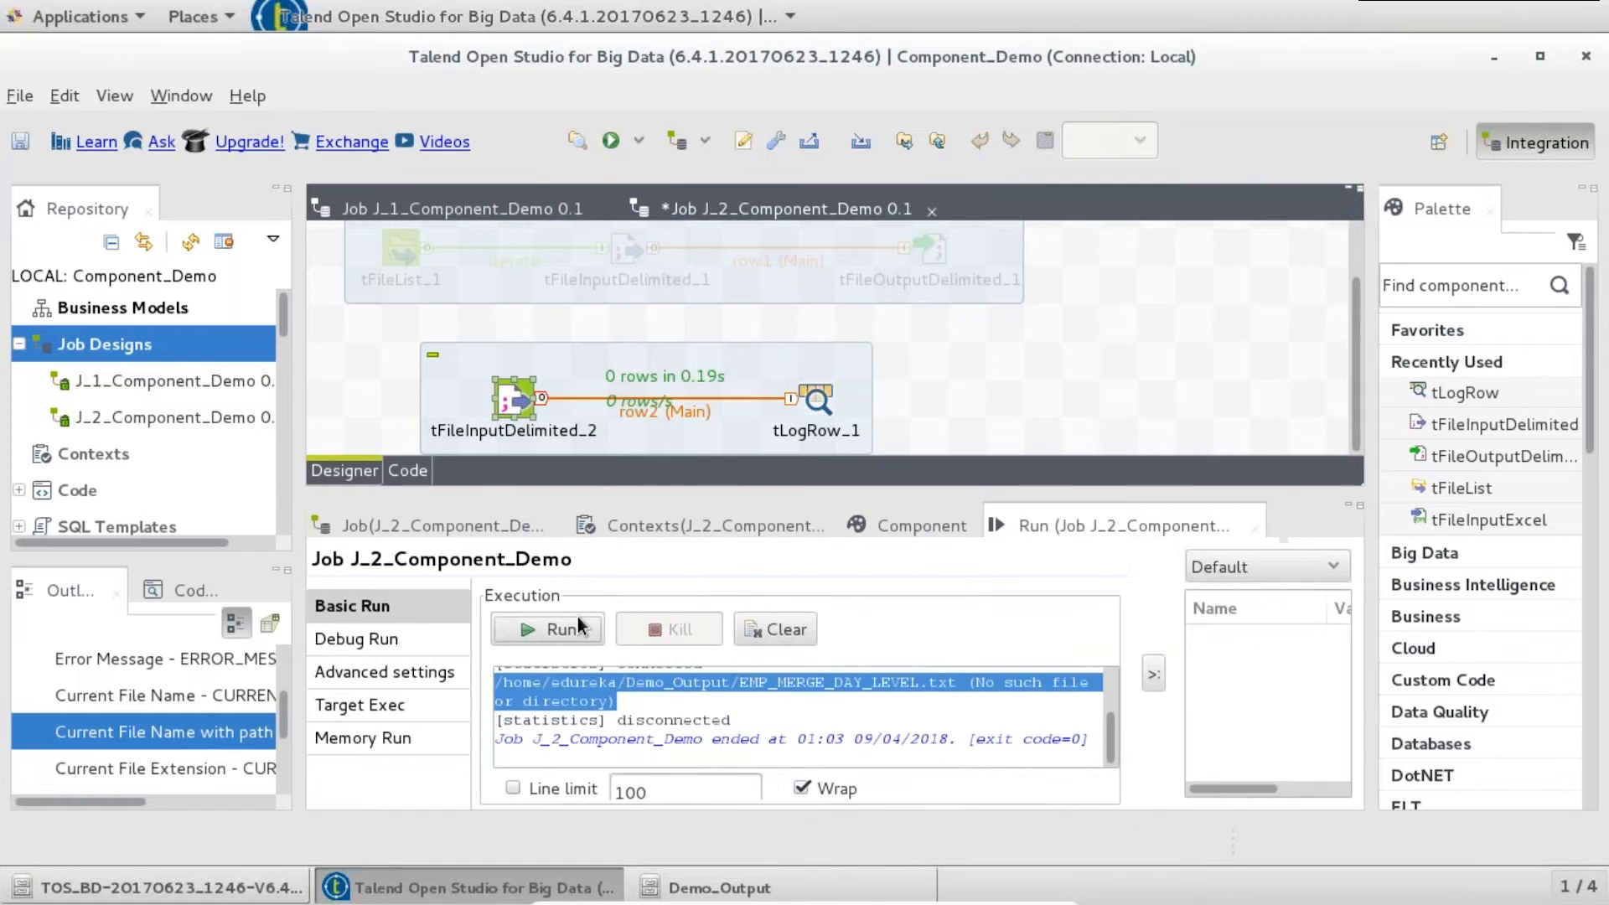
{"action": "left_click", "coordinate": [548, 628]}
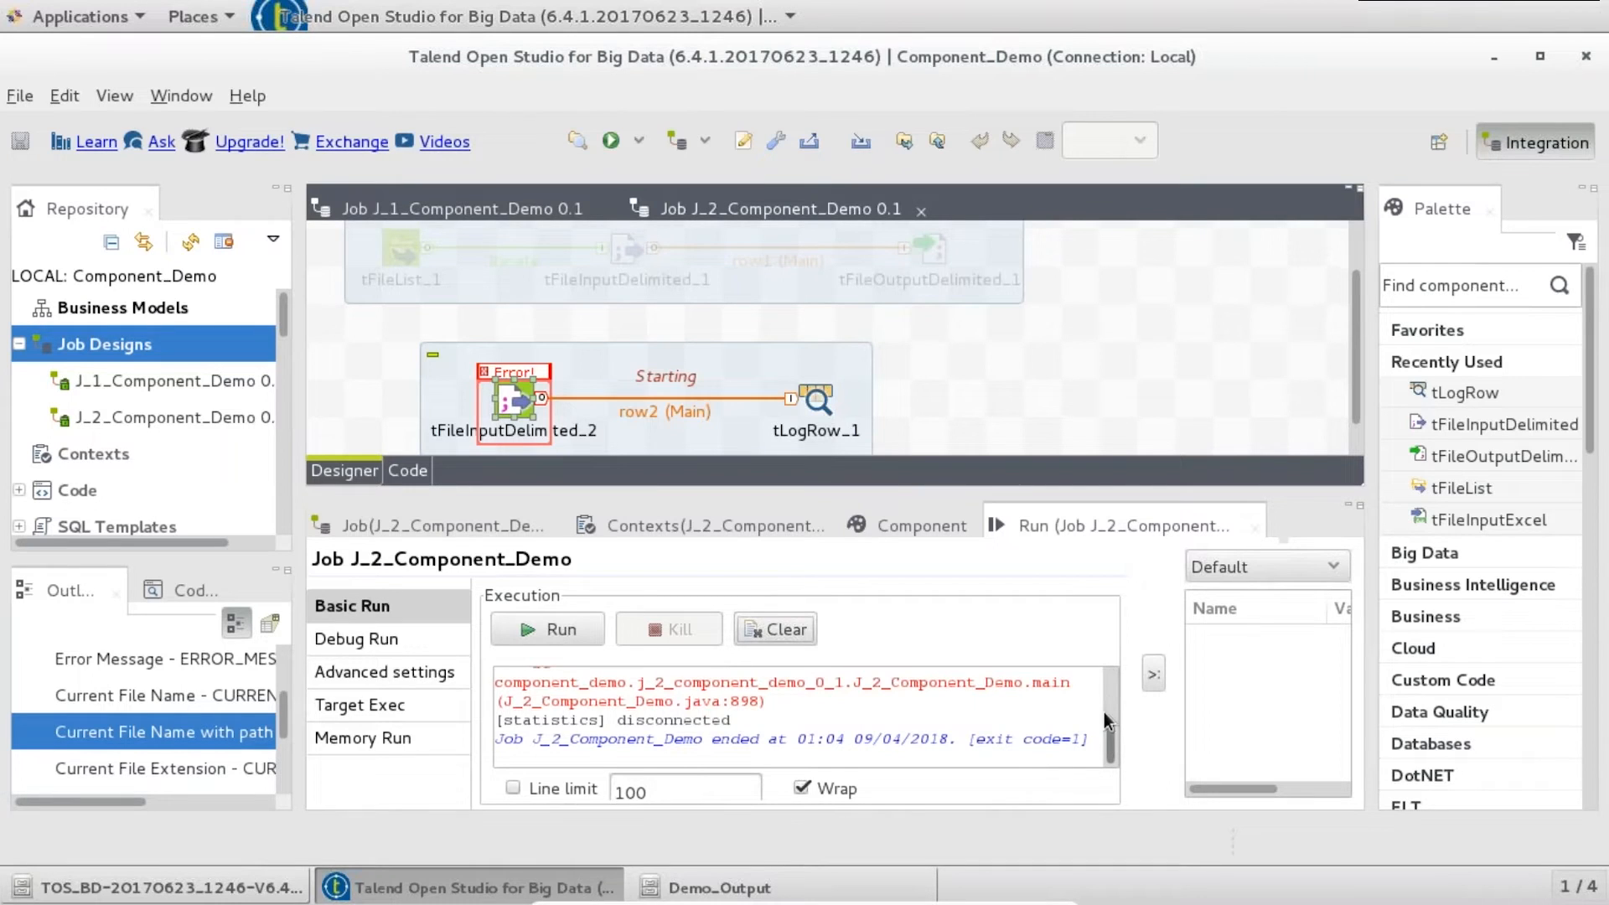
{"action": "scroll", "coordinate": [1103, 712], "scroll_direction": "up", "scroll_amount": 3}
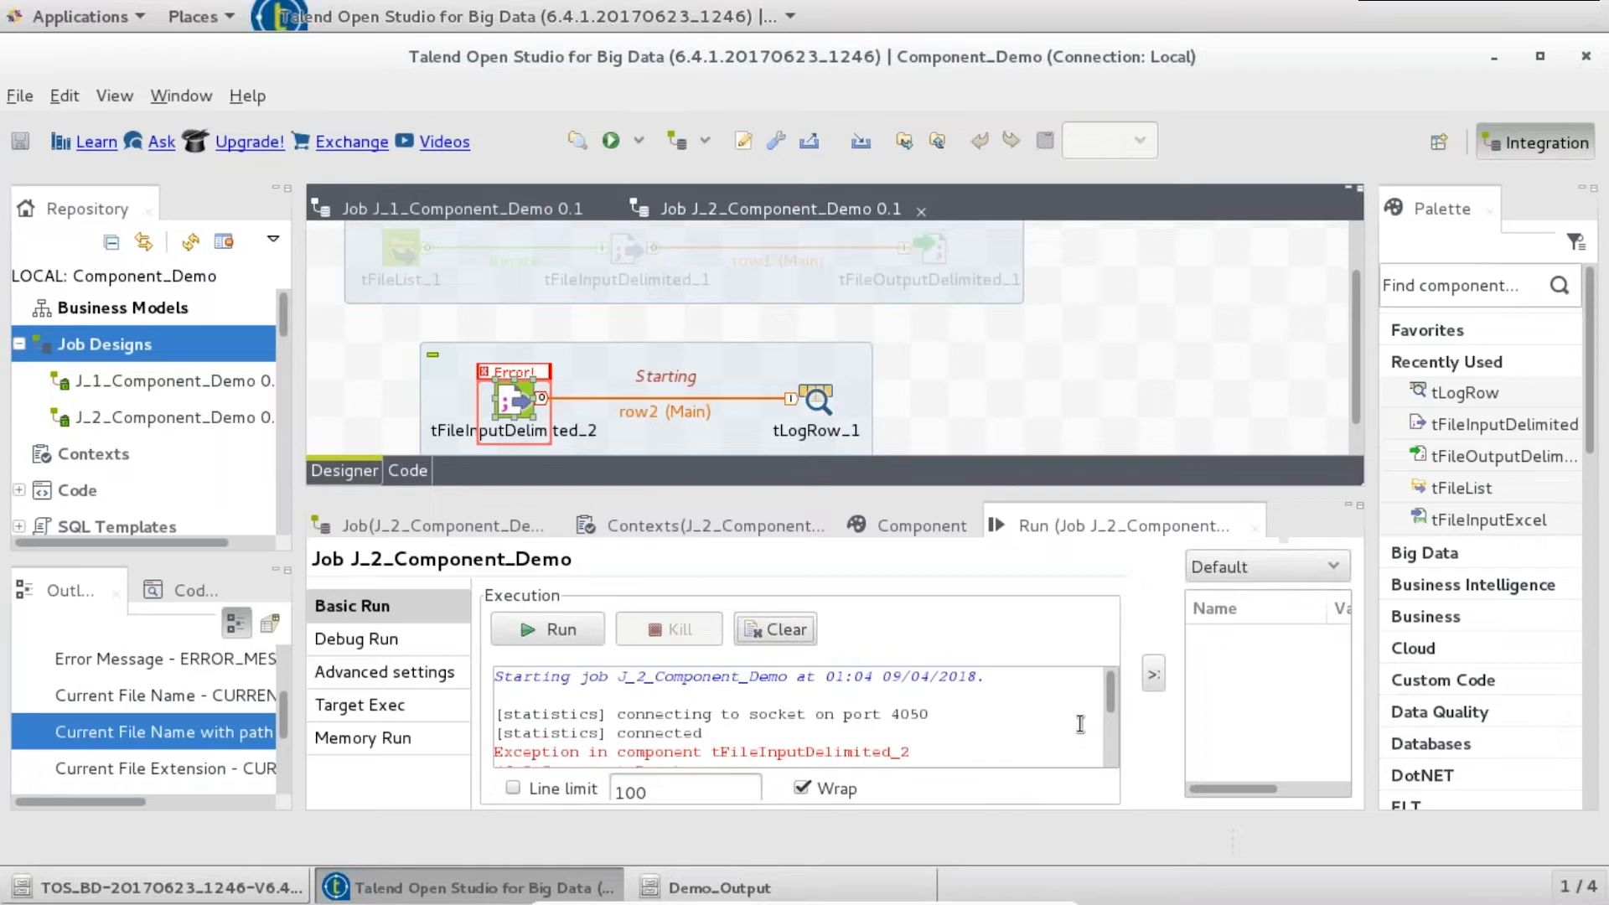
{"action": "scroll", "coordinate": [766, 315], "scroll_direction": "down", "scroll_amount": 1}
- Move the new subjob further right and start adding a tFileExist component
{"action": "left_click_drag", "start_coordinate": [764, 313], "coordinate": [875, 315]}
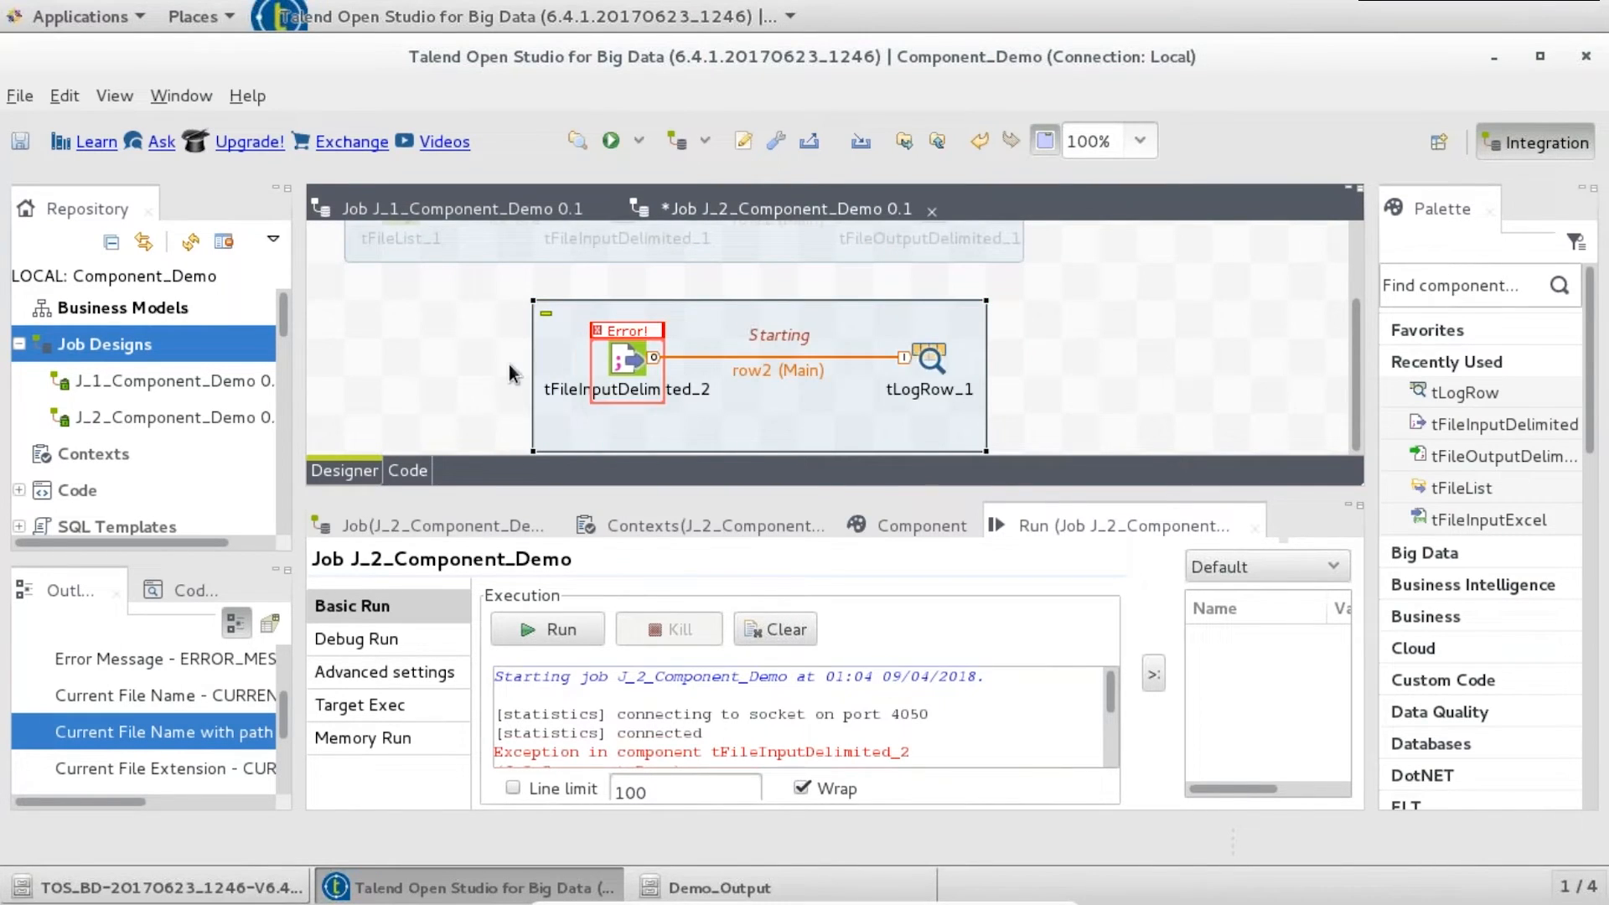
{"action": "left_click", "coordinate": [462, 362]}
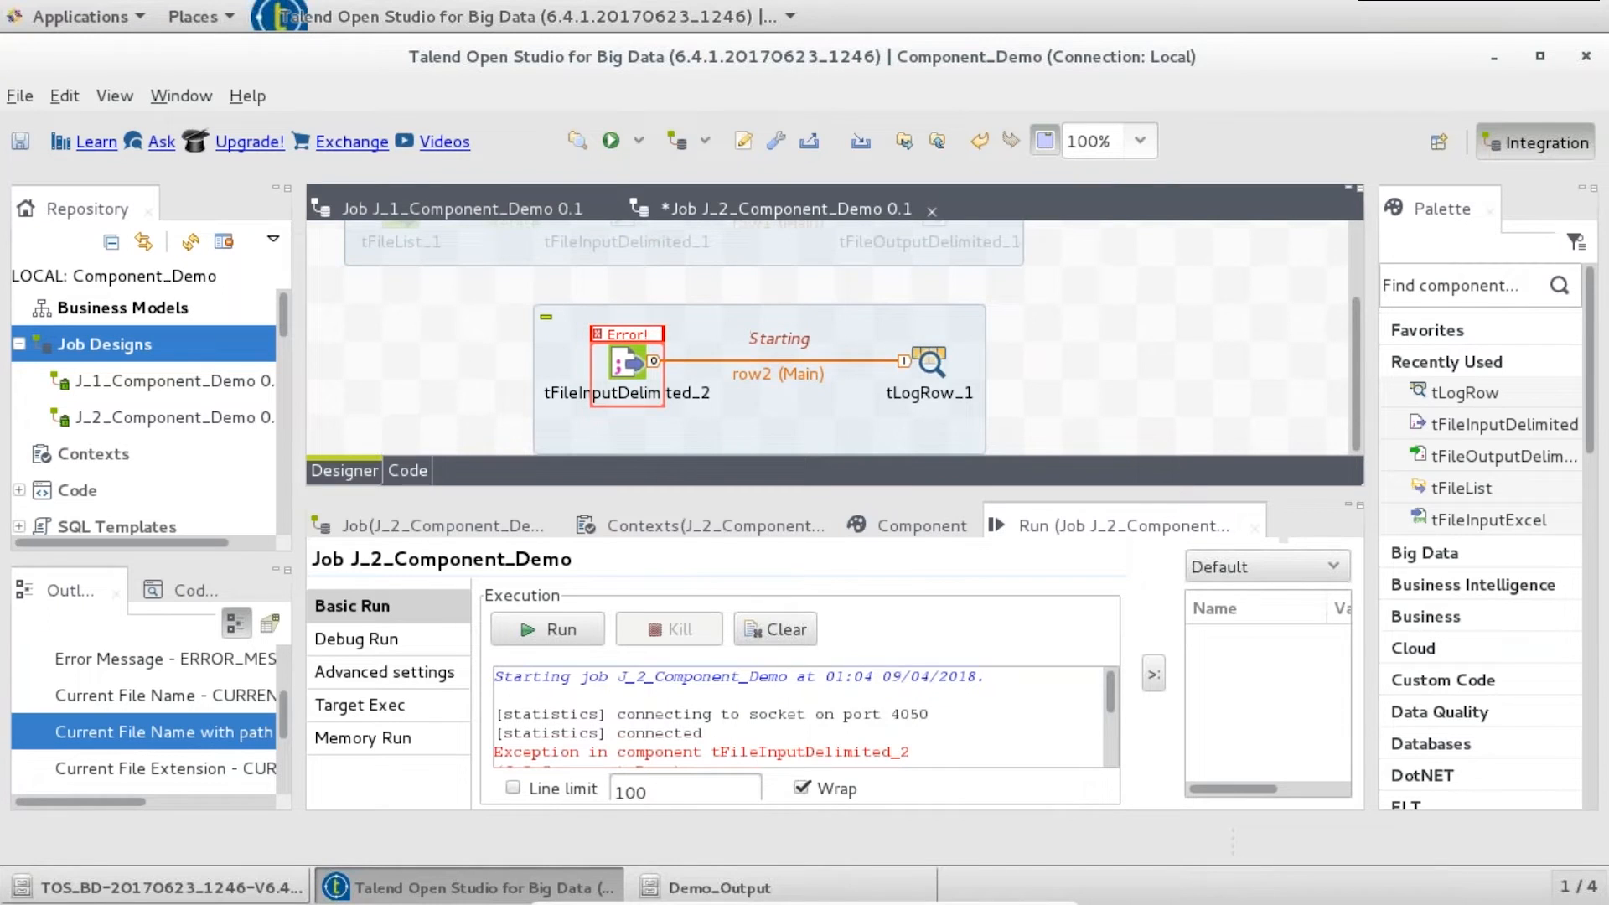
{"action": "type", "text": "tfi"}
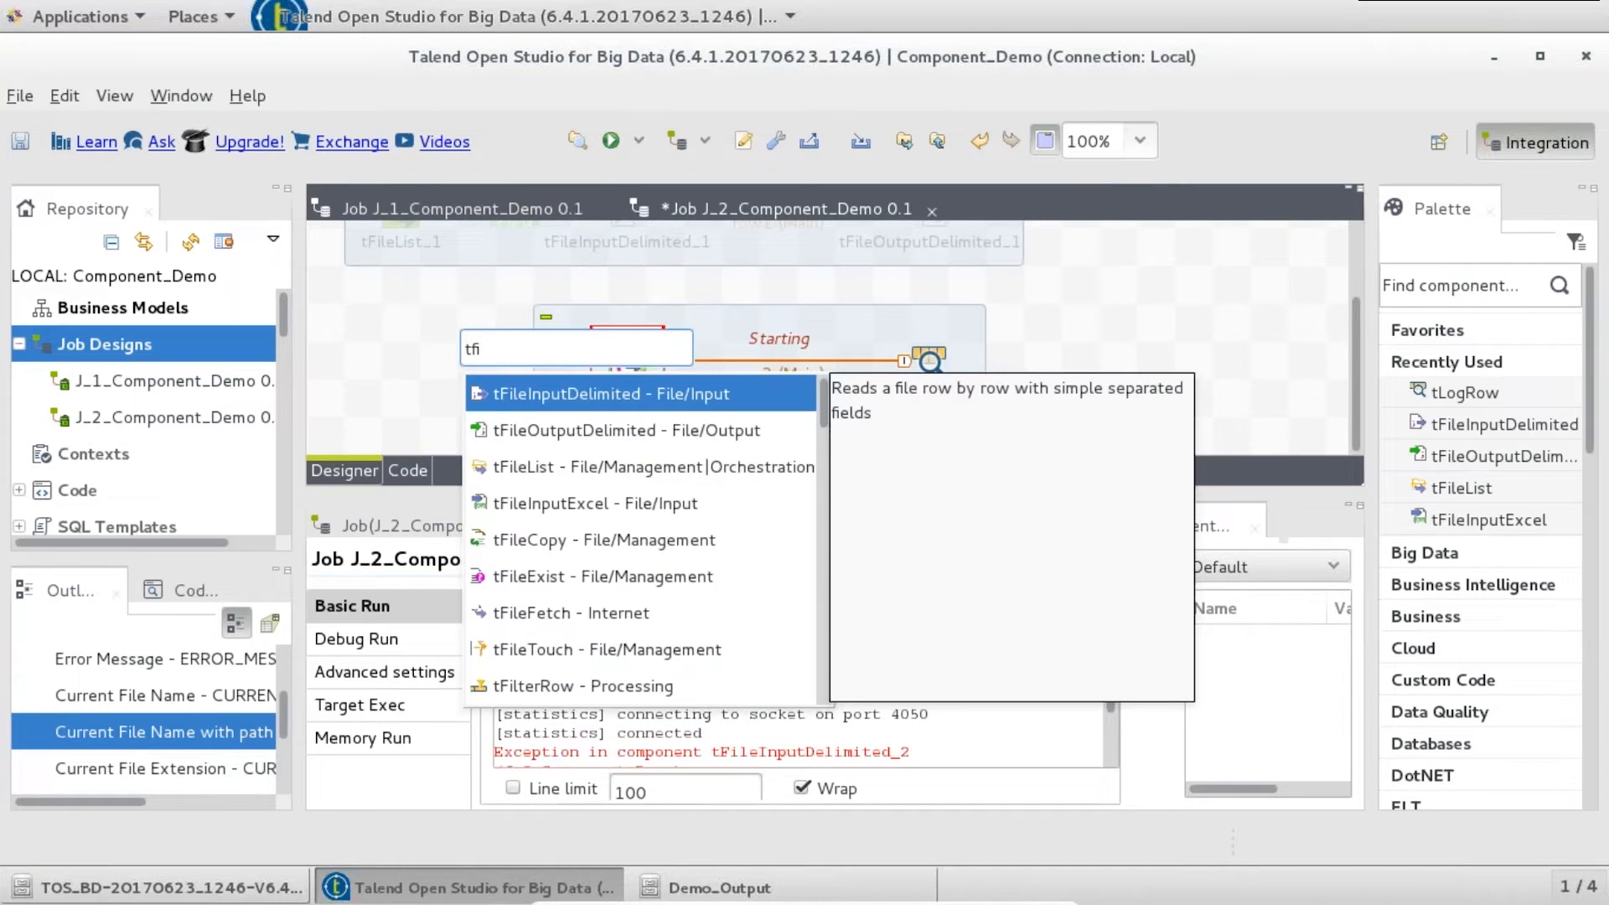
{"action": "type", "text": "leexist"}
- Add a tFileExist component and place it left of the input subjob
{"action": "key", "text": "Return"}
{"action": "left_click_drag", "start_coordinate": [479, 360], "coordinate": [405, 360]}
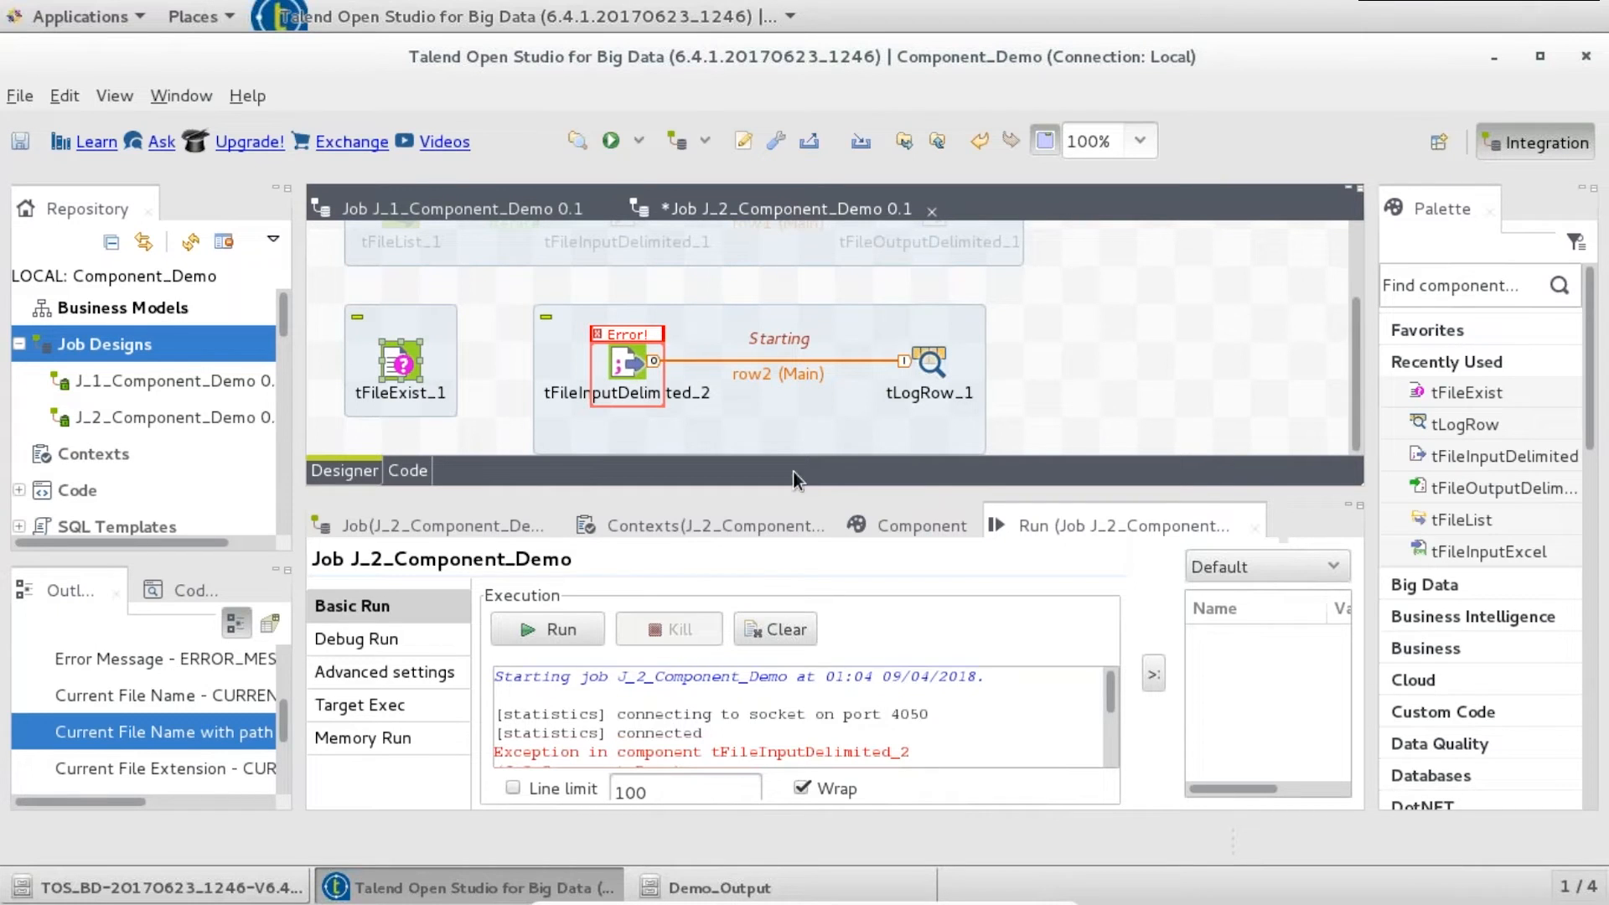
{"action": "double_click", "coordinate": [751, 209]}
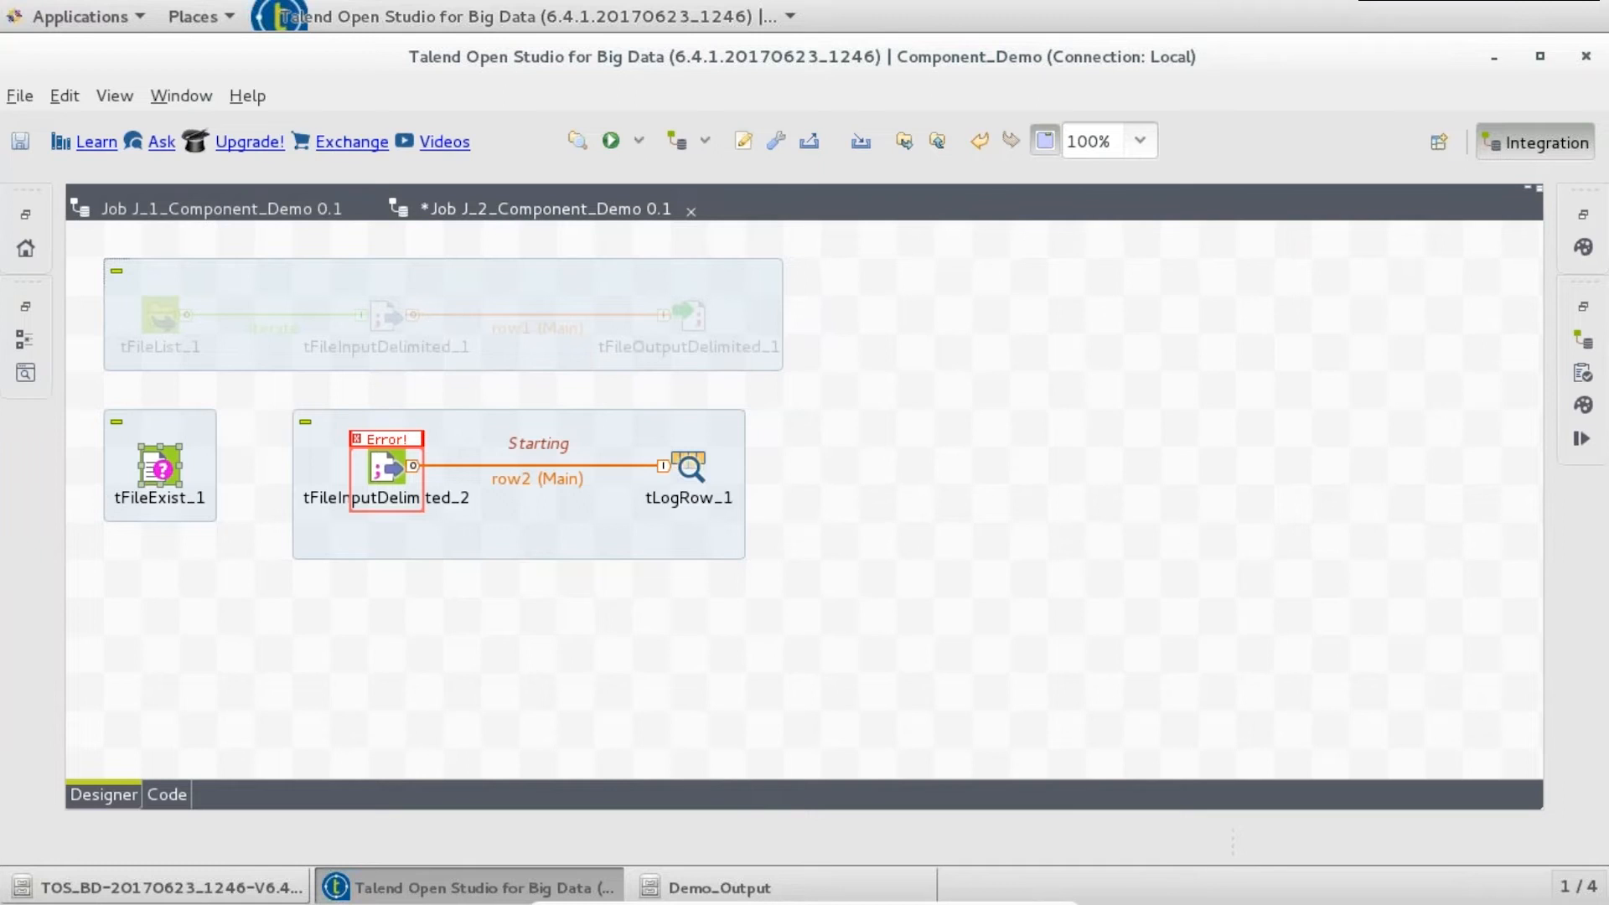
- Copy tFileInputDelimited_2's EMP_MERGE_DAY_LEVEL.txt file path
{"action": "right_click", "coordinate": [153, 475]}
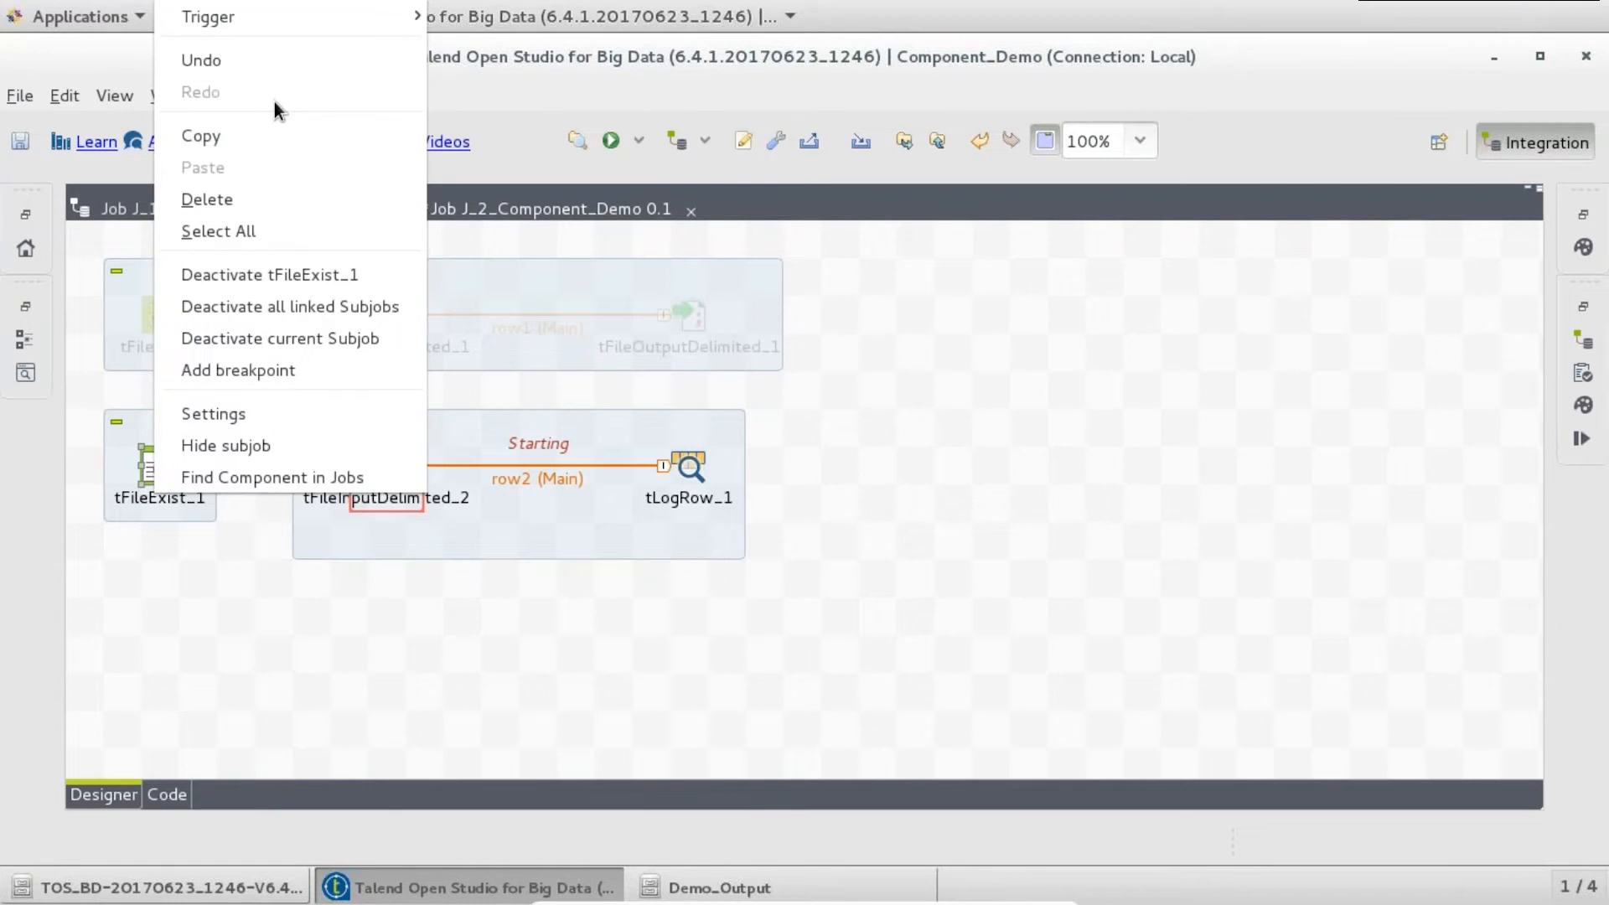
{"action": "left_click", "coordinate": [383, 469]}
{"action": "double_click", "coordinate": [383, 469]}
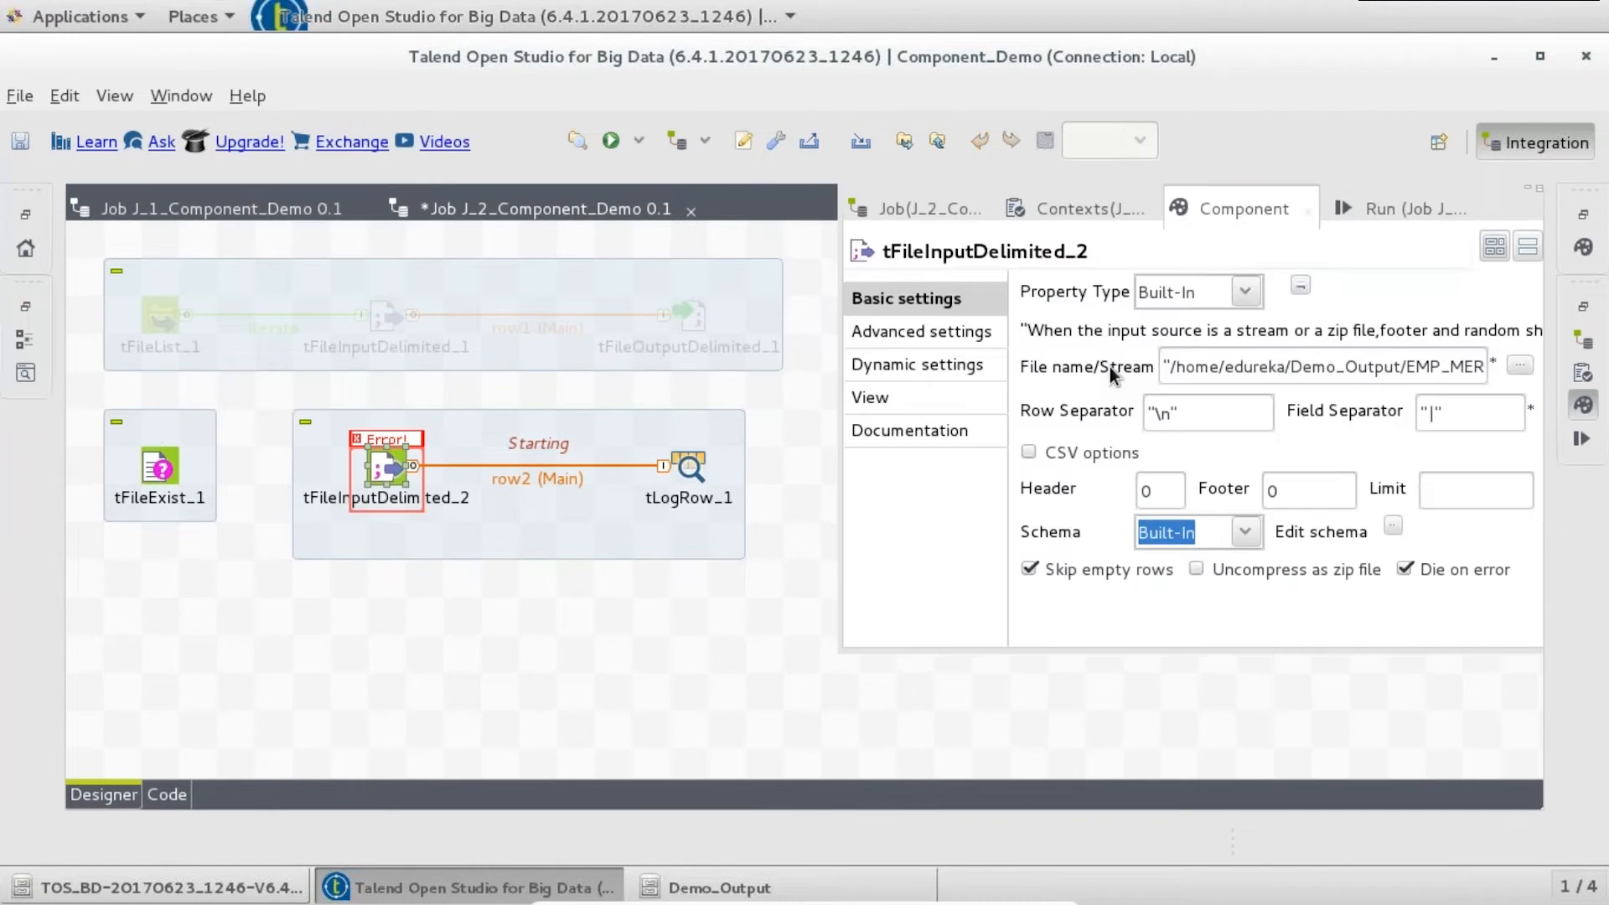
{"action": "left_click", "coordinate": [1169, 367]}
{"action": "key", "text": "ctrl+a"}
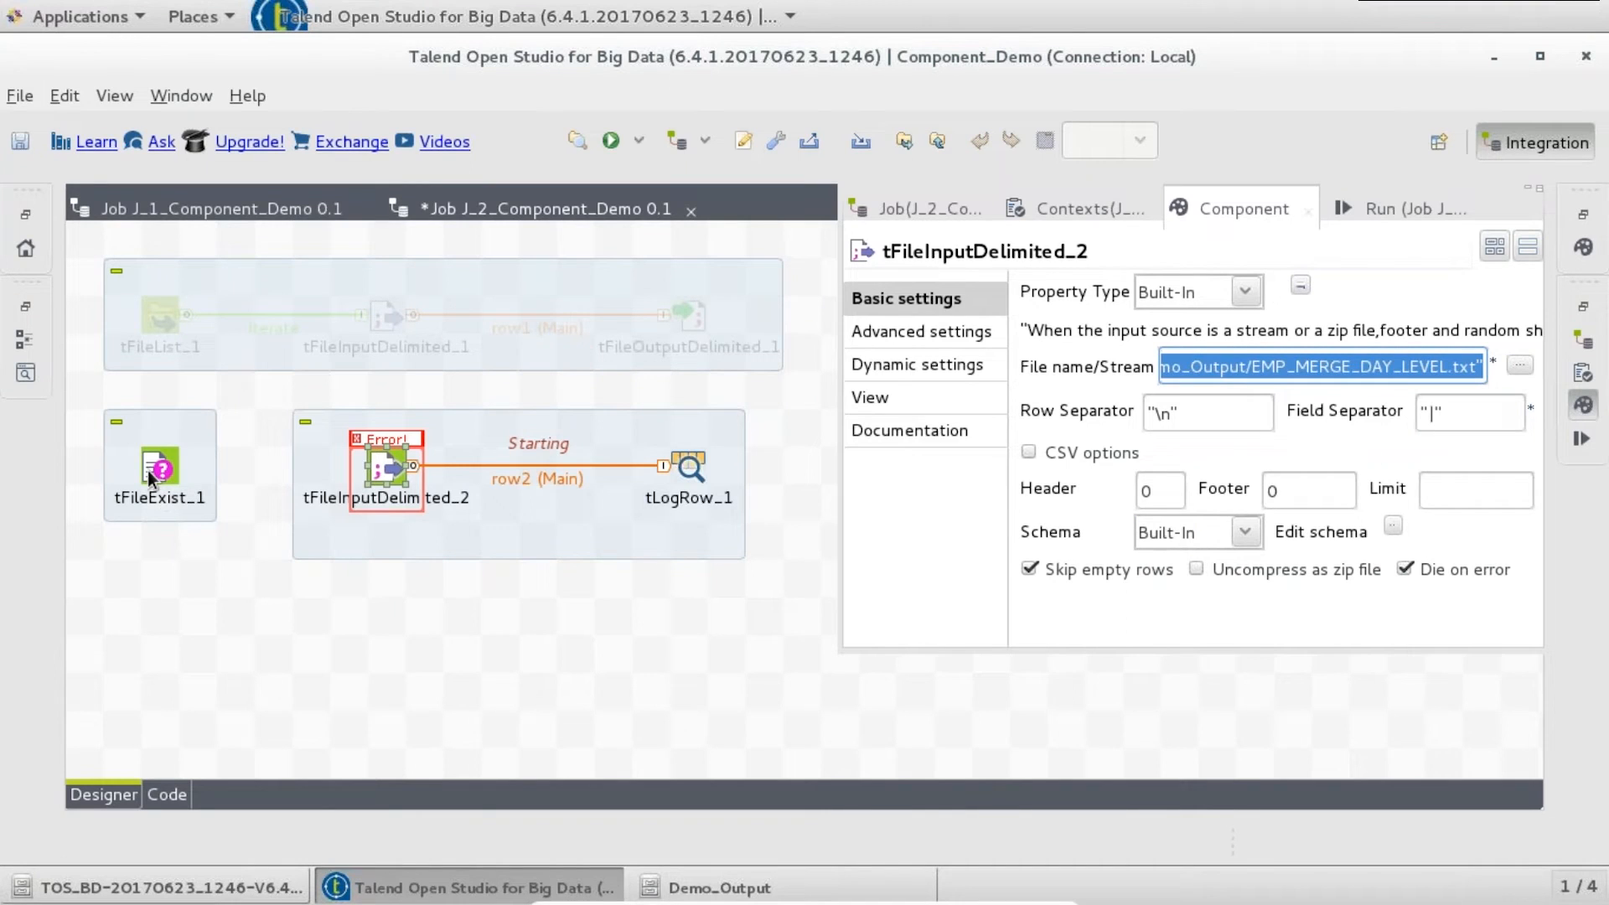
- Paste that path into tFileExist_1's File name field
{"action": "left_click", "coordinate": [153, 475]}
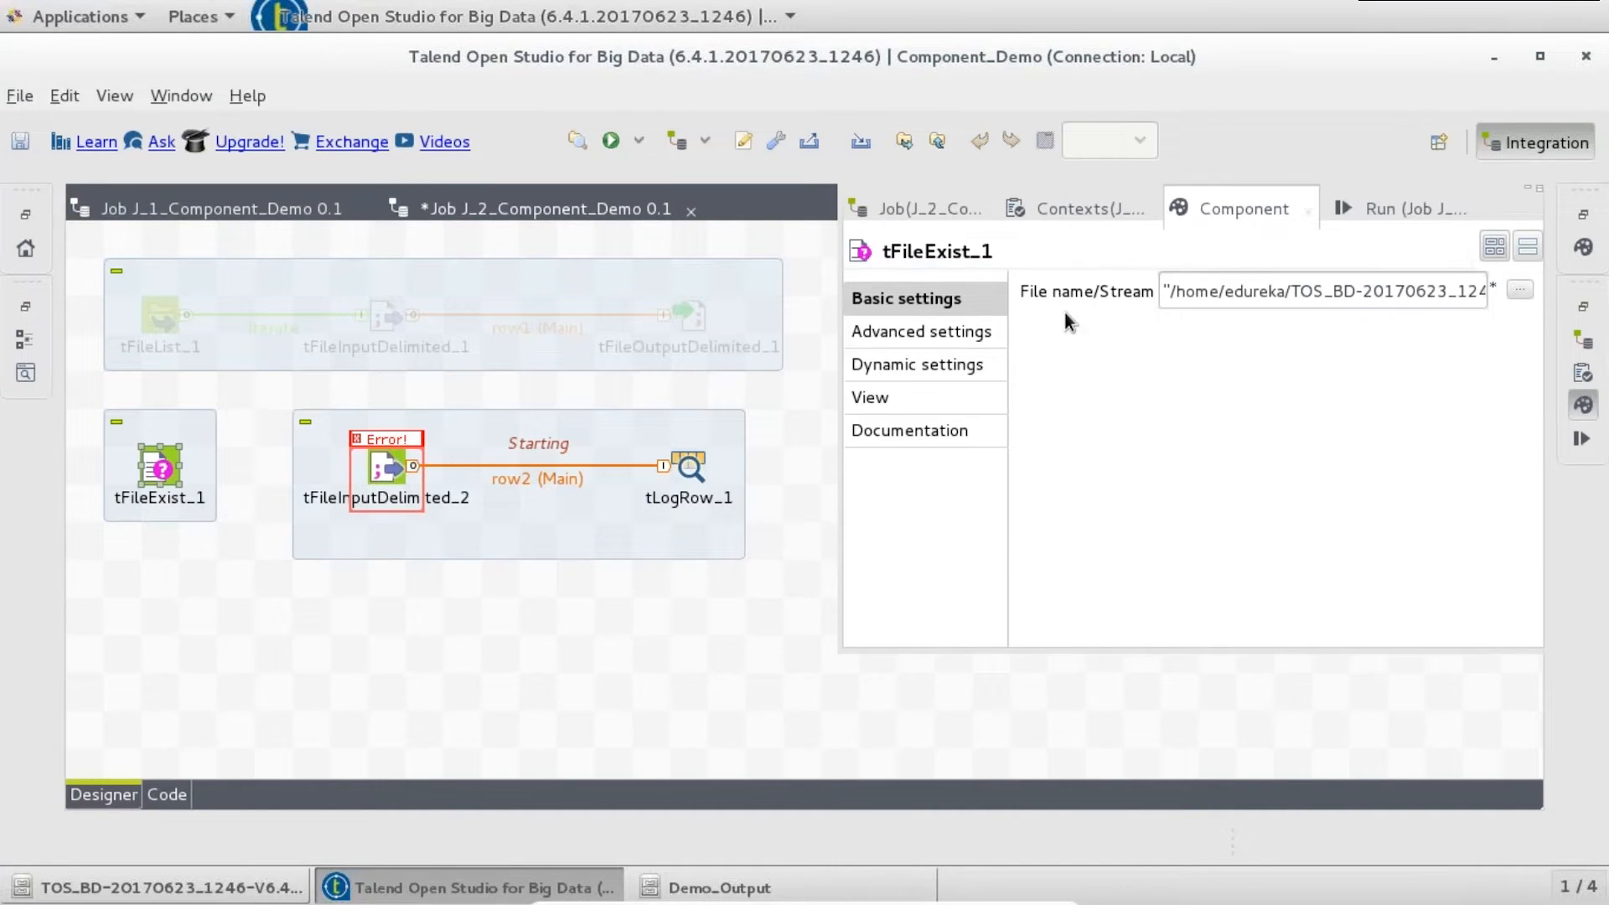
{"action": "left_click", "coordinate": [1255, 283]}
{"action": "key", "text": "ctrl+a"}
{"action": "key", "text": "ctrl+v"}
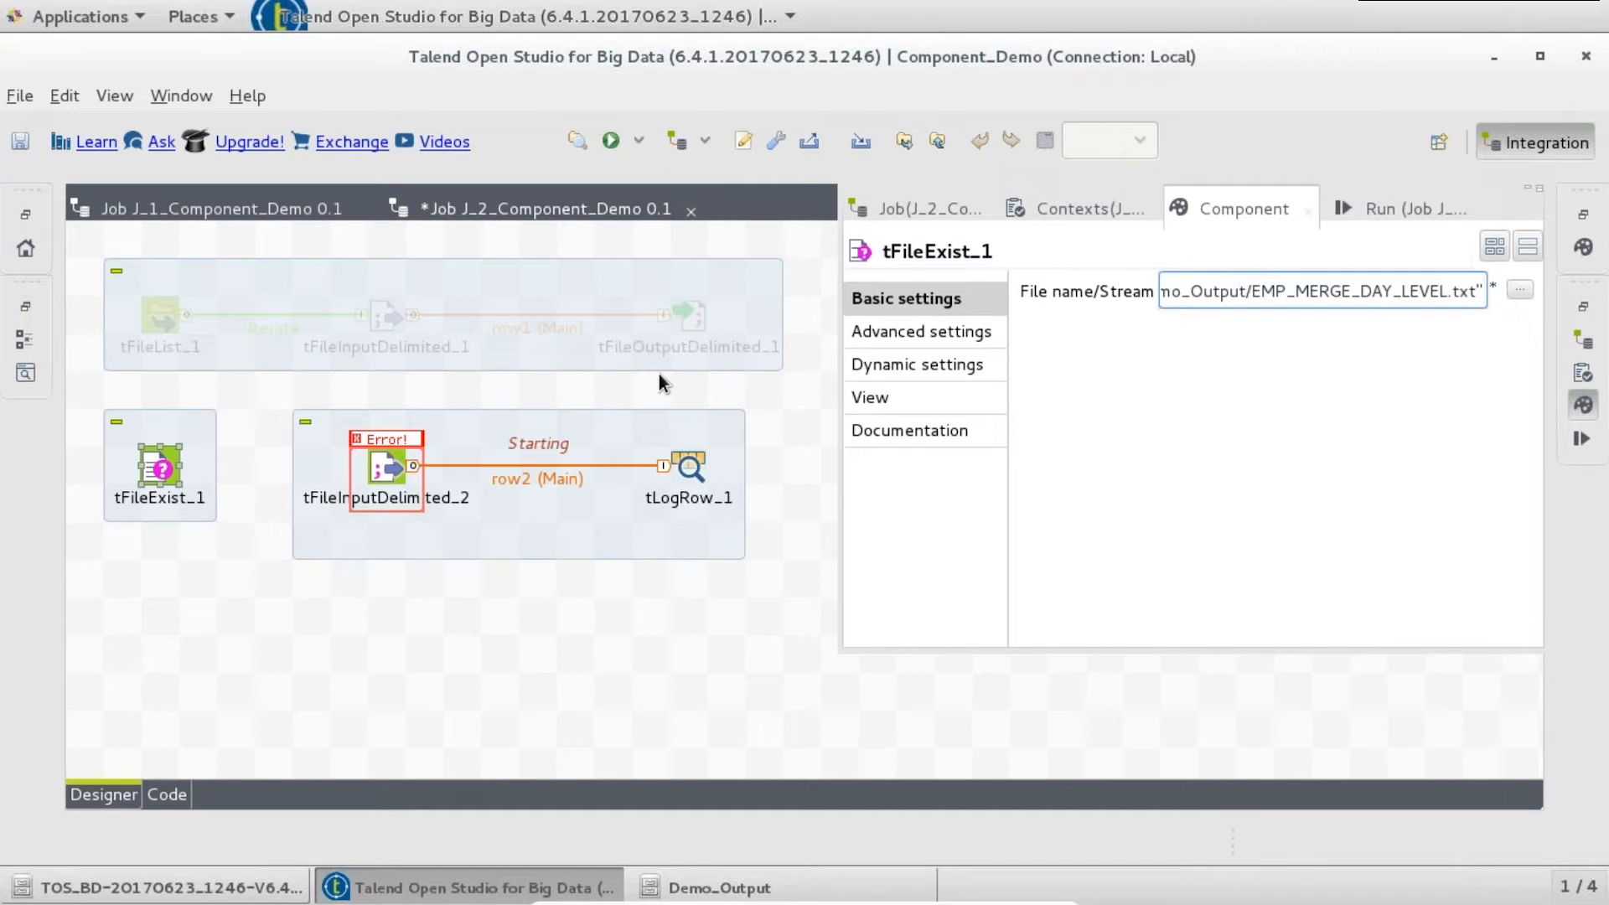
{"action": "left_click", "coordinate": [235, 563]}
{"action": "double_click", "coordinate": [571, 201]}
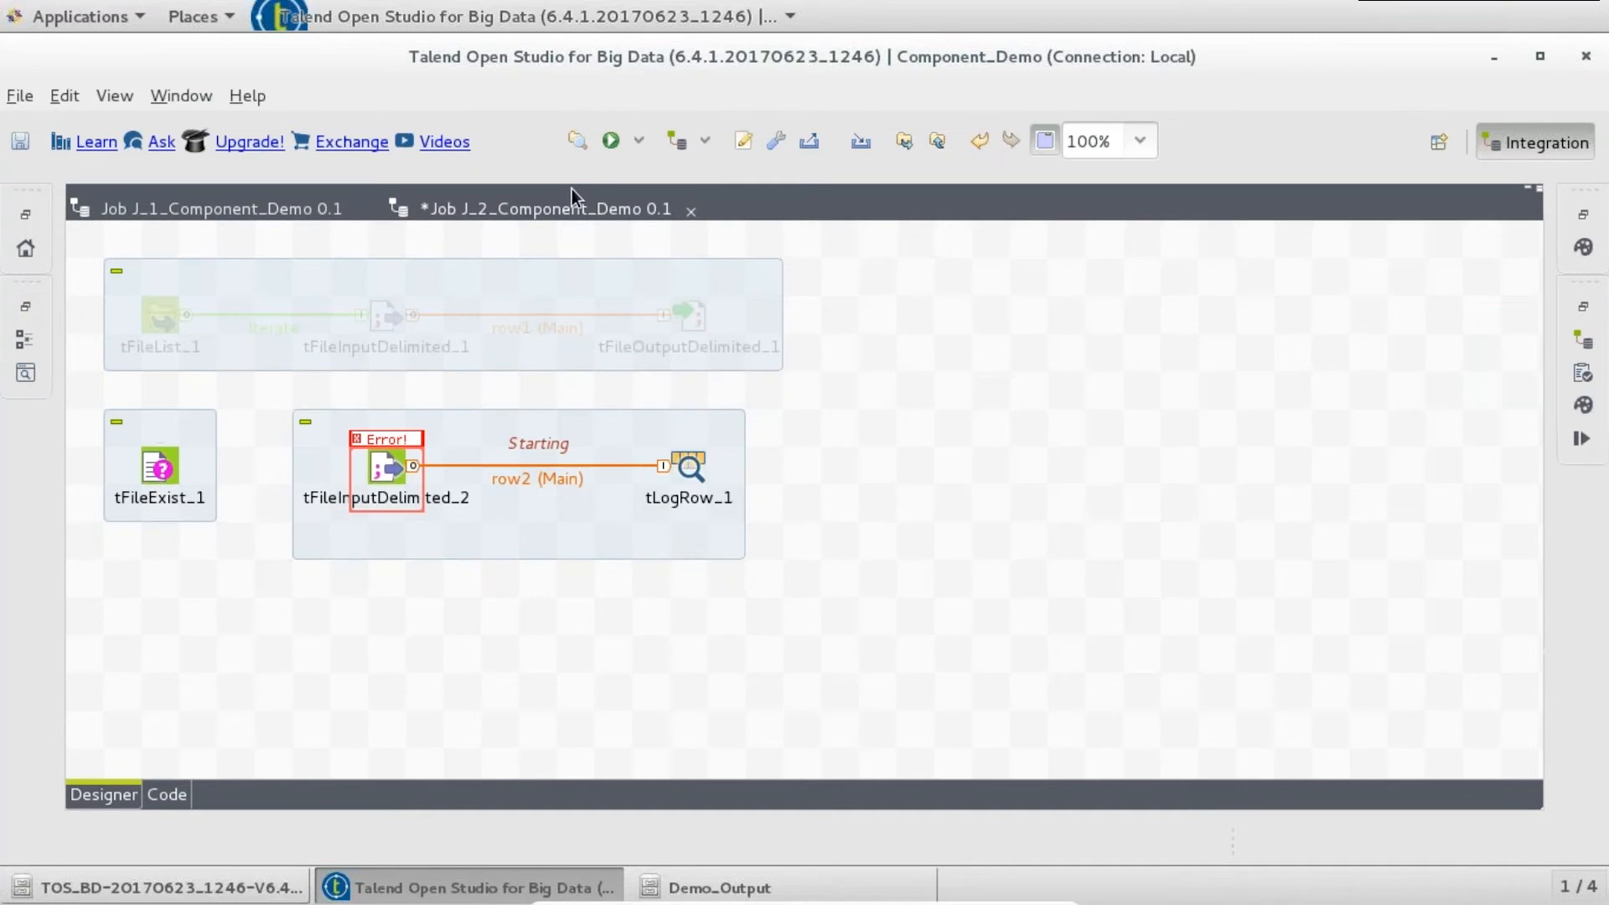
- Connect tFileExist_1 to tFileInputDelimited_2 with a Run if trigger
{"action": "double_click", "coordinate": [570, 209]}
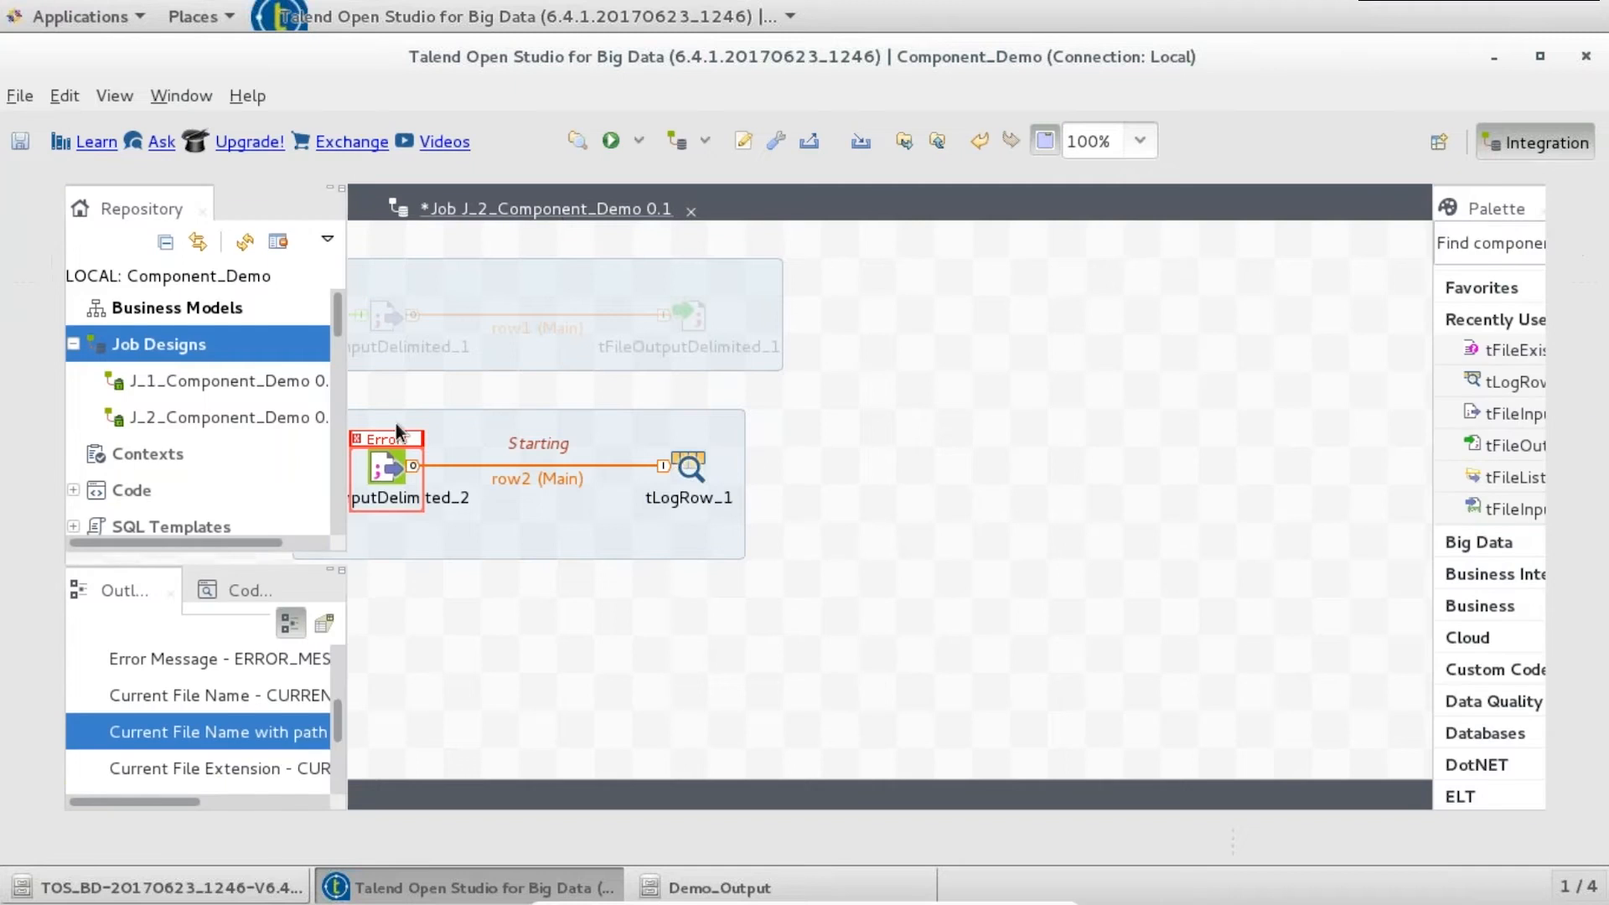
{"action": "left_click_drag", "start_coordinate": [1355, 289], "coordinate": [1357, 367]}
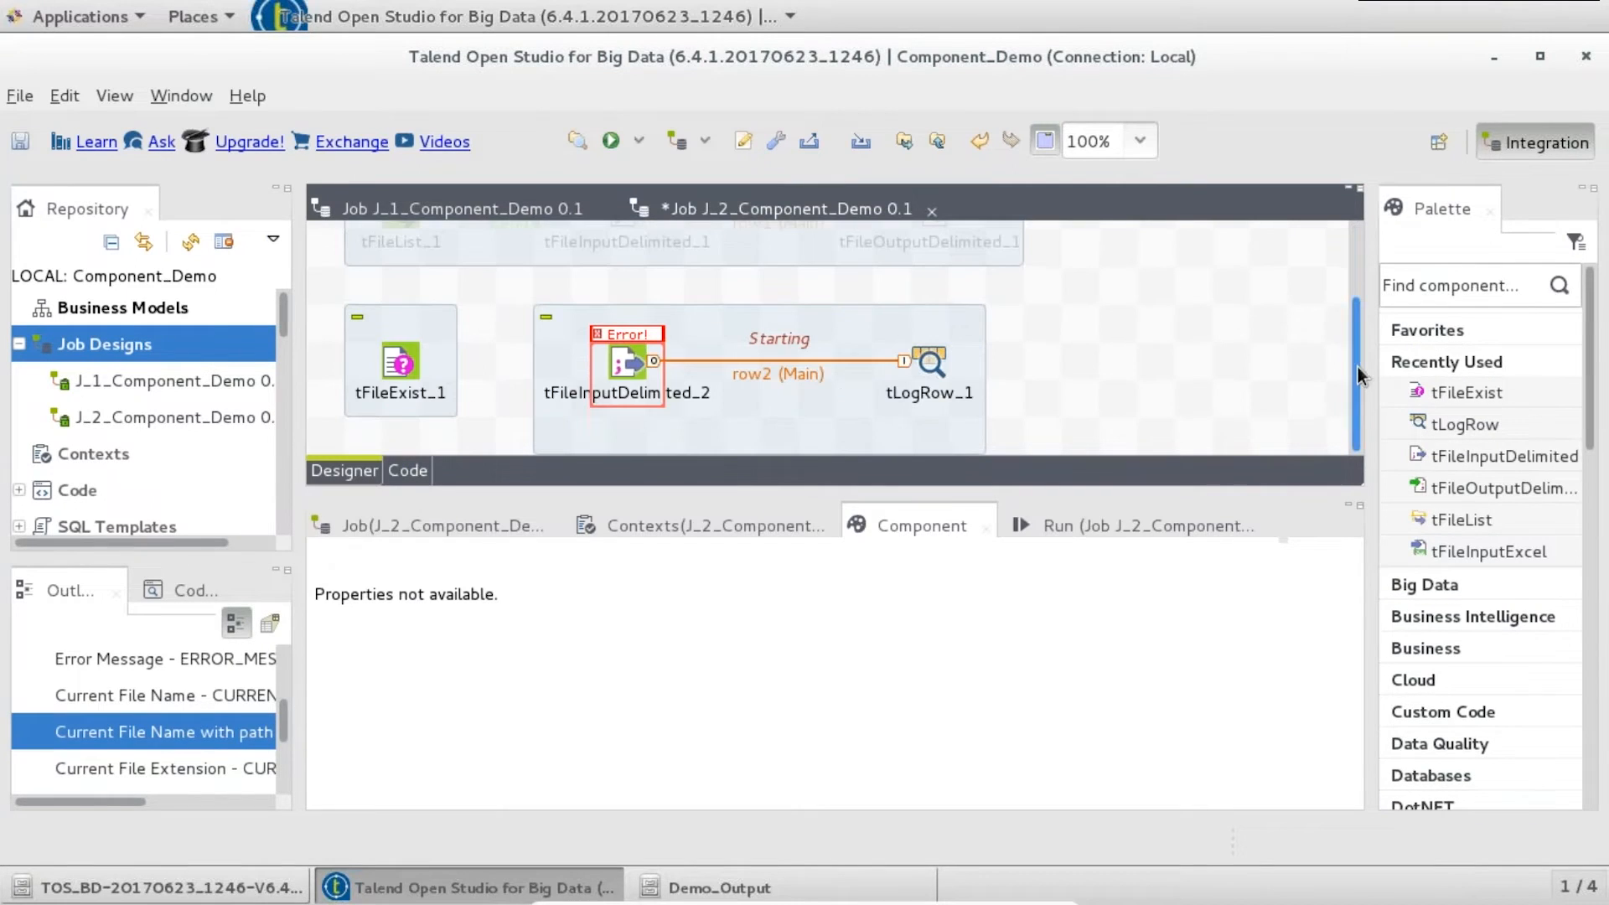
{"action": "right_click", "coordinate": [399, 341]}
{"action": "mouse_move", "coordinate": [469, 369]}
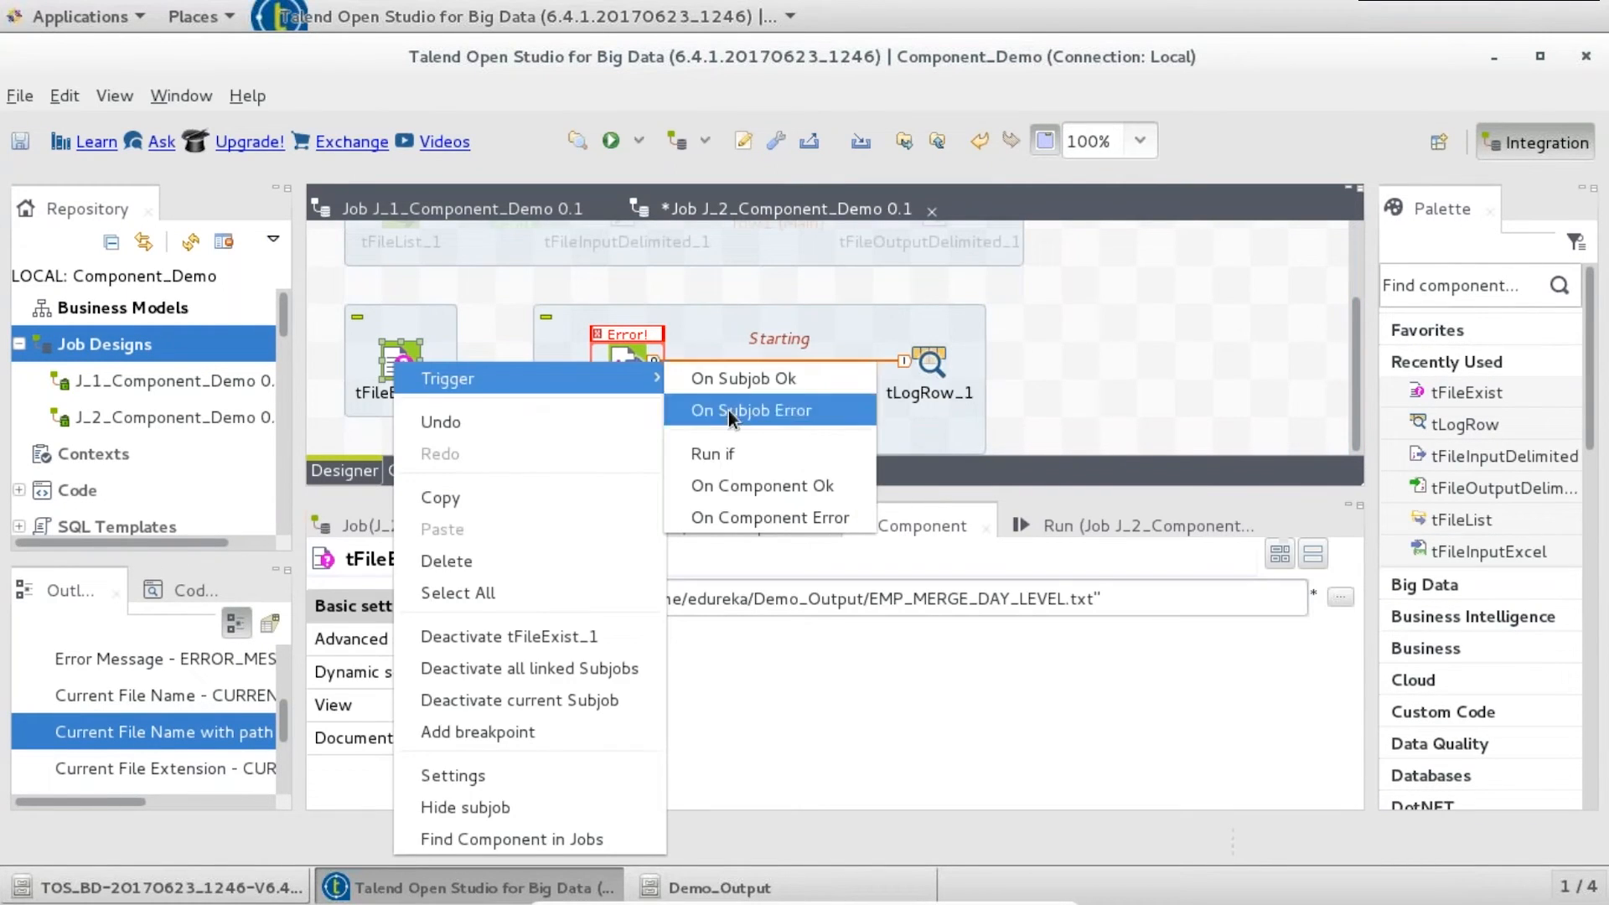
{"action": "left_click", "coordinate": [721, 436]}
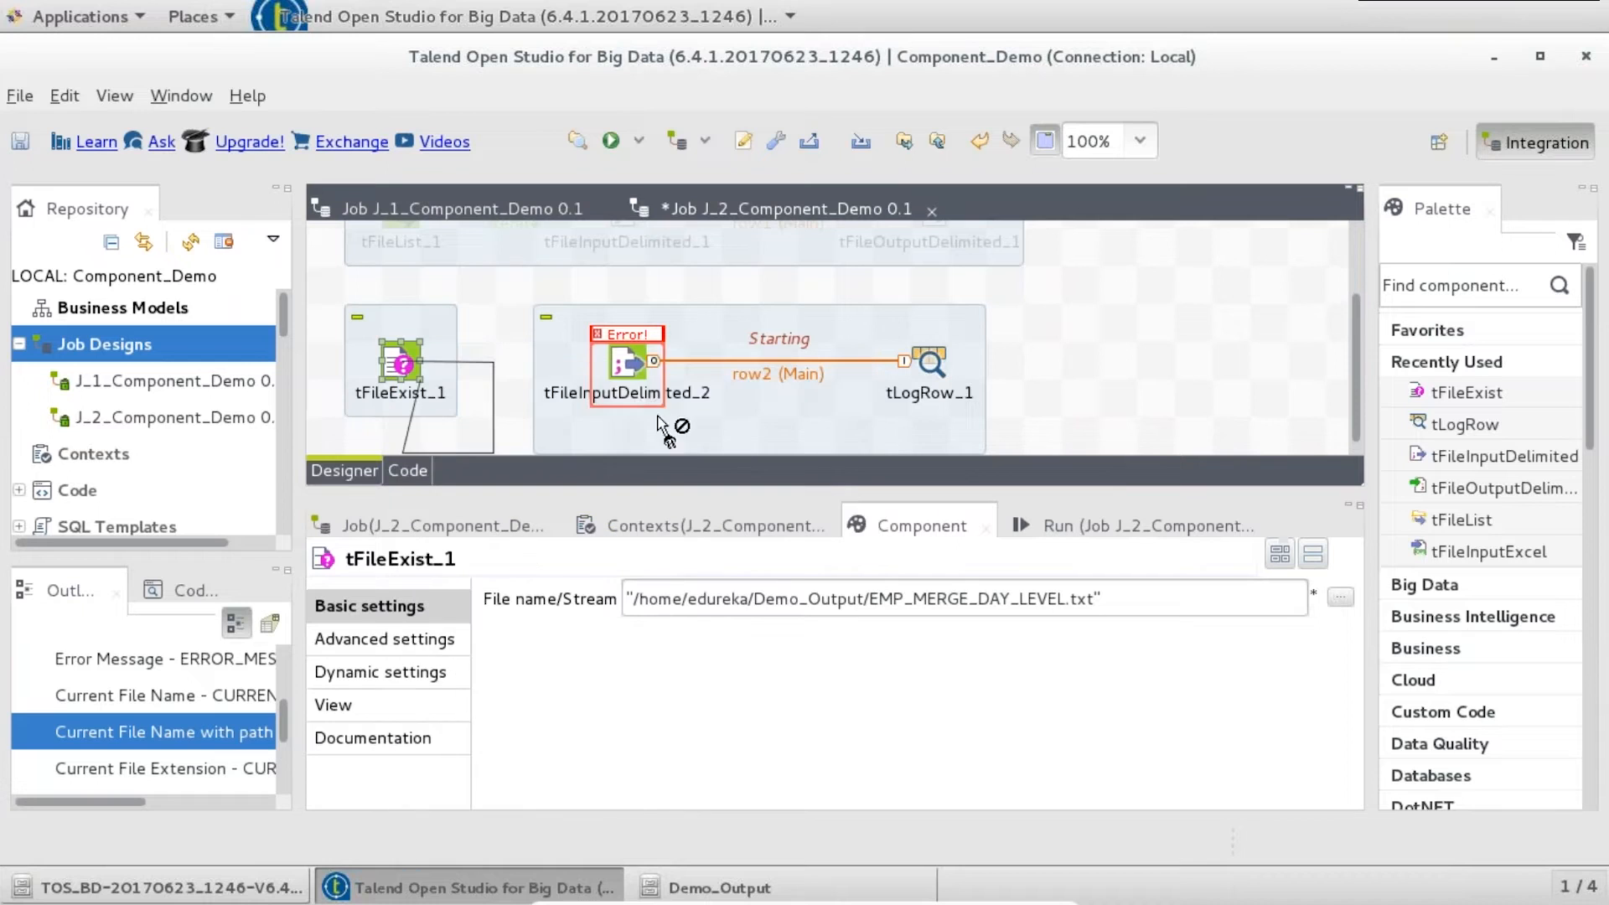
{"action": "left_click", "coordinate": [622, 369]}
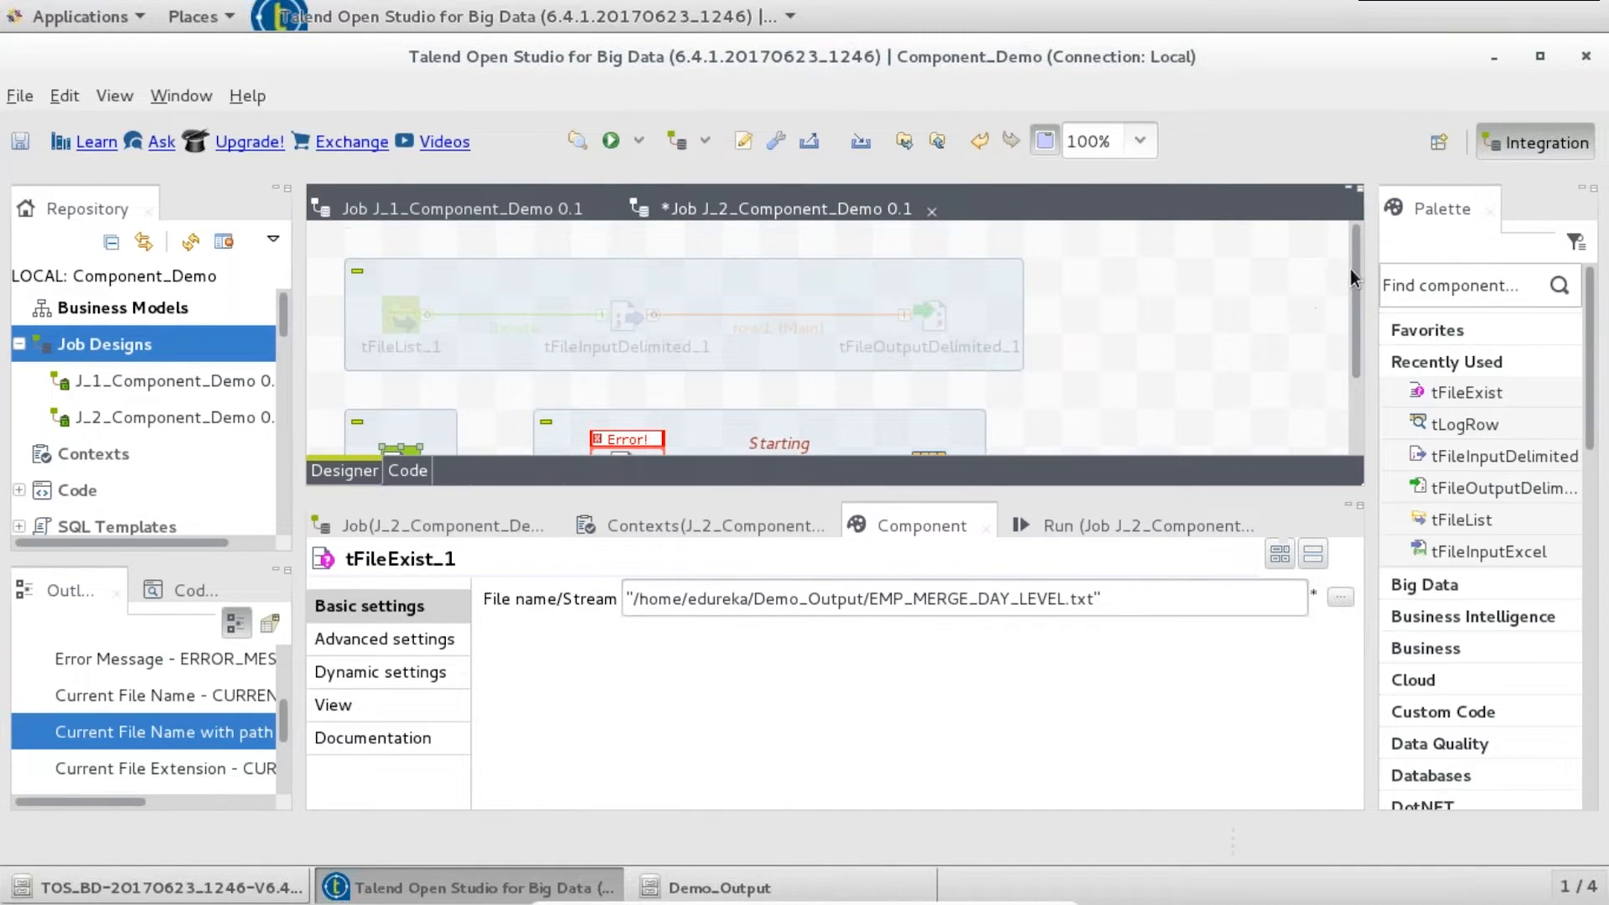
- Add a tMsgBox component below the subjob
{"action": "left_click_drag", "start_coordinate": [1351, 269], "coordinate": [876, 329]}
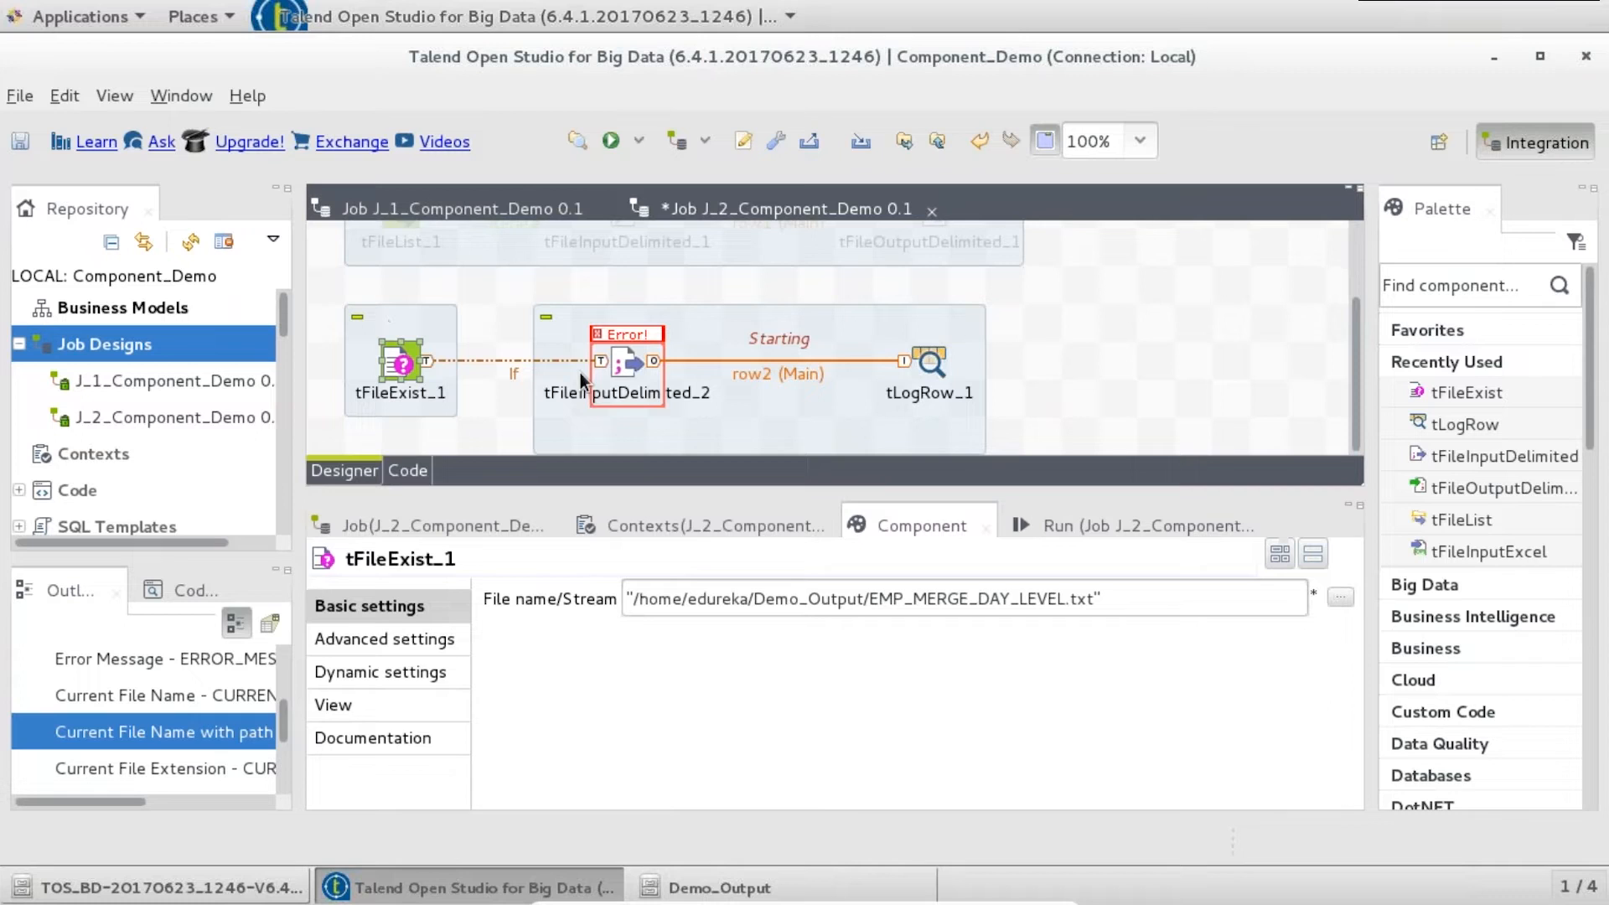
{"action": "left_click", "coordinate": [997, 416]}
{"action": "type", "text": "tmsg"}
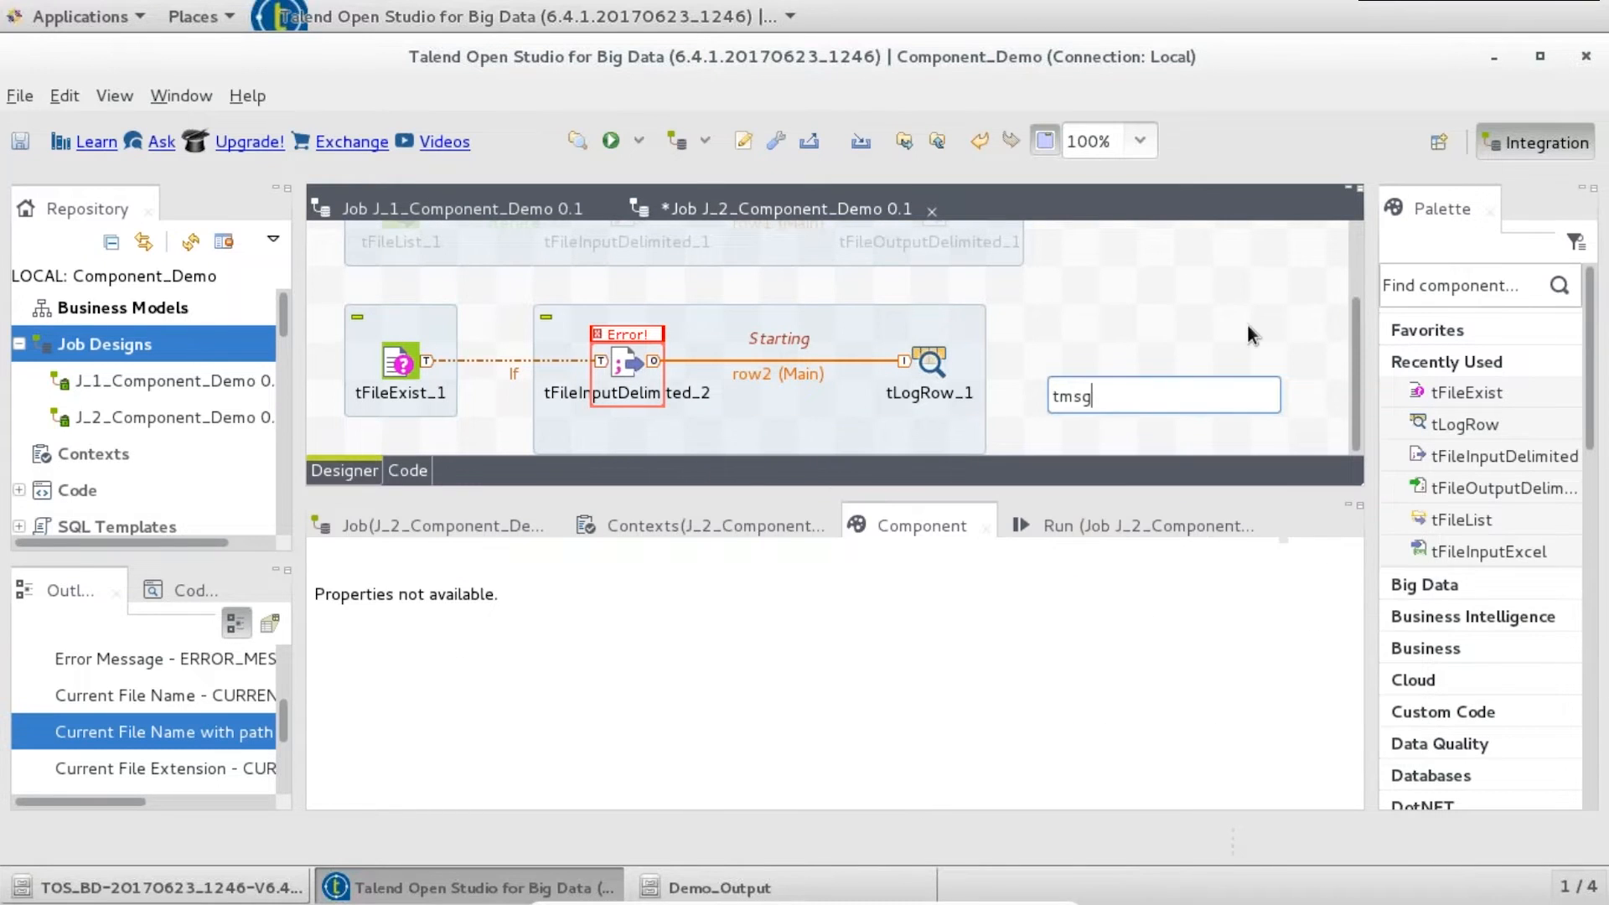
{"action": "key", "text": "Return"}
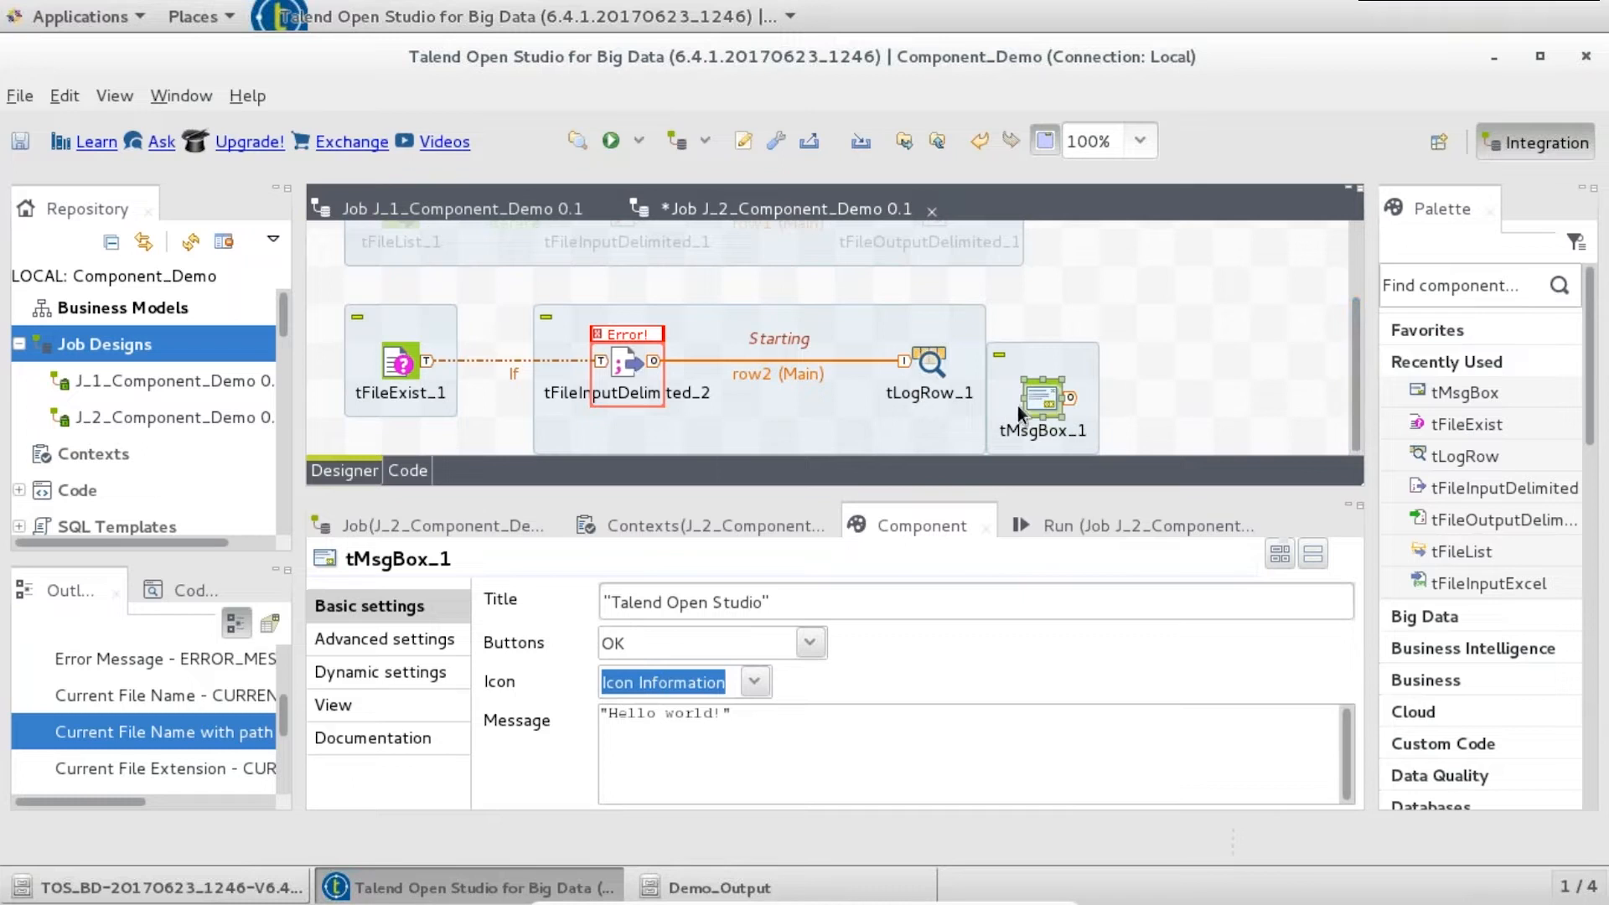
{"action": "key", "text": "Delete"}
{"action": "scroll", "coordinate": [575, 234], "scroll_direction": "down", "scroll_amount": 3}
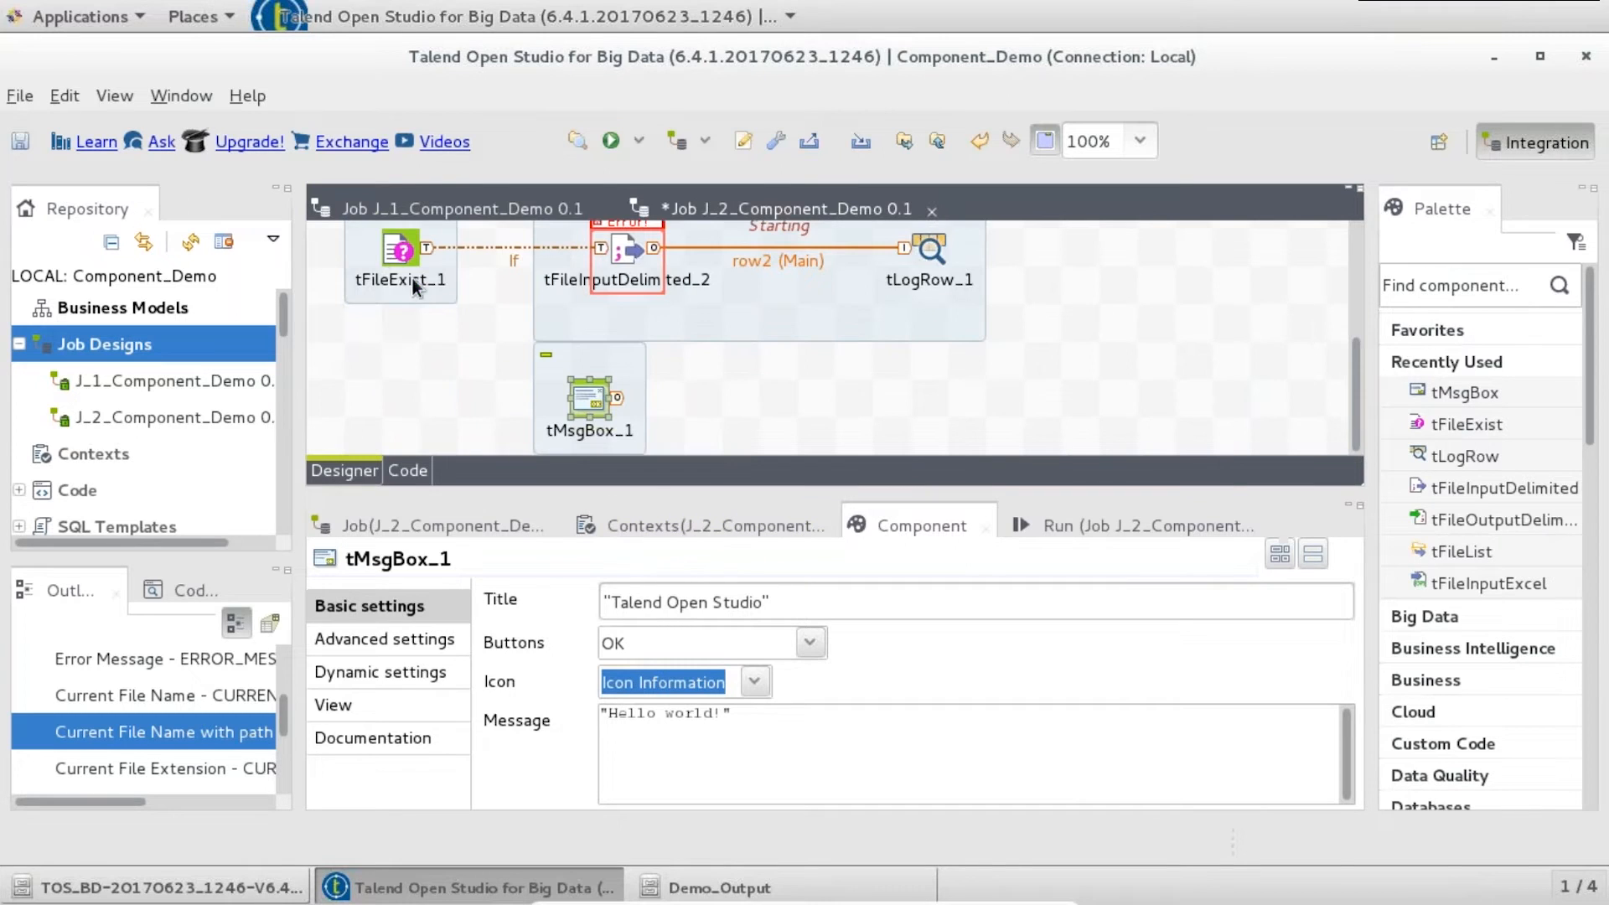
- Link tFileExist_1 to tMsgBox_1 with a second Run if trigger and nudge it right
{"action": "right_click", "coordinate": [393, 255]}
{"action": "mouse_move", "coordinate": [455, 274]}
{"action": "left_click", "coordinate": [695, 345]}
{"action": "left_click", "coordinate": [590, 400]}
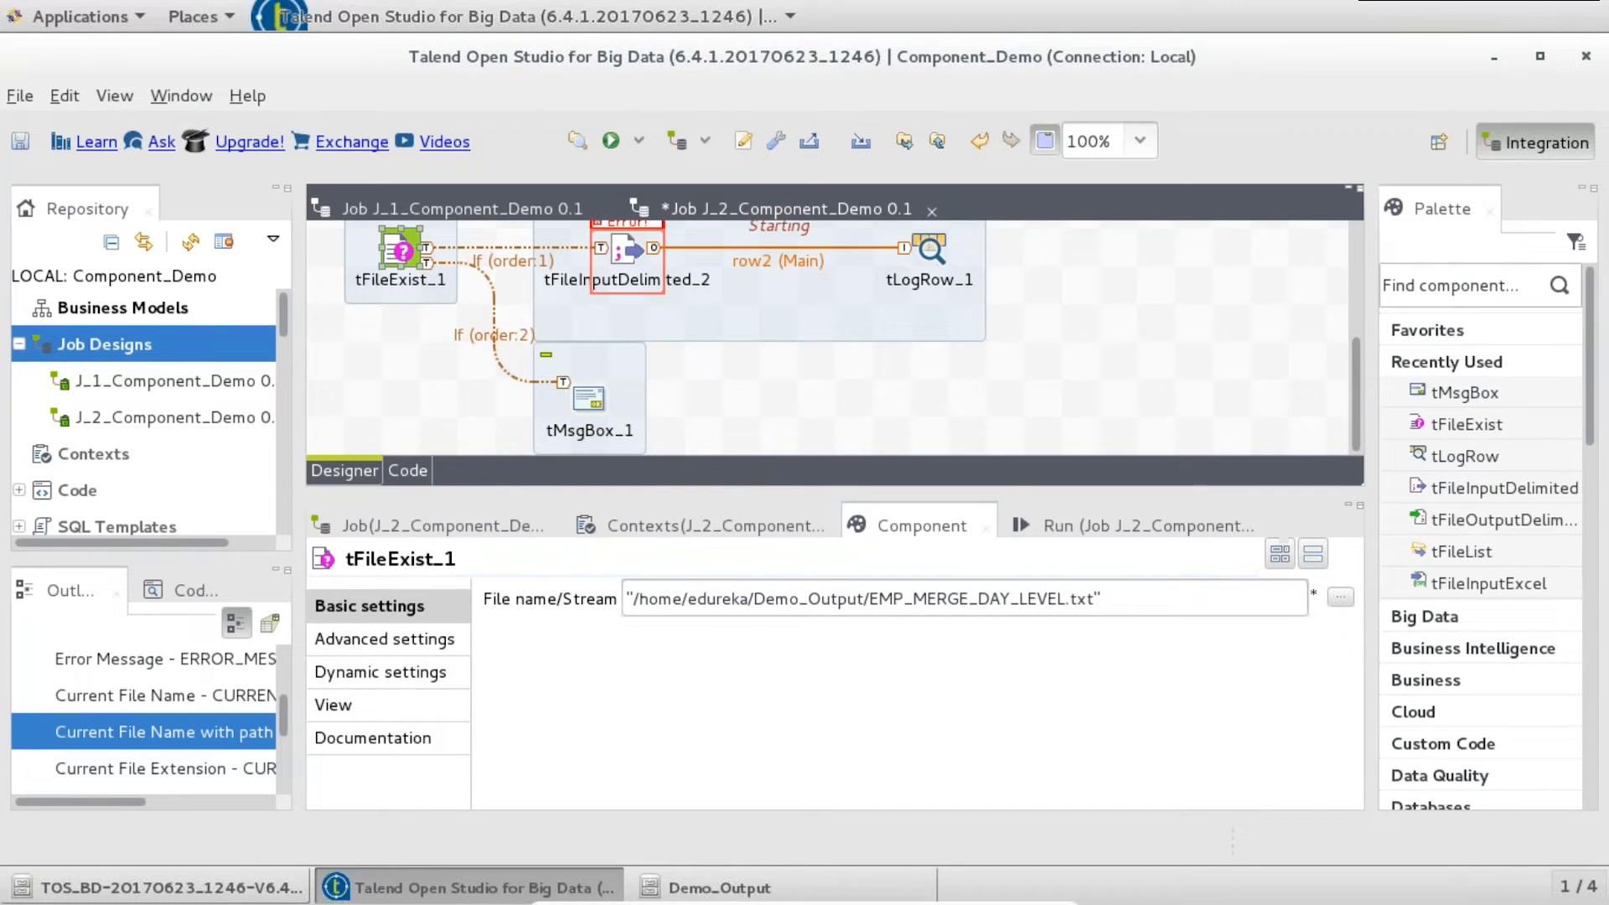
{"action": "left_click_drag", "start_coordinate": [615, 413], "coordinate": [654, 415]}
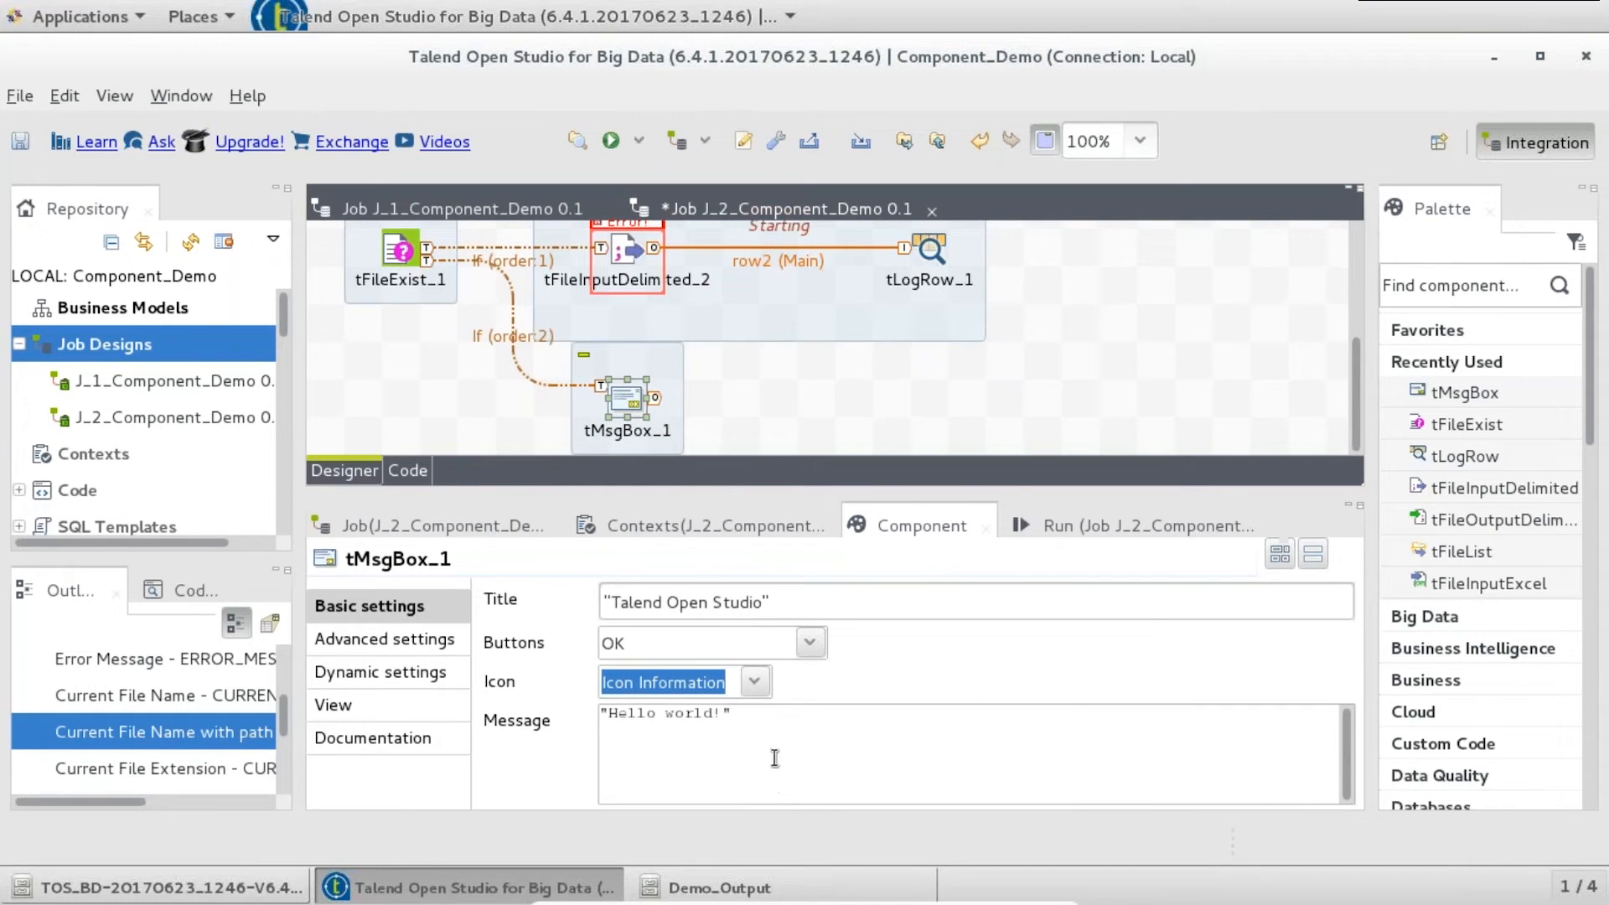
- Set the message to 'FILE NOT FOUND' and make If1's condition tFileExist_1_EXISTS == true
{"action": "key", "text": "ctrl+a"}
{"action": "type", "text": "\"FI"}
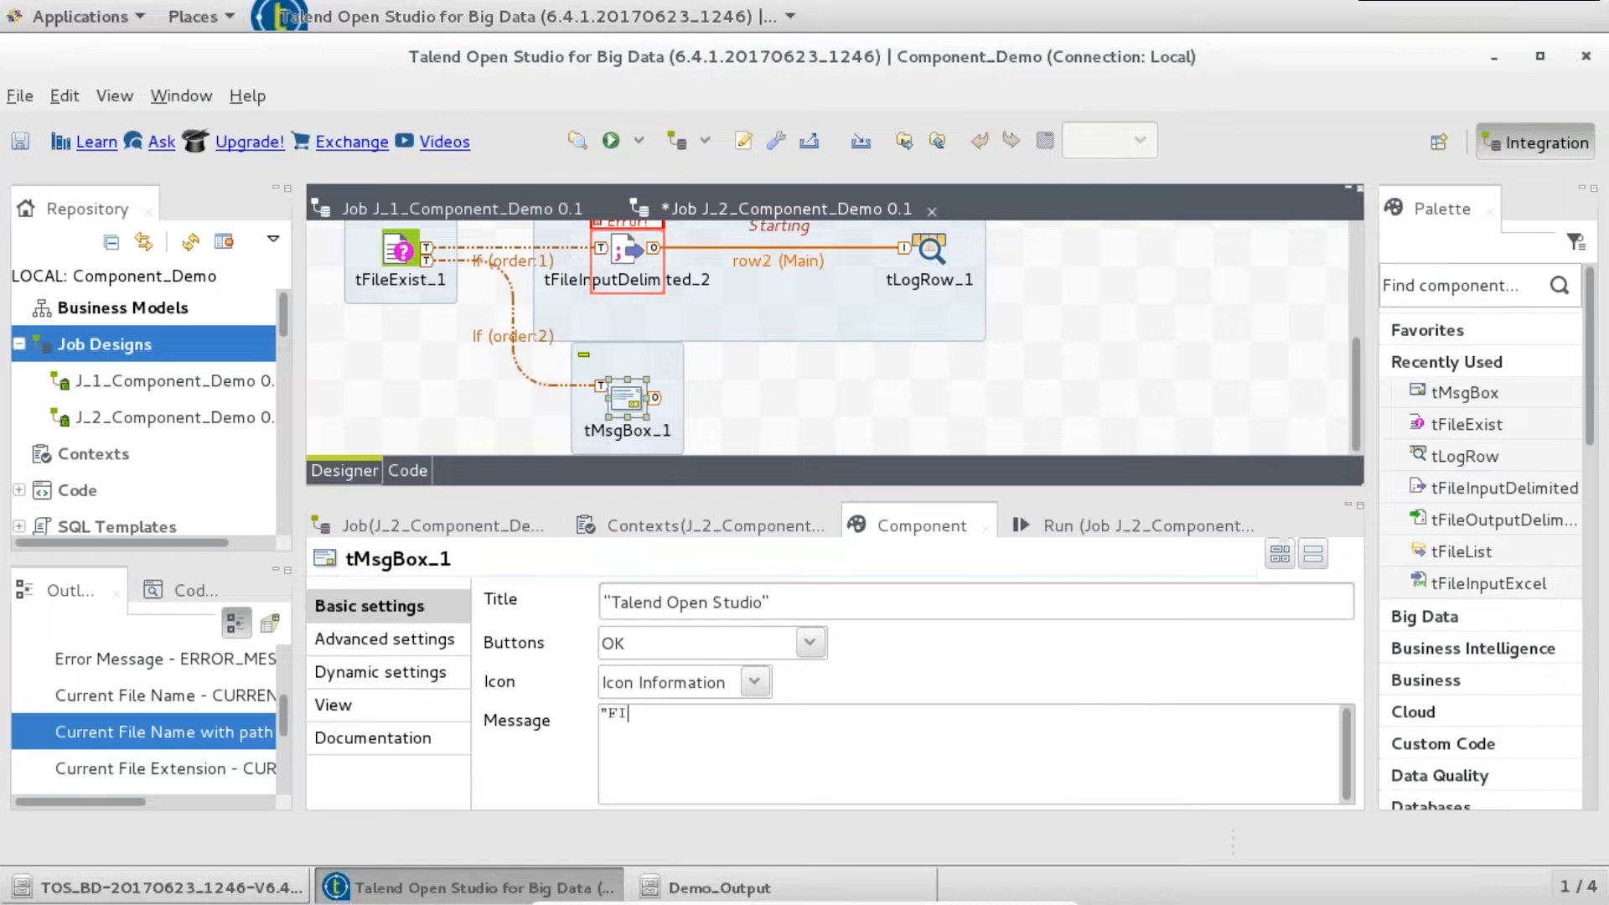
{"action": "type", "text": "LE NOT FOUND\""}
{"action": "left_click", "coordinate": [479, 254]}
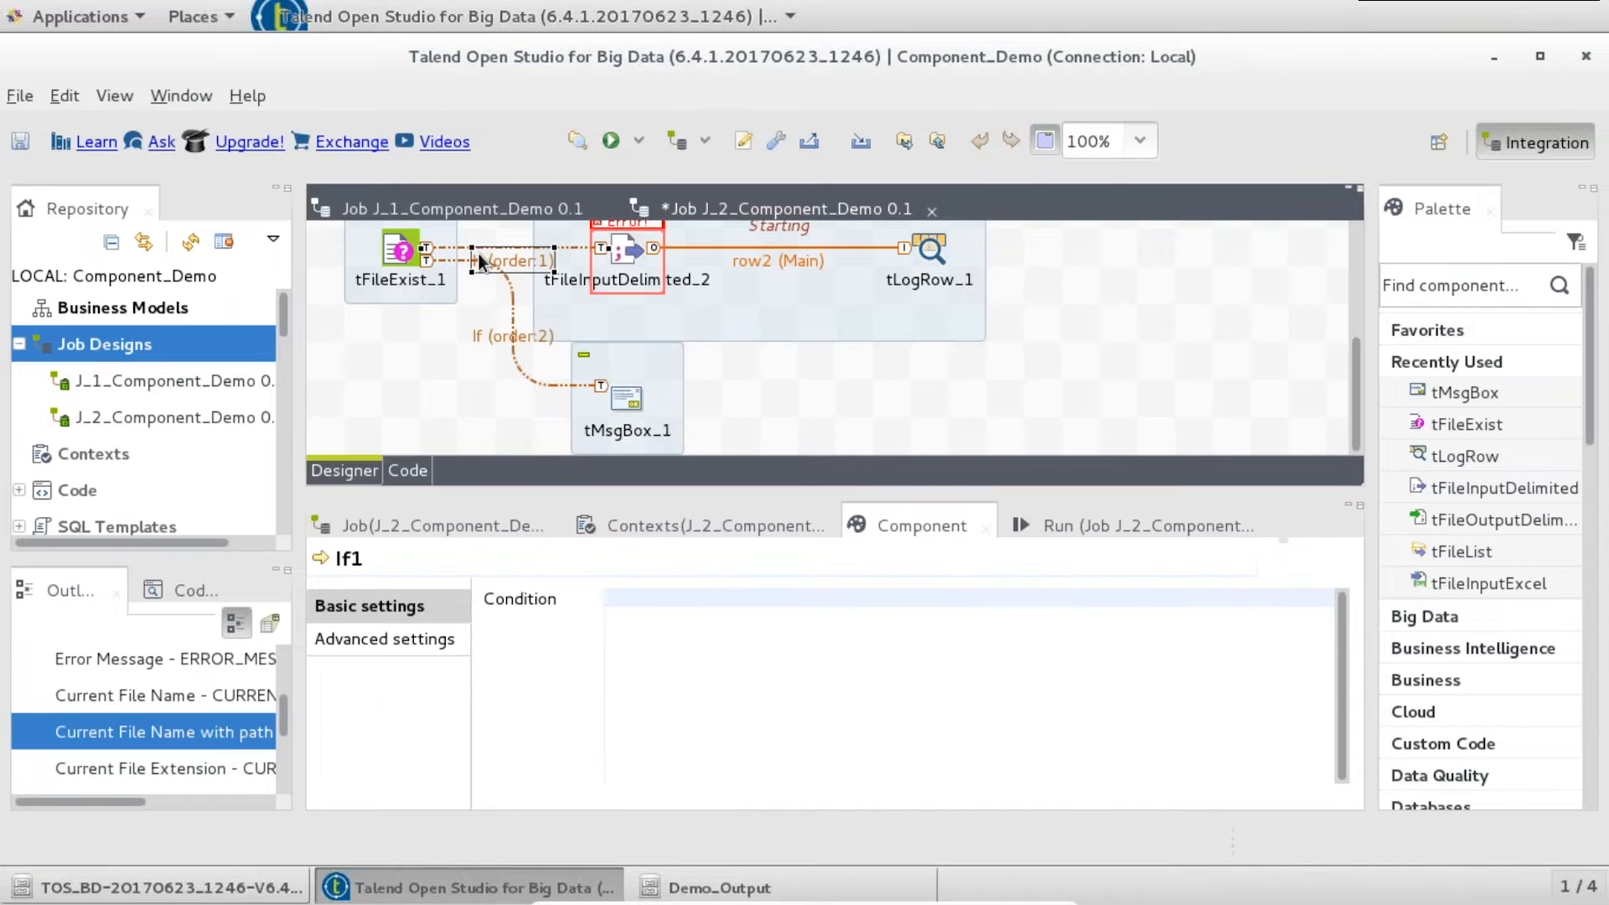
{"action": "left_click", "coordinate": [743, 682]}
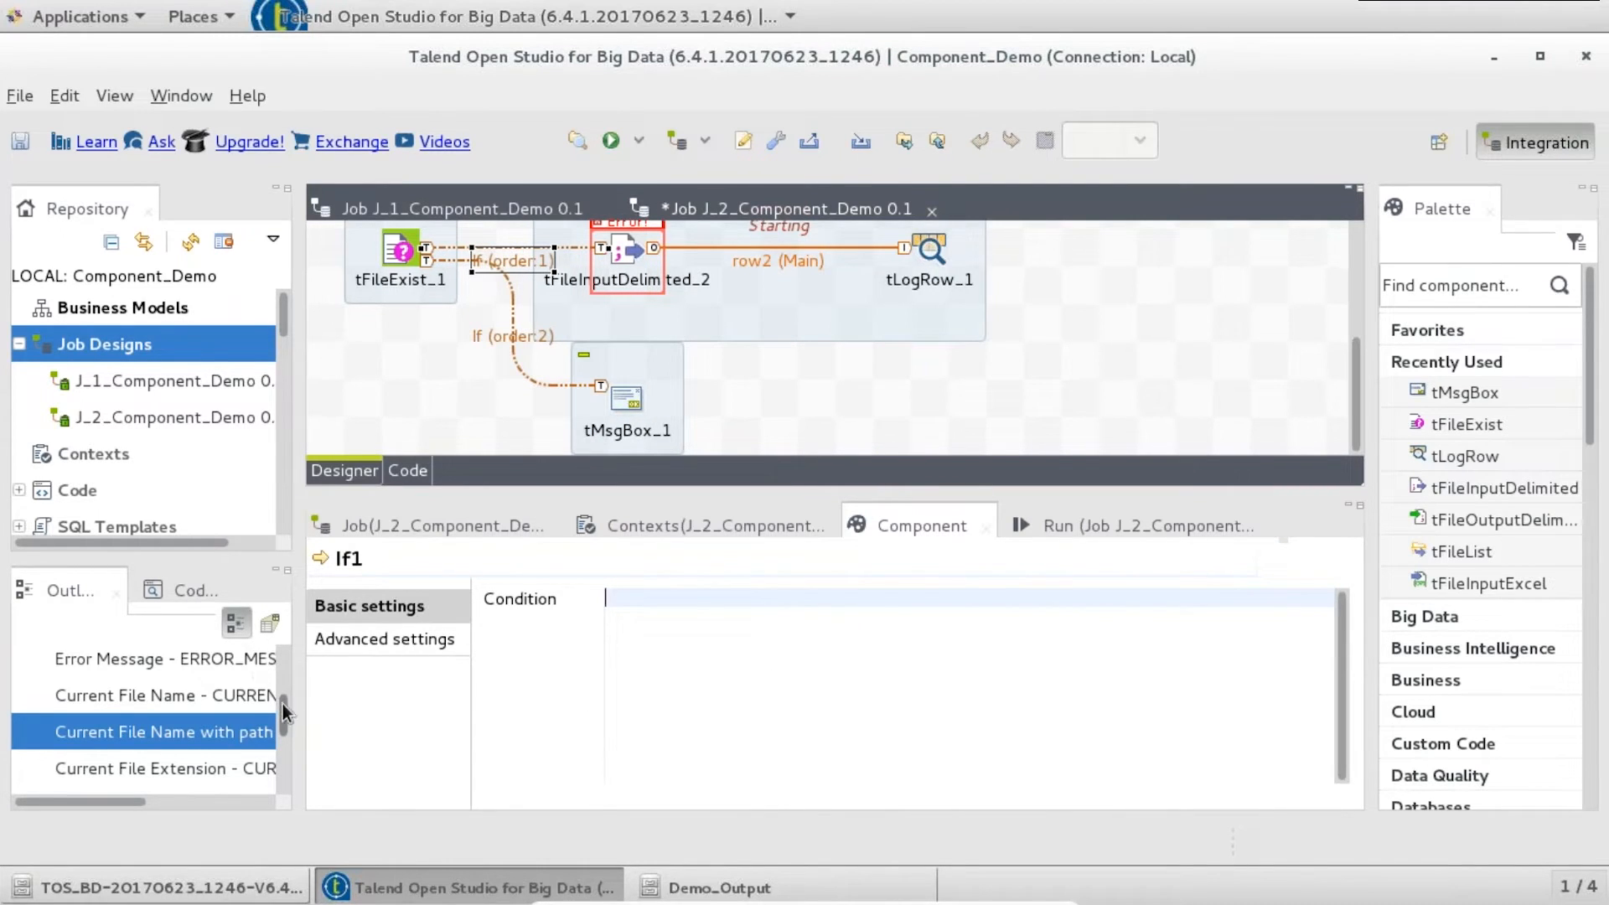
{"action": "left_click_drag", "start_coordinate": [283, 703], "coordinate": [288, 677]}
{"action": "left_click", "coordinate": [19, 712]}
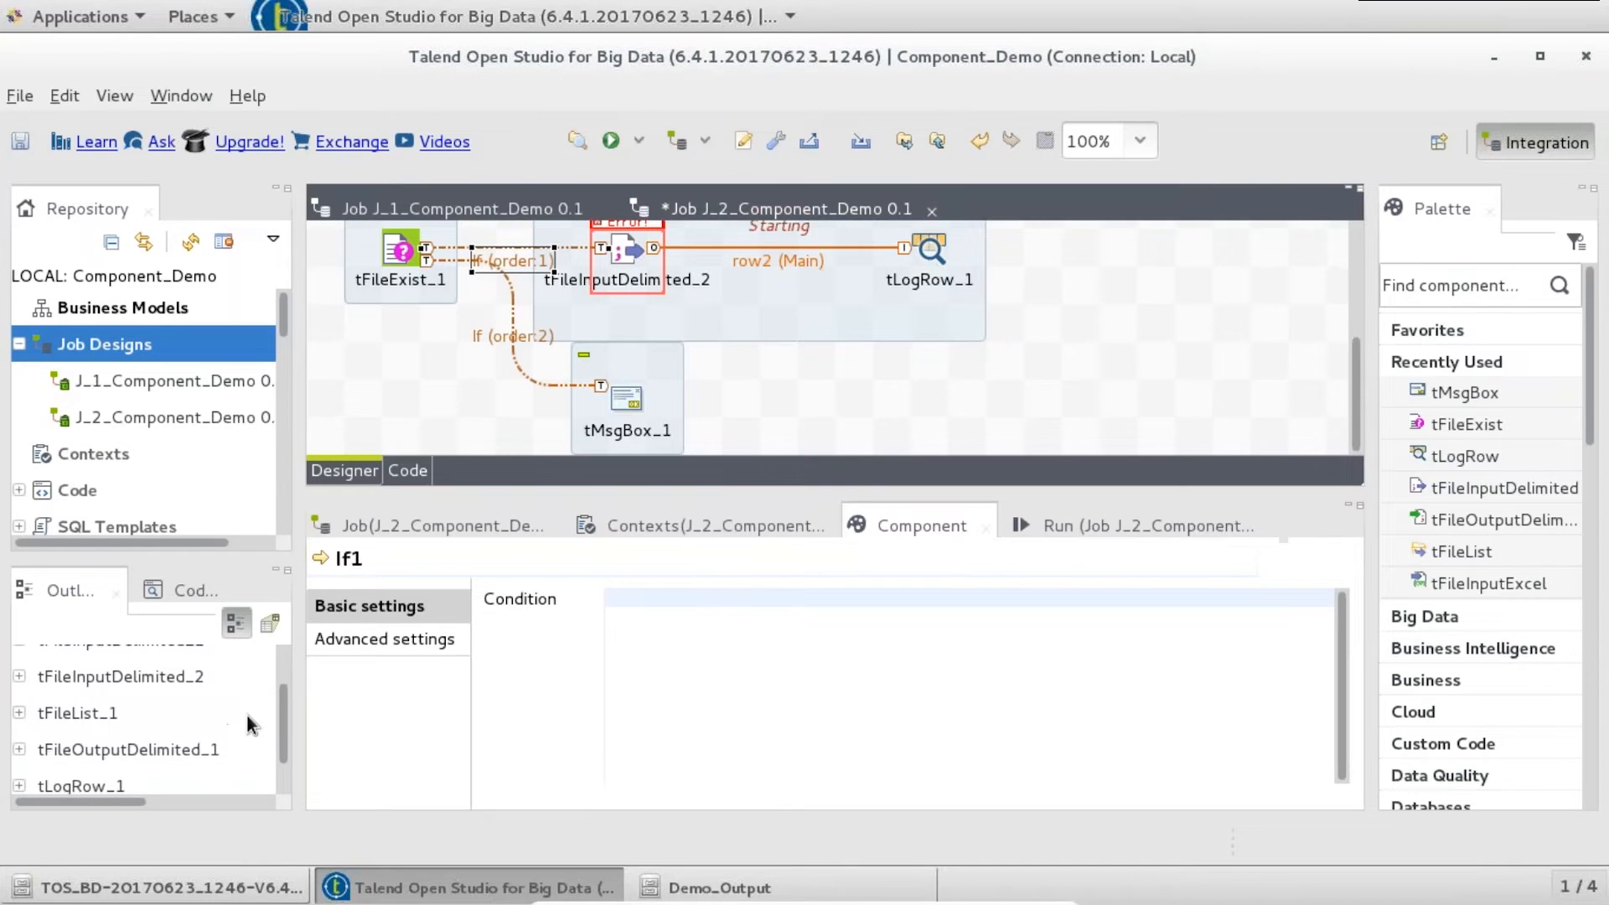
{"action": "left_click_drag", "start_coordinate": [285, 702], "coordinate": [283, 665]}
{"action": "left_click", "coordinate": [19, 664]}
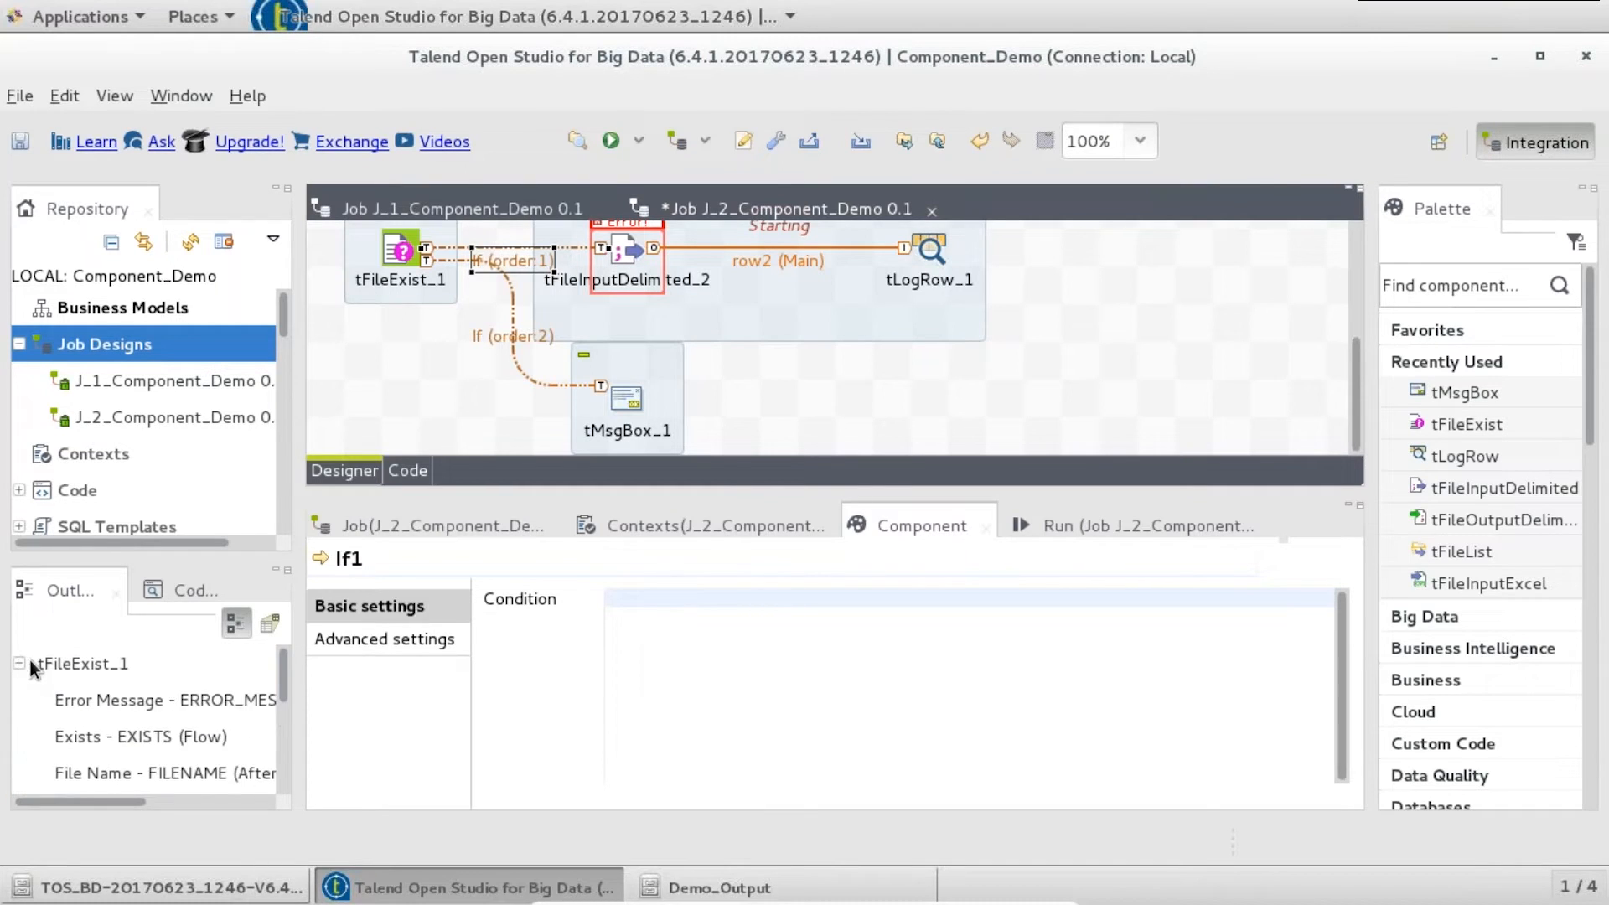
{"action": "left_click_drag", "start_coordinate": [116, 742], "coordinate": [774, 687]}
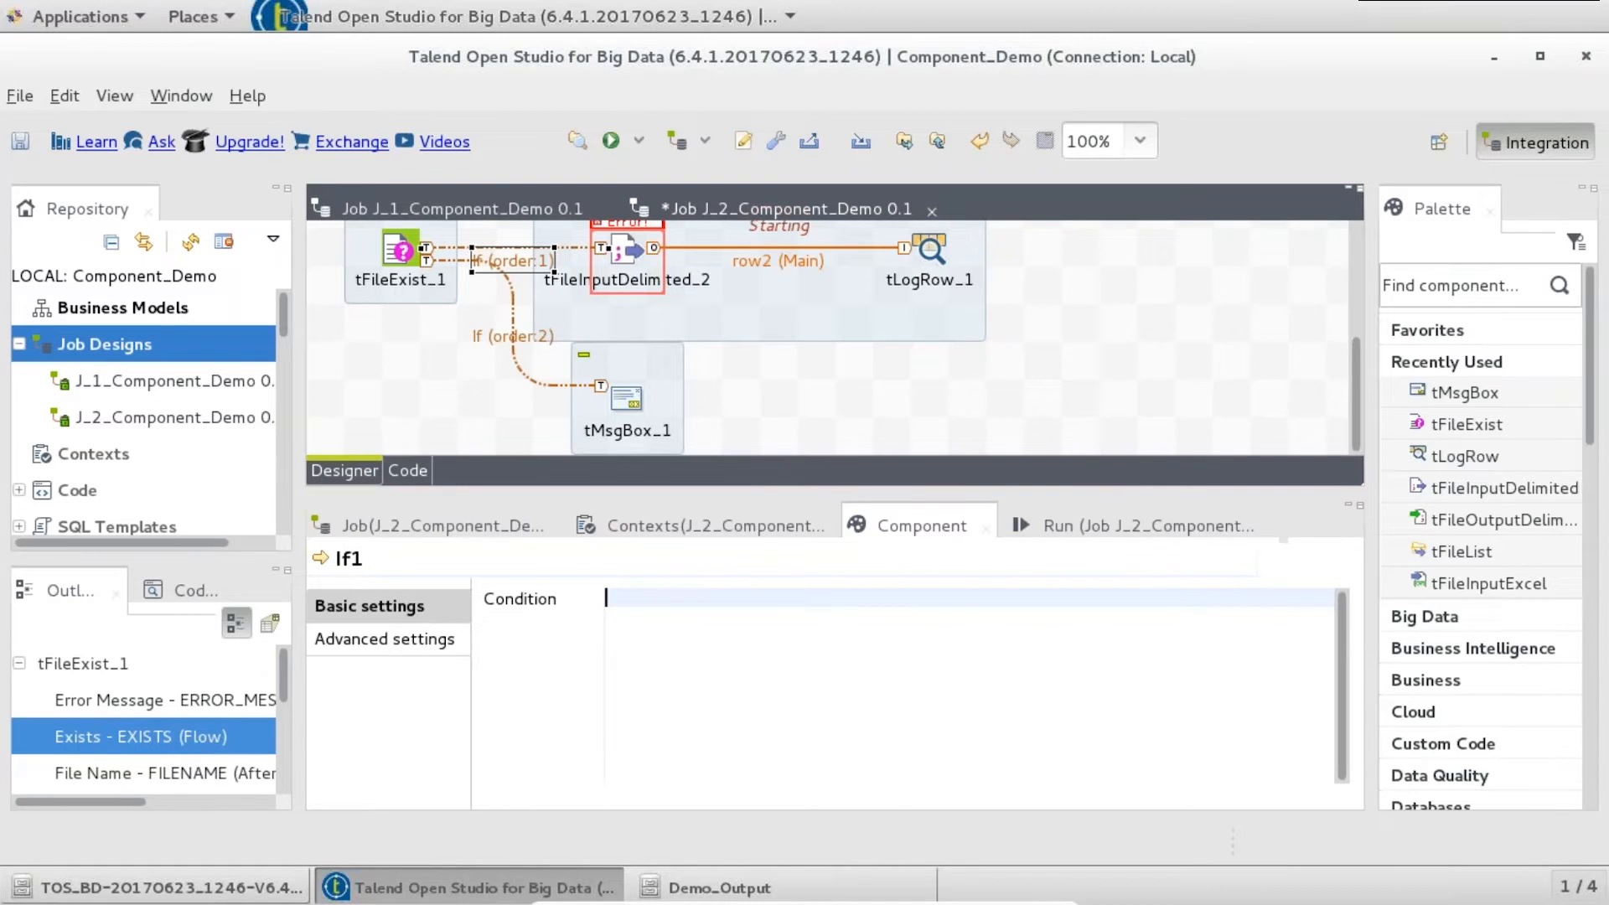
{"action": "left_click", "coordinate": [1156, 593]}
{"action": "type", "text": "== true"}
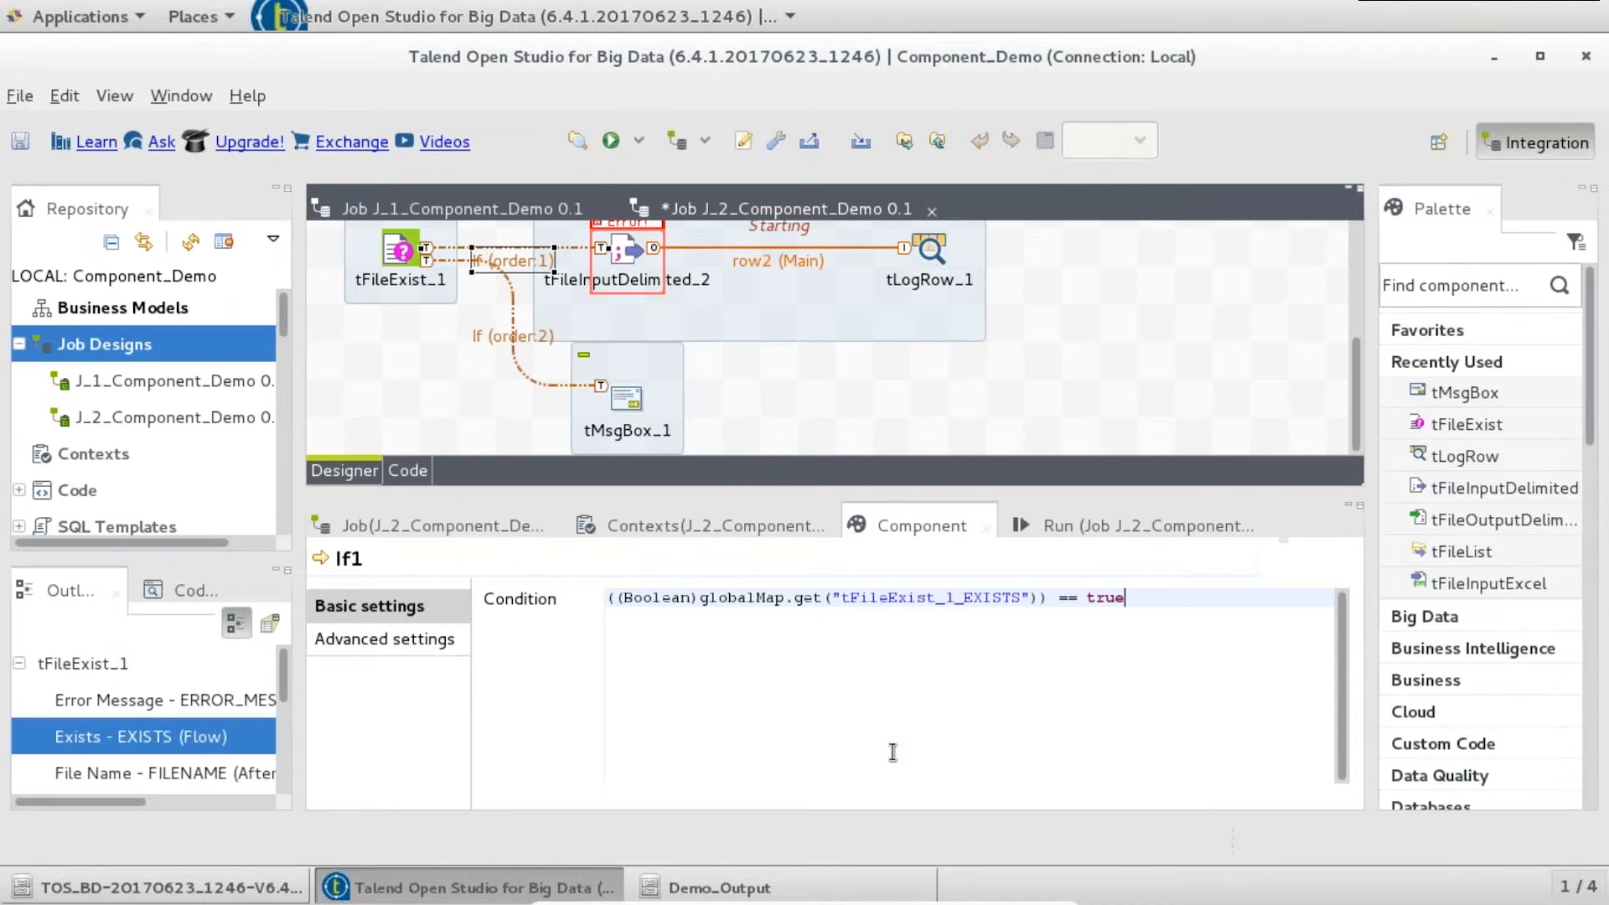
- Give If2 the condition tFileExist_1_EXISTS == false and save the job
{"action": "key", "text": "ctrl+a"}
{"action": "key", "text": "ctrl+c"}
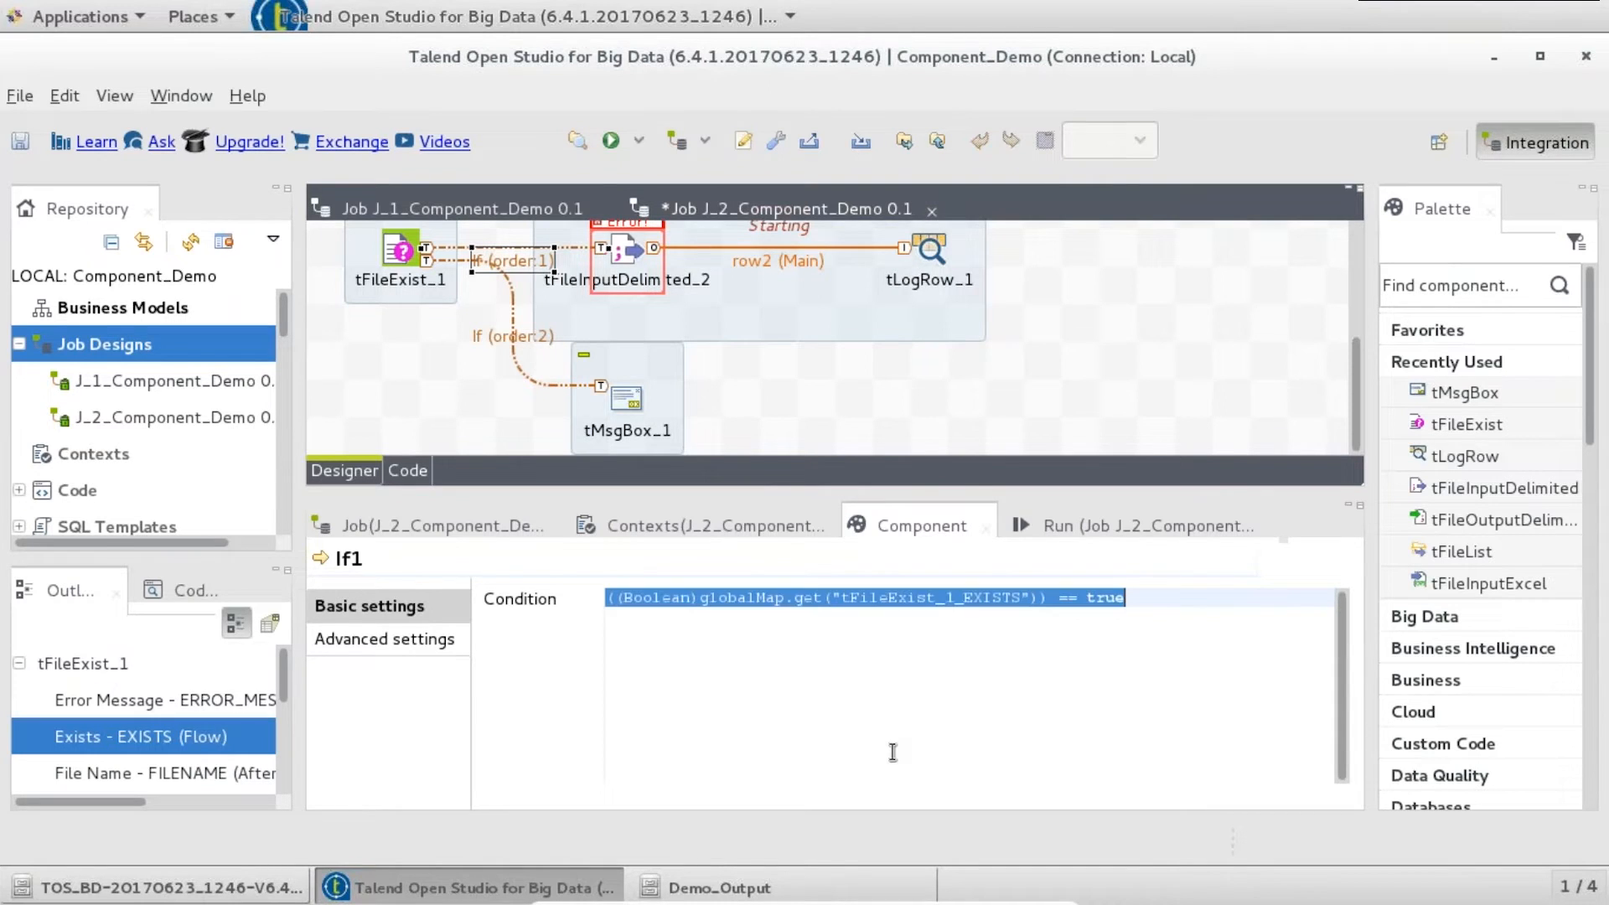
{"action": "left_click", "coordinate": [471, 334]}
{"action": "left_click", "coordinate": [706, 652]}
{"action": "key", "text": "ctrl+v"}
{"action": "key", "text": "BackSpace"}
{"action": "key", "text": "BackSpace"}
{"action": "key", "text": "BackSpace"}
{"action": "key", "text": "BackSpace"}
{"action": "type", "text": "false"}
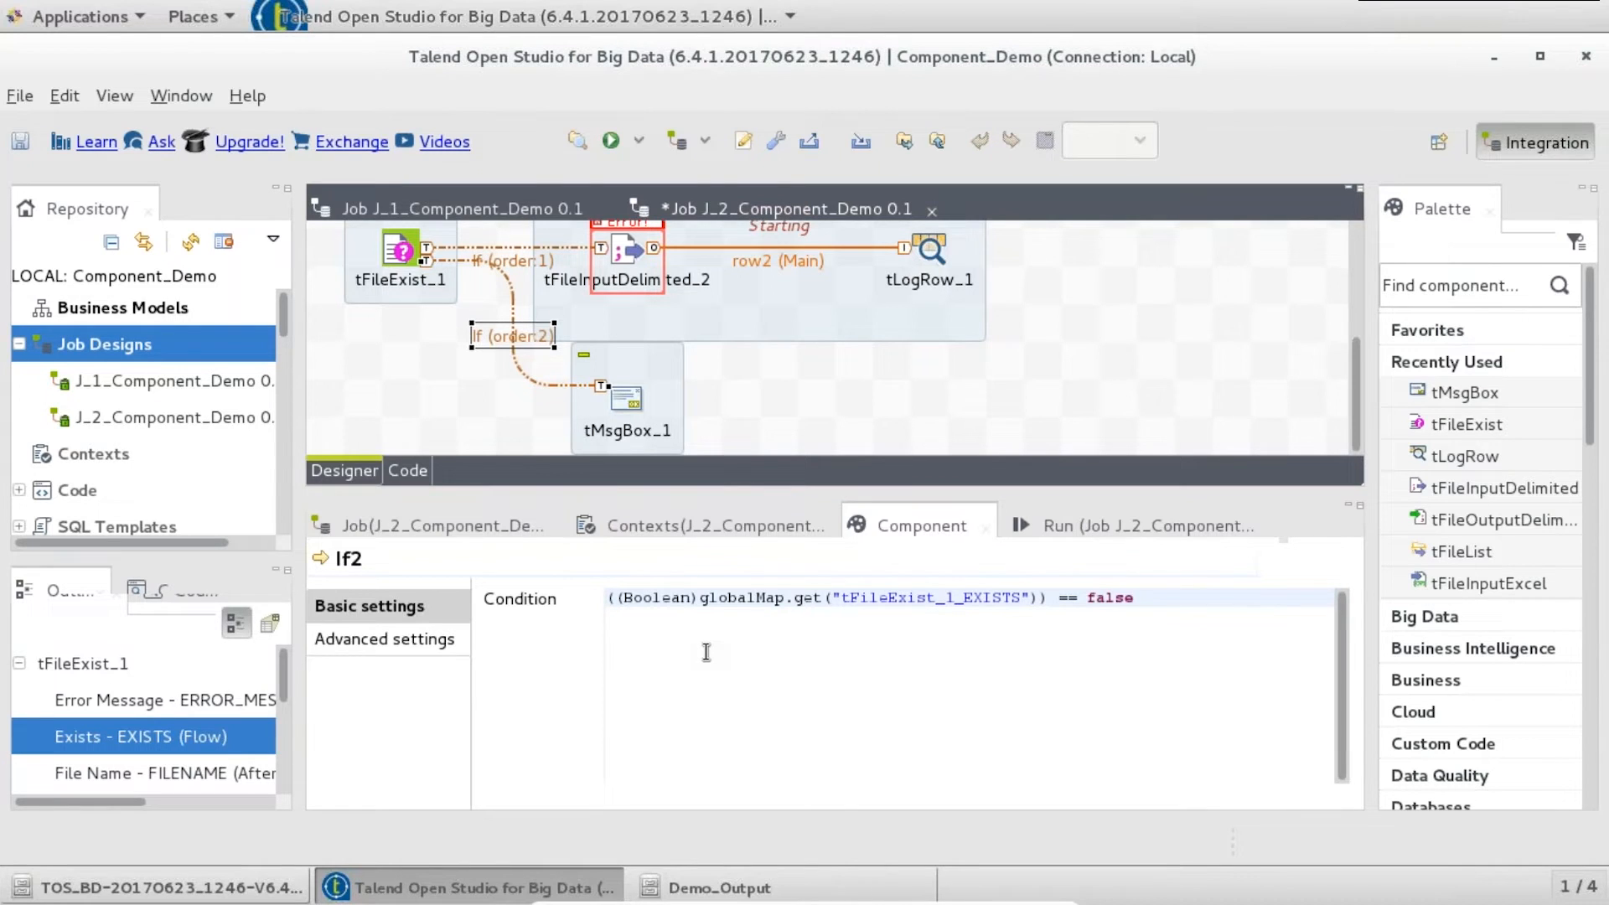
{"action": "key", "text": "ctrl+s"}
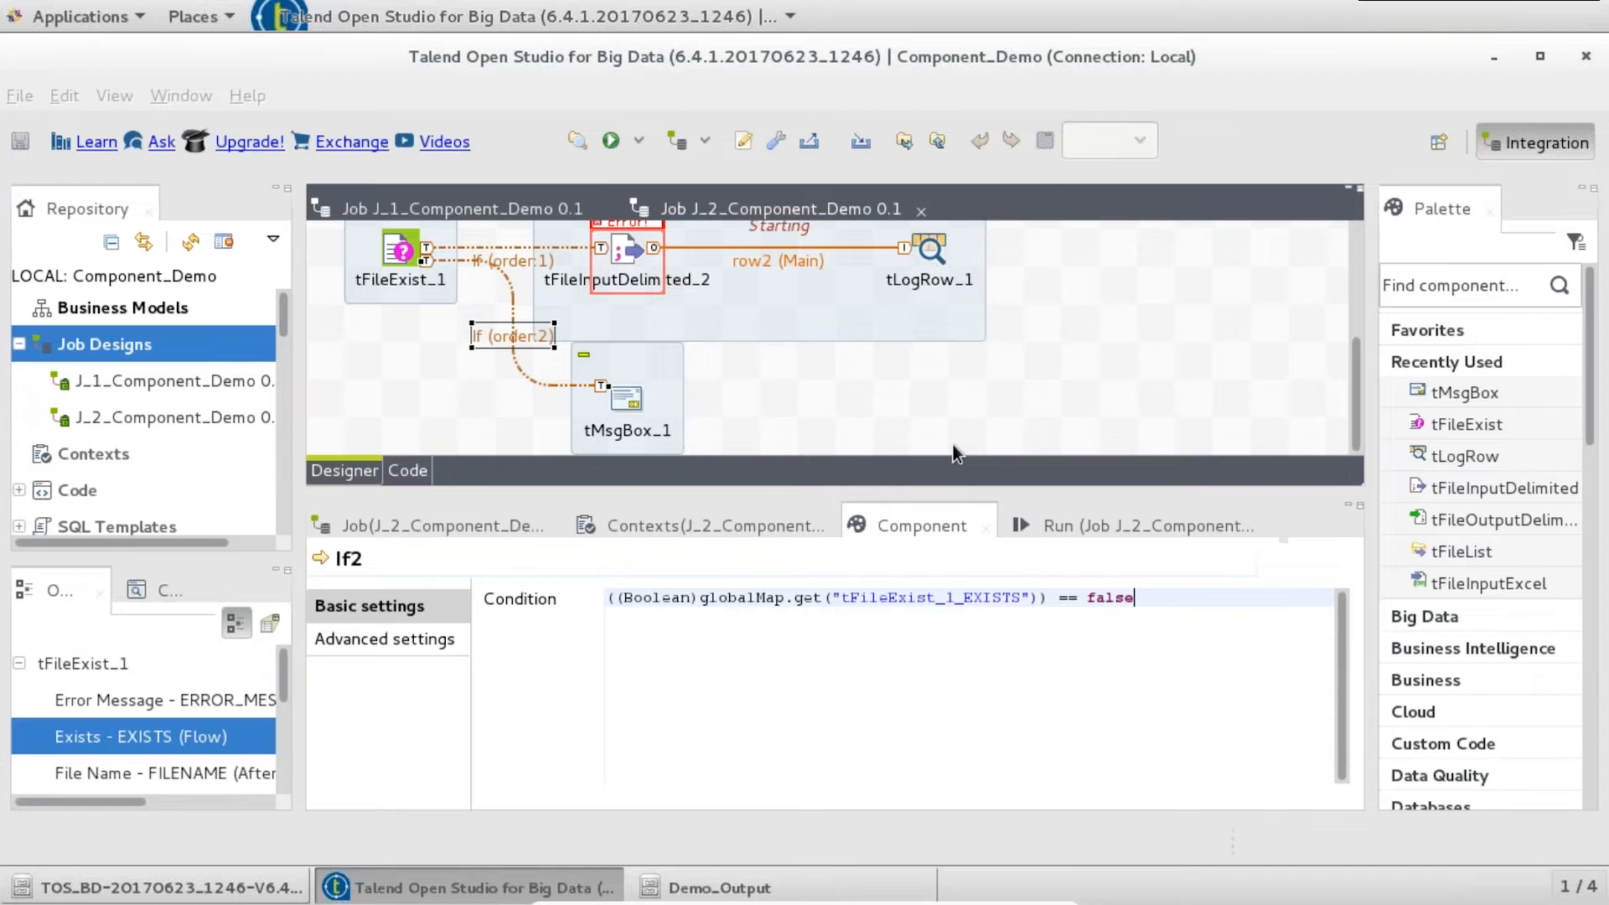
- Clear the console, run J_2_Component_Demo, dismiss FILE NOT FOUND, then bring up Demo_Output
{"action": "left_click", "coordinate": [1130, 522]}
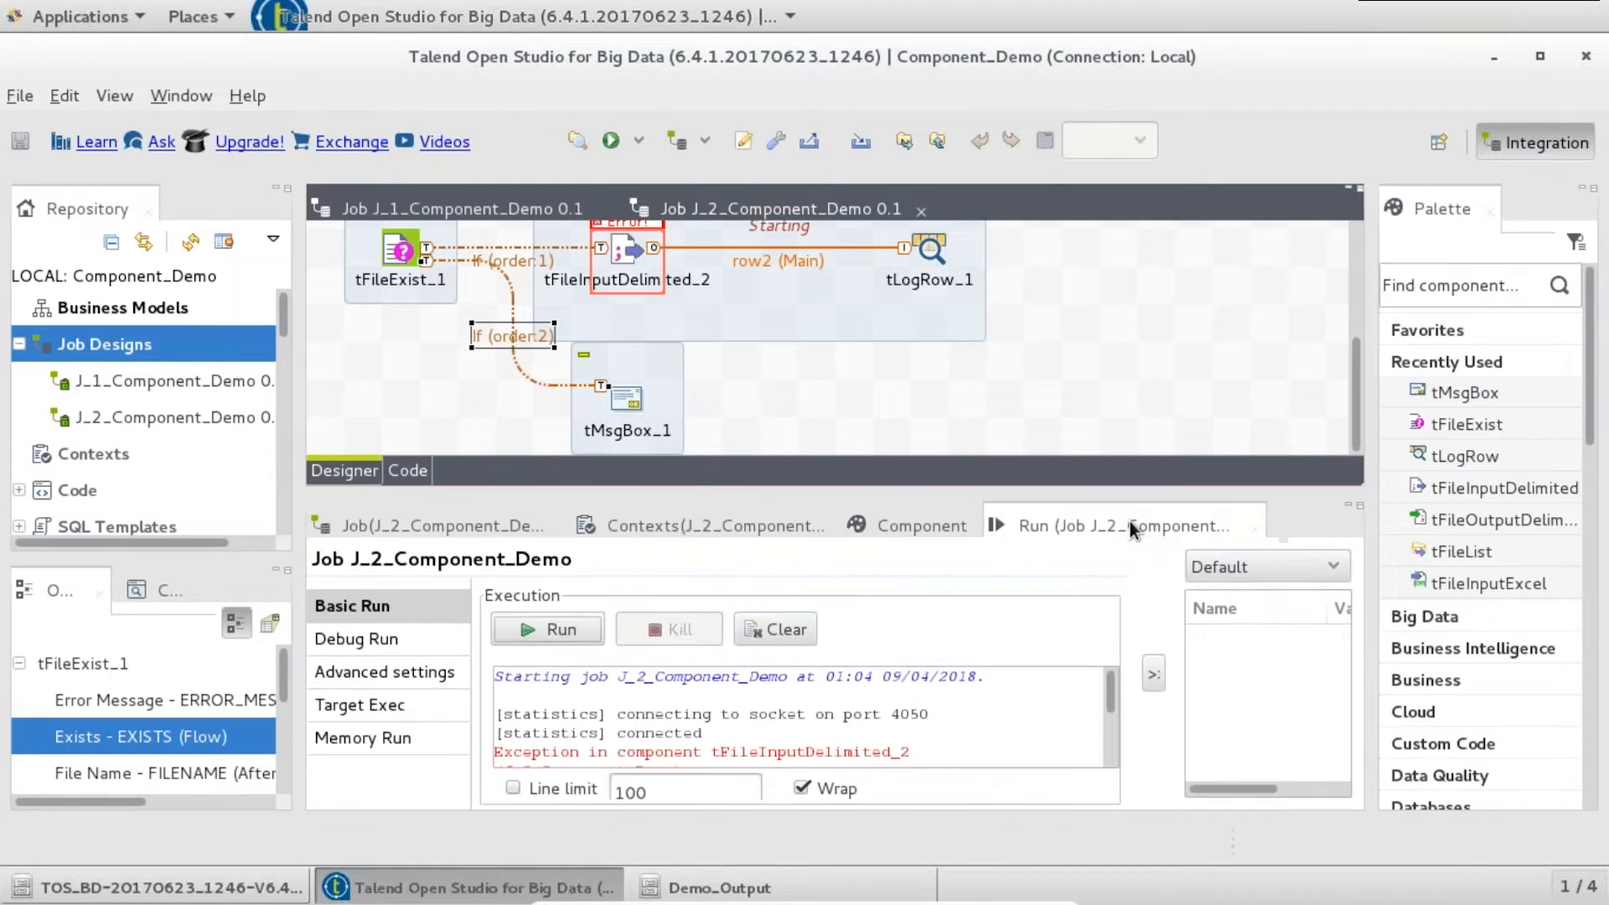
{"action": "left_click", "coordinate": [769, 627]}
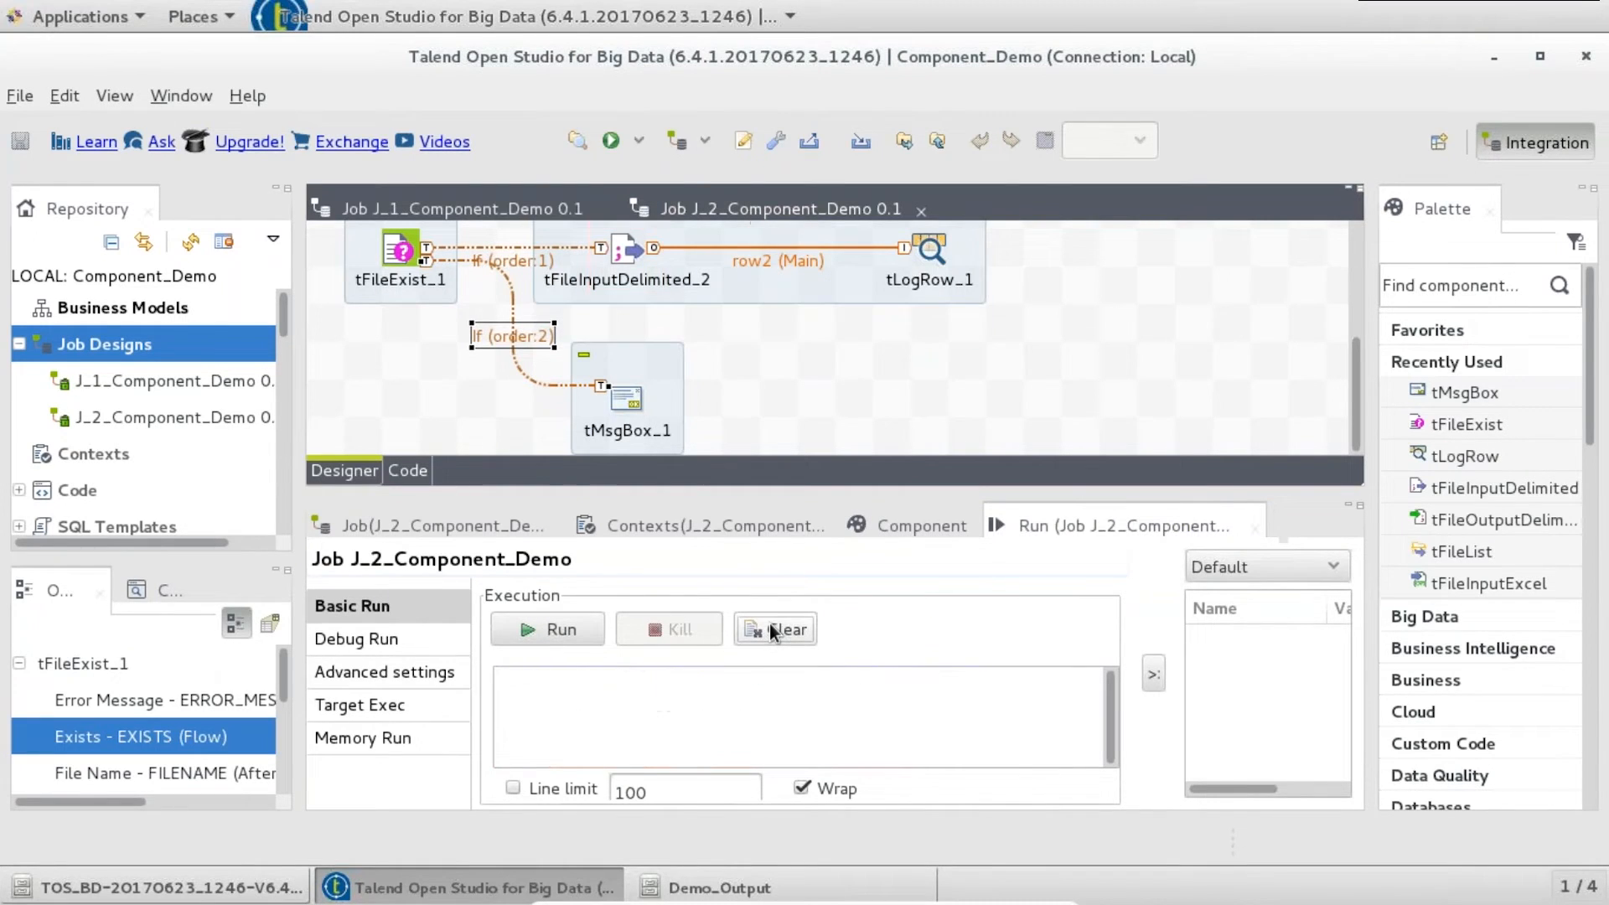
{"action": "left_click", "coordinate": [558, 630]}
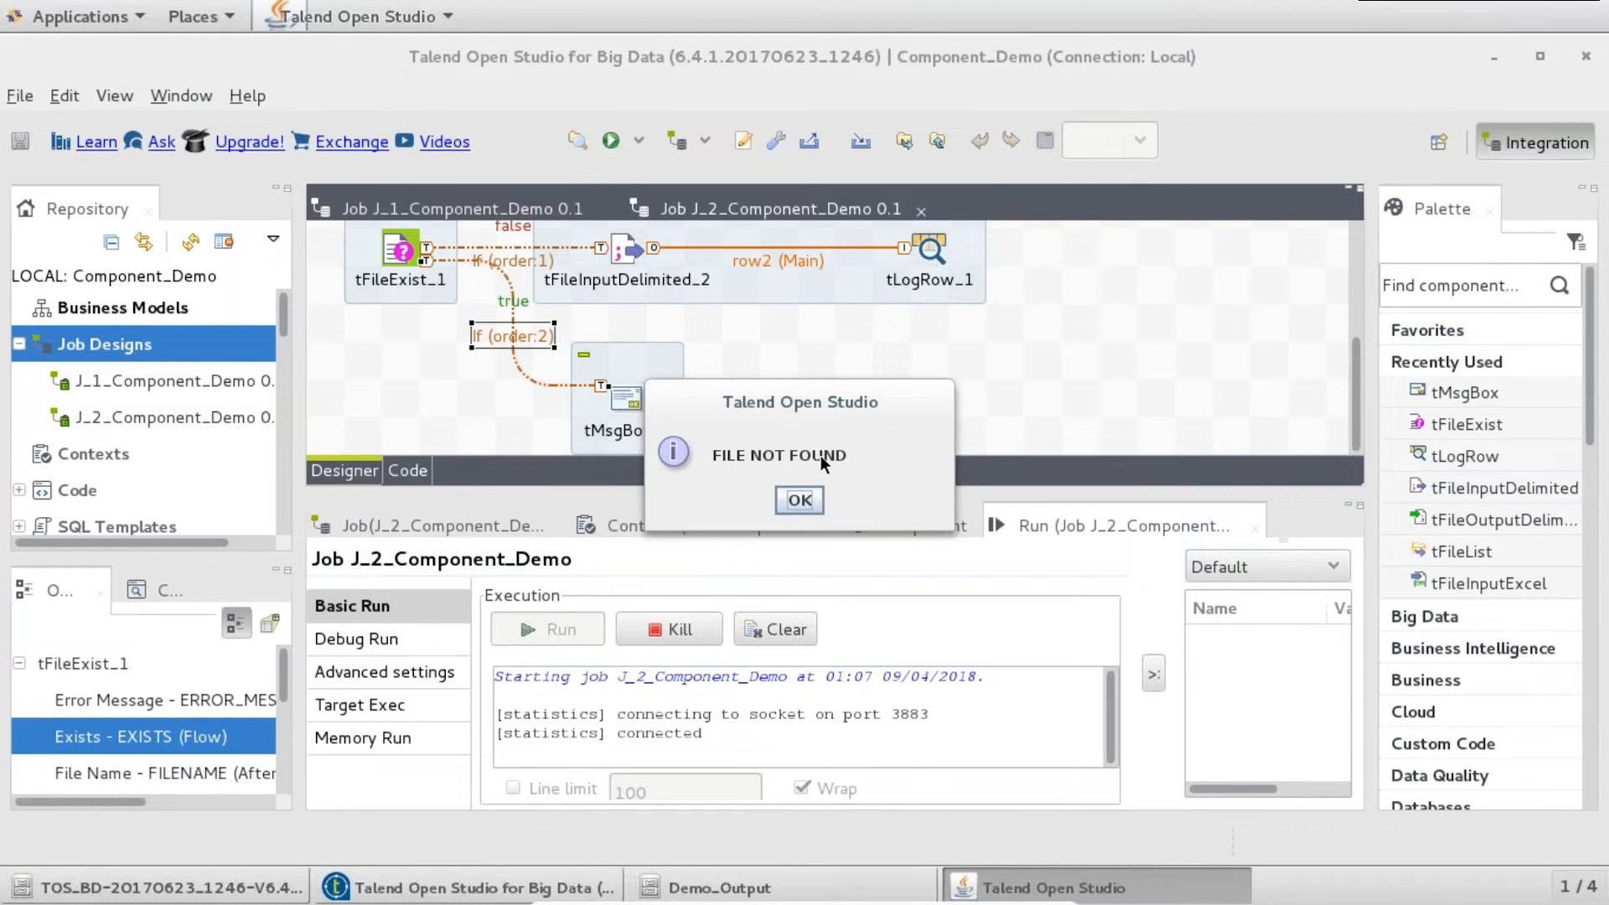
{"action": "left_click", "coordinate": [811, 501]}
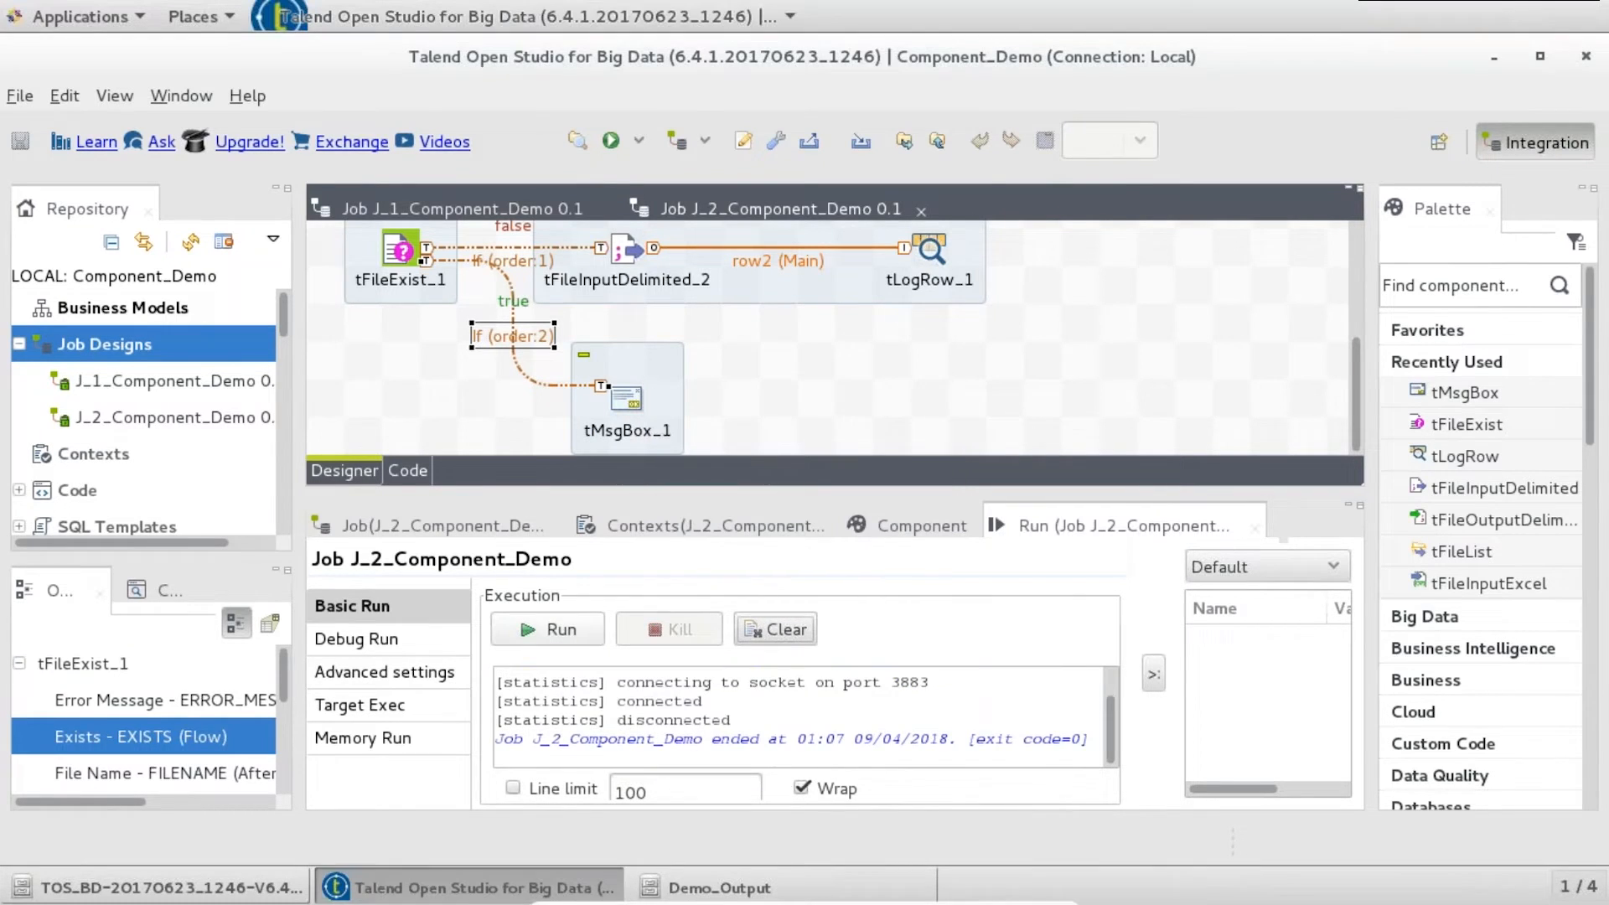
{"action": "left_click_drag", "start_coordinate": [1108, 727], "coordinate": [1108, 672]}
{"action": "left_click", "coordinate": [1107, 737]}
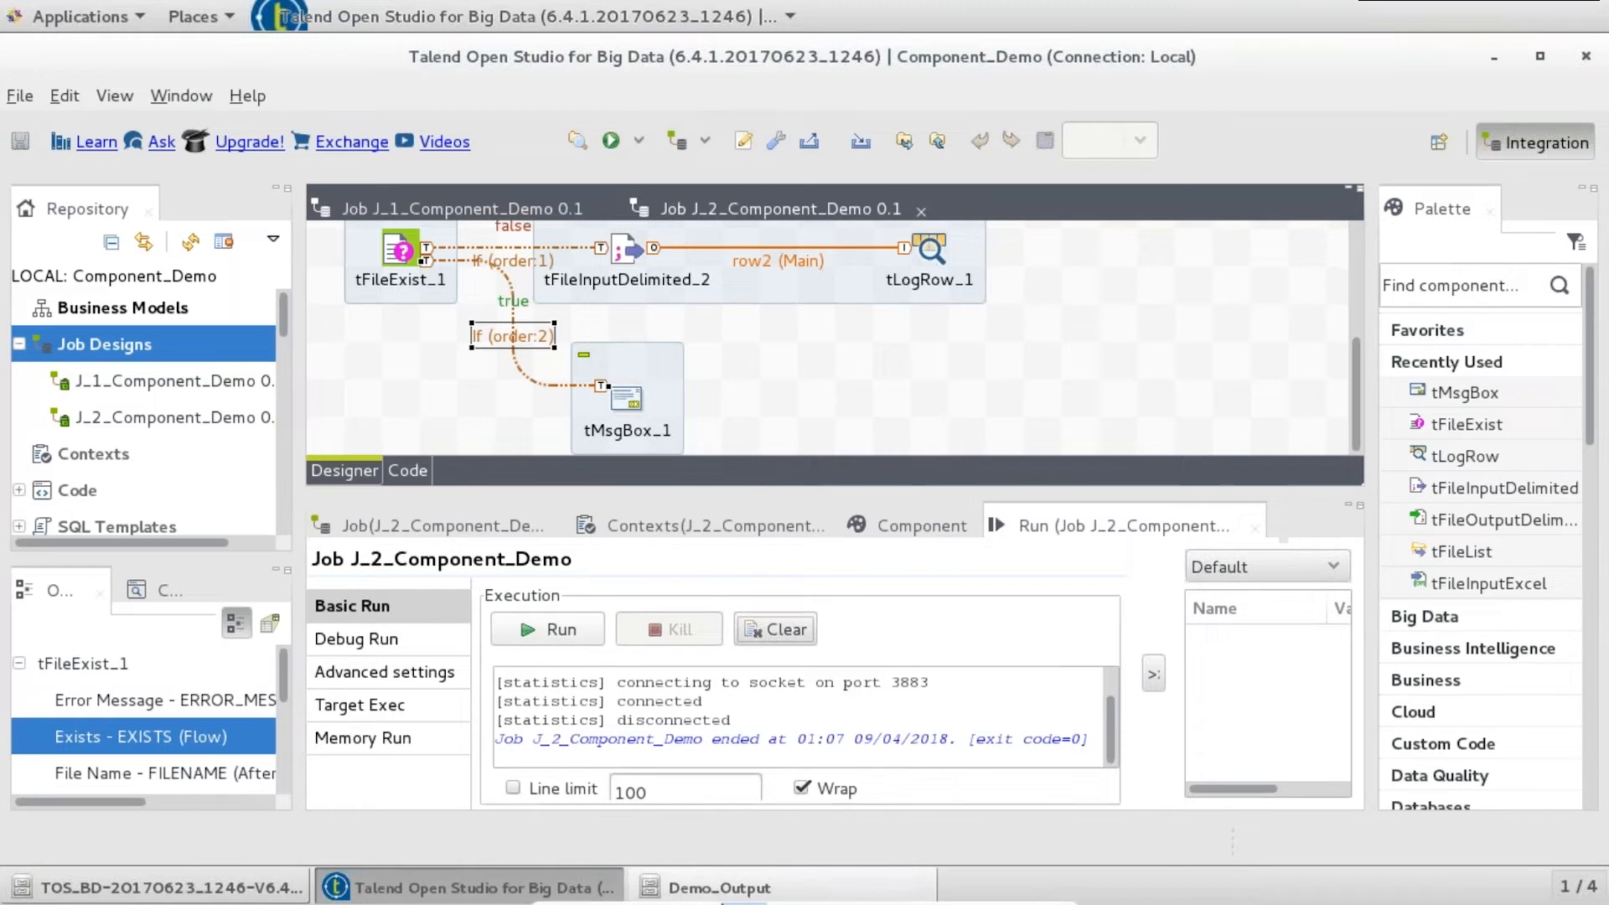
{"action": "left_click", "coordinate": [695, 895]}
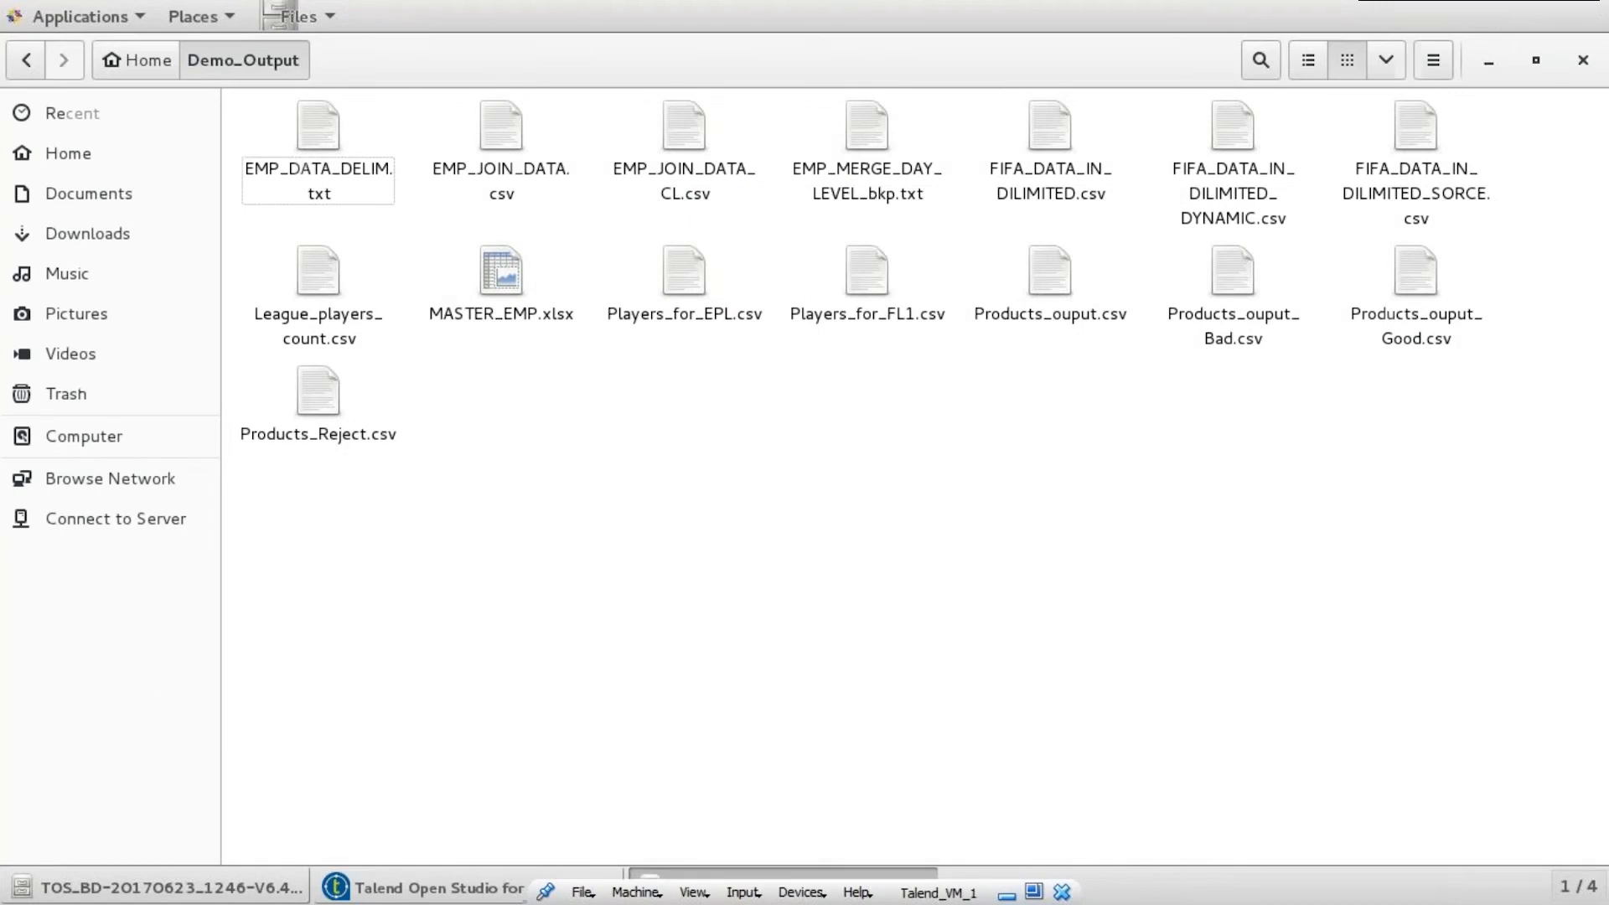
- Rename EMP_MERGE_DAY_LEVEL_bkp.txt back to EMP_MERGE_DAY_LEVEL.txt and rerun the job
{"action": "left_click", "coordinate": [856, 139]}
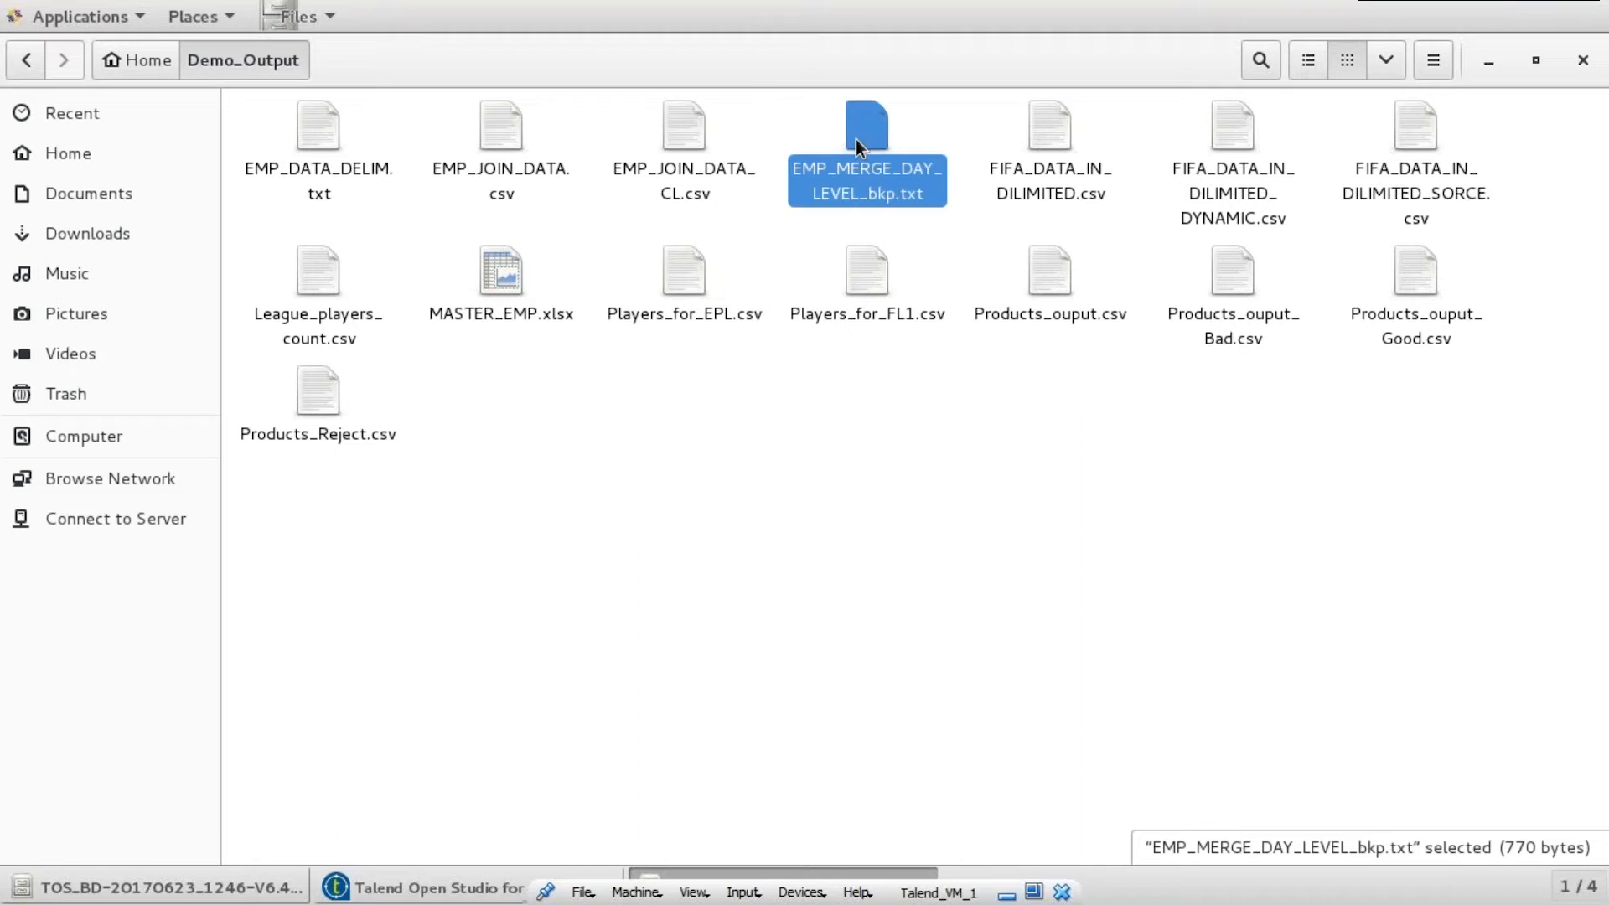
{"action": "key", "text": "F2"}
{"action": "left_click", "coordinate": [856, 194]}
{"action": "key", "text": "Delete"}
{"action": "key", "text": "Delete"}
{"action": "key", "text": "Delete"}
{"action": "key", "text": "Delete"}
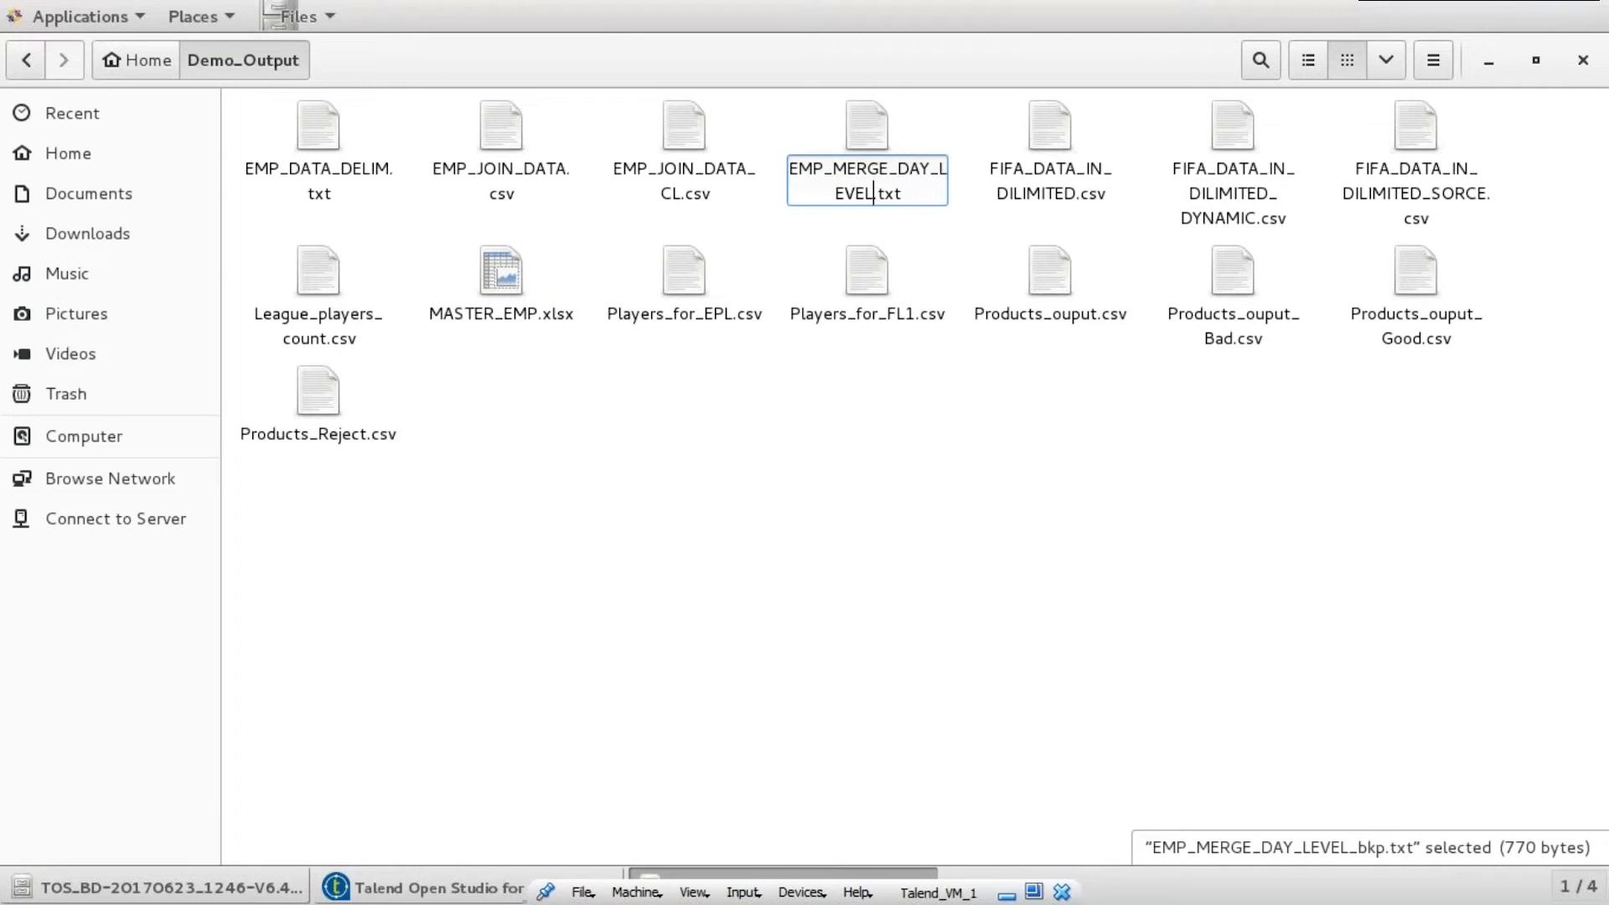
{"action": "left_click", "coordinate": [885, 394]}
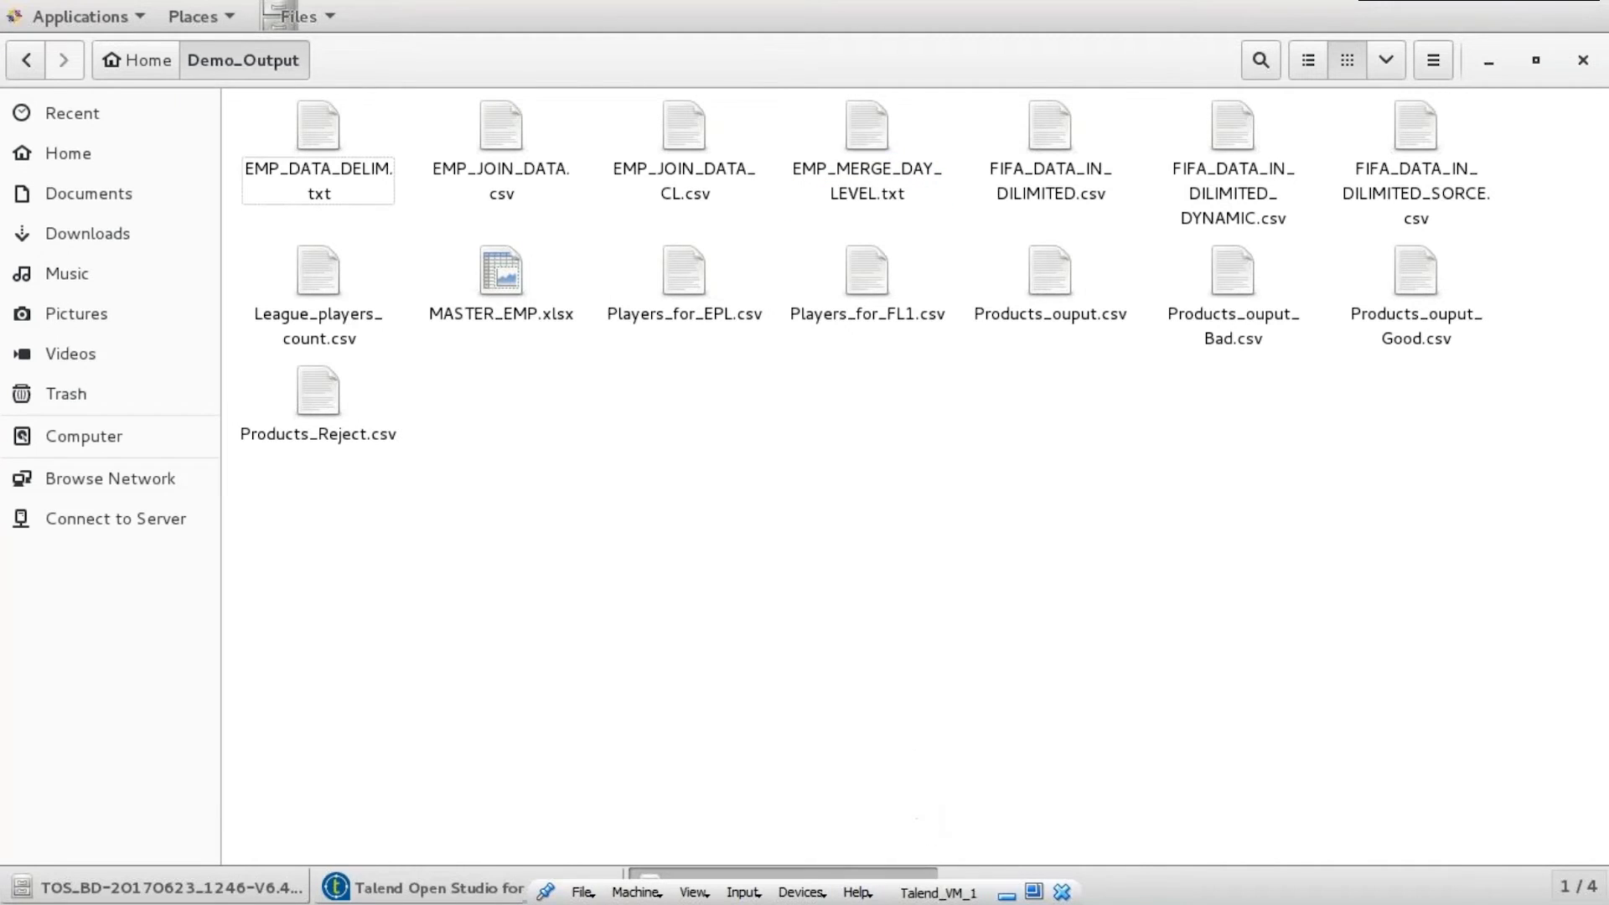
{"action": "left_click", "coordinate": [881, 868]}
{"action": "left_click", "coordinate": [577, 625]}
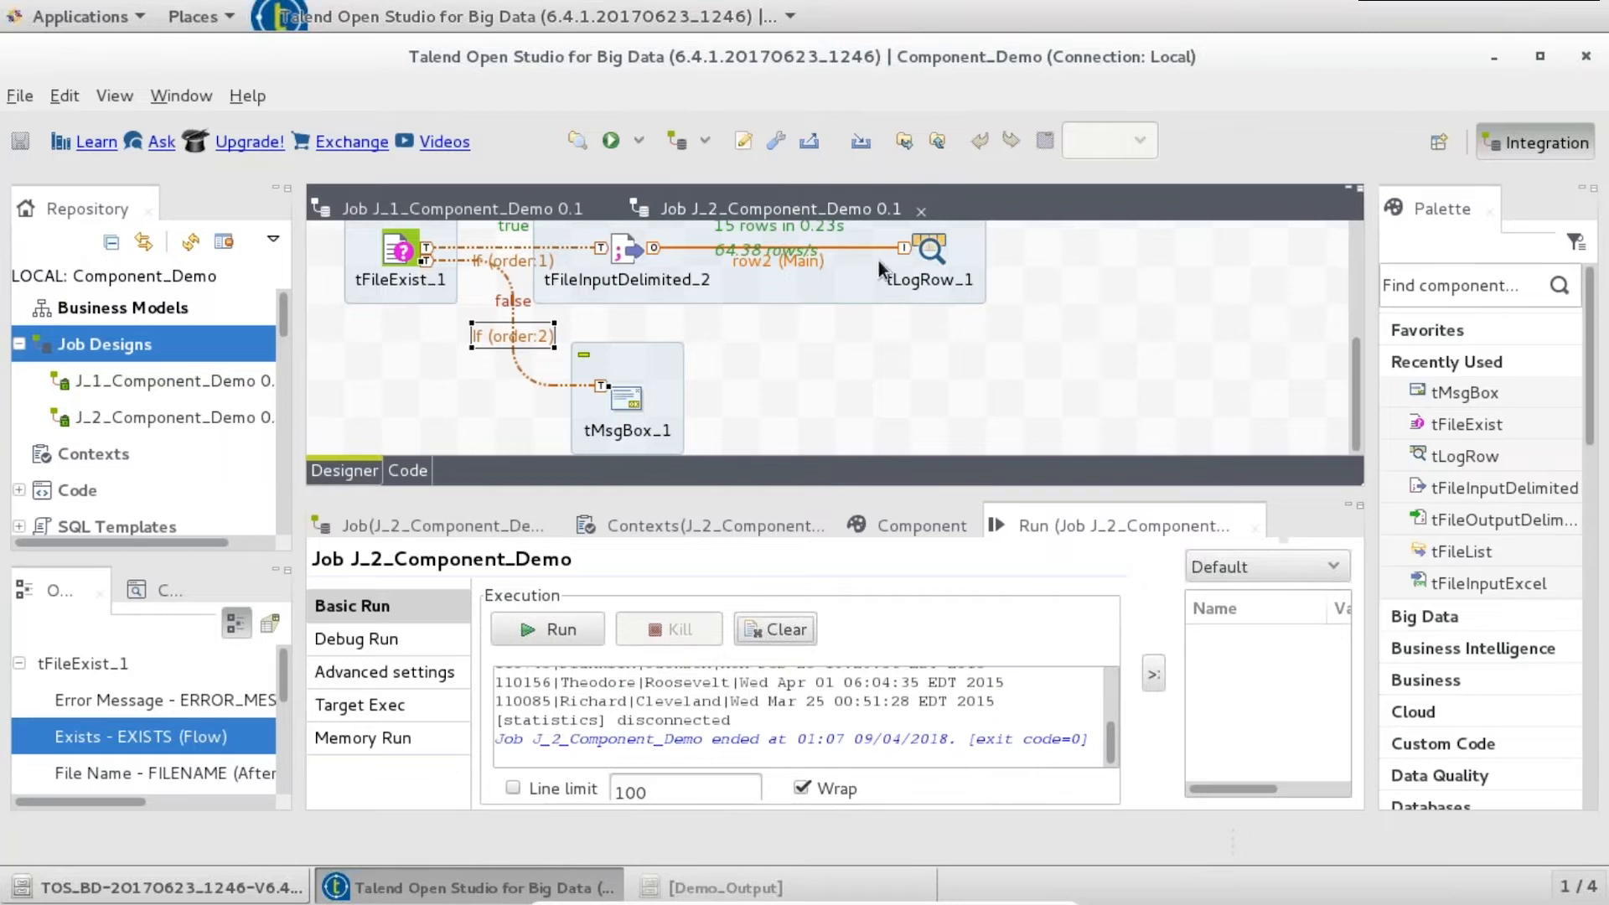
- Scroll the Run console to review the 15 employee rows printed by tLogRow_1
{"action": "left_click_drag", "start_coordinate": [1107, 741], "coordinate": [1103, 692]}
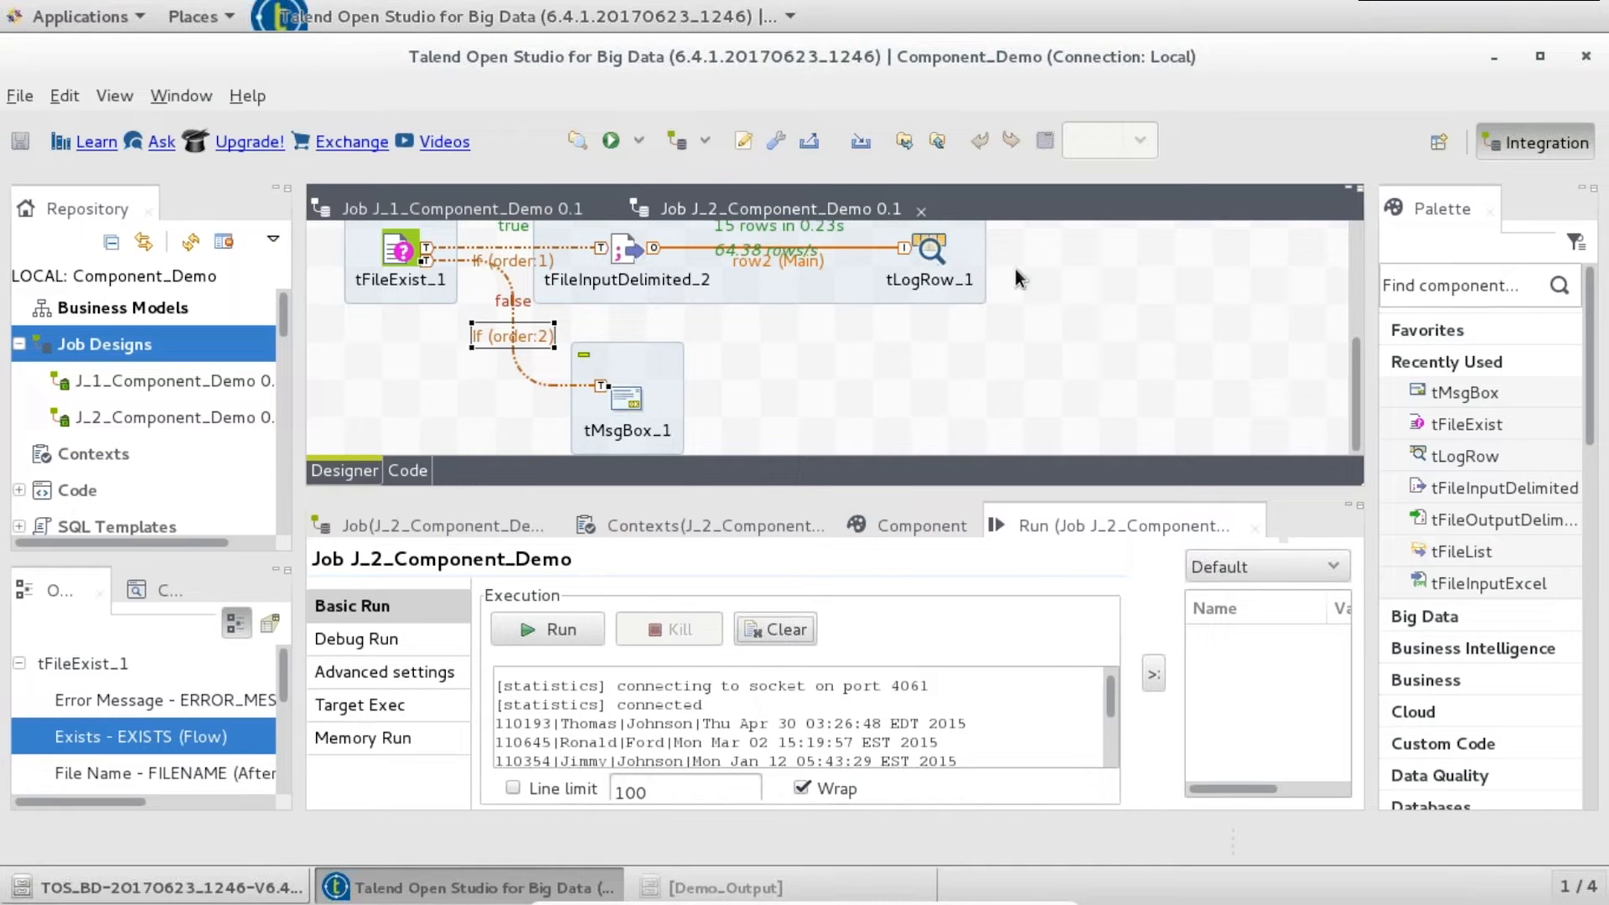
- Open tFileInputDelimited_2's Basic settings to see its EMP_MERGE_DAY_LEVEL.txt input path, then bring up the file manager
{"action": "left_click", "coordinate": [928, 249]}
{"action": "left_click", "coordinate": [618, 255]}
{"action": "double_click", "coordinate": [618, 254]}
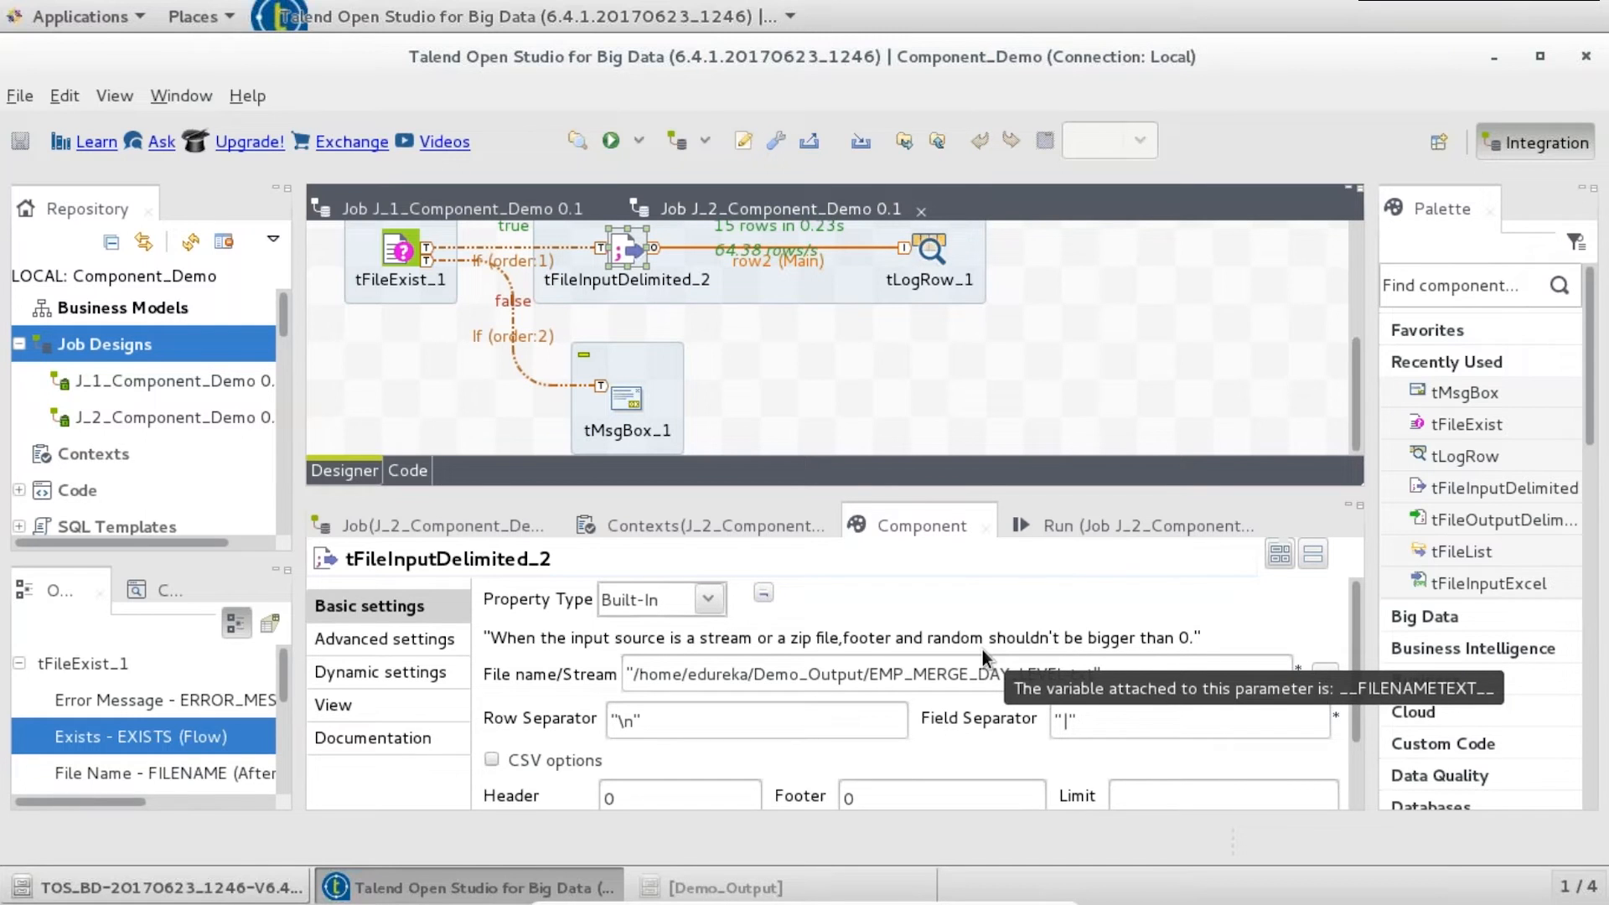
{"action": "left_click", "coordinate": [773, 888]}
- Create a new folder named Demo_Pocessed in the home folder, then return to Talend
{"action": "left_click", "coordinate": [123, 58]}
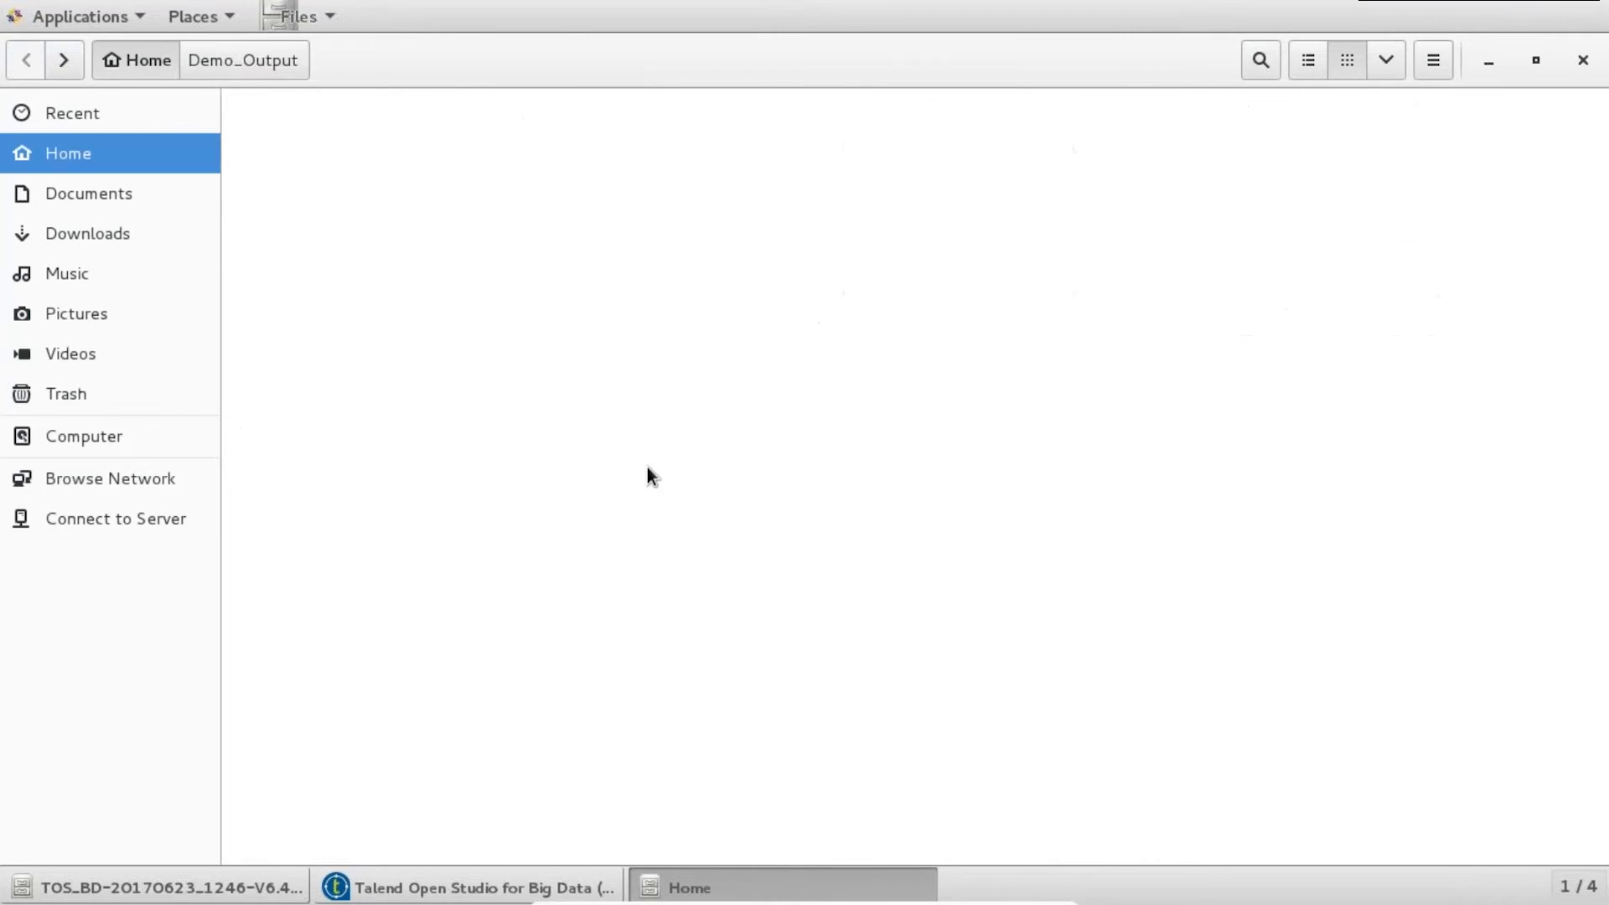
{"action": "key", "text": "ctrl+shift+n"}
{"action": "type", "text": "DE"}
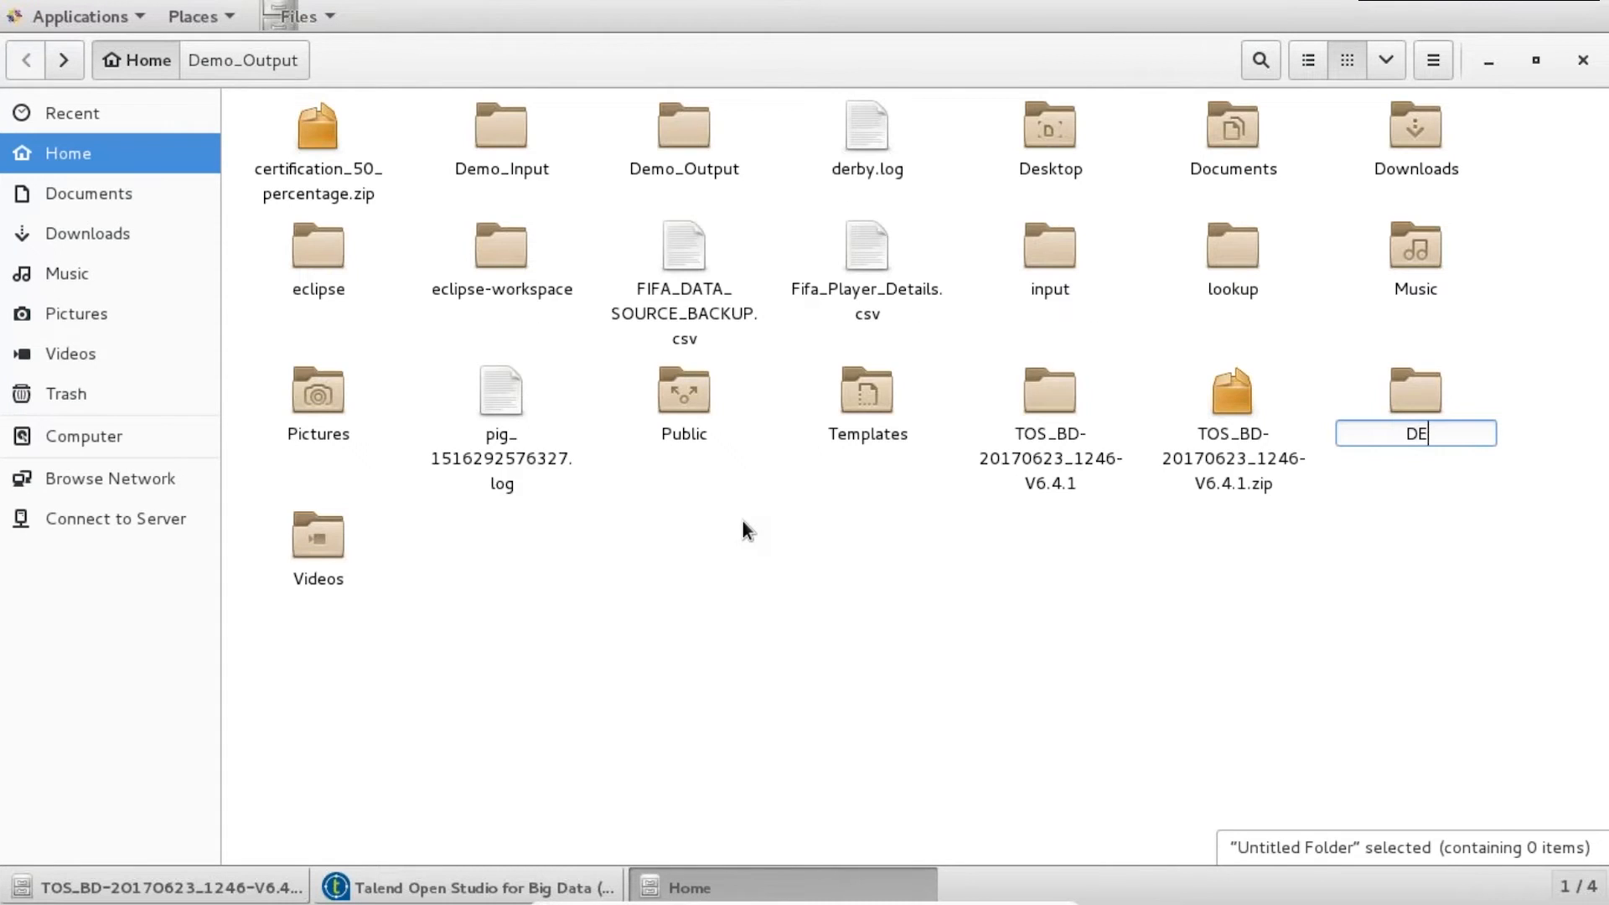
{"action": "key", "text": "BackSpace"}
{"action": "type", "text": "emo_Porc"}
{"action": "key", "text": "BackSpace"}
{"action": "key", "text": "BackSpace"}
{"action": "type", "text": "cessed"}
{"action": "key", "text": "Return"}
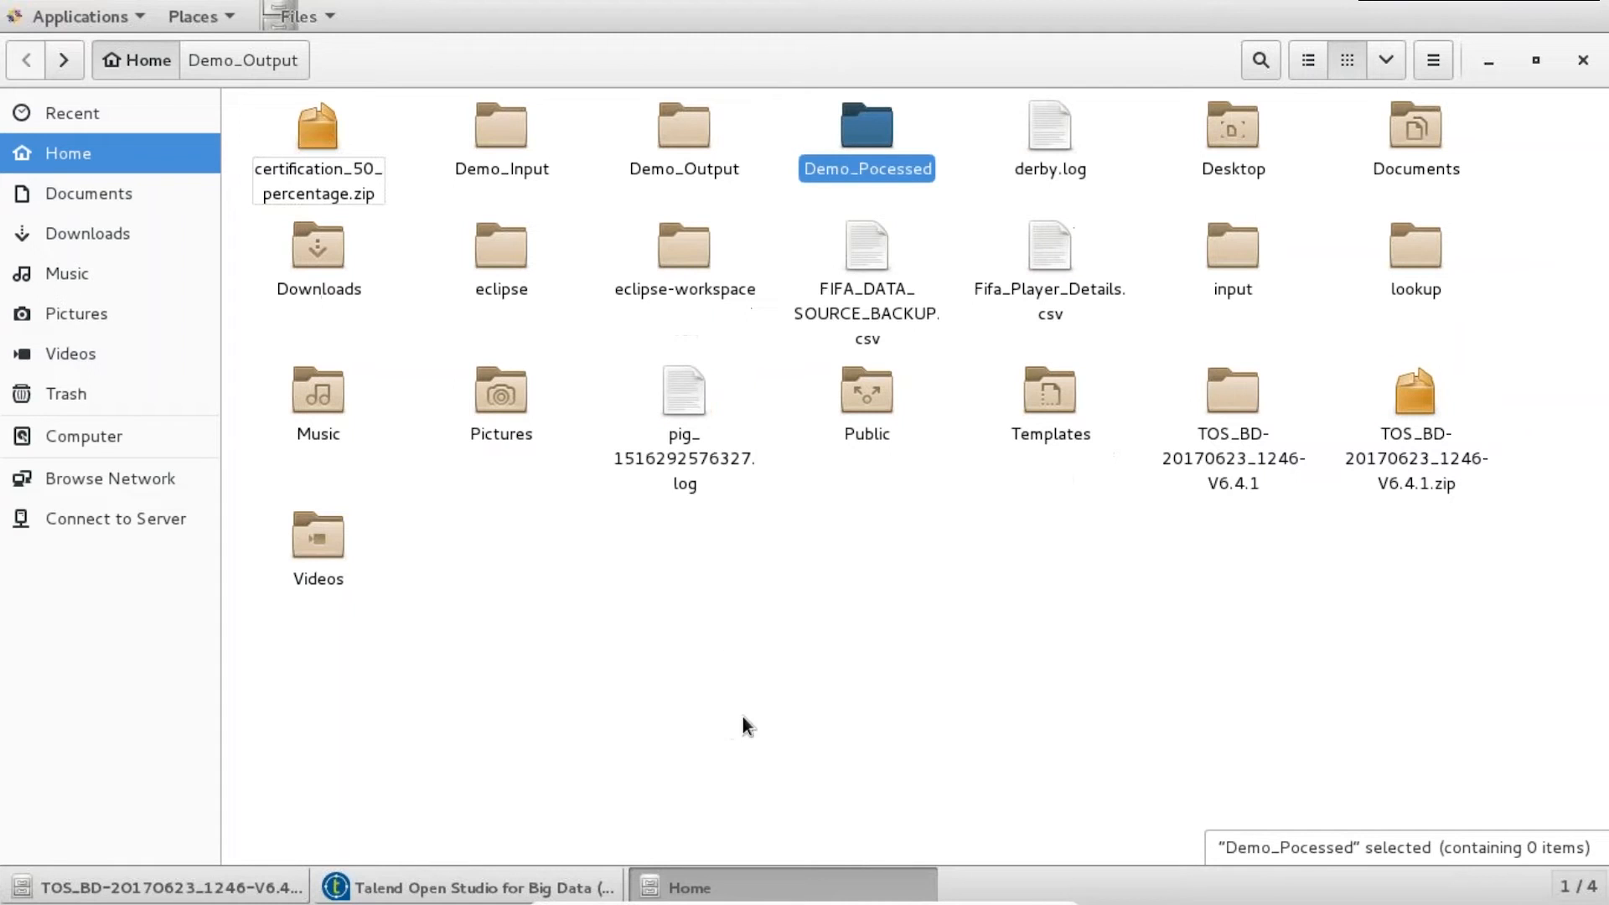
{"action": "left_click", "coordinate": [568, 886]}
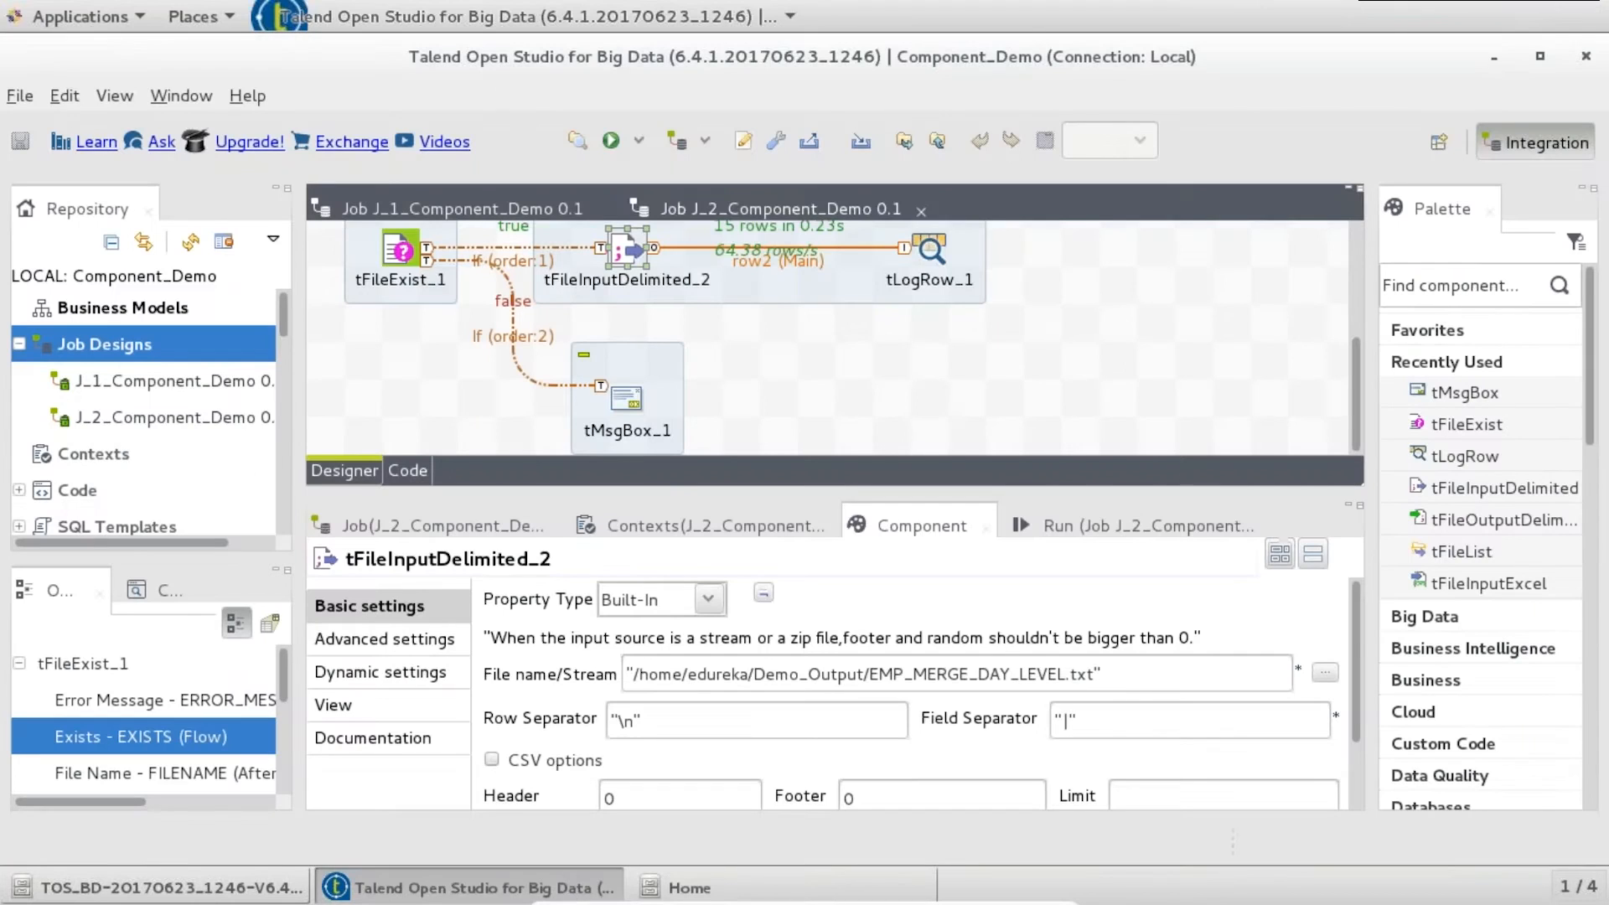
- Add a tFileCopy_1 component and trigger it OnComponentOk from tLogRow_1
{"action": "left_click", "coordinate": [1072, 308]}
{"action": "type", "text": "tfile"}
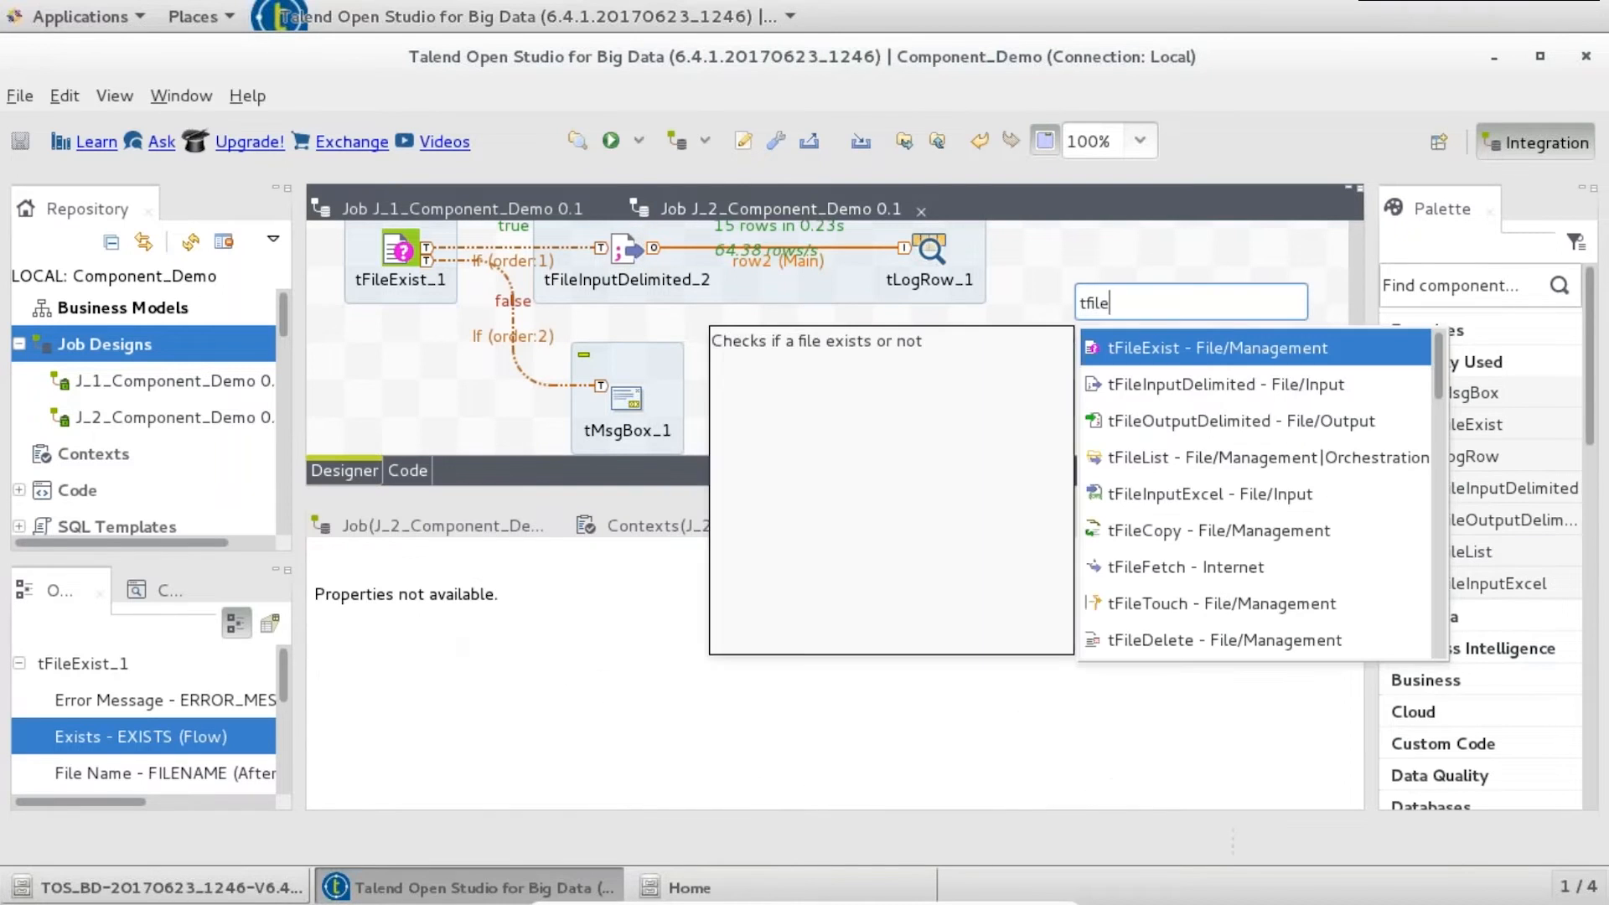
{"action": "type", "text": "co"}
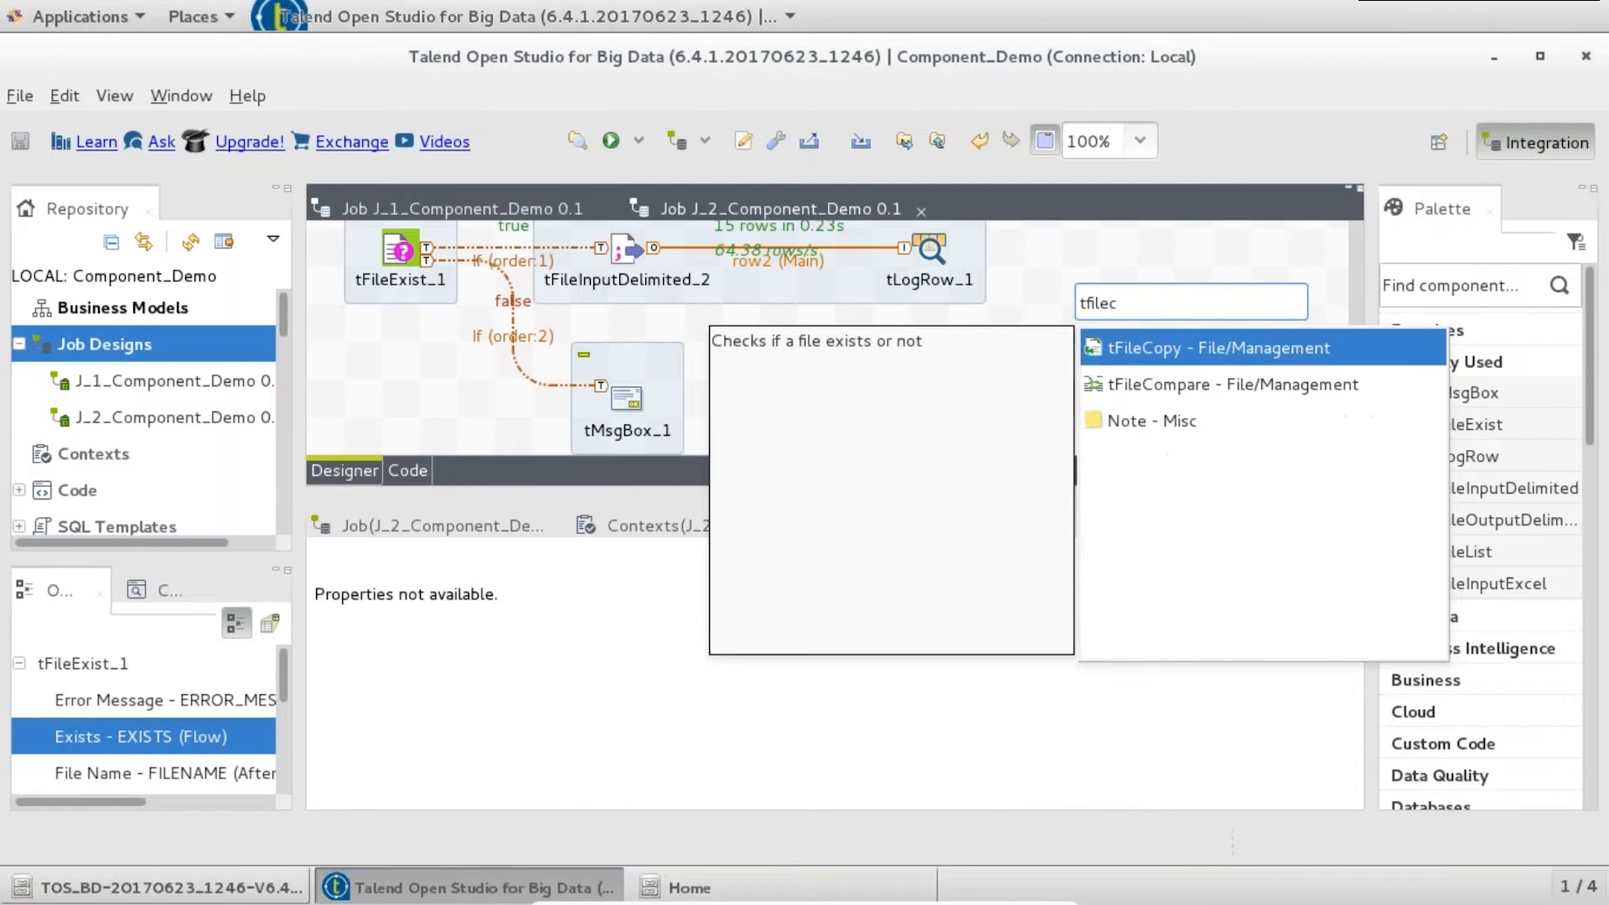
{"action": "key", "text": "Return"}
{"action": "left_click_drag", "start_coordinate": [1121, 264], "coordinate": [1179, 245]}
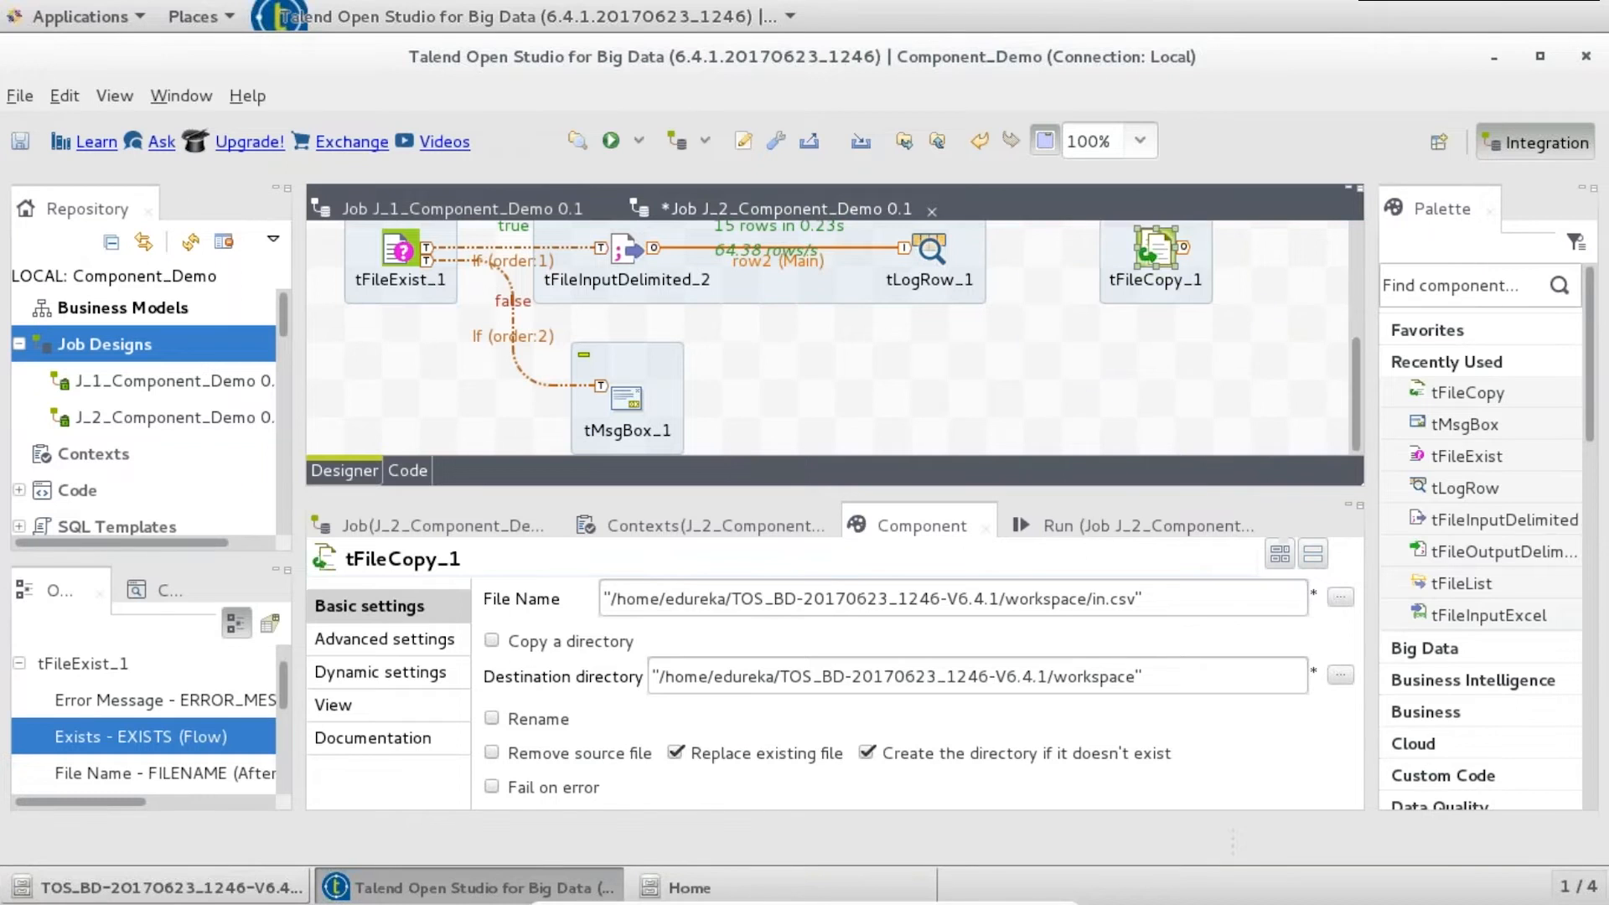
{"action": "right_click", "coordinate": [928, 248]}
{"action": "mouse_move", "coordinate": [1148, 300]}
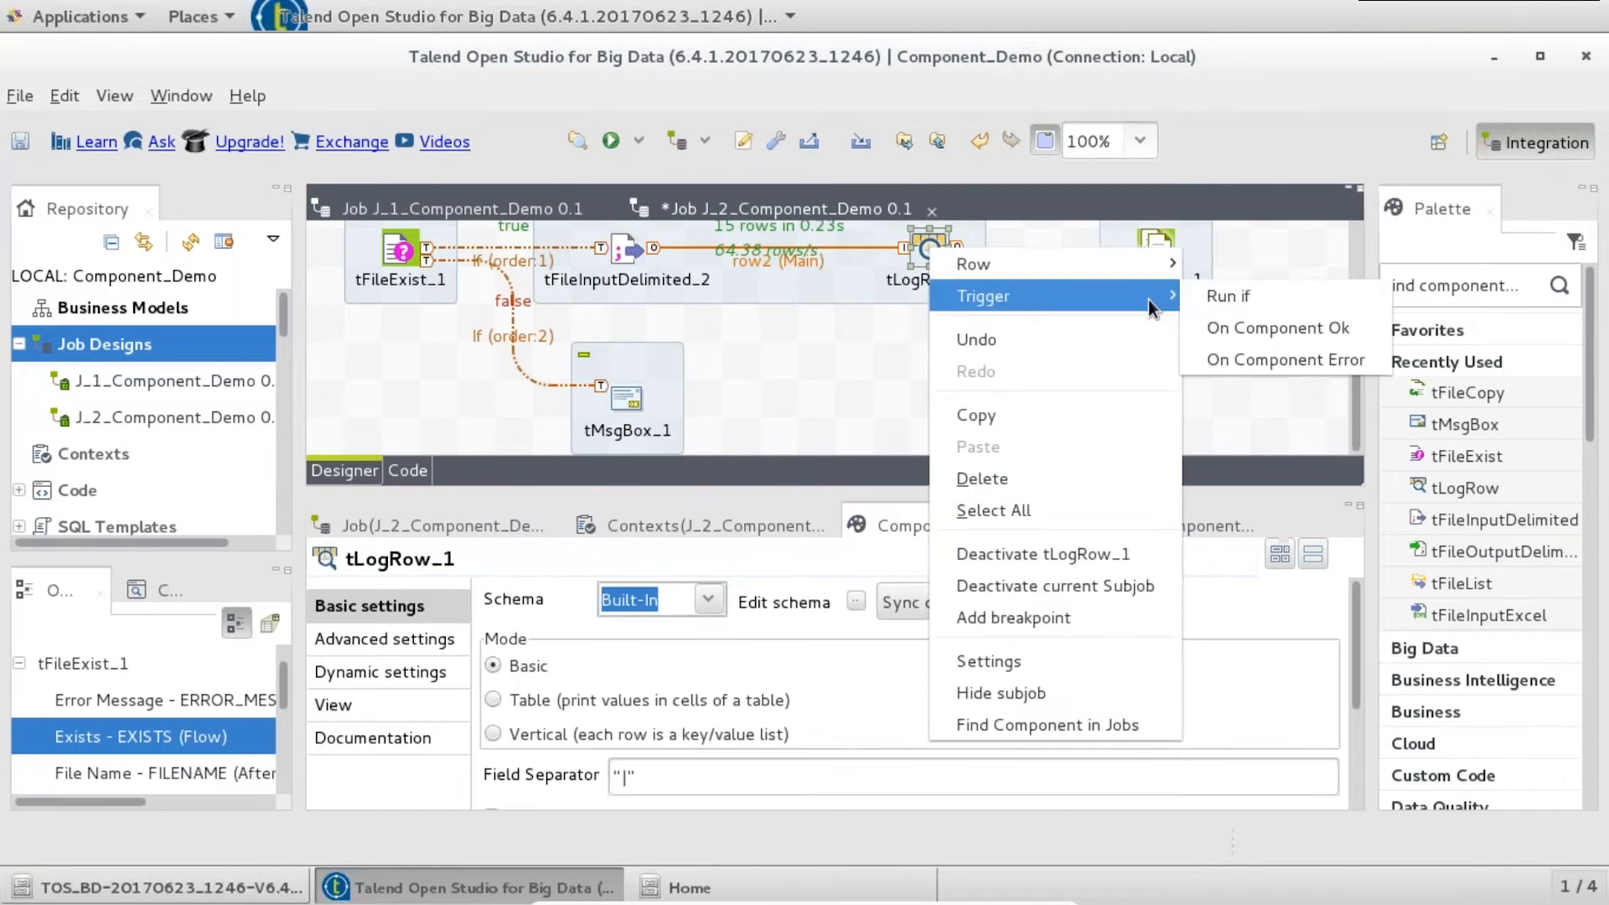
{"action": "left_click", "coordinate": [1223, 327]}
{"action": "left_click", "coordinate": [1155, 251]}
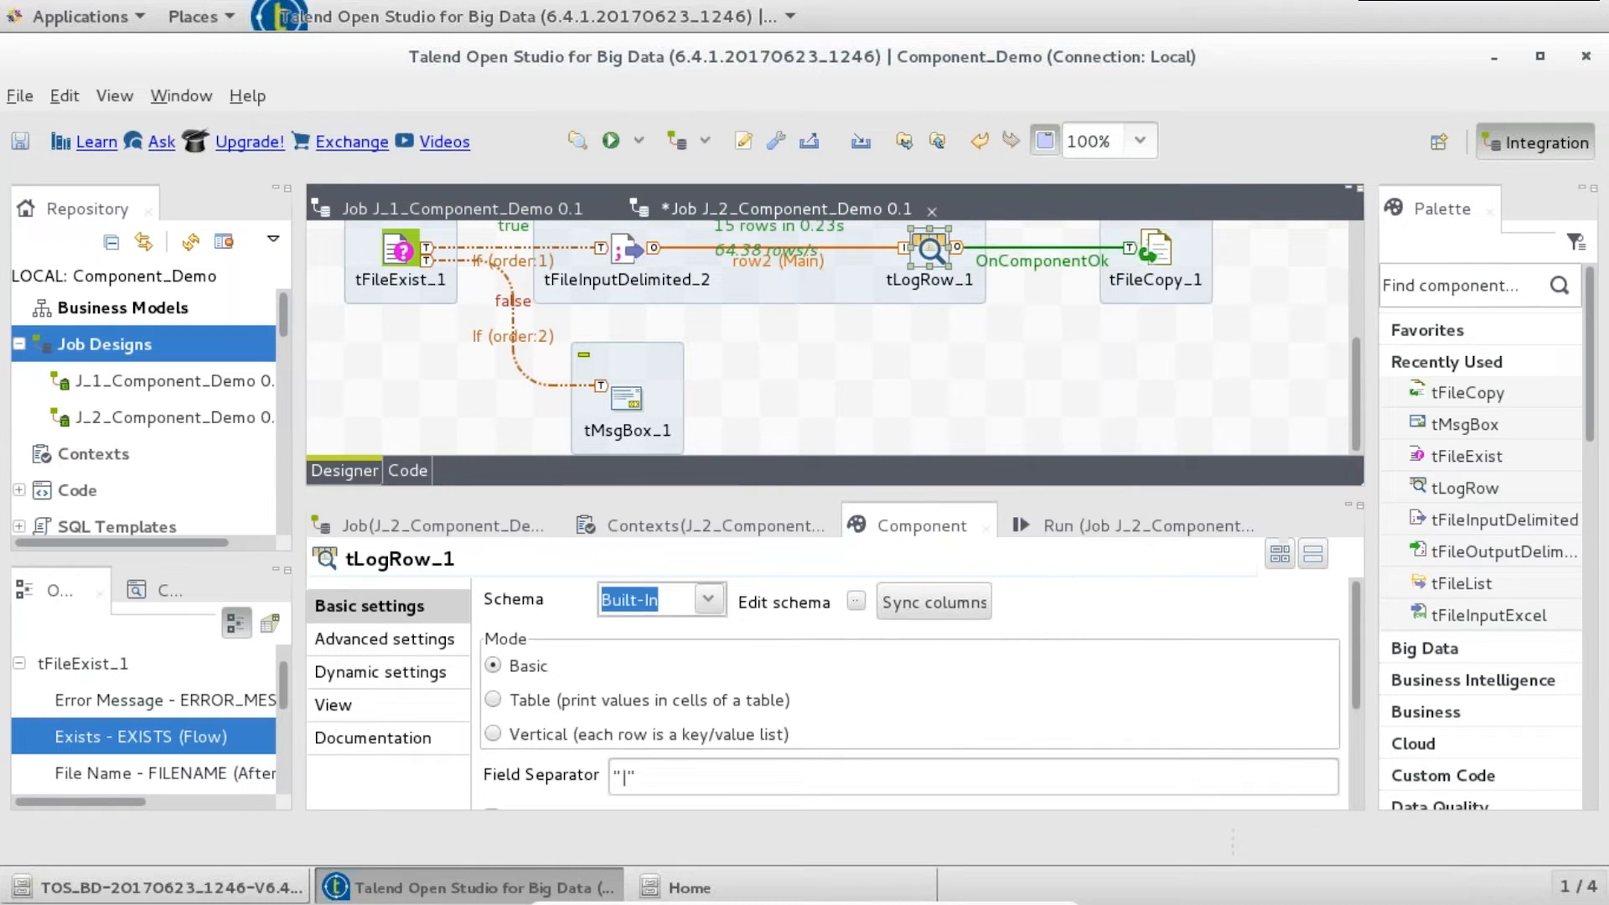
- Set tFileCopy_1's source file to tFileInputDelimited_2's EMP_MERGE_DAY_LEVEL.txt path
{"action": "left_click", "coordinate": [618, 253]}
{"action": "triple_click", "coordinate": [1115, 675]}
{"action": "key", "text": "ctrl+c"}
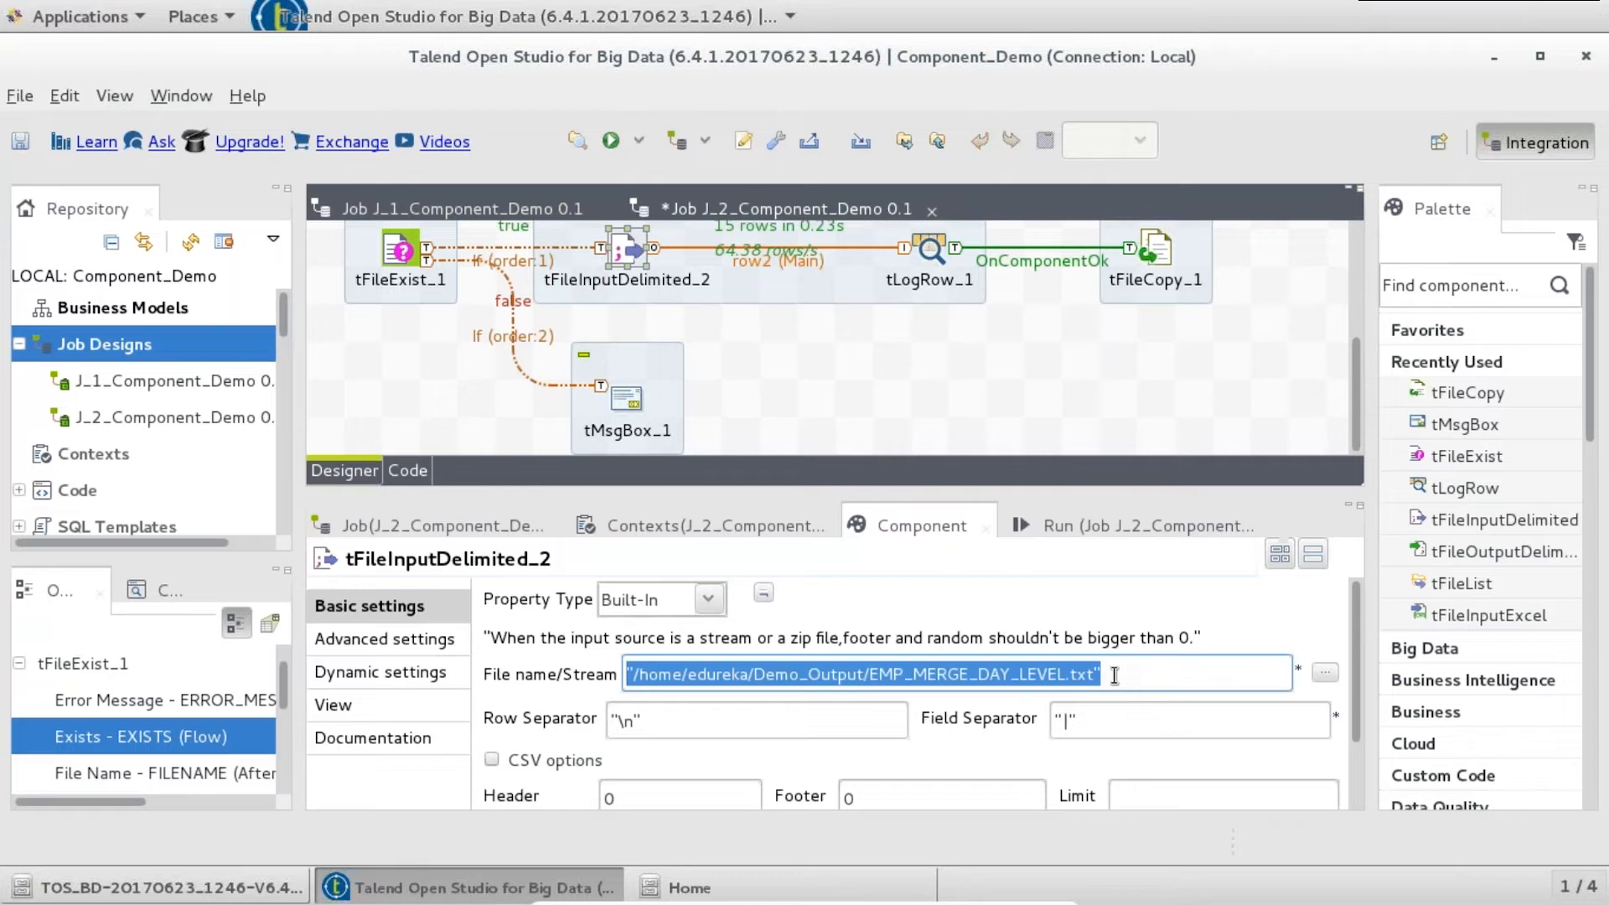
{"action": "left_click", "coordinate": [1153, 245]}
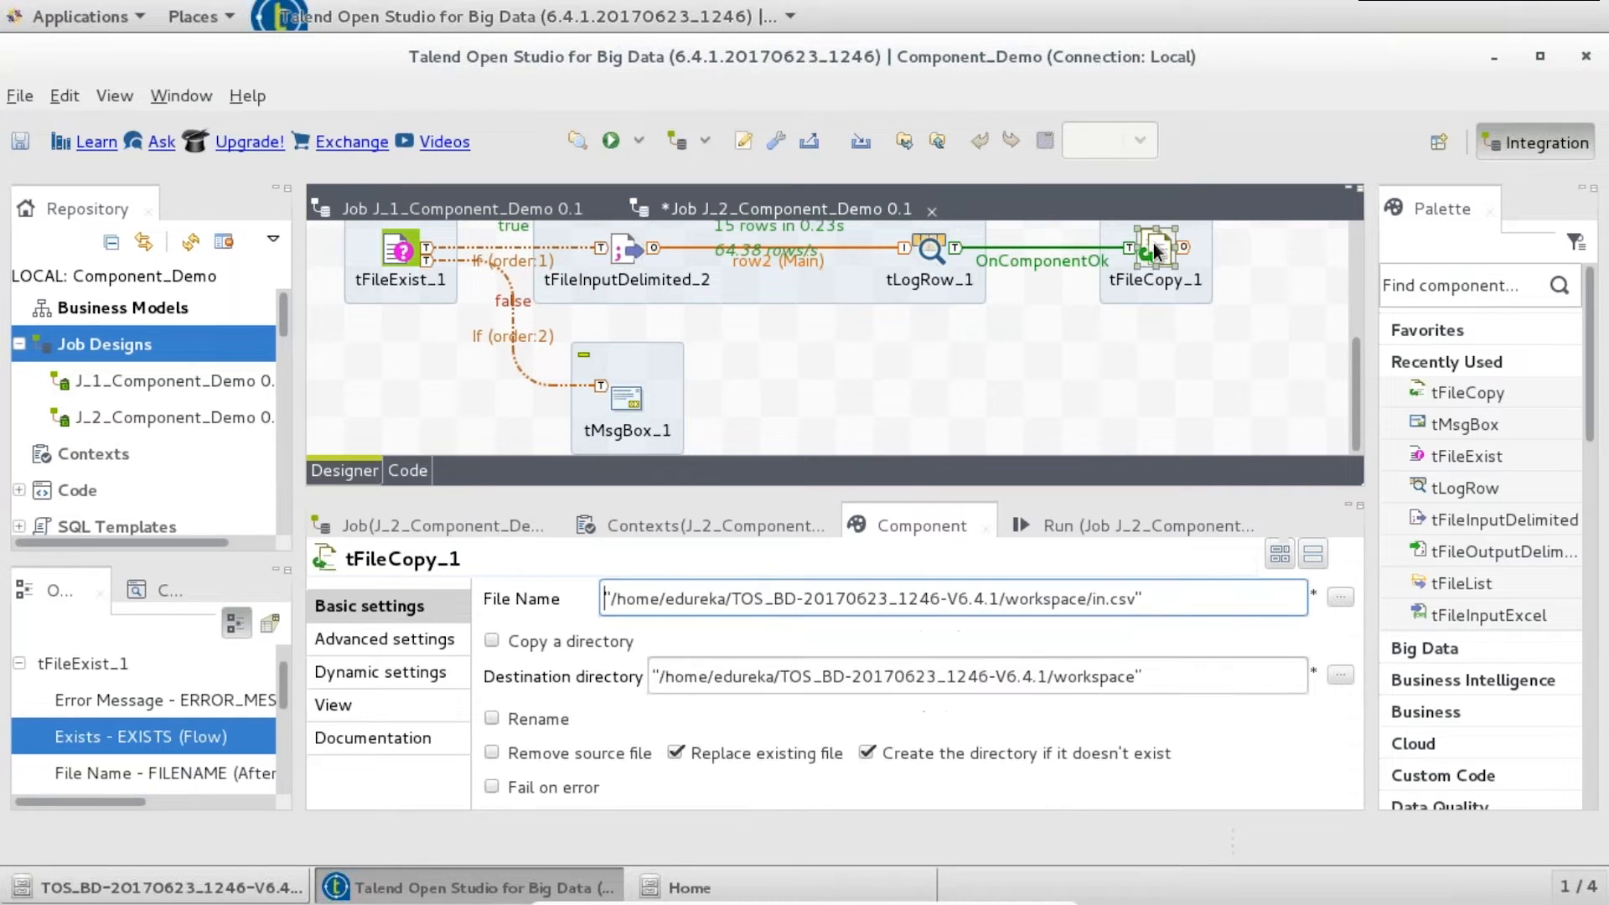
{"action": "triple_click", "coordinate": [1160, 596]}
{"action": "key", "text": "ctrl+v"}
- Copy into /home/edureka/Demo_Pocessed renamed as DAY_LEVEL_PROCESSED.txt, and save the job
{"action": "left_click", "coordinate": [1322, 674]}
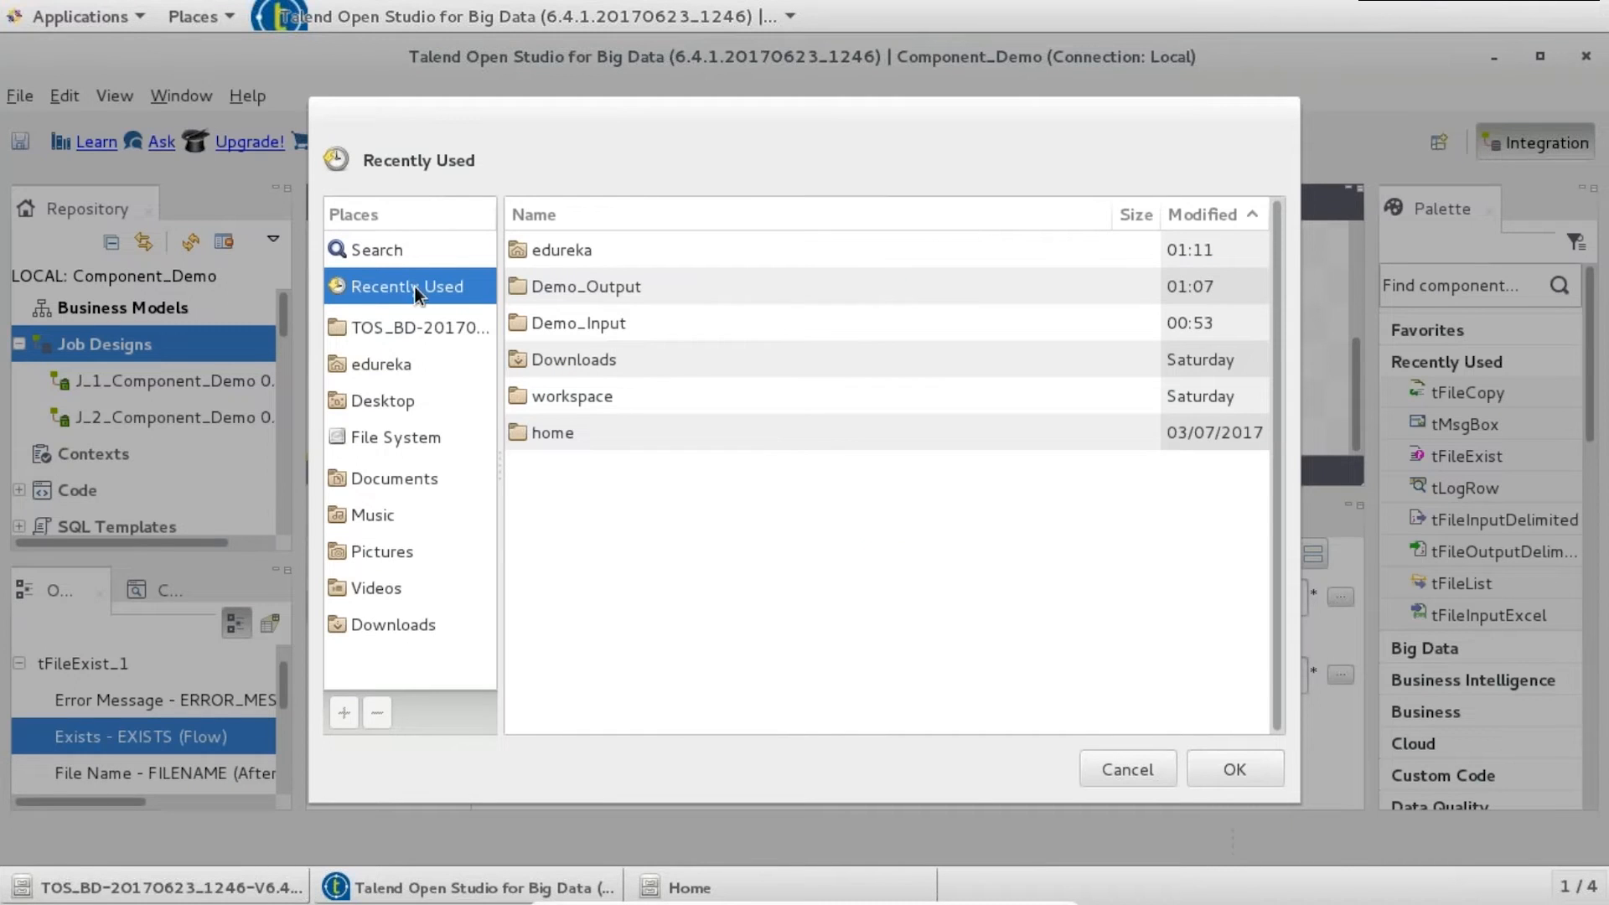
{"action": "left_click", "coordinate": [407, 365]}
{"action": "left_click", "coordinate": [593, 266]}
{"action": "left_click", "coordinate": [1229, 765]}
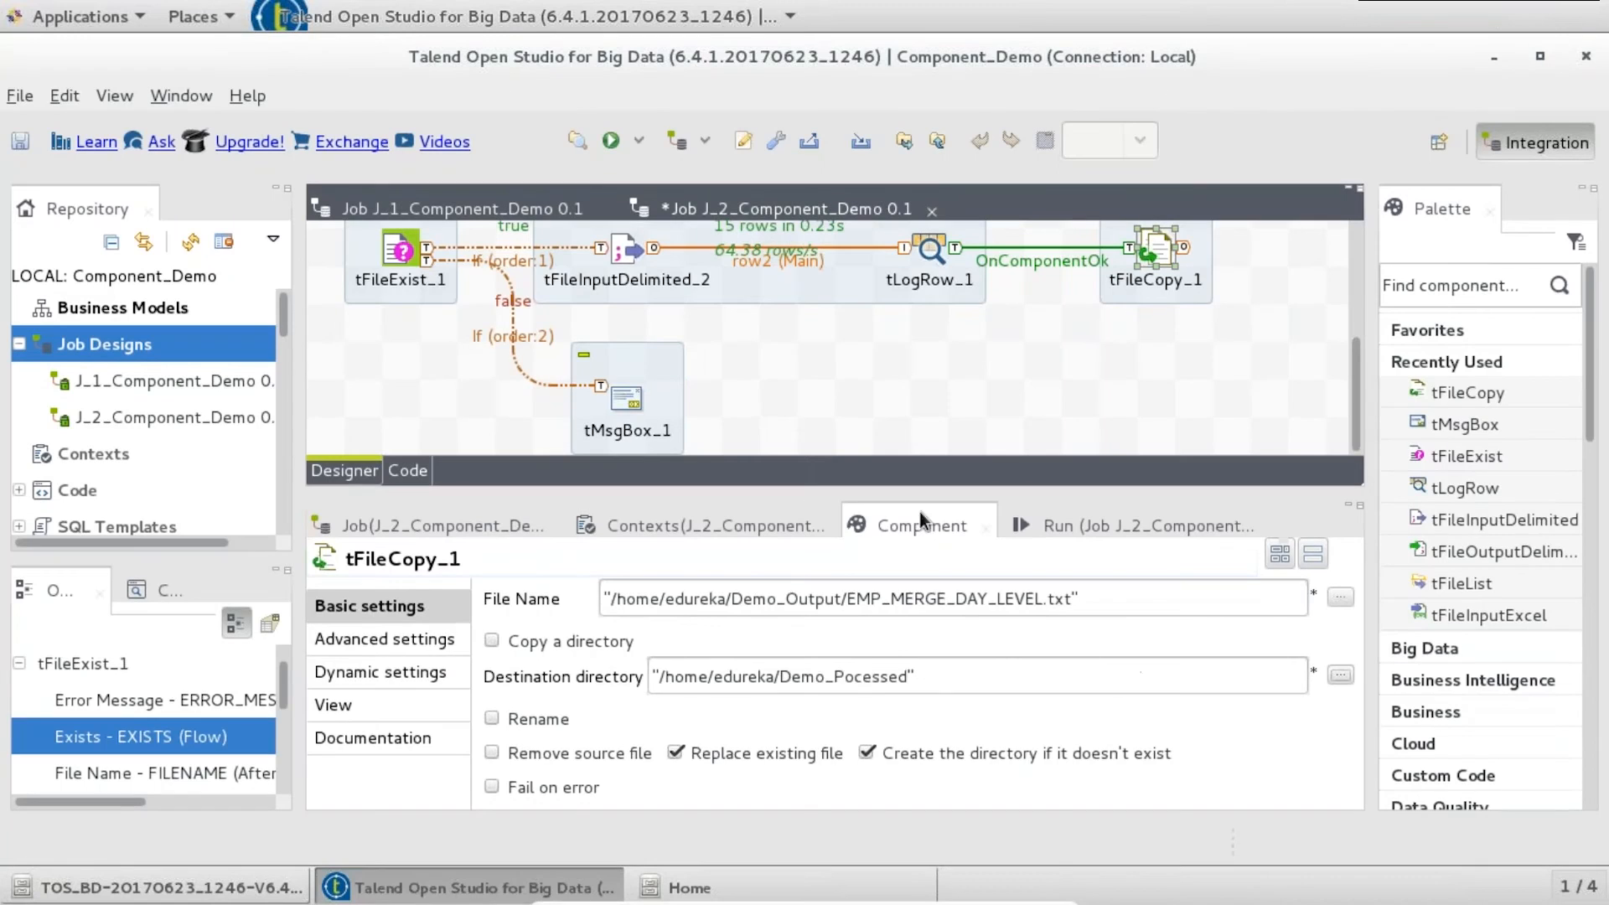
{"action": "left_click", "coordinate": [528, 724]}
{"action": "type", "text": "DAY_LEVEL_PROCESSED.txt"}
{"action": "key", "text": "ctrl+s"}
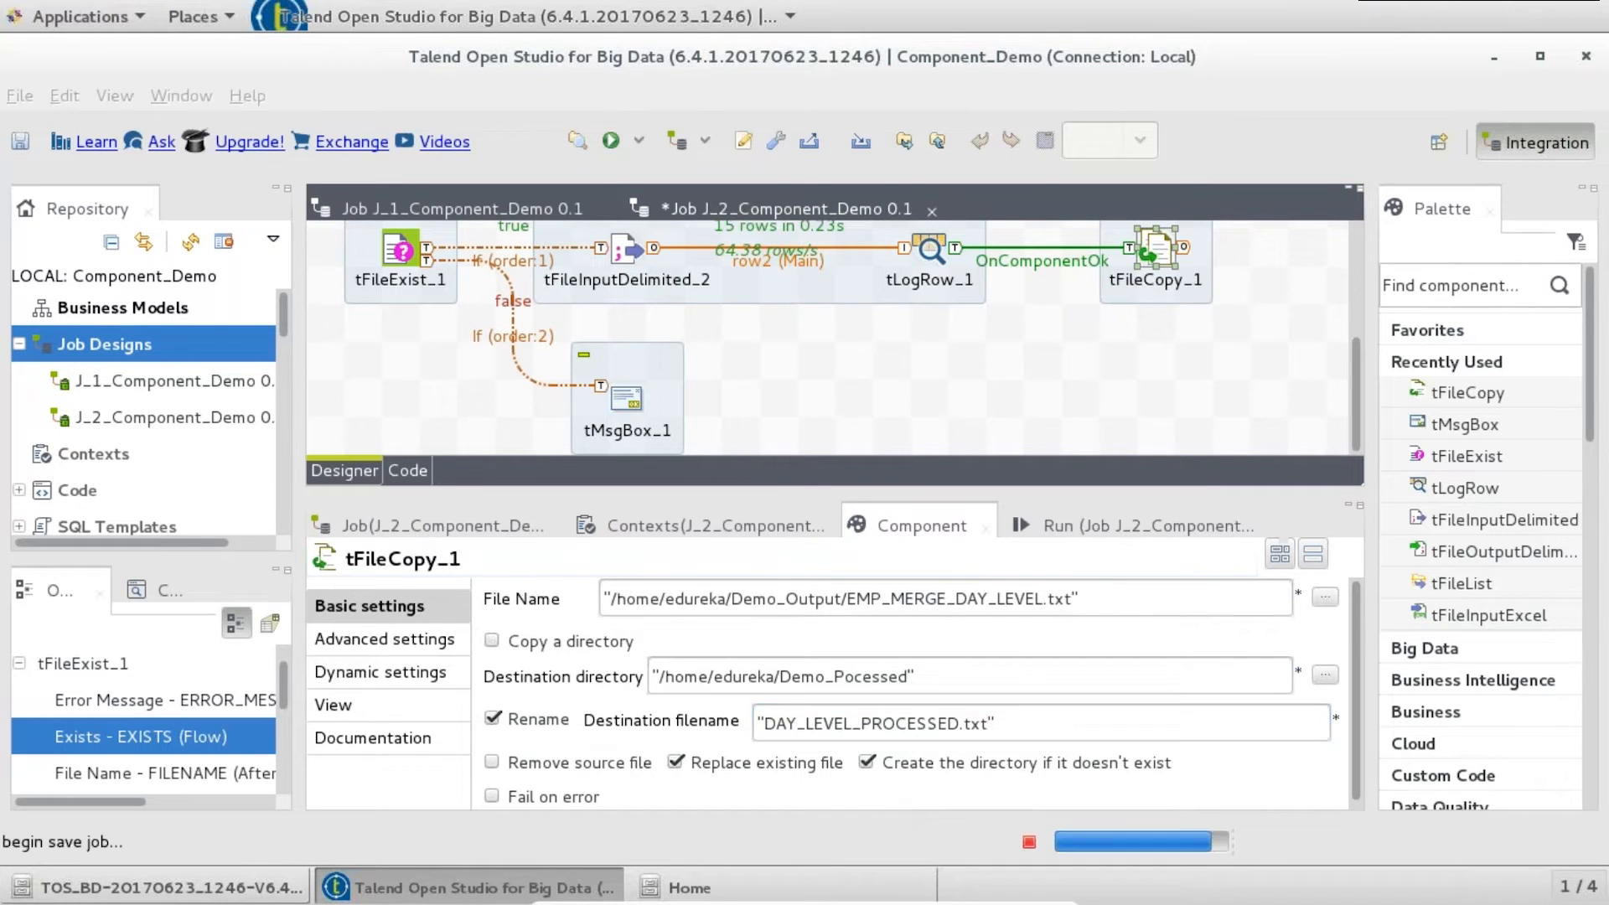
- Run J_2_Component_Demo; it ends with exit code 0 and tFileCopy_1 reports ok
{"action": "left_click", "coordinate": [555, 629]}
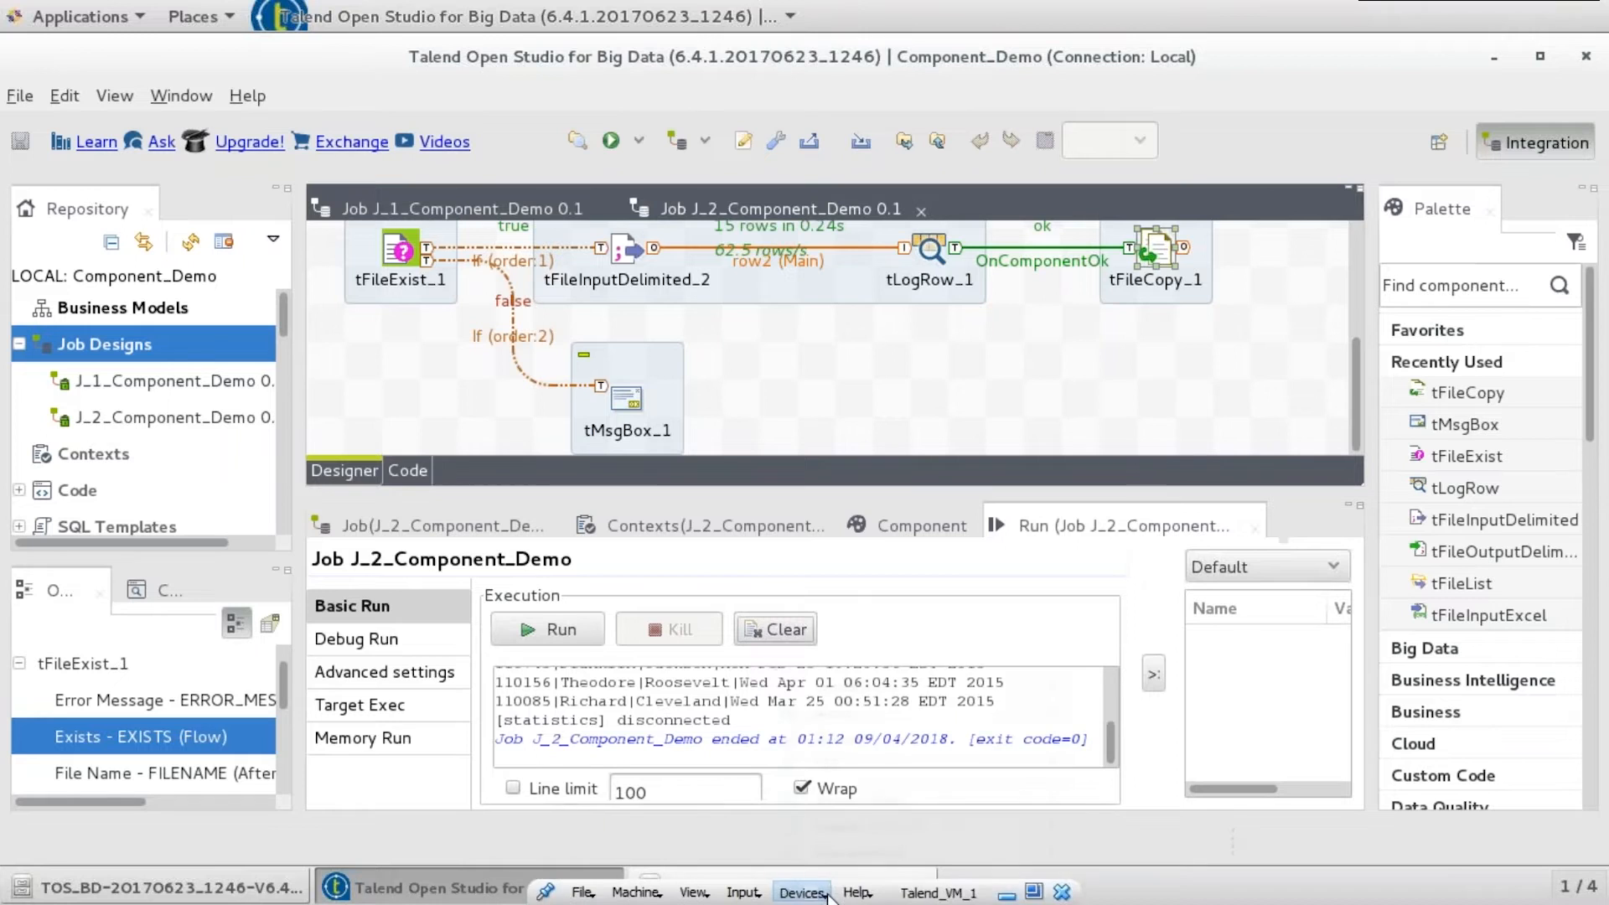
{"action": "left_click", "coordinate": [828, 896]}
- Open the 770-byte DAY_LEVEL_PROCESSED.txt from Demo_Pocessed in the text editor
{"action": "left_click", "coordinate": [726, 894]}
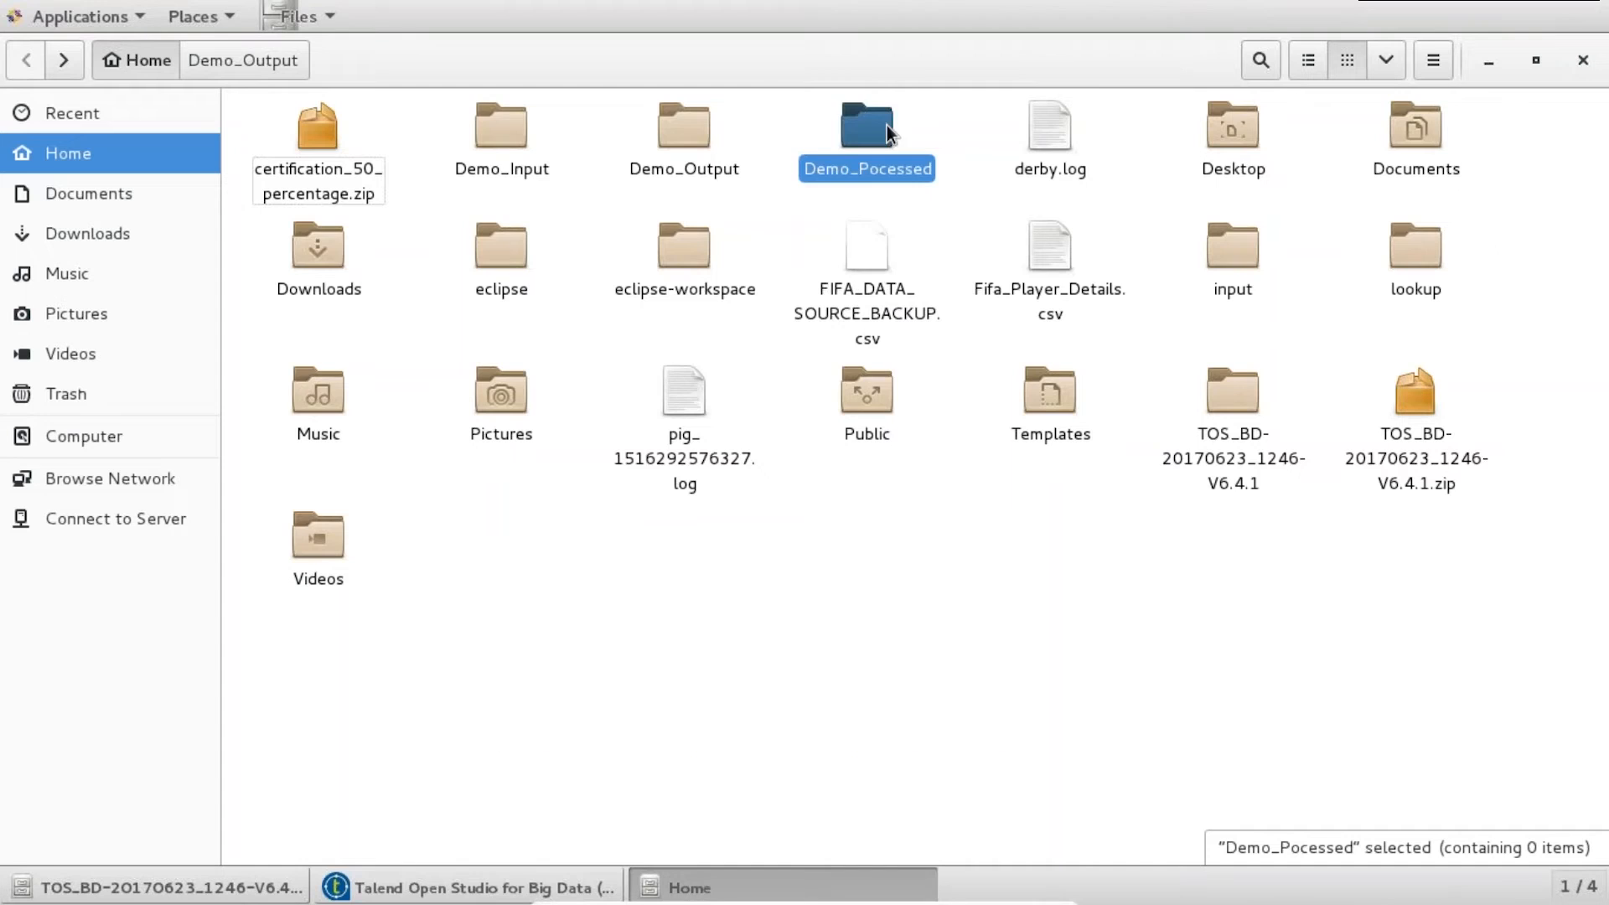
{"action": "double_click", "coordinate": [883, 118]}
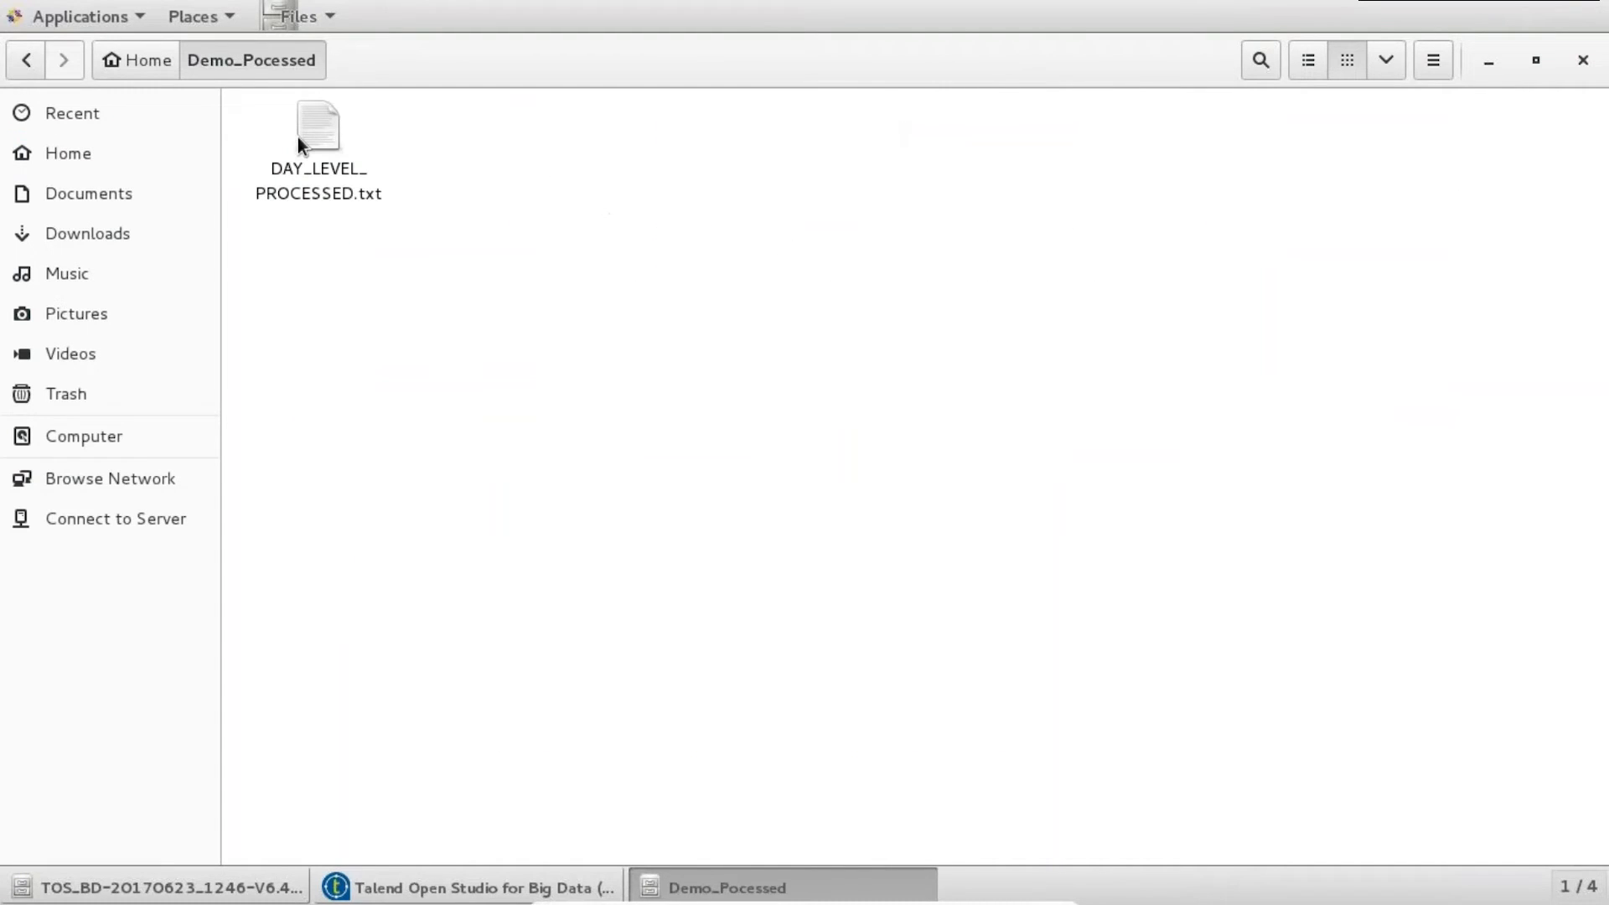
{"action": "left_click", "coordinate": [323, 133]}
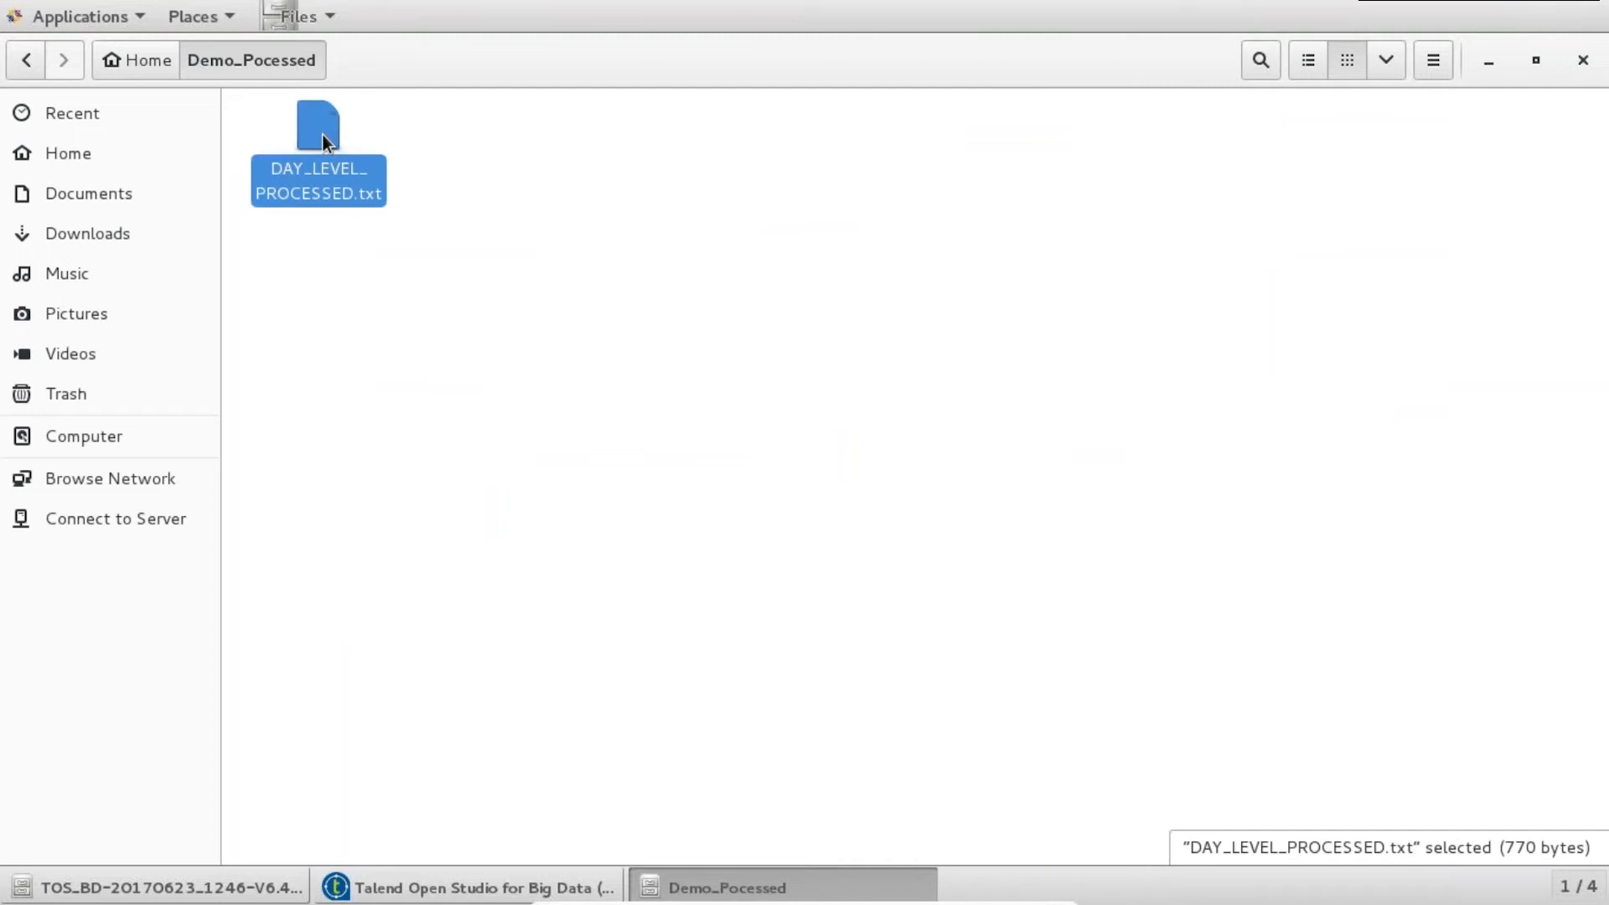
{"action": "right_click", "coordinate": [324, 134]}
{"action": "left_click", "coordinate": [323, 129]}
{"action": "double_click", "coordinate": [324, 129]}
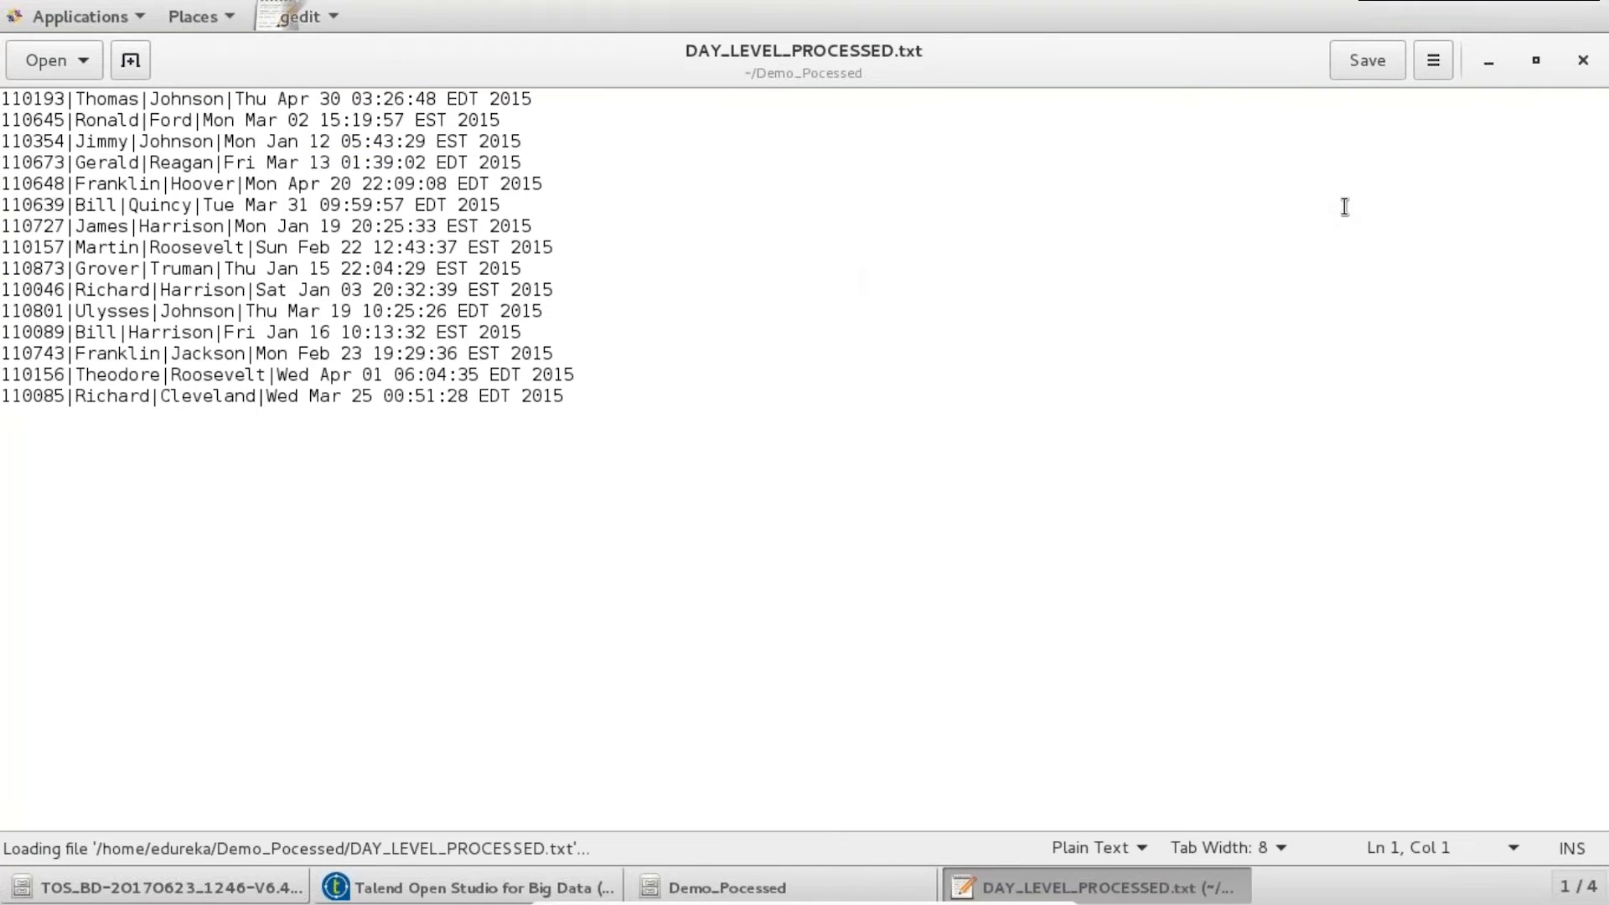
- Close the DAY_LEVEL_PROCESSED.txt editor window and minimise Files to get back to Talend
{"action": "left_click", "coordinate": [1583, 61]}
{"action": "left_click", "coordinate": [1481, 71]}
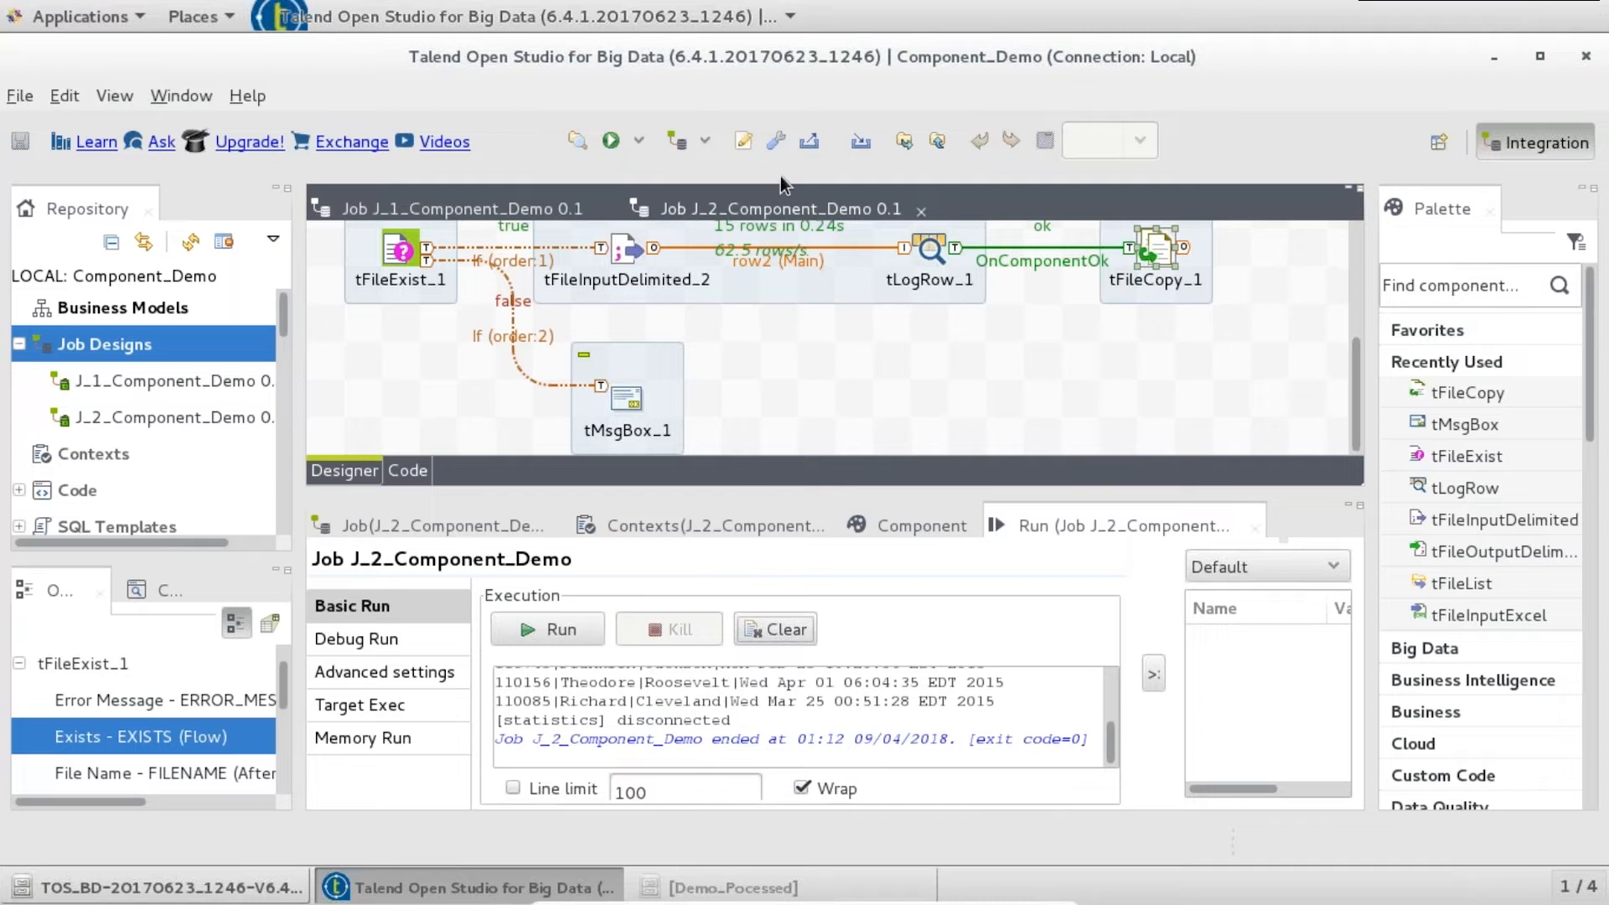
- Widen the repository panel, switch to Job J_1_Component_Demo, then bring up the file manager
{"action": "left_click_drag", "start_coordinate": [300, 338], "coordinate": [338, 338]}
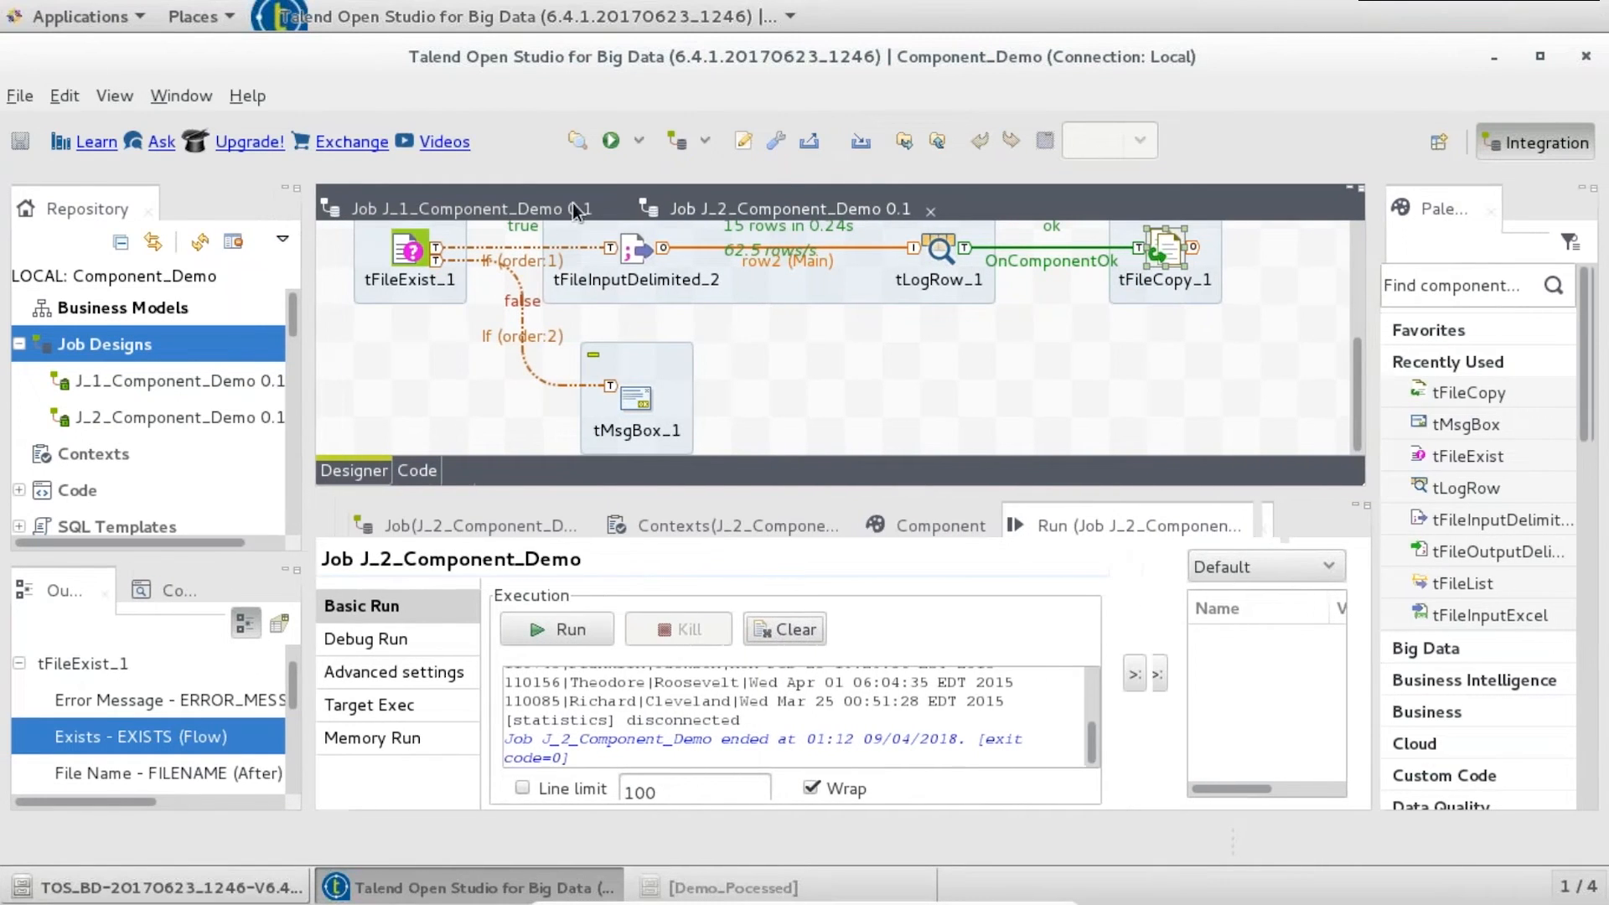
{"action": "left_click", "coordinate": [560, 207]}
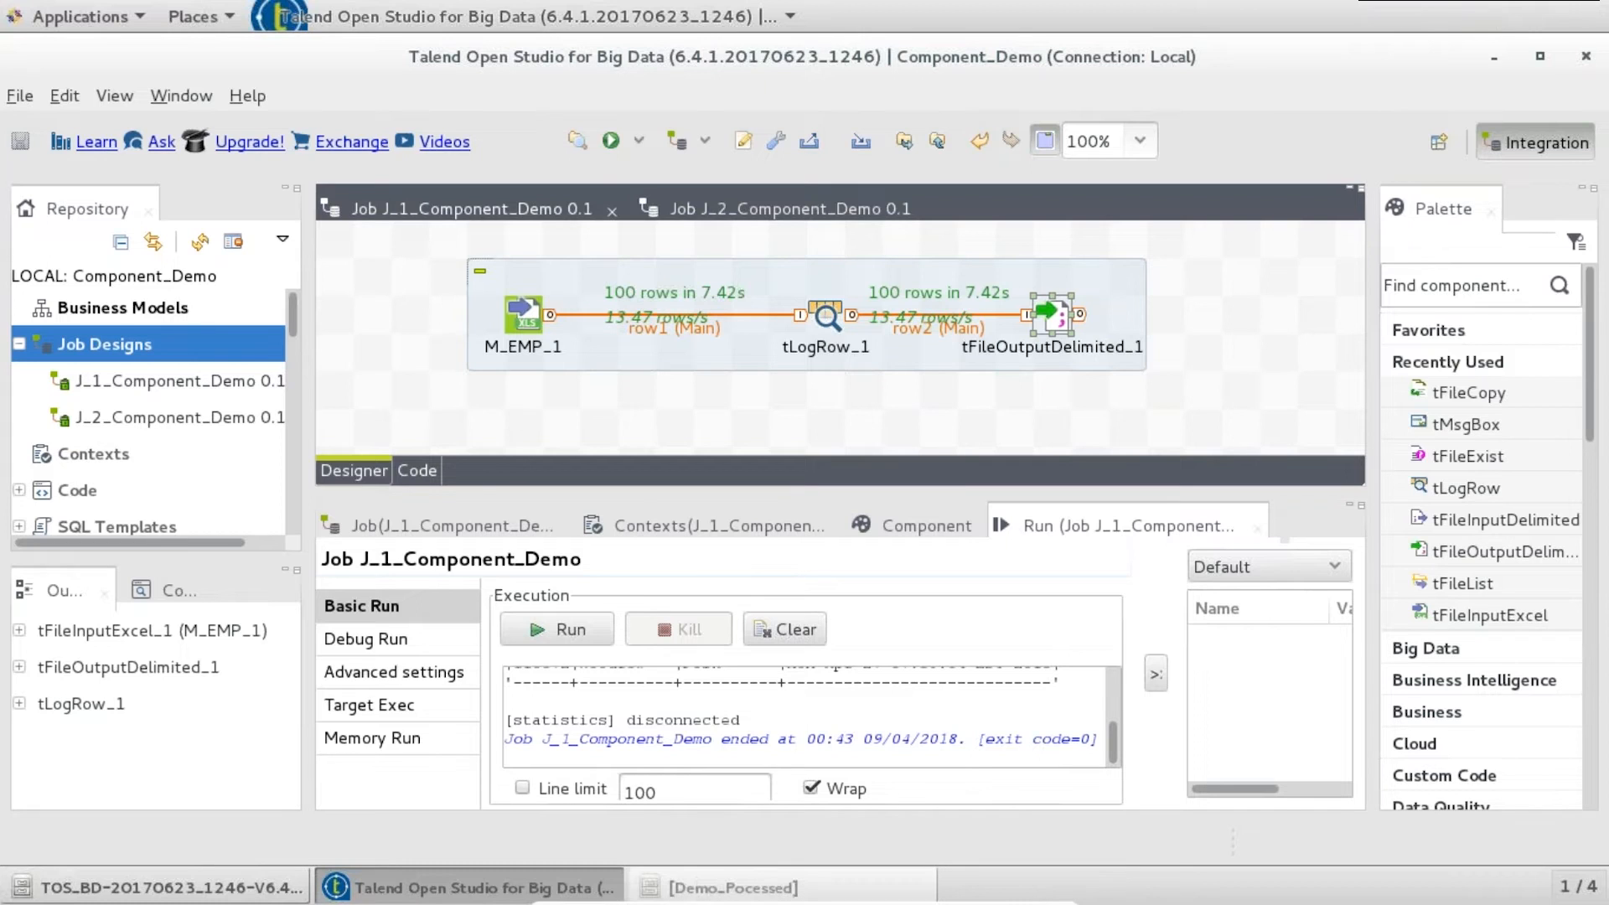
{"action": "left_click", "coordinate": [698, 886]}
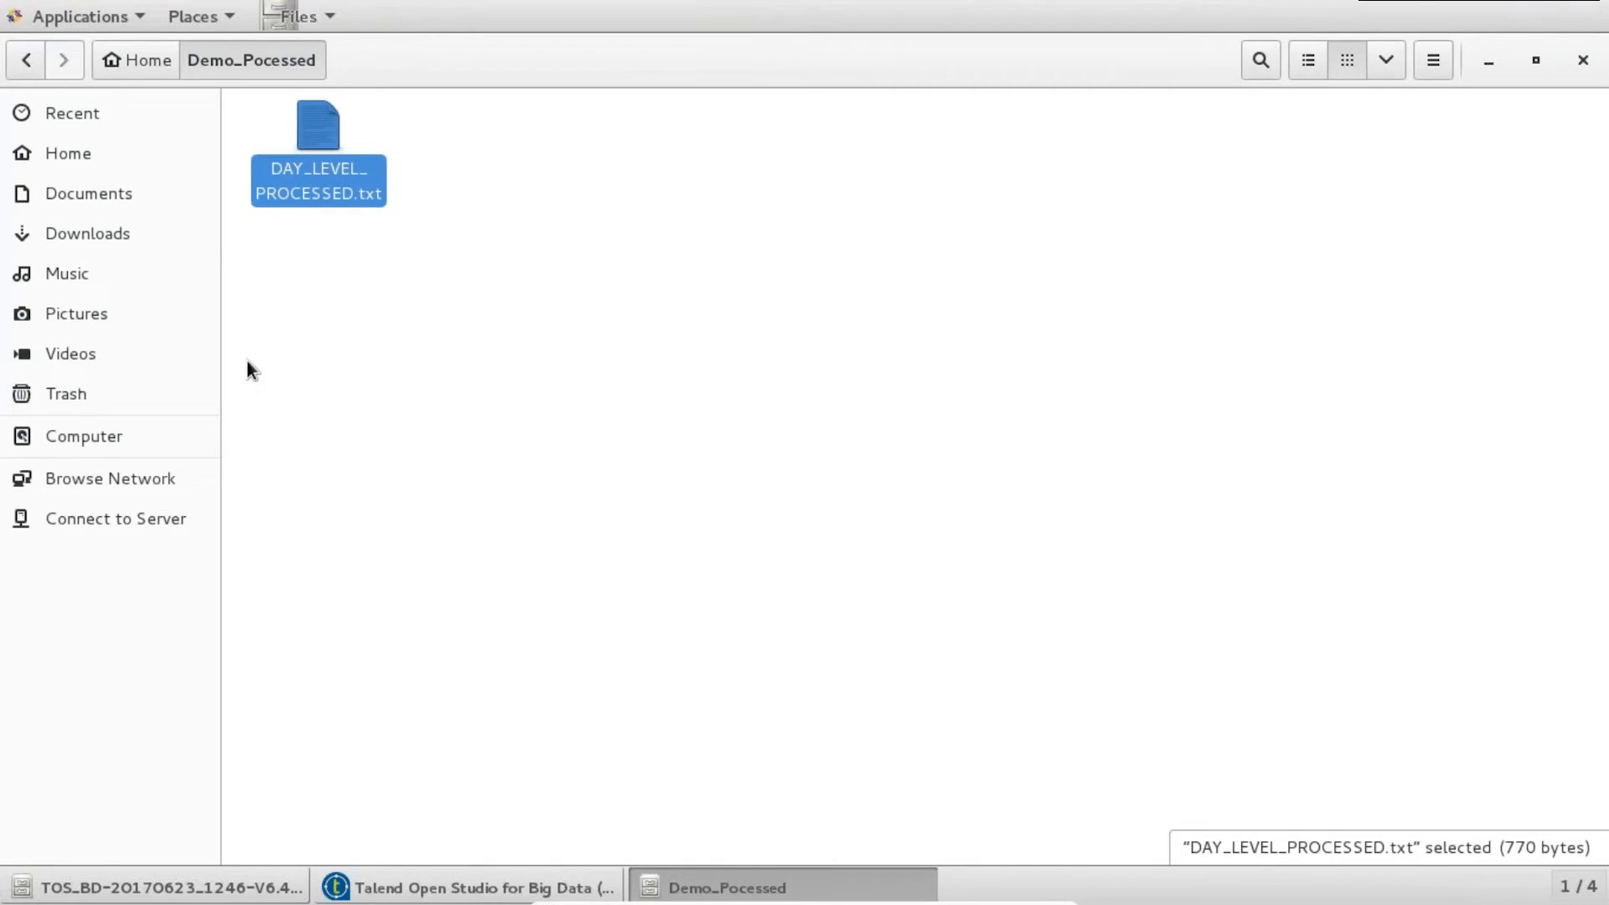
- Open Downloads/Emp_details_2.xlsx in Calc, discard recovery data, and auto-fit column A
{"action": "left_click", "coordinate": [63, 238]}
{"action": "double_click", "coordinate": [863, 124]}
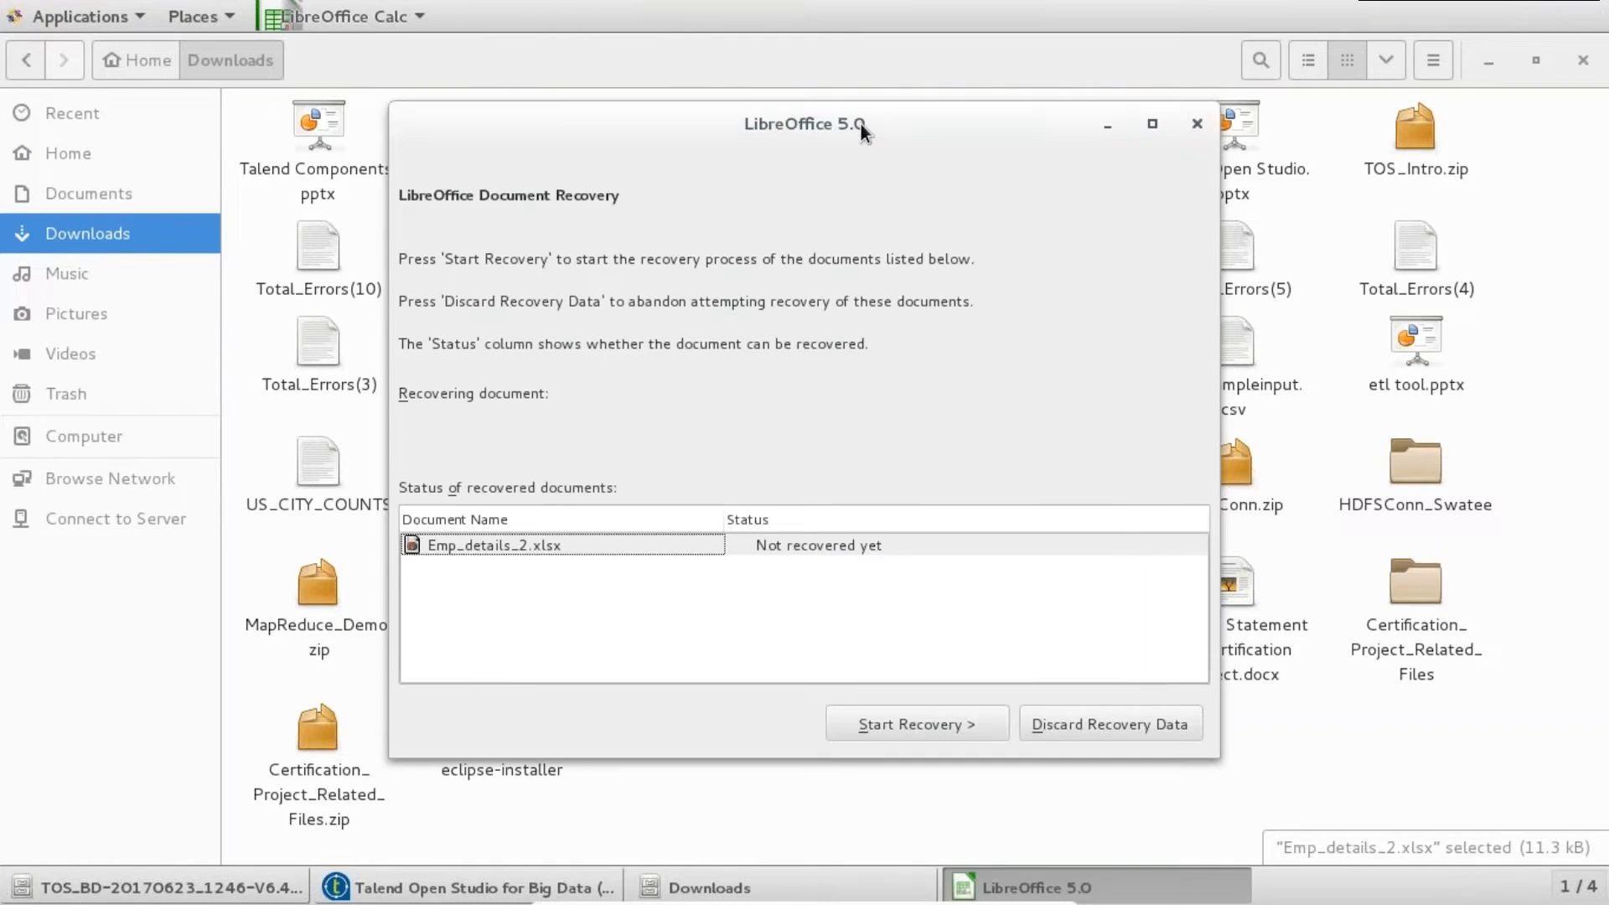
{"action": "left_click", "coordinate": [1089, 725]}
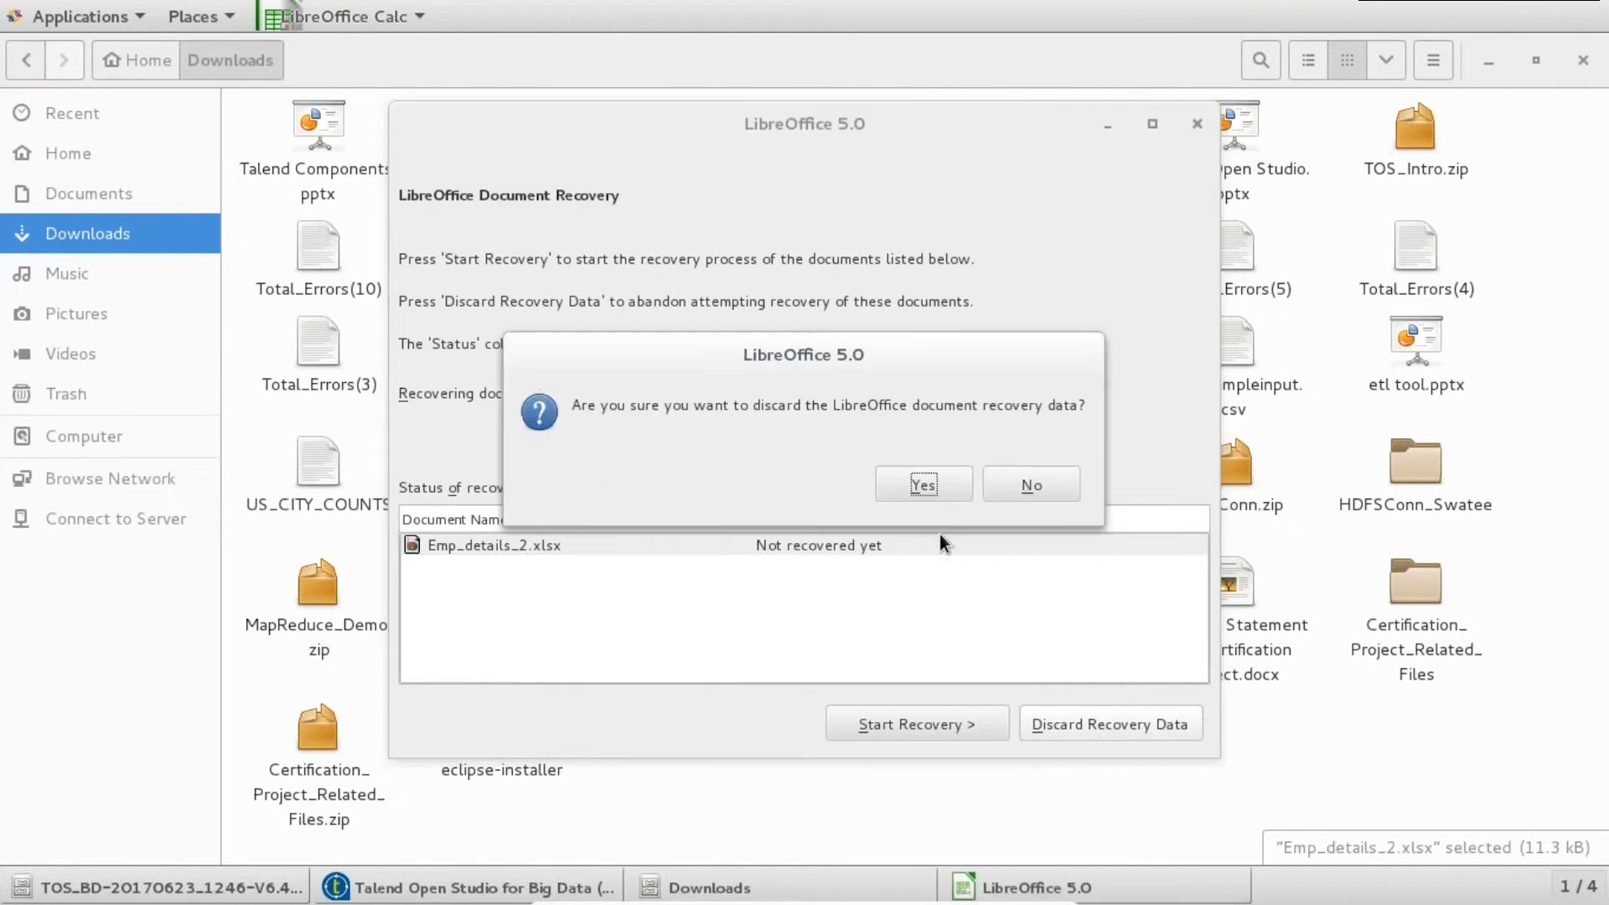
{"action": "left_click", "coordinate": [1067, 483]}
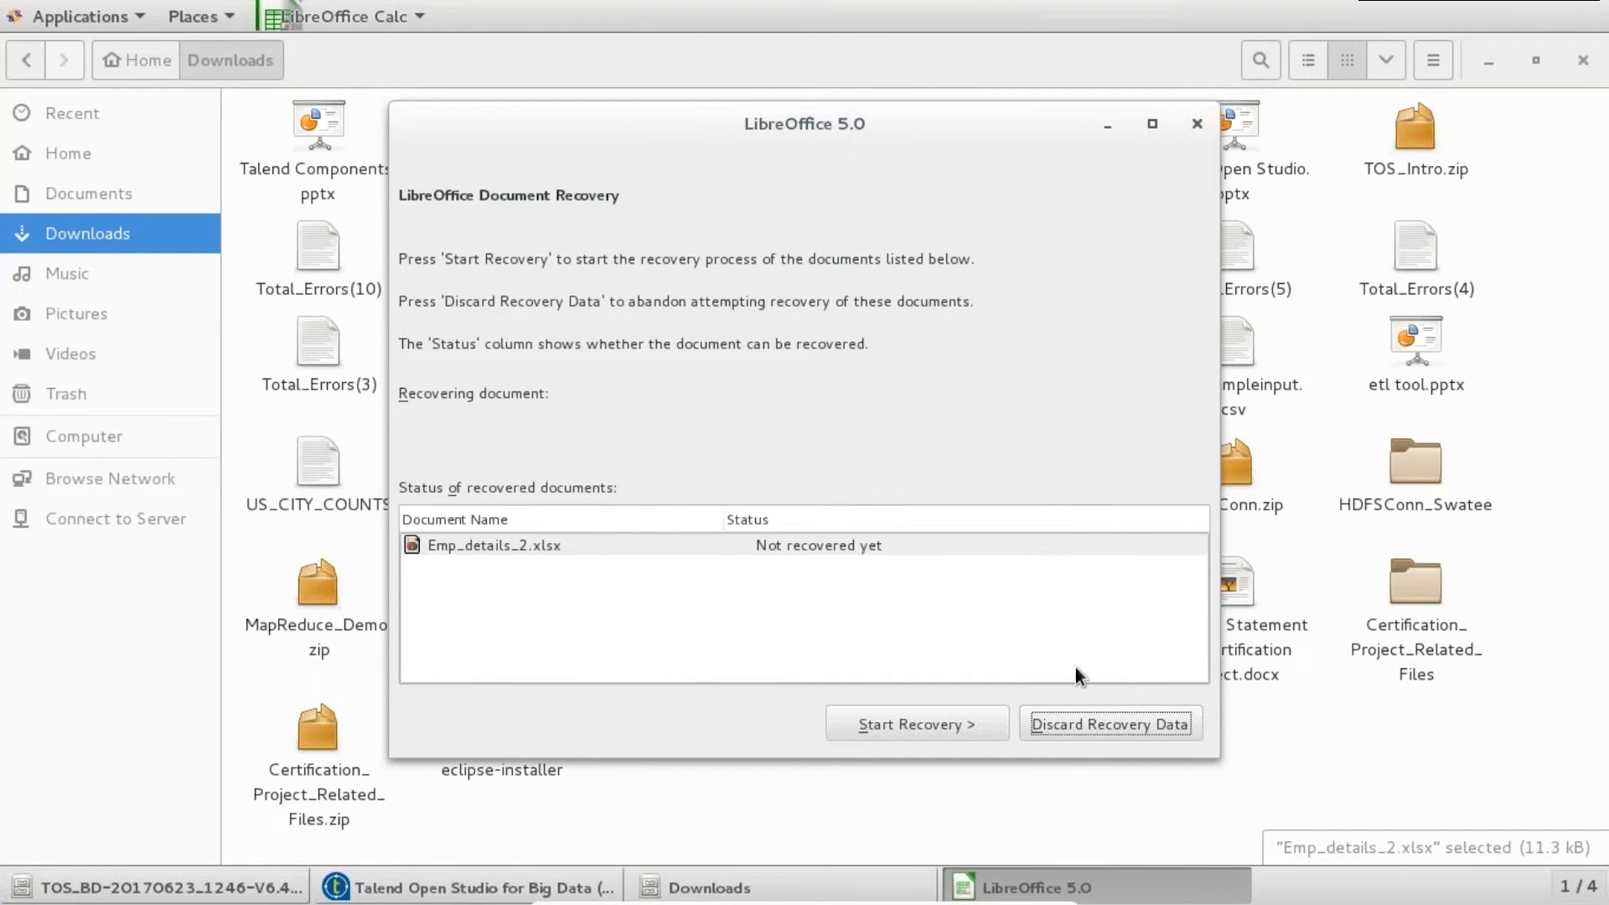
{"action": "left_click", "coordinate": [1076, 724]}
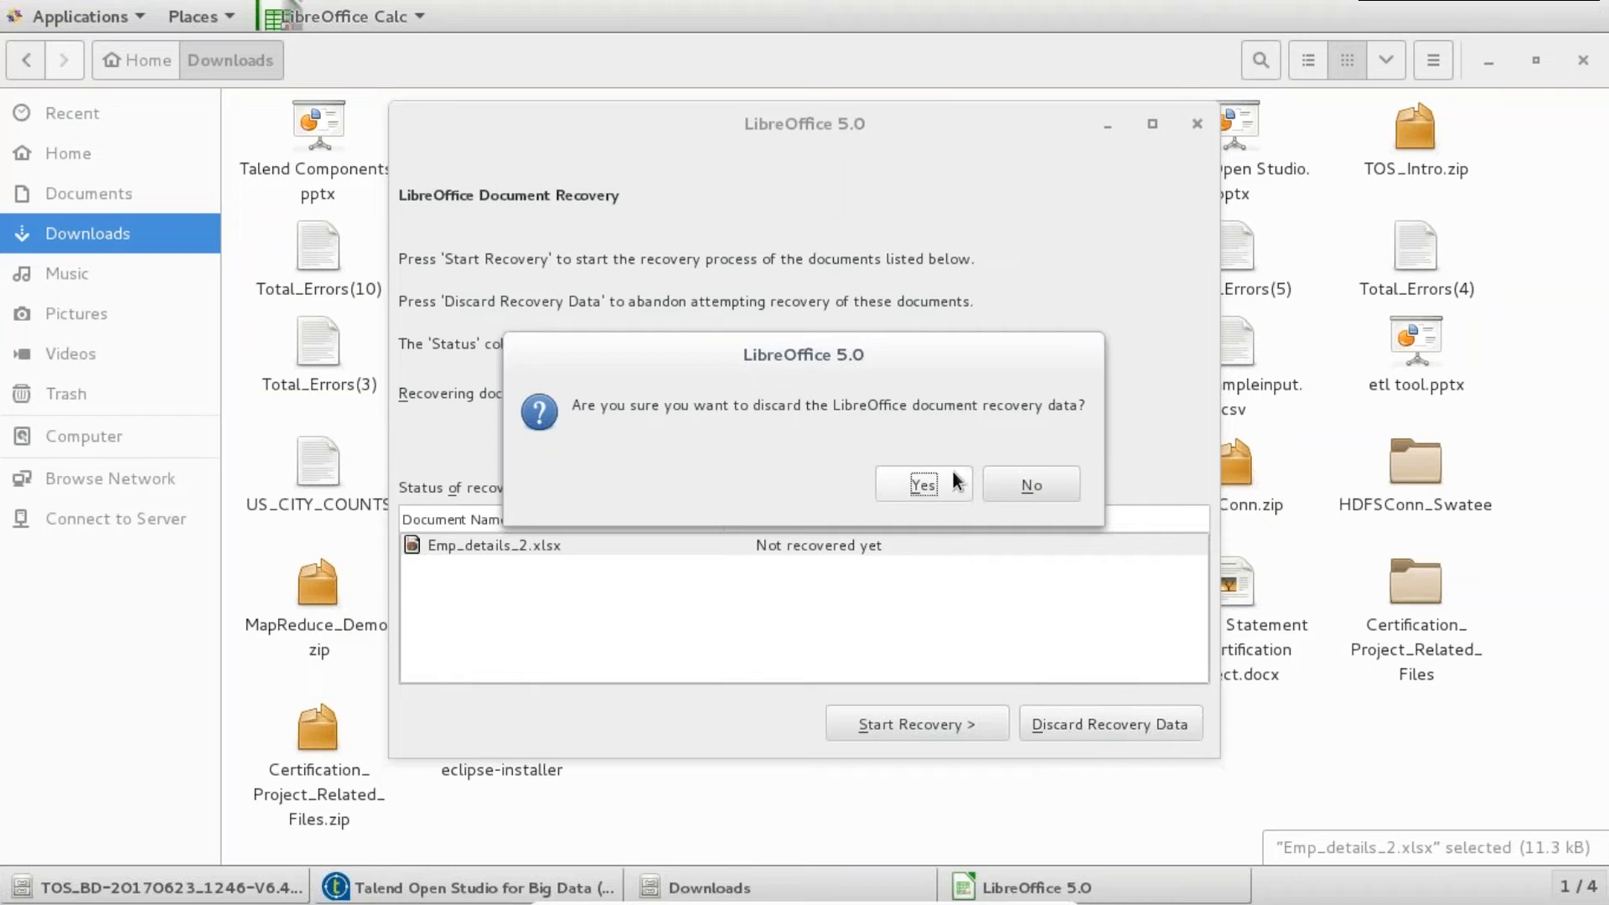
{"action": "left_click", "coordinate": [926, 484]}
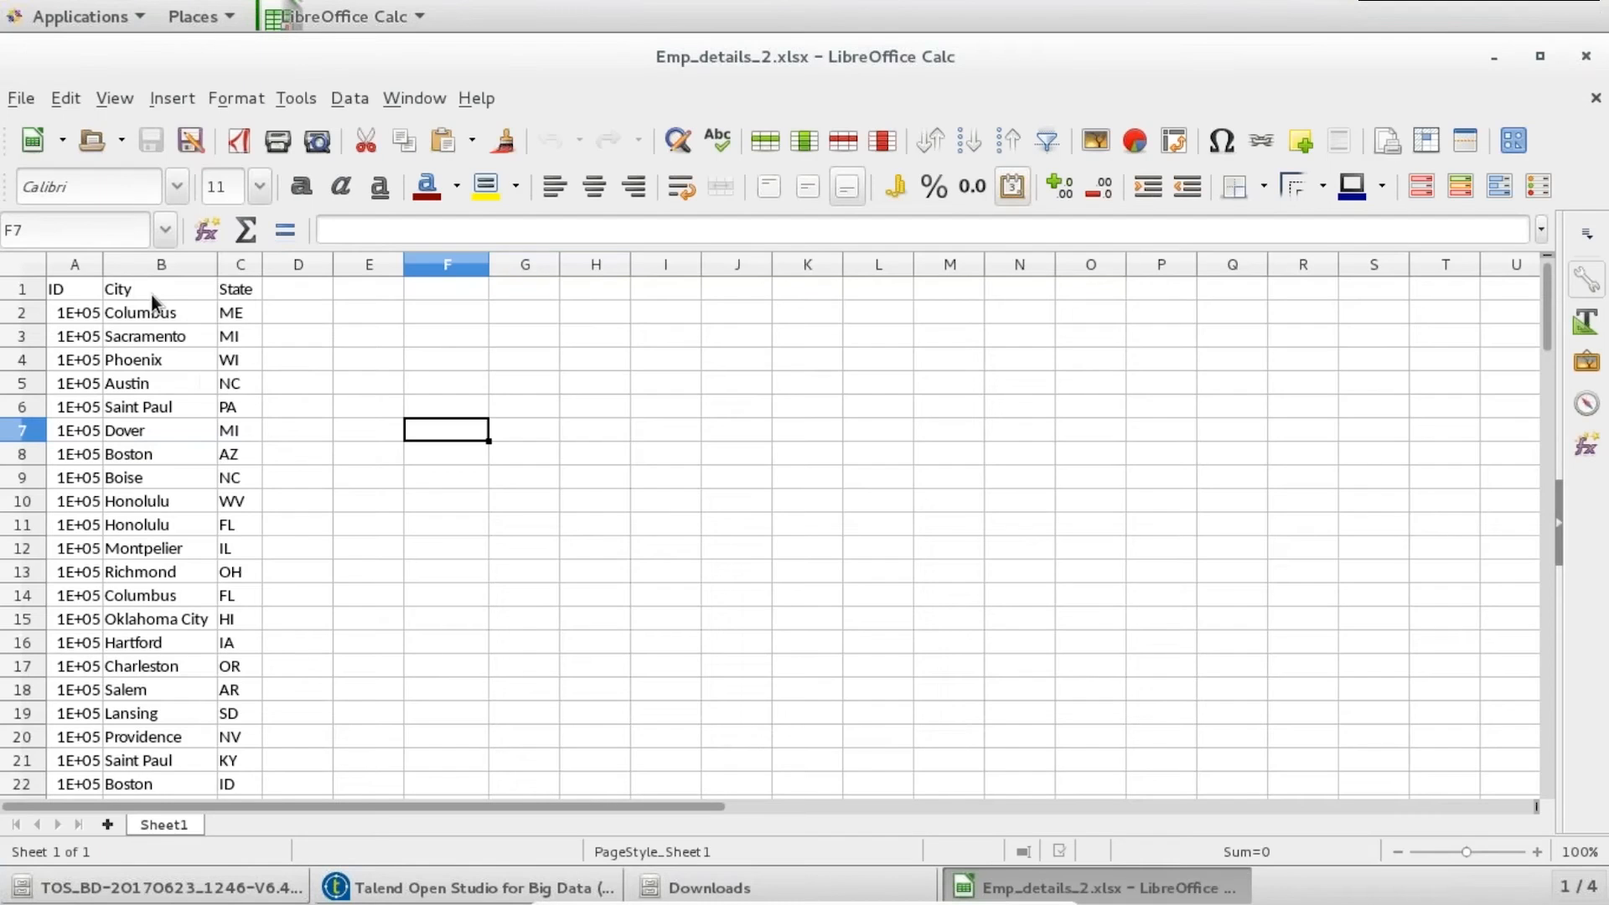
{"action": "double_click", "coordinate": [109, 268]}
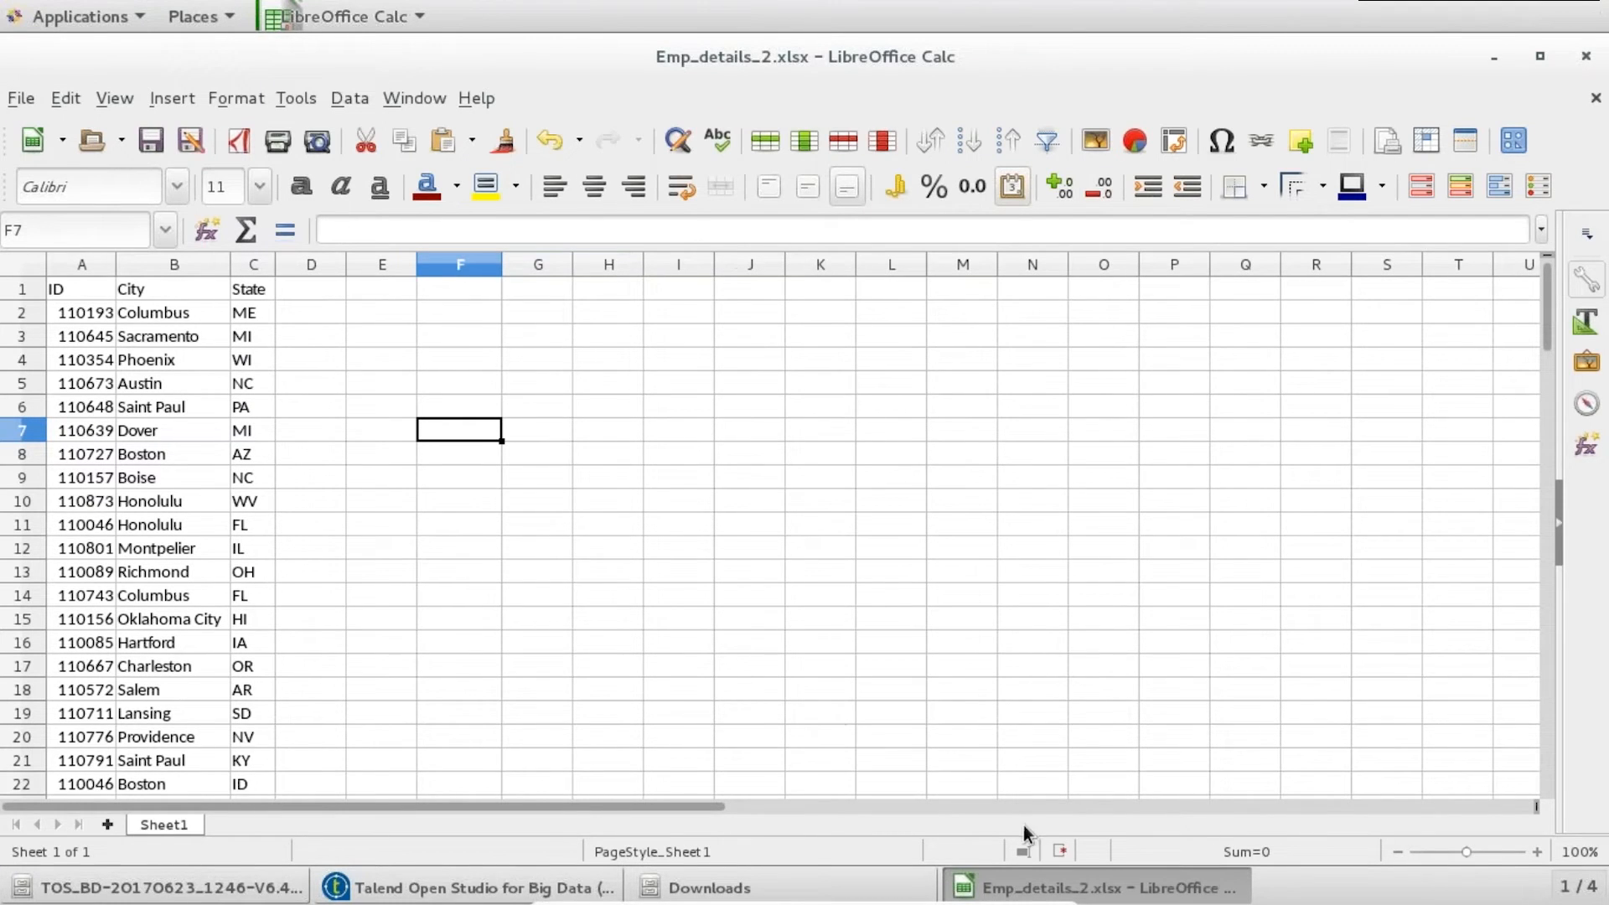
{"action": "left_click", "coordinate": [553, 885]}
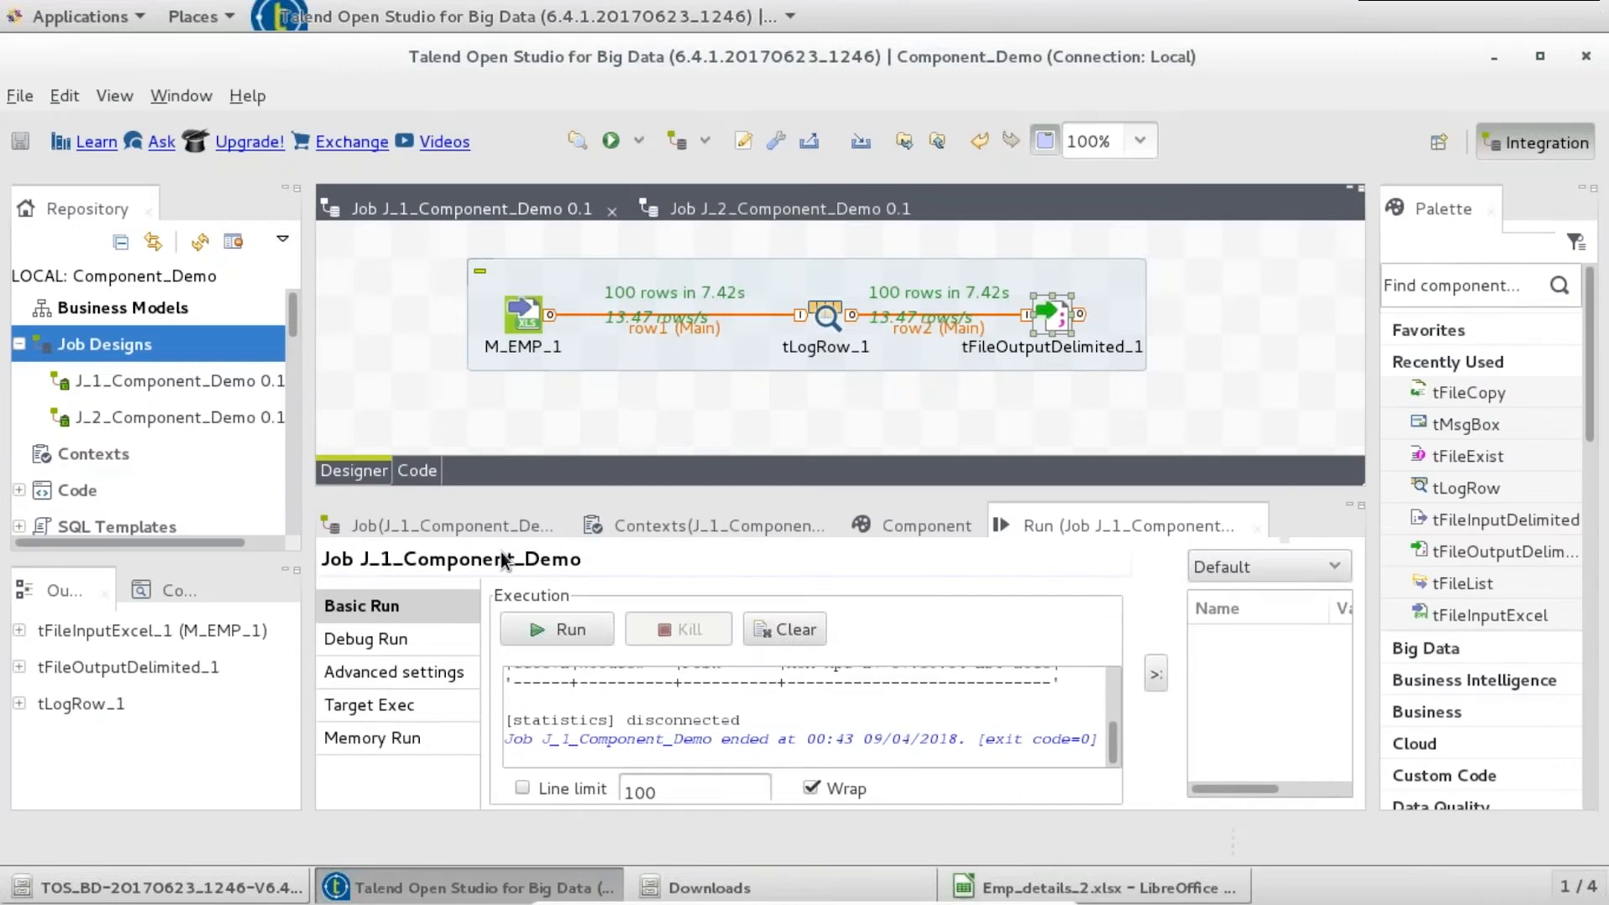
- Start a new Excel file metadata named M_EMP_2
{"action": "left_click_drag", "start_coordinate": [286, 322], "coordinate": [287, 413]}
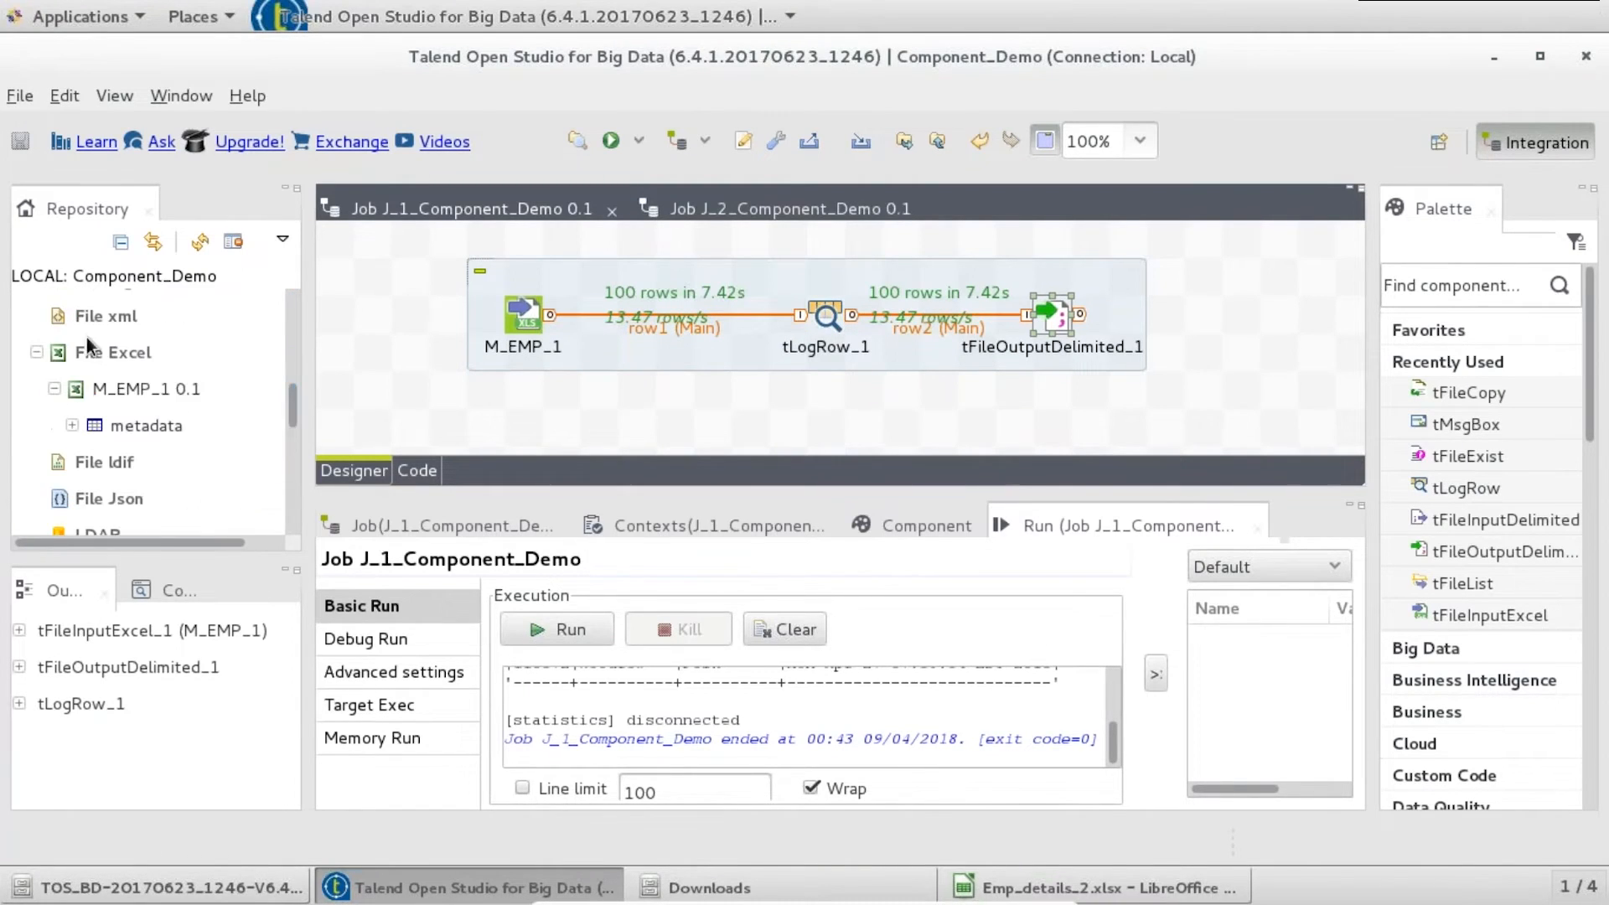
{"action": "right_click", "coordinate": [104, 353]}
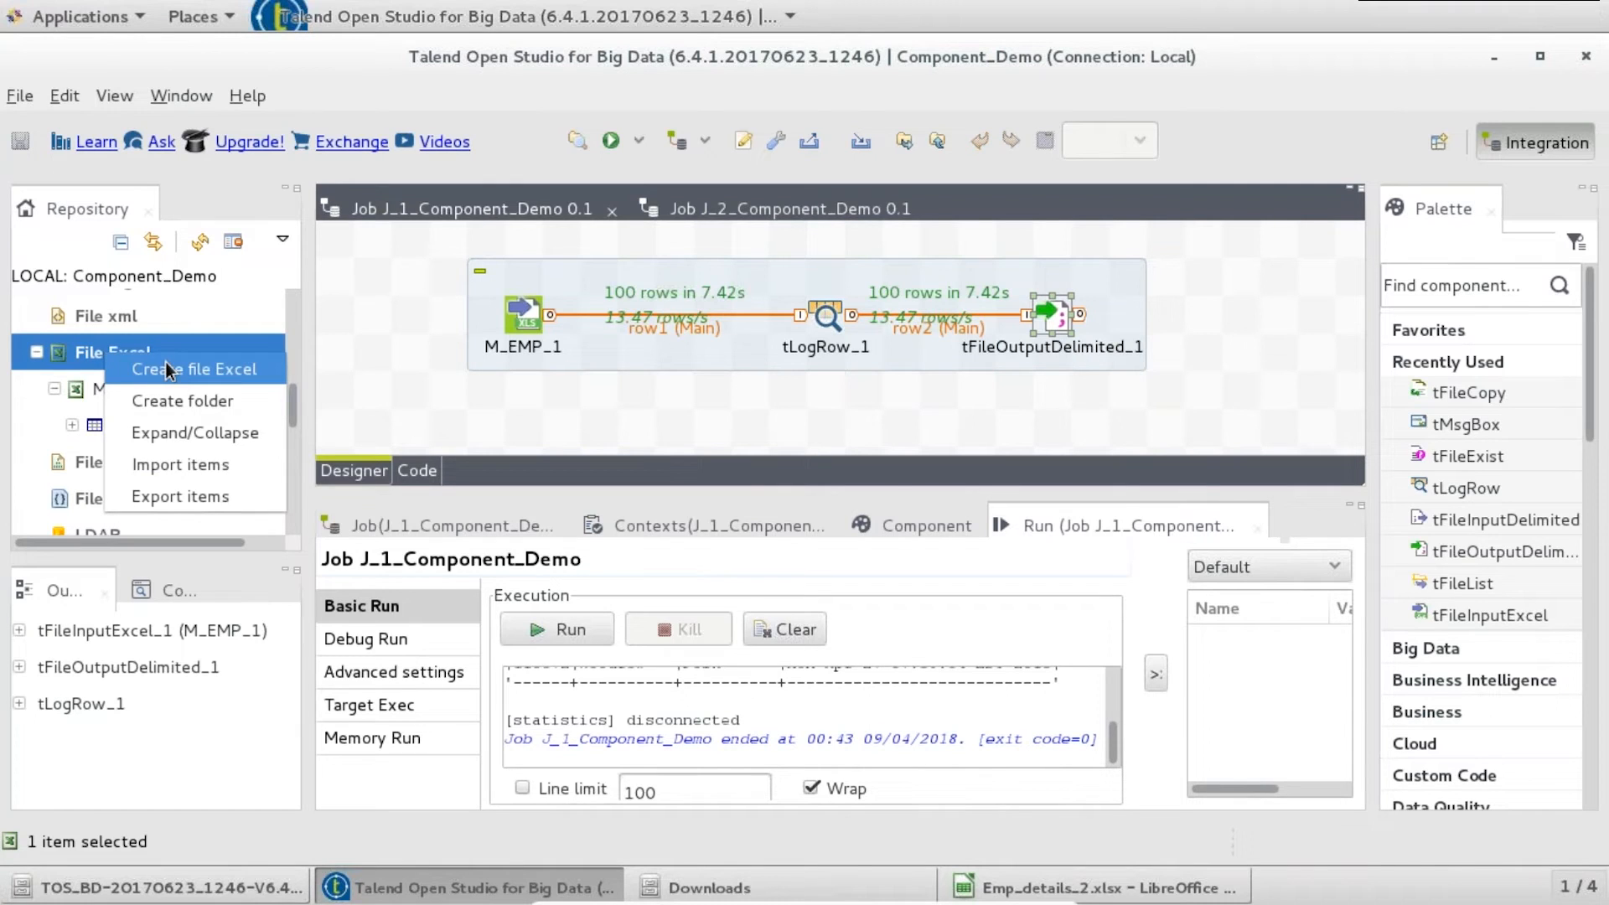
{"action": "left_click", "coordinate": [610, 309]}
{"action": "type", "text": "M_EMP_2"}
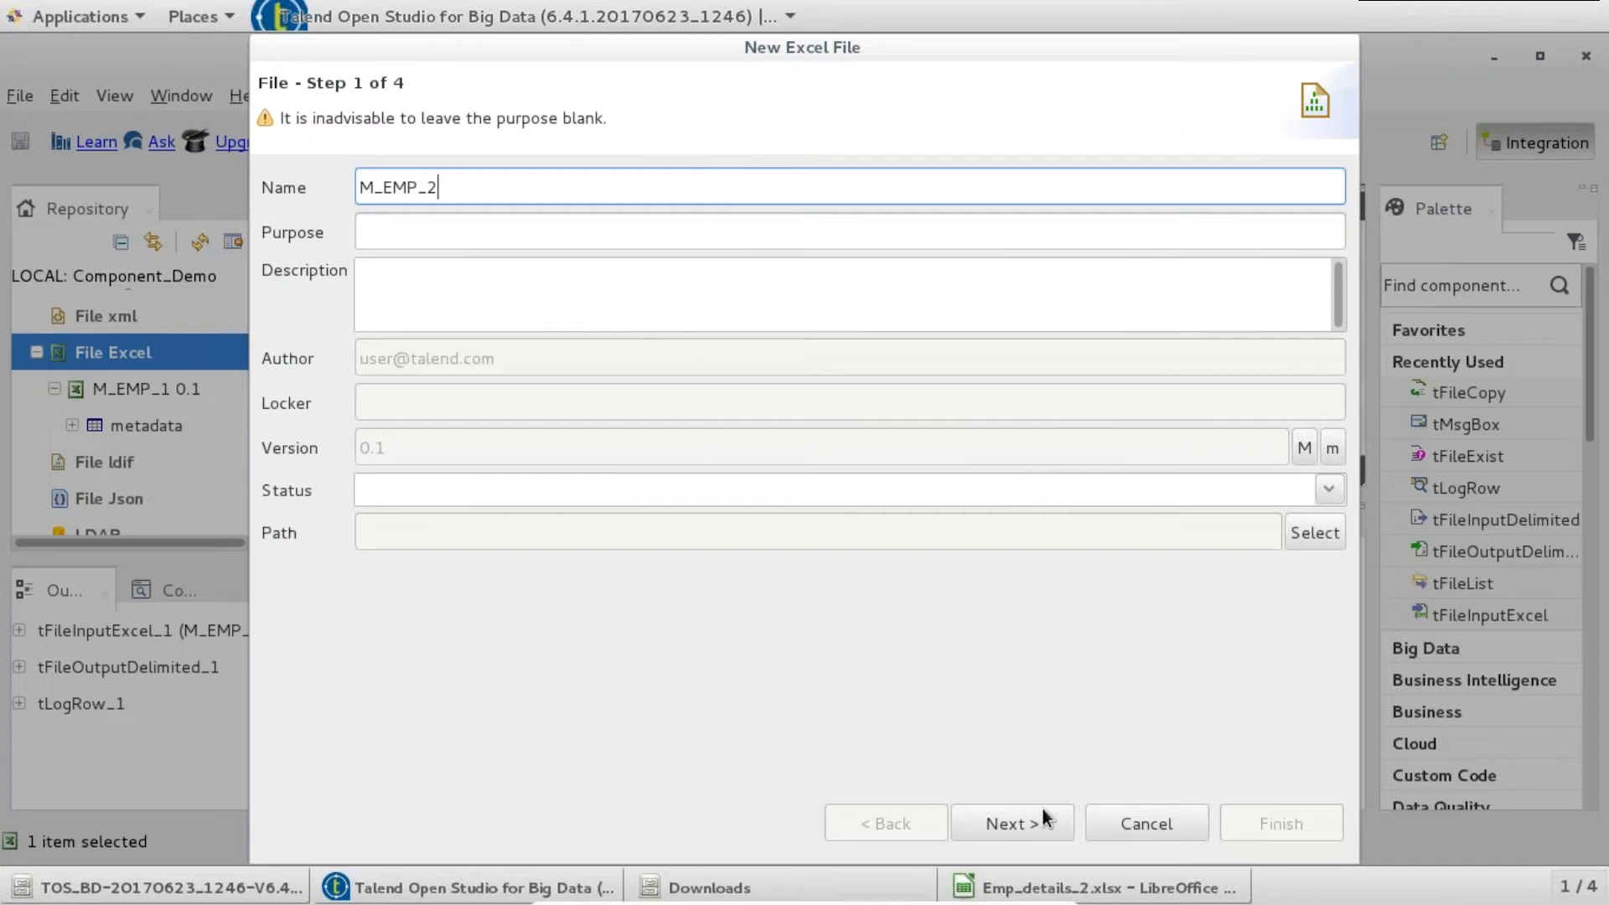
{"action": "left_click", "coordinate": [1004, 823]}
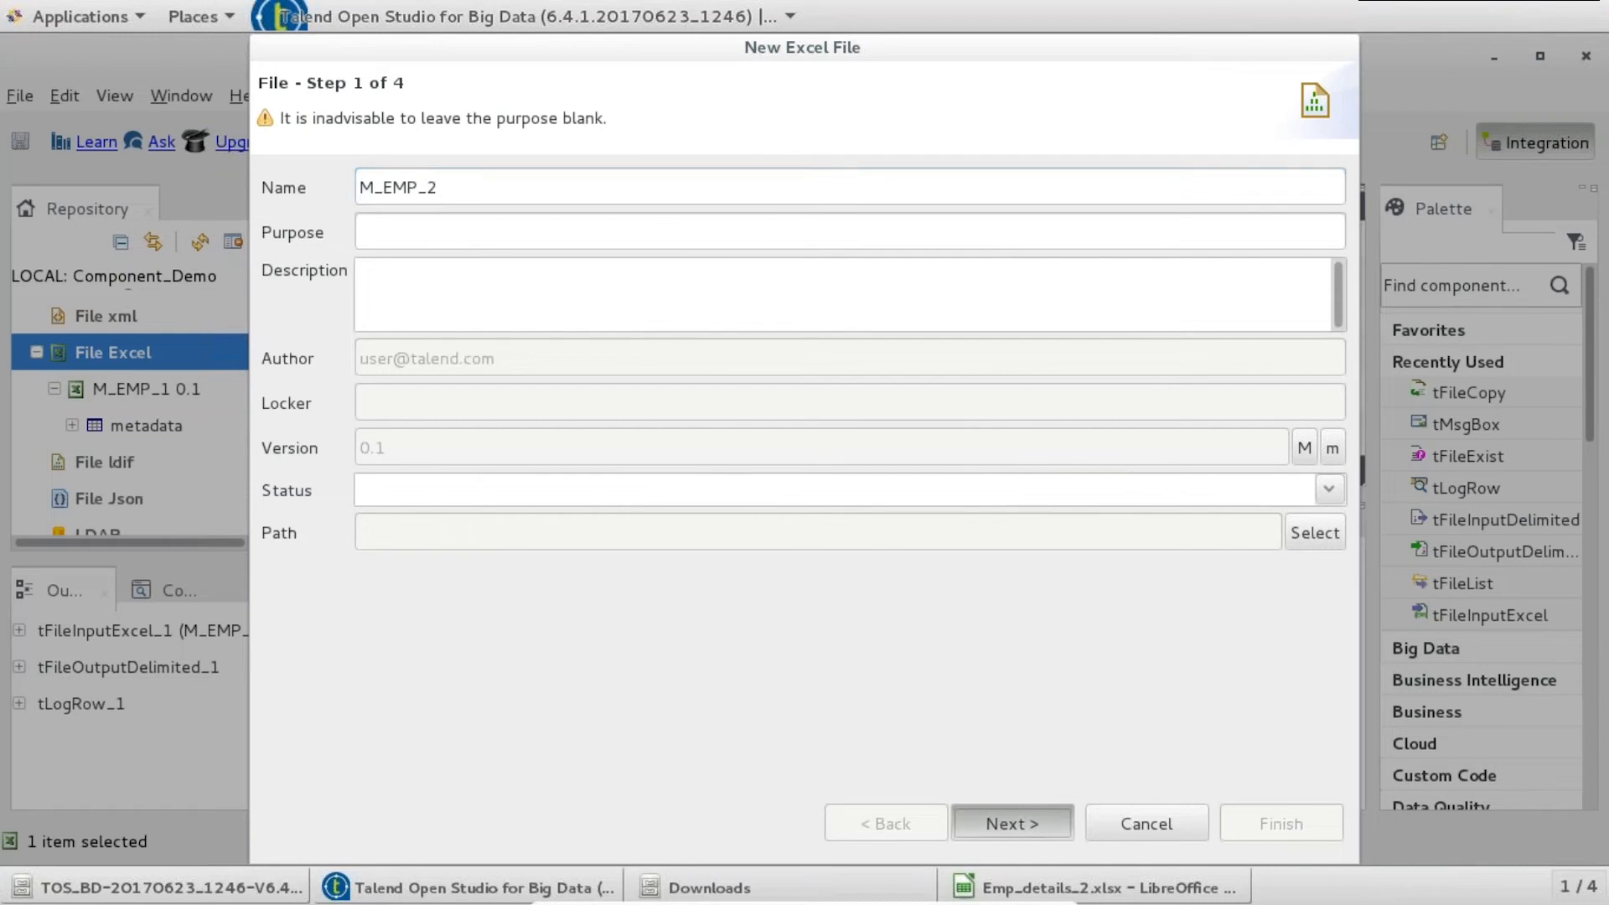
- Point the metadata at the Excel 2007 file and read Sheet1
{"action": "left_click", "coordinate": [408, 305]}
{"action": "left_click", "coordinate": [407, 305]}
{"action": "left_click", "coordinate": [808, 268]}
{"action": "left_click", "coordinate": [758, 351]}
{"action": "left_click", "coordinate": [352, 550]}
{"action": "left_click", "coordinate": [326, 547]}
{"action": "left_click", "coordinate": [327, 546]}
{"action": "left_click", "coordinate": [1032, 811]}
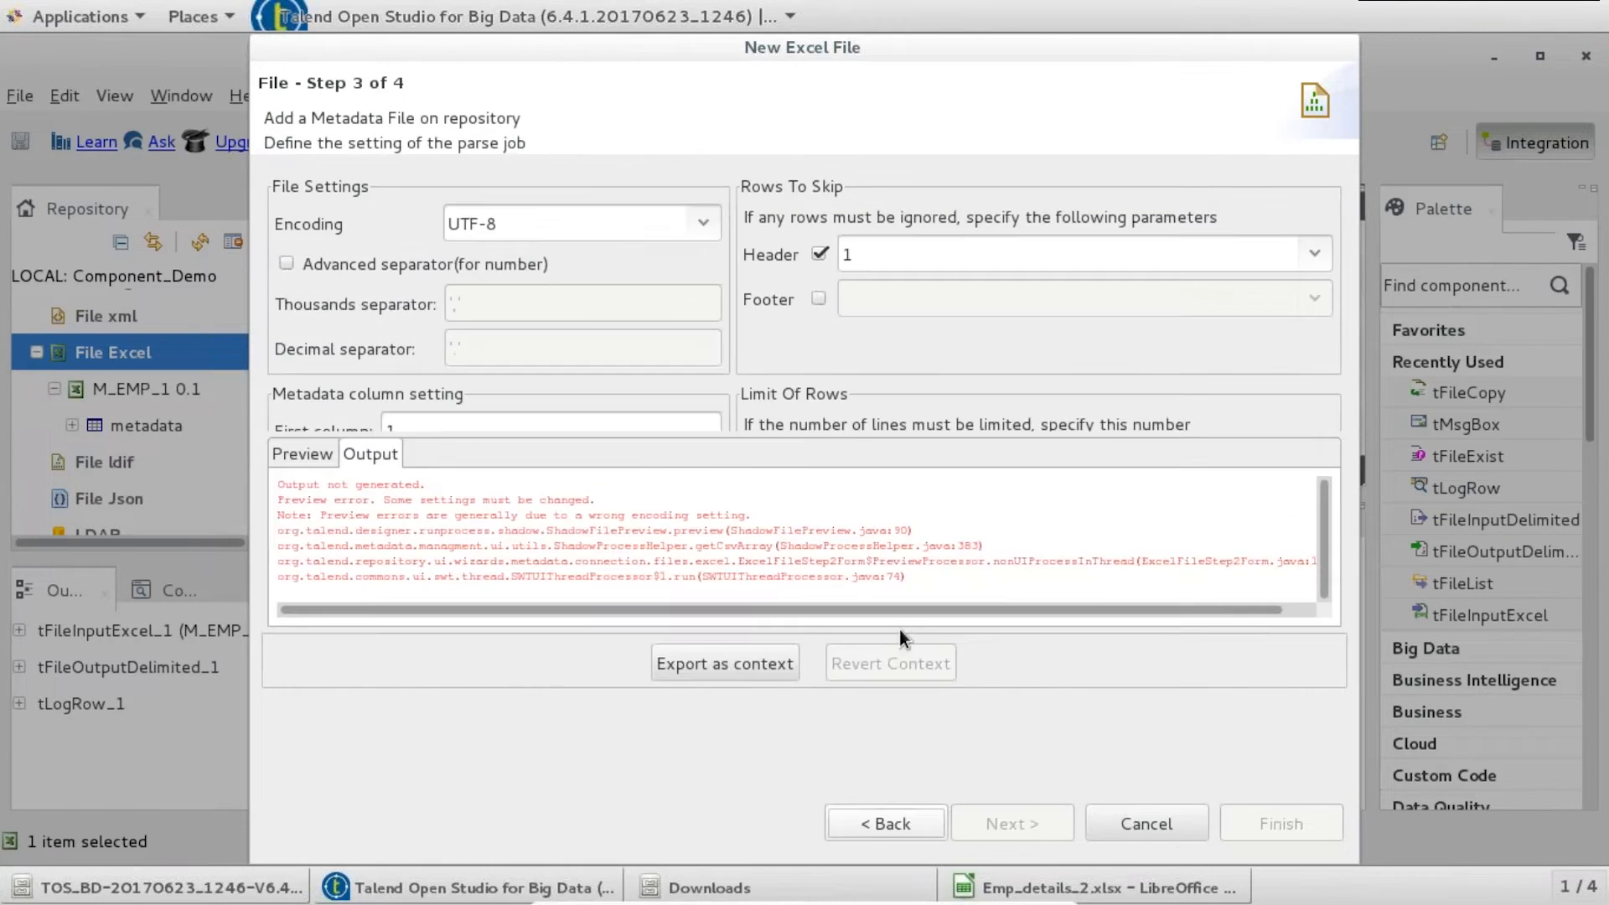
- Preview the data, delete Column3–Column5 so only ID, City and State remain, and finish
{"action": "left_click", "coordinate": [302, 460]}
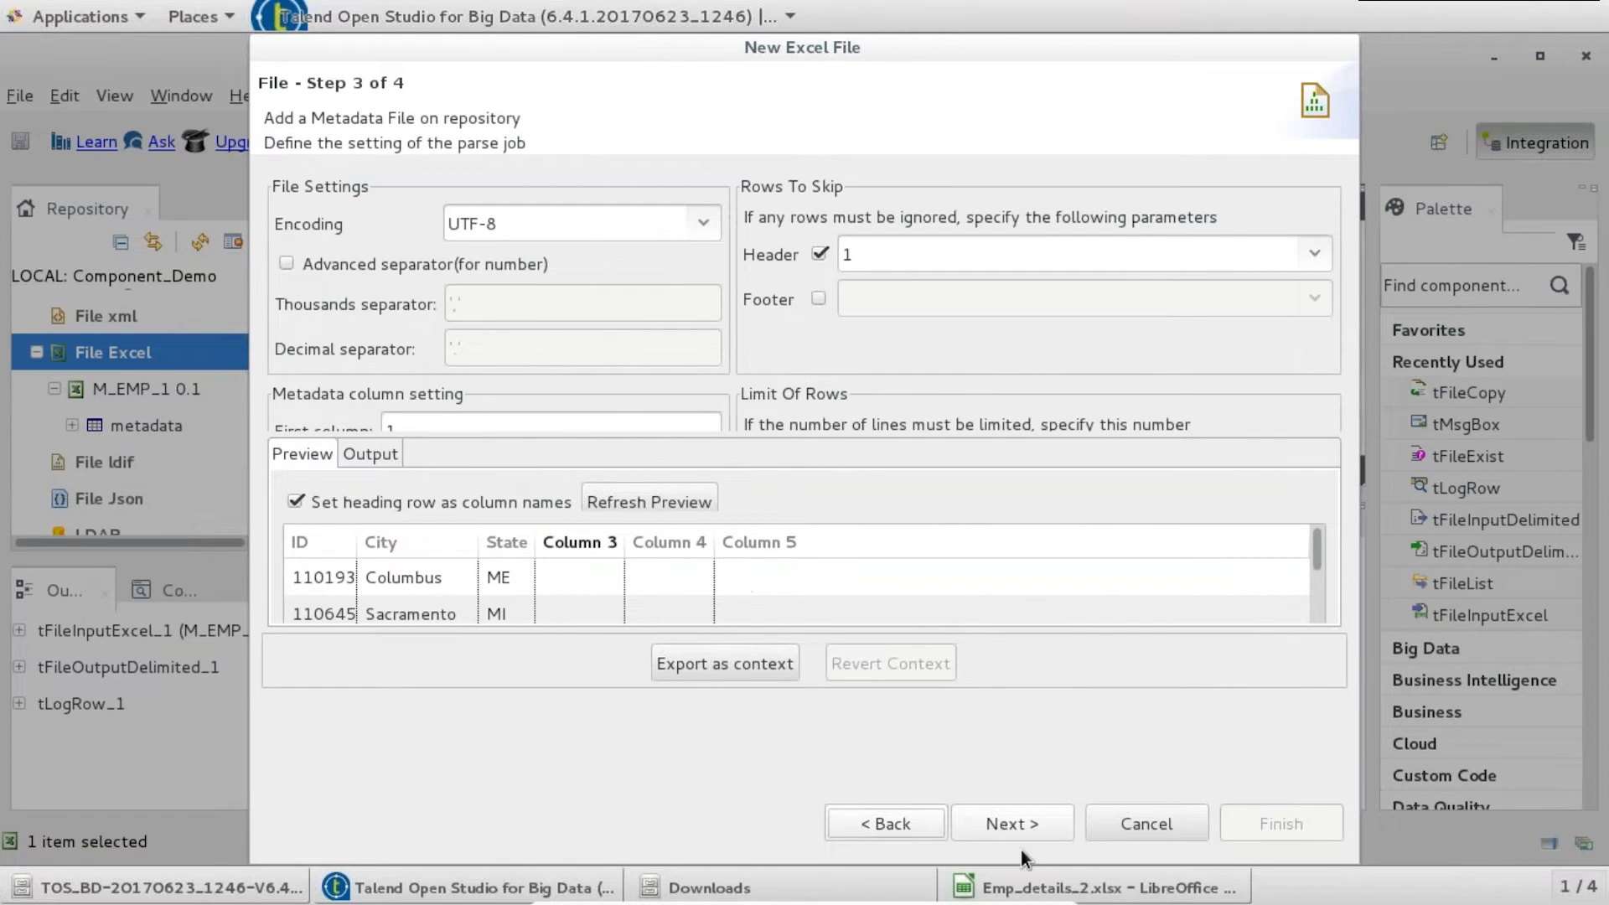
{"action": "left_click", "coordinate": [1048, 827]}
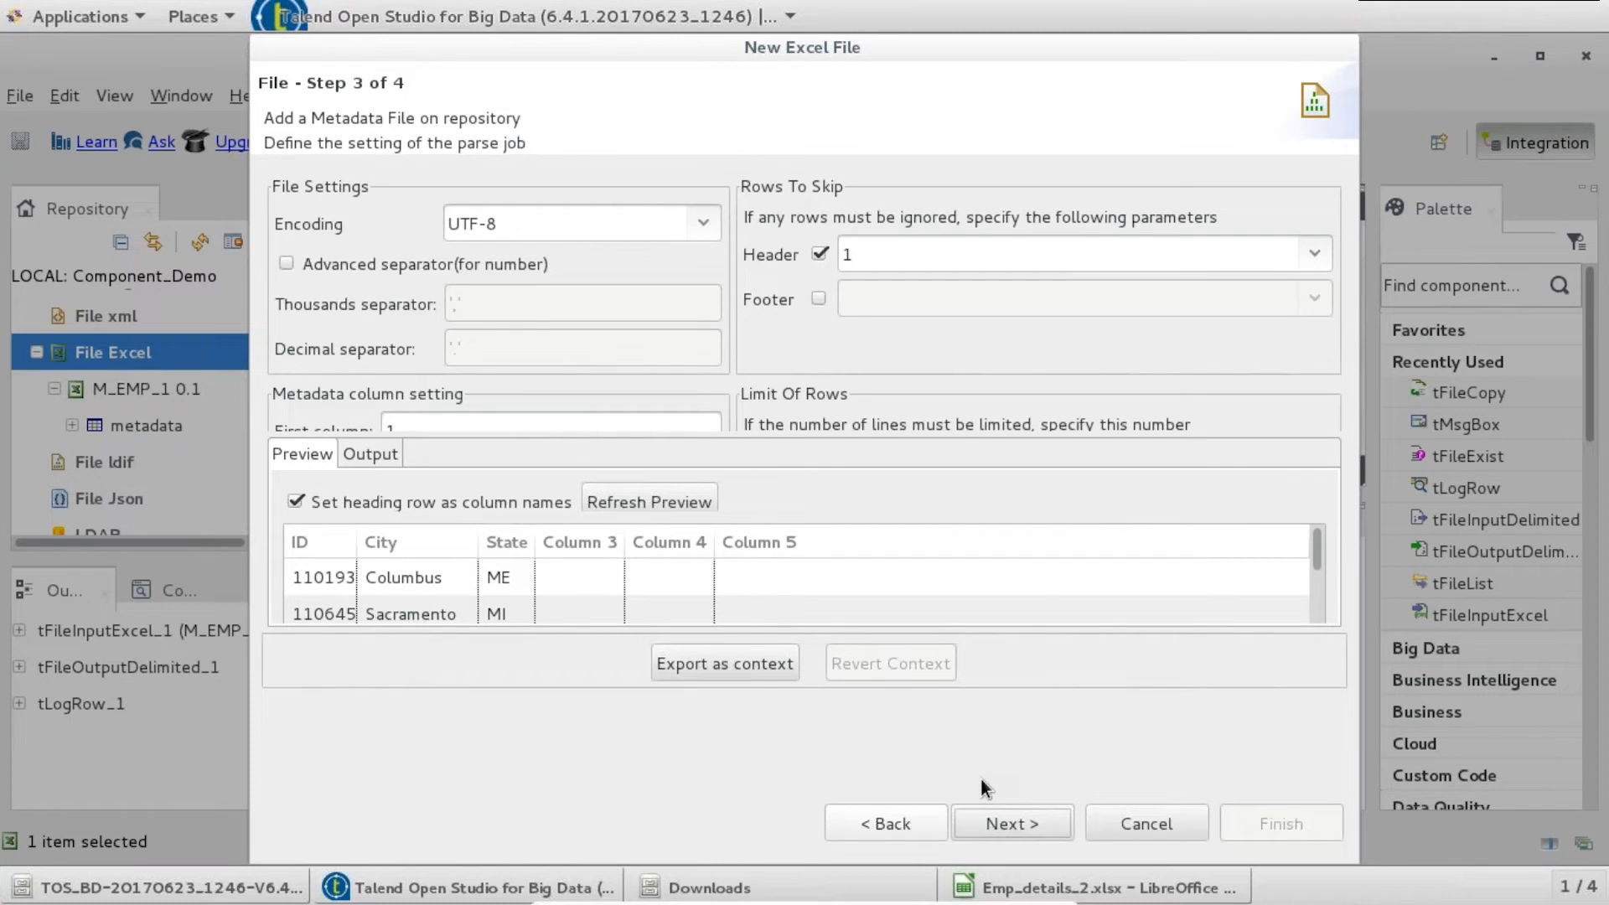
{"action": "scroll", "coordinate": [541, 491], "scroll_direction": "down", "scroll_amount": 2}
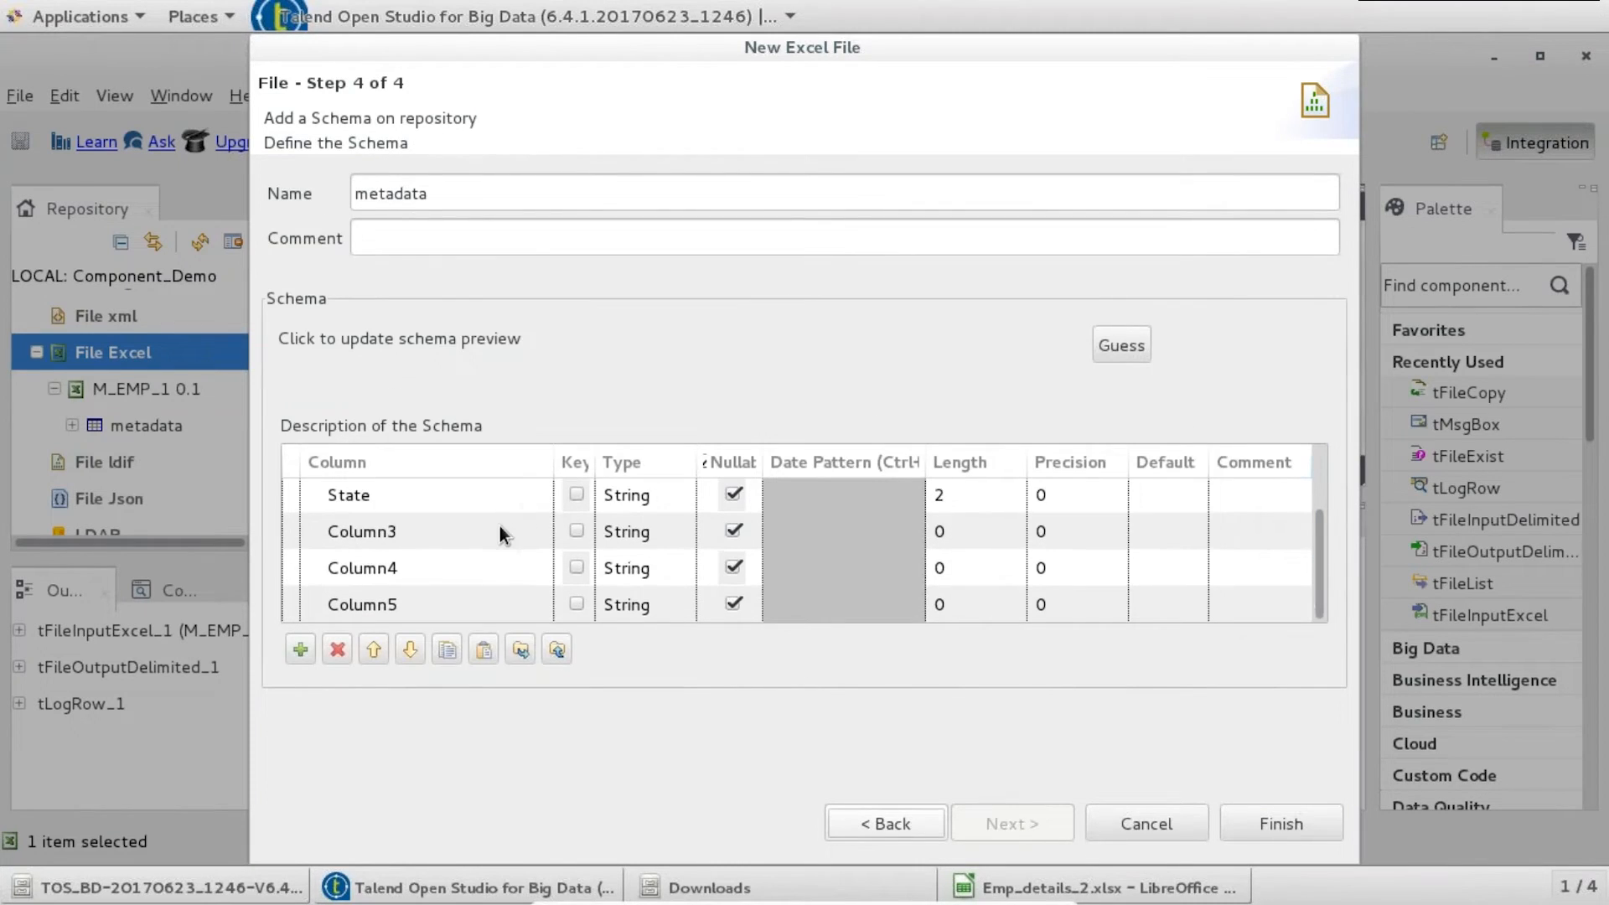
{"action": "left_click", "coordinate": [374, 526]}
{"action": "left_click", "coordinate": [335, 645]}
{"action": "left_click", "coordinate": [334, 645]}
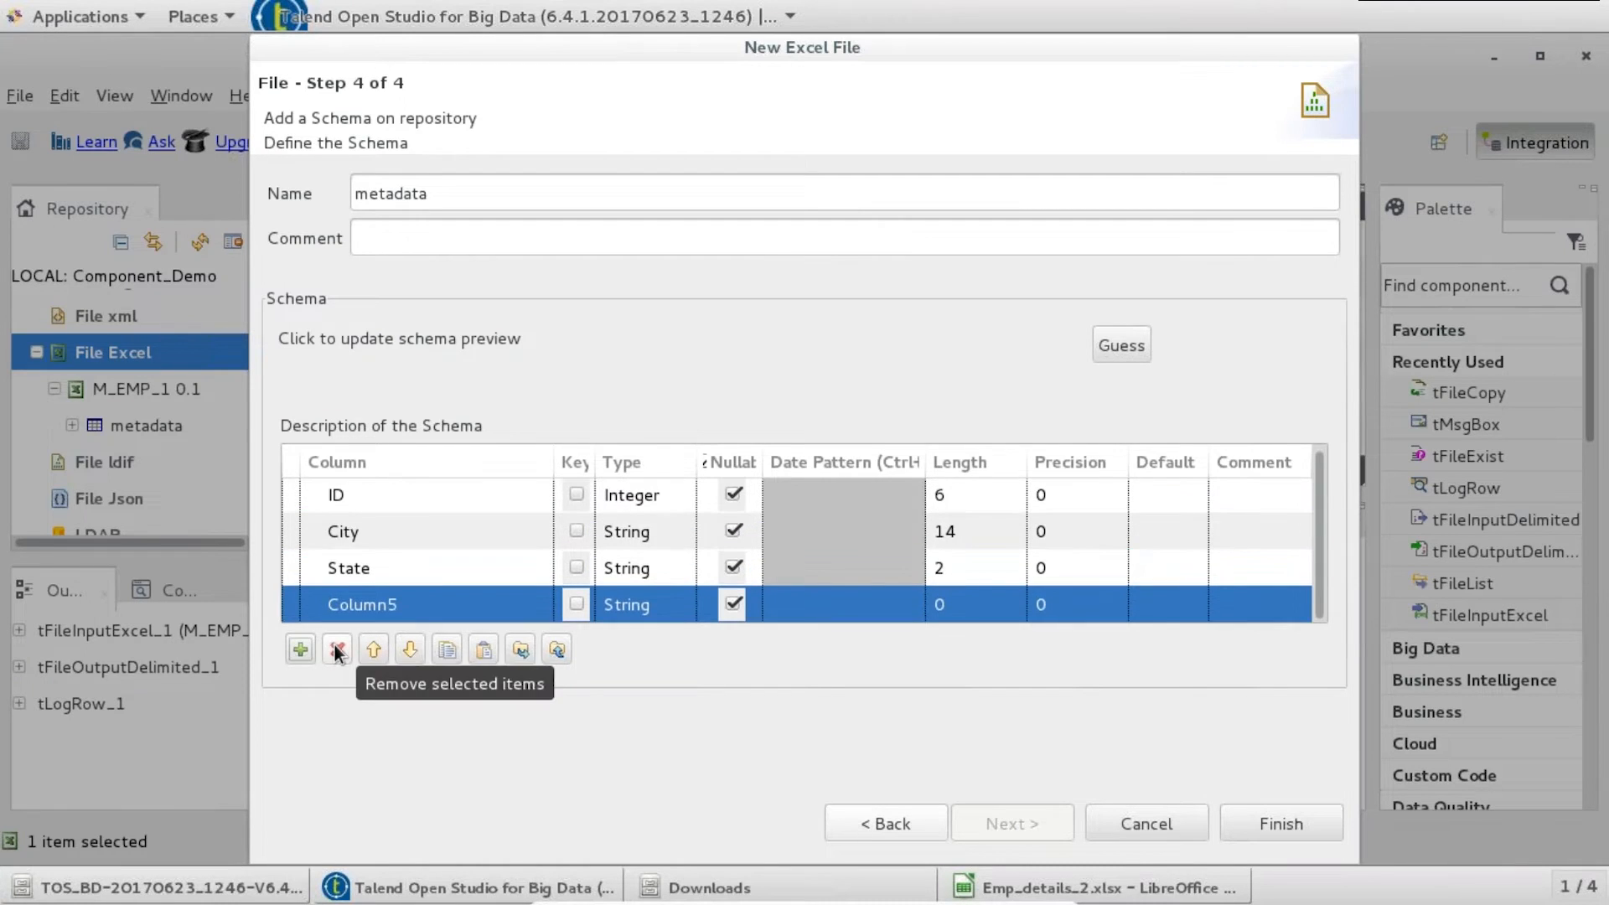
{"action": "left_click", "coordinate": [335, 645]}
{"action": "left_click", "coordinate": [1232, 817]}
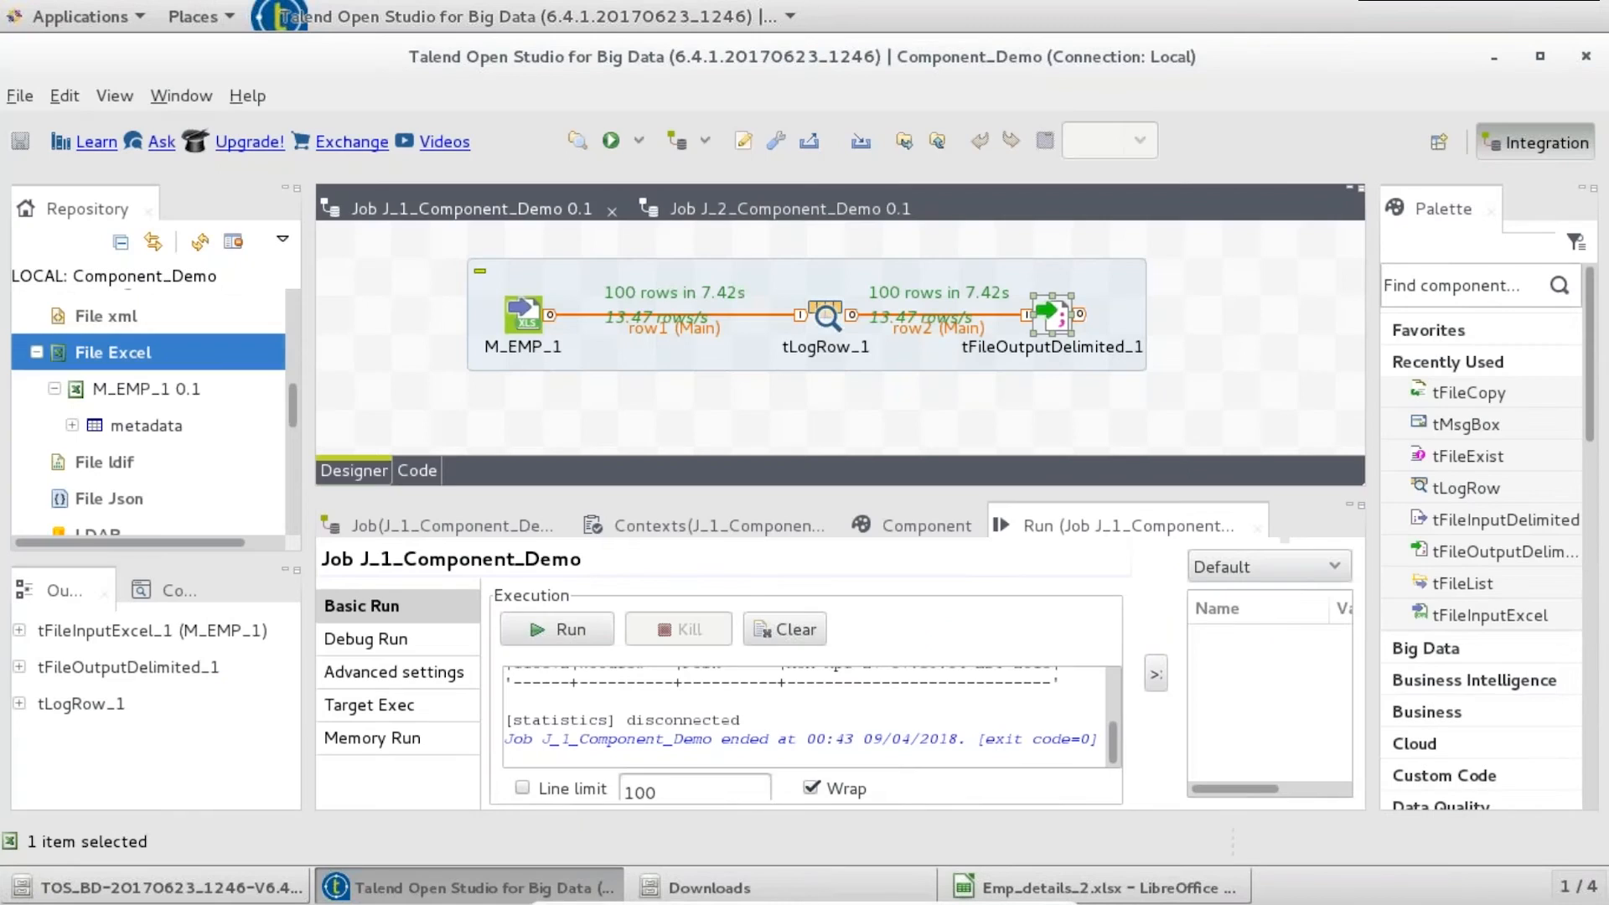
- Drop M_EMP_2 onto Job J_1's canvas as a tFileInputExcel component
{"action": "left_click_drag", "start_coordinate": [171, 467], "coordinate": [730, 411]}
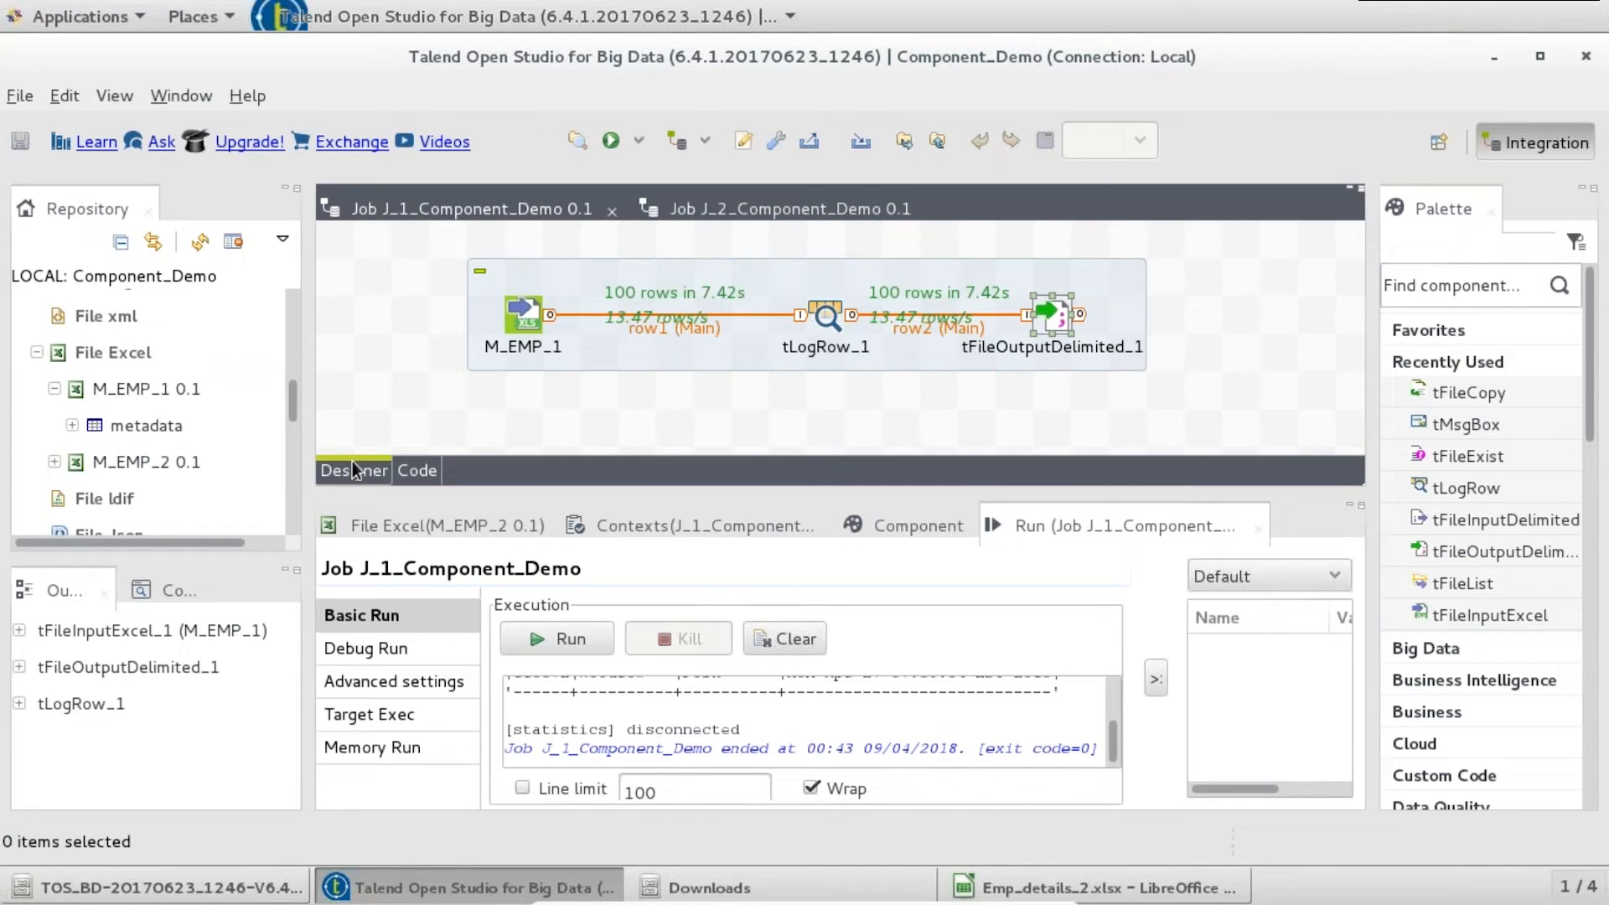
{"action": "left_click_drag", "start_coordinate": [184, 455], "coordinate": [687, 426]}
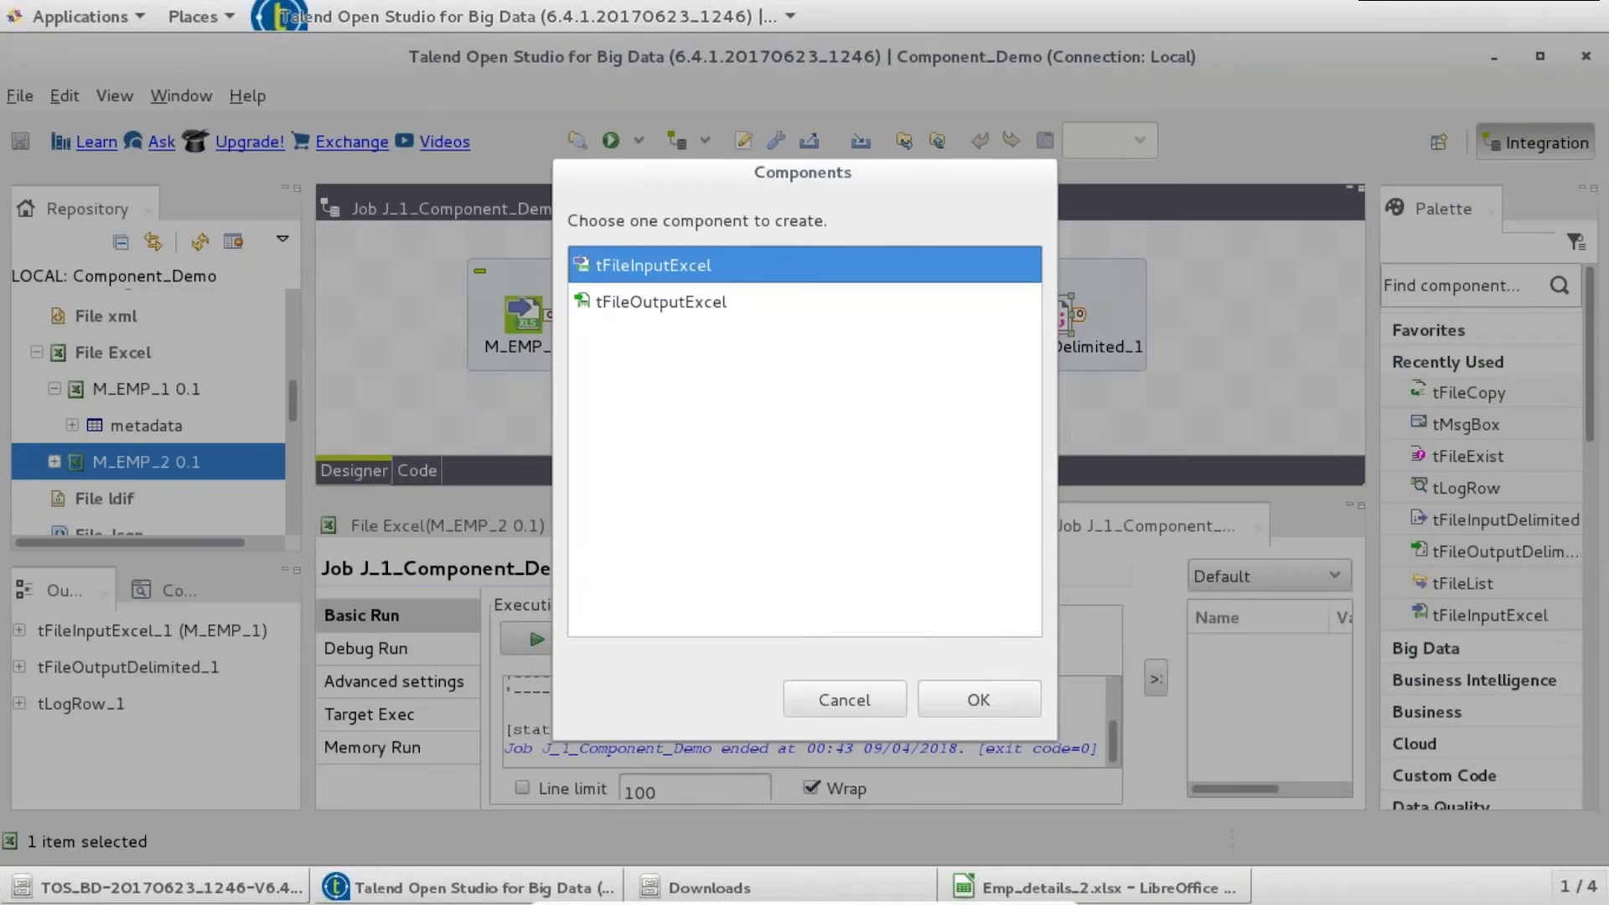
{"action": "left_click", "coordinate": [1001, 705]}
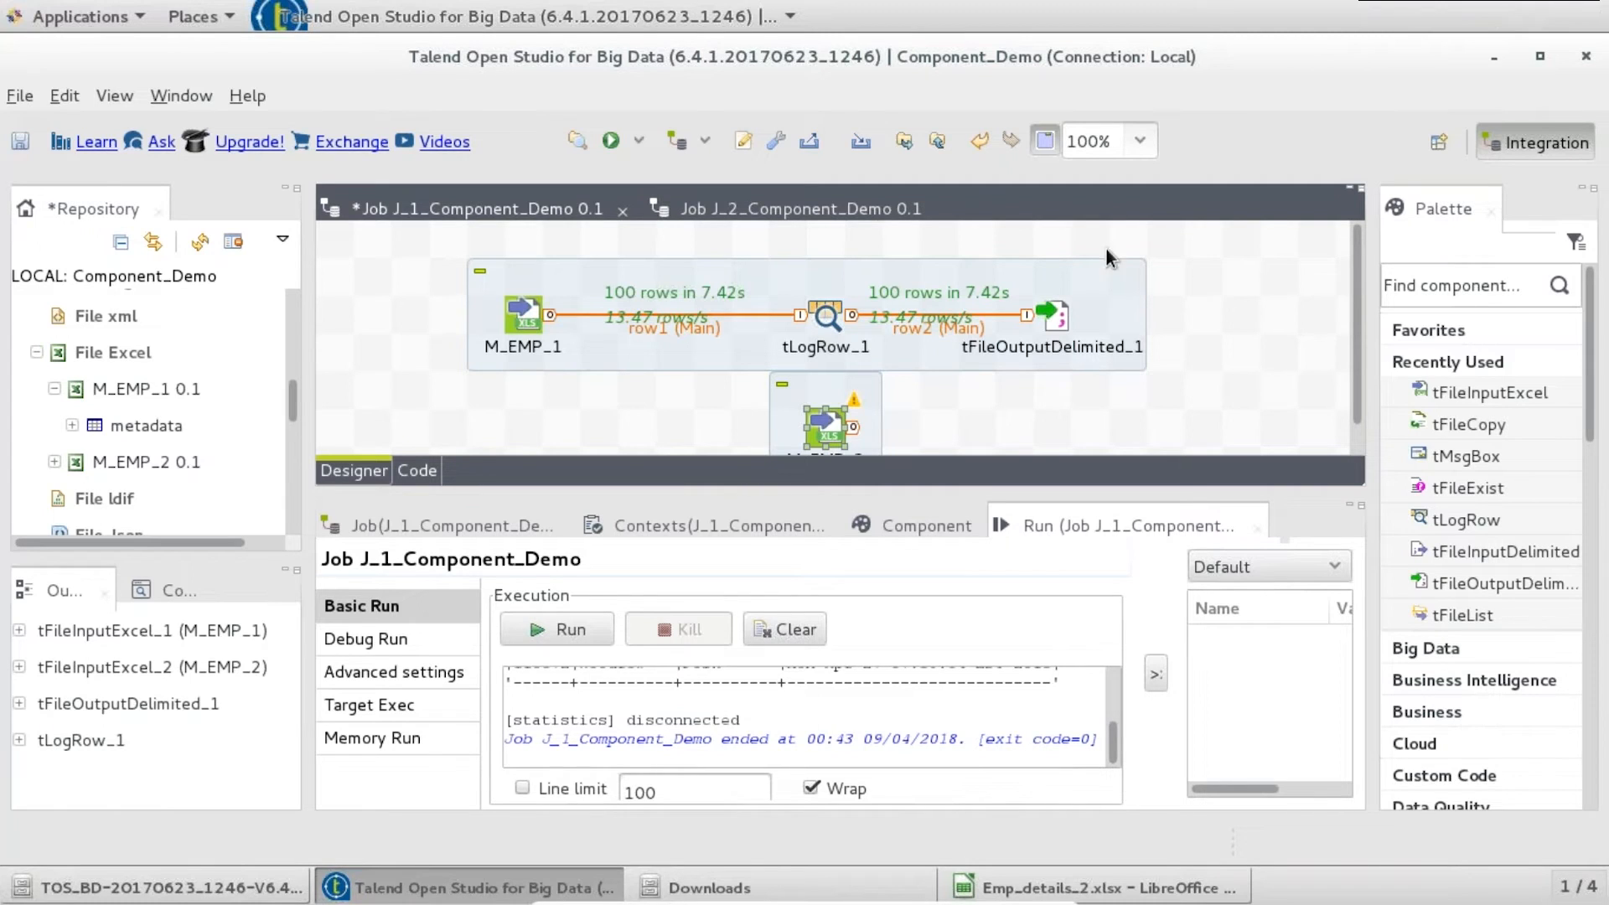
- Delete tLogRow_1 and add a tJoin component
{"action": "left_click", "coordinate": [824, 315]}
{"action": "key", "text": "Delete"}
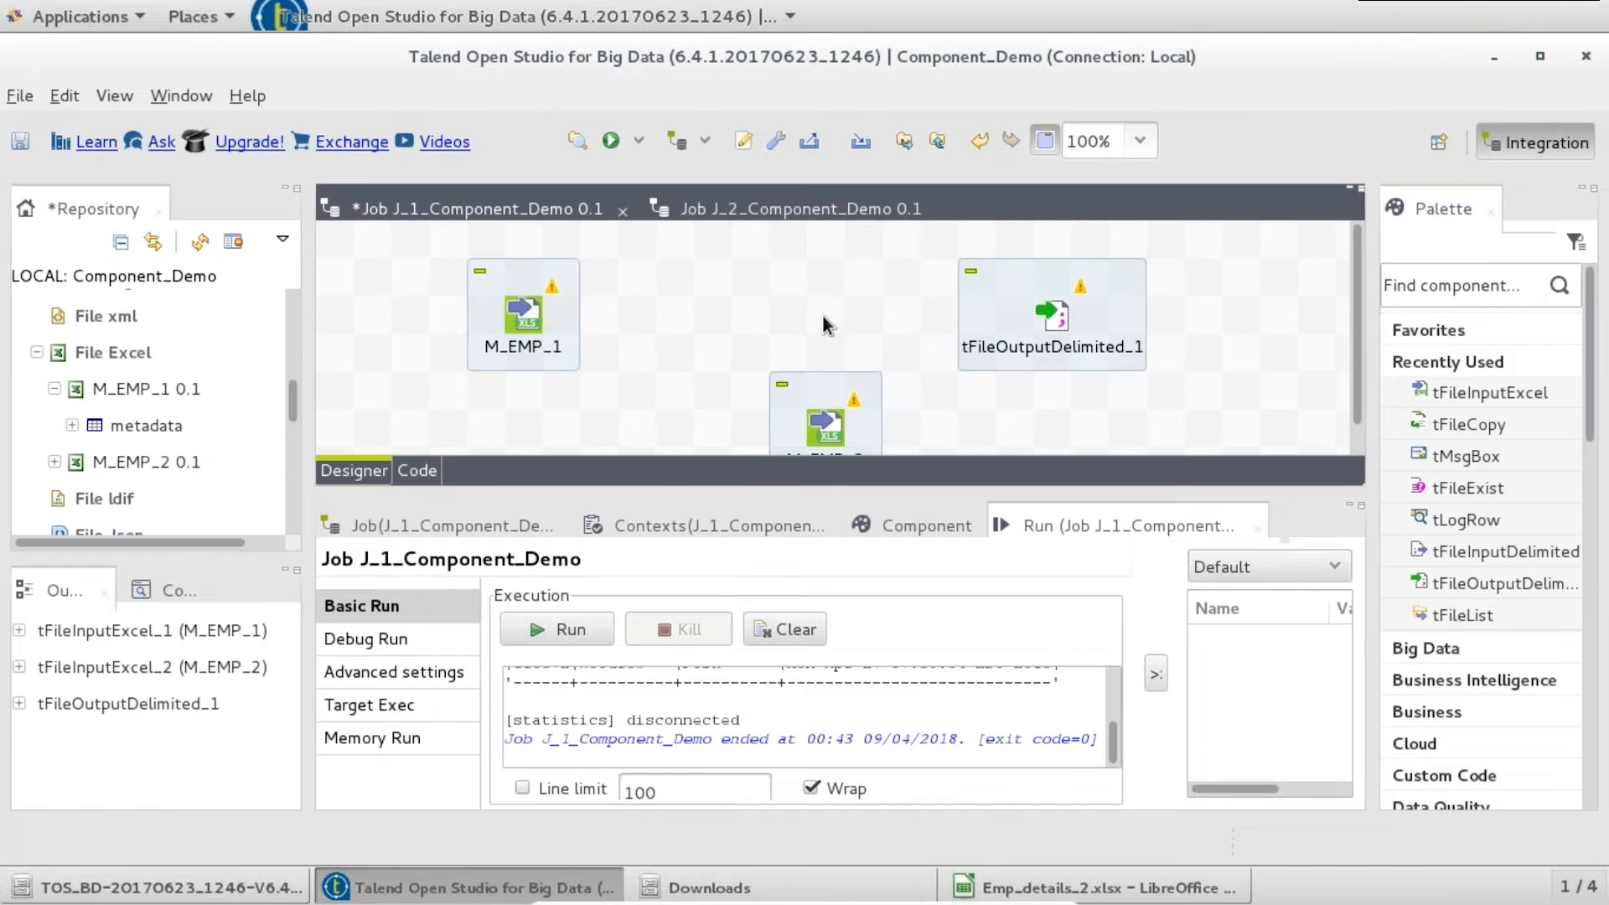
{"action": "type", "text": "tjoin"}
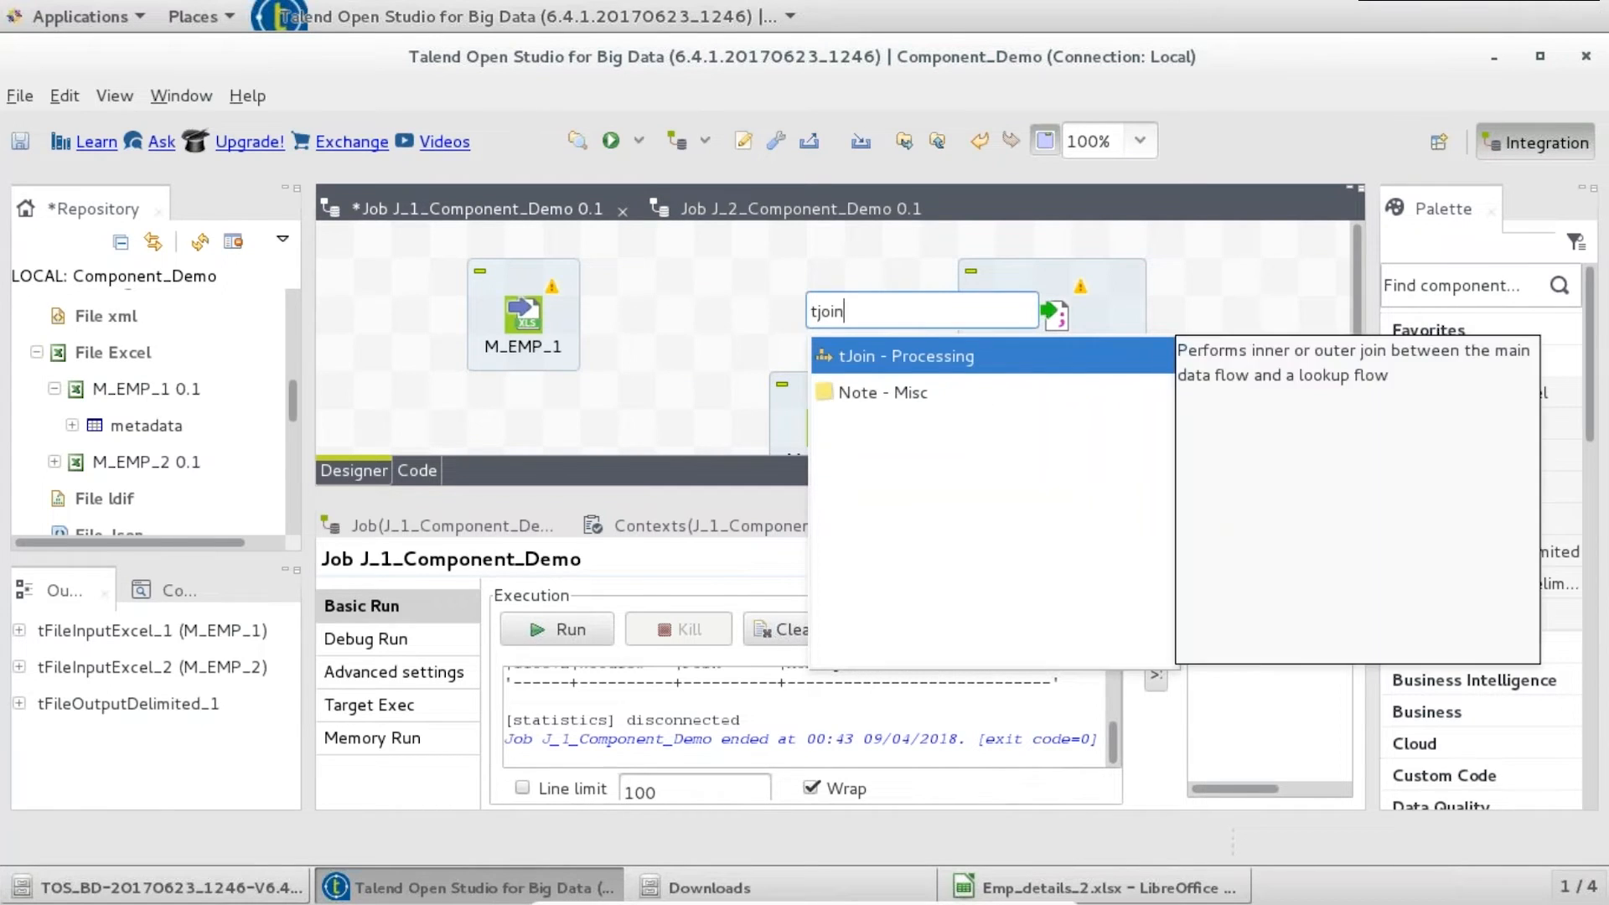
{"action": "key", "text": "Return"}
- Connect M_EMP_1 to tJoin_1 with a Main row link
{"action": "right_click", "coordinate": [530, 315]}
{"action": "mouse_move", "coordinate": [671, 332]}
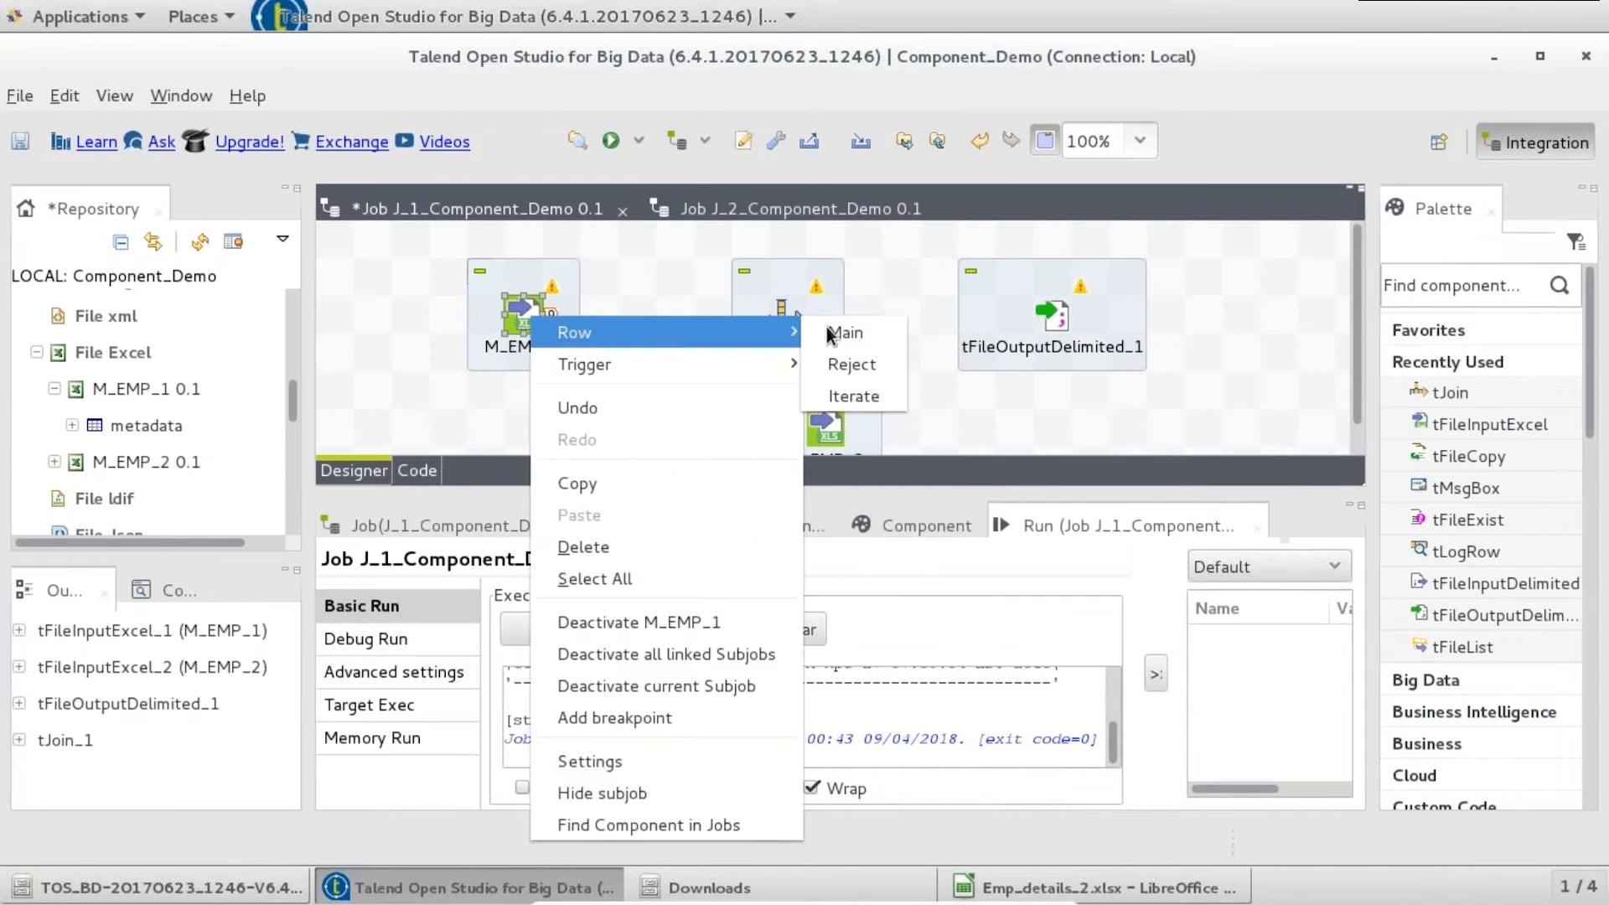
{"action": "left_click", "coordinate": [843, 333]}
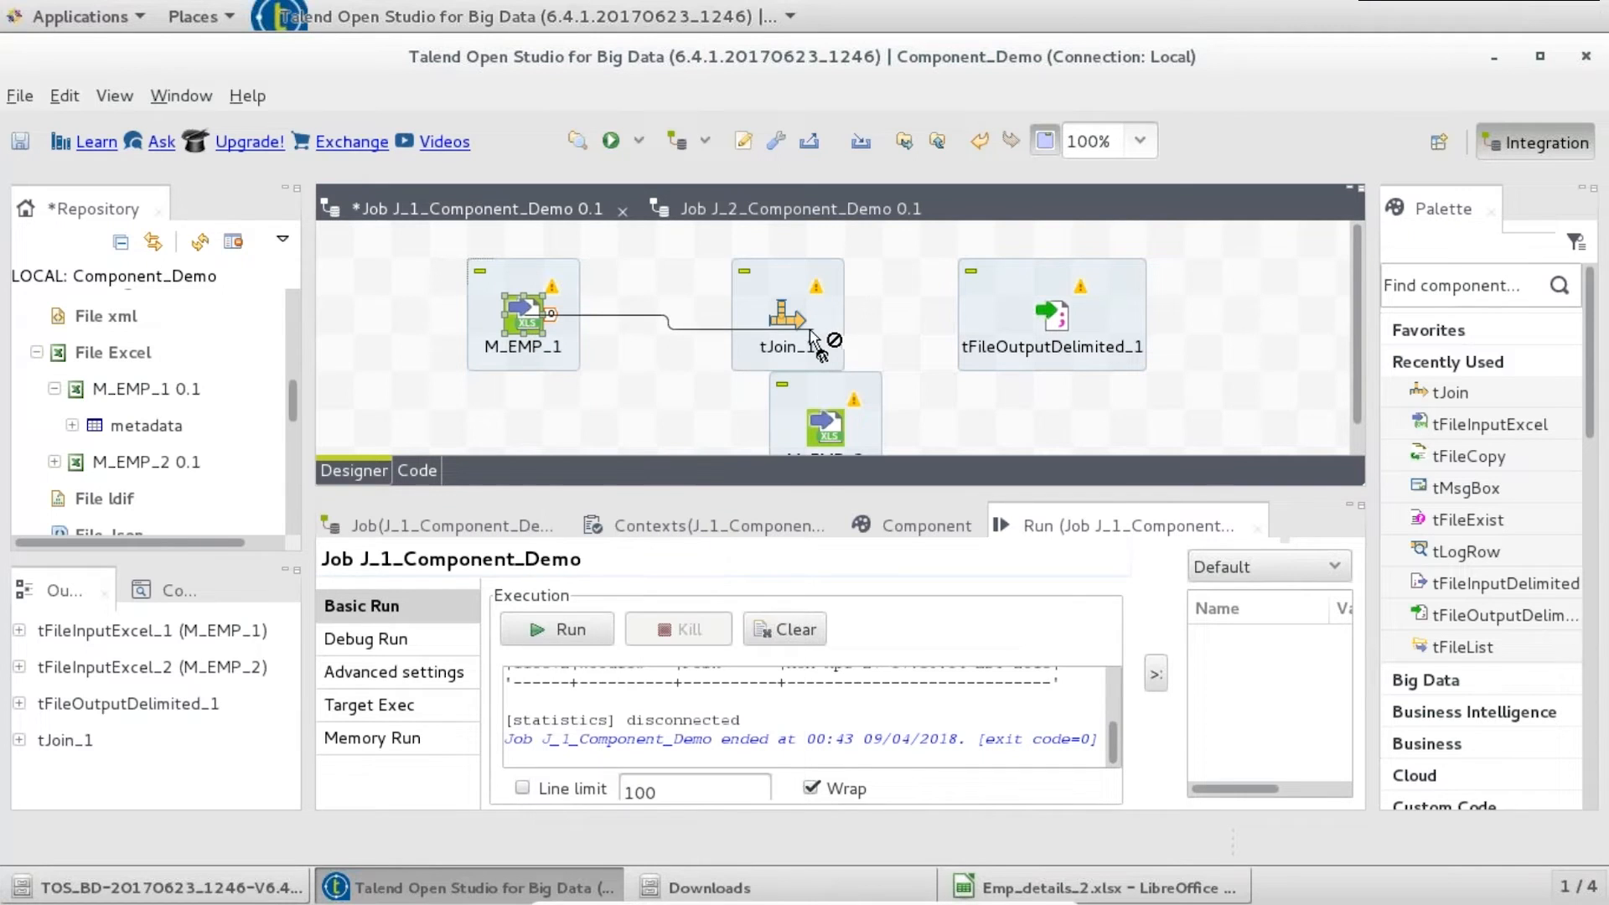
{"action": "left_click", "coordinate": [820, 335]}
- Move M_EMP_2 below tJoin_1 and link it to tJoin_1 as the lookup flow (row2)
{"action": "left_click", "coordinate": [826, 411]}
{"action": "left_click_drag", "start_coordinate": [783, 457], "coordinate": [789, 454]}
{"action": "right_click", "coordinate": [789, 454]}
{"action": "mouse_move", "coordinate": [904, 16]}
{"action": "left_click", "coordinate": [1098, 18]}
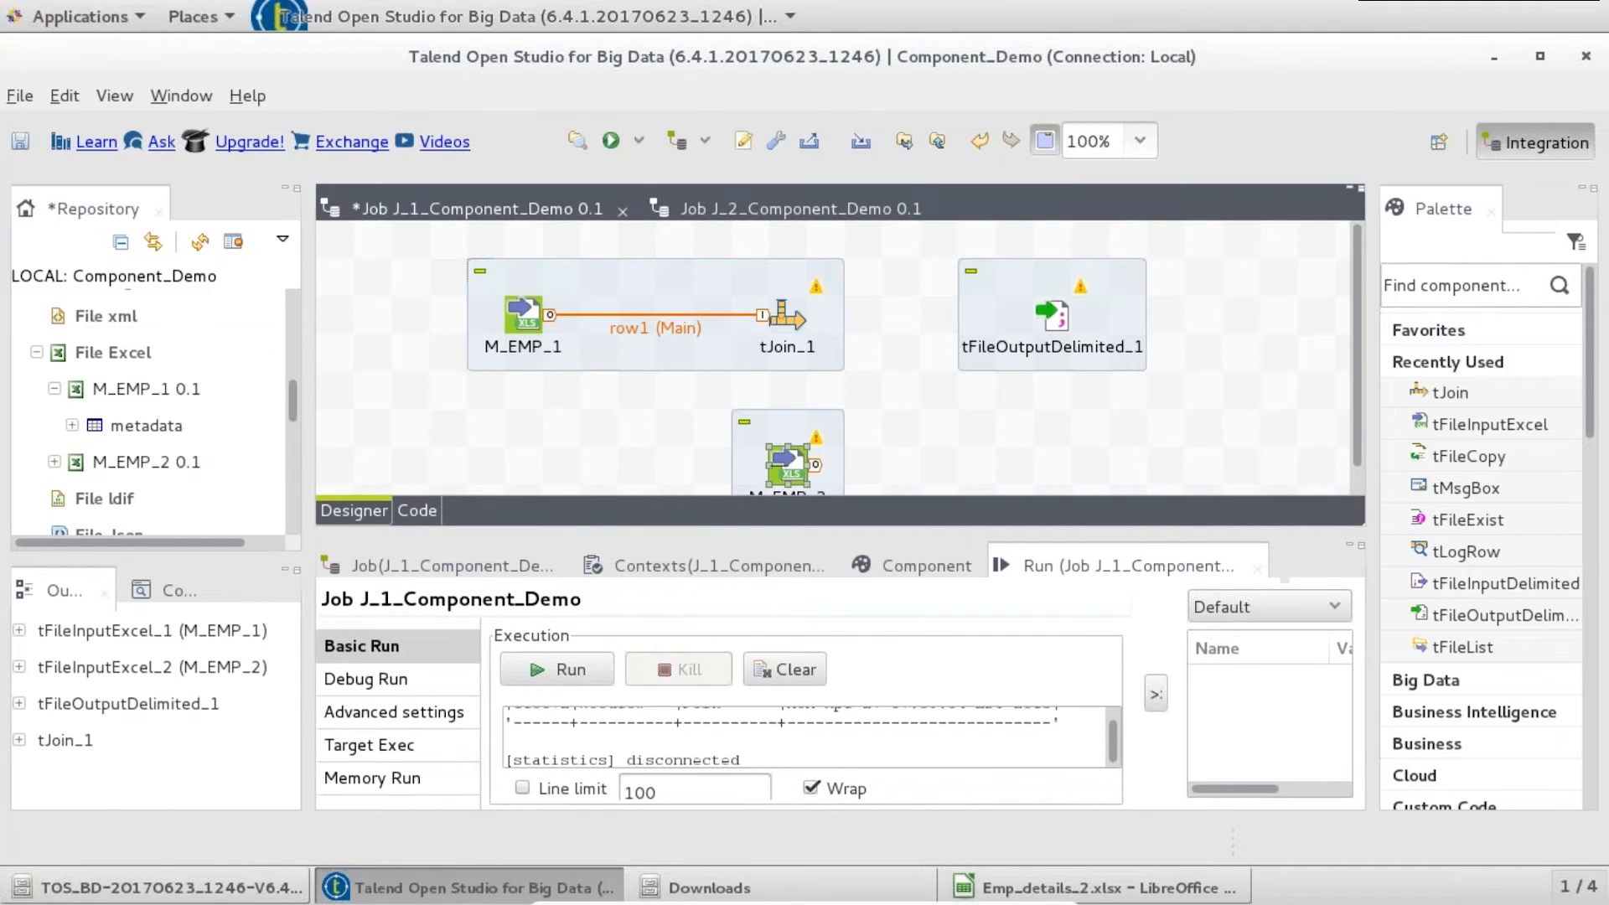
{"action": "left_click", "coordinate": [781, 318]}
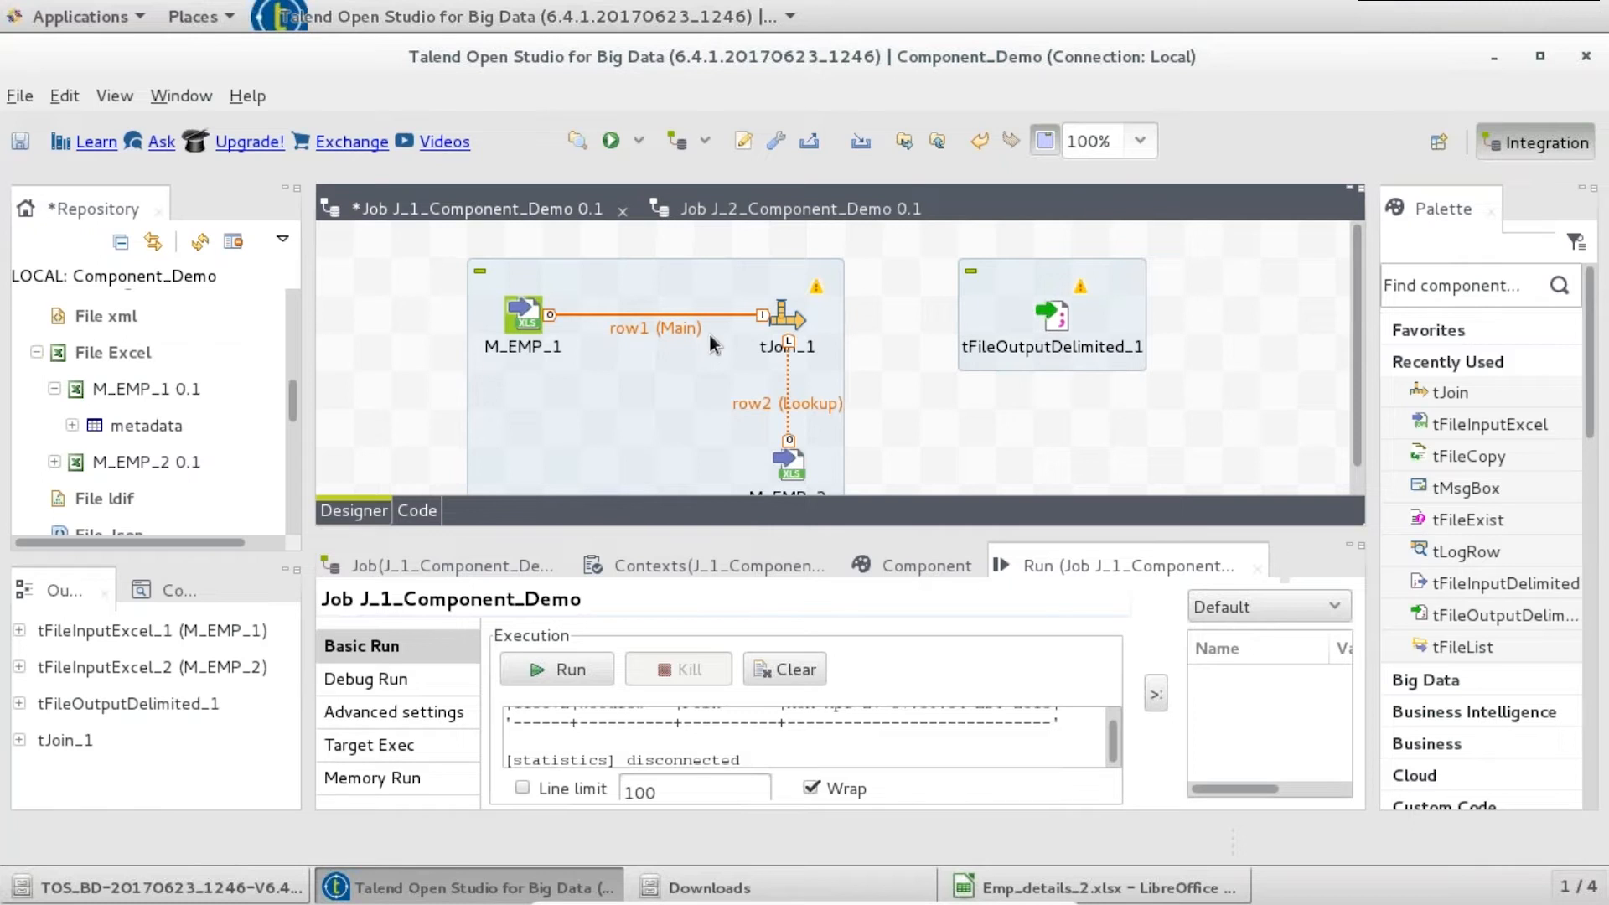
- Enable Include lookup columns in output on tJoin_1 and copy all M_EMP_1 columns into its schema
{"action": "double_click", "coordinate": [787, 313]}
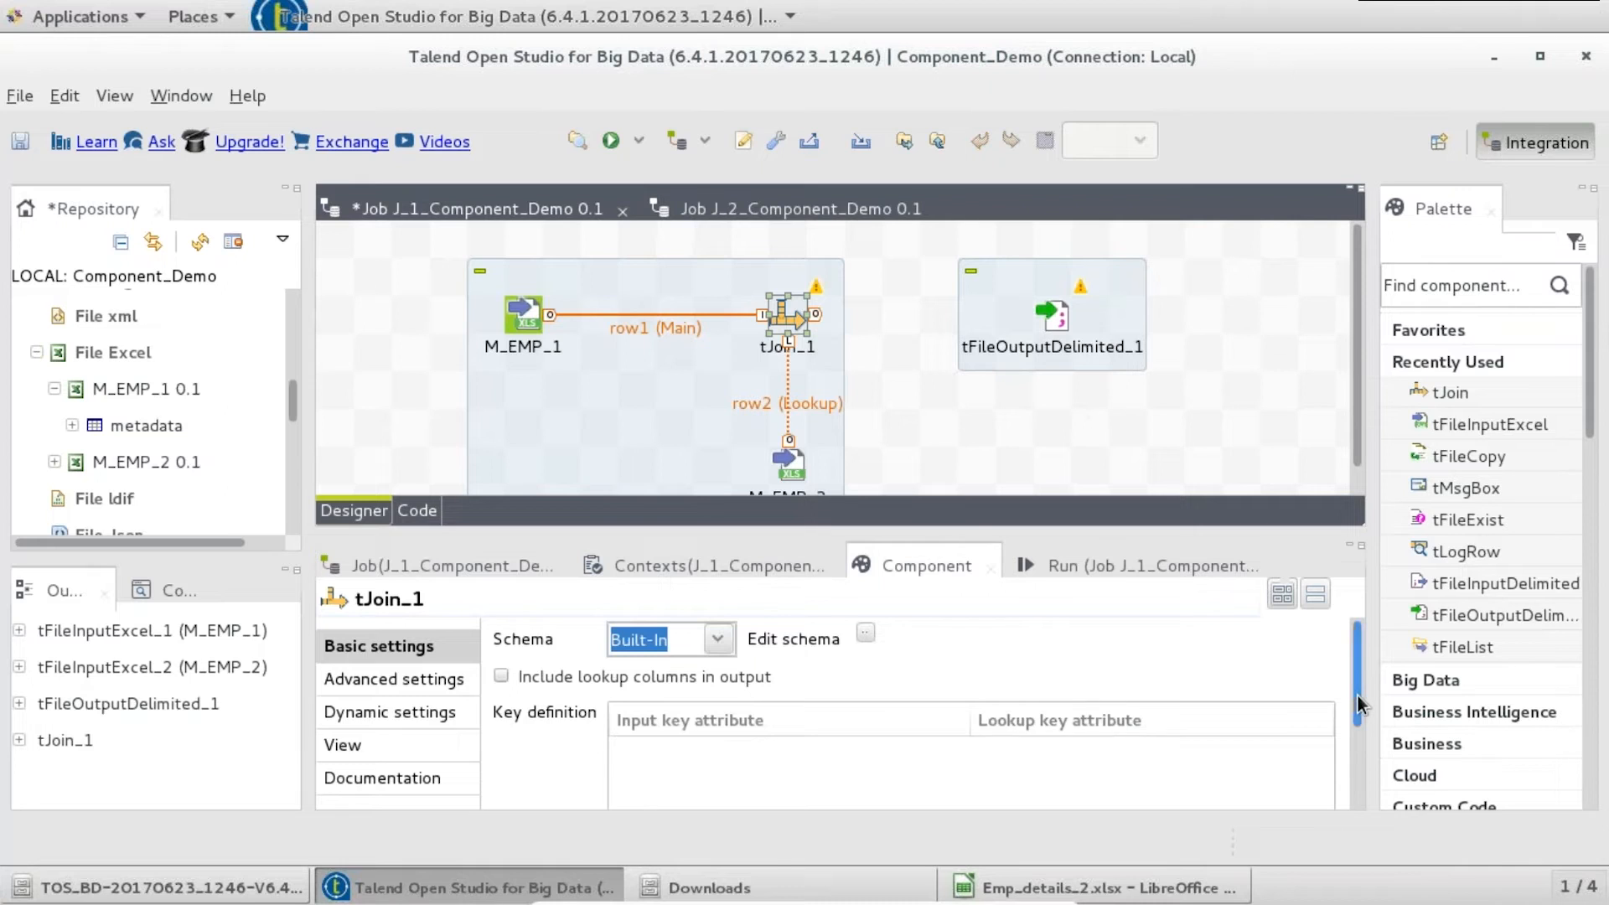
{"action": "left_click", "coordinate": [504, 675]}
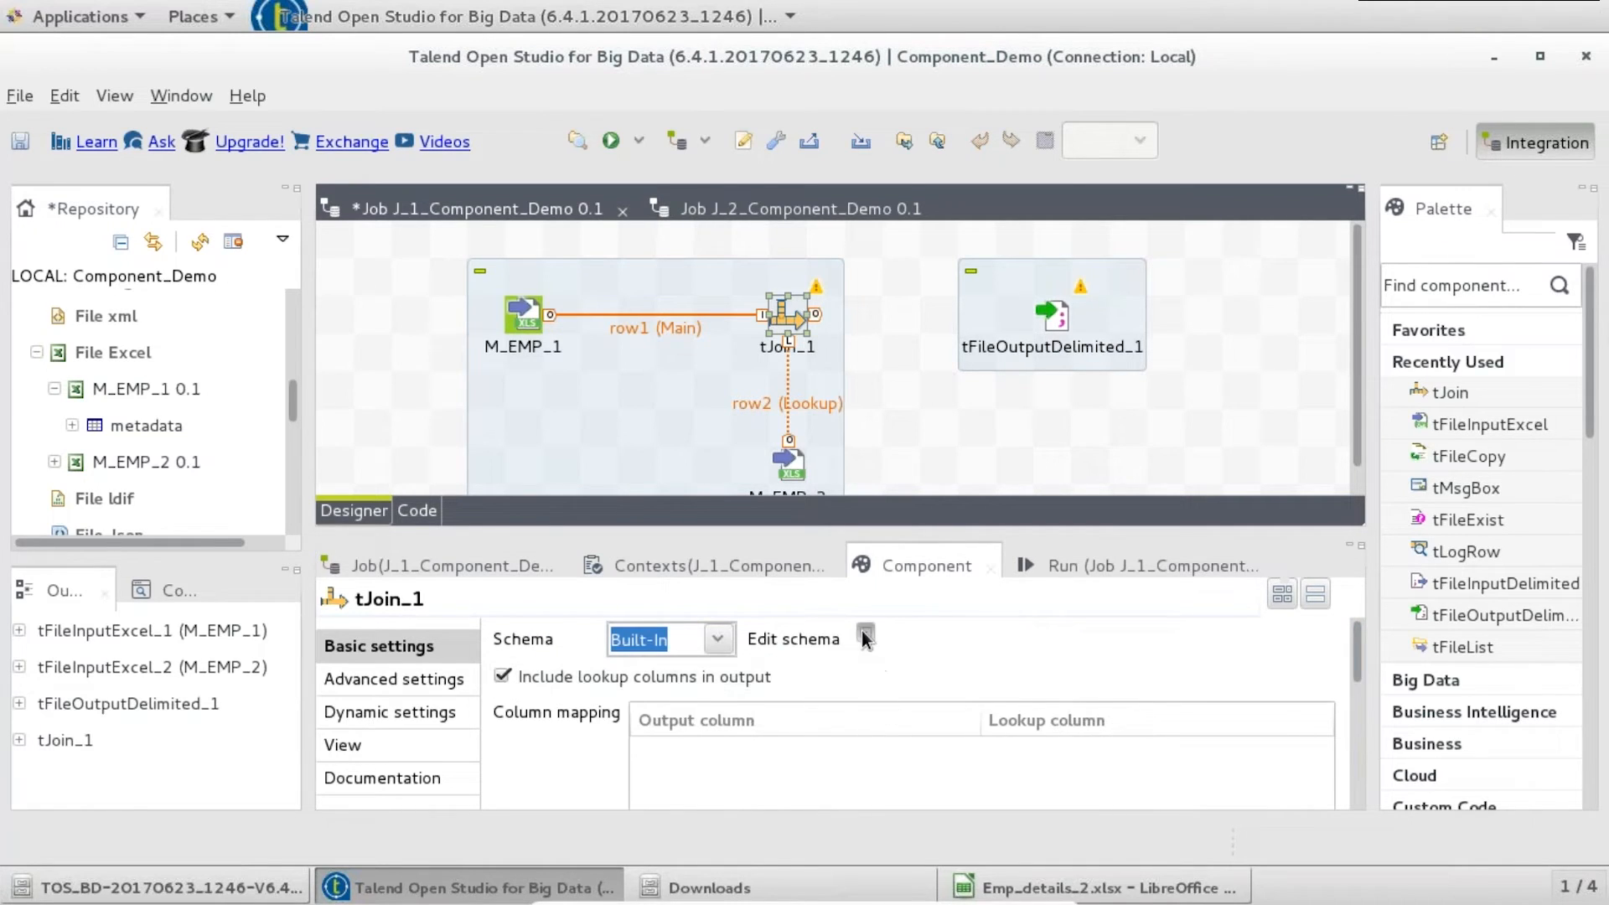
{"action": "left_click", "coordinate": [865, 636]}
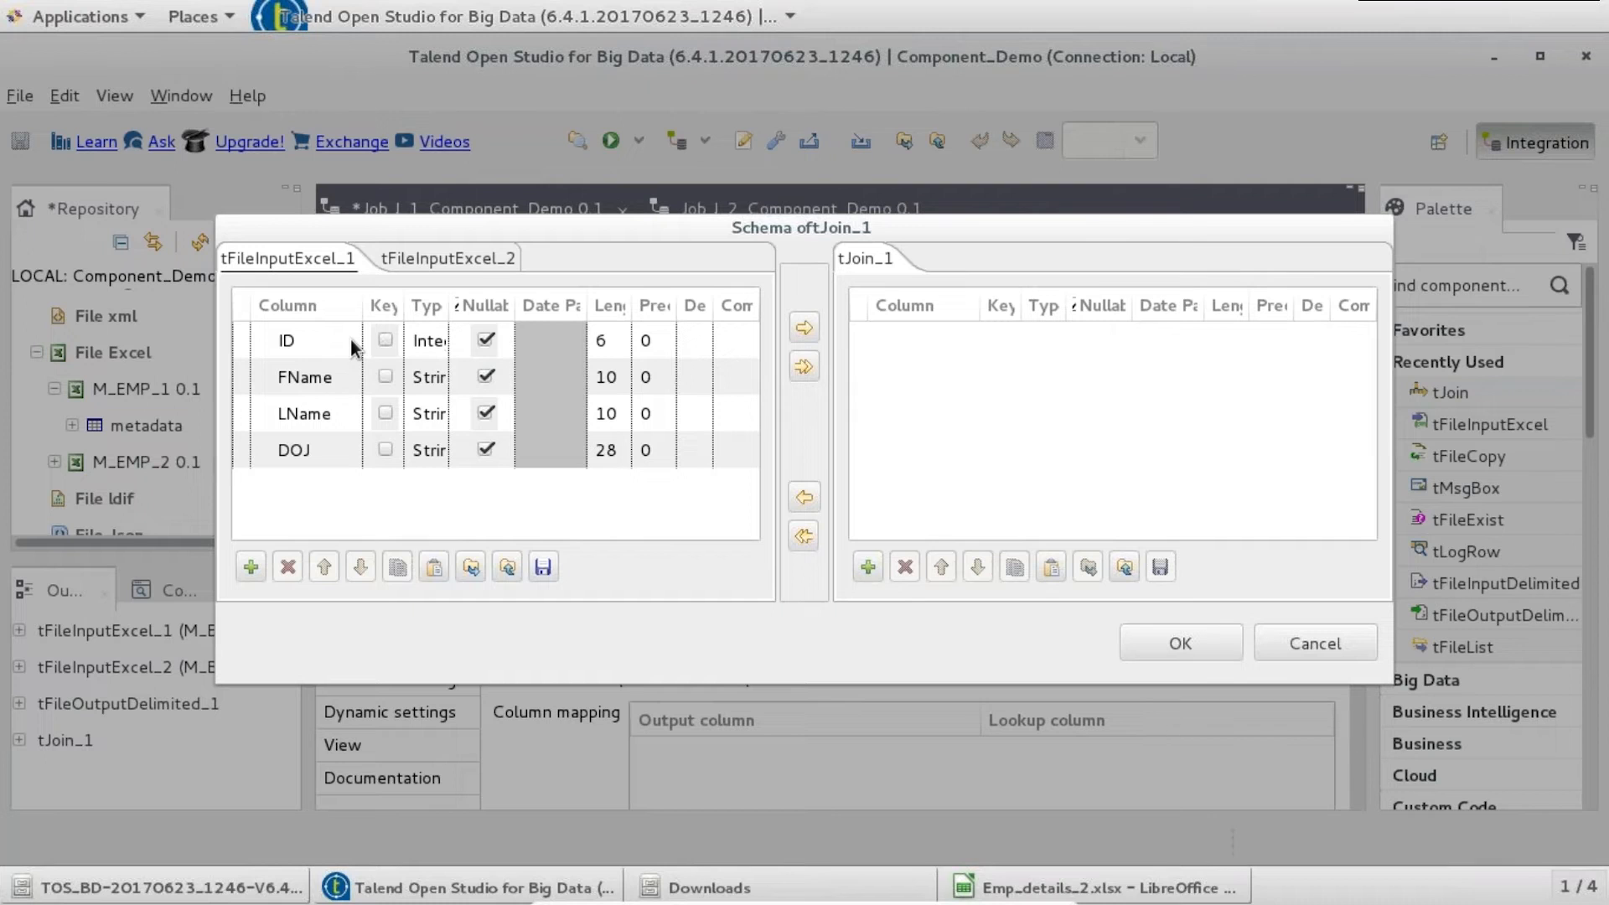
{"action": "left_click", "coordinate": [804, 368]}
{"action": "left_click", "coordinate": [922, 502]}
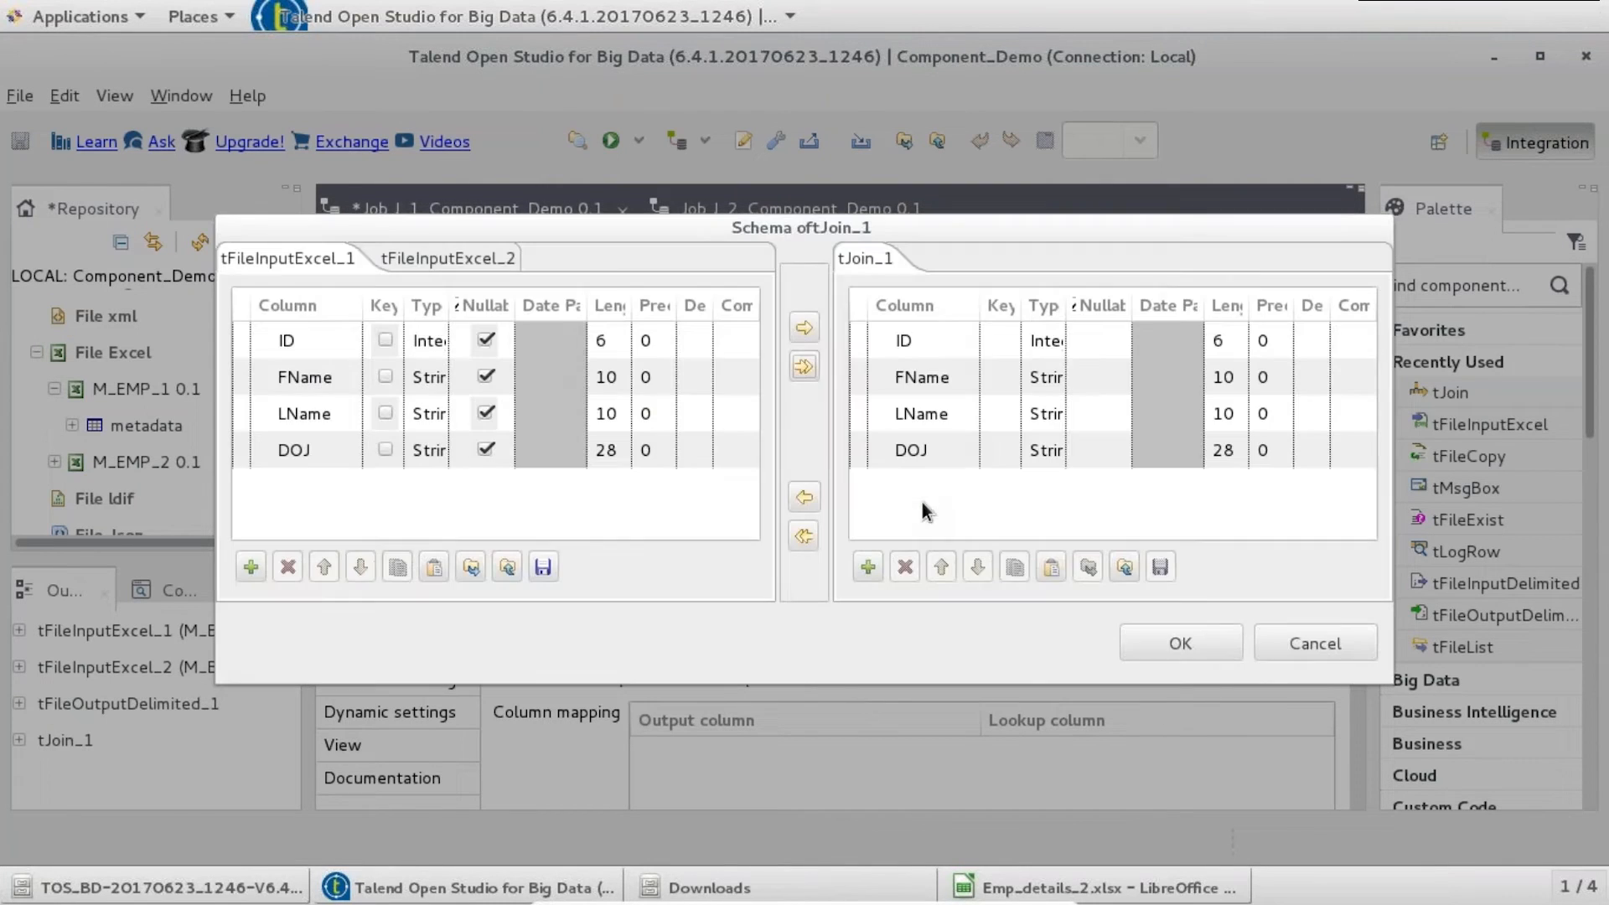
- Add City and State from M_EMP_2 to the tJoin_1 output schema and save it
{"action": "left_click", "coordinate": [450, 259]}
{"action": "left_click", "coordinate": [332, 370]}
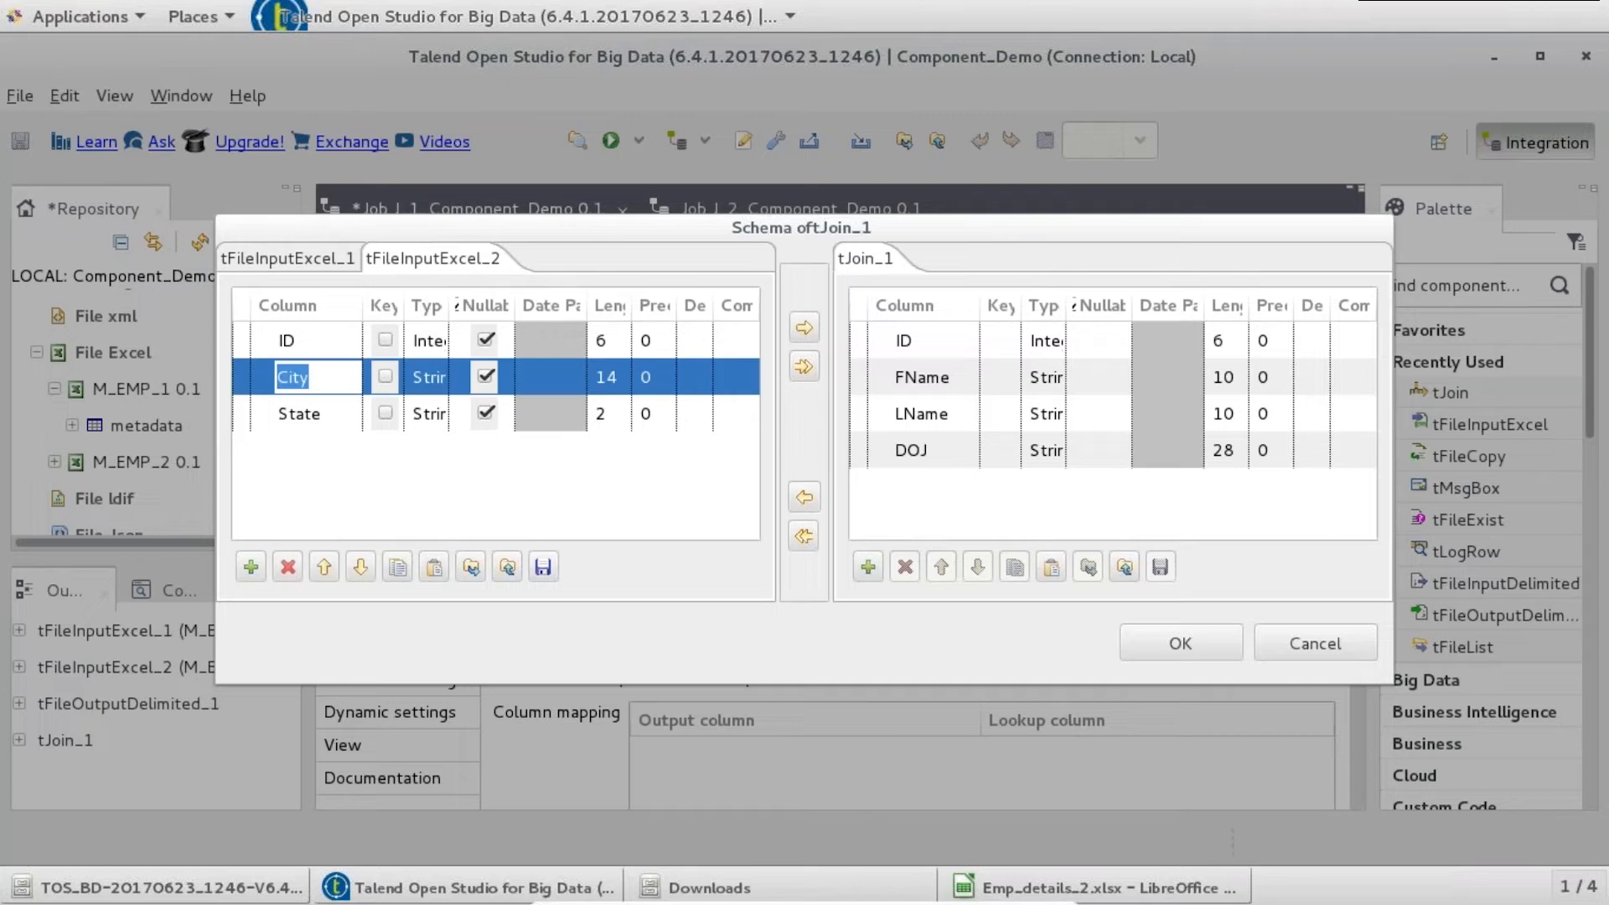
{"action": "left_click", "coordinate": [309, 410], "text": "shift"}
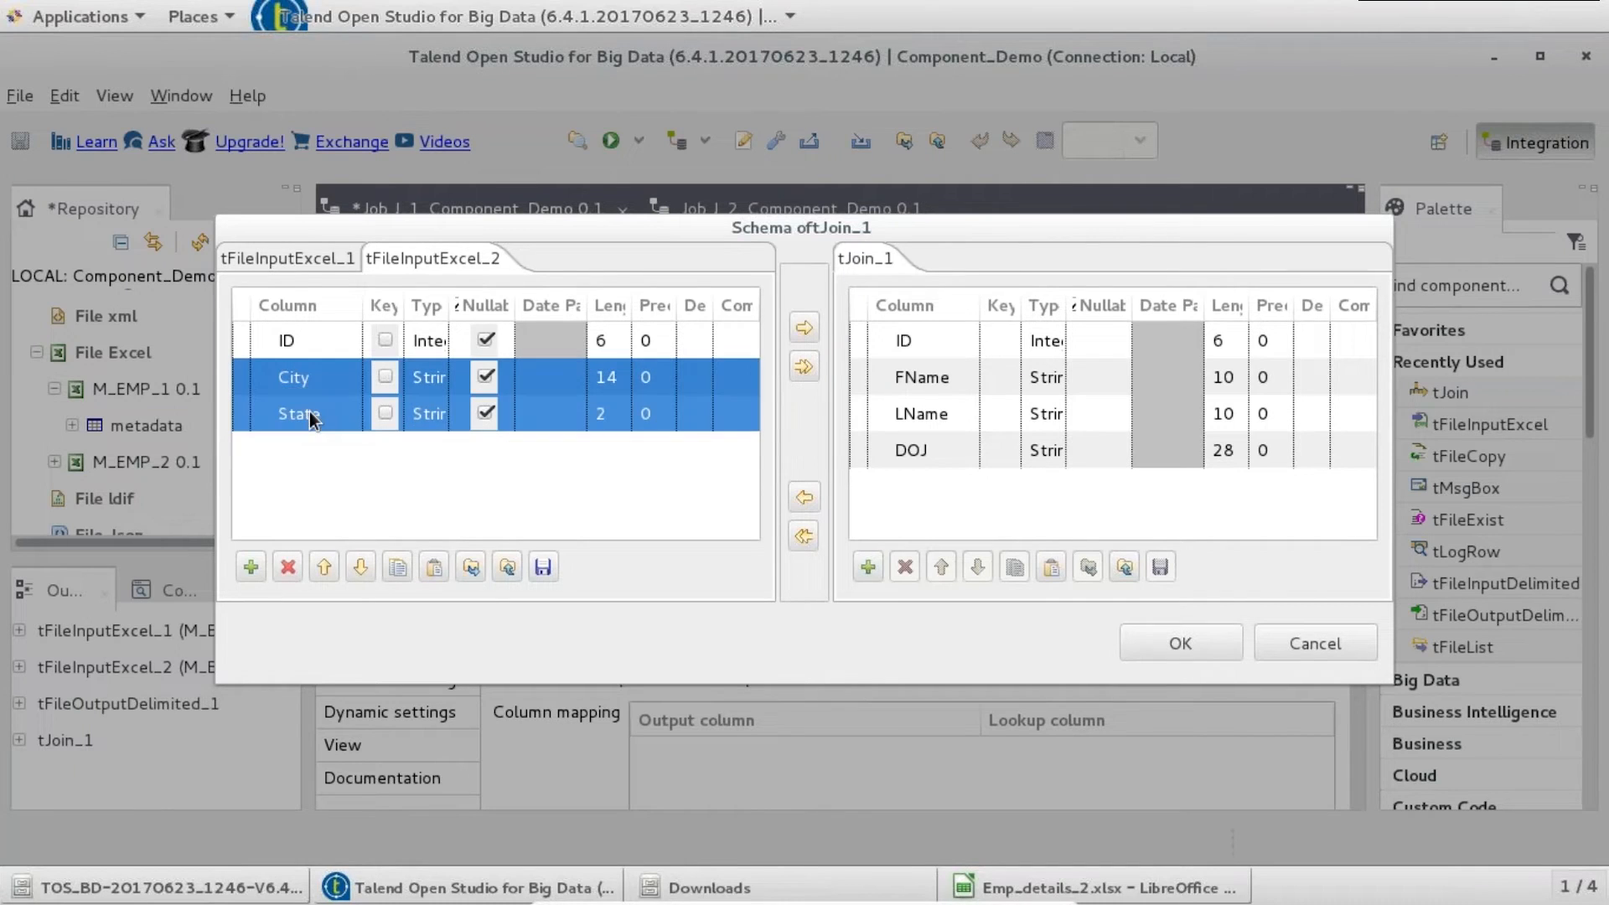
{"action": "left_click", "coordinate": [805, 329]}
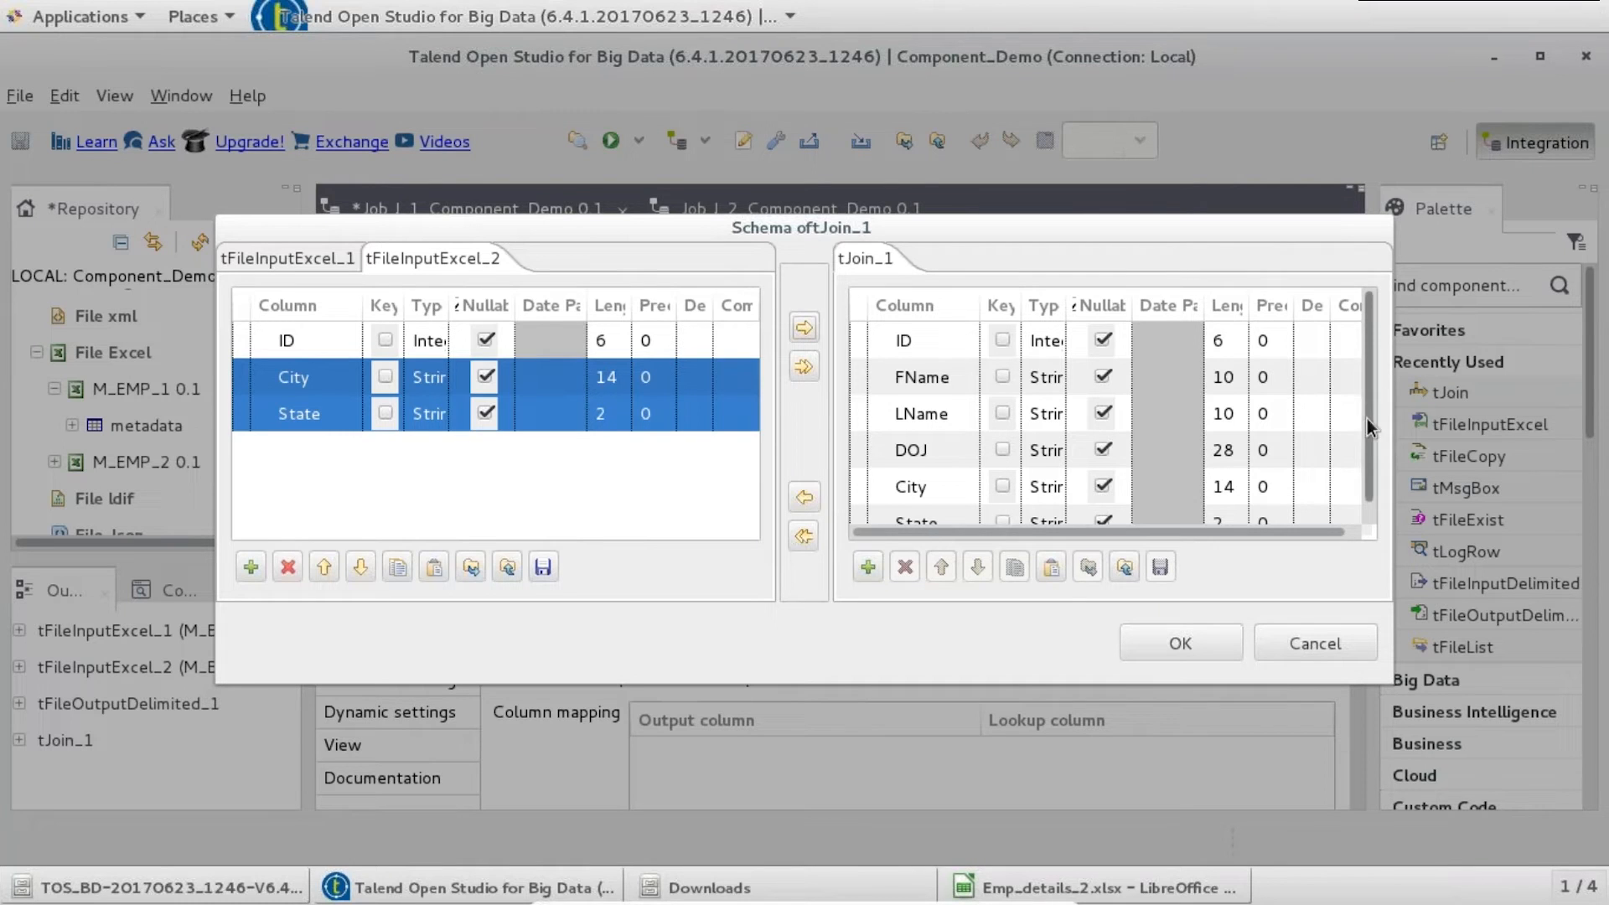
{"action": "scroll", "coordinate": [1365, 419], "scroll_direction": "down", "scroll_amount": 1}
{"action": "left_click", "coordinate": [1205, 643]}
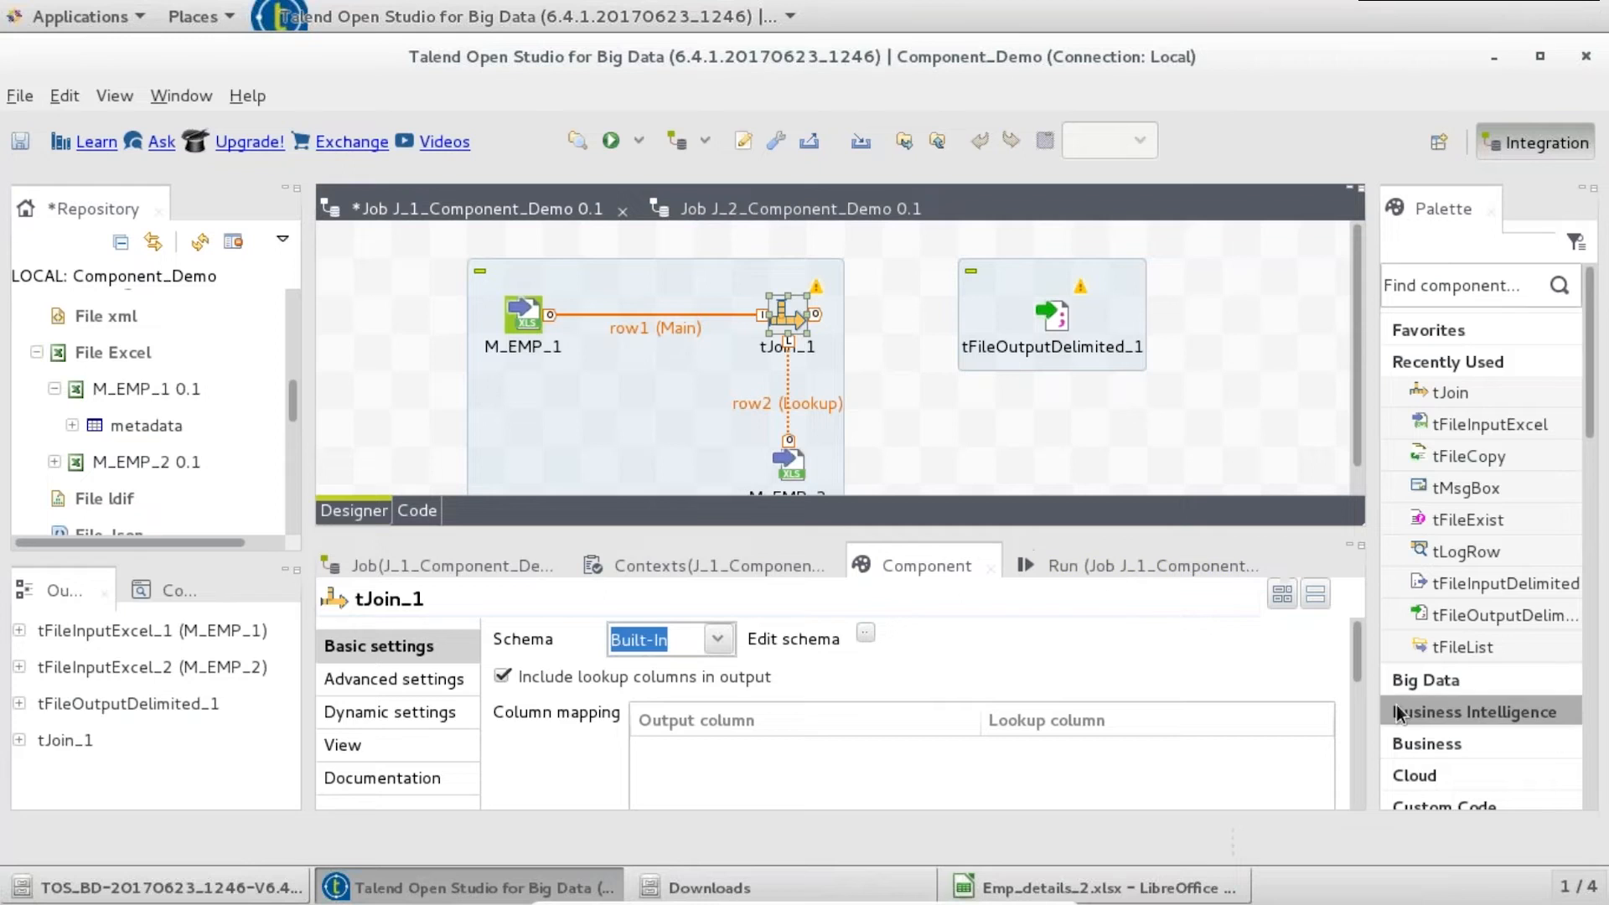
- Add a tJoin_1 column mapping of City to row2.City
{"action": "left_click_drag", "start_coordinate": [1357, 661], "coordinate": [1357, 685]}
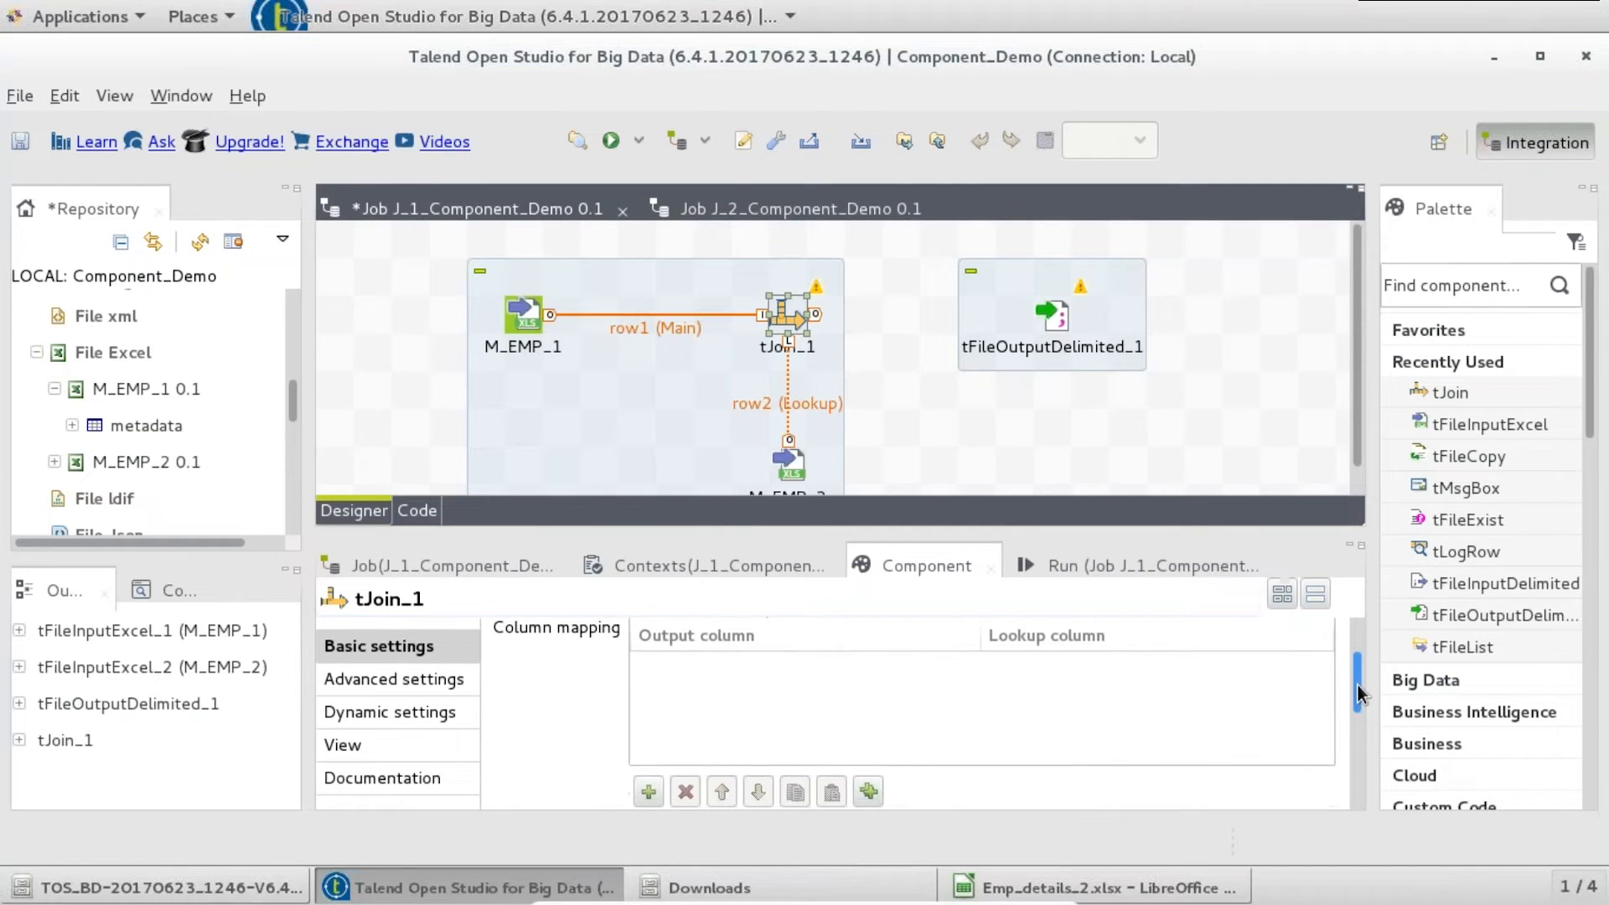
{"action": "left_click", "coordinate": [648, 791]}
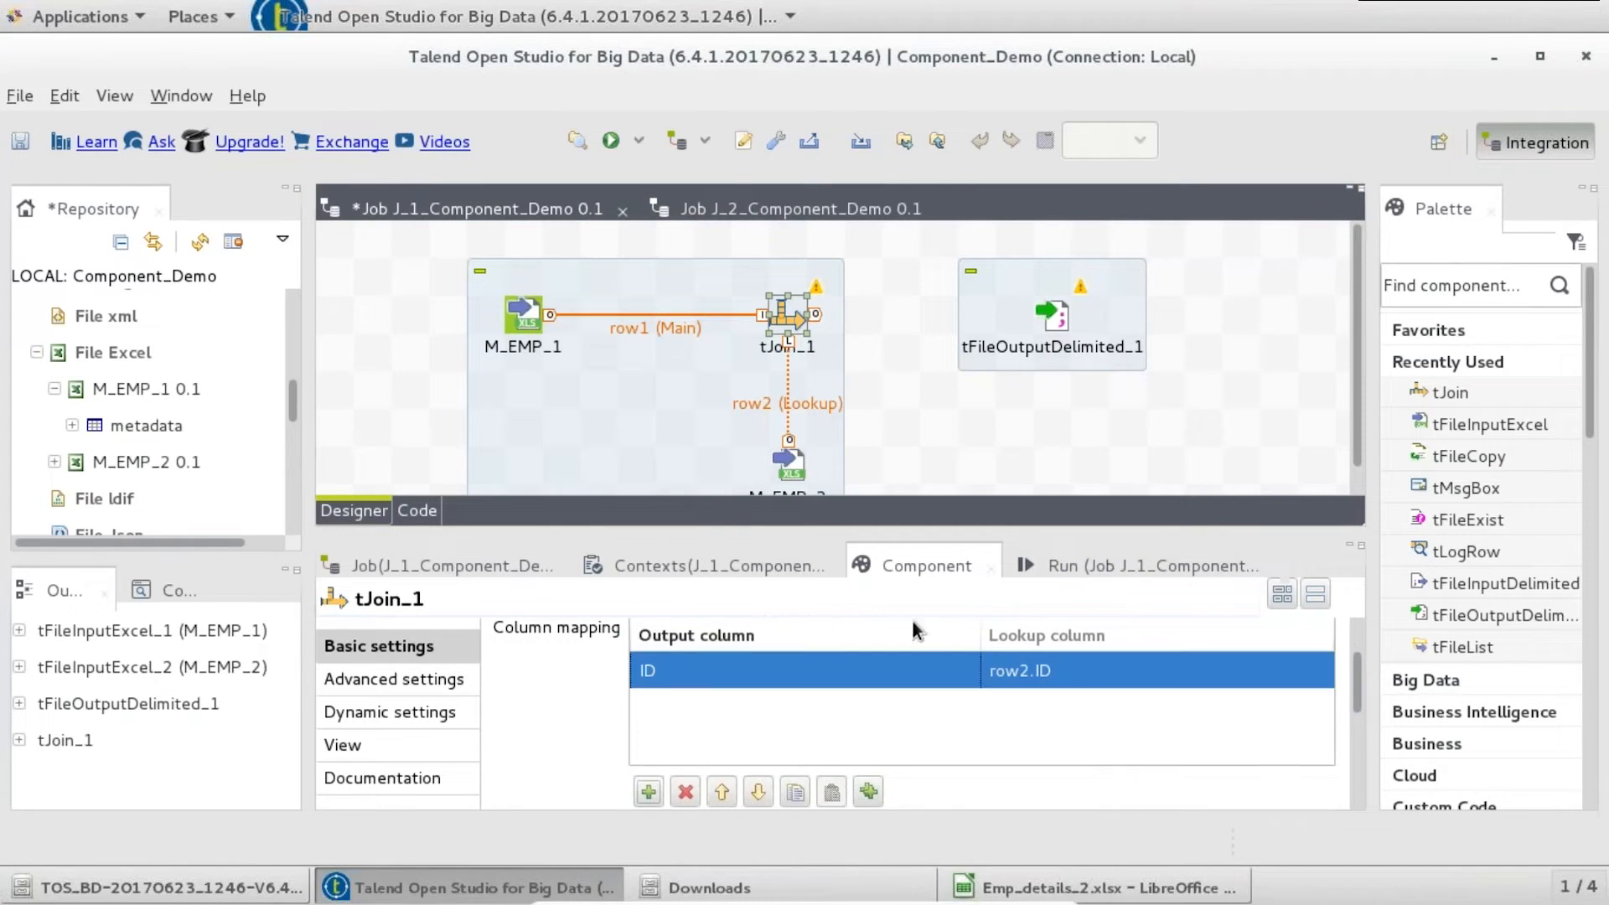
{"action": "left_click", "coordinate": [927, 665]}
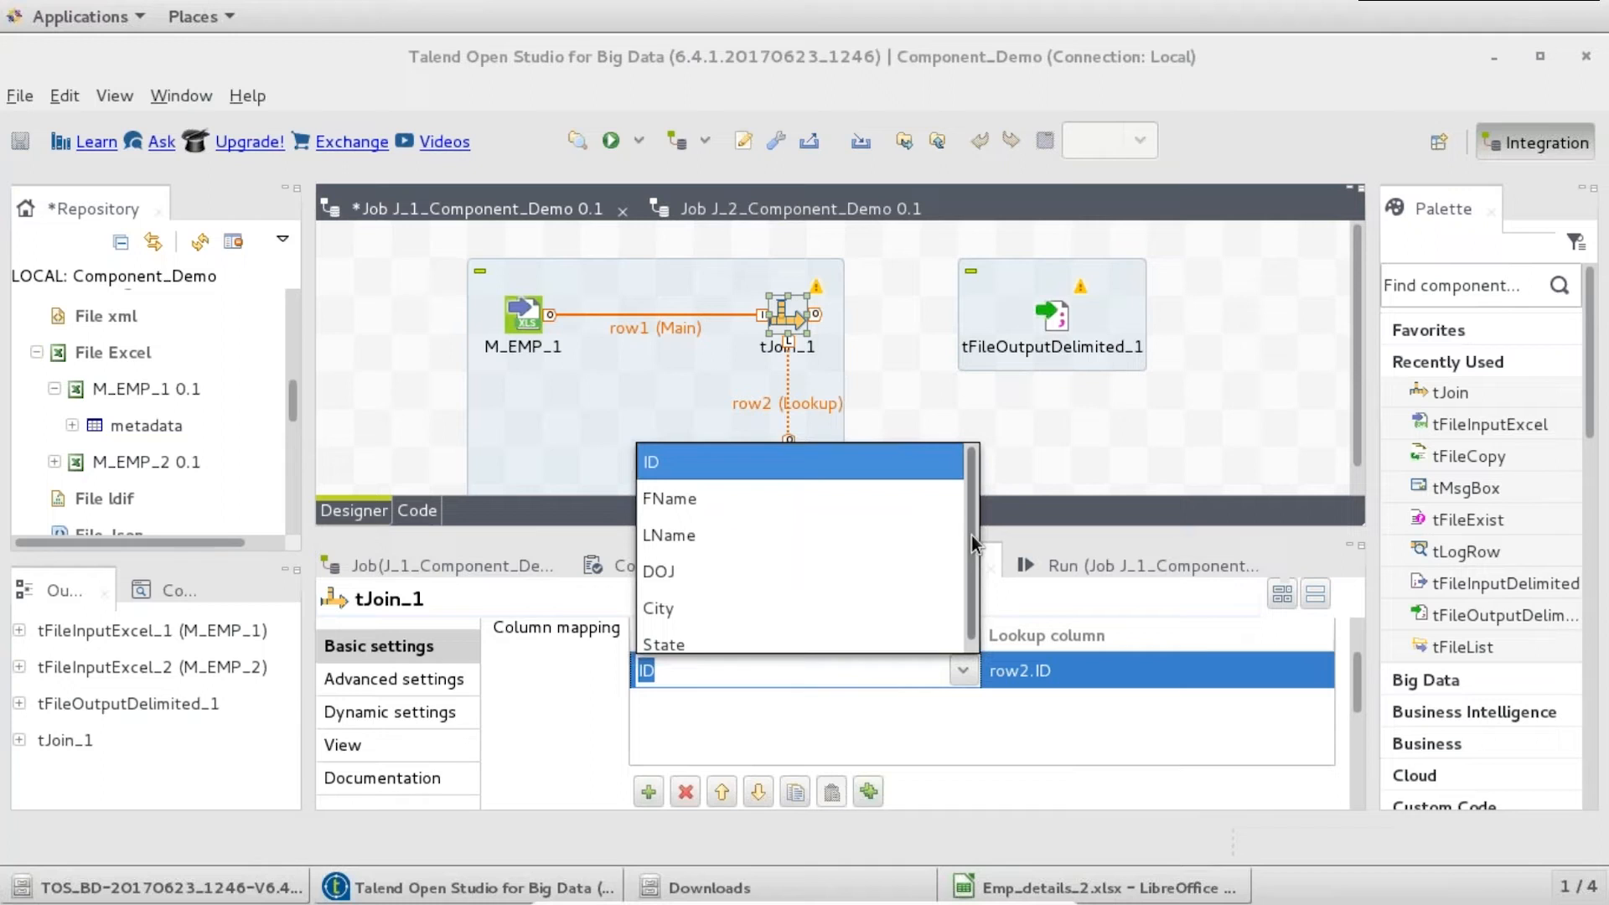
{"action": "left_click", "coordinate": [888, 596]}
{"action": "left_click", "coordinate": [1256, 675]}
{"action": "left_click", "coordinate": [1316, 670]}
{"action": "left_click", "coordinate": [1273, 589]}
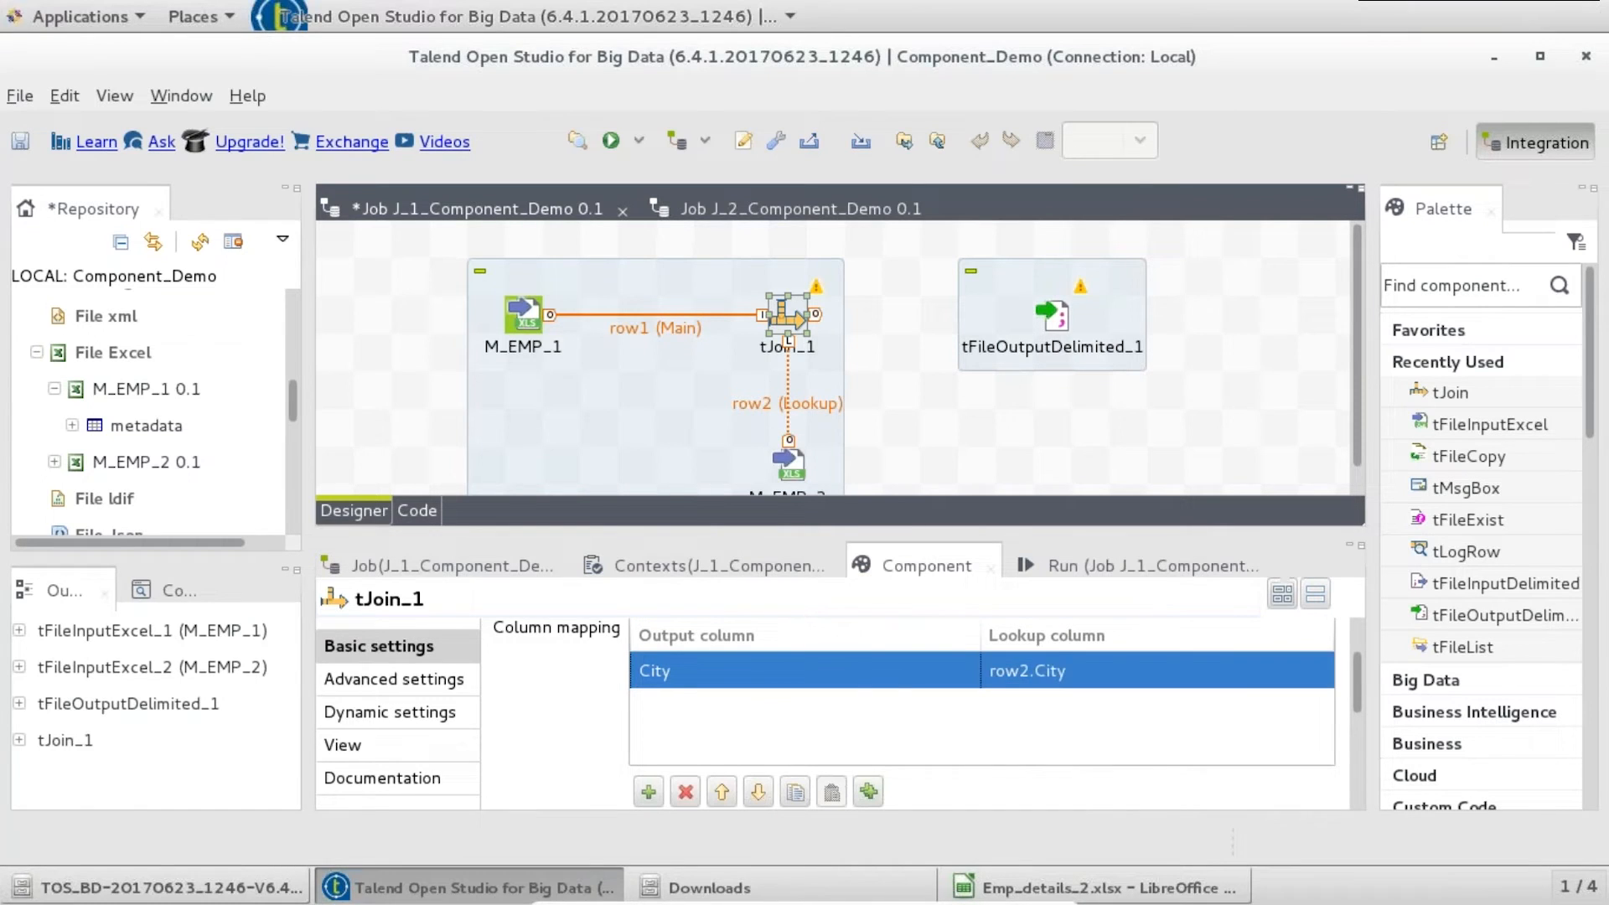
- Map State to row2.State and add an ID = row2.ID join key
{"action": "left_click", "coordinate": [649, 793]}
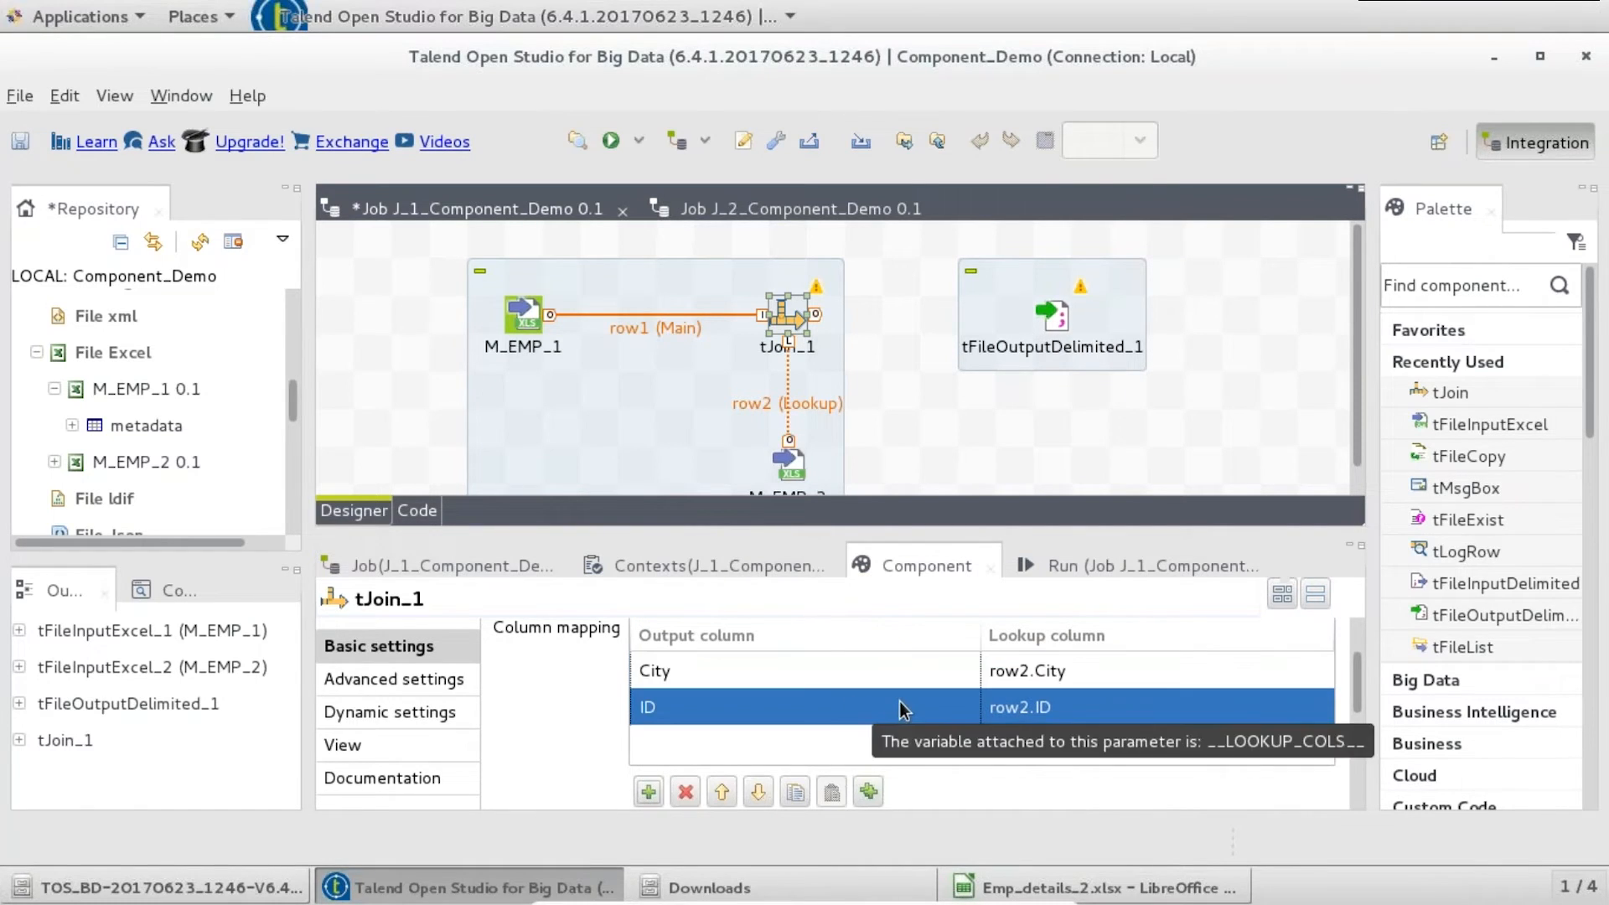
{"action": "left_click", "coordinate": [851, 710]}
{"action": "left_click", "coordinate": [961, 706]}
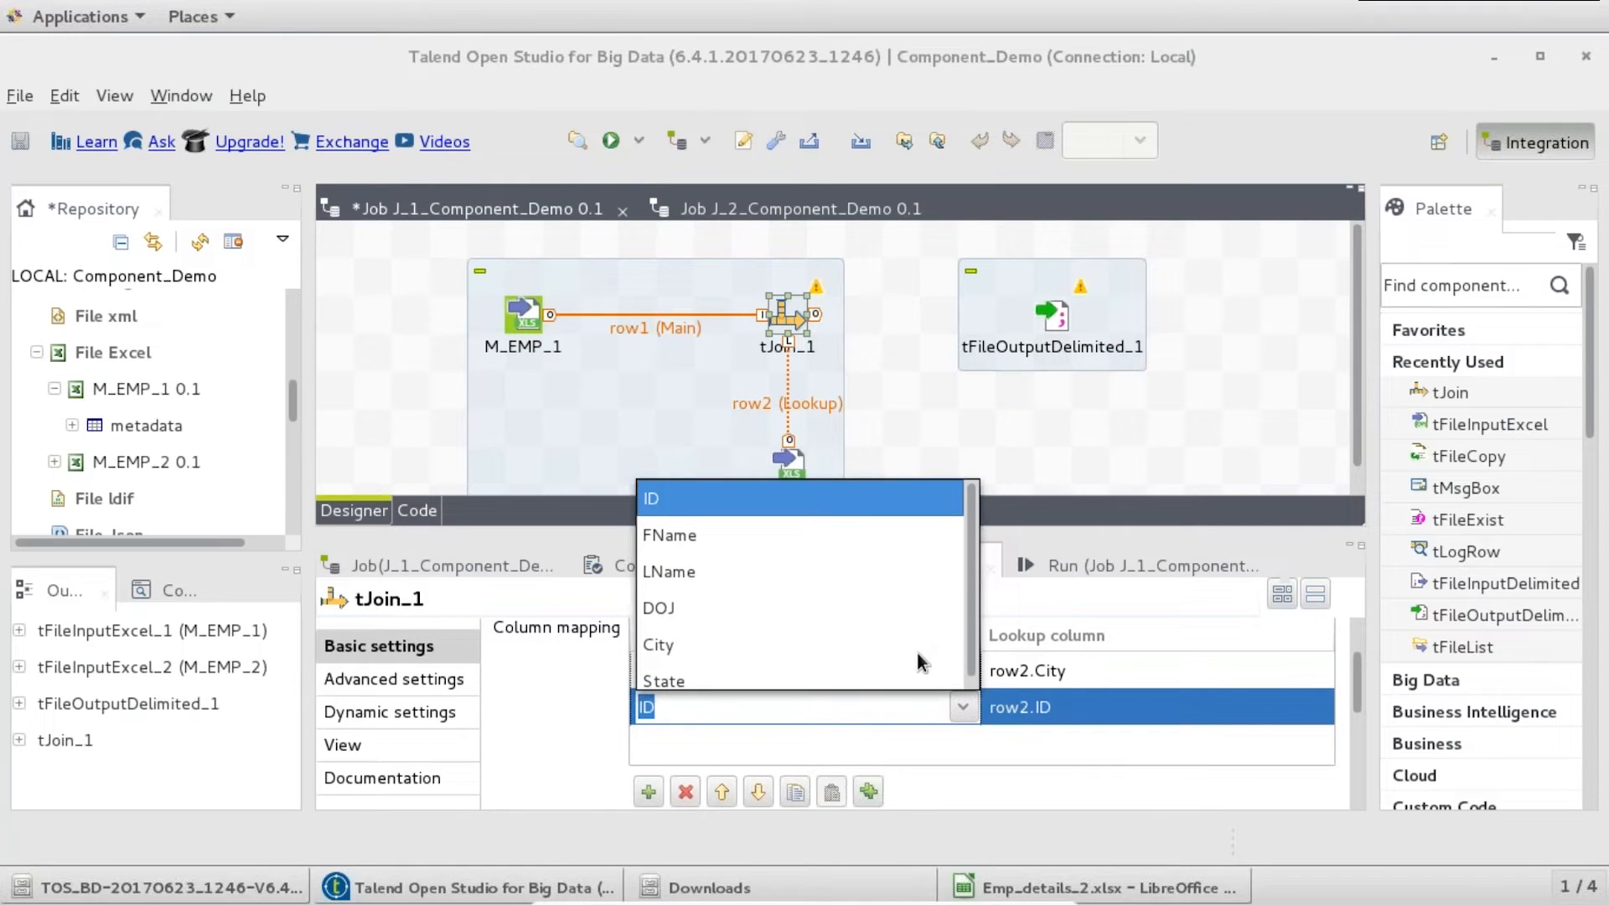
{"action": "left_click", "coordinate": [916, 680]}
{"action": "left_click", "coordinate": [1080, 707]}
{"action": "left_click", "coordinate": [1315, 706]}
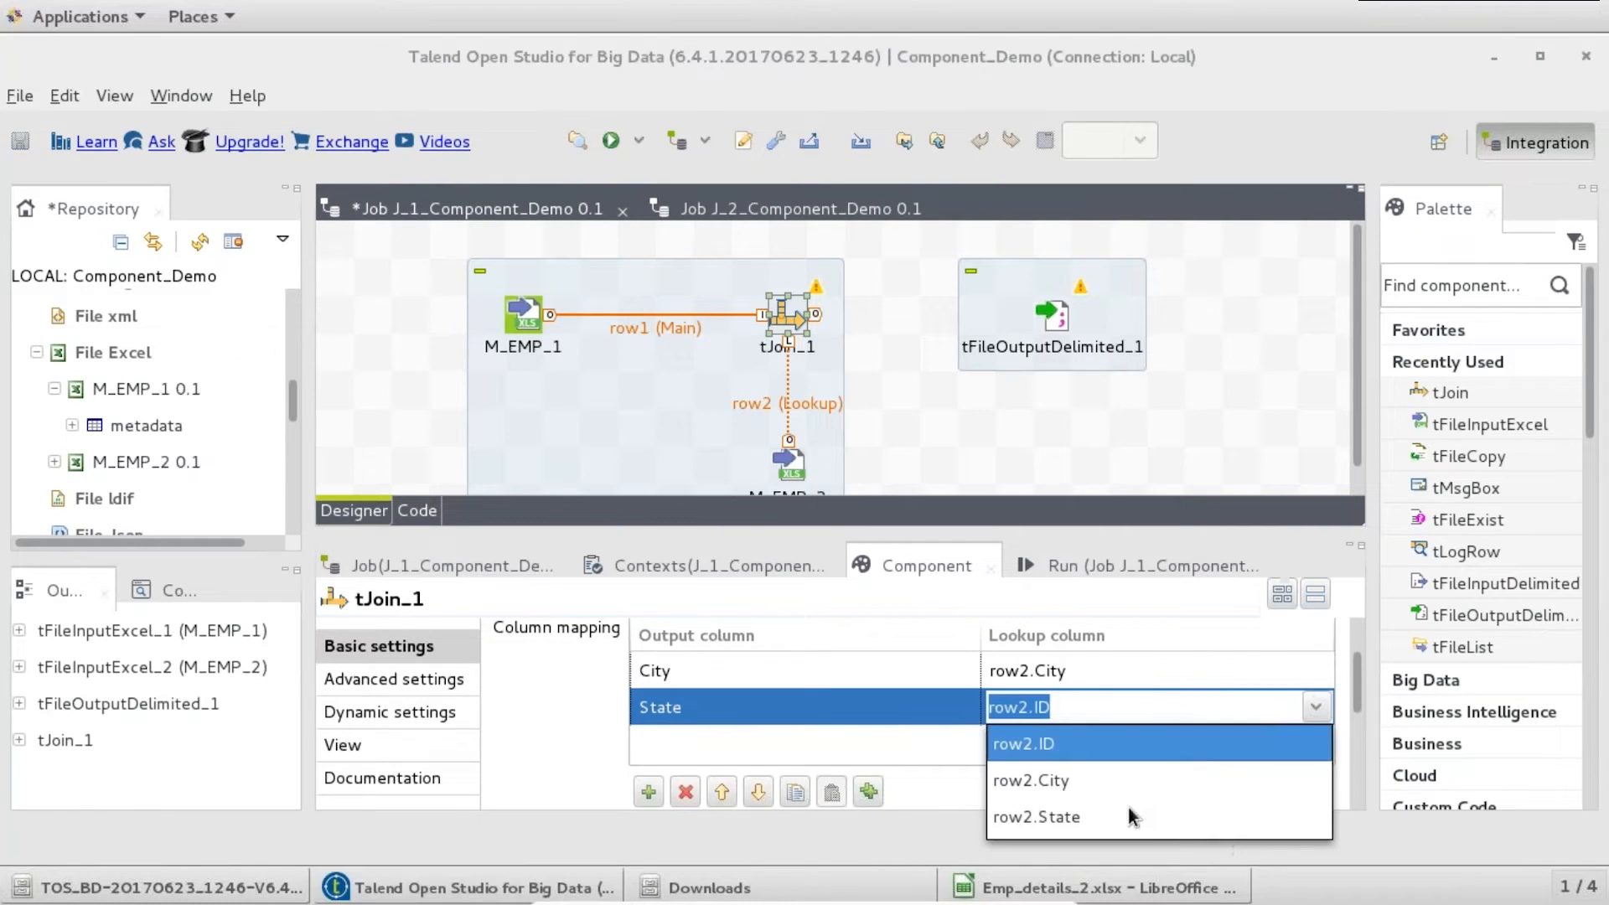
{"action": "left_click", "coordinate": [1128, 816]}
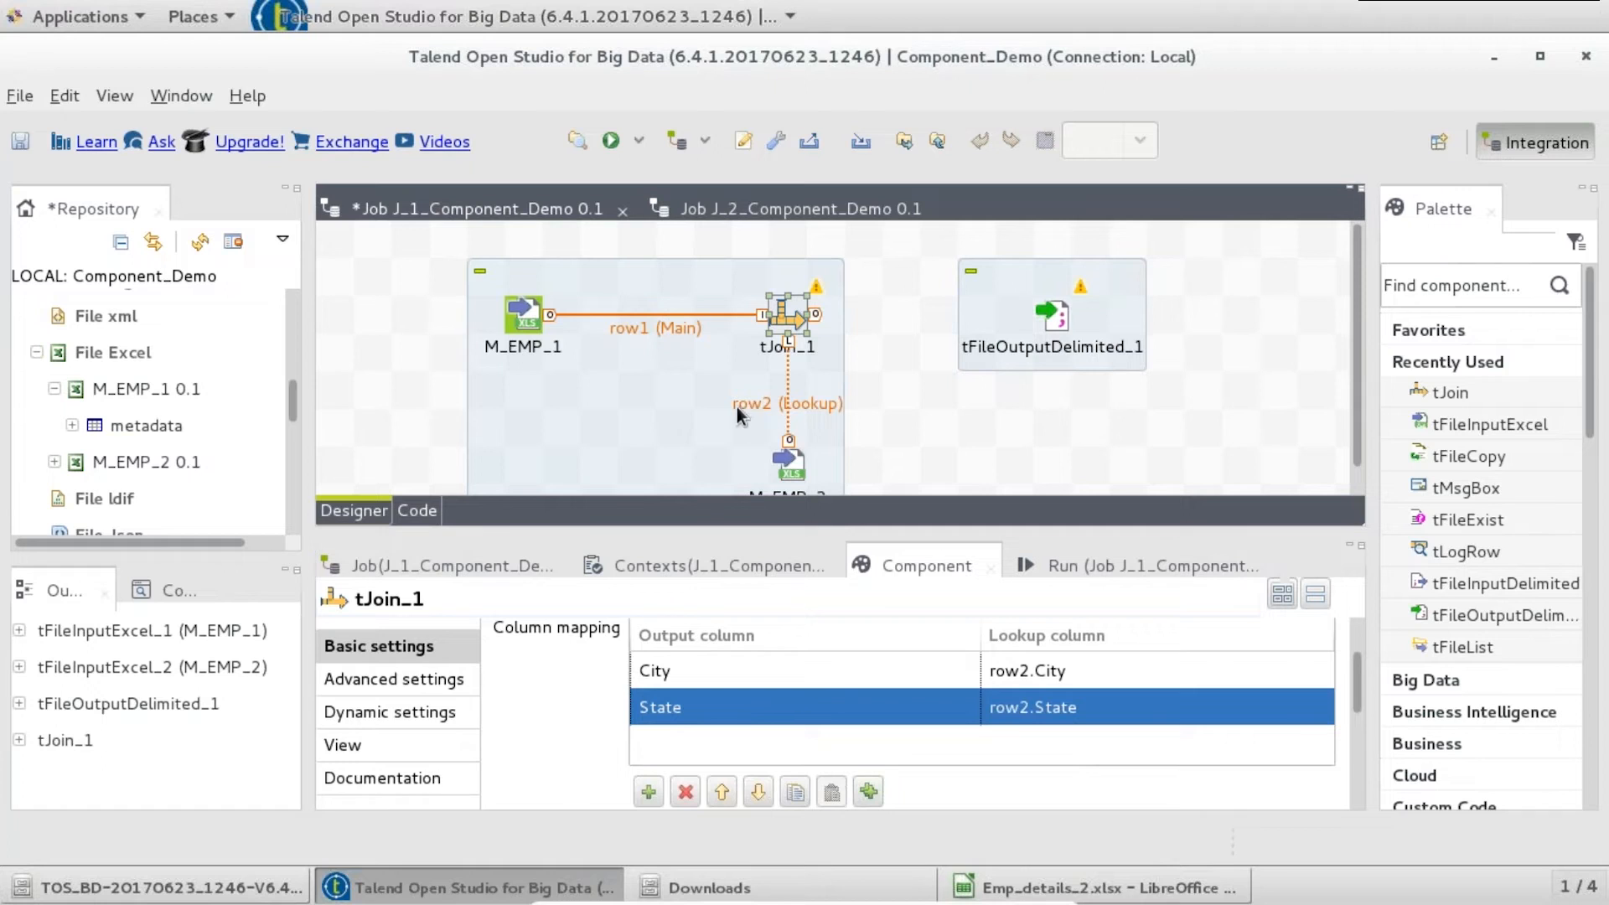
{"action": "left_click_drag", "start_coordinate": [1356, 702], "coordinate": [1359, 769]}
{"action": "left_click", "coordinate": [626, 794]}
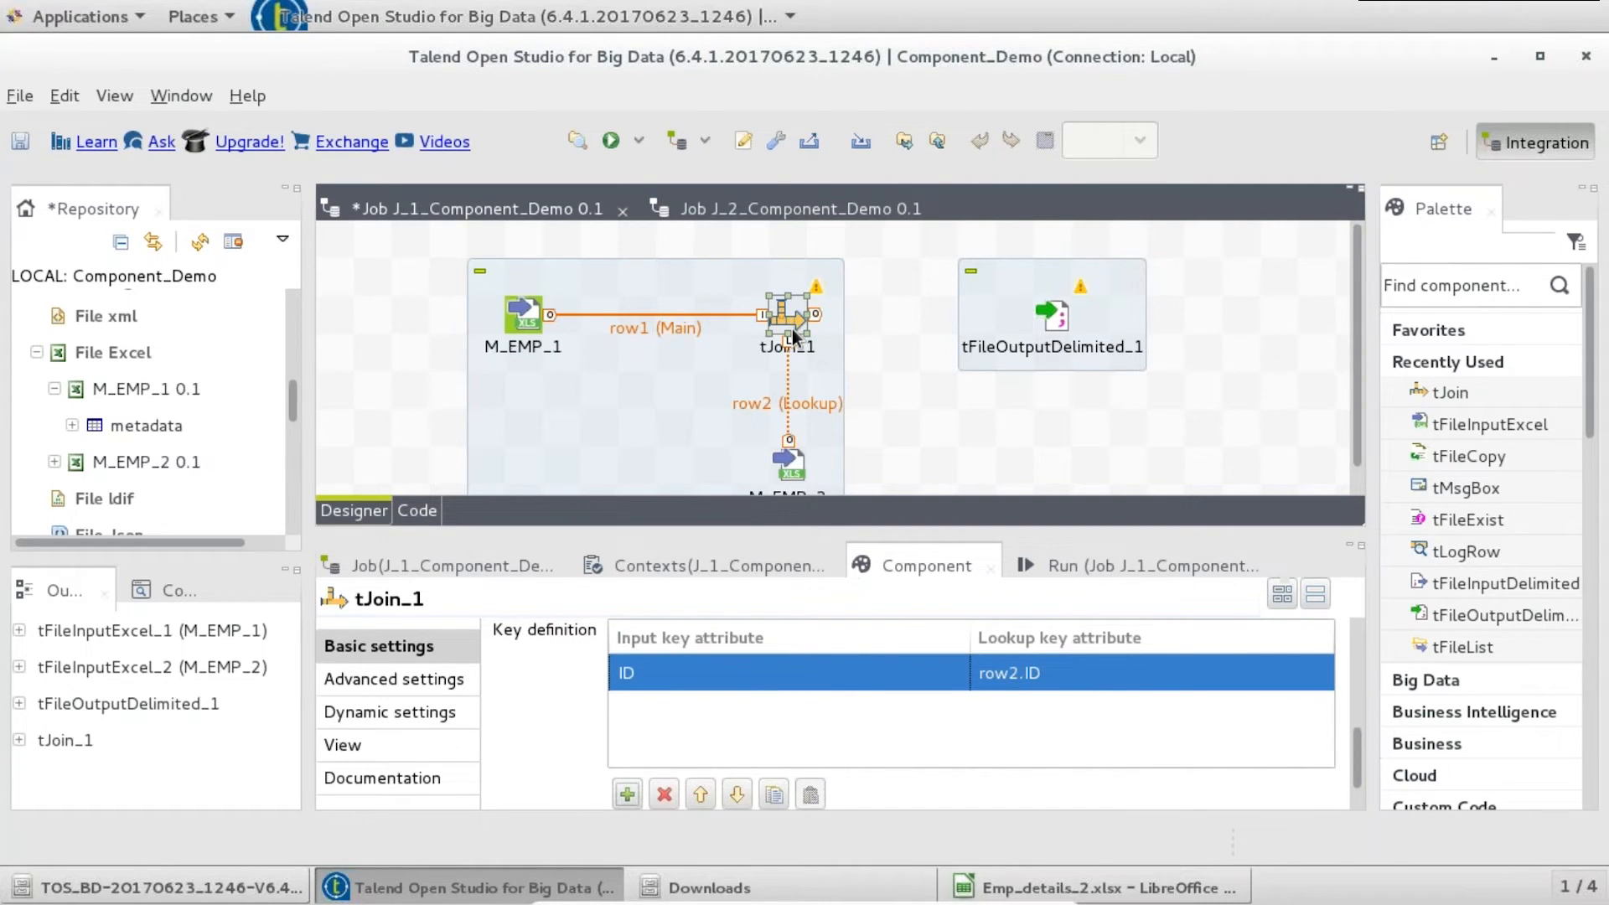
- Connect tJoin_1's Main output to tFileOutputDelimited_1 as row3
{"action": "left_click_drag", "start_coordinate": [1358, 761], "coordinate": [1356, 641]}
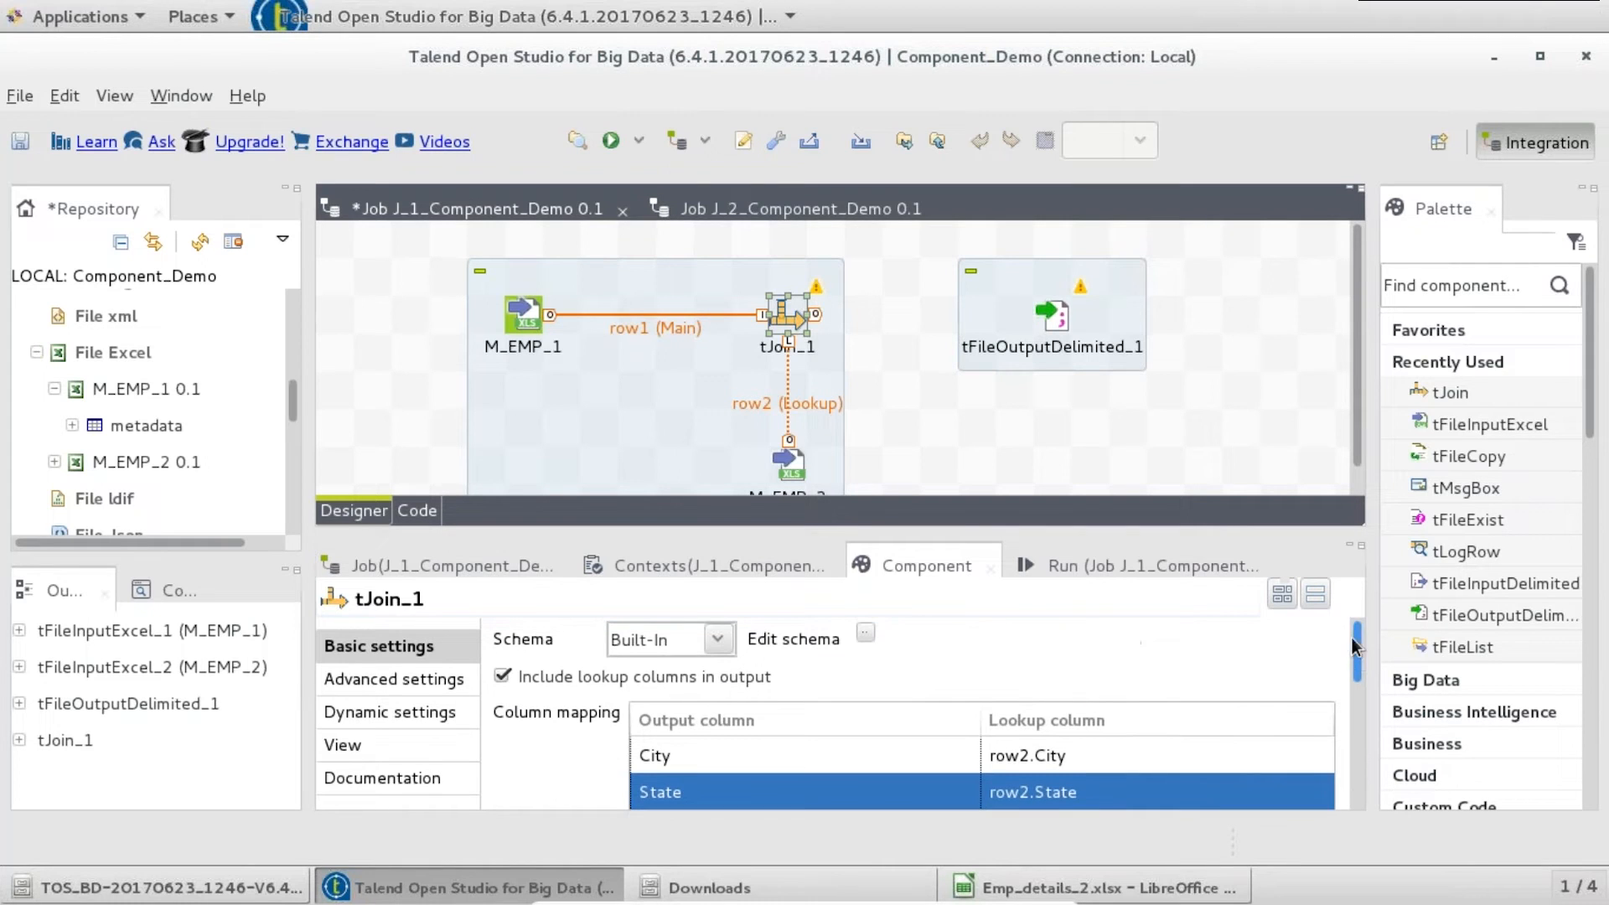
{"action": "right_click", "coordinate": [798, 320]}
{"action": "mouse_move", "coordinate": [886, 326]}
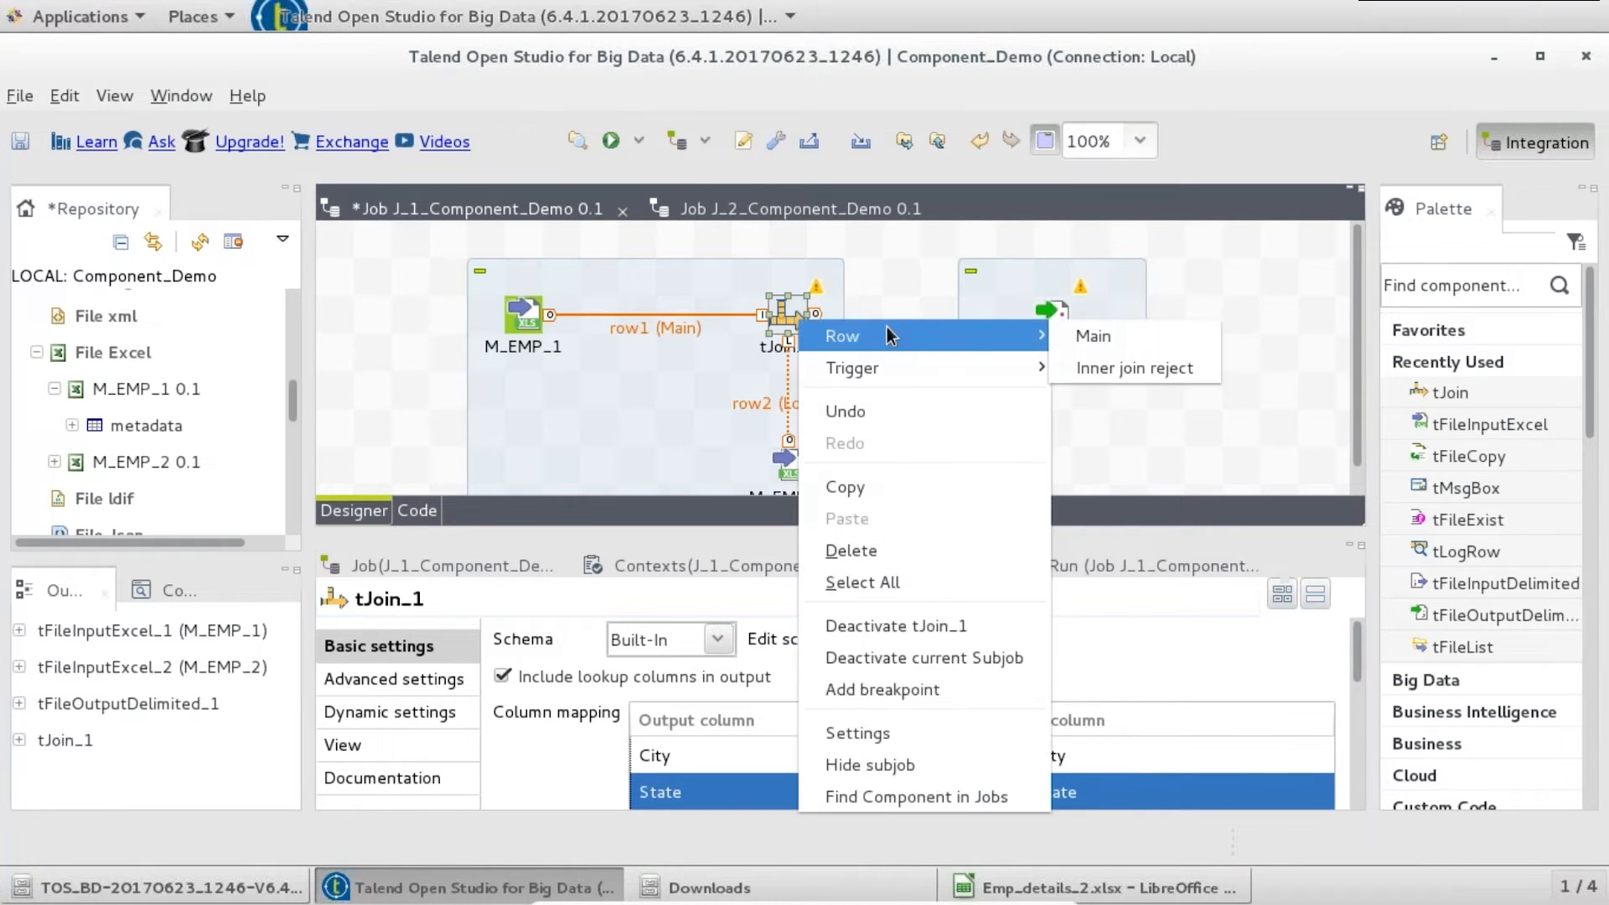
{"action": "left_click", "coordinate": [1081, 335]}
{"action": "left_click", "coordinate": [1063, 322]}
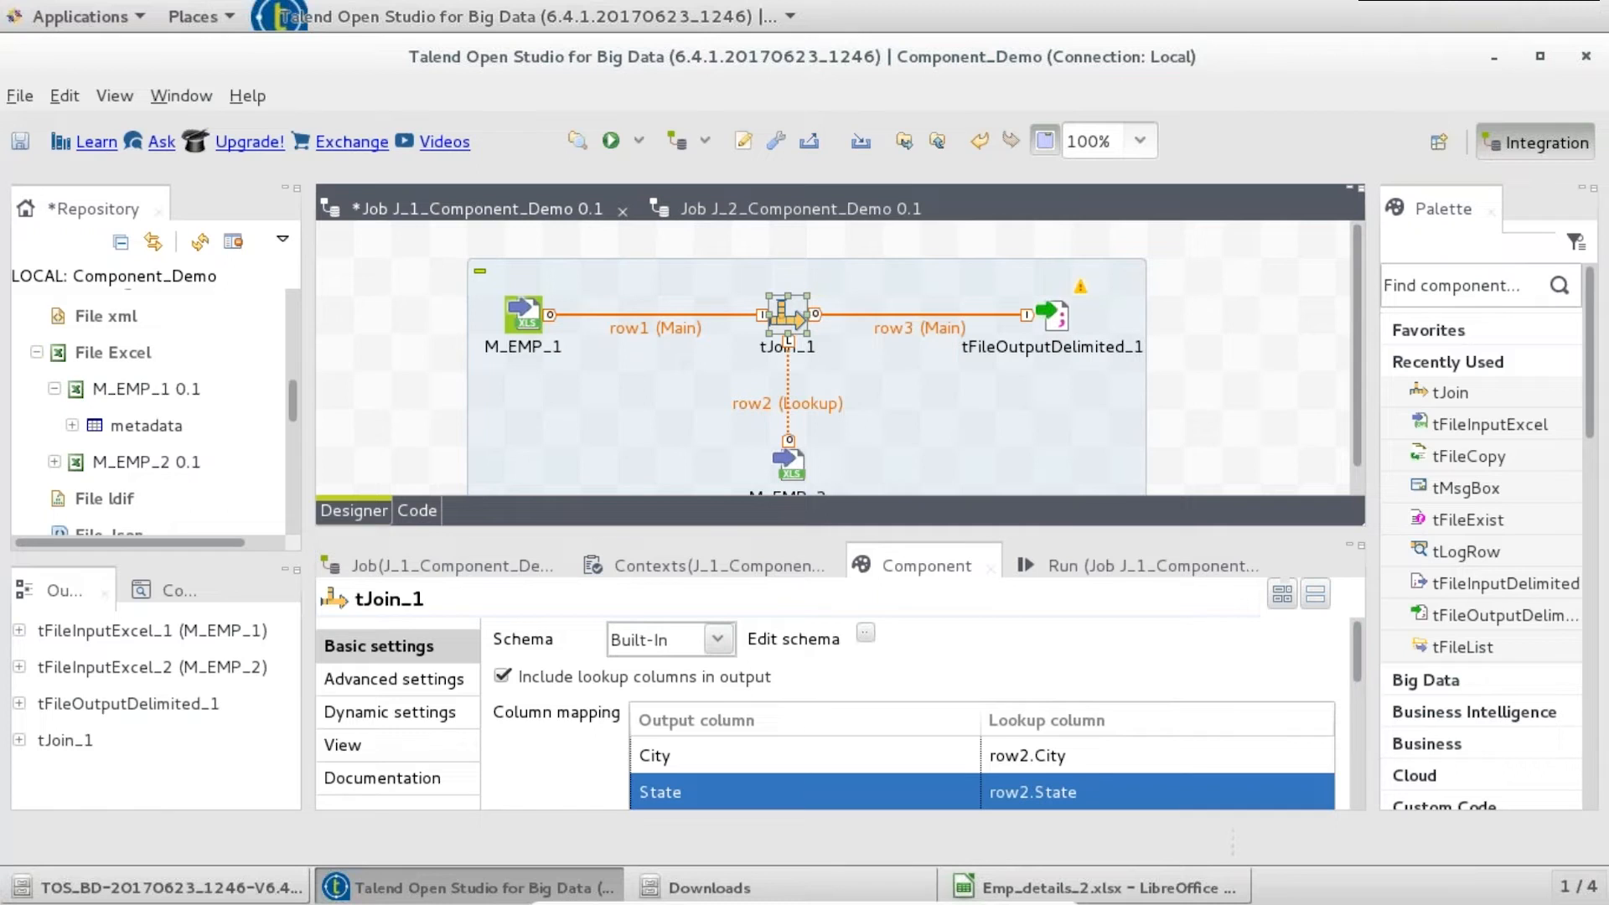
- Sync tFileOutputDelimited_1's schema with the join's output columns
{"action": "left_click", "coordinate": [1077, 295]}
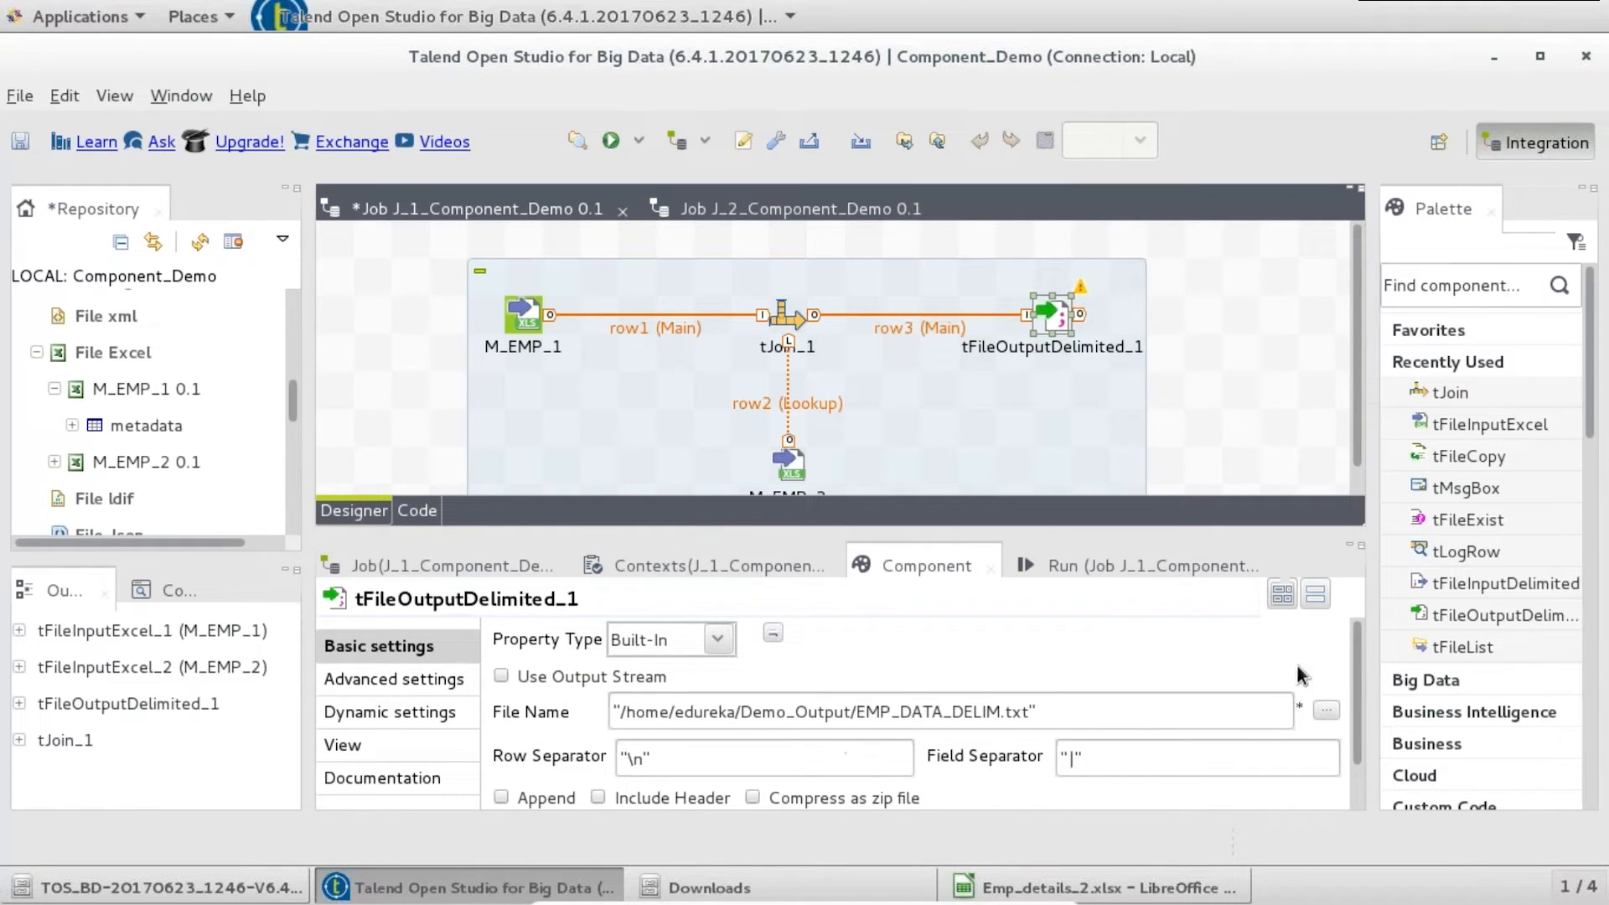
{"action": "scroll", "coordinate": [1351, 667], "scroll_direction": "down", "scroll_amount": 1}
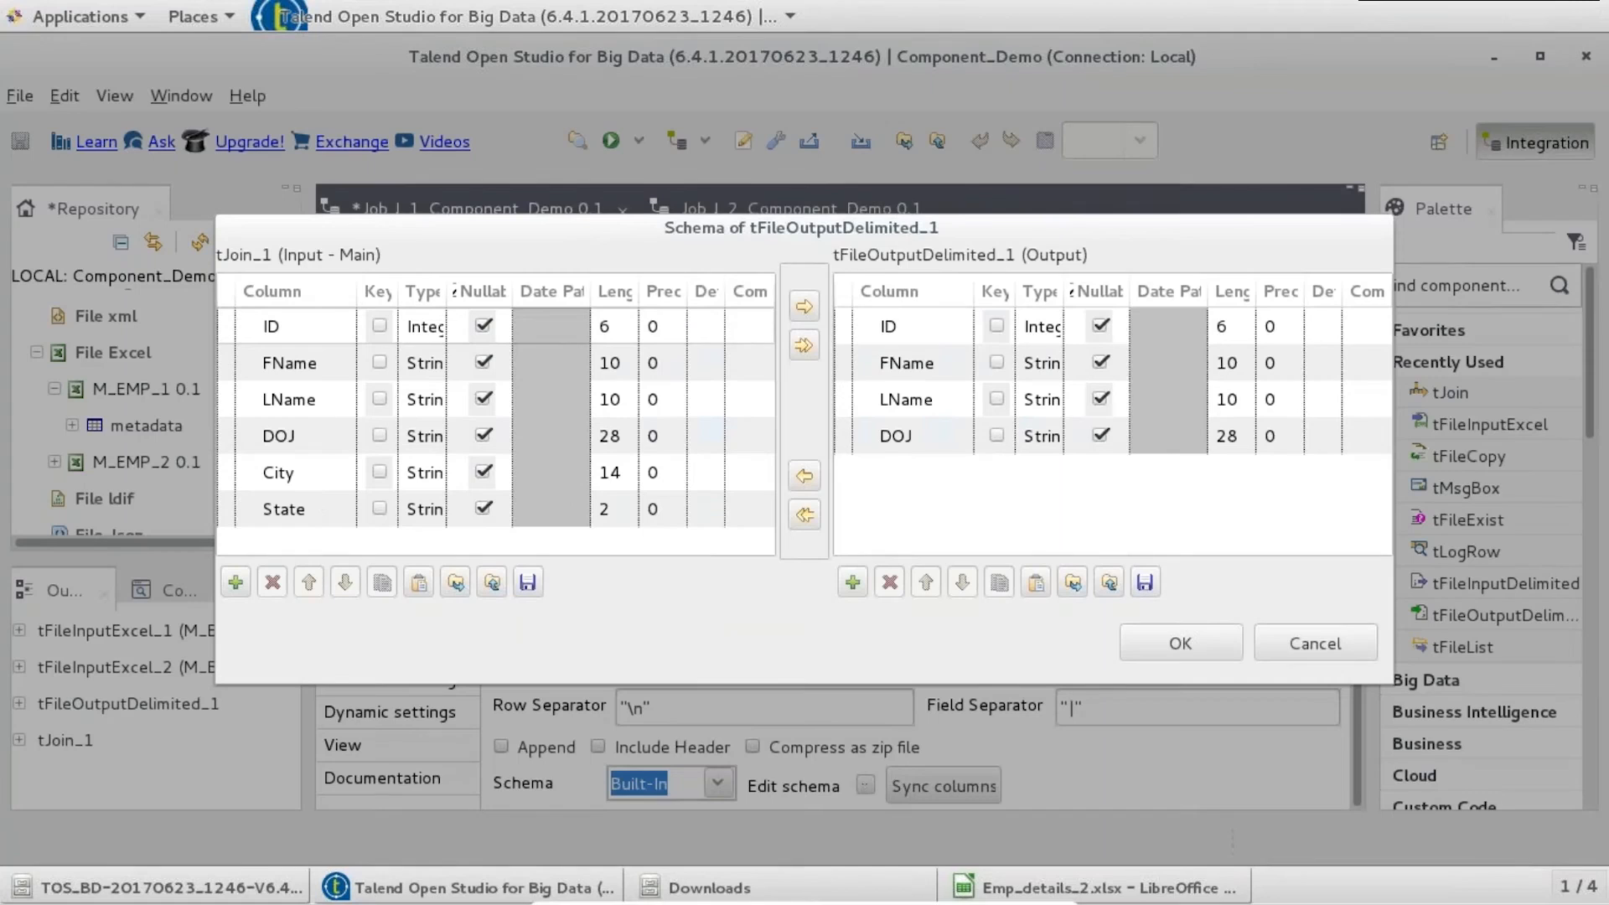
{"action": "left_click", "coordinate": [864, 784]}
{"action": "left_click", "coordinate": [1304, 644]}
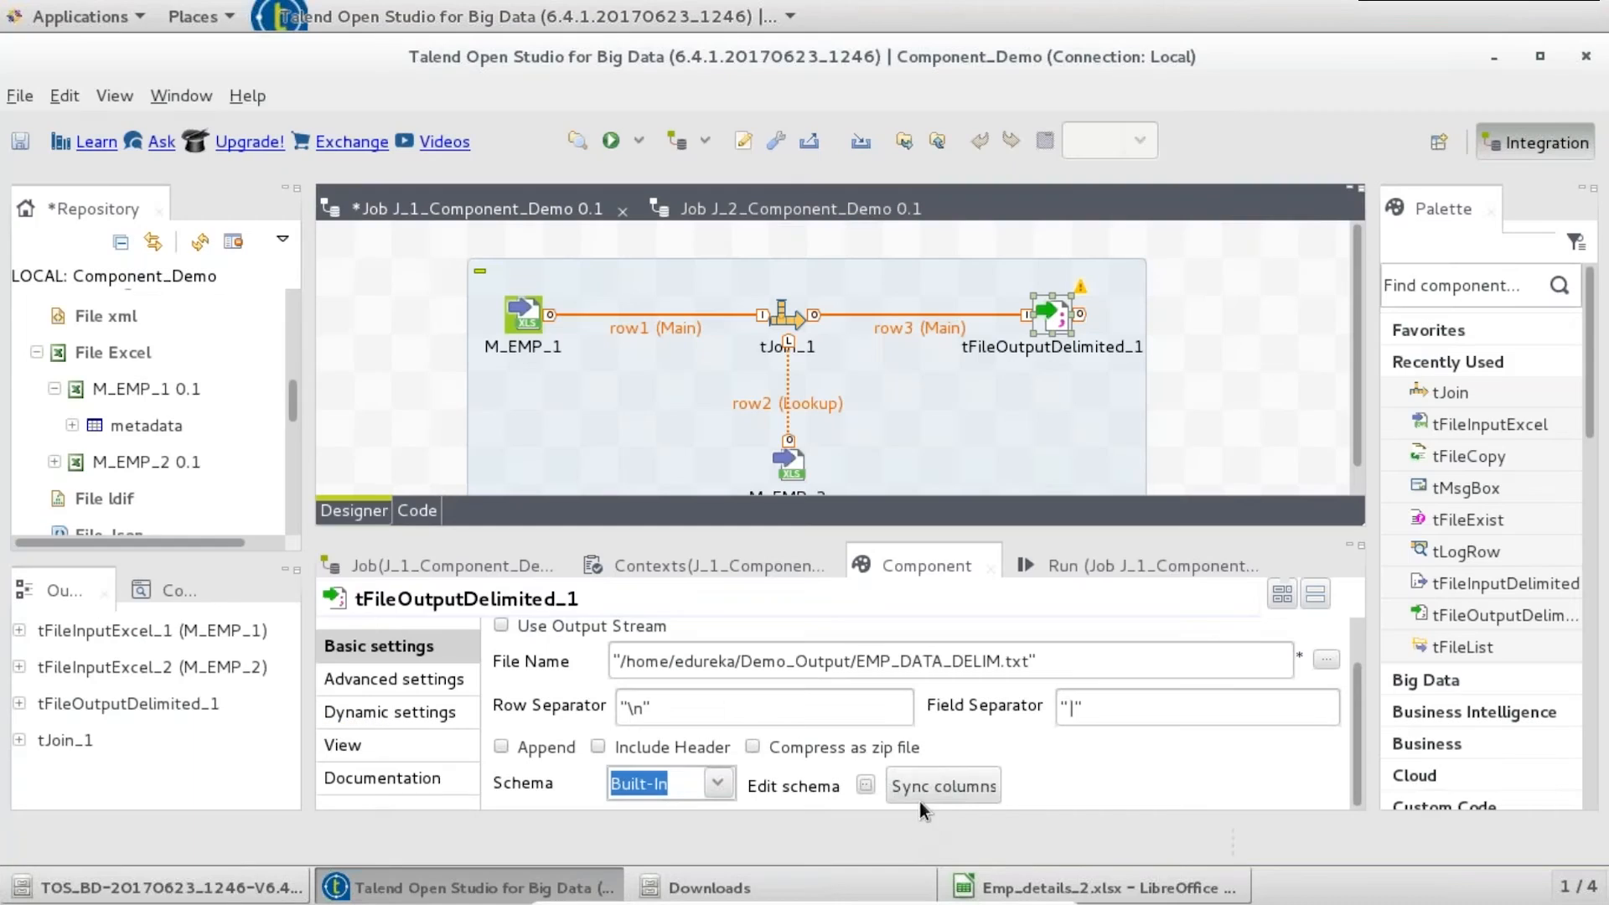
{"action": "left_click", "coordinate": [950, 783]}
- Rename the output file to EMP_DATA_MASTER.txt and save the job
{"action": "left_click", "coordinate": [1001, 662]}
{"action": "key", "text": "BackSpace"}
{"action": "key", "text": "BackSpace"}
{"action": "key", "text": "BackSpace"}
{"action": "key", "text": "BackSpace"}
{"action": "key", "text": "BackSpace"}
{"action": "type", "text": "MASTER"}
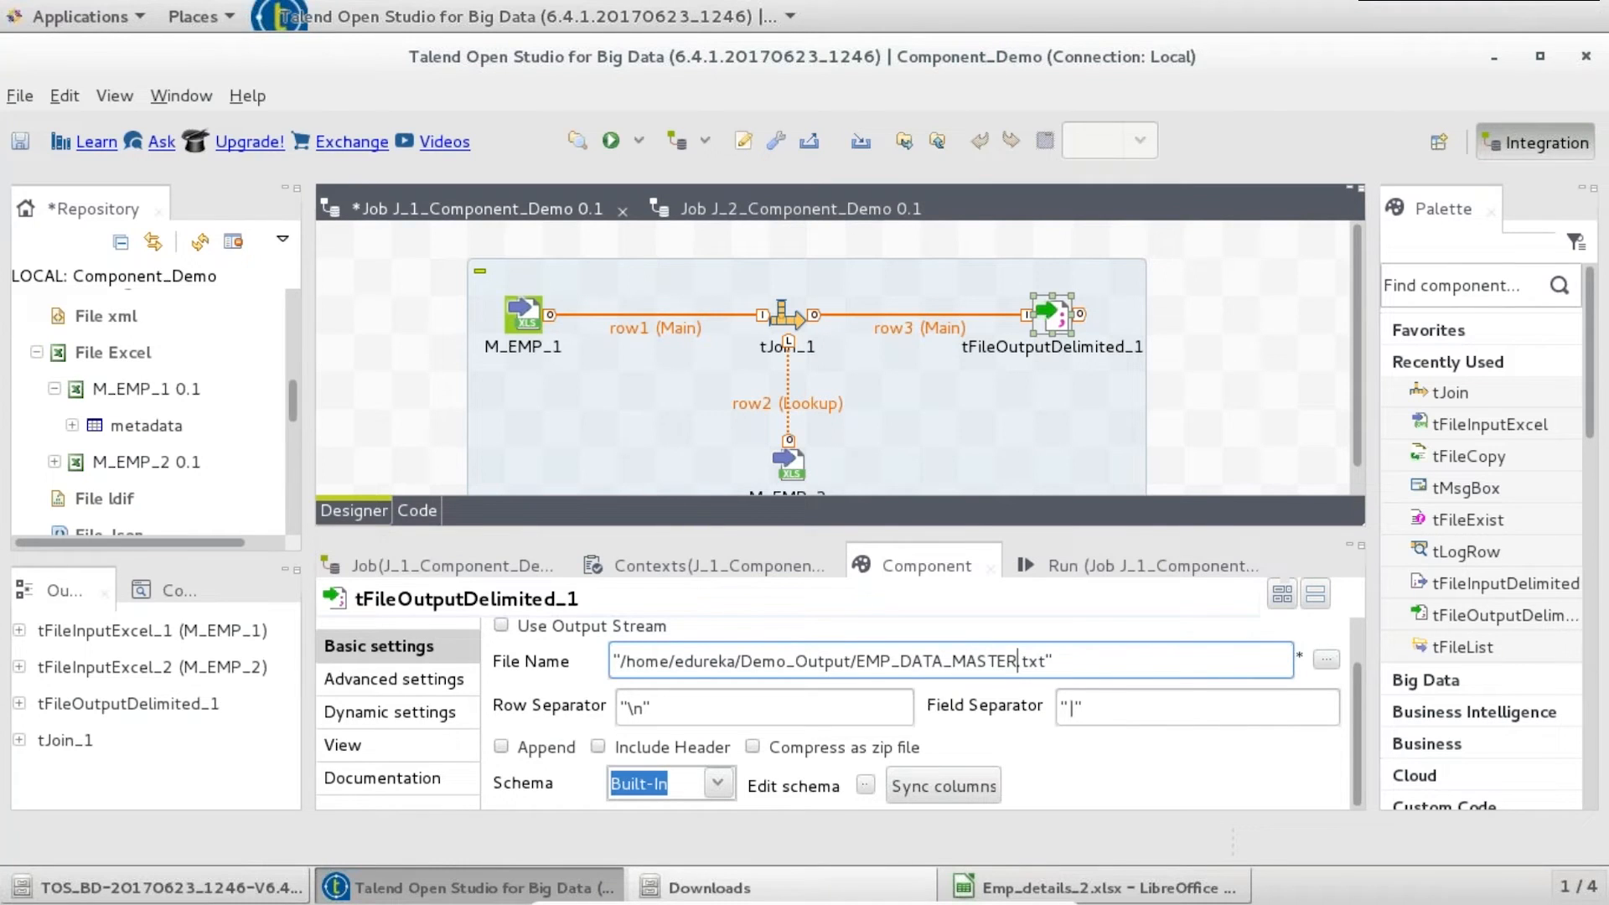
{"action": "key", "text": "ctrl+s"}
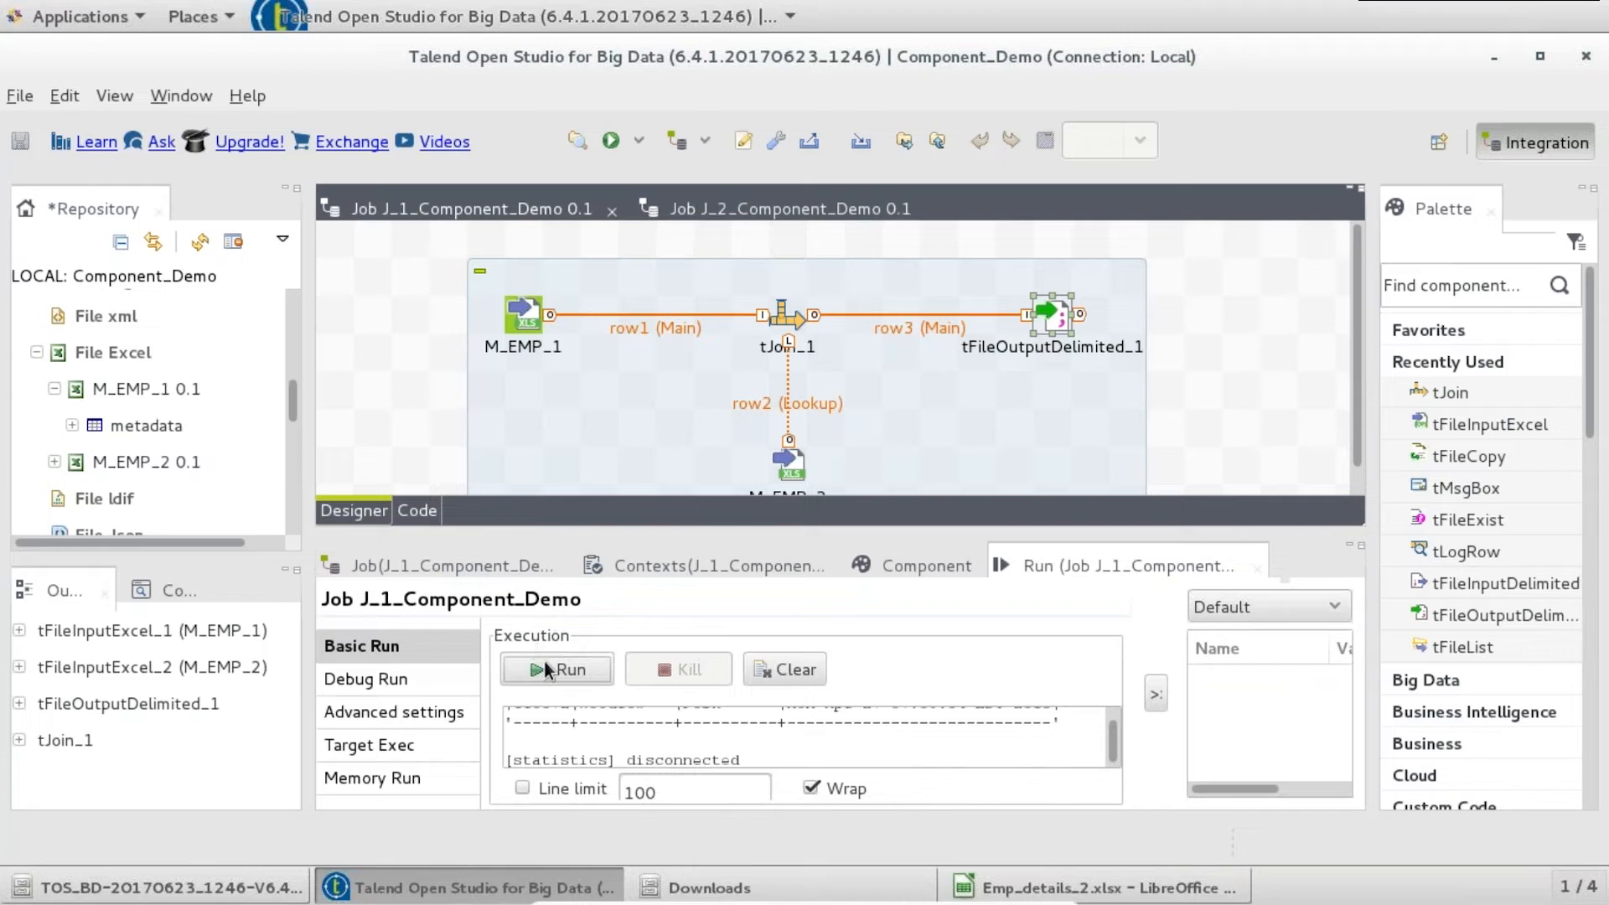
- Run job J_1 to completion (exit code 0, 100 rows per link), then bring up the Downloads folder
{"action": "left_click", "coordinate": [547, 667]}
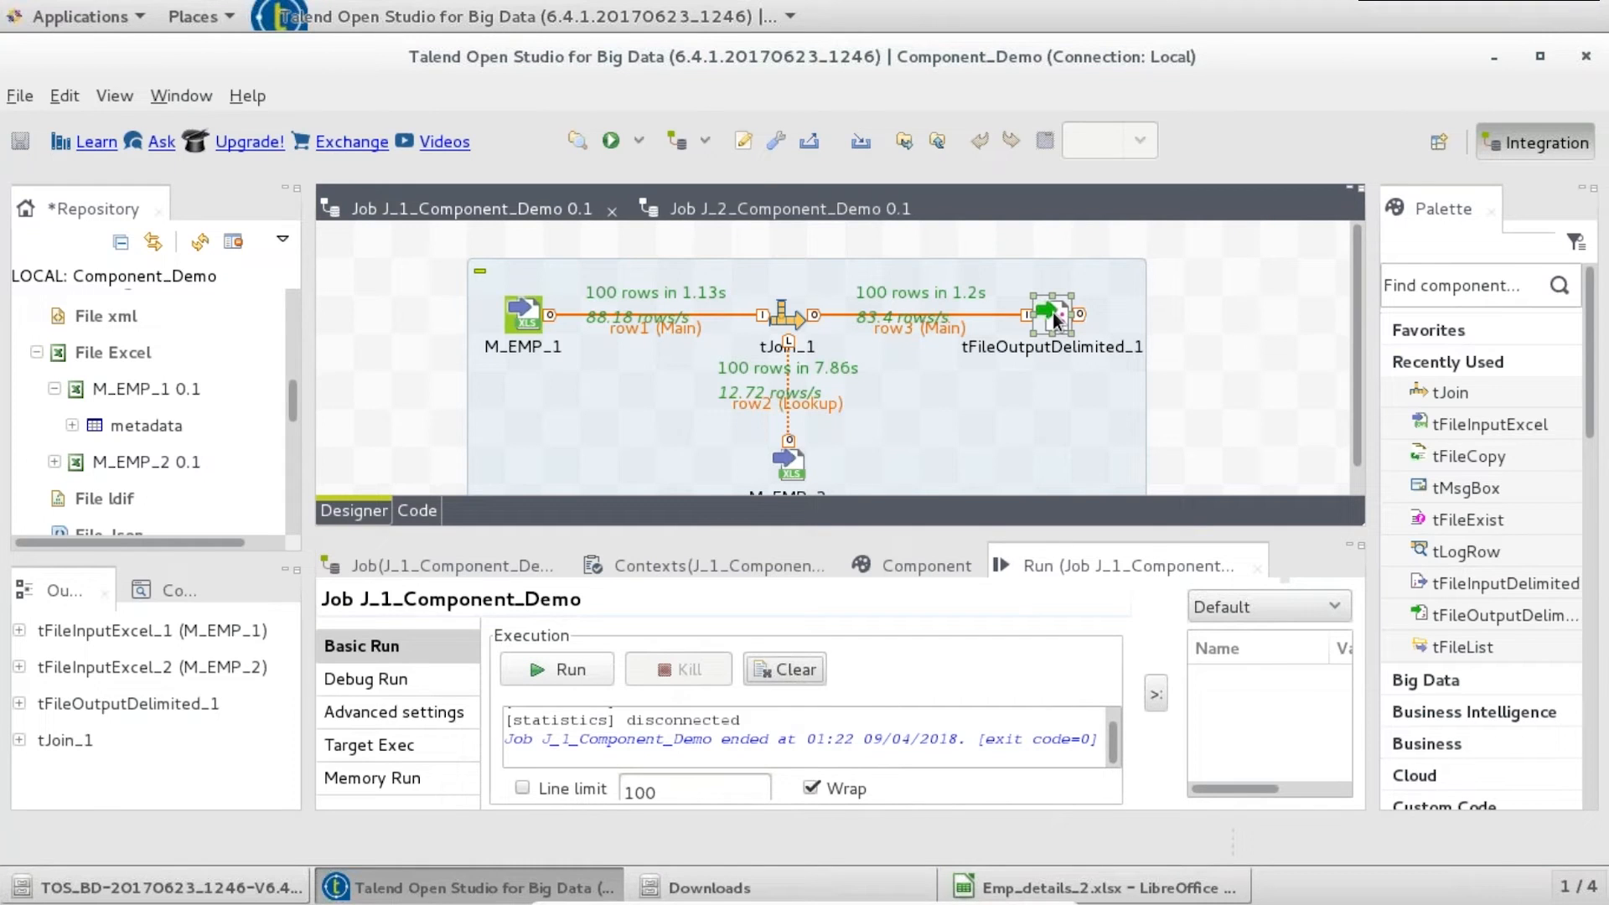
{"action": "left_click", "coordinate": [864, 884]}
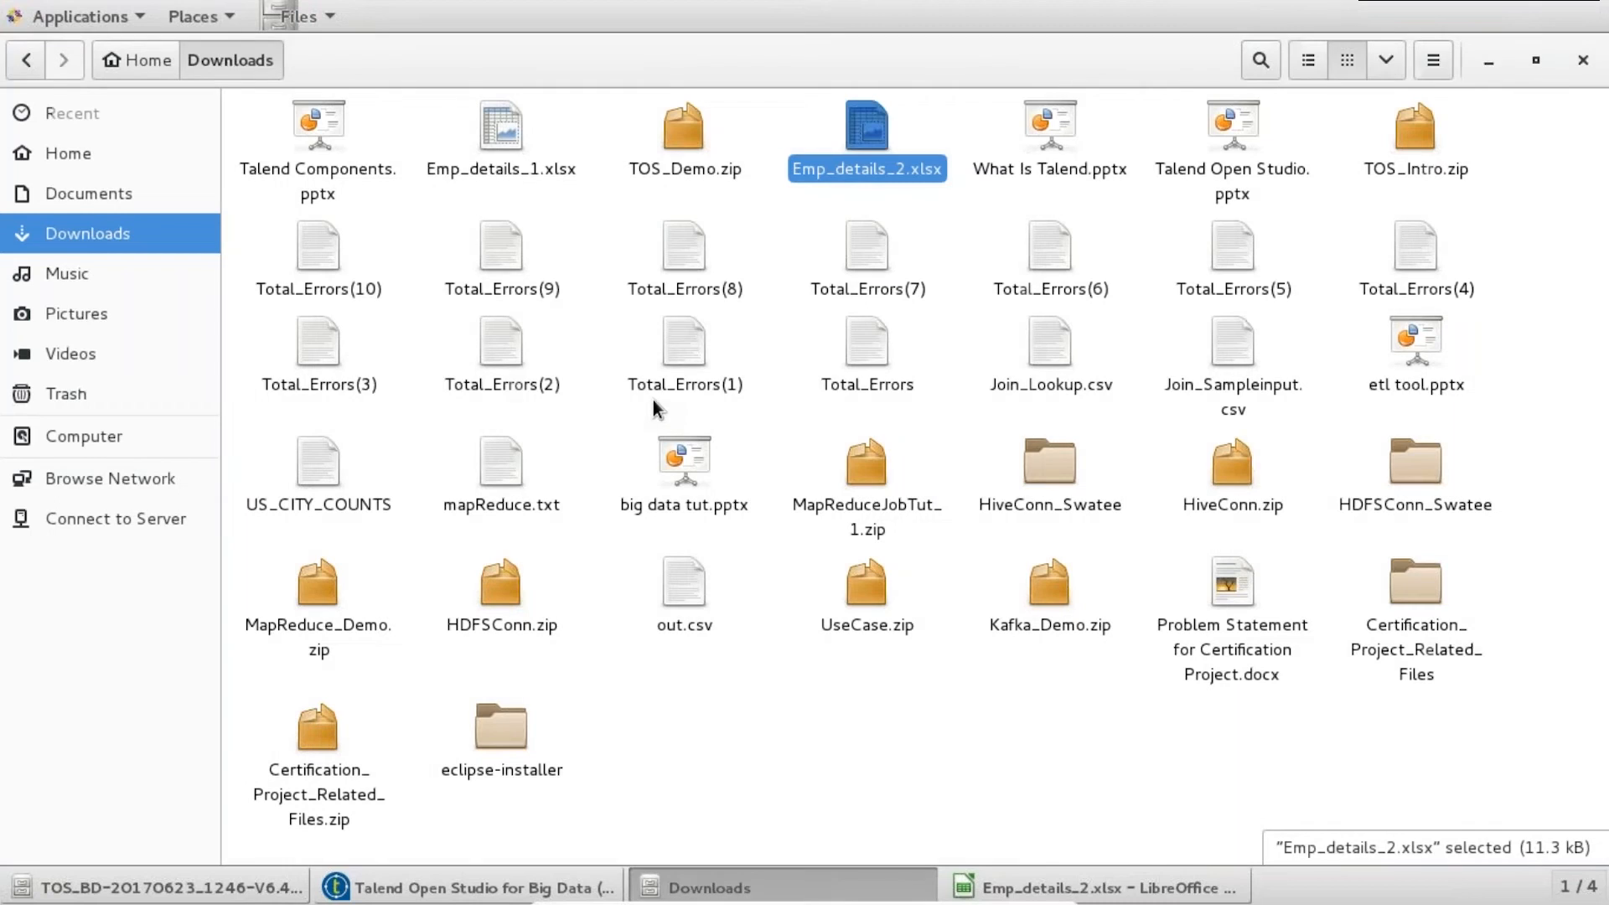
{"action": "left_click", "coordinate": [126, 155]}
{"action": "double_click", "coordinate": [682, 143]}
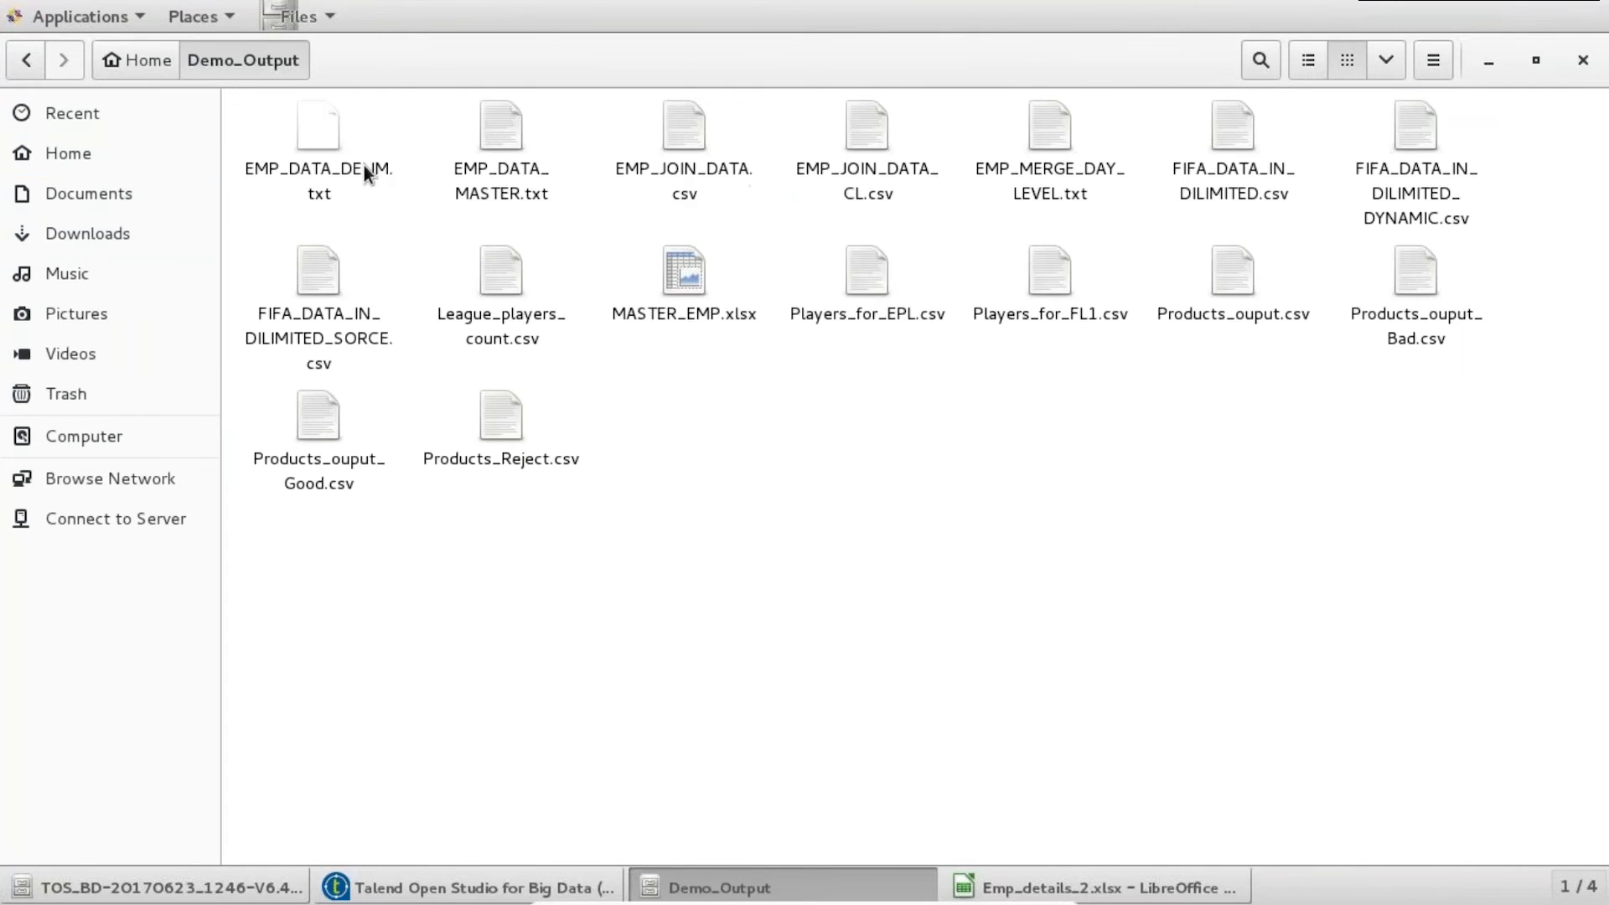
{"action": "left_click", "coordinate": [494, 146]}
{"action": "double_click", "coordinate": [495, 146]}
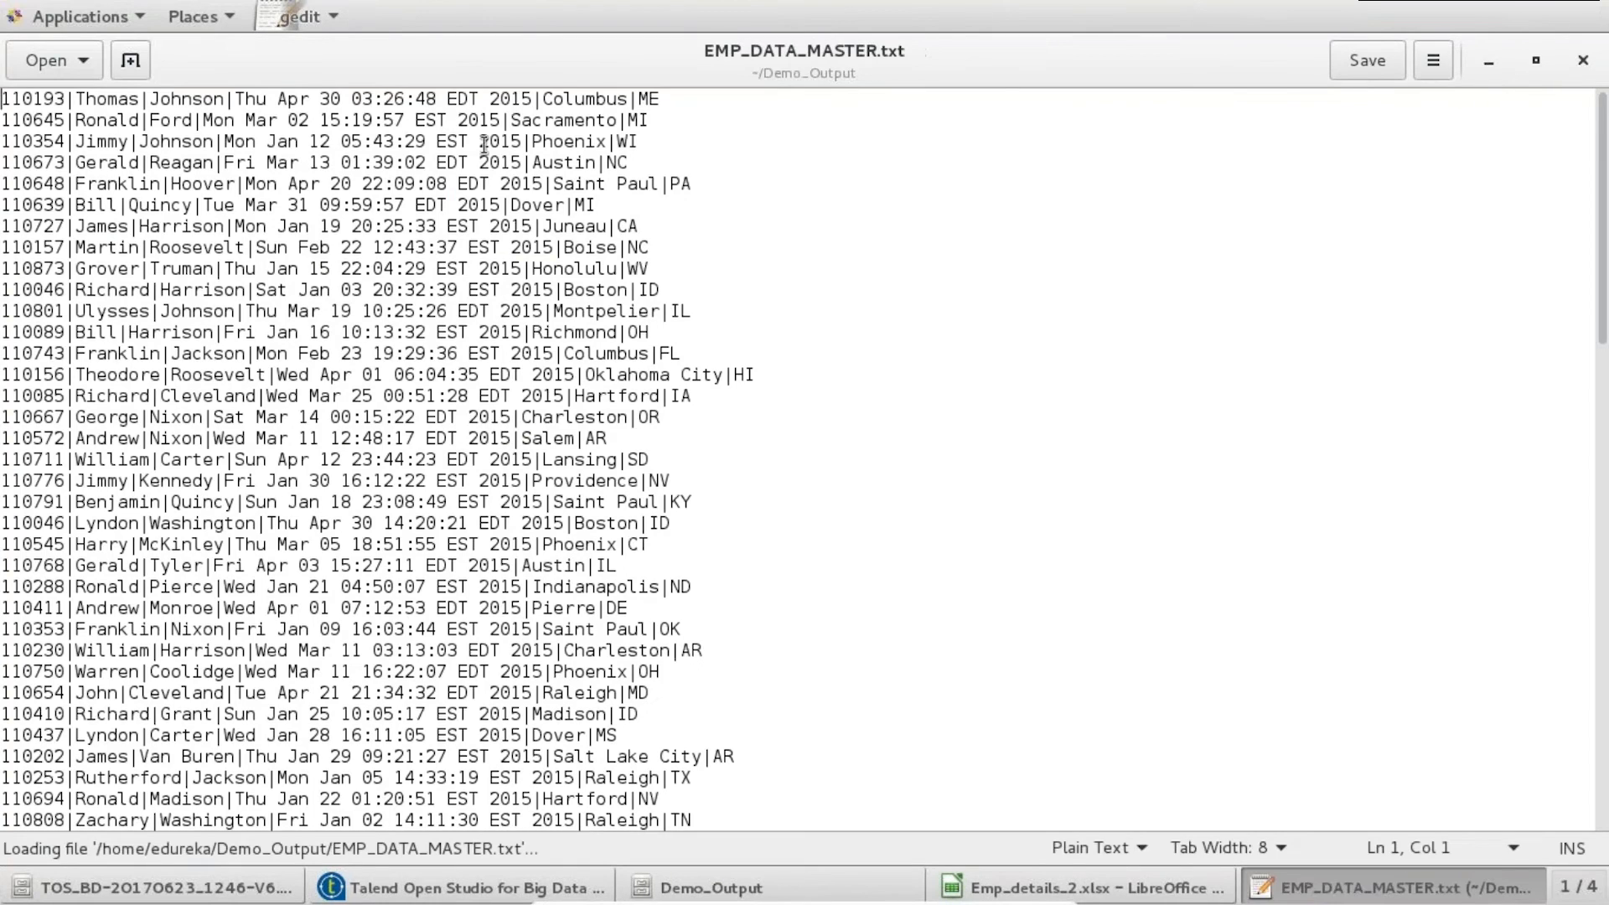
{"action": "left_click_drag", "start_coordinate": [675, 103], "coordinate": [534, 101]}
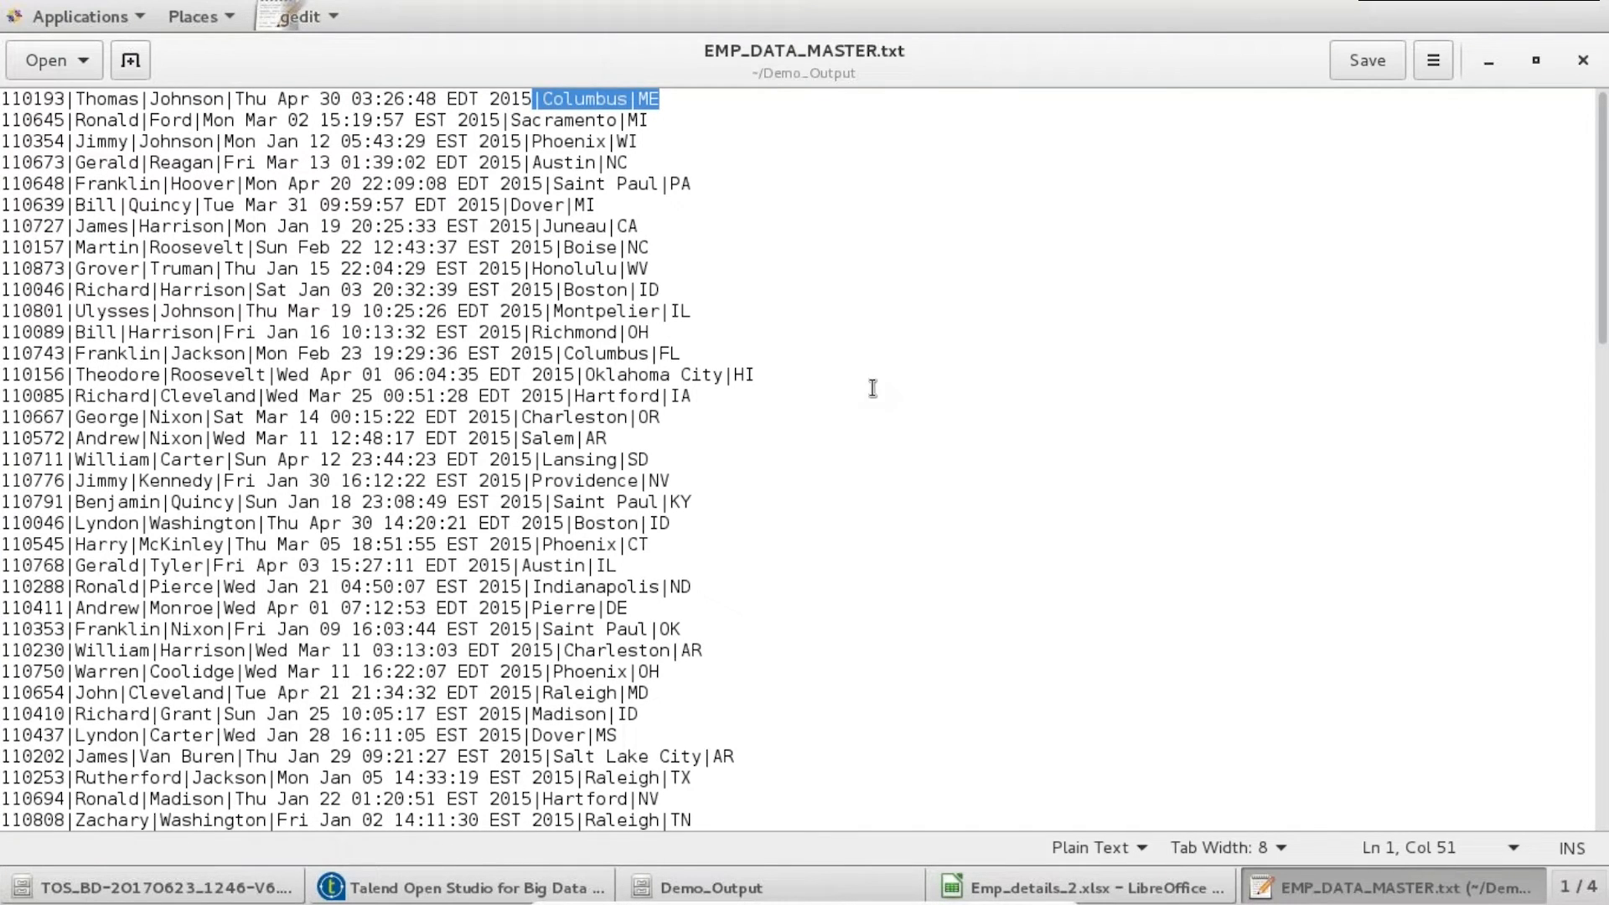
{"action": "left_click", "coordinate": [1585, 61]}
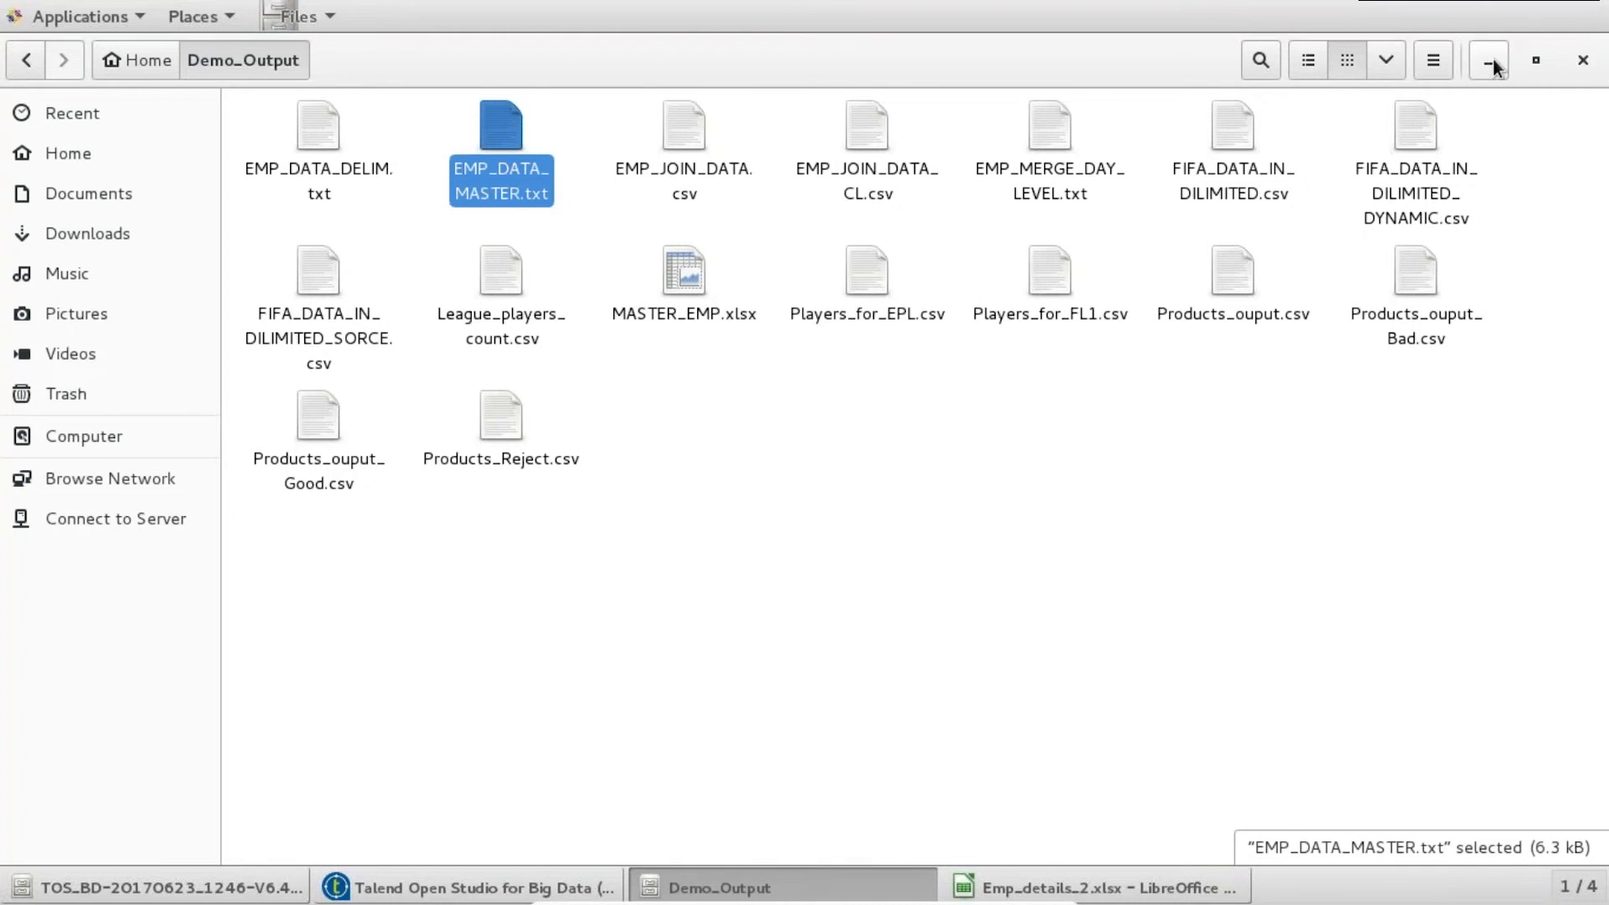
{"action": "left_click", "coordinate": [1492, 64]}
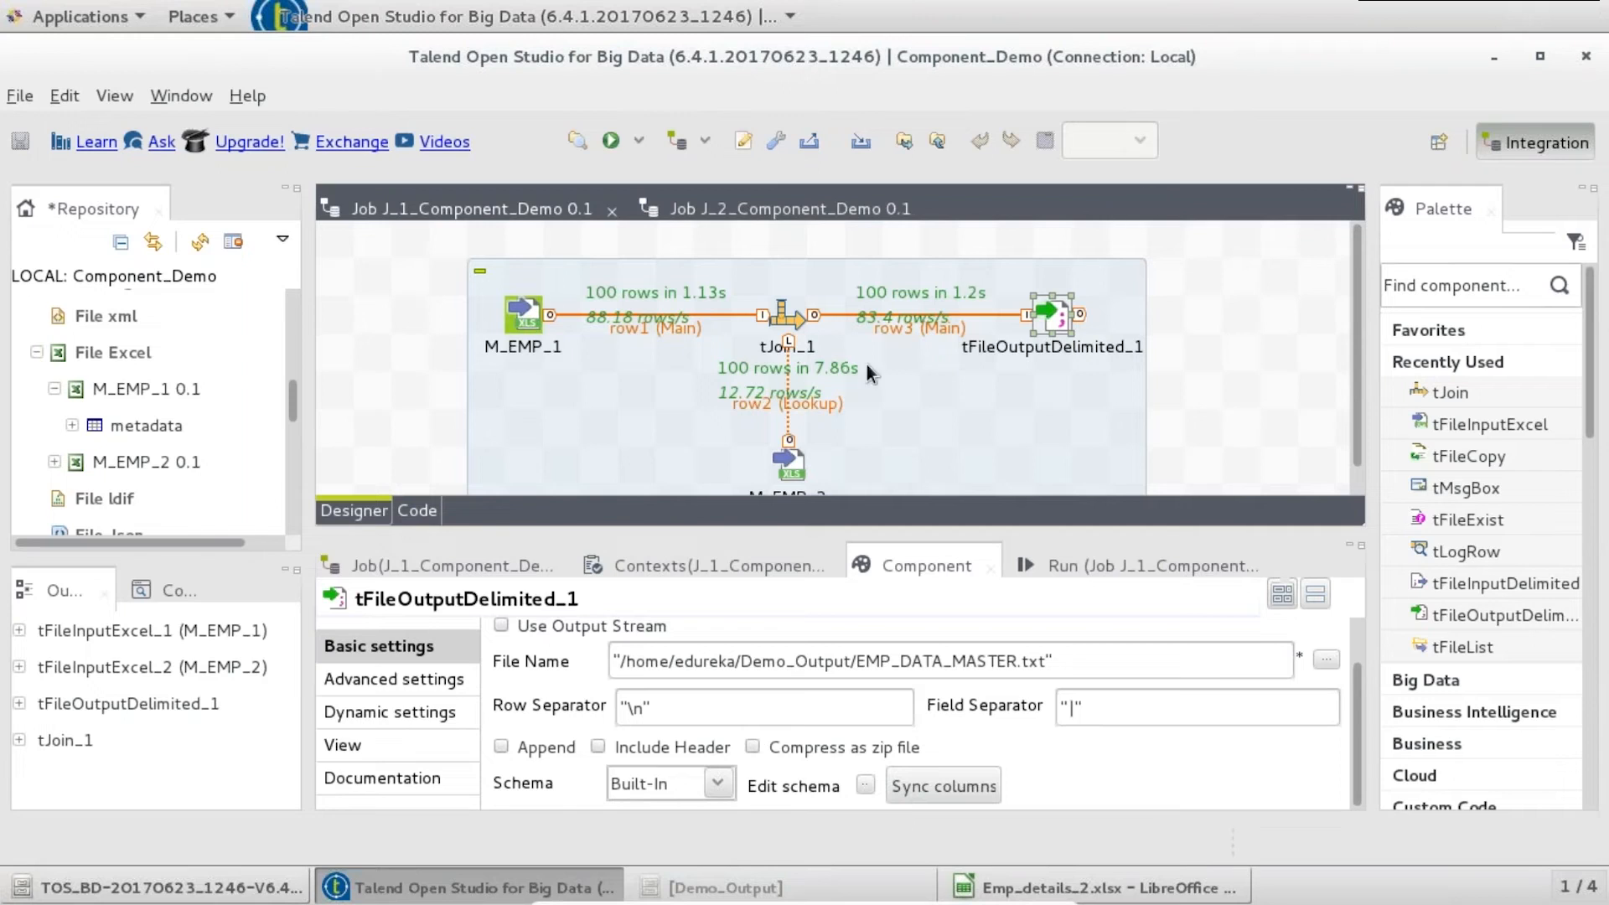
- Turn on Inner join (with reject output) in tJoin_1's settings
{"action": "left_click", "coordinate": [785, 319]}
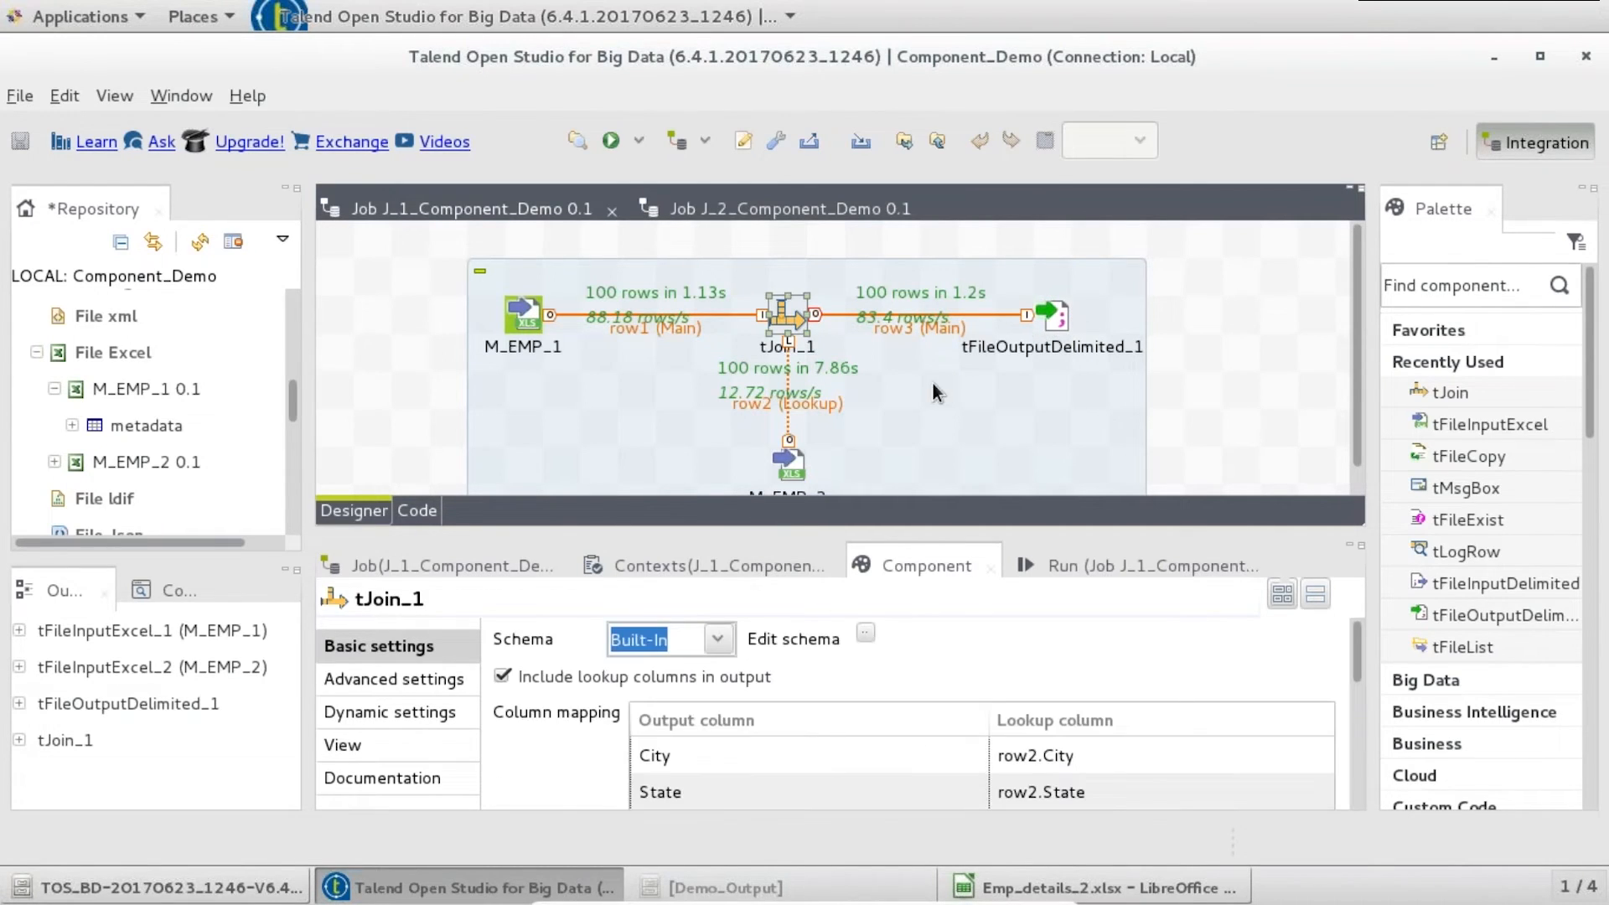
{"action": "left_click_drag", "start_coordinate": [1356, 379], "coordinate": [1356, 426]}
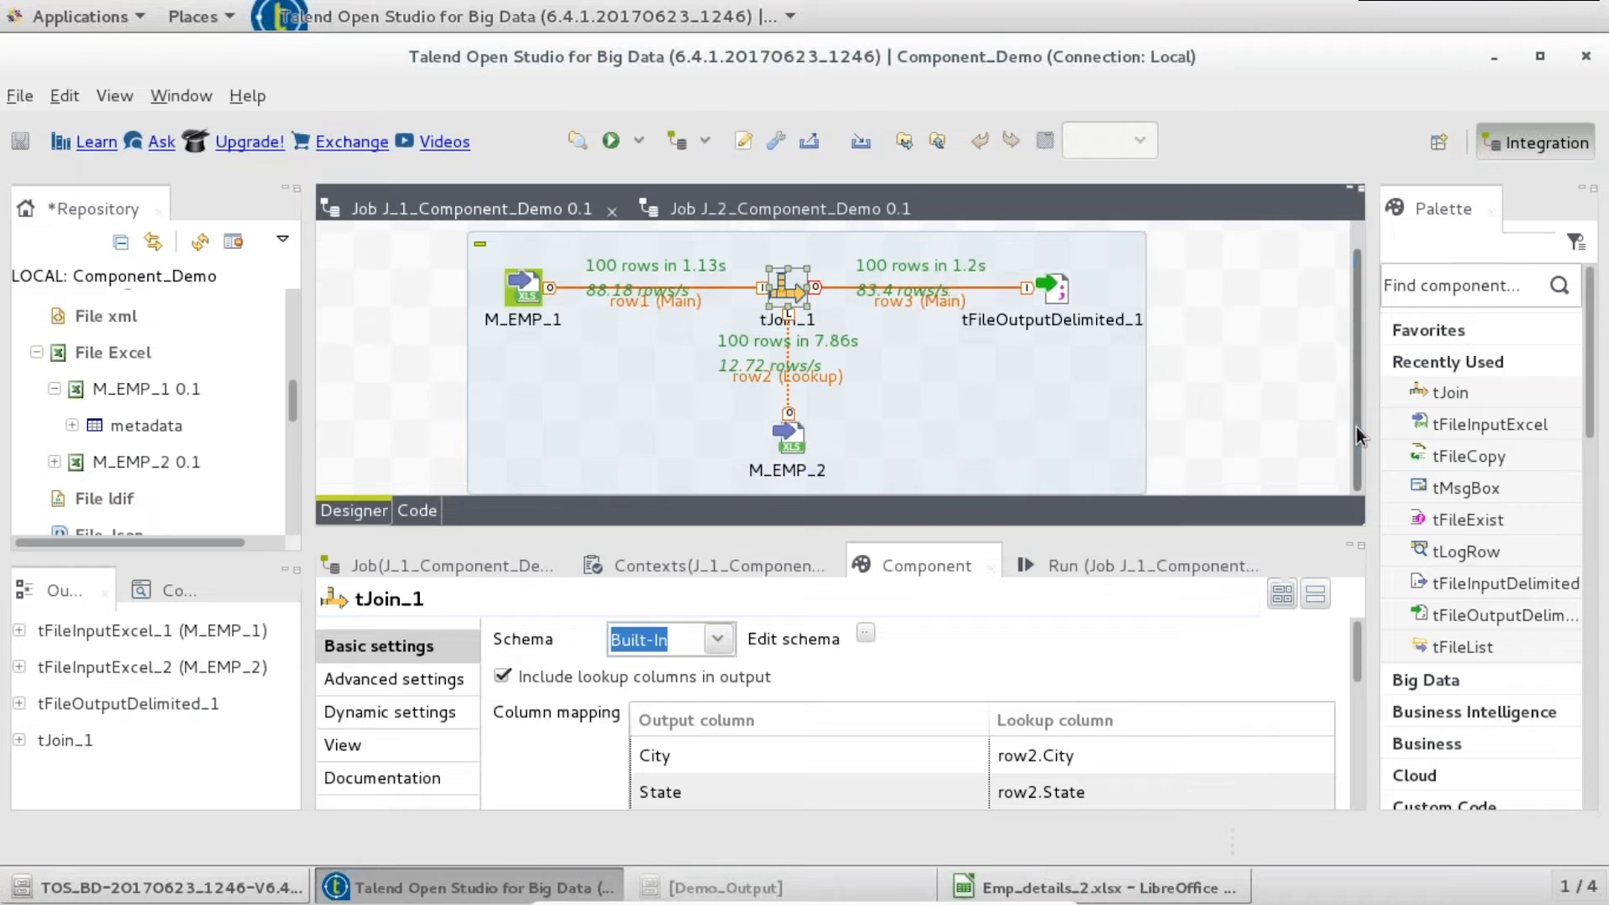
{"action": "left_click_drag", "start_coordinate": [1355, 663], "coordinate": [1360, 806]}
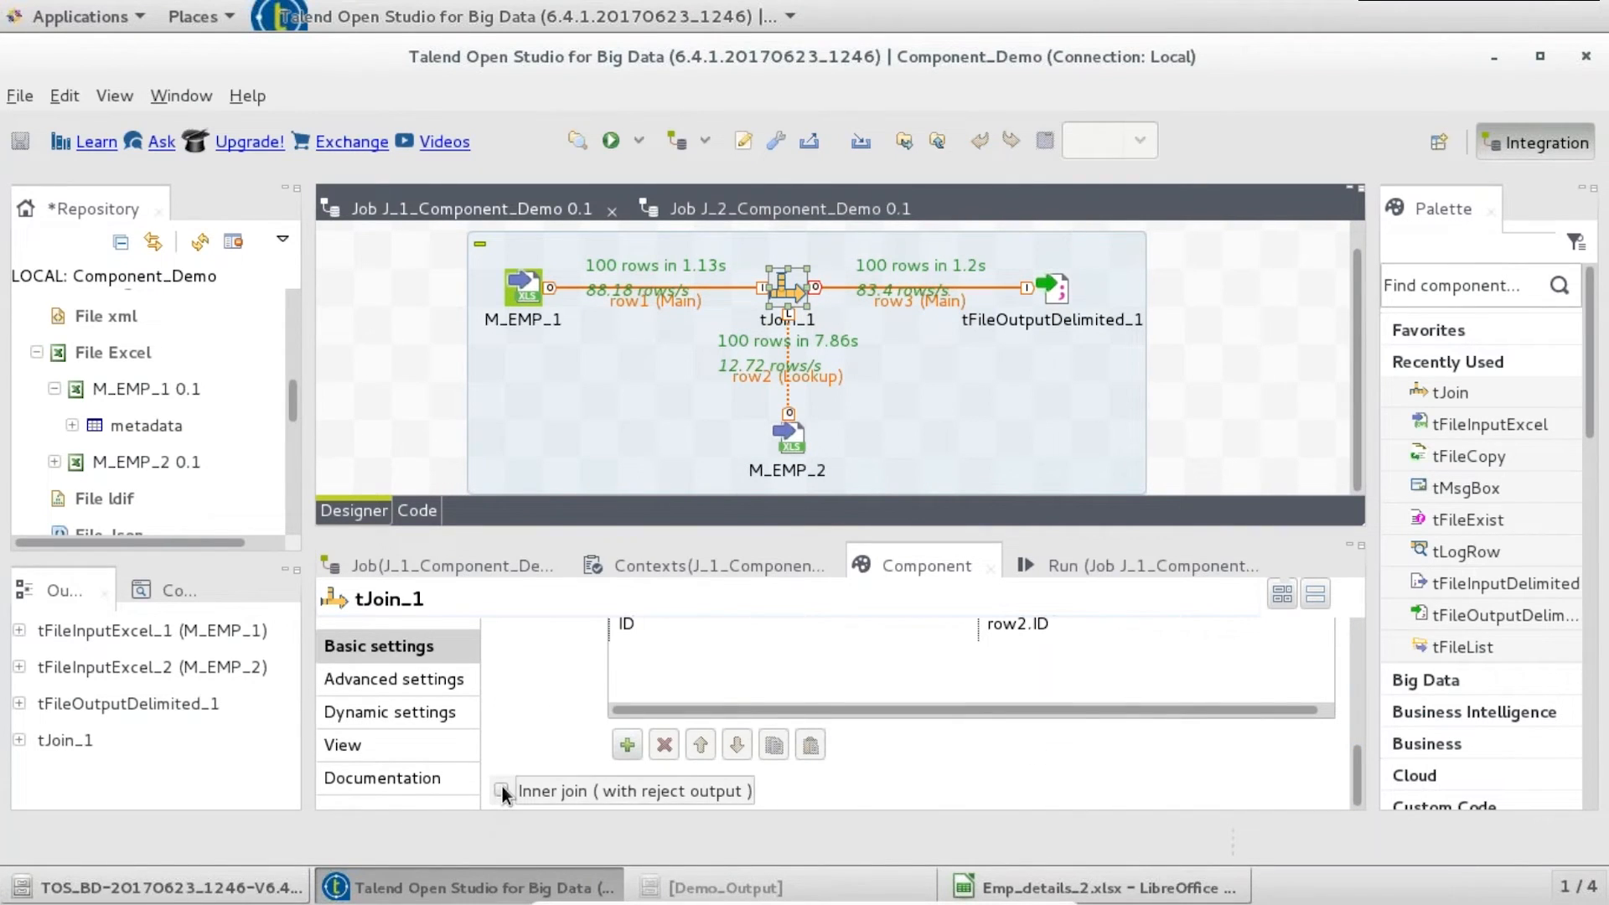
{"action": "left_click", "coordinate": [655, 801]}
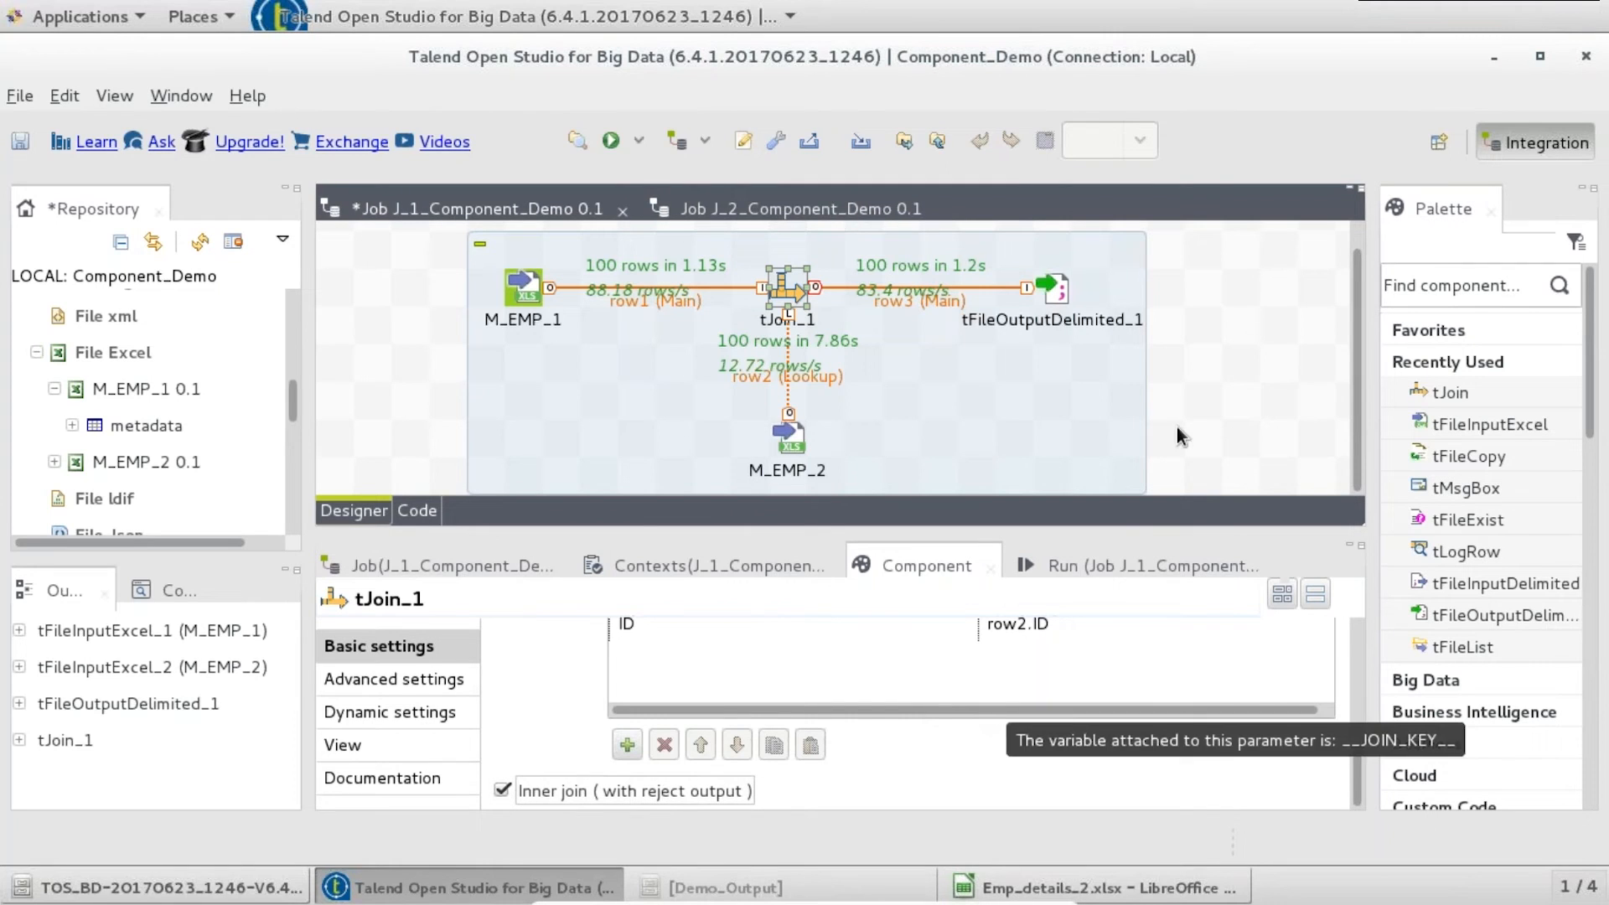
- Route tJoin_1's inner-join rejects to a new Table-mode tLogRow_1, then switch to Emp_details_2.xlsx
{"action": "left_click", "coordinate": [1061, 394]}
{"action": "type", "text": "tlog"}
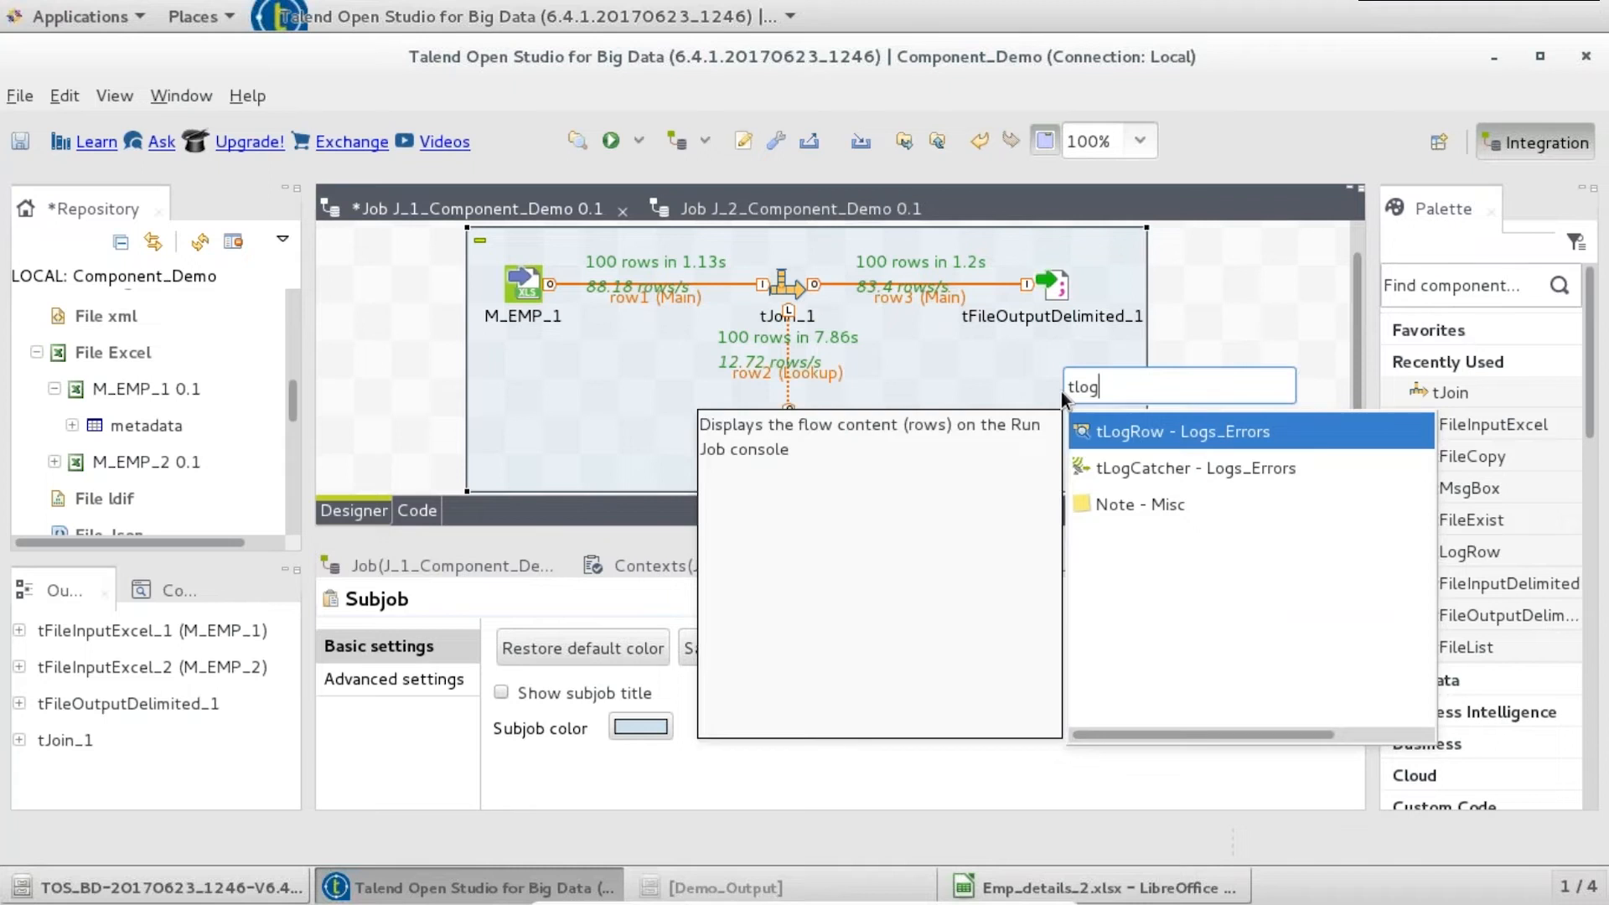
{"action": "key", "text": "Return"}
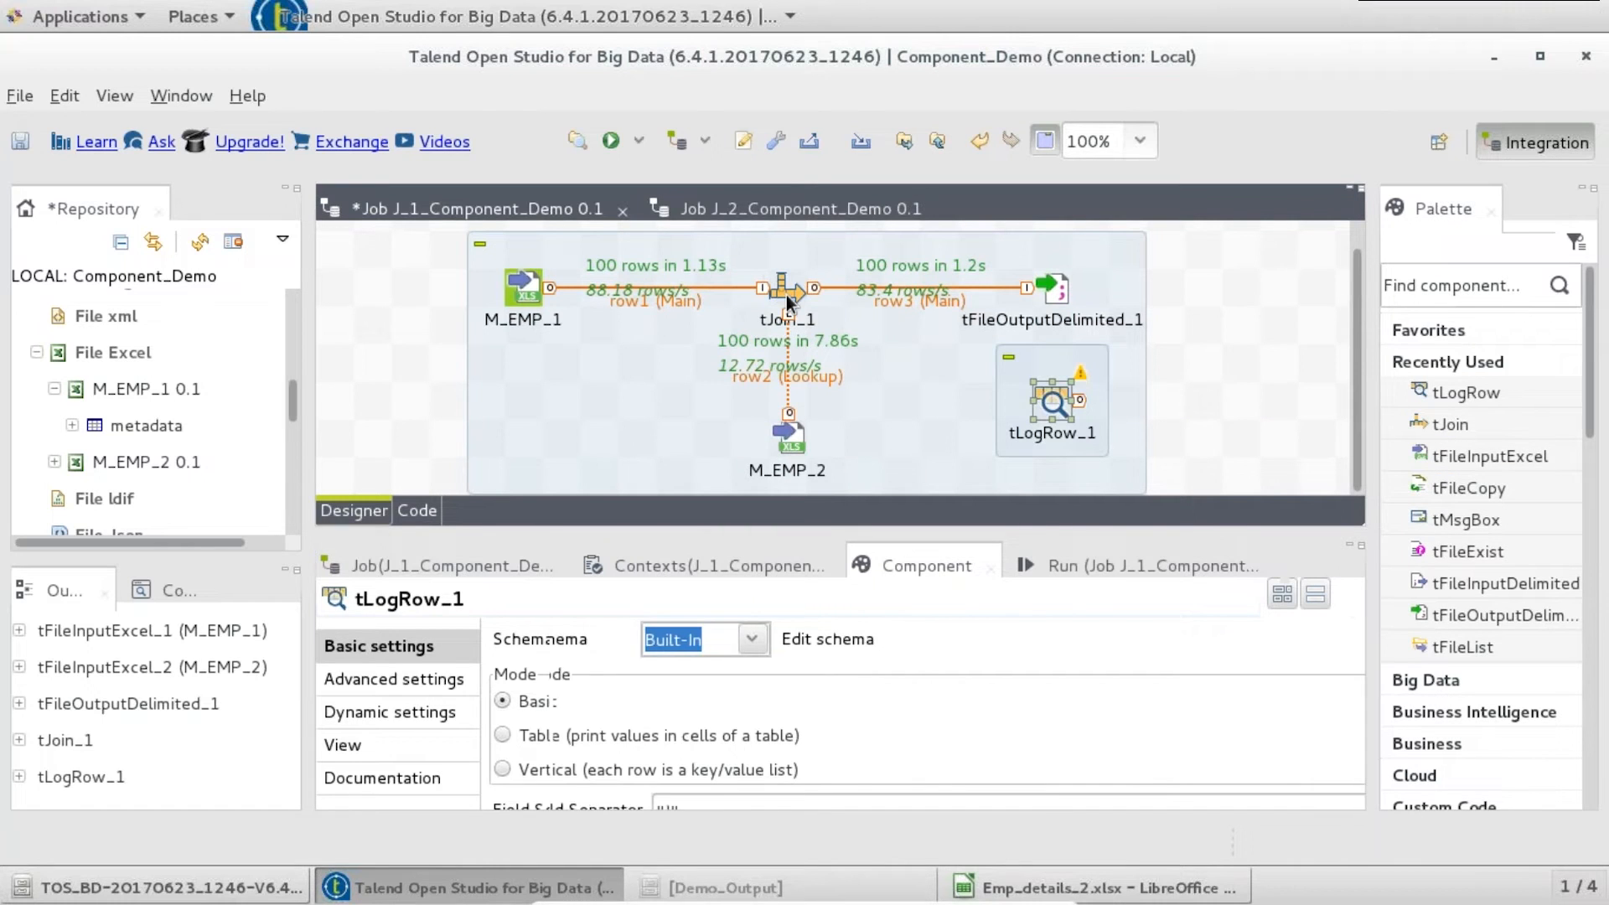
{"action": "right_click", "coordinate": [786, 295]}
{"action": "left_click", "coordinate": [1164, 310]}
{"action": "left_click", "coordinate": [1056, 401]}
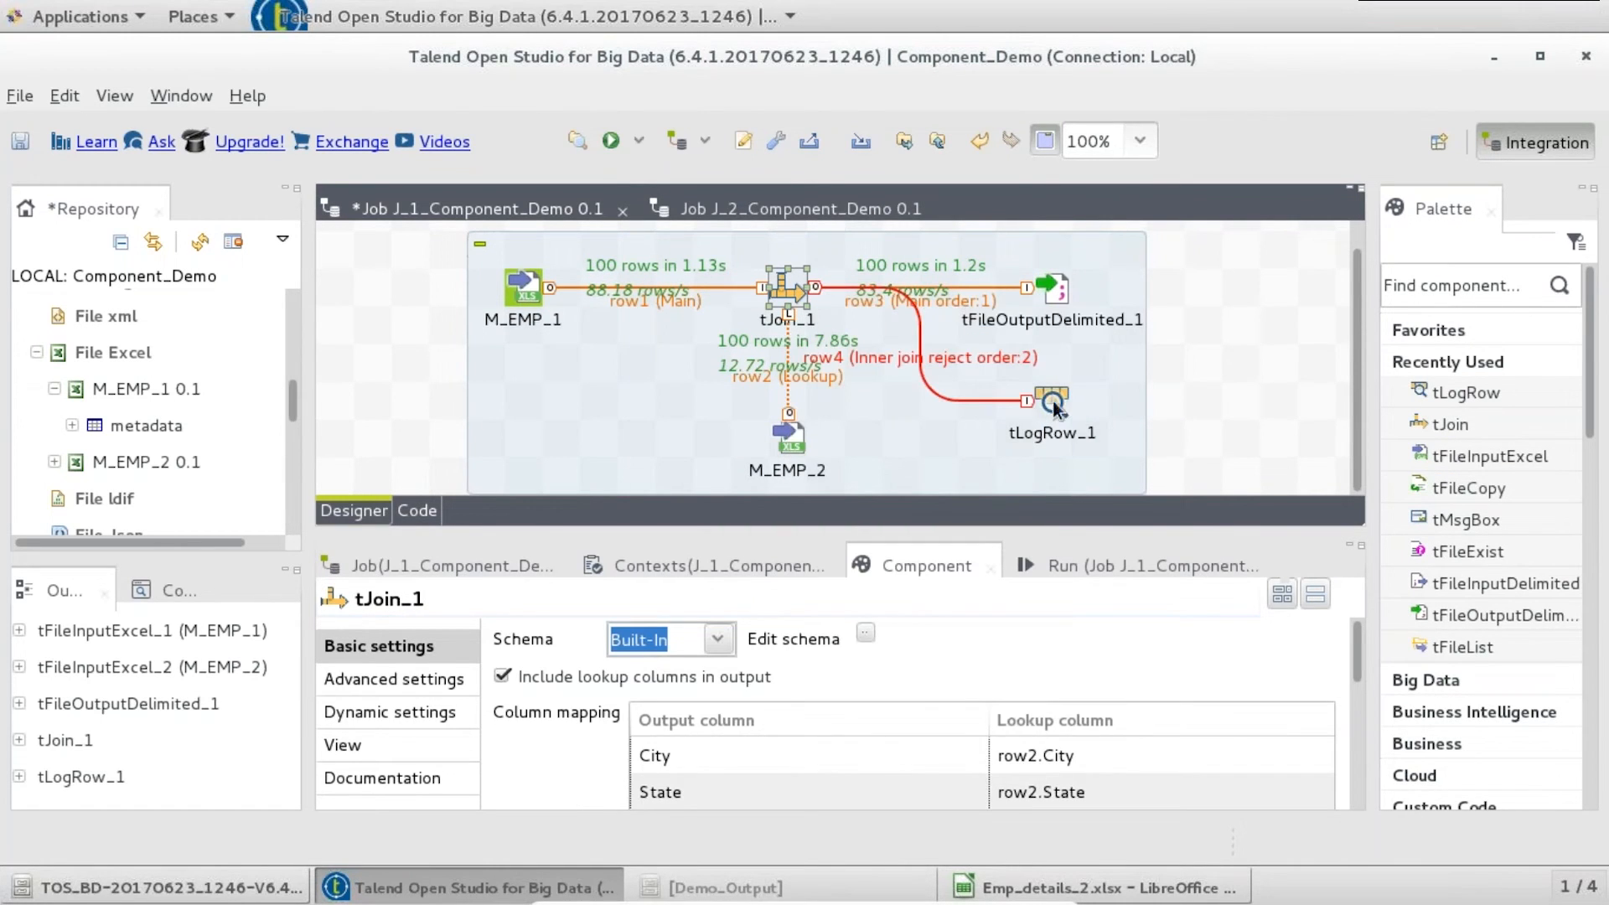
{"action": "left_click", "coordinate": [1054, 397]}
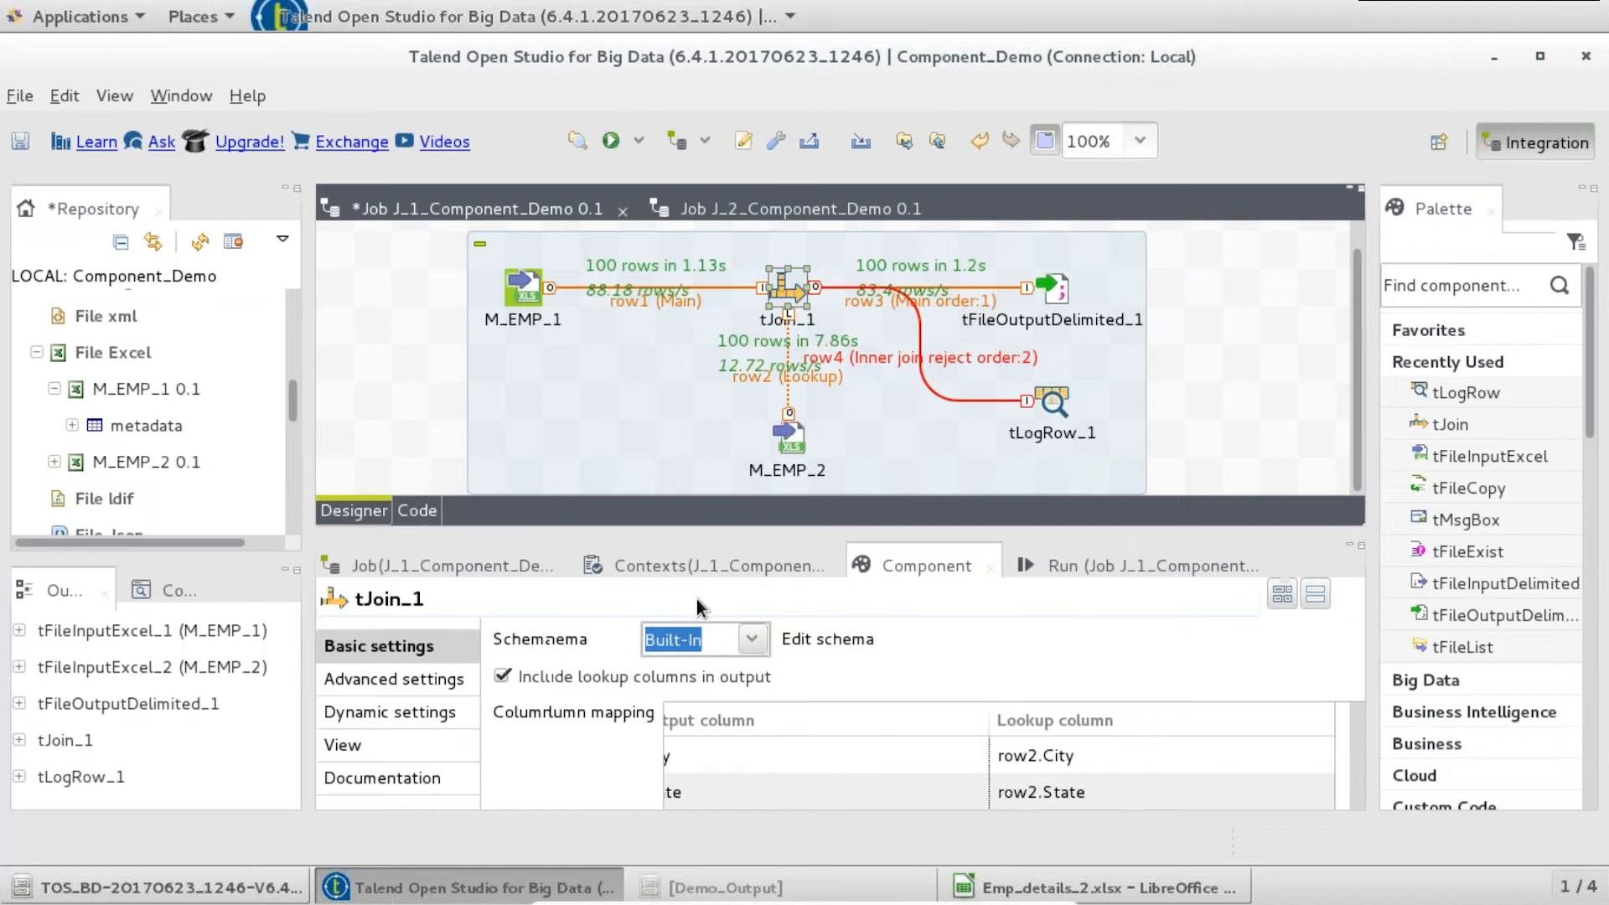
{"action": "left_click", "coordinate": [529, 739]}
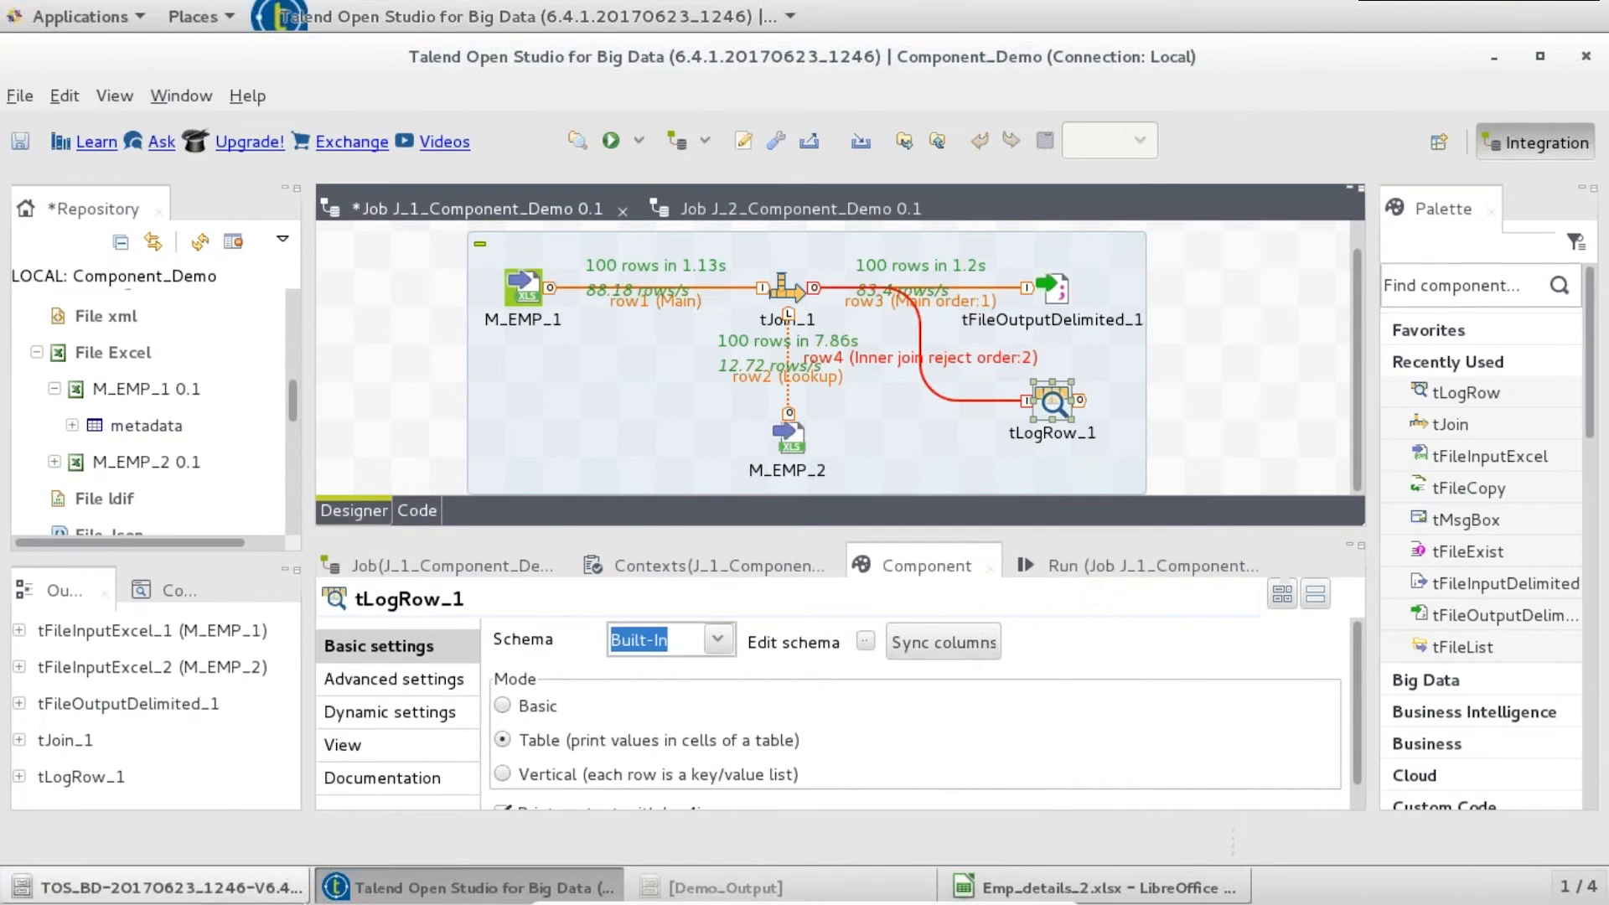
{"action": "left_click", "coordinate": [1097, 887]}
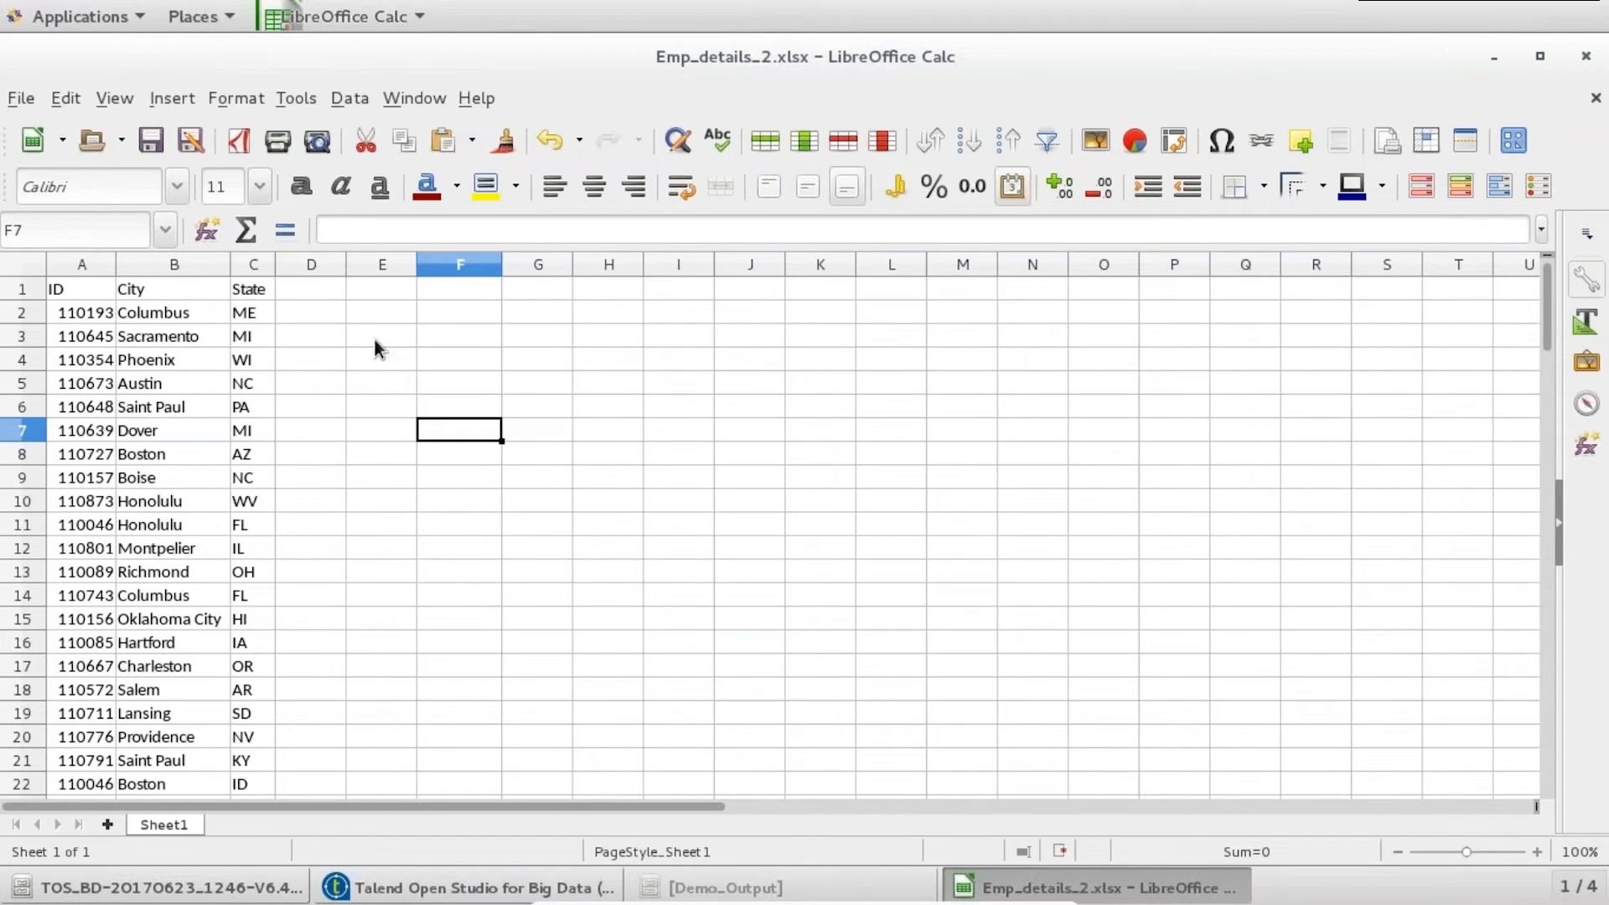
- Copy row 101 into new row 102 and change its ID to 11
{"action": "left_click", "coordinate": [94, 319]}
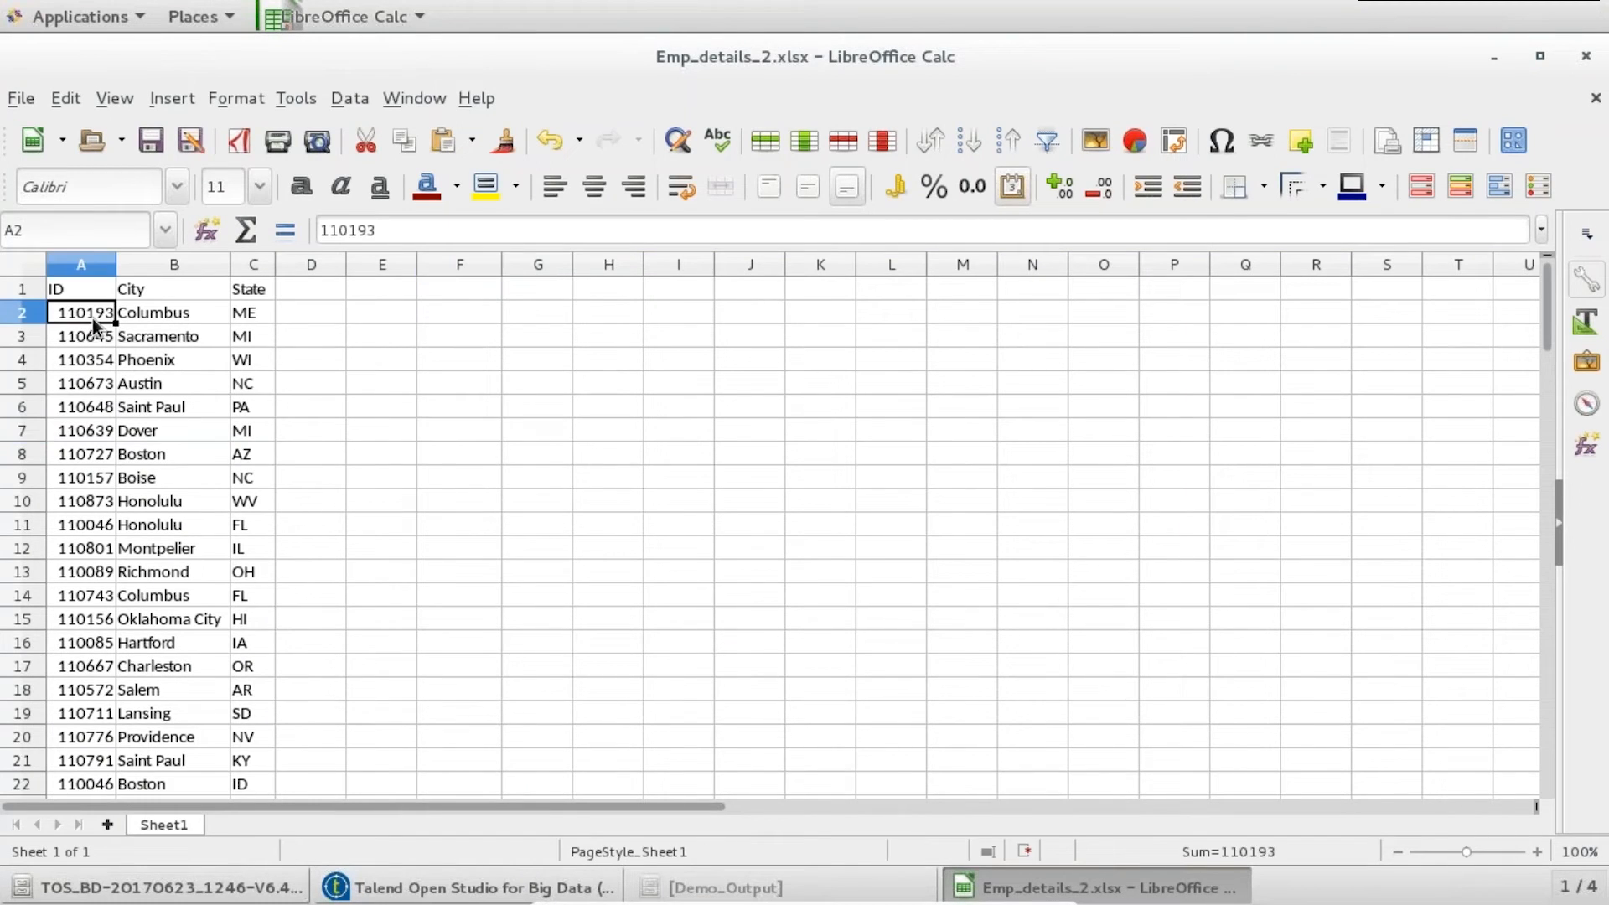
{"action": "key", "text": "ctrl+Down"}
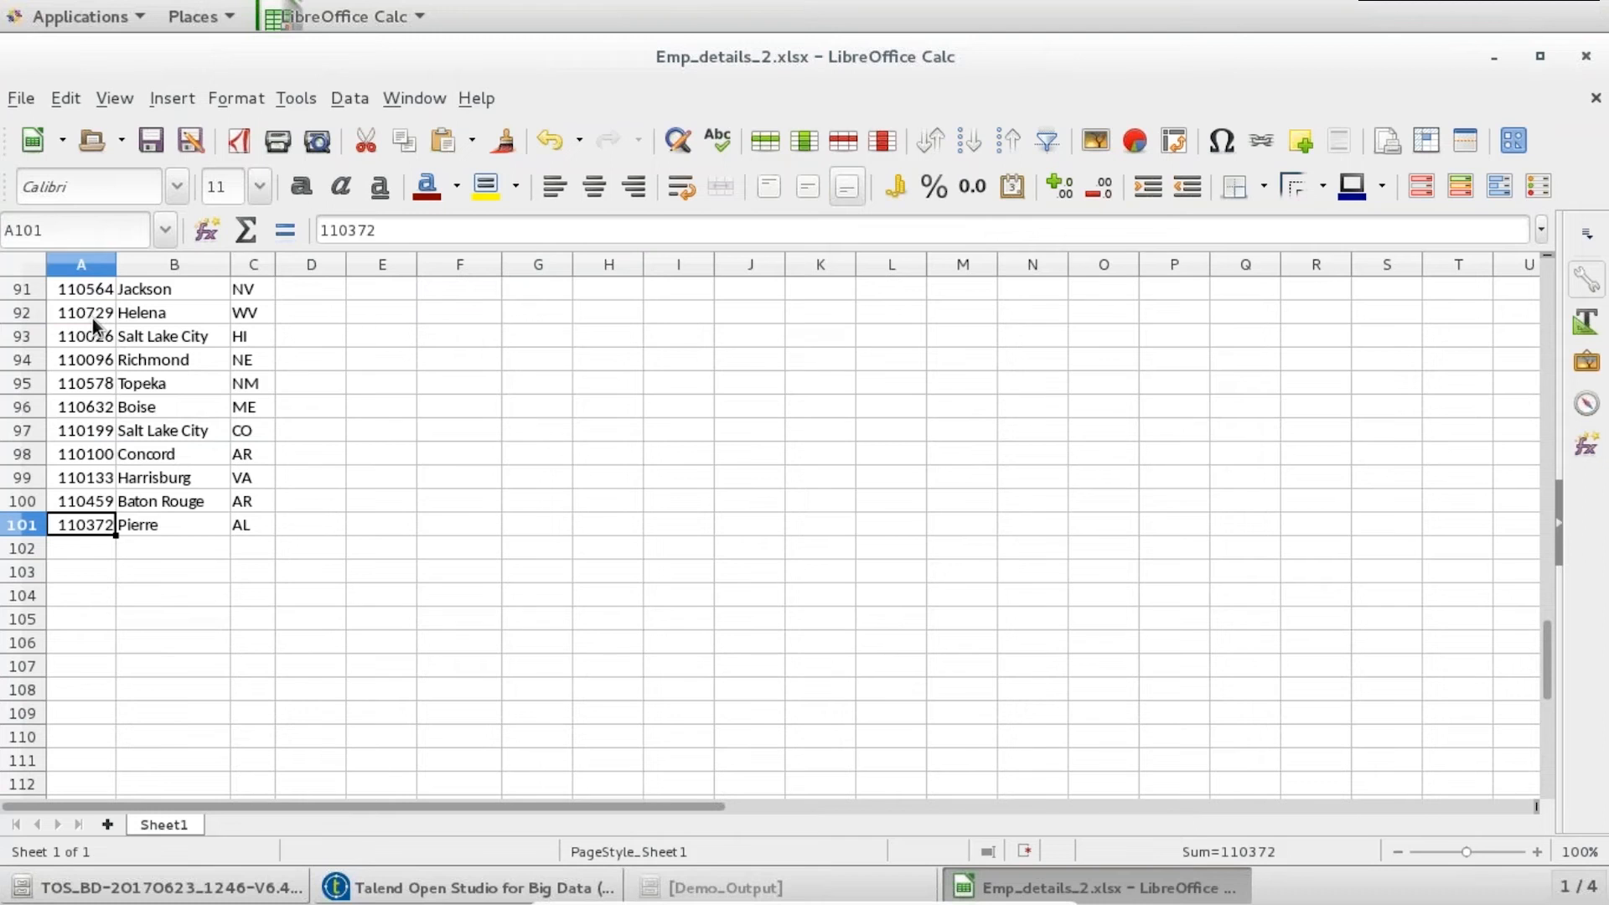
{"action": "key", "text": "ctrl+shift+Right"}
{"action": "key", "text": "ctrl+c"}
{"action": "left_click", "coordinate": [92, 550]}
{"action": "key", "text": "ctrl+v"}
{"action": "type", "text": "11"}
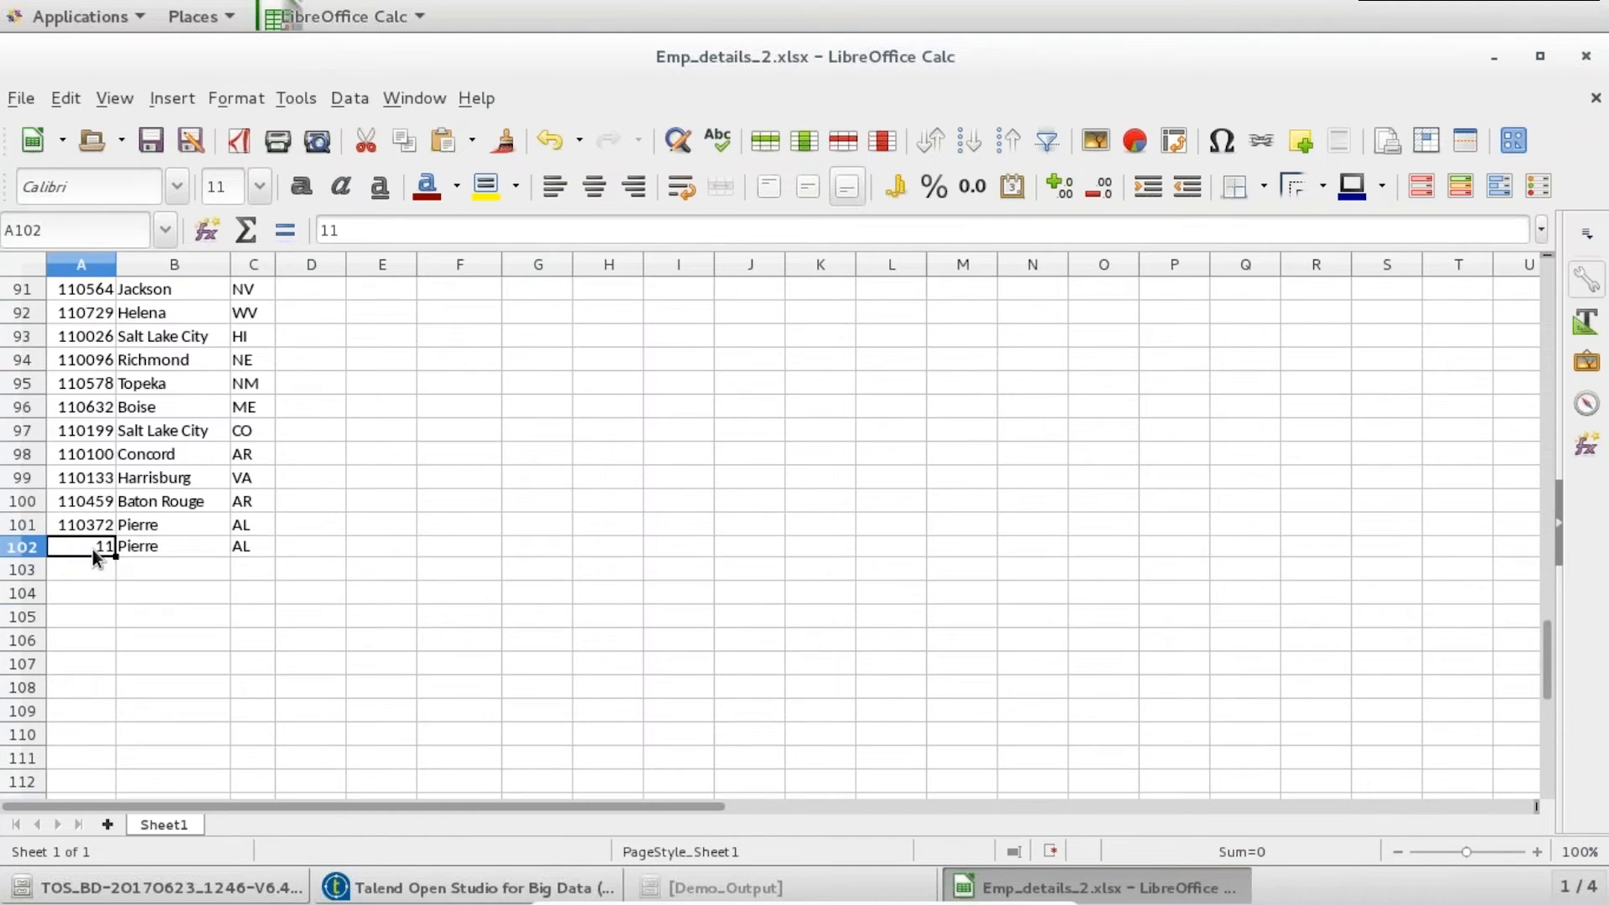
- Save Emp_details_2.xlsx keeping the xlsx format, and close Calc
{"action": "key", "text": "ctrl+s"}
{"action": "key", "text": "Return"}
{"action": "left_click", "coordinate": [1585, 57]}
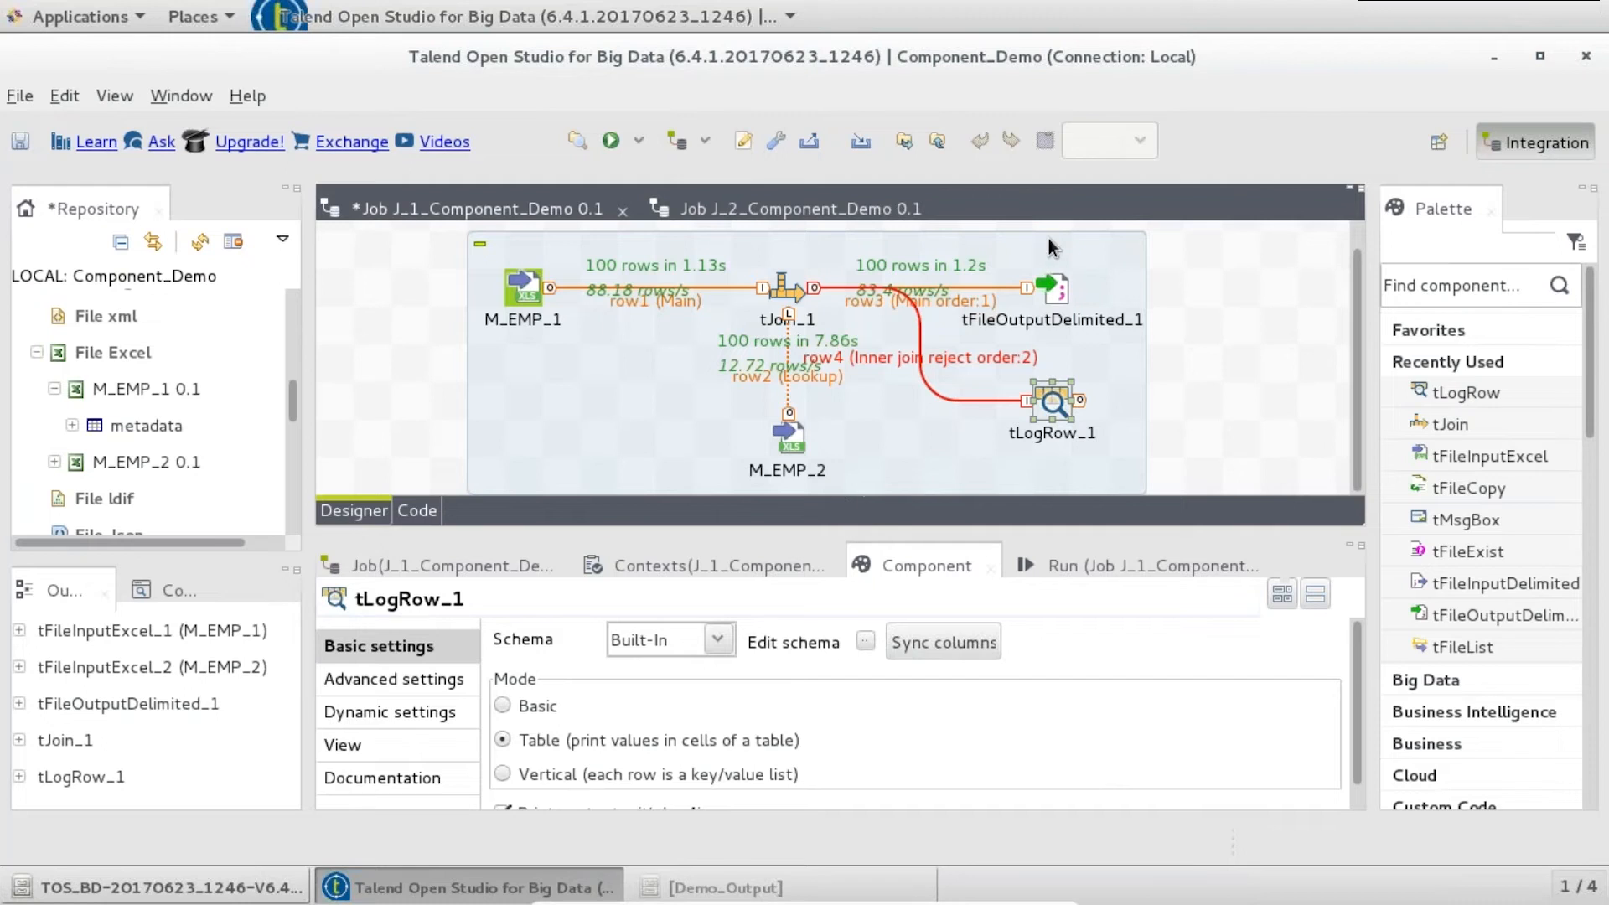
- Set tFileOutputDelimited_1 to append to EMP_DATA_MASTER.txt and save the job
{"action": "left_click", "coordinate": [1052, 287]}
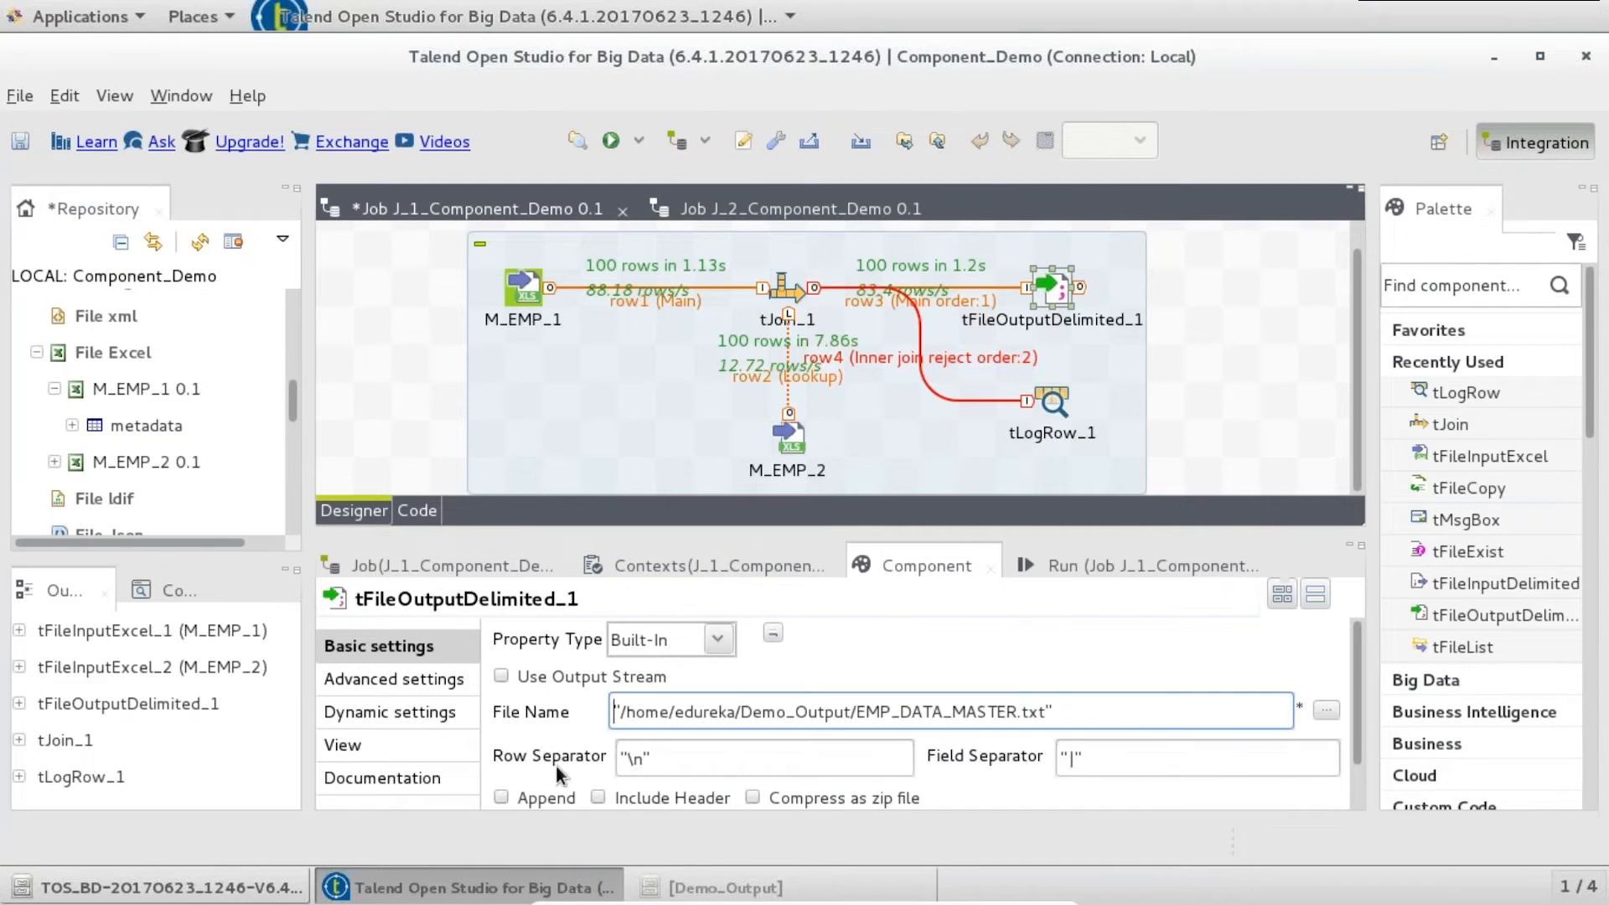
{"action": "left_click", "coordinate": [505, 799]}
{"action": "key", "text": "ctrl+s"}
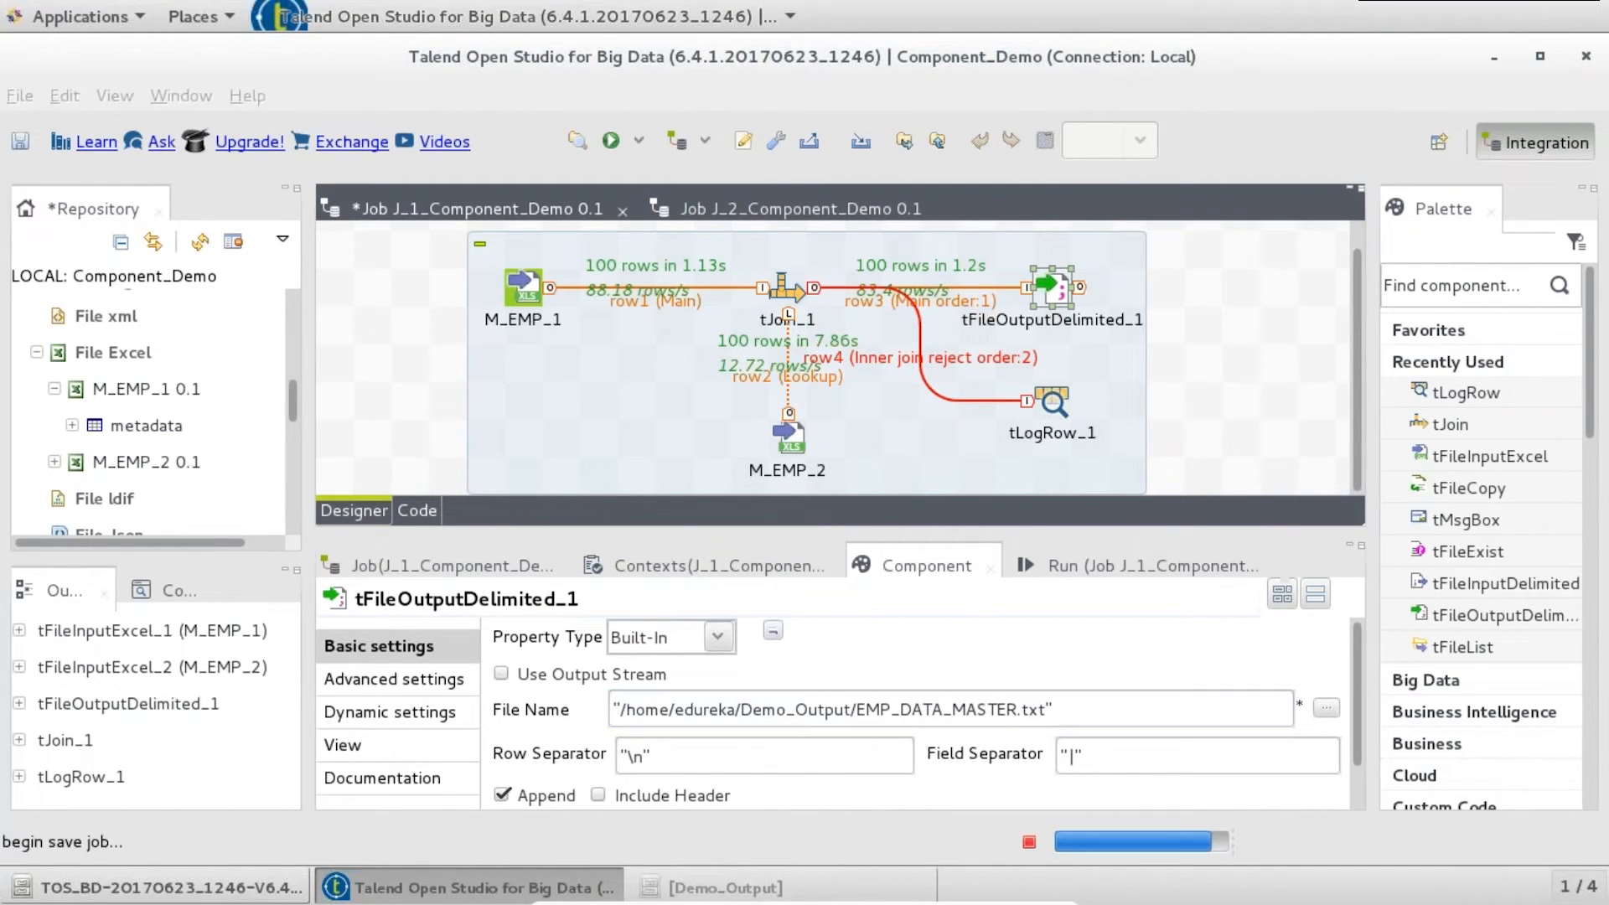
- Rerun the job, reading 101 lookup rows with 0 inner-join rejects
{"action": "left_click", "coordinate": [1152, 565]}
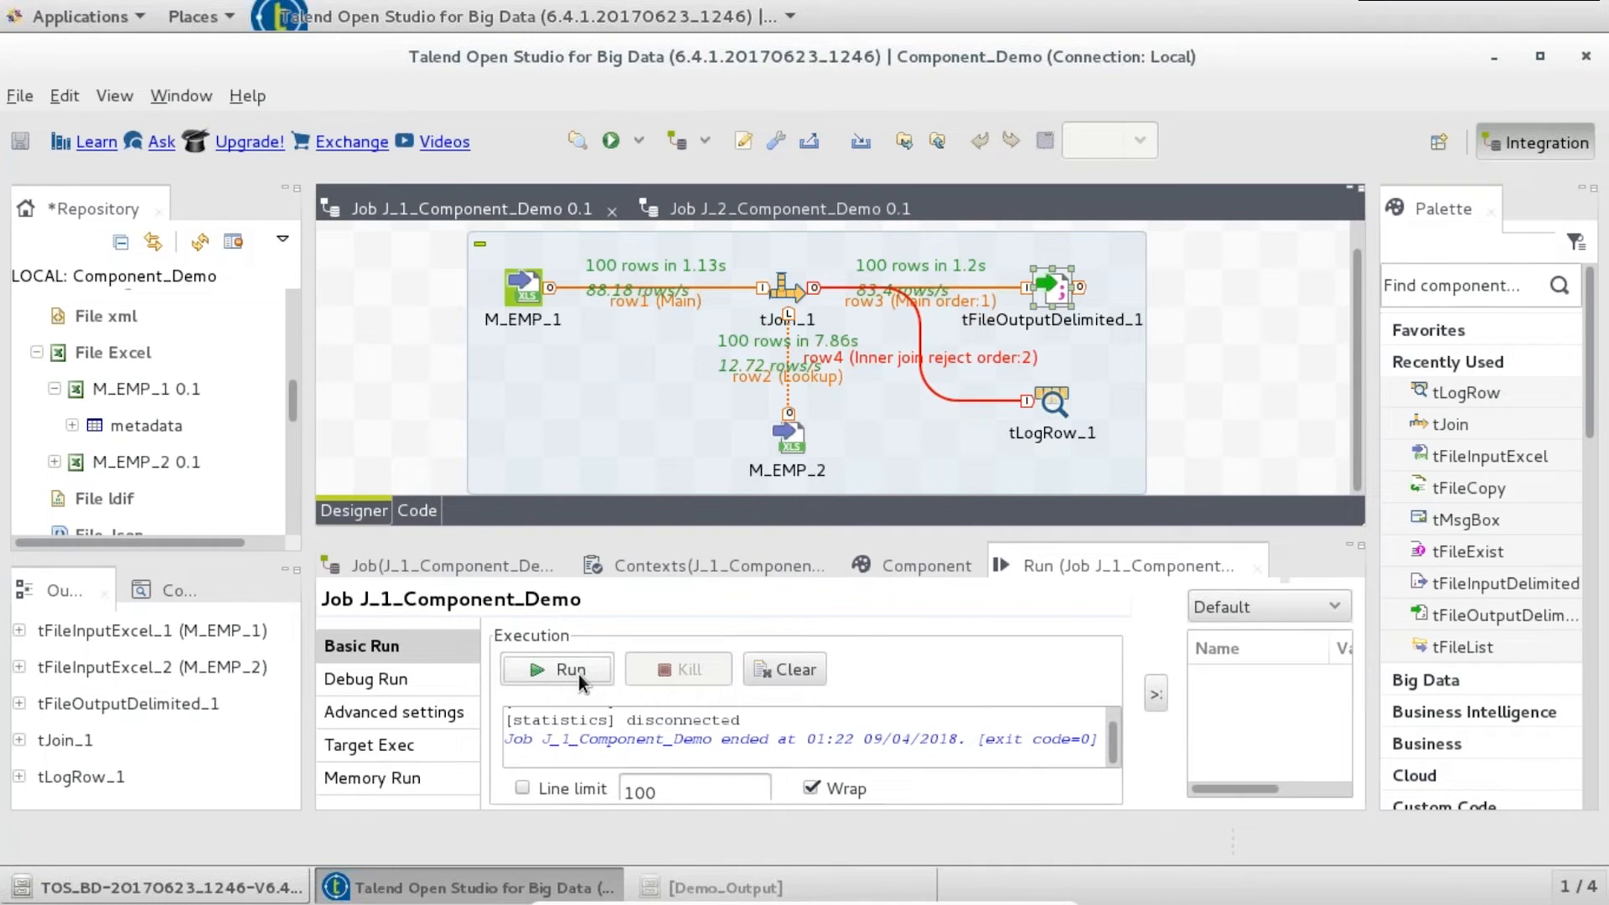
{"action": "left_click", "coordinate": [578, 673]}
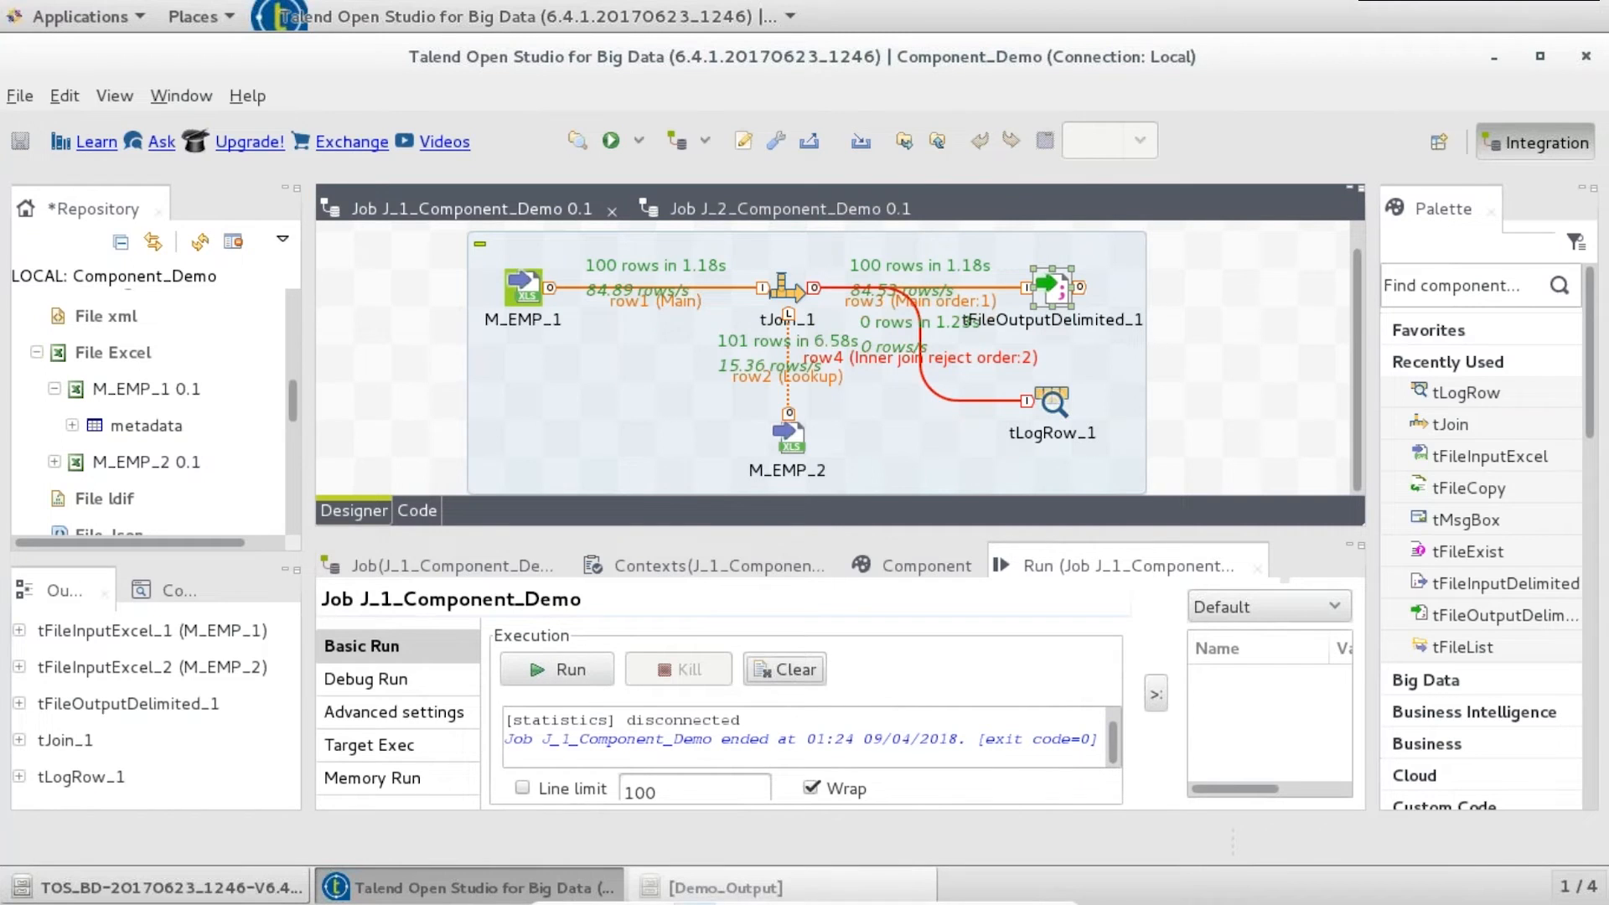
{"action": "mouse_move", "coordinate": [708, 871]}
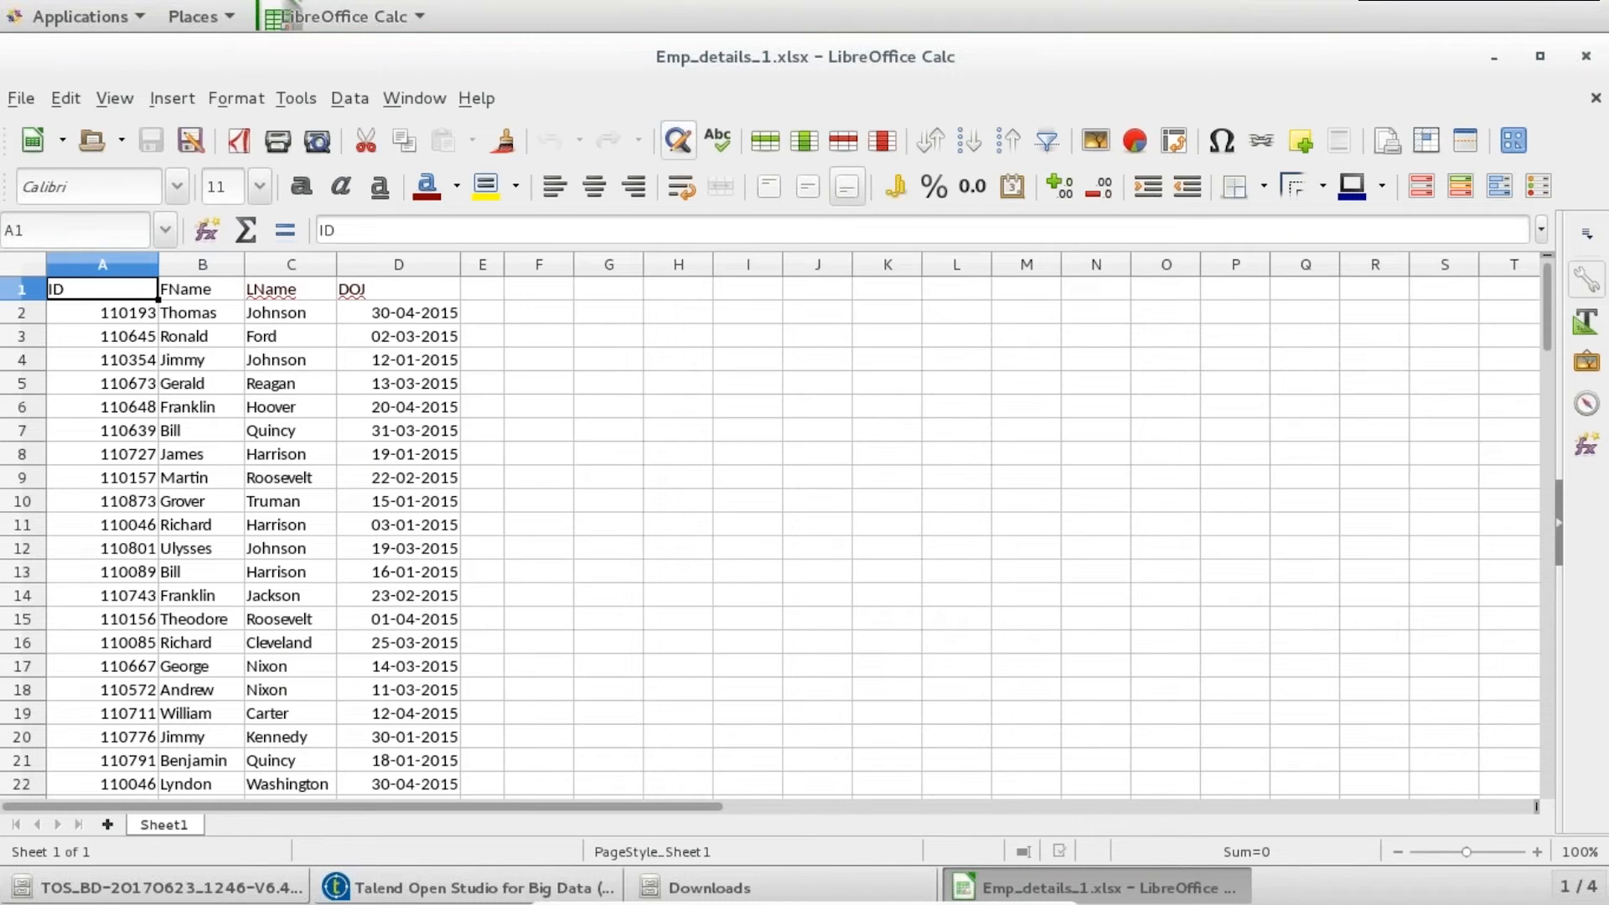
- Copy row 101 of Emp_details_1.xlsx into row 102 with ID 1111
{"action": "left_click", "coordinate": [113, 315]}
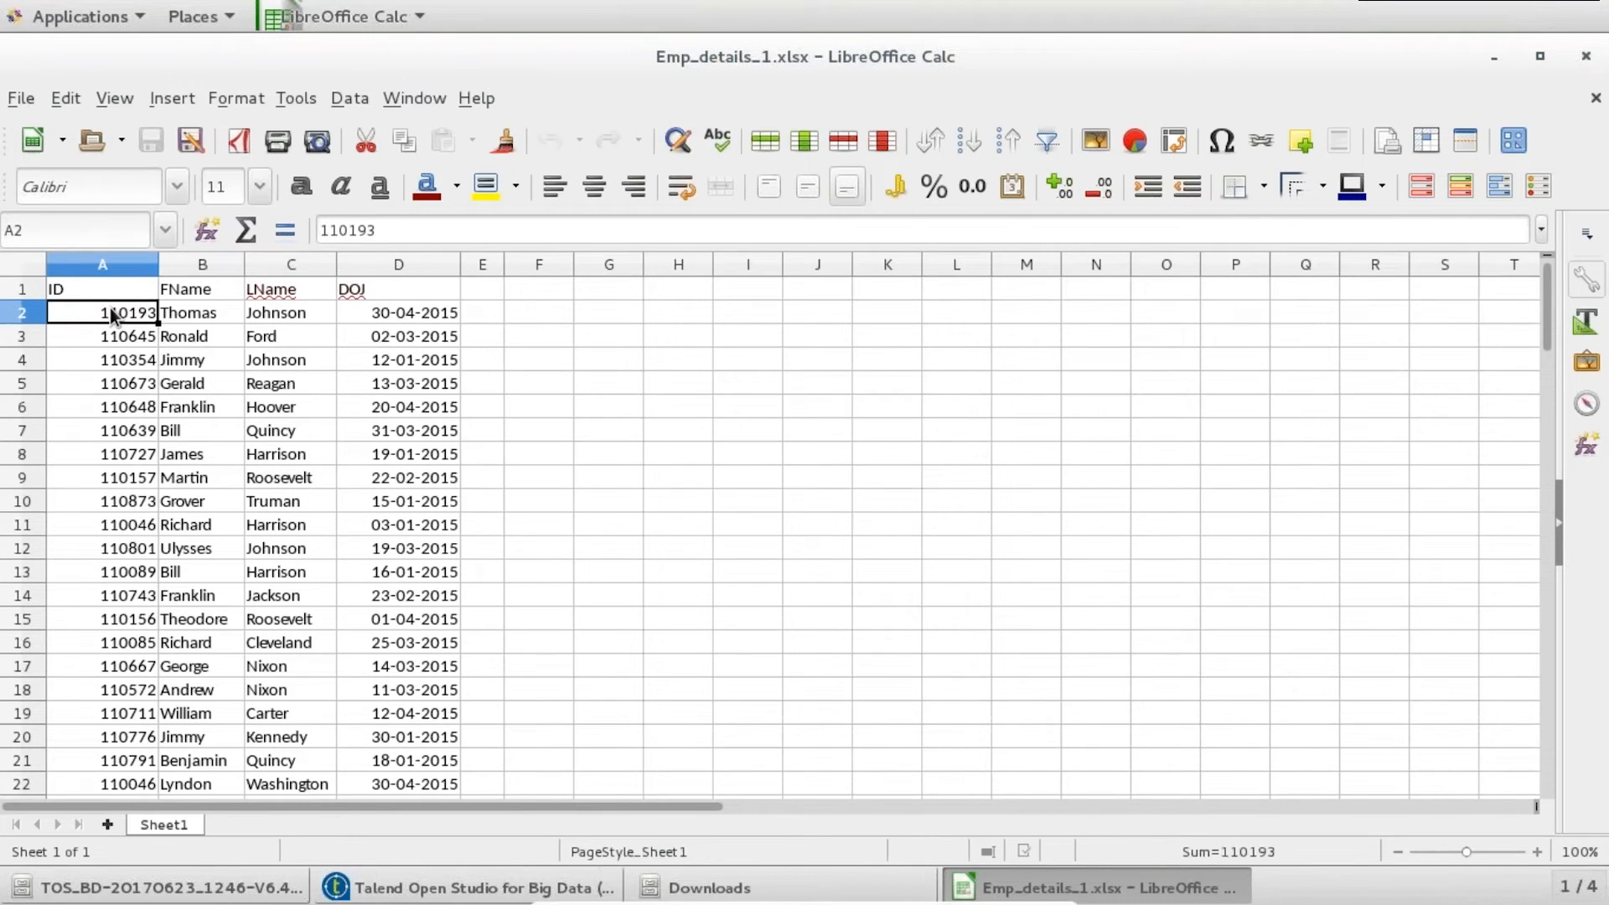
{"action": "key", "text": "ctrl+Down"}
{"action": "key", "text": "shift+Right"}
{"action": "key", "text": "shift+Right"}
{"action": "key", "text": "shift+Right"}
{"action": "key", "text": "ctrl+c"}
{"action": "key", "text": "Down"}
{"action": "key", "text": "ctrl+v"}
{"action": "type", "text": "11"}
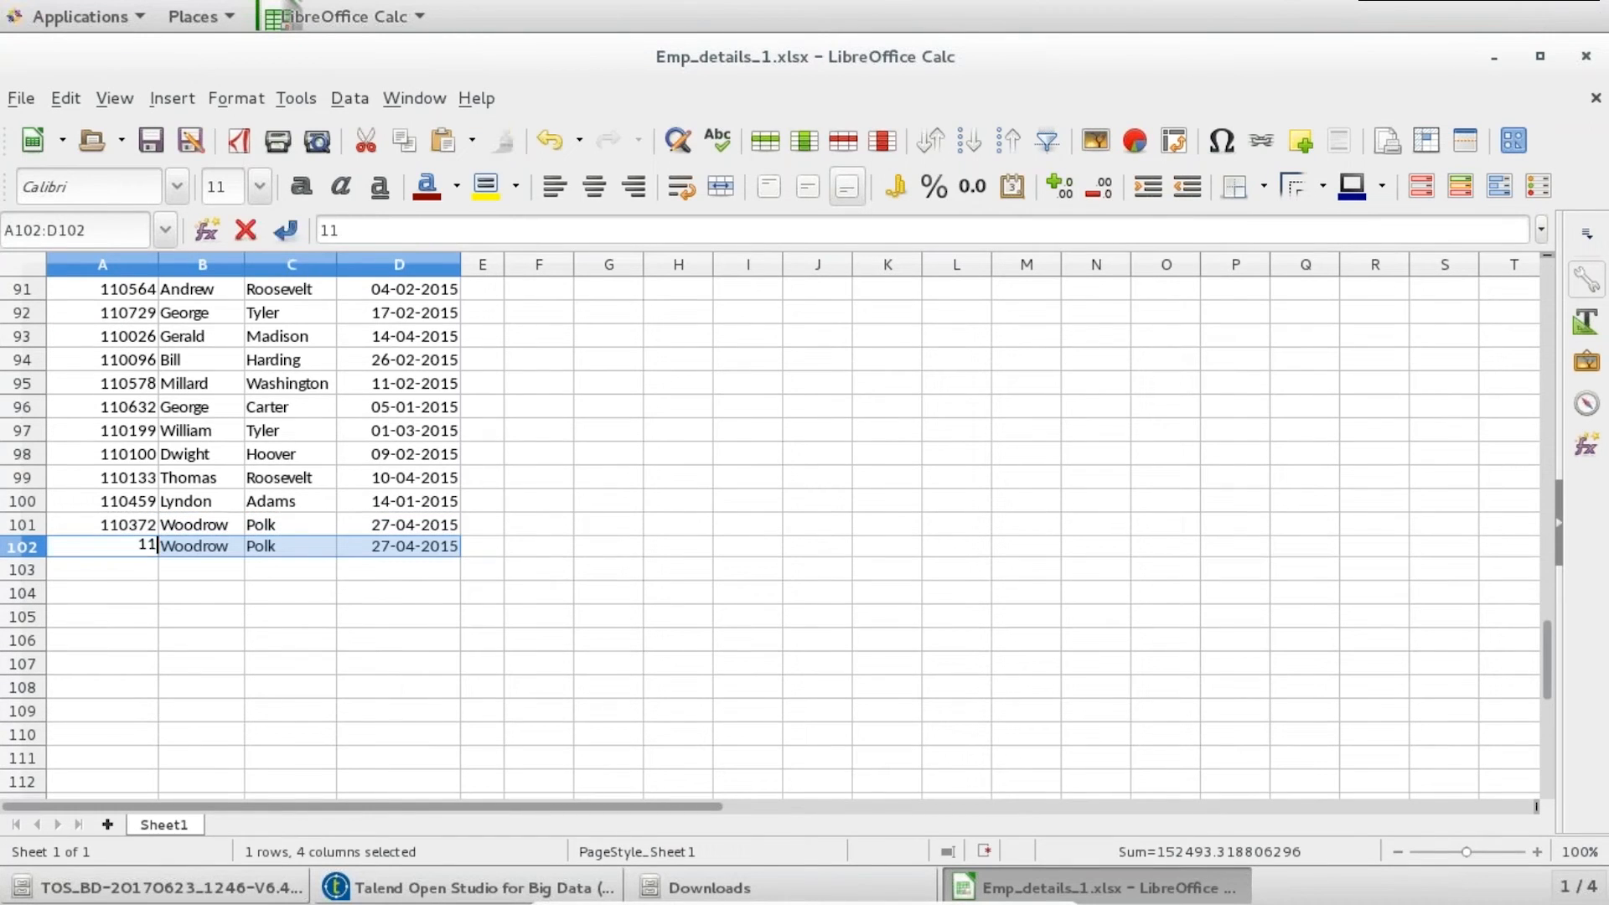
{"action": "scroll", "coordinate": [82, 388], "scroll_direction": "up", "scroll_amount": 1}
{"action": "type", "text": "11"}
{"action": "left_click", "coordinate": [107, 661]}
- Save Emp_details_1.xlsx in xlsx format and close Calc
{"action": "key", "text": "ctrl+s"}
{"action": "key", "text": "Return"}
{"action": "left_click", "coordinate": [1585, 56]}
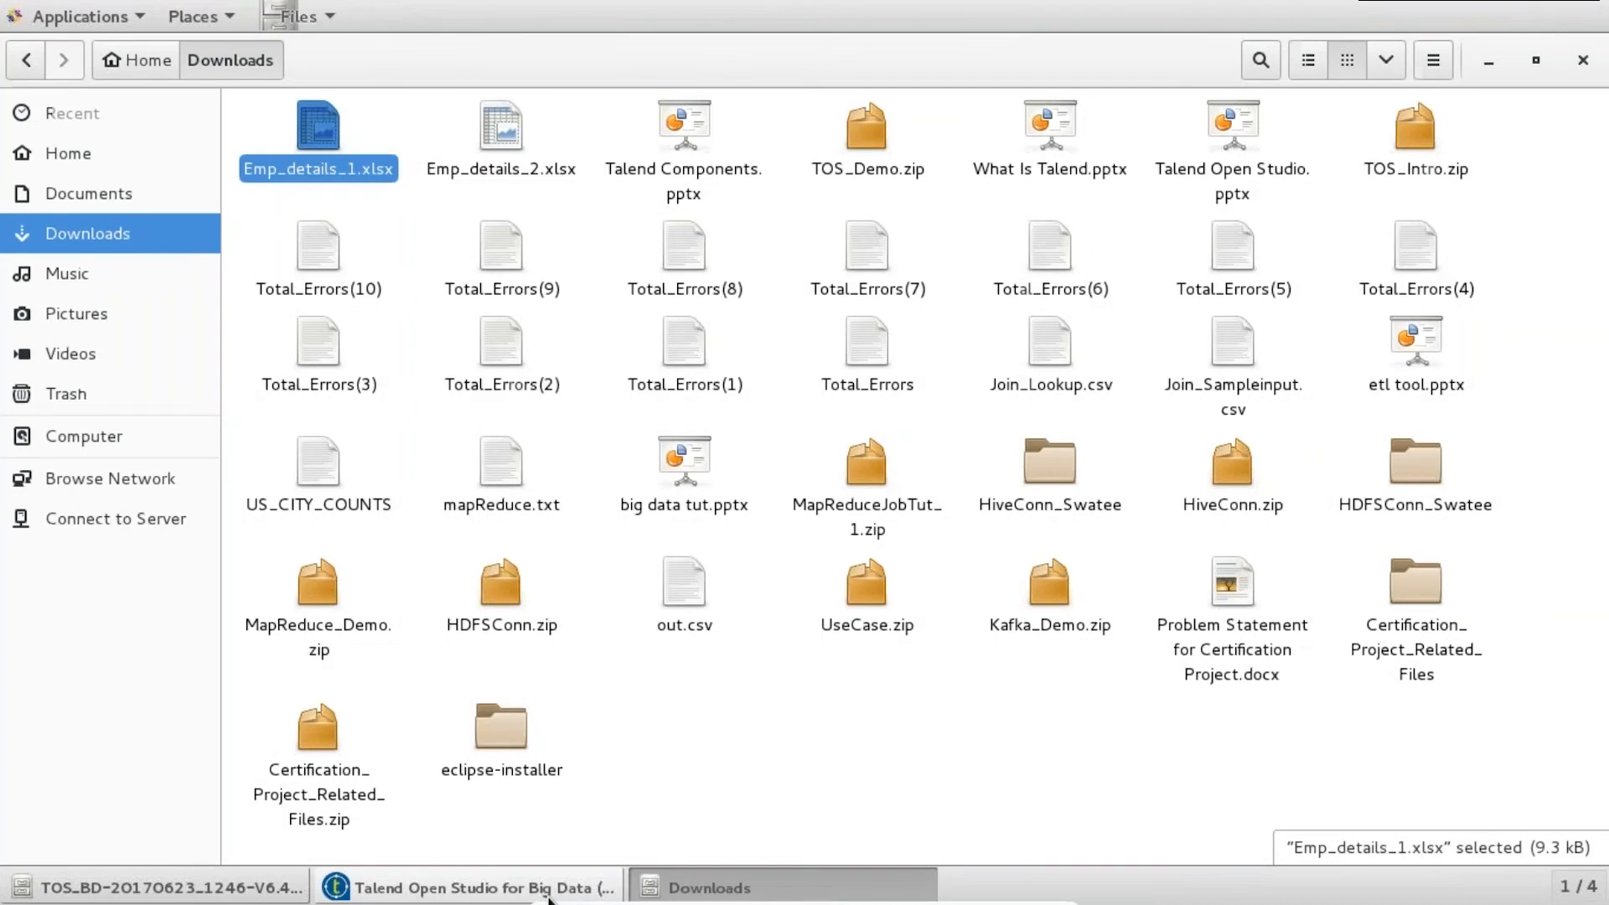
- Return to Talend and rerun the job with F6, giving 100 output rows and 1 reject
{"action": "left_click", "coordinate": [469, 887]}
{"action": "key", "text": "F6"}
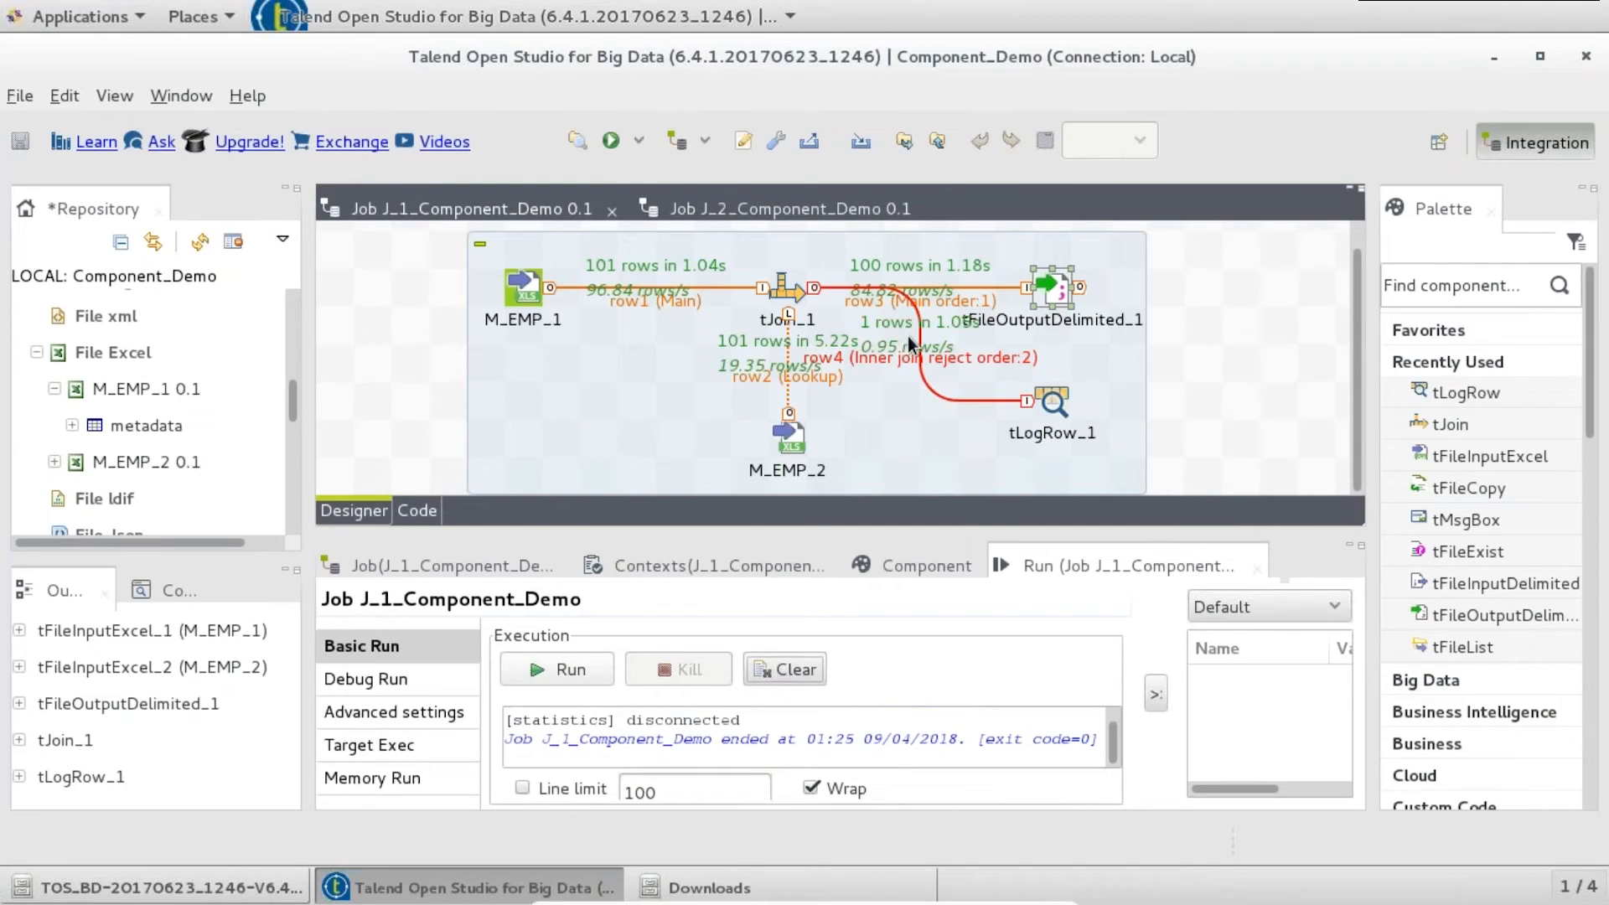
{"action": "double_click", "coordinate": [1106, 573]}
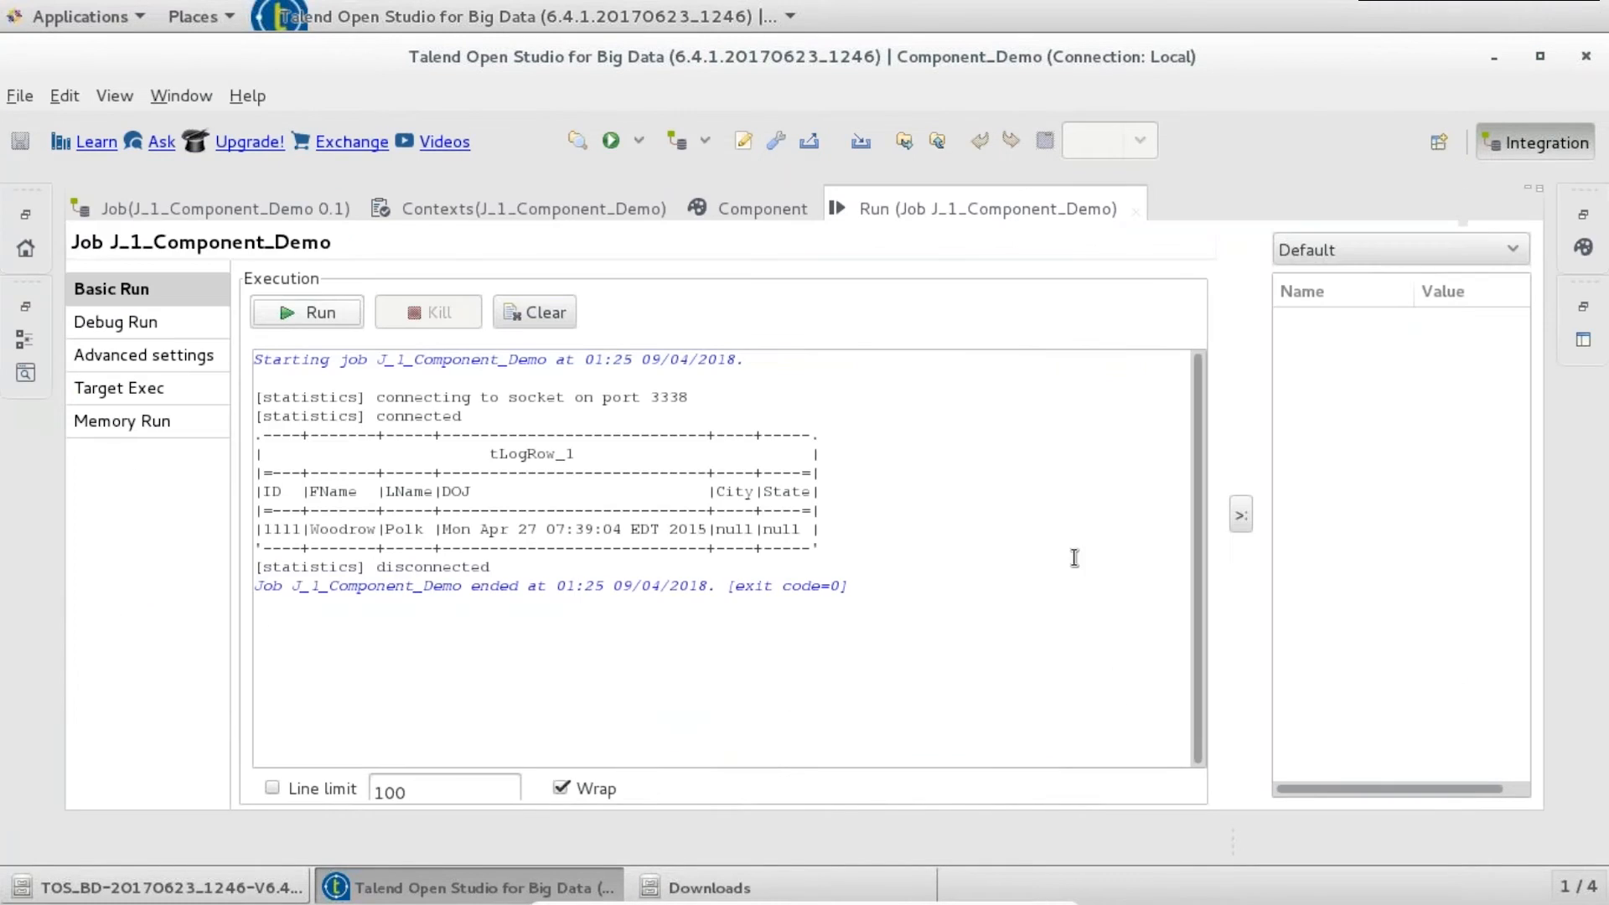
{"action": "left_click_drag", "start_coordinate": [262, 529], "coordinate": [812, 524]}
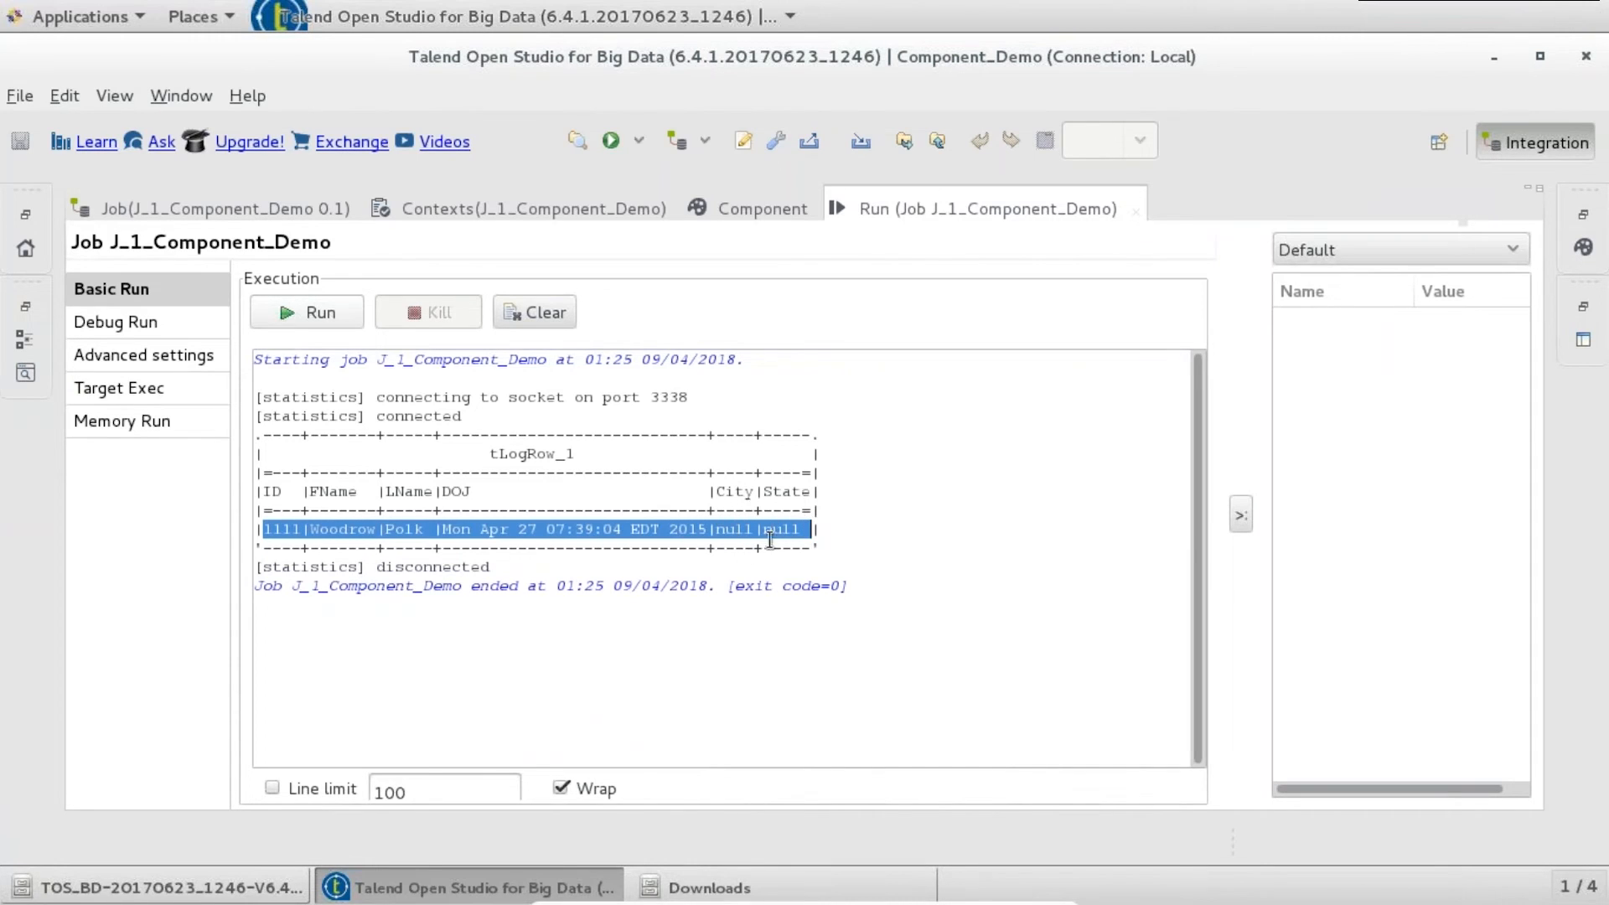
{"action": "double_click", "coordinate": [736, 532]}
{"action": "left_click", "coordinate": [790, 531]}
{"action": "double_click", "coordinate": [790, 531]}
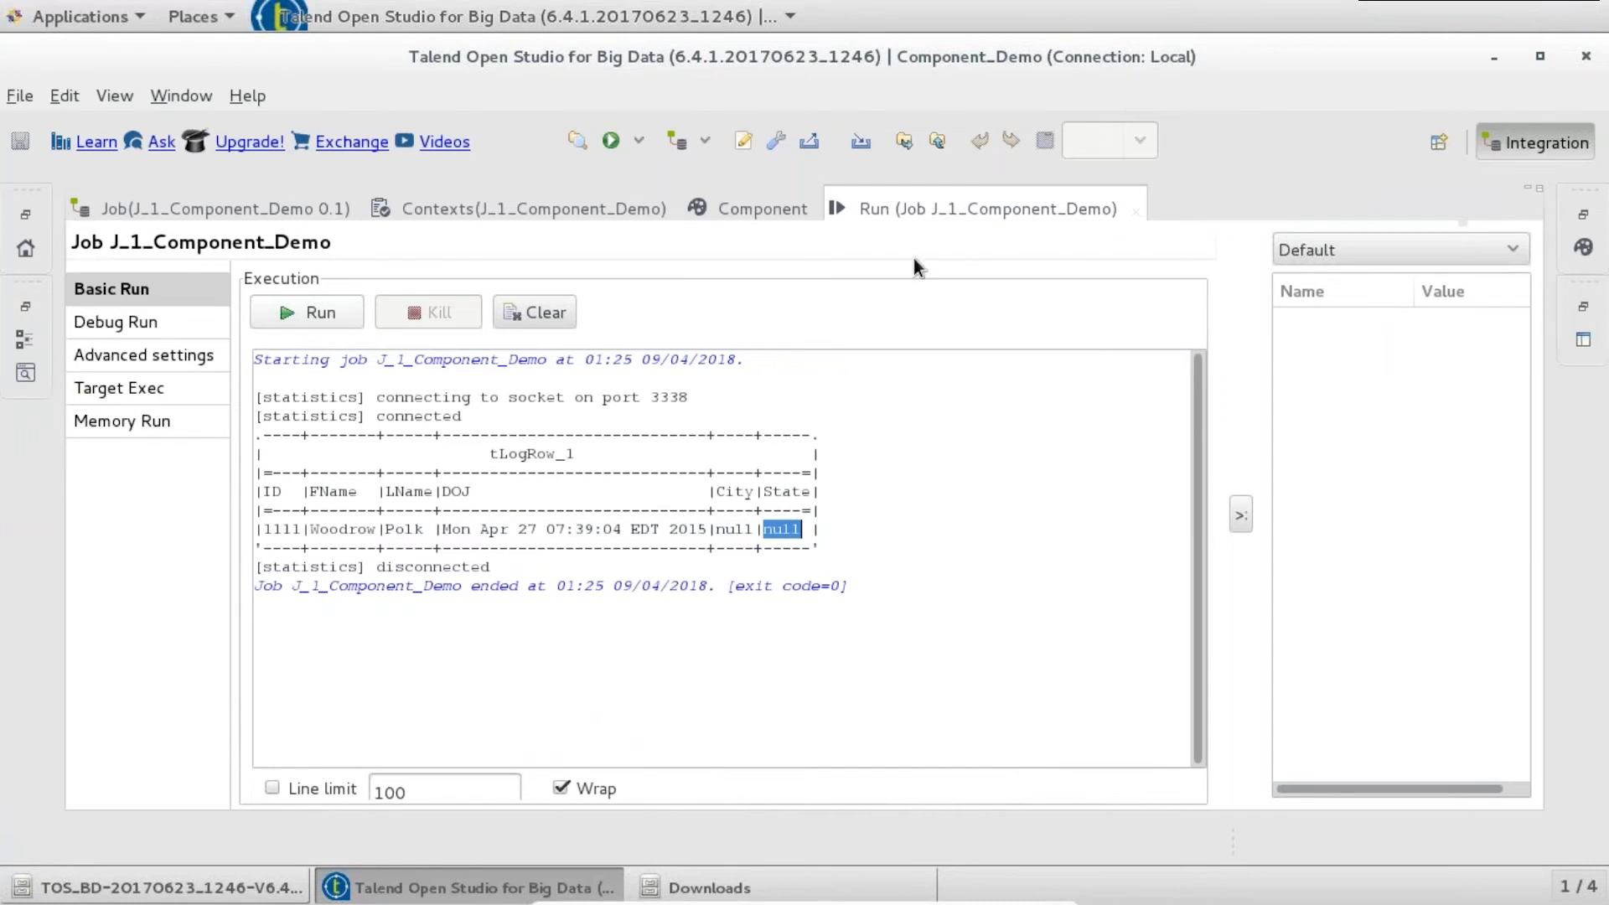
{"action": "double_click", "coordinate": [944, 203]}
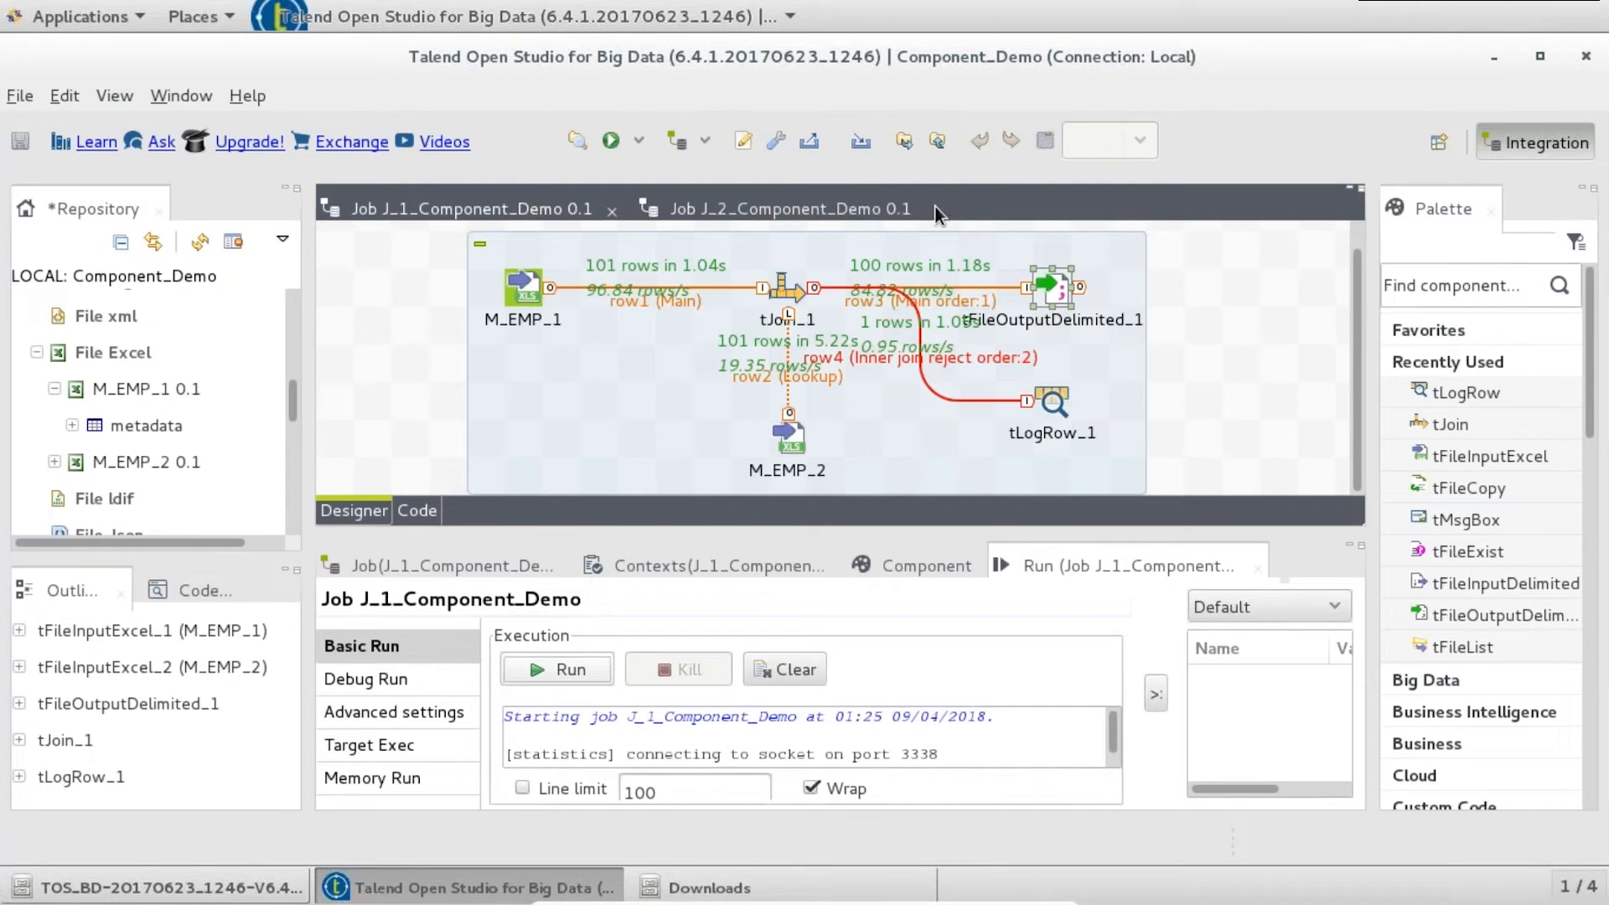
- Delete tJoin_1 and place a tMap component in its place
{"action": "left_click", "coordinate": [787, 290]}
{"action": "key", "text": "Delete"}
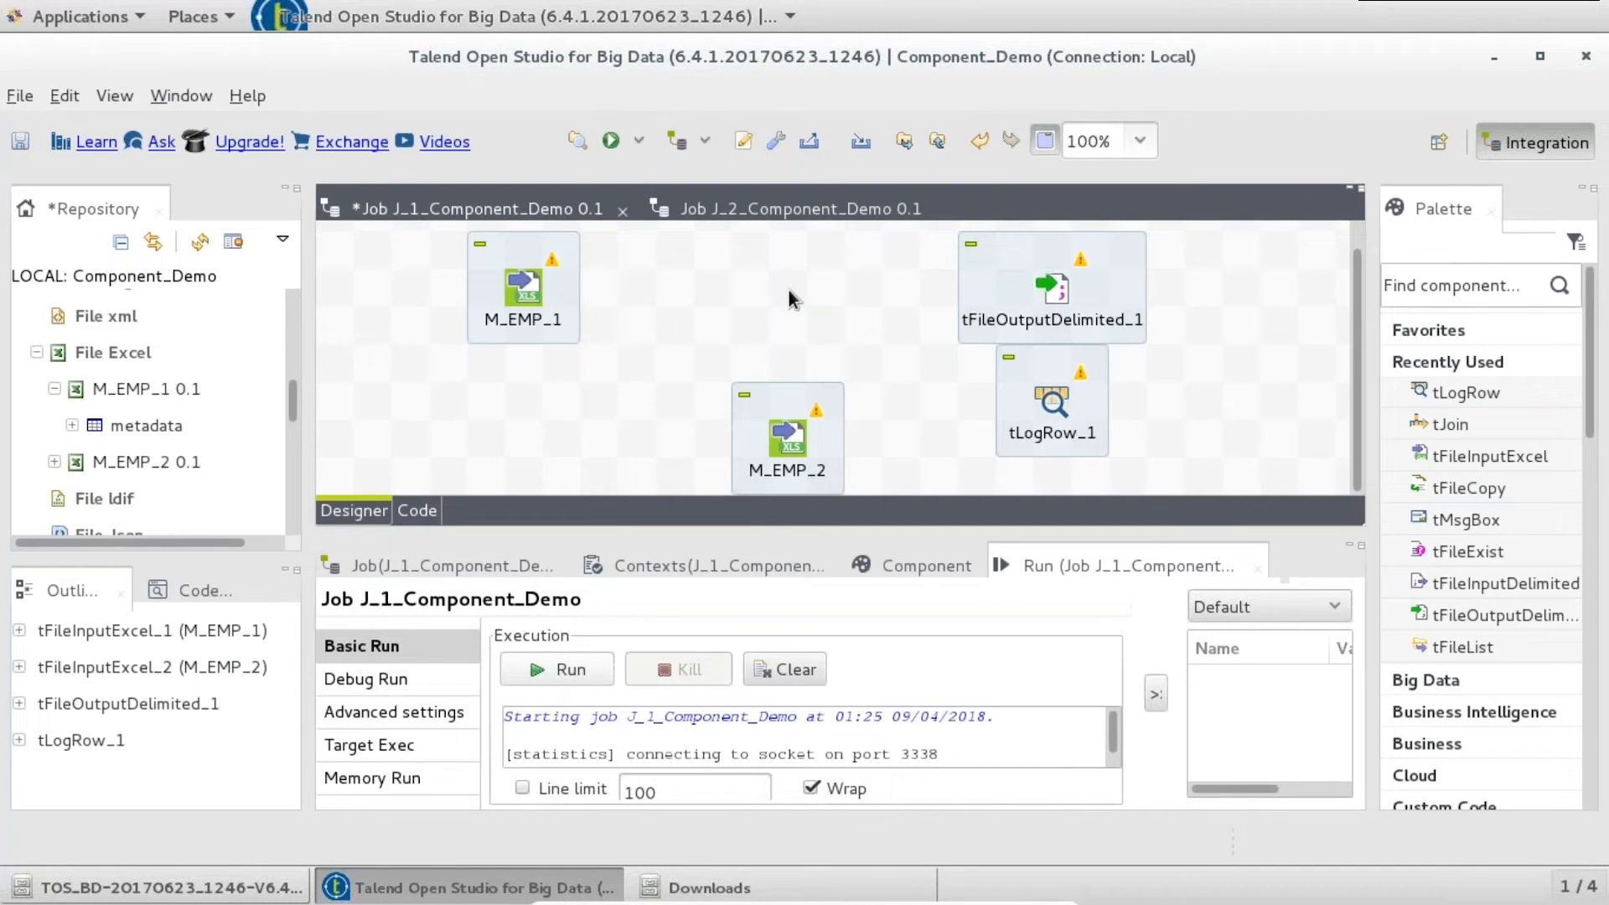
{"action": "type", "text": "tma"}
{"action": "key", "text": "Return"}
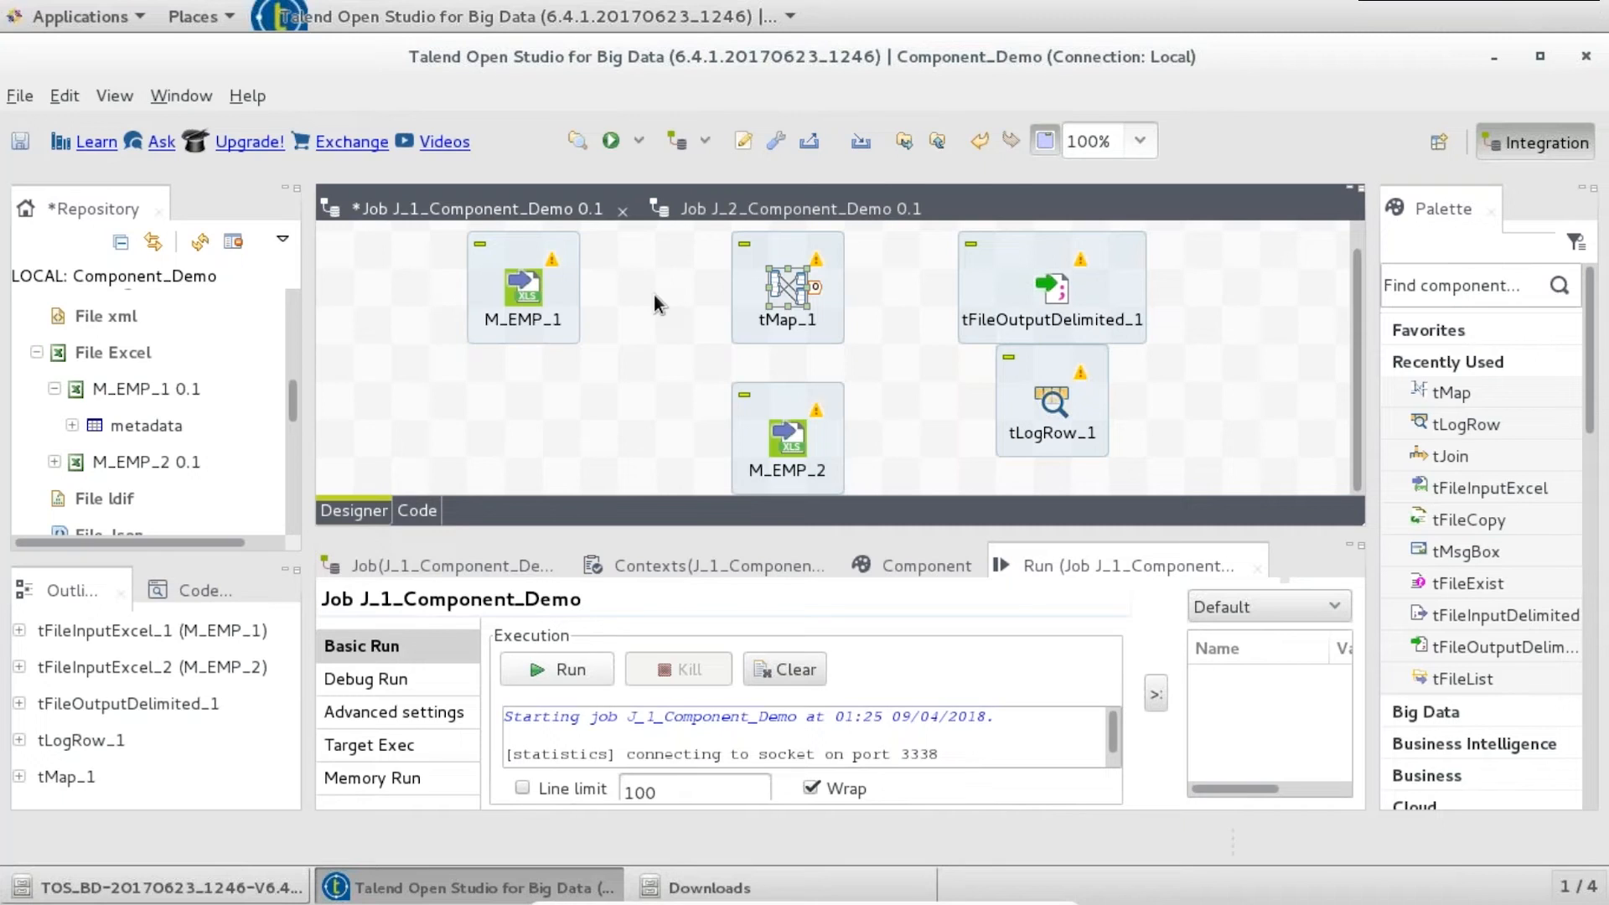
- Link M_EMP_1 into tMap_1 as the main row and M_EMP_2 as the lookup, then open the map editor
{"action": "right_click", "coordinate": [524, 293]}
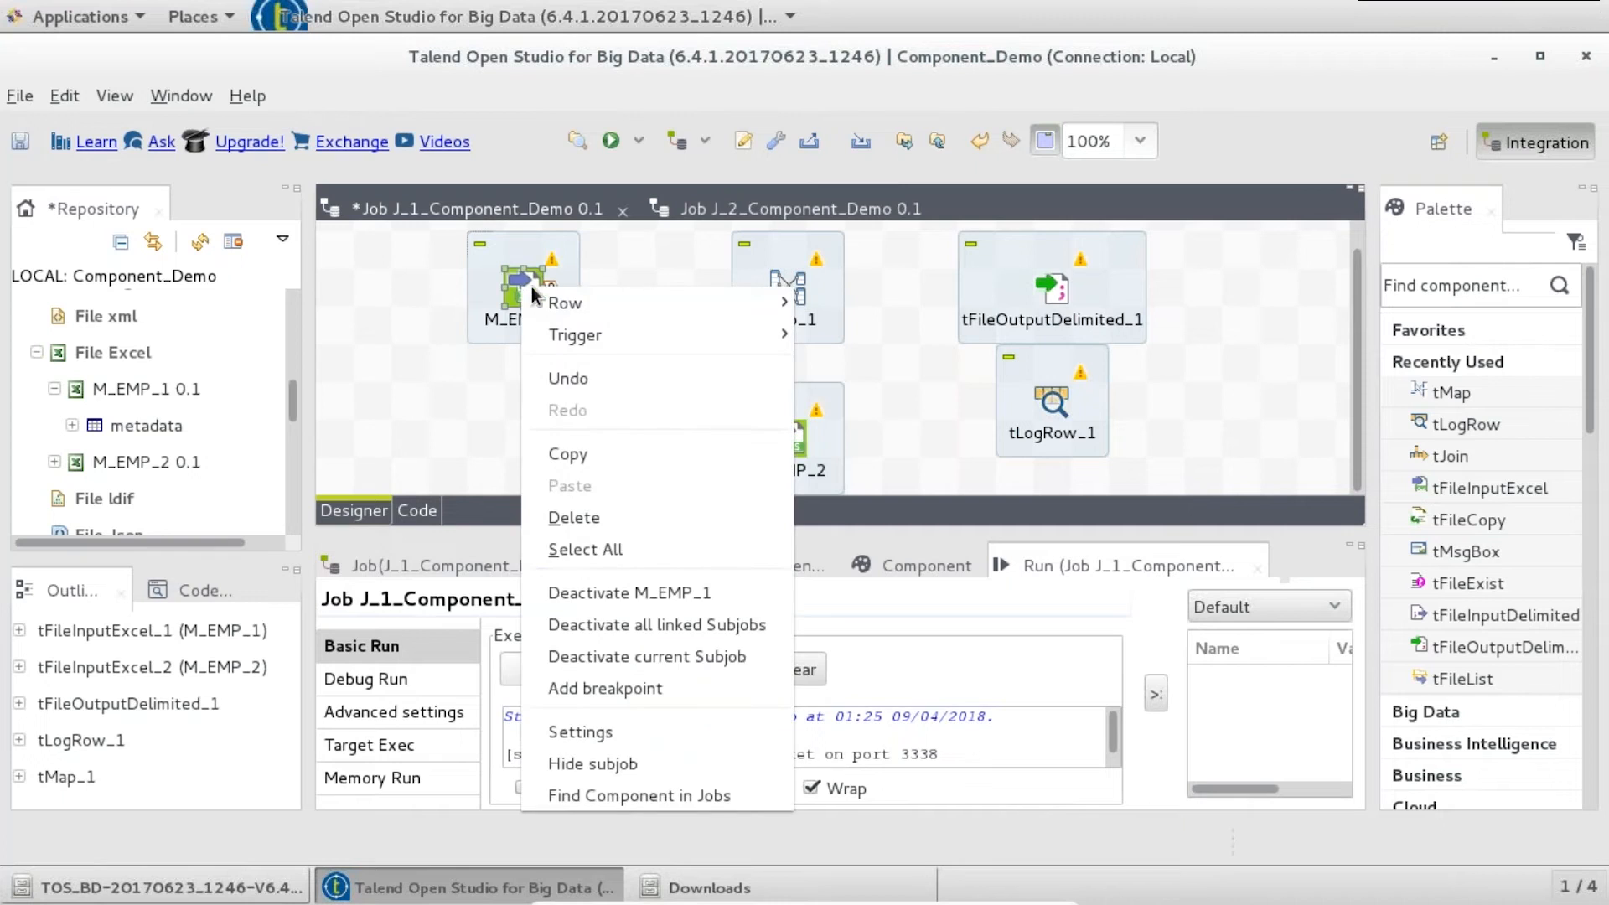
{"action": "left_click", "coordinate": [587, 284]}
{"action": "left_click", "coordinate": [787, 286]}
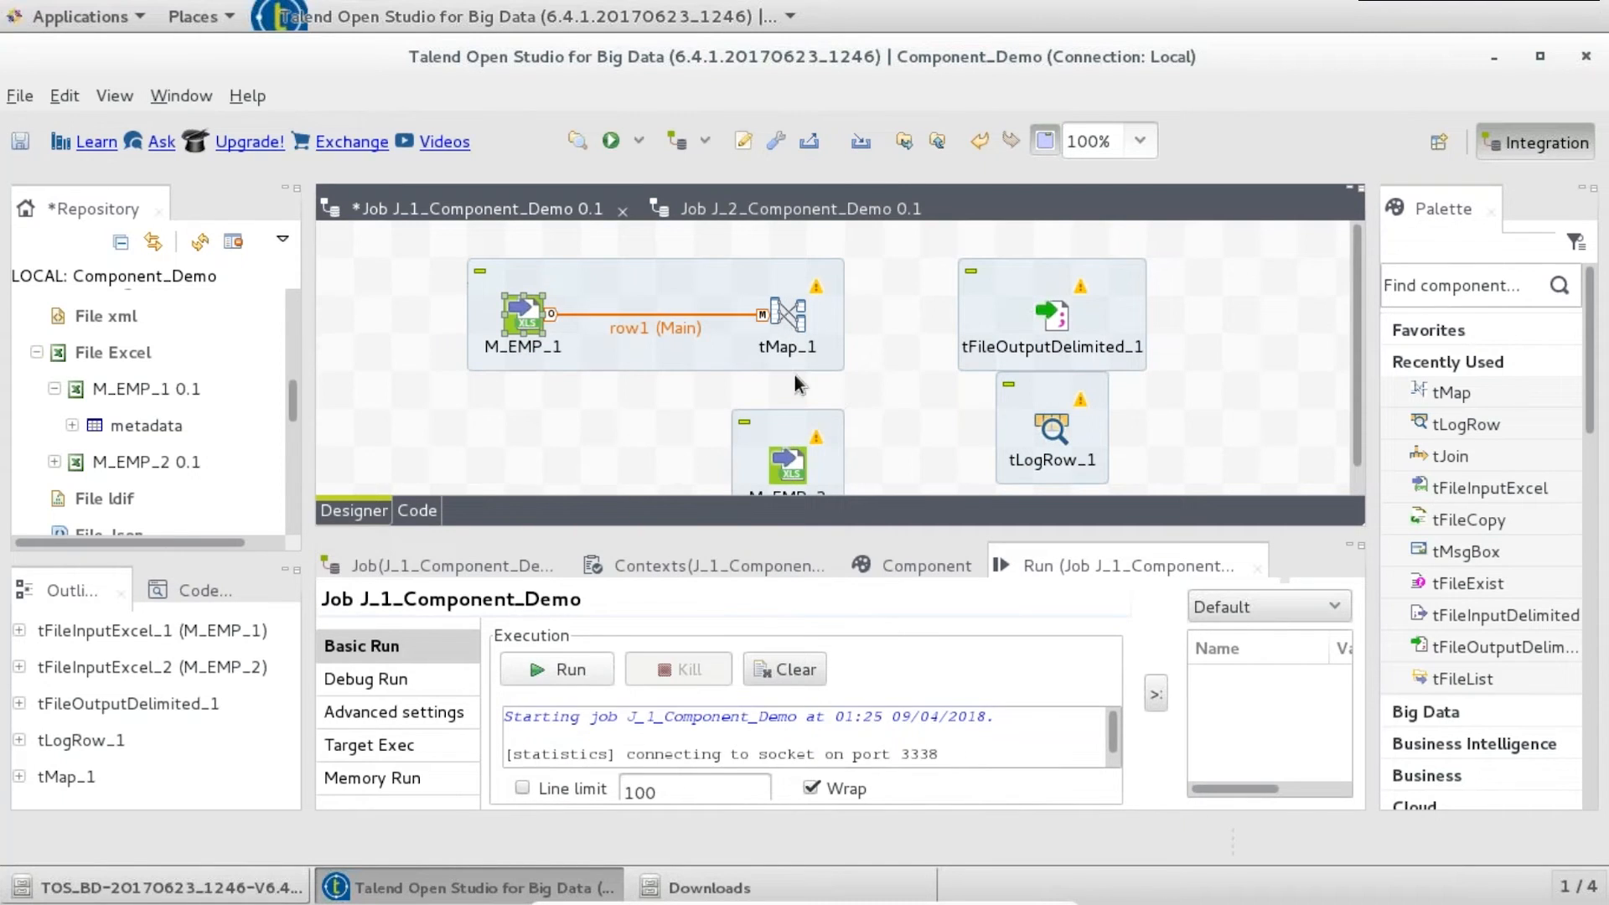
{"action": "left_click", "coordinate": [792, 461]}
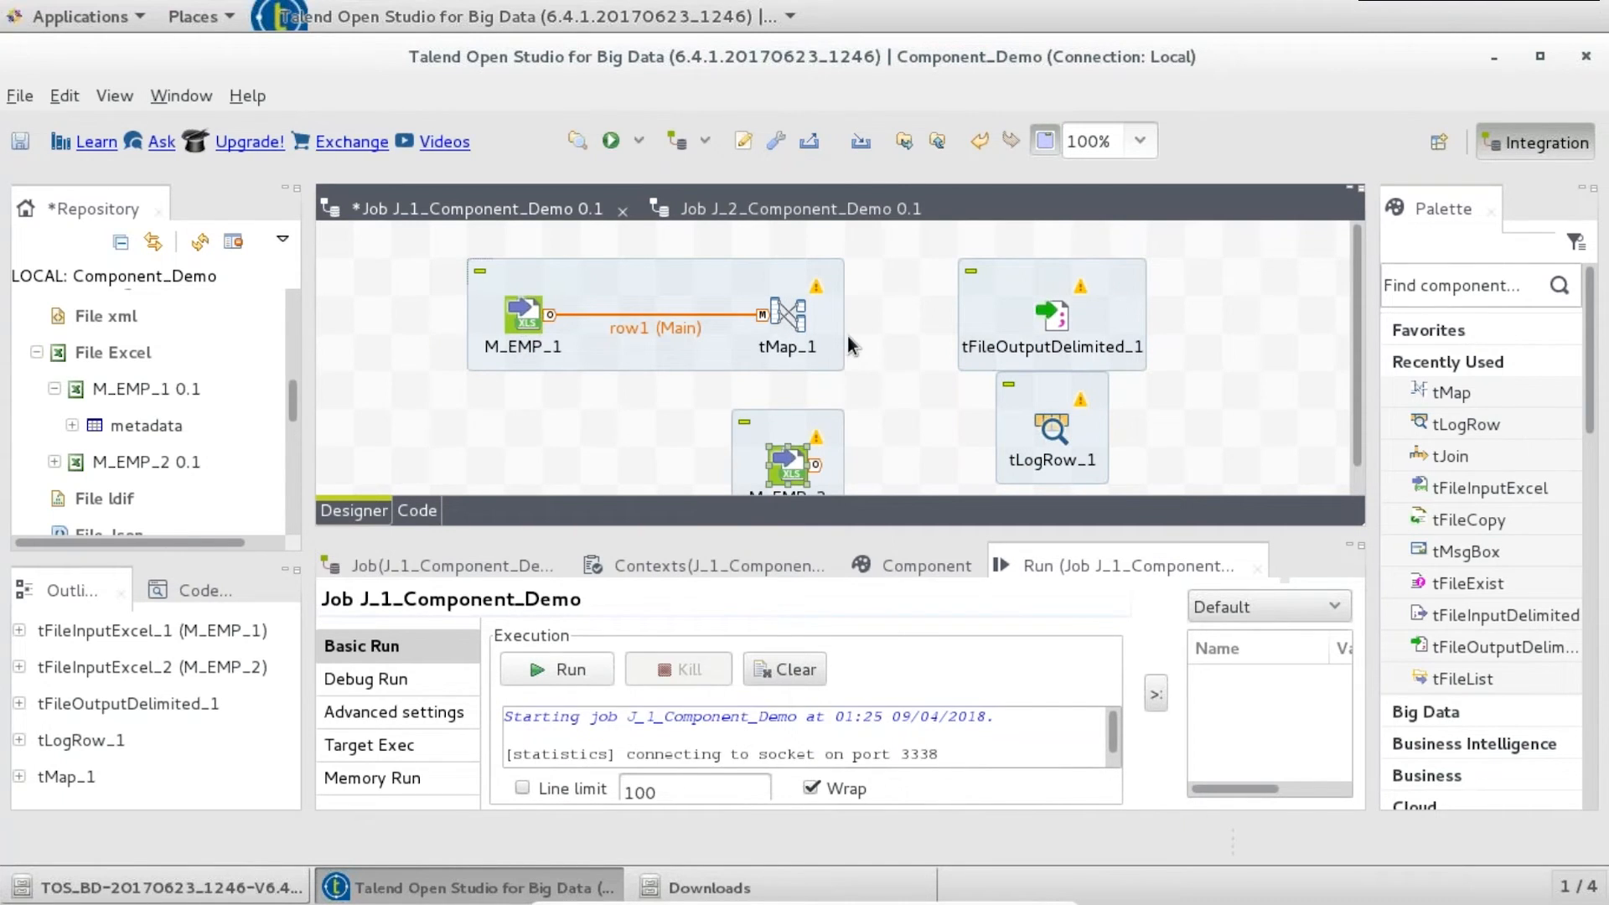
{"action": "right_click", "coordinate": [789, 461]}
{"action": "left_click", "coordinate": [1114, 17]}
{"action": "left_click", "coordinate": [788, 314]}
{"action": "right_click", "coordinate": [787, 315]}
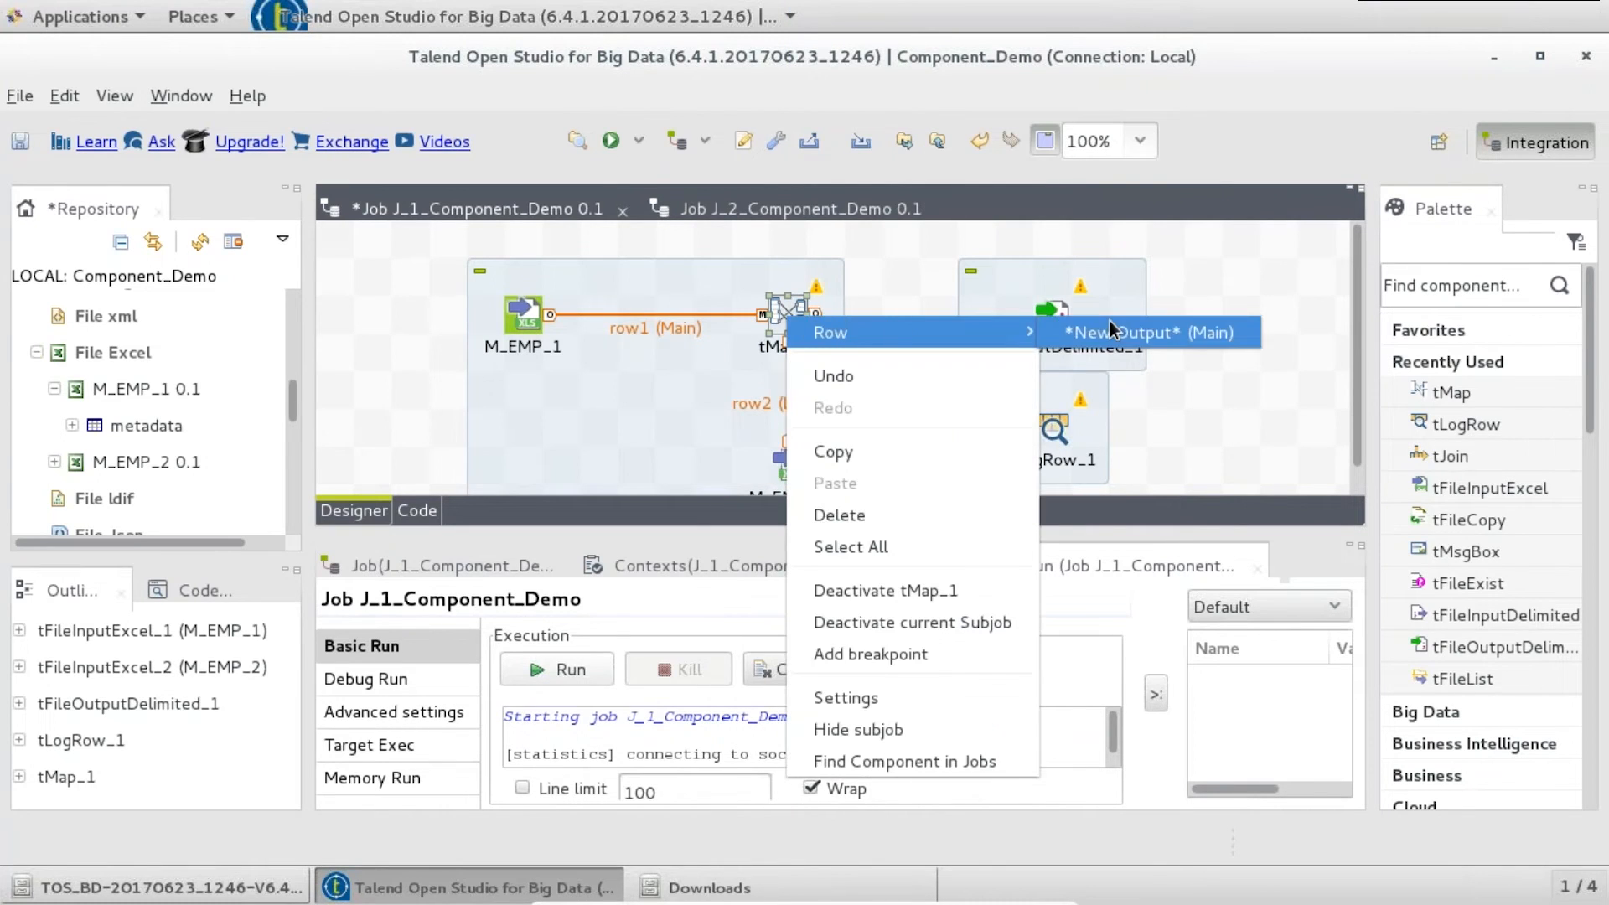
{"action": "key", "text": "Escape"}
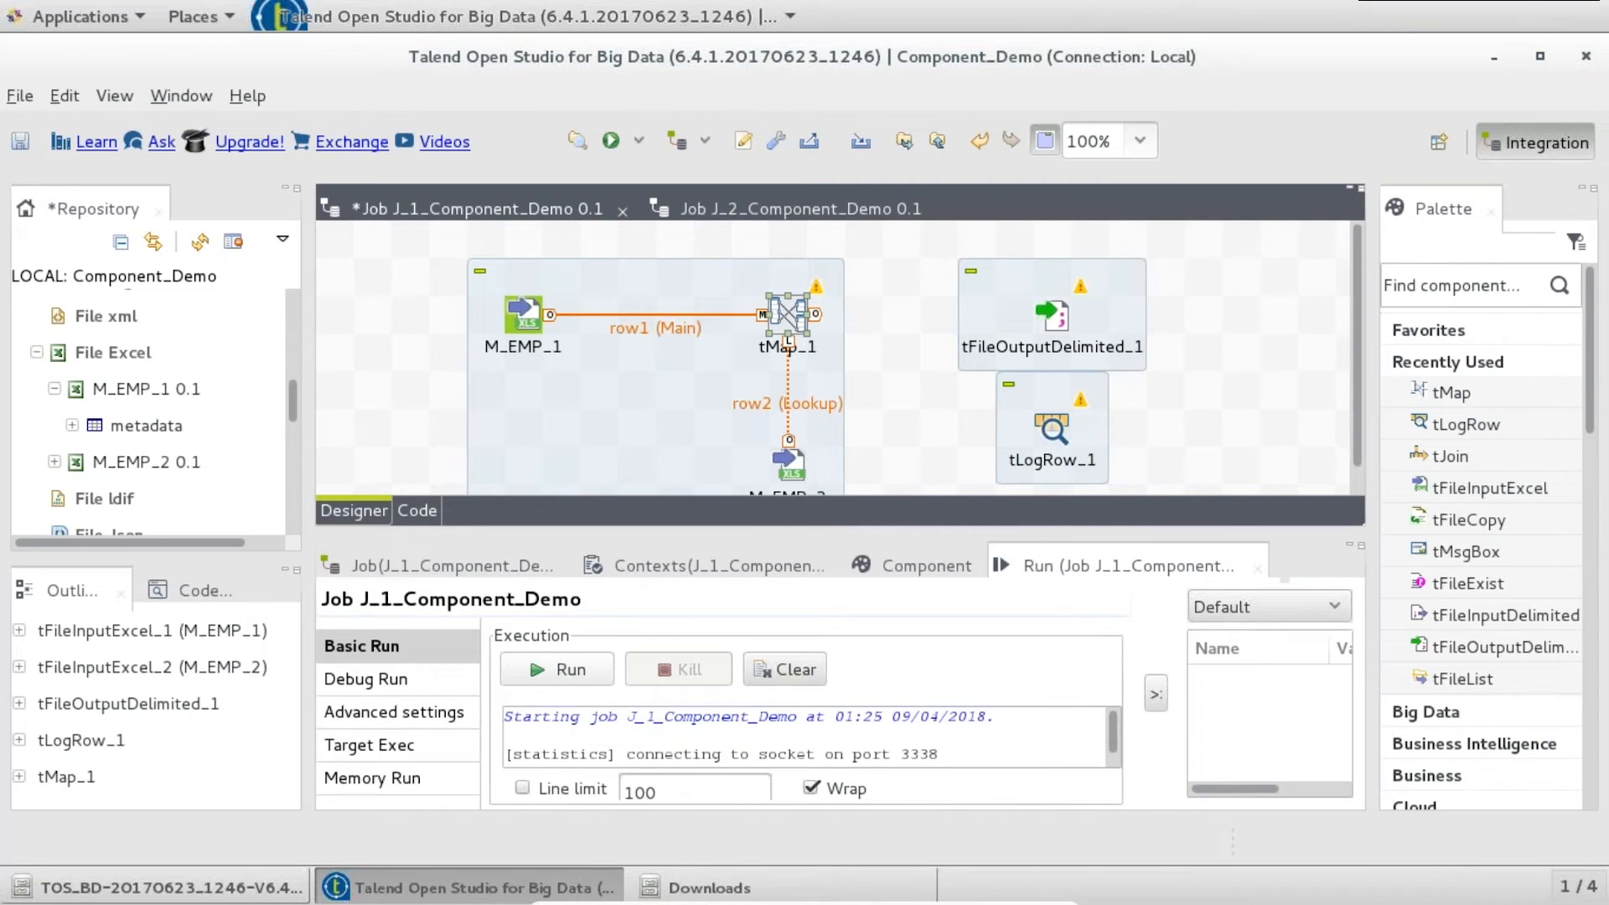
{"action": "double_click", "coordinate": [791, 311]}
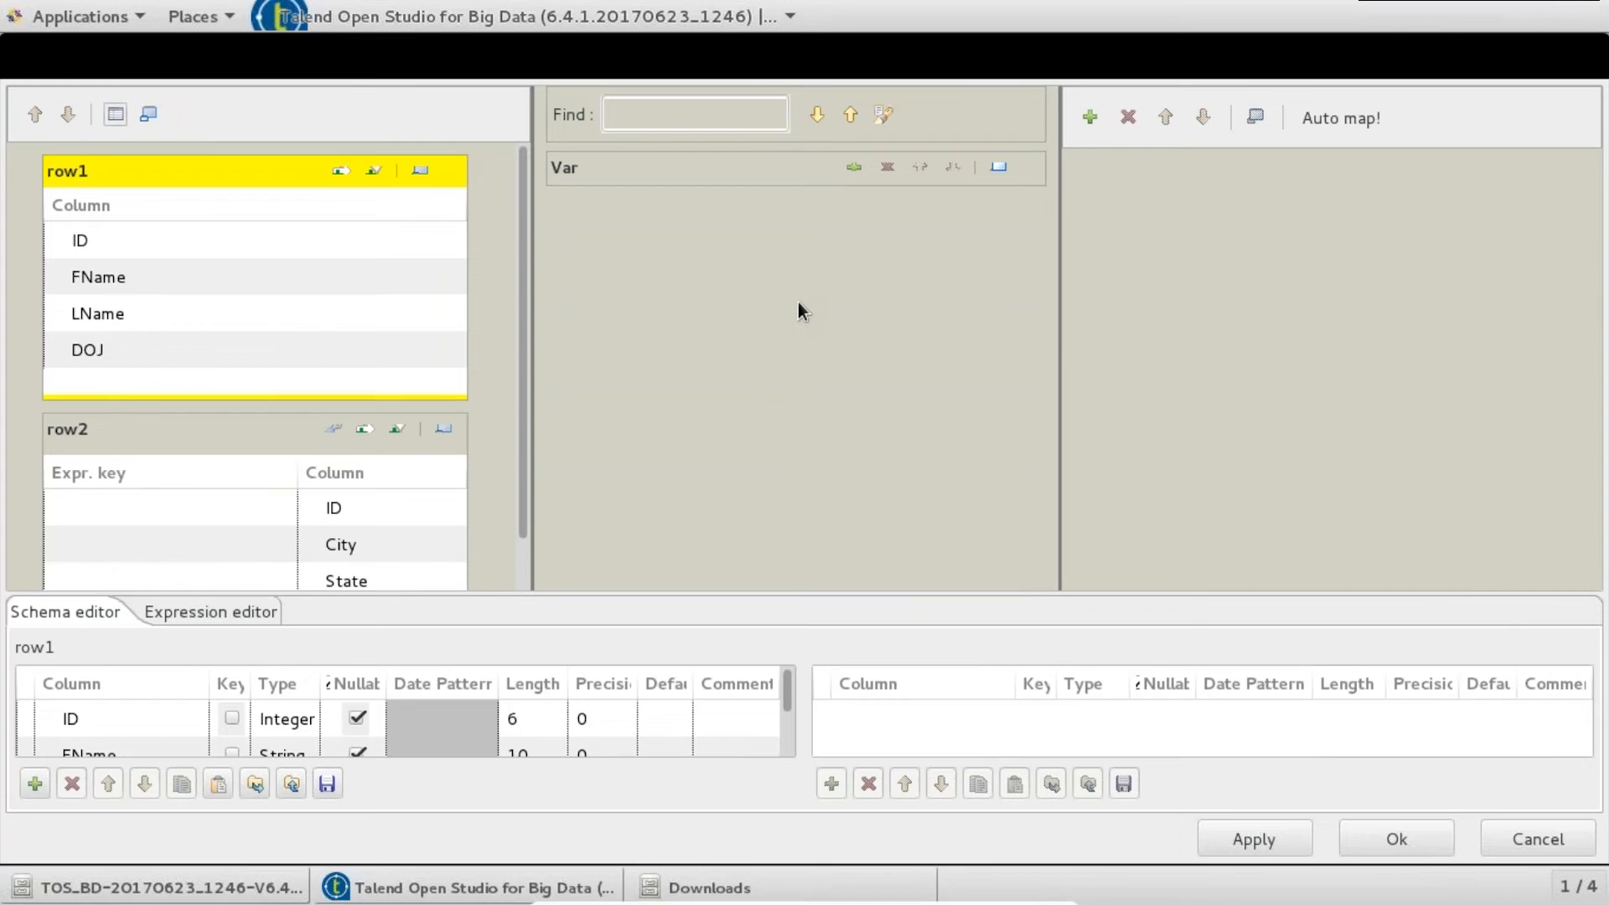
- Join row2 to row1 using row1.ID as the lookup key
{"action": "left_click", "coordinate": [339, 239]}
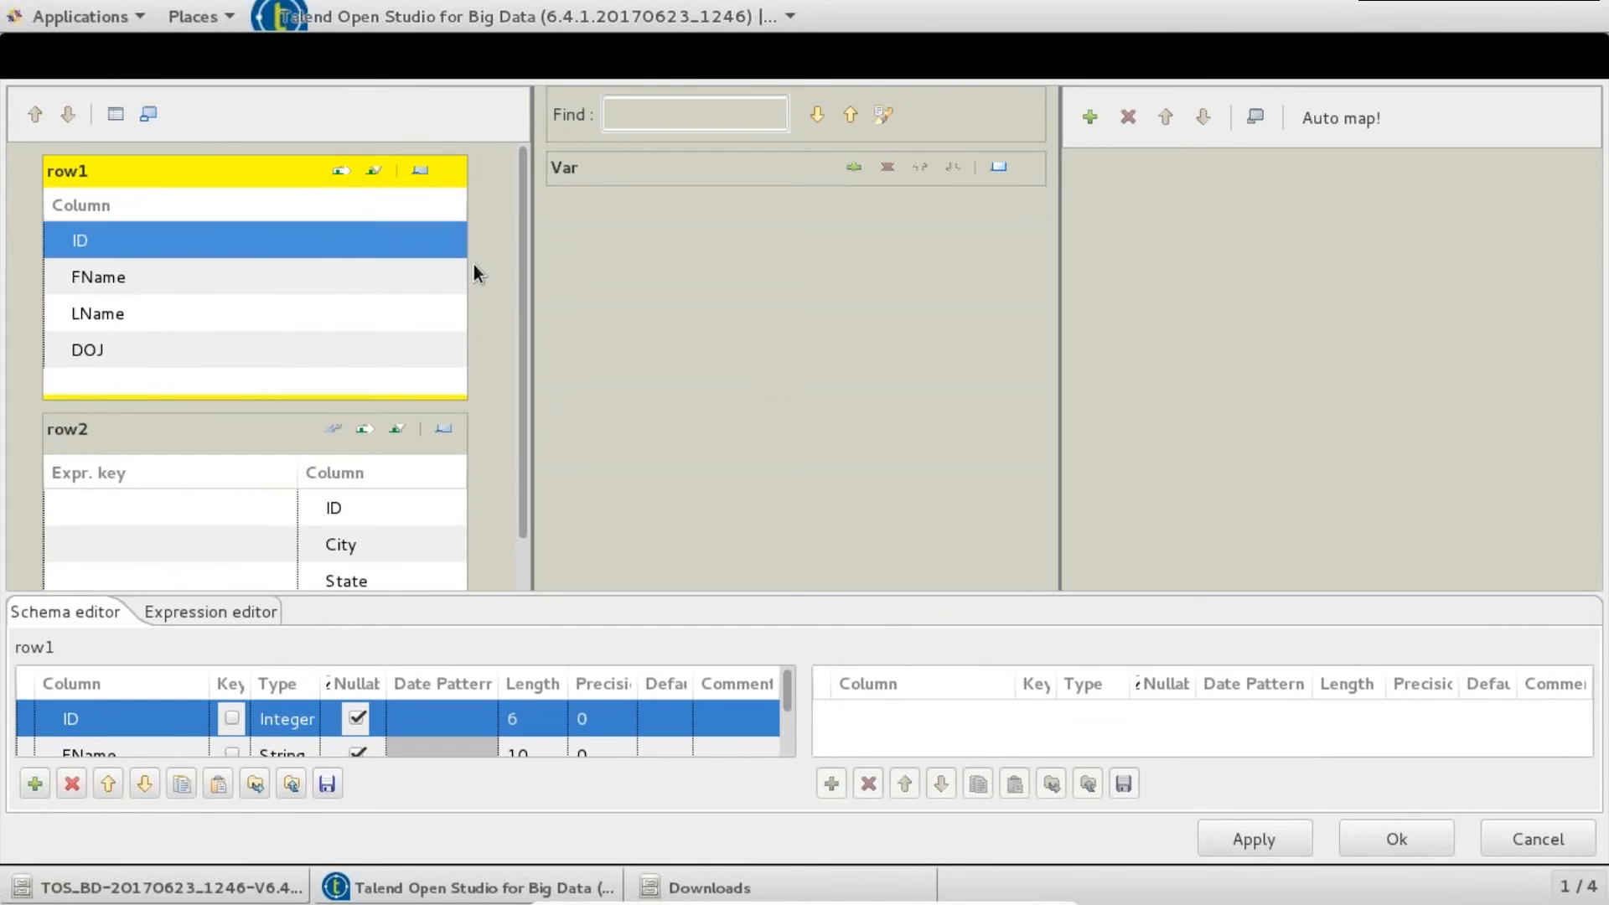
{"action": "left_click_drag", "start_coordinate": [178, 241], "coordinate": [135, 488]}
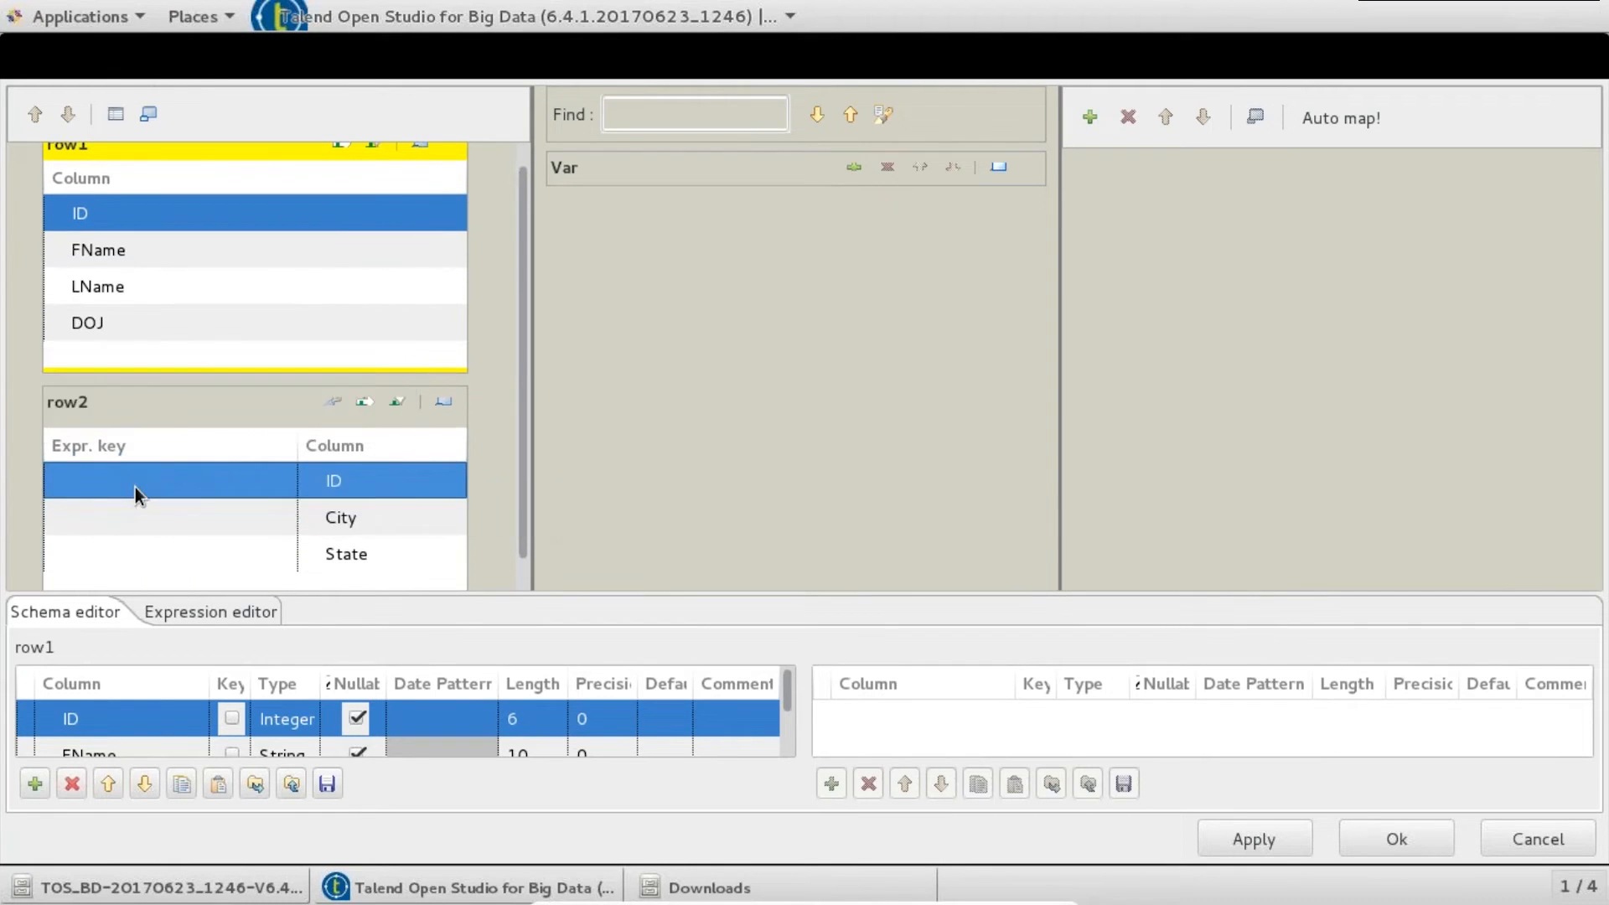
{"action": "left_click", "coordinate": [388, 220]}
- Add a new output table named MASTER
{"action": "left_click", "coordinate": [1089, 117]}
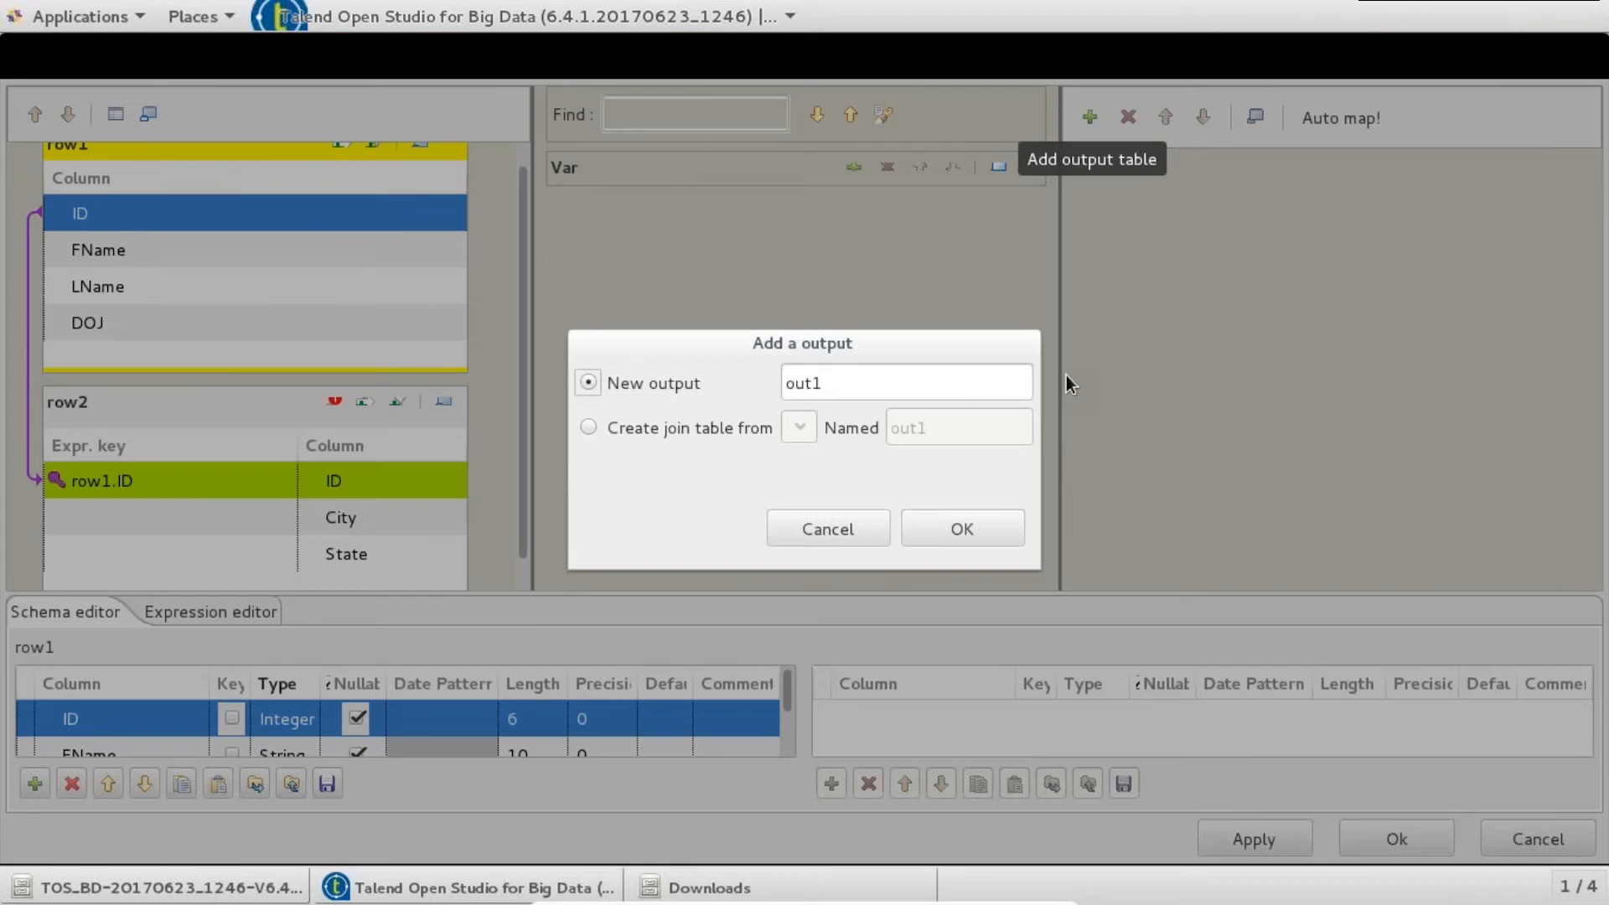
{"action": "left_click_drag", "start_coordinate": [912, 385], "coordinate": [697, 373]}
{"action": "type", "text": "MASTER"}
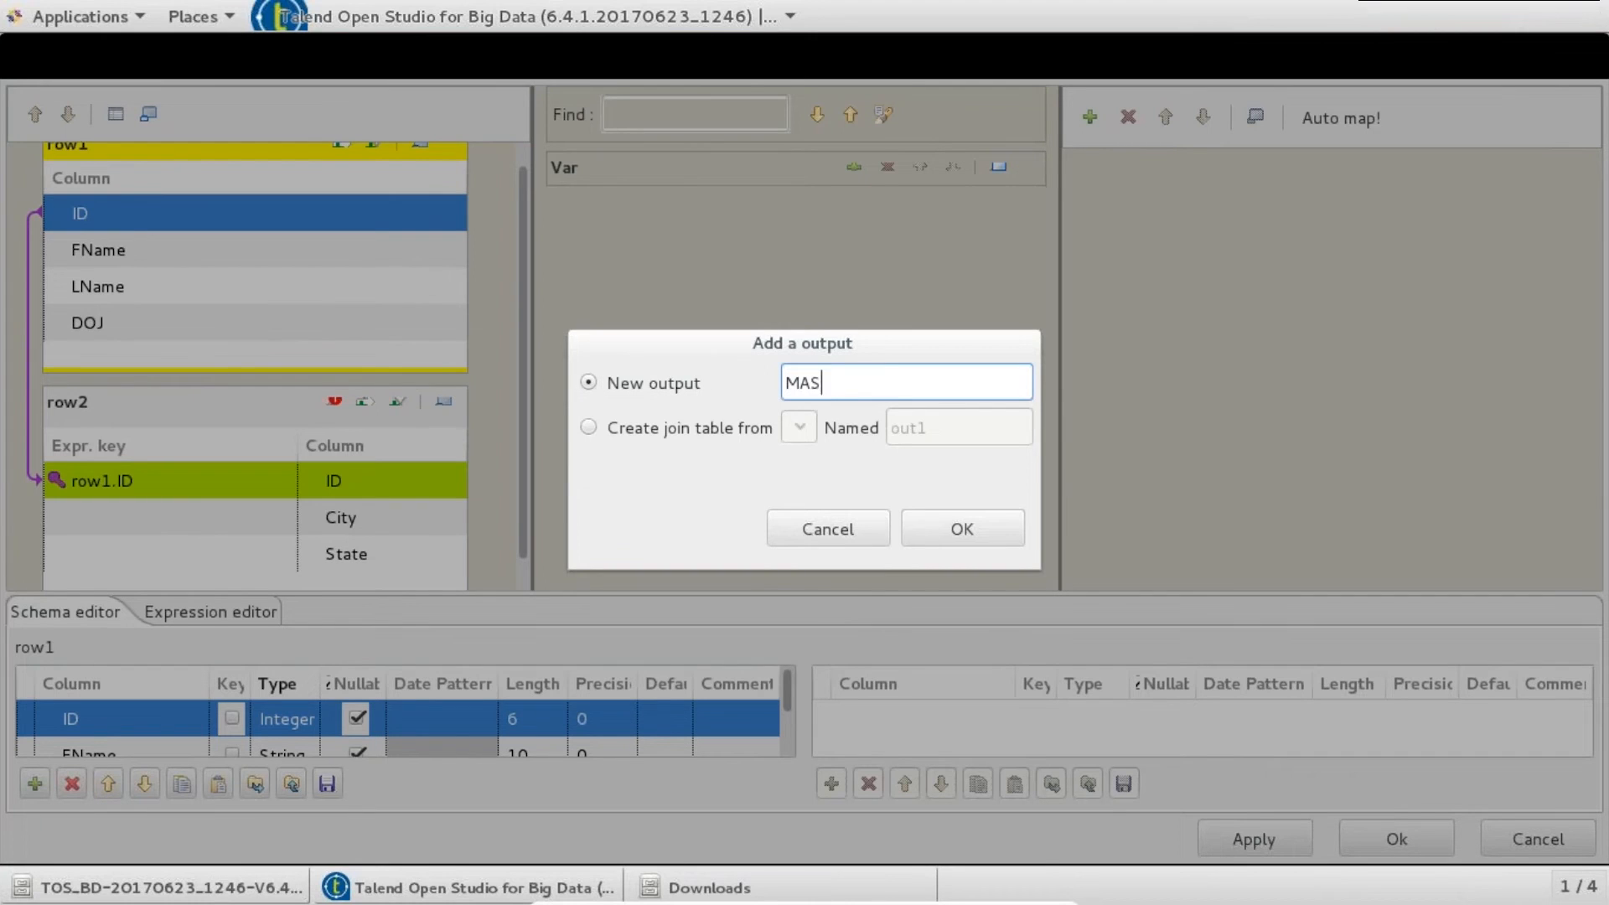
{"action": "key", "text": "Return"}
- Map row1's ID, FName, LName, DOJ and row2's City and State into MASTER
{"action": "key", "text": "ctrl+a"}
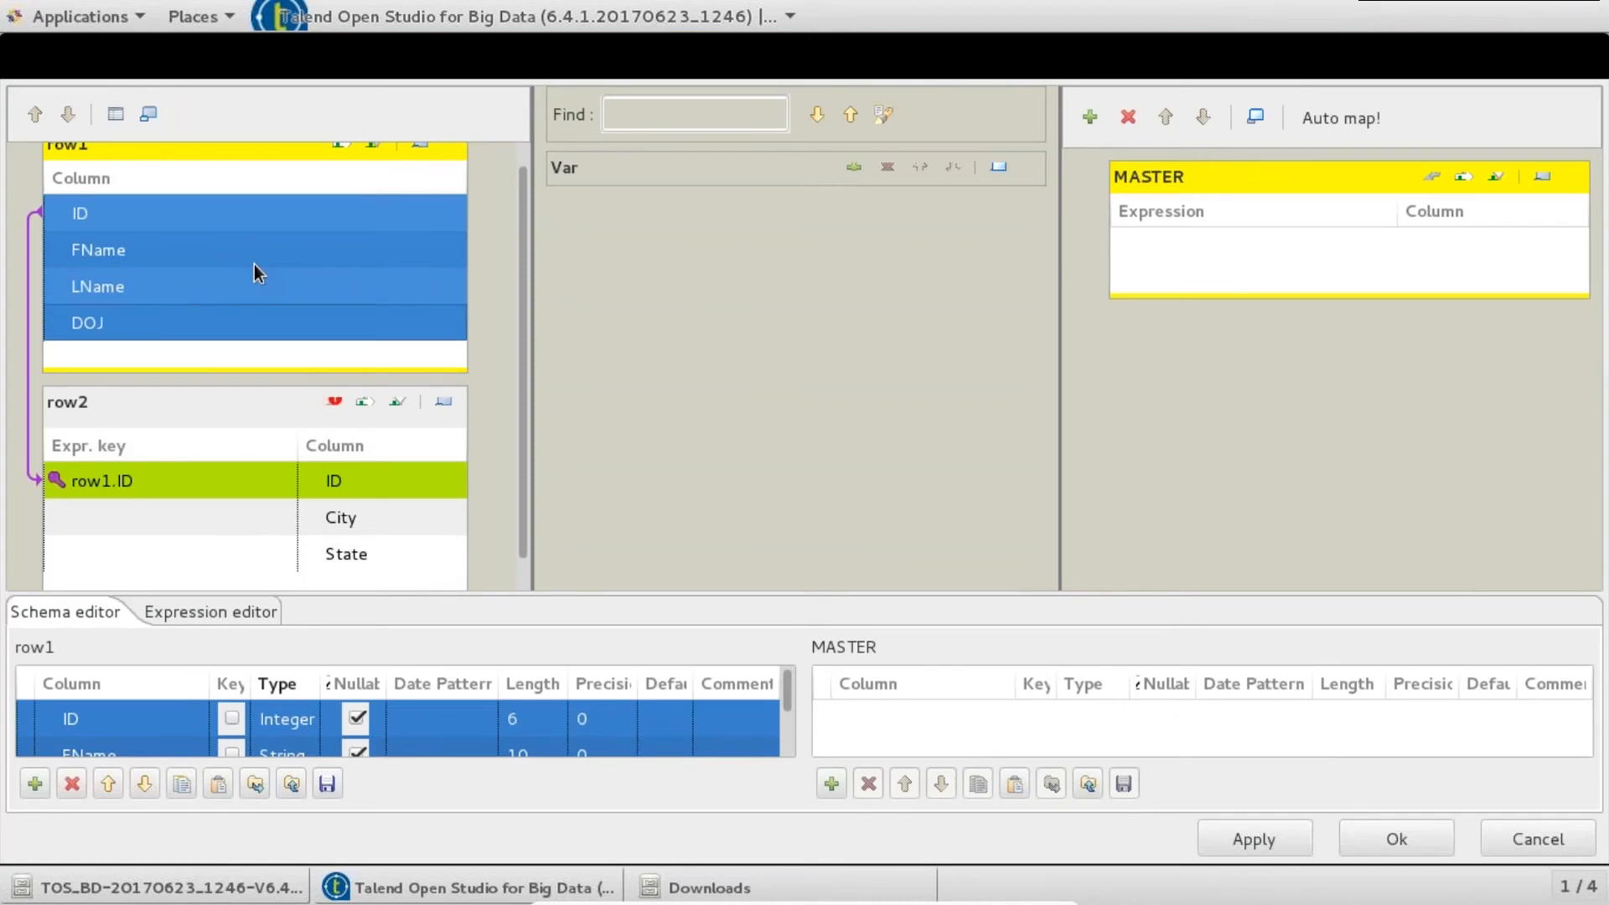
{"action": "left_click", "coordinate": [254, 264]}
{"action": "left_click", "coordinate": [248, 204]}
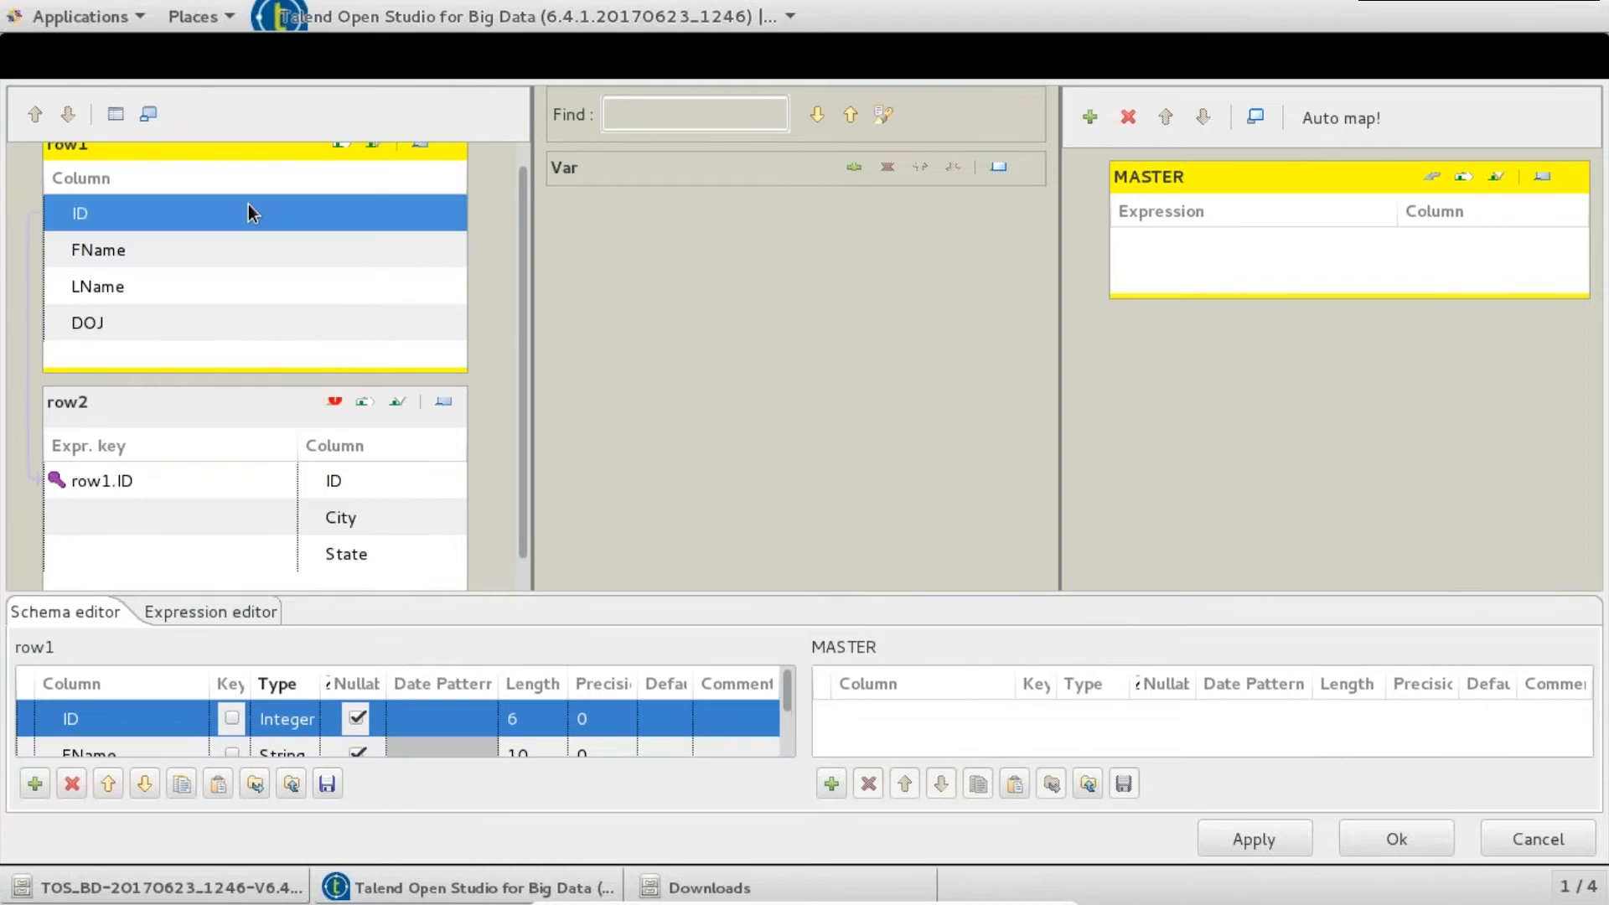
{"action": "key", "text": "ctrl+a"}
{"action": "left_click_drag", "start_coordinate": [317, 219], "coordinate": [1275, 253]}
{"action": "left_click_drag", "start_coordinate": [525, 244], "coordinate": [525, 510]}
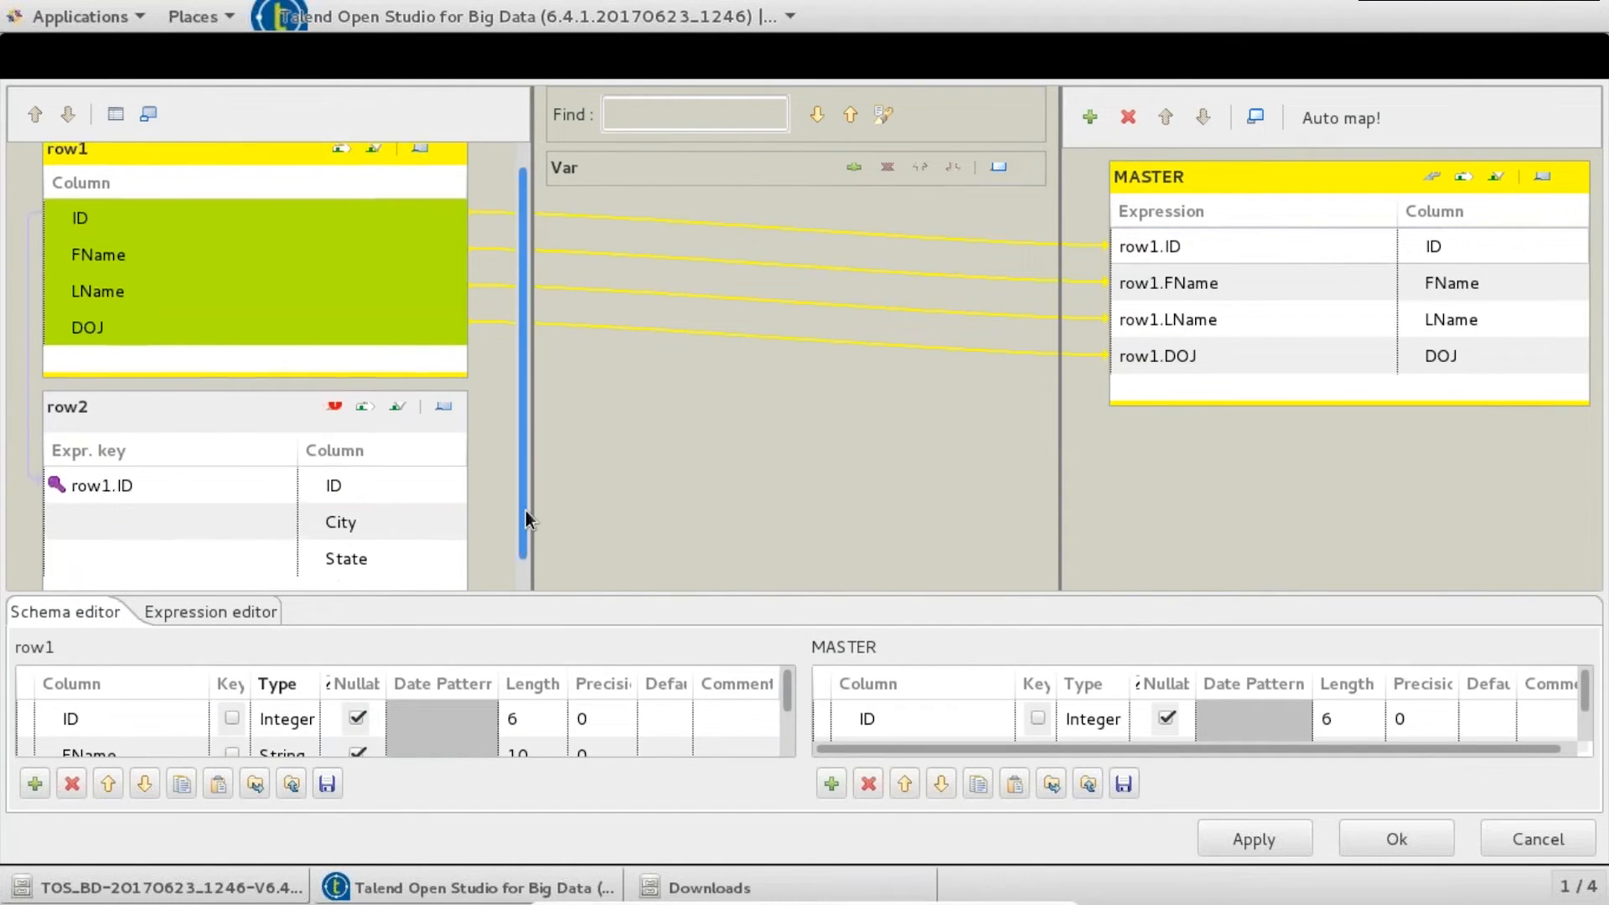
{"action": "left_click", "coordinate": [427, 490]}
{"action": "key", "text": "shift+Down"}
{"action": "mouse_move", "coordinate": [427, 490]}
{"action": "left_mouse_down"}
{"action": "mouse_move", "coordinate": [1208, 419]}
{"action": "mouse_move", "coordinate": [1297, 388]}
{"action": "left_mouse_up"}
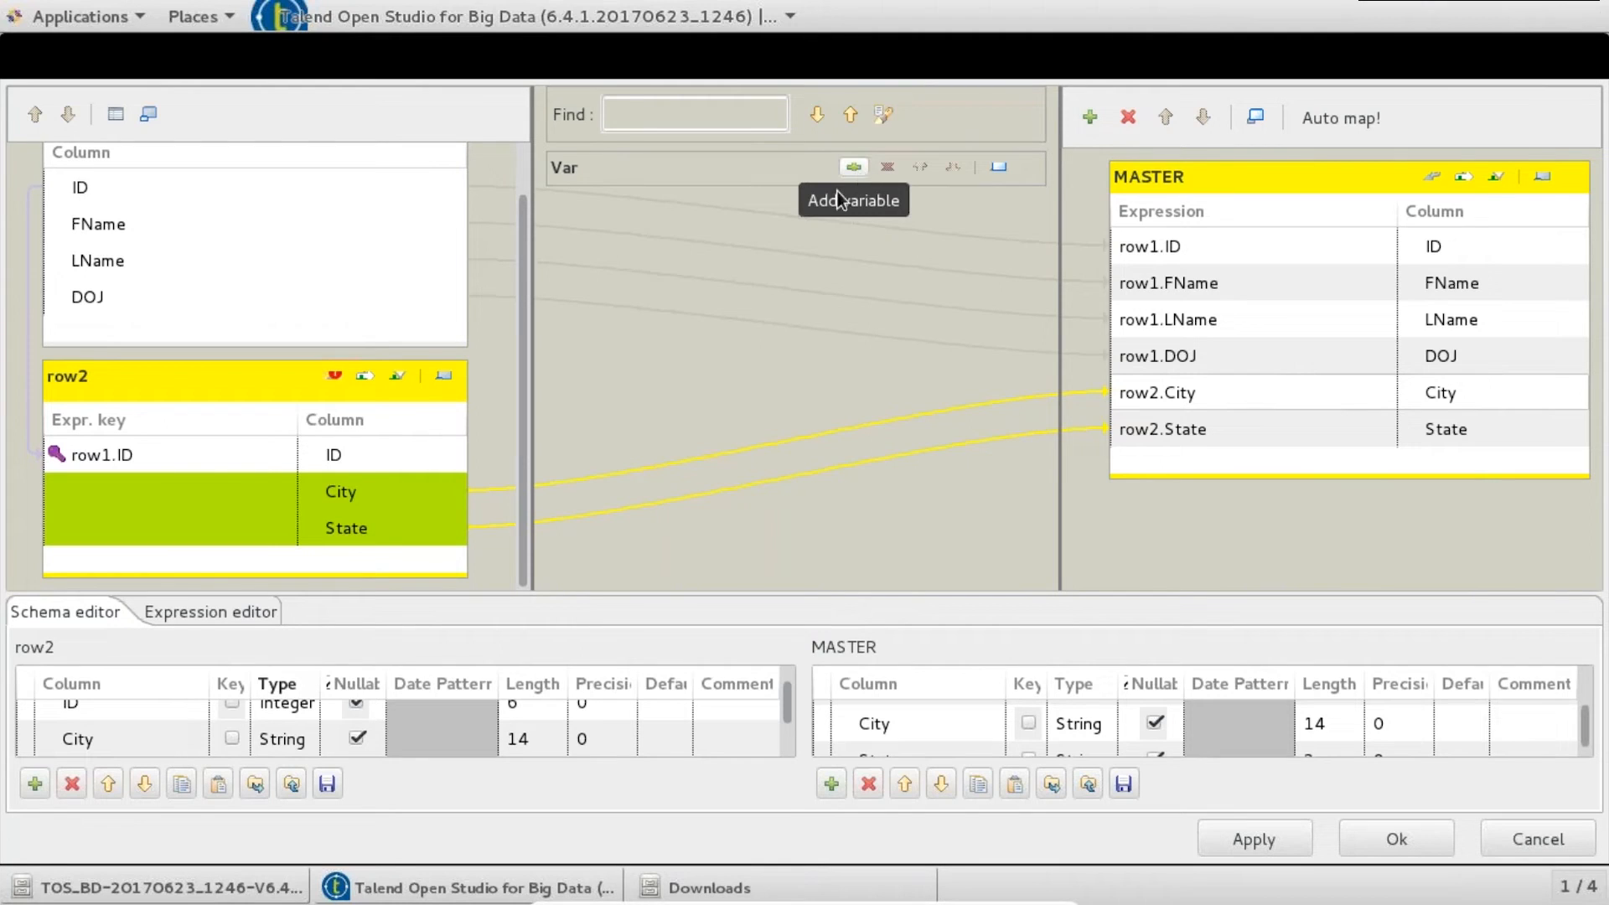
- Add a new tMap variable named EMAILID
{"action": "left_click", "coordinate": [852, 167]}
{"action": "left_click", "coordinate": [926, 237]}
{"action": "type", "text": "EMAIL"}
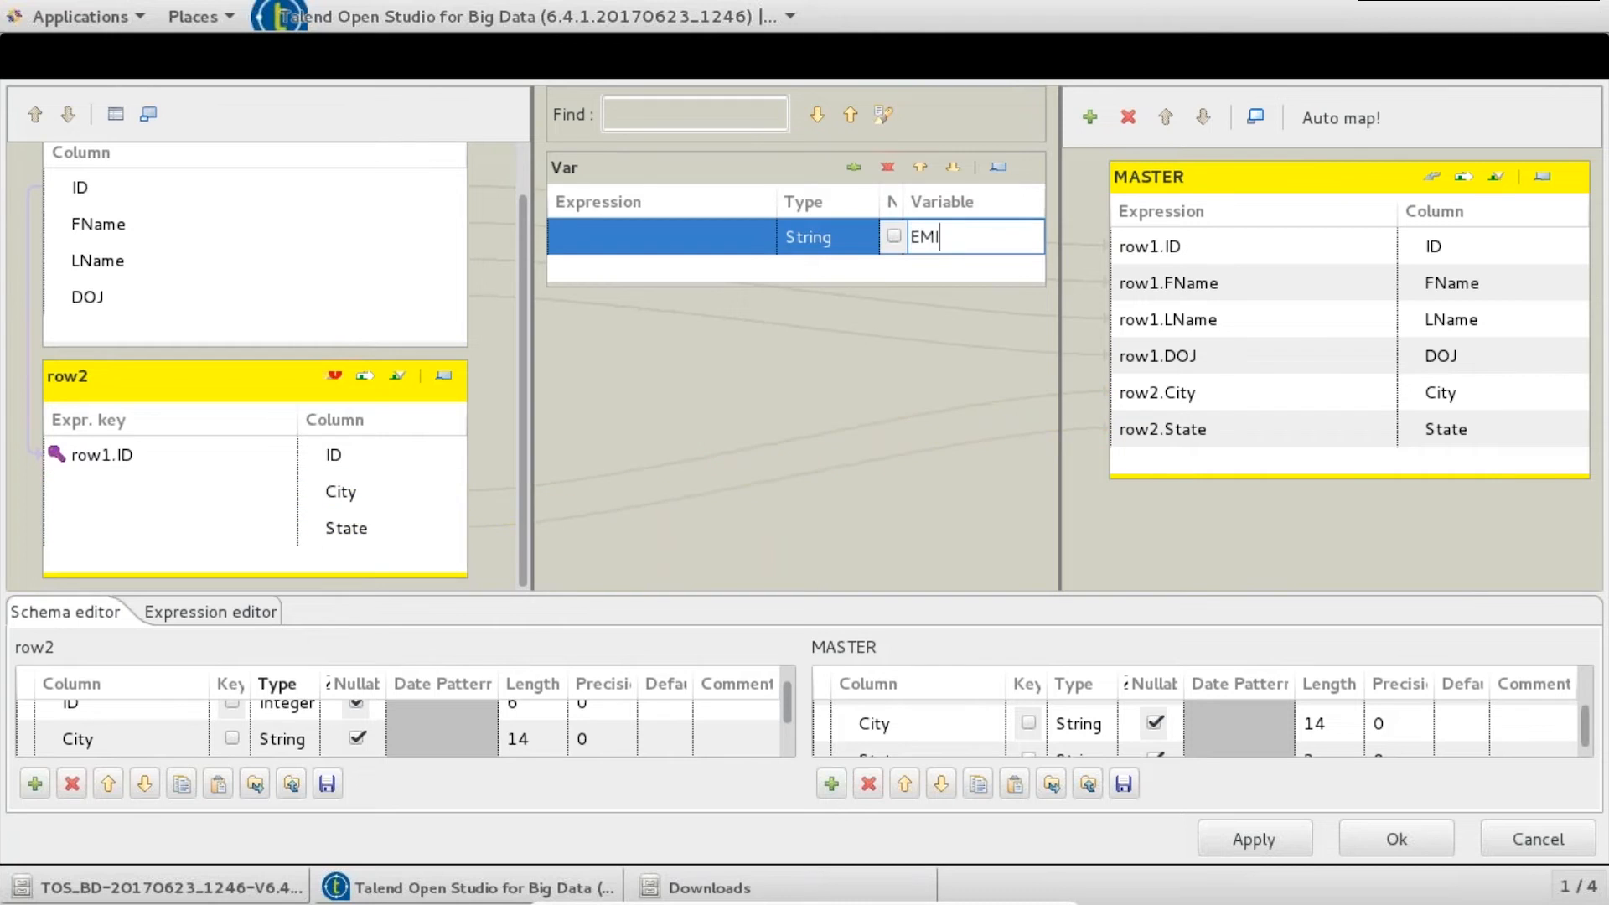
{"action": "type", "text": "ID"}
{"action": "left_click", "coordinate": [732, 244]}
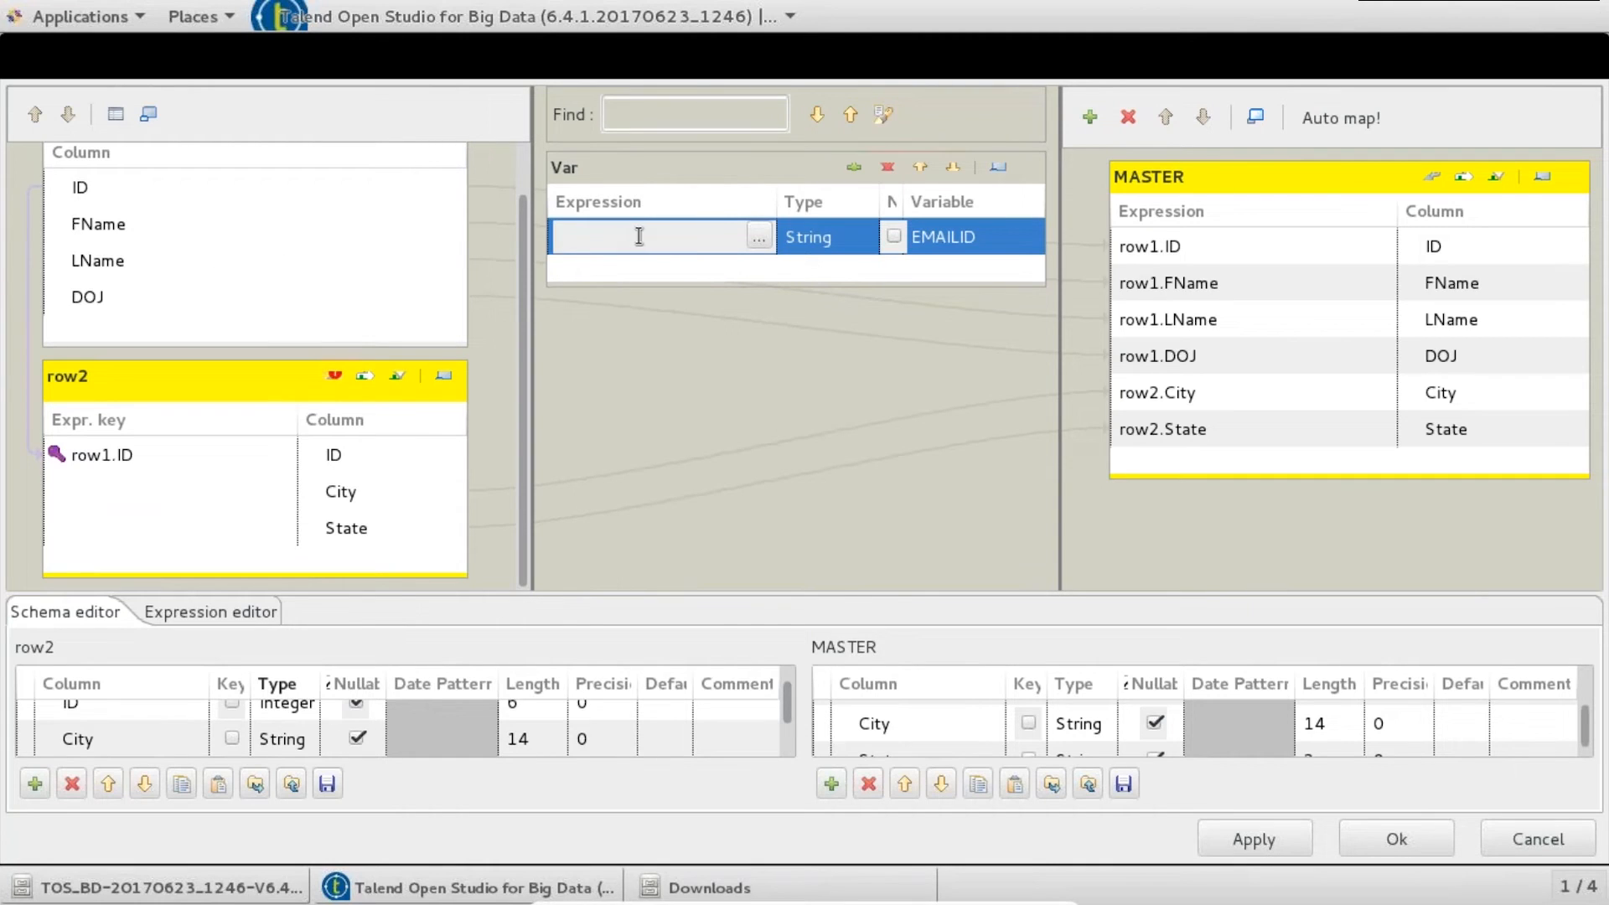
{"action": "left_click", "coordinate": [759, 235]}
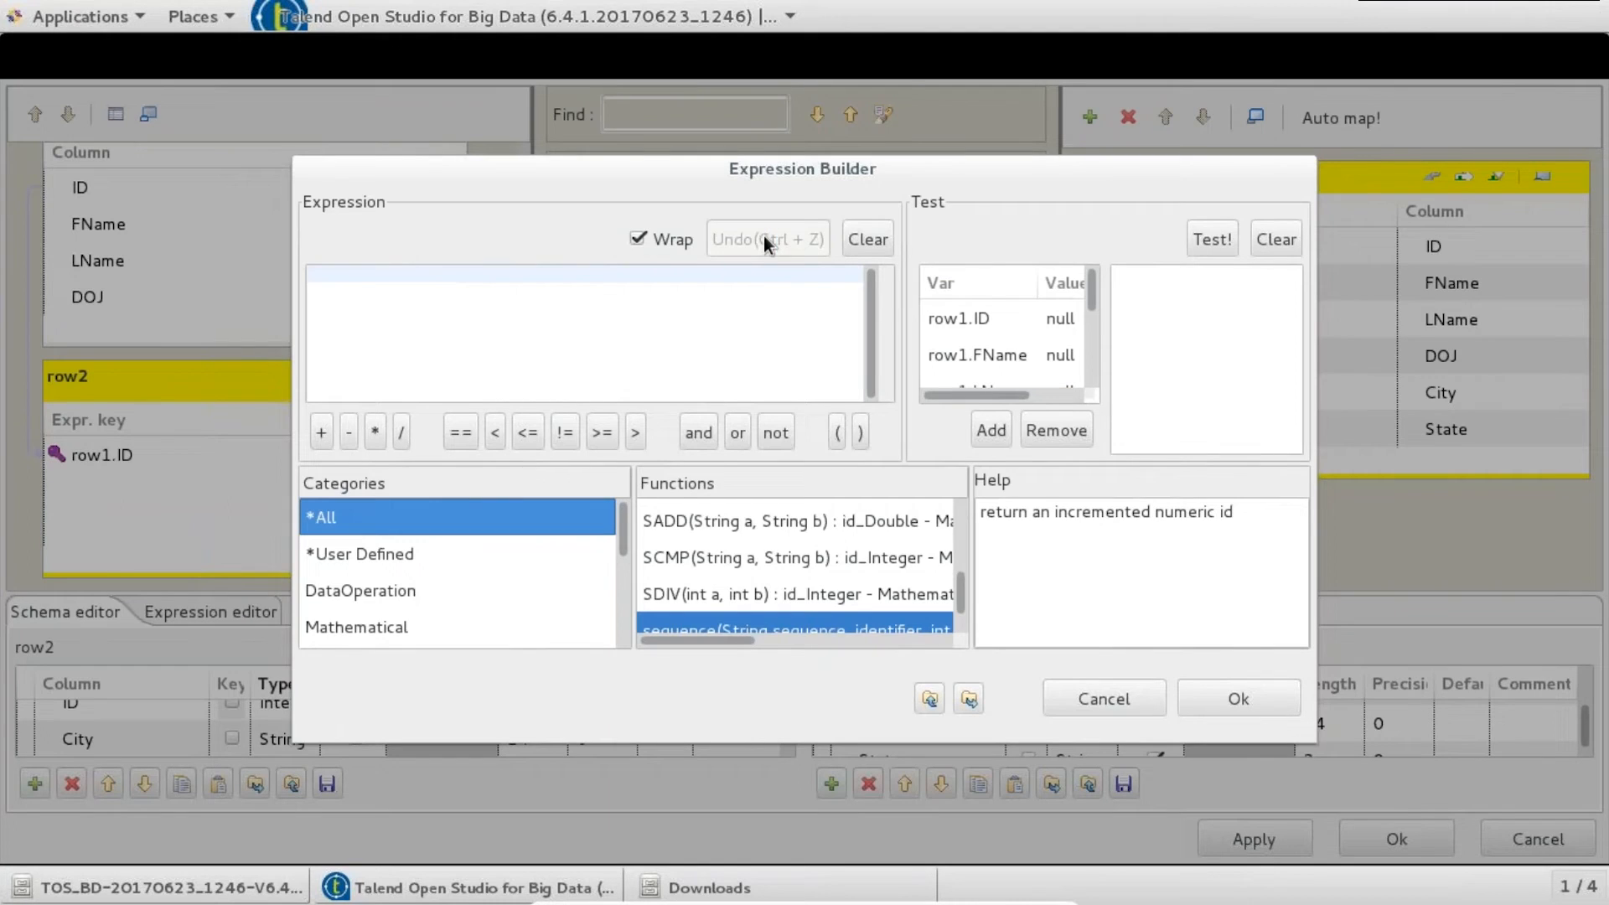
{"action": "left_click_drag", "start_coordinate": [1315, 741], "coordinate": [1448, 788]}
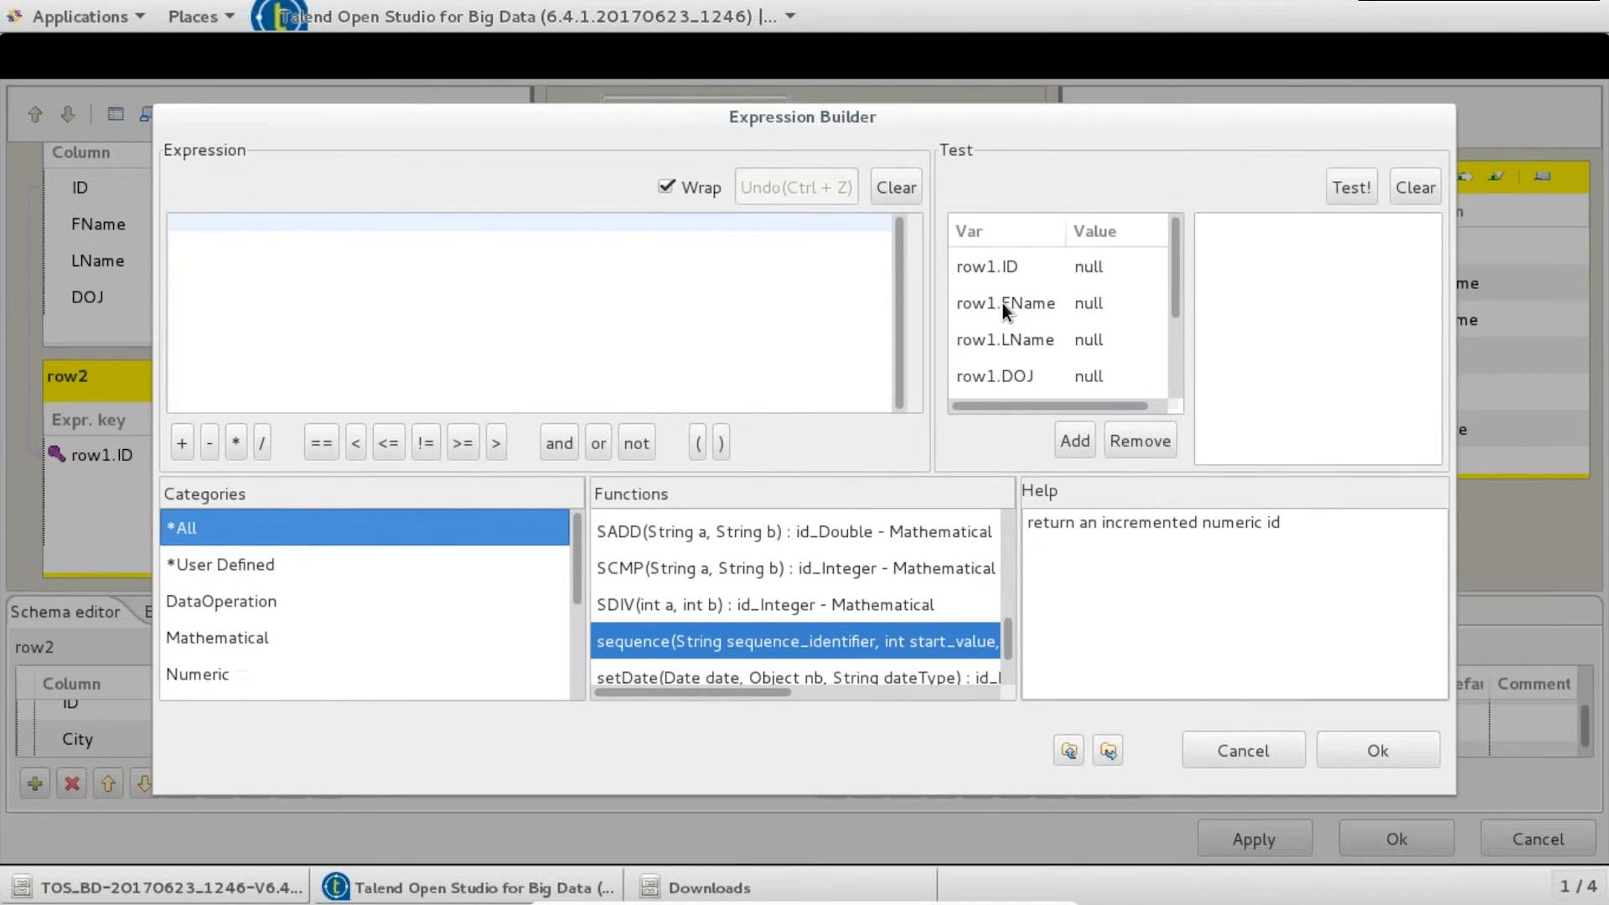
{"action": "left_click_drag", "start_coordinate": [1001, 306], "coordinate": [445, 233]}
{"action": "type", "text": "+\"\"+"}
{"action": "key", "text": "Left"}
{"action": "key", "text": "Left"}
{"action": "type", "text": "."}
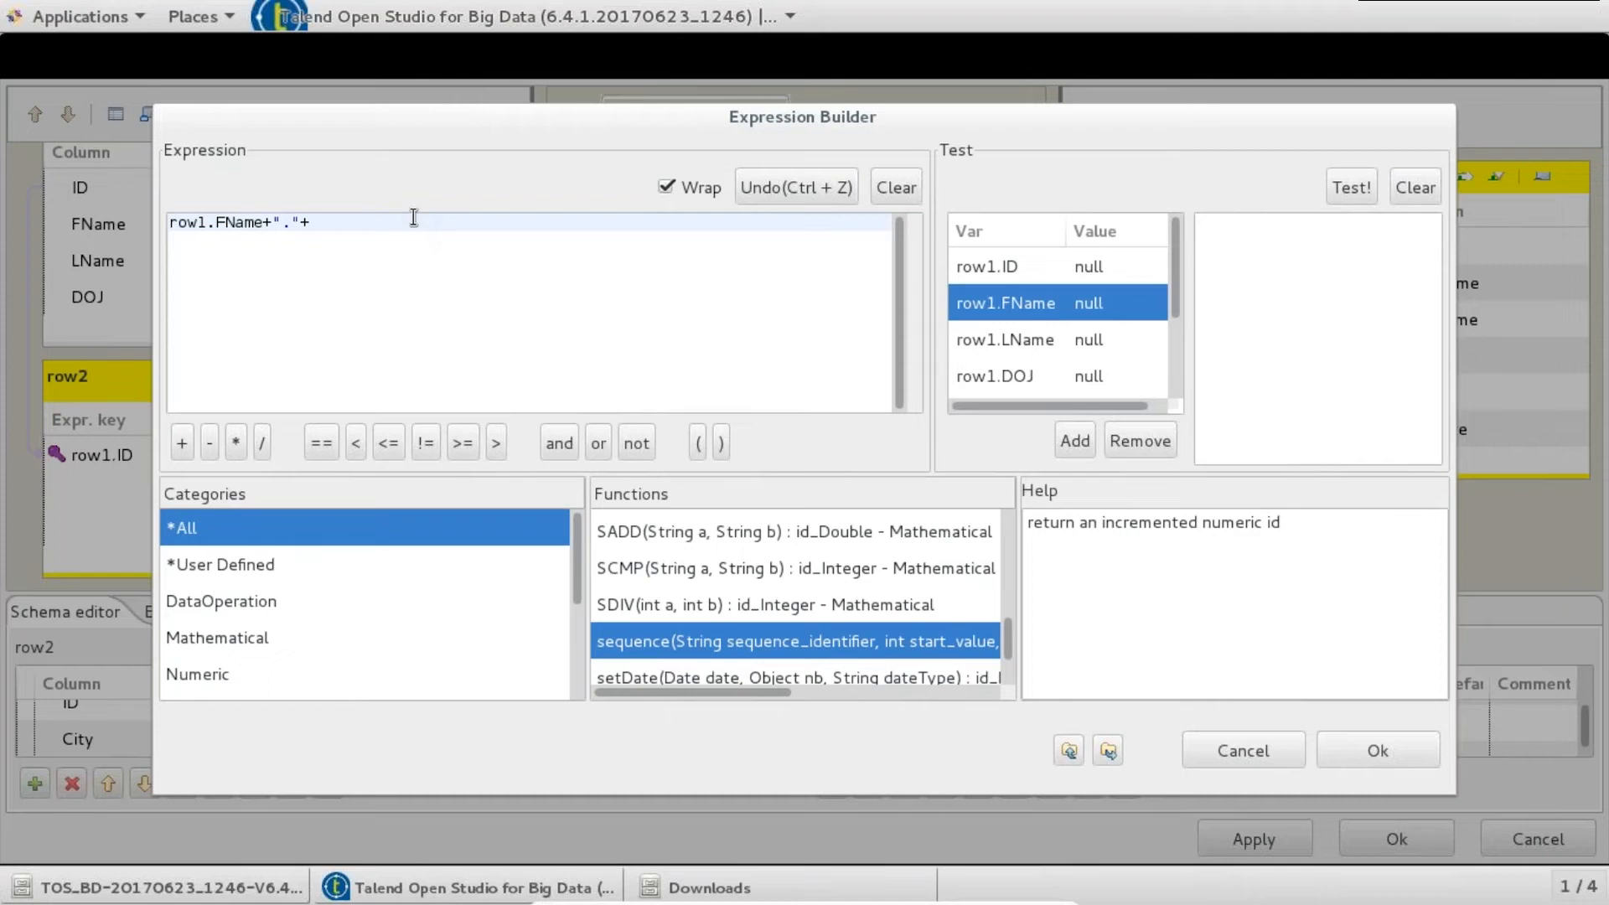
{"action": "left_click_drag", "start_coordinate": [1001, 339], "coordinate": [589, 259]}
{"action": "type", "text": "+"}
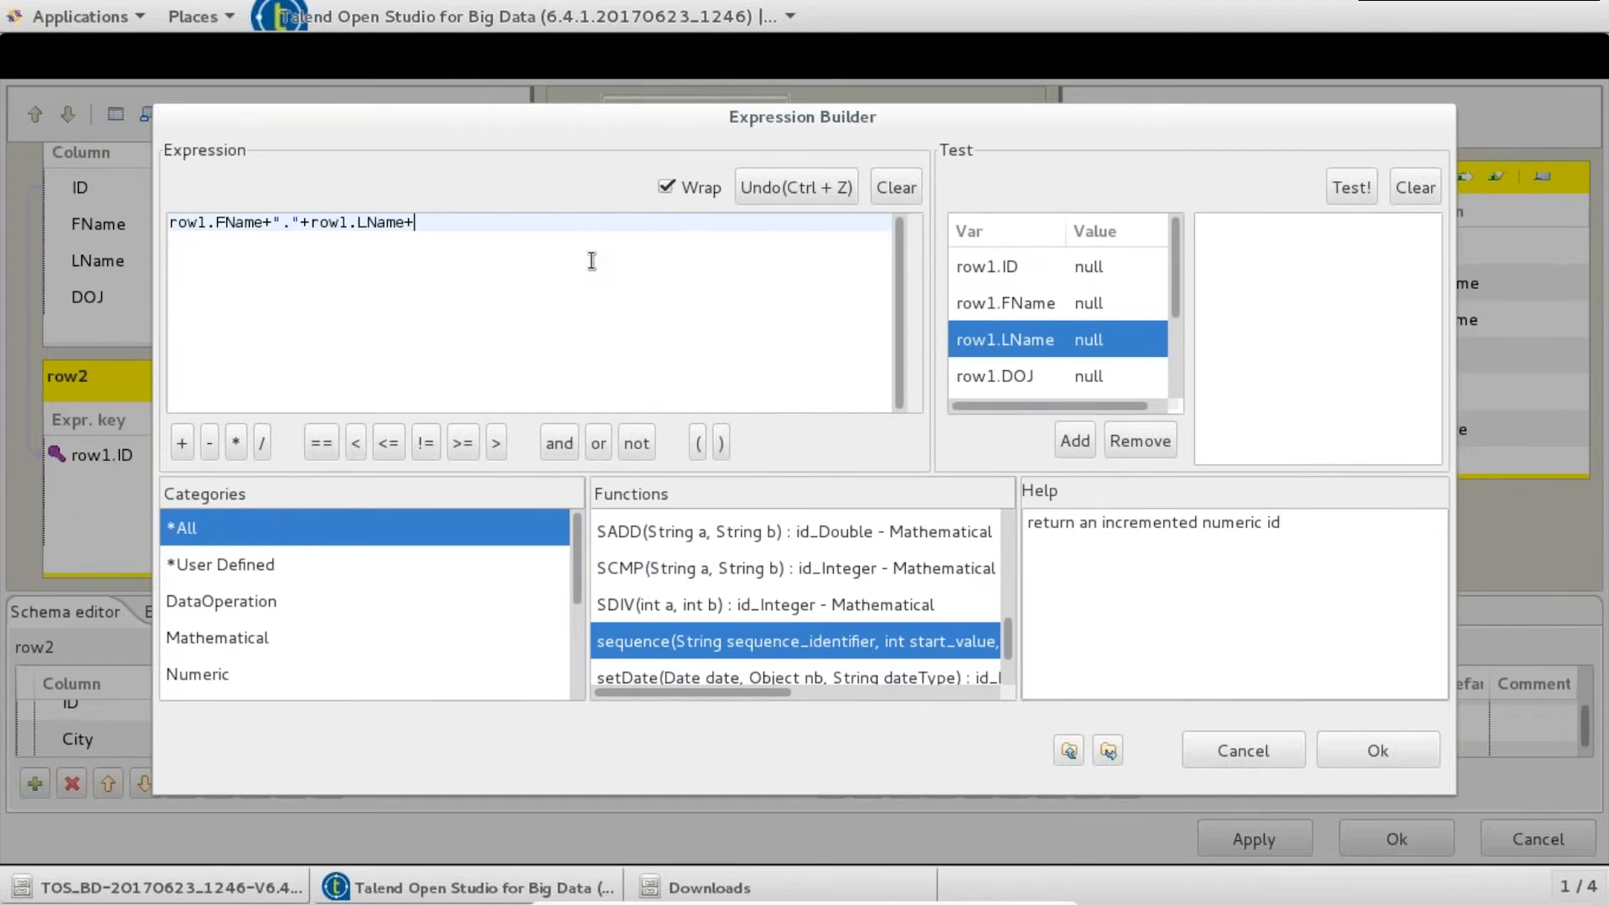
{"action": "type", "text": "\"@edureka.\""}
{"action": "key", "text": "Left"}
{"action": "type", "text": "com"}
{"action": "left_click", "coordinate": [1349, 748]}
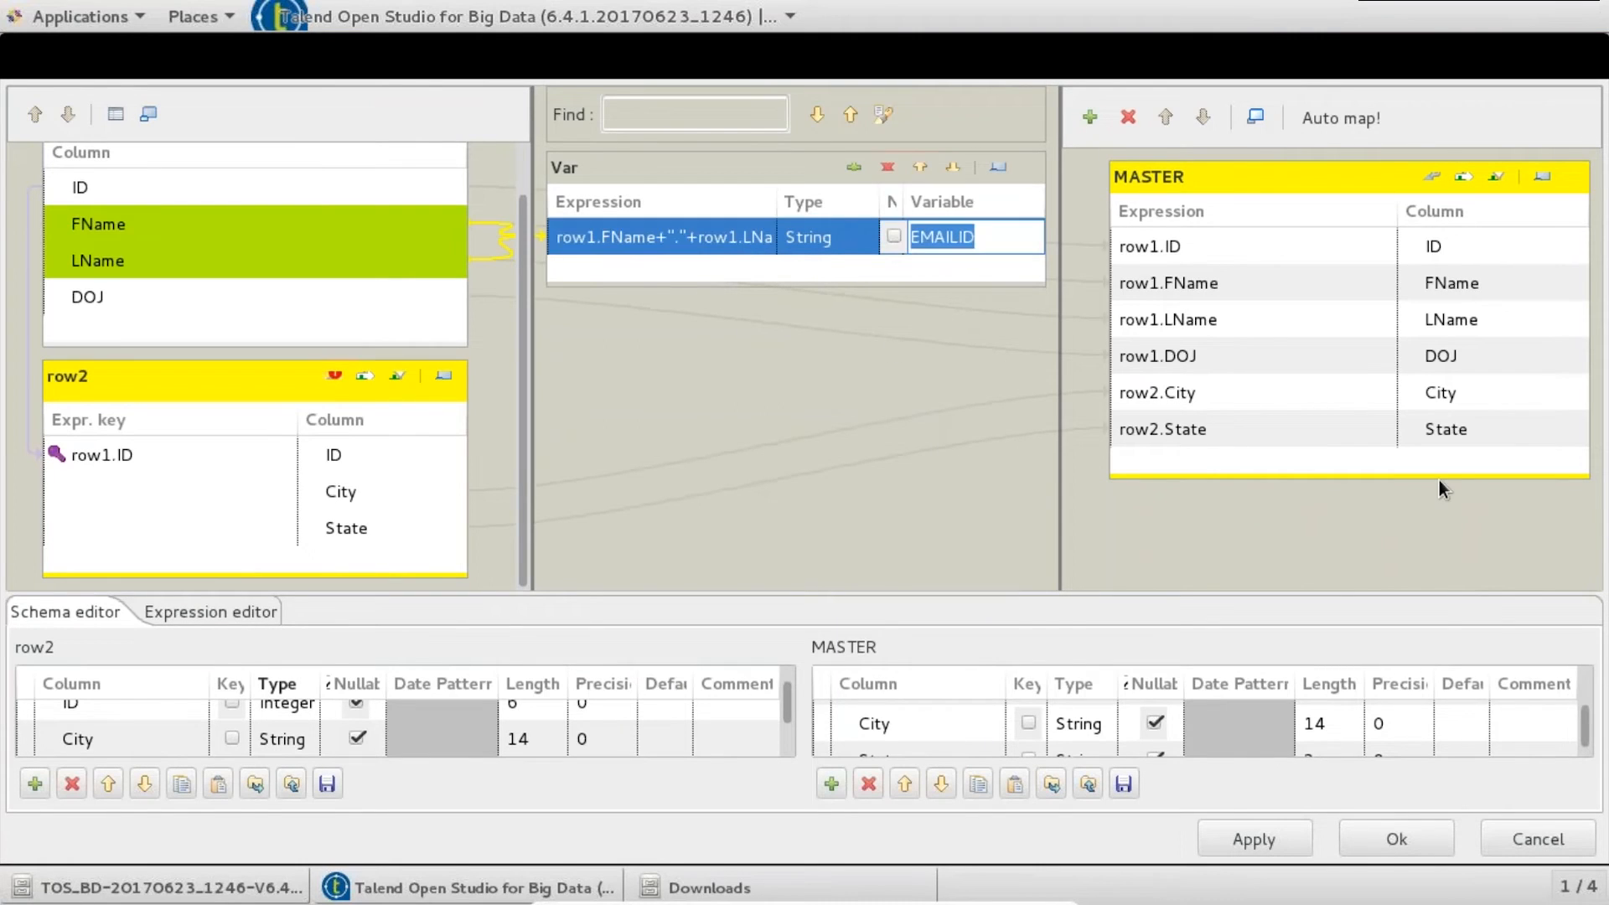
- Add an EMAILID column to MASTER and map Var.EMAILID into it
{"action": "left_click", "coordinate": [1473, 425]}
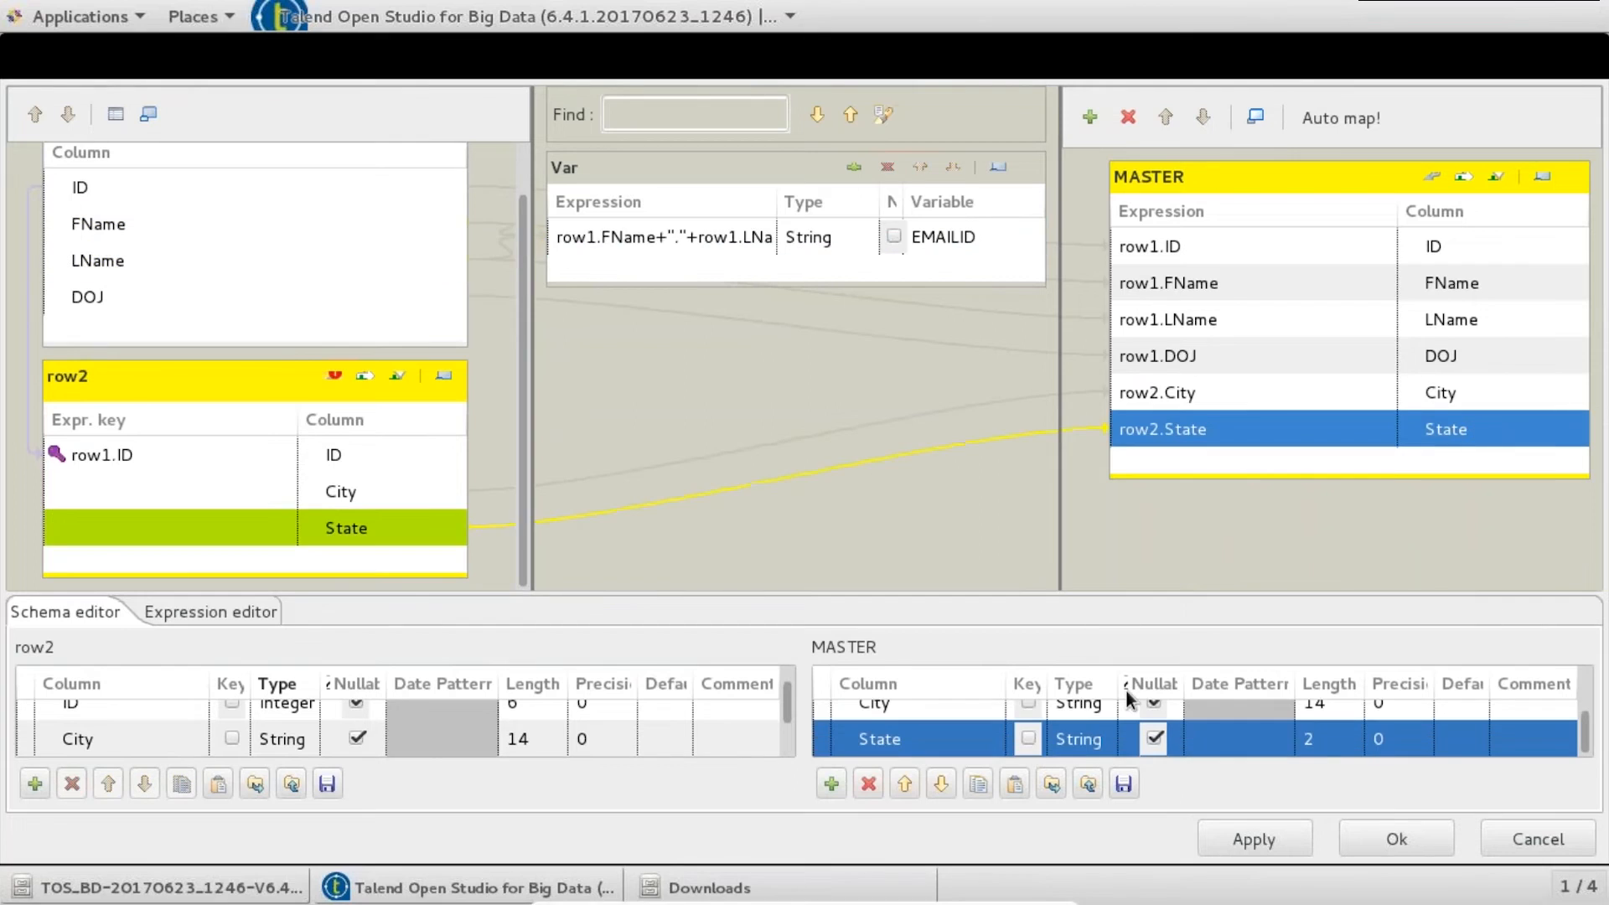
{"action": "left_click", "coordinate": [831, 783]}
{"action": "left_click", "coordinate": [980, 239]}
{"action": "key", "text": "ctrl+c"}
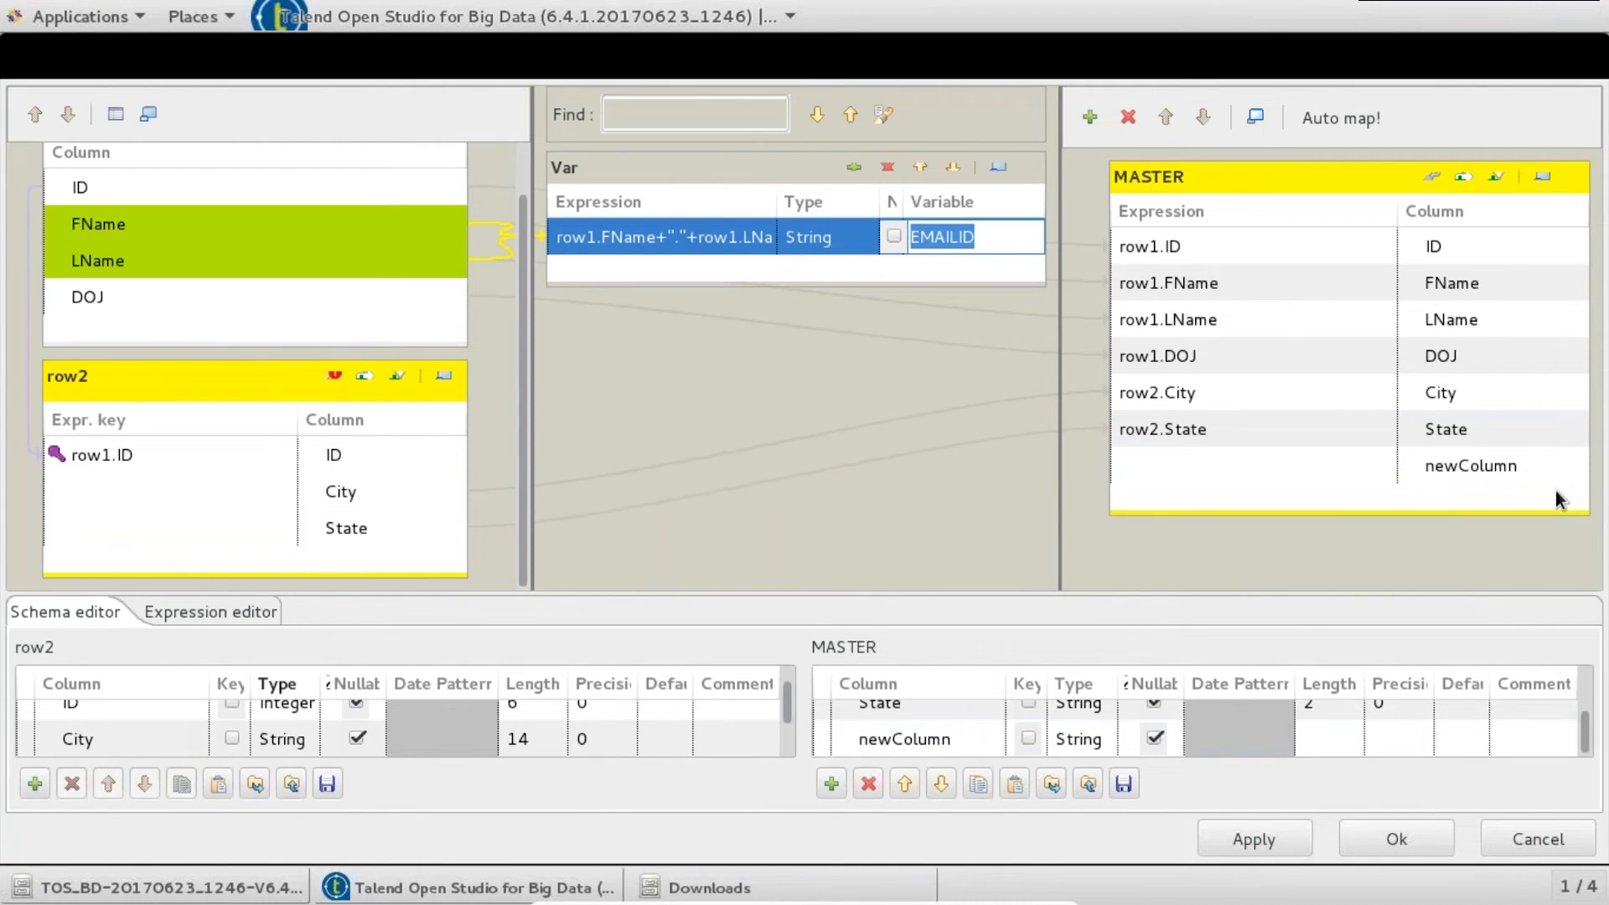
{"action": "left_click", "coordinate": [953, 732]}
{"action": "key", "text": "ctrl+v"}
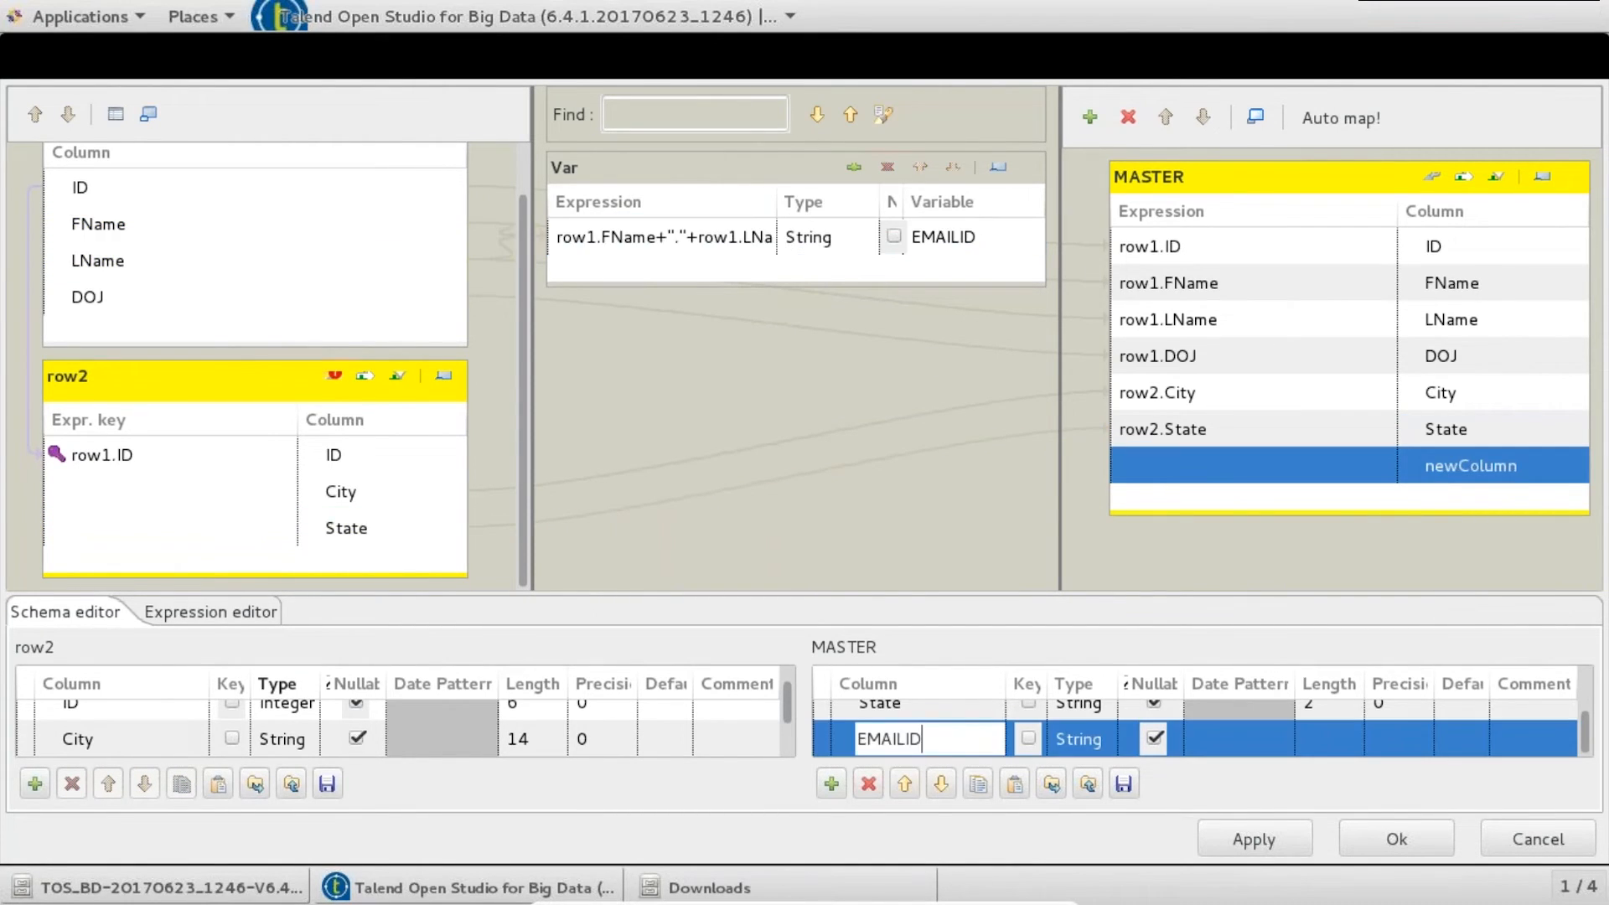
{"action": "left_click", "coordinate": [1011, 242]}
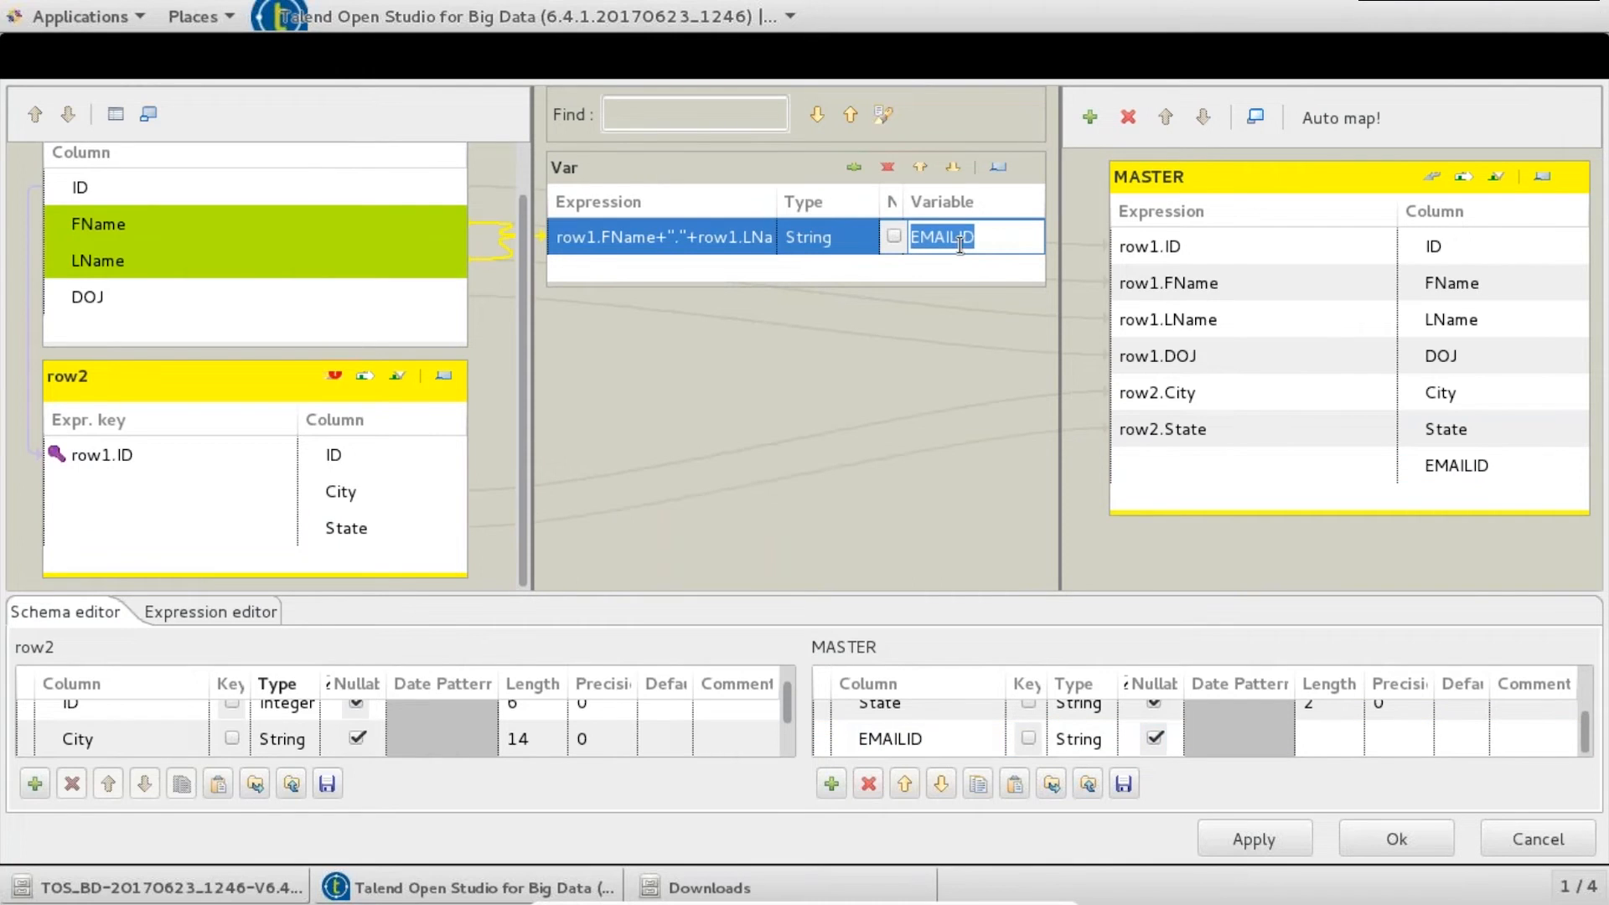
{"action": "left_click", "coordinate": [956, 269]}
{"action": "left_click_drag", "start_coordinate": [964, 230], "coordinate": [1232, 462]}
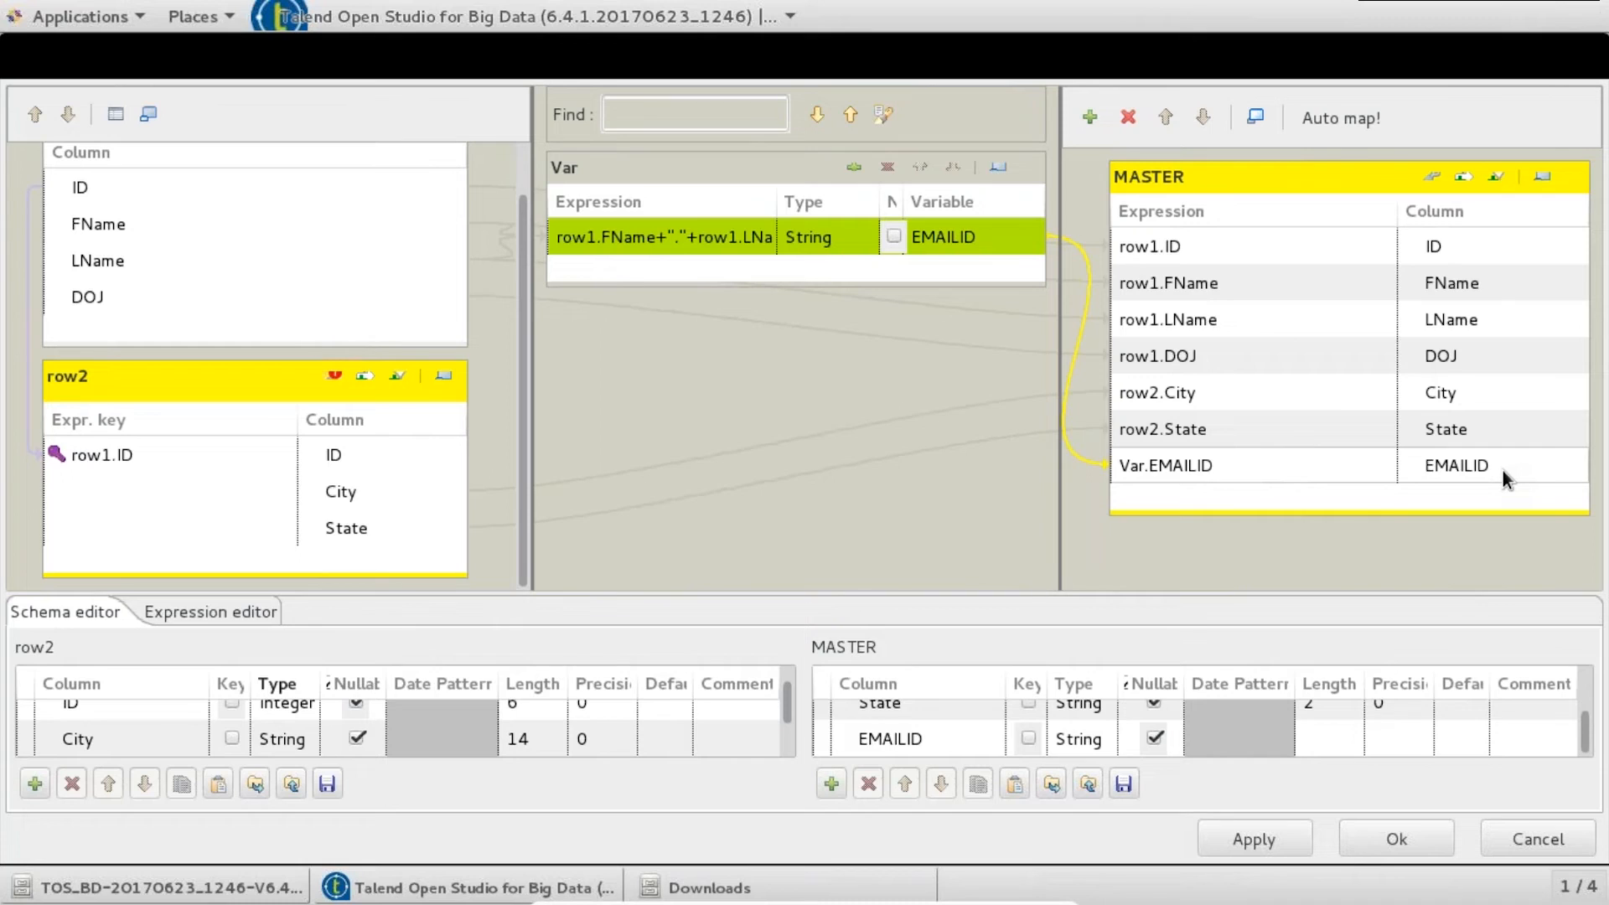
- Enable MASTER's expression filter and insert row2.City into it
{"action": "left_click", "coordinate": [1458, 181]}
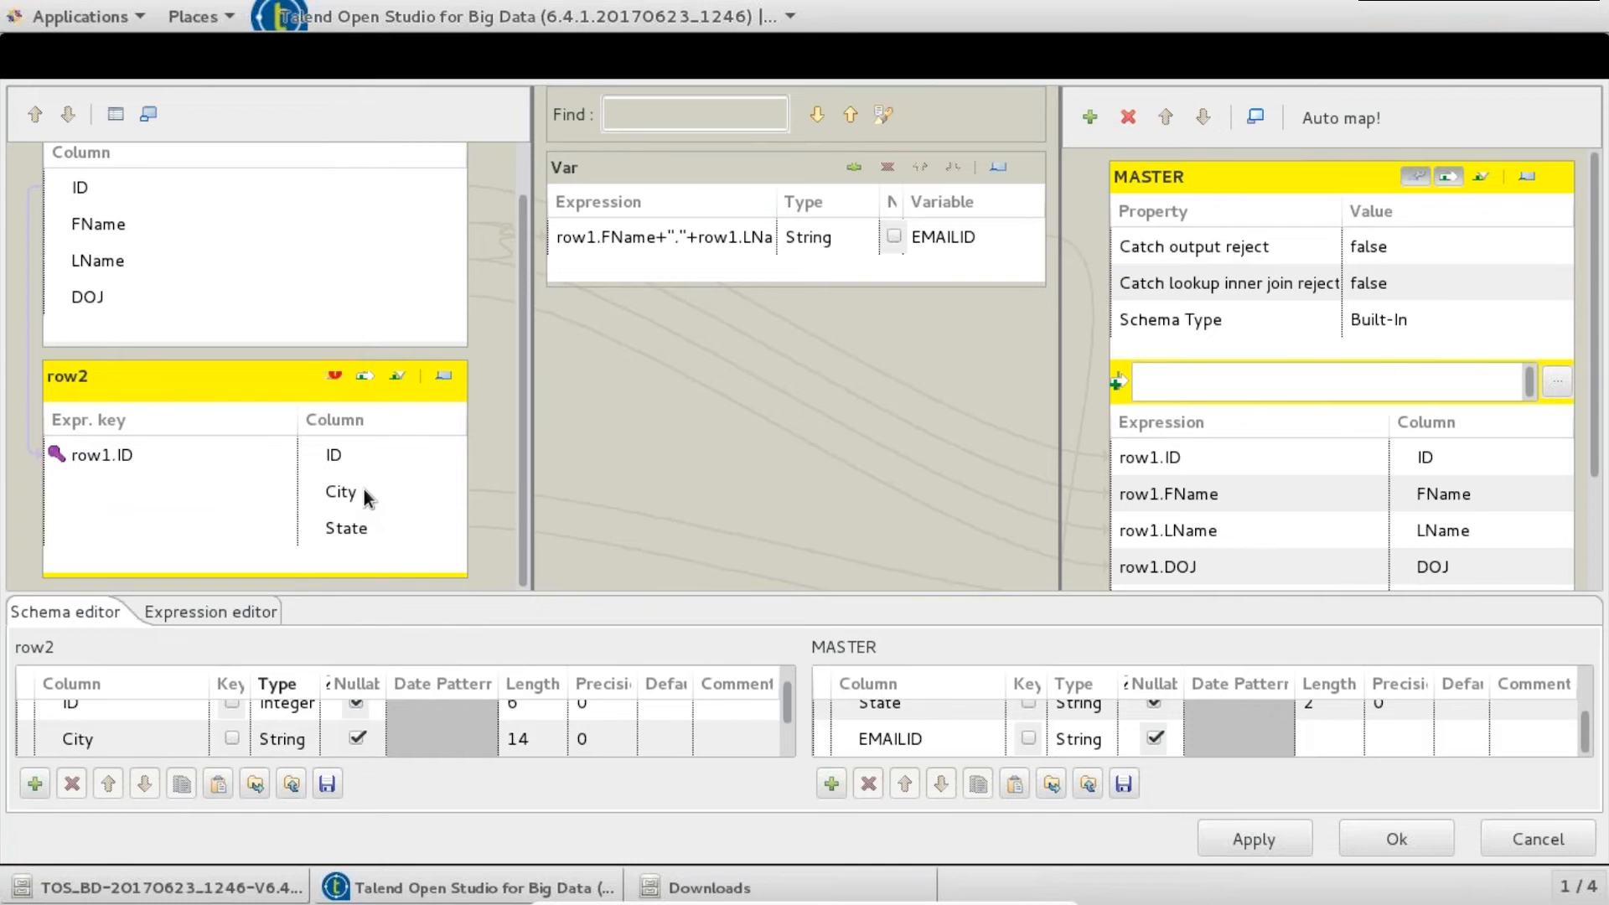
{"action": "left_click_drag", "start_coordinate": [341, 491], "coordinate": [1173, 381]}
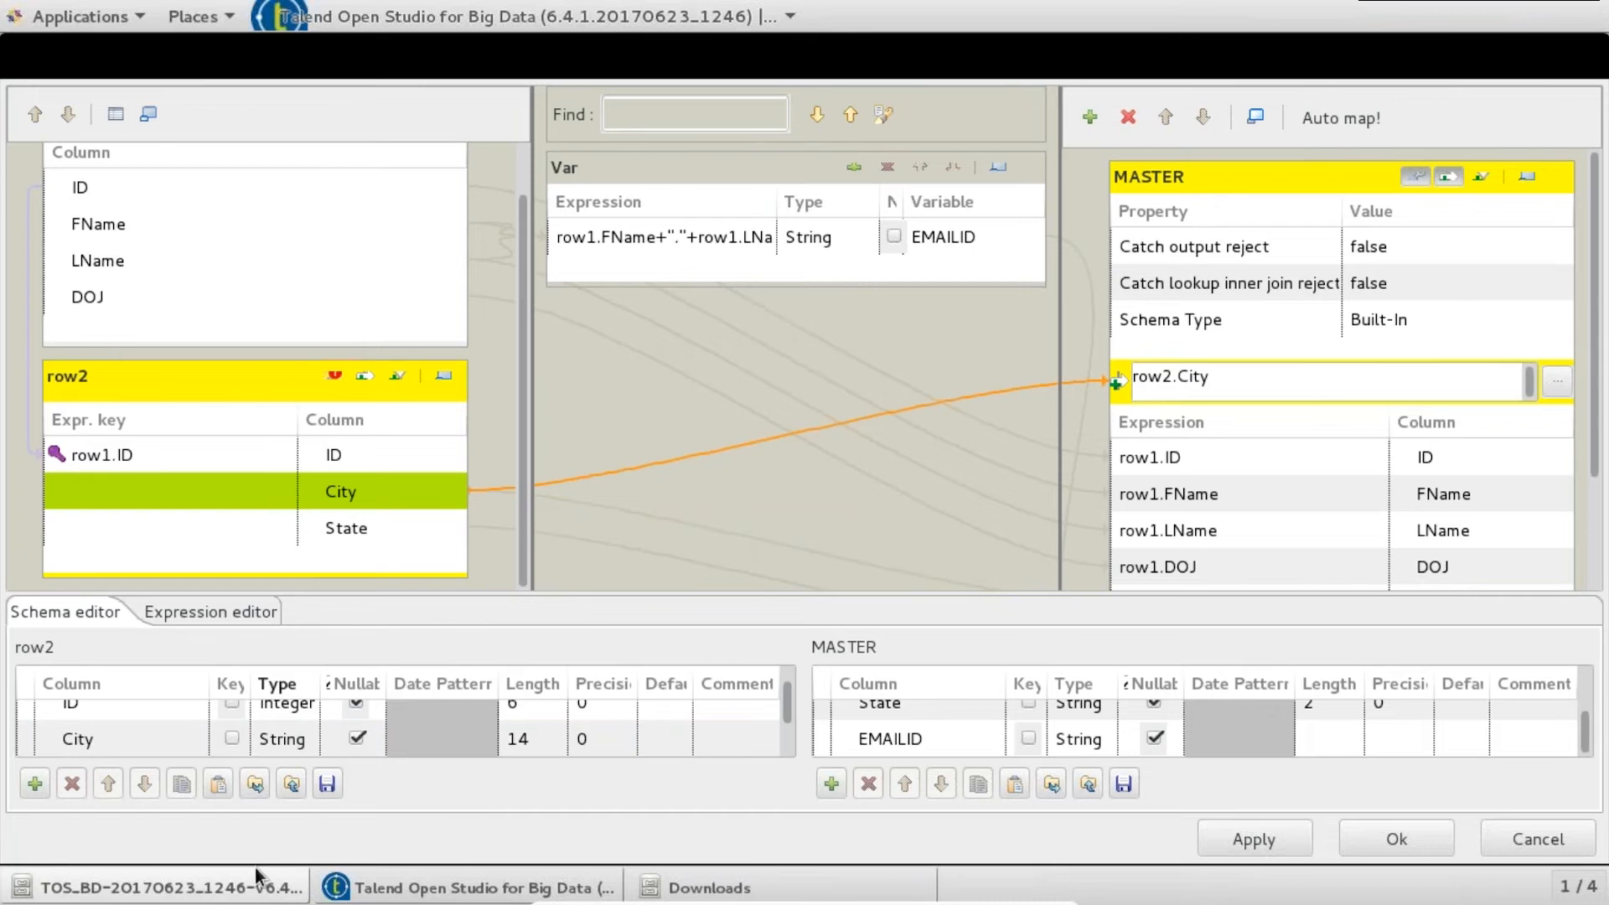
{"action": "left_click", "coordinate": [243, 890]}
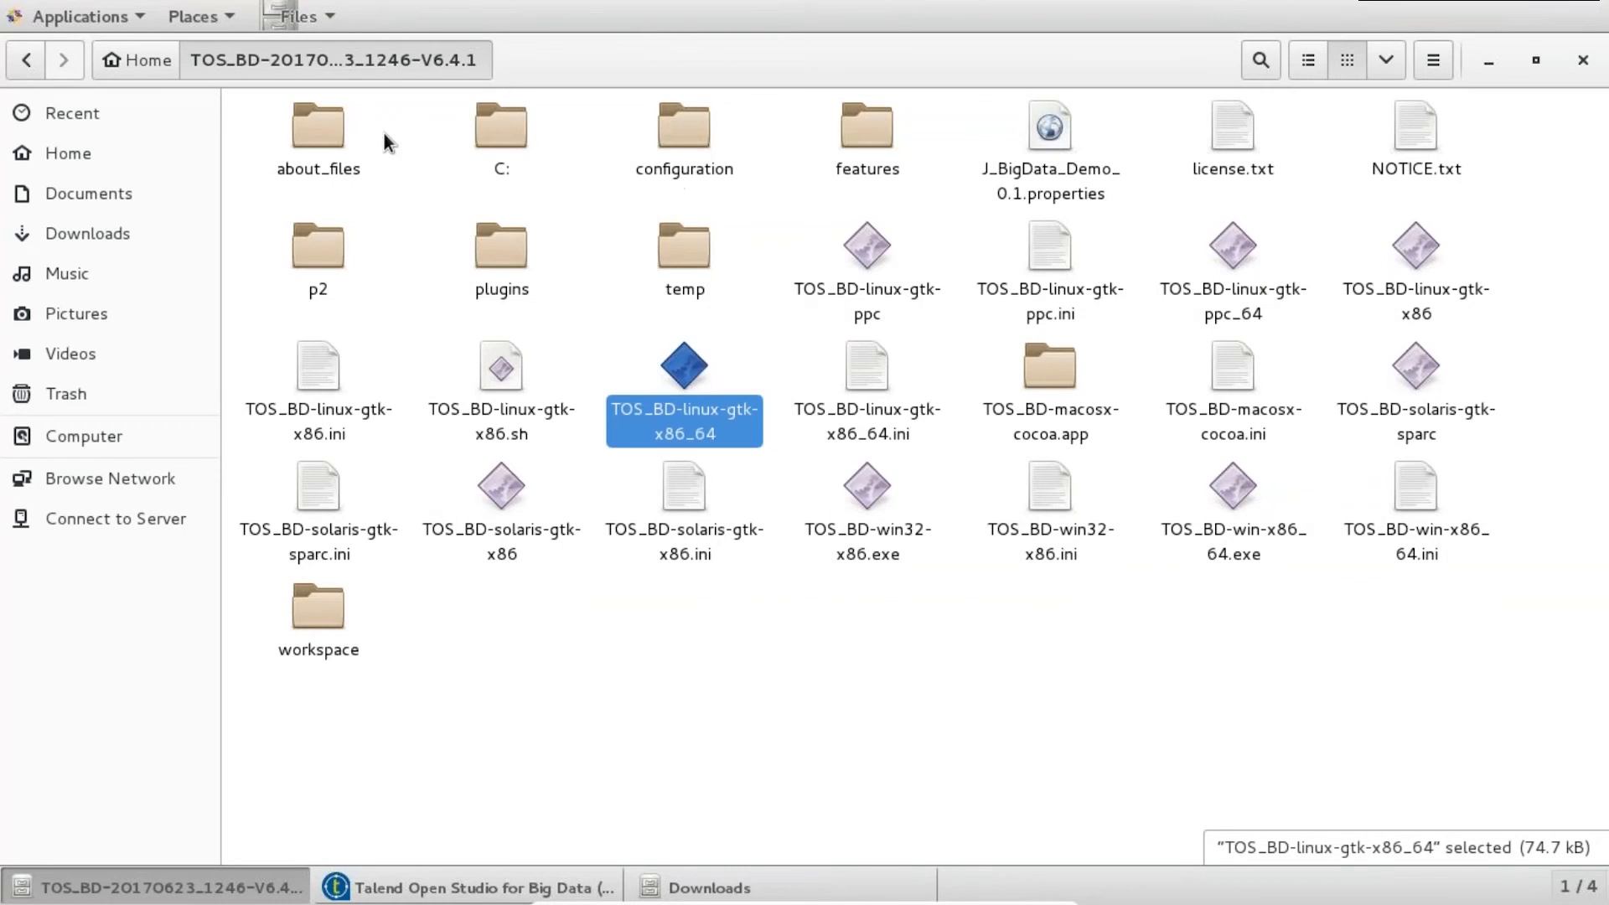
- Open Emp_details_2.xlsx from Downloads and copy 'Columbus' from cell B2
{"action": "left_click", "coordinate": [103, 245]}
{"action": "double_click", "coordinate": [501, 130]}
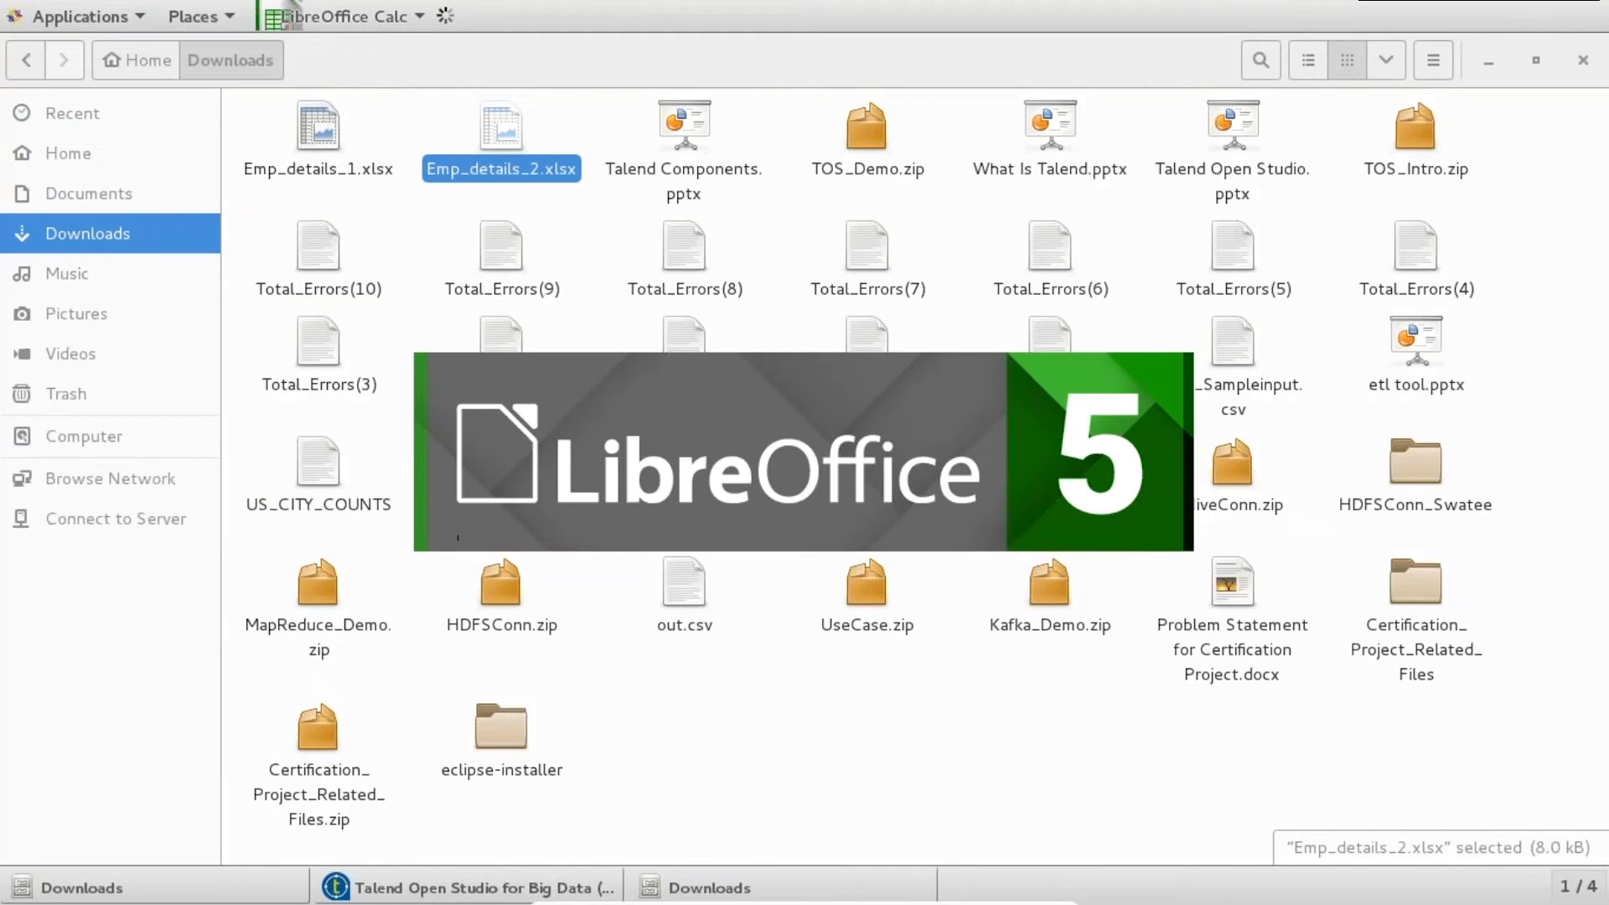
{"action": "scroll", "coordinate": [470, 322], "scroll_direction": "up", "scroll_amount": 20}
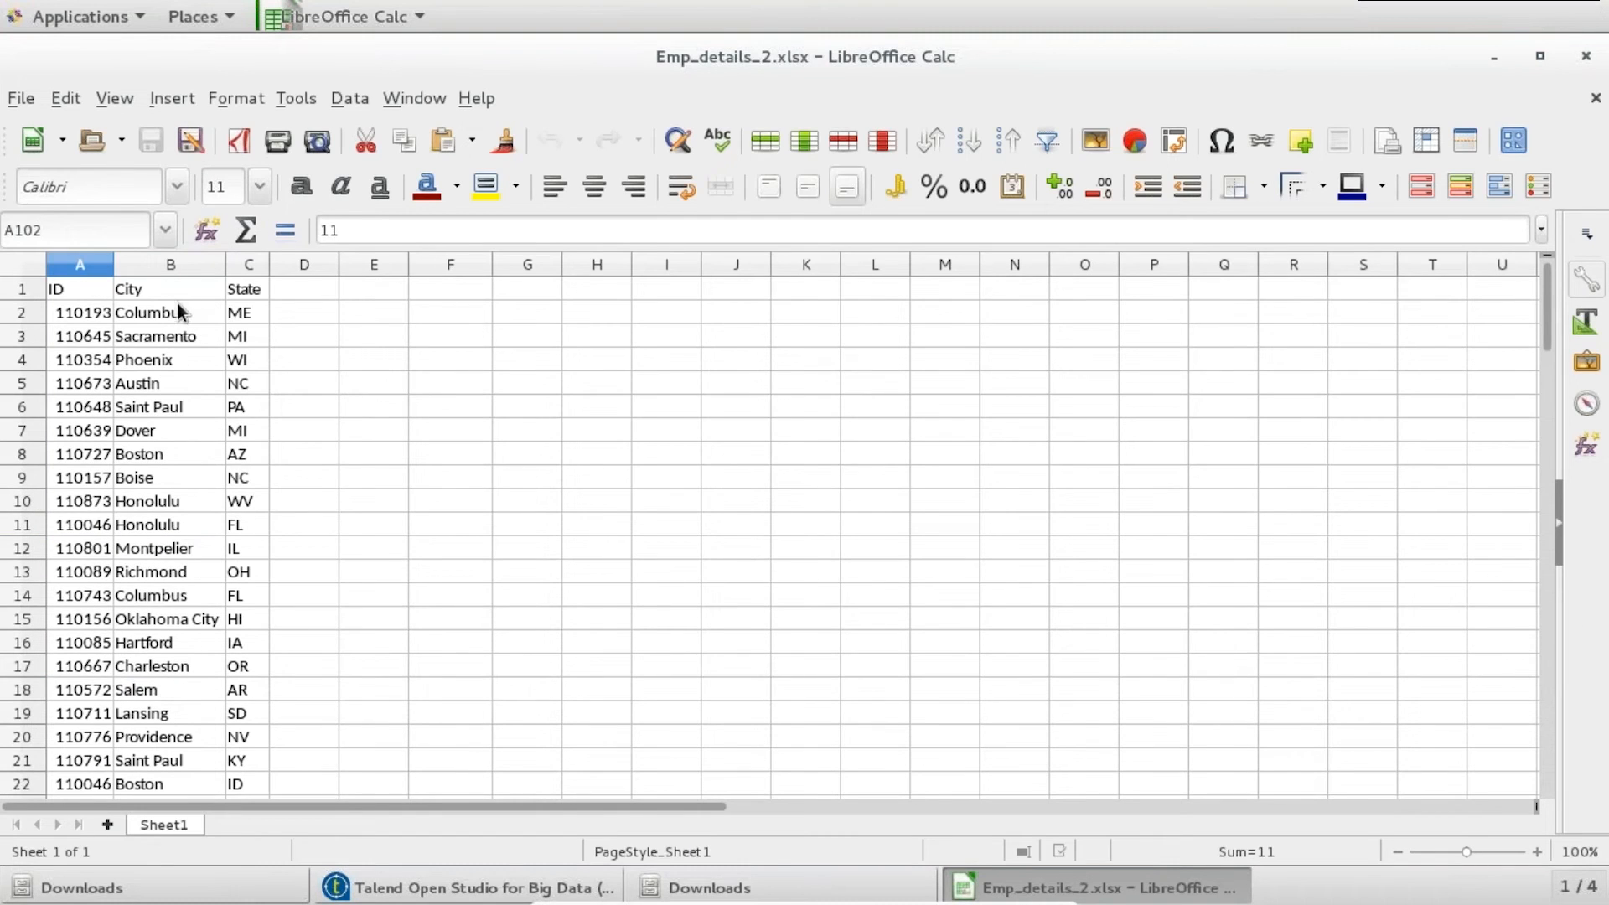
{"action": "left_click", "coordinate": [179, 312]}
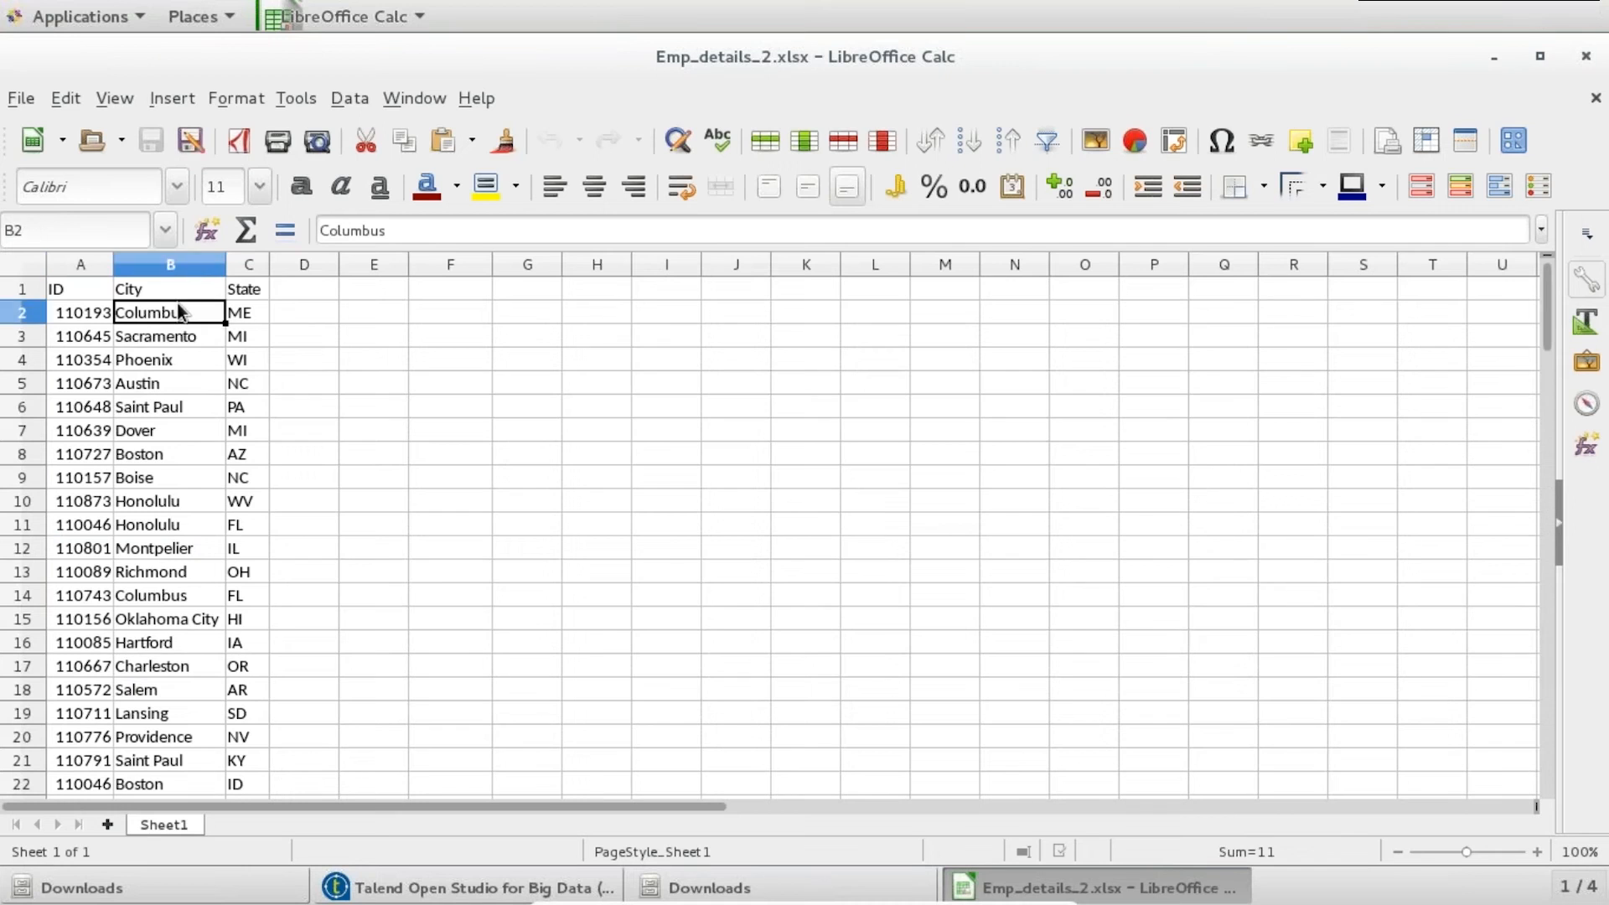
{"action": "left_click", "coordinate": [409, 229]}
{"action": "double_click", "coordinate": [394, 229]}
{"action": "key", "text": "ctrl+c"}
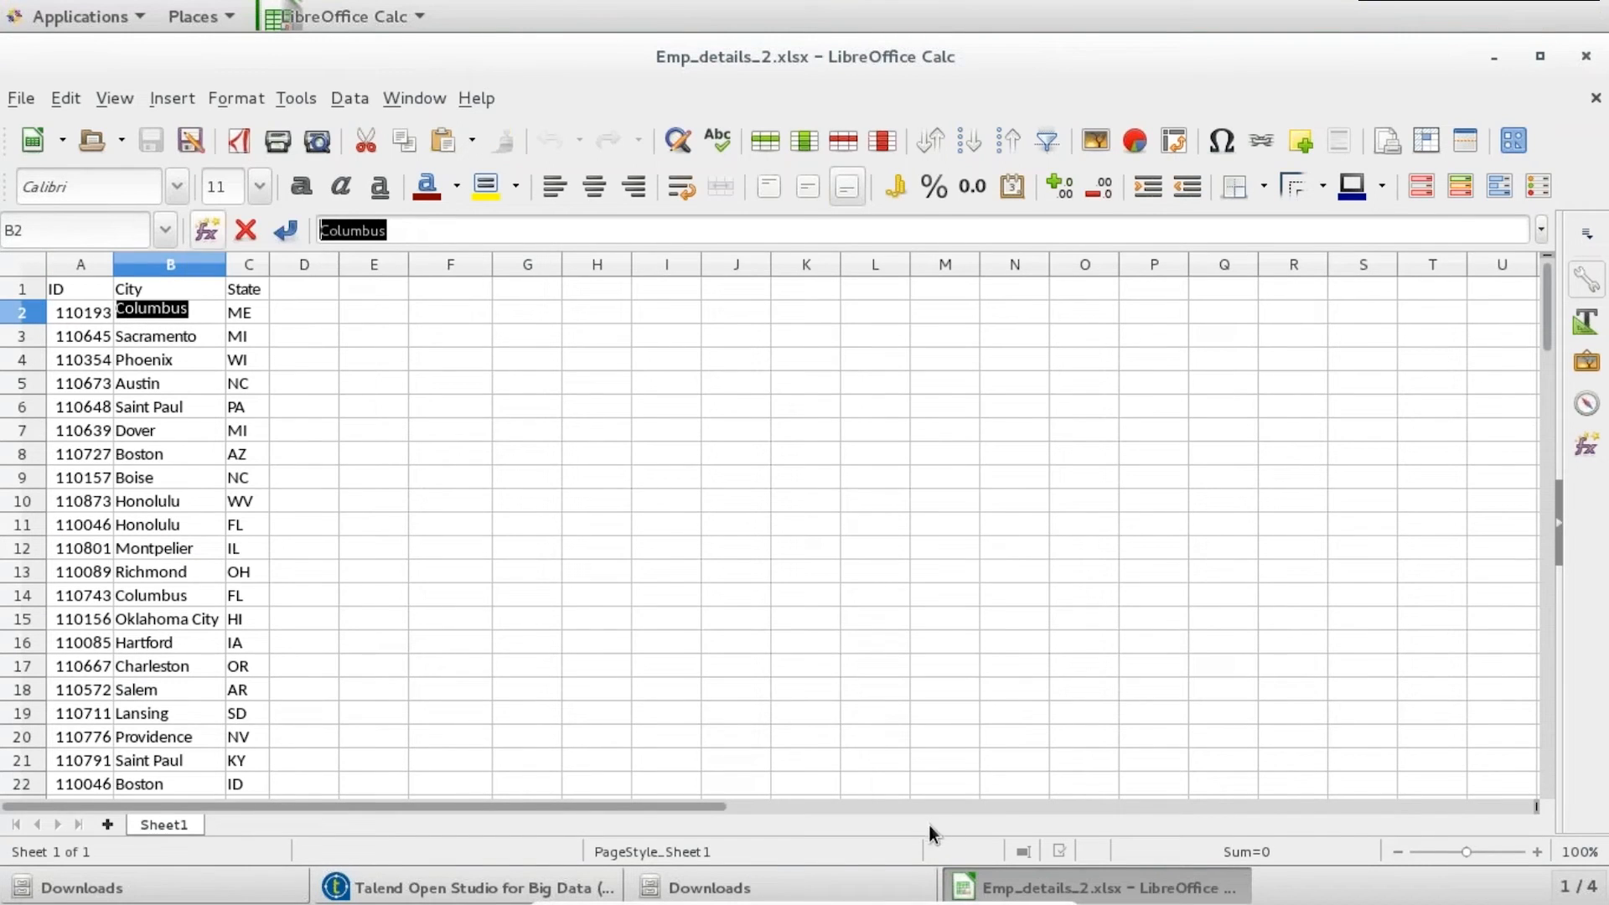
{"action": "key", "text": "alt+Tab"}
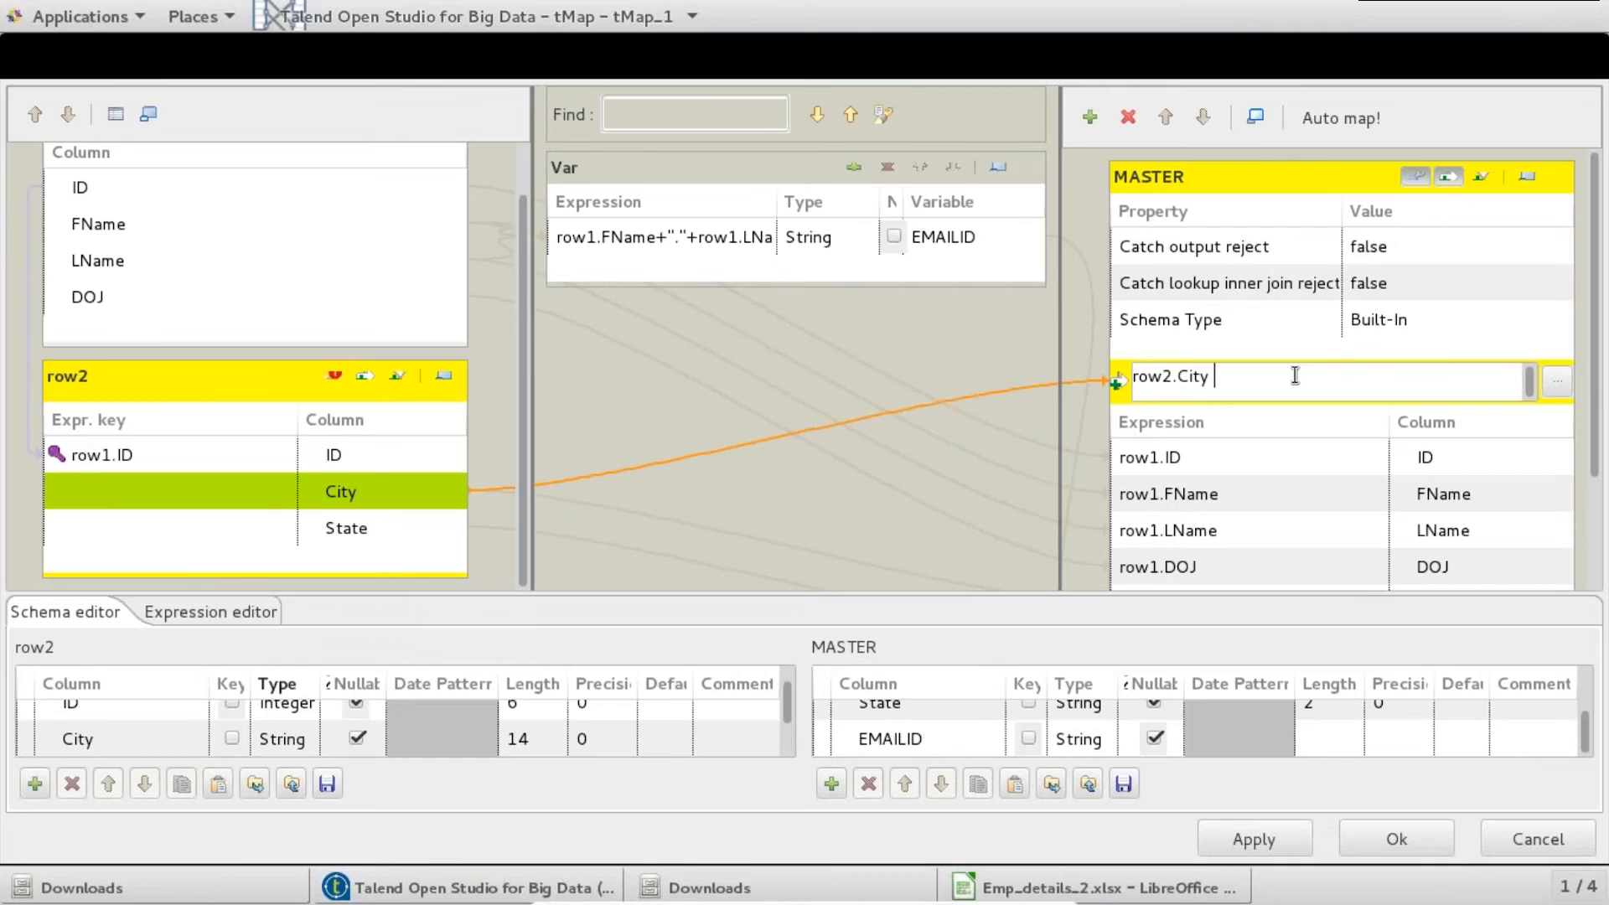
- Write MASTER's filter as row2.City.equals("Columbus") via the Expression Builder
{"action": "type", "text": "== \""}
{"action": "key", "text": "ctrl+v"}
{"action": "type", "text": "\""}
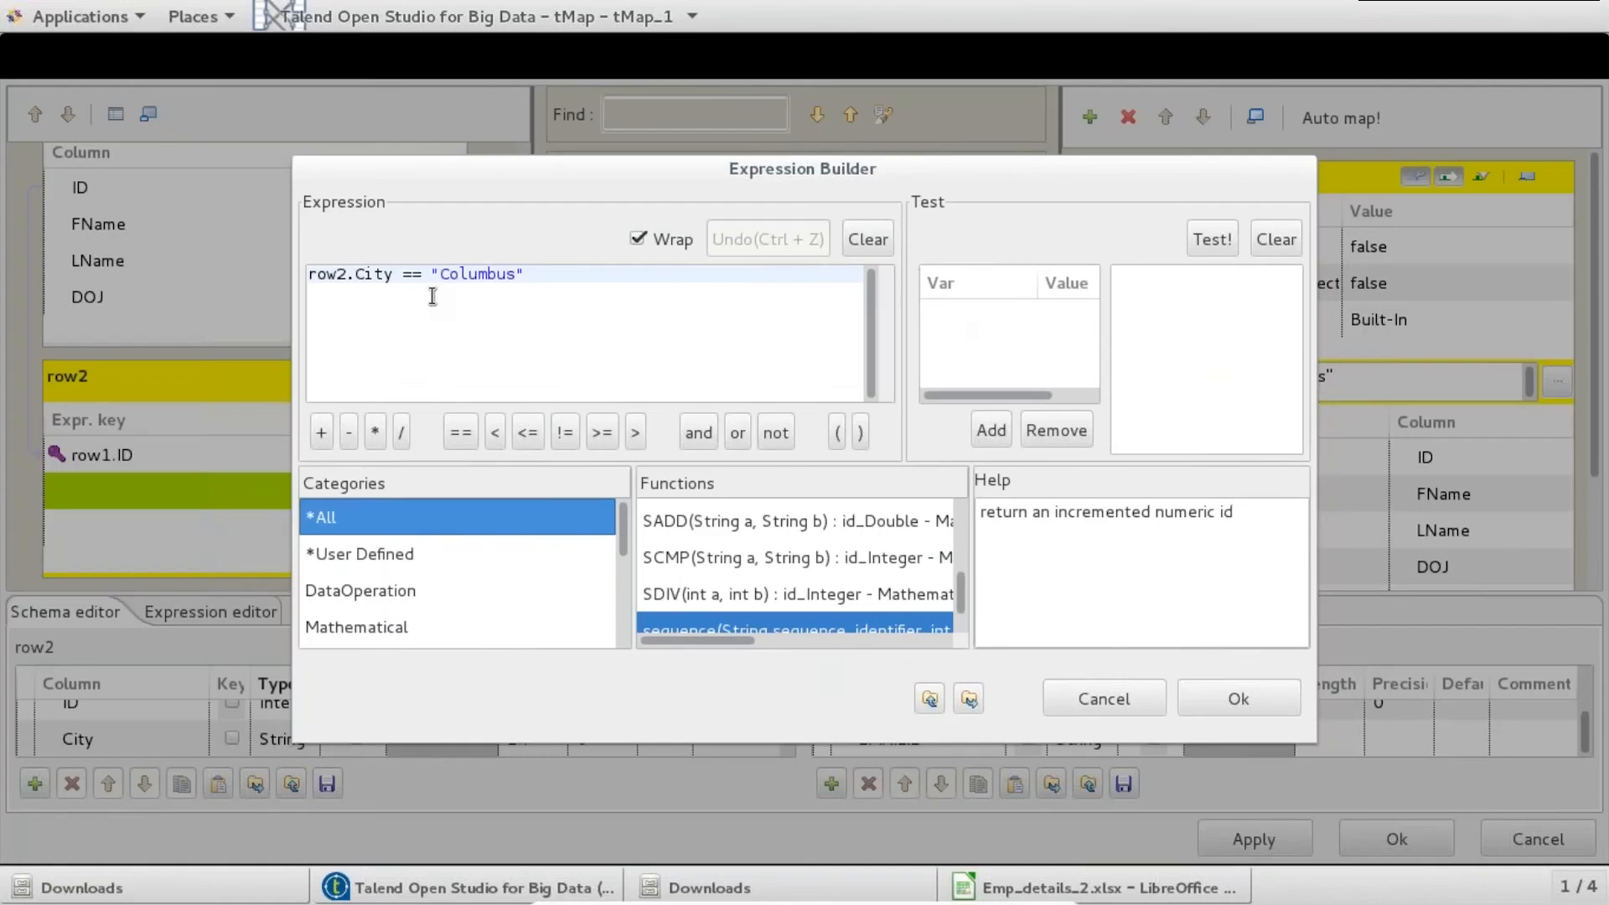
{"action": "left_click", "coordinate": [432, 275]}
{"action": "key", "text": "BackSpace"}
{"action": "key", "text": "BackSpace"}
{"action": "key", "text": "BackSpace"}
{"action": "key", "text": "BackSpace"}
{"action": "type", "text": "."}
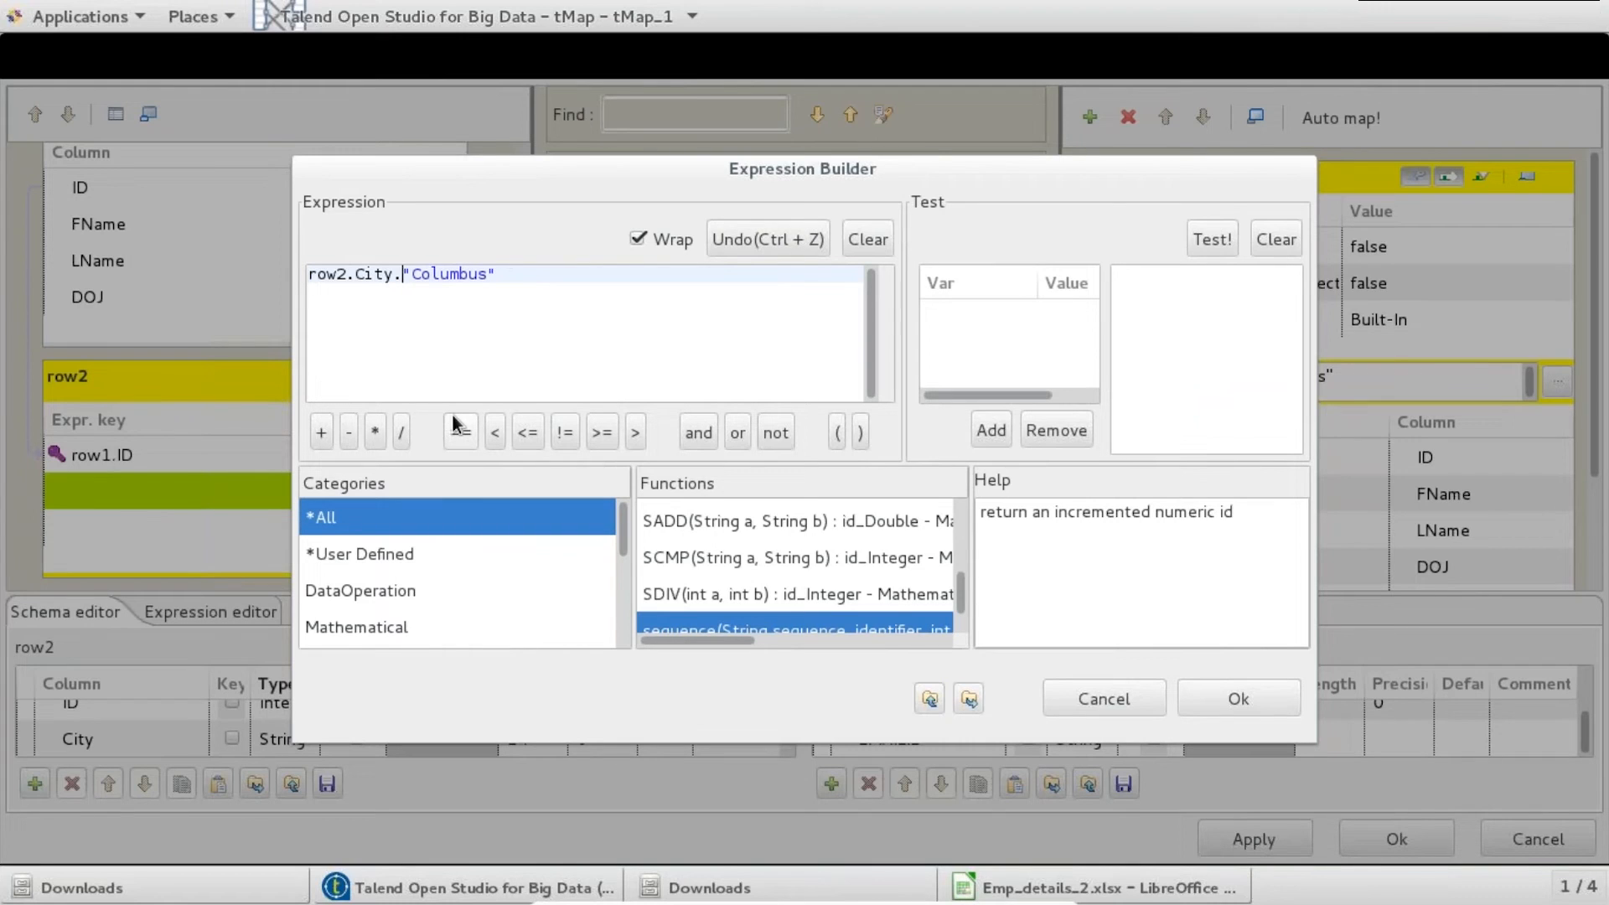
{"action": "type", "text": "equals("}
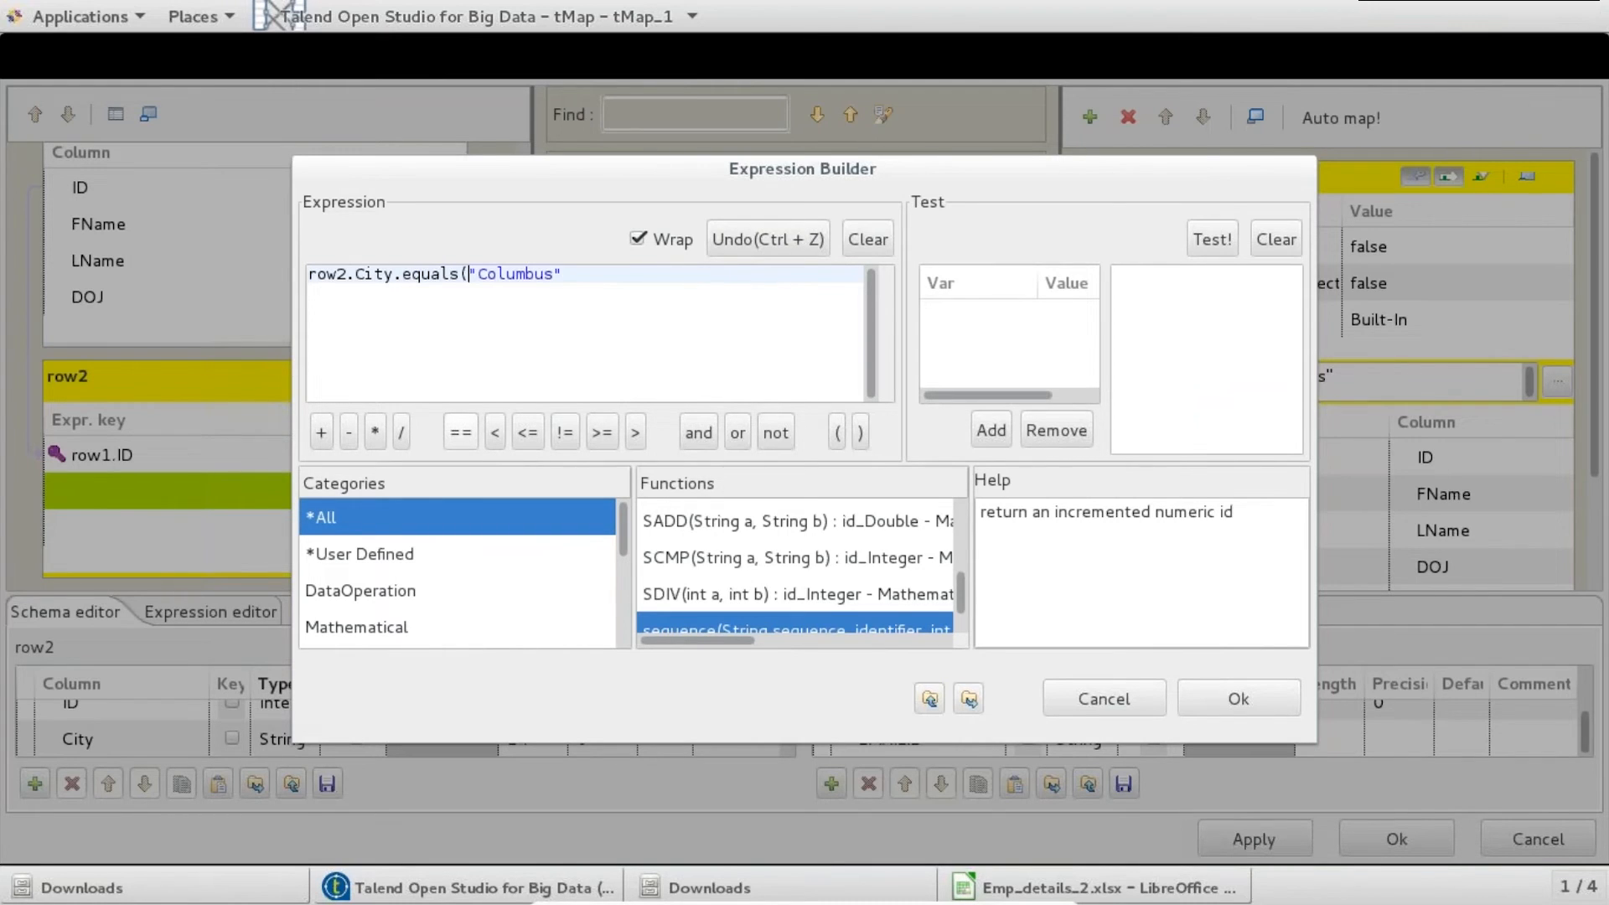
{"action": "type", "text": ")"}
{"action": "left_click", "coordinate": [1269, 706]}
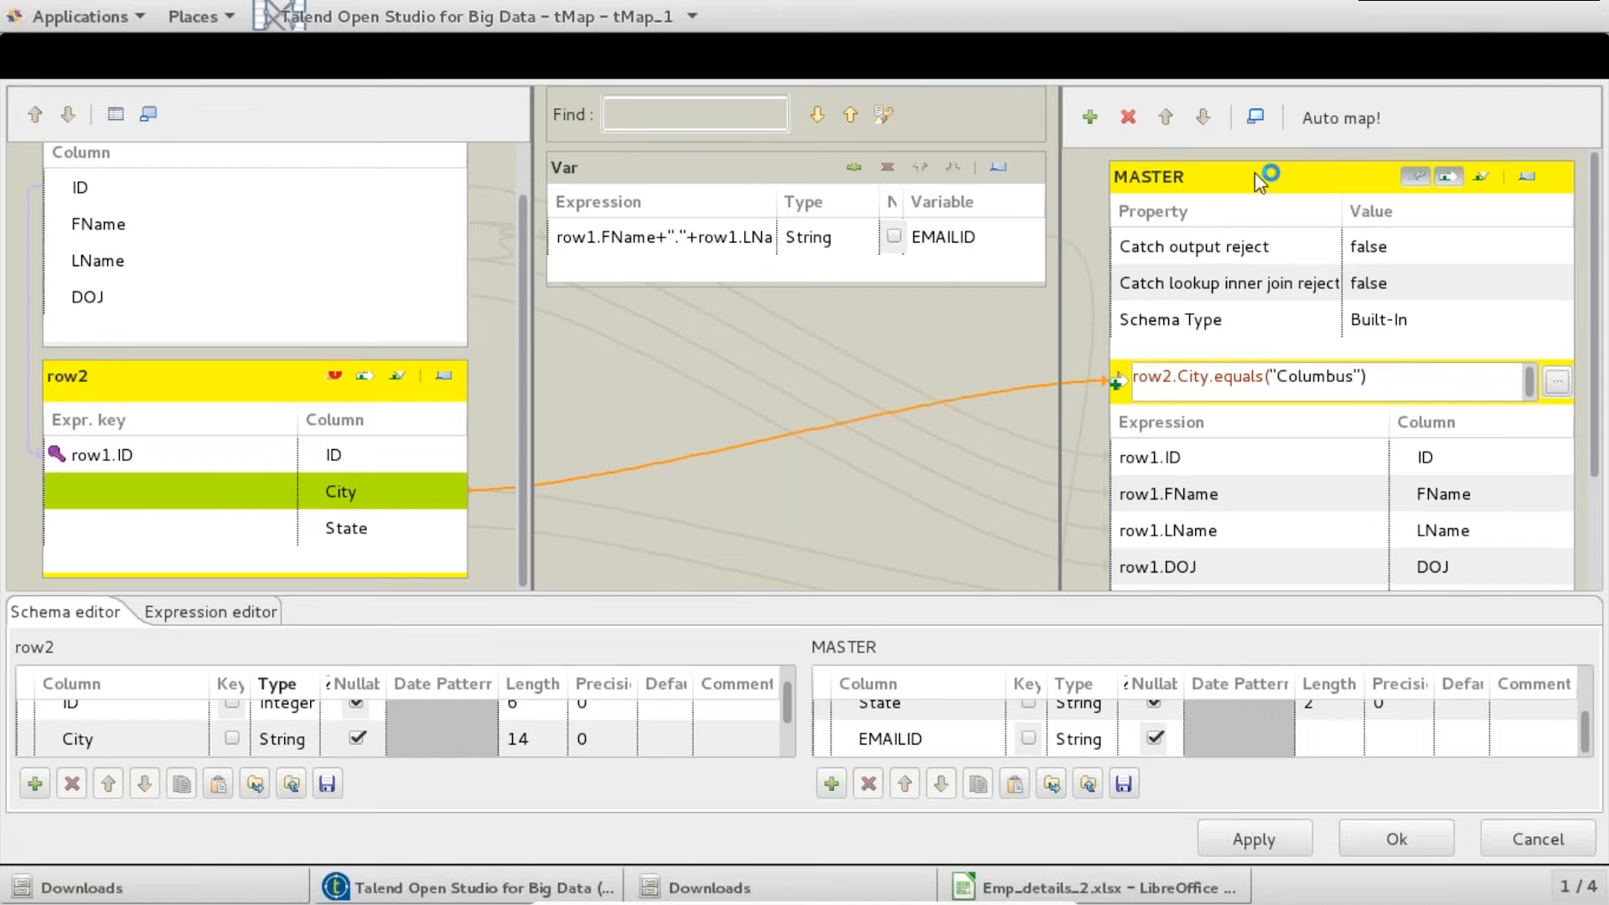
- Add a REJECTS output table and map row1.ID into it
{"action": "left_click", "coordinate": [1091, 117]}
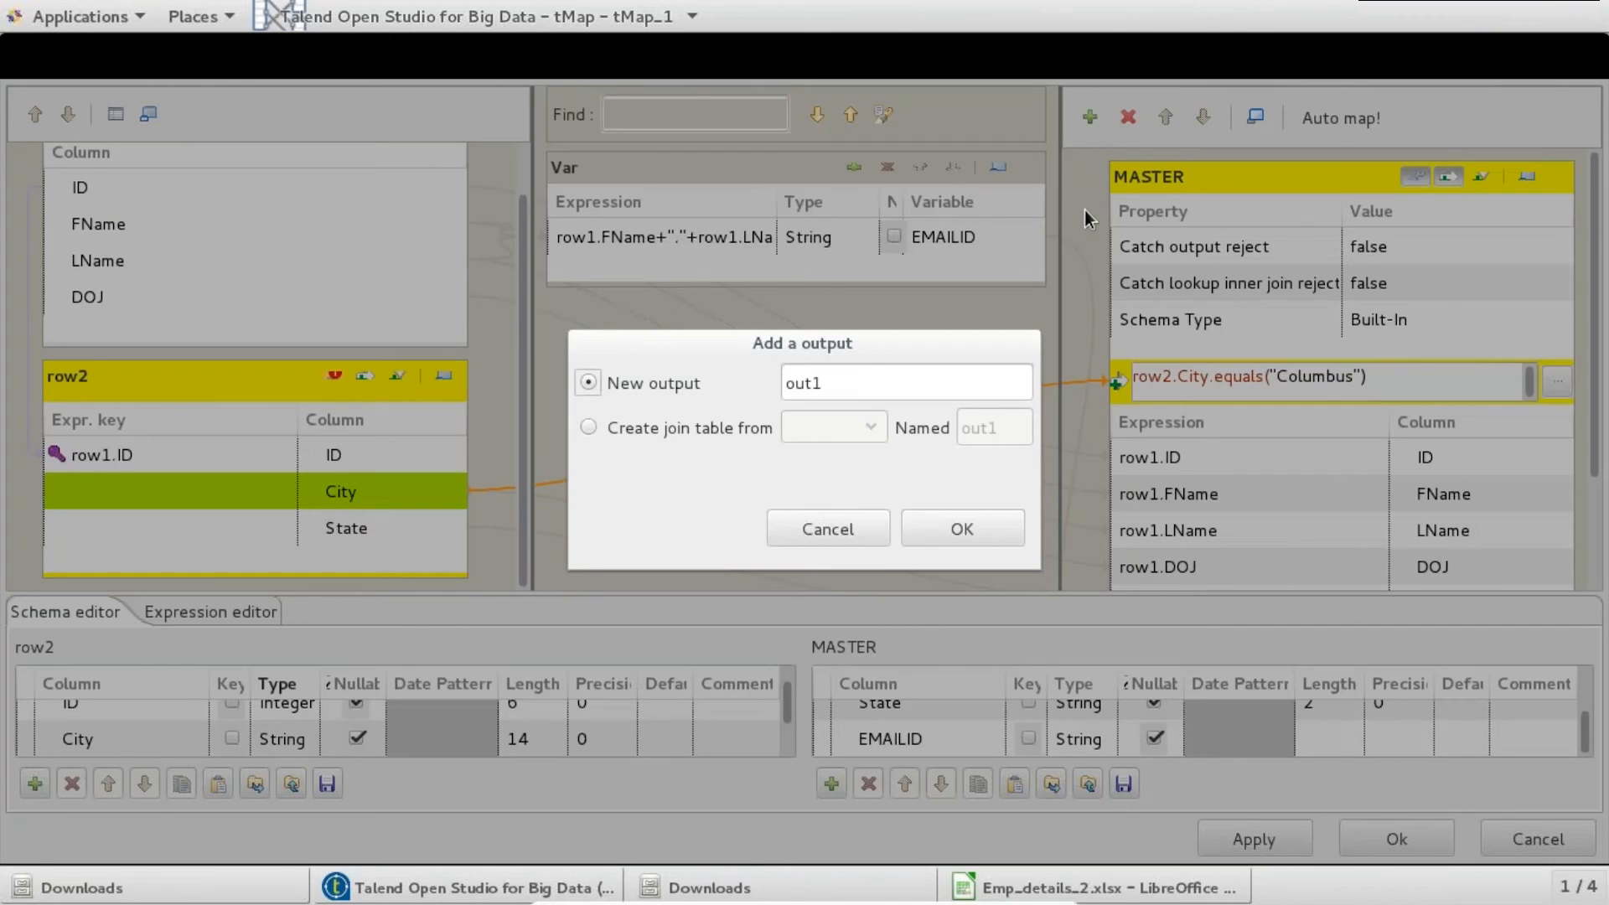
{"action": "type", "text": "REJECTS"}
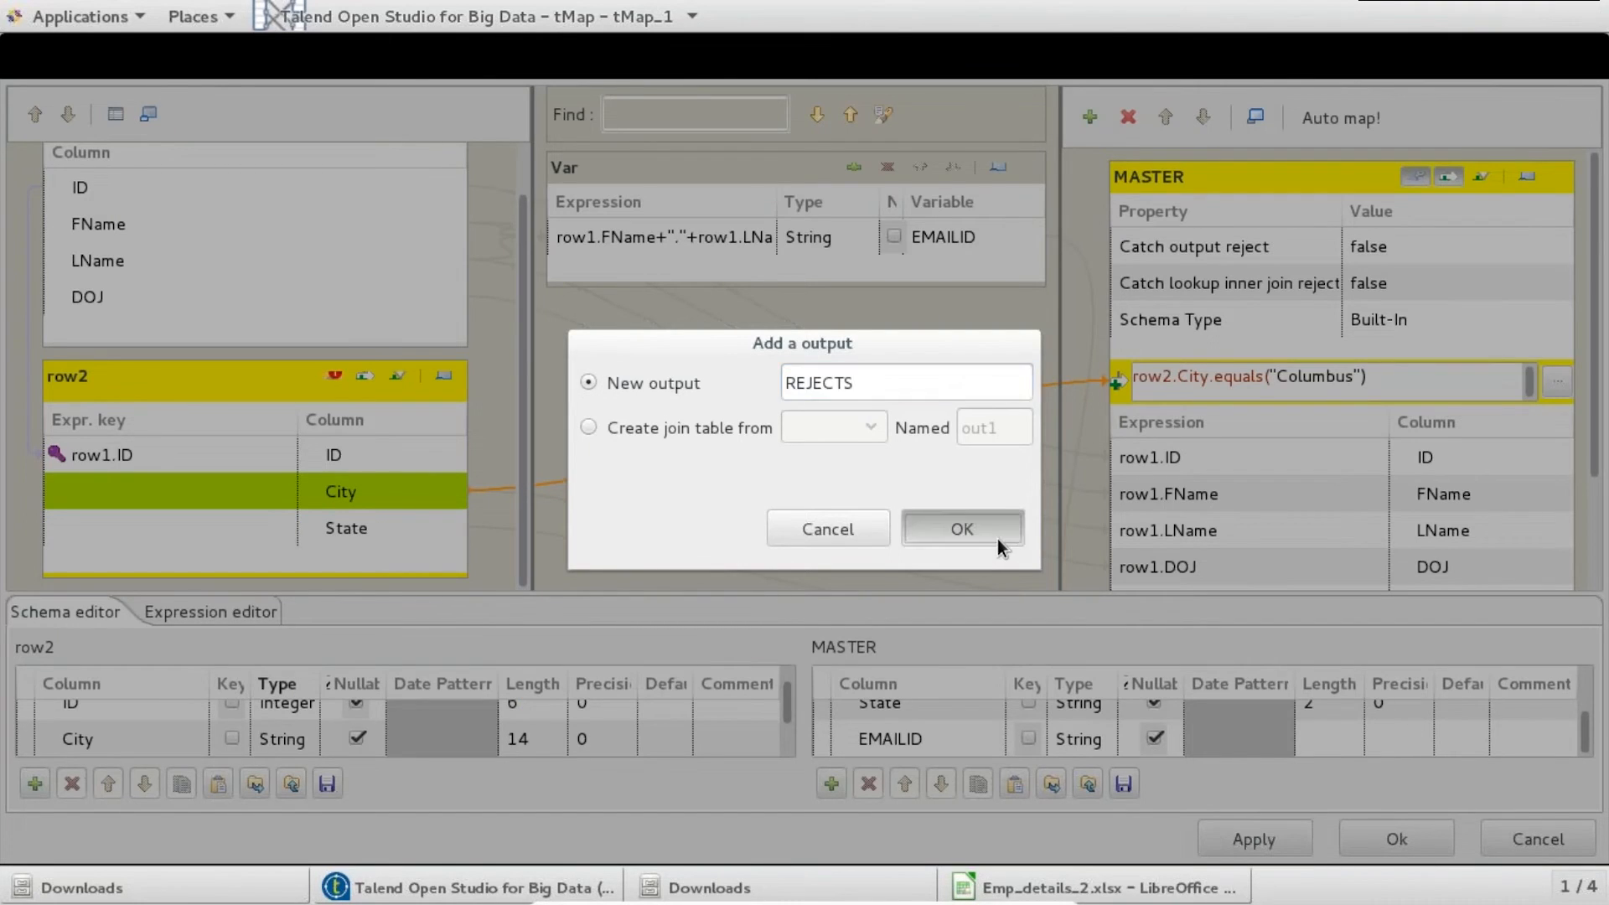
{"action": "left_click", "coordinate": [997, 536]}
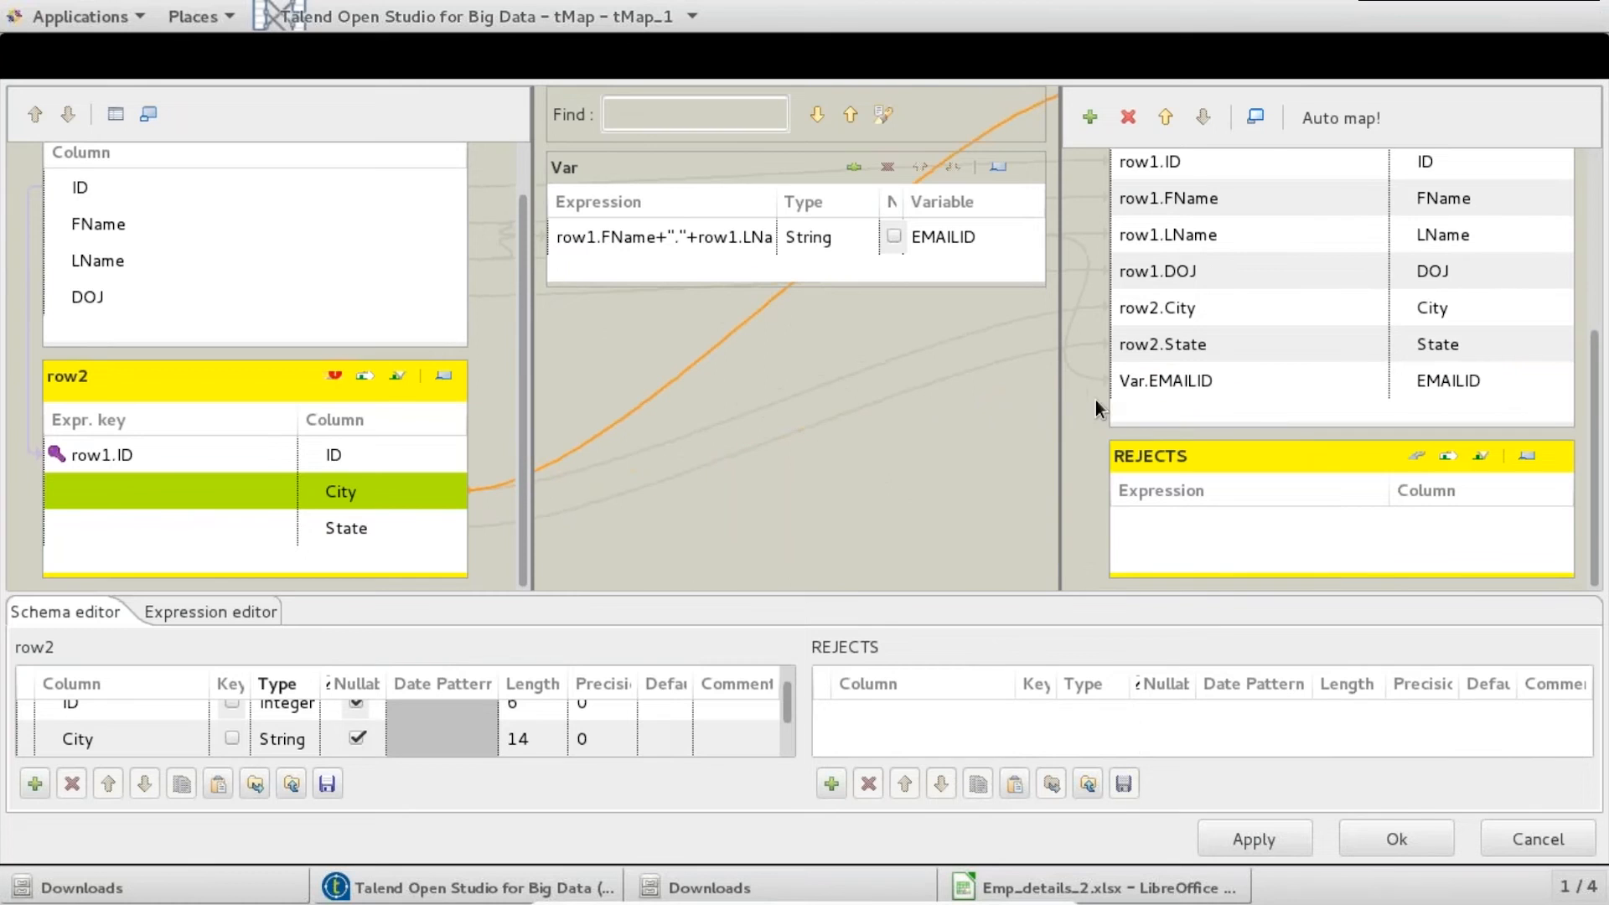
{"action": "left_click_drag", "start_coordinate": [522, 253], "coordinate": [520, 192]}
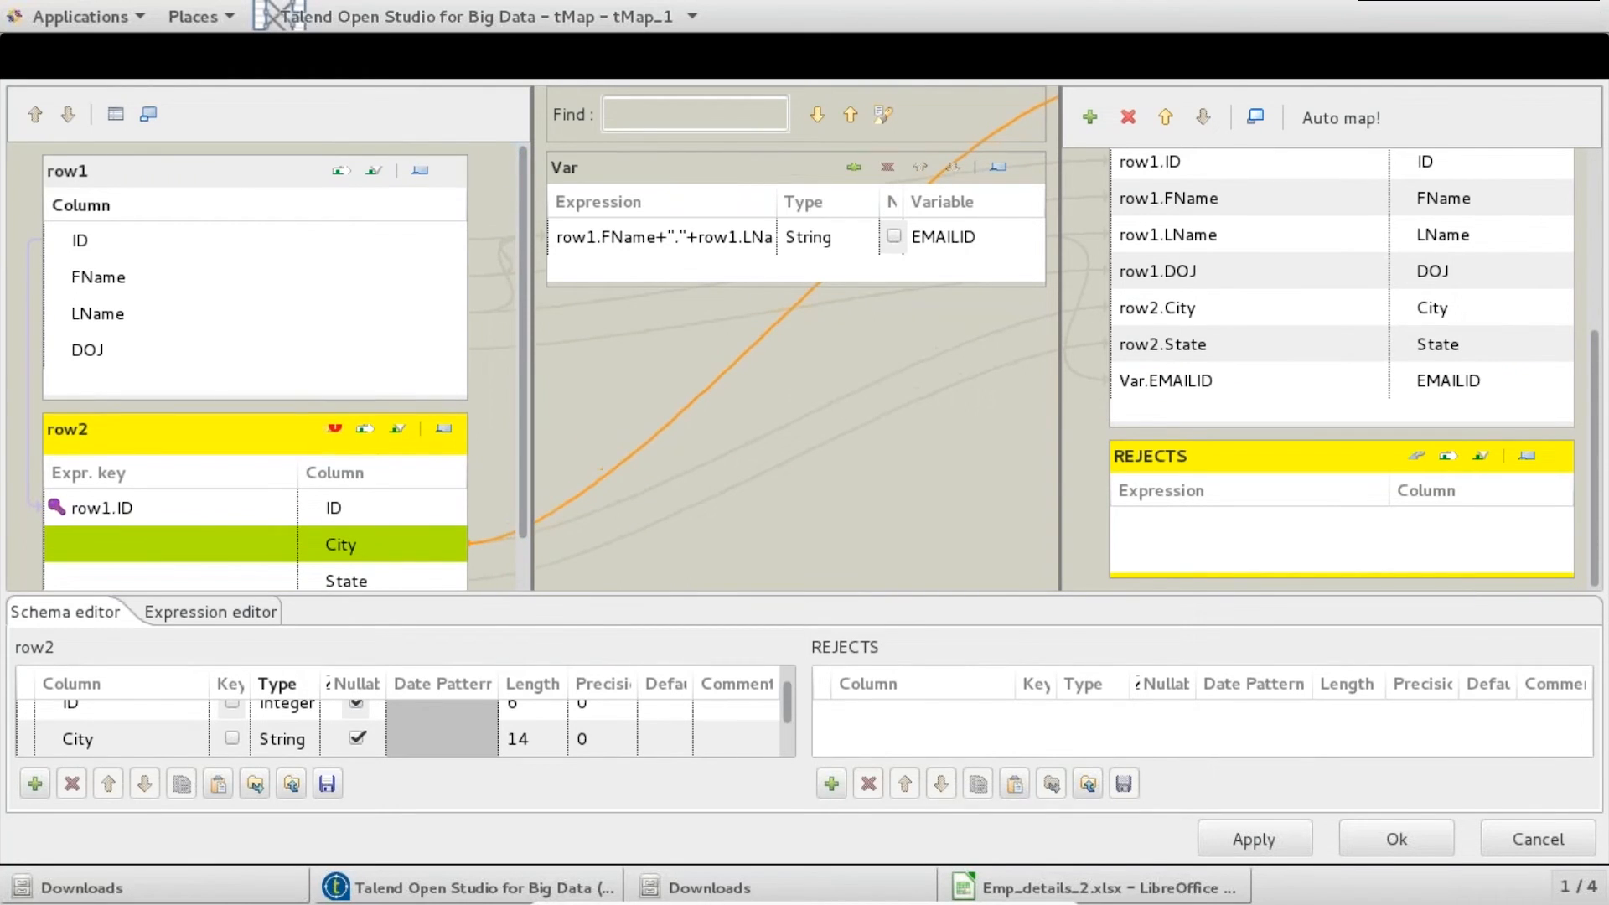
{"action": "left_click", "coordinate": [328, 243]}
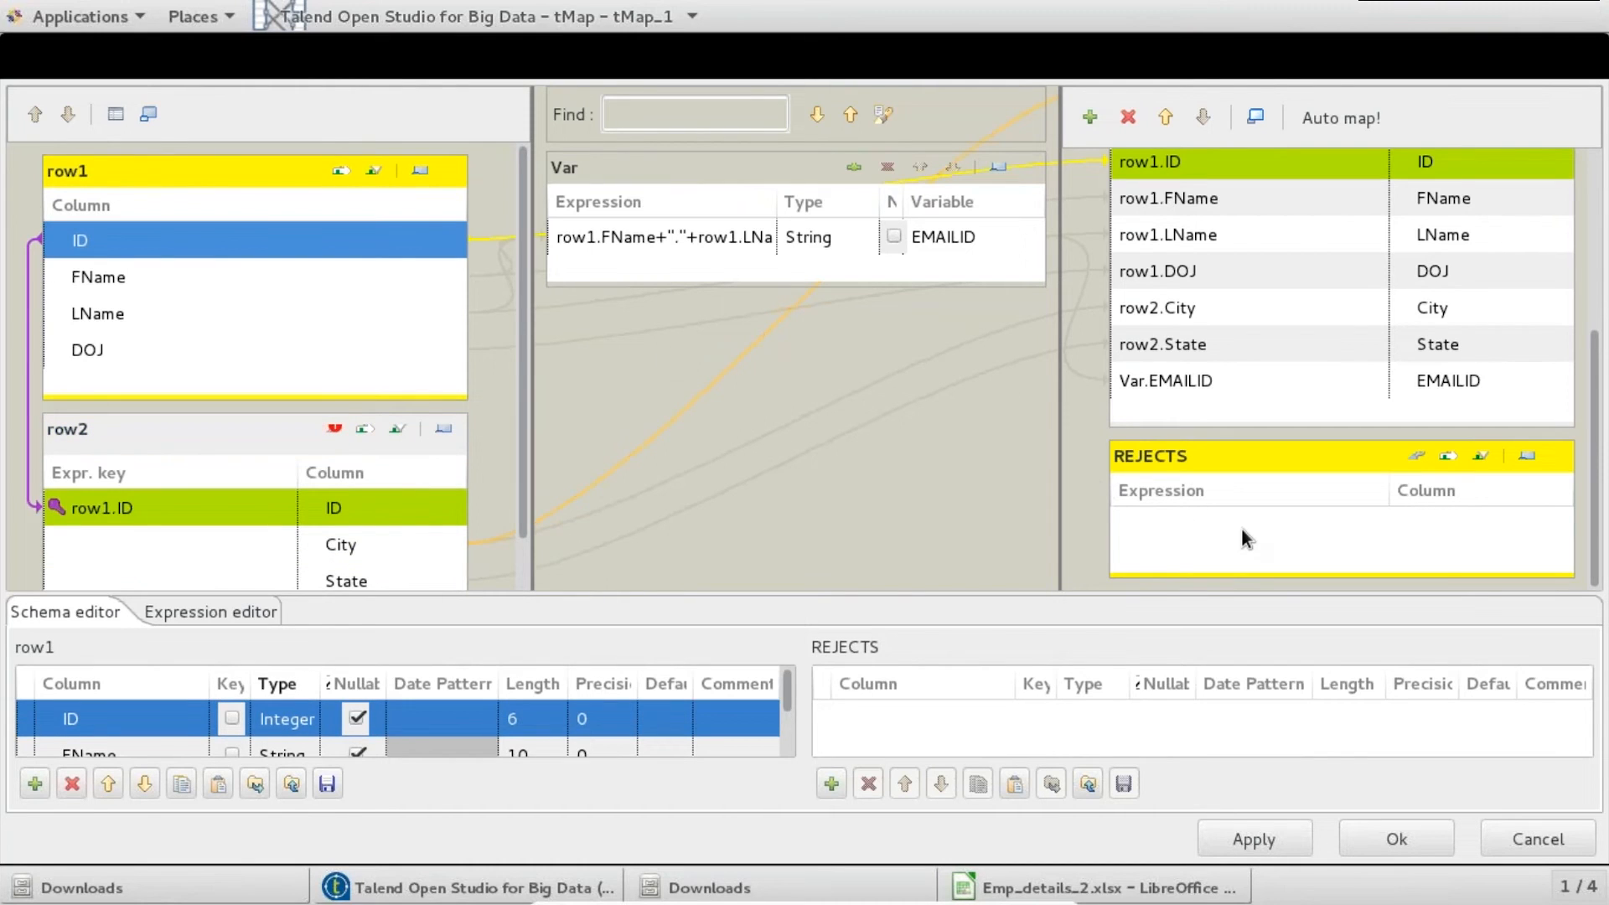
{"action": "left_click_drag", "start_coordinate": [333, 251], "coordinate": [1266, 528]}
- Set REJECTS' Catch lookup inner join reject to true and close the mapping editor
{"action": "left_click", "coordinate": [1414, 462]}
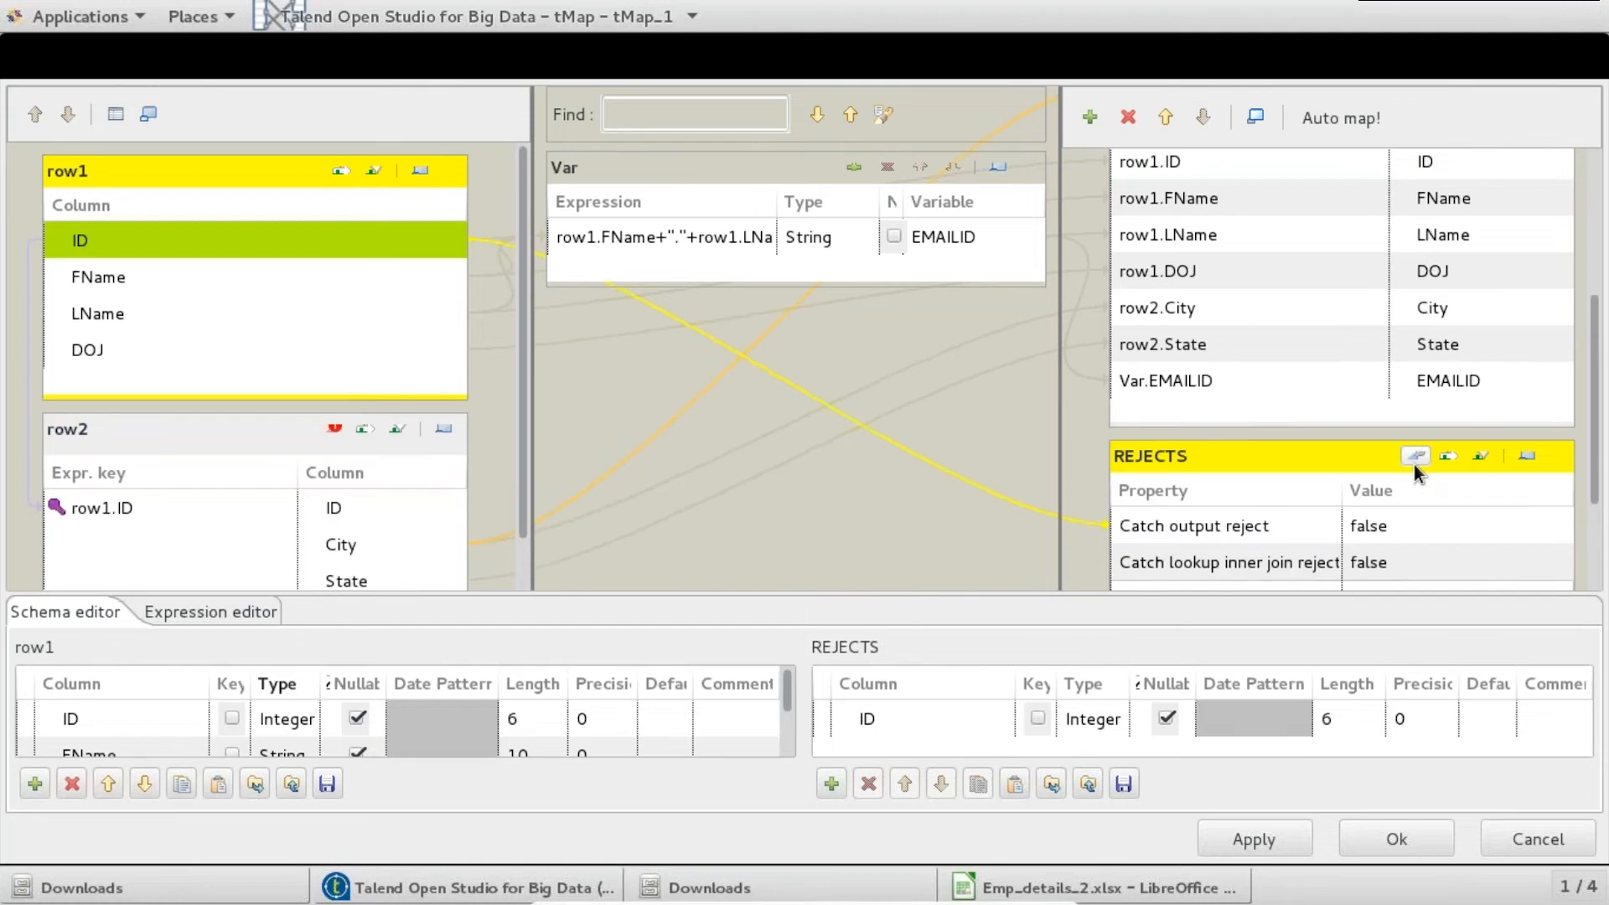
{"action": "scroll", "coordinate": [1597, 512], "scroll_direction": "down", "scroll_amount": 3}
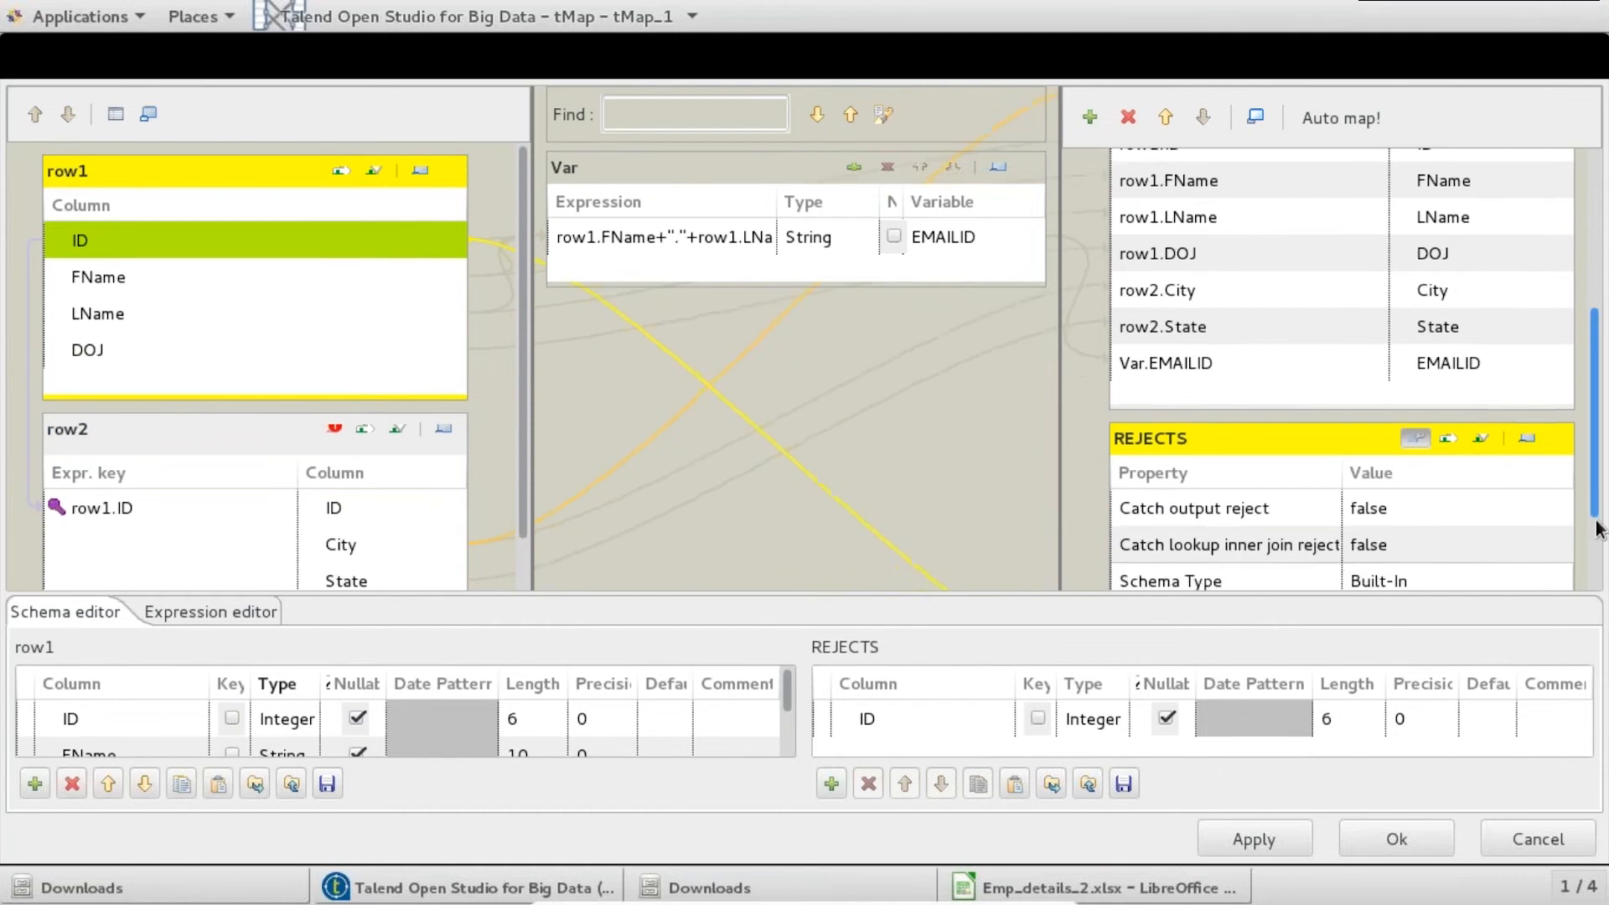
{"action": "left_click", "coordinate": [1477, 496]}
{"action": "left_click", "coordinate": [1557, 486]}
{"action": "left_click", "coordinate": [865, 568]}
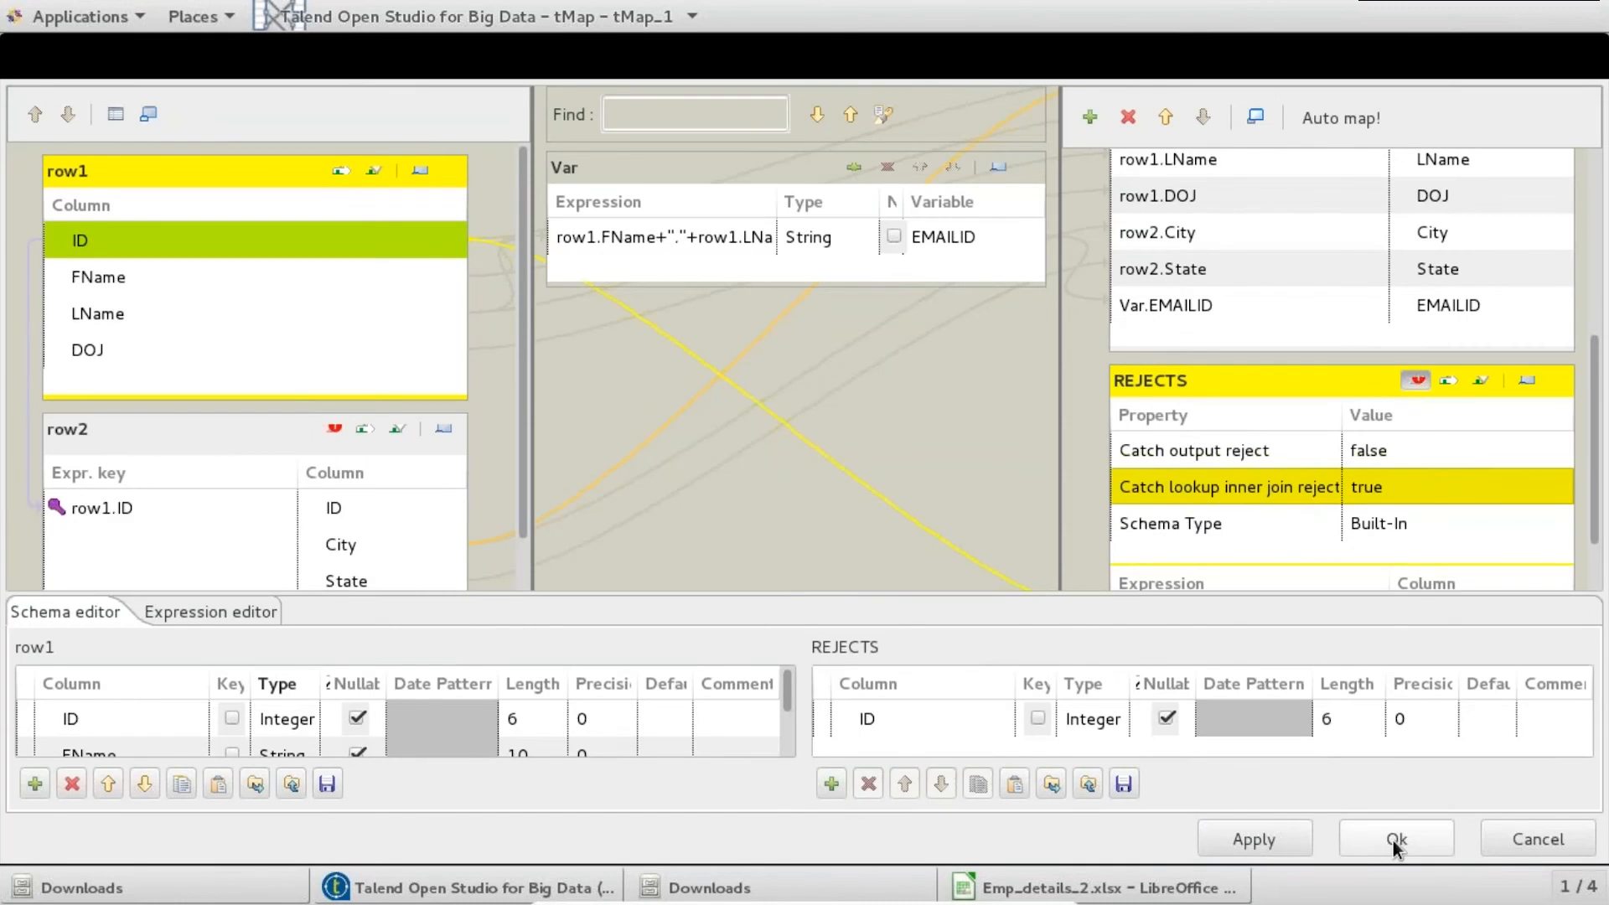
{"action": "left_click", "coordinate": [1395, 842]}
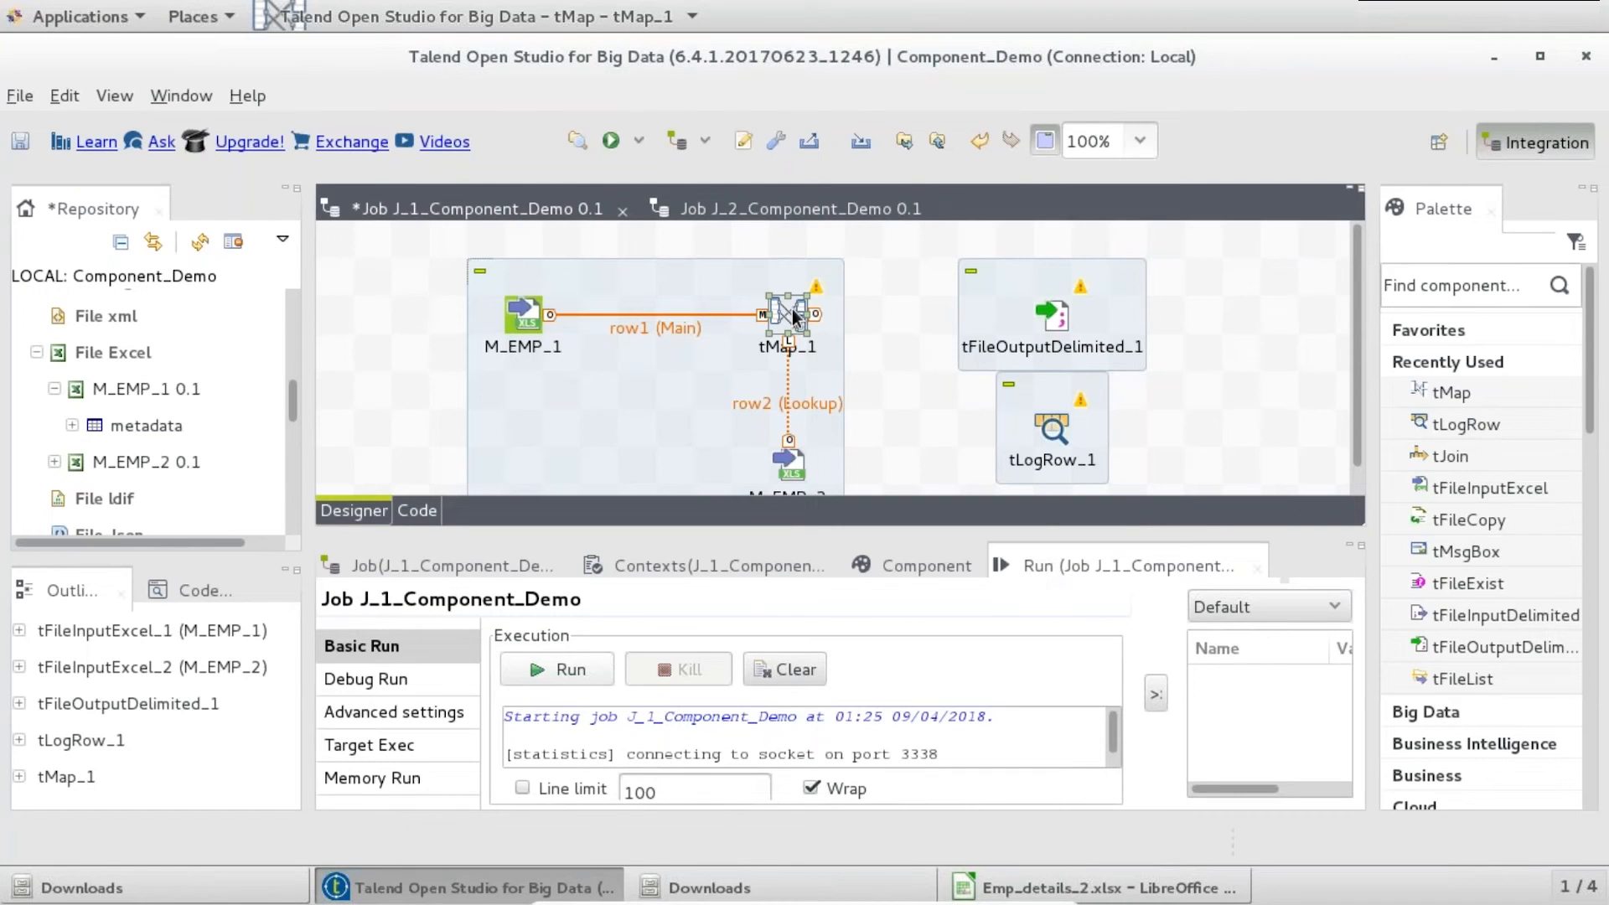
- Connect tMap_1's MASTER output to tFileOutputDelimited_1
{"action": "right_click", "coordinate": [792, 308]}
{"action": "mouse_move", "coordinate": [863, 323]}
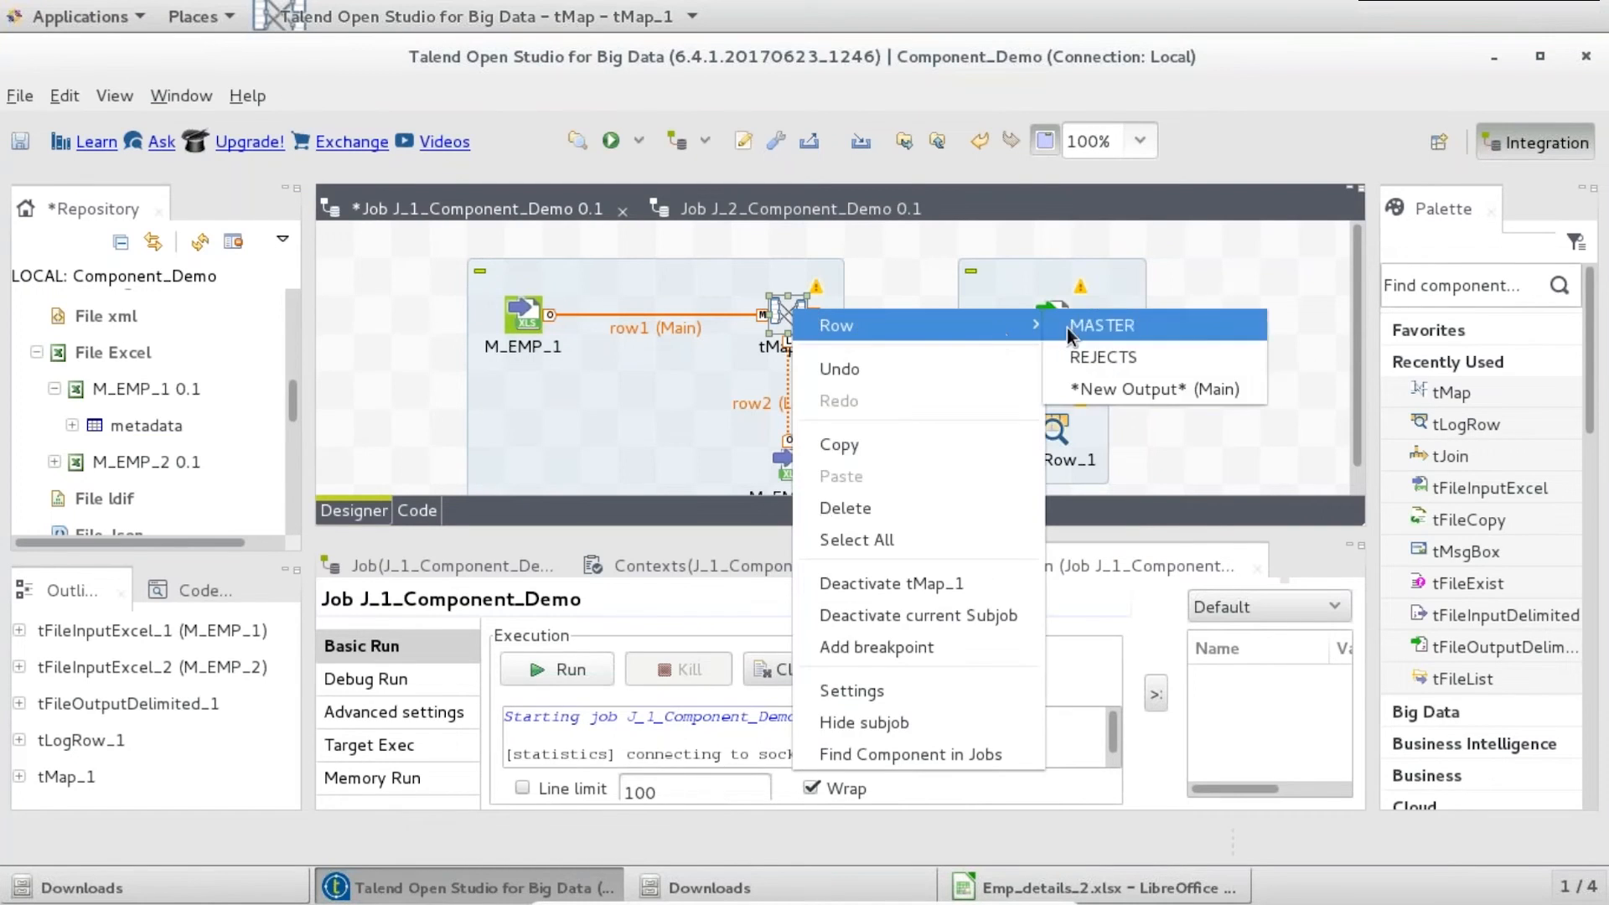
{"action": "left_click", "coordinate": [1074, 328]}
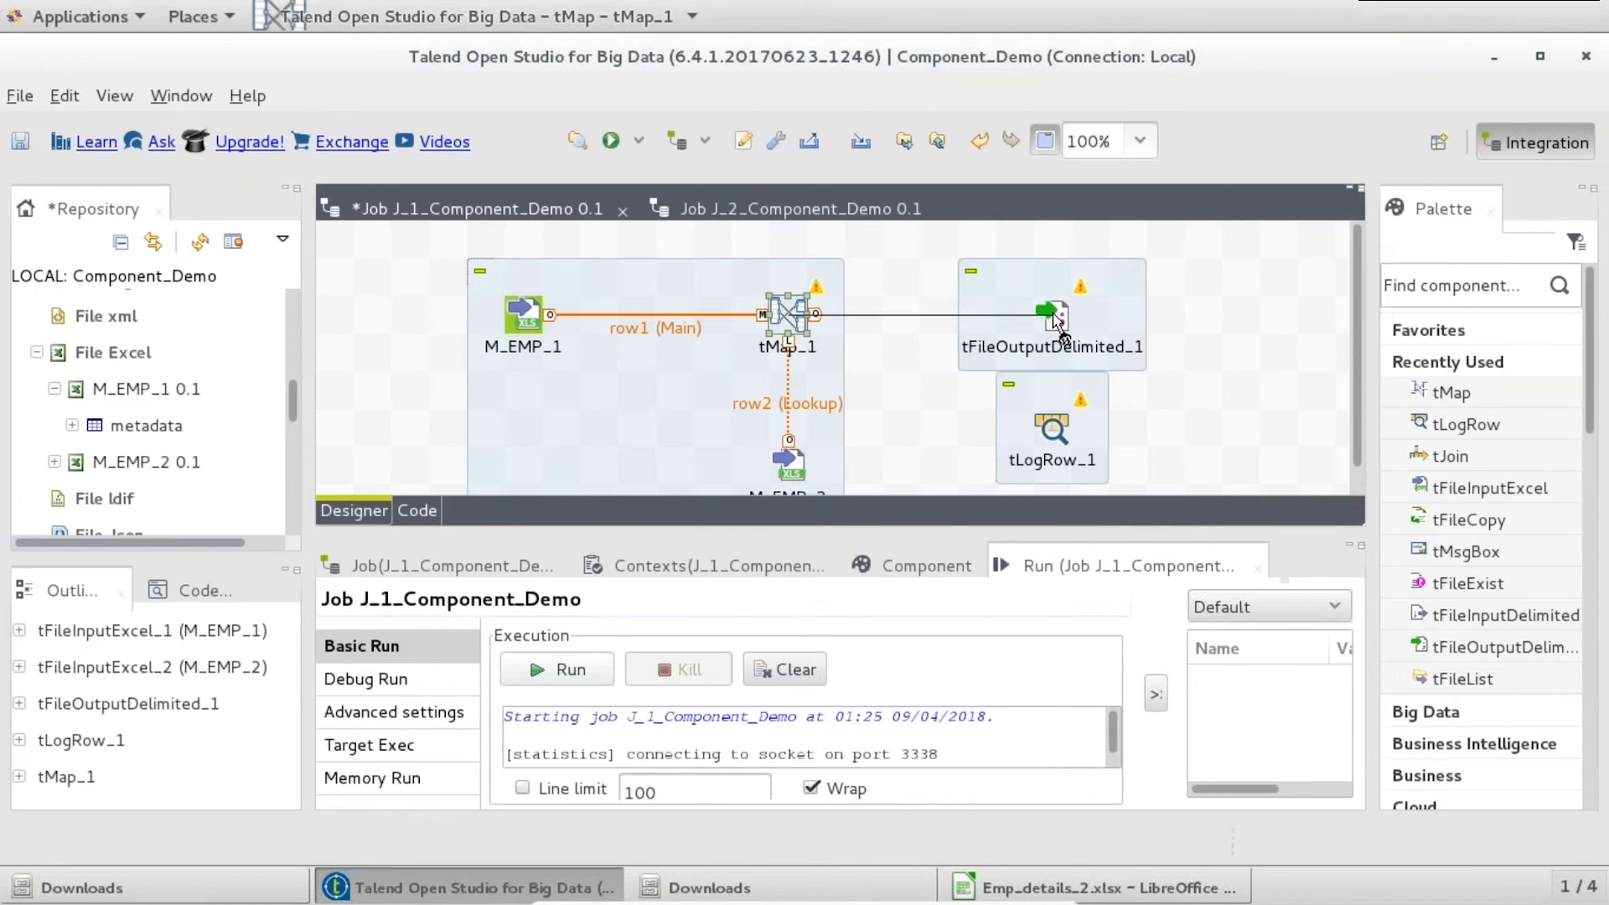
{"action": "left_click", "coordinate": [1057, 323]}
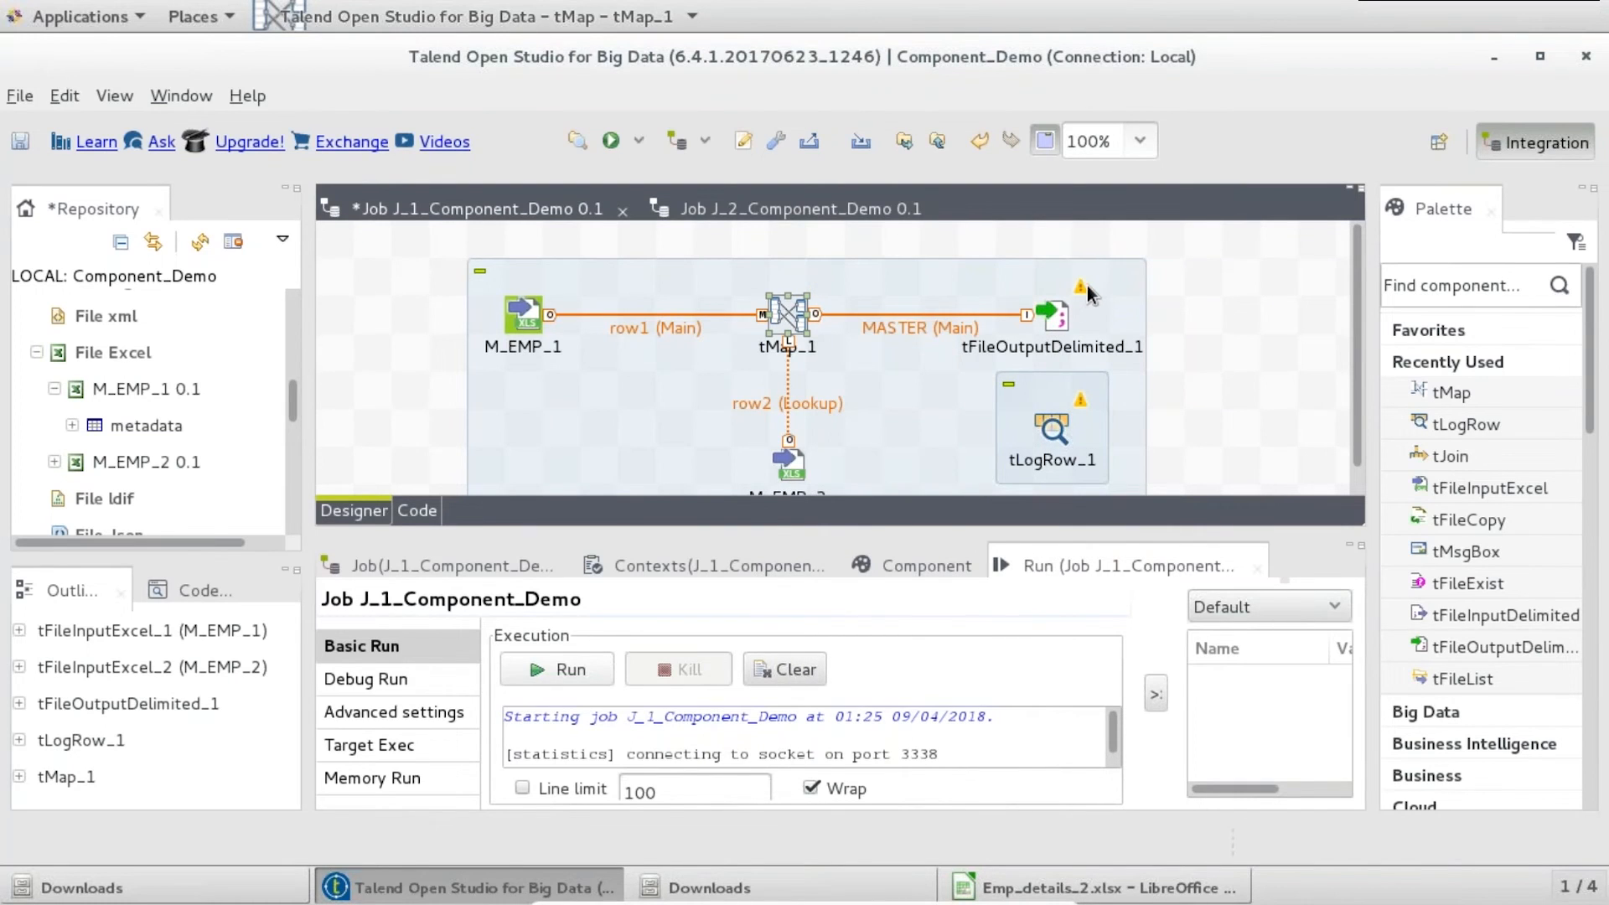
{"action": "double_click", "coordinate": [1050, 324]}
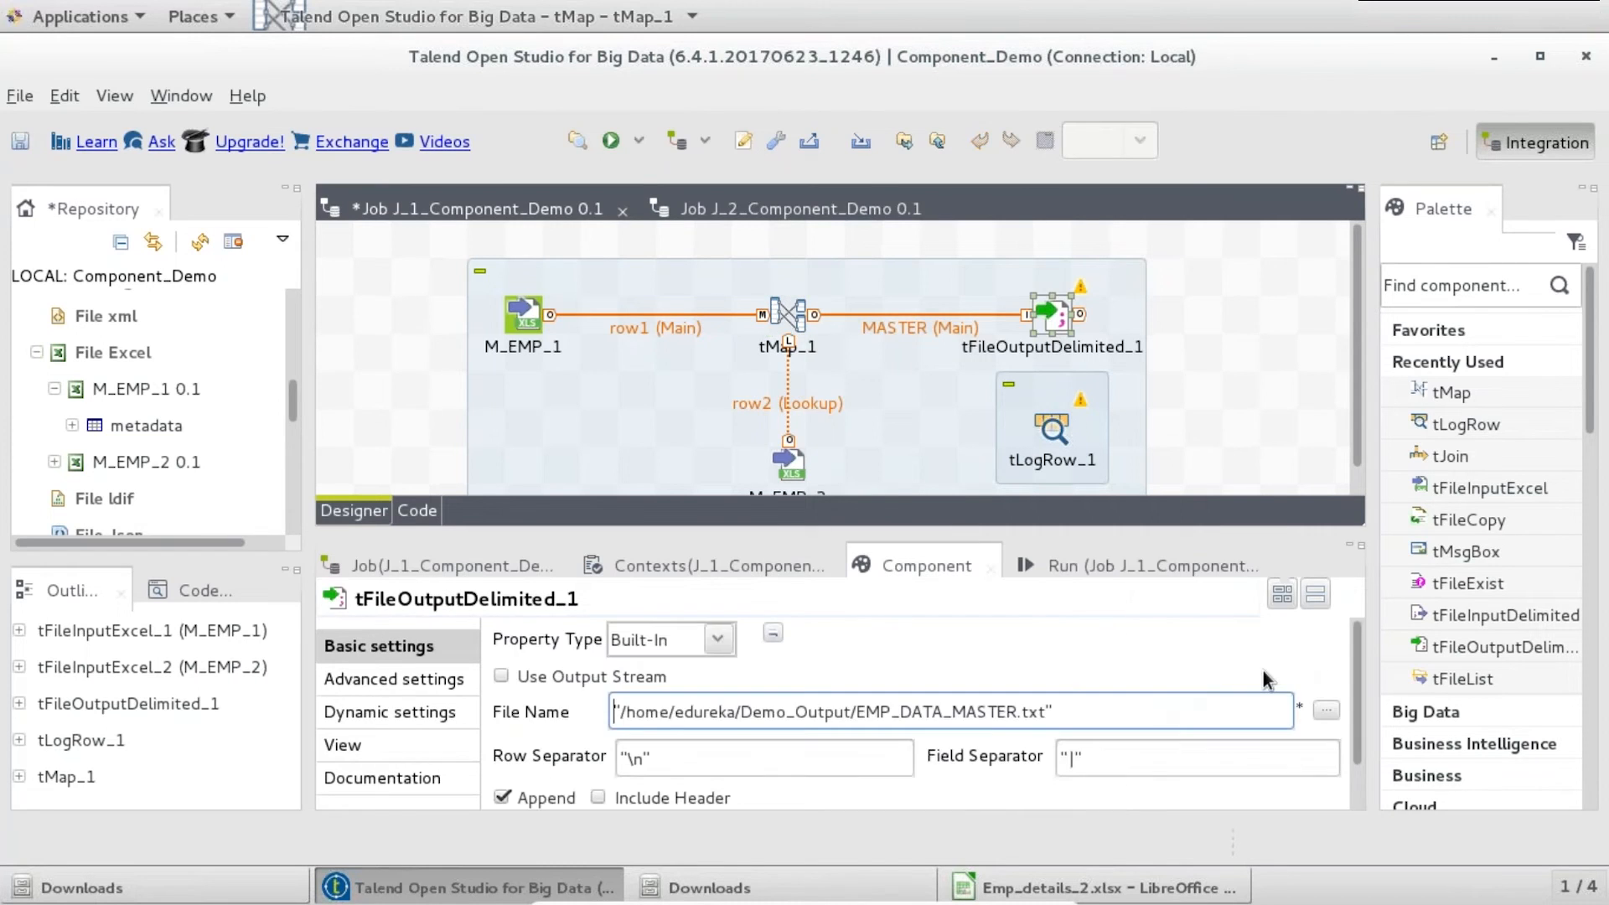
{"action": "scroll", "coordinate": [1359, 721], "scroll_direction": "down", "scroll_amount": 1}
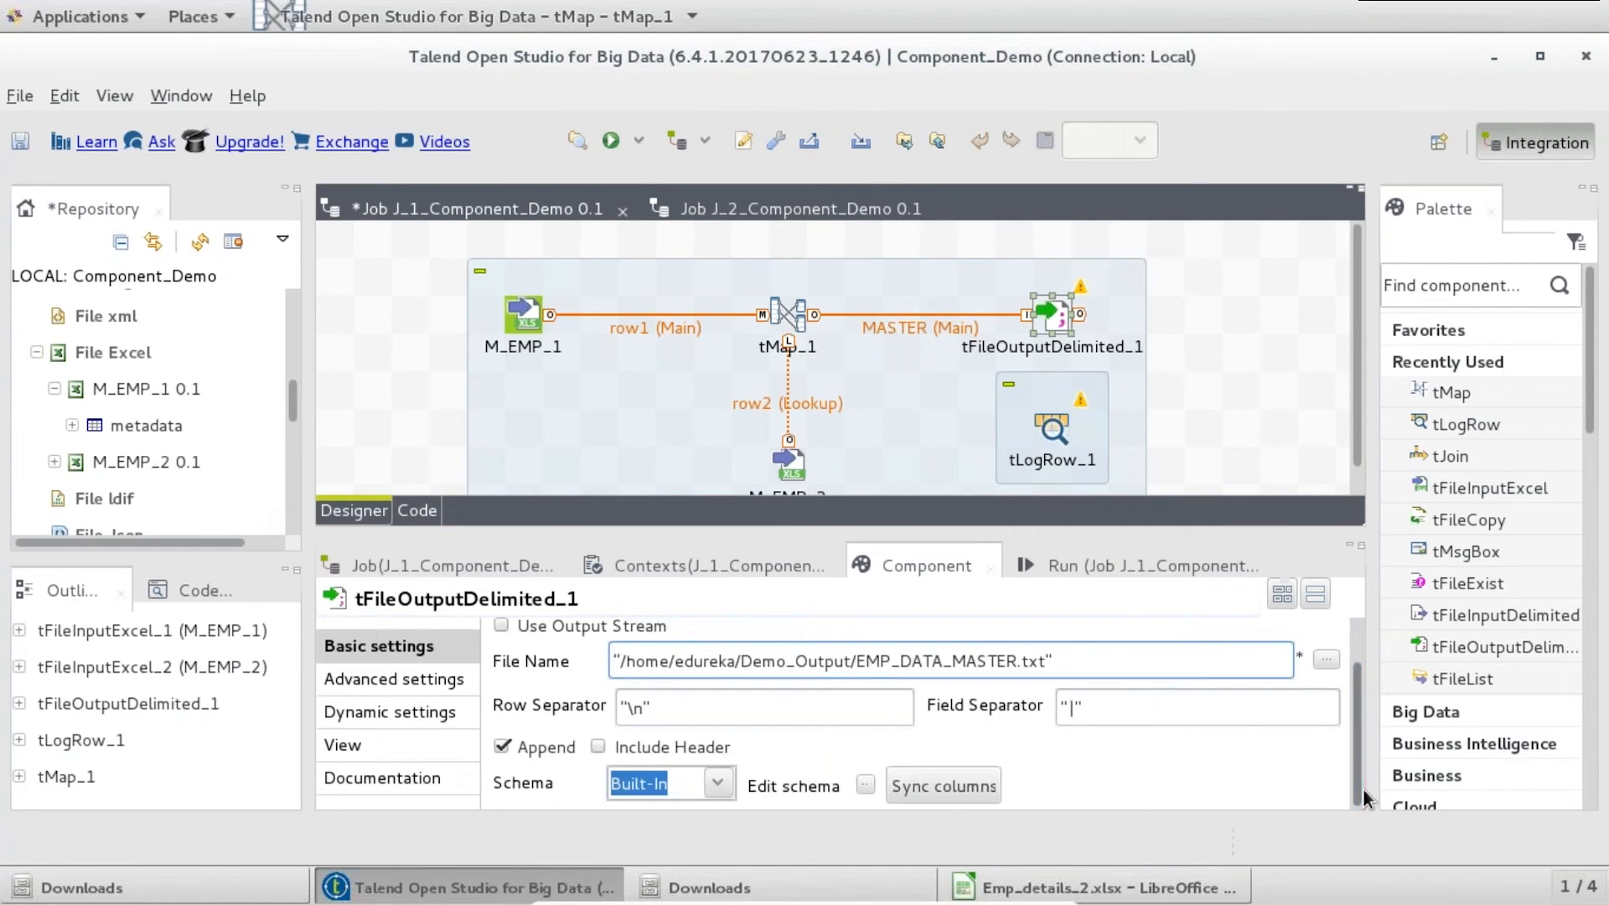
- Connect tMap_1's REJECTS output to tLogRow_1 and sync its columns
{"action": "left_click", "coordinate": [787, 312]}
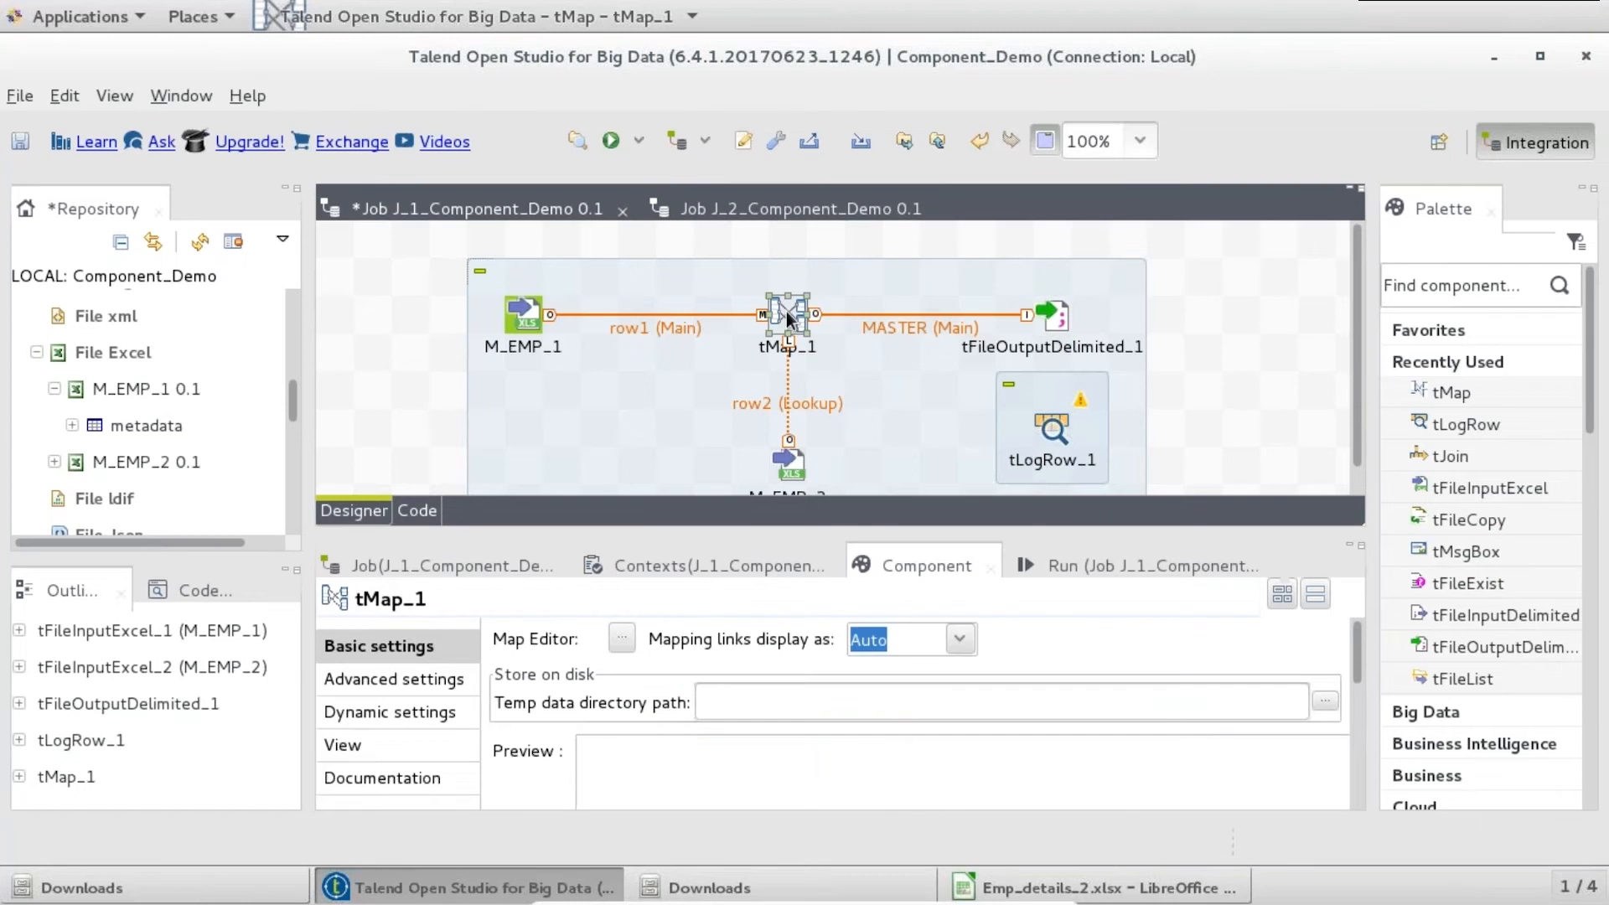
{"action": "right_click", "coordinate": [788, 311]}
{"action": "mouse_move", "coordinate": [1027, 328]}
{"action": "left_click", "coordinate": [1079, 328]}
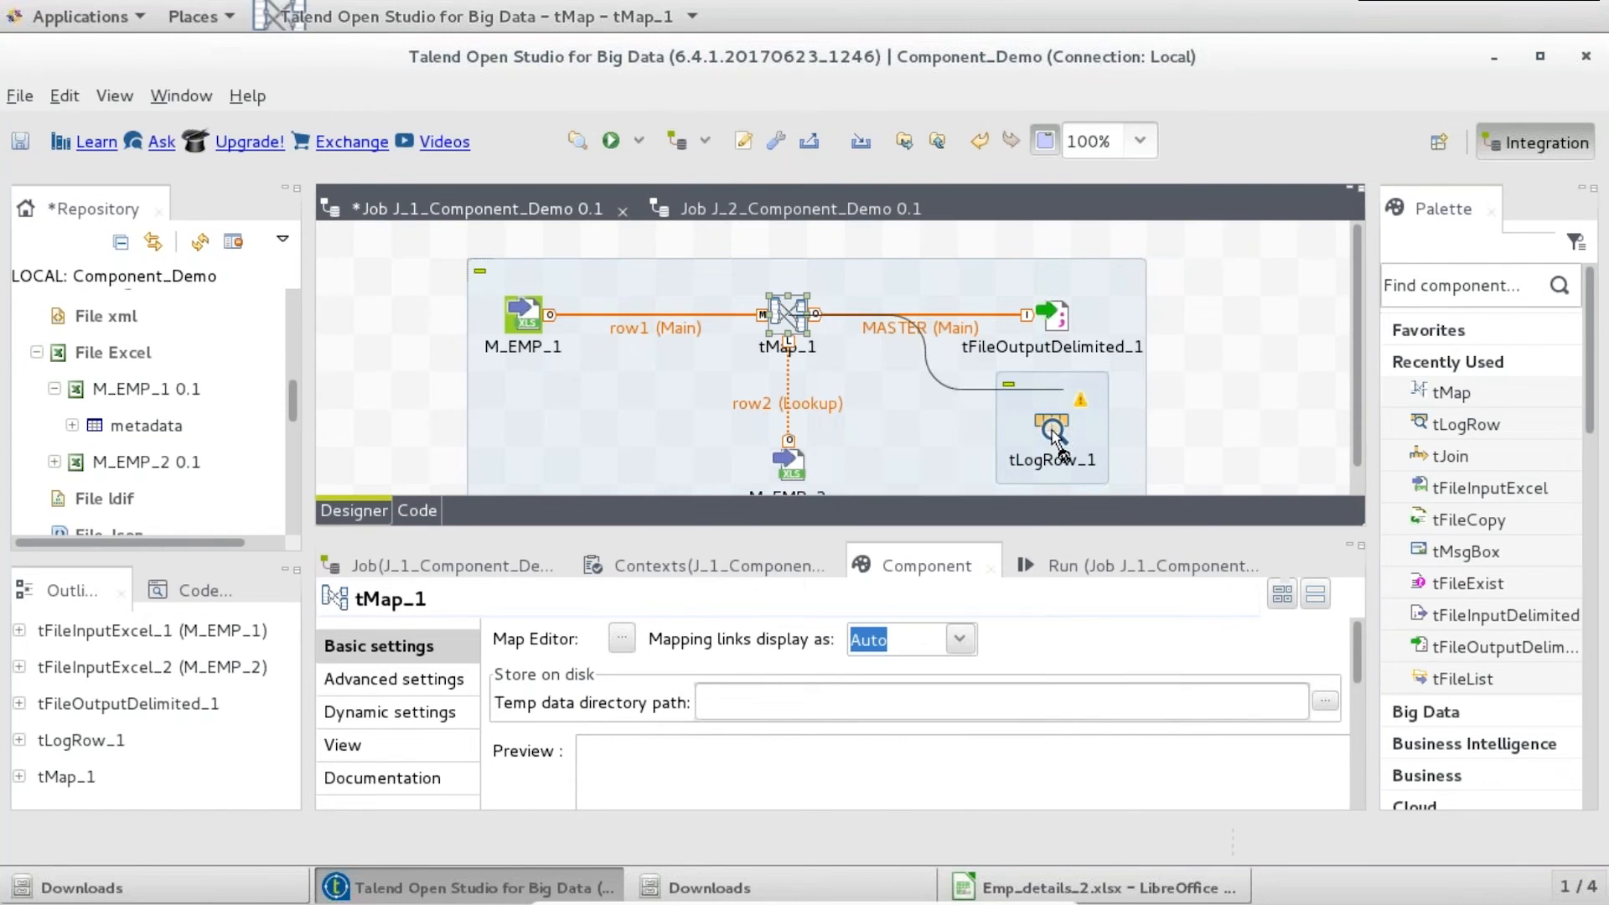
{"action": "left_click", "coordinate": [1052, 427]}
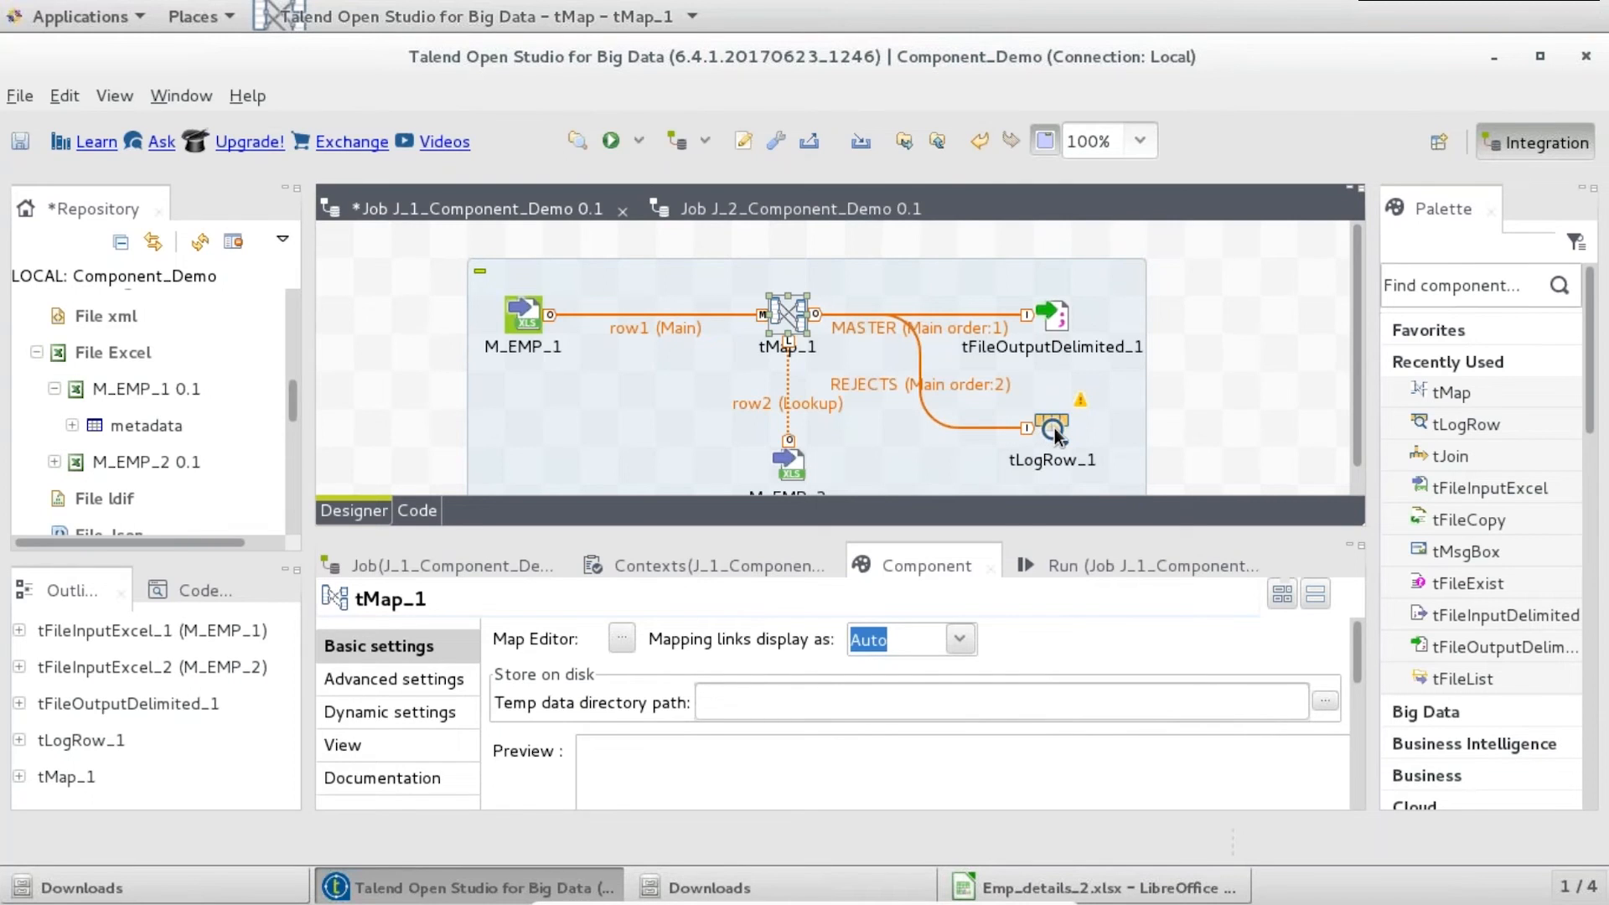
{"action": "left_click", "coordinate": [1054, 428]}
{"action": "left_click", "coordinate": [958, 642]}
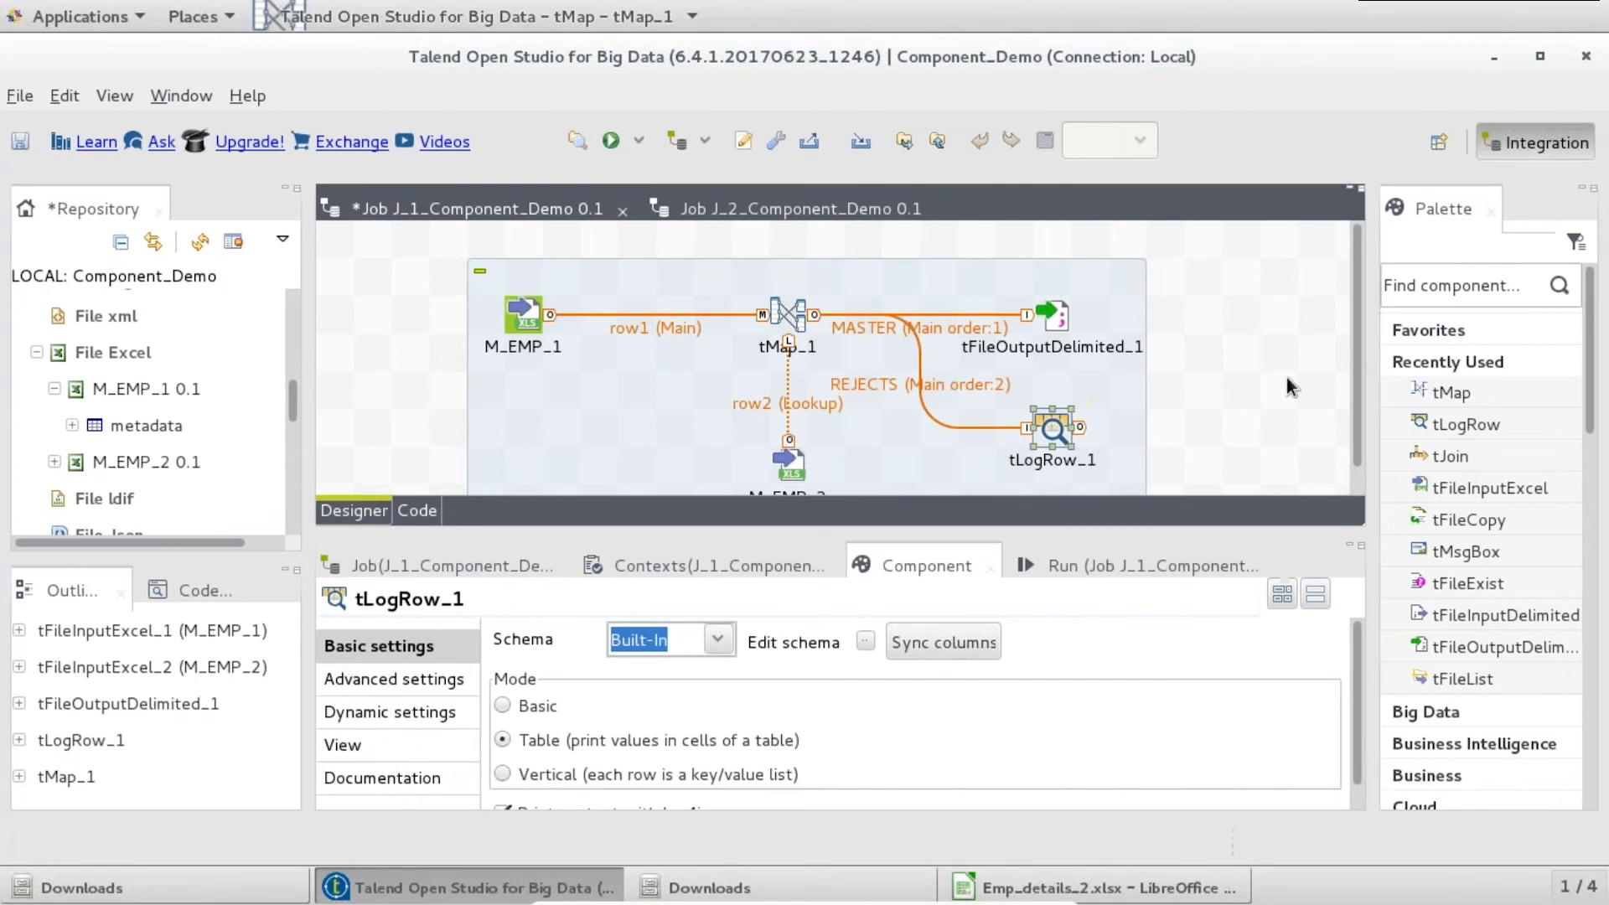
{"action": "left_click", "coordinate": [1157, 557]}
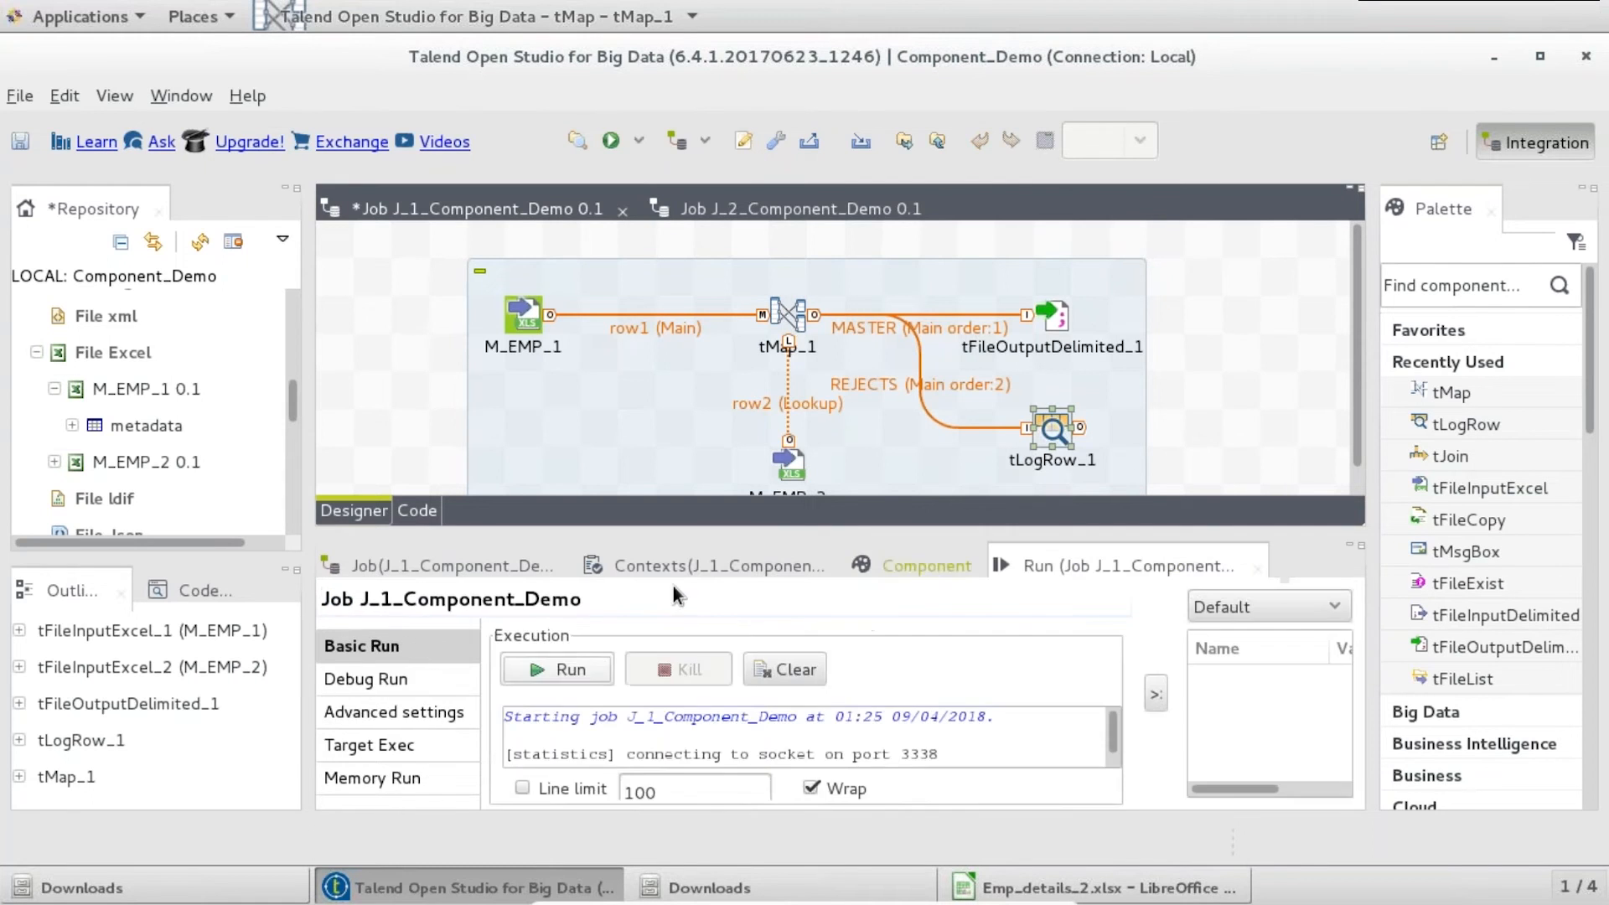
- Run J_1_Component_Demo and check the console for 2 MASTER rows and rejected ID 1111
{"action": "left_click", "coordinate": [587, 667]}
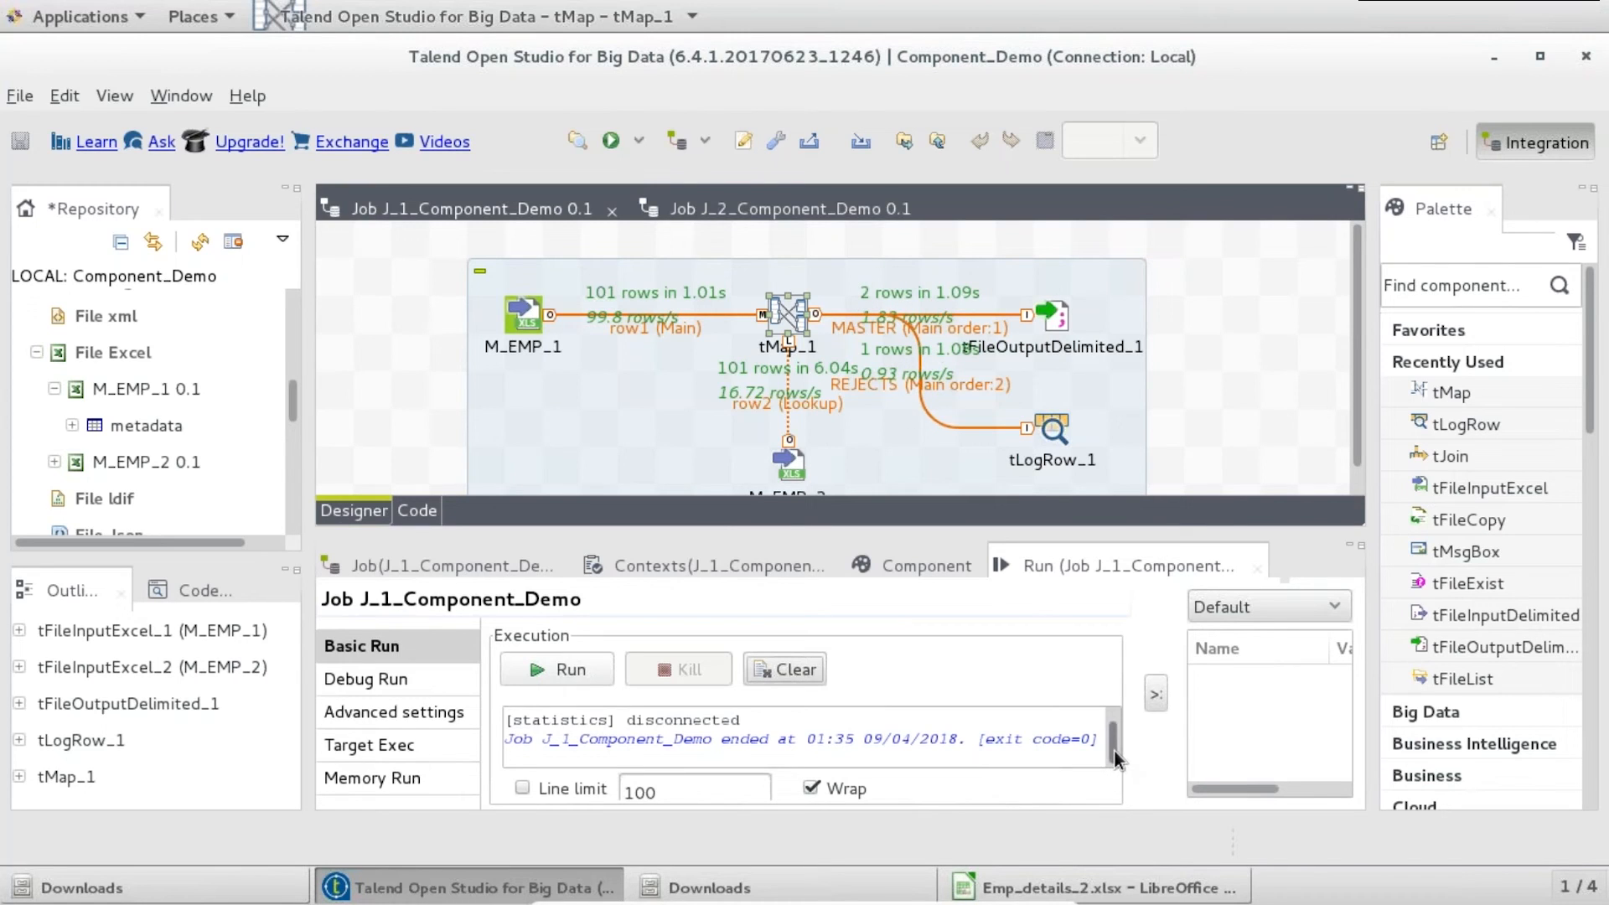
{"action": "left_click_drag", "start_coordinate": [1114, 750], "coordinate": [1114, 734]}
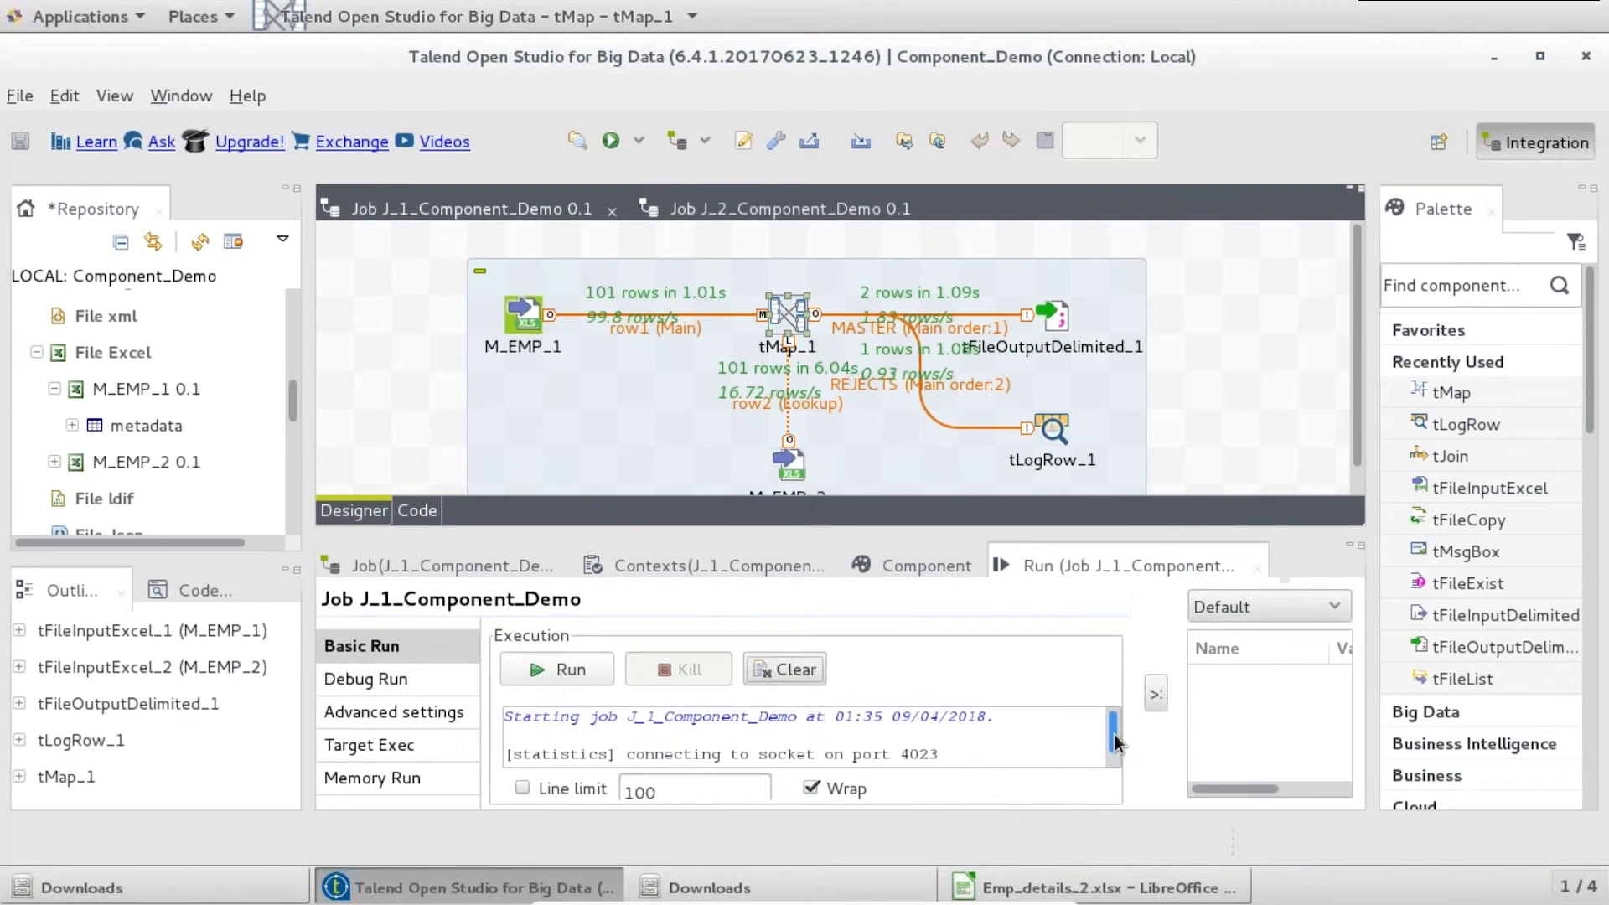
{"action": "double_click", "coordinate": [1084, 555]}
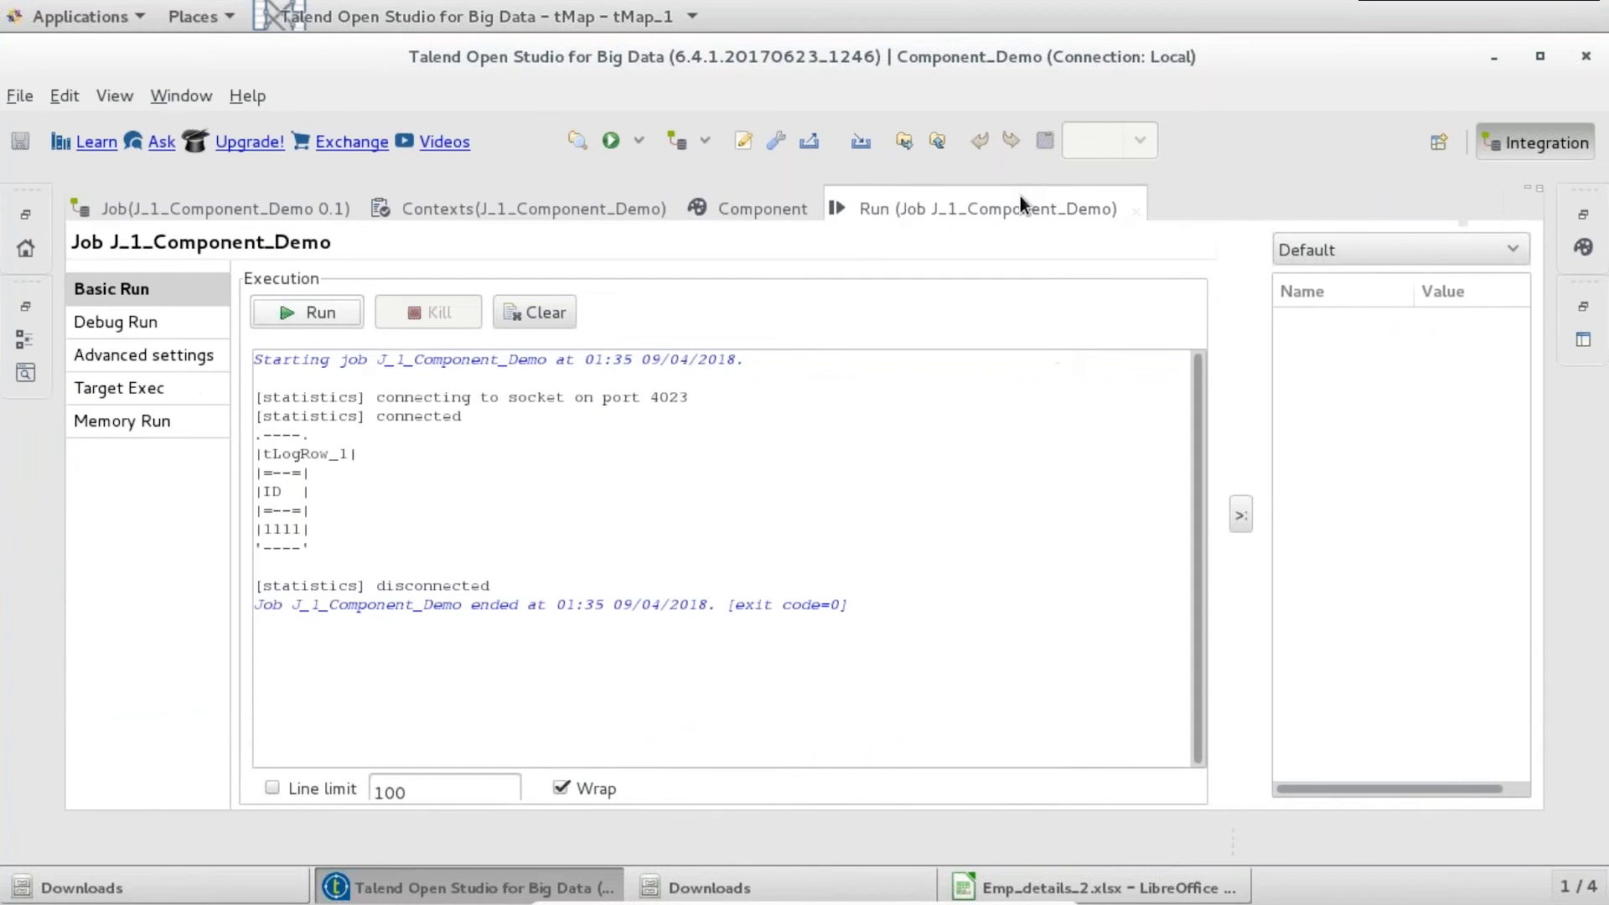
{"action": "left_click_drag", "start_coordinate": [310, 529], "coordinate": [255, 529]}
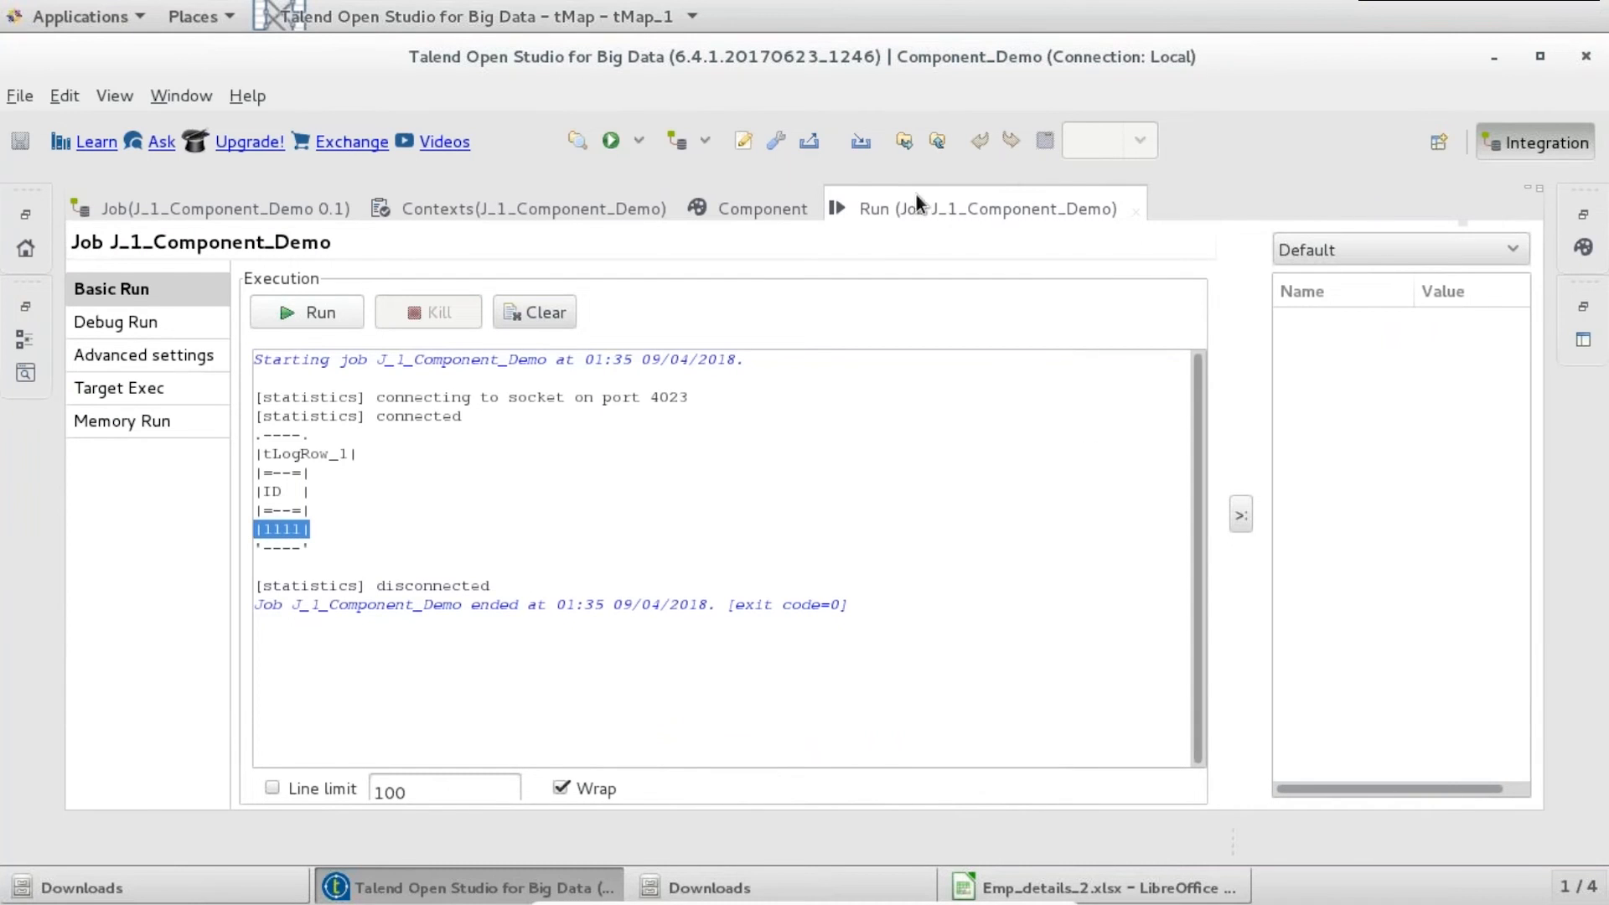
{"action": "double_click", "coordinate": [937, 208]}
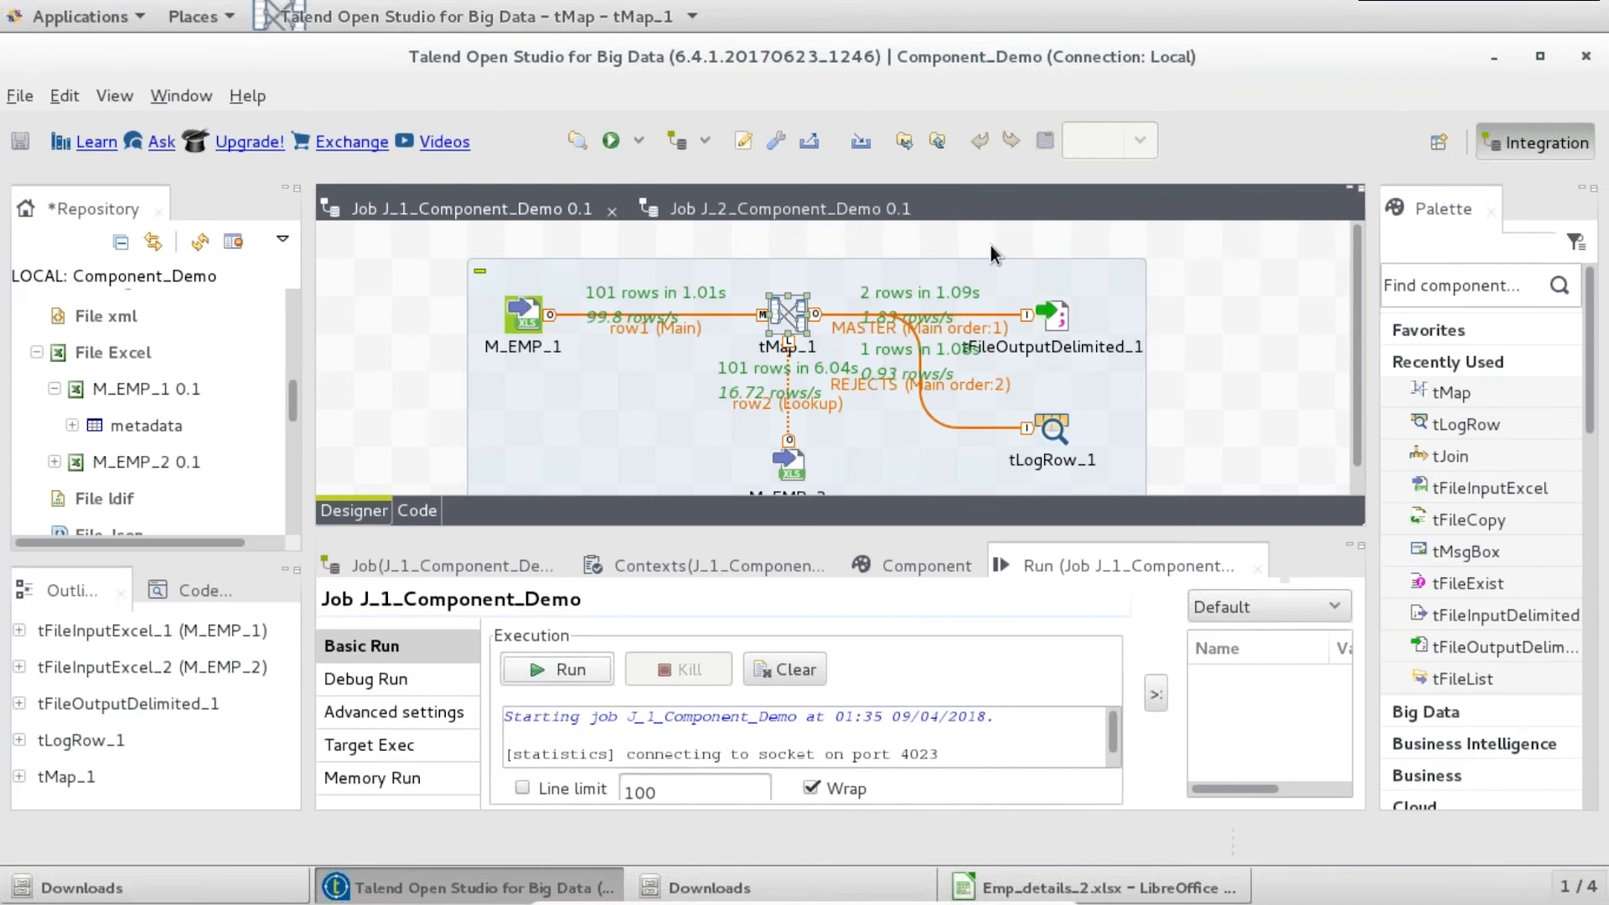
- Open tFileOutputDelimited_1's file settings
{"action": "left_click", "coordinate": [1056, 320]}
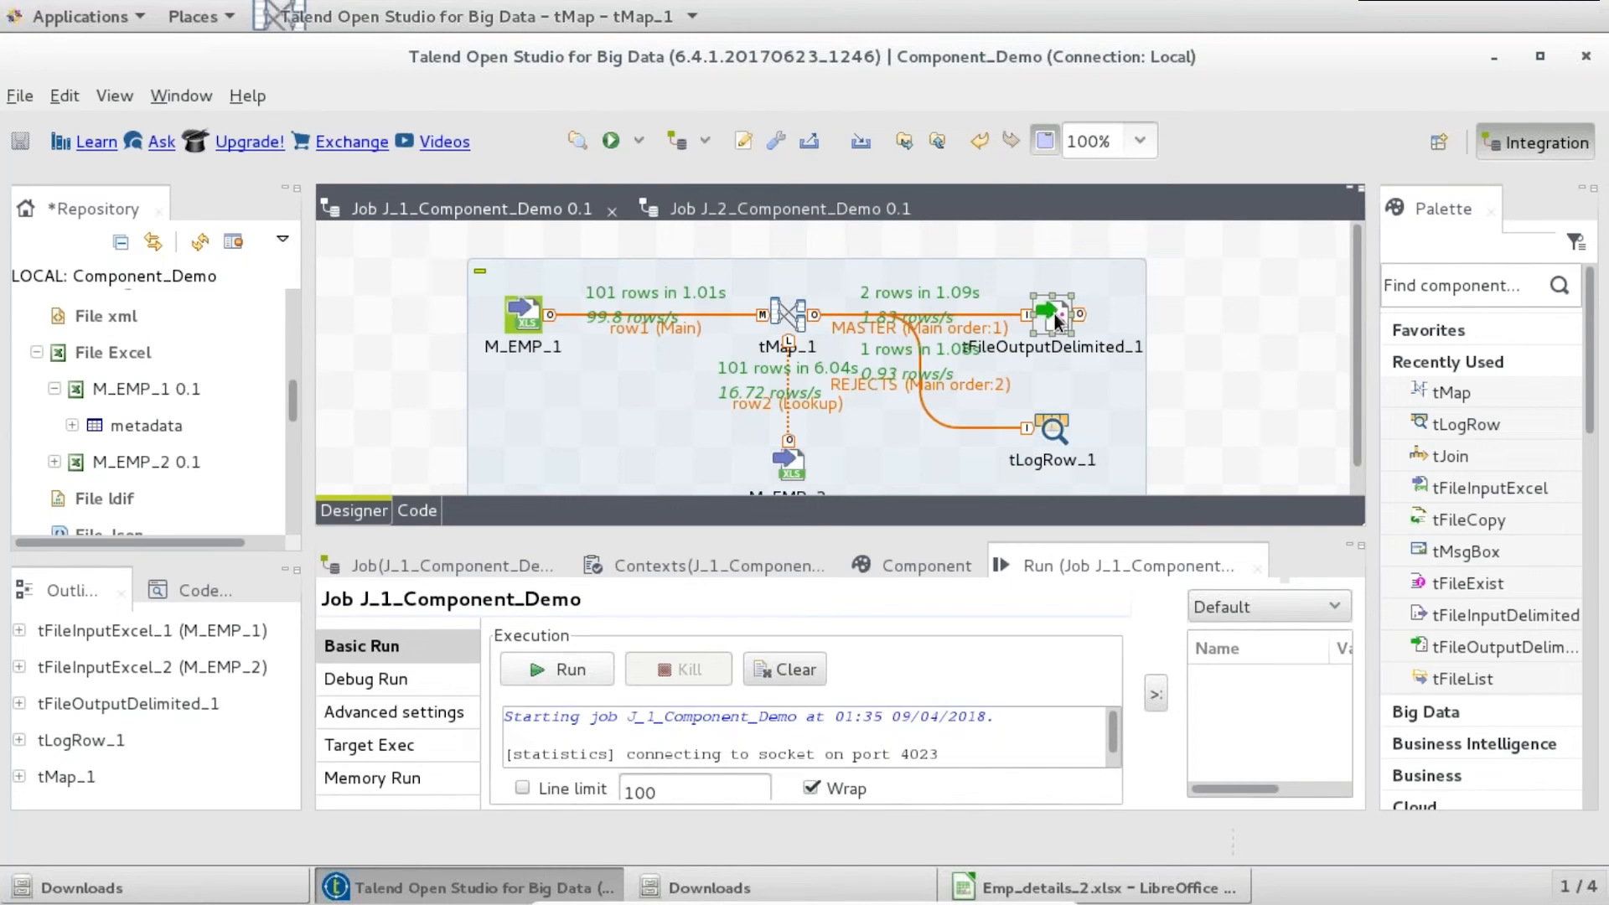
{"action": "double_click", "coordinate": [1055, 320]}
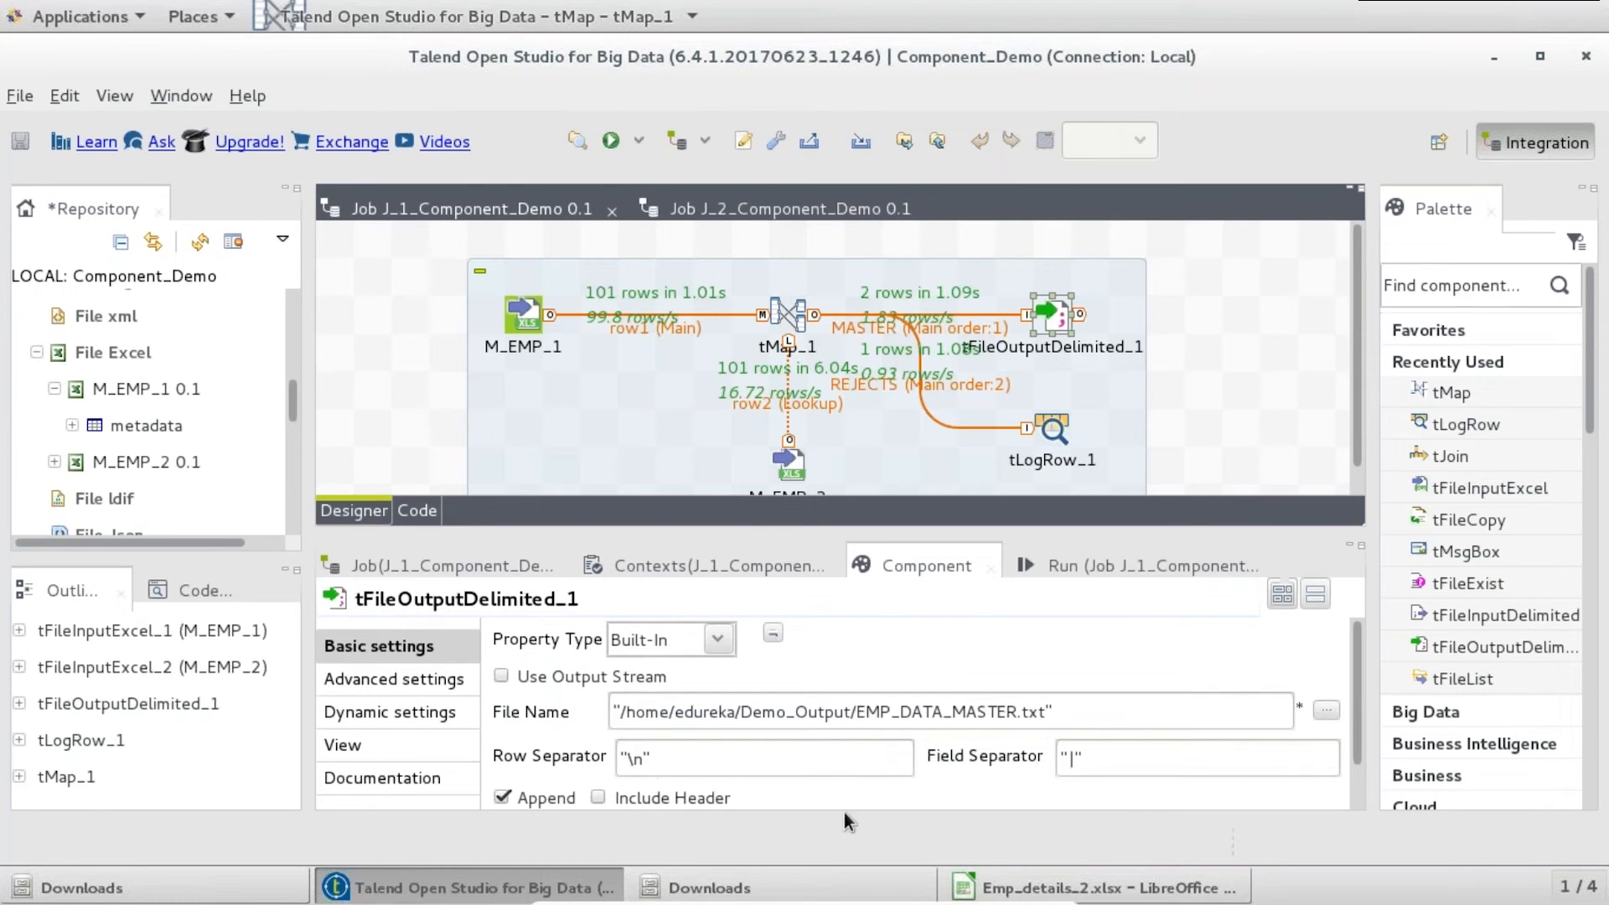
{"action": "left_click", "coordinate": [775, 886]}
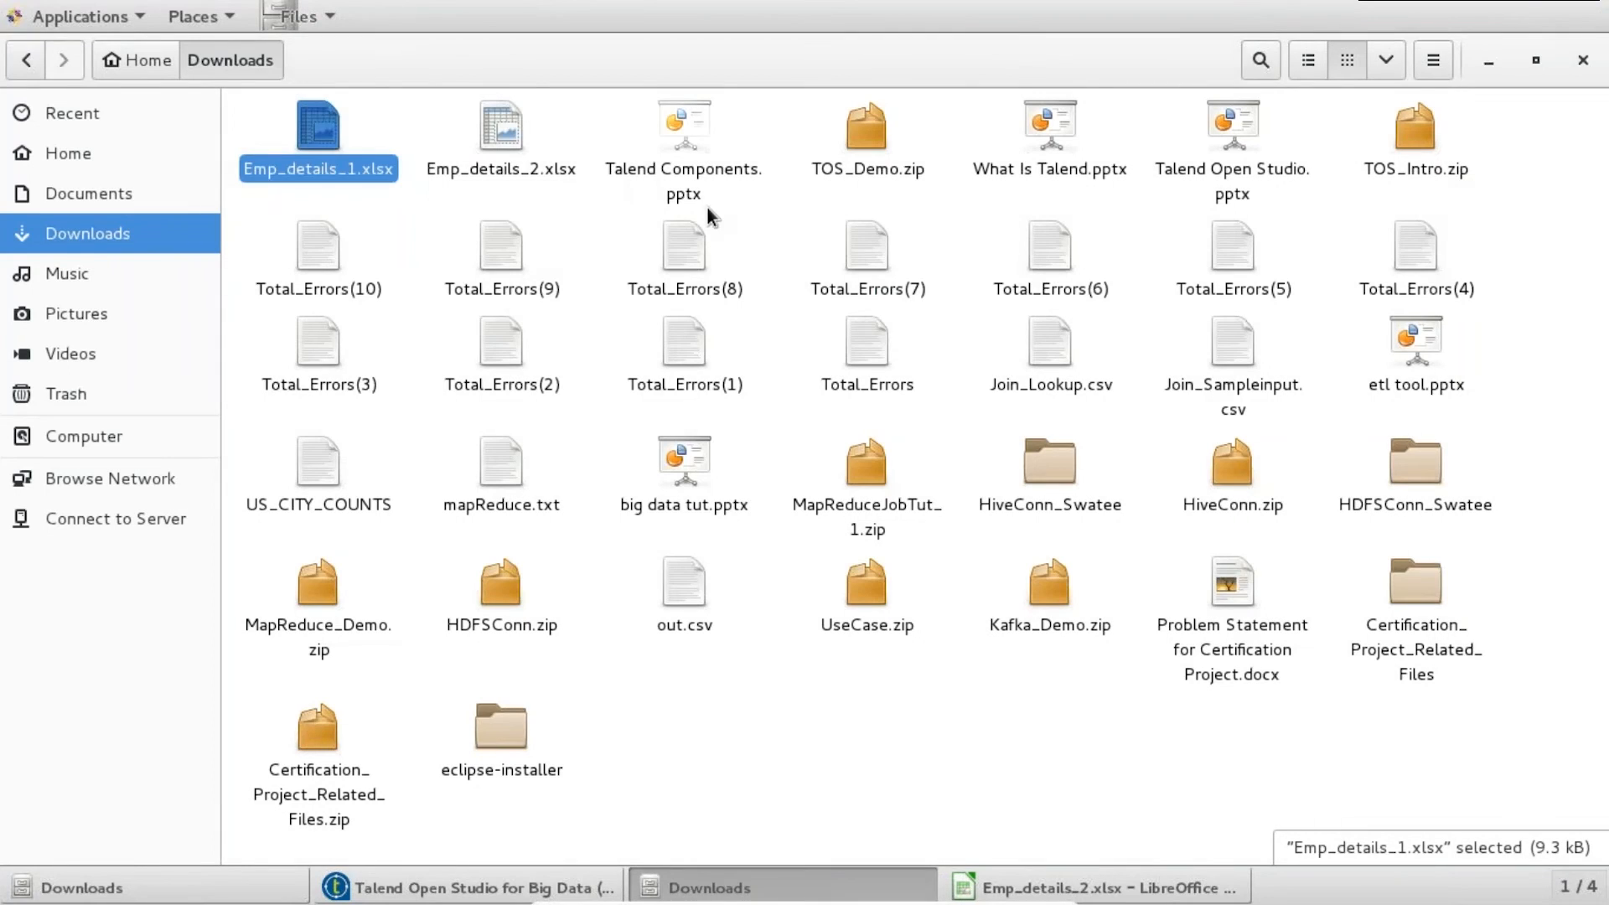
{"action": "left_click", "coordinate": [94, 201]}
{"action": "left_click", "coordinate": [79, 163]}
{"action": "double_click", "coordinate": [676, 148]}
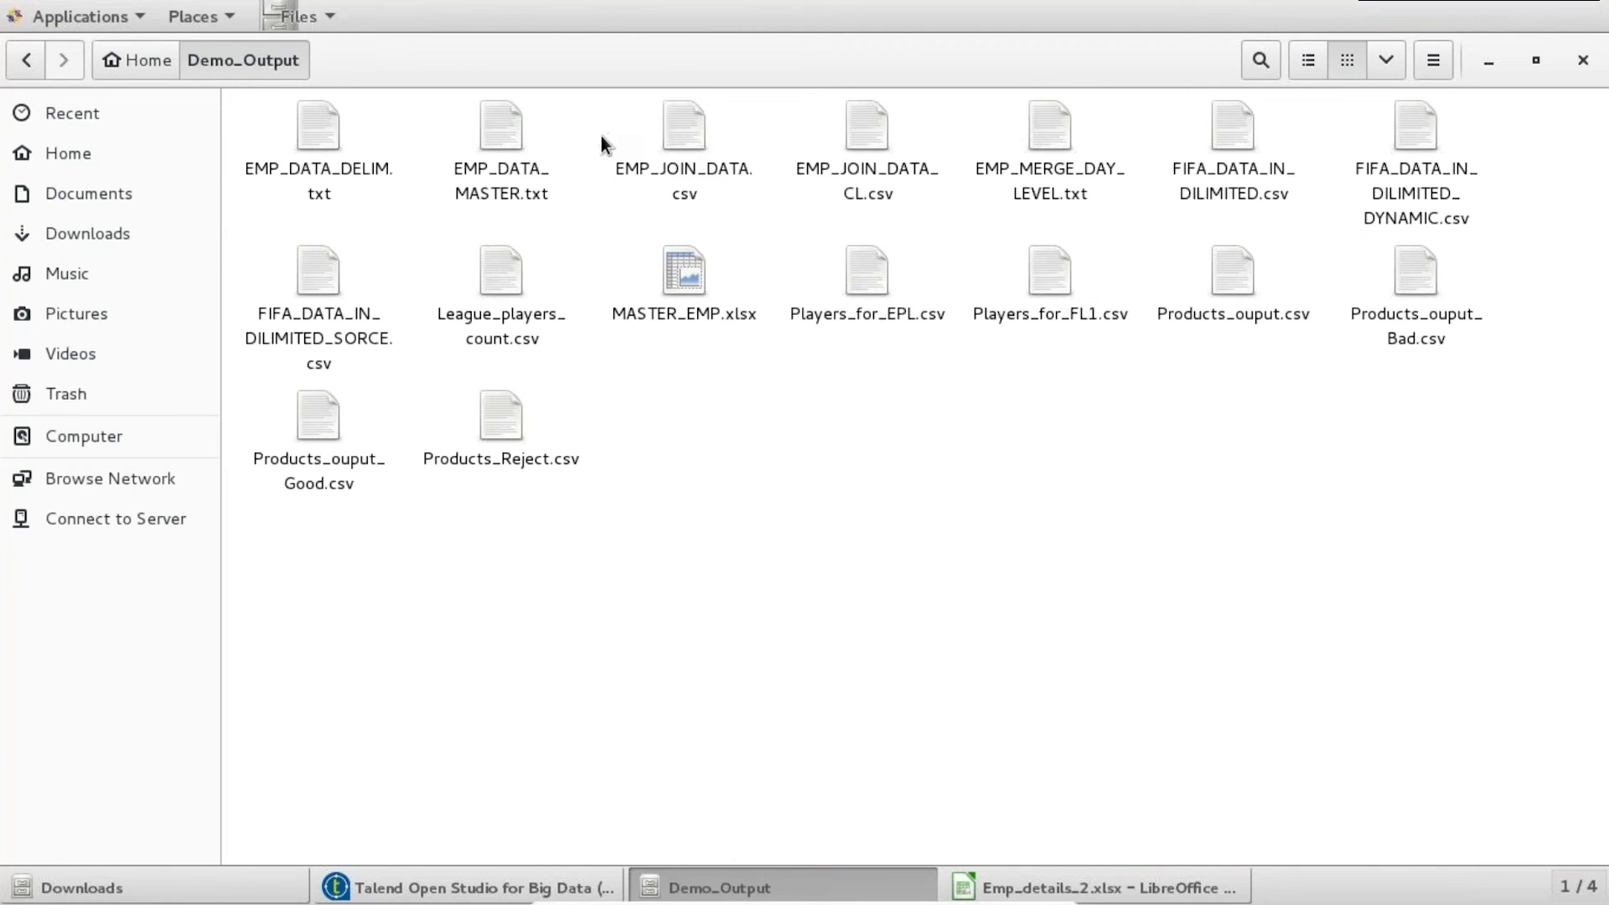
{"action": "left_click", "coordinate": [503, 130]}
{"action": "double_click", "coordinate": [502, 130]}
{"action": "scroll", "coordinate": [845, 287], "scroll_direction": "down", "scroll_amount": 15}
{"action": "scroll", "coordinate": [796, 461], "scroll_direction": "down", "scroll_amount": 8}
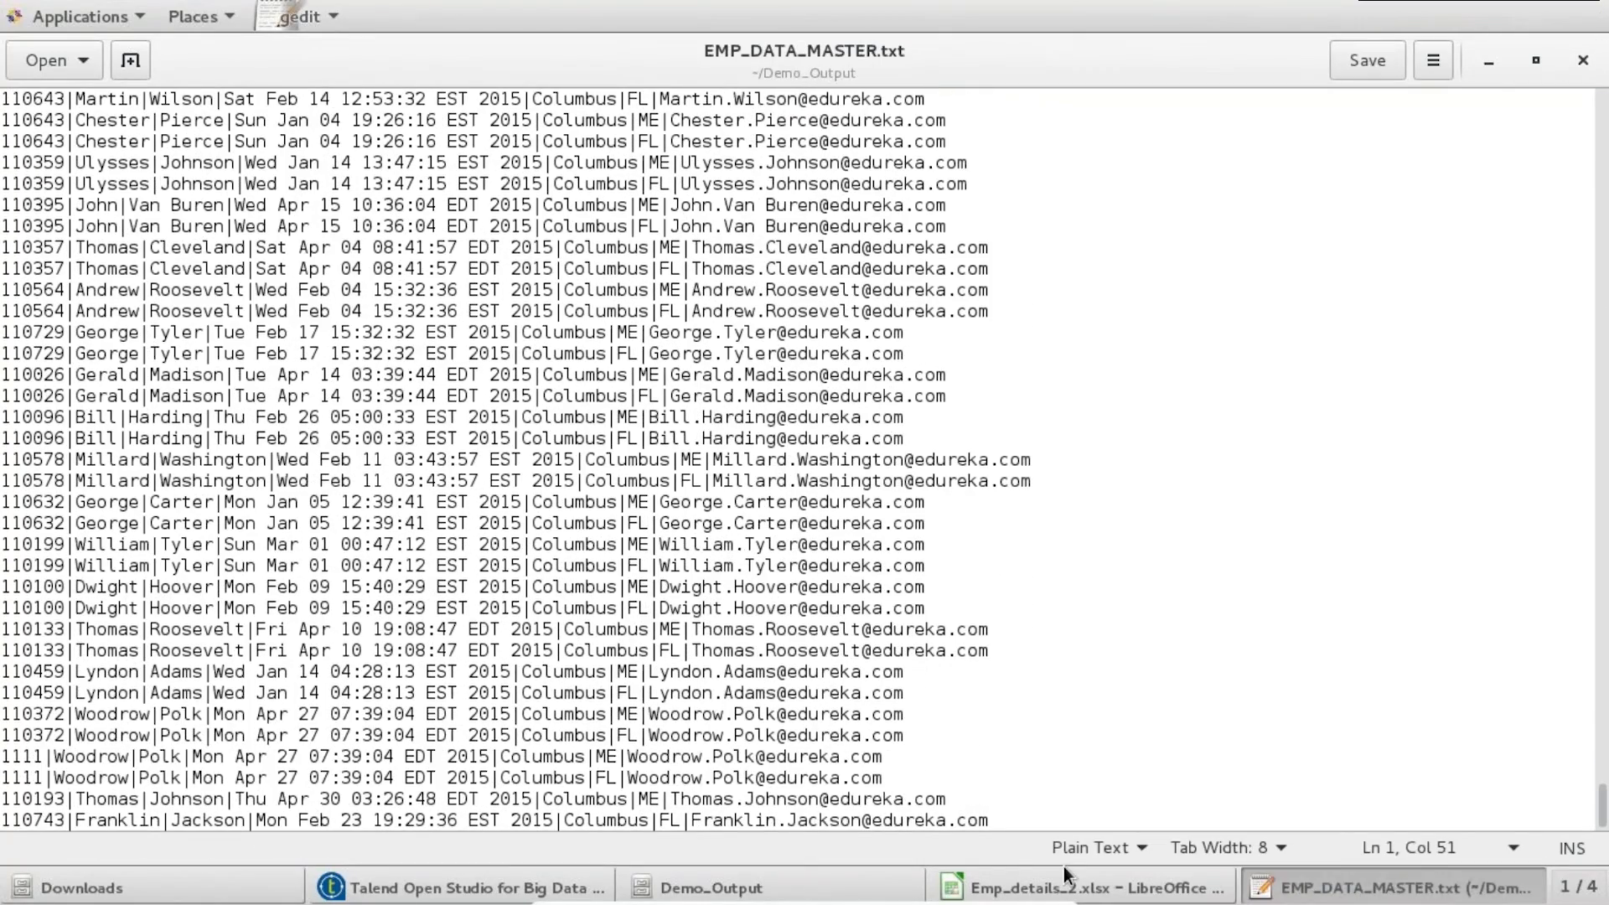
{"action": "left_click_drag", "start_coordinate": [989, 820], "coordinate": [122, 354]}
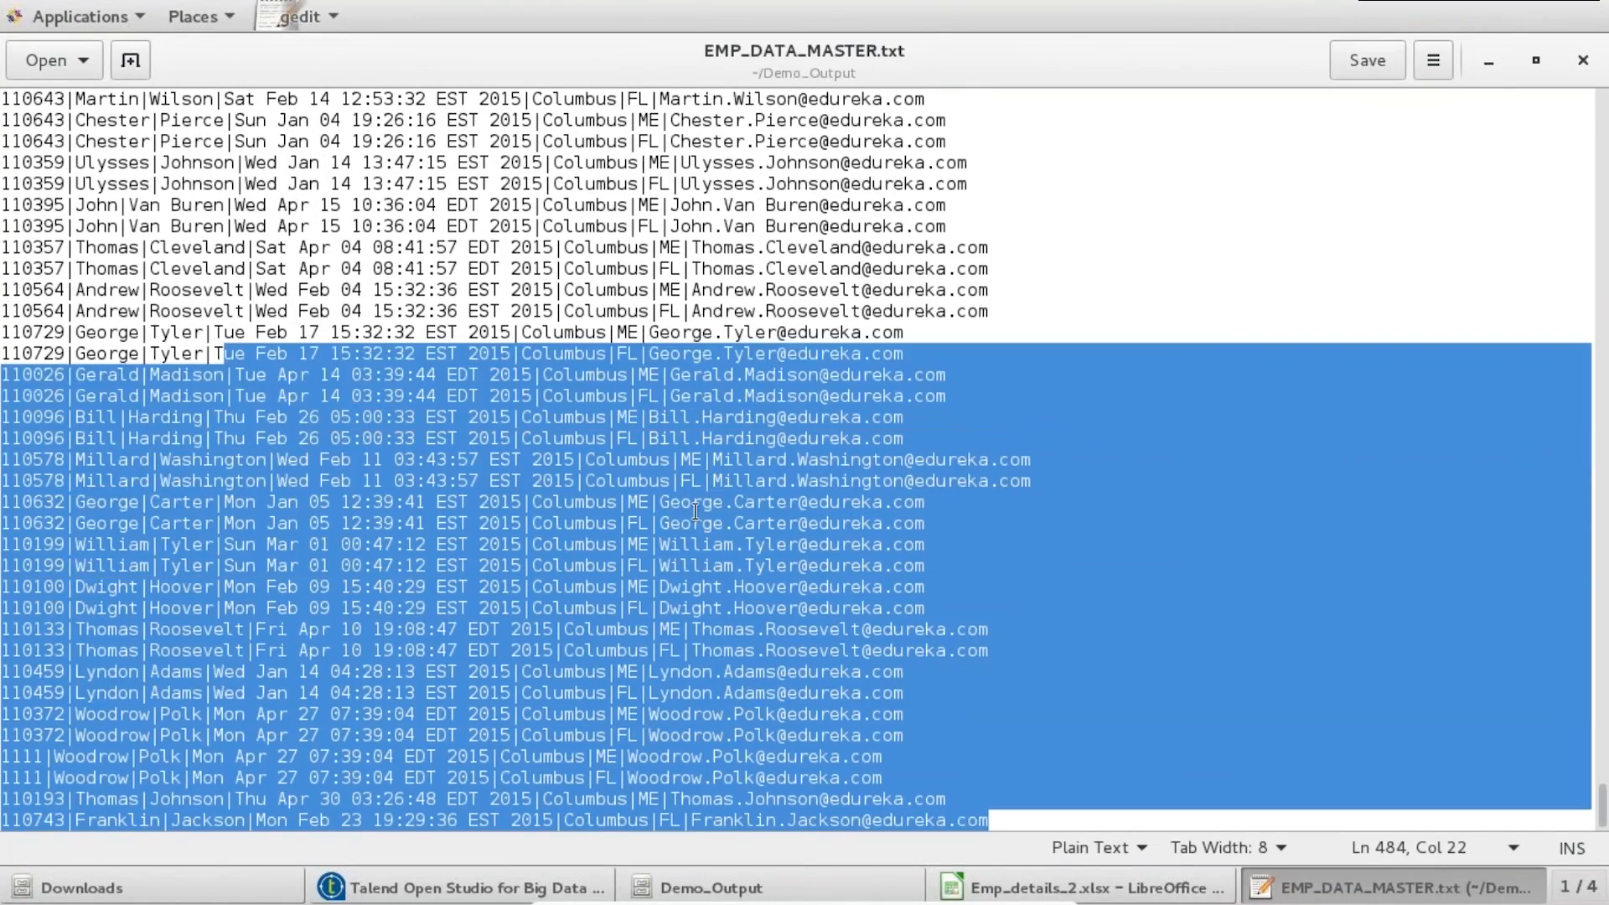
{"action": "left_click", "coordinate": [787, 395]}
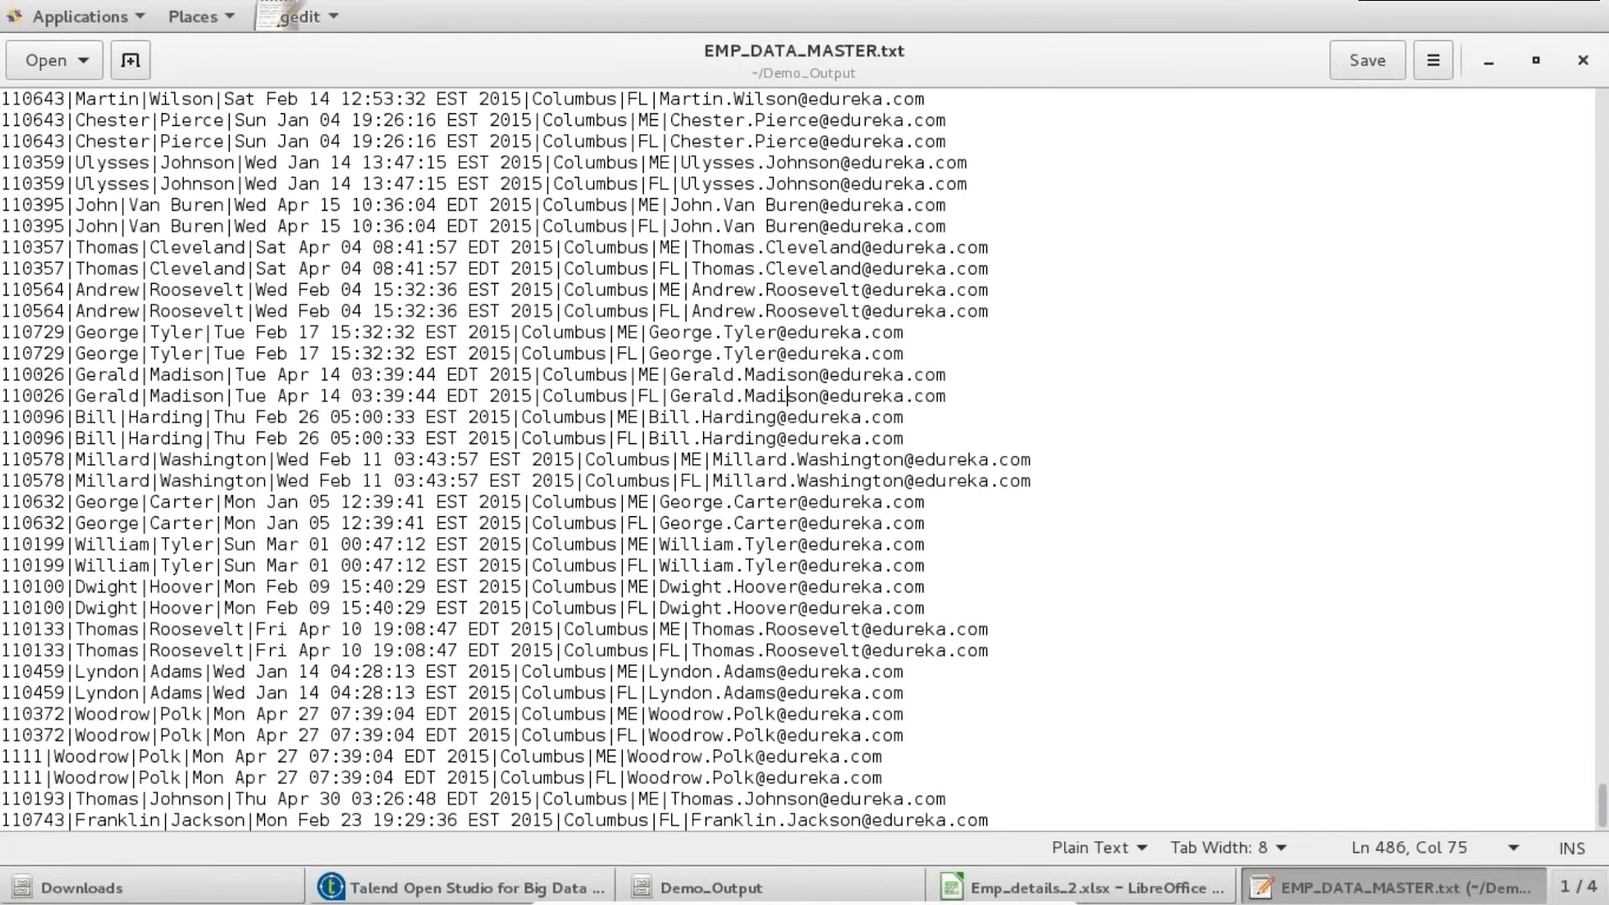
{"action": "left_click", "coordinate": [1583, 61]}
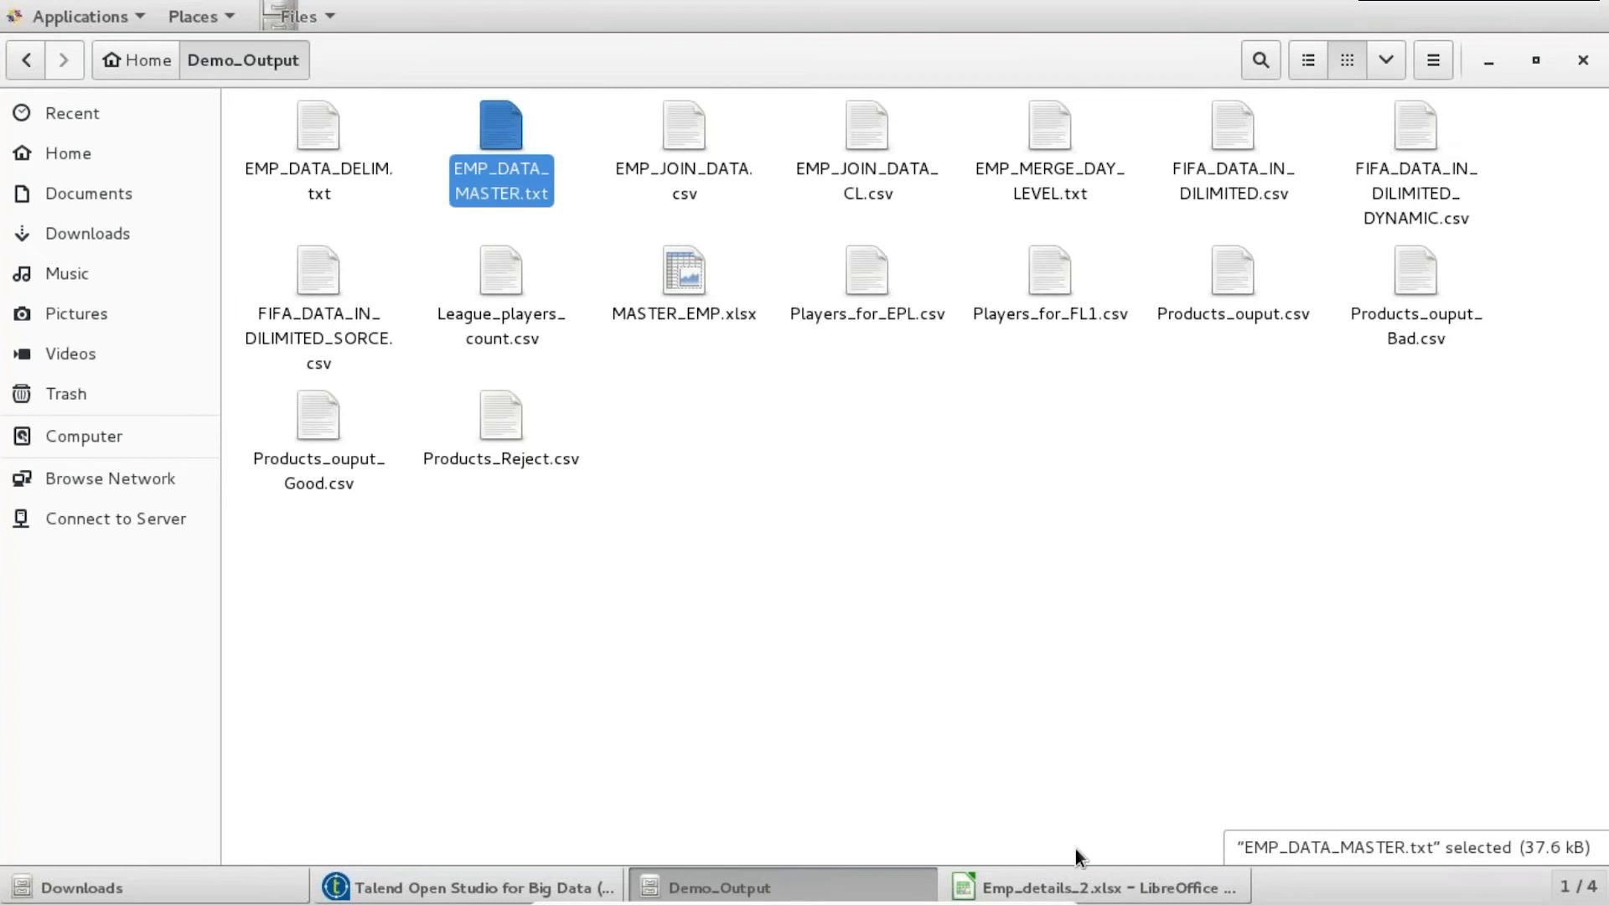
{"action": "left_click", "coordinate": [1076, 884]}
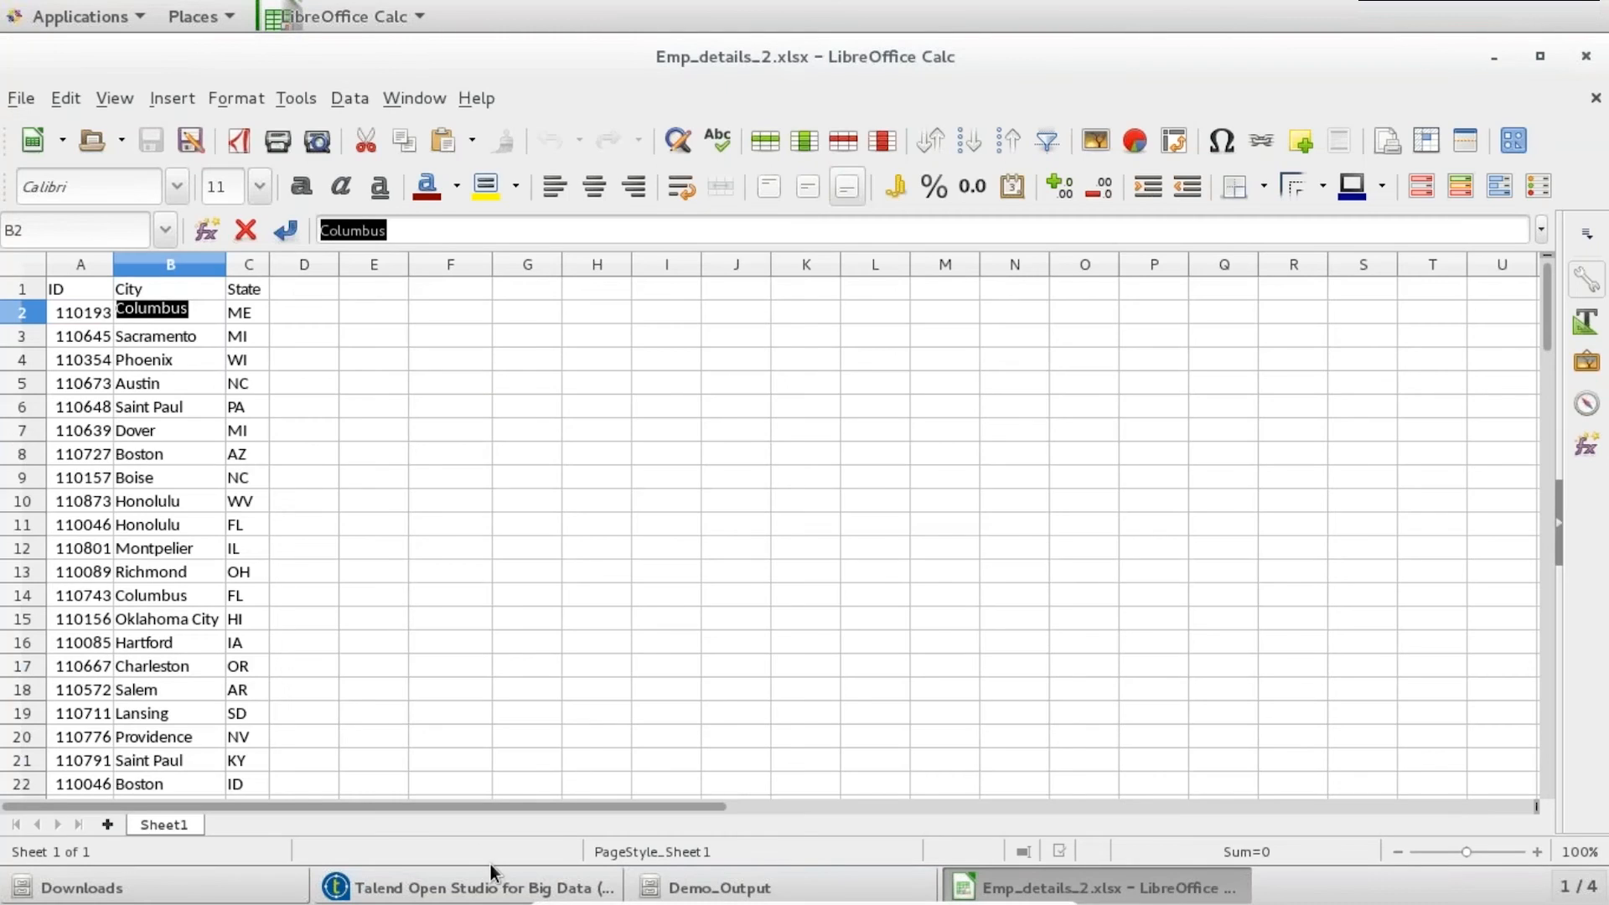
{"action": "left_click", "coordinate": [765, 887]}
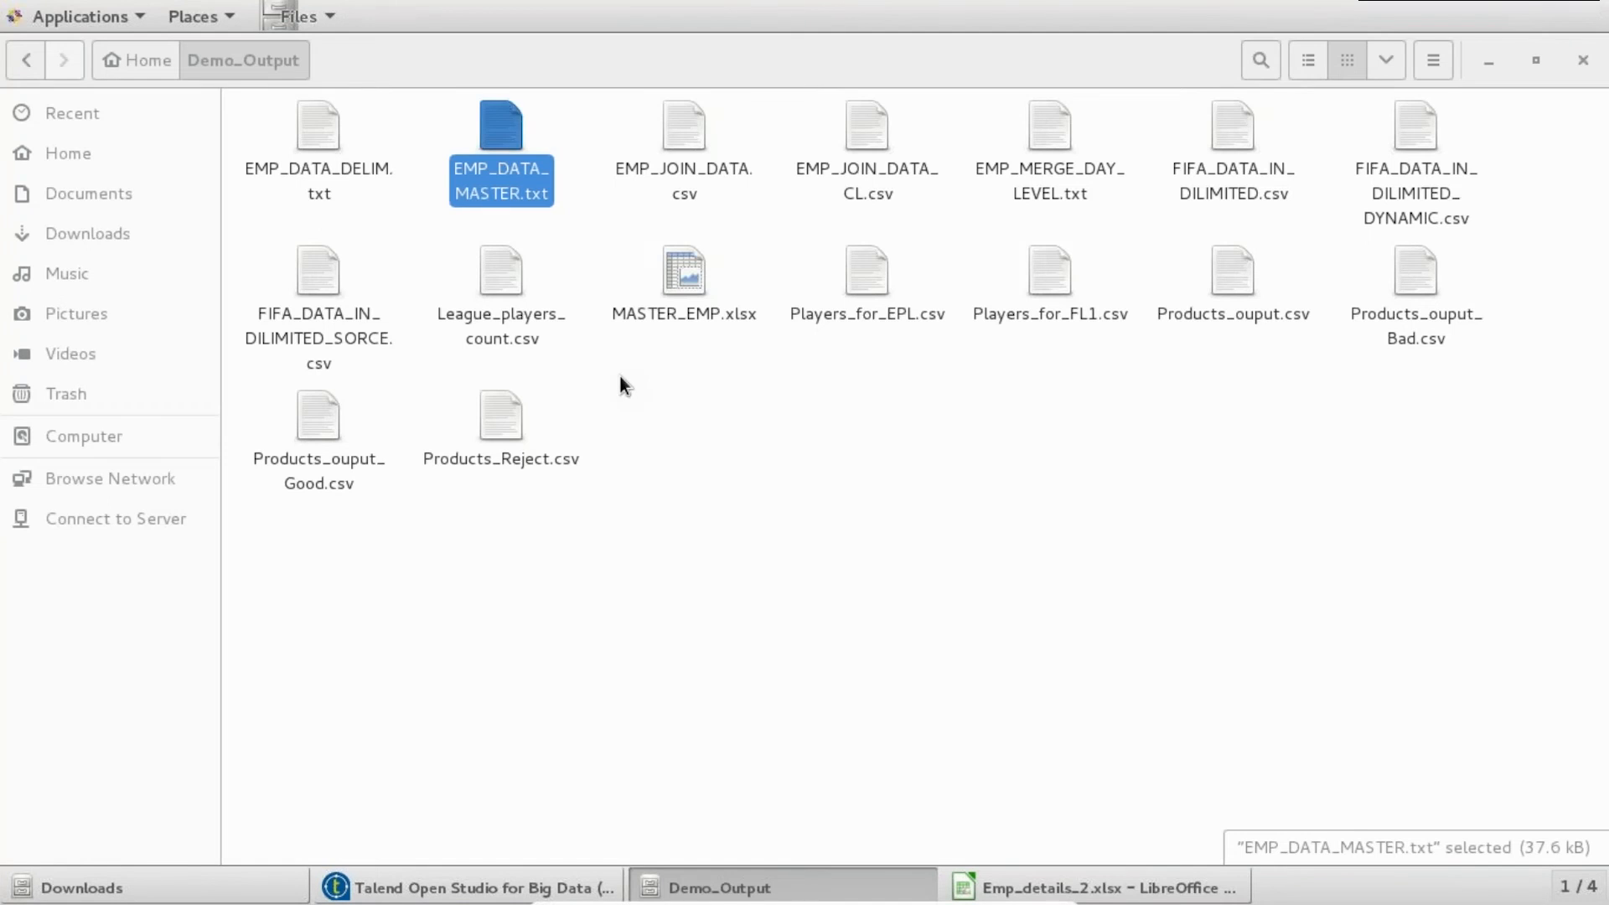
{"action": "double_click", "coordinate": [494, 134]}
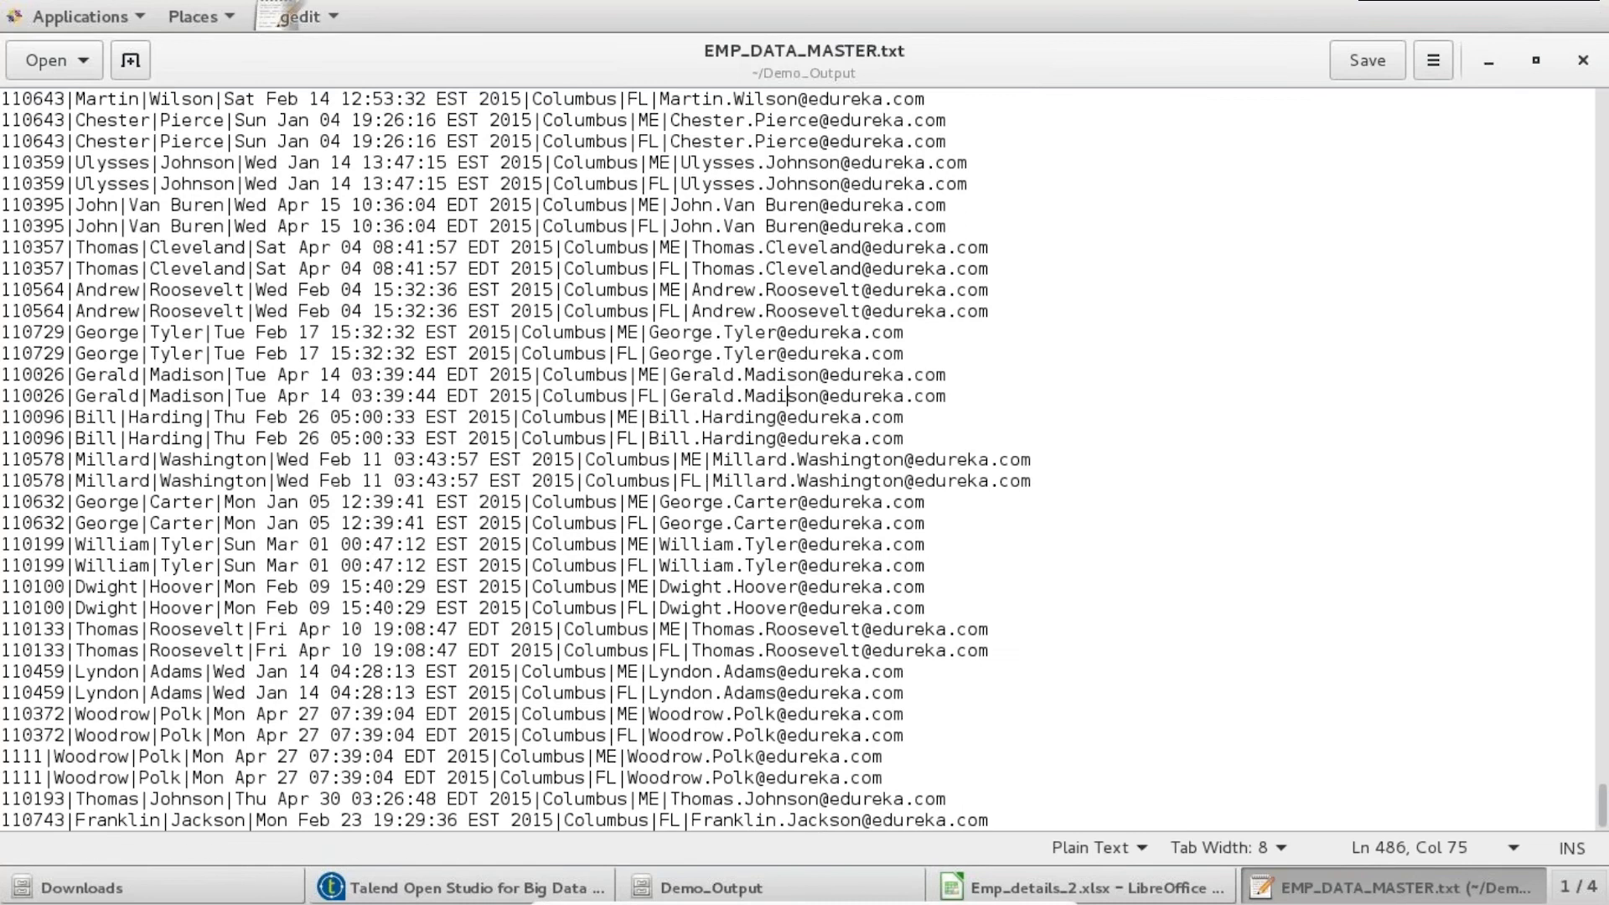
{"action": "left_click_drag", "start_coordinate": [983, 816], "coordinate": [507, 577]}
{"action": "left_click_drag", "start_coordinate": [414, 503], "coordinate": [566, 474]}
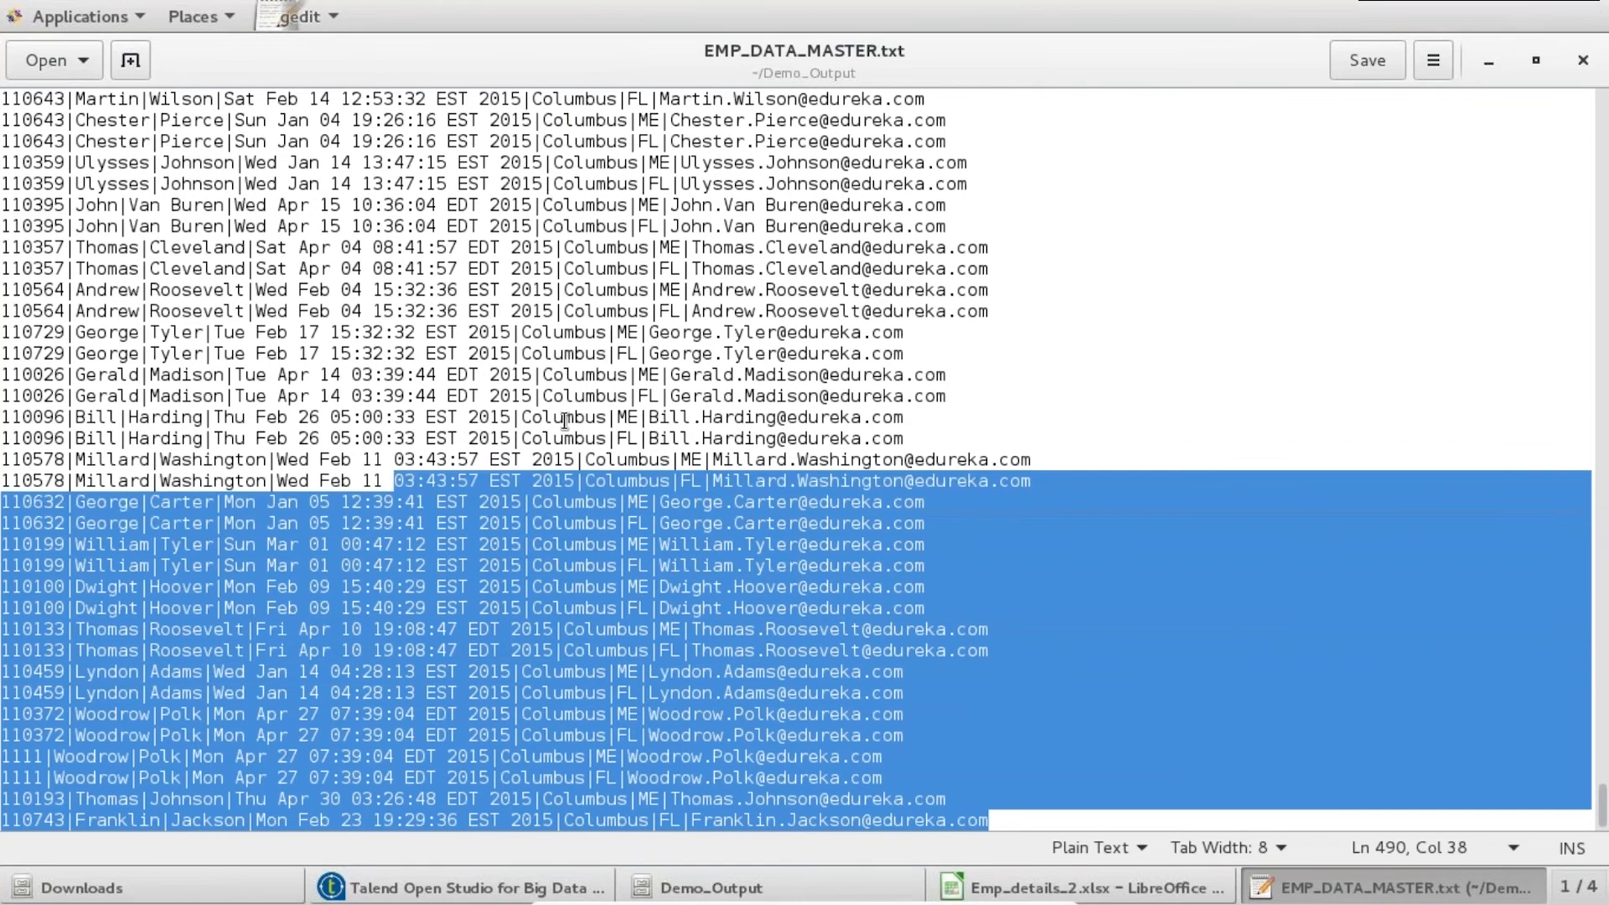
{"action": "double_click", "coordinate": [576, 396]}
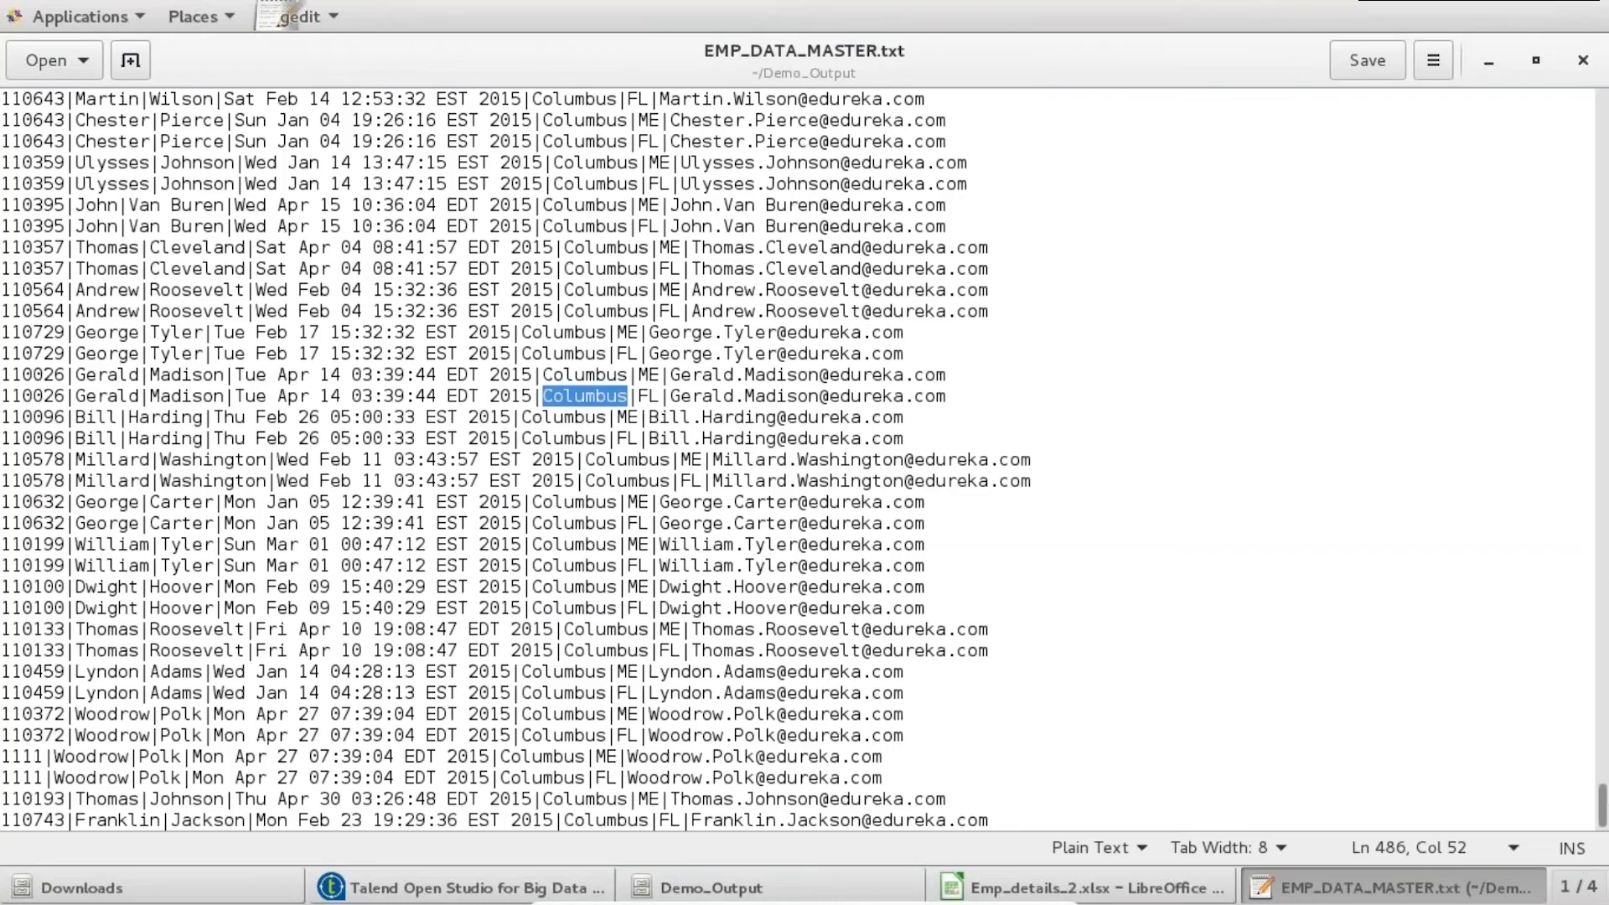
{"action": "scroll", "coordinate": [1600, 775], "scroll_direction": "up", "scroll_amount": 3}
{"action": "left_click_drag", "start_coordinate": [1601, 775], "coordinate": [1592, 511]}
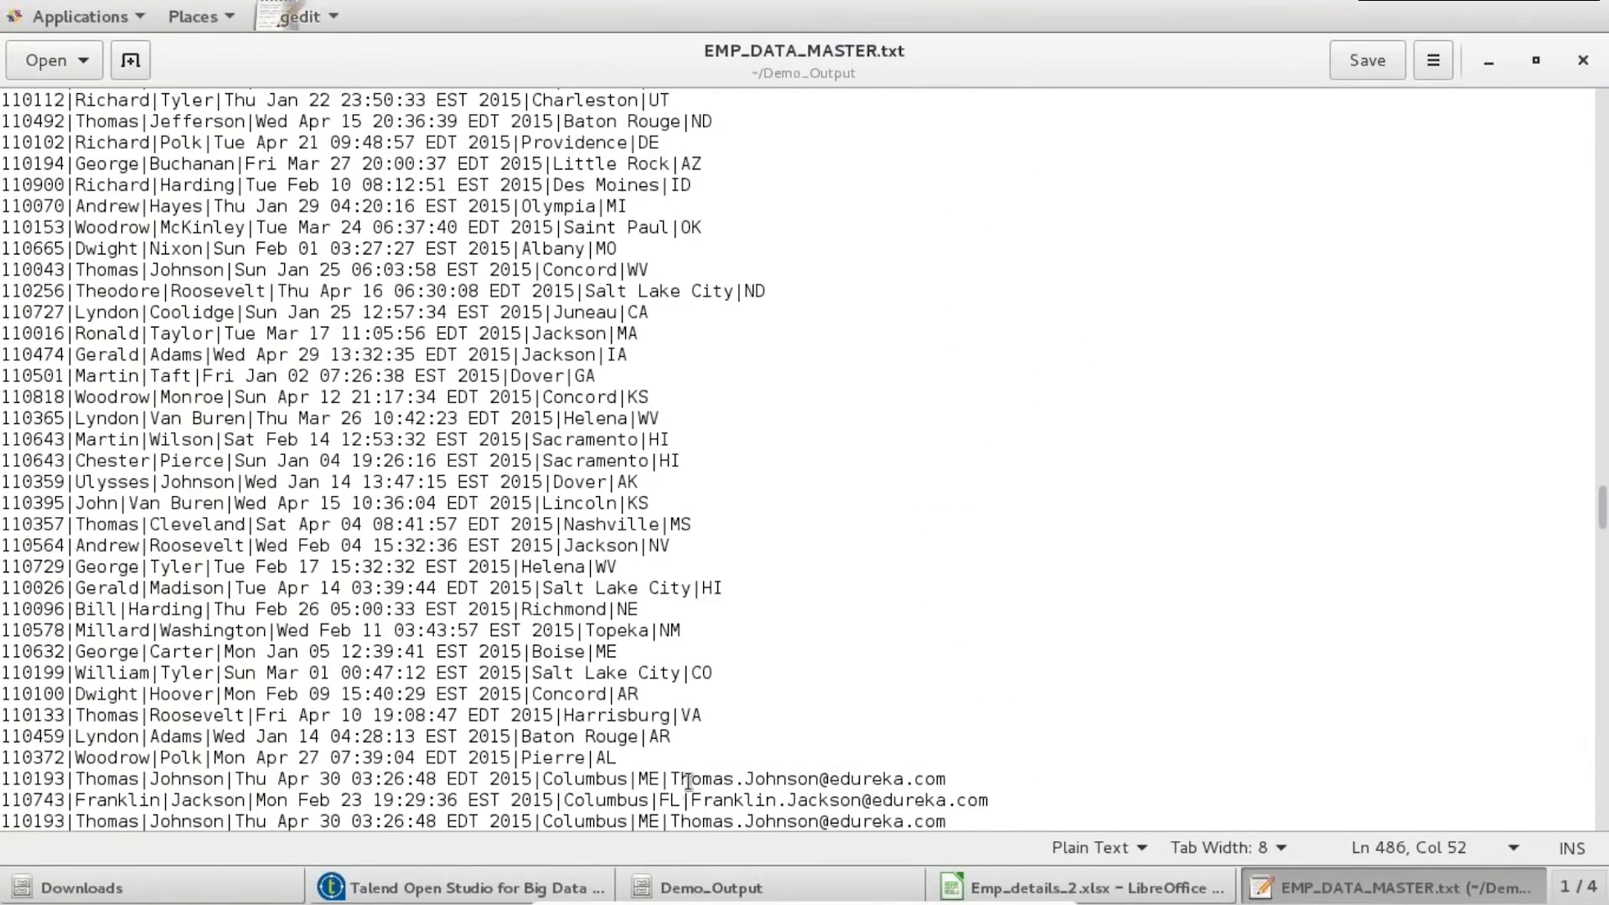
{"action": "double_click", "coordinate": [624, 779]}
{"action": "double_click", "coordinate": [564, 758]}
{"action": "left_click", "coordinate": [947, 782]}
{"action": "left_click", "coordinate": [1488, 55]}
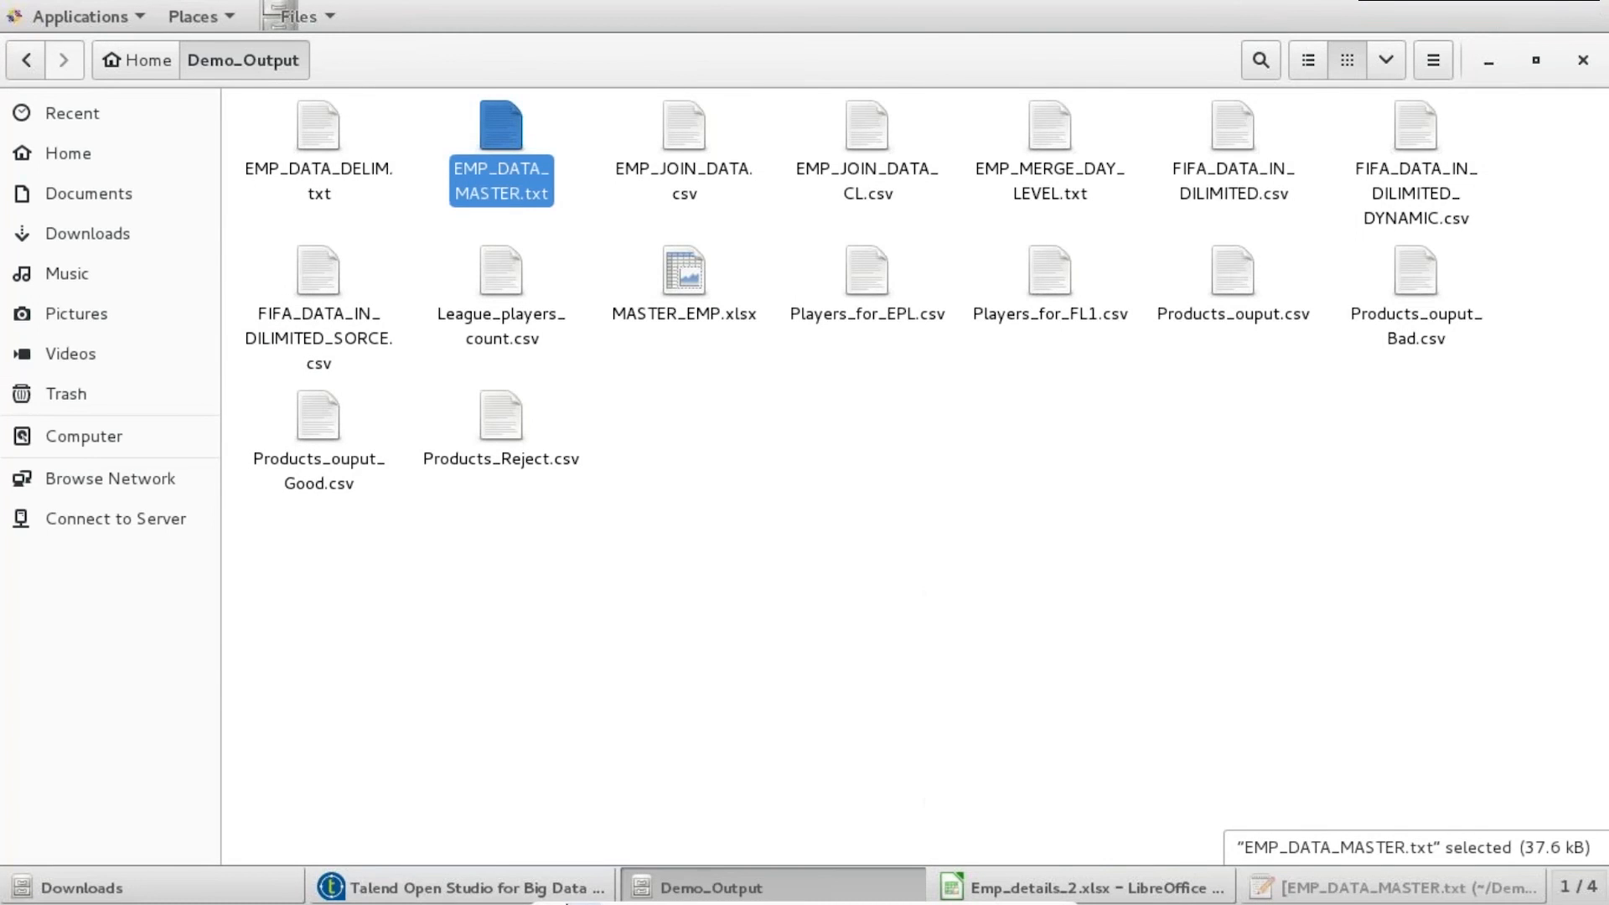
{"action": "left_click", "coordinate": [469, 887]}
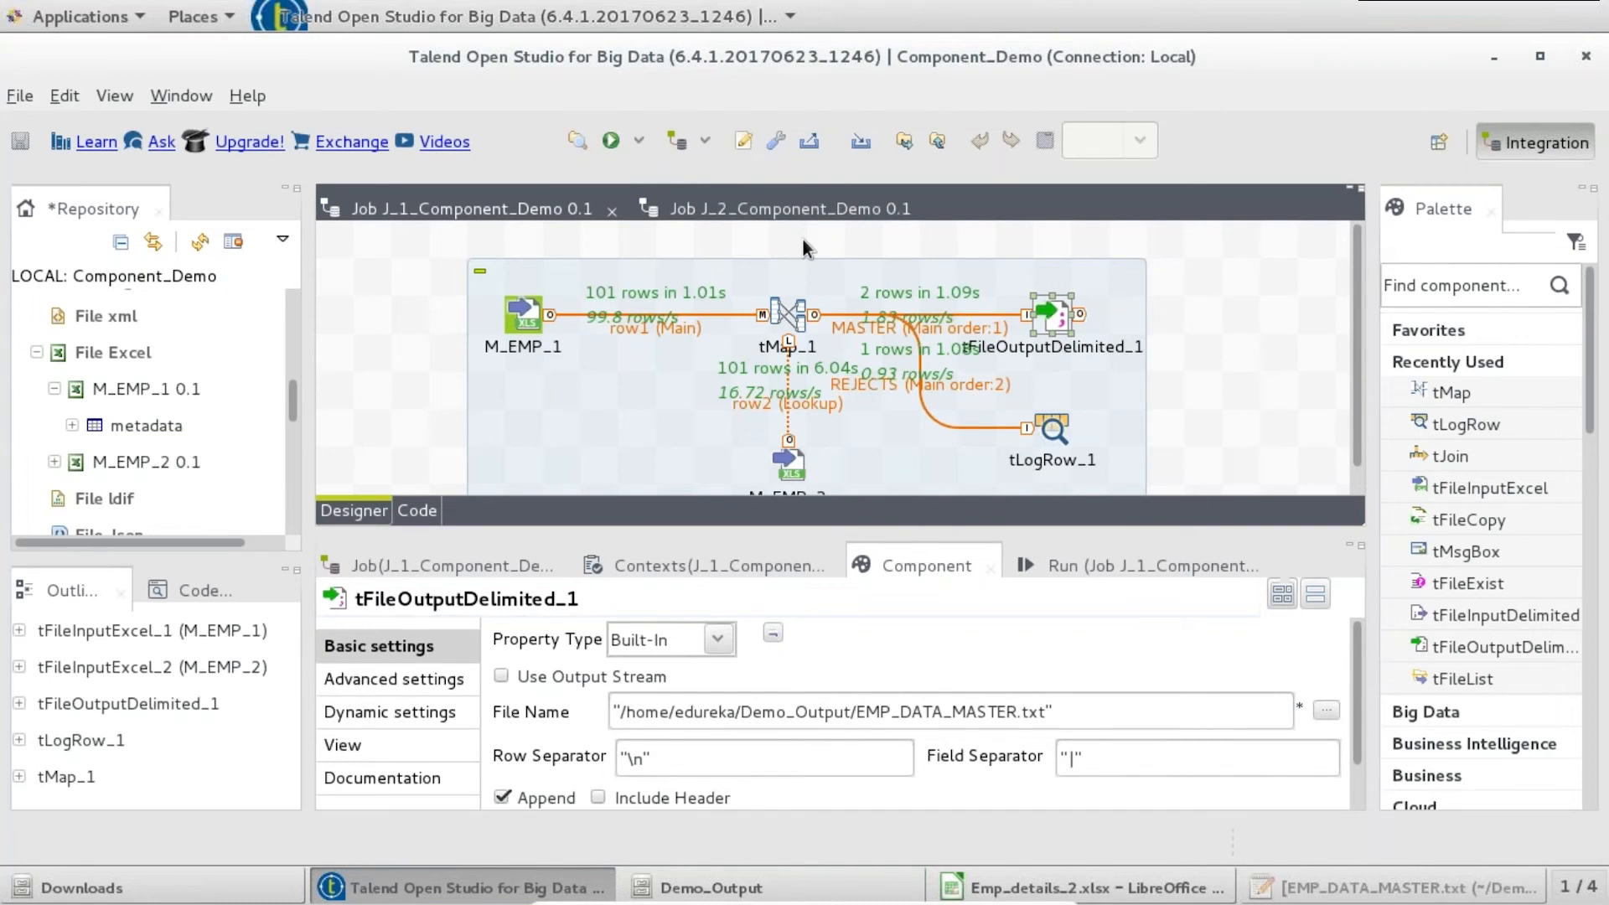
- Shift the subjob left and add a tFilterRow component beside the output file
{"action": "left_click", "coordinate": [620, 278]}
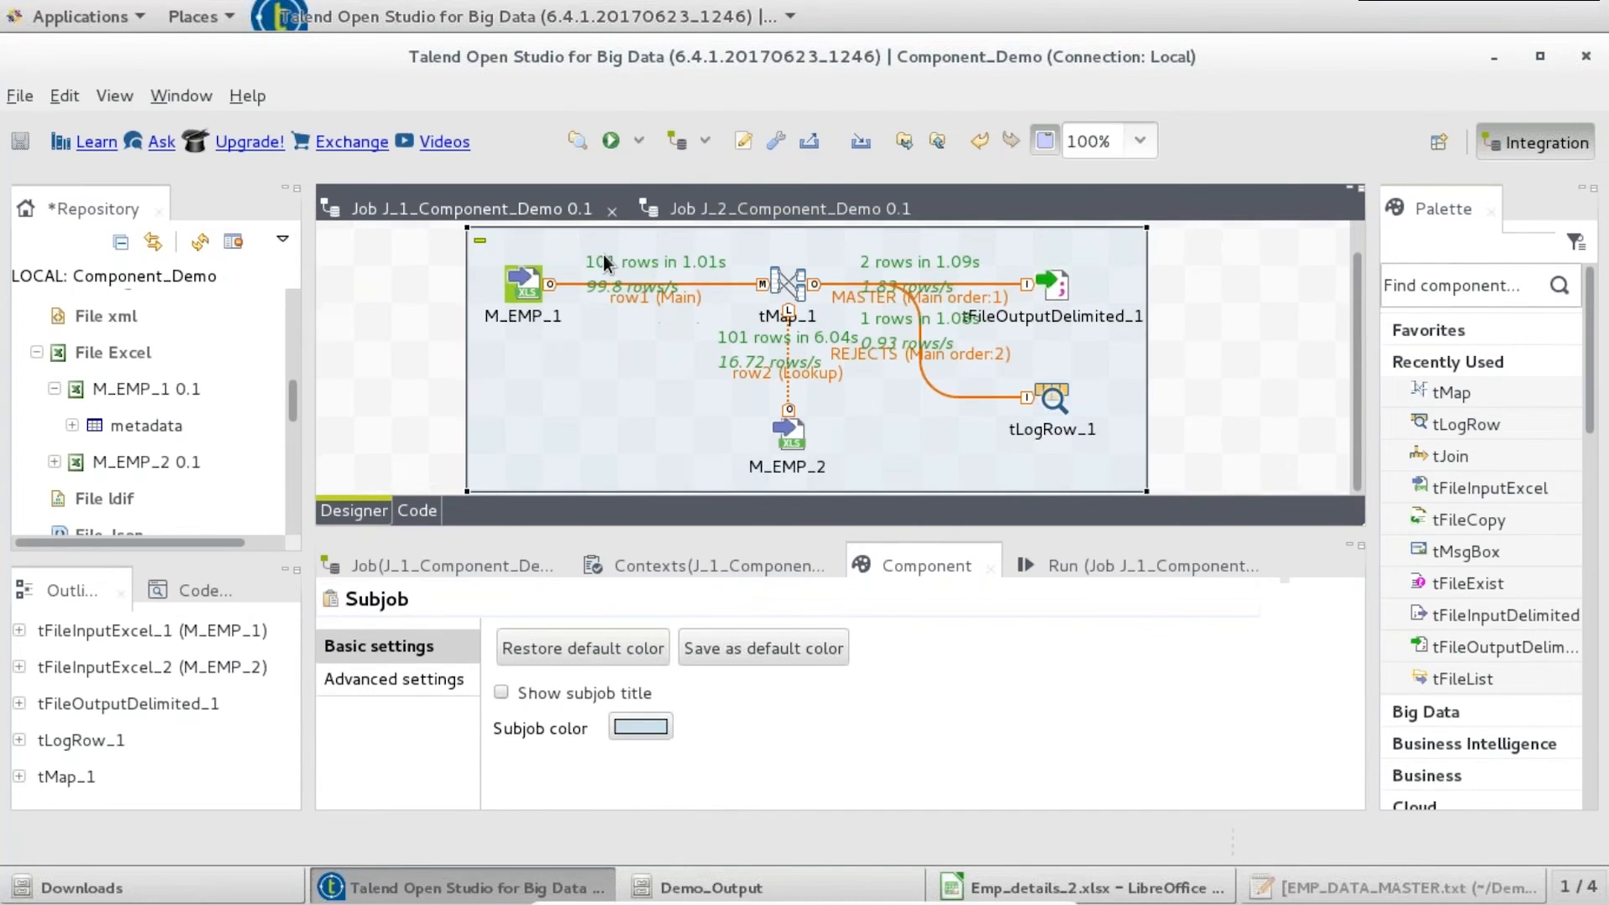
{"action": "left_click_drag", "start_coordinate": [595, 244], "coordinate": [482, 247]}
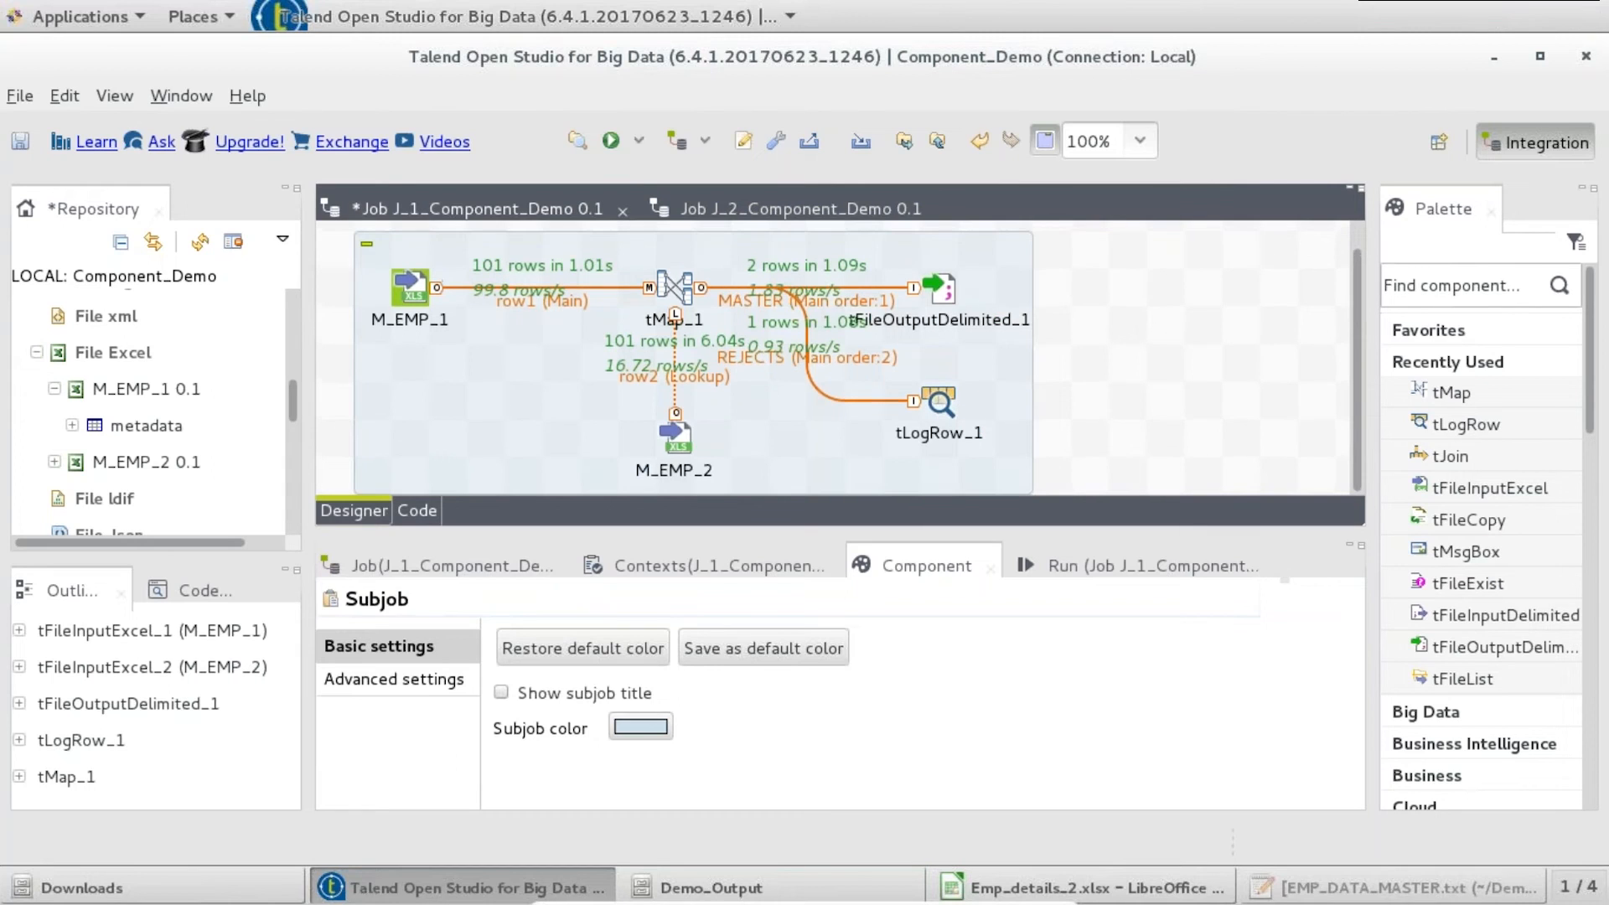
{"action": "type", "text": "tsort"}
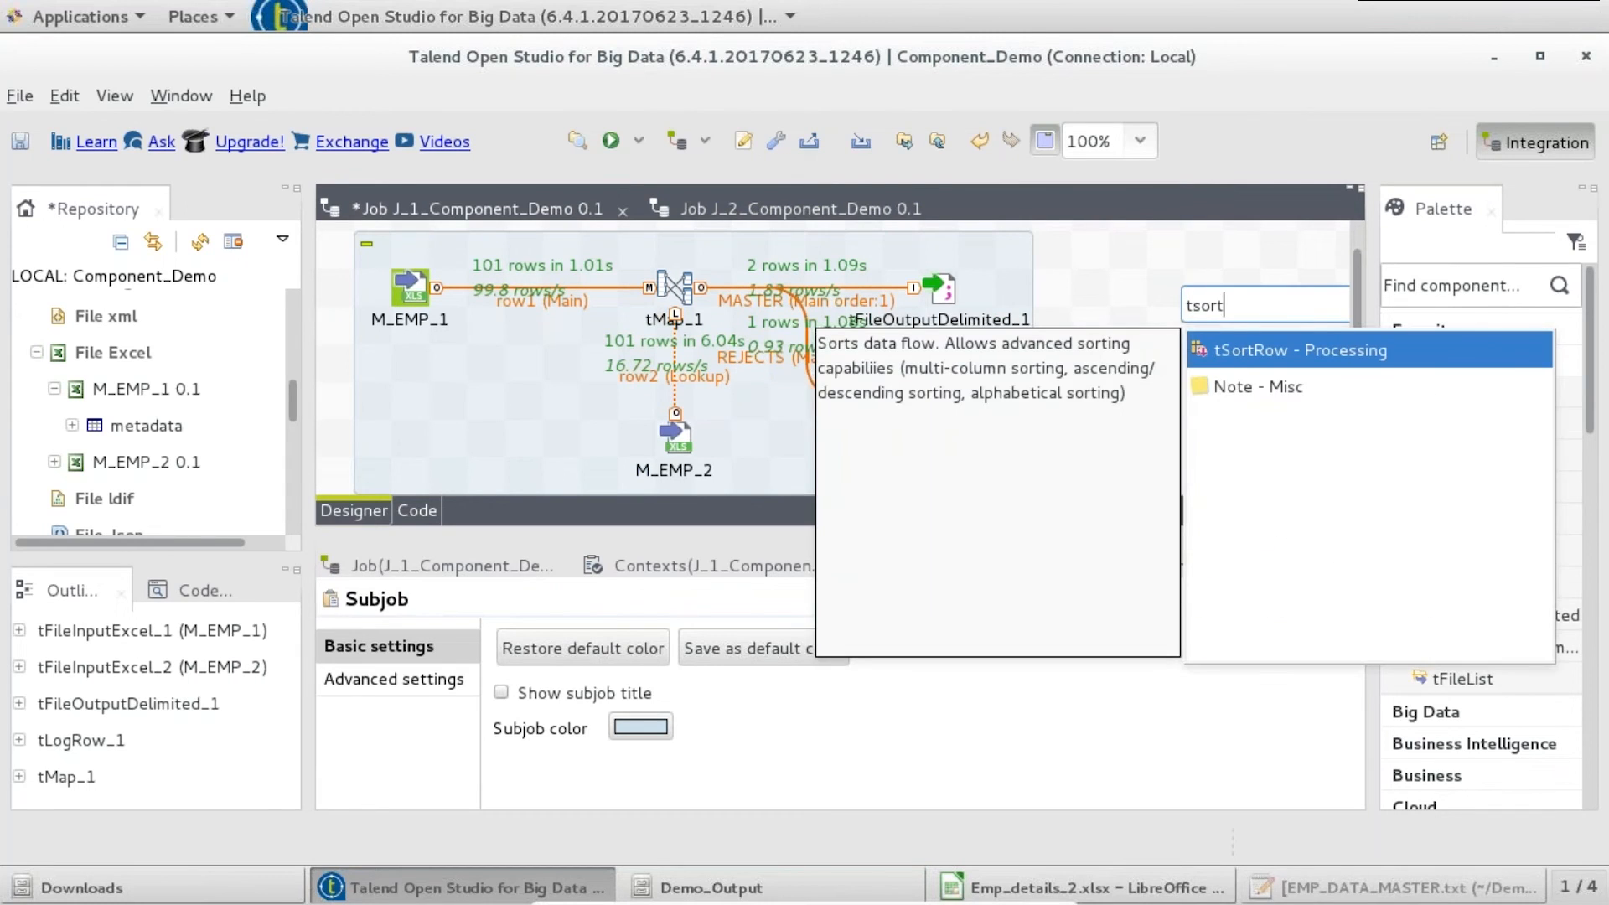
{"action": "key", "text": "BackSpace"}
{"action": "key", "text": "BackSpace"}
{"action": "key", "text": "BackSpace"}
{"action": "key", "text": "BackSpace"}
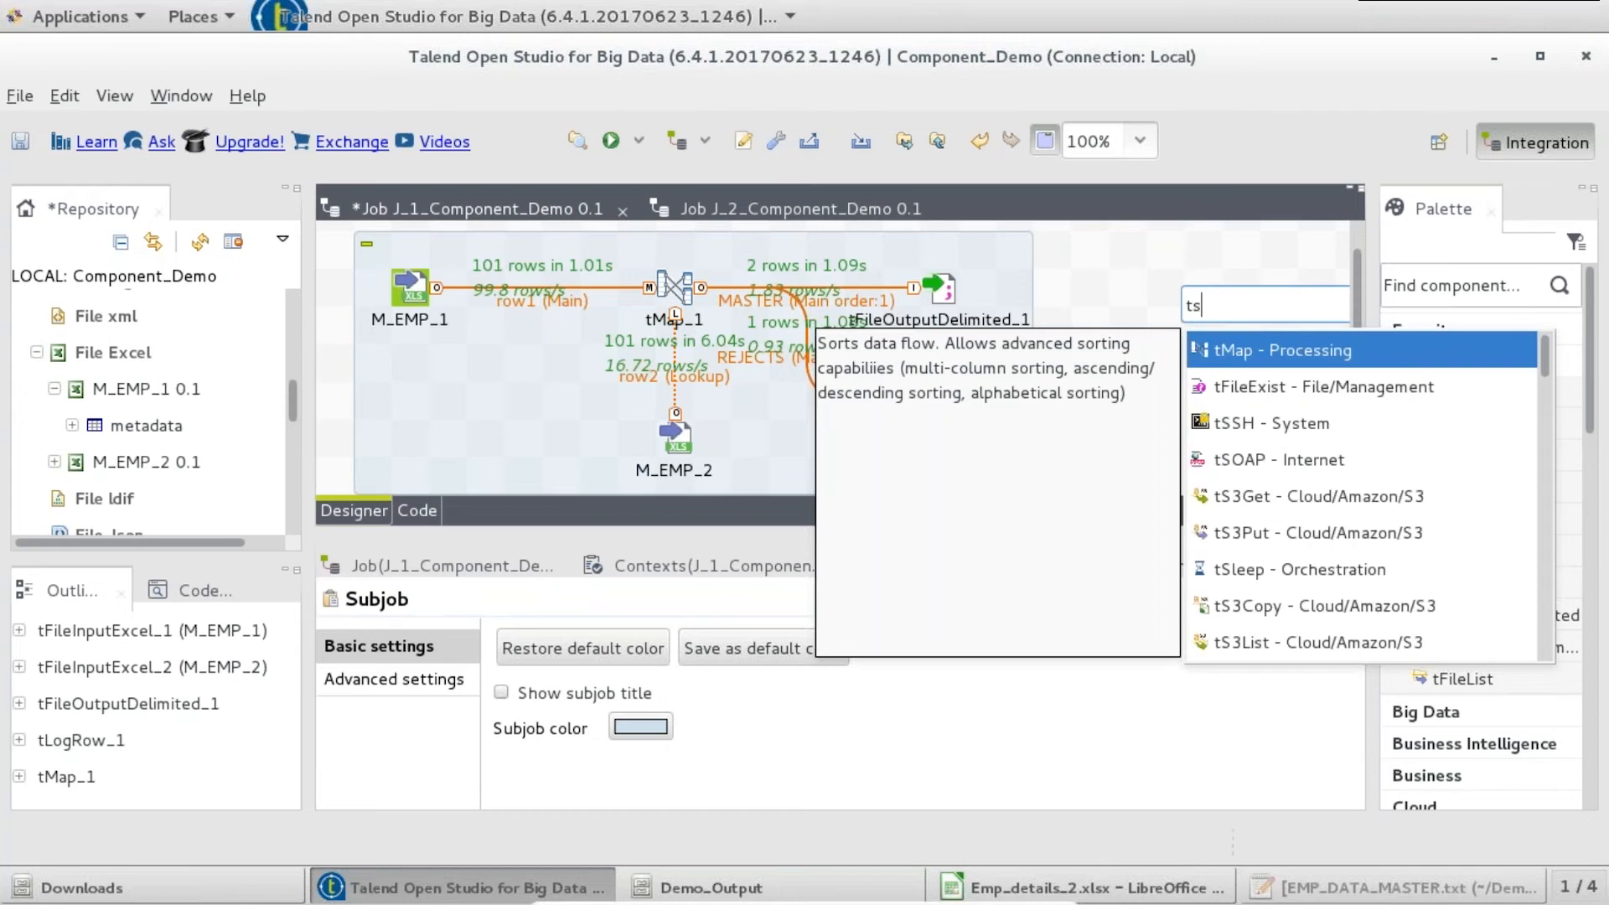
{"action": "type", "text": "fil"}
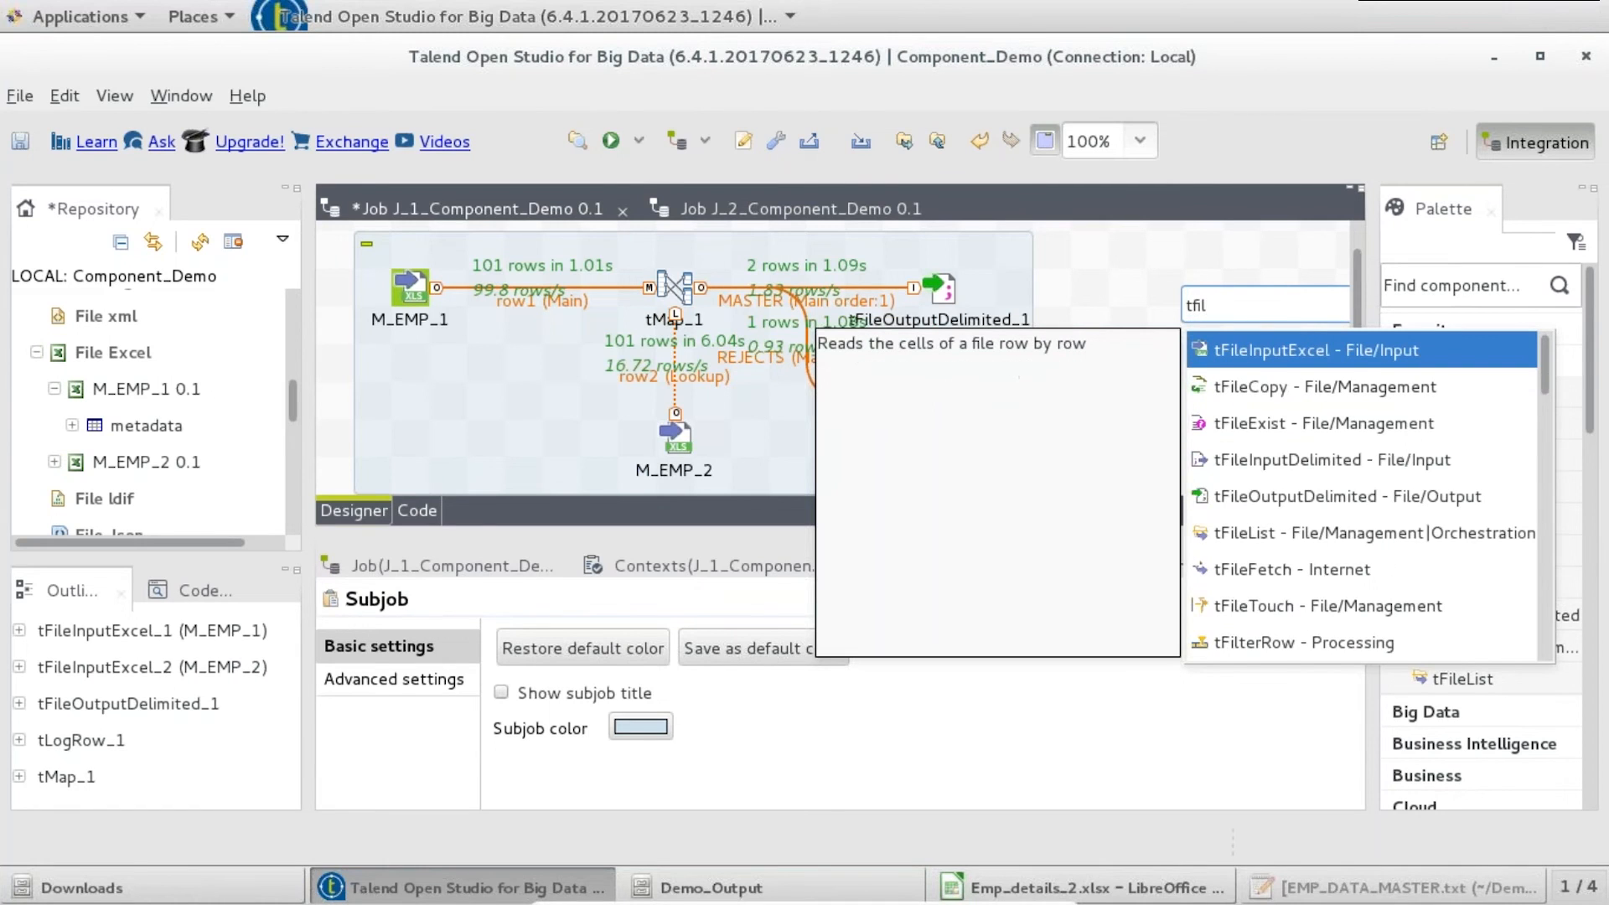
{"action": "type", "text": "ter"}
{"action": "key", "text": "Return"}
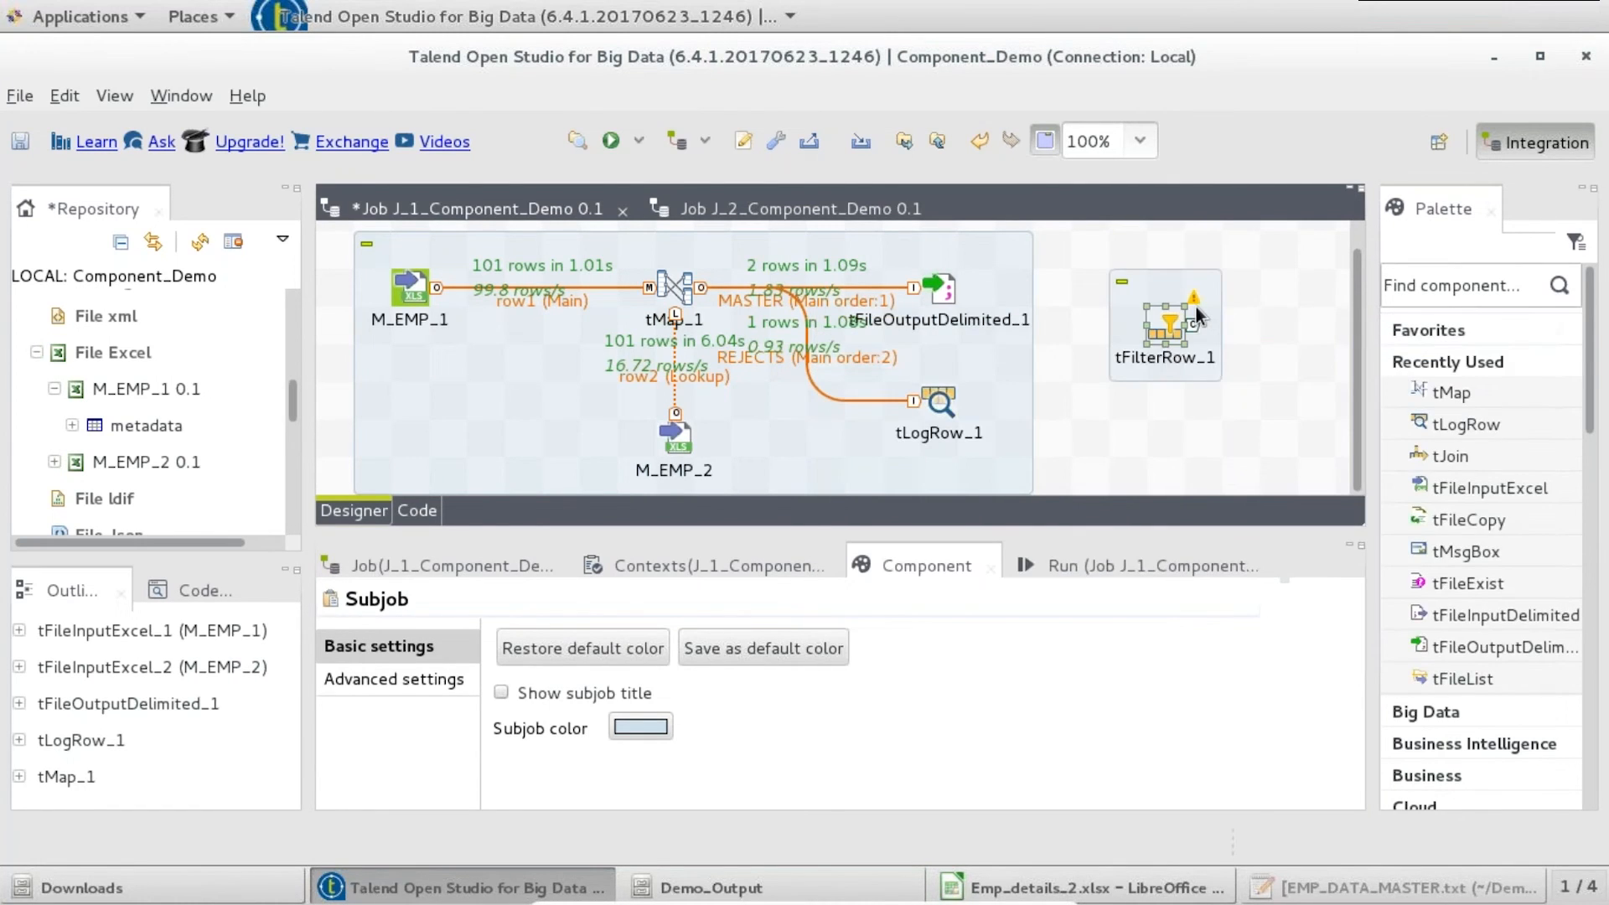
{"action": "left_click_drag", "start_coordinate": [1165, 325], "coordinate": [1126, 285]}
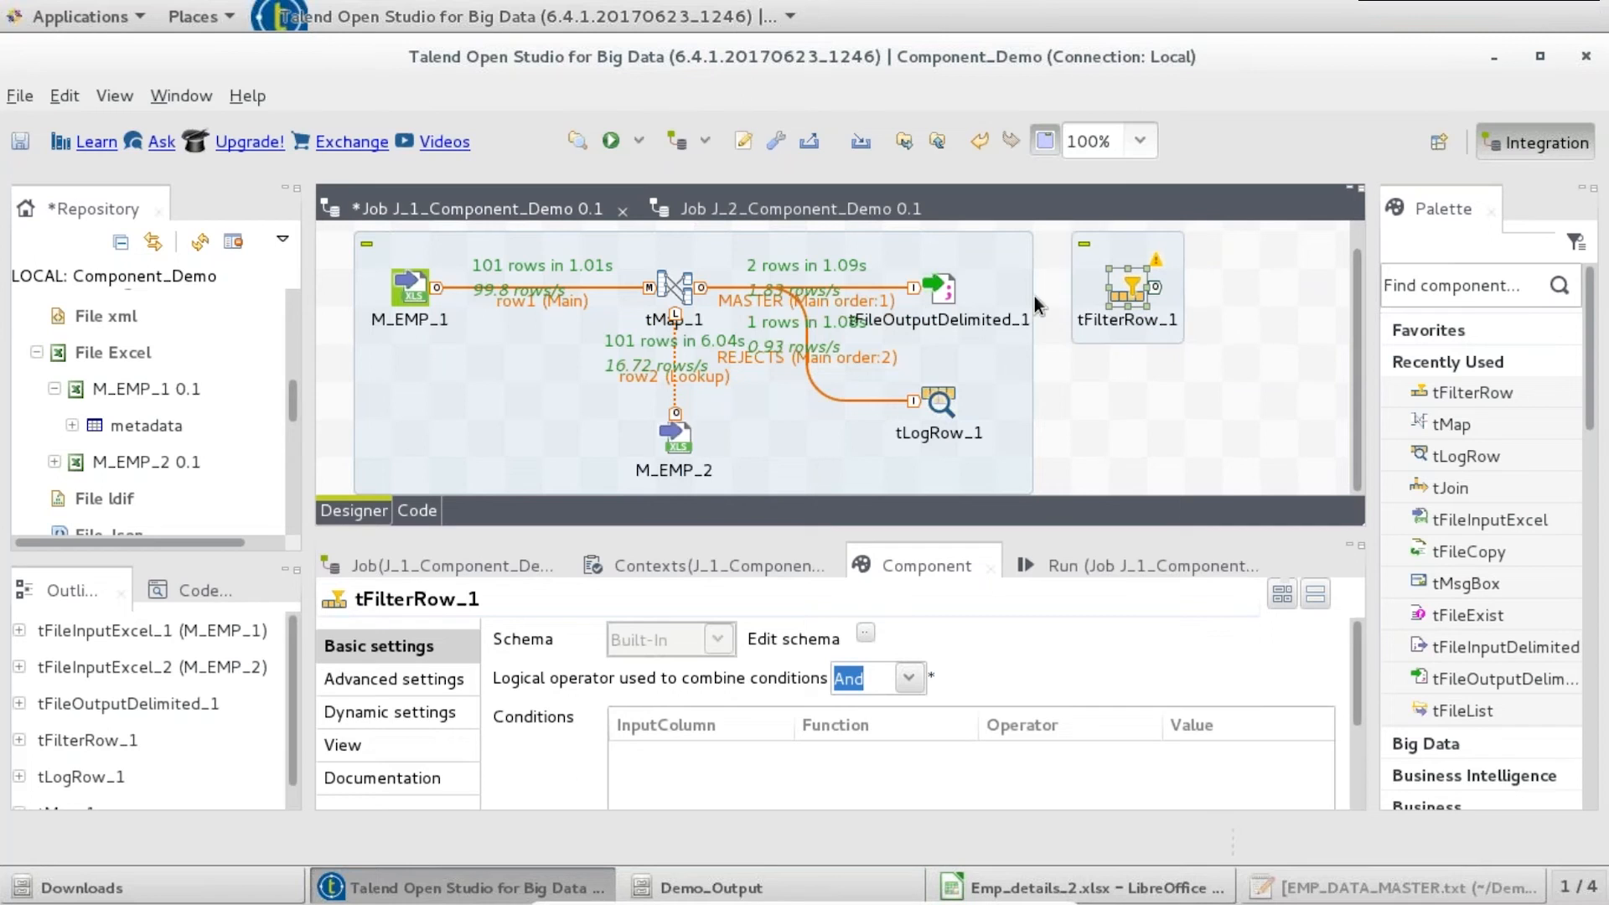
- Link tFileOutputDelimited_1 to tFilterRow_1 with a Main row and review its schema
{"action": "left_click", "coordinate": [947, 298]}
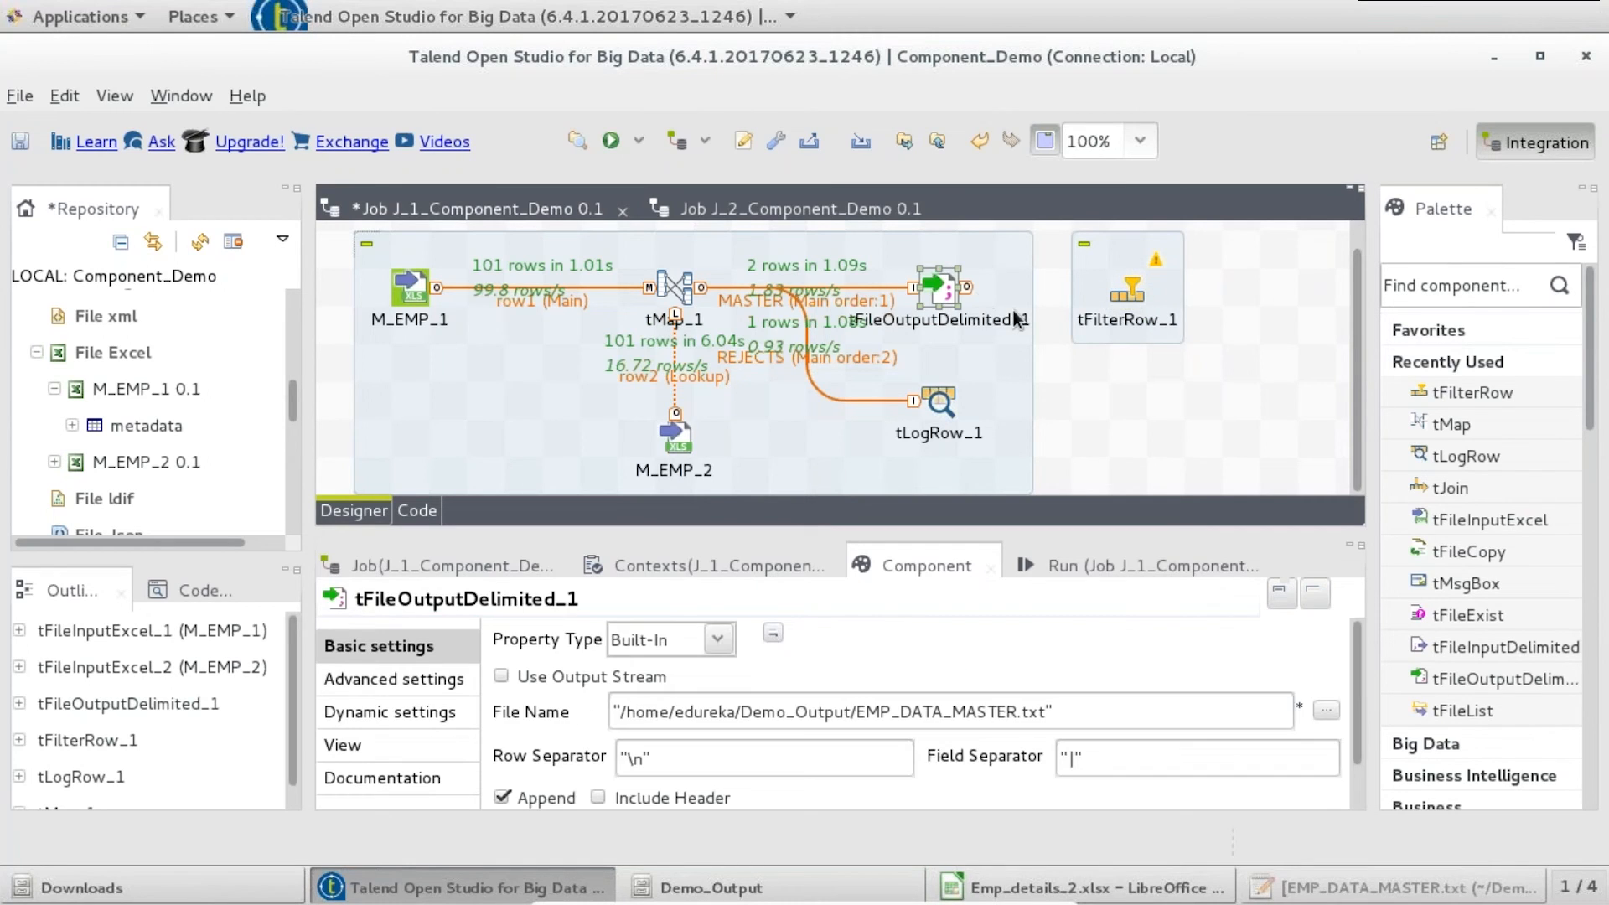
{"action": "right_click", "coordinate": [955, 295]}
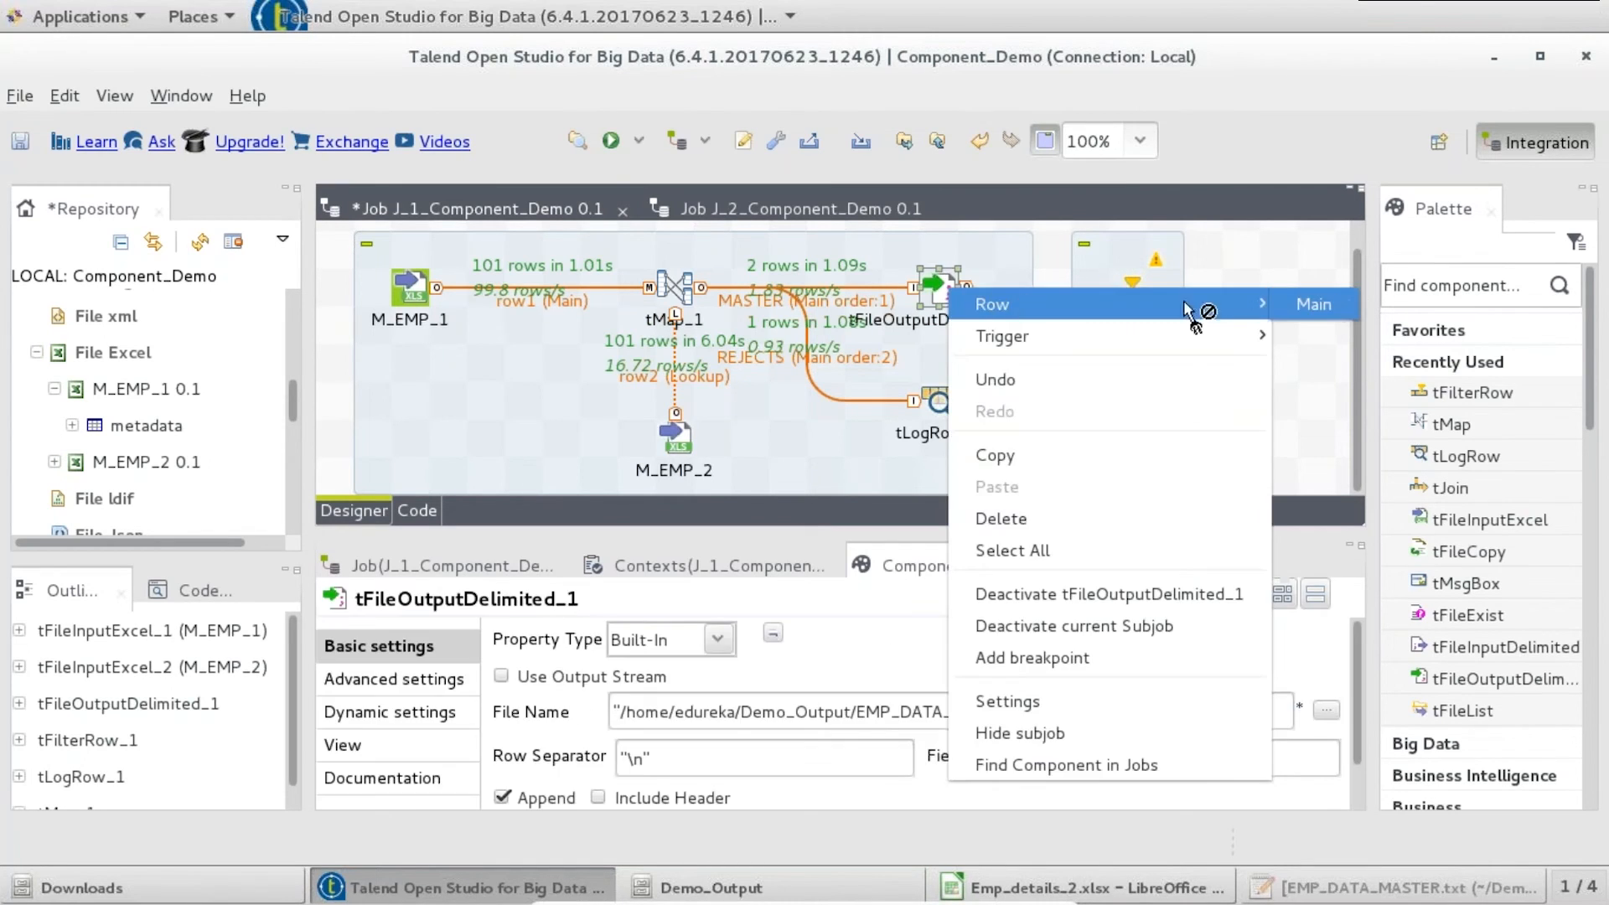
{"action": "left_click", "coordinate": [1313, 302]}
{"action": "left_click", "coordinate": [1127, 289]}
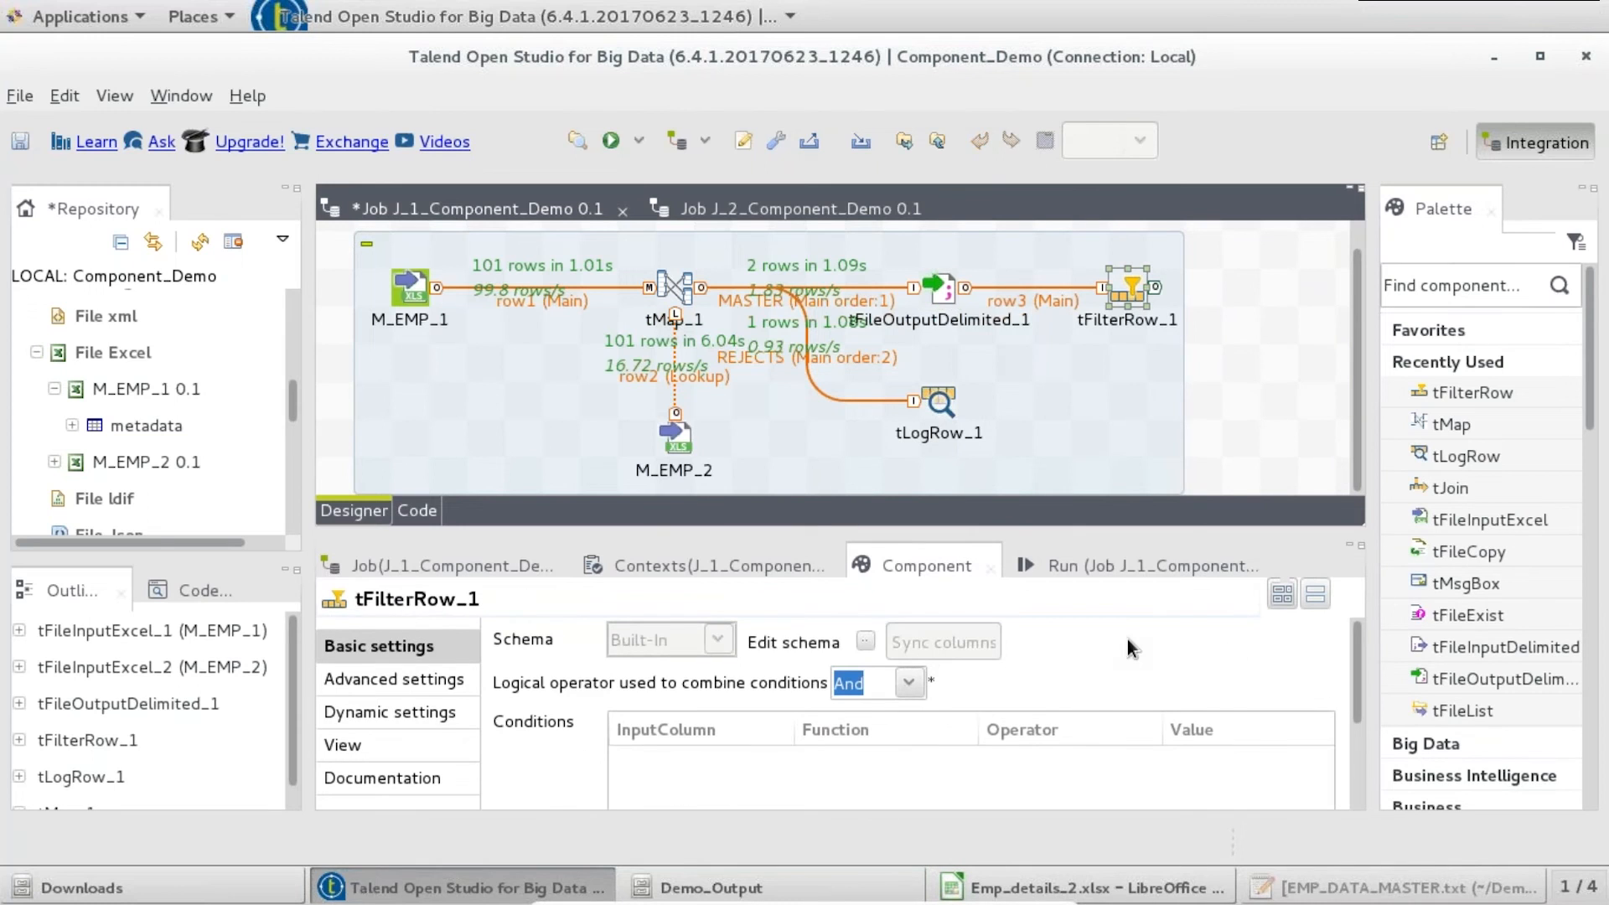
{"action": "left_click", "coordinate": [865, 640]}
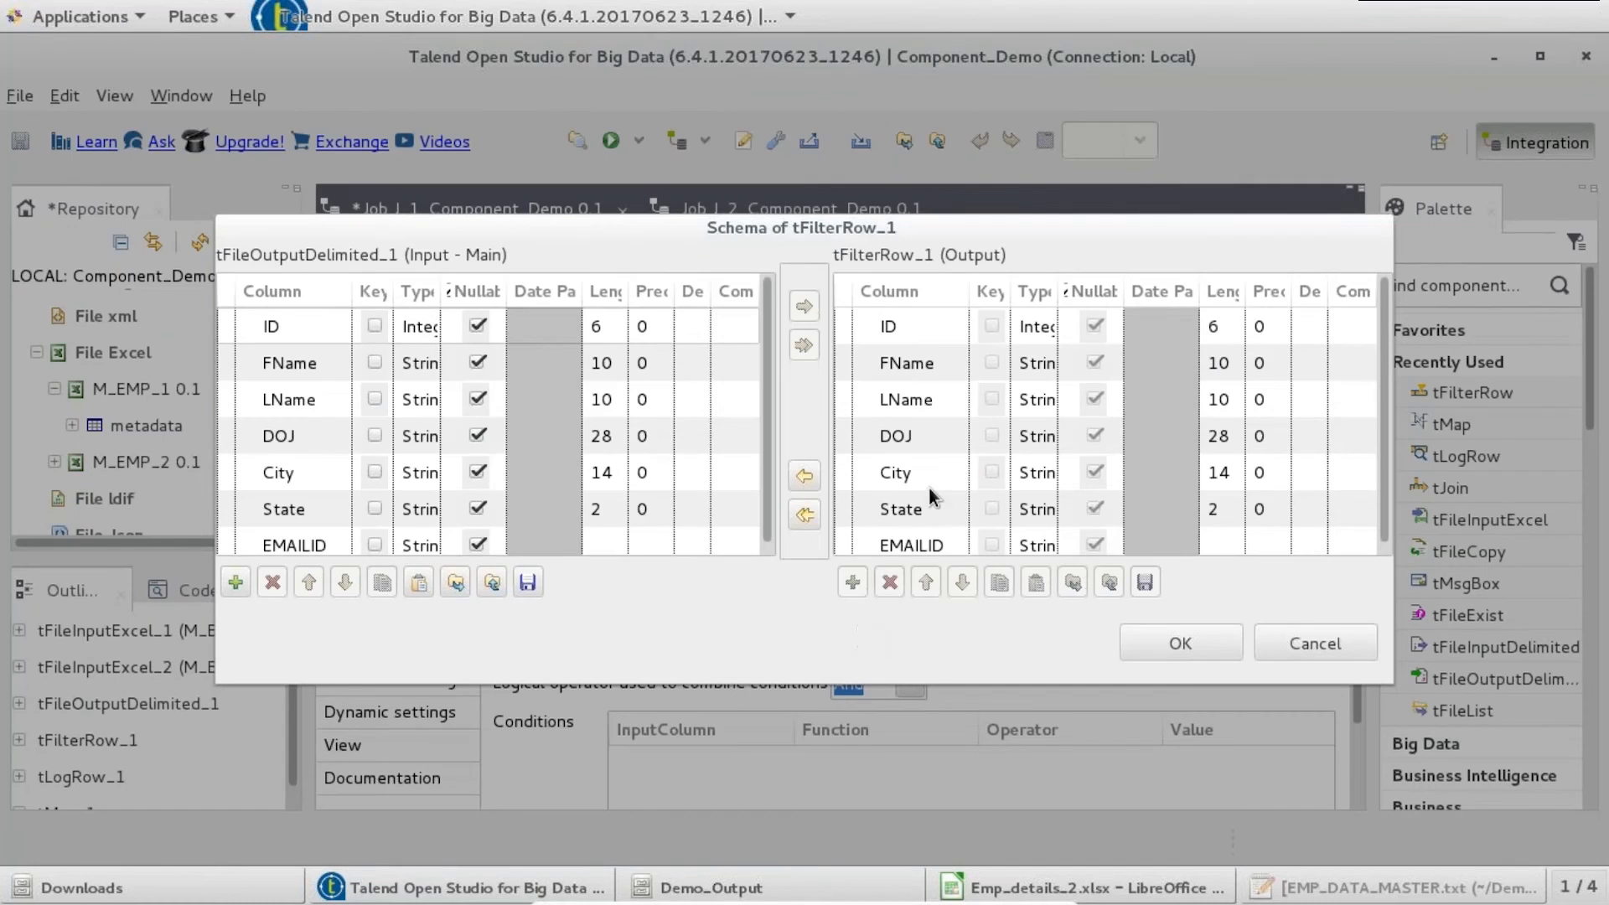
{"action": "left_click", "coordinate": [1294, 641]}
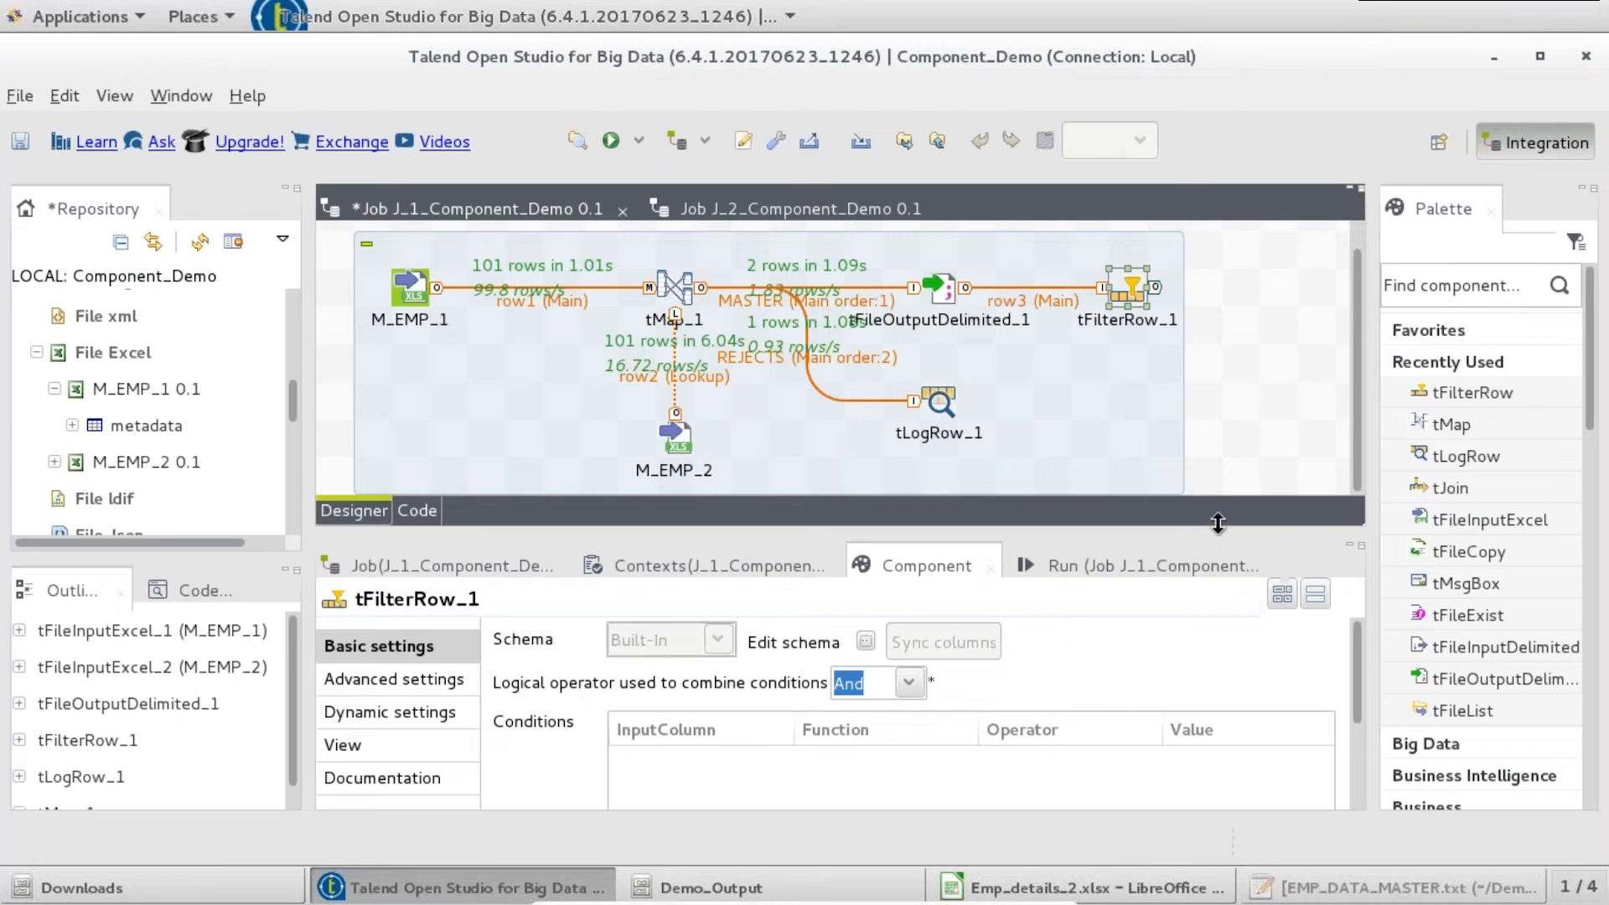
{"action": "left_click_drag", "start_coordinate": [1219, 526], "coordinate": [1222, 479]}
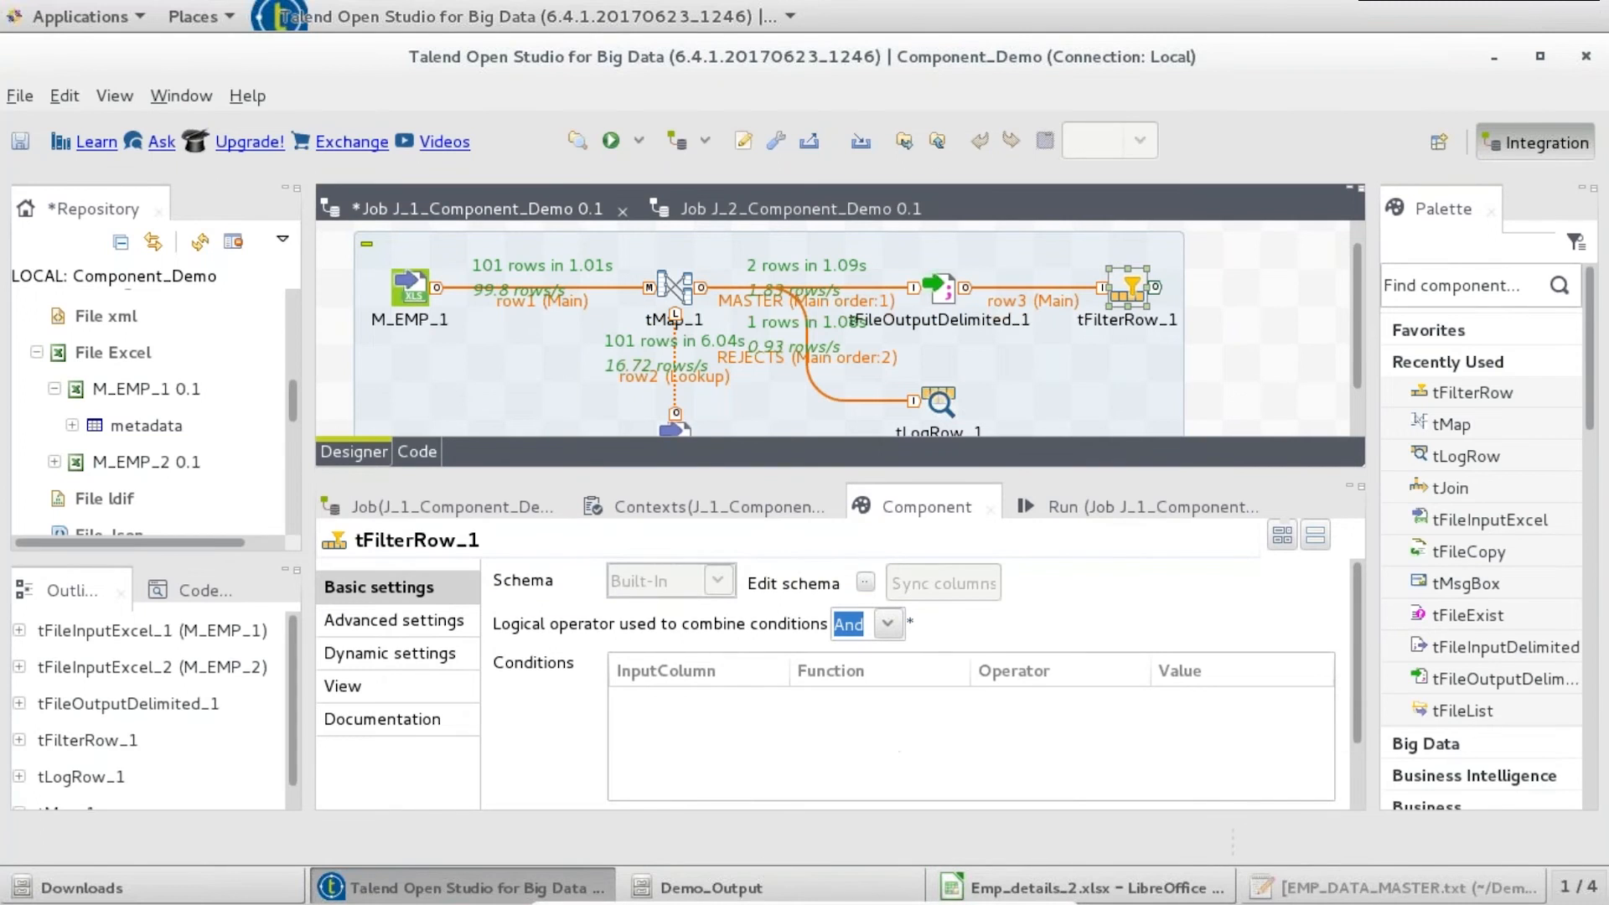
{"action": "left_click", "coordinate": [735, 886]}
- Check the State code ME in EMP_DATA_MASTER.txt and in cell C2 of Emp_details_2.xlsx
{"action": "double_click", "coordinate": [500, 134]}
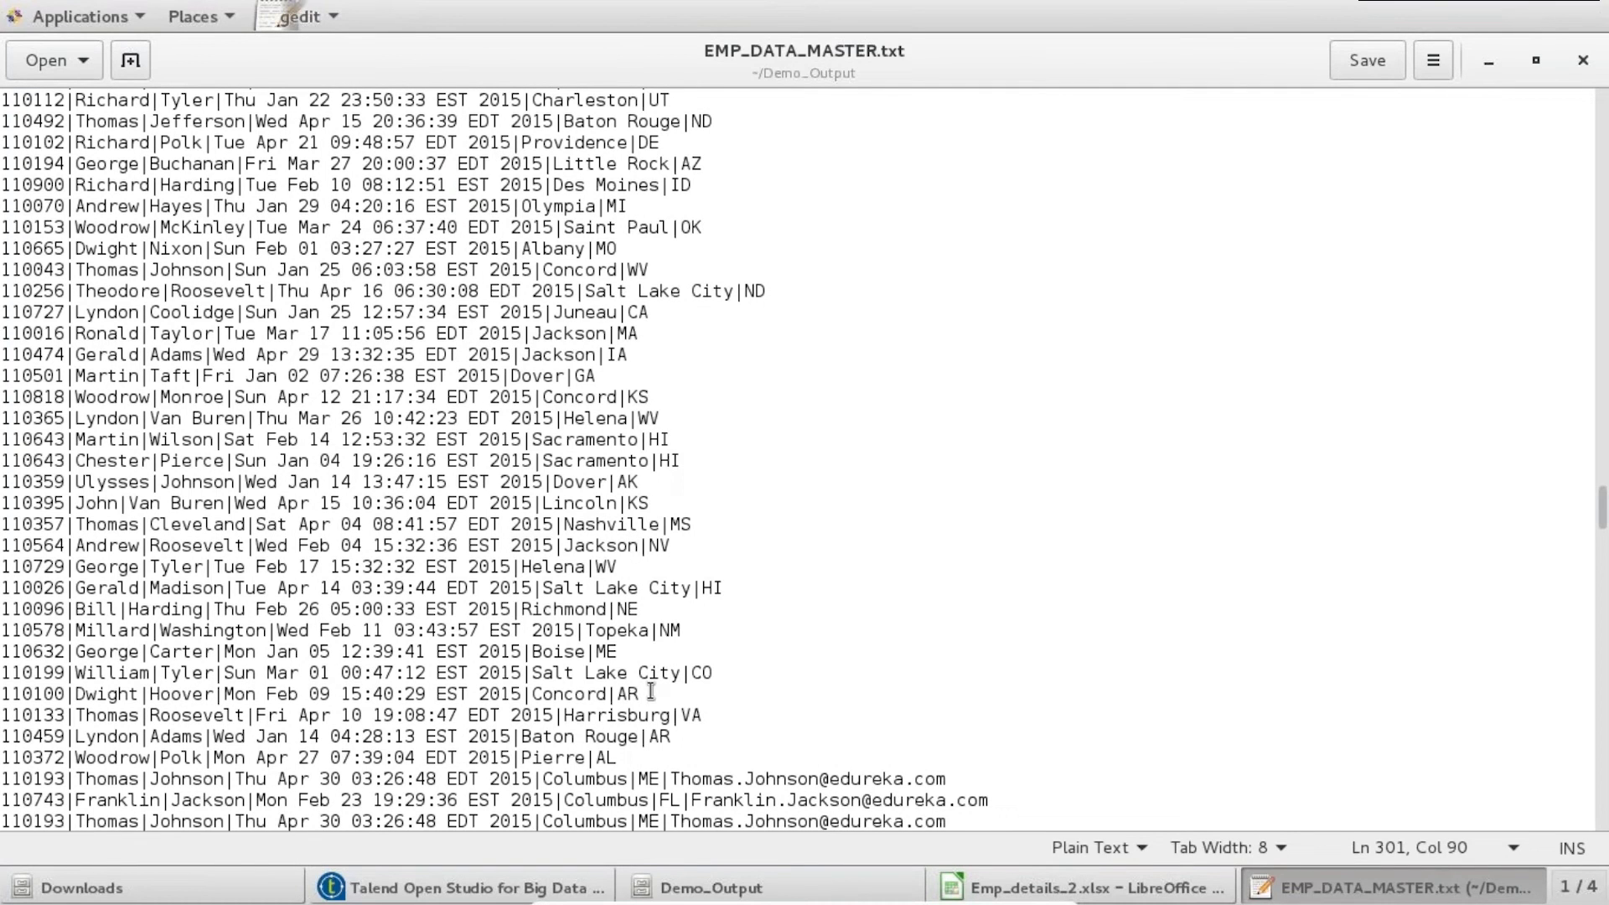
{"action": "left_click", "coordinate": [1012, 886]}
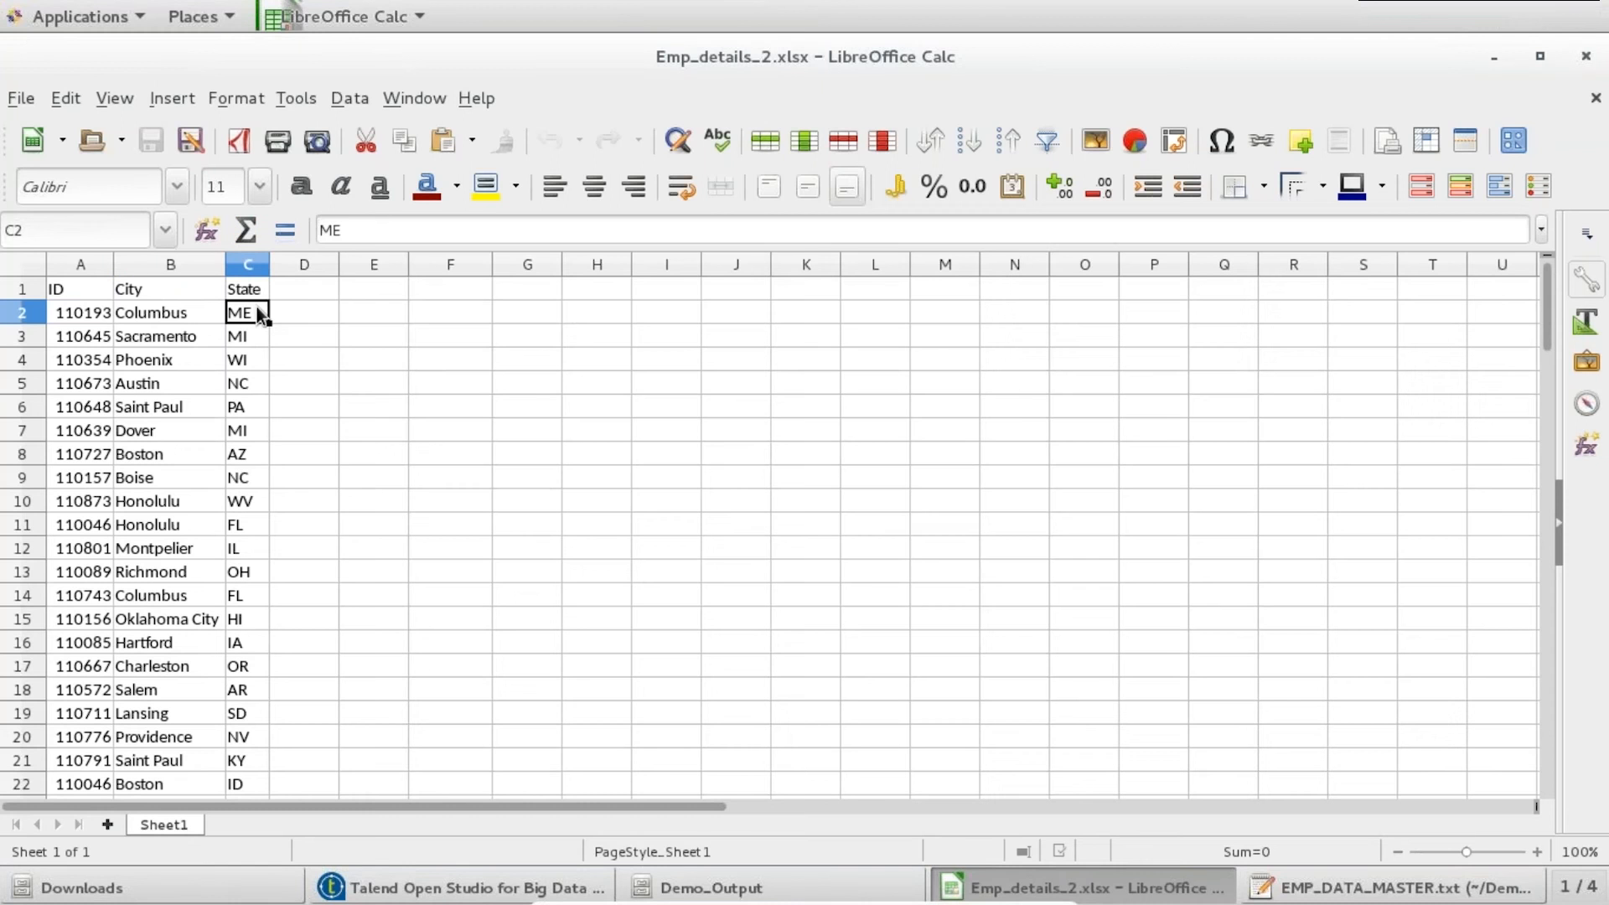
{"action": "double_click", "coordinate": [259, 314]}
{"action": "key", "text": "shift+Home"}
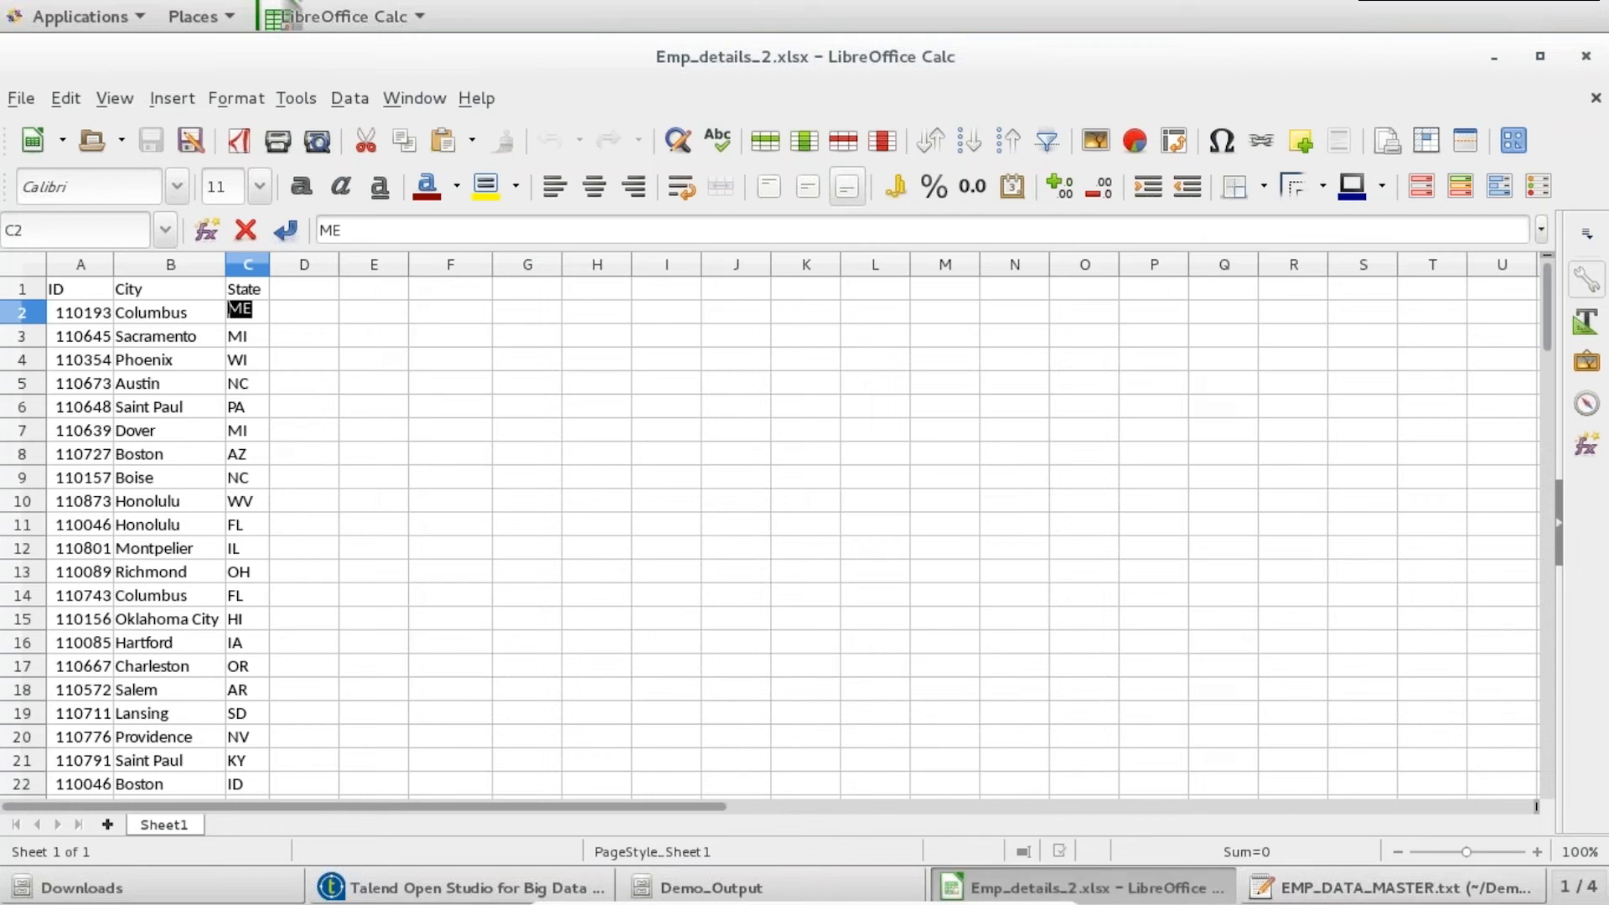
- Add a tFilterRow_1 condition with InputColumn State and value "ME"
{"action": "left_click", "coordinate": [463, 886]}
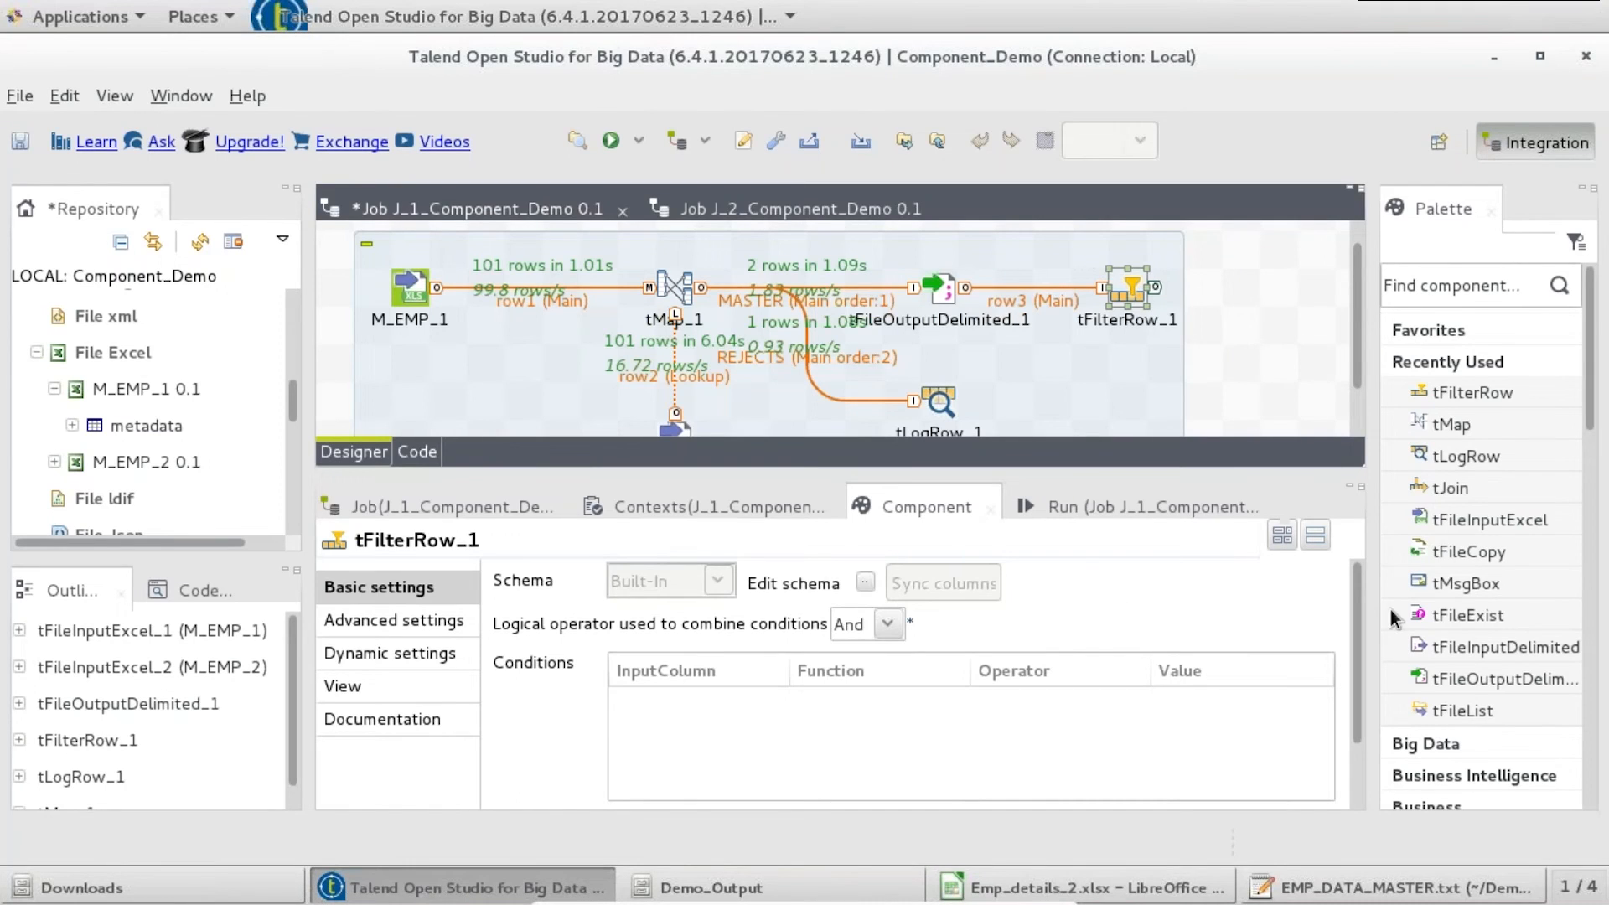
{"action": "scroll", "coordinate": [662, 762], "scroll_direction": "down", "scroll_amount": 2}
{"action": "left_click", "coordinate": [630, 745]}
{"action": "left_click", "coordinate": [771, 630]}
{"action": "left_click", "coordinate": [771, 632]}
{"action": "left_click", "coordinate": [650, 571]}
{"action": "left_click", "coordinate": [1190, 631]}
{"action": "type", "text": "\"ME\""}
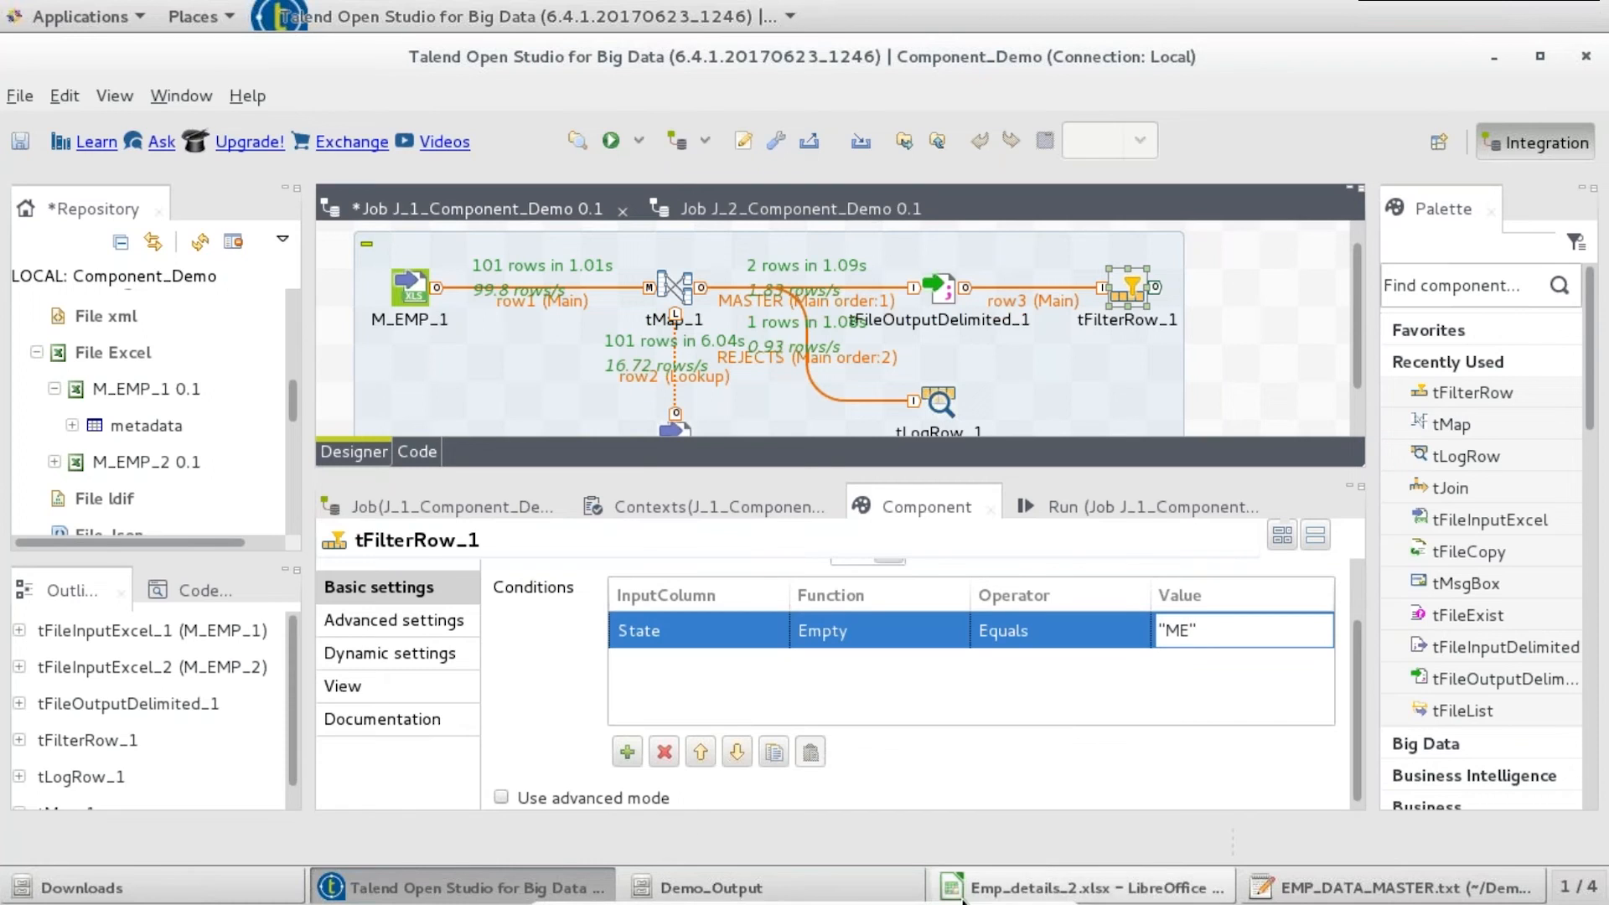
{"action": "double_click", "coordinate": [1089, 887]}
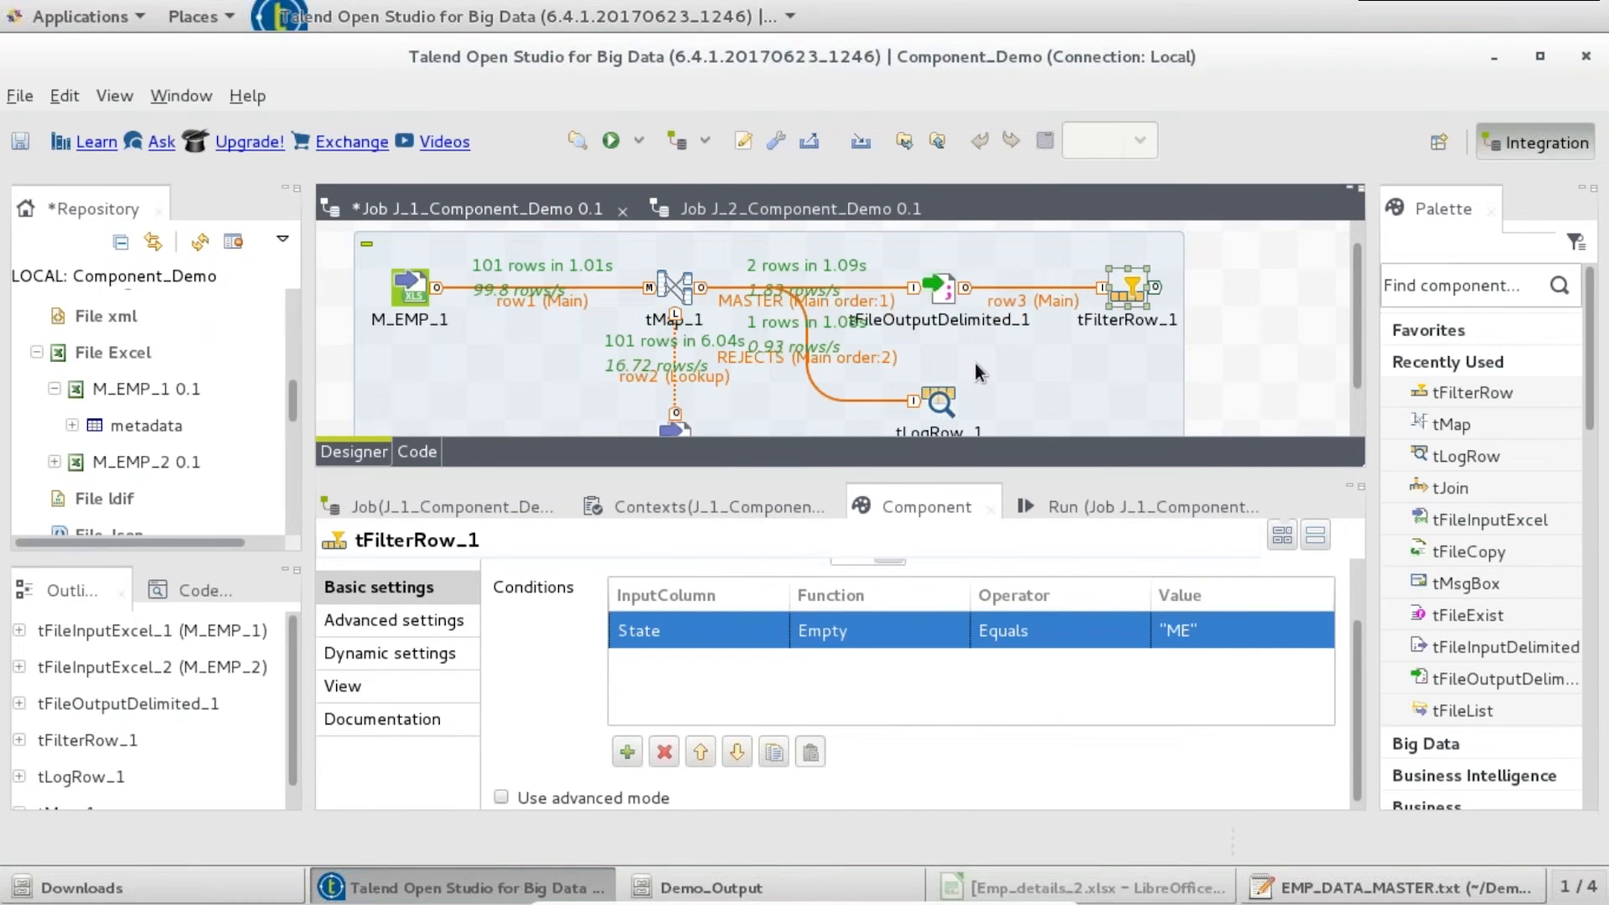
{"action": "left_click", "coordinate": [812, 357]}
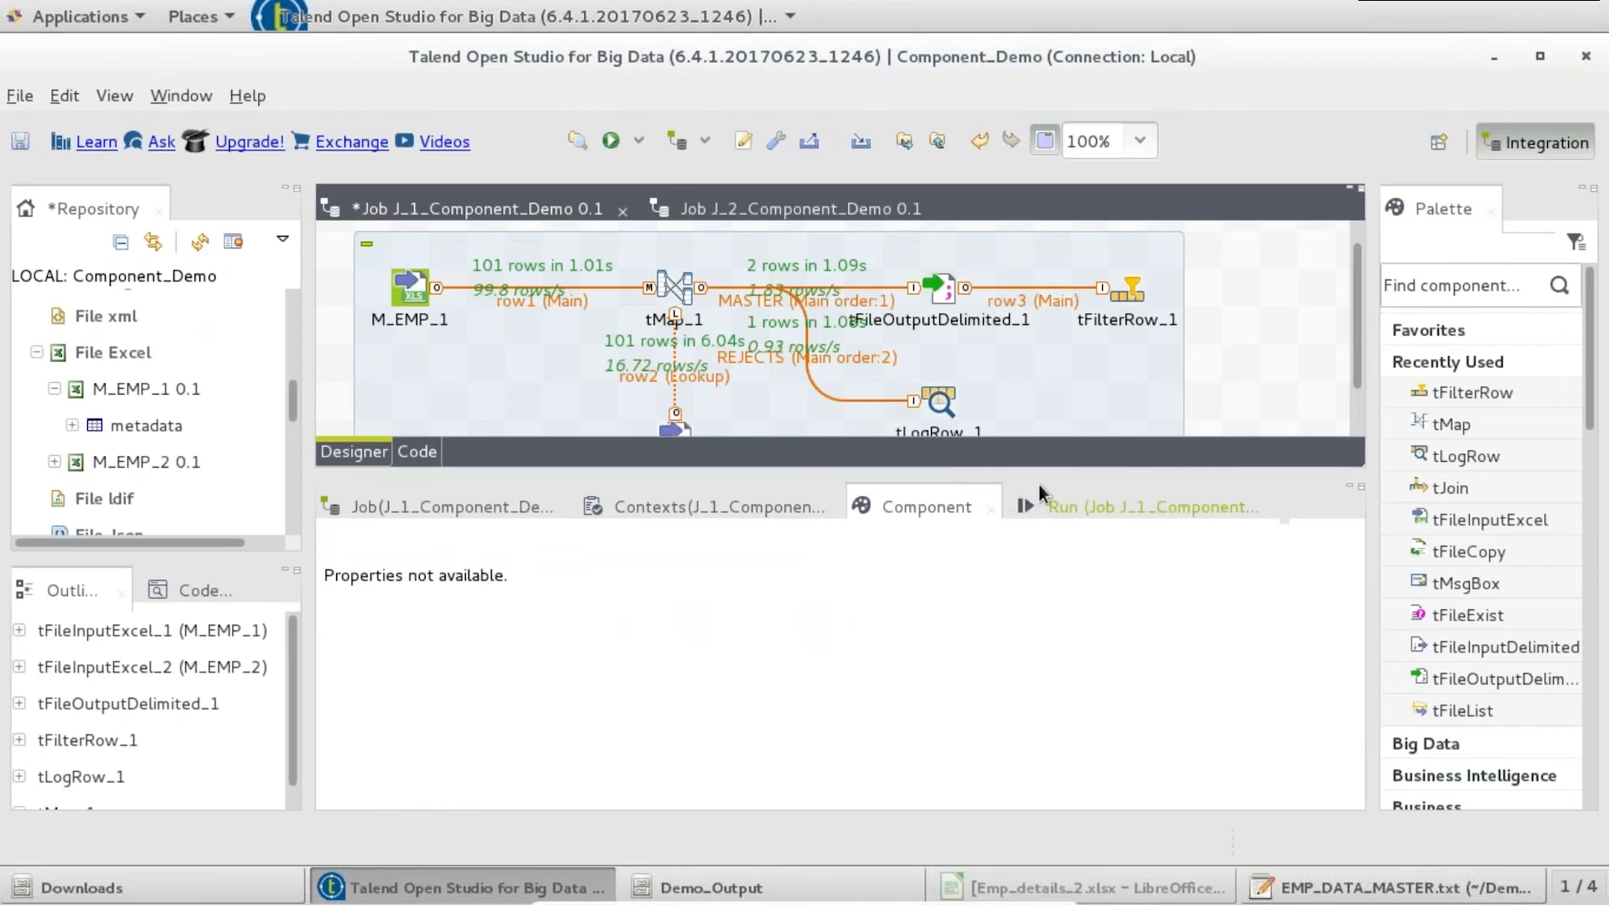
- Add a tSortRow component and link tFilterRow_1's Filter output to it
{"action": "left_click_drag", "start_coordinate": [256, 280], "coordinate": [209, 279]}
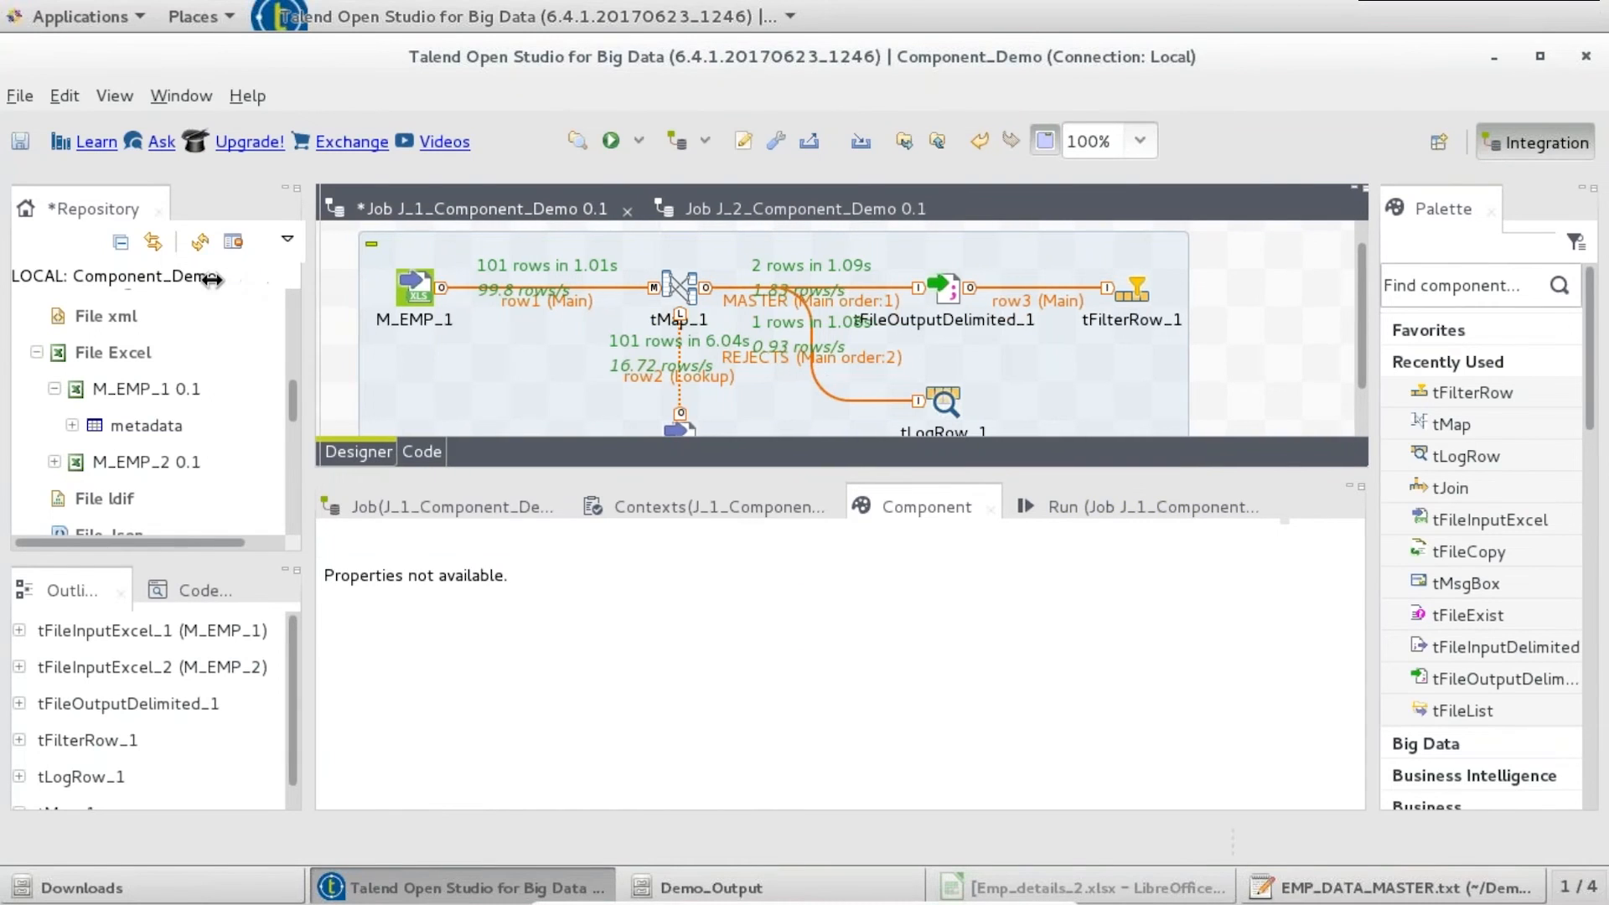
{"action": "left_click_drag", "start_coordinate": [1356, 317], "coordinate": [1426, 320]}
{"action": "type", "text": "tsrt"}
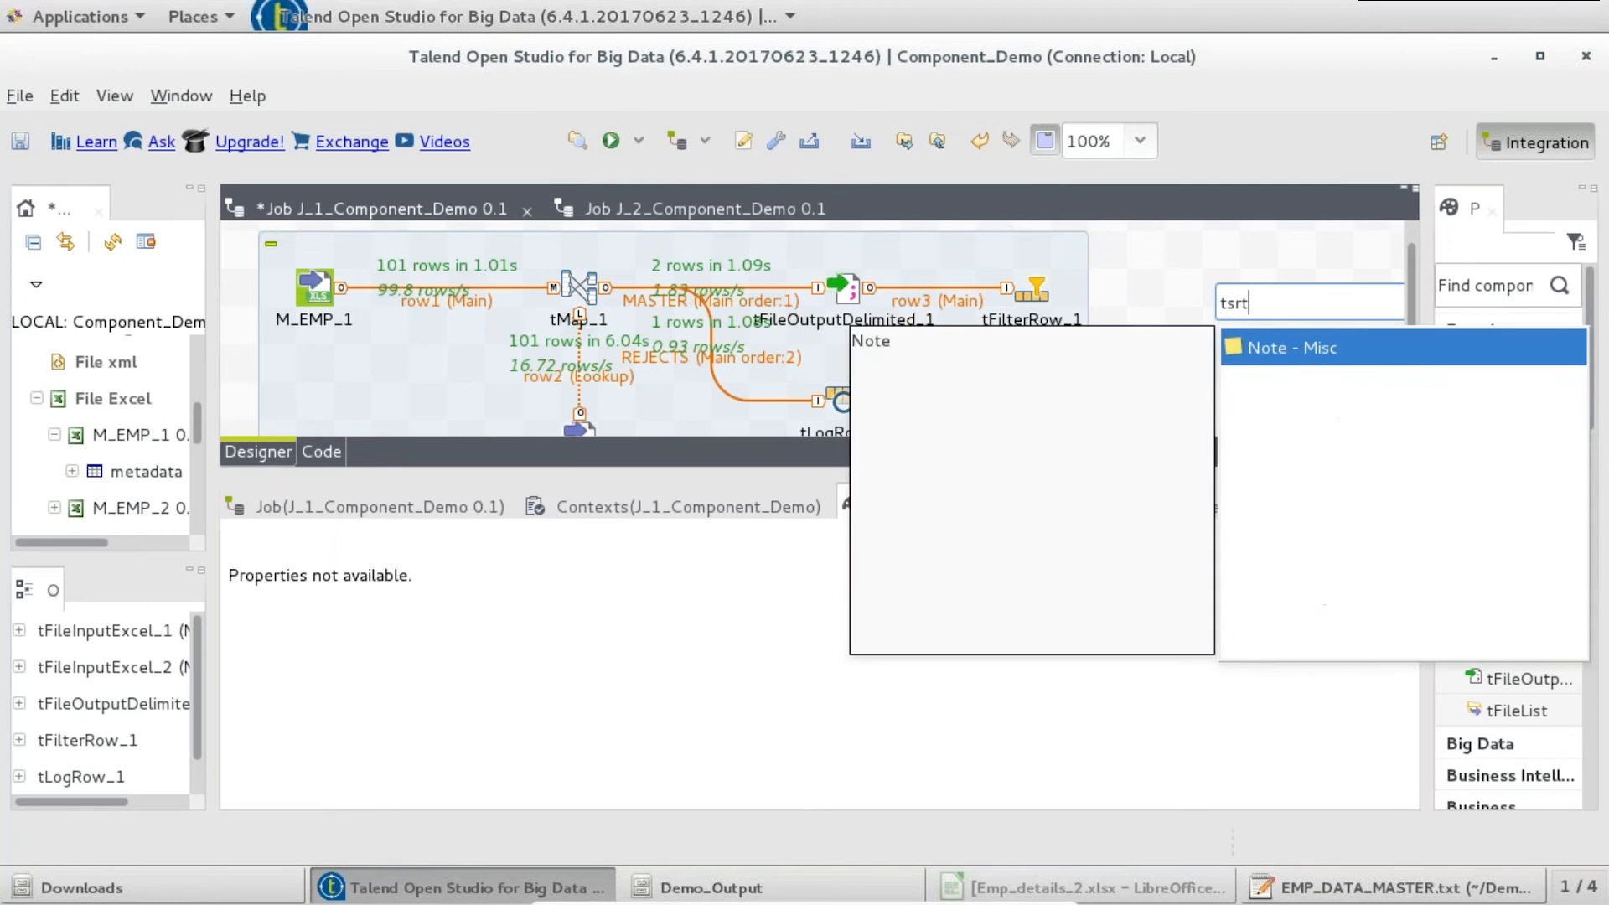
{"action": "key", "text": "Return"}
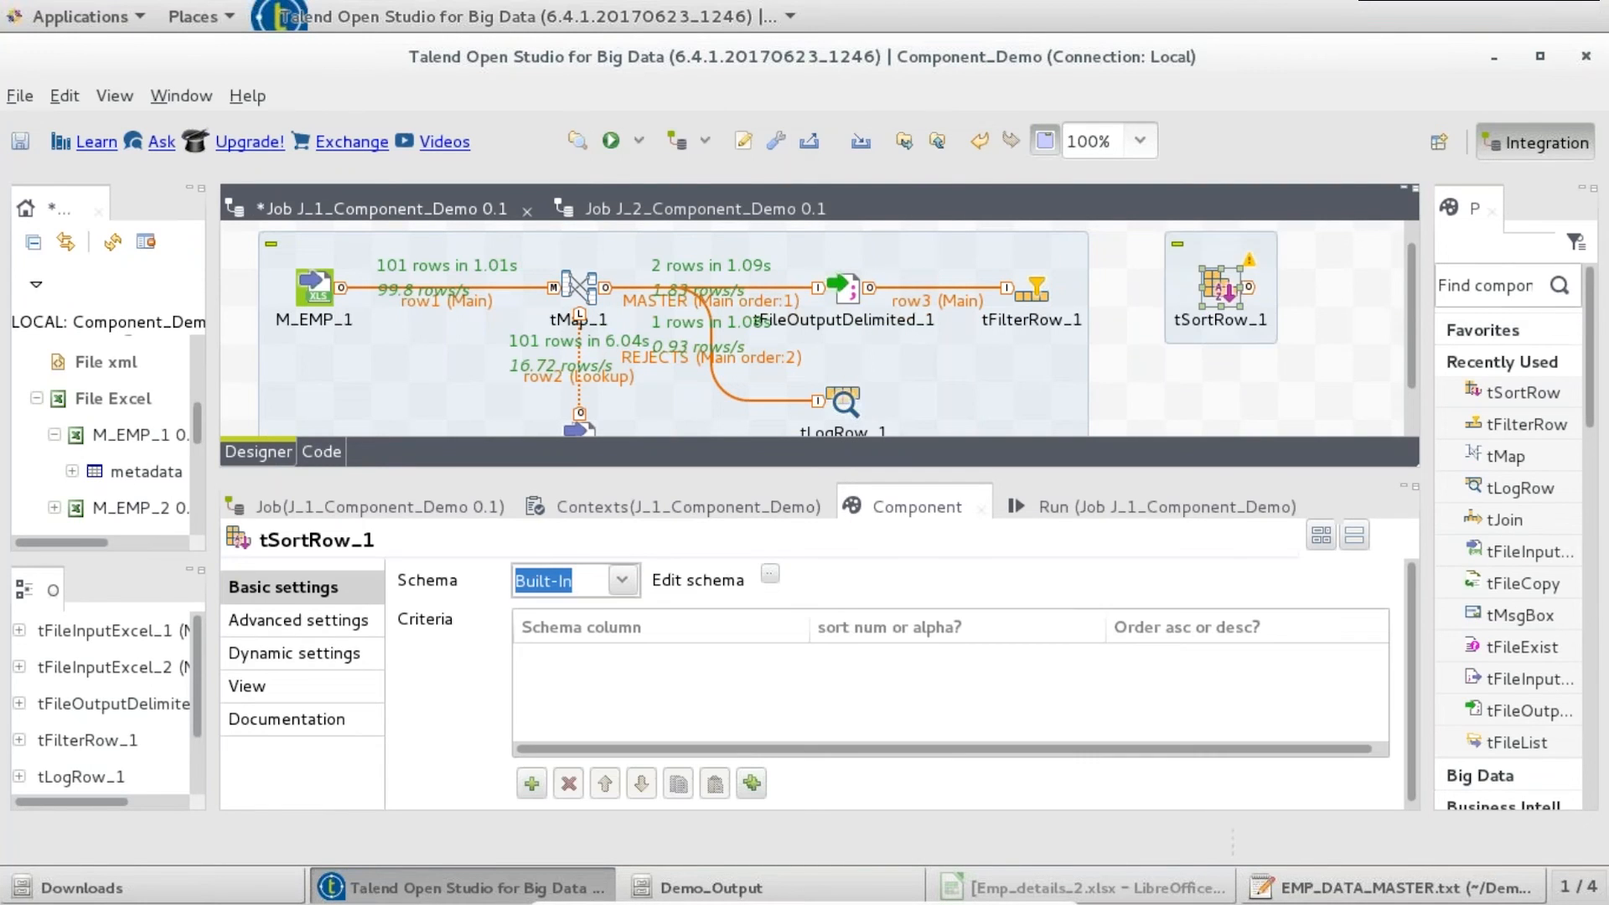
{"action": "left_click", "coordinate": [1029, 295]}
{"action": "right_click", "coordinate": [1039, 295]}
{"action": "mouse_move", "coordinate": [1240, 308]}
{"action": "left_click", "coordinate": [1332, 308]}
{"action": "left_click", "coordinate": [1219, 289]}
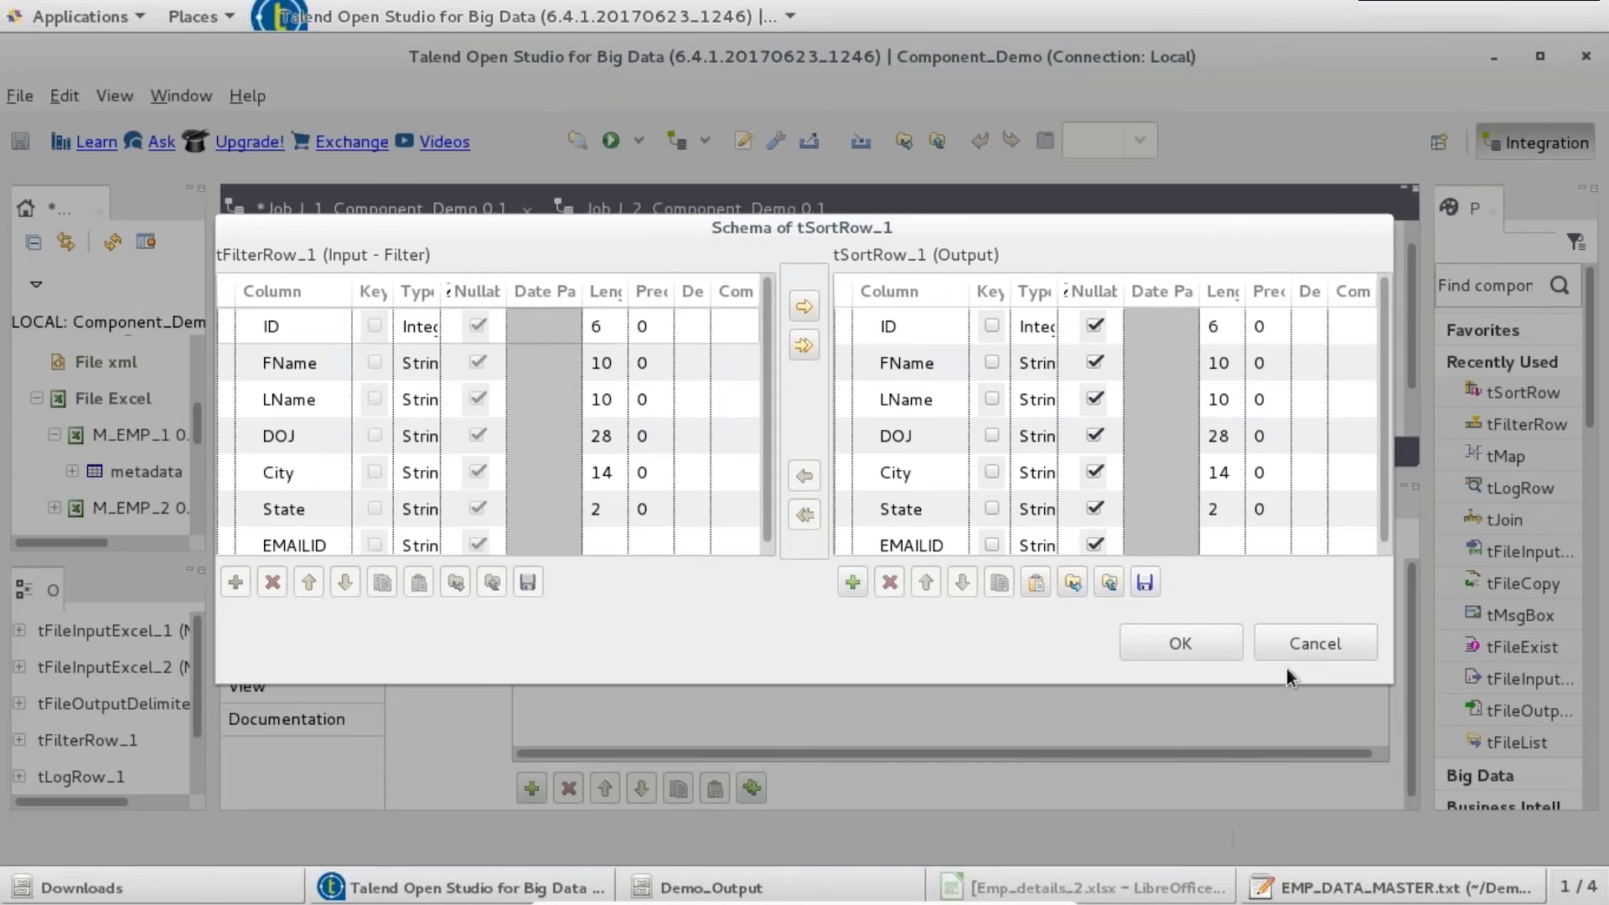
{"action": "left_click", "coordinate": [1313, 643]}
- Give tSortRow_1 a sort criterion on FName, alphabetical, ascending
{"action": "left_click", "coordinate": [531, 787]}
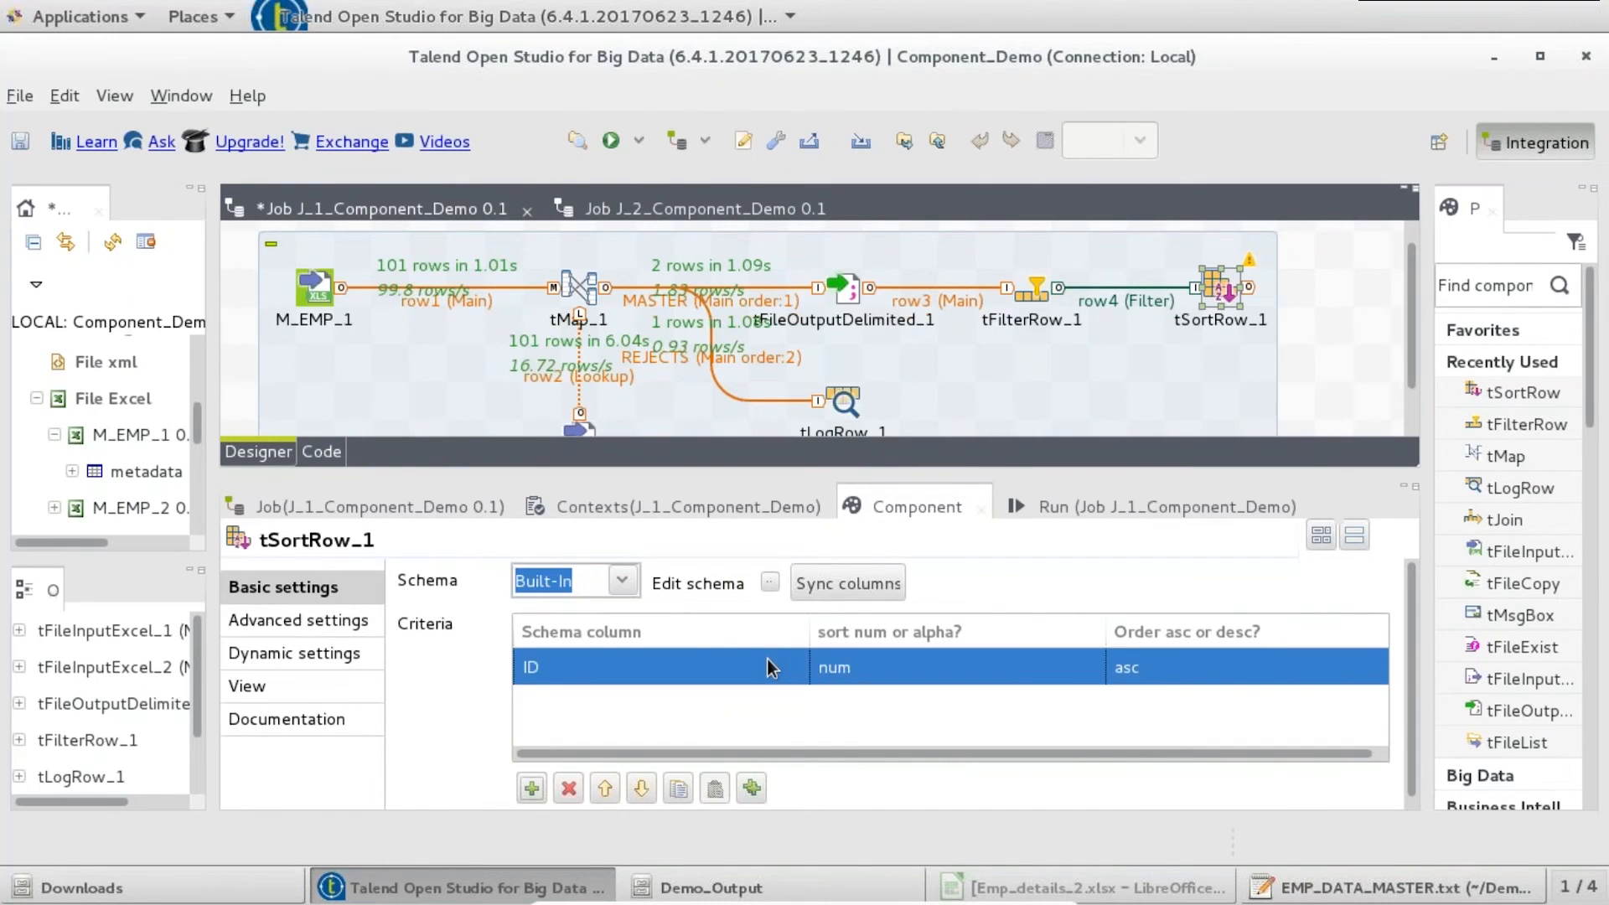
{"action": "left_click", "coordinate": [788, 668]}
{"action": "left_click", "coordinate": [790, 667]}
{"action": "left_click", "coordinate": [669, 463]}
{"action": "left_click", "coordinate": [1007, 670]}
{"action": "left_click", "coordinate": [1086, 667]}
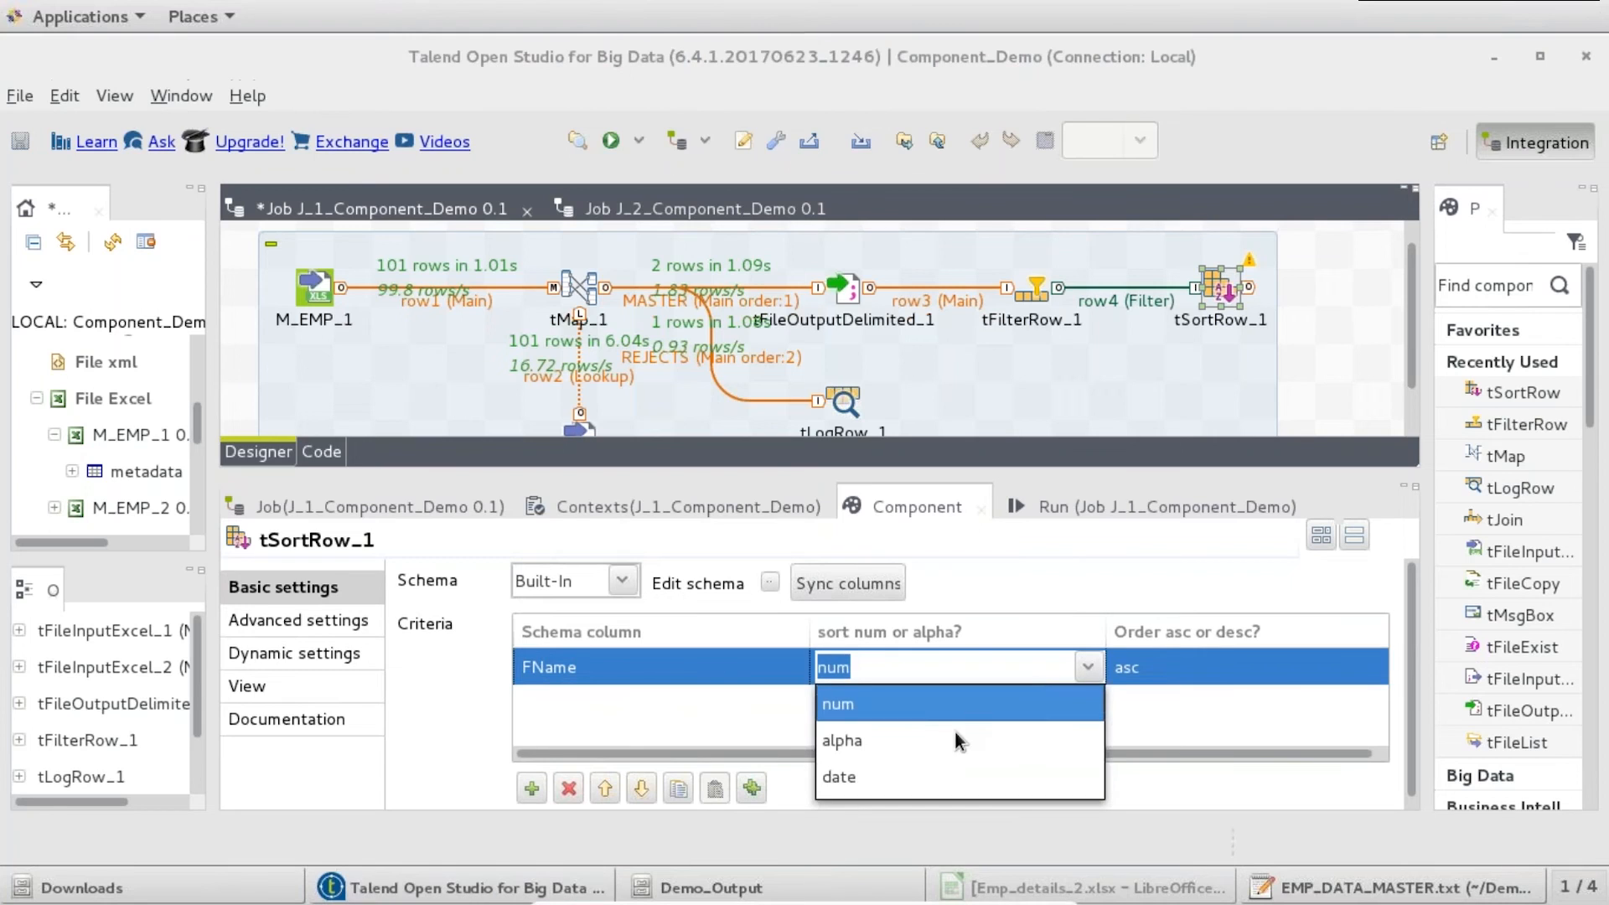
{"action": "left_click", "coordinate": [950, 740]}
{"action": "left_click", "coordinate": [1260, 669]}
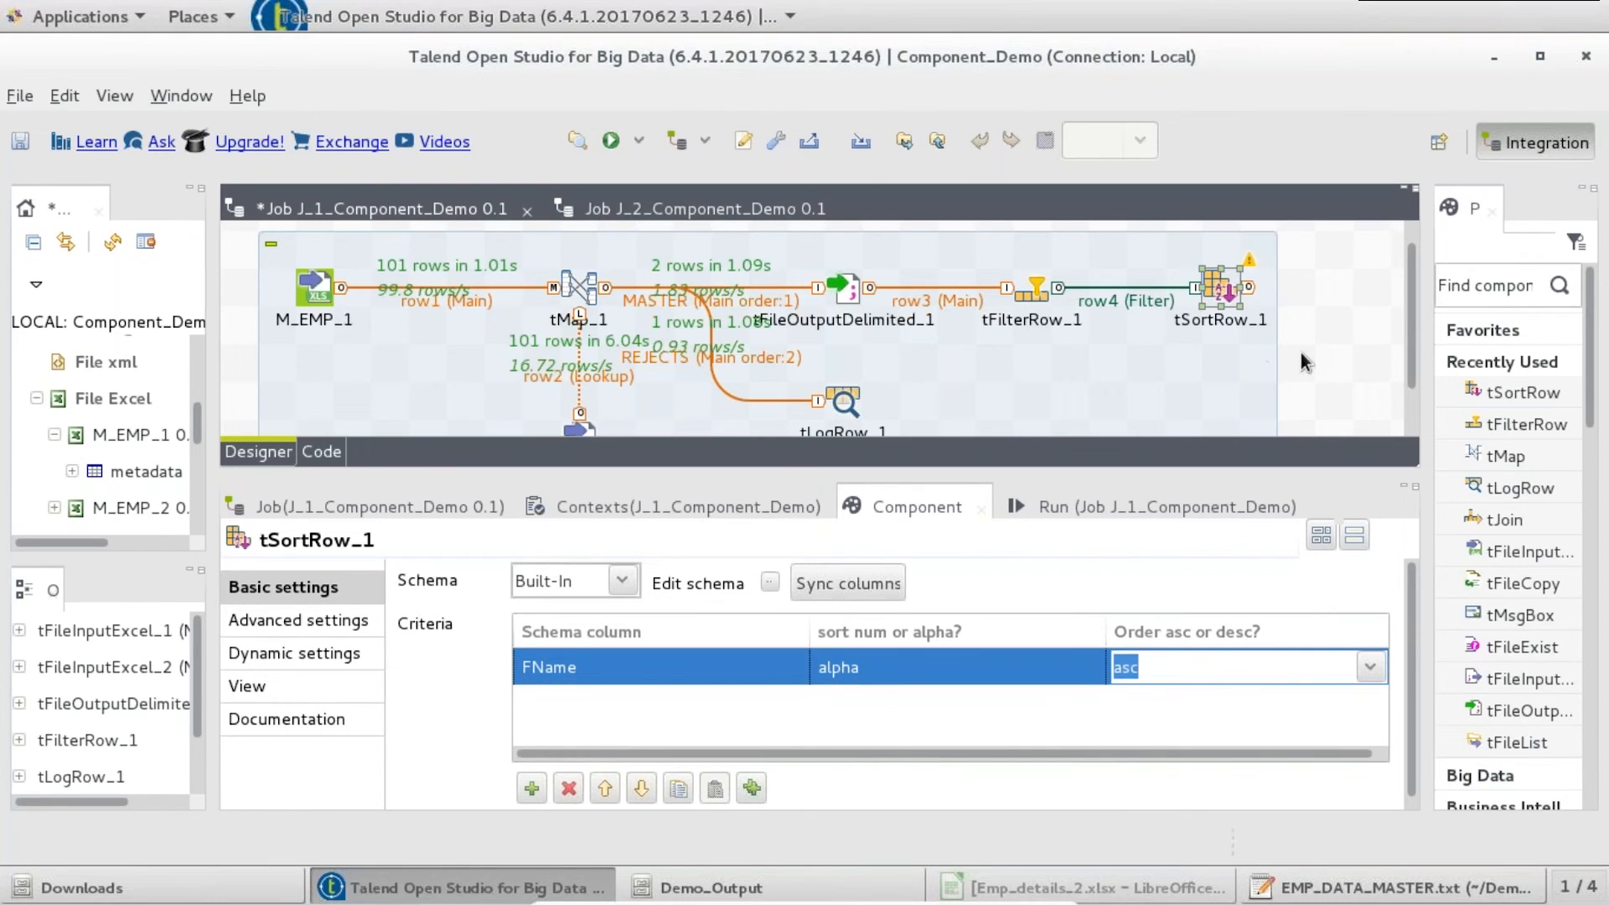
{"action": "left_click", "coordinate": [746, 404]}
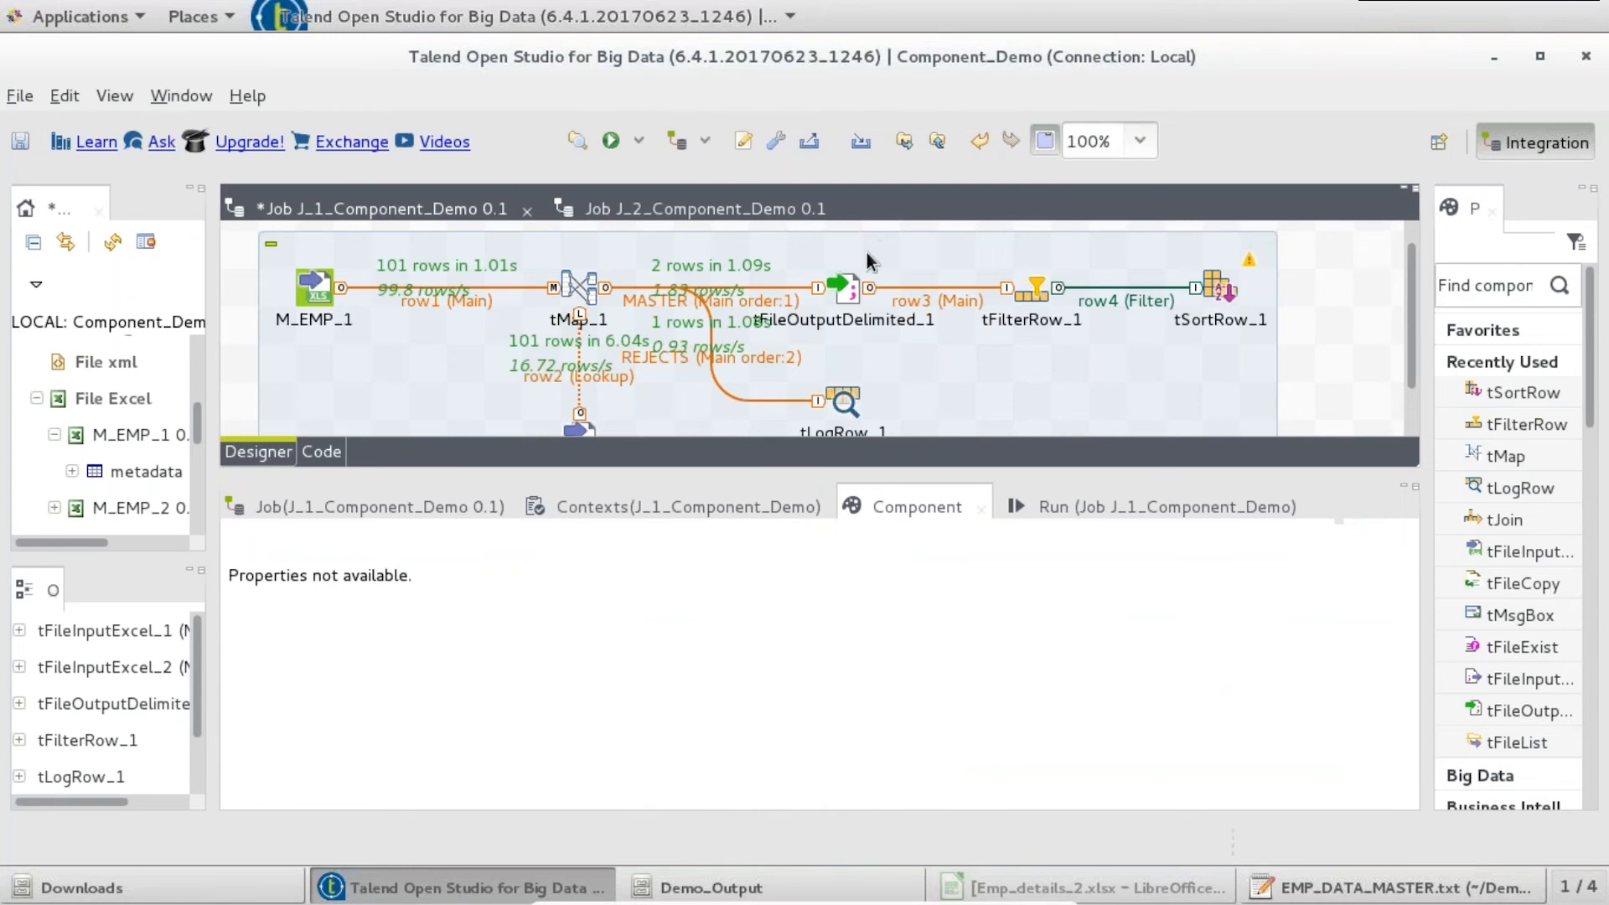
{"action": "left_click", "coordinate": [846, 289]}
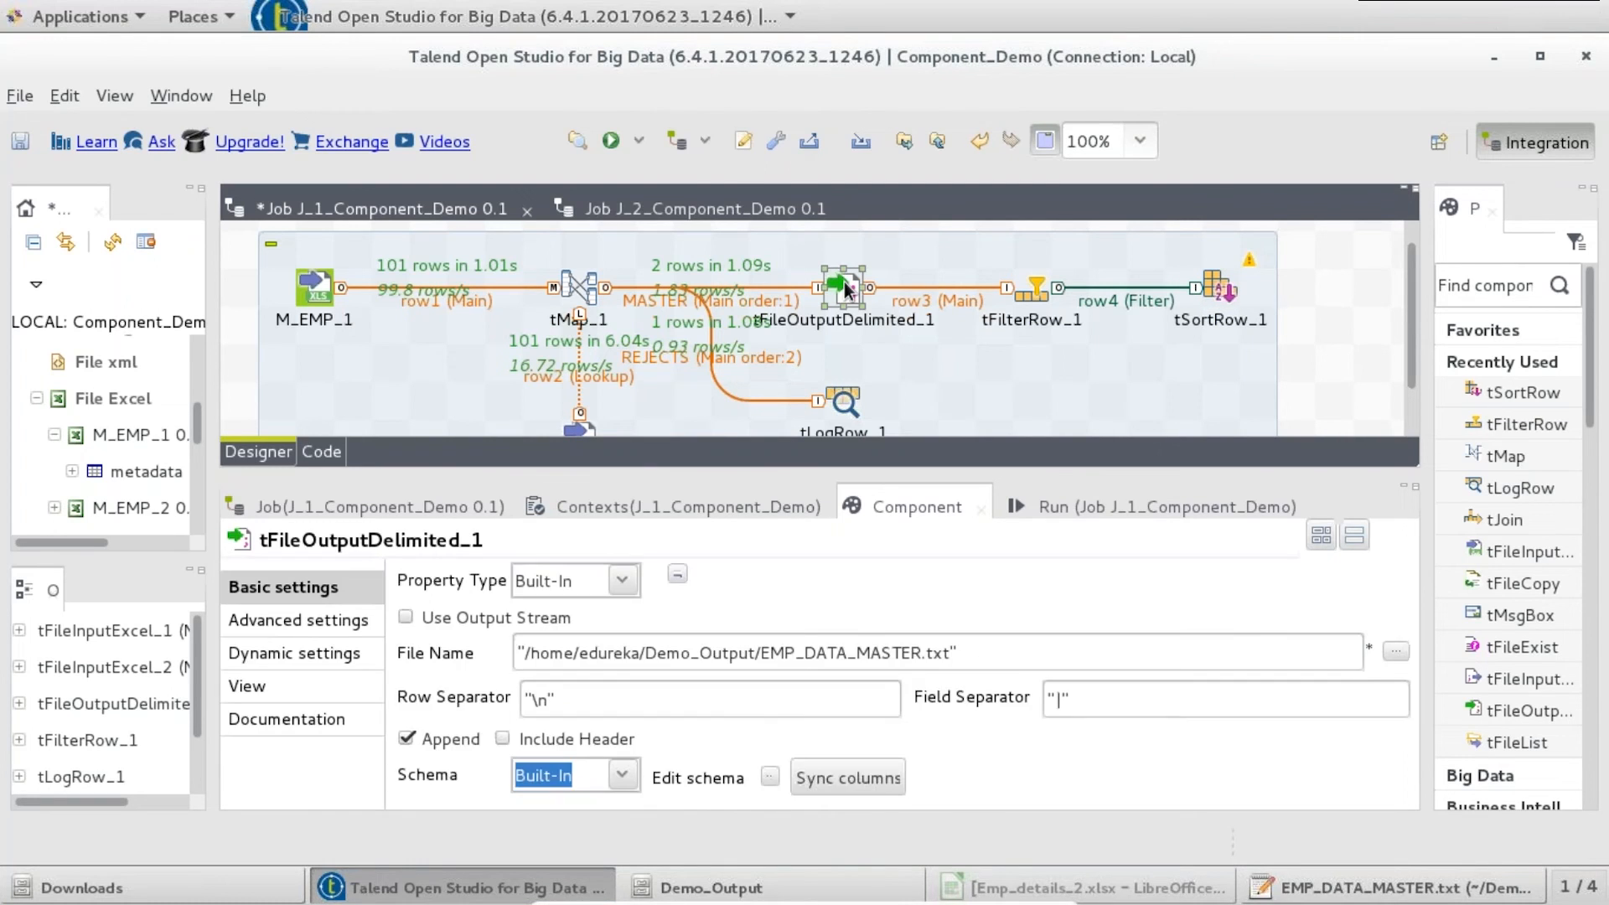
- Duplicate the output file component as tFileOutputDelimited_2 and feed it tSortRow_1's main row
{"action": "key", "text": "ctrl+c"}
{"action": "key", "text": "ctrl+v"}
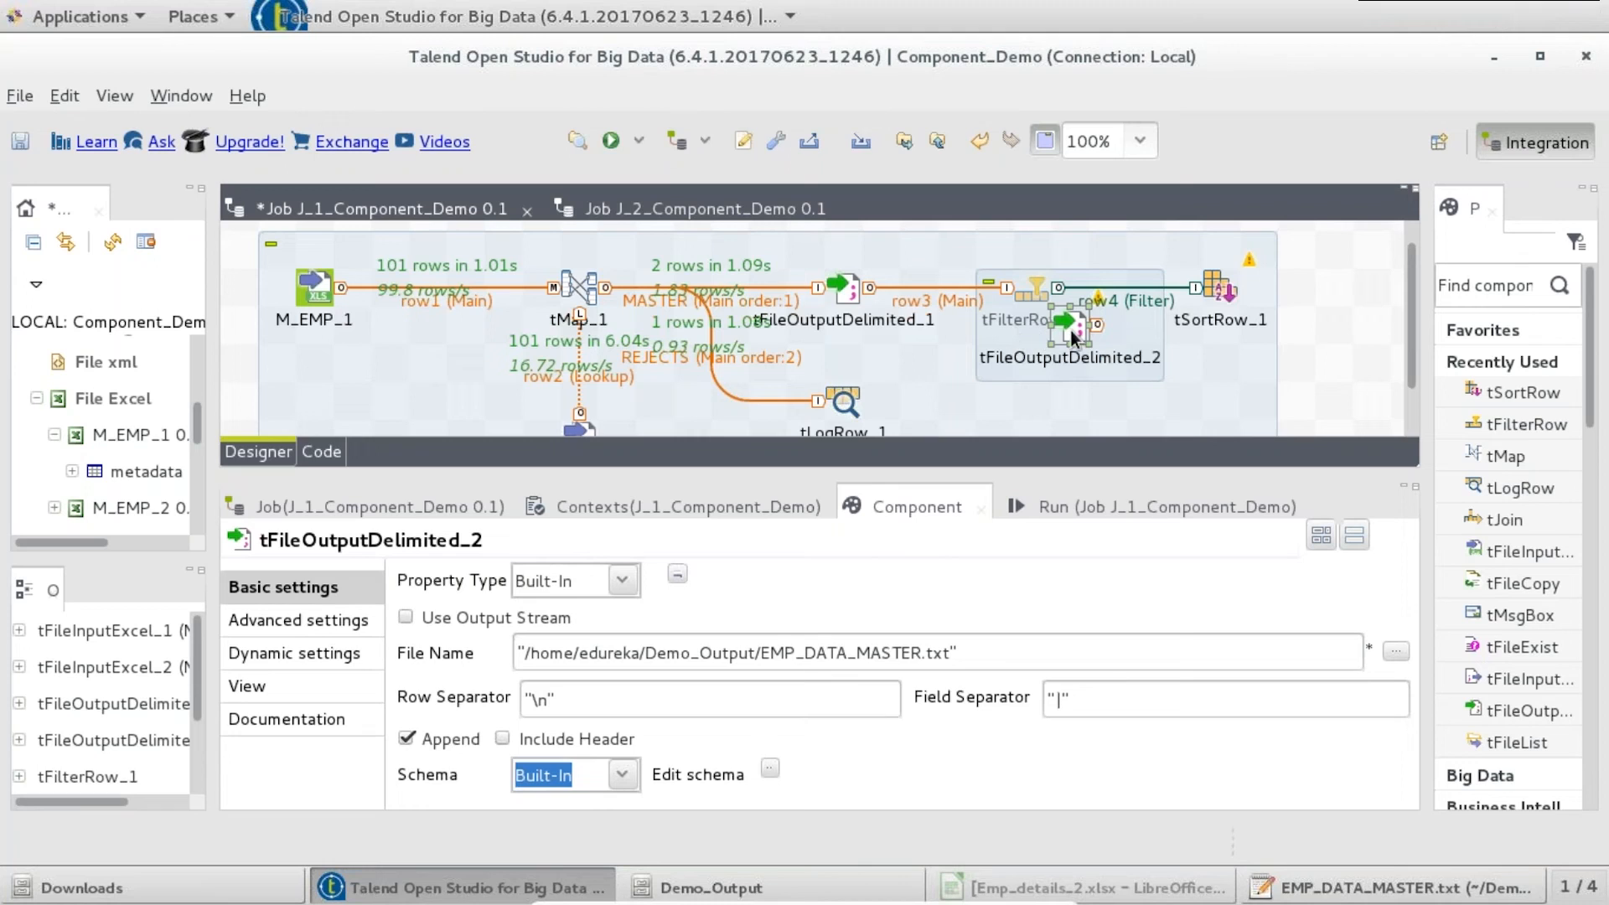
{"action": "left_click_drag", "start_coordinate": [1357, 295], "coordinate": [1370, 293]}
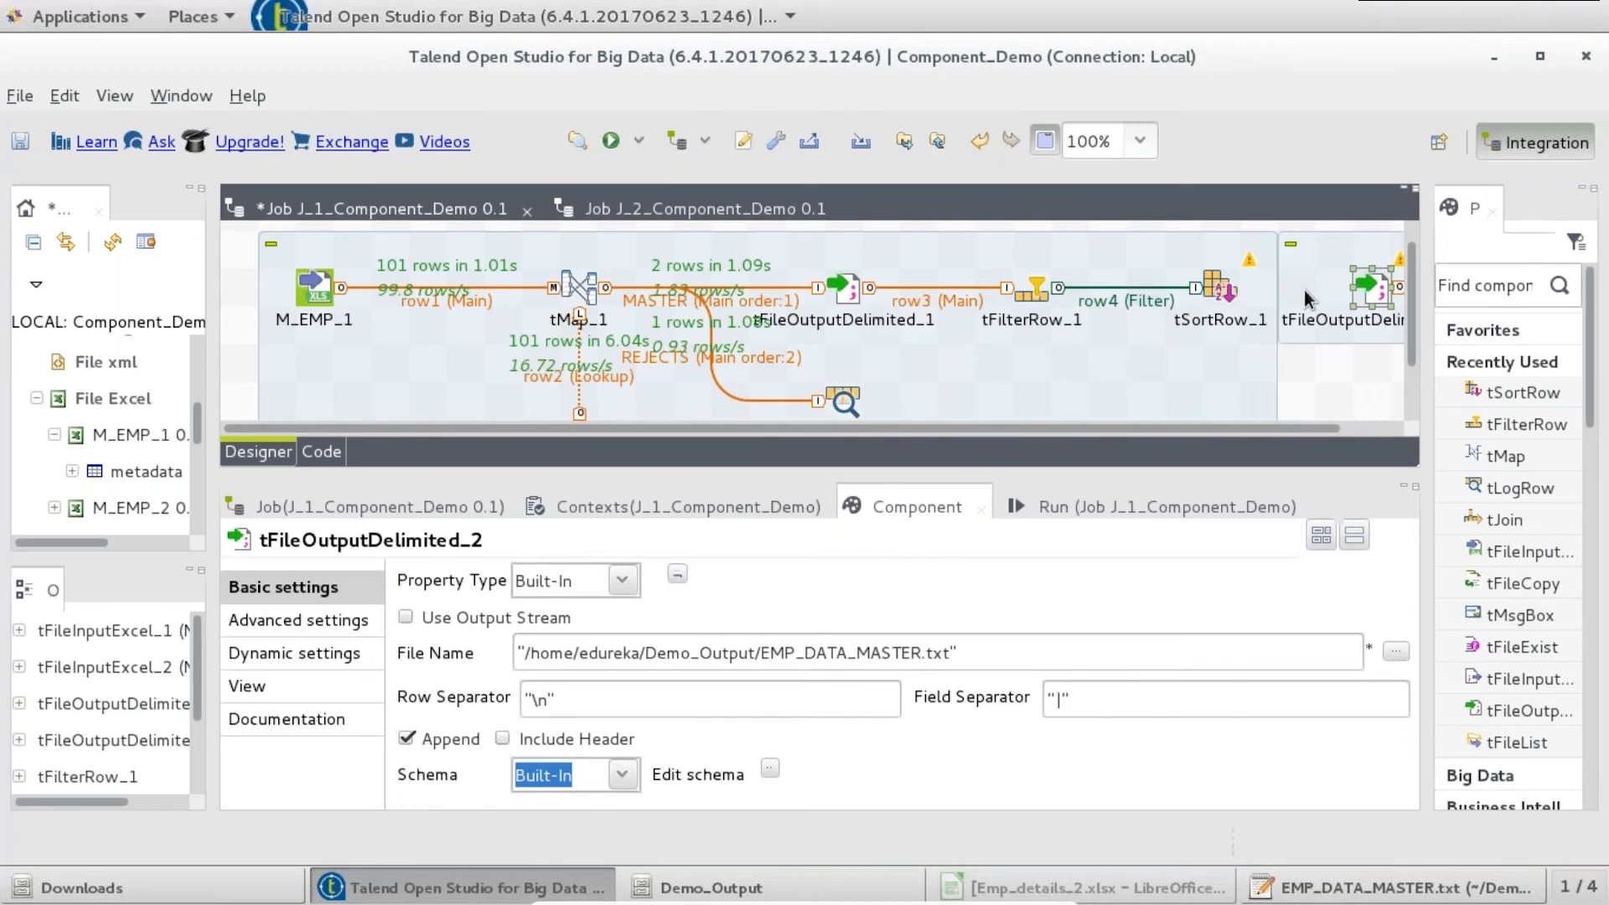
{"action": "right_click", "coordinate": [1210, 286]}
{"action": "mouse_move", "coordinate": [1357, 302]}
{"action": "left_click", "coordinate": [1505, 302]}
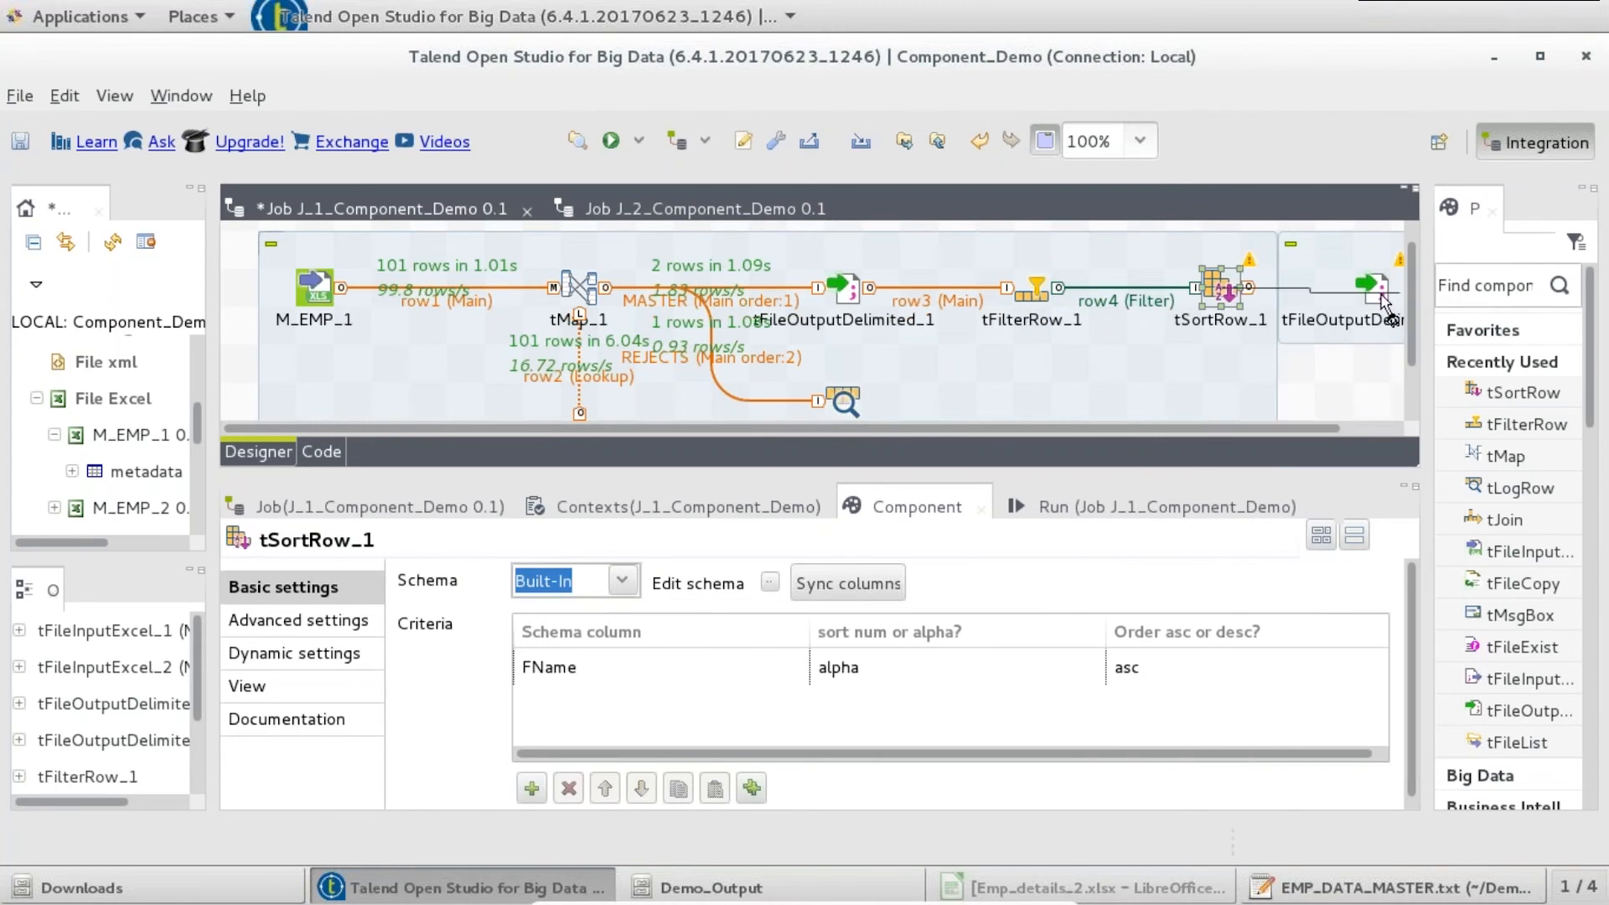
{"action": "left_click", "coordinate": [1371, 289]}
- Rename tFileOutputDelimited_2's output file to EMP_DATA_MASTER_F_S.txt, then save and run Job J_1
{"action": "left_click", "coordinate": [661, 199]}
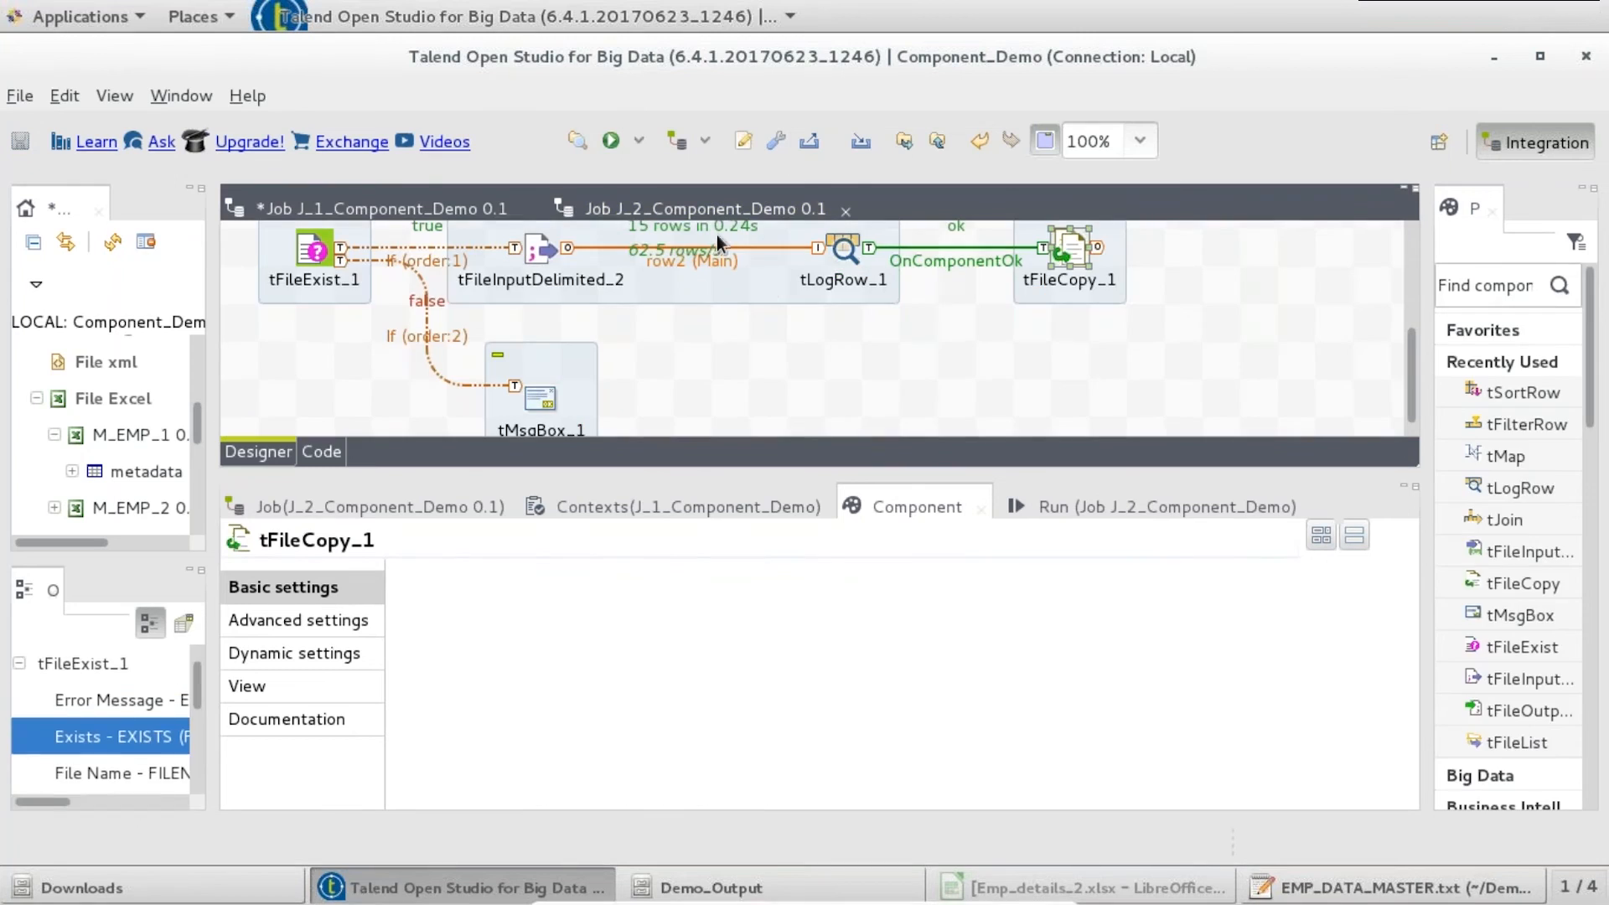
{"action": "double_click", "coordinate": [592, 199]}
{"action": "left_click", "coordinate": [281, 203]}
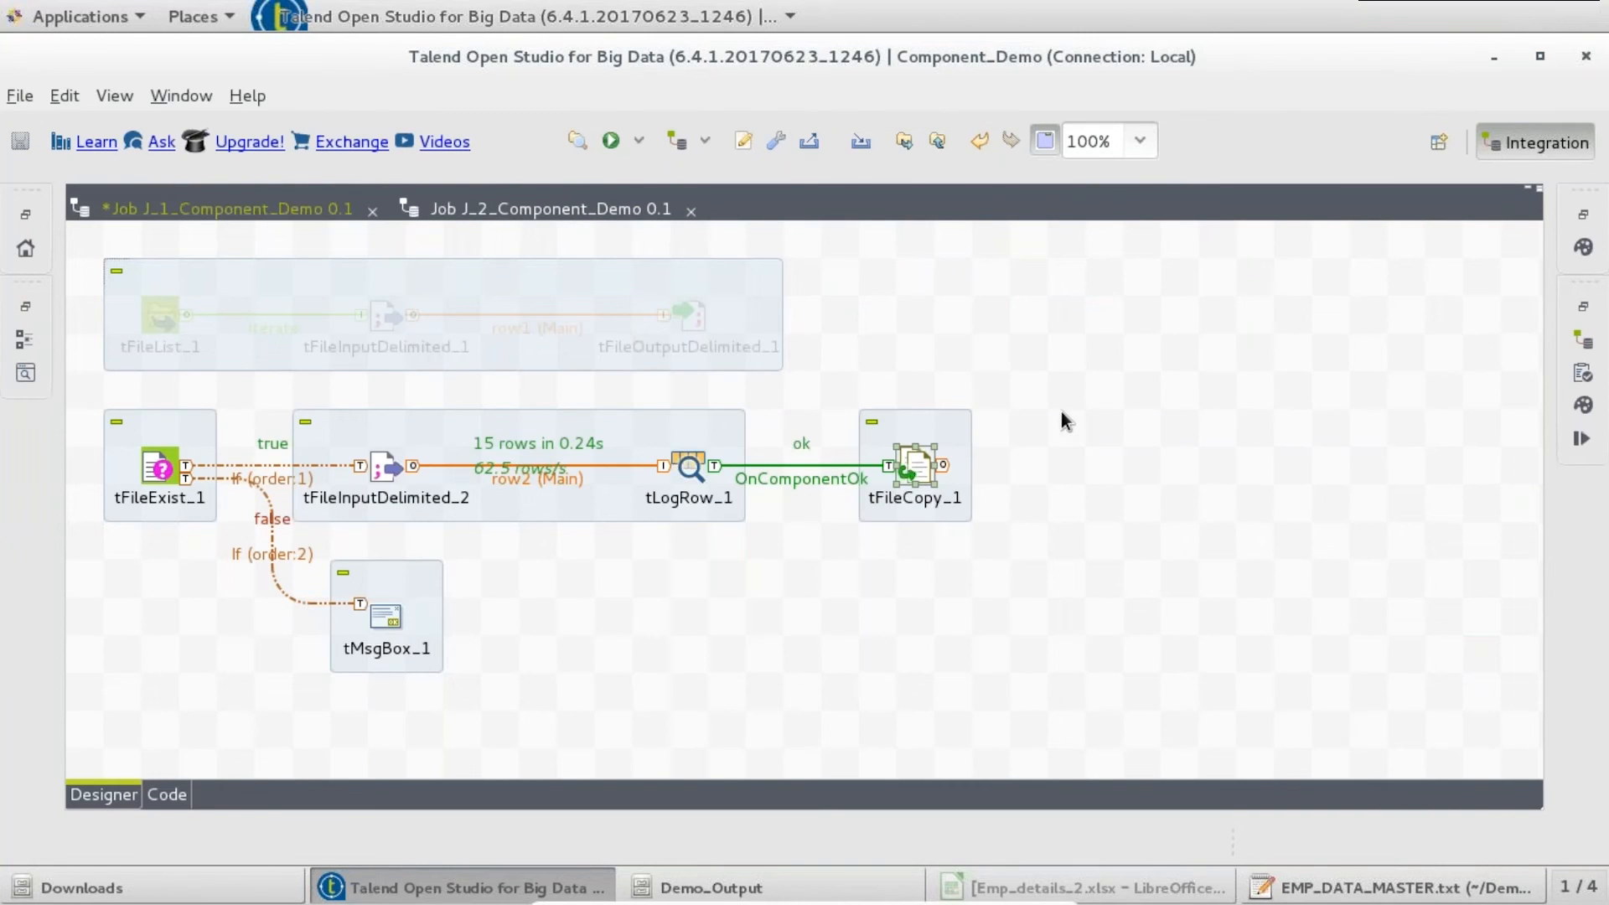
{"action": "double_click", "coordinate": [1219, 360]}
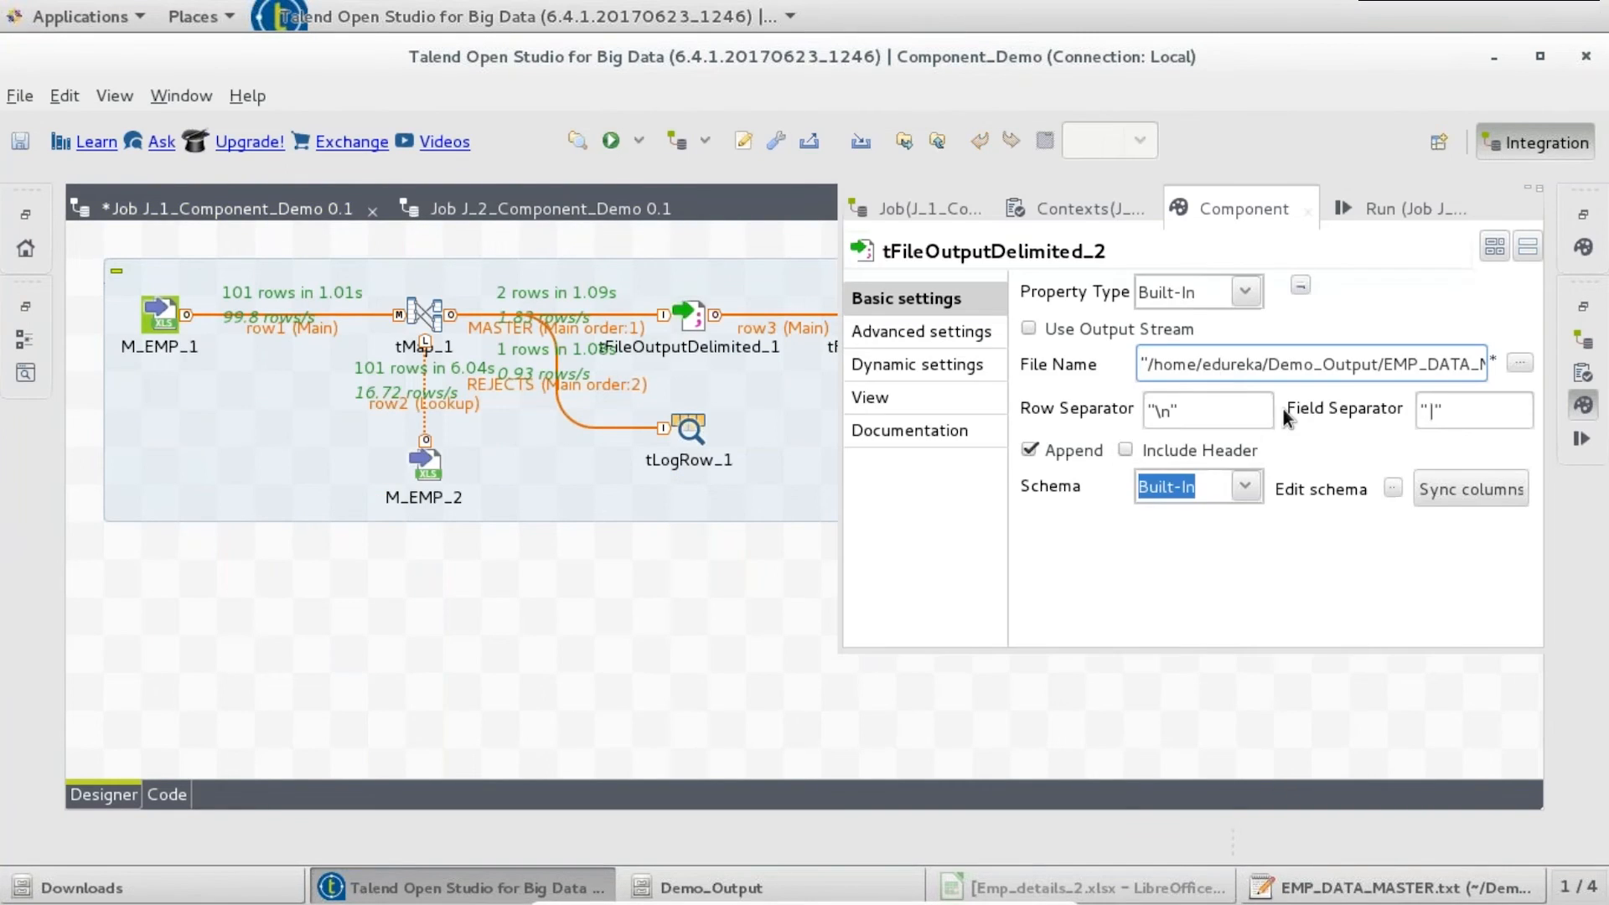
{"action": "left_click_drag", "start_coordinate": [842, 309], "coordinate": [650, 367]}
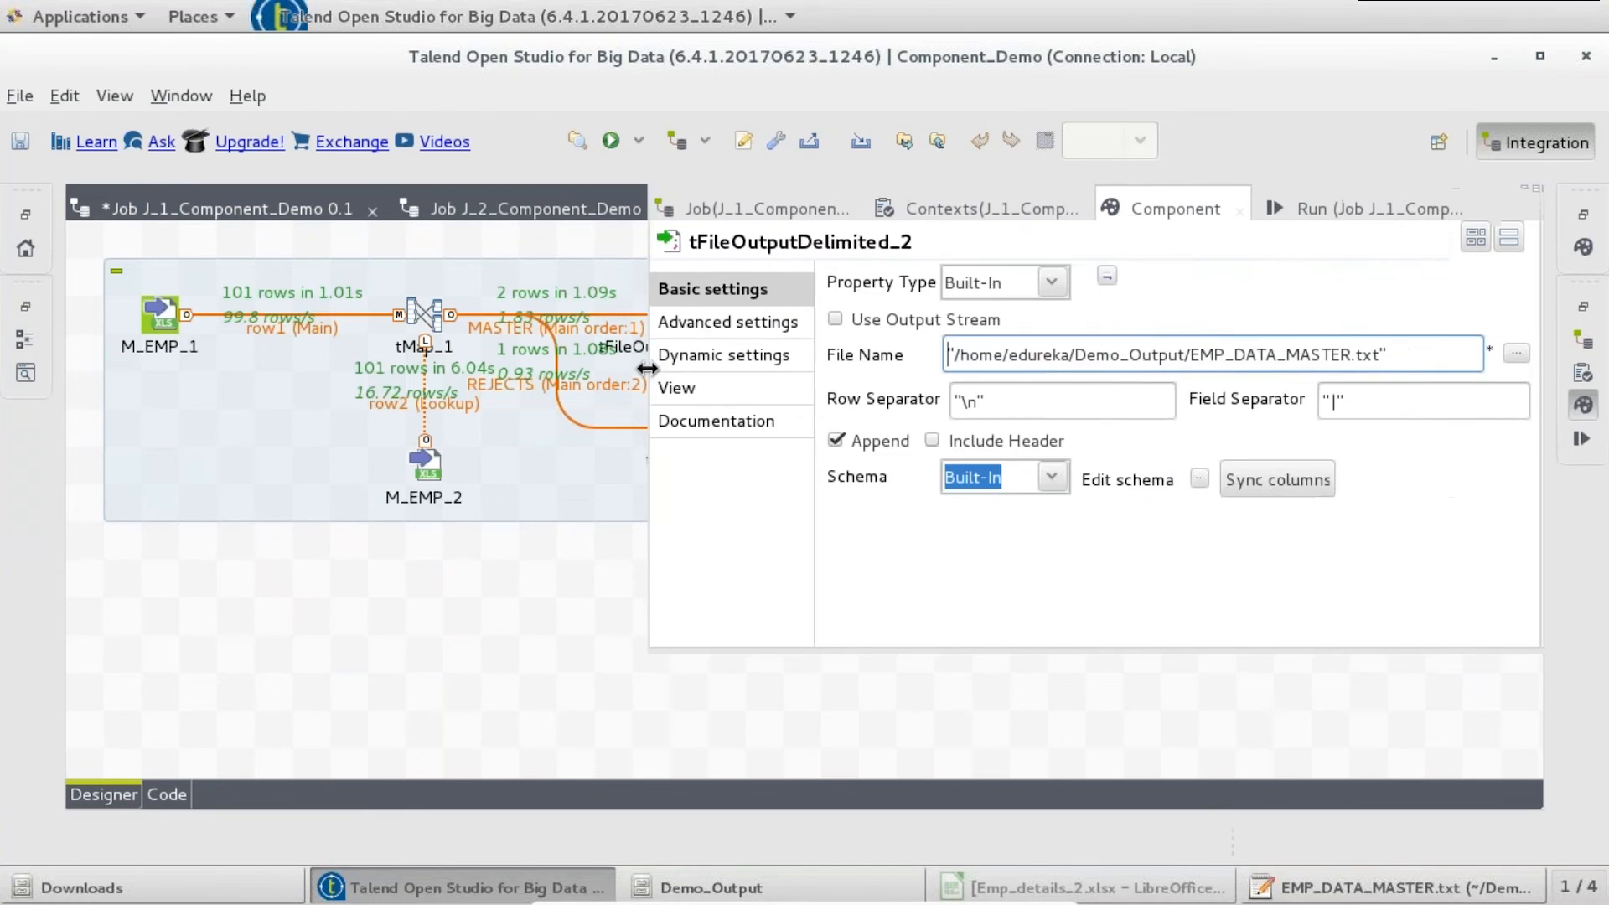
{"action": "left_click", "coordinate": [1354, 354]}
{"action": "type", "text": "_F_"}
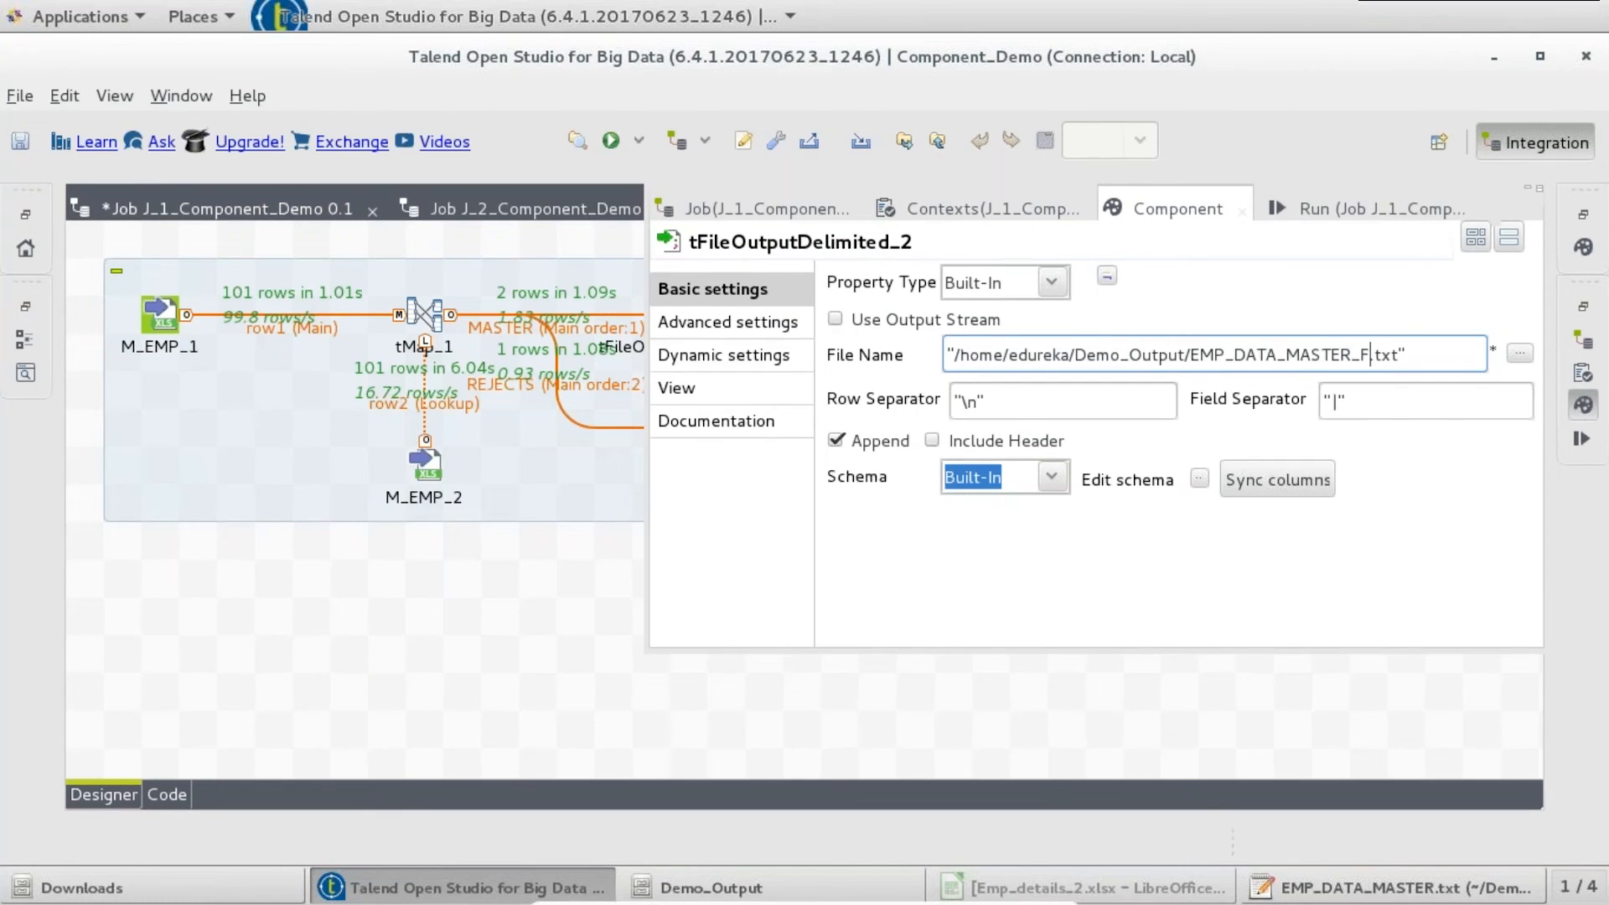
{"action": "type", "text": "S"}
{"action": "key", "text": "ctrl+s"}
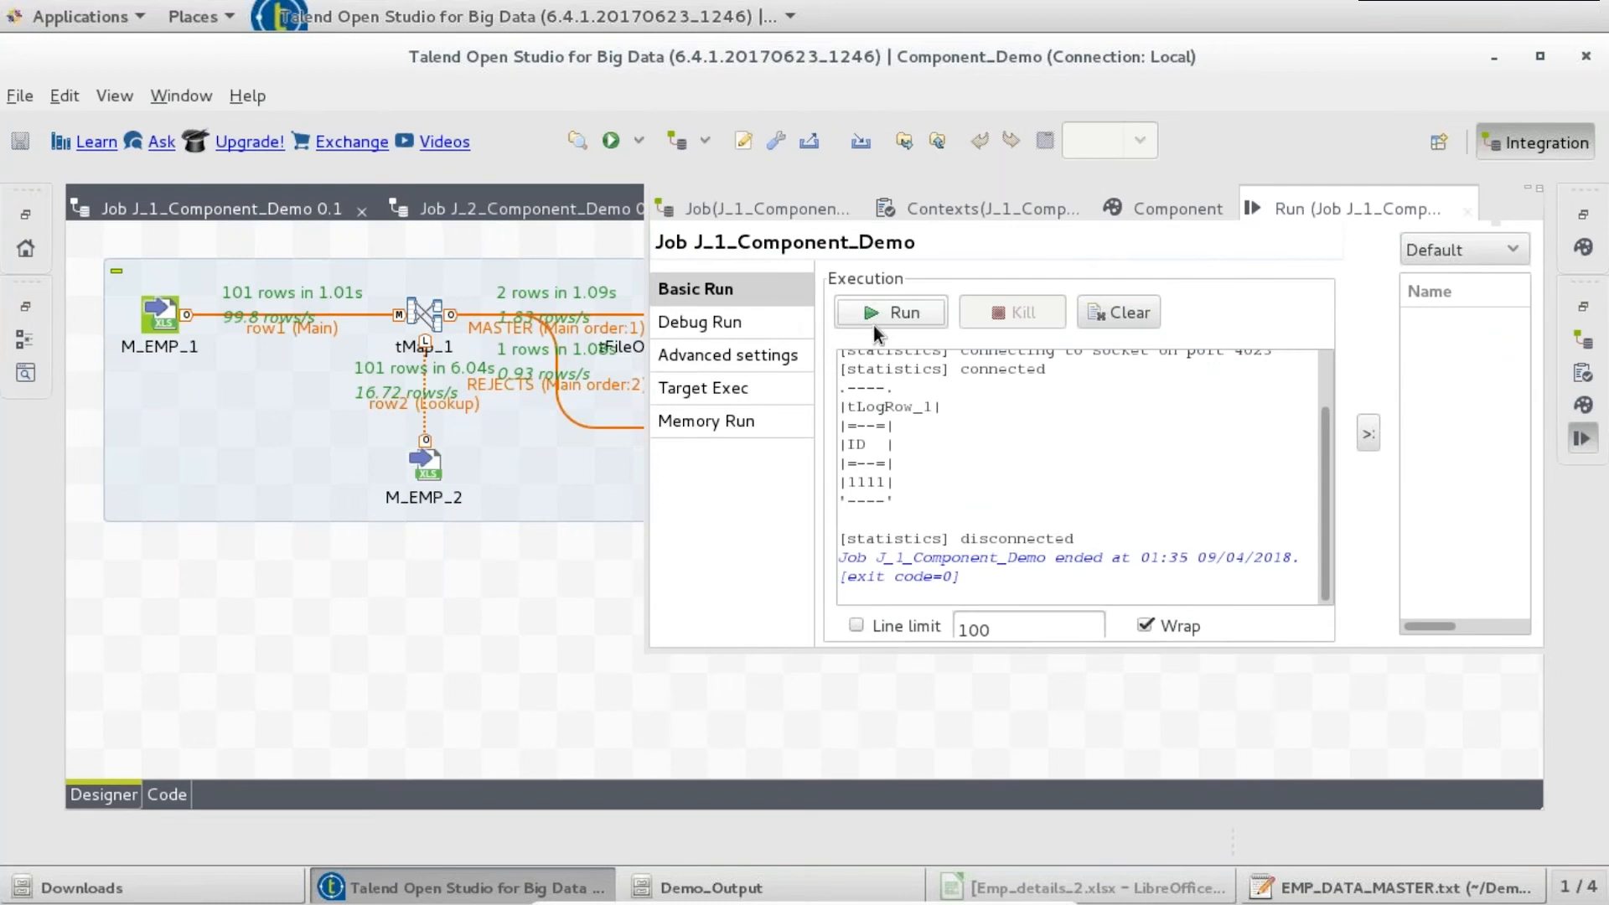
{"action": "left_click", "coordinate": [893, 320]}
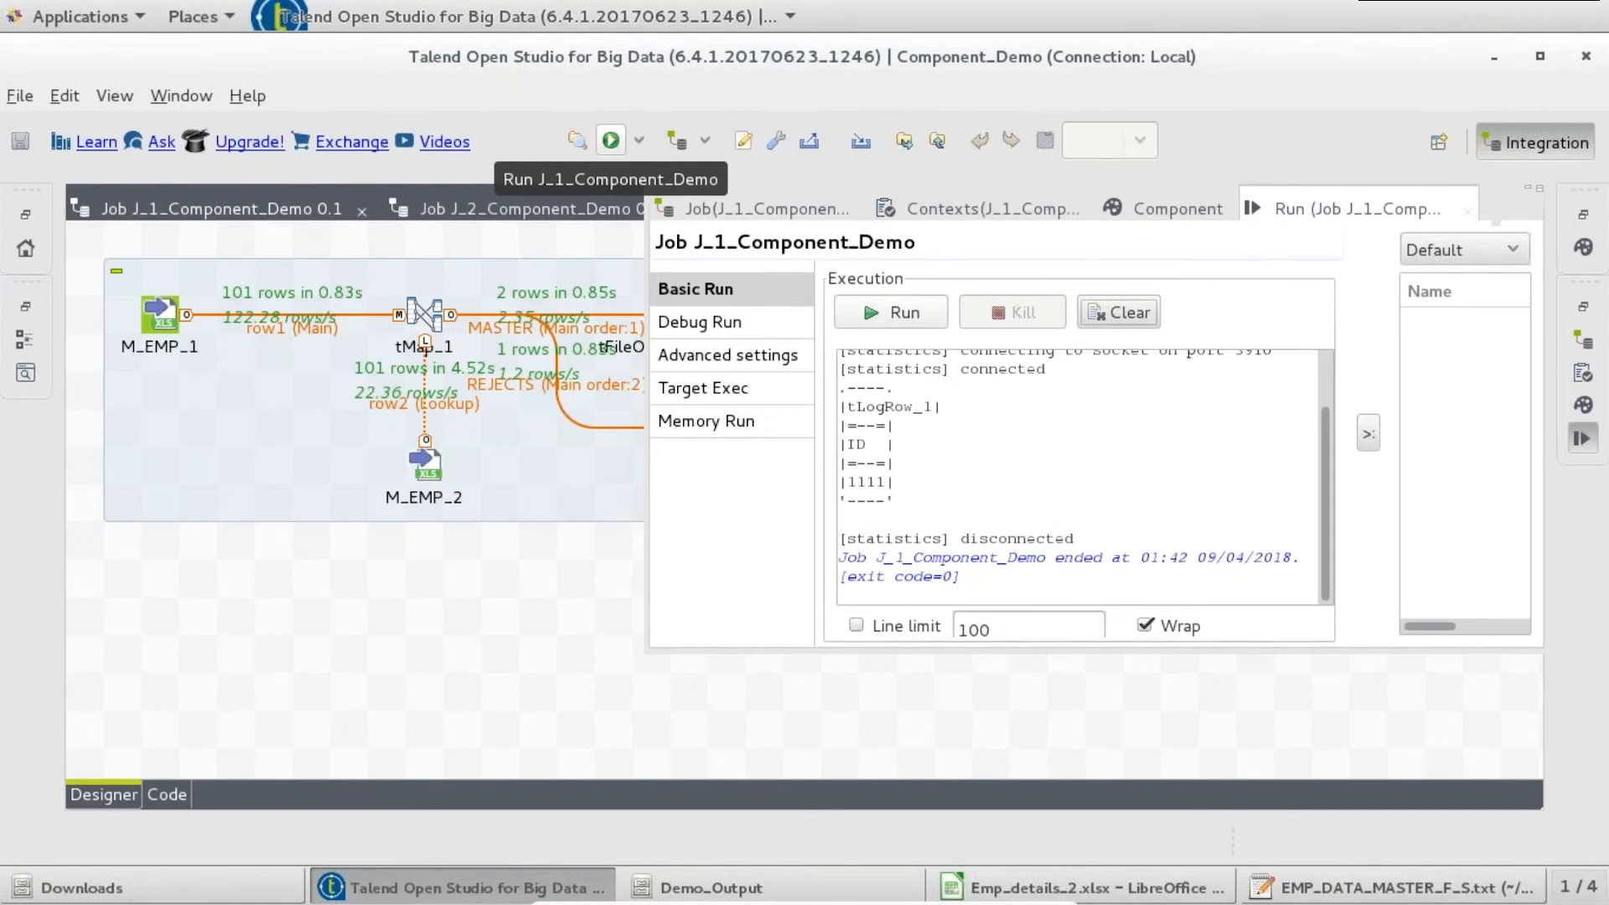
- Review the two ME rows in EMP_DATA_MASTER_F_S.txt from Demo_Output, then return to Talend
{"action": "left_click", "coordinate": [670, 886]}
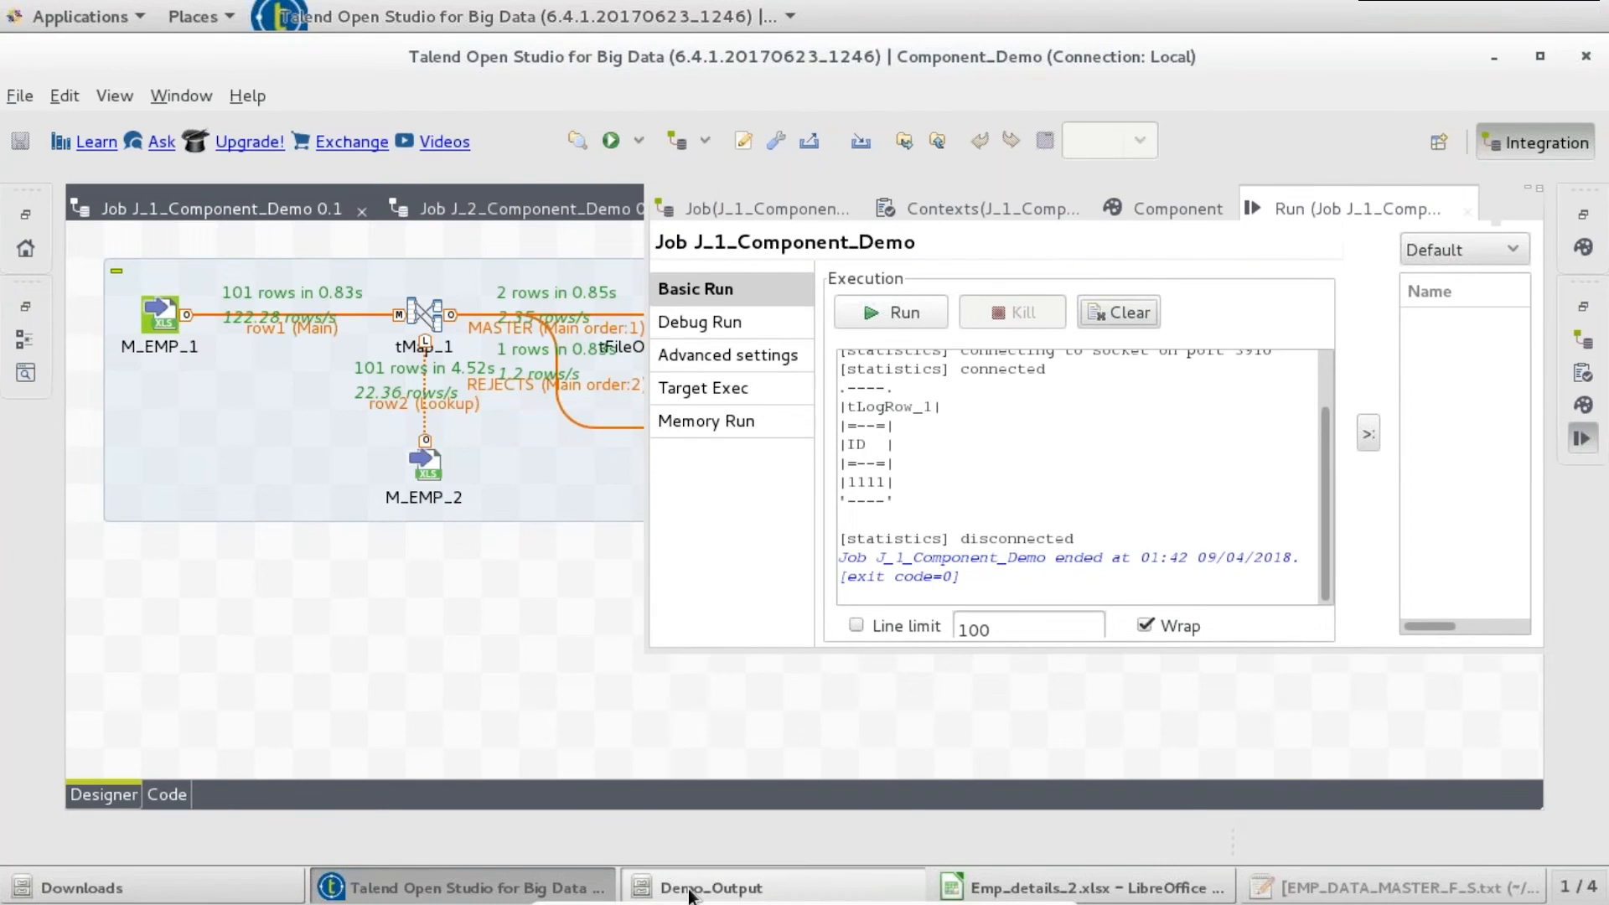
{"action": "double_click", "coordinate": [682, 143]}
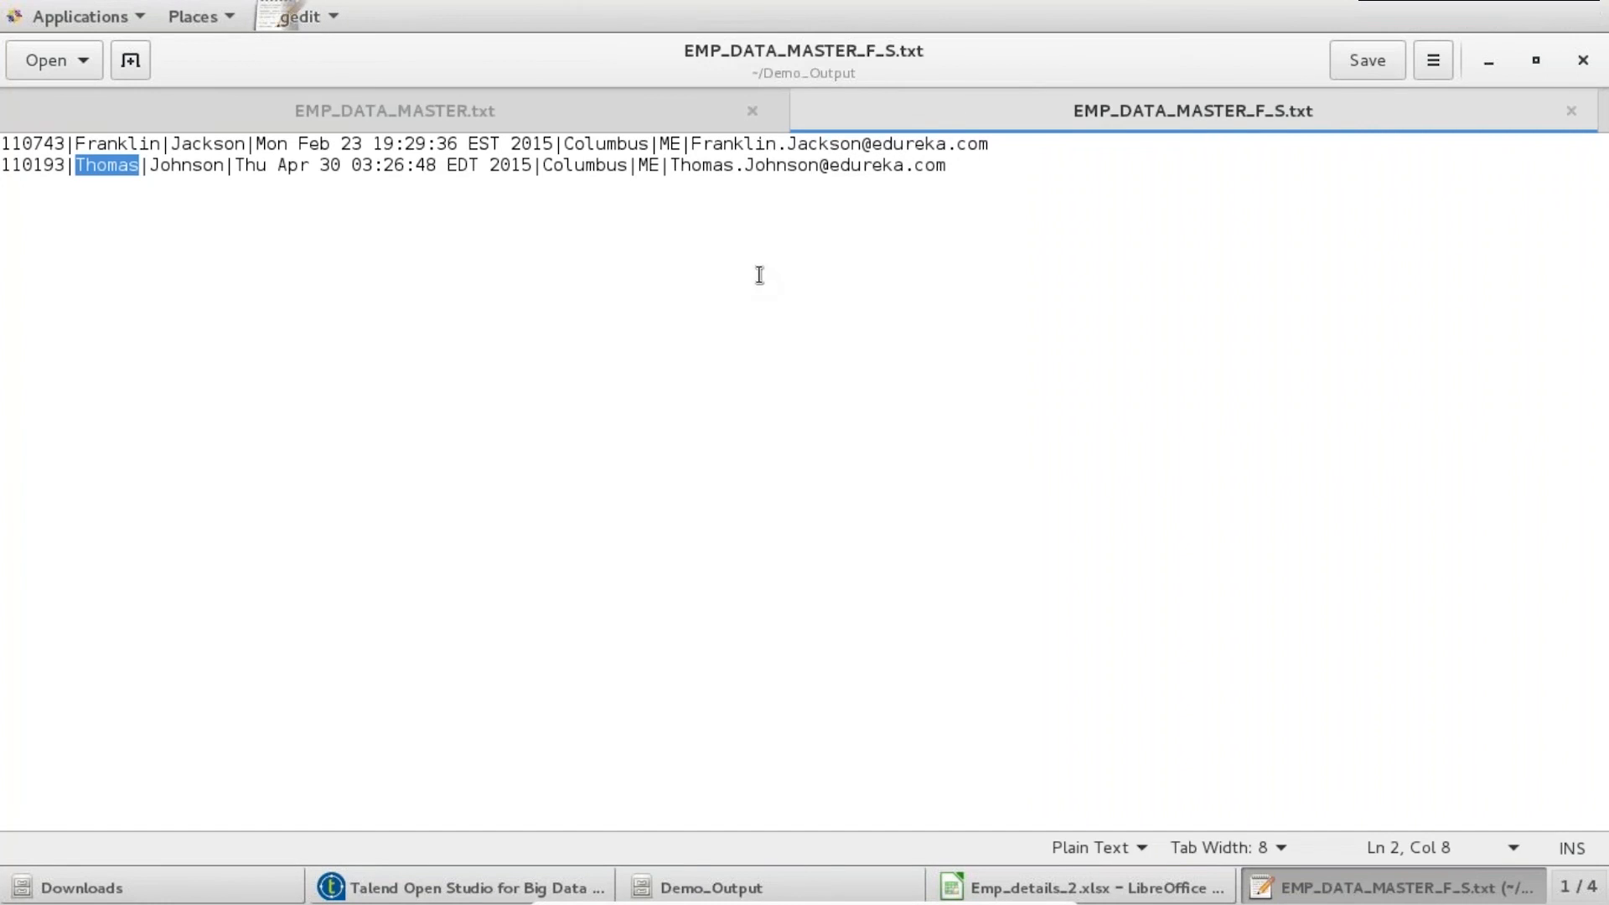
{"action": "left_click", "coordinate": [122, 143]}
{"action": "left_click", "coordinate": [106, 165]}
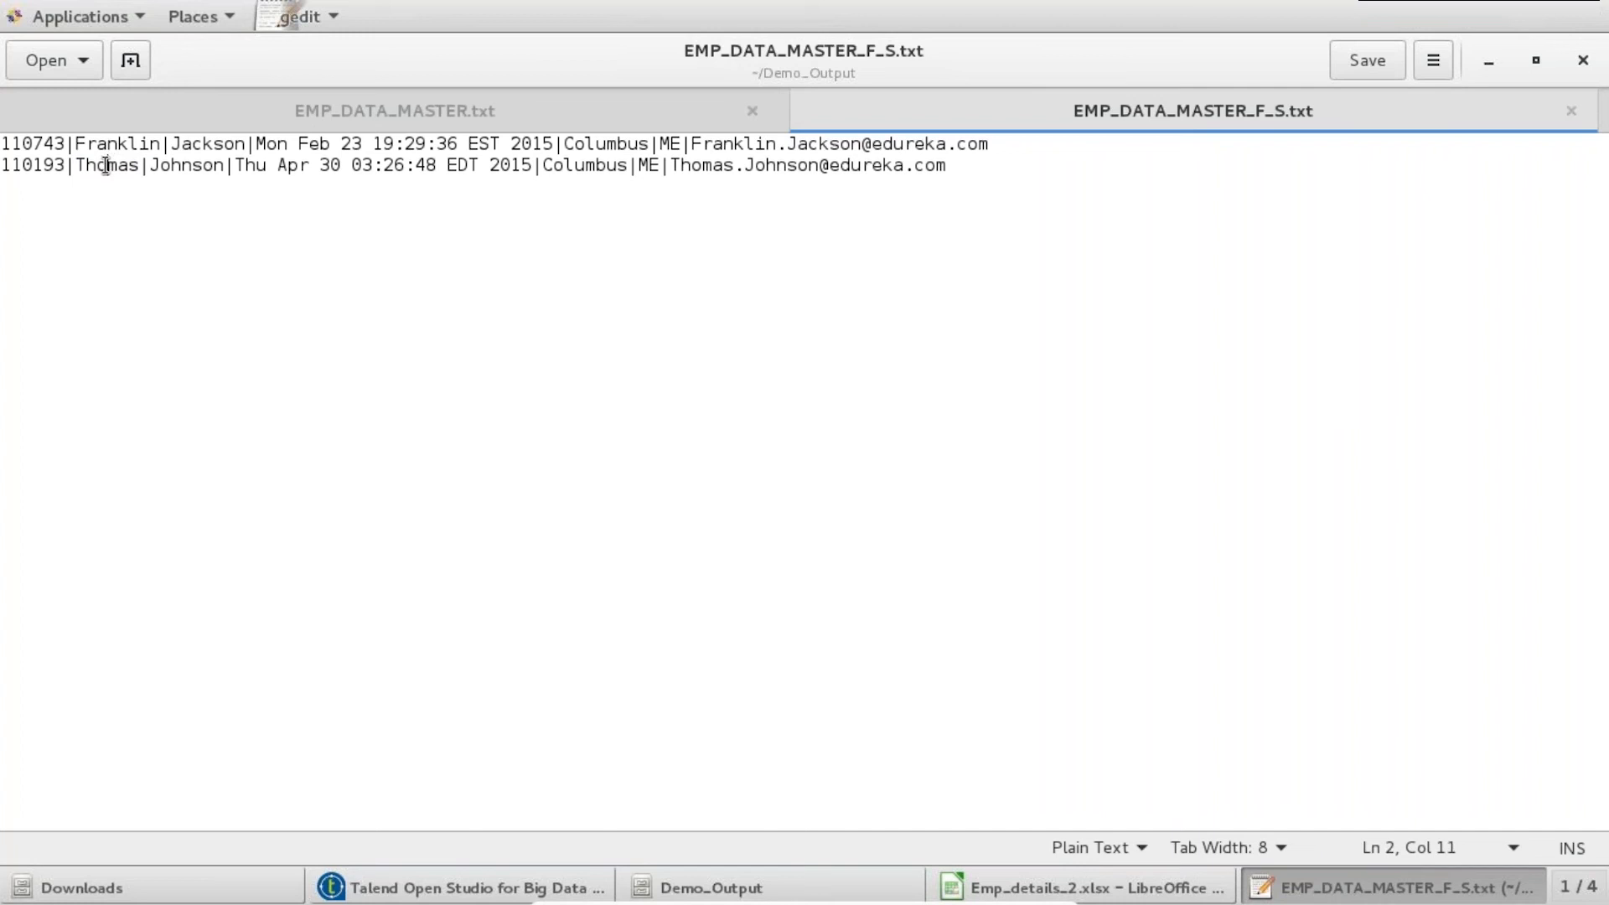
{"action": "left_click", "coordinate": [1582, 60]}
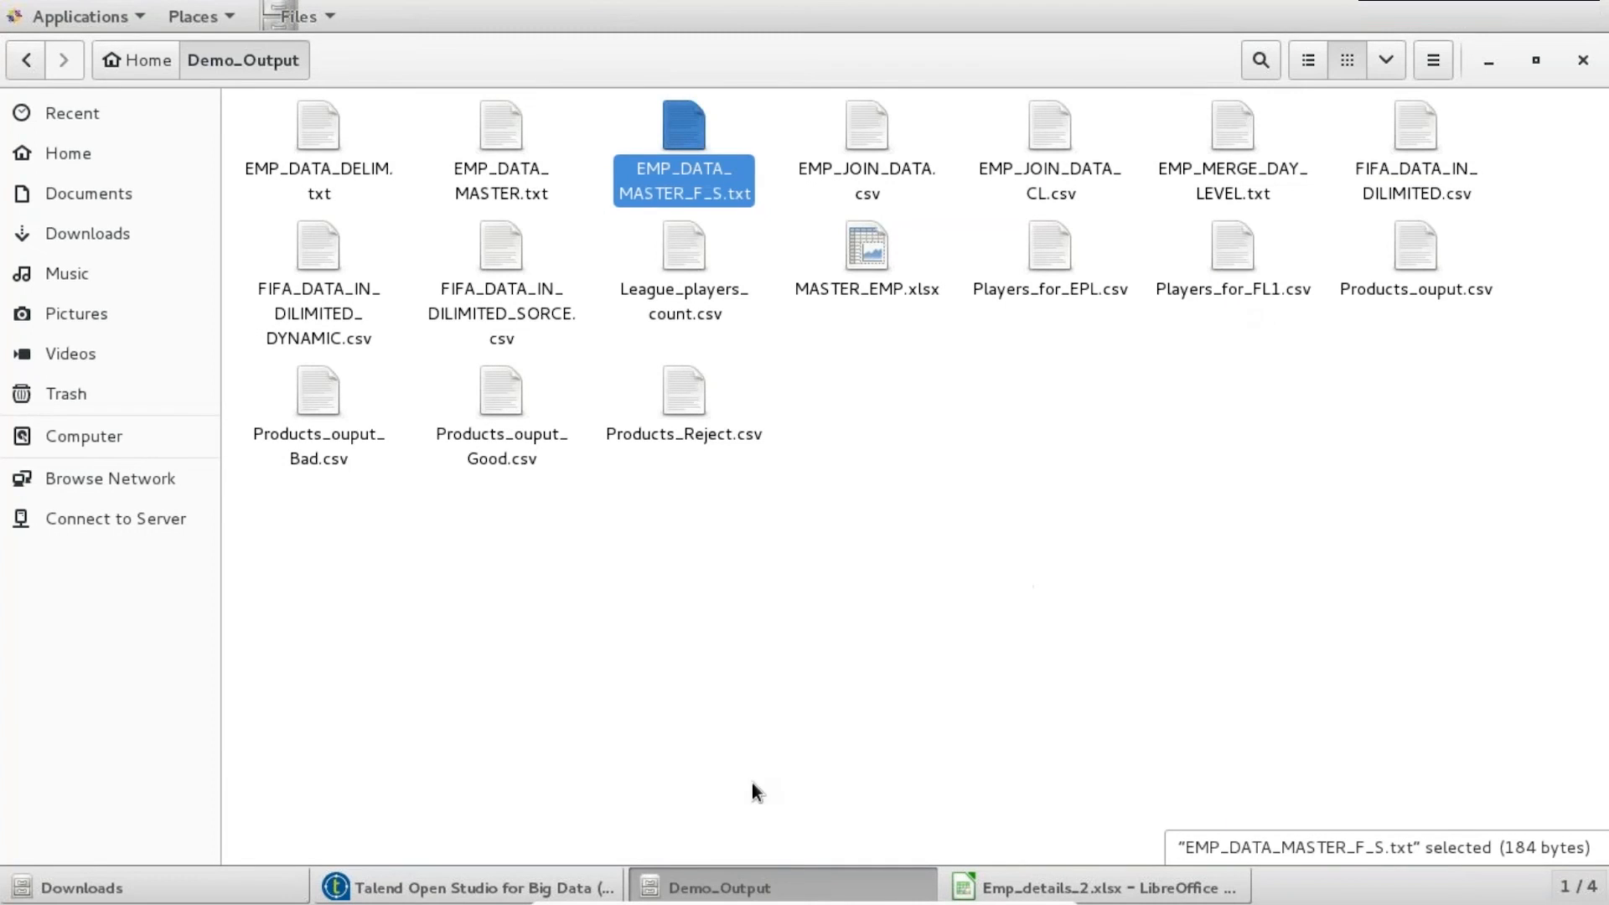
{"action": "left_click", "coordinate": [553, 889]}
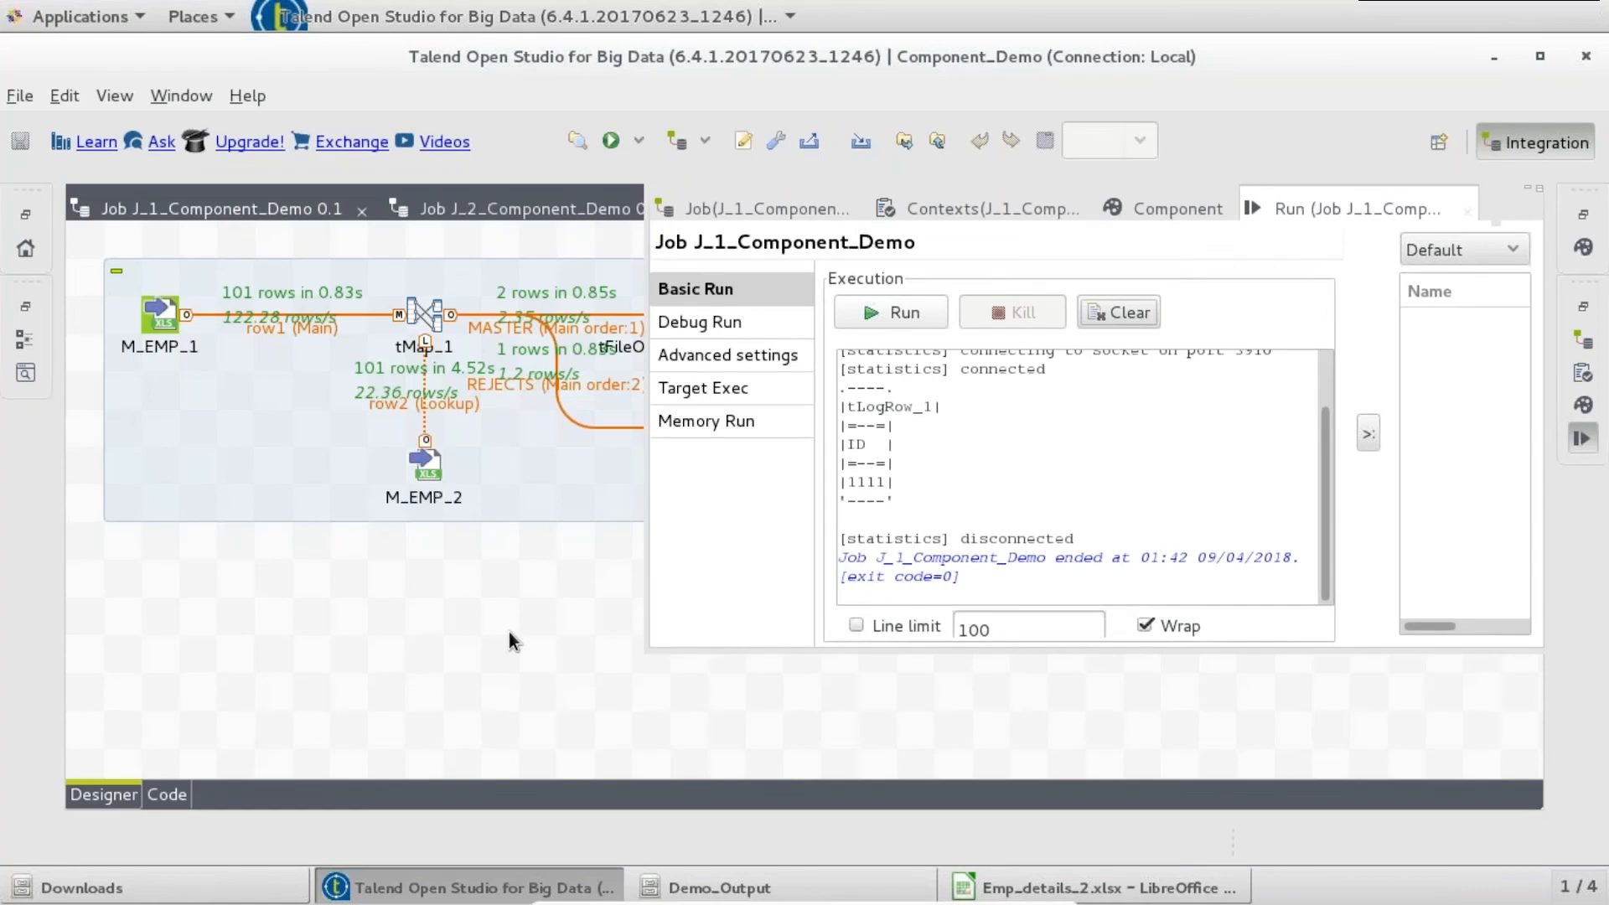
{"action": "left_click", "coordinate": [509, 632]}
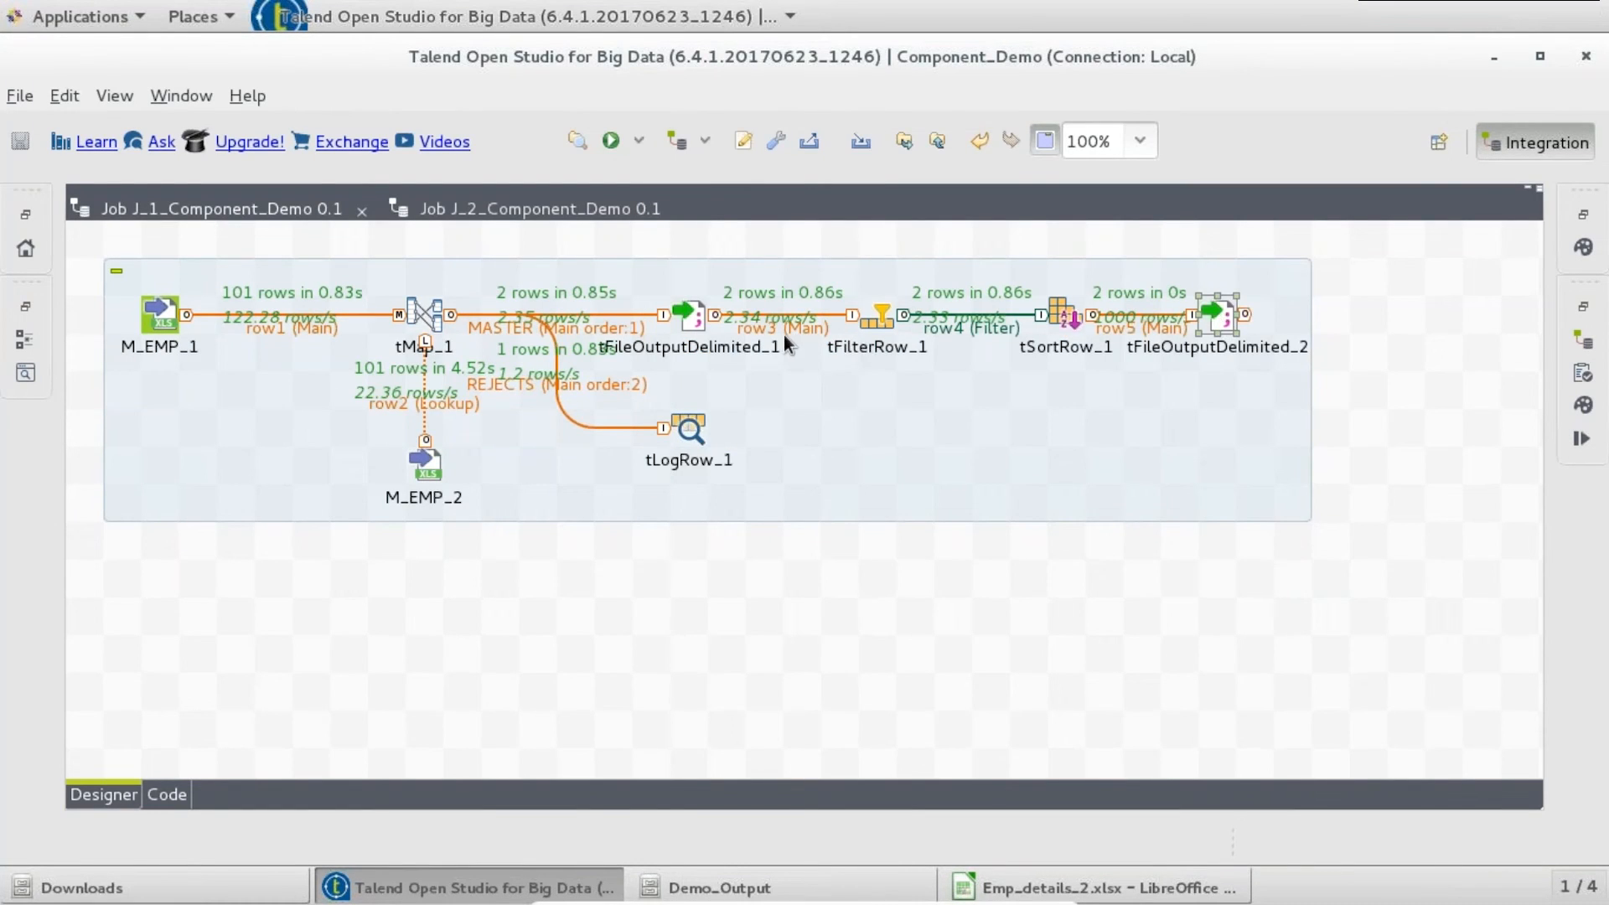
- Restore the editor layout and widen the Repository panel to show Metadata's Db Connections
{"action": "left_click", "coordinate": [697, 318]}
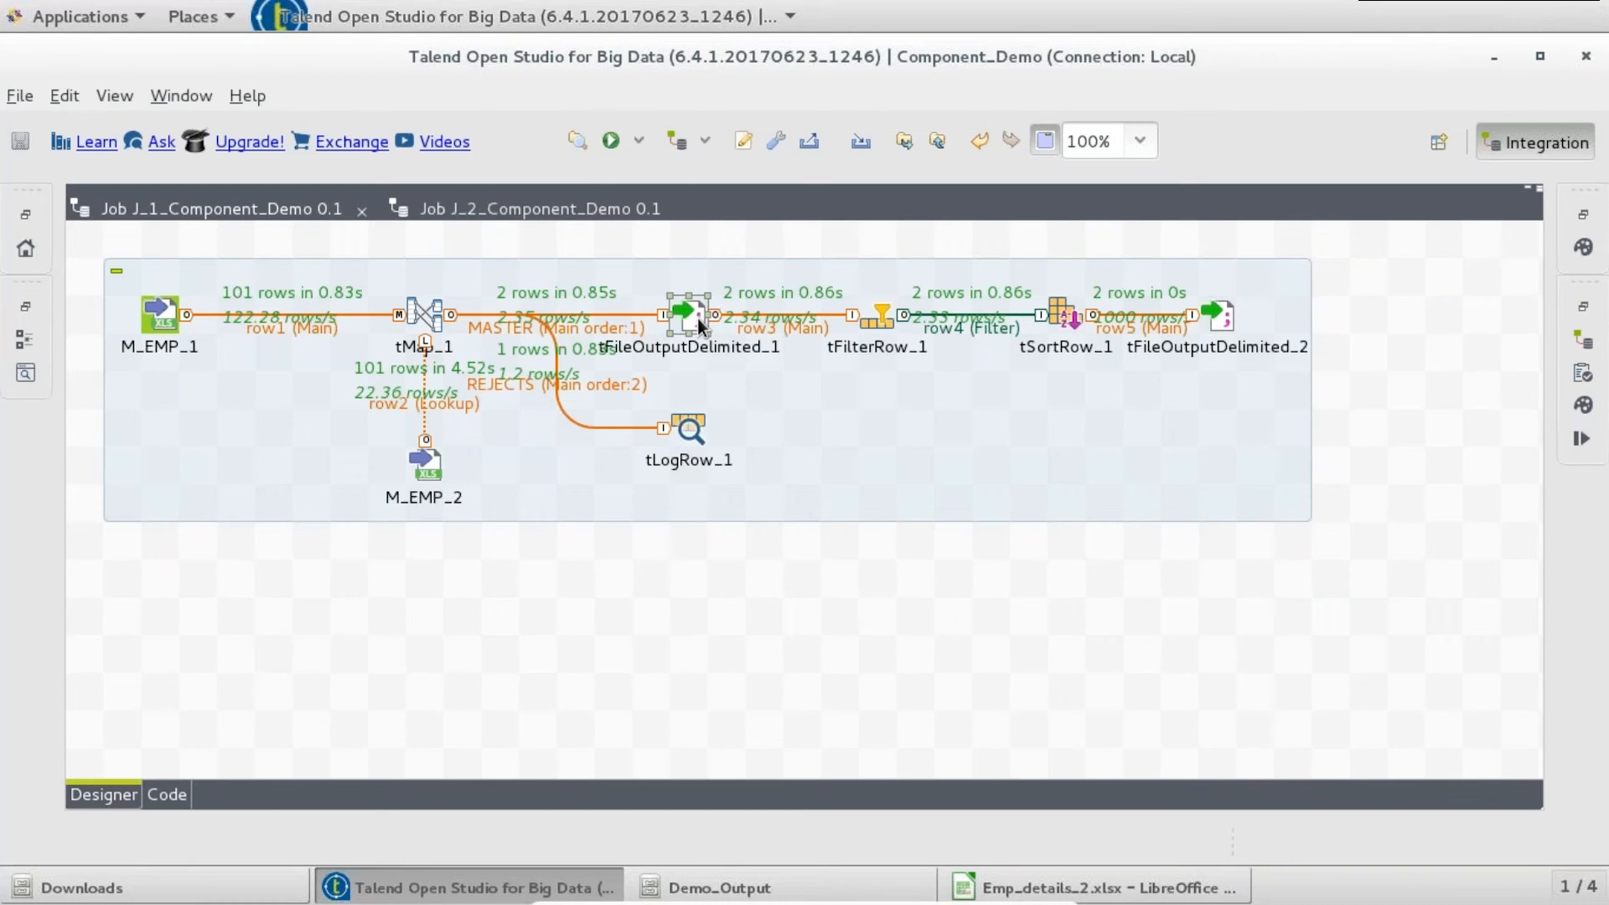
{"action": "left_click", "coordinate": [511, 209]}
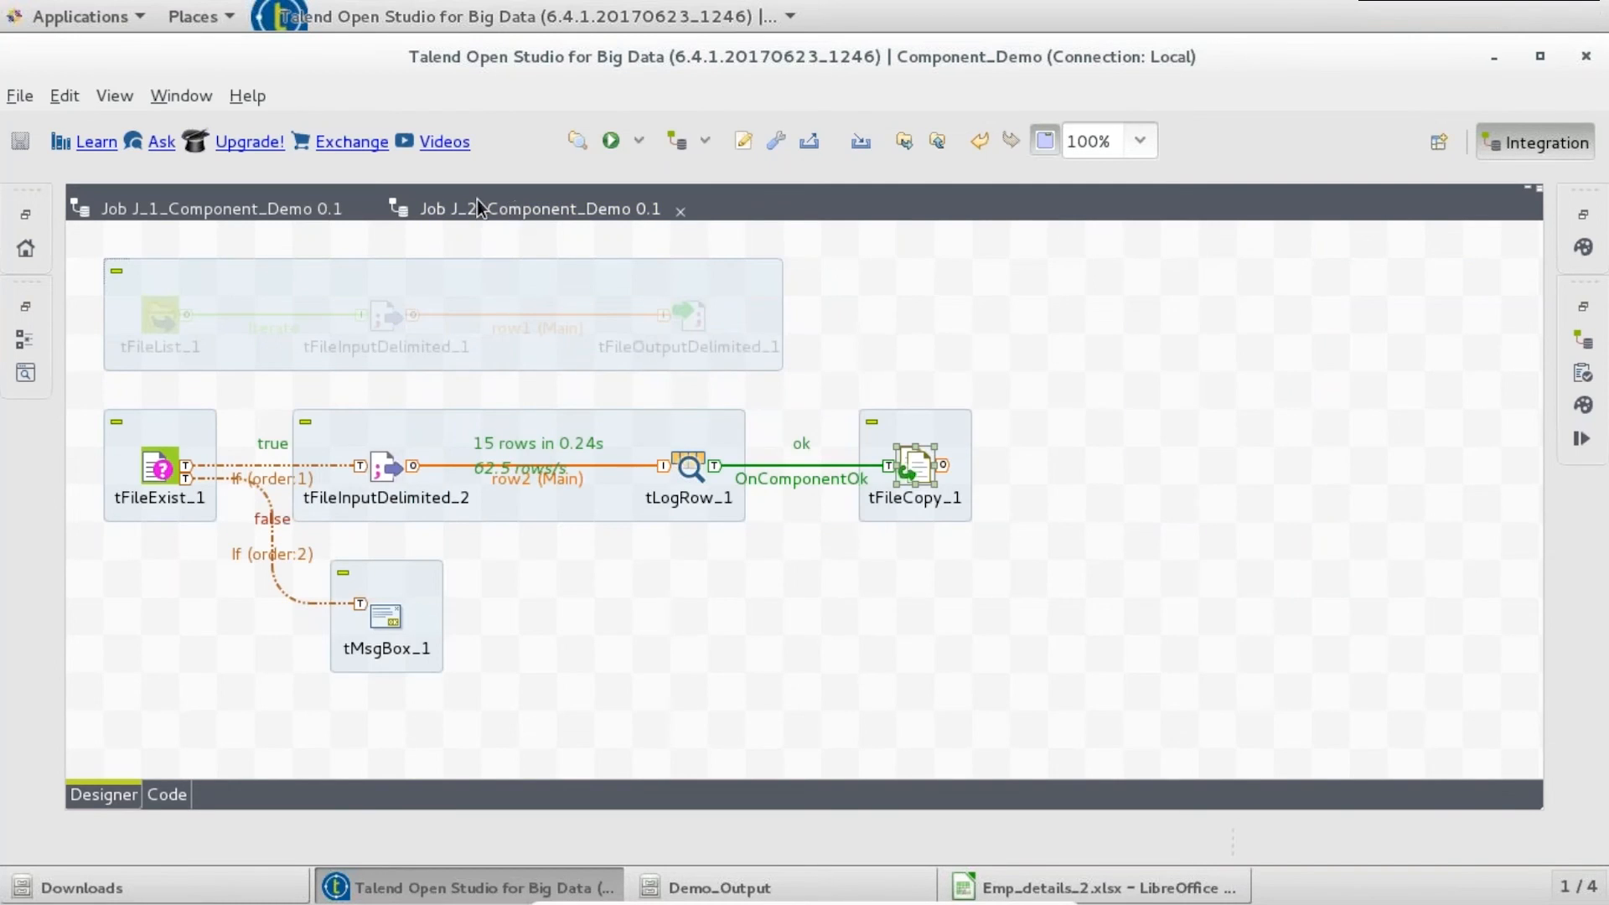
{"action": "double_click", "coordinate": [476, 206]}
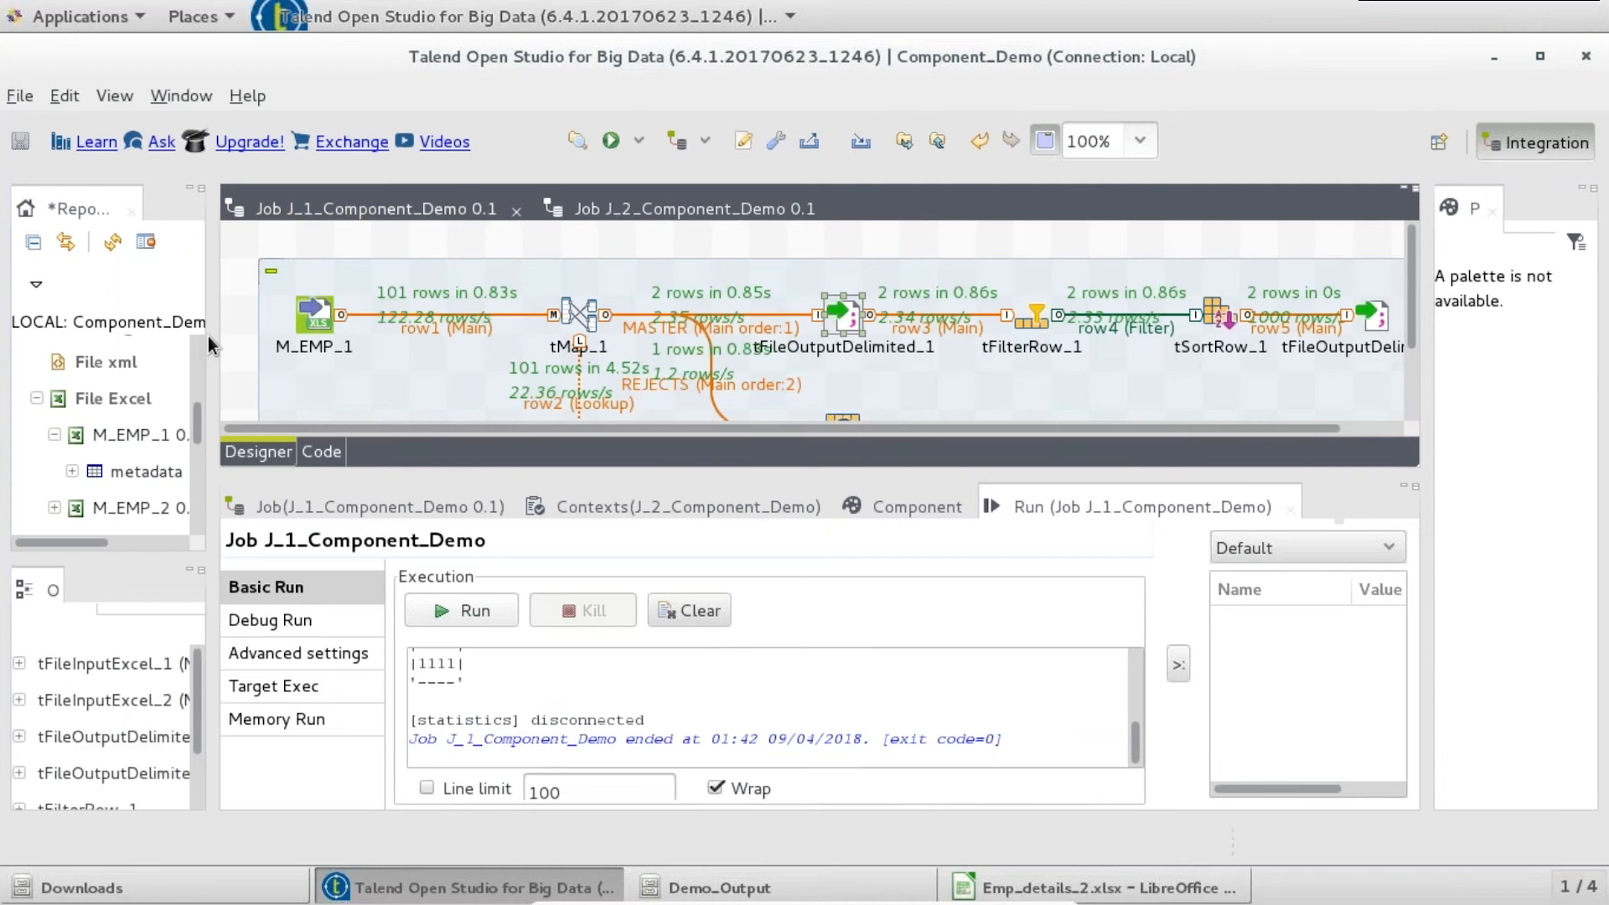
{"action": "left_click_drag", "start_coordinate": [216, 340], "coordinate": [328, 346]}
{"action": "left_click_drag", "start_coordinate": [315, 409], "coordinate": [304, 343]}
- Start a new Db Connection named M_EMP with database type MySQL
{"action": "right_click", "coordinate": [188, 429]}
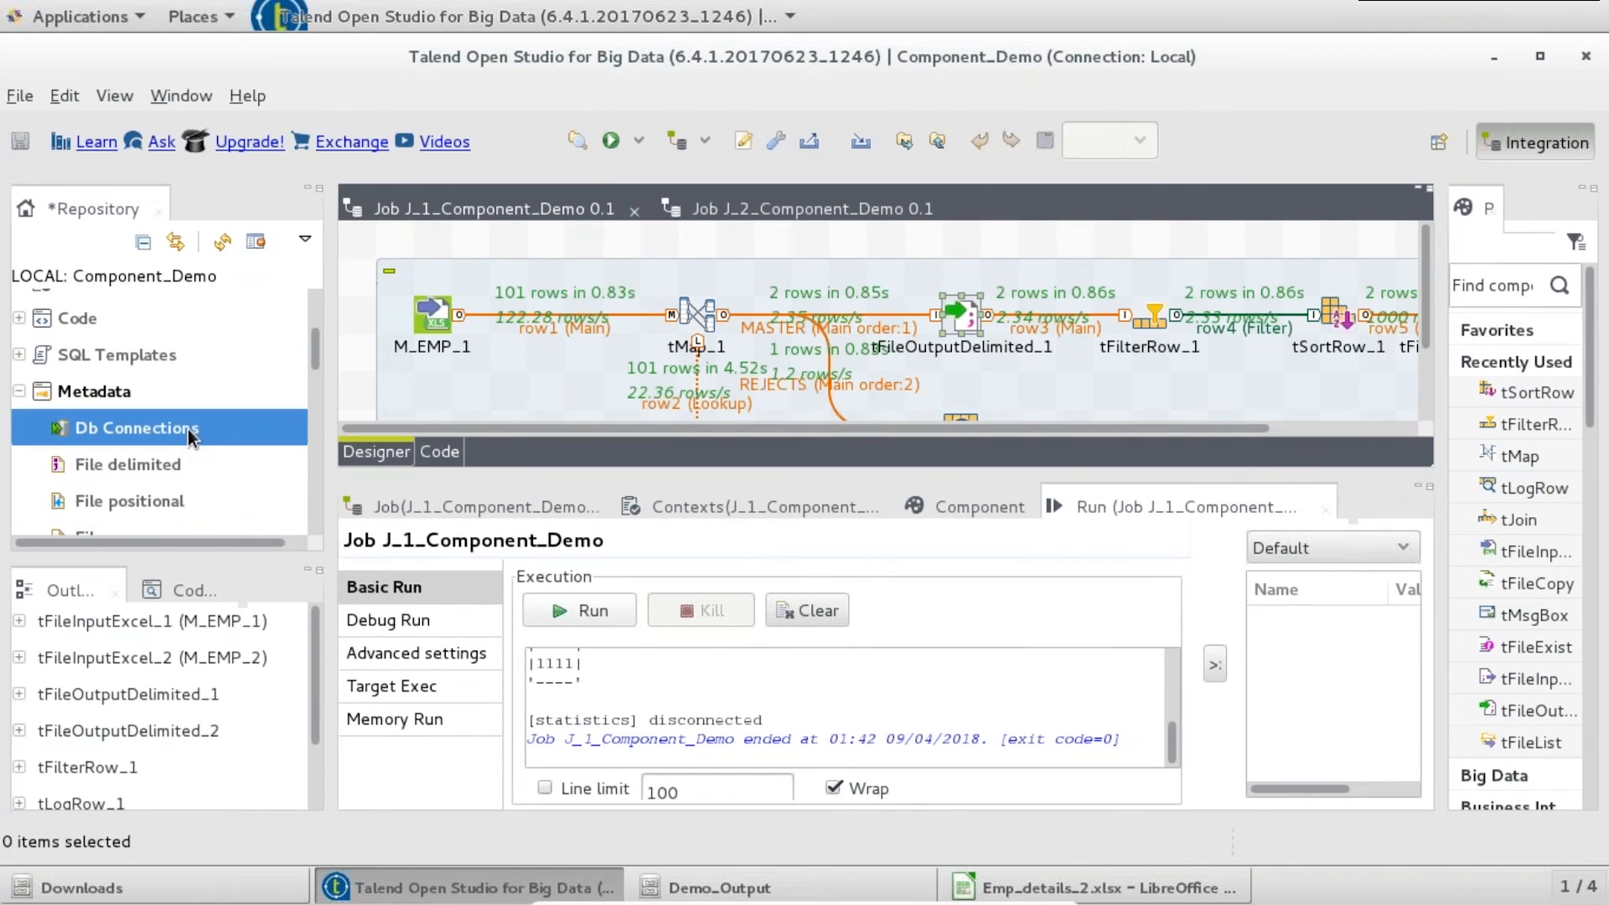
{"action": "left_click", "coordinate": [219, 447]}
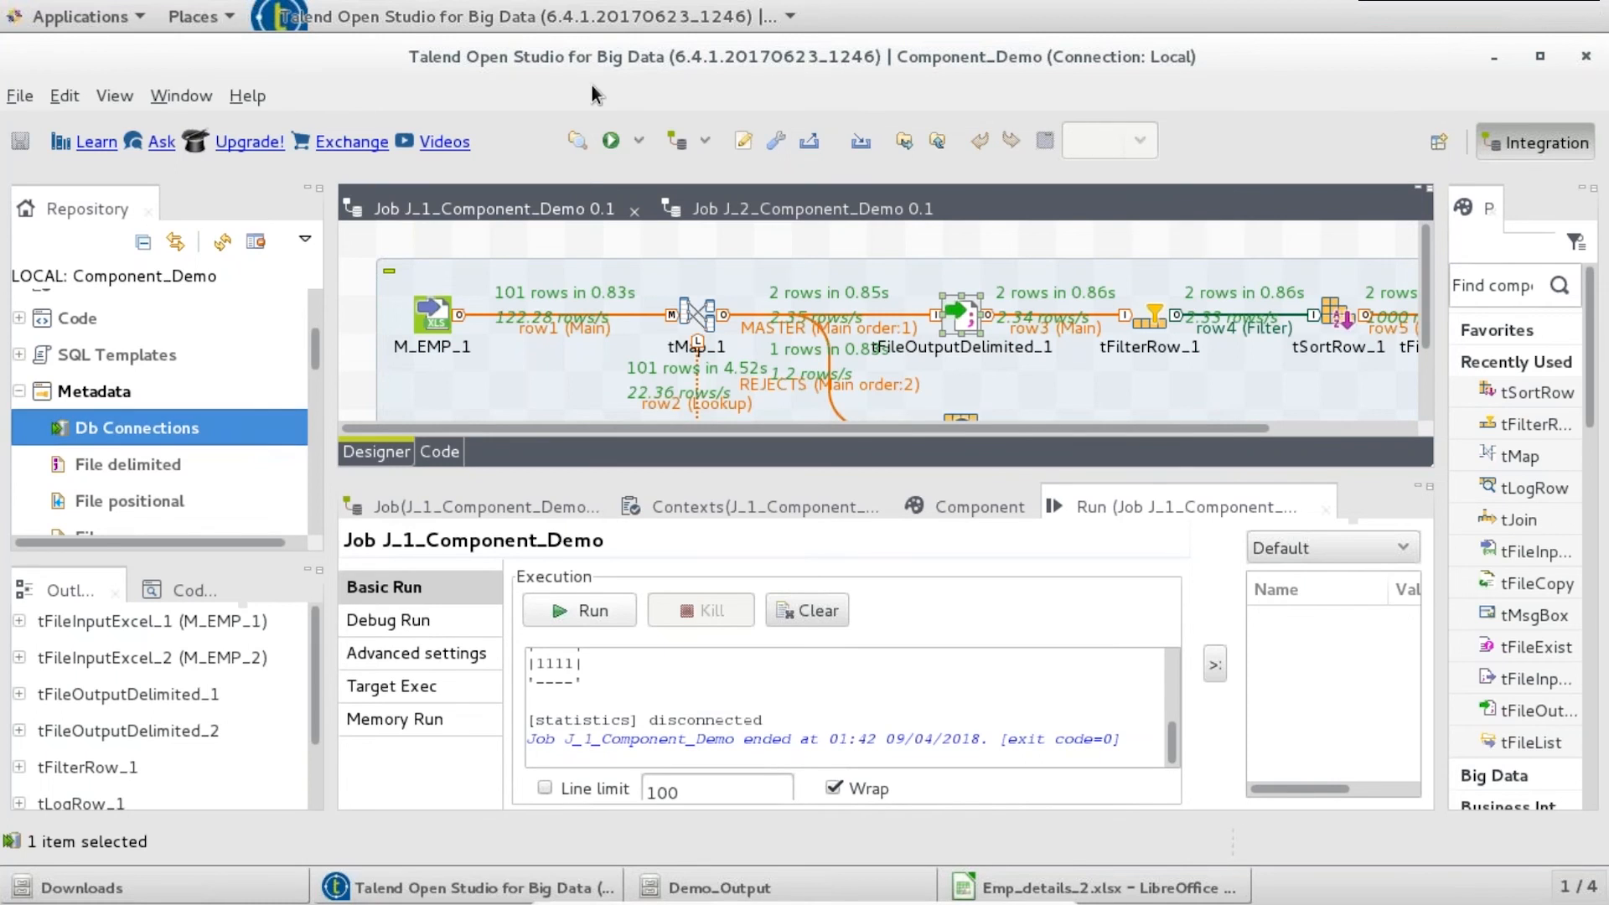
{"action": "type", "text": "M_EMP"}
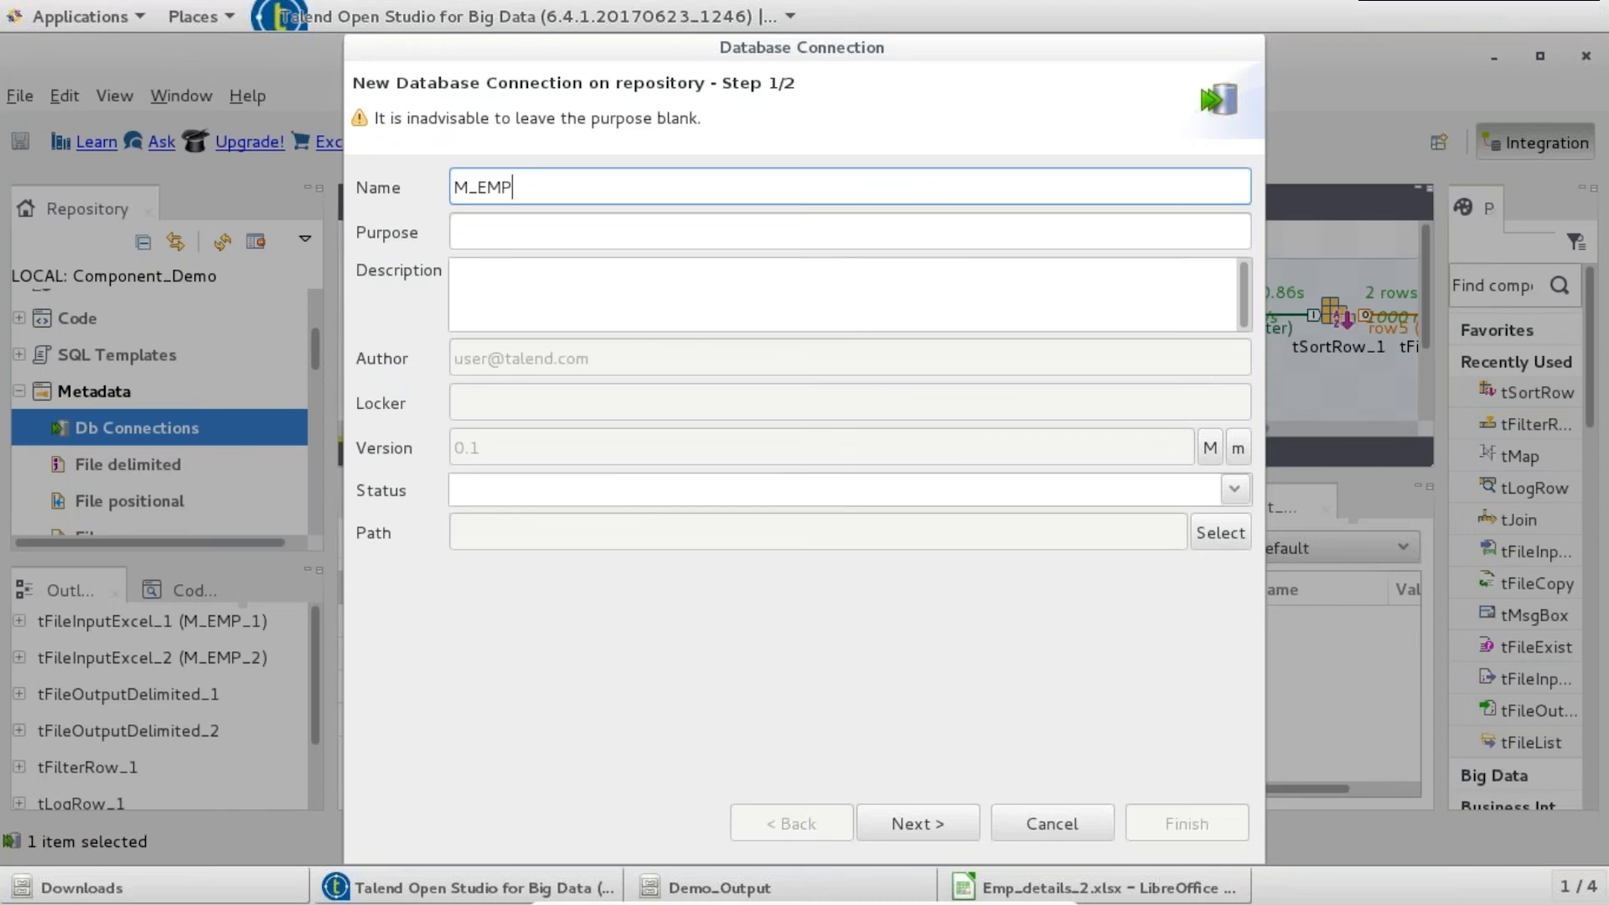
{"action": "key", "text": "Return"}
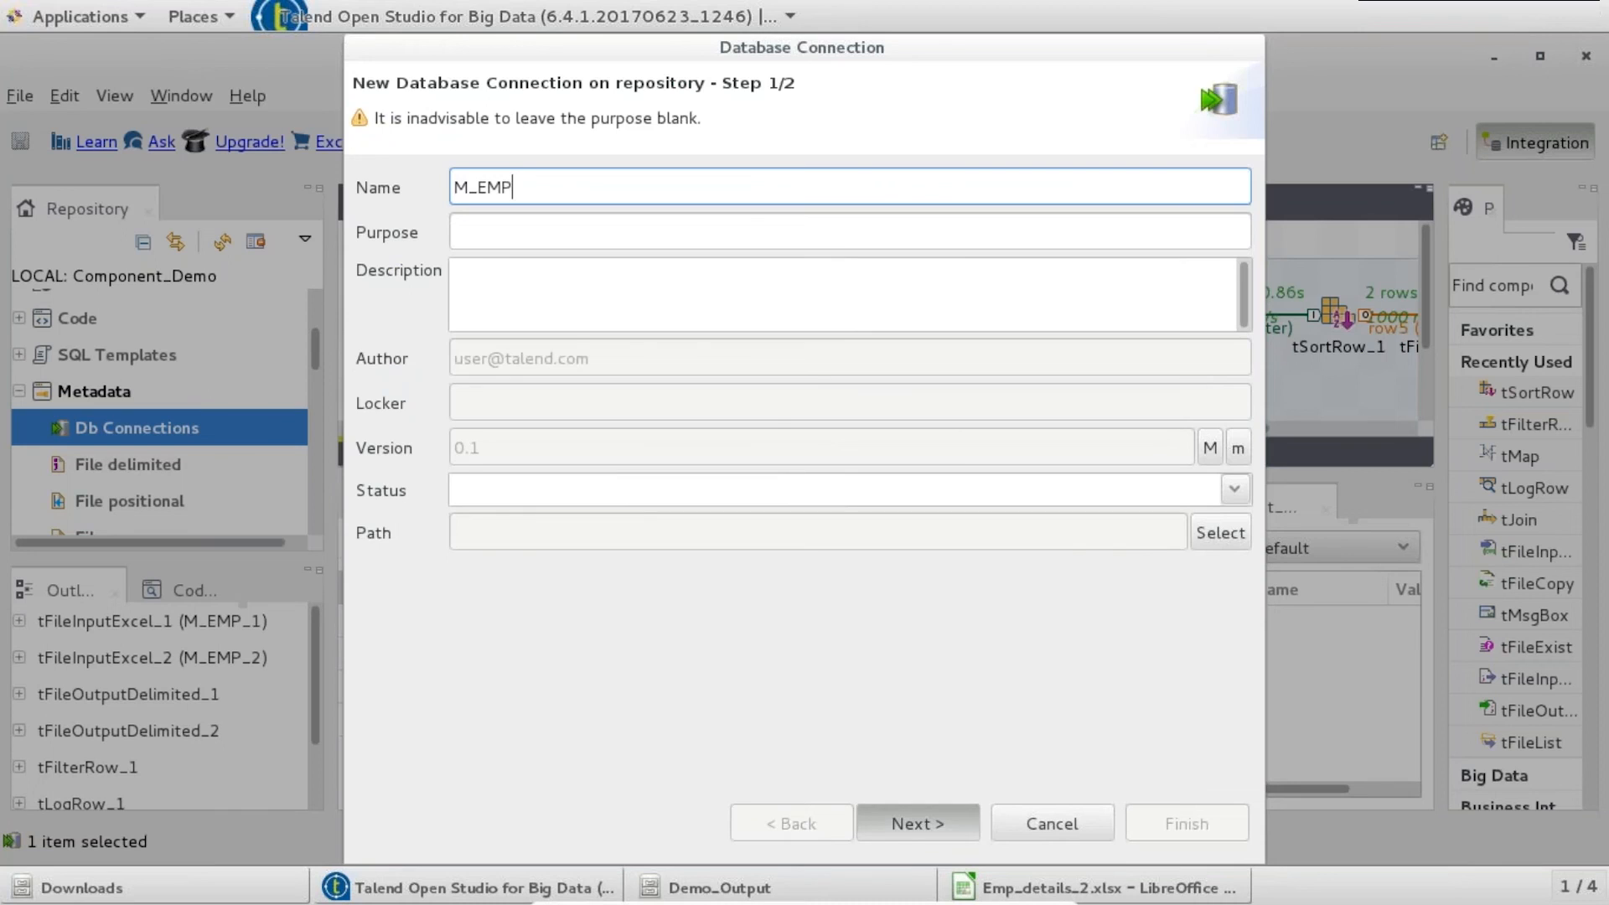
{"action": "left_click", "coordinate": [715, 194]}
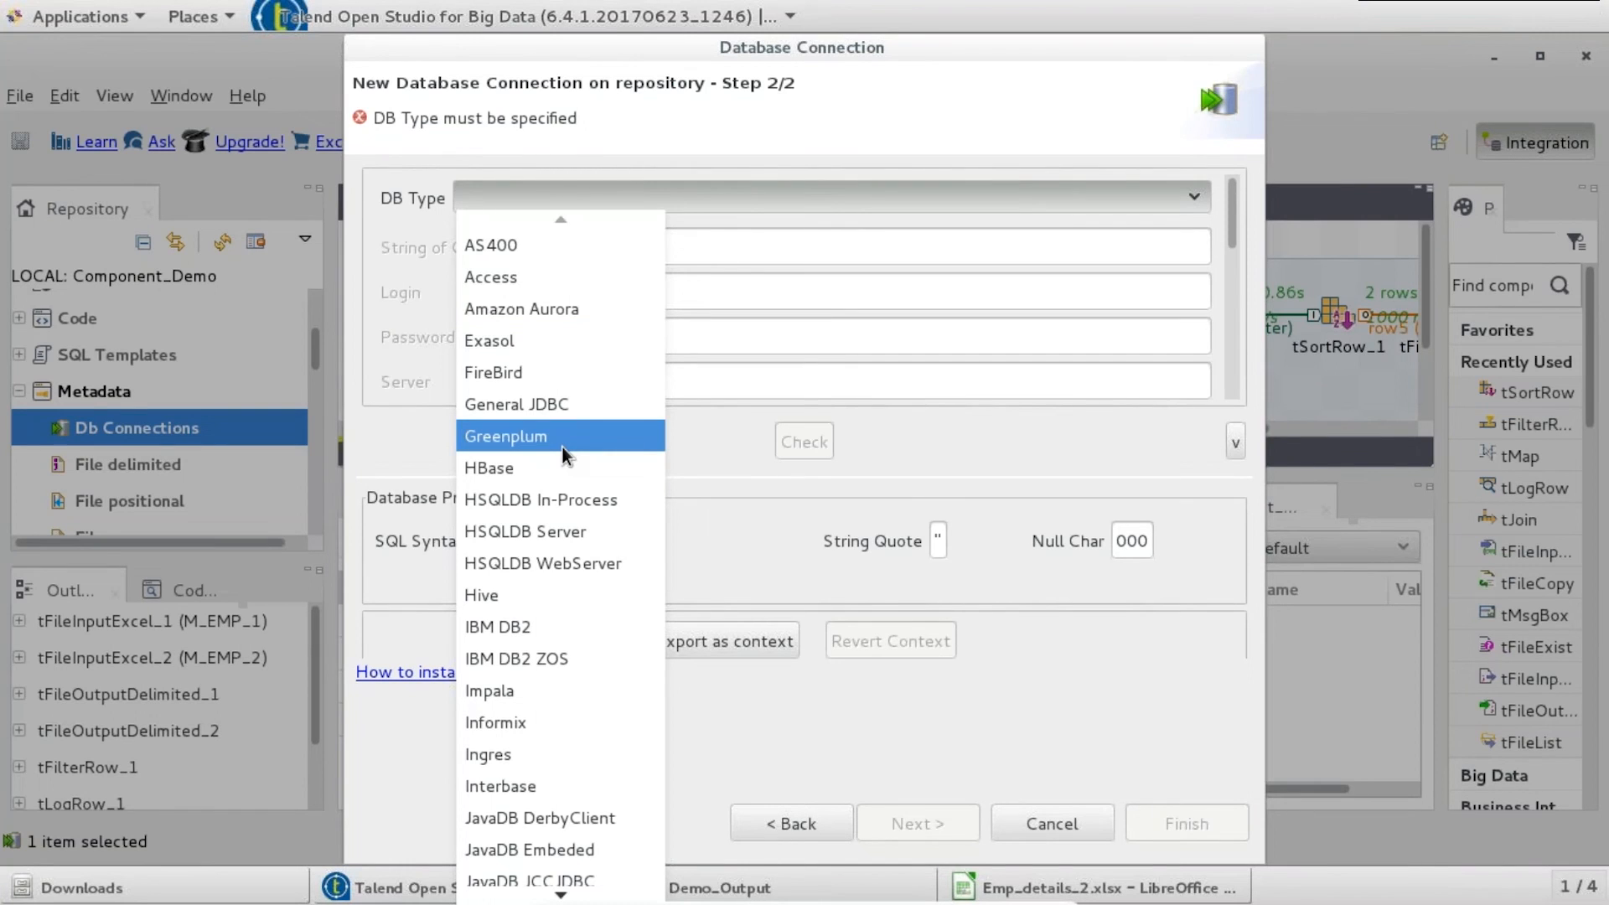
{"action": "key", "text": "Down"}
{"action": "key", "text": "Down"}
{"action": "key", "text": "Down"}
{"action": "key", "text": "Down"}
{"action": "key", "text": "Down"}
{"action": "key", "text": "Down"}
{"action": "key", "text": "Down"}
{"action": "key", "text": "Down"}
{"action": "key", "text": "Down"}
{"action": "key", "text": "Down"}
{"action": "key", "text": "Down"}
{"action": "key", "text": "Down"}
{"action": "key", "text": "Down"}
{"action": "key", "text": "Down"}
{"action": "key", "text": "Down"}
{"action": "key", "text": "Down"}
{"action": "key", "text": "Down"}
{"action": "key", "text": "Down"}
{"action": "key", "text": "Down"}
{"action": "key", "text": "Down"}
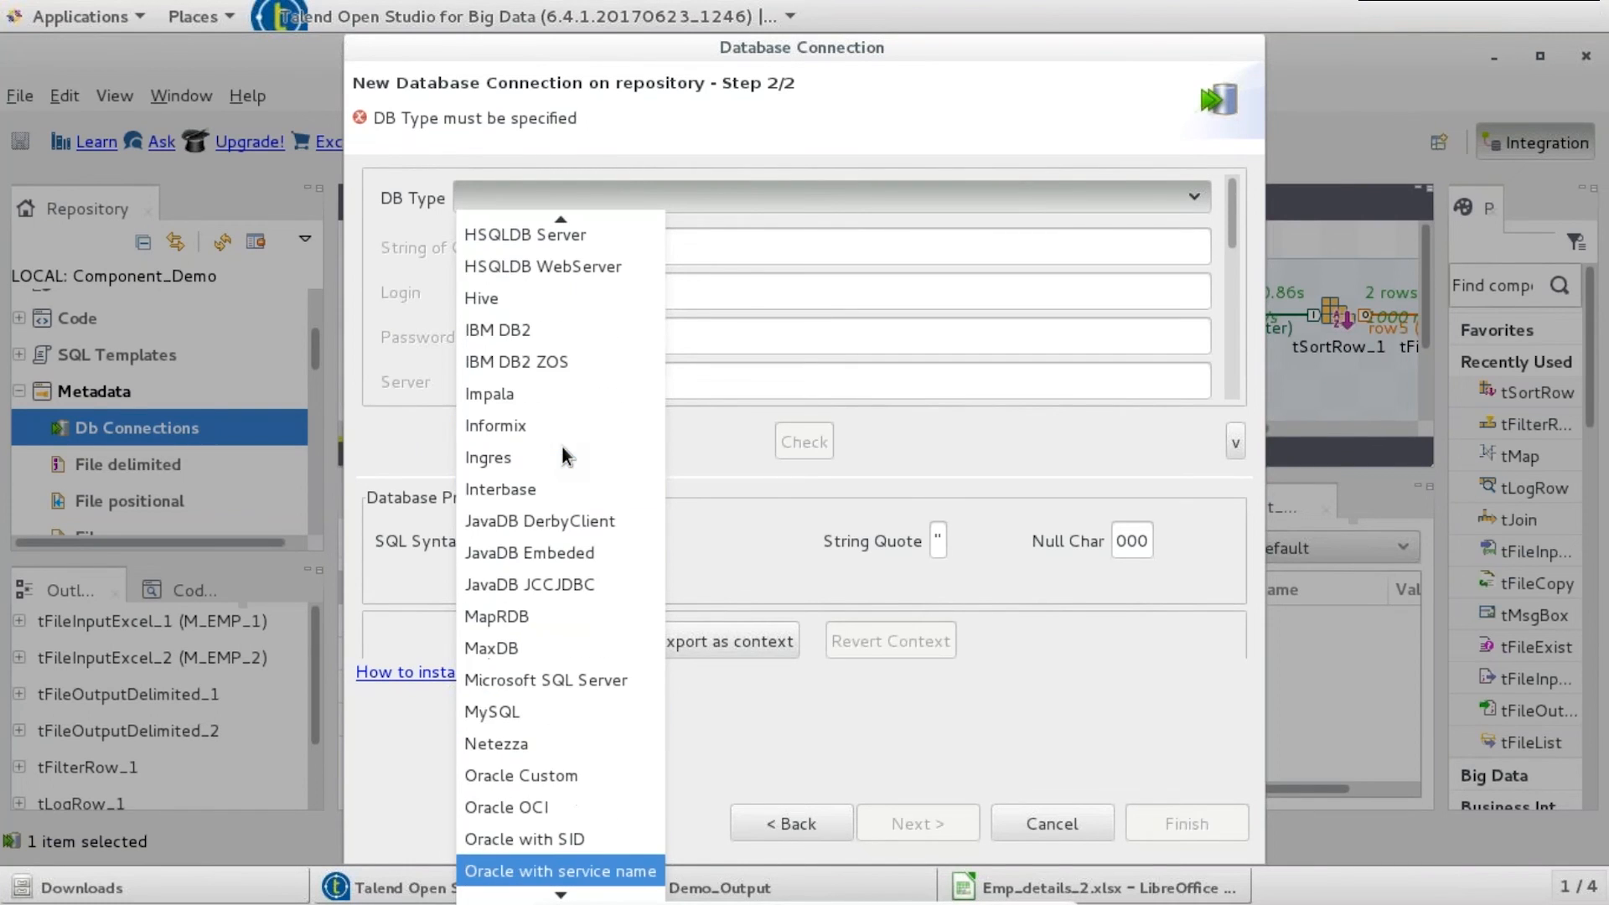
{"action": "key", "text": "Down"}
{"action": "key", "text": "Down"}
{"action": "key", "text": "Down"}
{"action": "key", "text": "Down"}
{"action": "key", "text": "Down"}
{"action": "key", "text": "Down"}
{"action": "key", "text": "Down"}
{"action": "key", "text": "Down"}
{"action": "key", "text": "Down"}
{"action": "key", "text": "Down"}
{"action": "key", "text": "Up"}
{"action": "key", "text": "Up"}
{"action": "key", "text": "Up"}
{"action": "key", "text": "Up"}
{"action": "key", "text": "Up"}
{"action": "key", "text": "Up"}
{"action": "key", "text": "Up"}
{"action": "key", "text": "Up"}
{"action": "key", "text": "Up"}
{"action": "key", "text": "Up"}
{"action": "key", "text": "Up"}
{"action": "key", "text": "Up"}
{"action": "key", "text": "Up"}
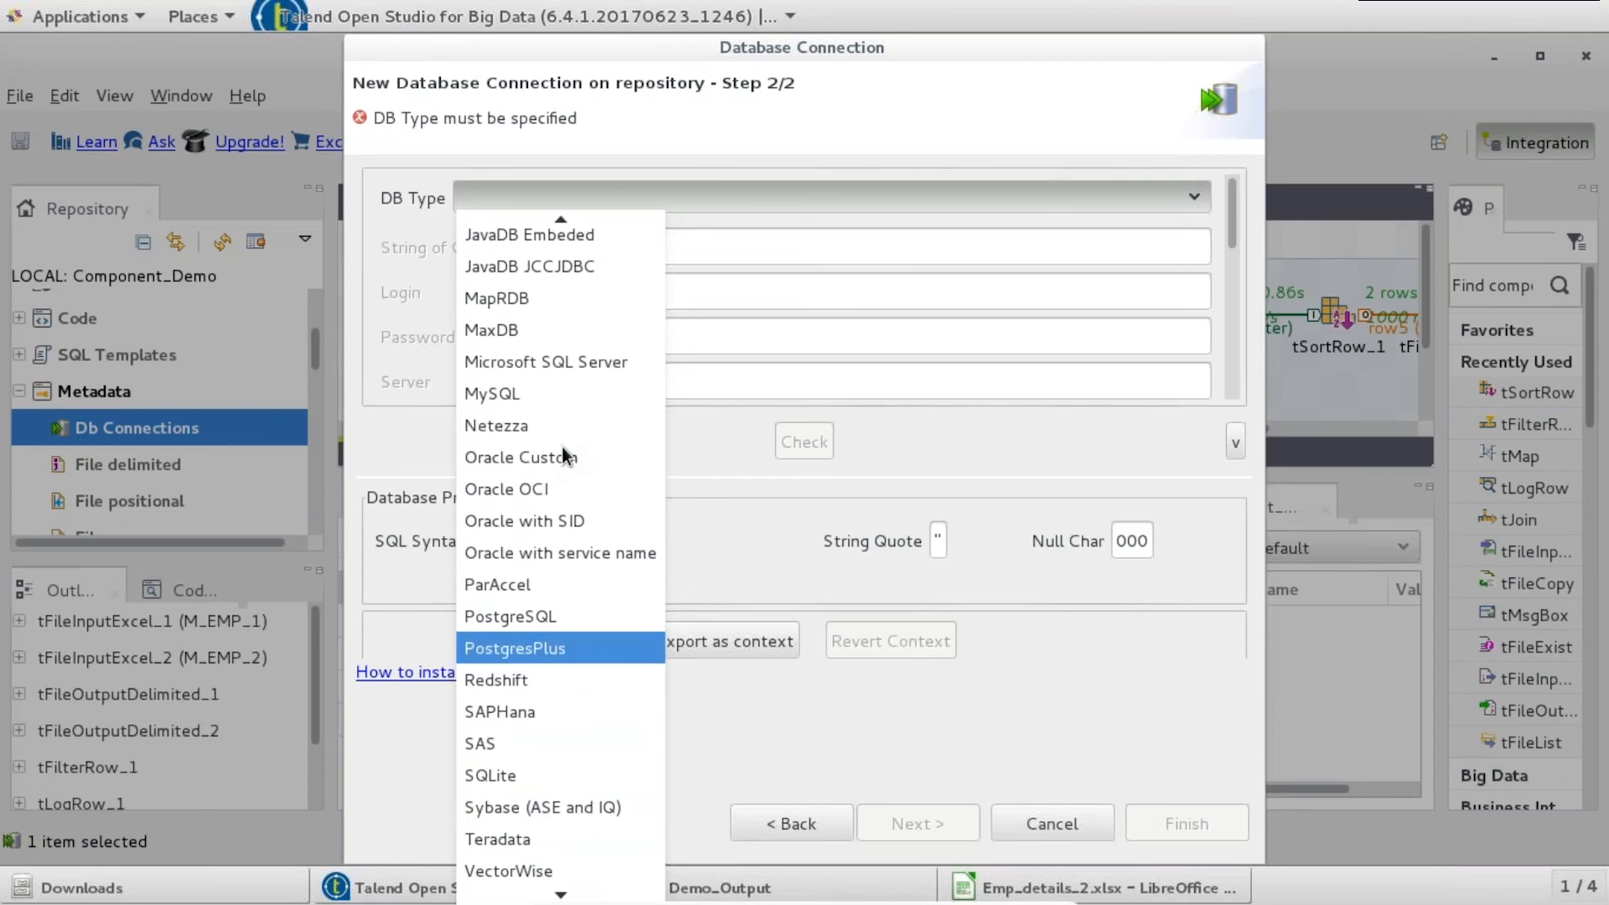
{"action": "key", "text": "Up"}
{"action": "key", "text": "Up"}
{"action": "key", "text": "Return"}
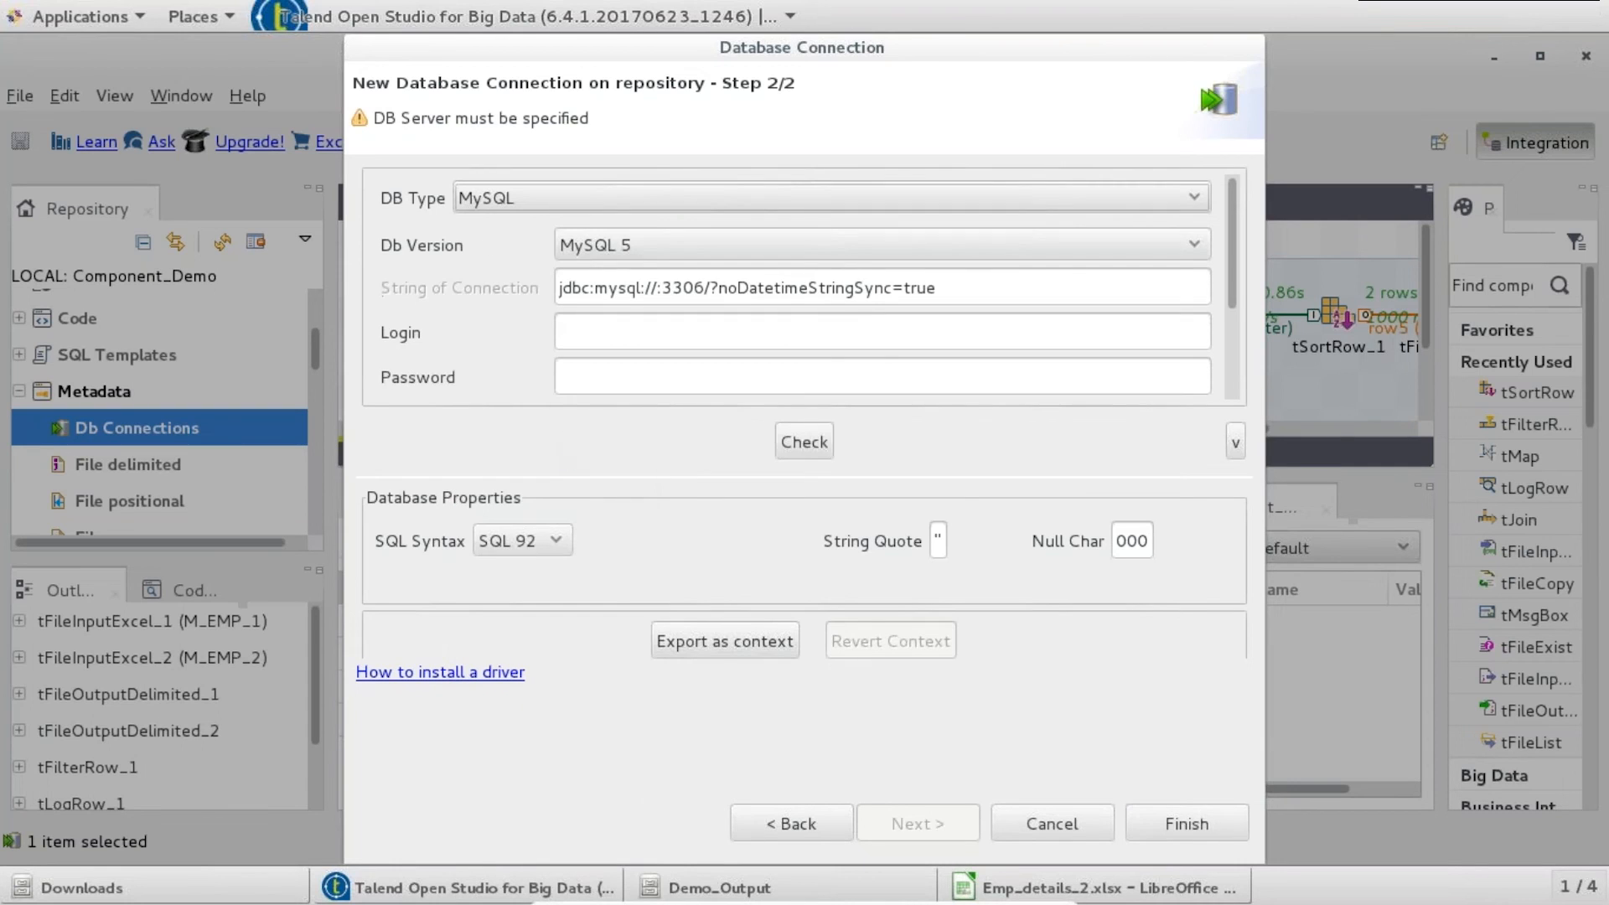
- Enter login root and server localhost in the M_EMP connection settings
{"action": "left_click", "coordinate": [623, 329]}
{"action": "type", "text": "root"}
{"action": "scroll", "coordinate": [1231, 294], "scroll_direction": "down", "scroll_amount": 3}
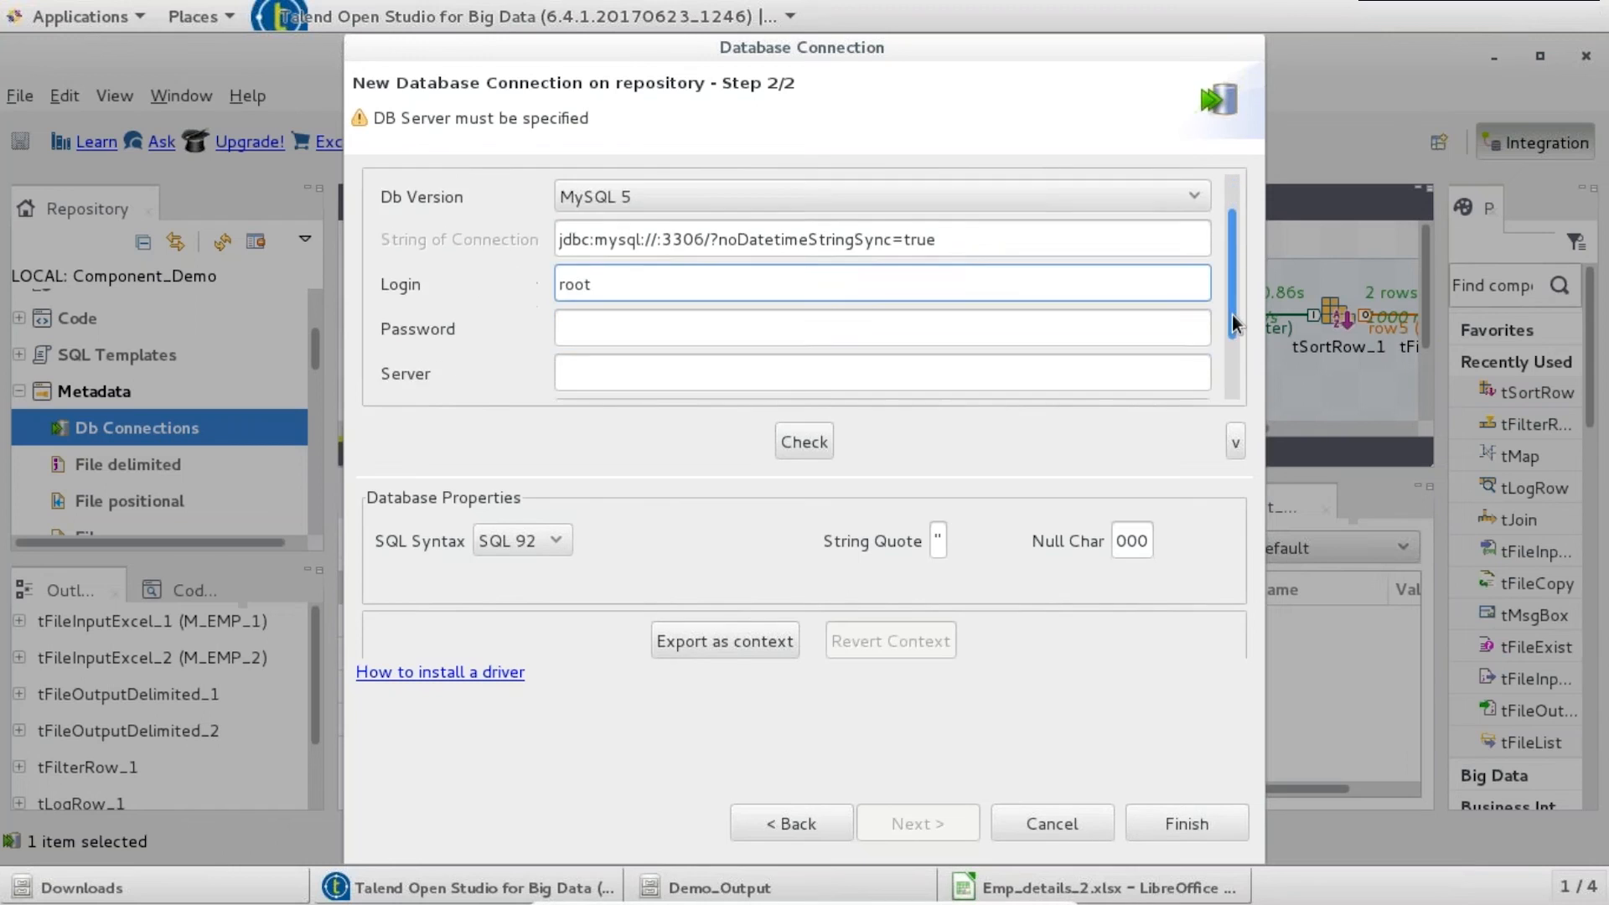
{"action": "left_click", "coordinate": [584, 325]}
{"action": "type", "text": "localhost"}
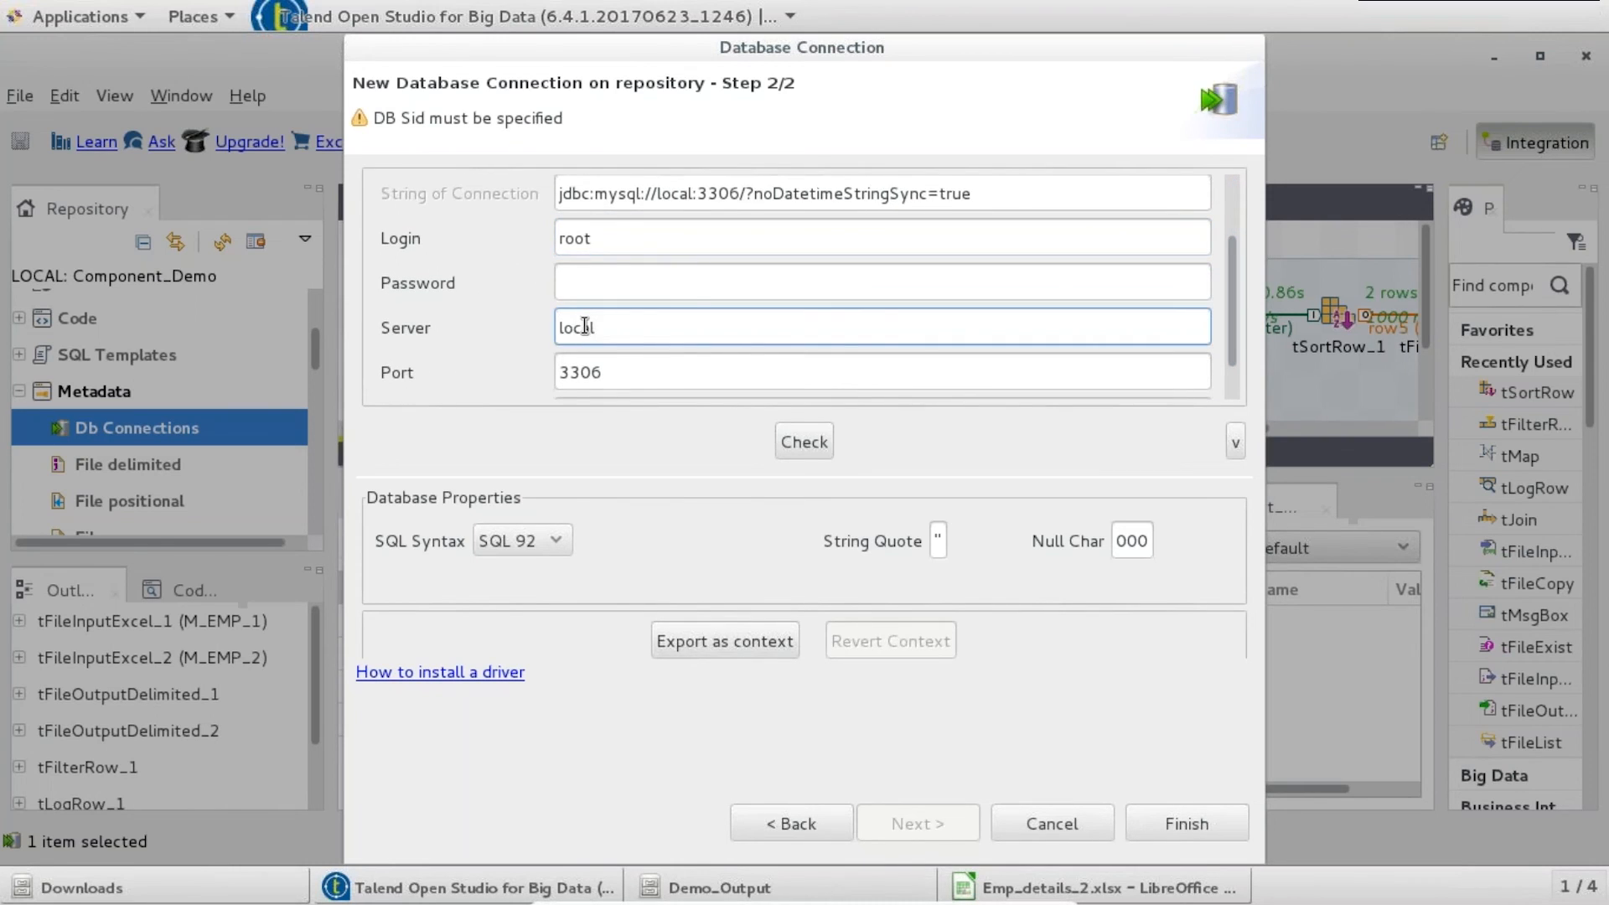
{"action": "scroll", "coordinate": [1230, 360], "scroll_direction": "down", "scroll_amount": 1}
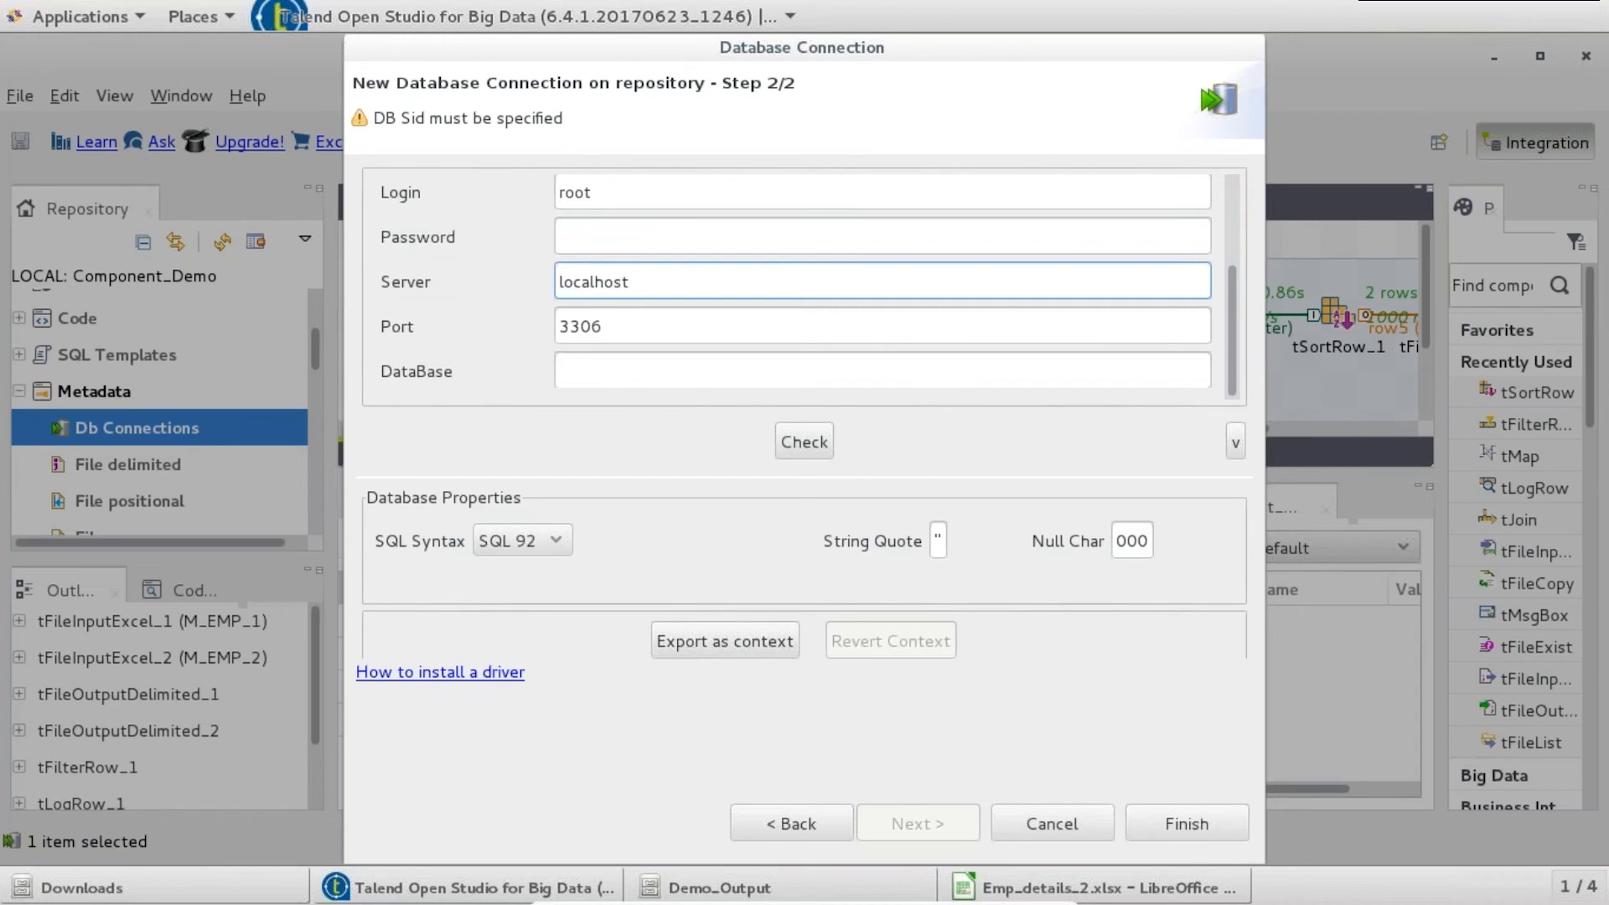
{"action": "left_click", "coordinate": [87, 17]}
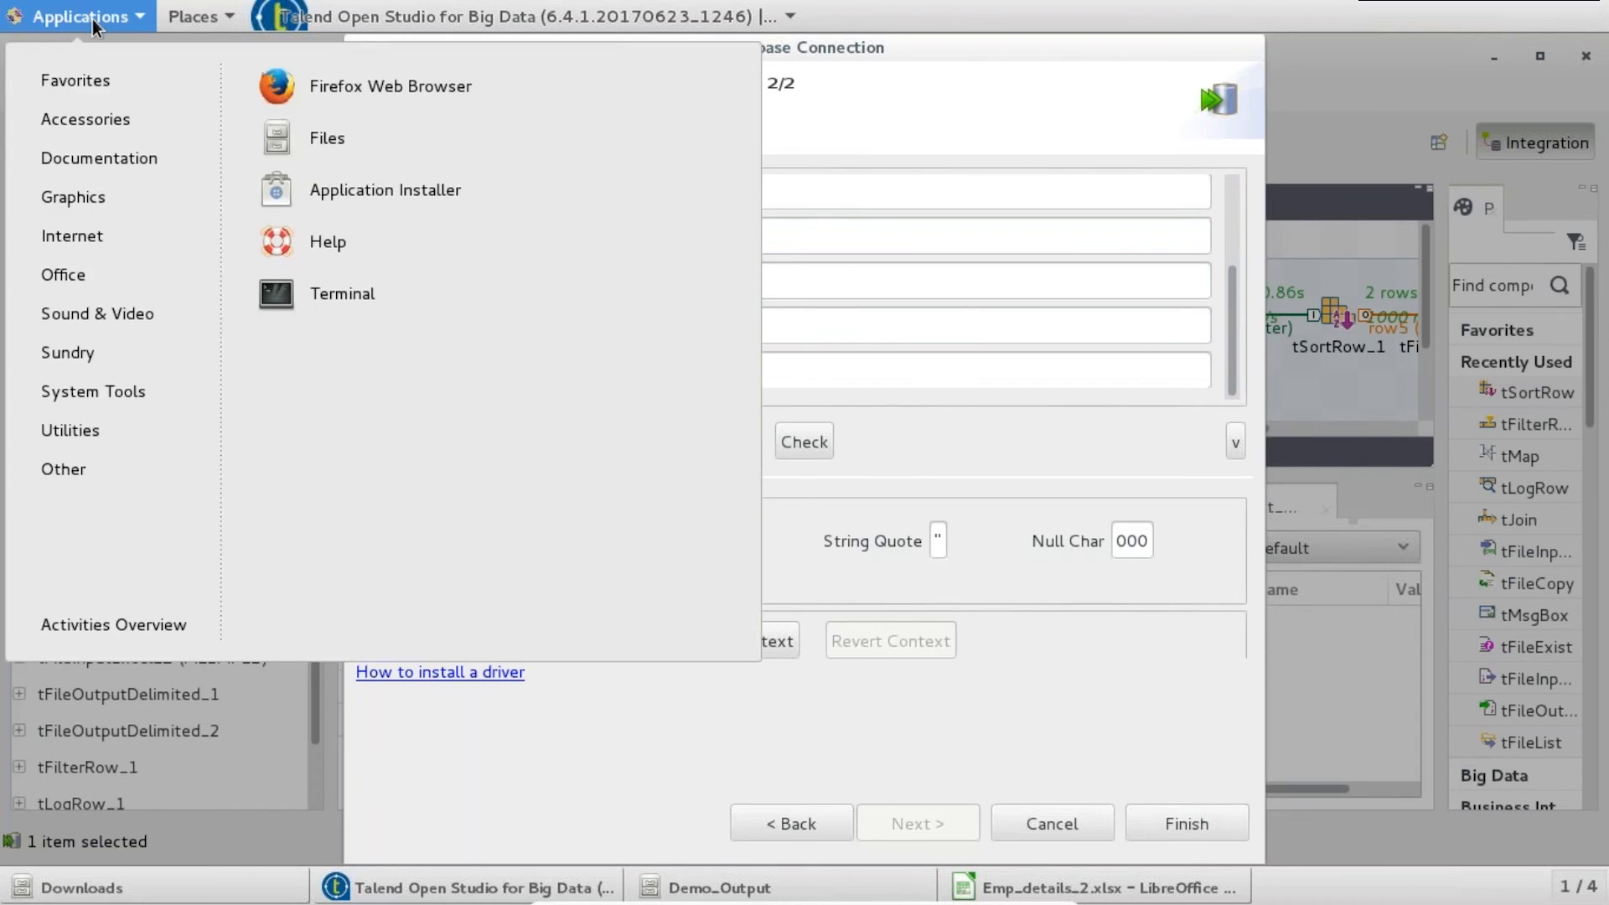
- In a terminal, start mysql as root and create database c_demo
{"action": "left_click", "coordinate": [372, 291]}
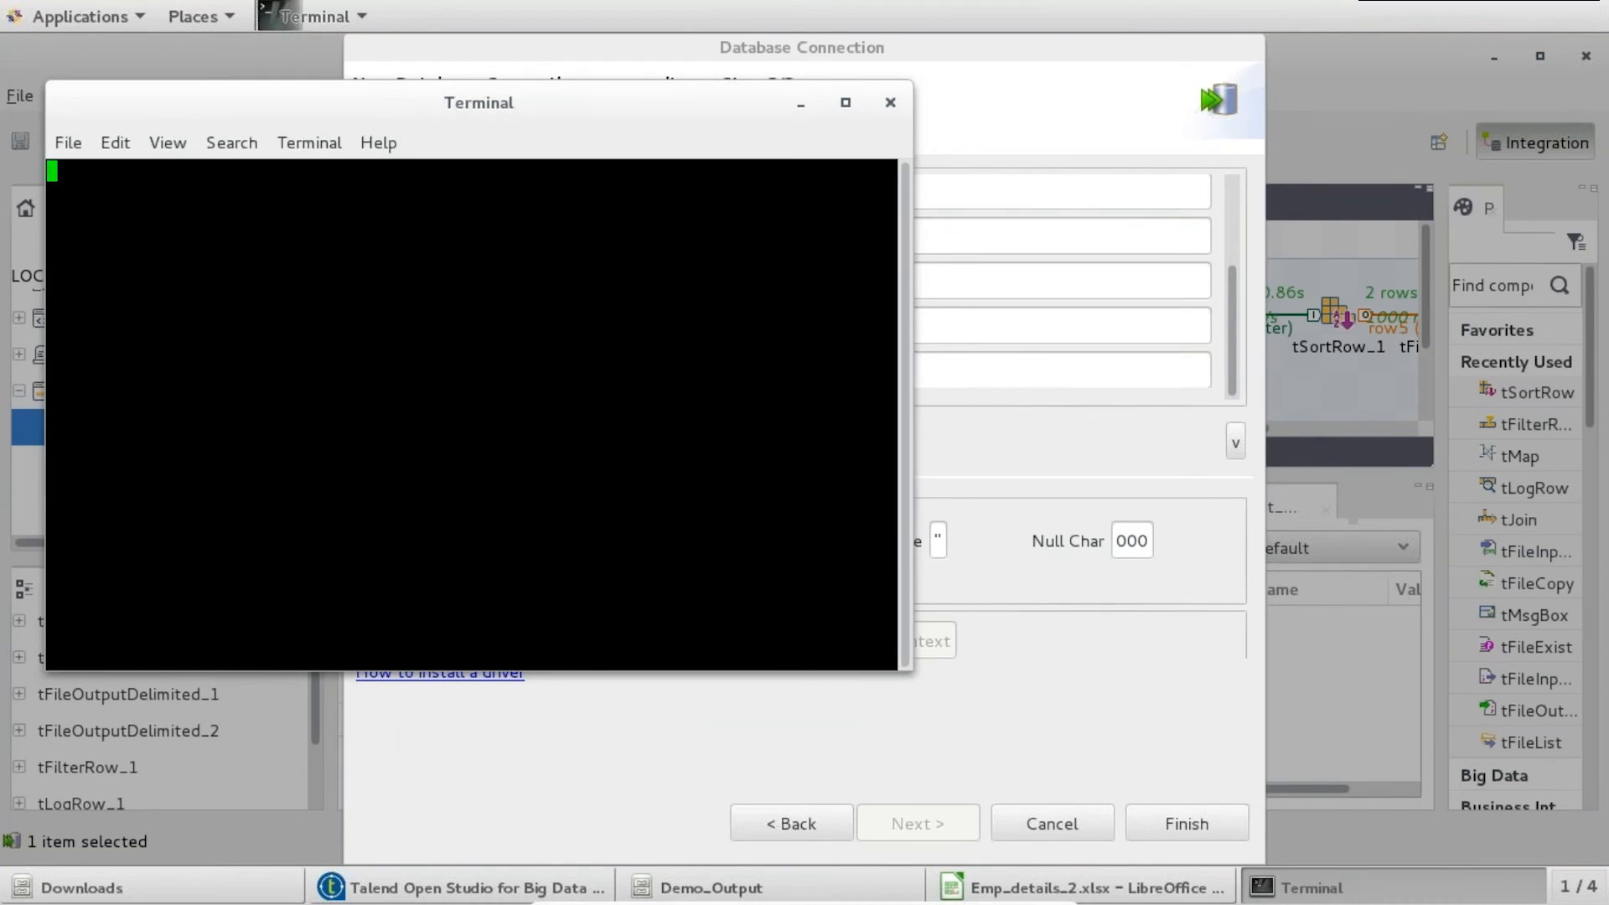
{"action": "type", "text": "mysql -r"}
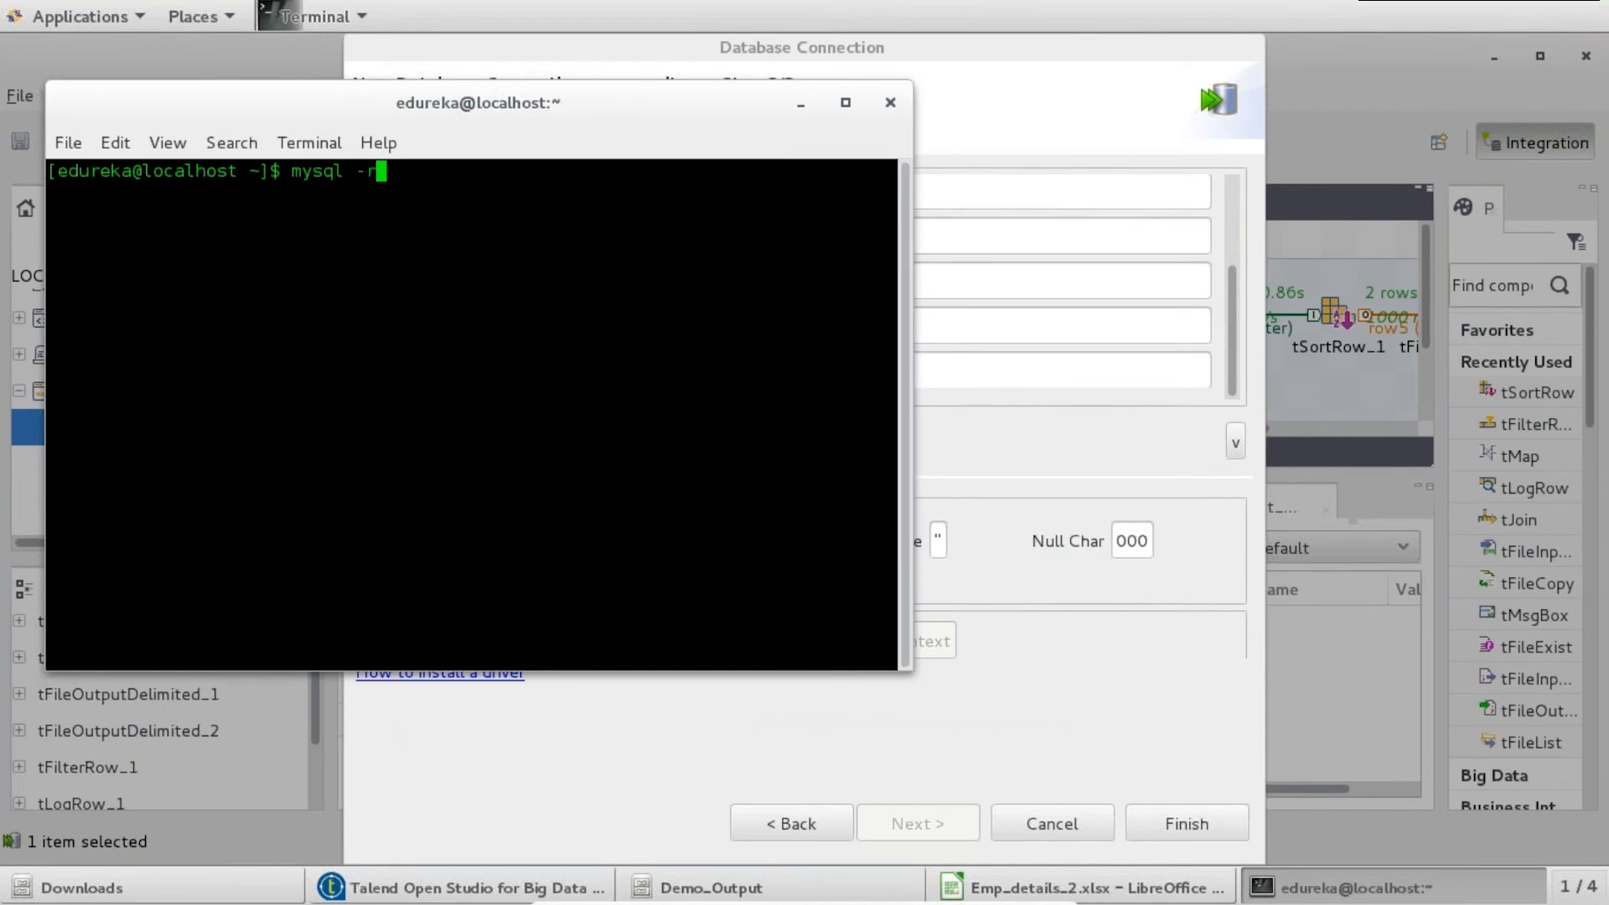
{"action": "key", "text": "BackSpace"}
{"action": "type", "text": "u root"}
{"action": "key", "text": "Return"}
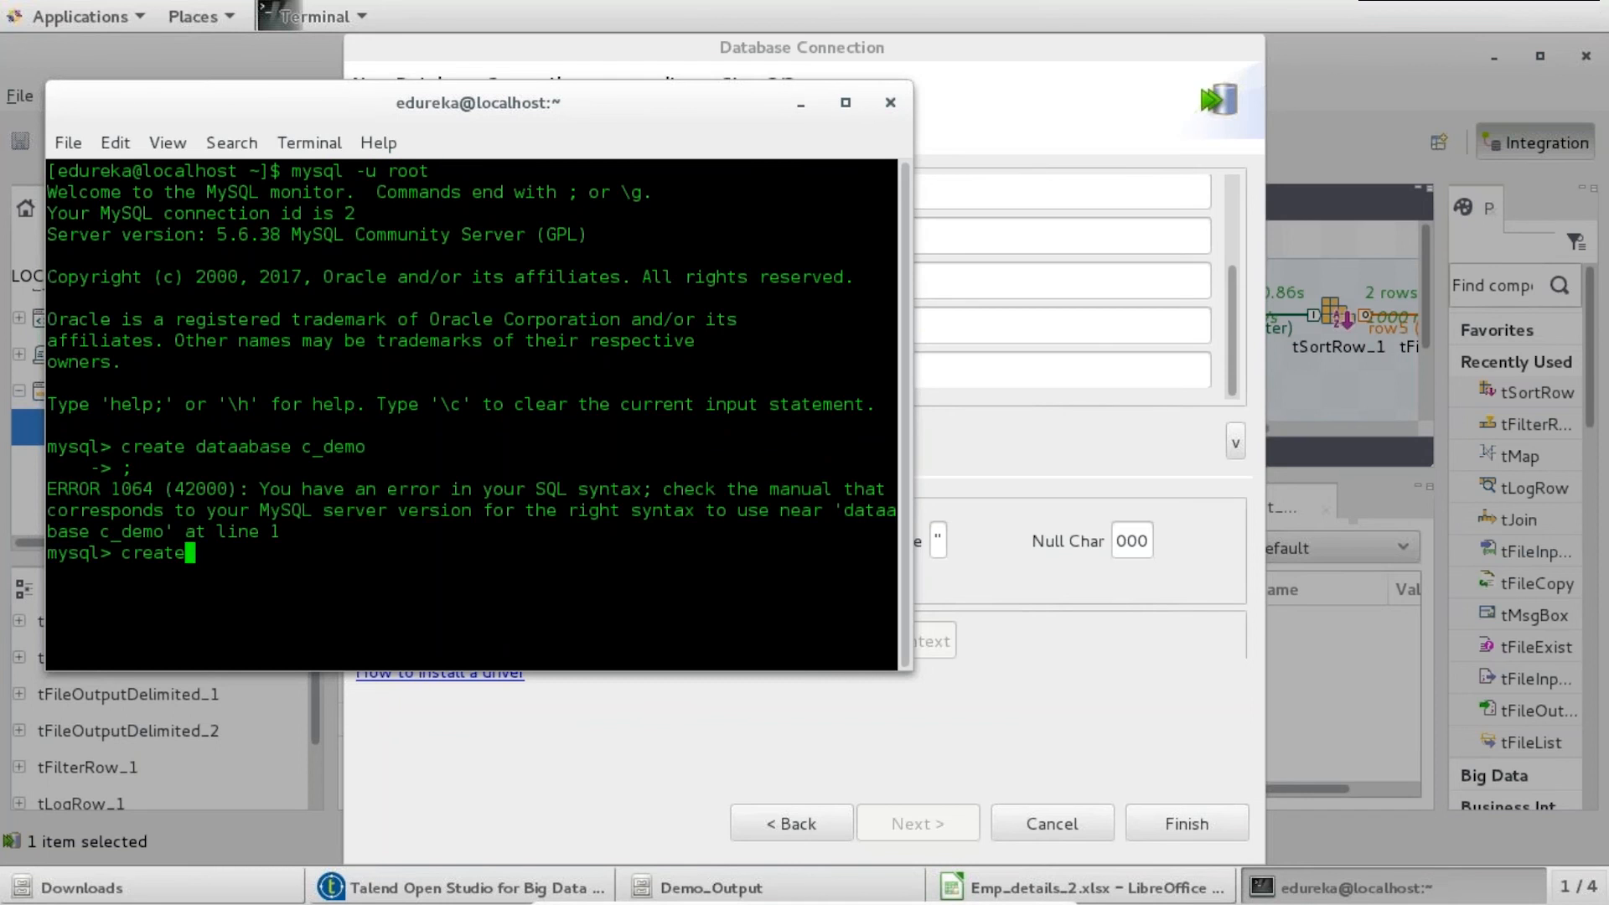
{"action": "type", "text": "daat"}
{"action": "key", "text": "BackSpace"}
{"action": "key", "text": "BackSpace"}
{"action": "type", "text": "tabase c"}
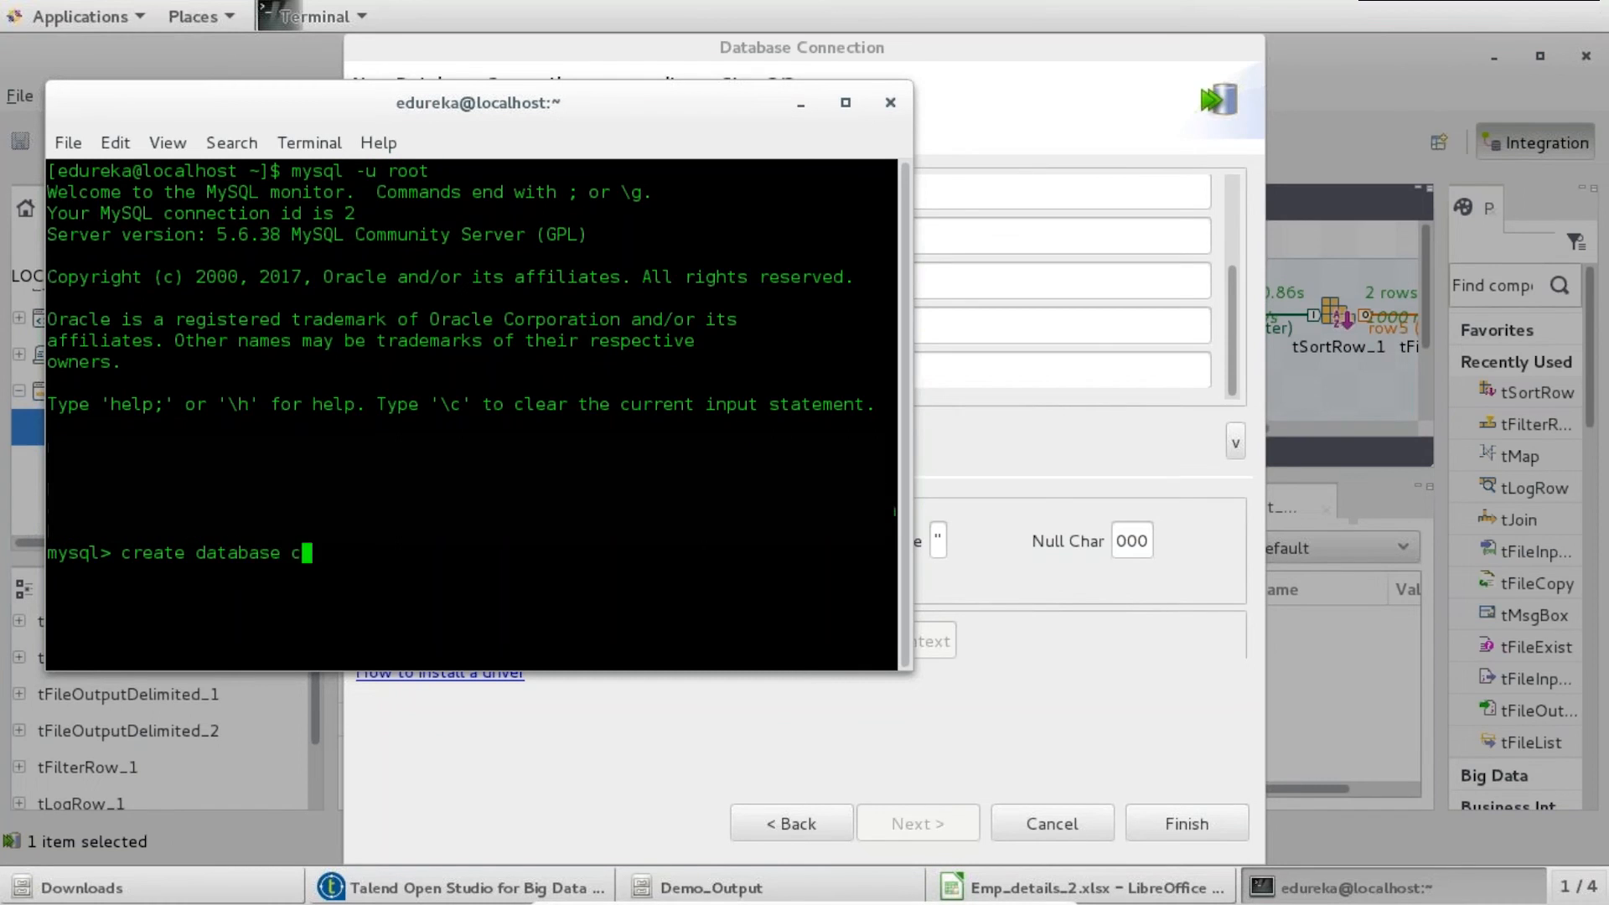
{"action": "type", "text": "_demo;"}
{"action": "key", "text": "Return"}
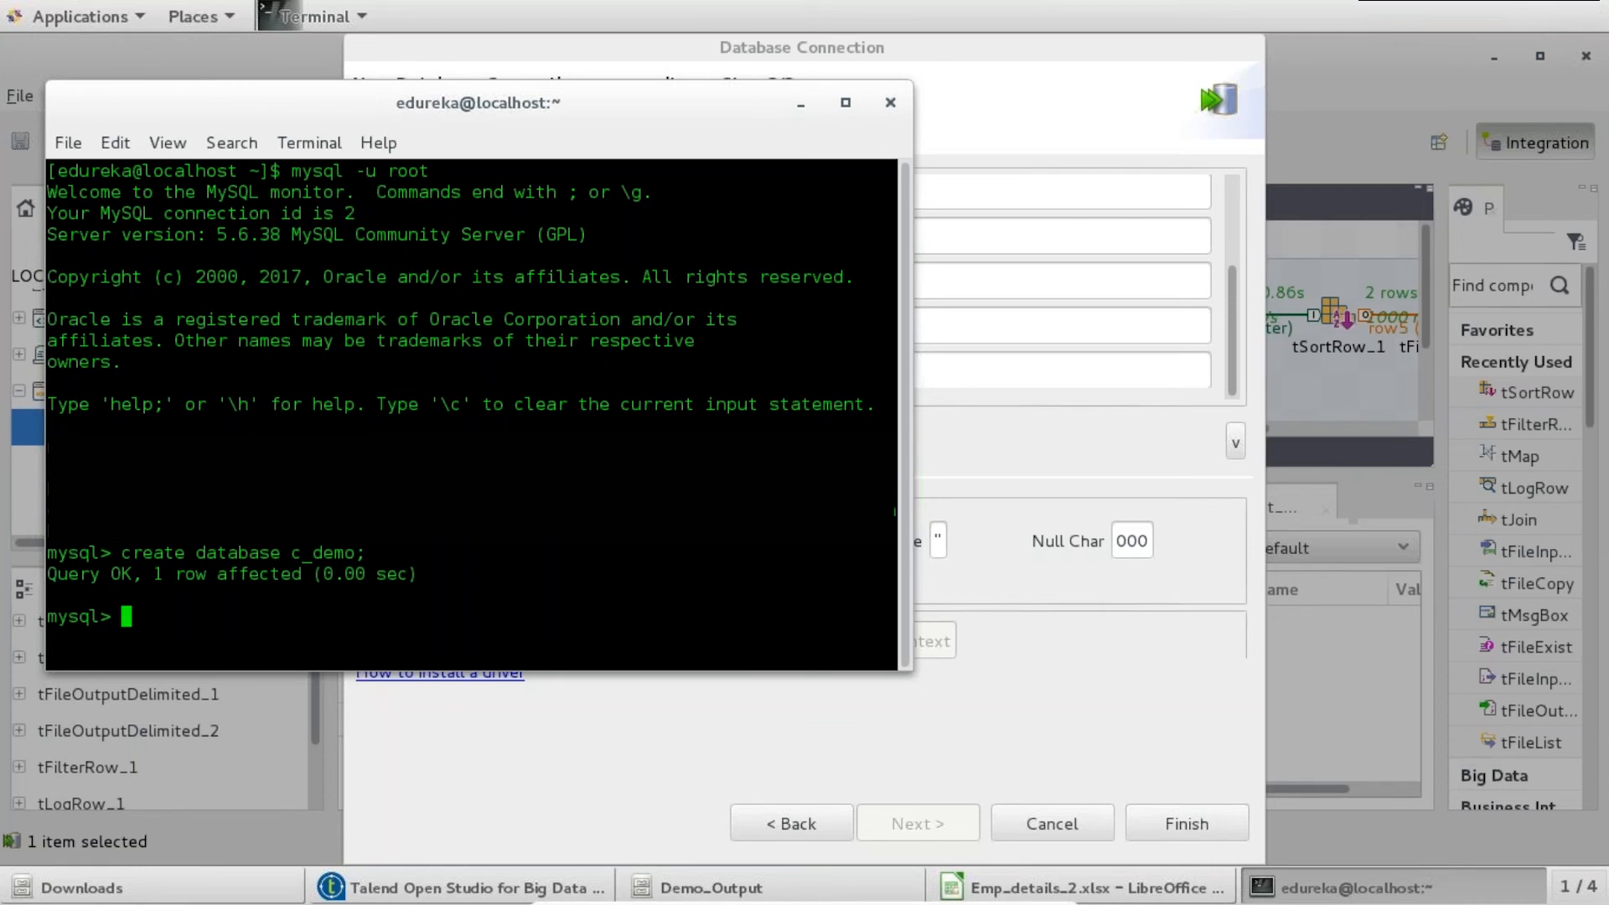
- Switch the mysql session to c_demo with use c_demo;
{"action": "type", "text": "use database c_demo;"}
{"action": "key", "text": "Return"}
{"action": "key", "text": "Up"}
{"action": "key", "text": "BackSpace"}
{"action": "key", "text": "BackSpace"}
{"action": "key", "text": "BackSpace"}
{"action": "key", "text": "BackSpace"}
{"action": "key", "text": "BackSpace"}
{"action": "key", "text": "BackSpace"}
{"action": "key", "text": "BackSpace"}
{"action": "key", "text": "BackSpace"}
{"action": "key", "text": "BackSpace"}
{"action": "key", "text": "BackSpace"}
{"action": "key", "text": "BackSpace"}
{"action": "key", "text": "BackSpace"}
{"action": "key", "text": "BackSpace"}
{"action": "key", "text": "BackSpace"}
{"action": "key", "text": "BackSpace"}
{"action": "key", "text": "BackSpace"}
{"action": "type", "text": "c_dem"}
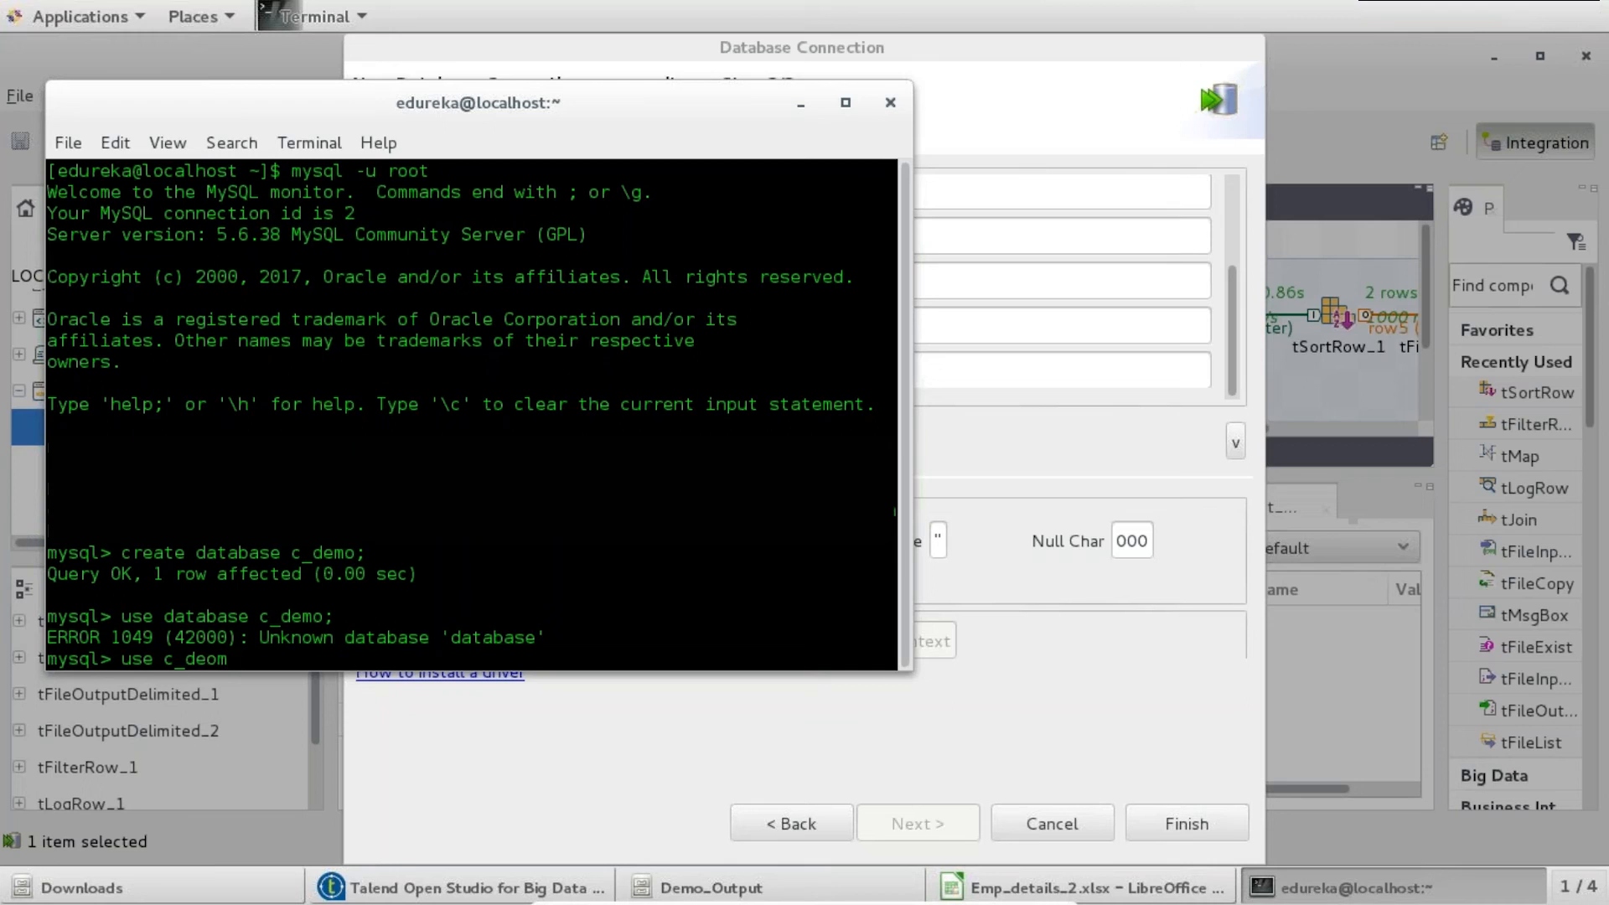
{"action": "type", "text": "o;"}
{"action": "key", "text": "Return"}
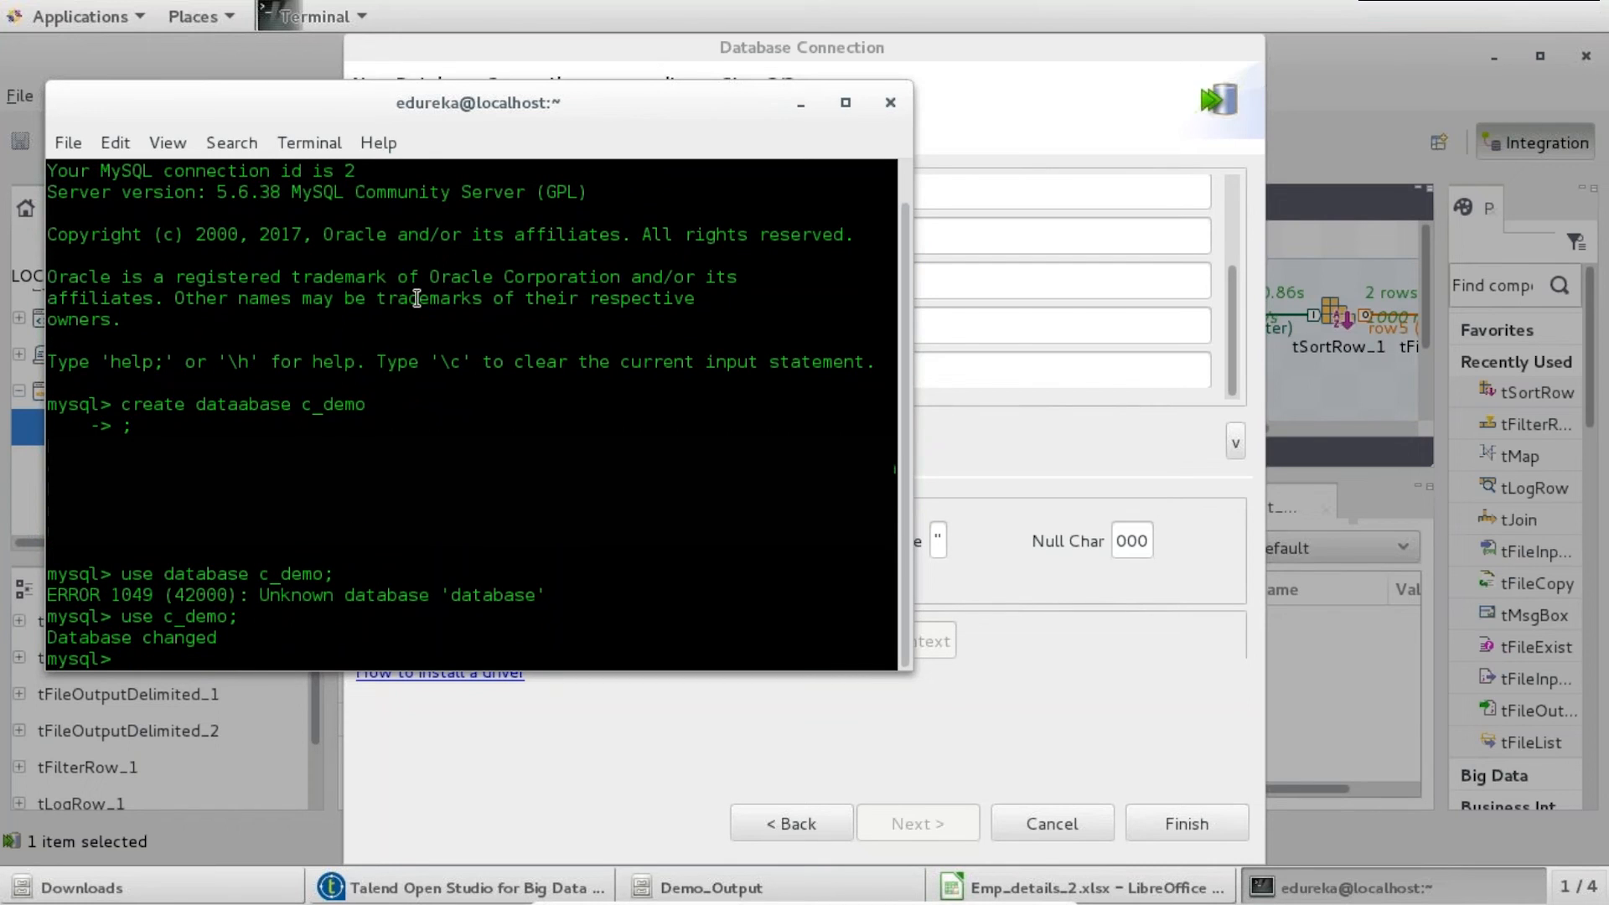
{"action": "left_click", "coordinate": [800, 104]}
- Set DataBase to c_demo, test and save M_EMP, then find M_EMP 0.1 under Db Connections
{"action": "left_click", "coordinate": [655, 368]}
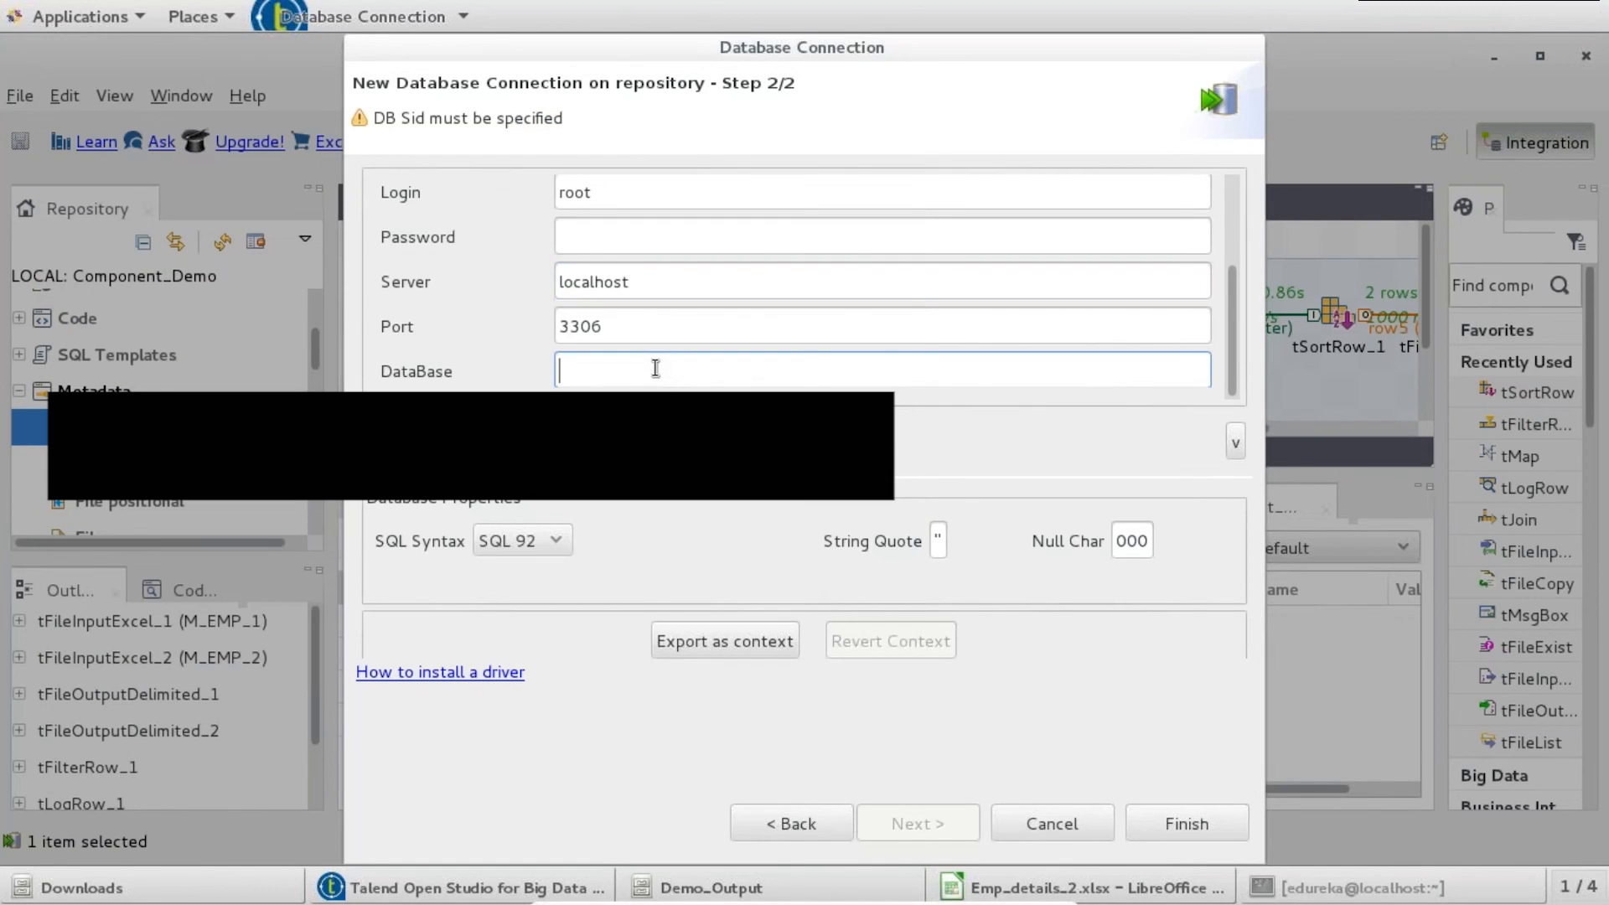
{"action": "type", "text": "c_demo"}
{"action": "left_click", "coordinate": [823, 443]}
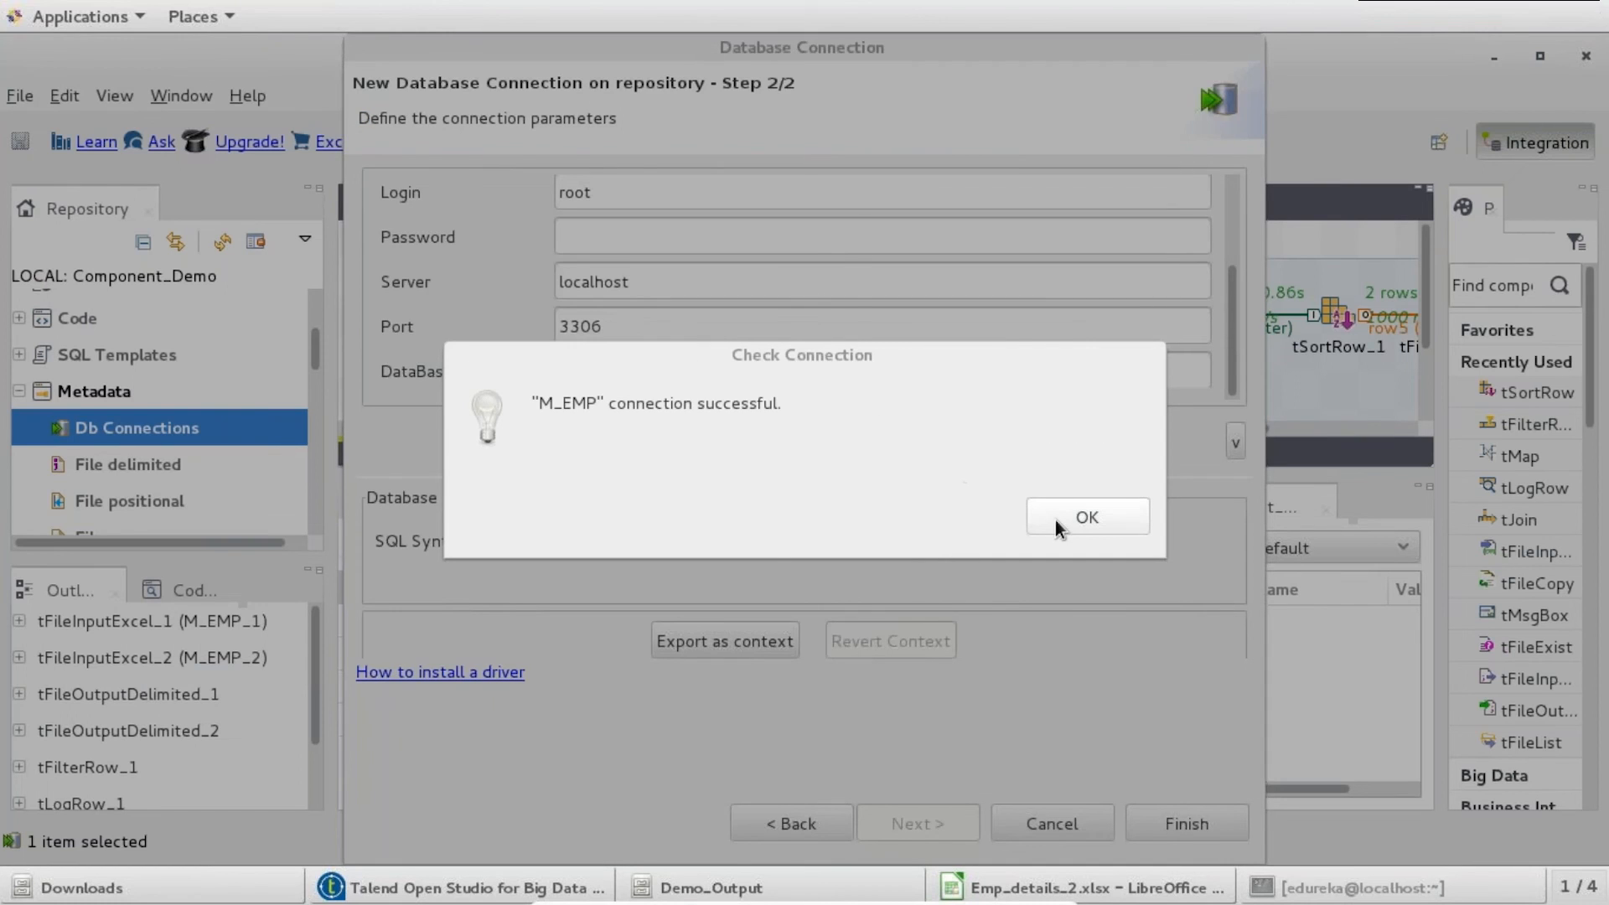
{"action": "left_click", "coordinate": [1057, 521]}
{"action": "left_click", "coordinate": [1152, 825]}
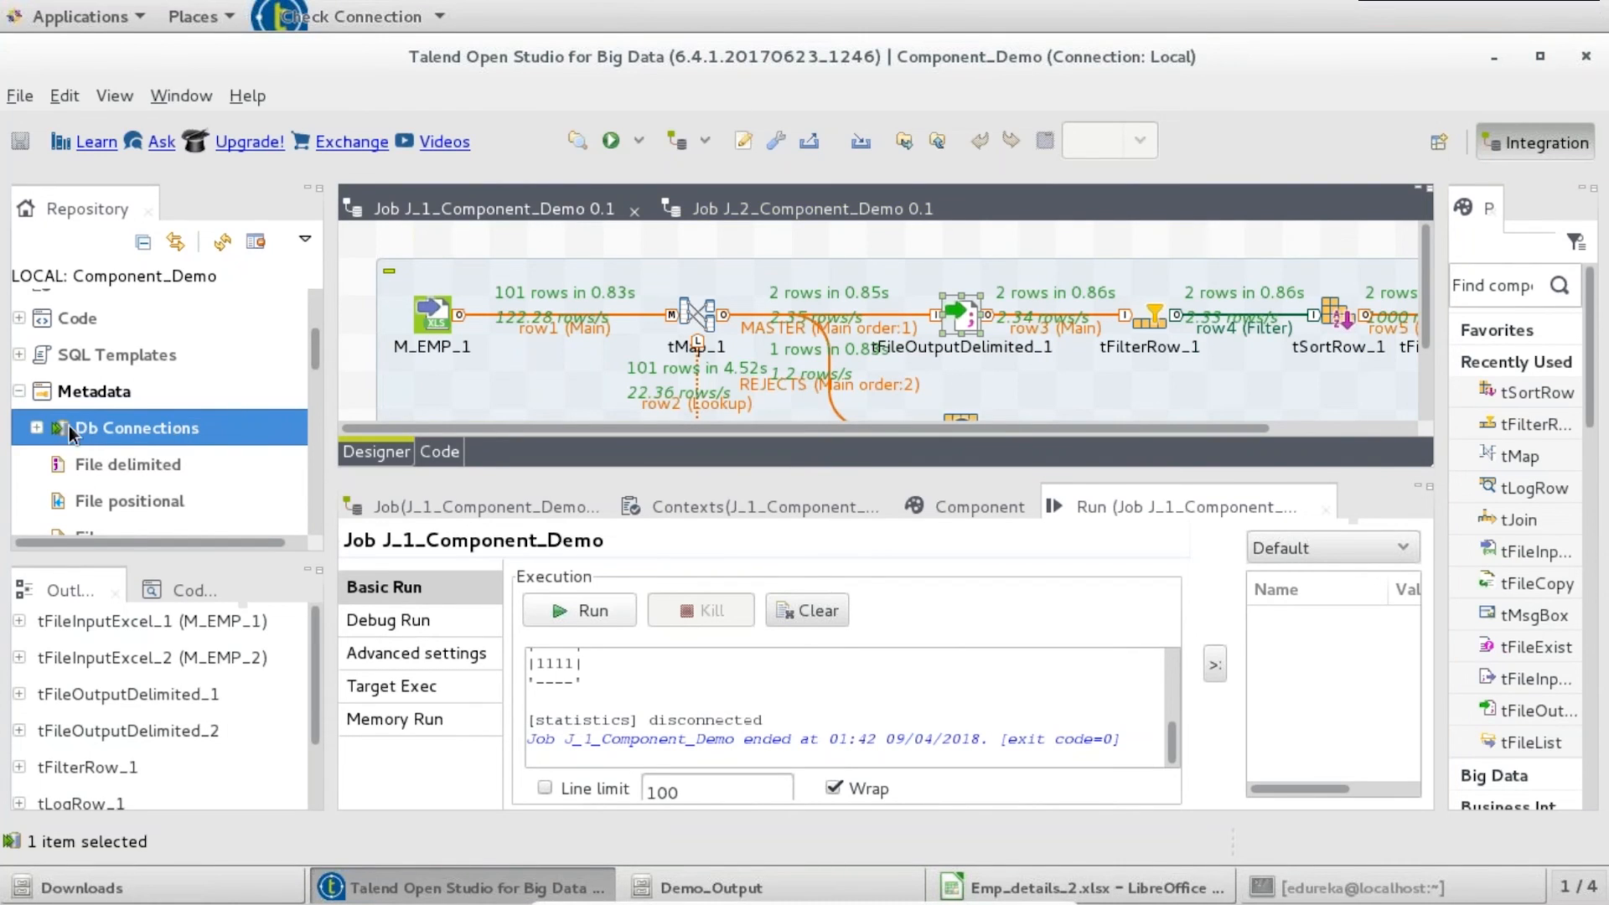
{"action": "left_click", "coordinate": [37, 427]}
{"action": "left_click", "coordinate": [119, 463]}
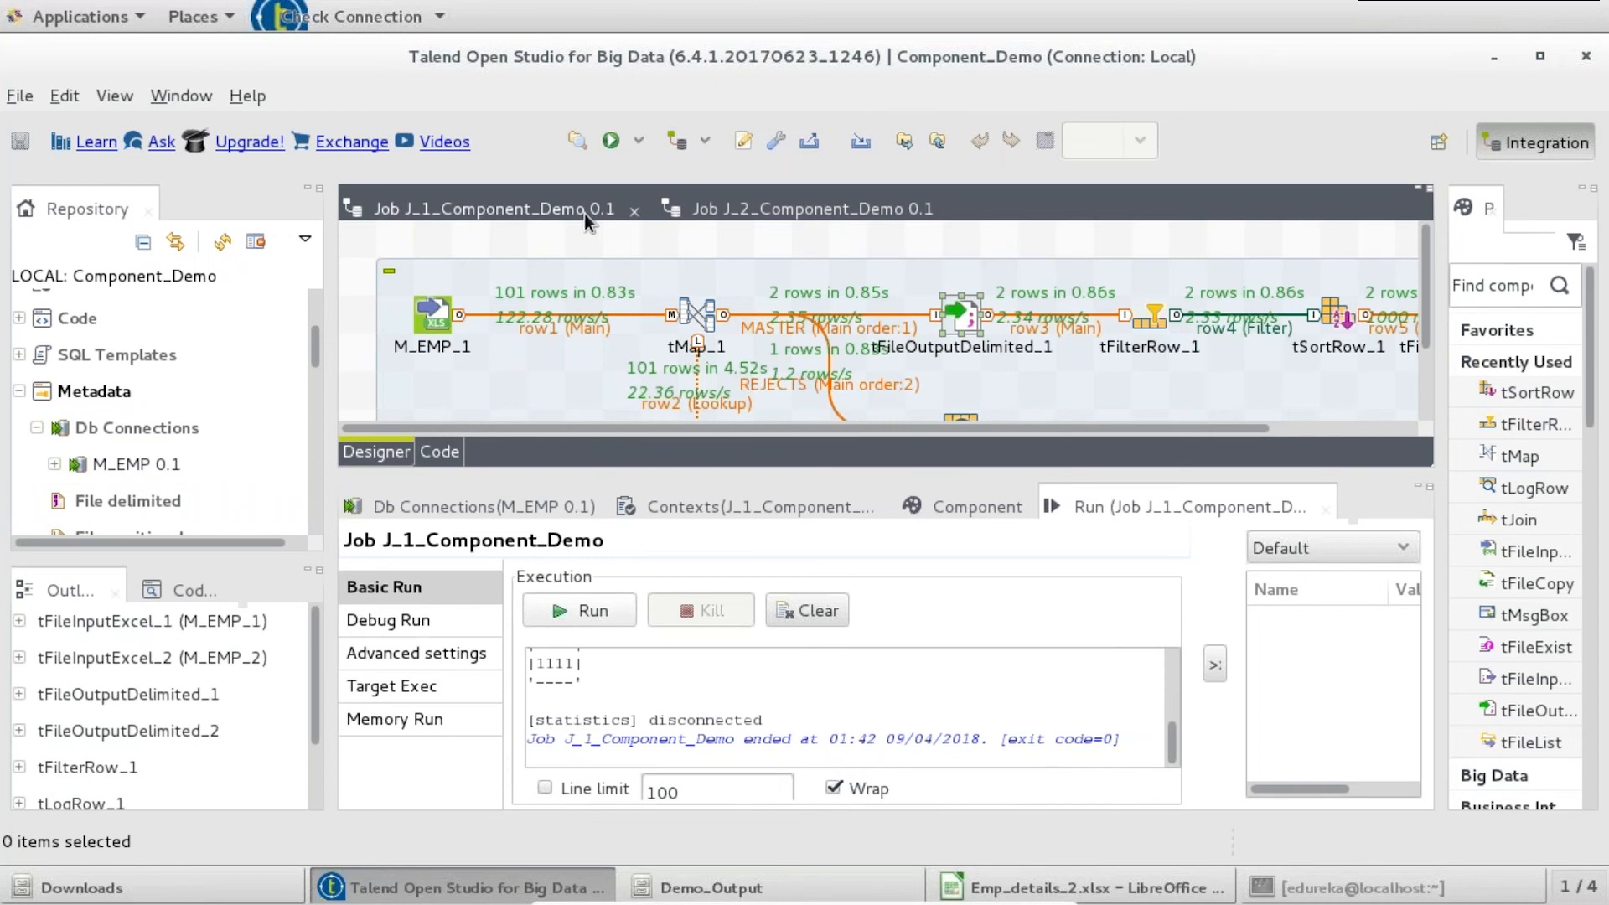
- Drop M_EMP onto Job 1 as a tMysqlConnection placed above the existing subjob
{"action": "left_click_drag", "start_coordinate": [117, 466], "coordinate": [554, 246]}
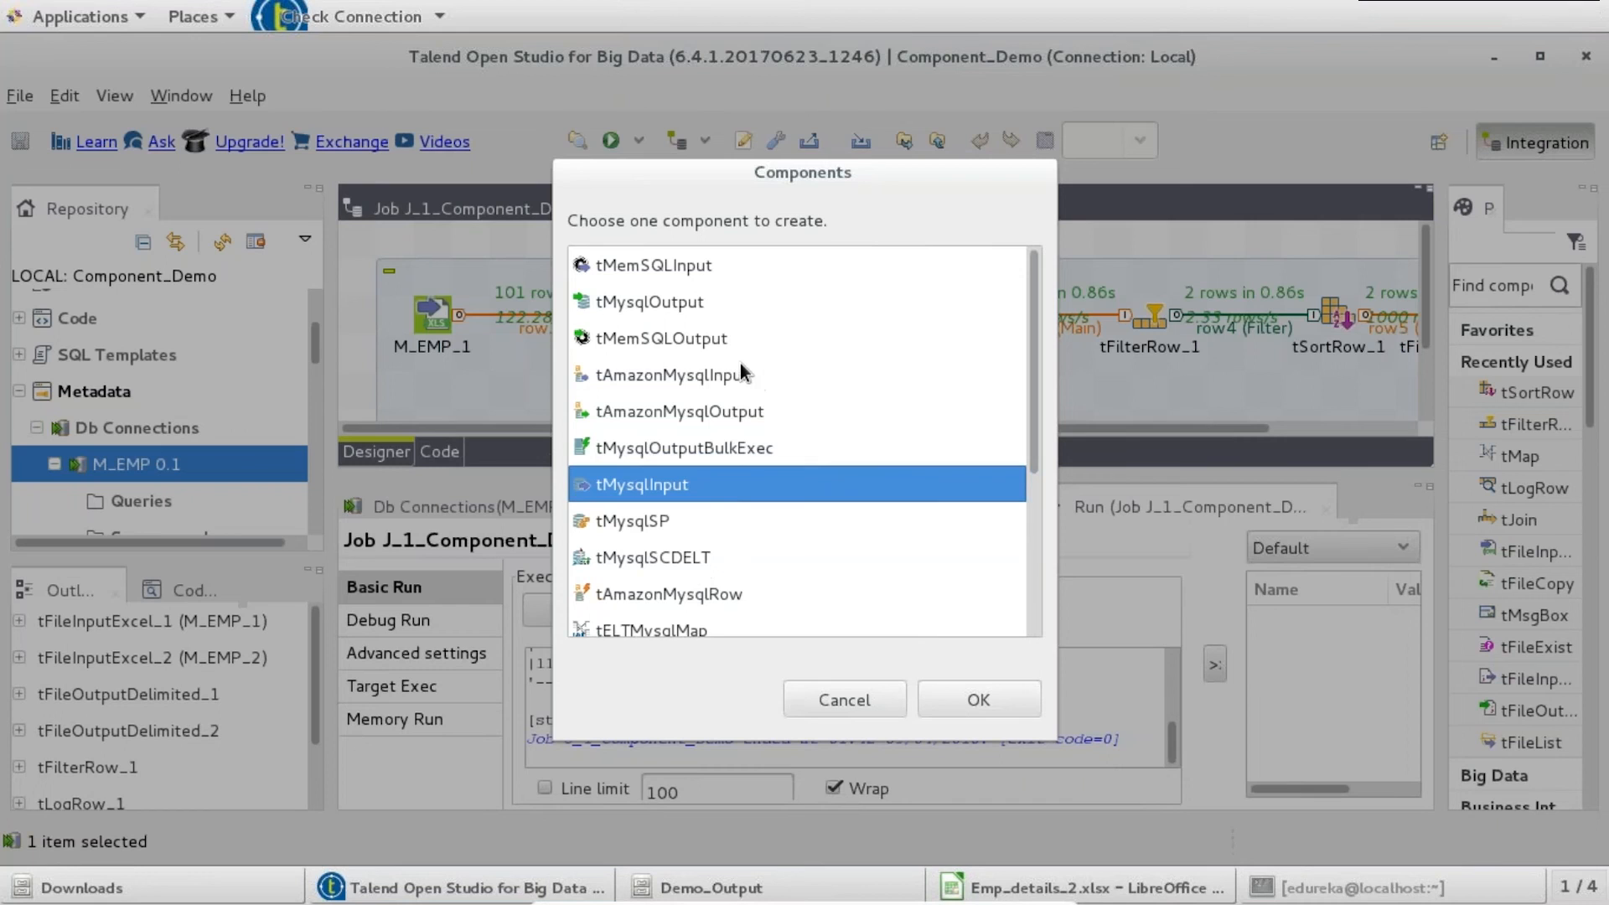
{"action": "left_click_drag", "start_coordinate": [1037, 361], "coordinate": [1032, 524]}
{"action": "left_click", "coordinate": [721, 437]}
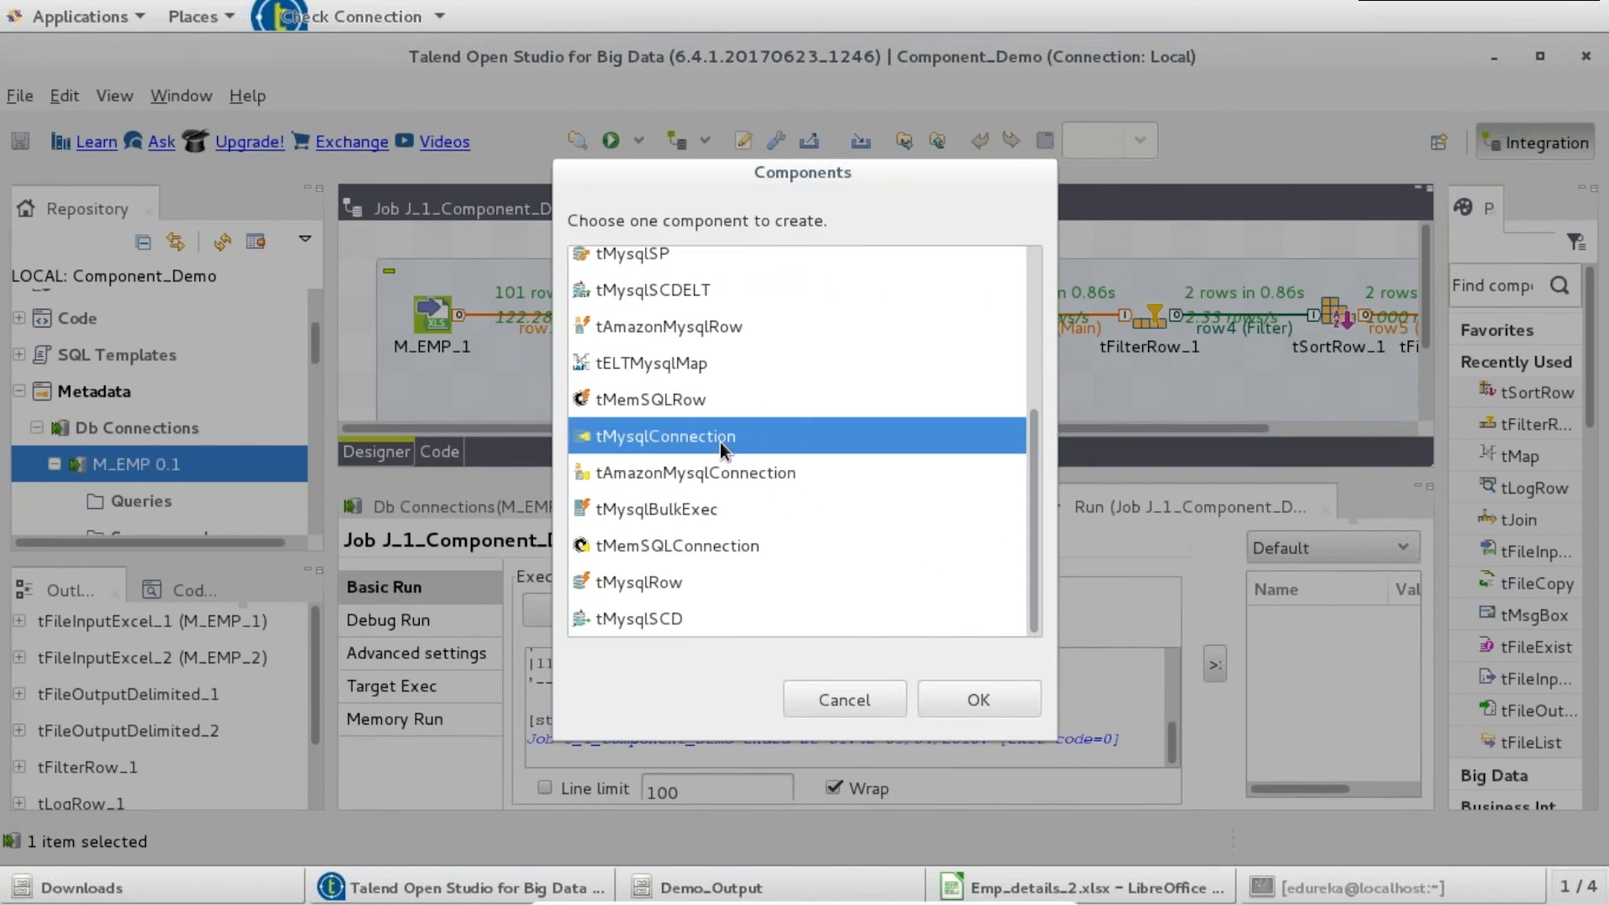
{"action": "left_click", "coordinate": [962, 693]}
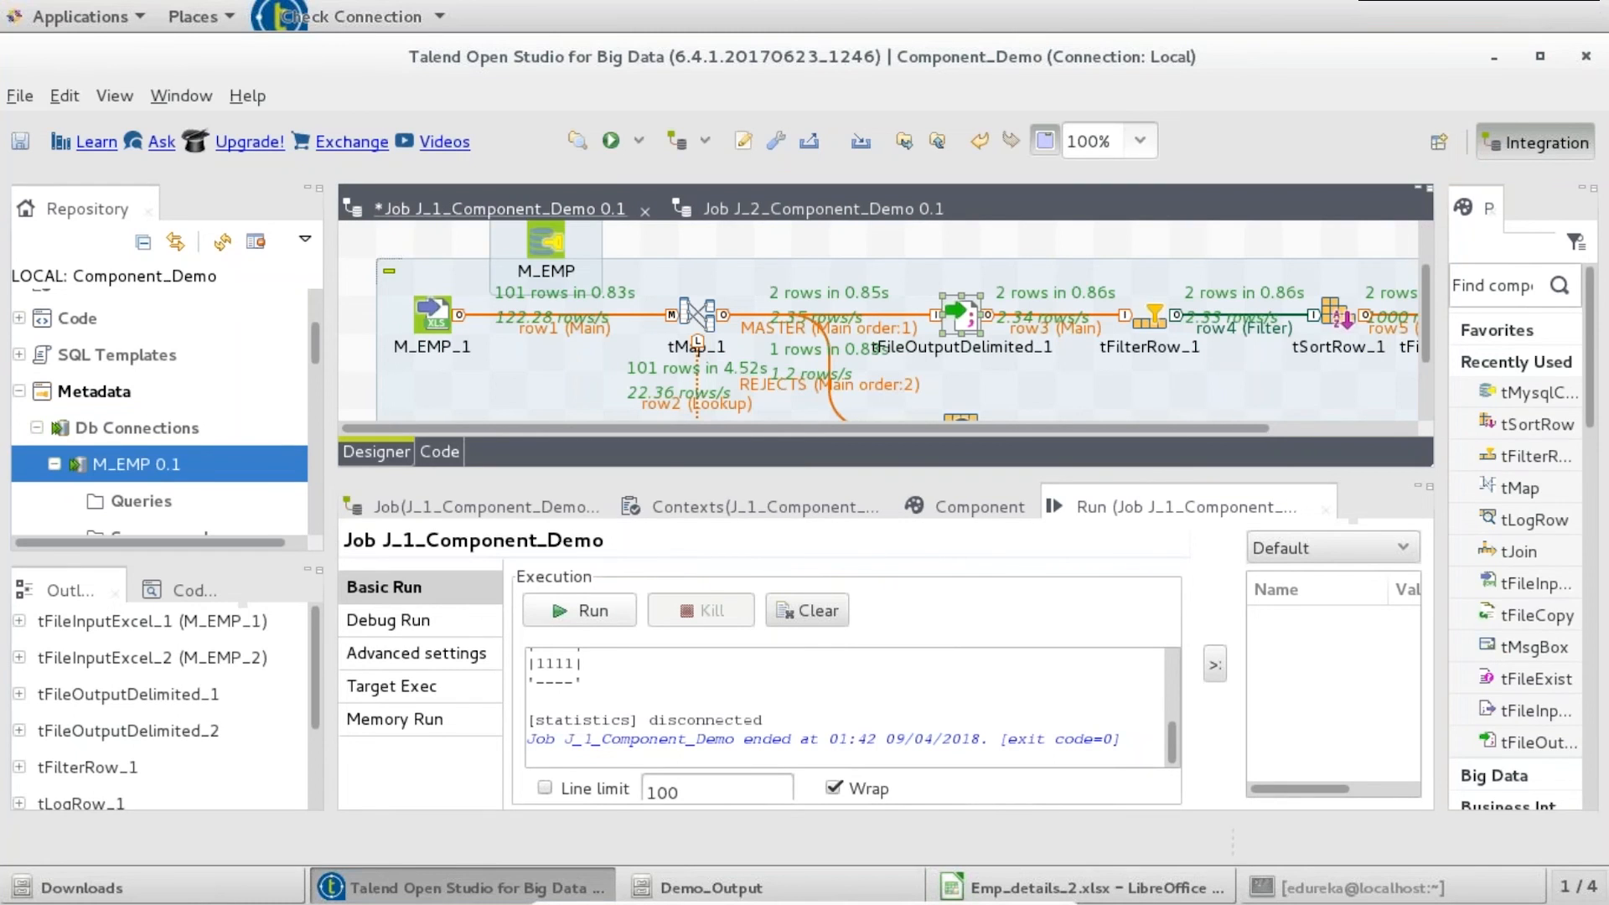
{"action": "double_click", "coordinate": [494, 209]}
{"action": "left_click_drag", "start_coordinate": [80, 259], "coordinate": [1389, 549]}
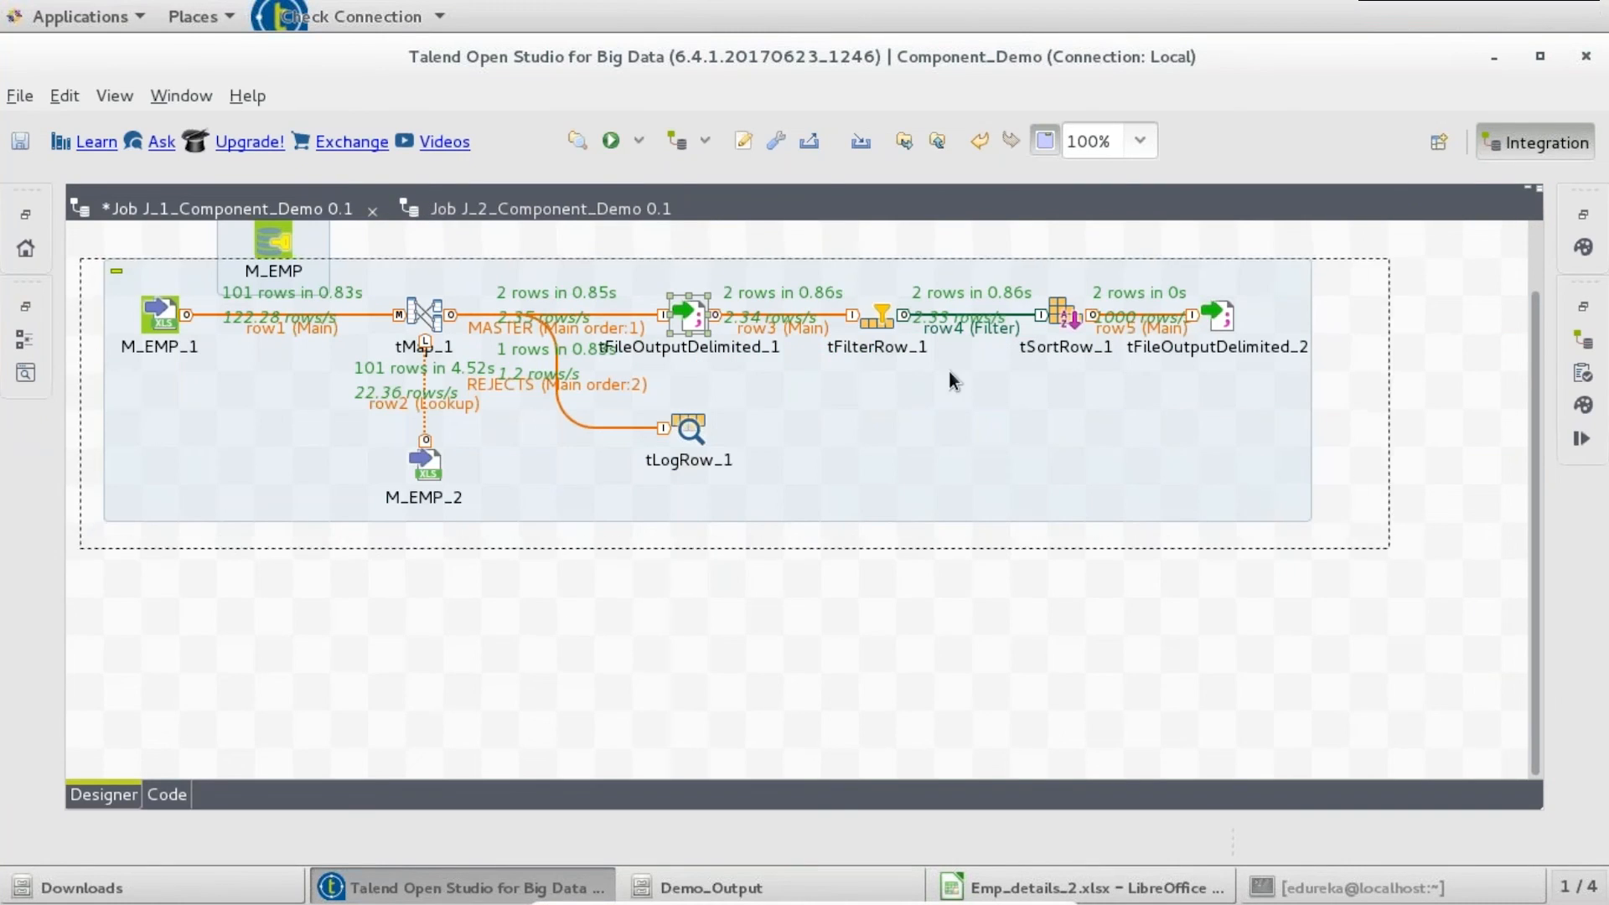
{"action": "left_click_drag", "start_coordinate": [883, 365], "coordinate": [876, 479]}
{"action": "left_click_drag", "start_coordinate": [283, 238], "coordinate": [169, 271]}
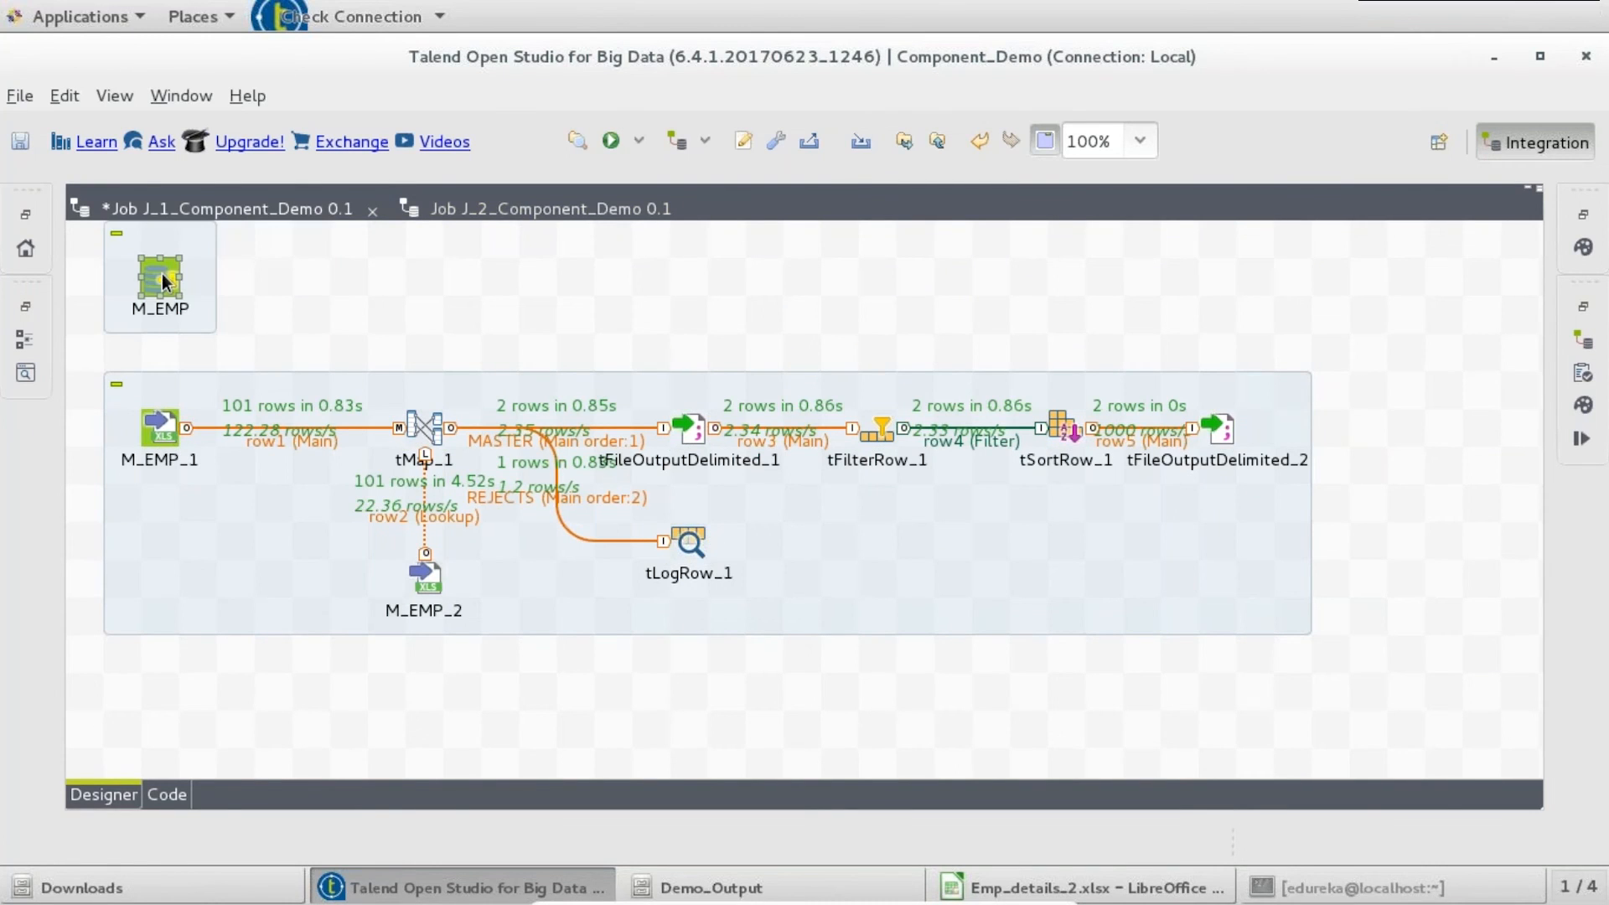
- Trigger M_EMP_1 On Subjob Ok from M_EMP and delete the filter, sort and second output components
{"action": "right_click", "coordinate": [158, 275]}
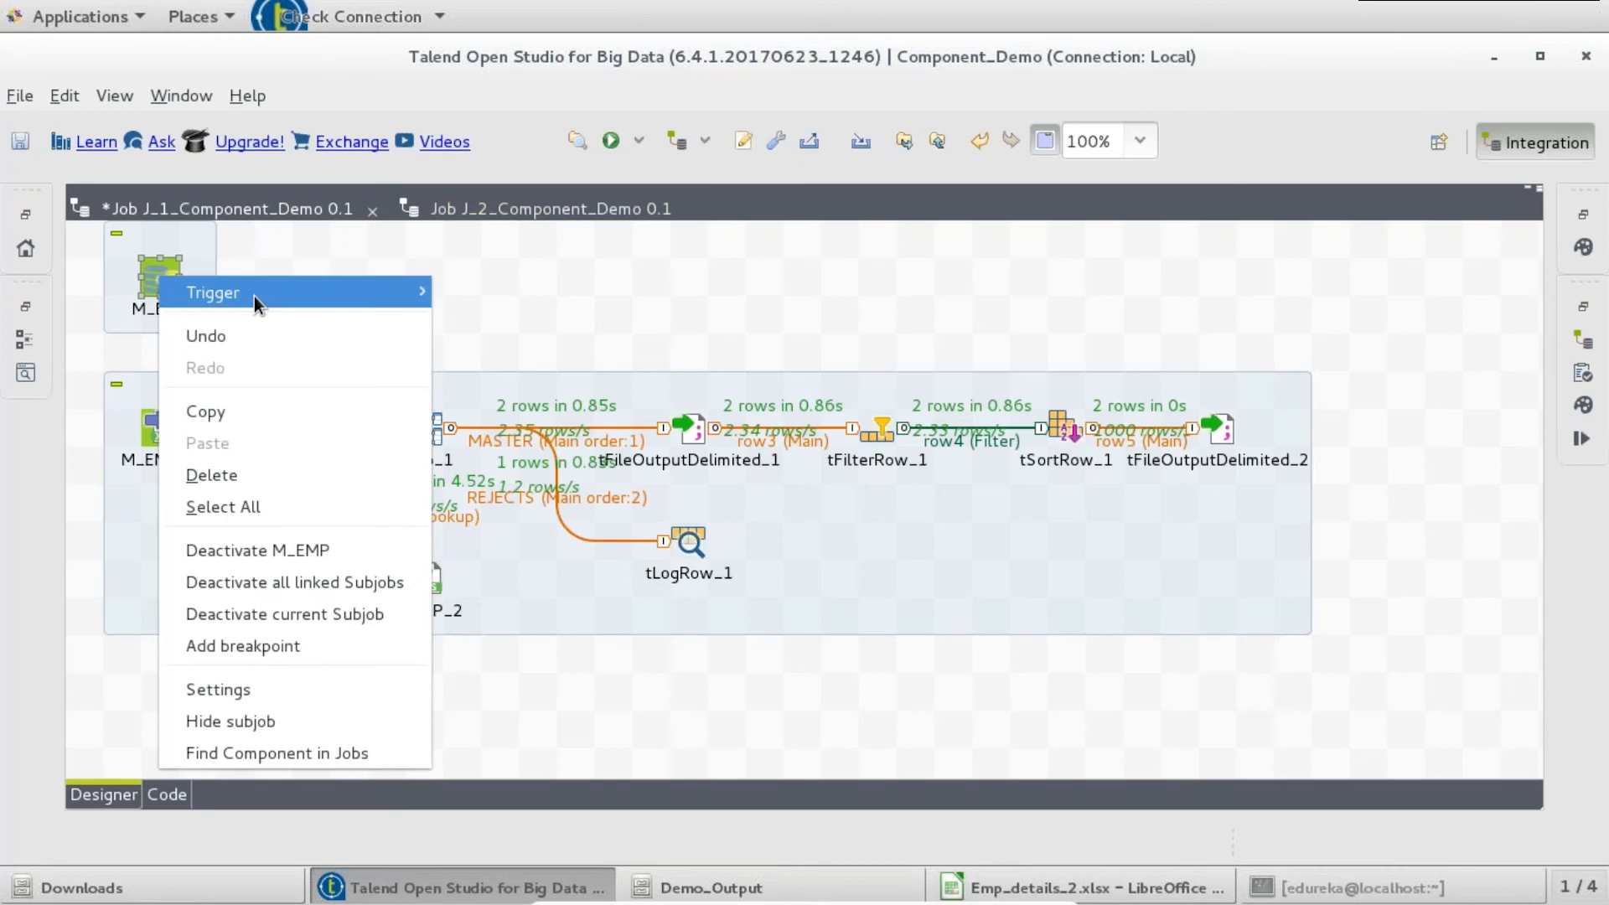
{"action": "mouse_move", "coordinate": [300, 293]}
{"action": "left_click", "coordinate": [528, 293]}
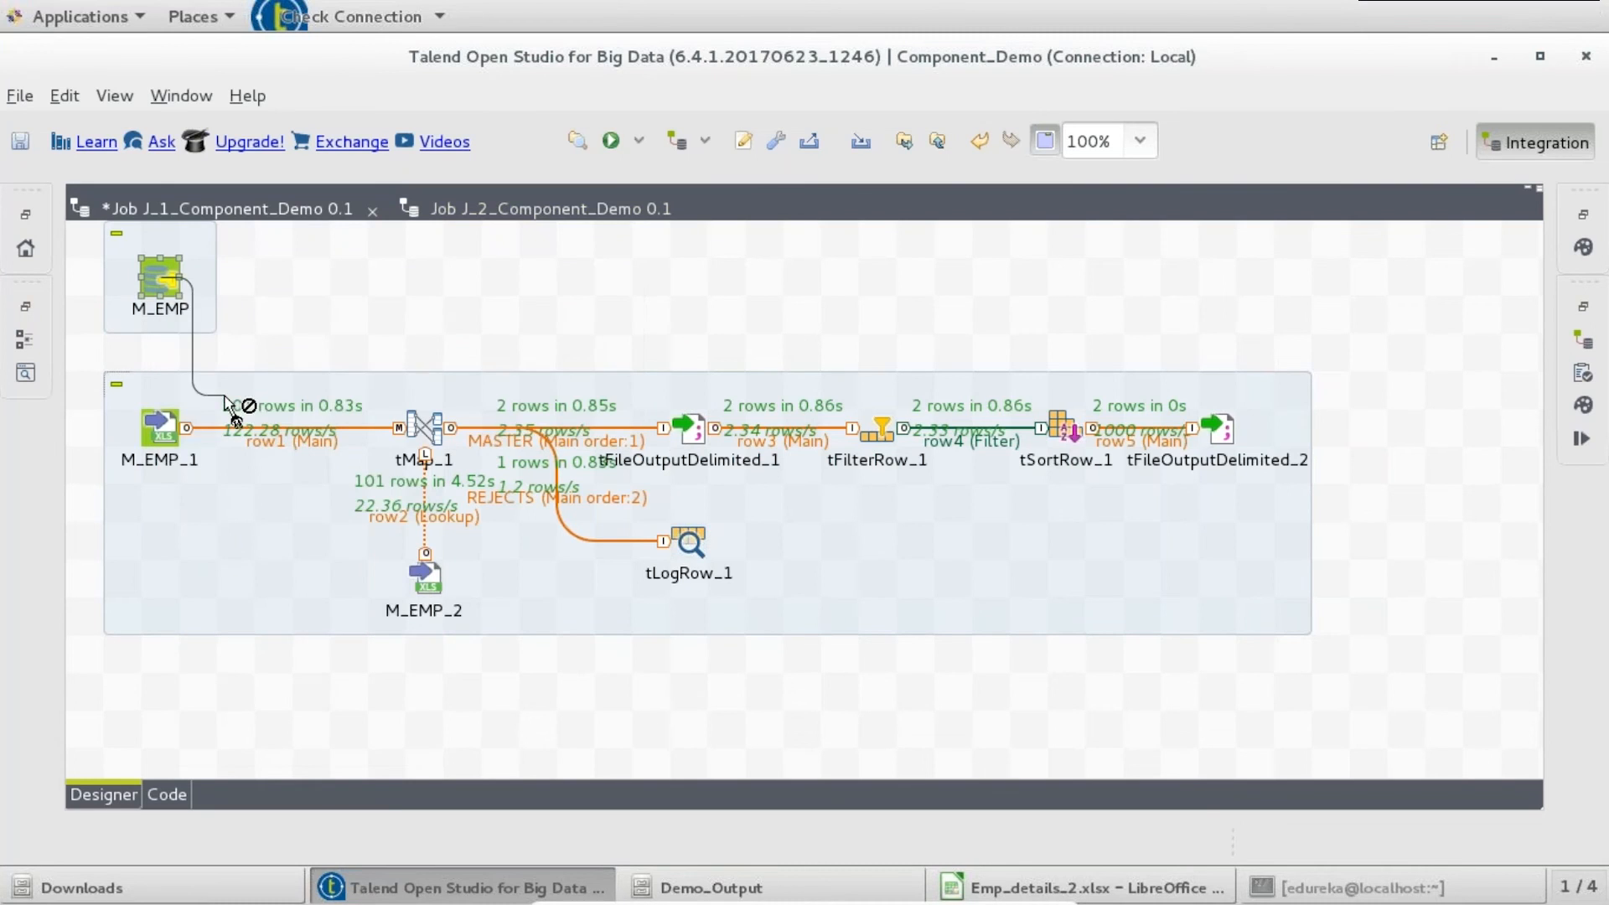
{"action": "left_click", "coordinate": [160, 423]}
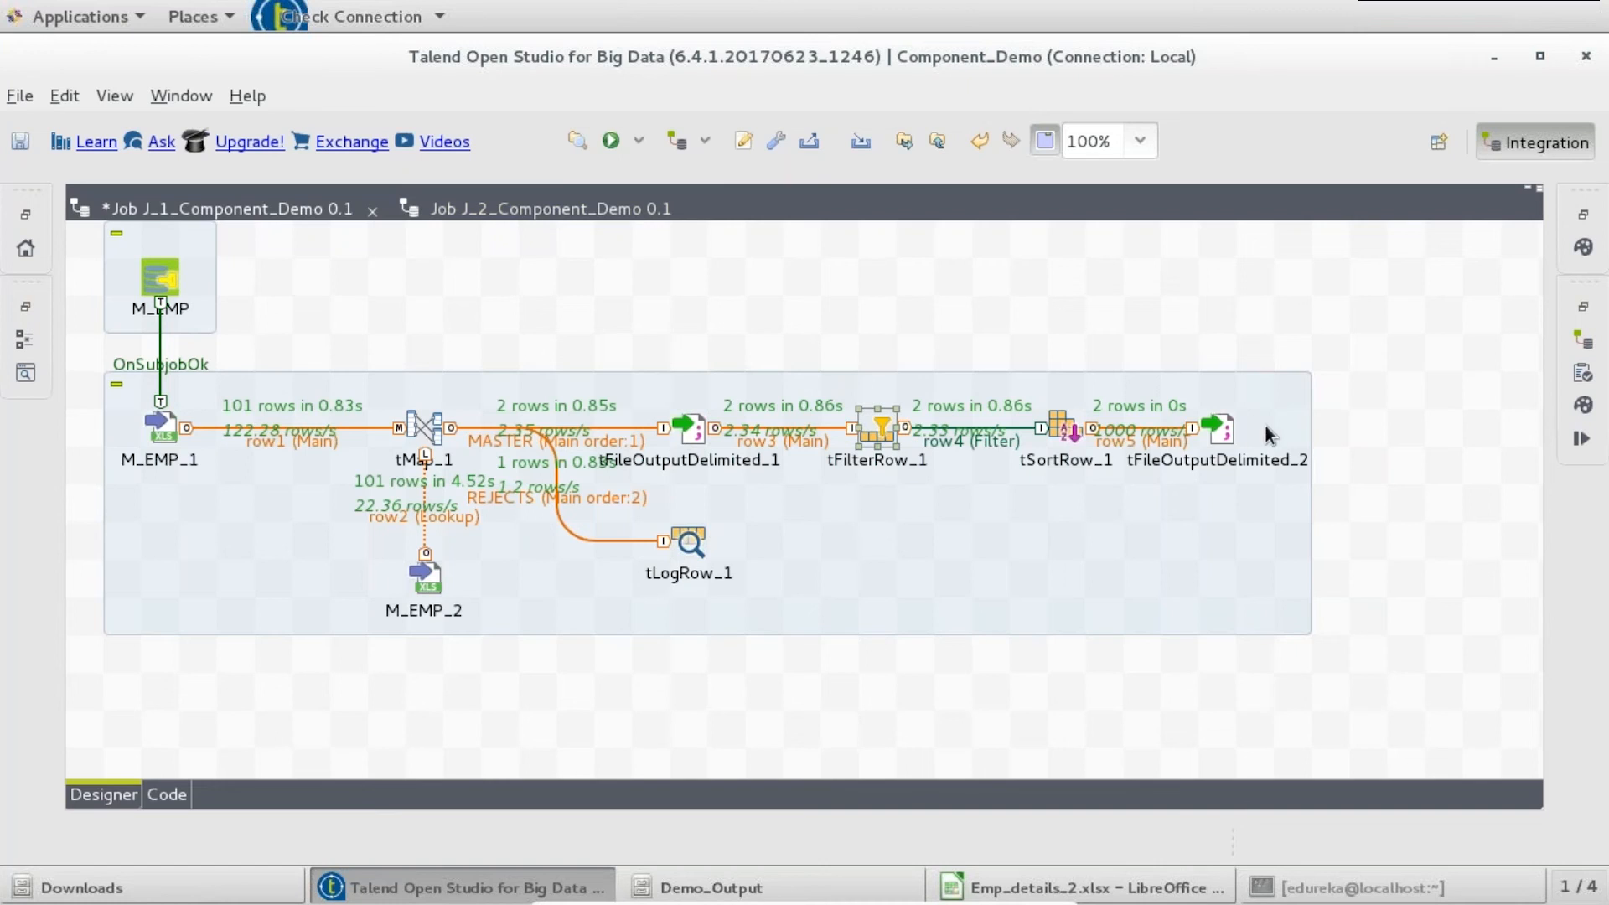
{"action": "left_click", "coordinate": [1223, 429]}
{"action": "key", "text": "Delete"}
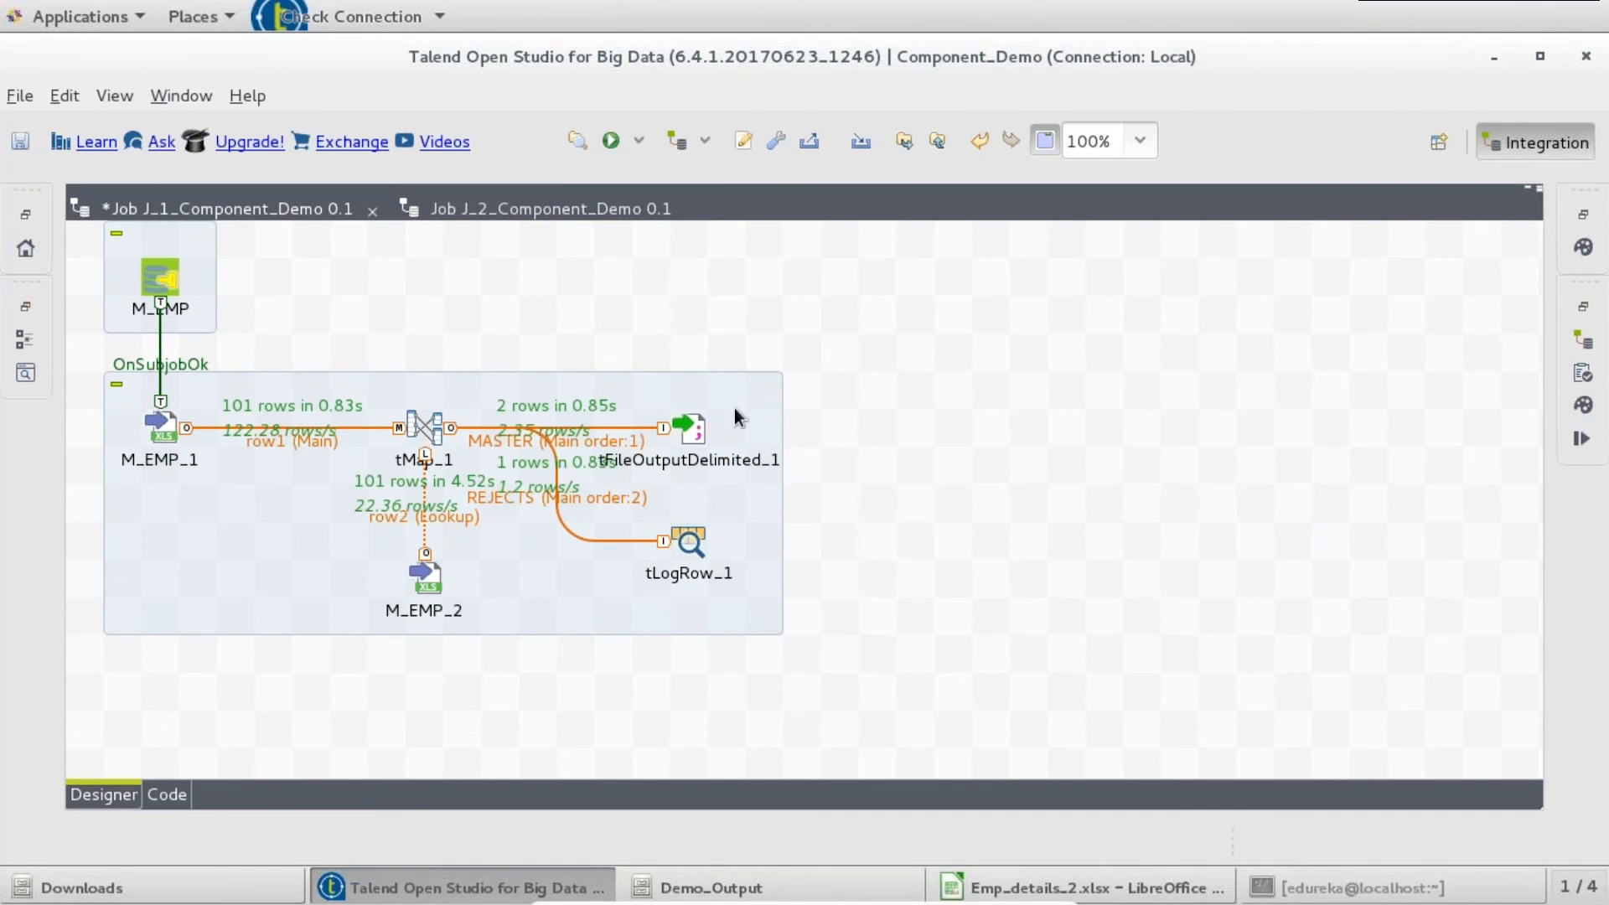
- Add a tMysqlInput component at the lower left of the Job 1 canvas
{"action": "left_click", "coordinate": [696, 430]}
{"action": "left_click", "coordinate": [937, 585]}
{"action": "type", "text": "tmy"}
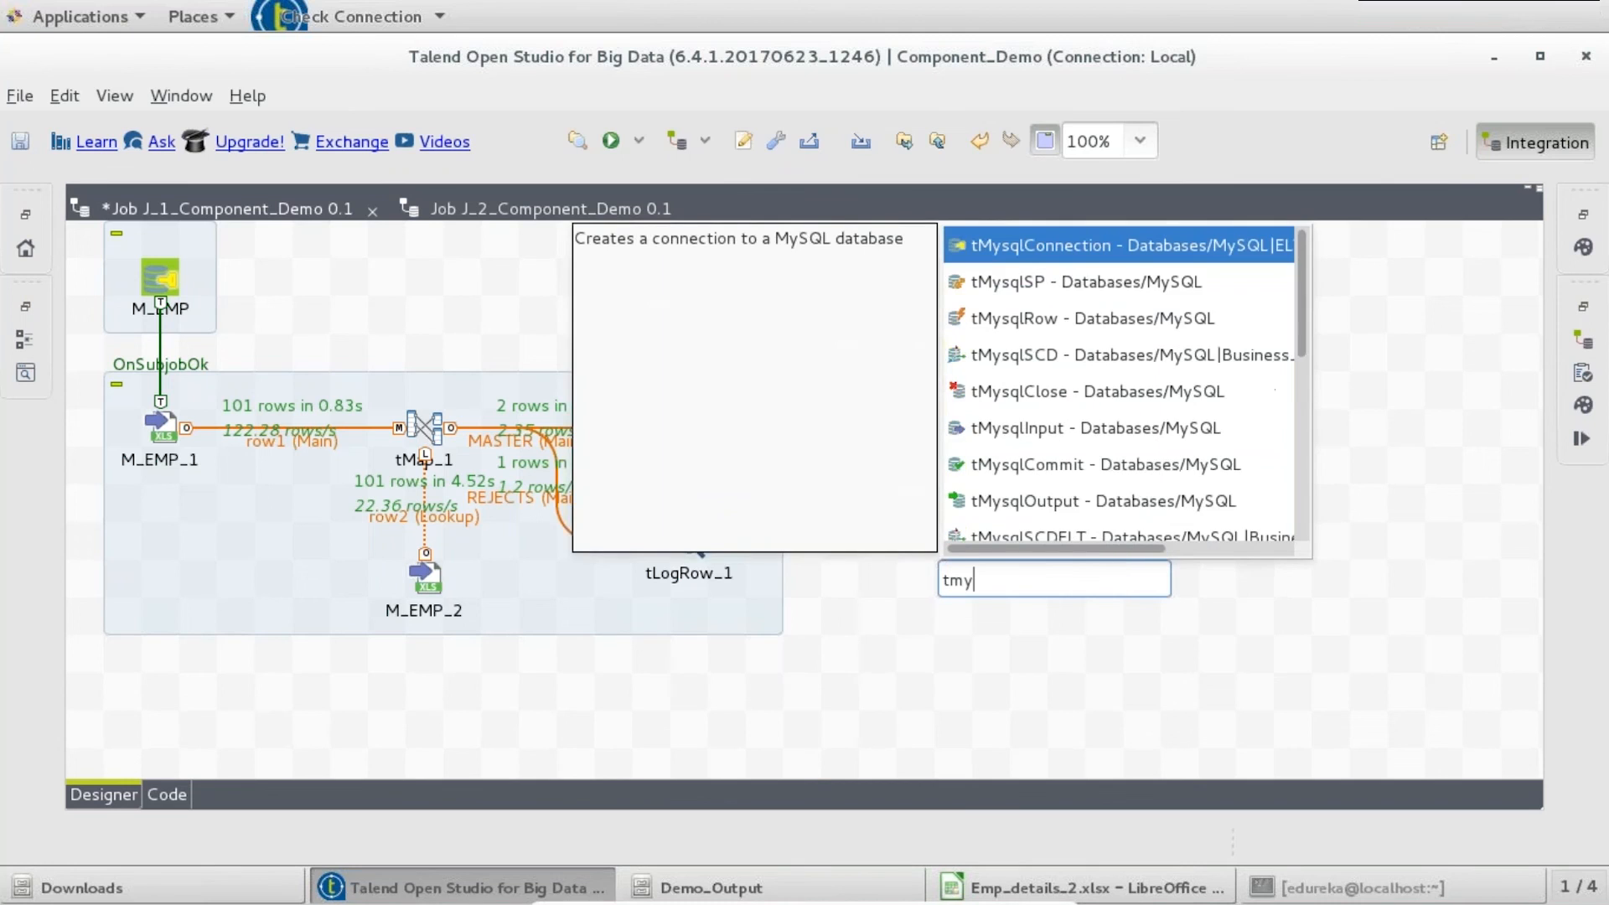
{"action": "type", "text": "sqlin"}
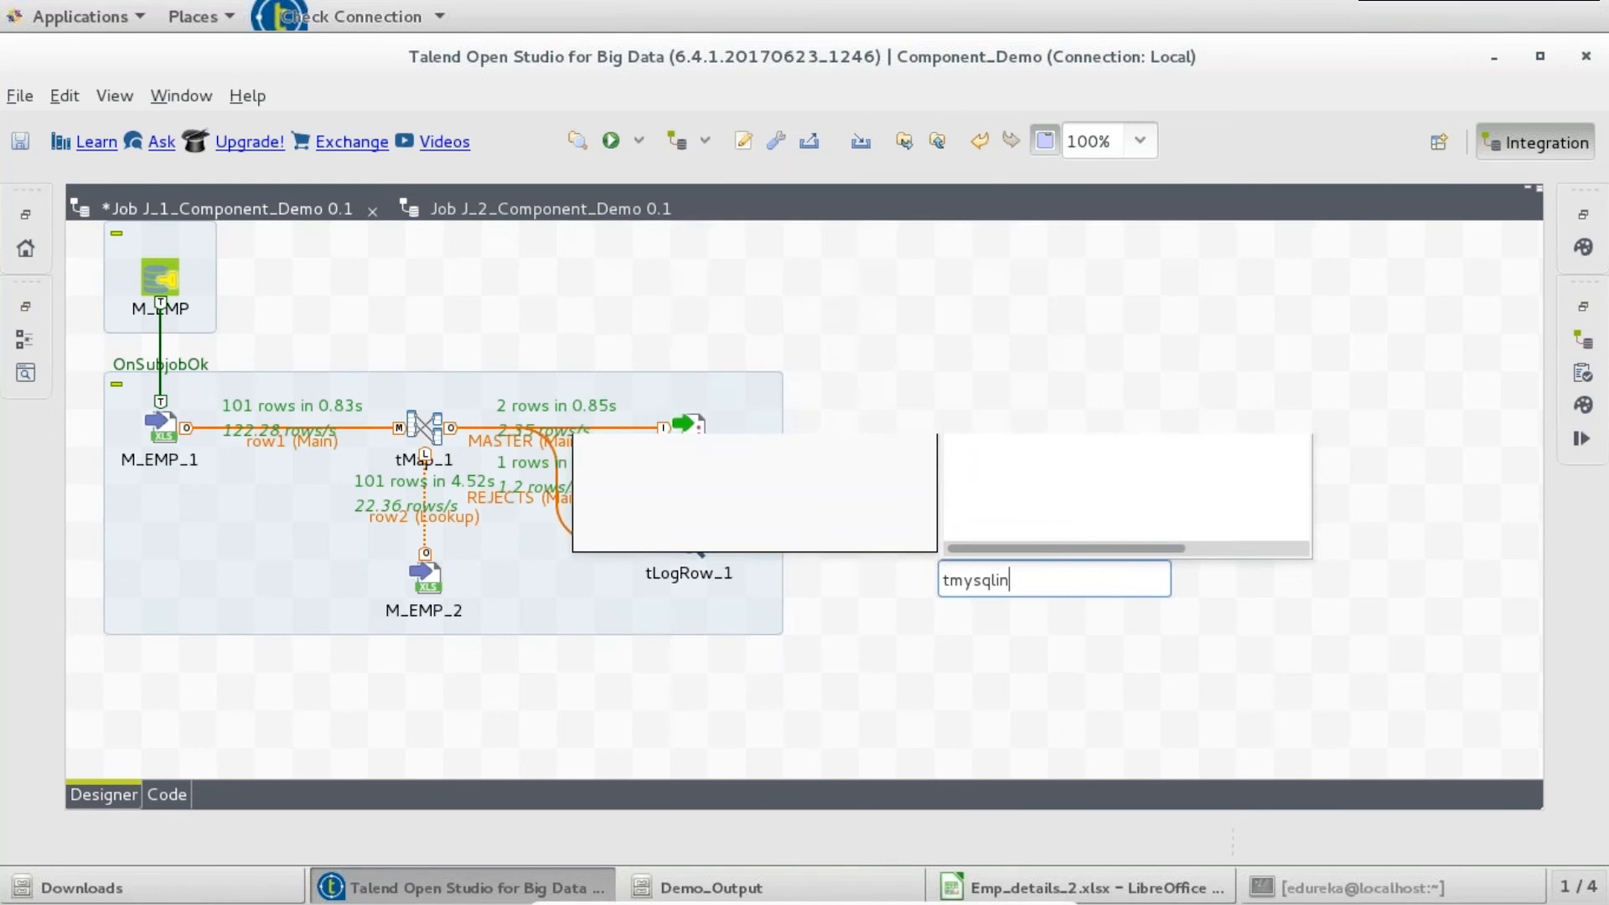
{"action": "key", "text": "Return"}
{"action": "left_click_drag", "start_coordinate": [950, 581], "coordinate": [160, 720]}
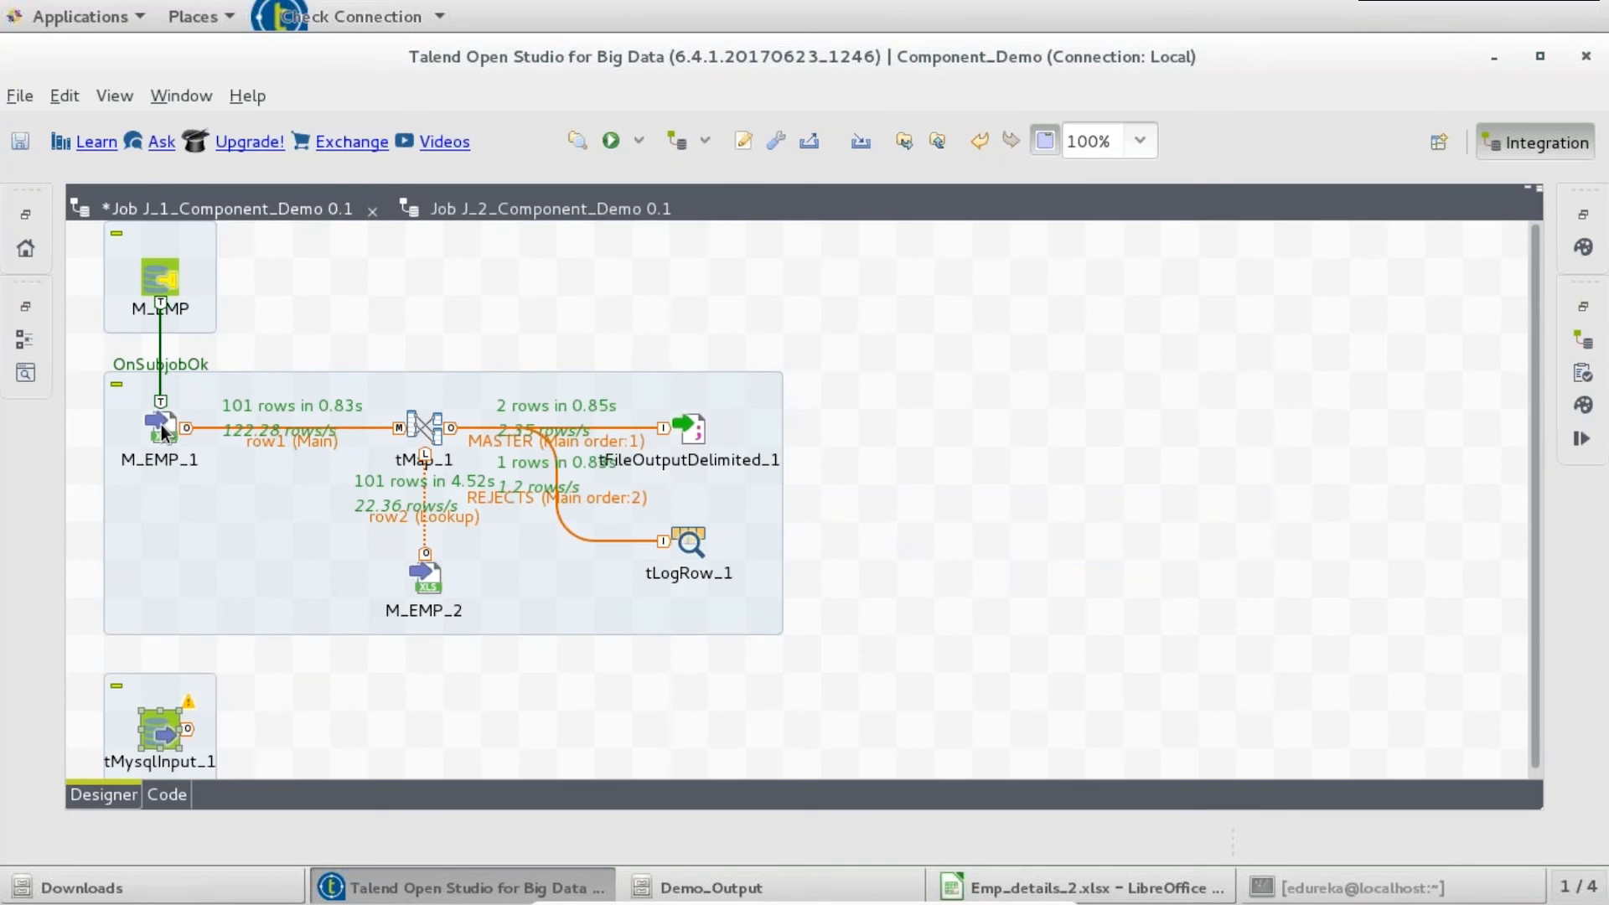
- Connect M_EMP_1 to tMysqlInput_1 with an On Subjob Ok trigger
{"action": "left_click", "coordinate": [164, 431]}
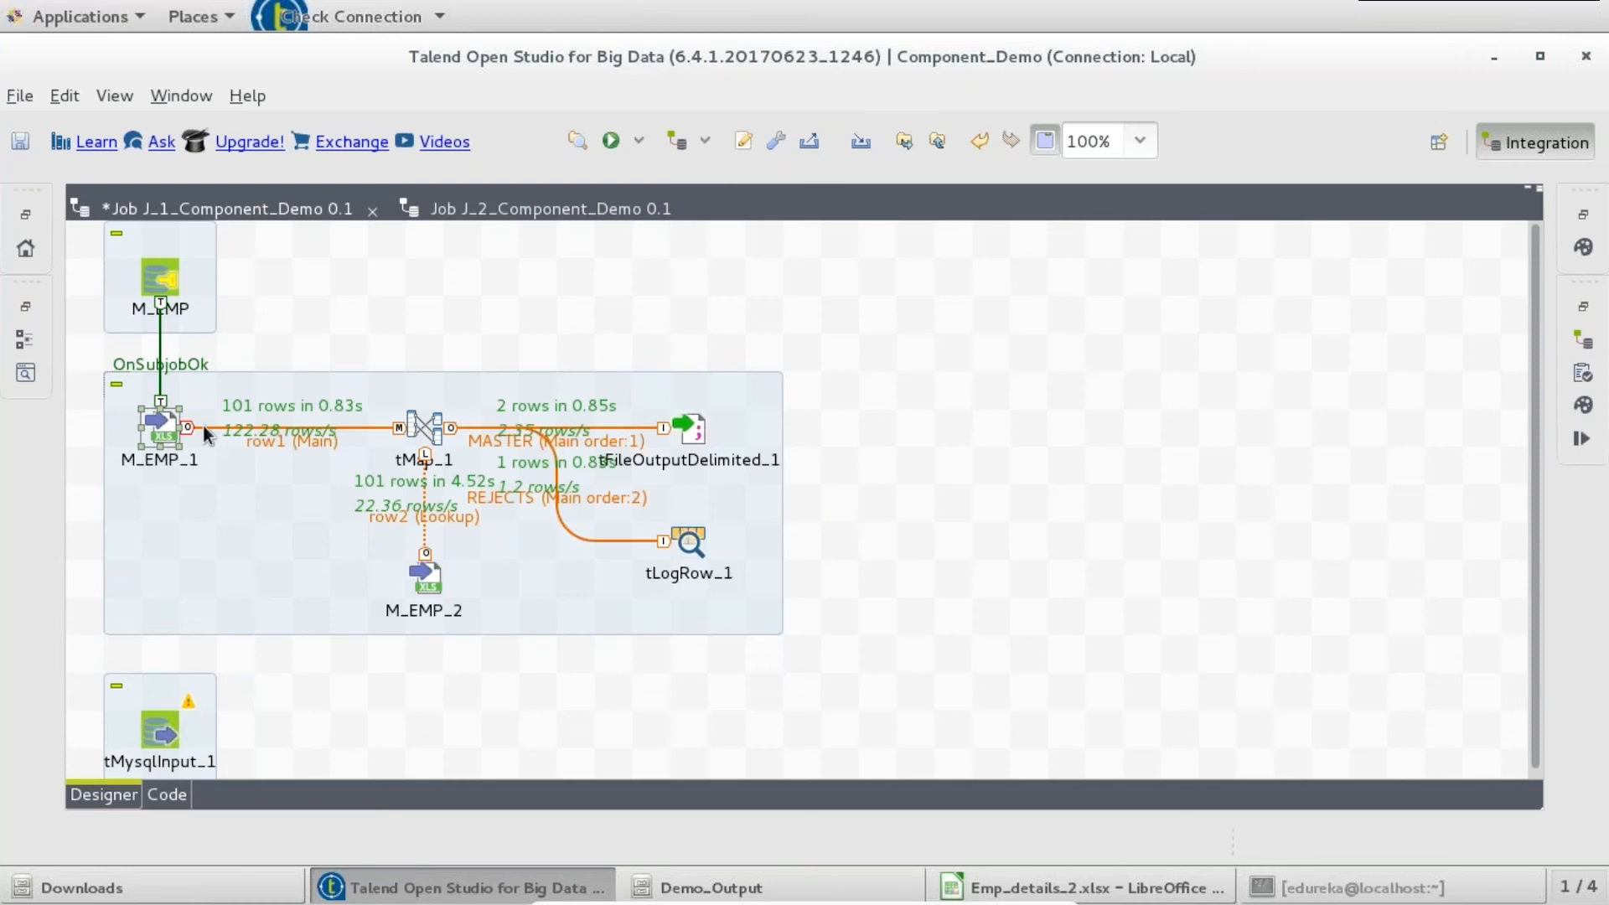
{"action": "right_click", "coordinate": [163, 435]}
{"action": "mouse_move", "coordinate": [251, 440]}
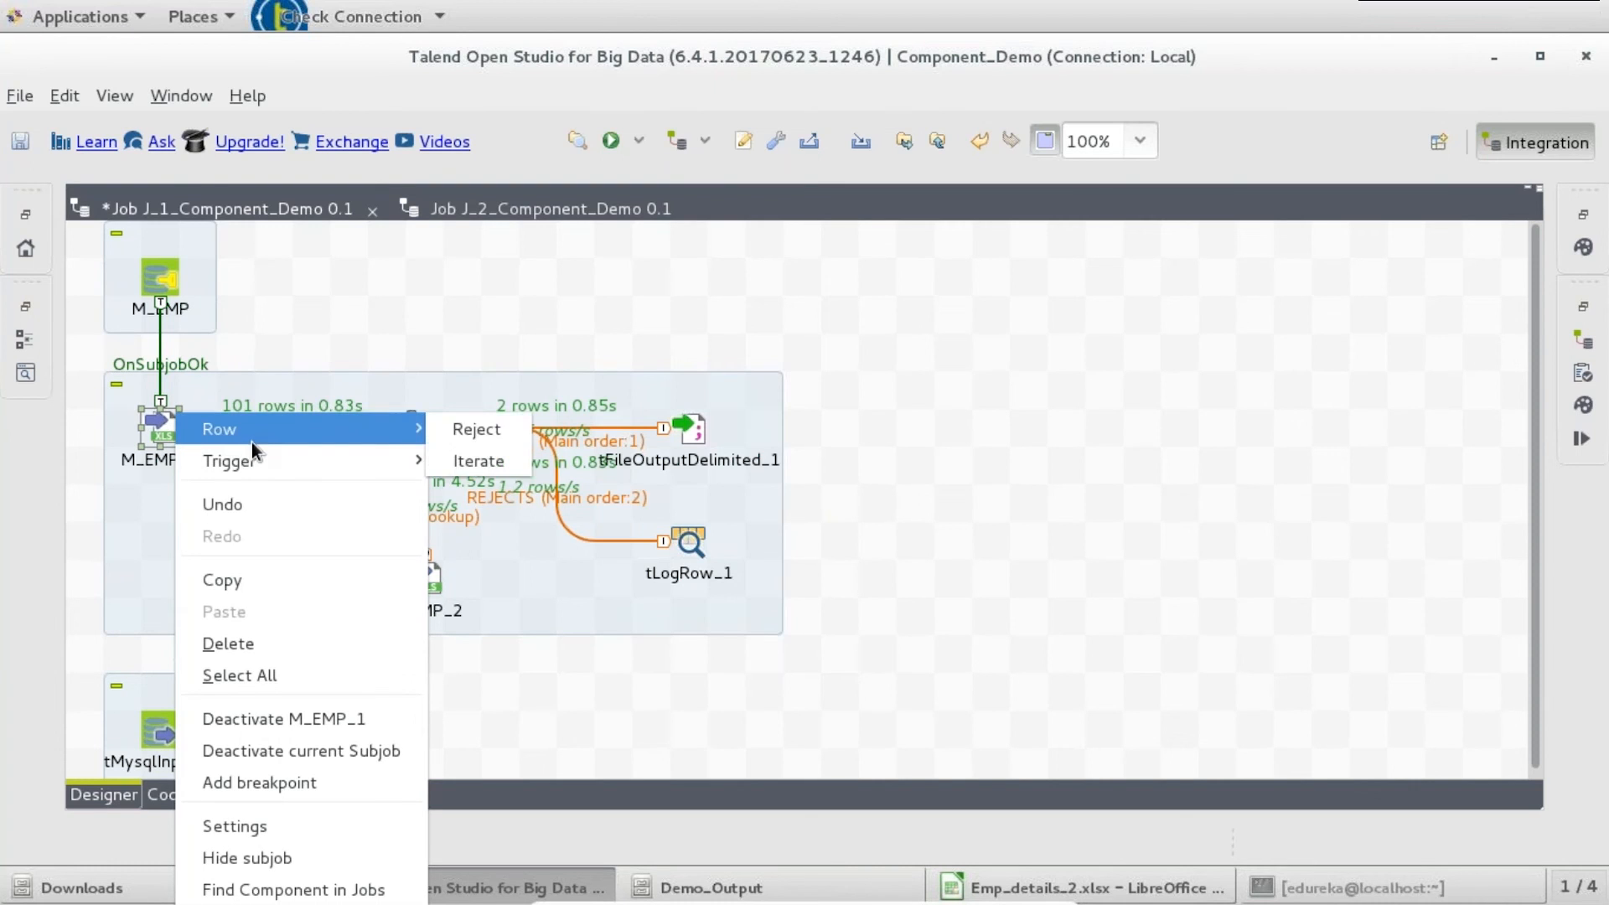
{"action": "mouse_move", "coordinate": [294, 464]}
{"action": "left_click", "coordinate": [461, 459]}
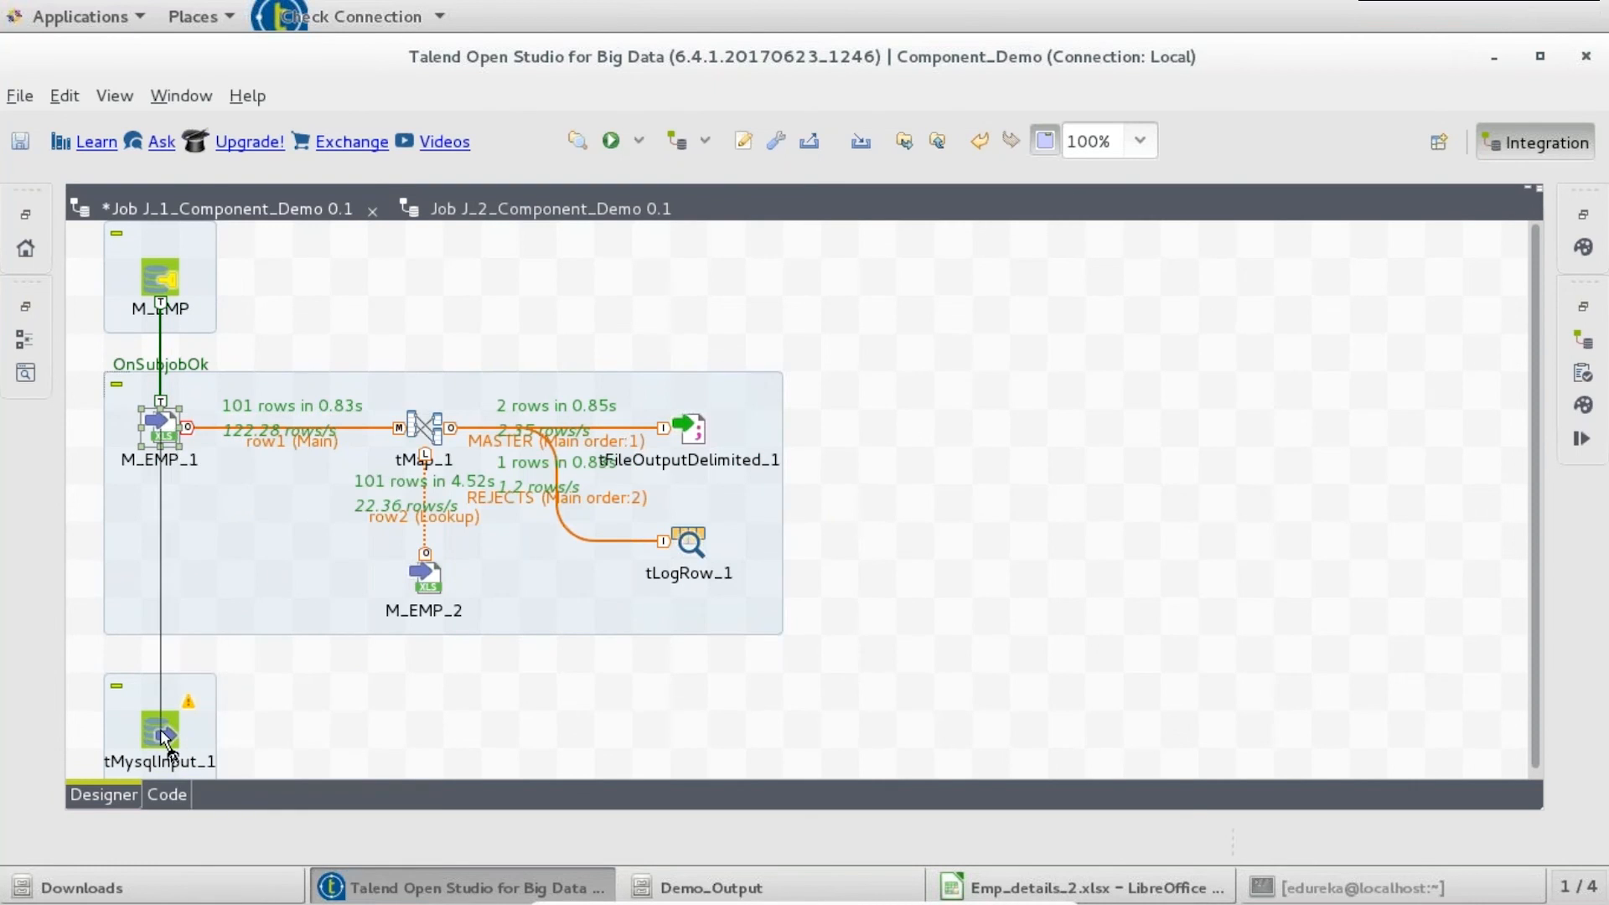
{"action": "left_click", "coordinate": [166, 737]}
- Set tMysqlInput_1 to use the existing tMysqlConnection_1 - M_EMP connection
{"action": "double_click", "coordinate": [161, 733]}
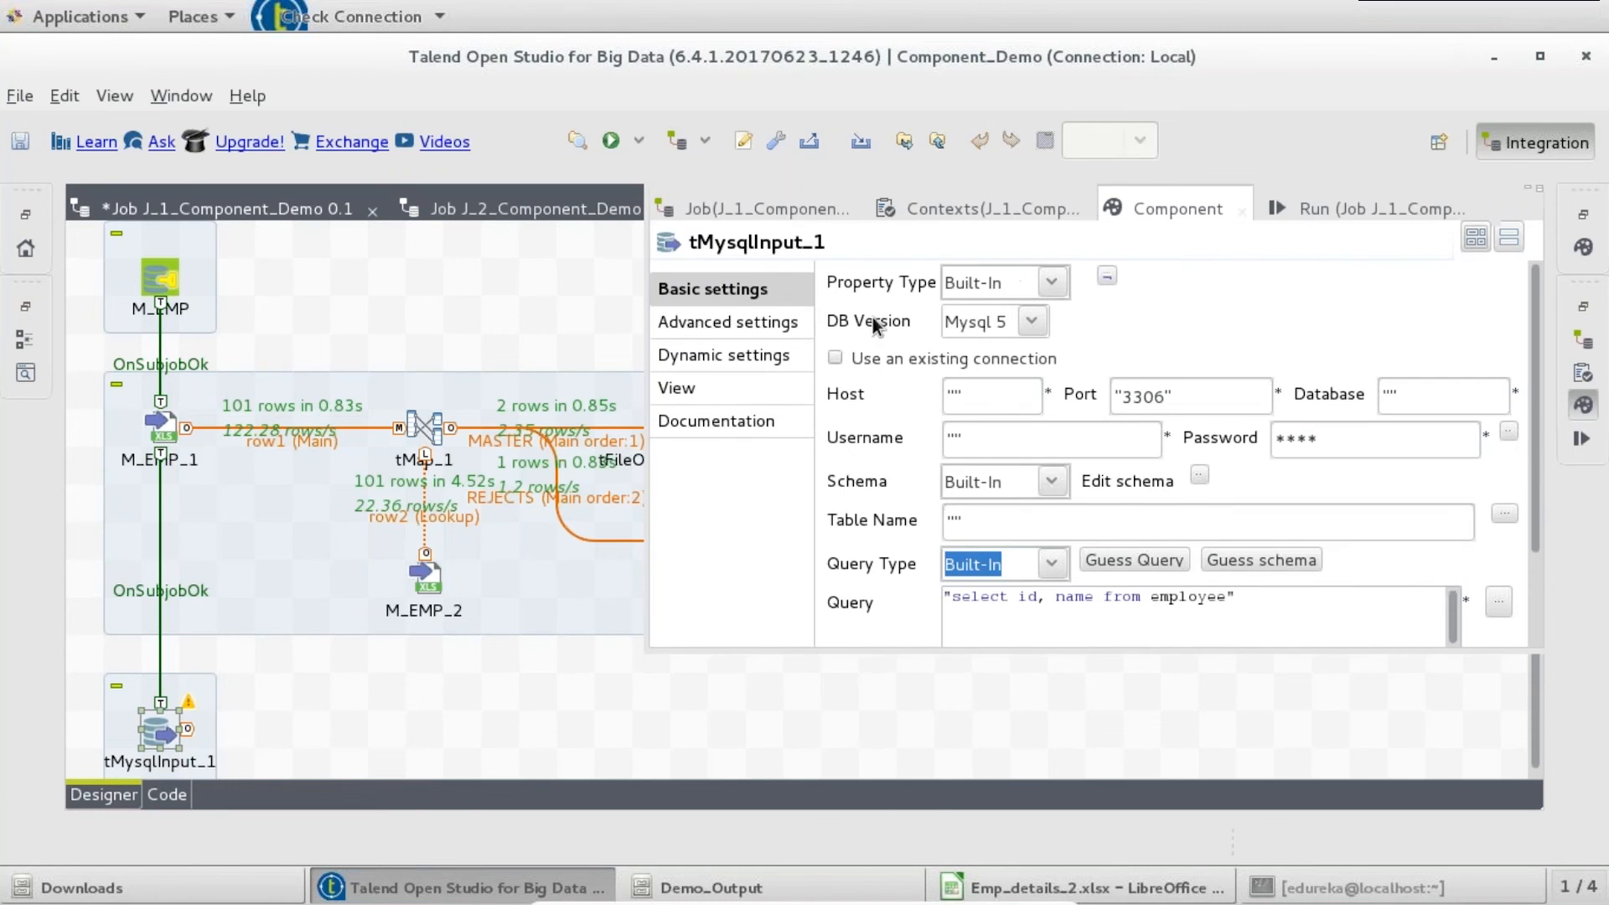
{"action": "left_click", "coordinate": [834, 356]}
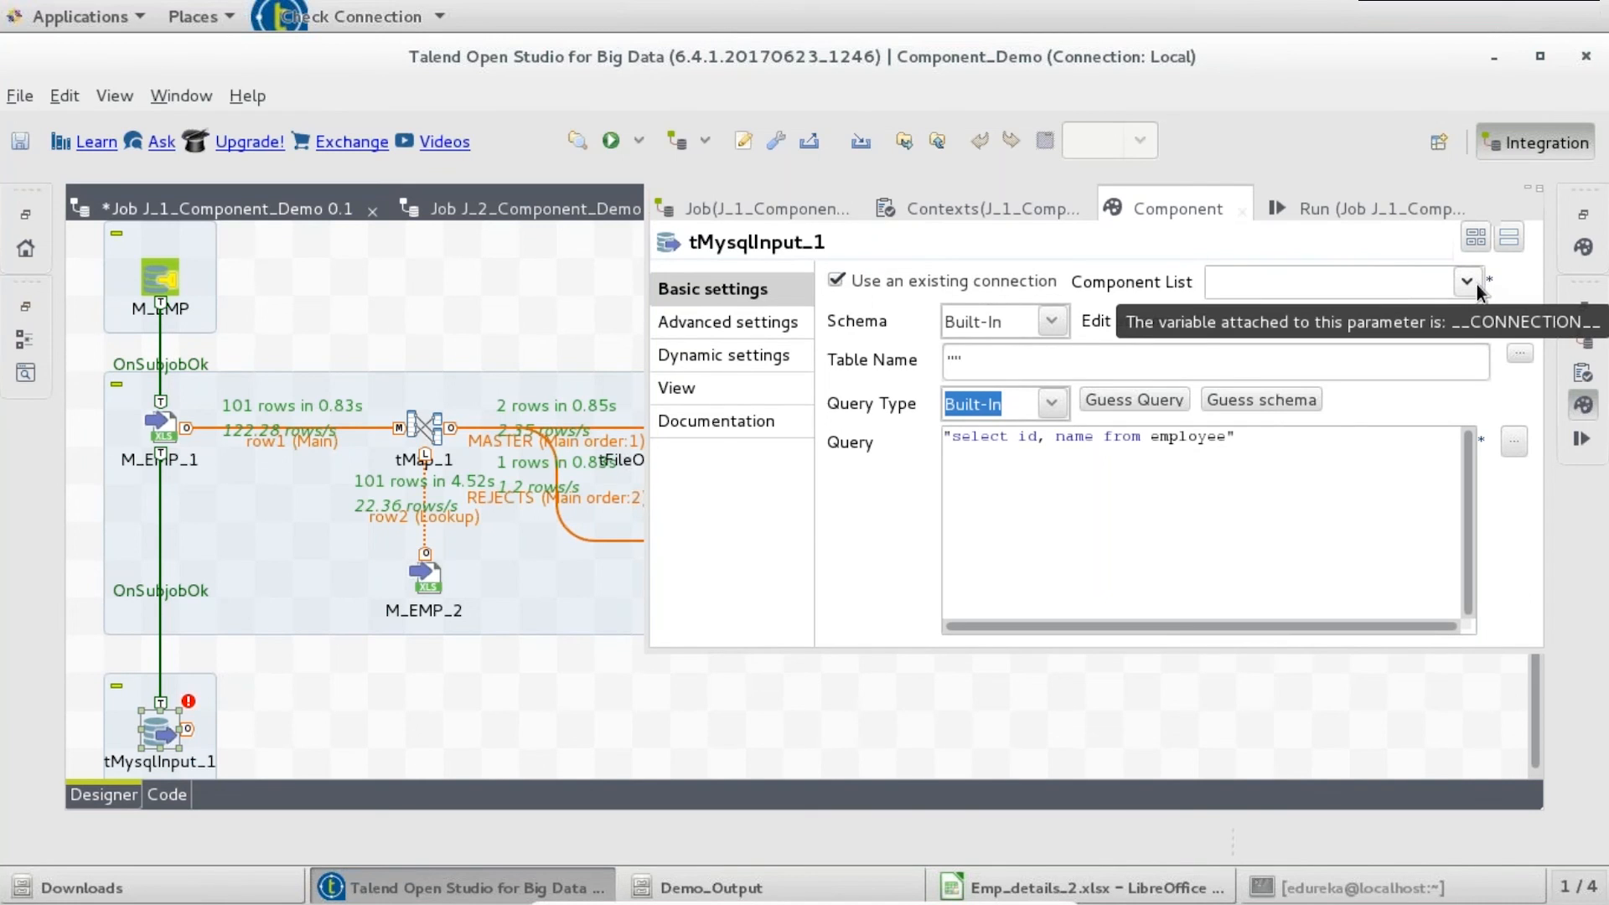
{"action": "left_click", "coordinate": [1476, 283]}
{"action": "left_click", "coordinate": [1411, 315]}
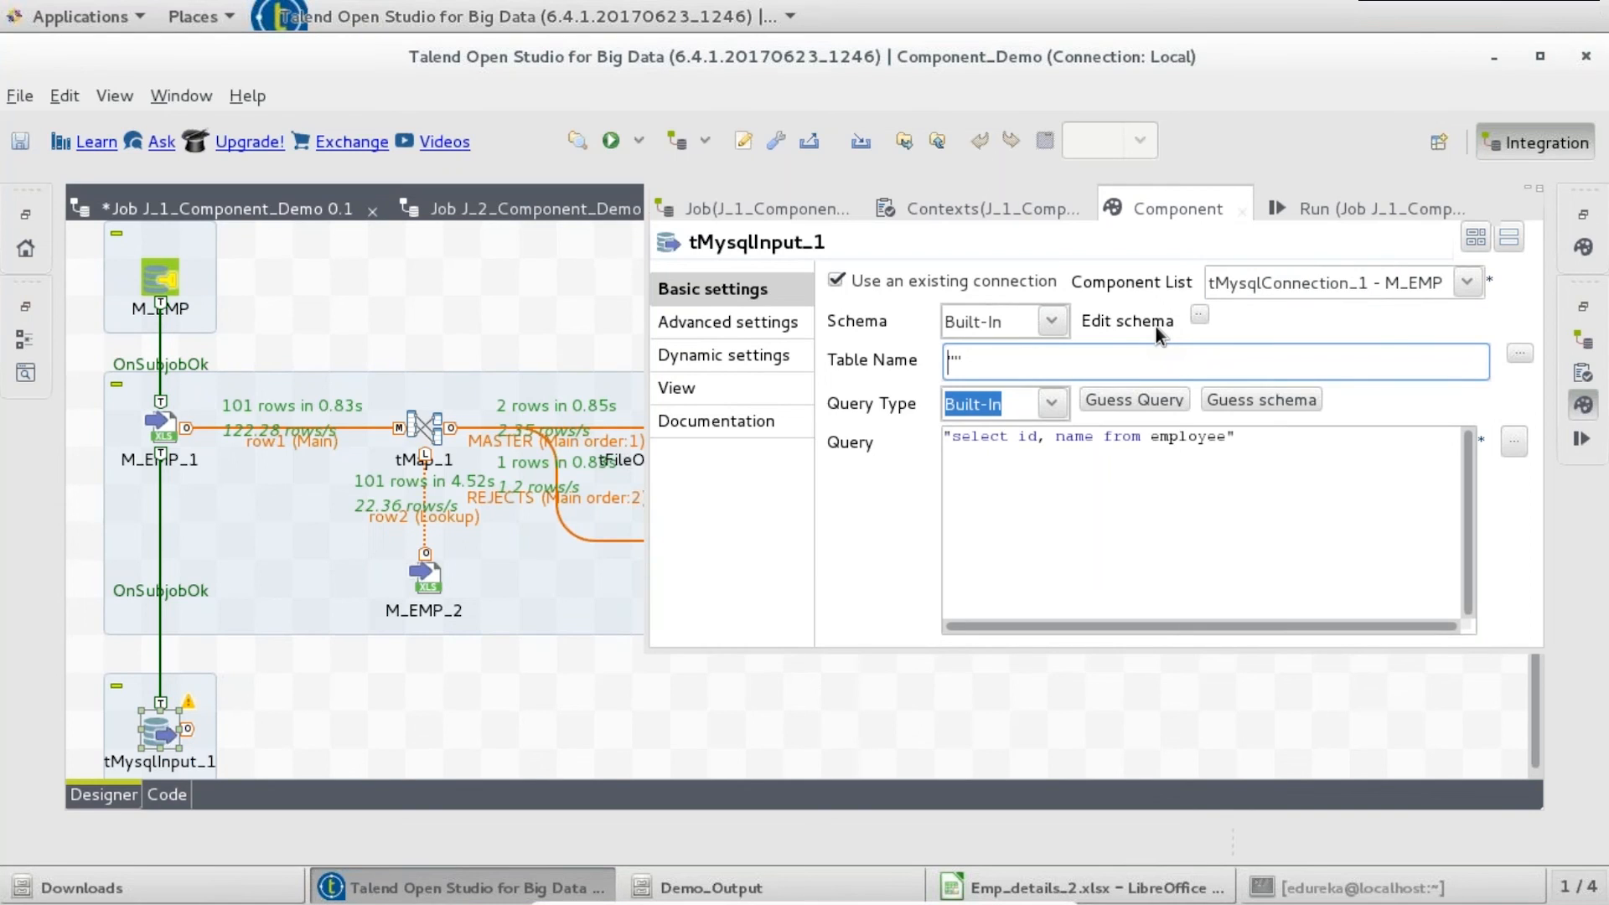
- Close the tMysqlInput_1 settings panel to reveal the full job design
{"action": "left_click", "coordinate": [472, 730]}
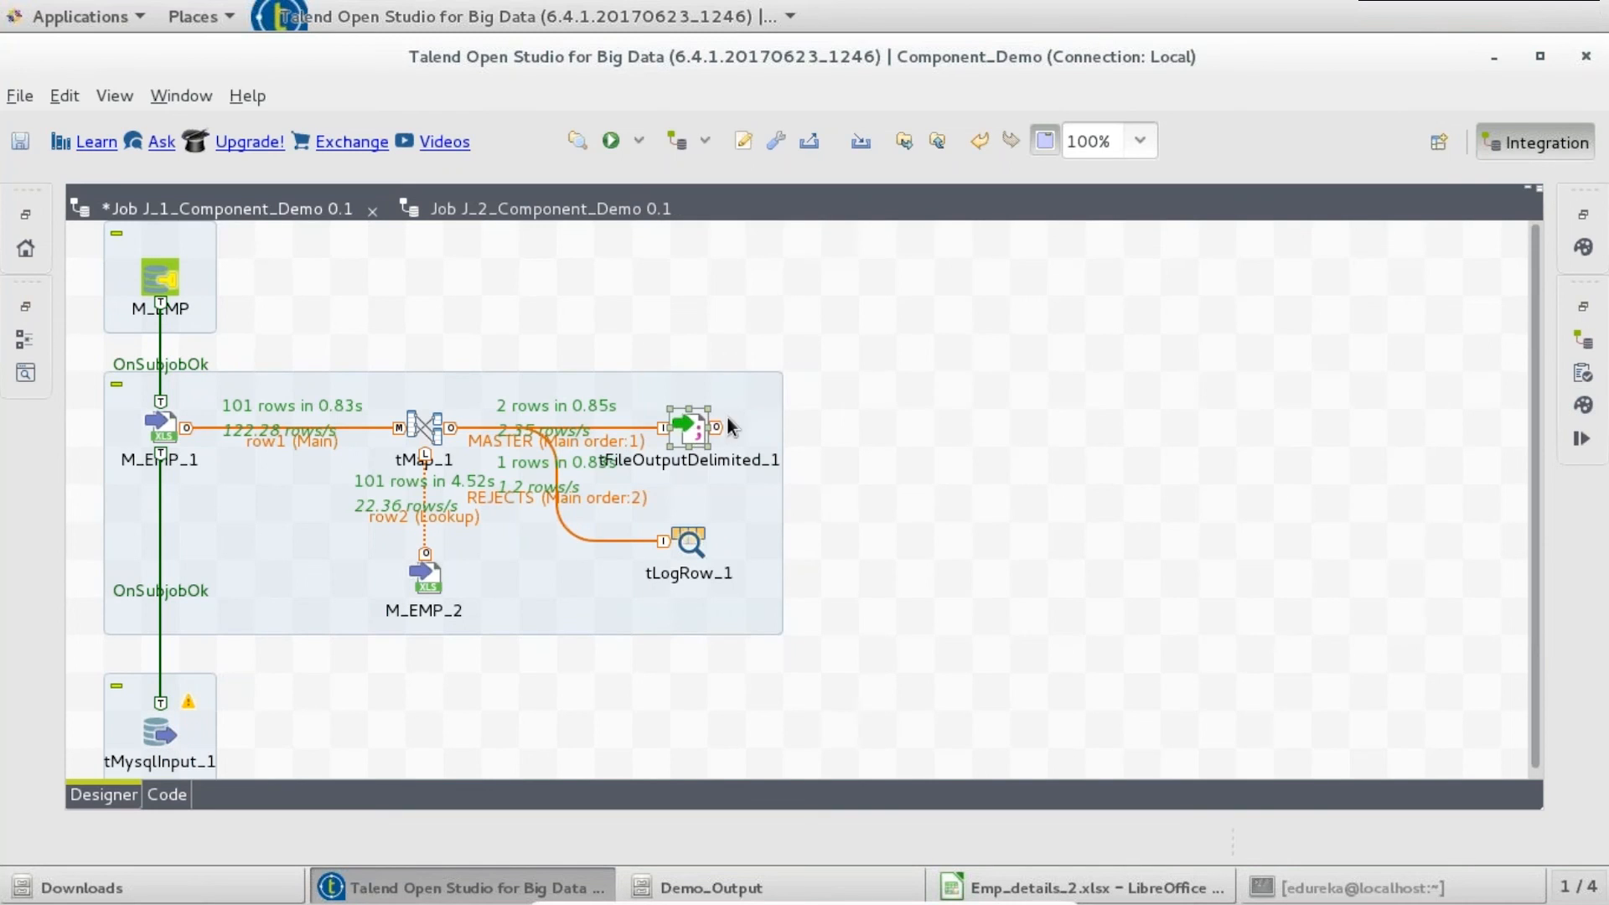
- Add a tMysqlOutput component and deactivate tMysqlInput_1
{"action": "type", "text": "t"}
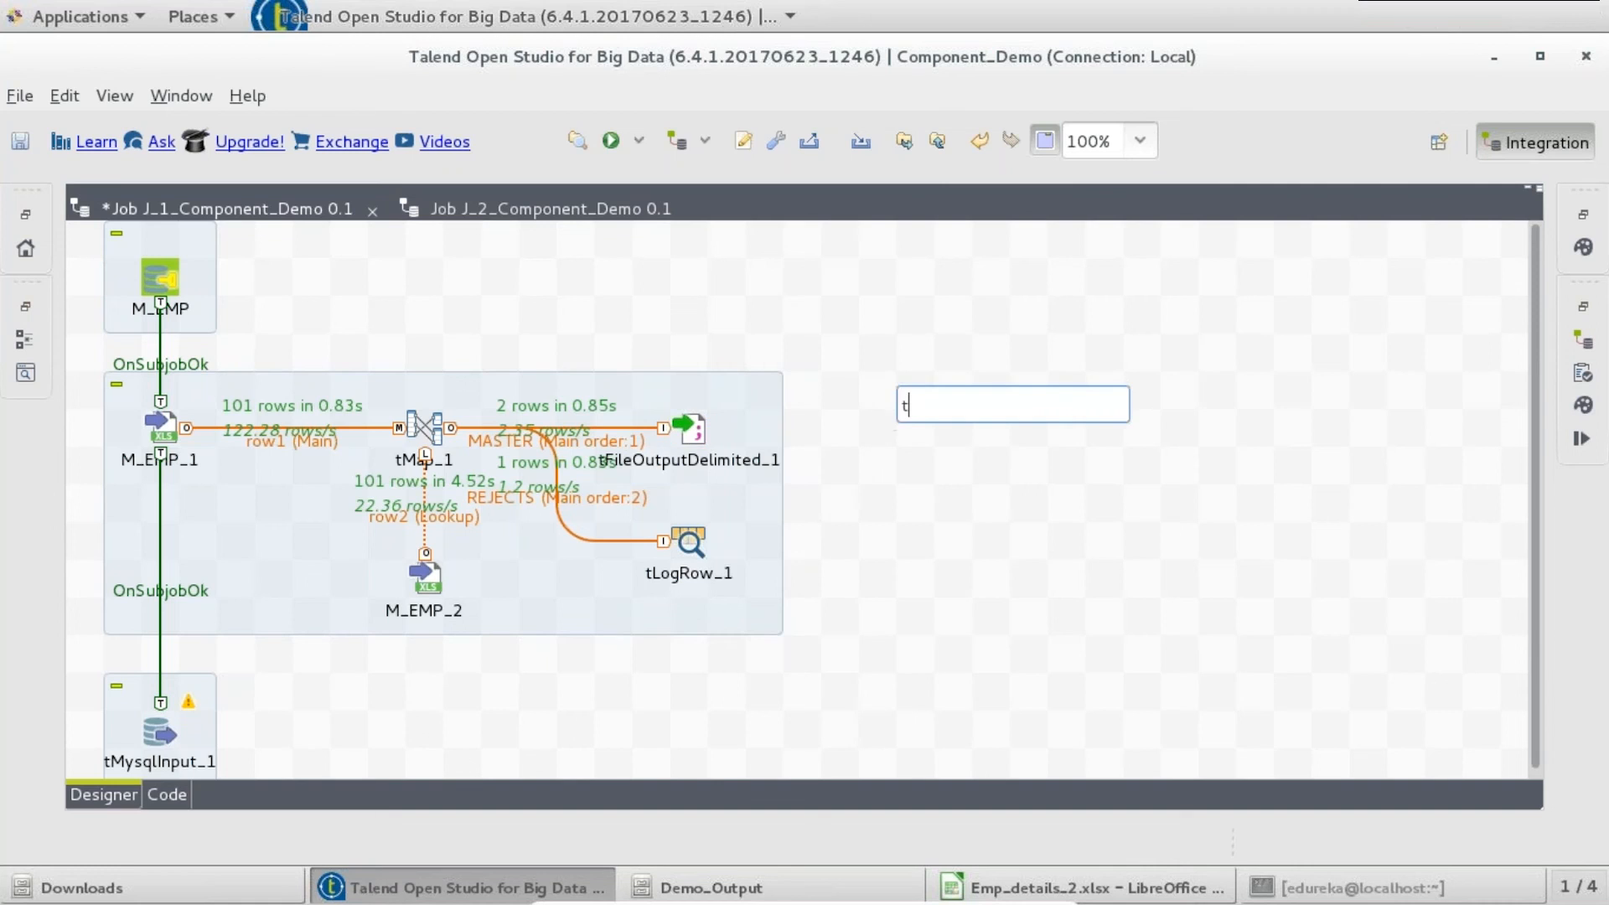
{"action": "type", "text": "mysqlout"}
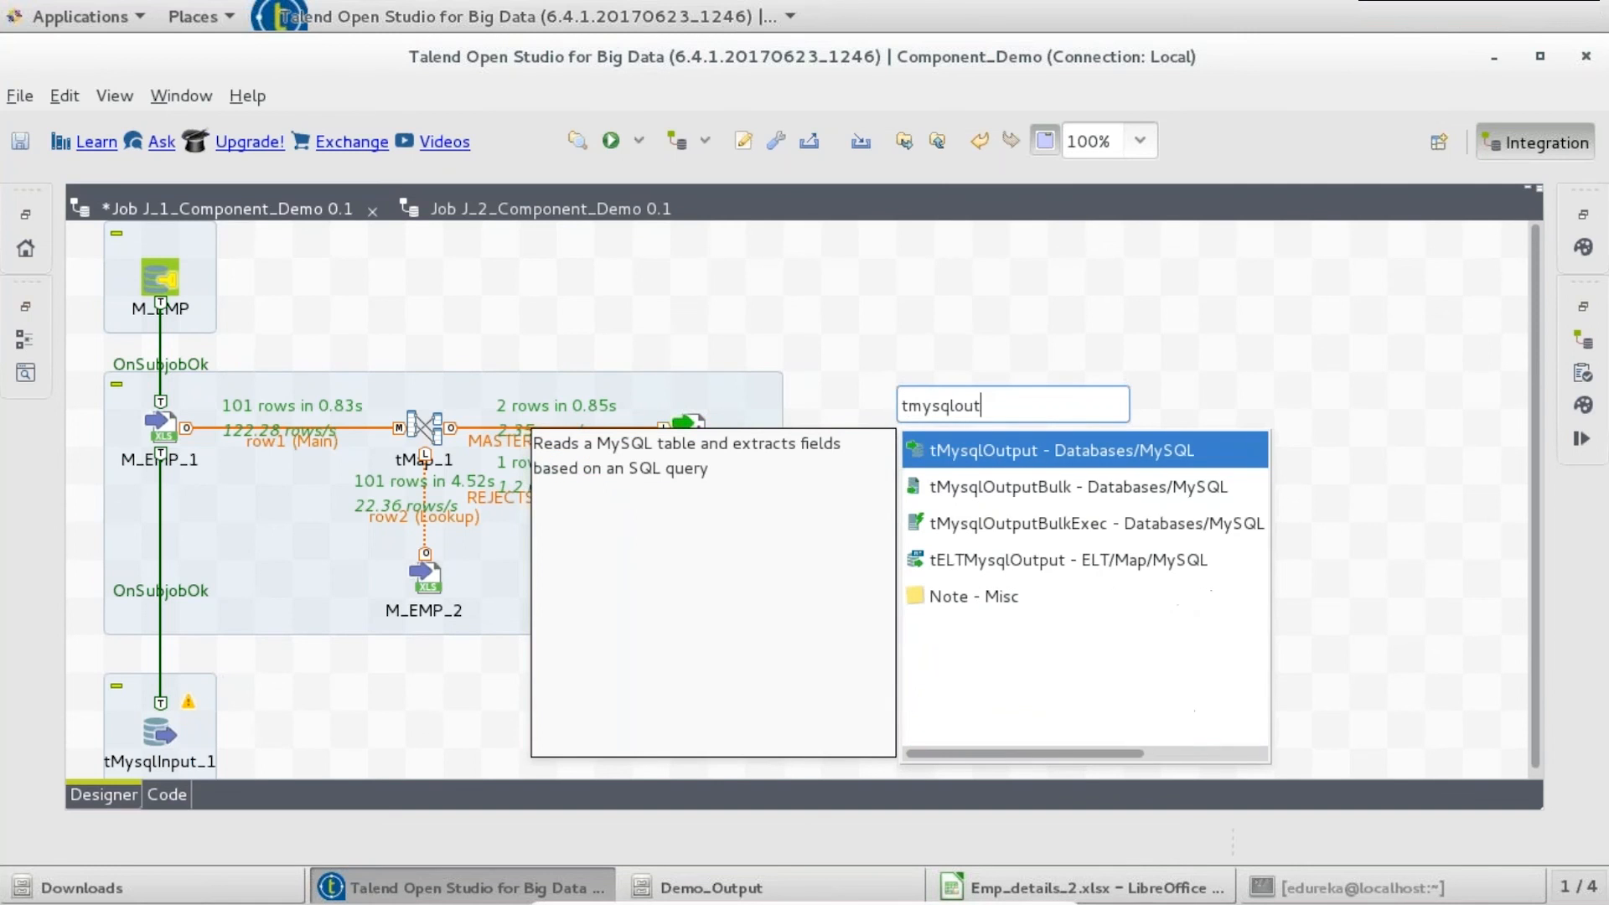
{"action": "key", "text": "Return"}
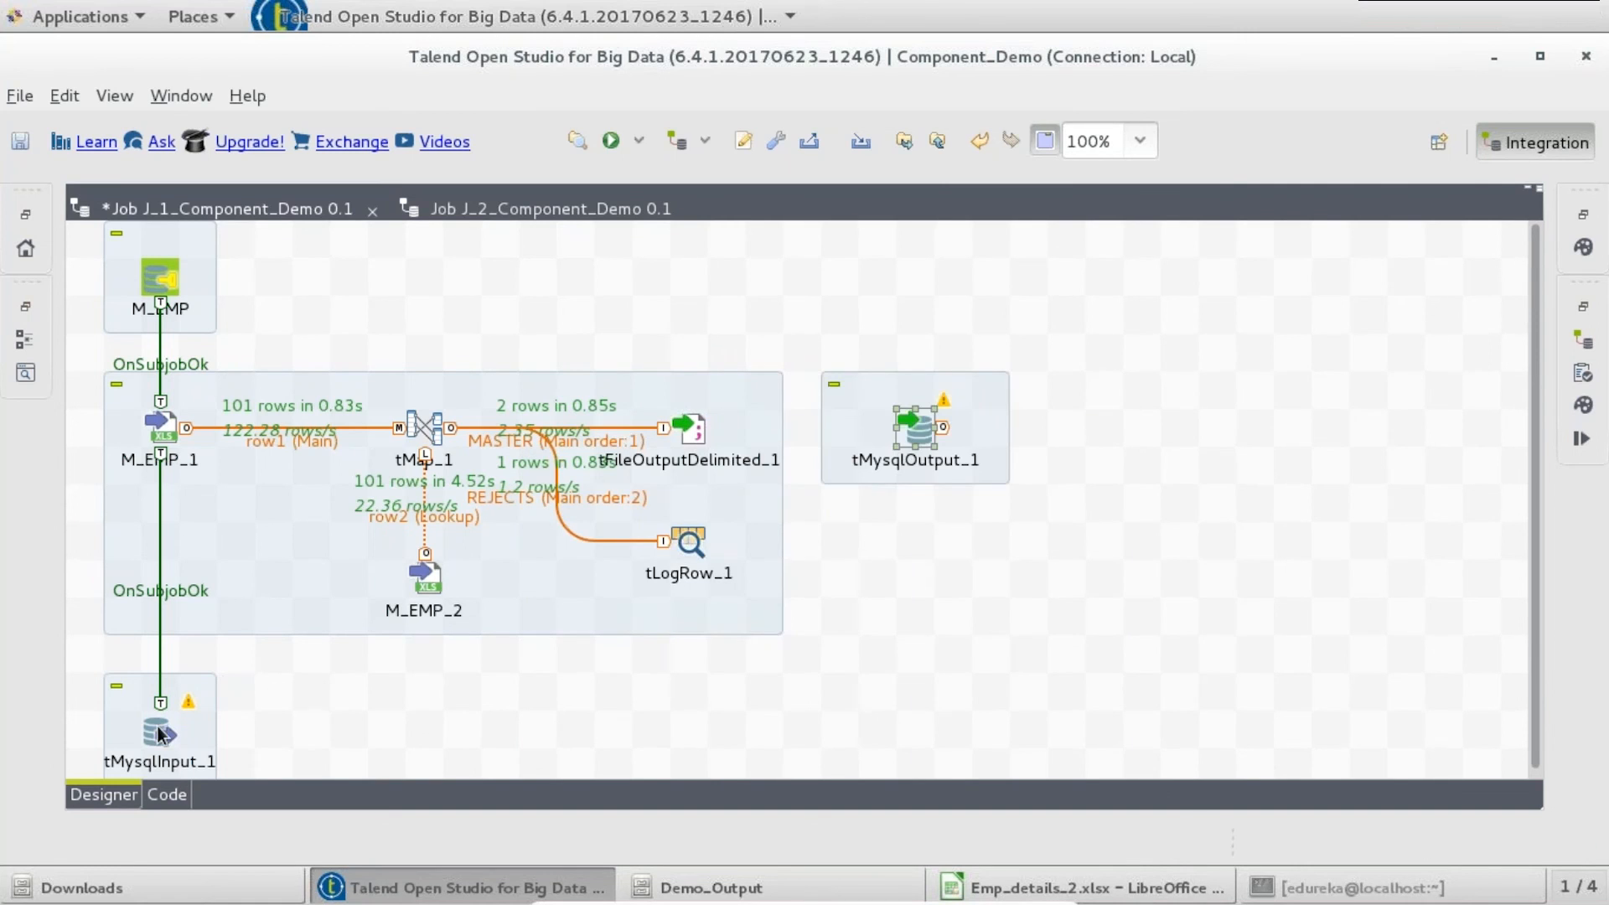
{"action": "left_click", "coordinate": [189, 730]}
{"action": "right_click", "coordinate": [164, 727]}
{"action": "left_click", "coordinate": [270, 546]}
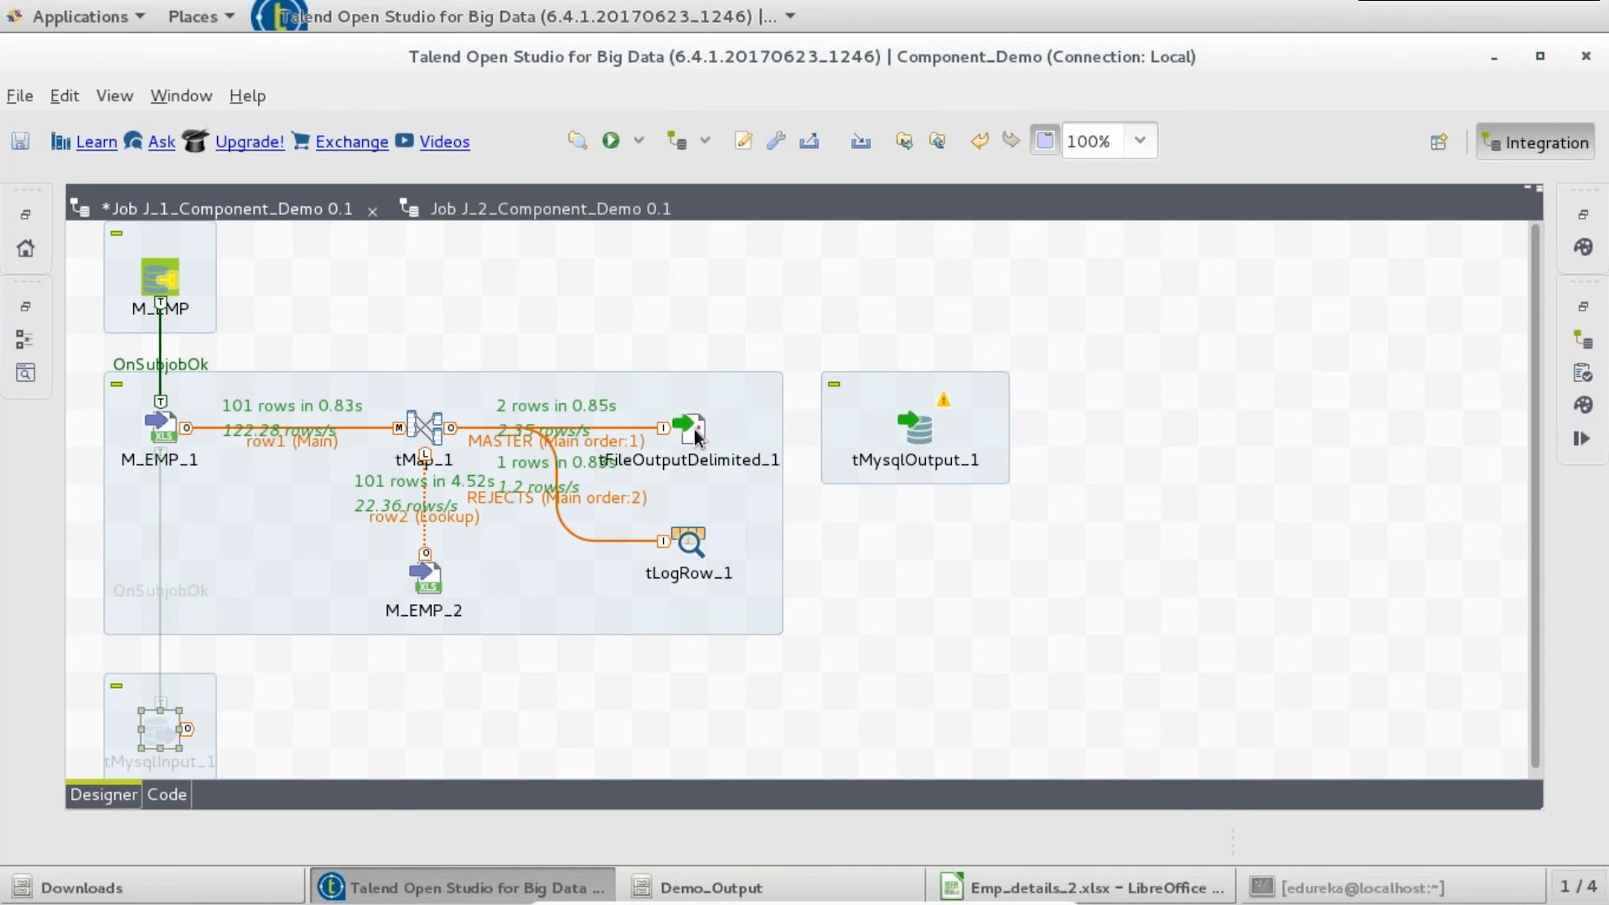
- Delete tFileOutputDelimited_1 and route tMap_1's MASTER row to tMysqlOutput_1
{"action": "left_click", "coordinate": [694, 429]}
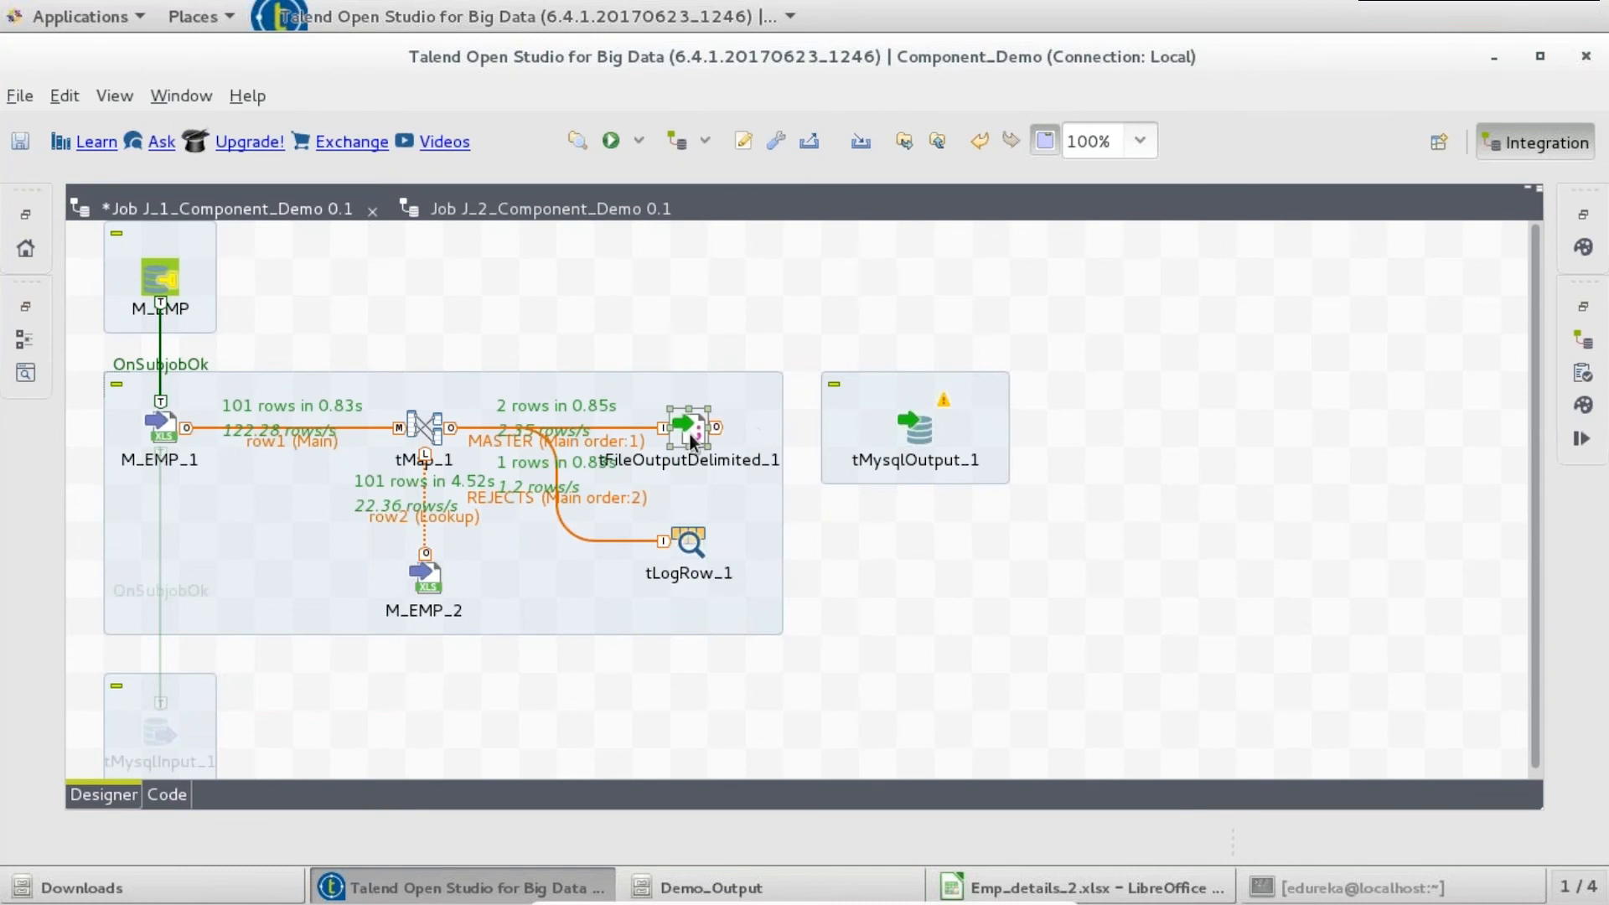
{"action": "key", "text": "Delete"}
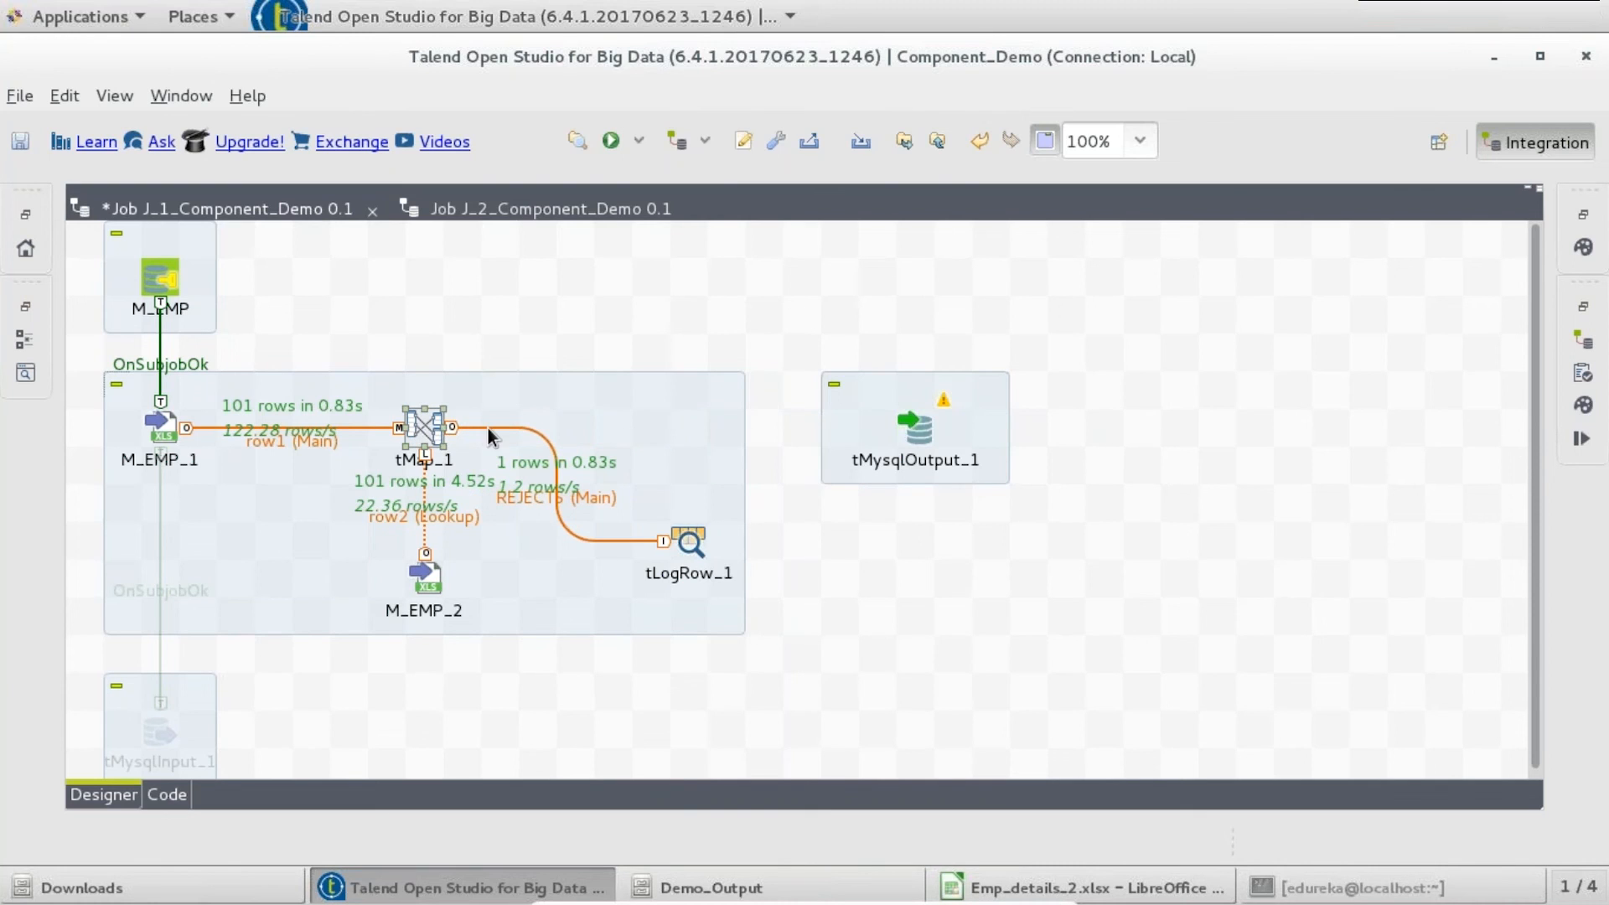
{"action": "right_click", "coordinate": [462, 429]}
{"action": "mouse_move", "coordinate": [495, 432]}
{"action": "left_click", "coordinate": [739, 434]}
{"action": "left_click", "coordinate": [915, 429]}
- Set tMysqlOutput_1 to use the existing tMysqlConnection_1 - M_EMP connection
{"action": "double_click", "coordinate": [915, 429]}
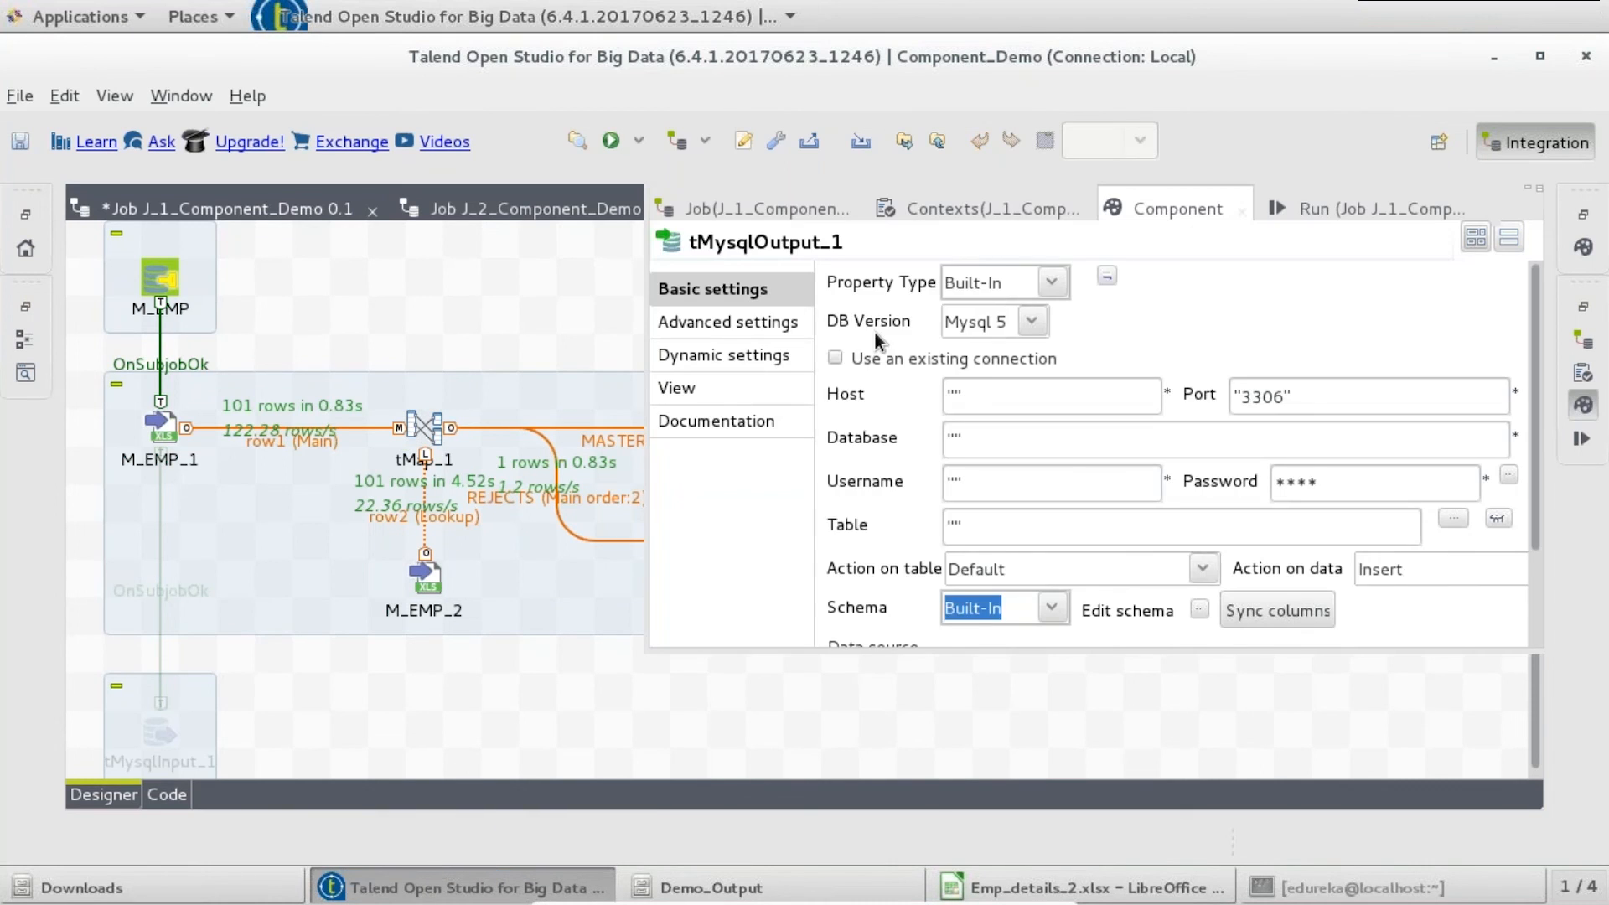
{"action": "left_click", "coordinate": [835, 358]}
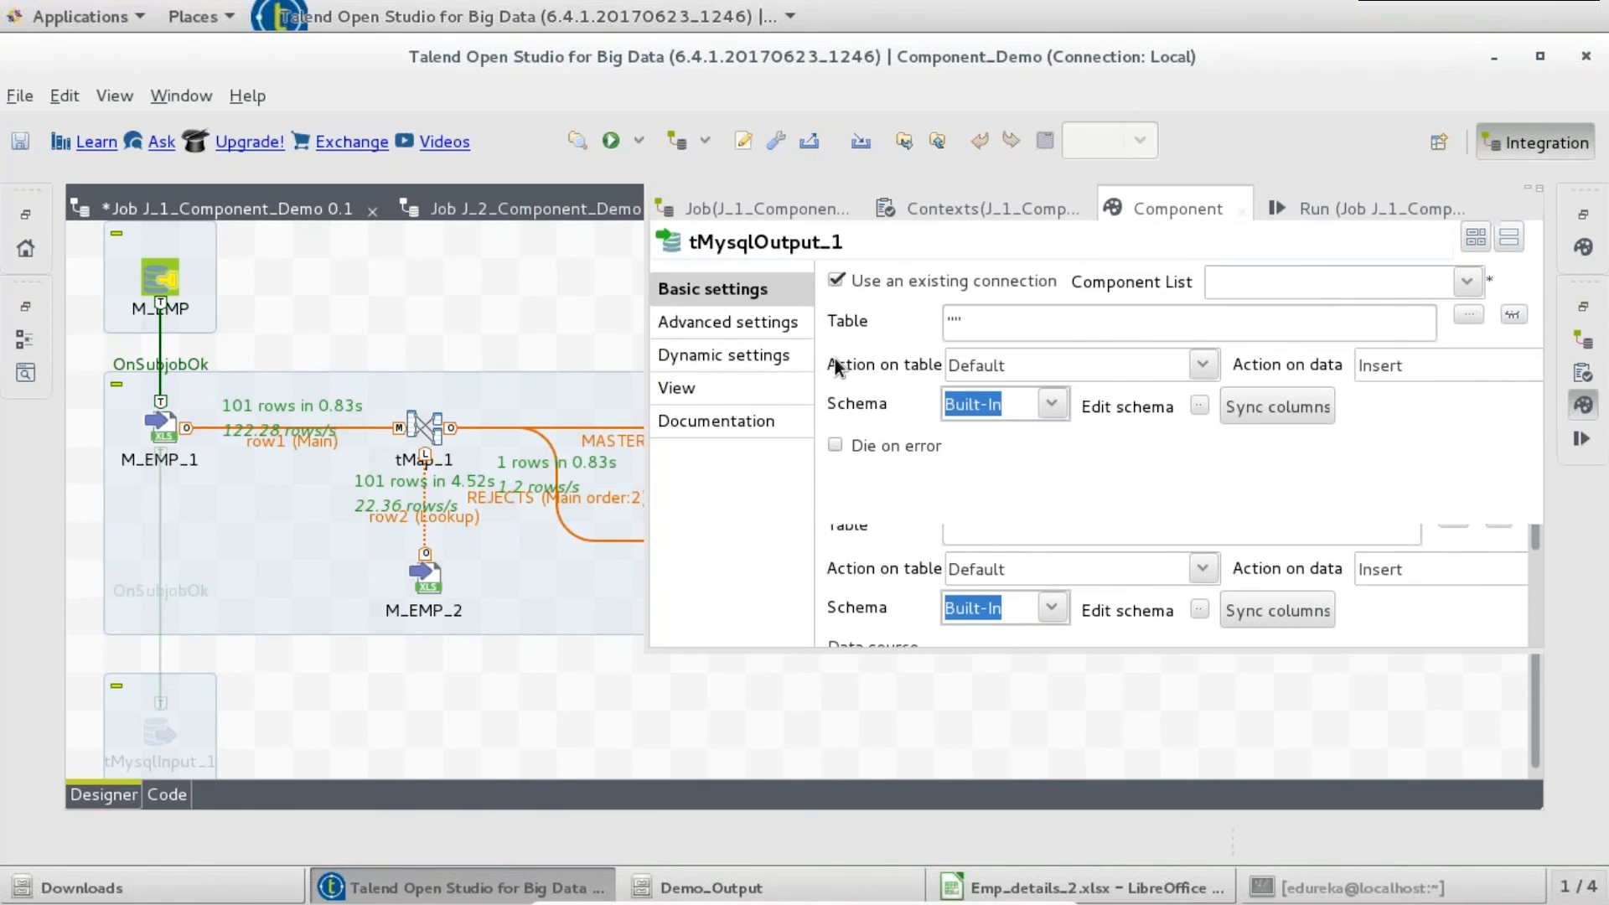
{"action": "left_click", "coordinate": [1459, 278]}
{"action": "left_click", "coordinate": [1381, 316]}
- Target table EMP_MASTER with 'Create table if does not exist' and accept the output schema
{"action": "left_click", "coordinate": [1176, 322]}
{"action": "key", "text": "Left"}
{"action": "type", "text": "EMP_MAST"}
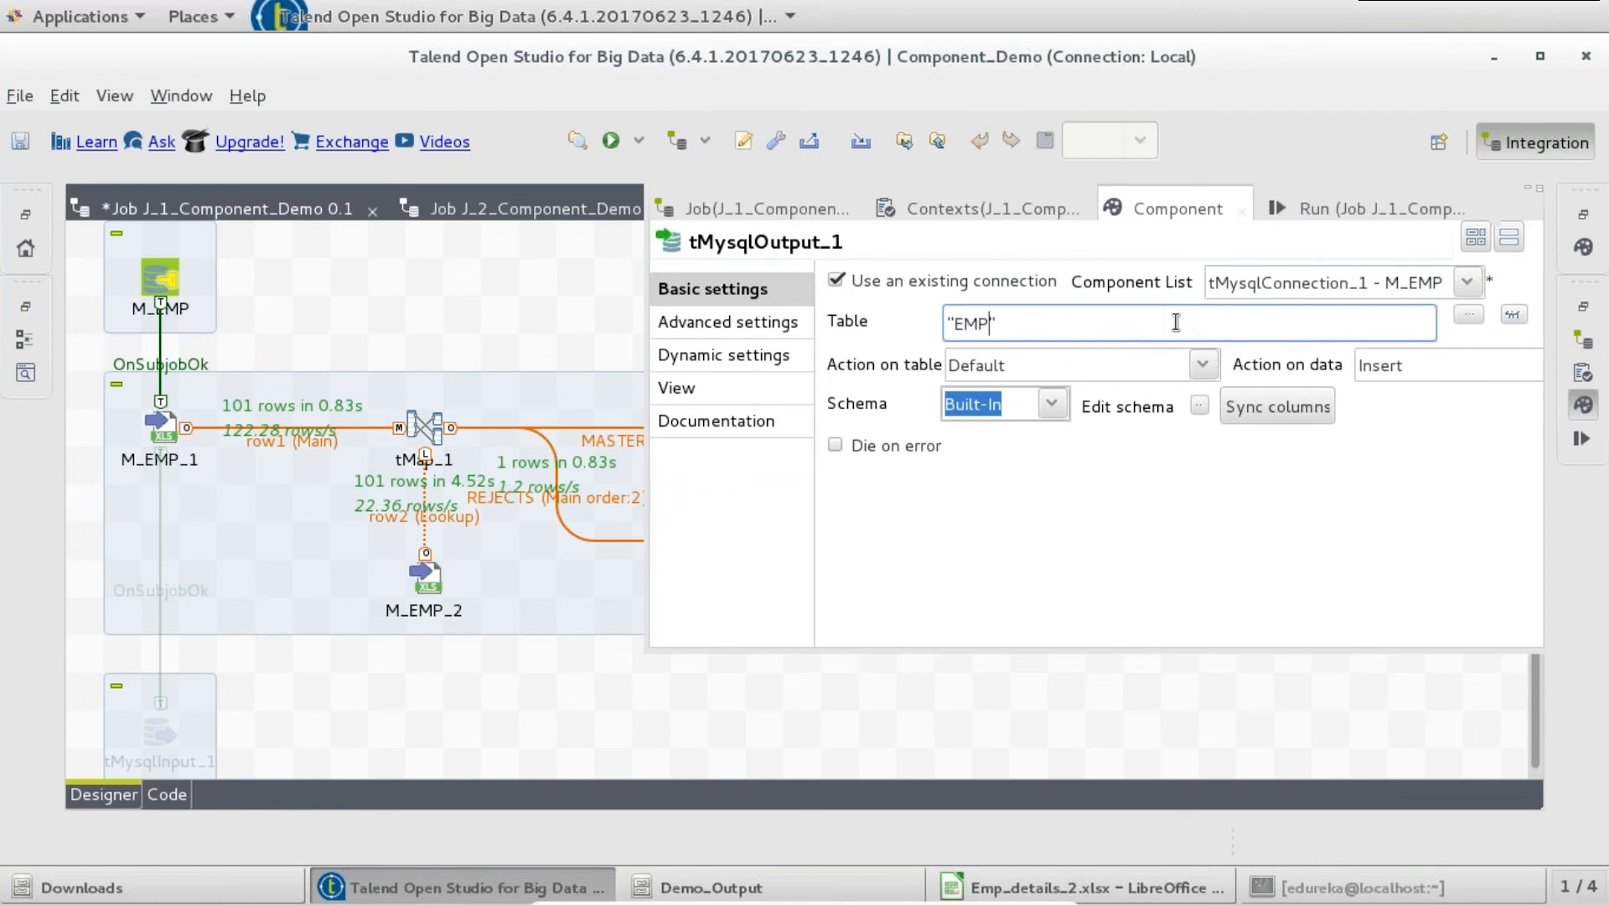
{"action": "type", "text": "ER"}
{"action": "left_click", "coordinate": [1202, 366]}
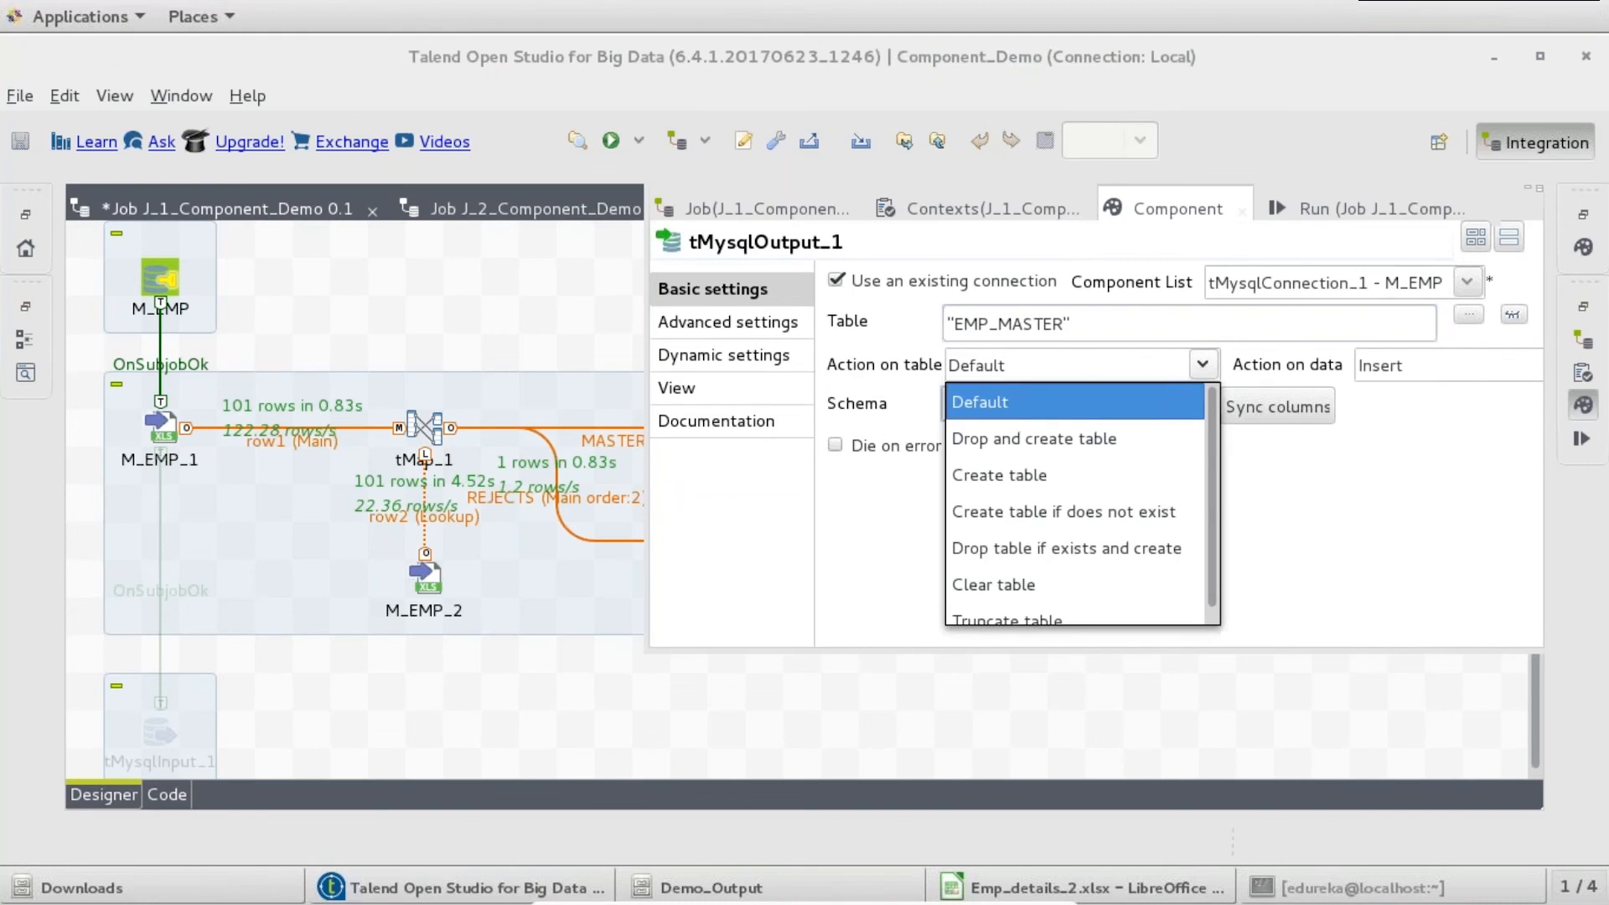
{"action": "left_click", "coordinate": [1132, 513]}
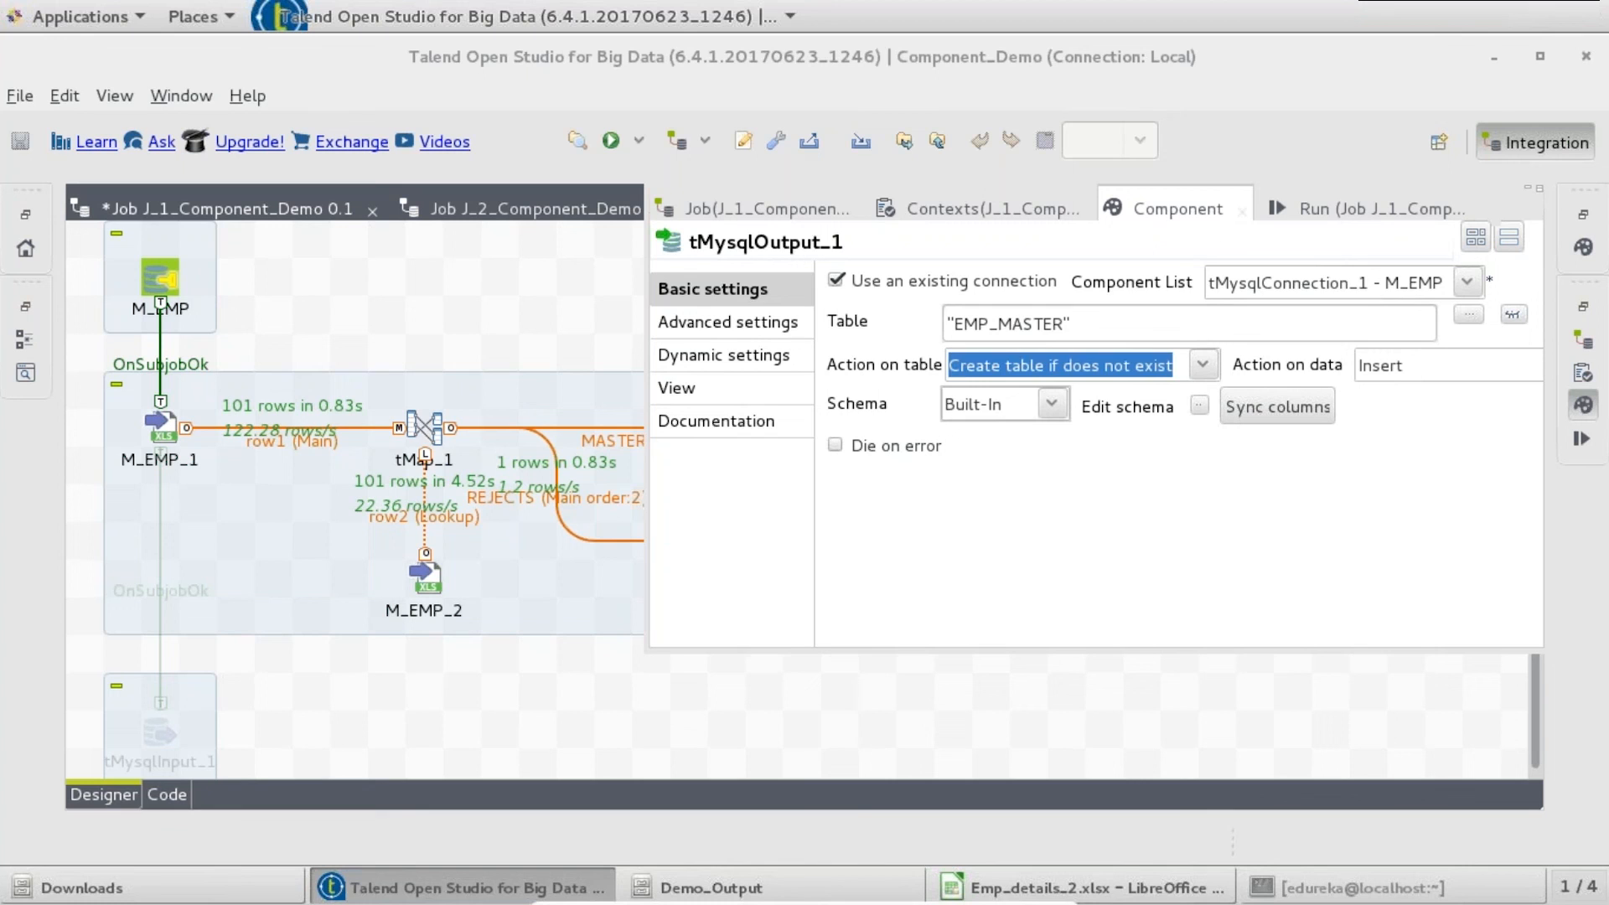
{"action": "key", "text": "Tab"}
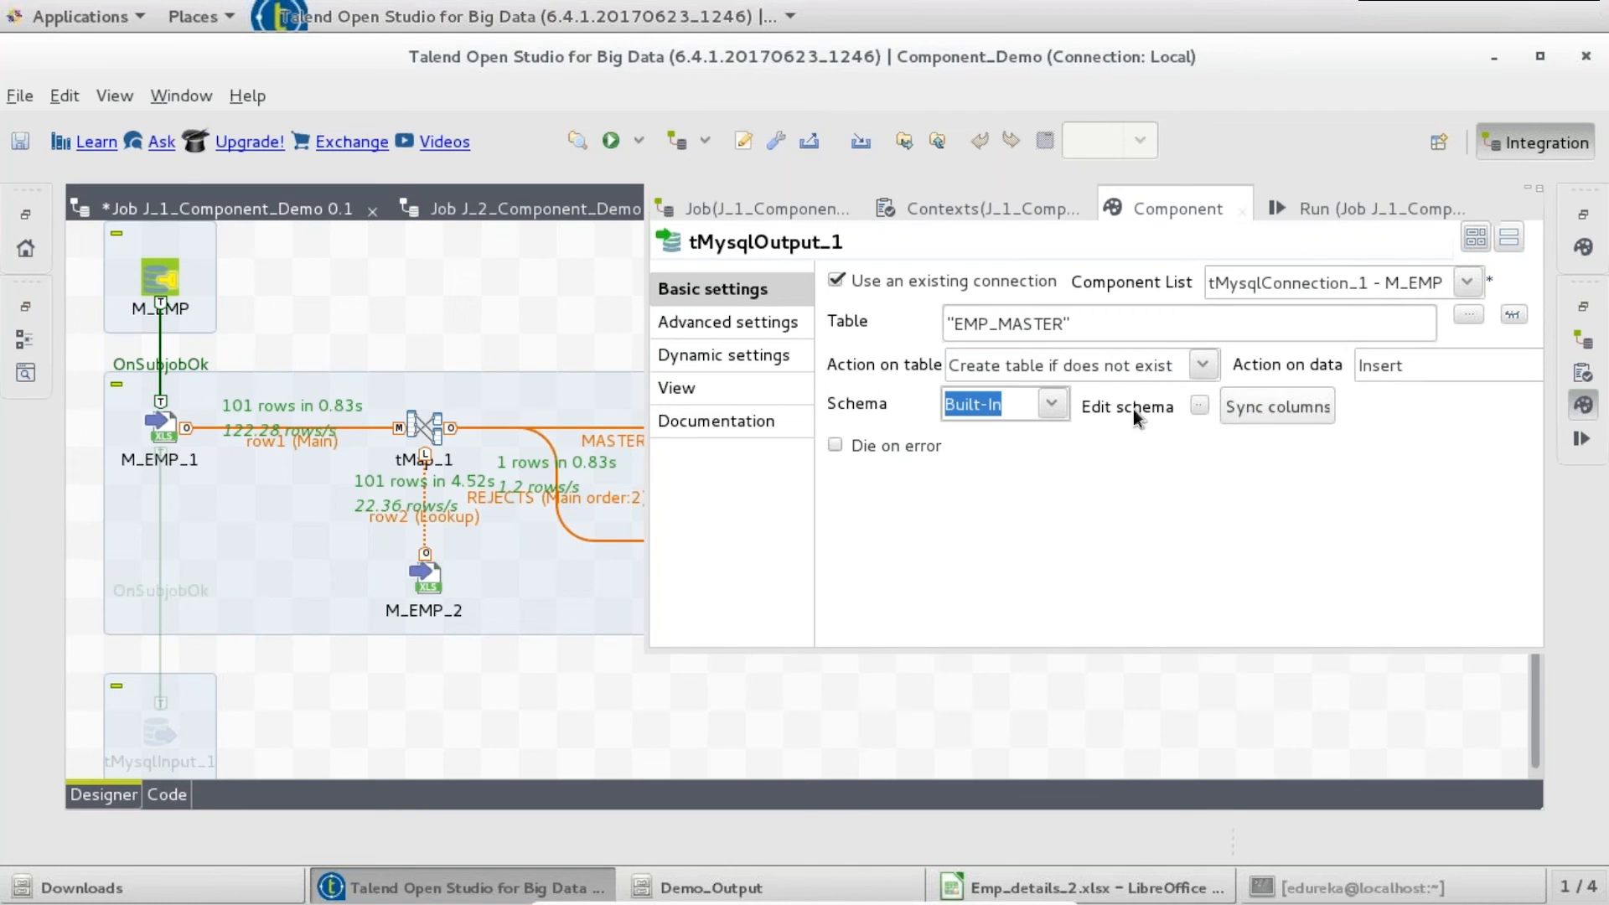
{"action": "left_click", "coordinate": [1198, 405]}
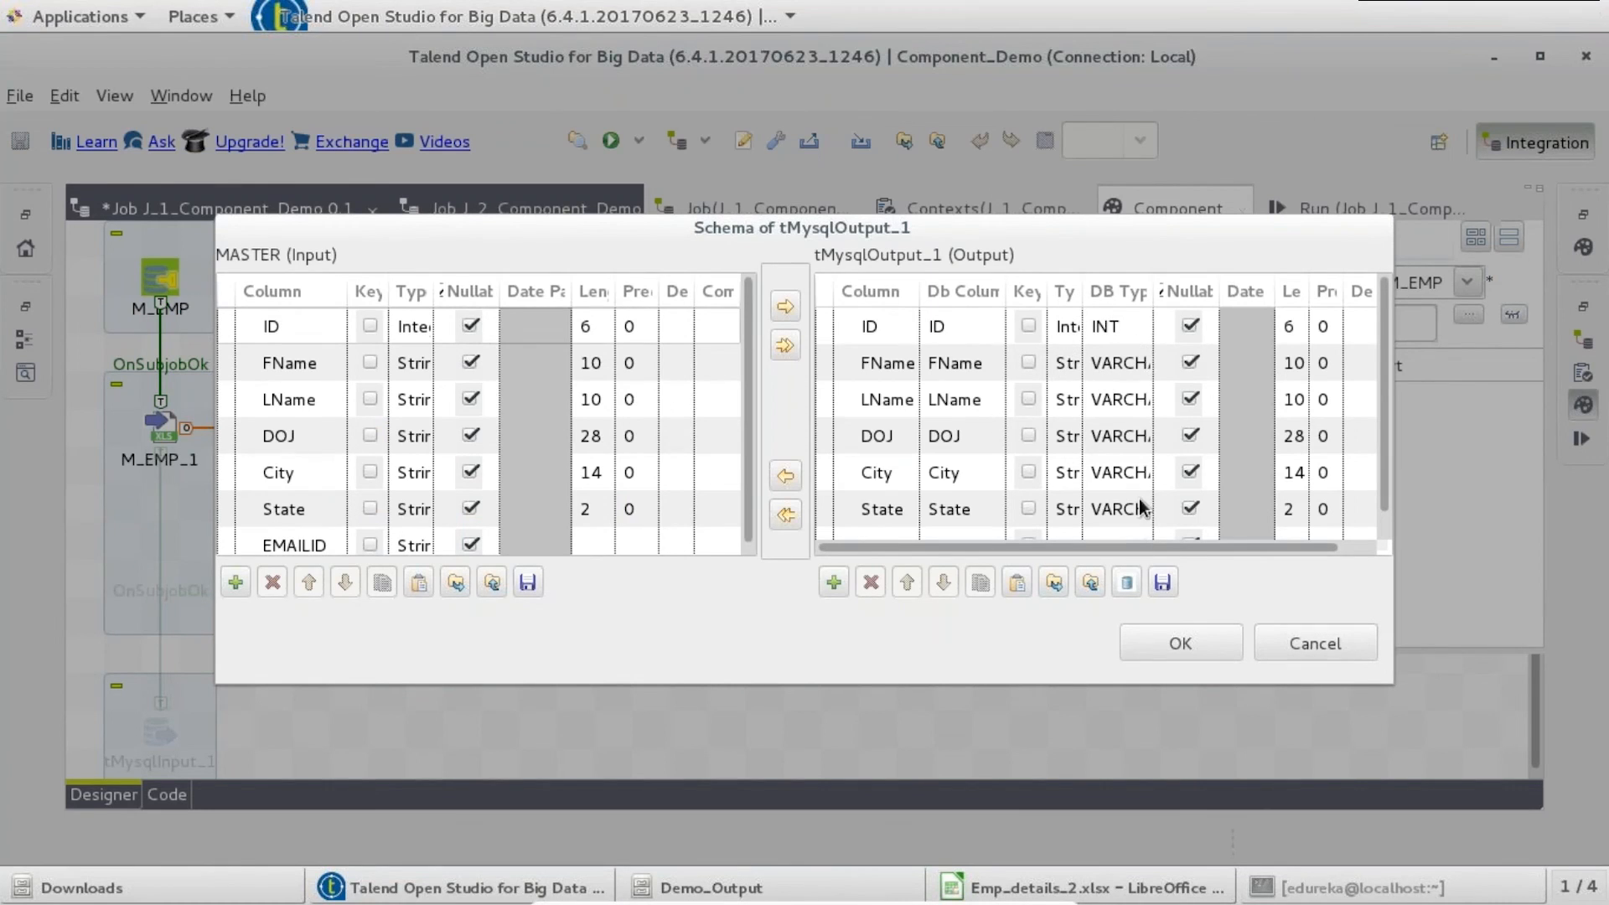
{"action": "left_click", "coordinate": [1176, 645]}
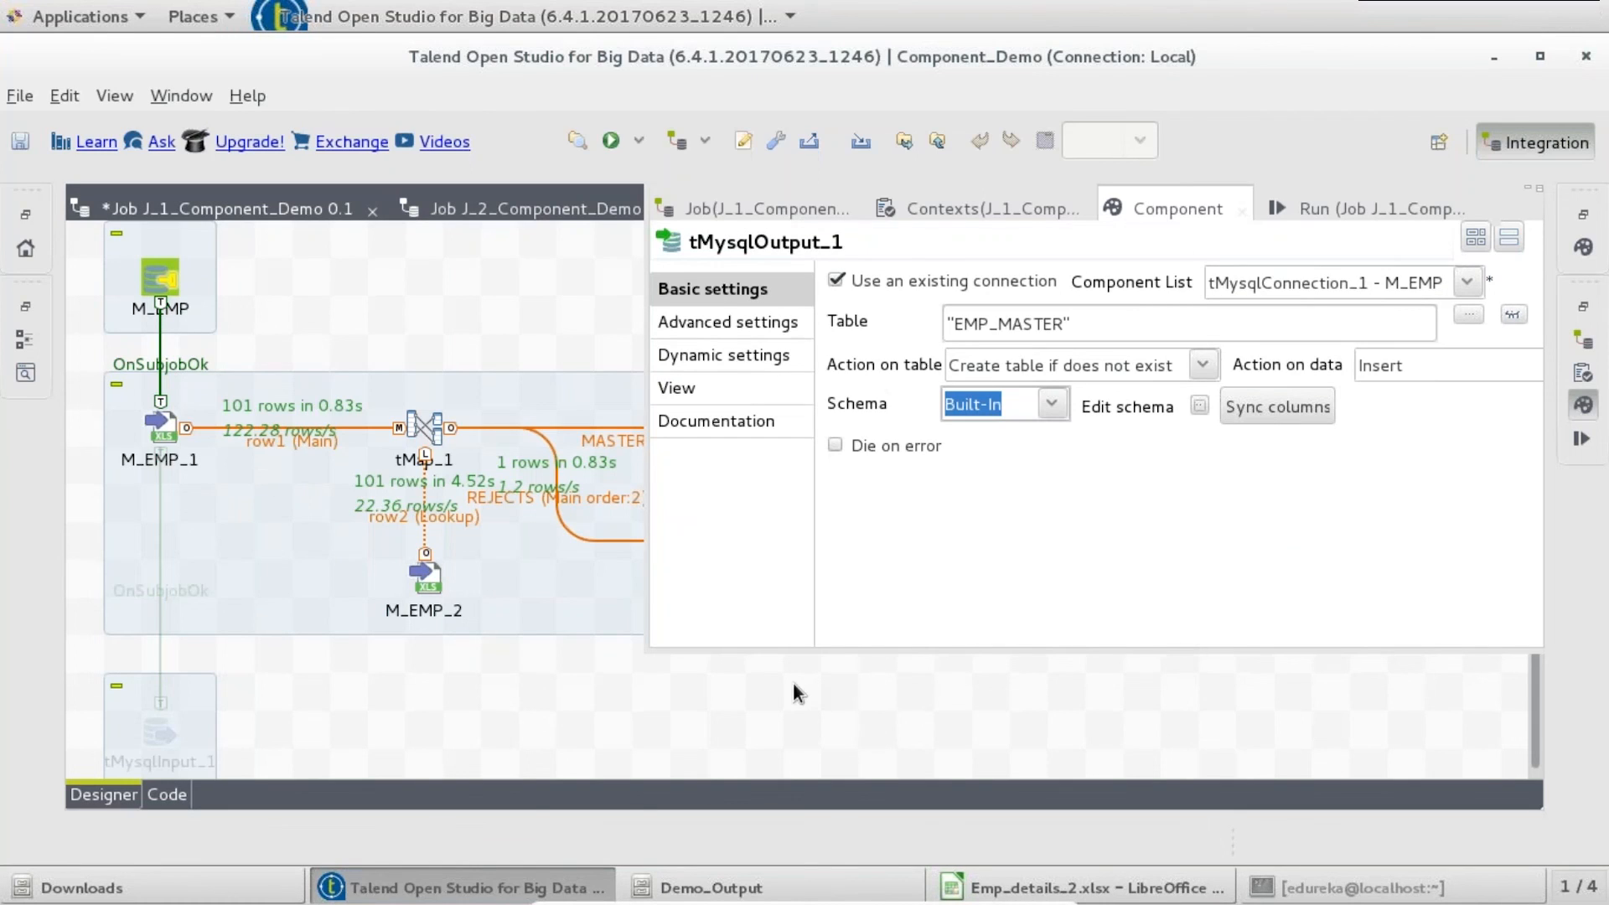
{"action": "left_click", "coordinate": [787, 682]}
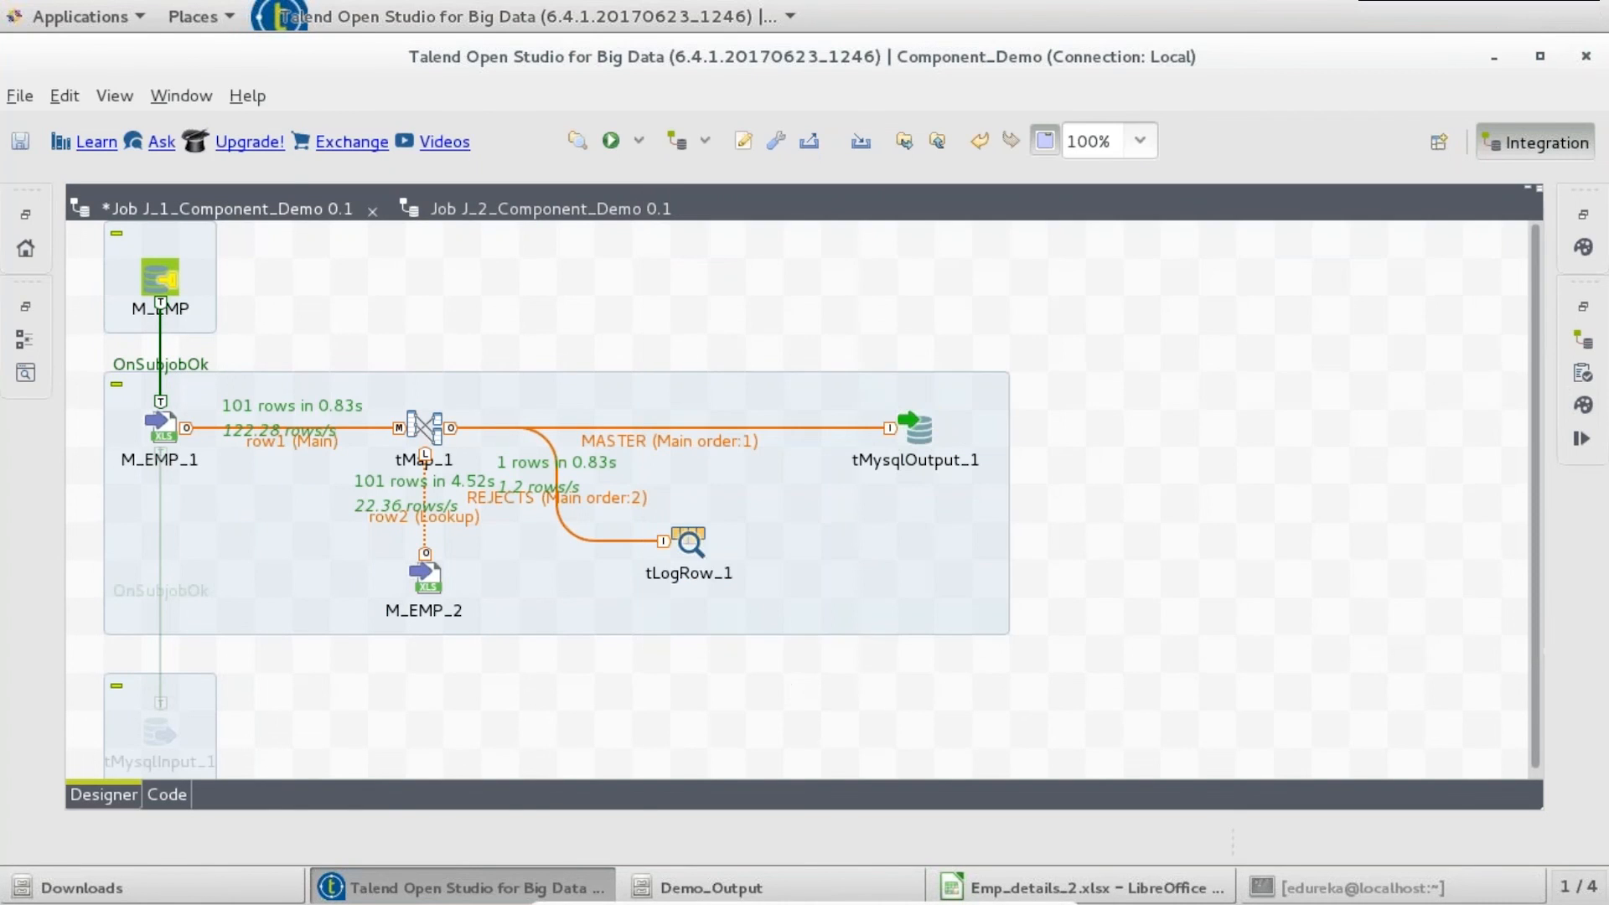
- Save and run the job, sending 2 rows to tMysqlOutput_1 and 1 reject
{"action": "key", "text": "ctrl+s"}
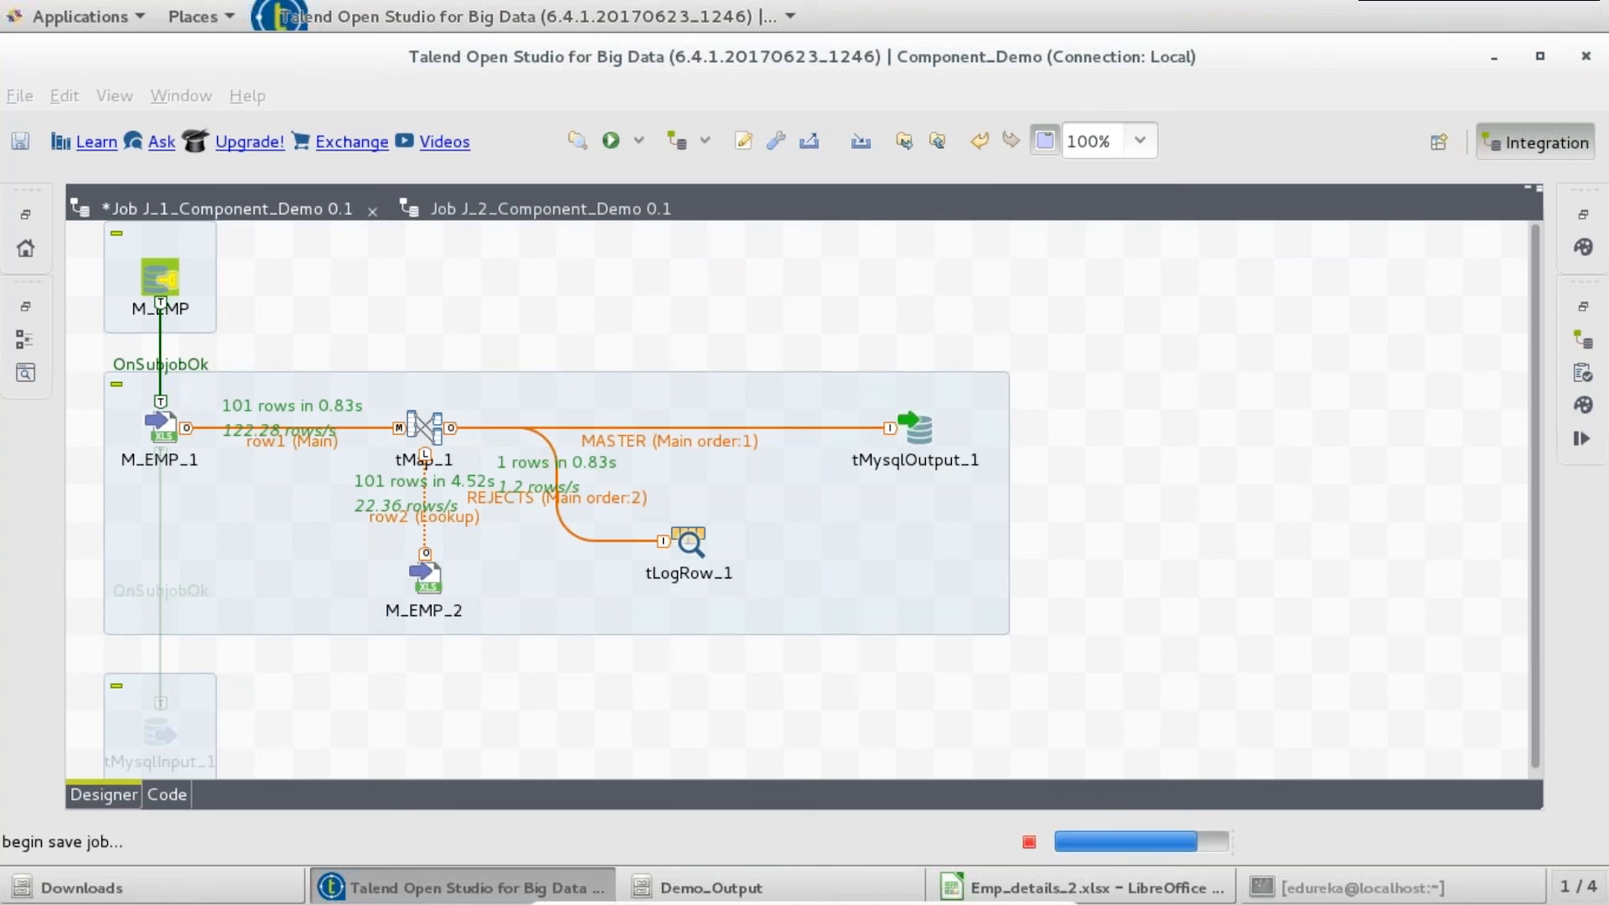
{"action": "left_click", "coordinate": [610, 140]}
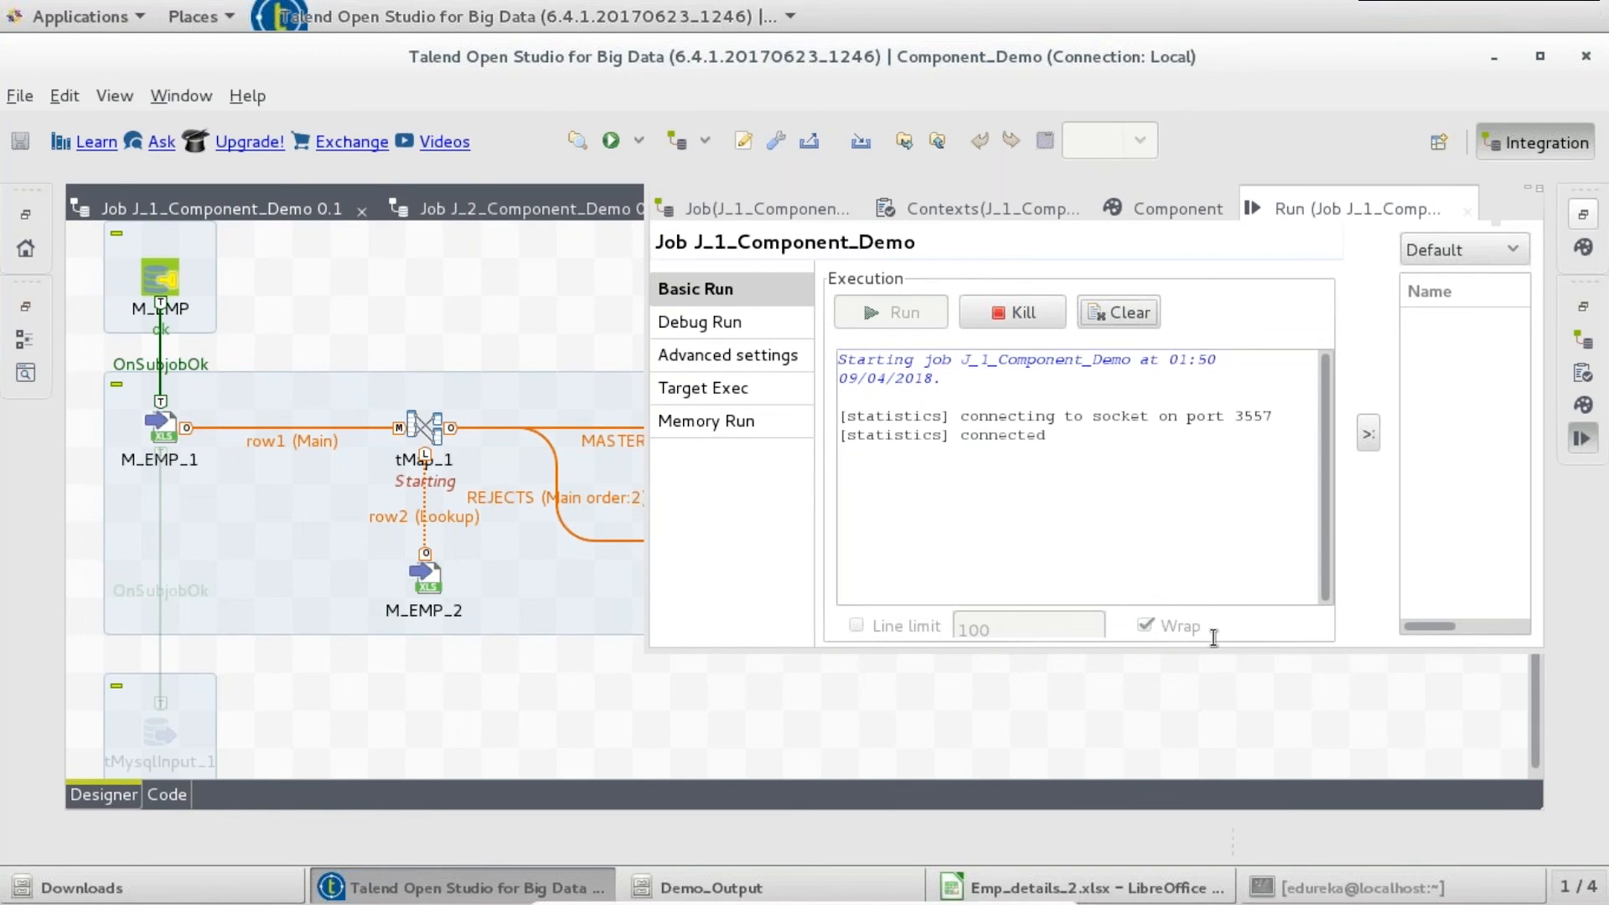
{"action": "left_click", "coordinate": [631, 325]}
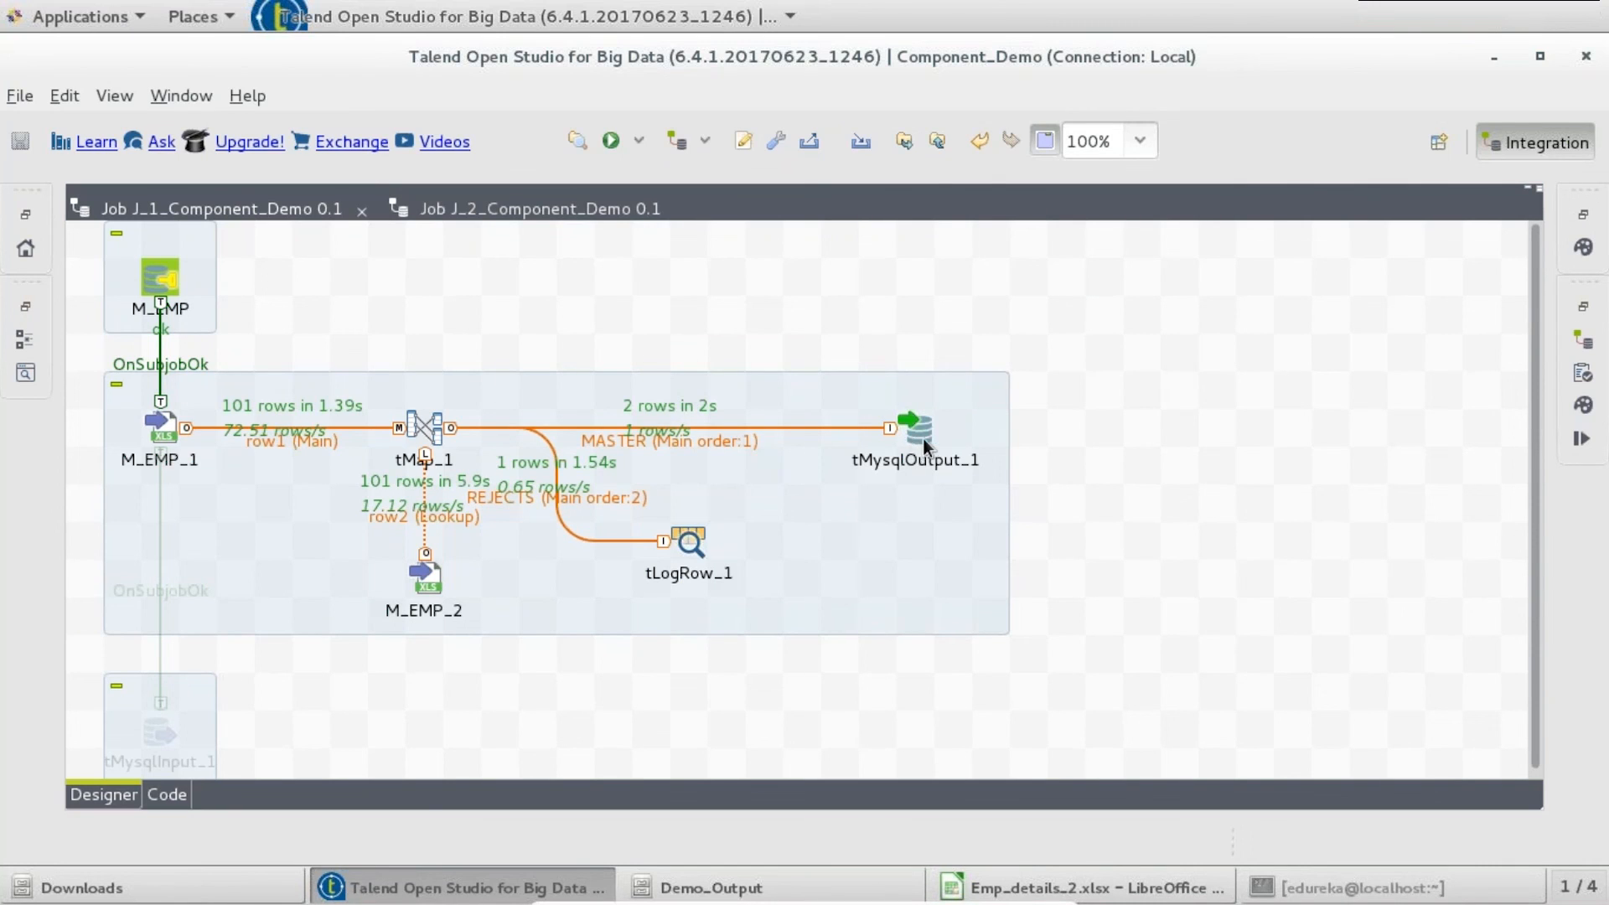
- List the tables of the c_demo database in the MySQL terminal with show tables
{"action": "left_click", "coordinate": [1281, 888]}
{"action": "type", "text": "show table"}
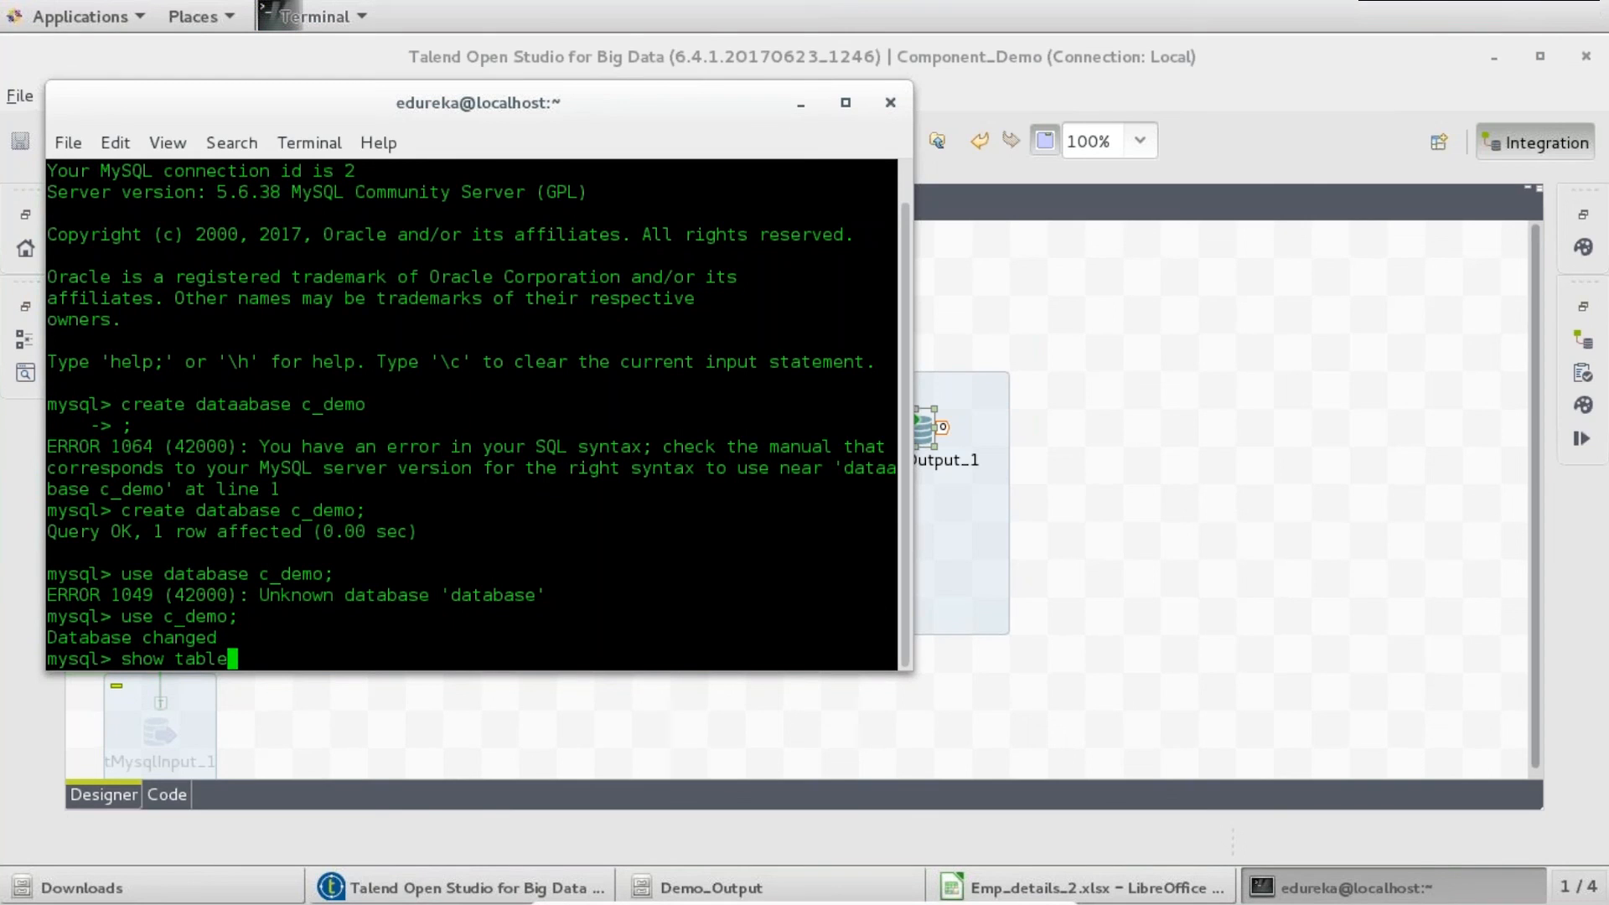
{"action": "type", "text": "s;"}
{"action": "key", "text": "Return"}
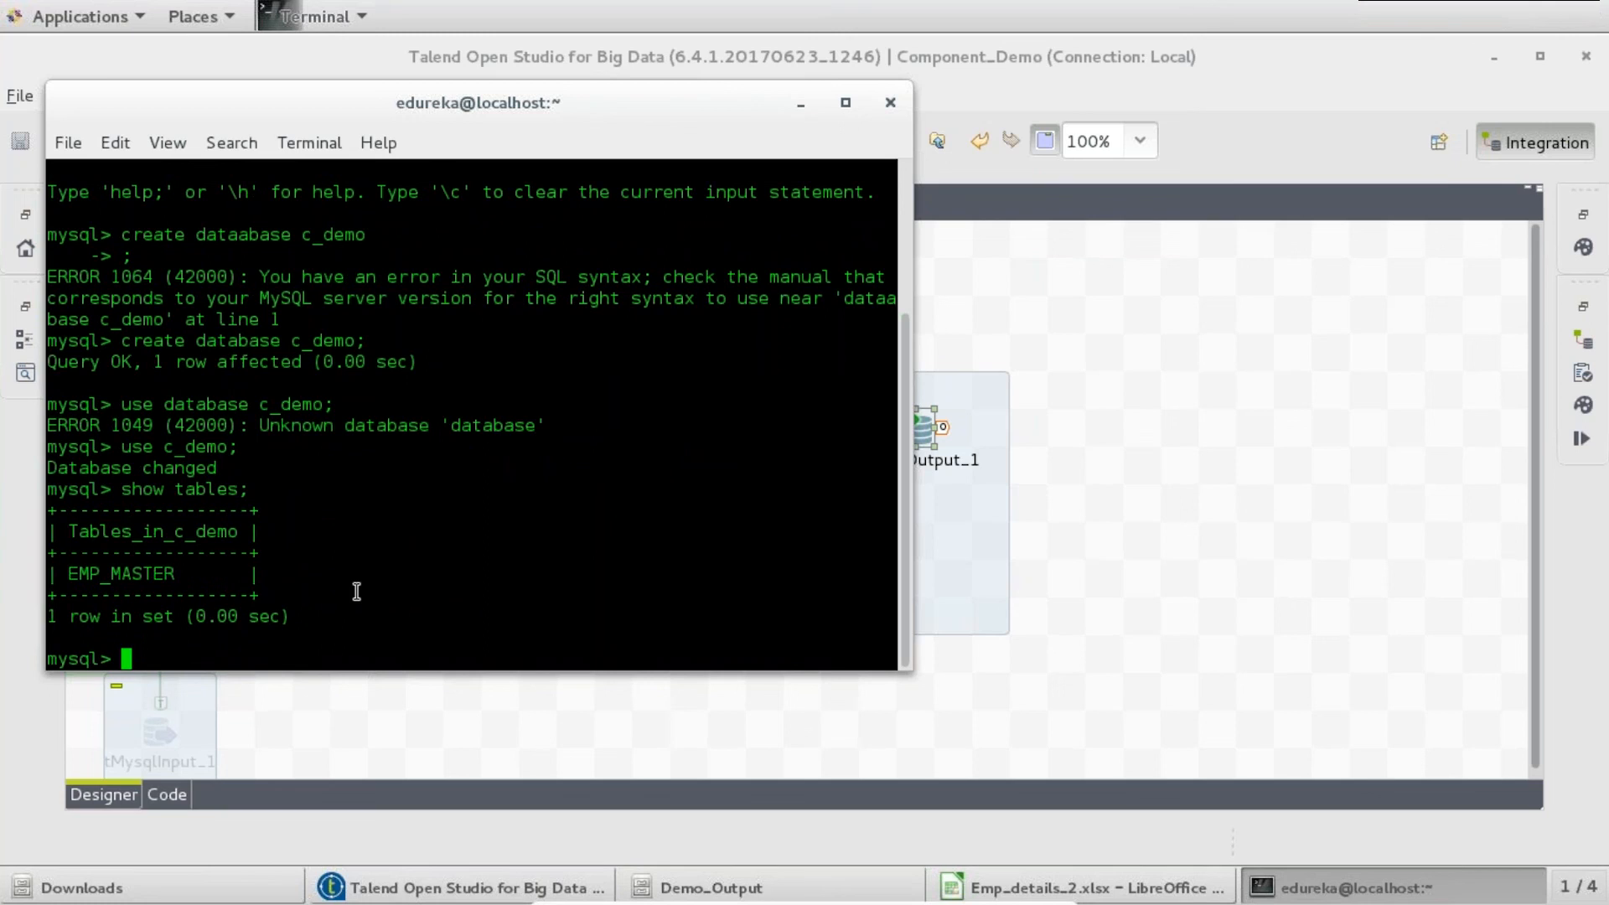
- Query all rows of EMP_MASTER, which returns an empty set, then return to Talend
{"action": "type", "text": "select * from EMP_"}
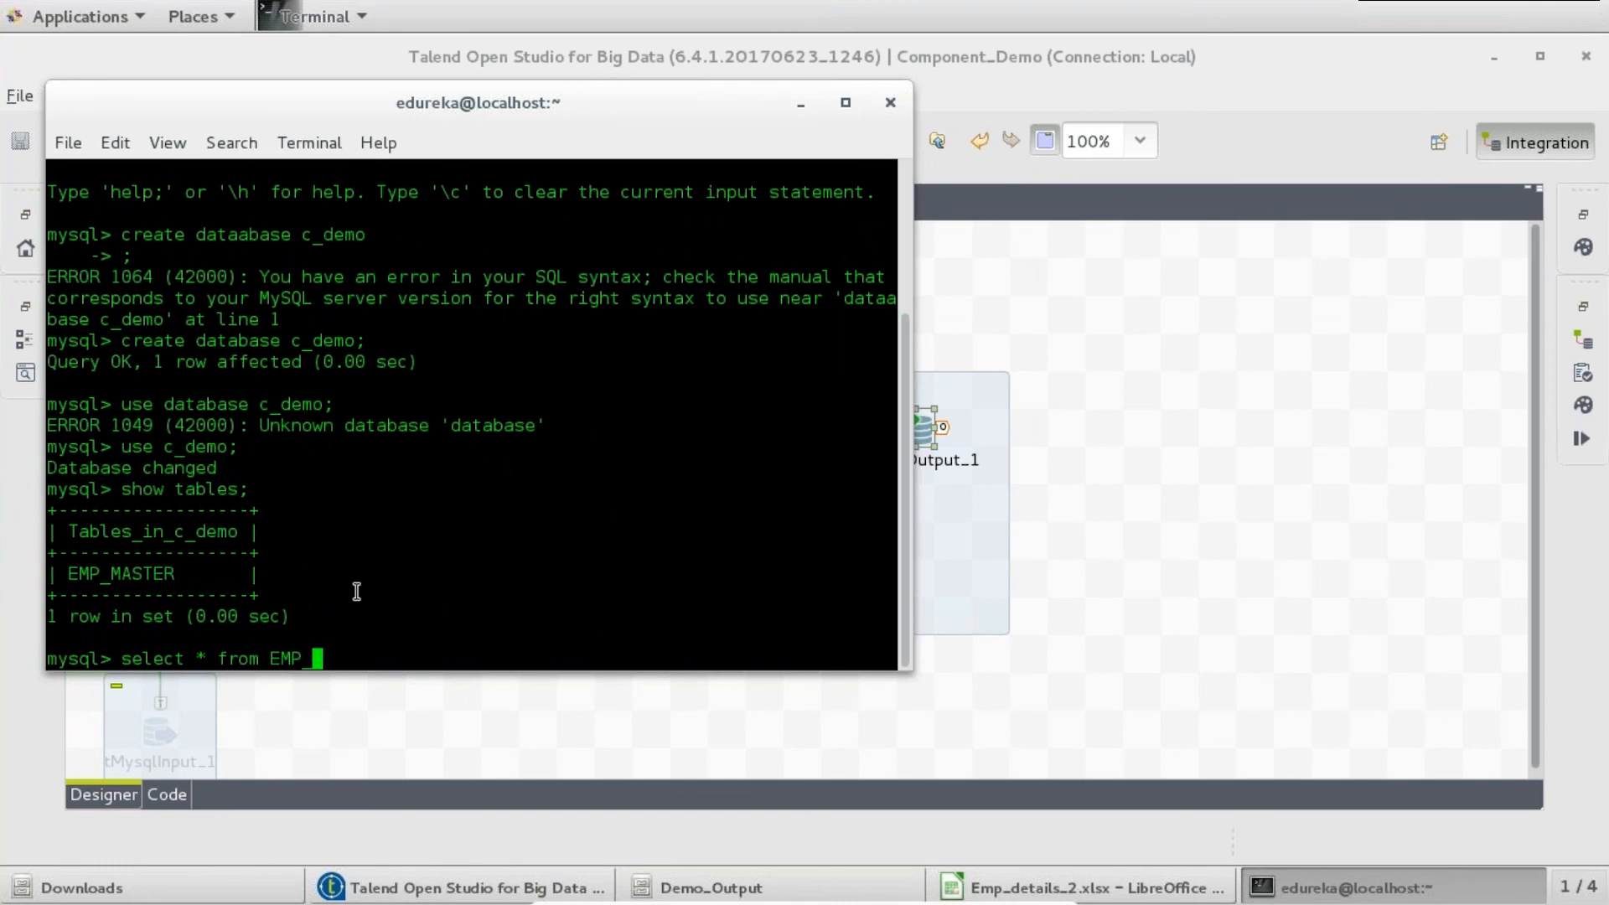
{"action": "type", "text": "MASTER;"}
{"action": "key", "text": "Return"}
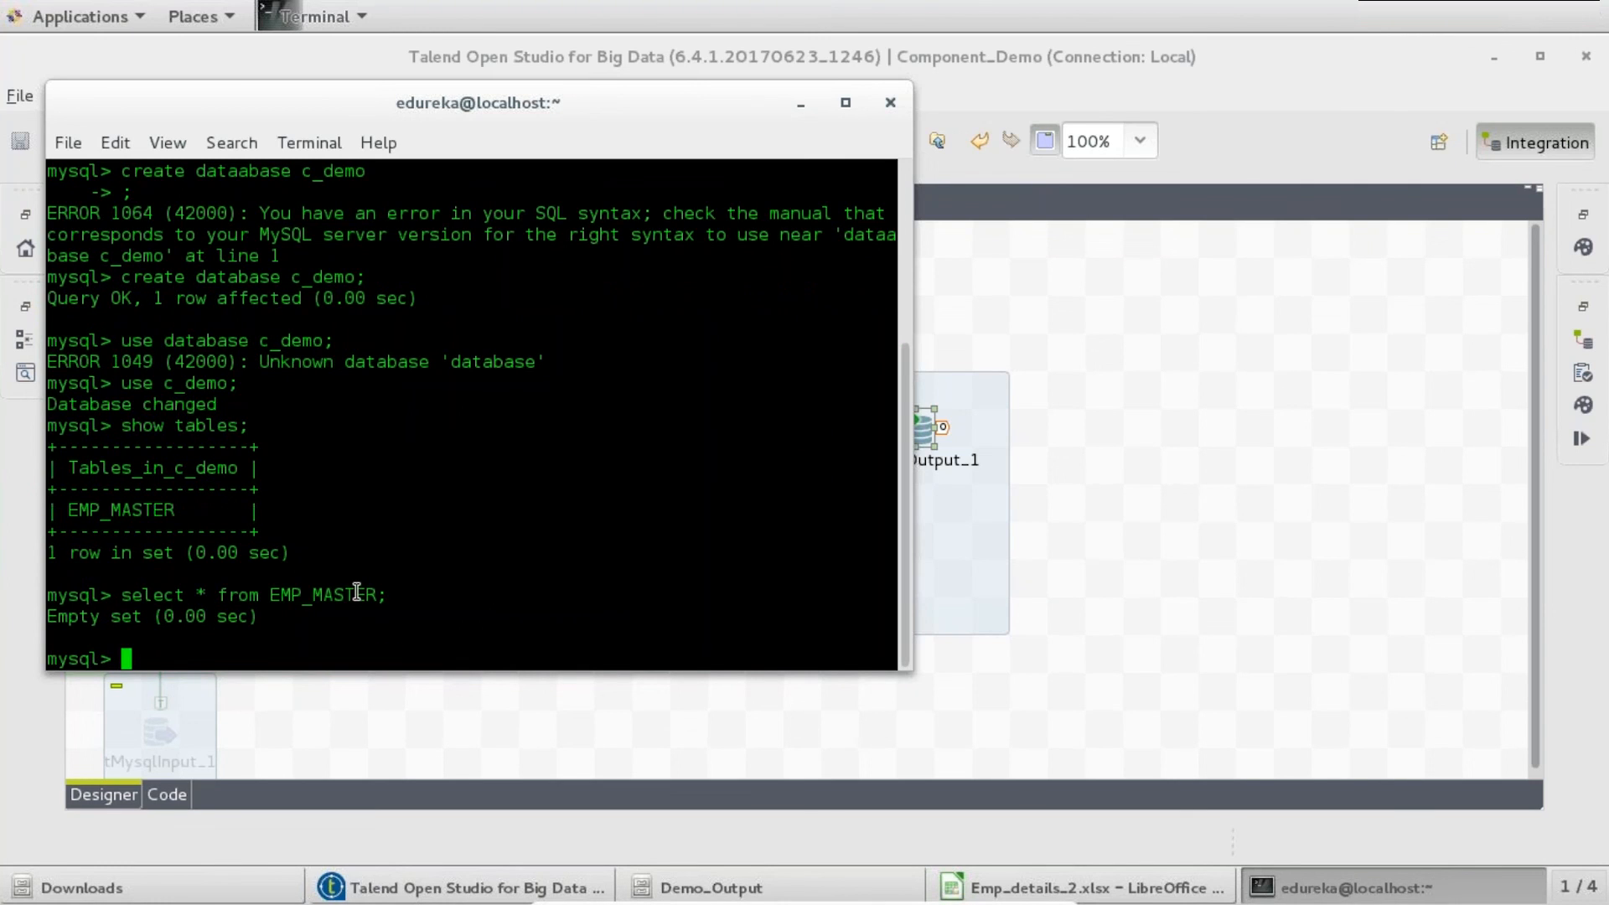
{"action": "left_click", "coordinate": [1159, 510]}
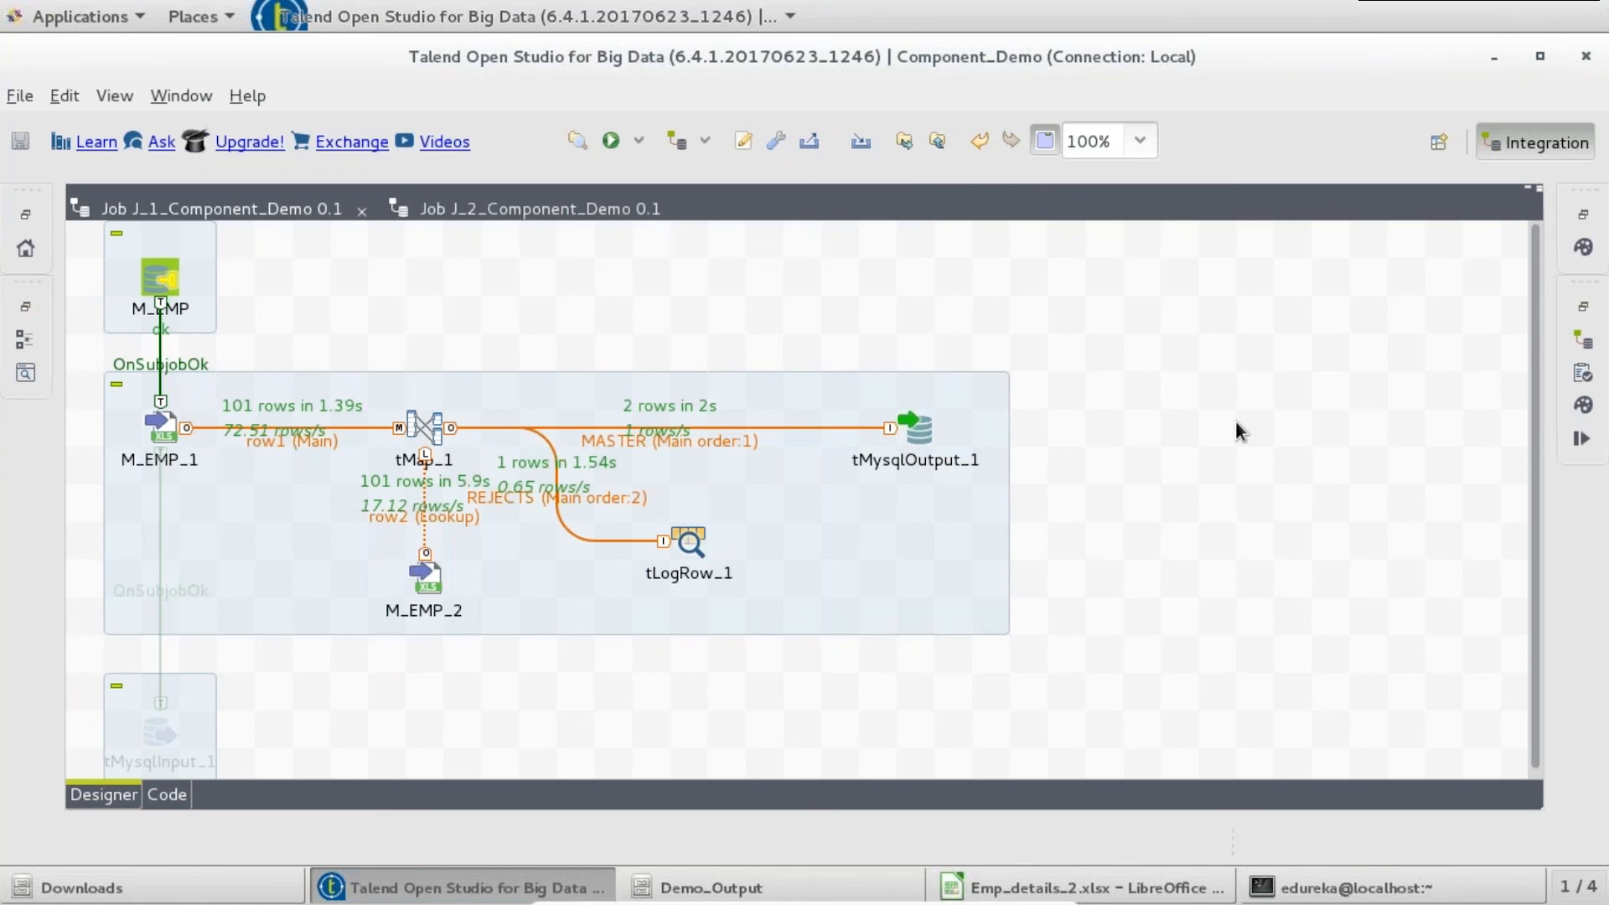
- Add a tMysqlCommit component triggered by tMysqlOutput_1 On Component Ok
{"action": "type", "text": "tmysqlco"}
{"action": "key", "text": "Return"}
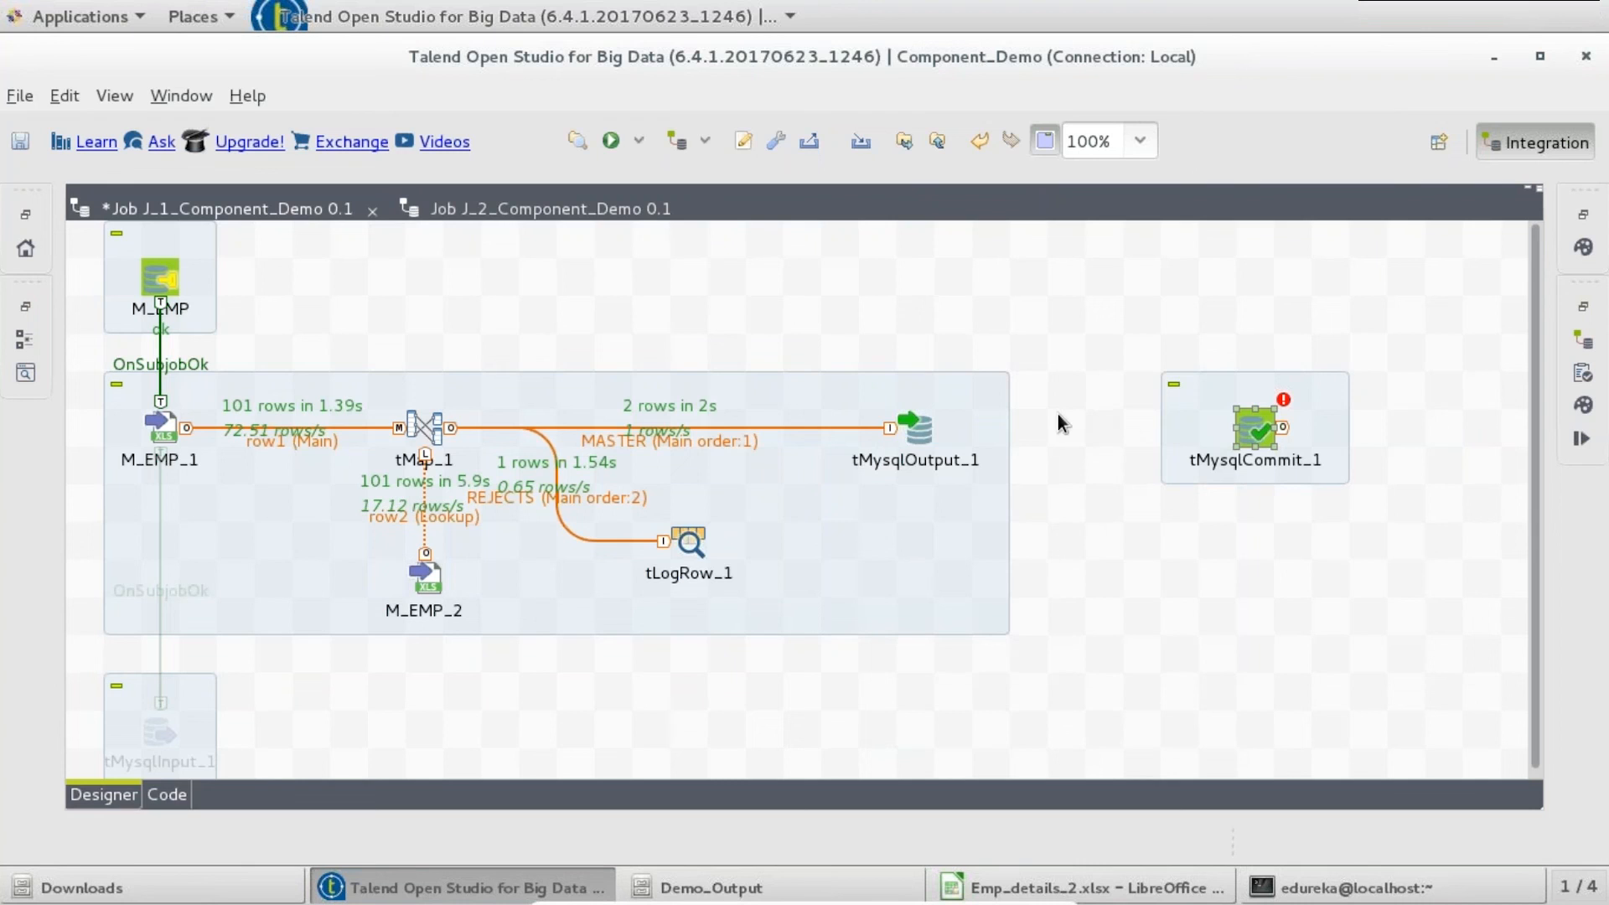
{"action": "right_click", "coordinate": [918, 430]}
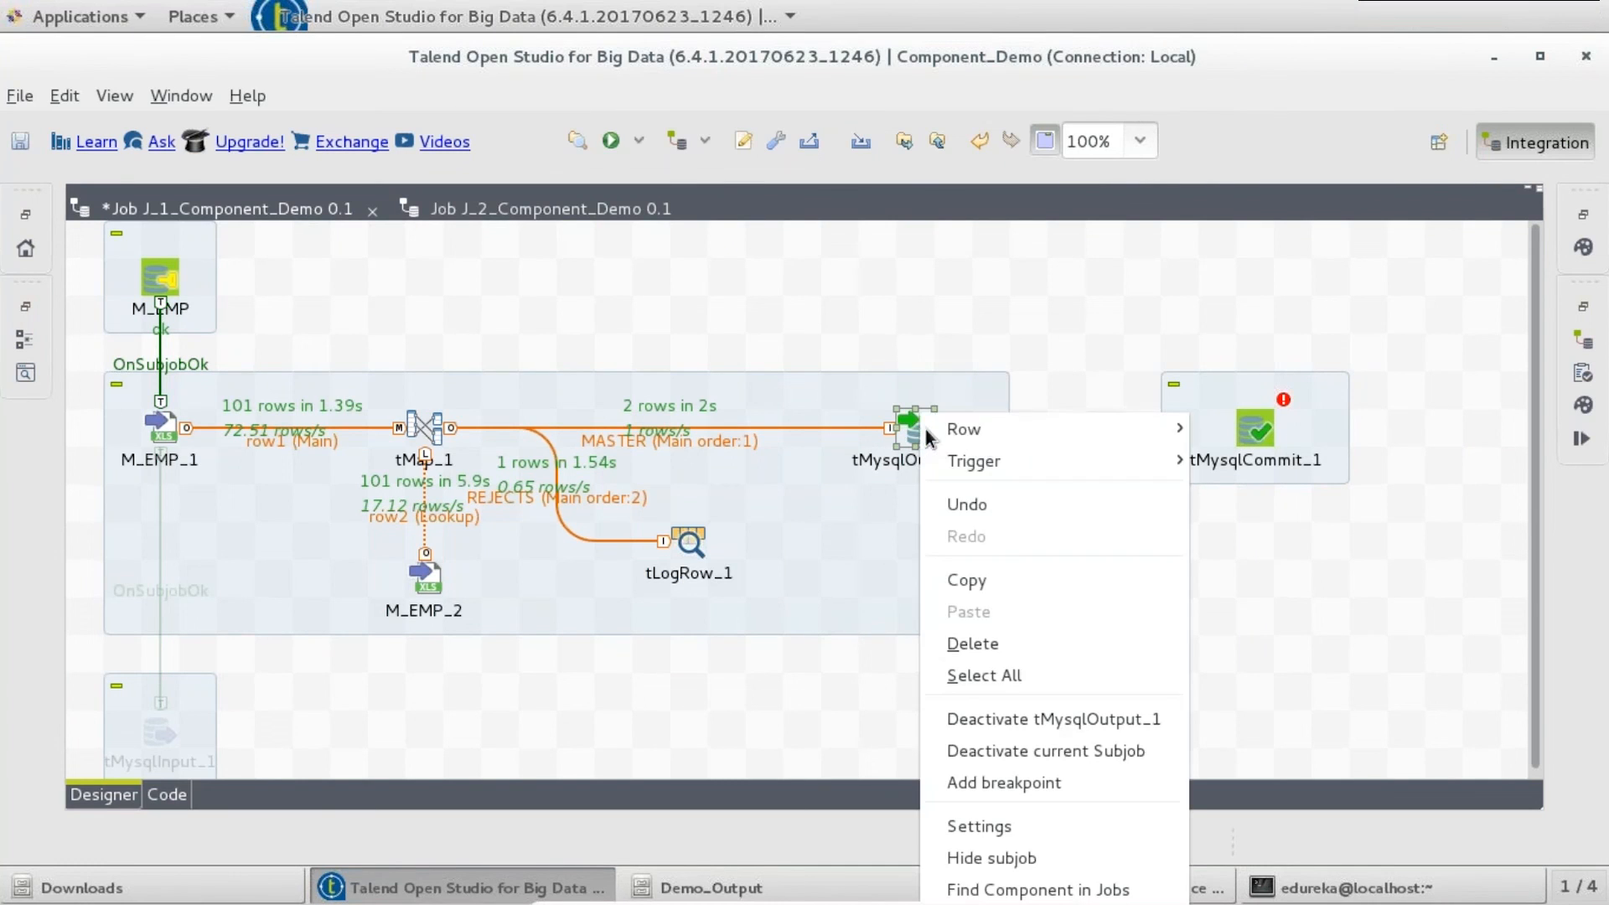
{"action": "mouse_move", "coordinate": [1023, 460]}
{"action": "left_click", "coordinate": [1222, 496]}
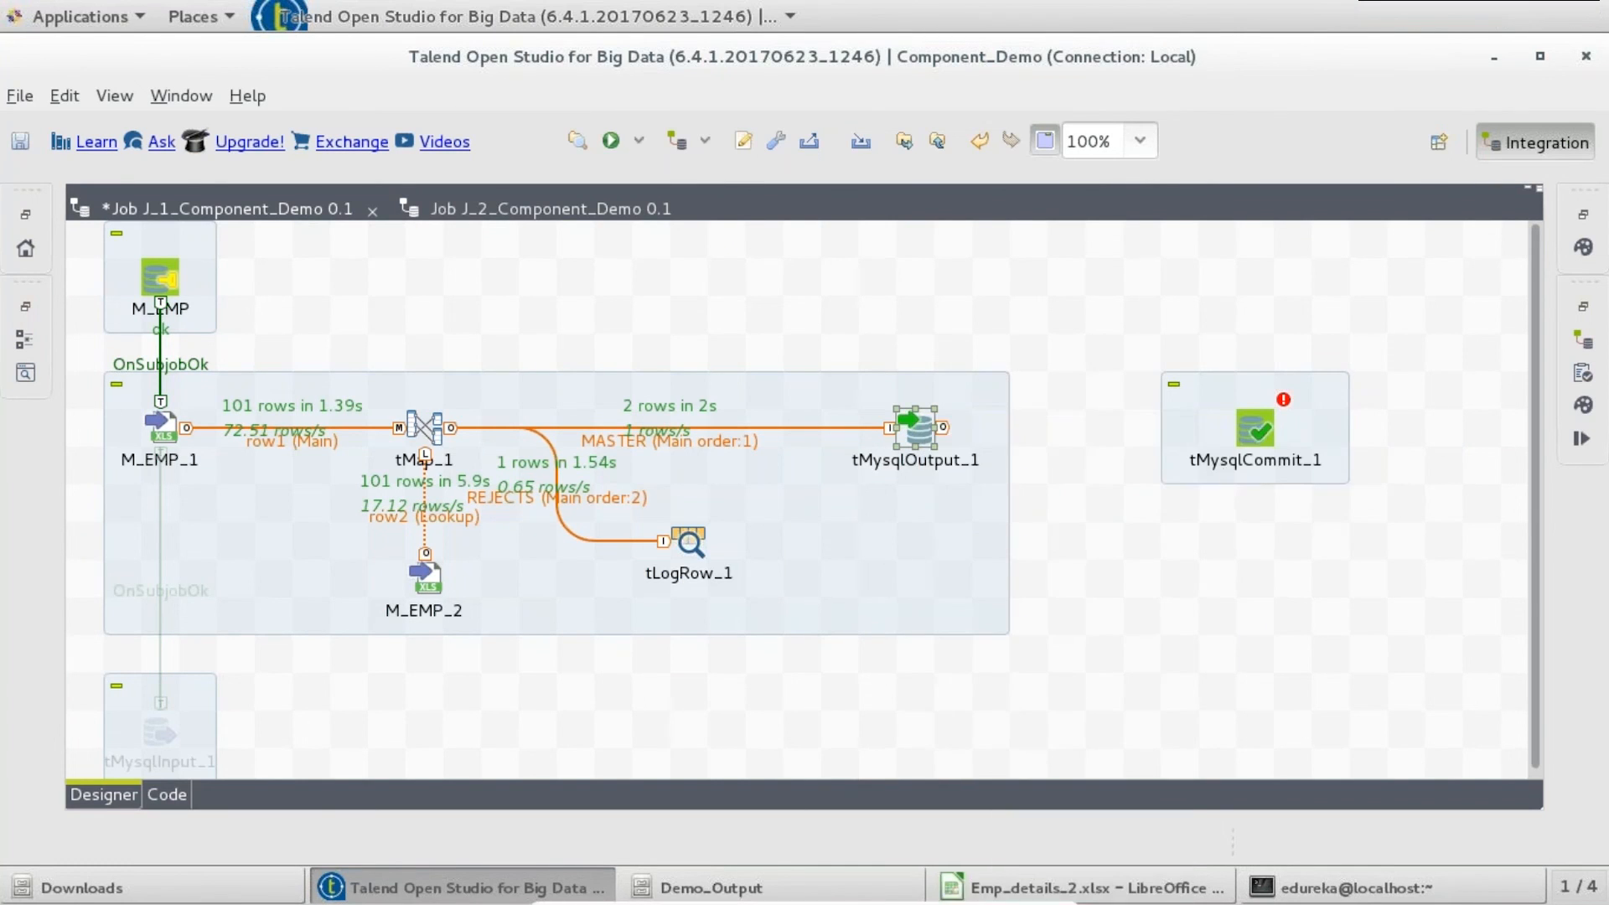
{"action": "left_click", "coordinate": [1257, 436]}
- Make tMysqlCommit_1 commit through the M_EMP connection with Close Connection off, and save
{"action": "double_click", "coordinate": [1257, 437]}
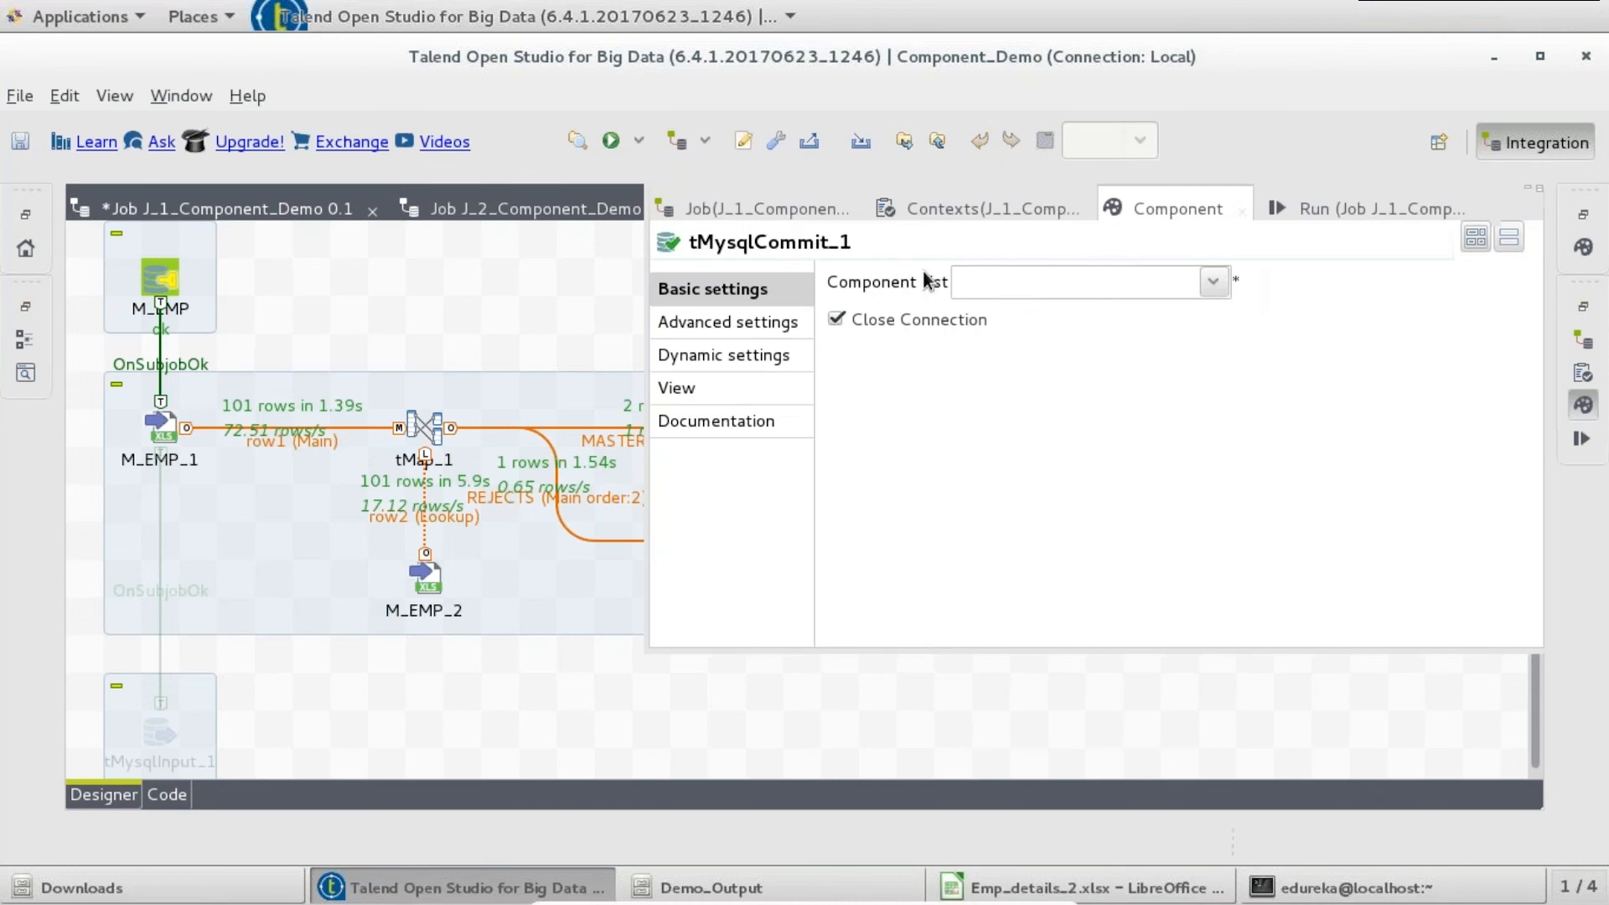
{"action": "left_click", "coordinate": [1213, 282]}
{"action": "left_click", "coordinate": [1132, 315]}
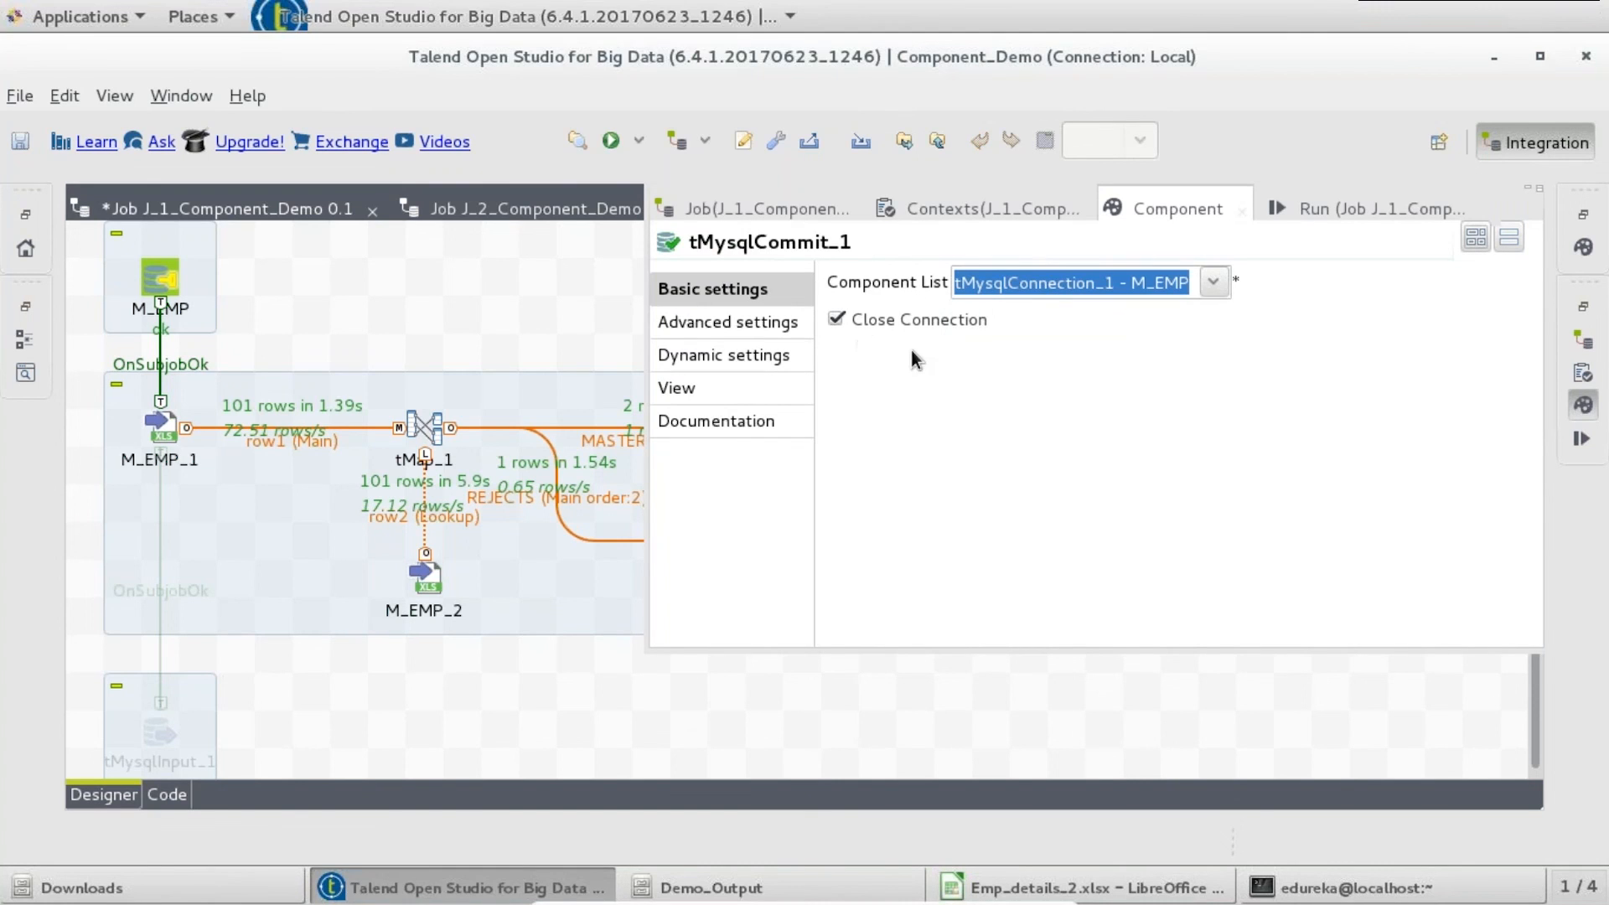
{"action": "left_click", "coordinate": [834, 318]}
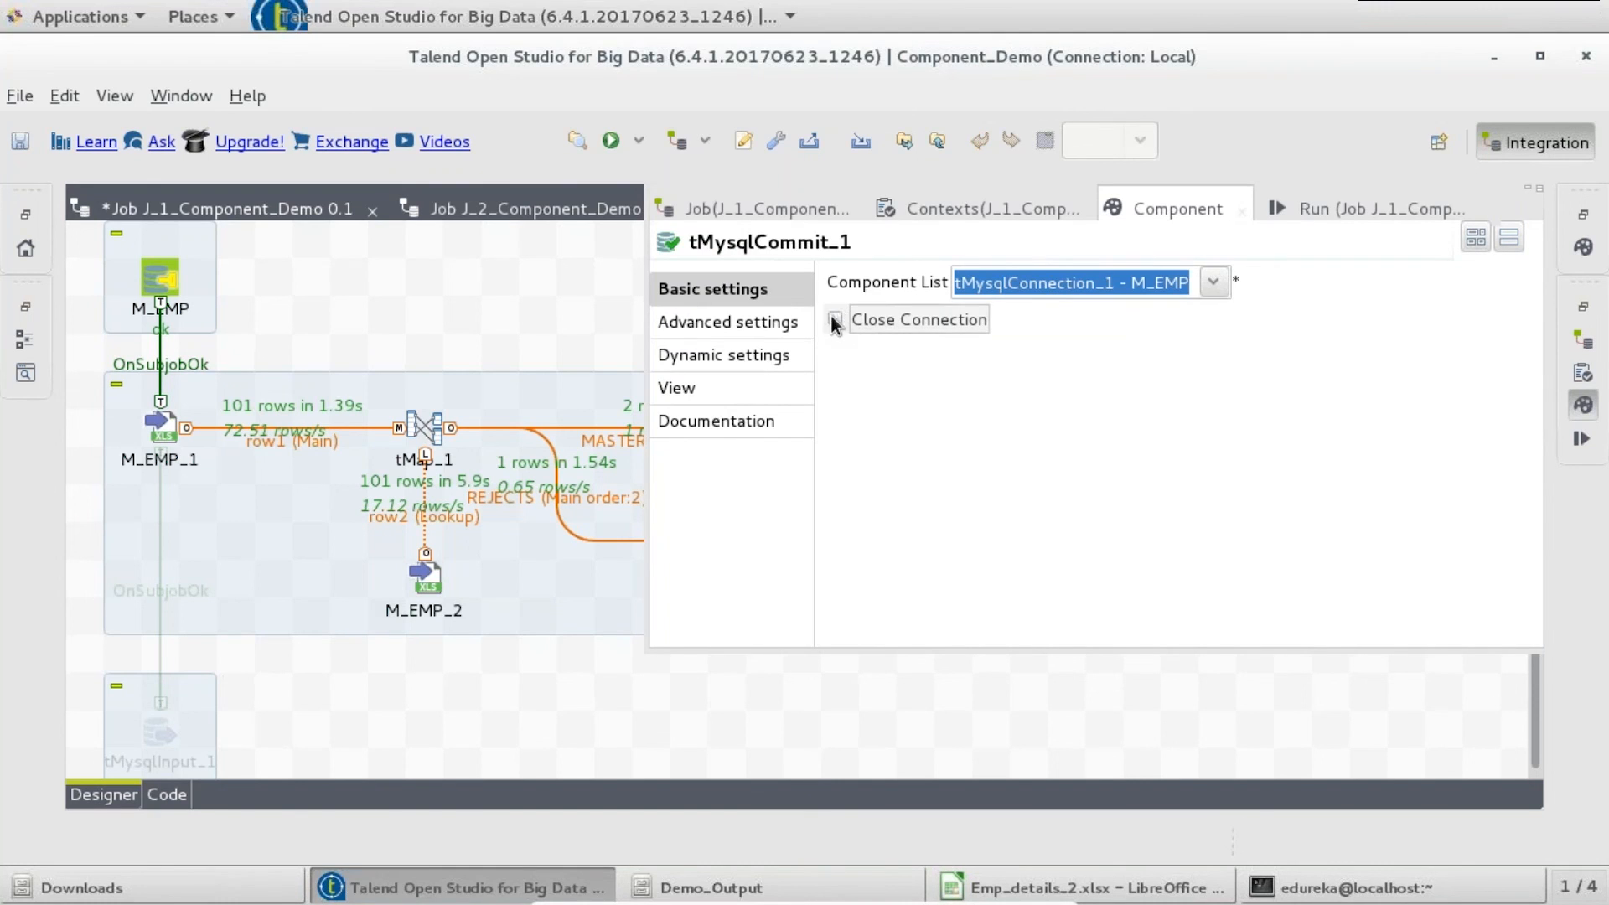
{"action": "left_click", "coordinate": [523, 280]}
{"action": "key", "text": "ctrl+s"}
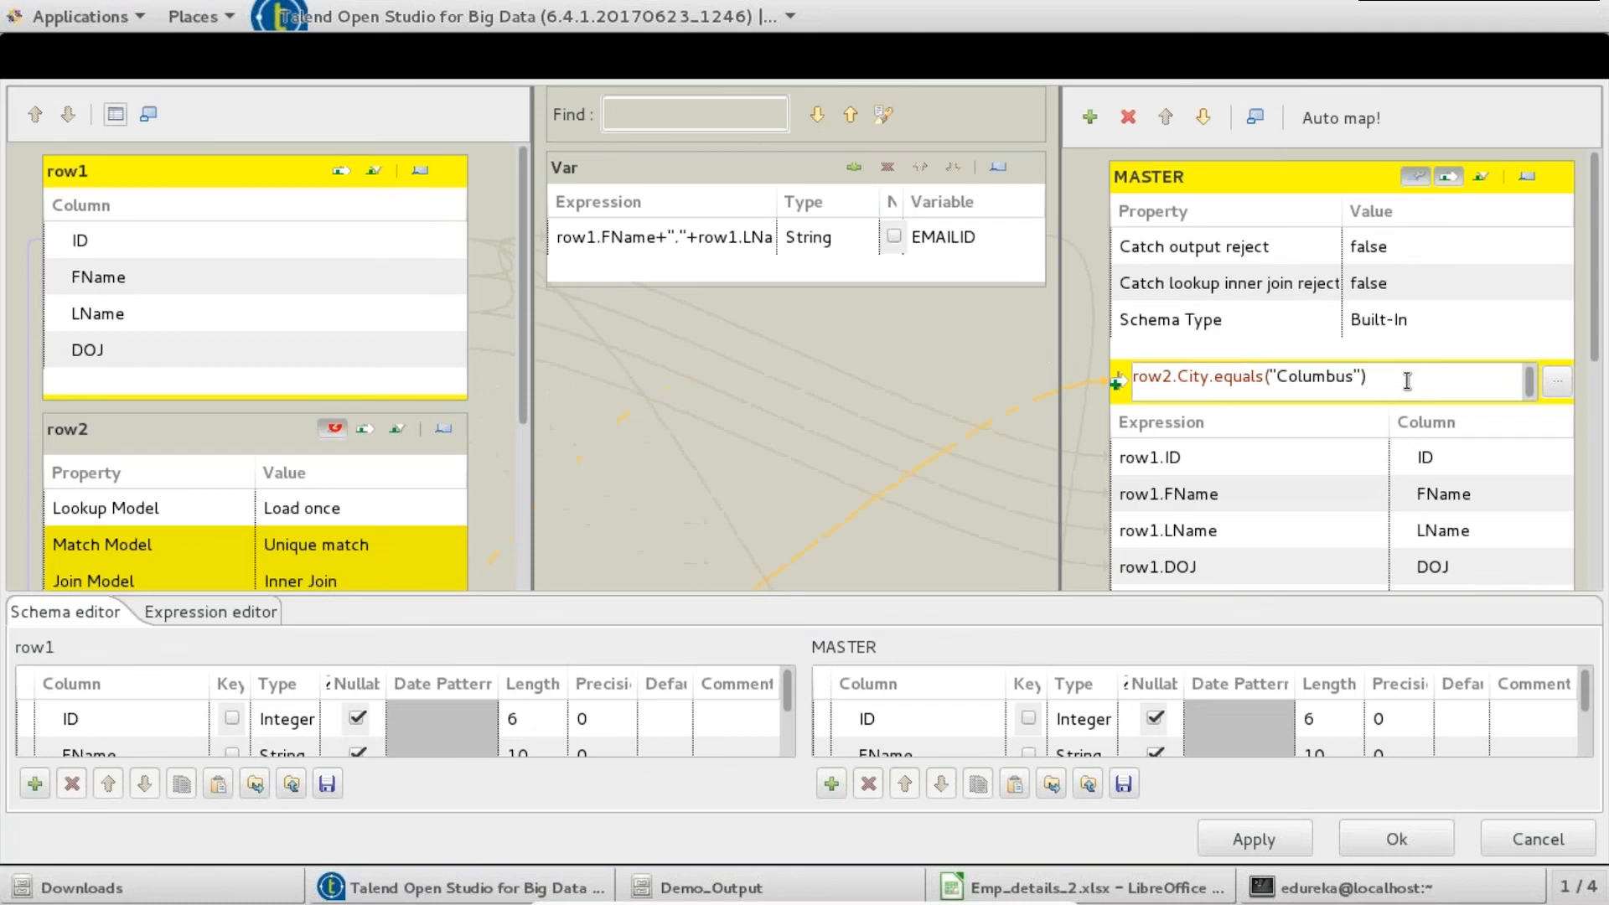
- Remove the Columbus filter expression from tMap_1's MASTER output
{"action": "left_click_drag", "start_coordinate": [1367, 376], "coordinate": [1276, 376]}
{"action": "key", "text": "BackSpace"}
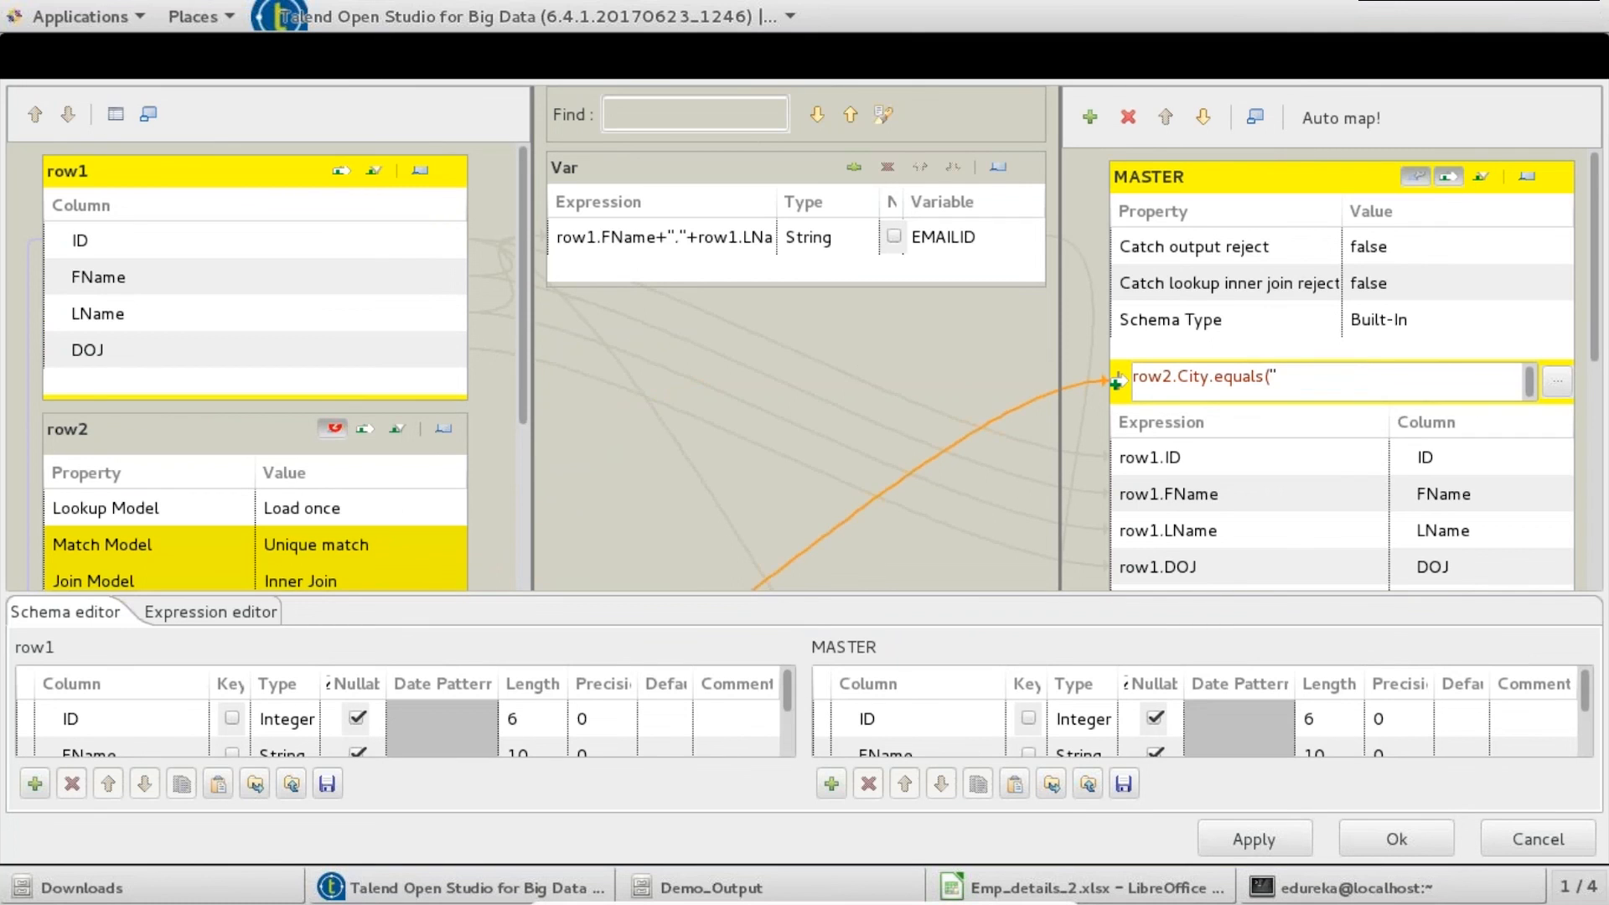
{"action": "key", "text": "ctrl+a"}
{"action": "key", "text": "BackSpace"}
{"action": "left_click", "coordinate": [1348, 841]}
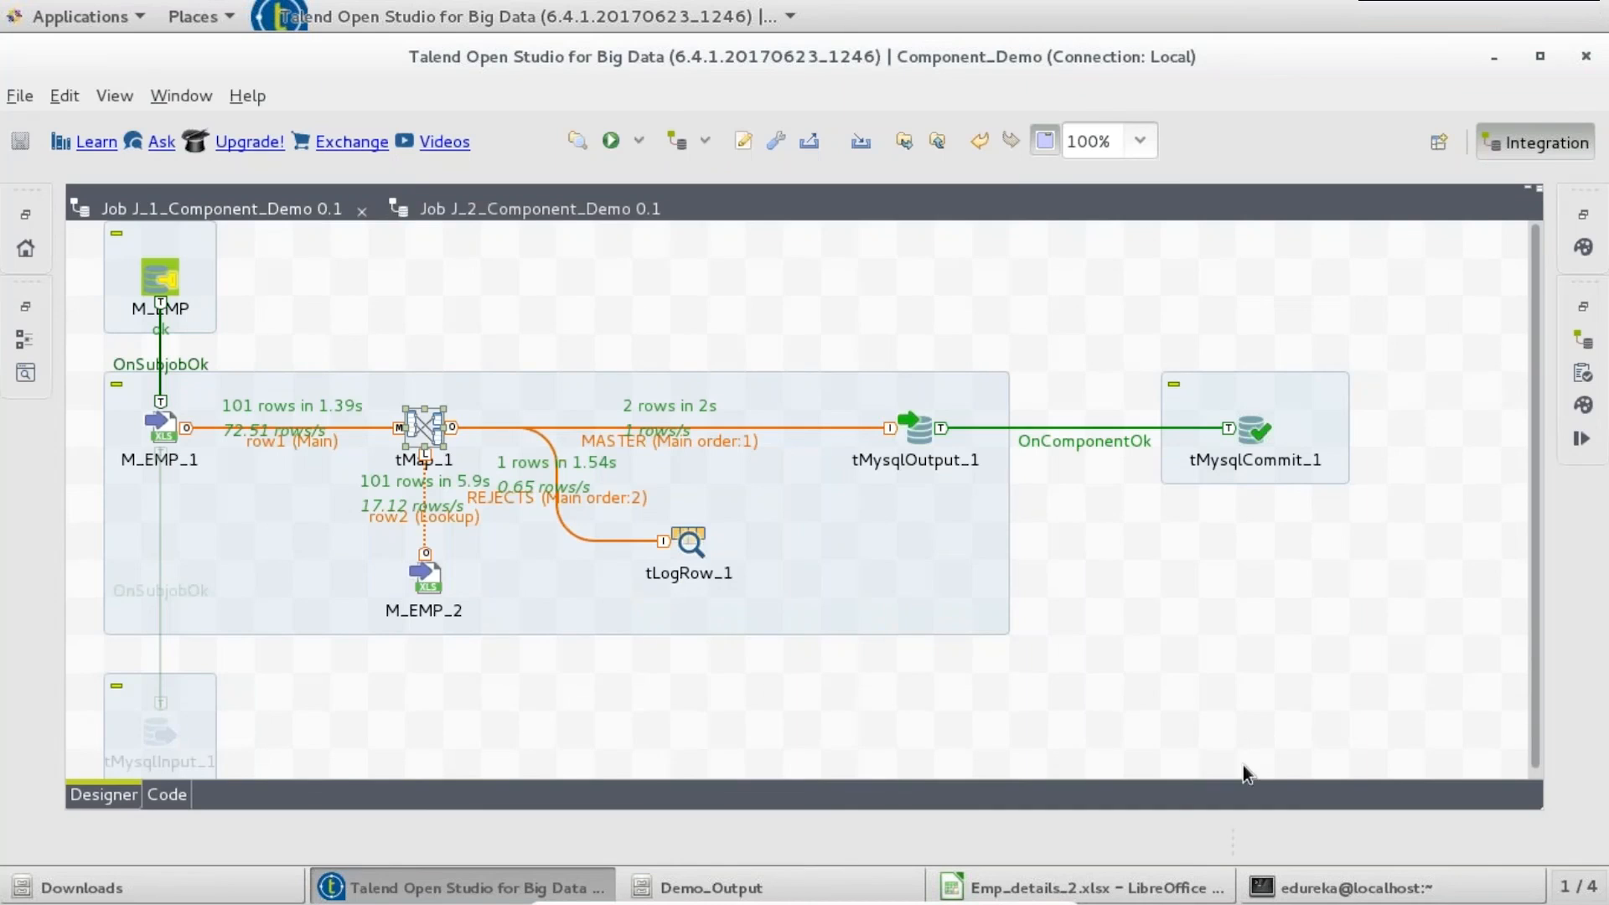
- Rerun J_1_Component_Demo, loading 100 rows into tMysqlOutput_1 with commit, then go to the terminal
{"action": "left_click", "coordinate": [610, 140]}
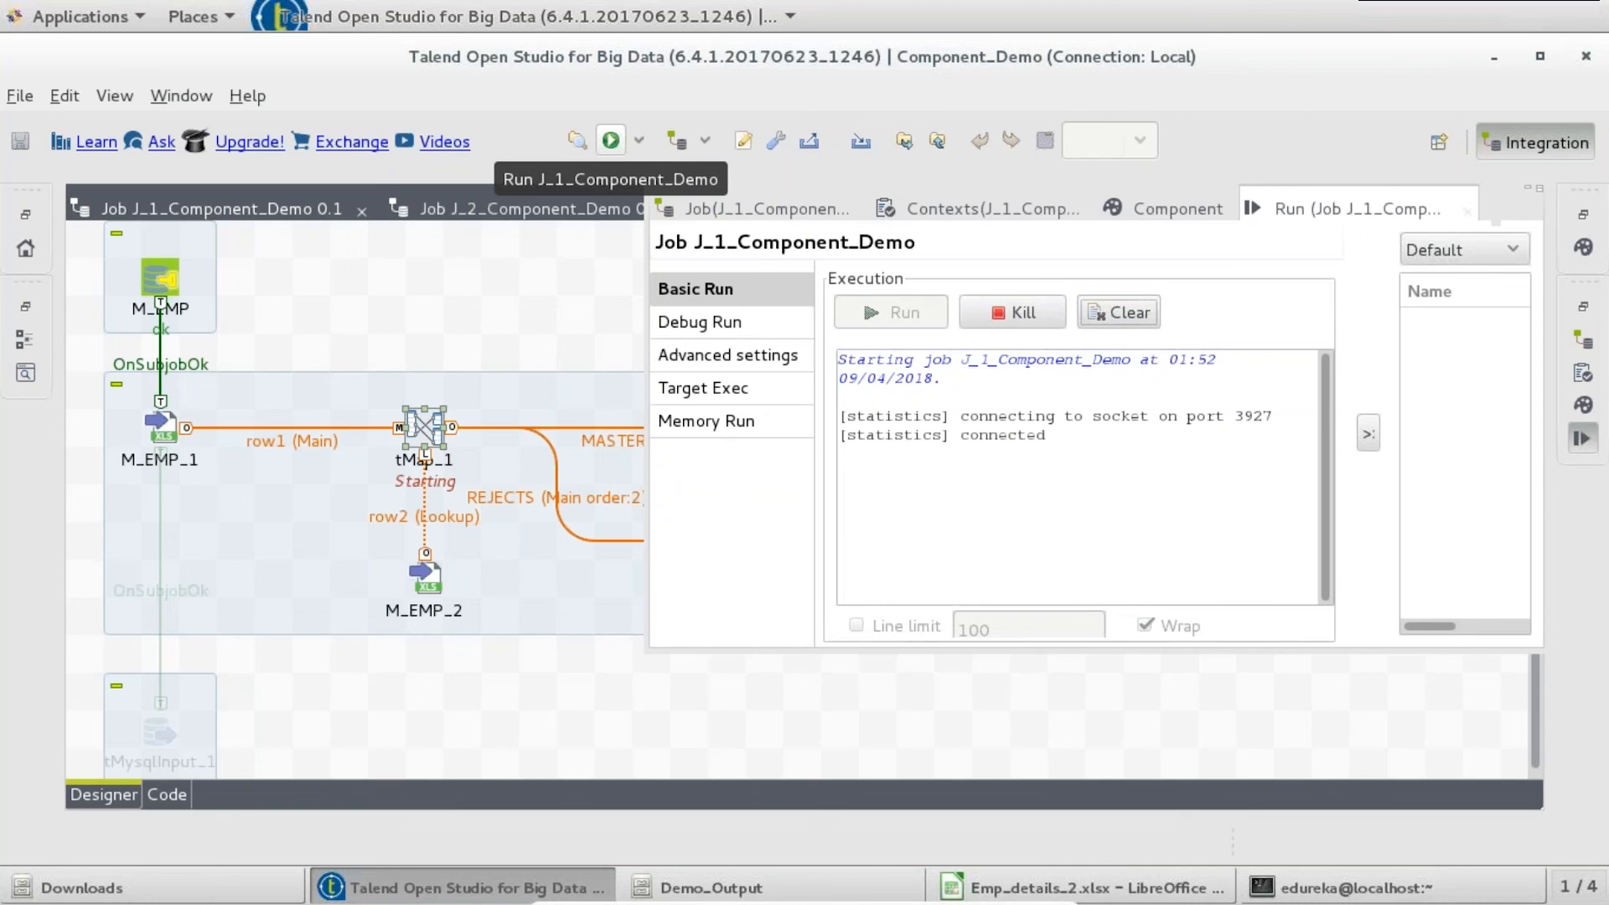
{"action": "left_click", "coordinate": [467, 311]}
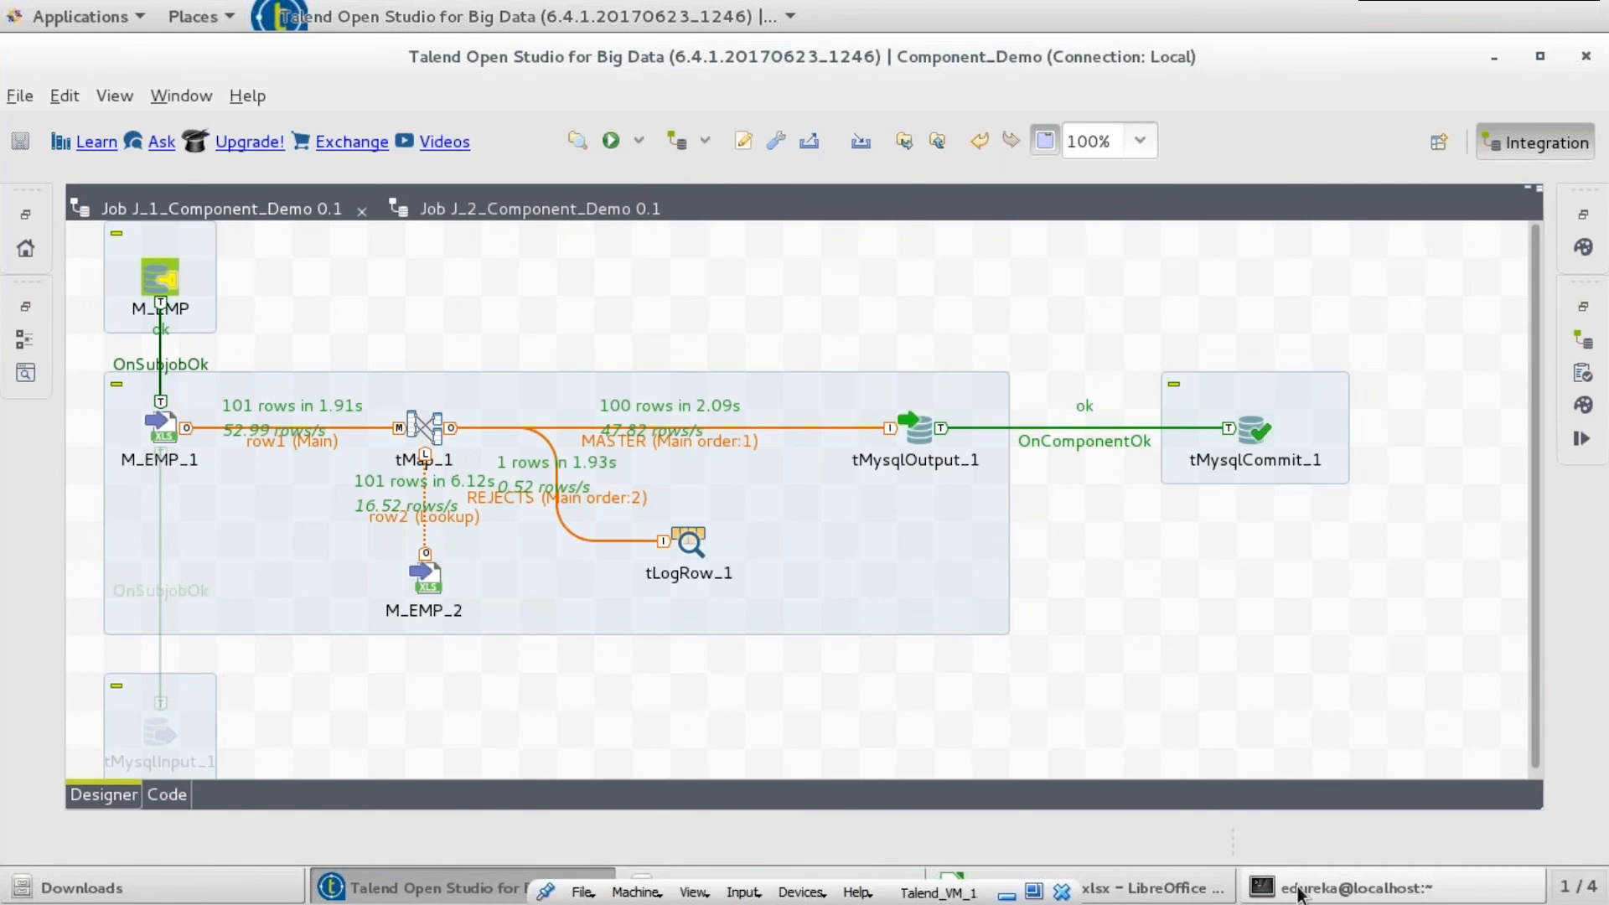
{"action": "left_click", "coordinate": [1298, 890]}
- Switch to c_demo and list all 100 EMP_MASTER rows in a maximized terminal
{"action": "key", "text": "Up"}
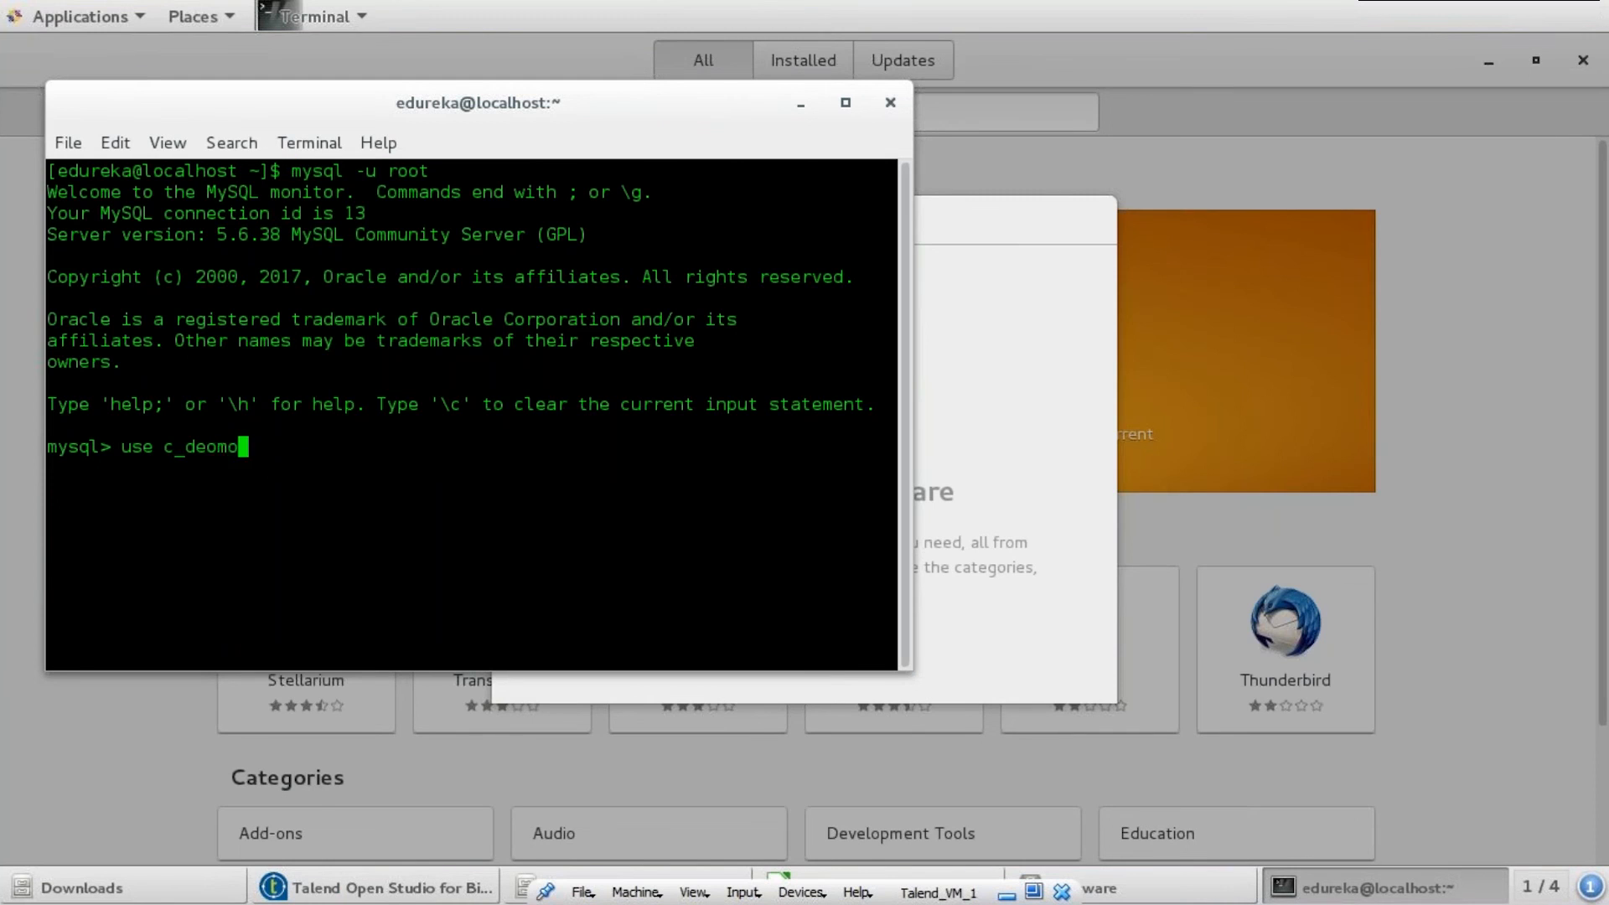
{"action": "key", "text": "Return"}
{"action": "type", "text": "select * from EMP_MASTER;"}
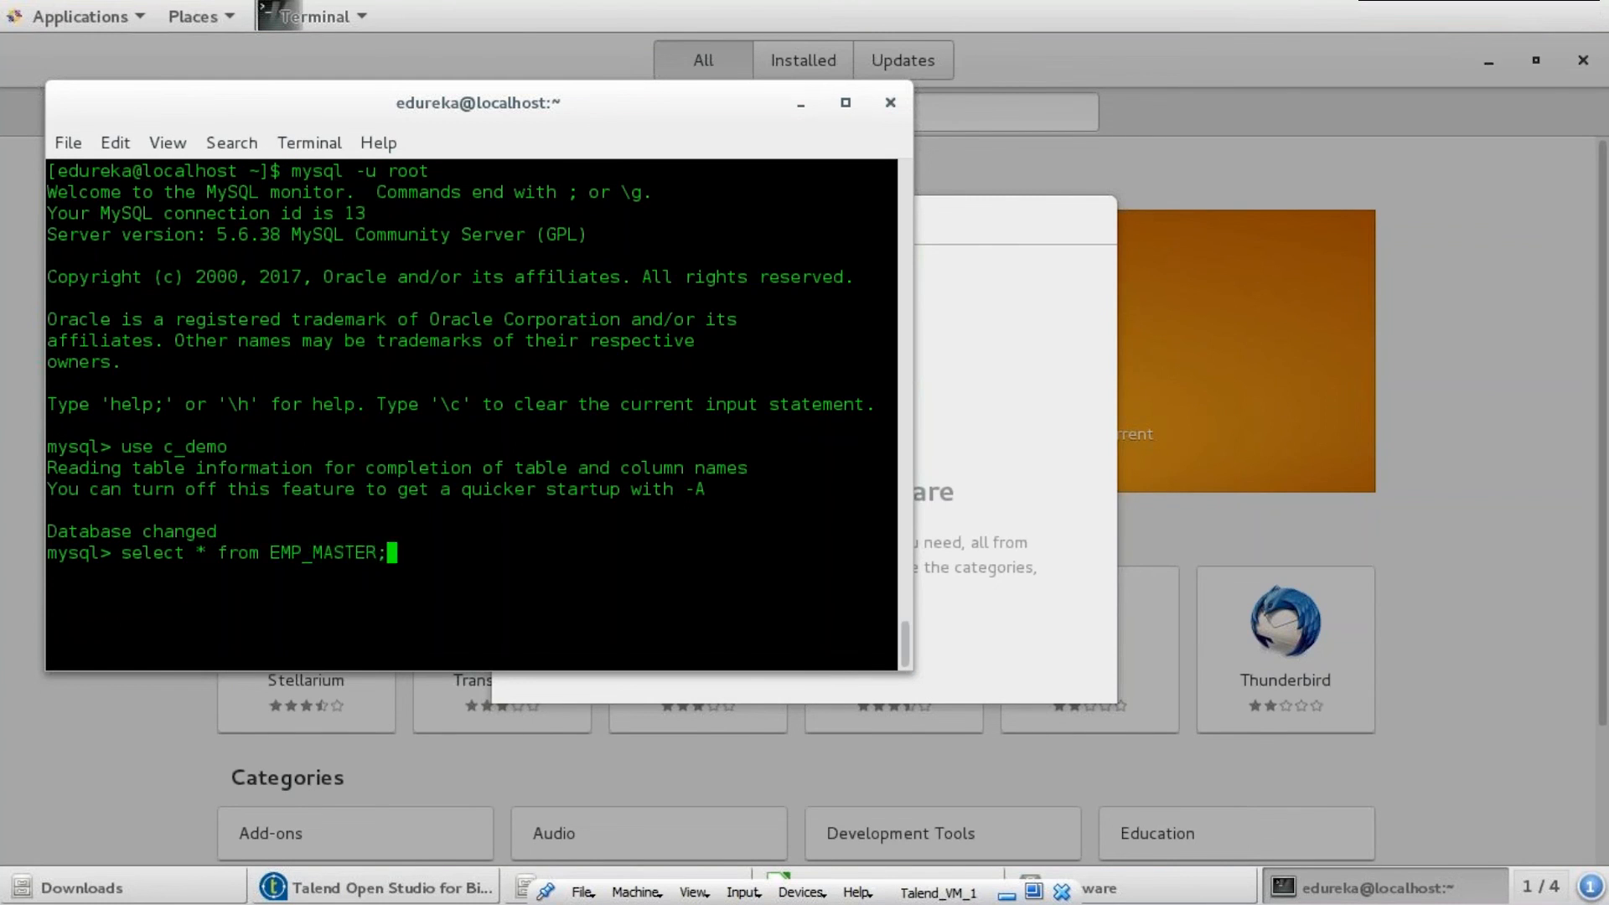
{"action": "key", "text": "Return"}
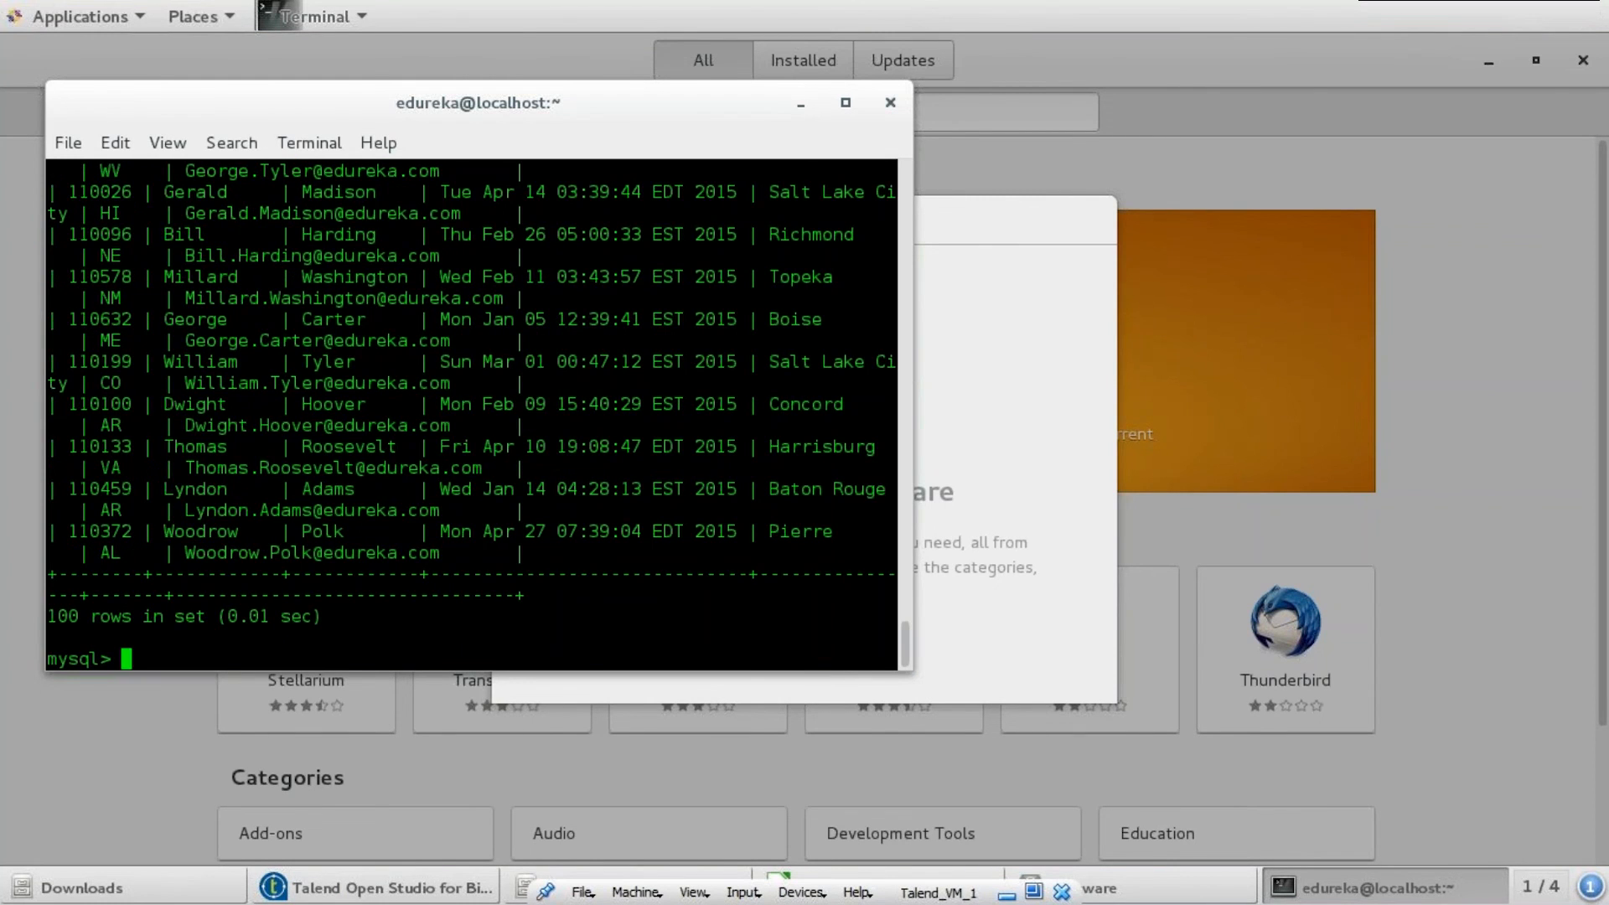
{"action": "left_click", "coordinate": [845, 102]}
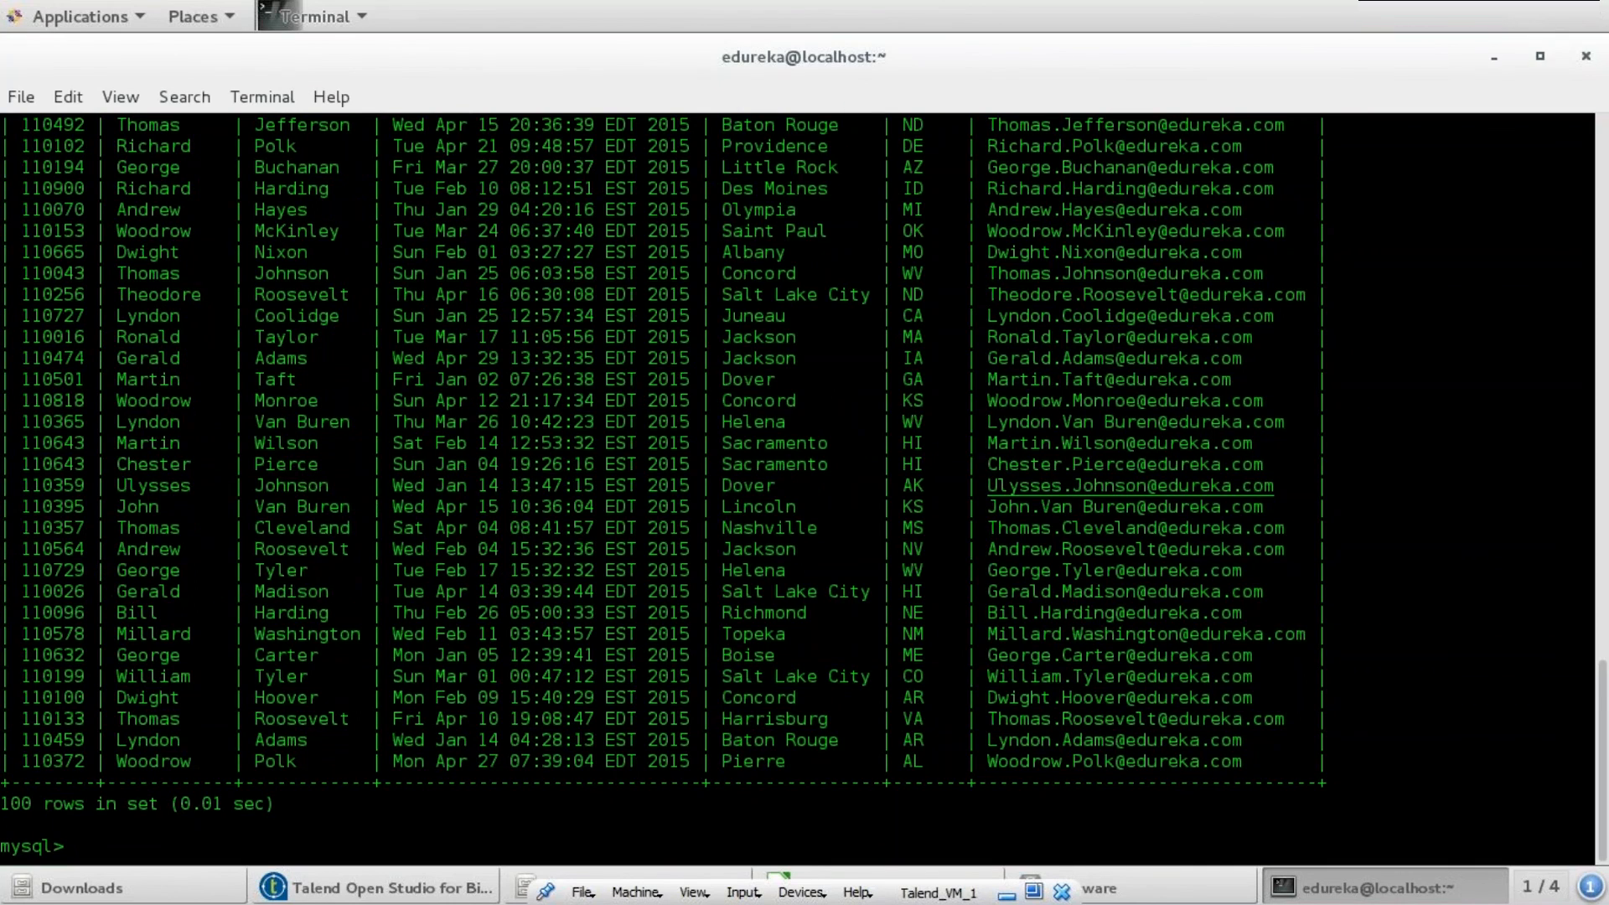
{"action": "scroll", "coordinate": [805, 453], "scroll_direction": "up", "scroll_amount": 15}
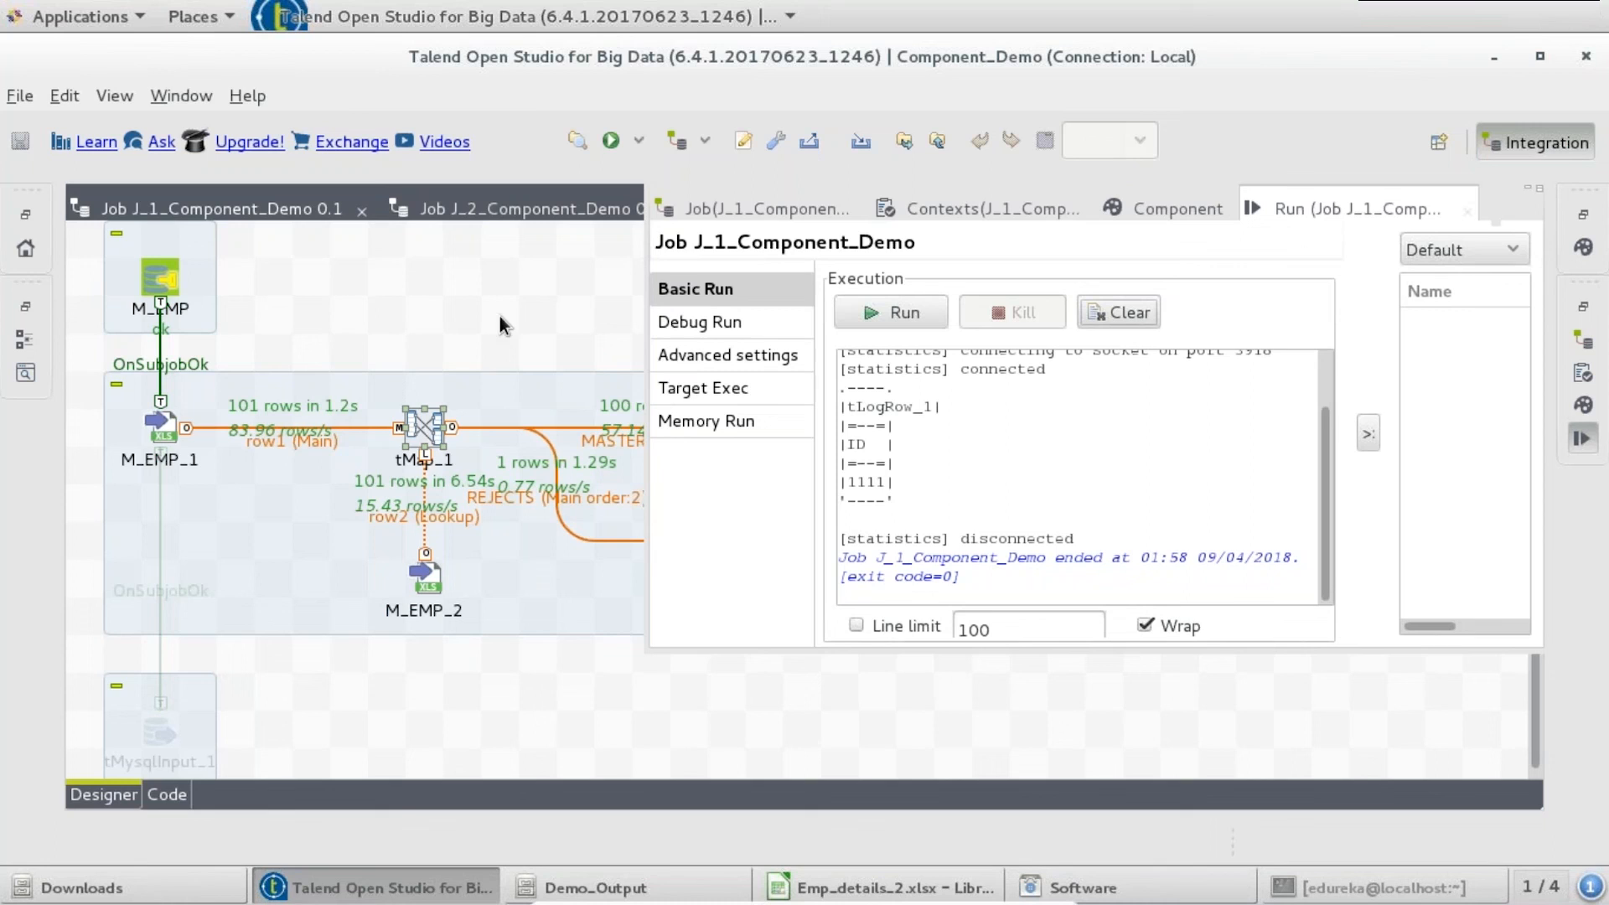
- Reactivate tMysqlInput_1 and restore the default layout with Ctrl+M
{"action": "left_click", "coordinate": [162, 740]}
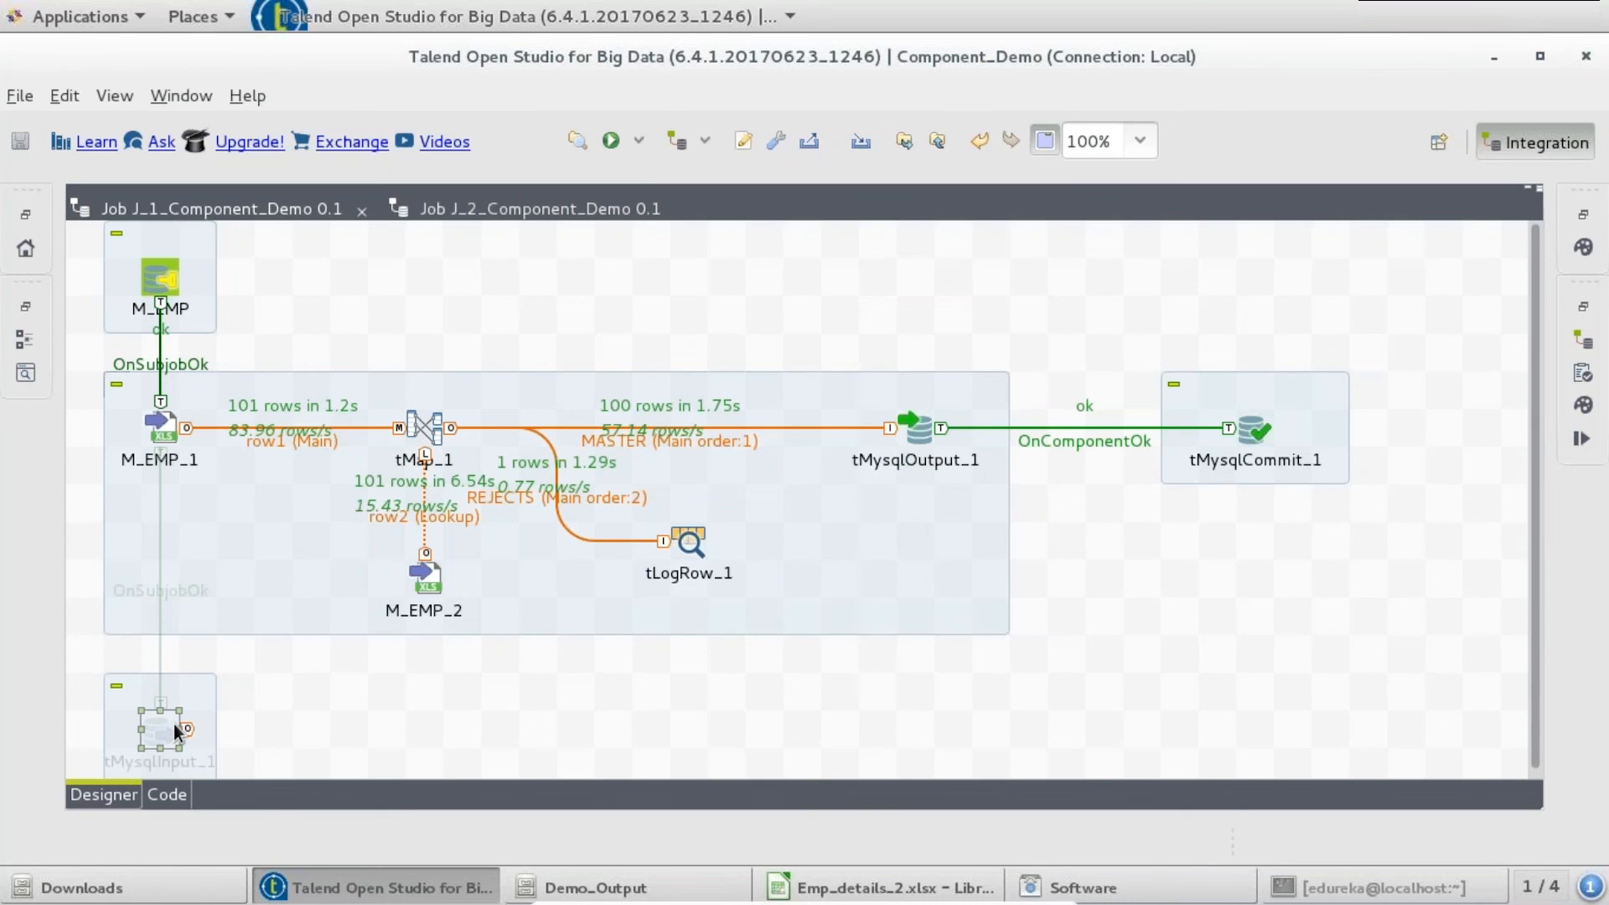
{"action": "right_click", "coordinate": [149, 734]}
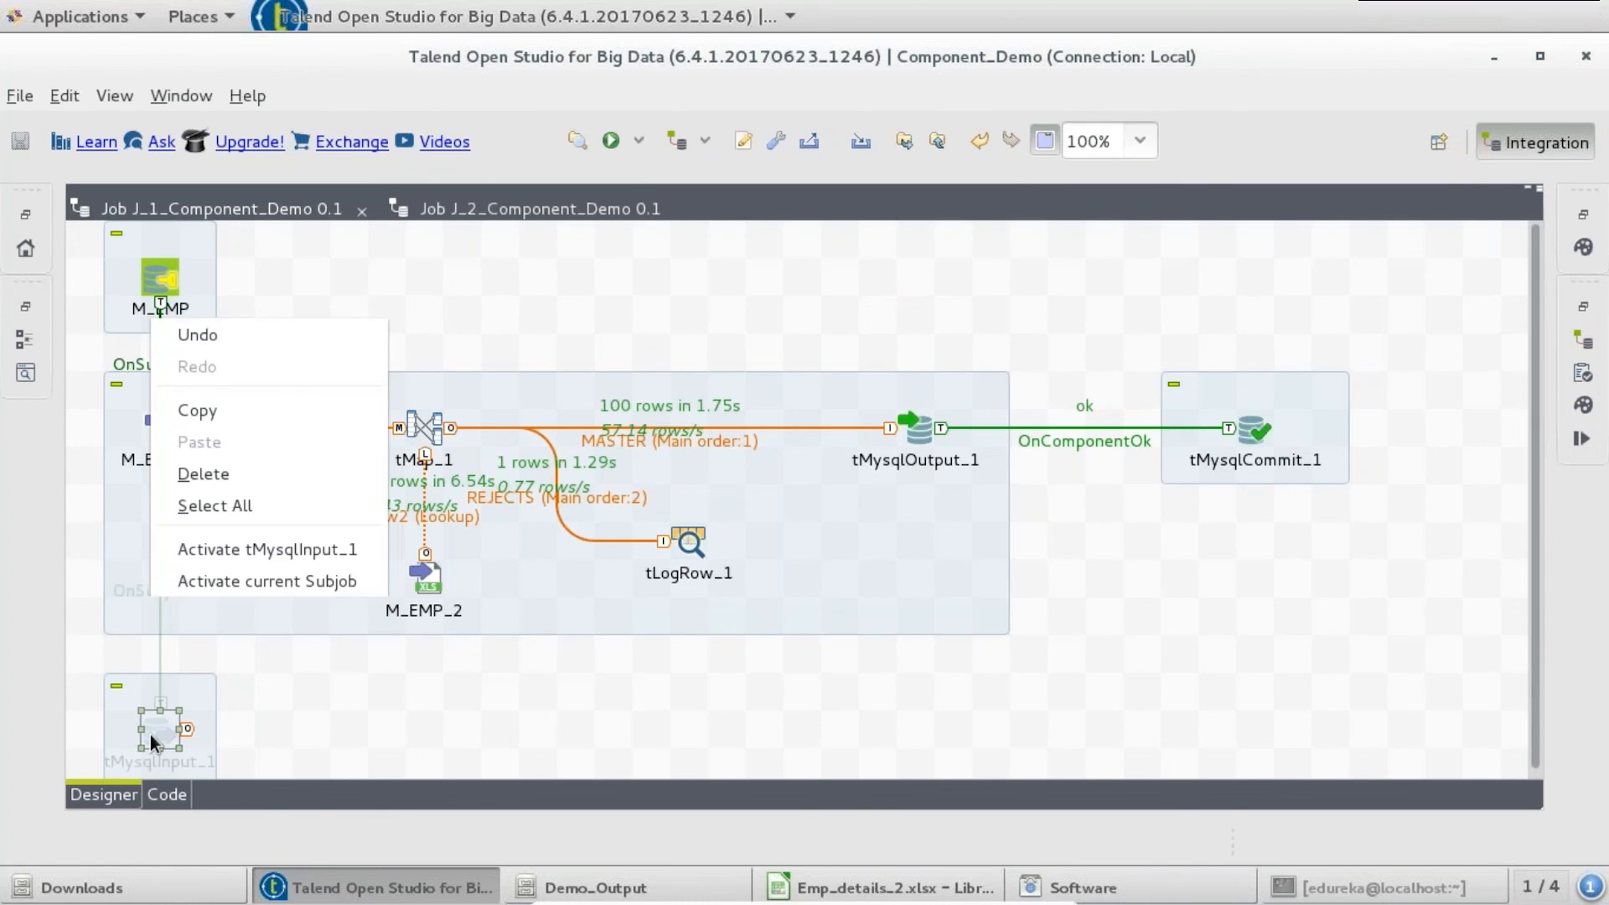
{"action": "left_click", "coordinate": [293, 550]}
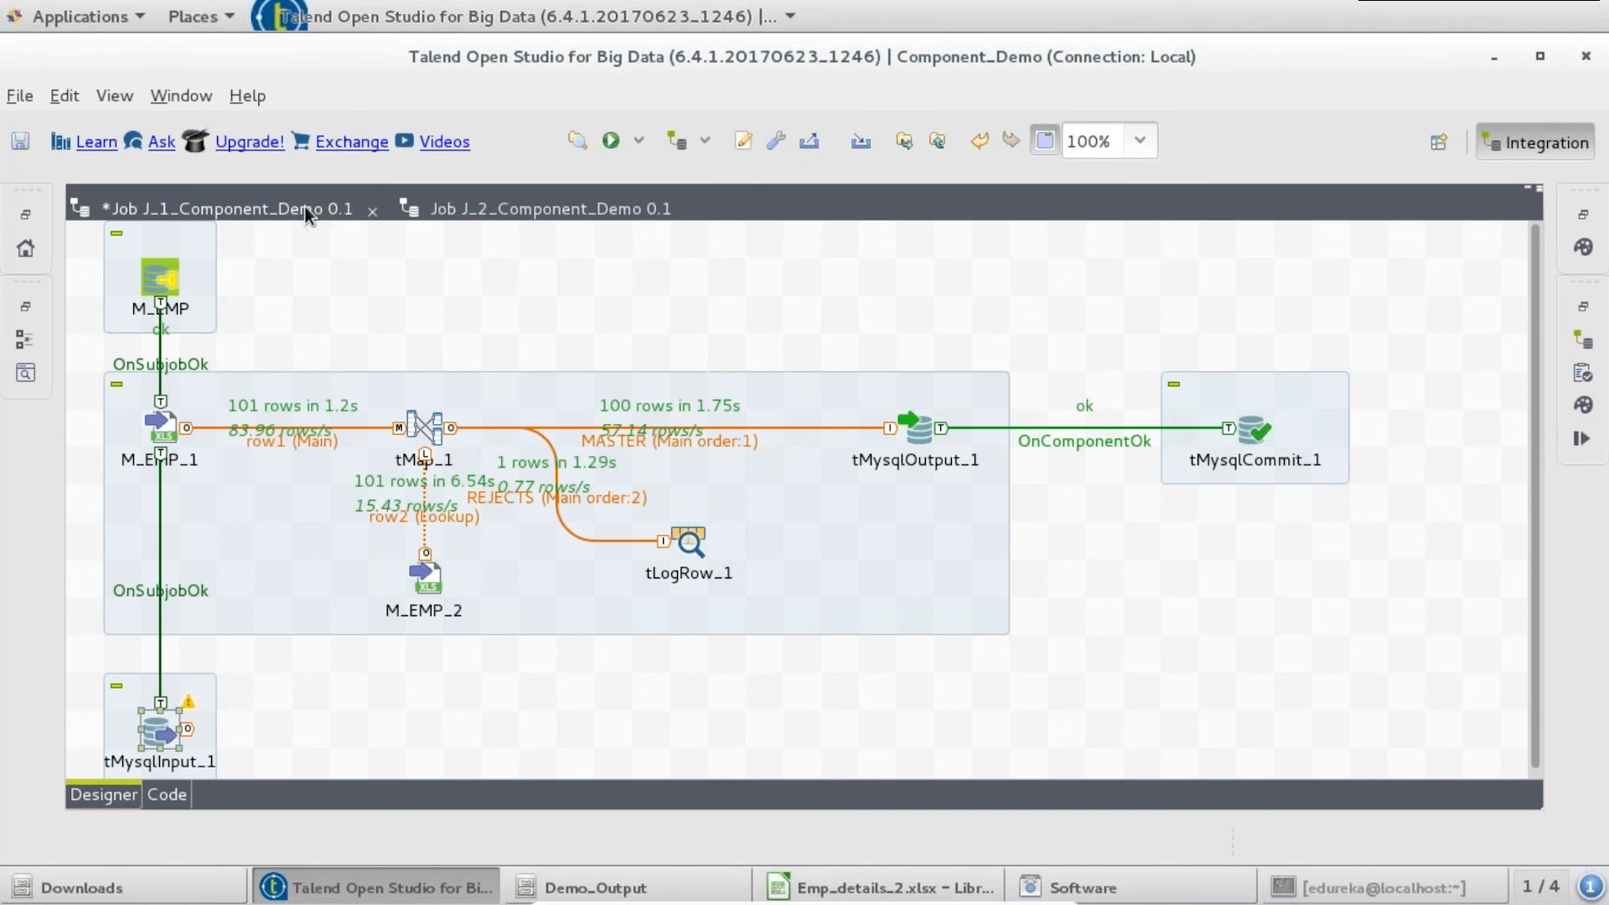
{"action": "key", "text": "ctrl+m"}
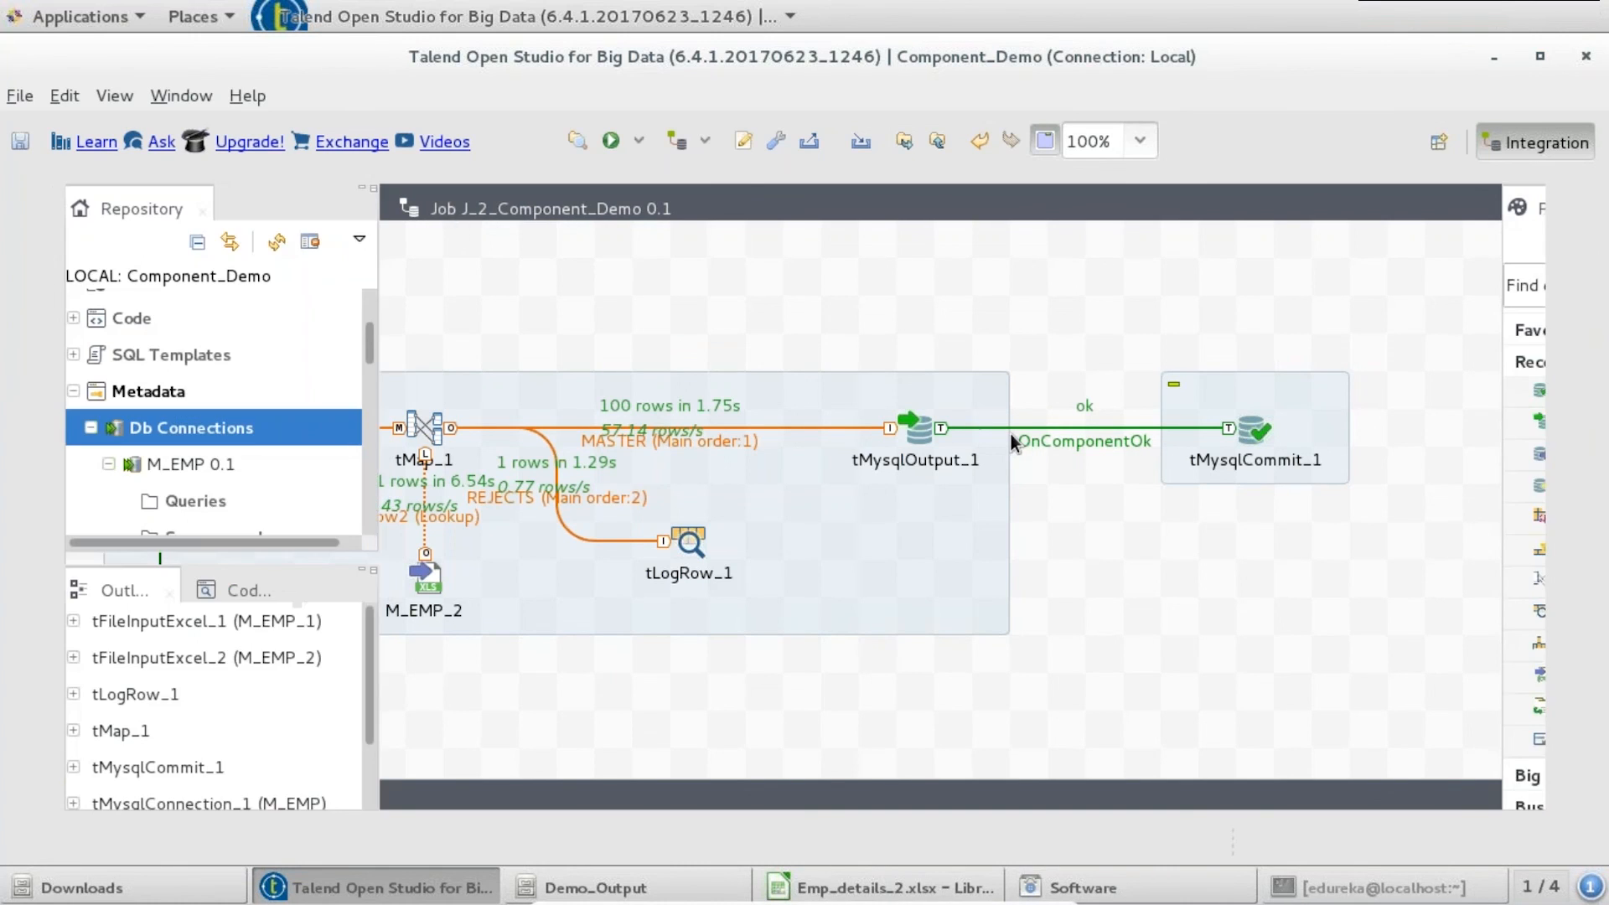
{"action": "left_click_drag", "start_coordinate": [315, 344], "coordinate": [318, 365]}
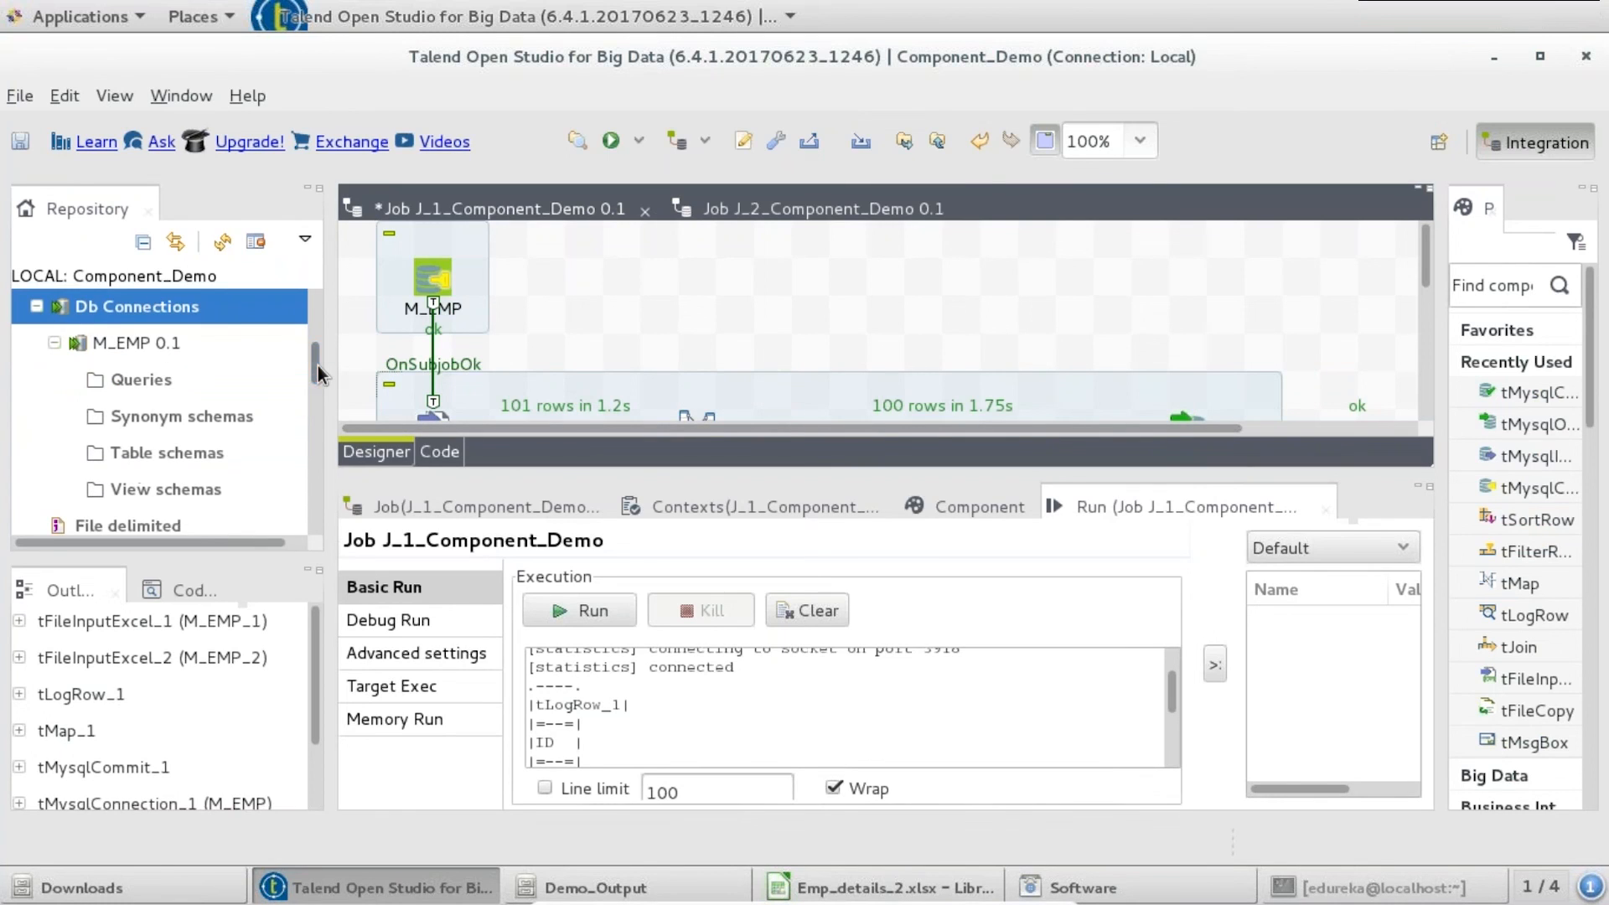
- Retrieve the EMP_MASTER table schema from c_demo through the M_EMP connection
{"action": "right_click", "coordinate": [154, 344]}
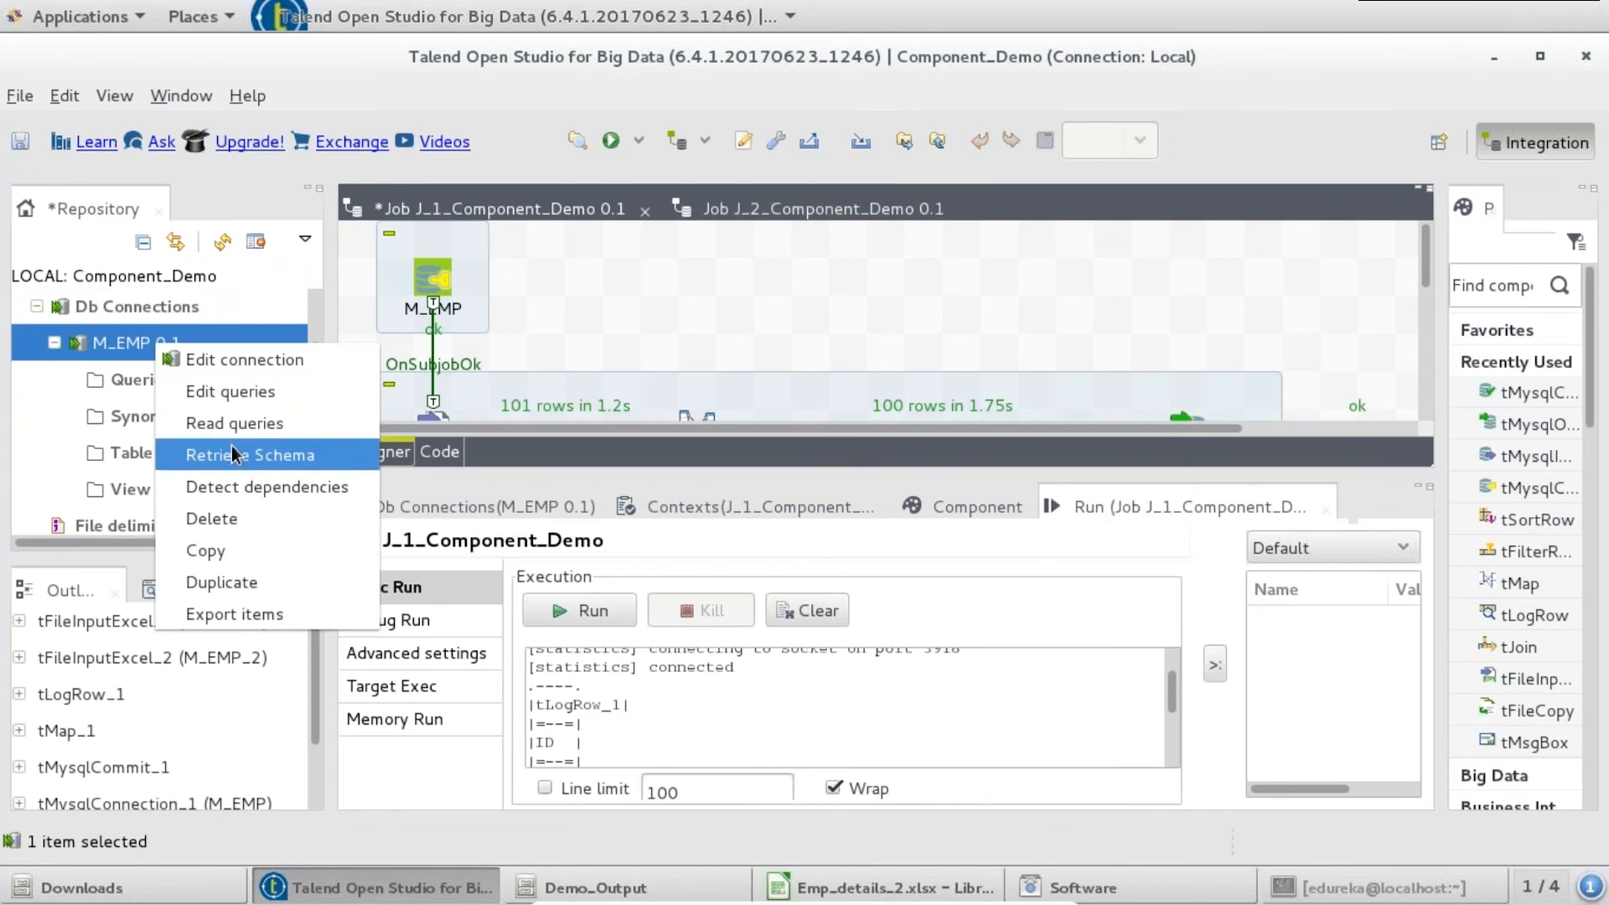
{"action": "left_click", "coordinate": [232, 457]}
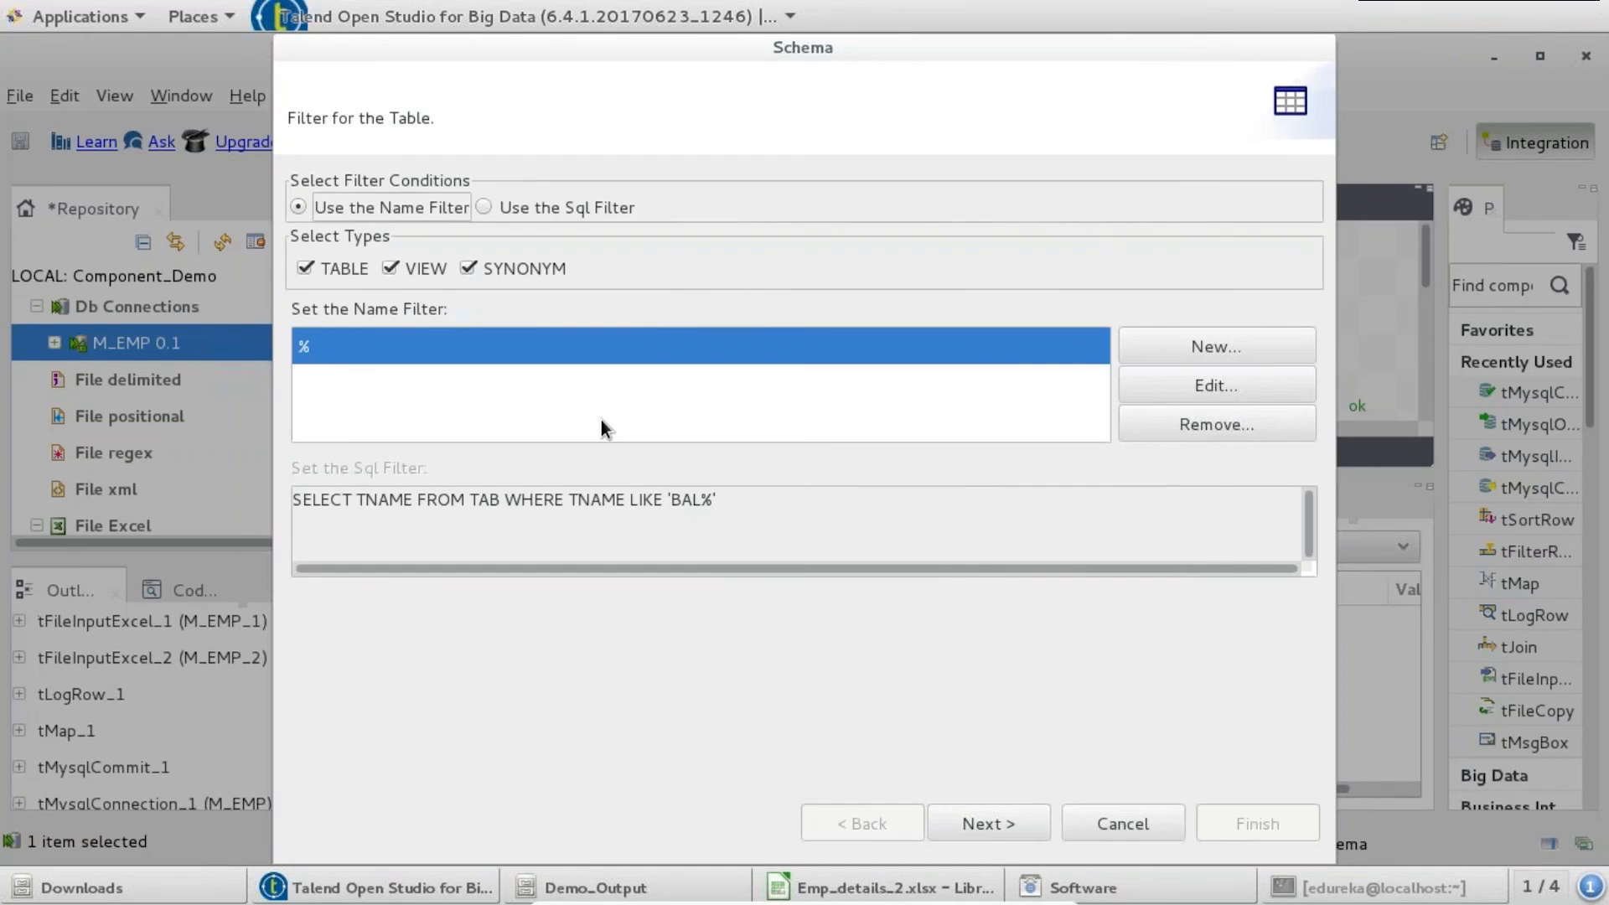
{"action": "left_click", "coordinate": [1032, 823]}
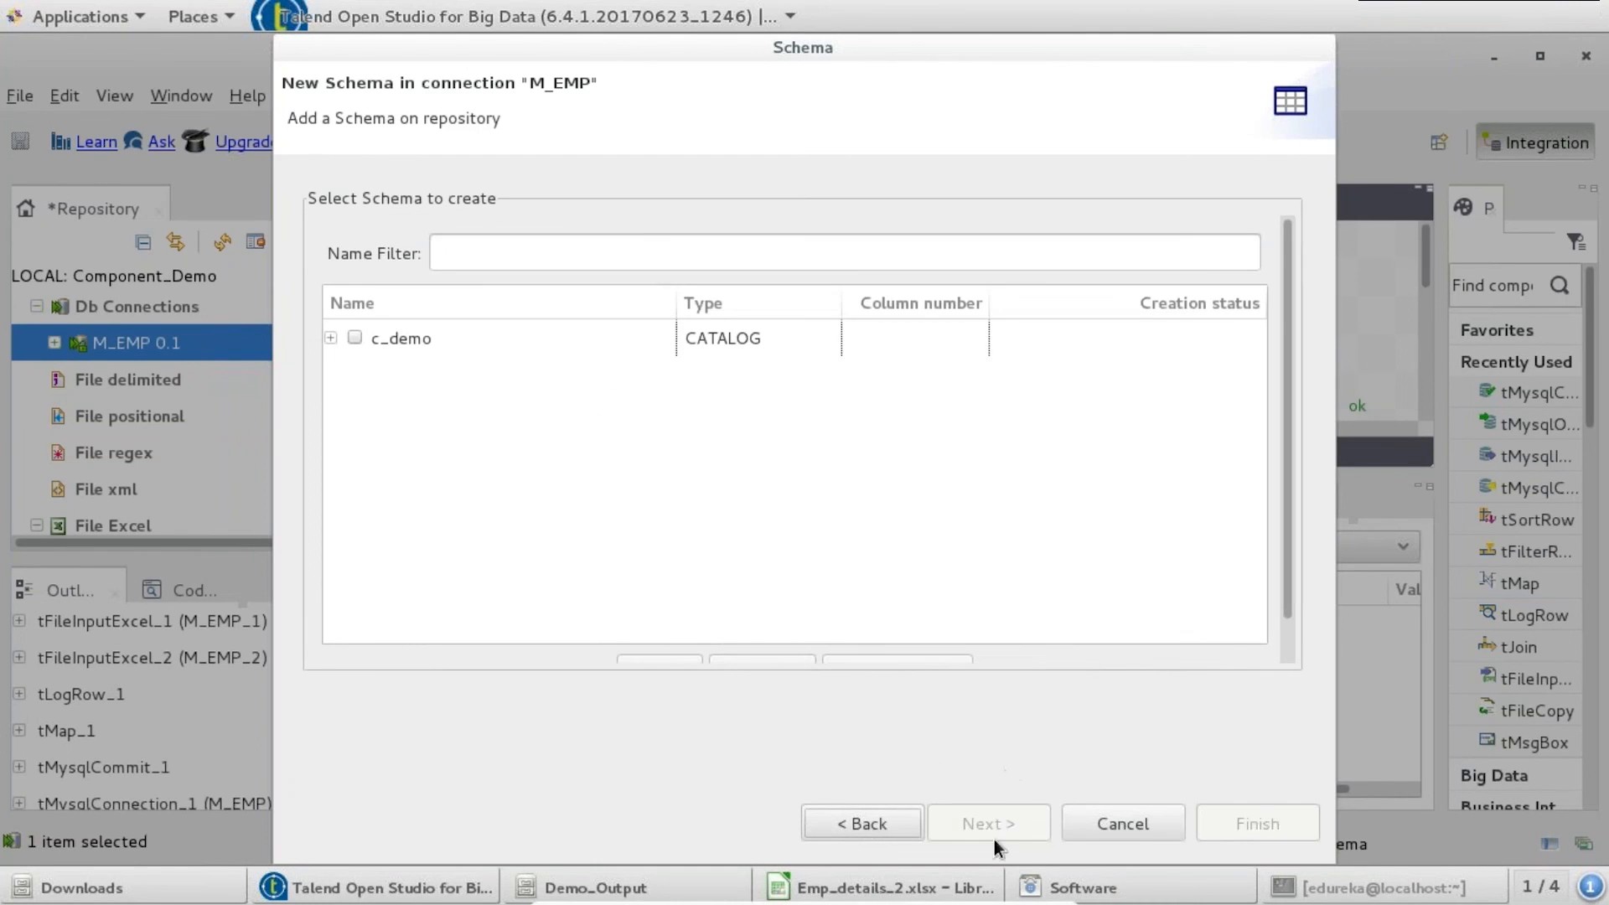
{"action": "left_click", "coordinate": [329, 338]}
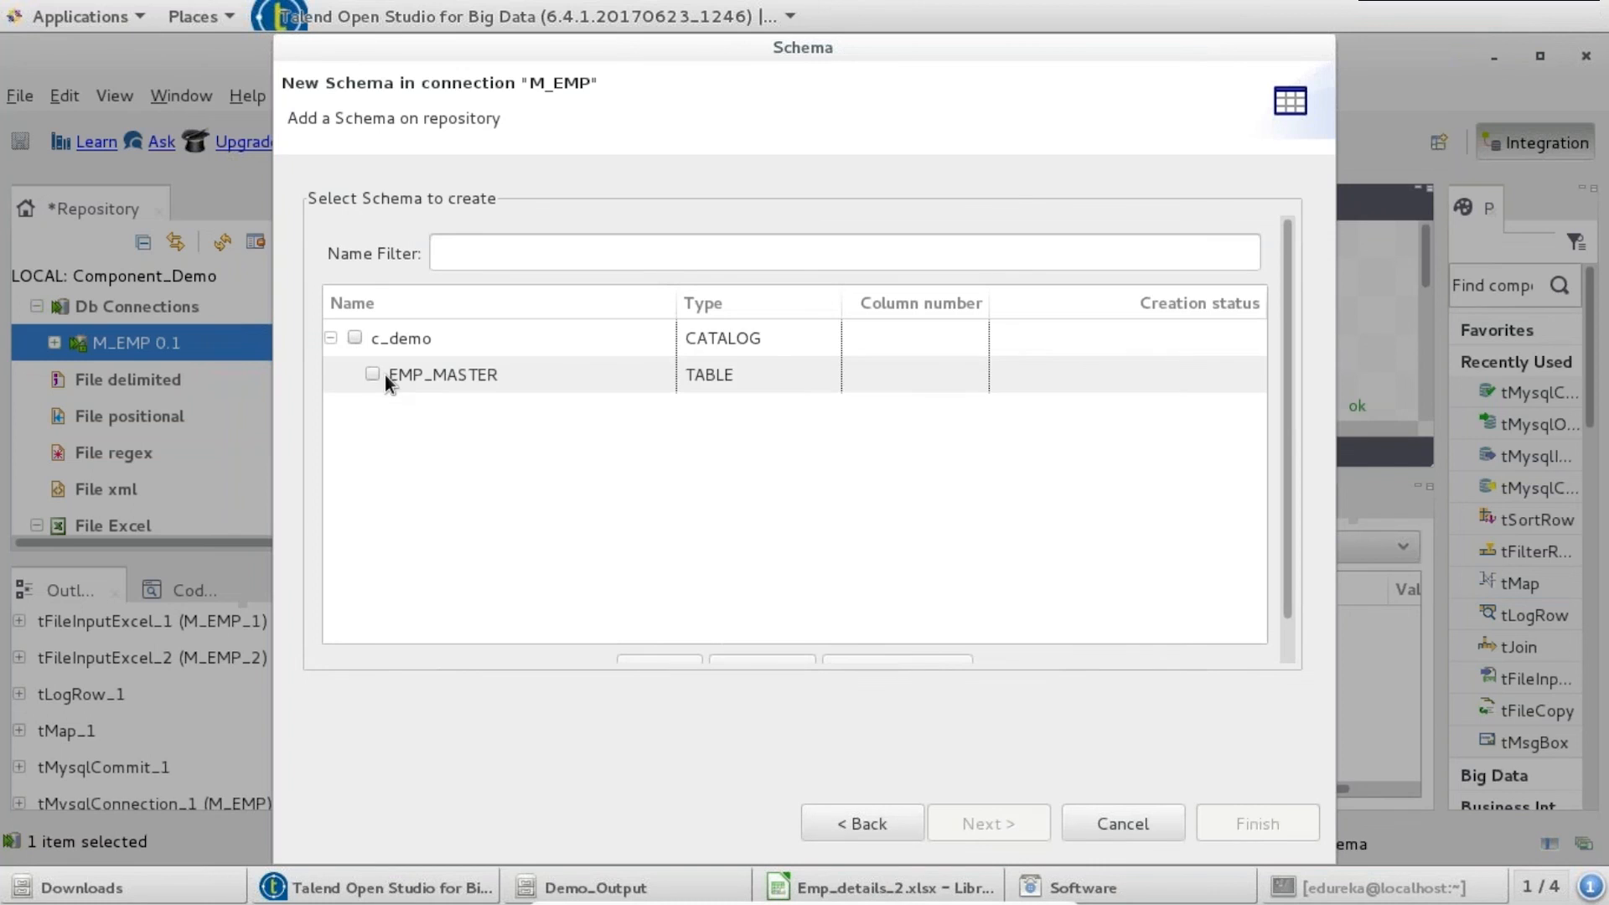
{"action": "left_click", "coordinate": [388, 384]}
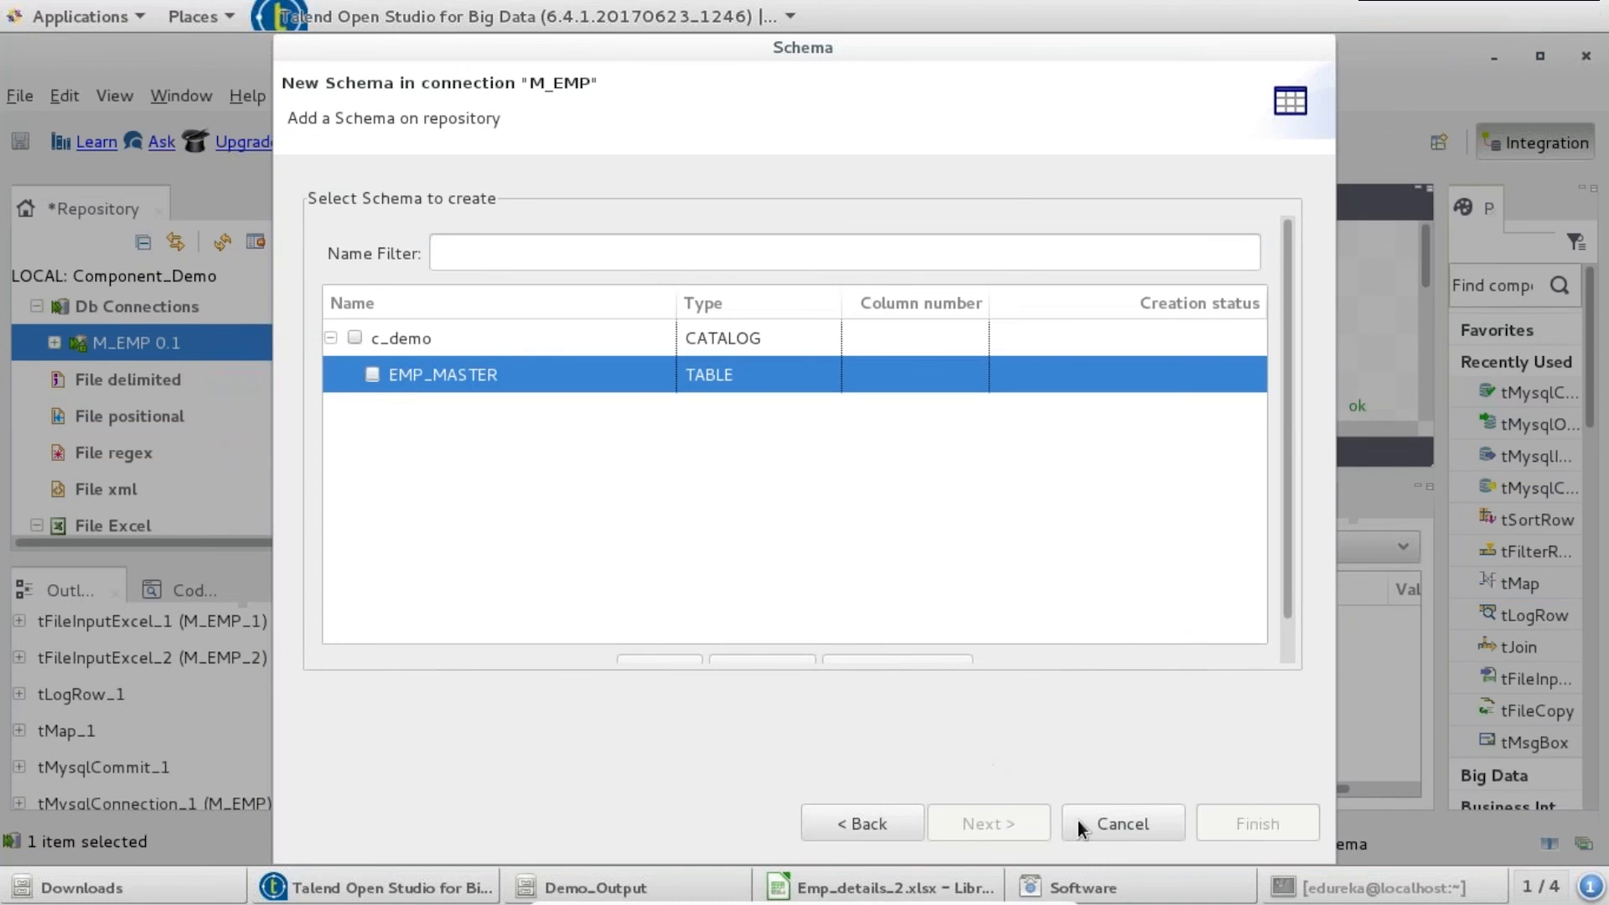
{"action": "left_click", "coordinate": [372, 376]}
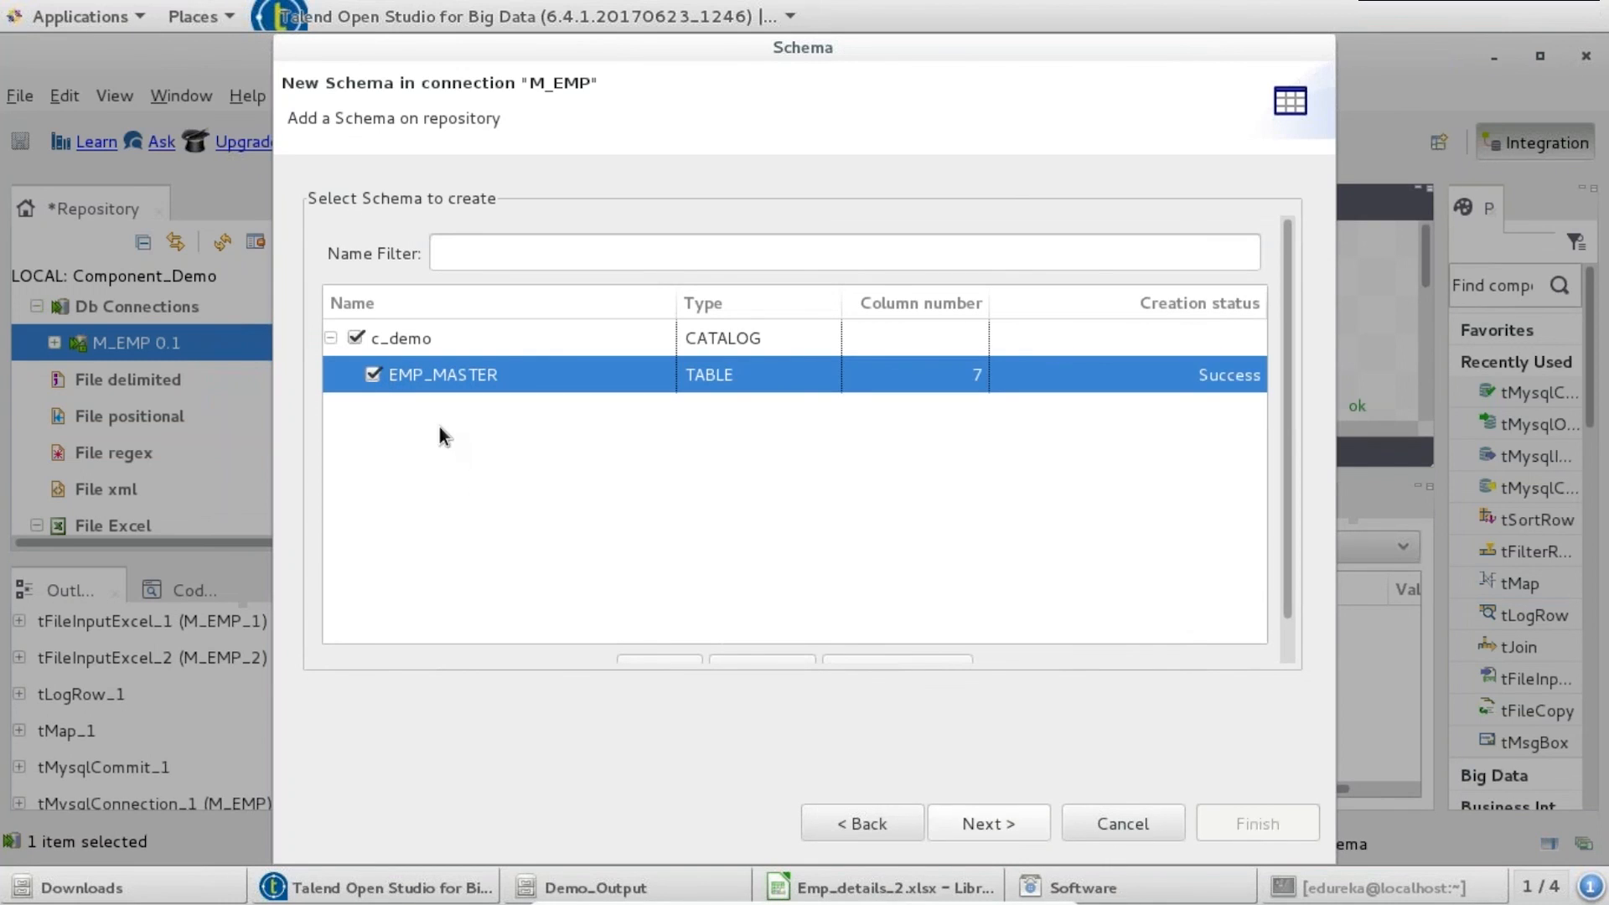
{"action": "left_click", "coordinate": [978, 829]}
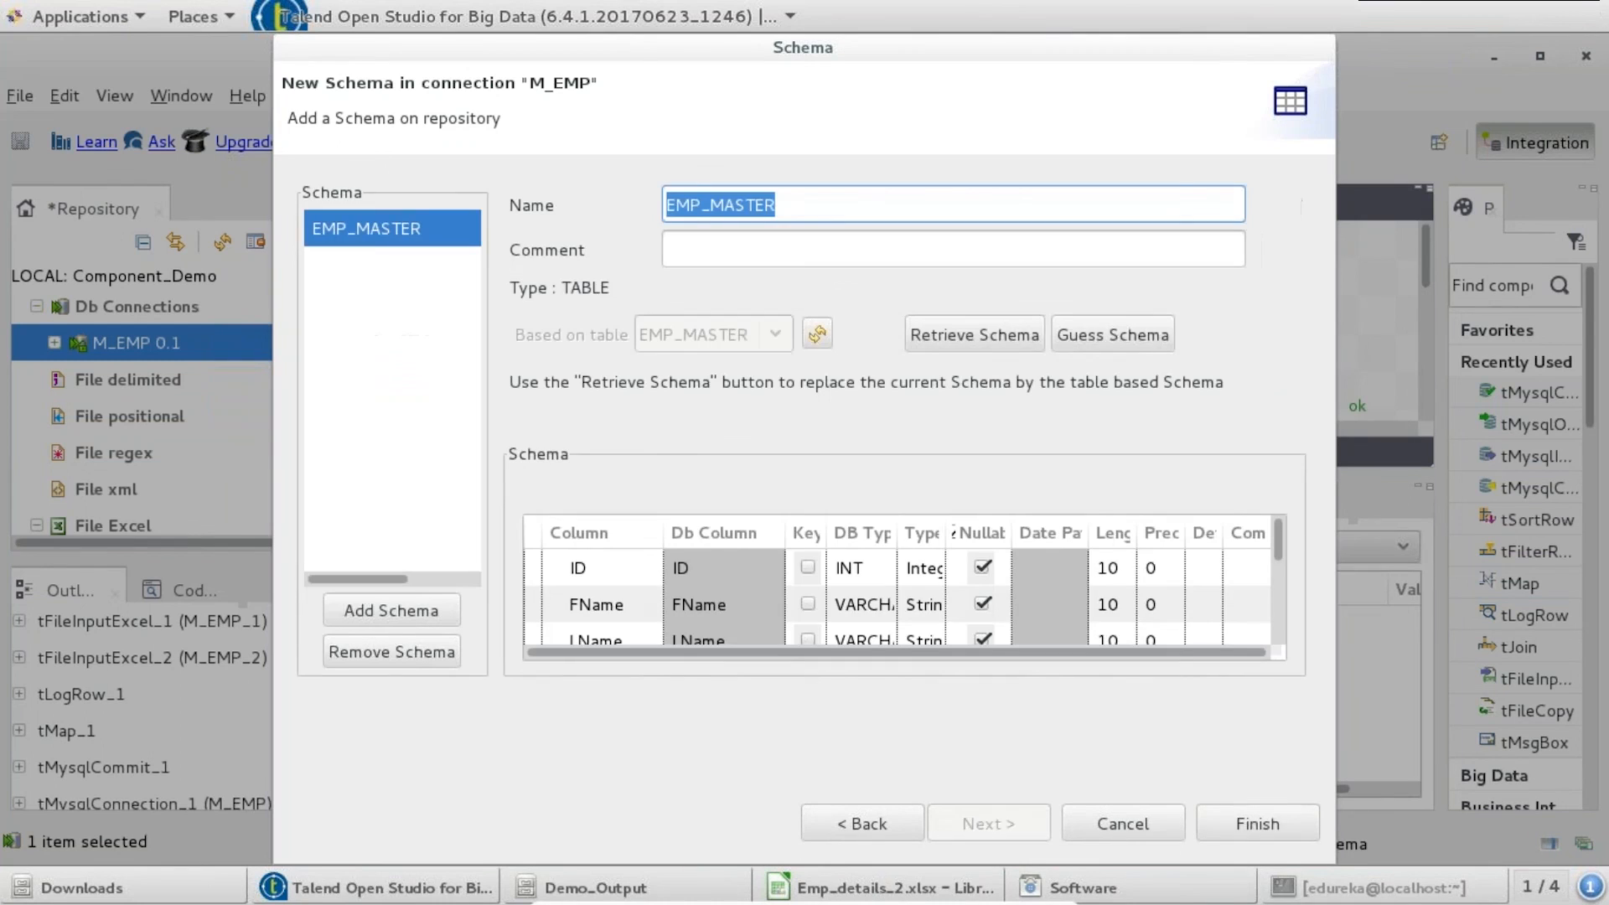
{"action": "left_click", "coordinate": [1279, 821]}
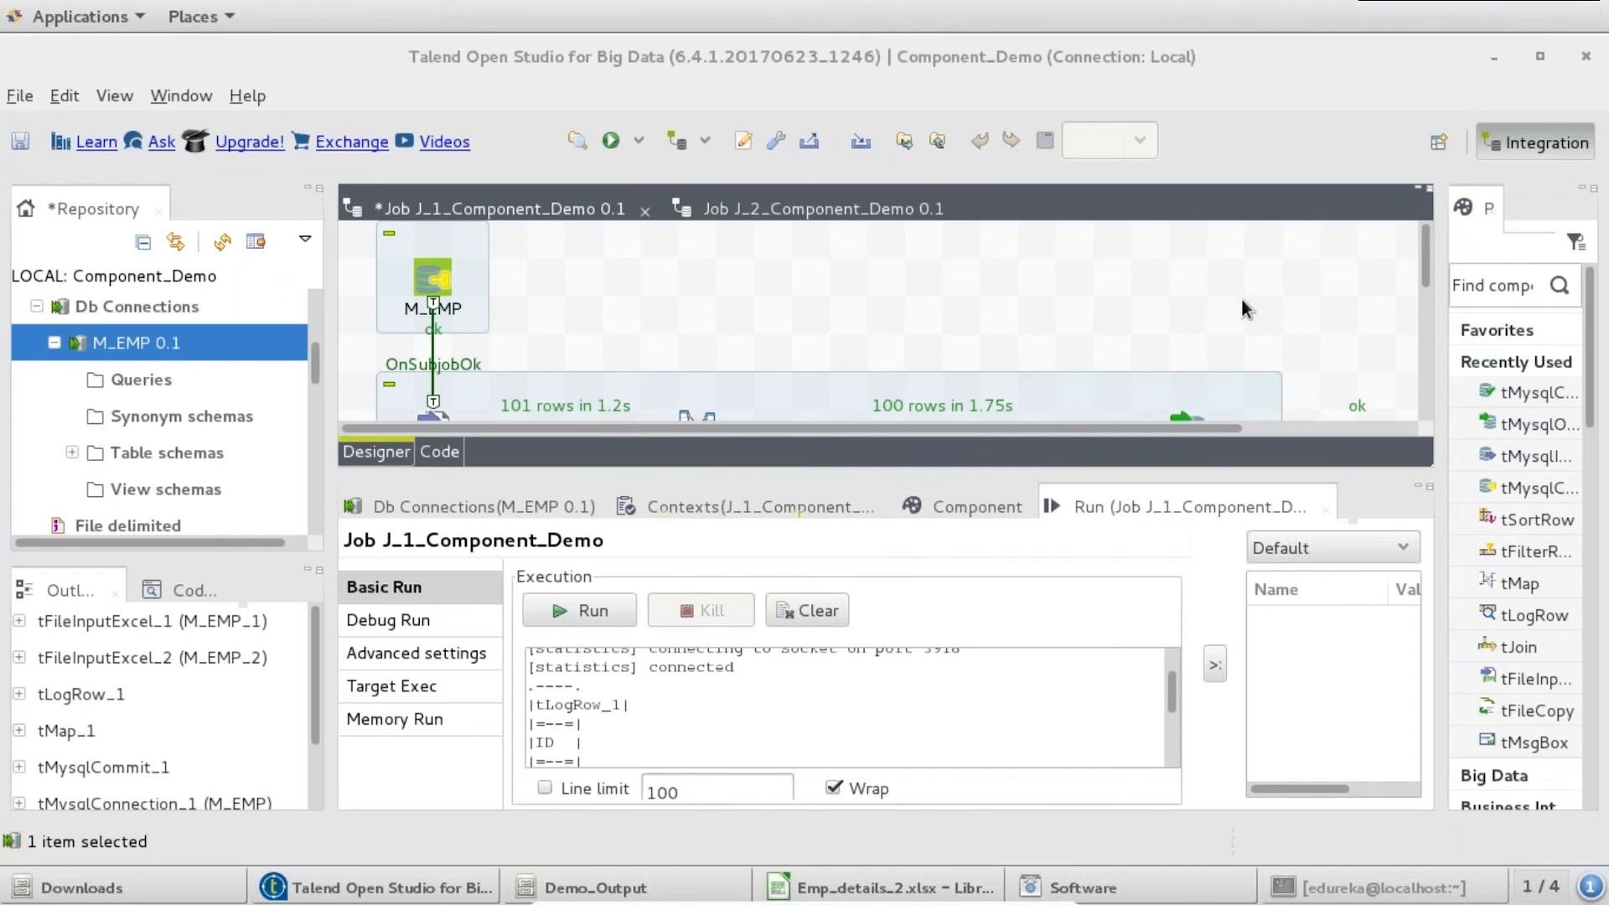
- Set tMysqlInput_1's schema to Repository, using the EMP_MASTER table schema from the M_EMP 0.1 connection
{"action": "double_click", "coordinate": [531, 206]}
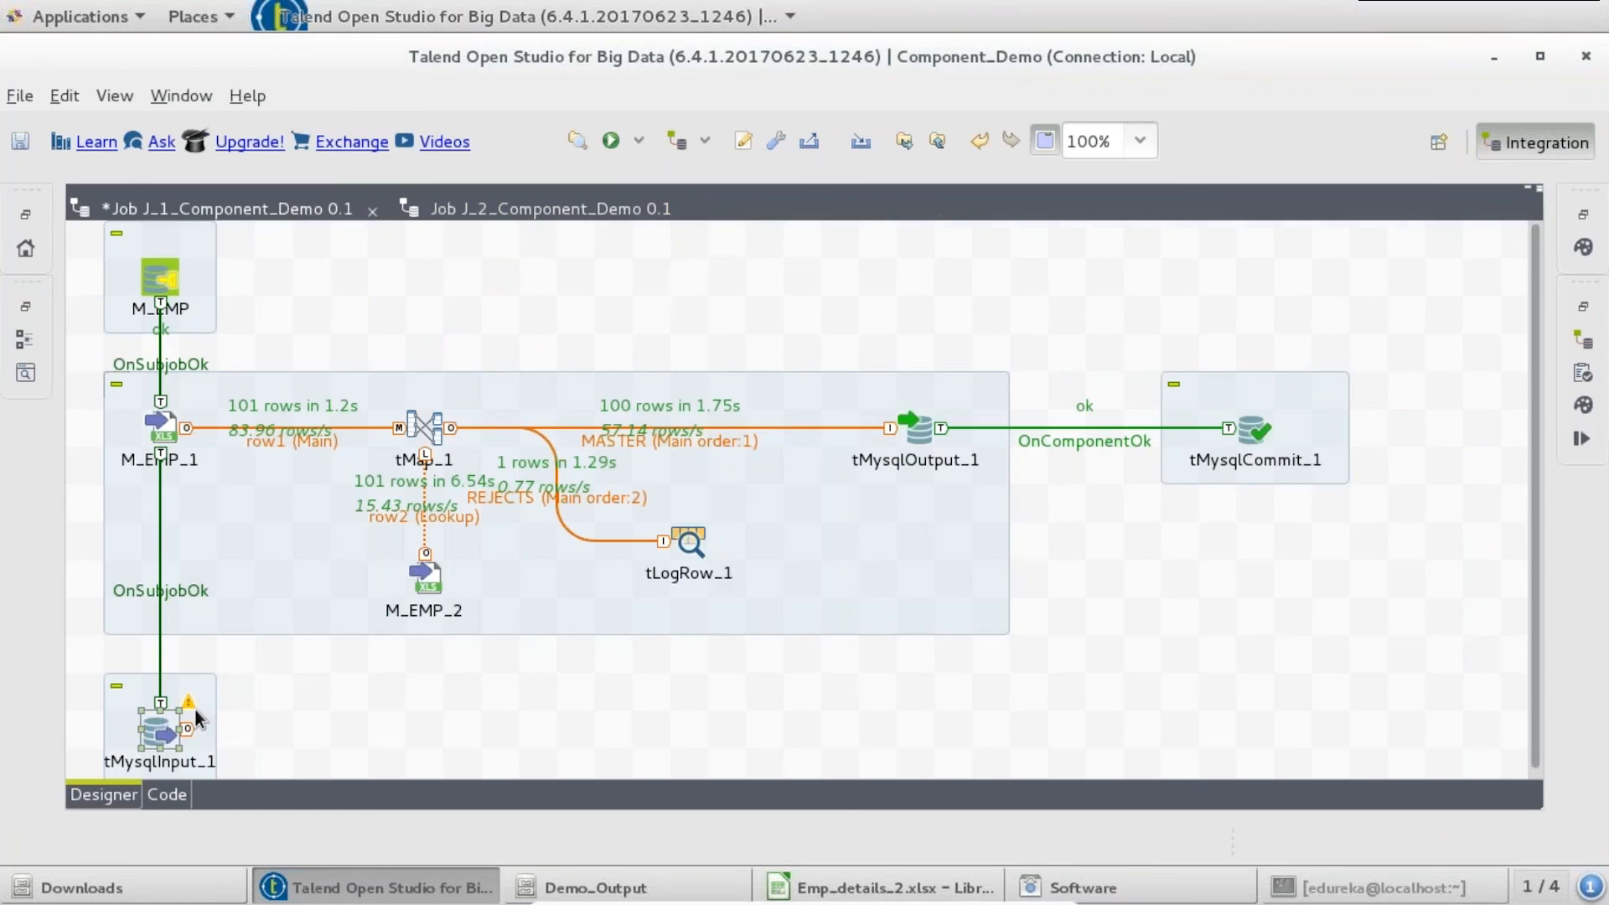
{"action": "double_click", "coordinate": [144, 756]}
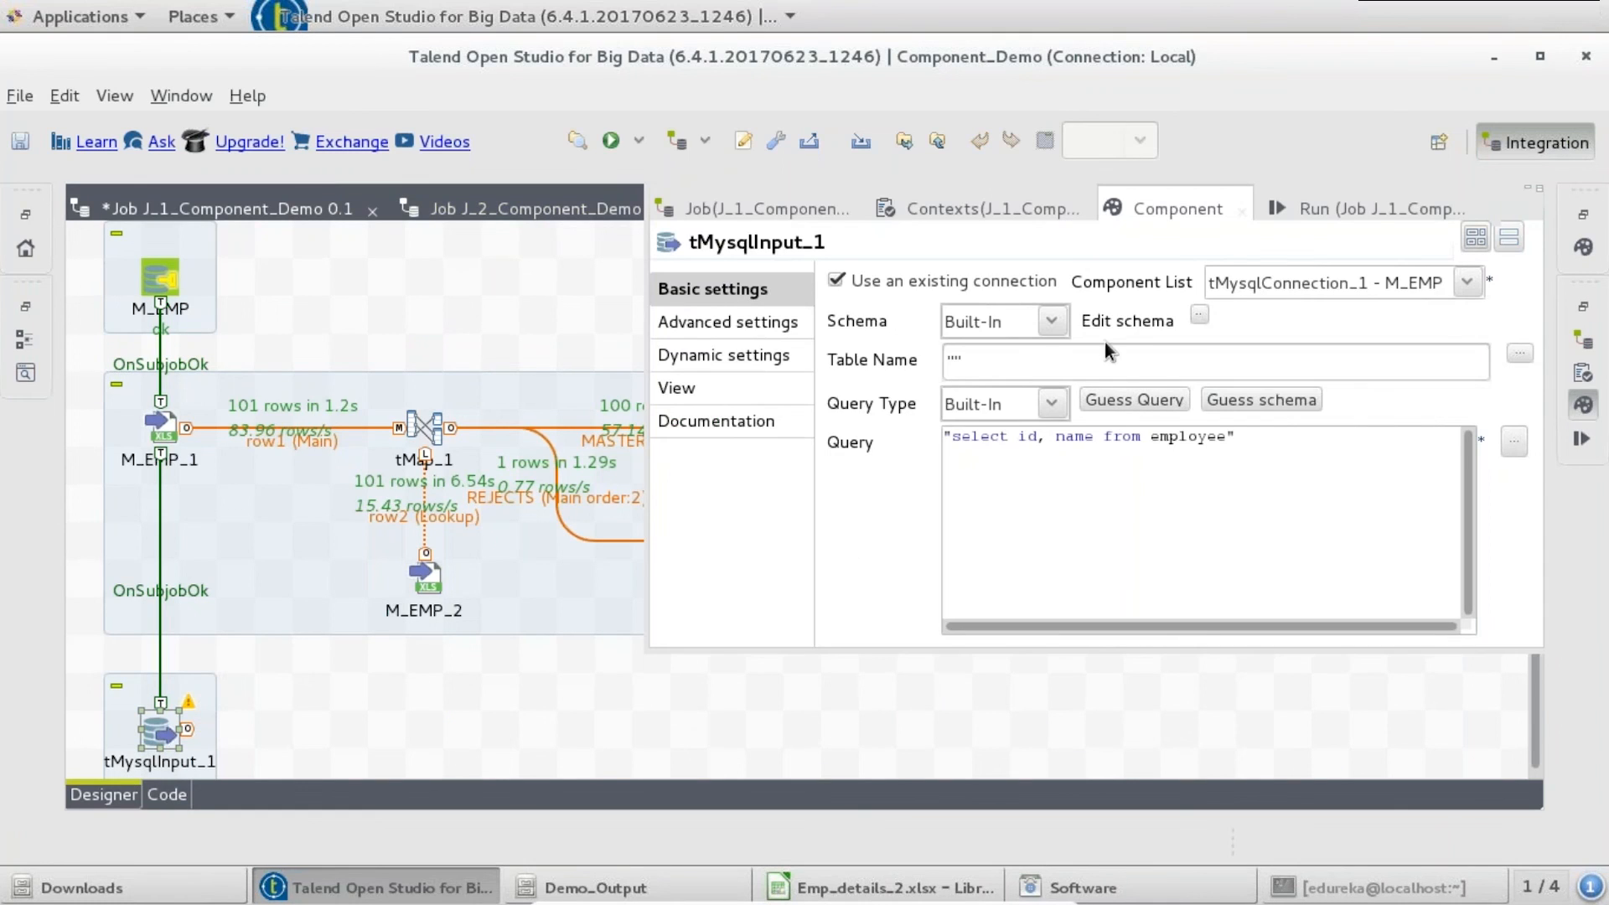
{"action": "left_click", "coordinate": [1054, 320]}
{"action": "left_click", "coordinate": [1028, 394]}
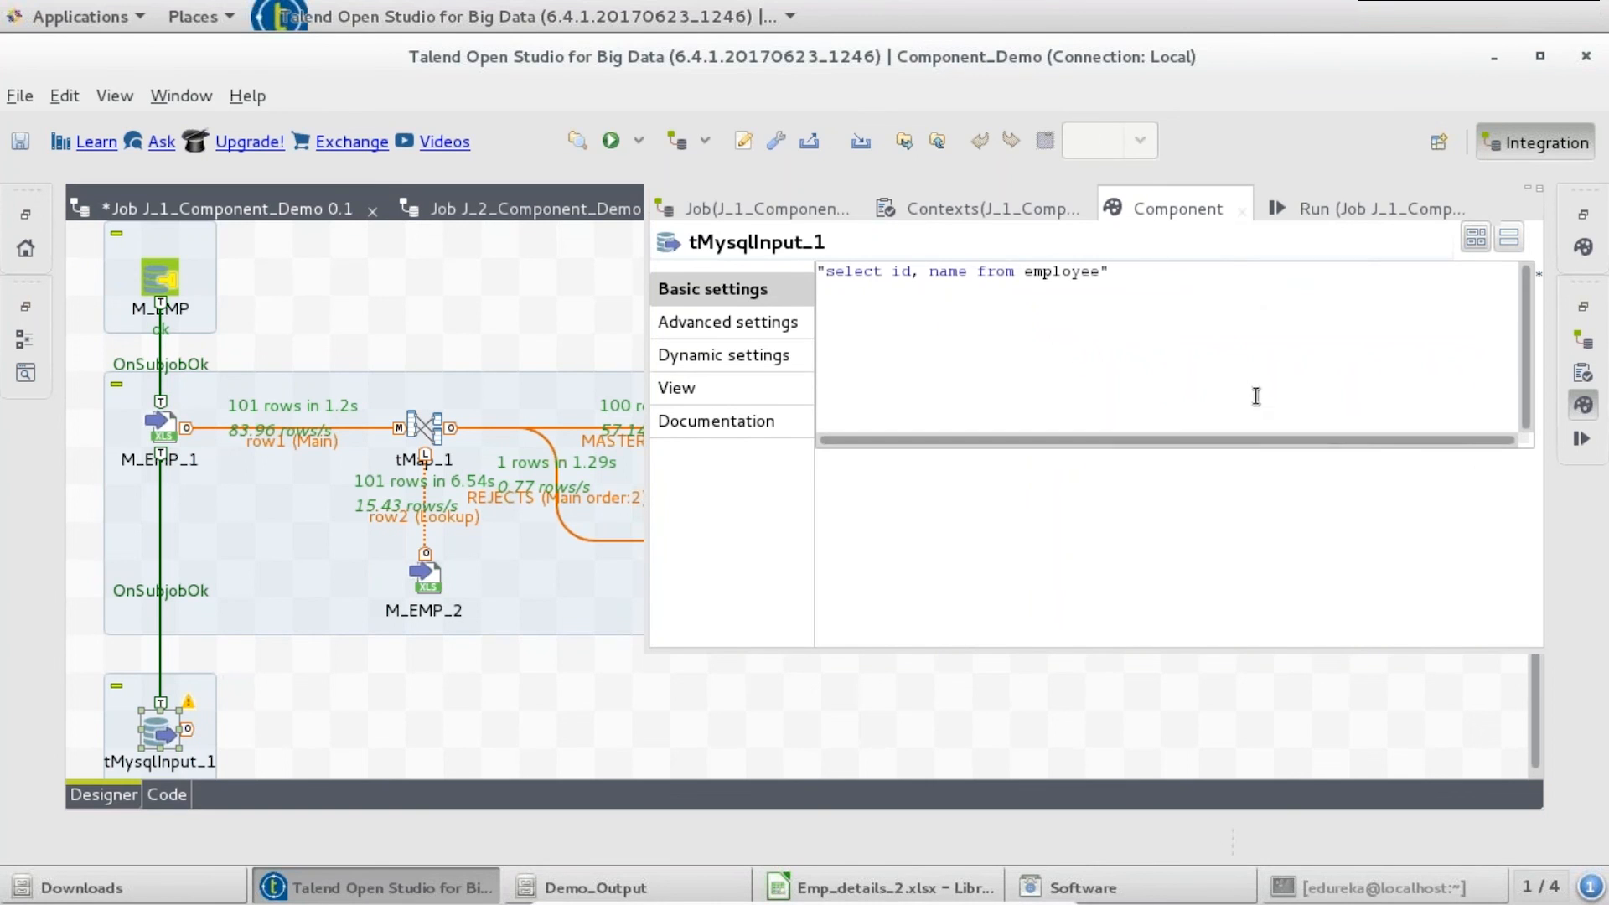
{"action": "double_click", "coordinate": [1151, 205]}
{"action": "left_click", "coordinate": [799, 315]}
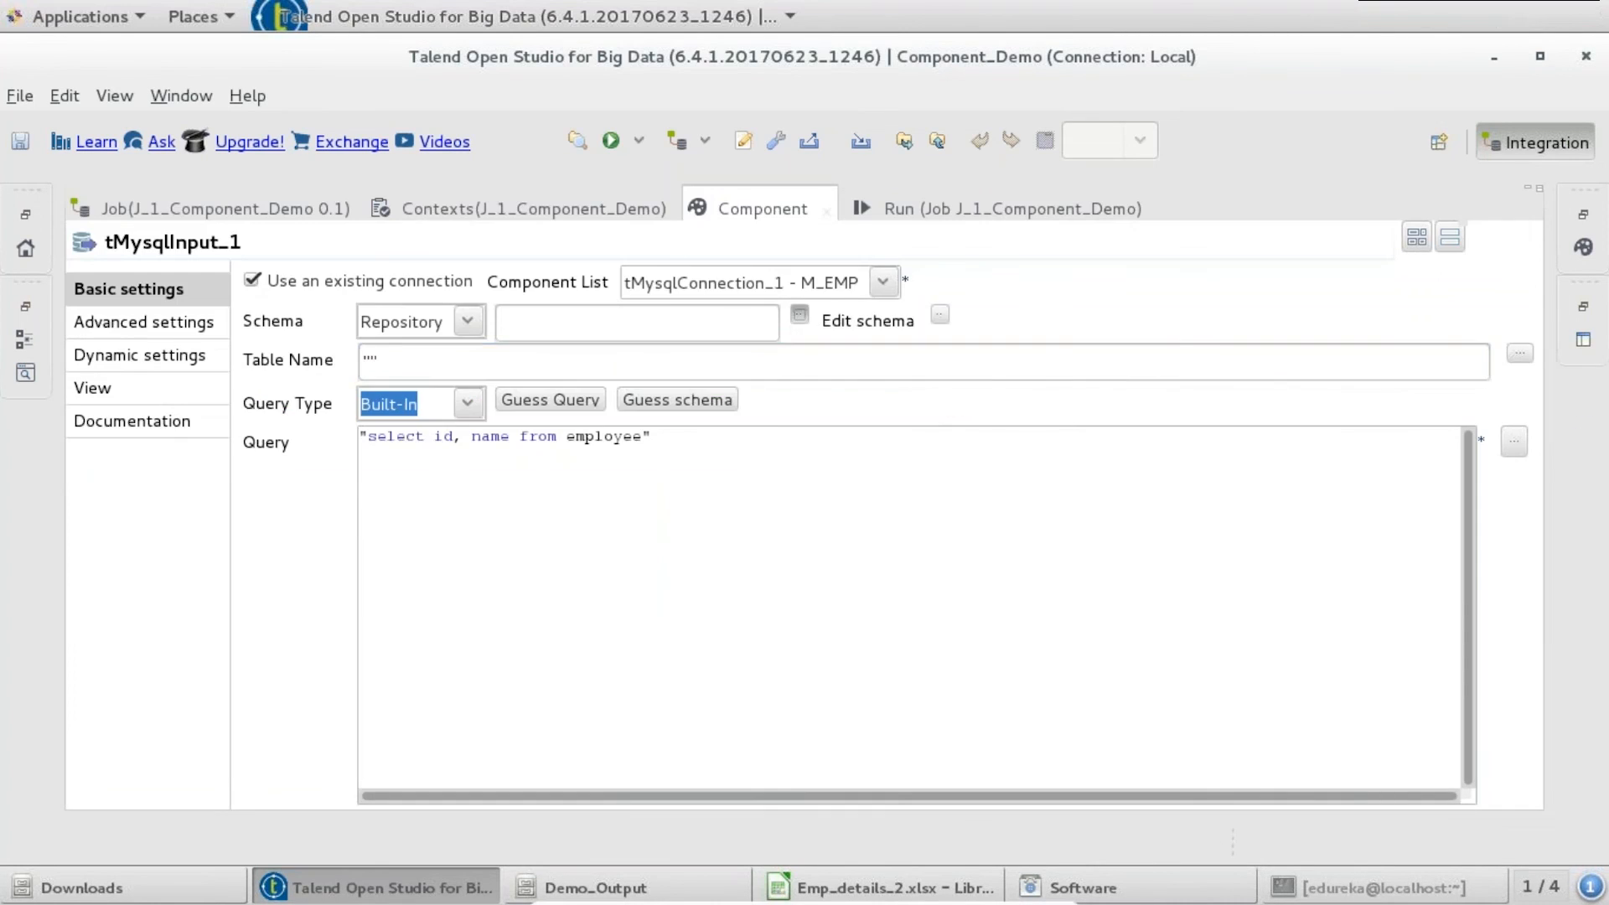
{"action": "left_click", "coordinate": [556, 269]}
{"action": "left_click", "coordinate": [573, 305]}
{"action": "left_click", "coordinate": [591, 416]}
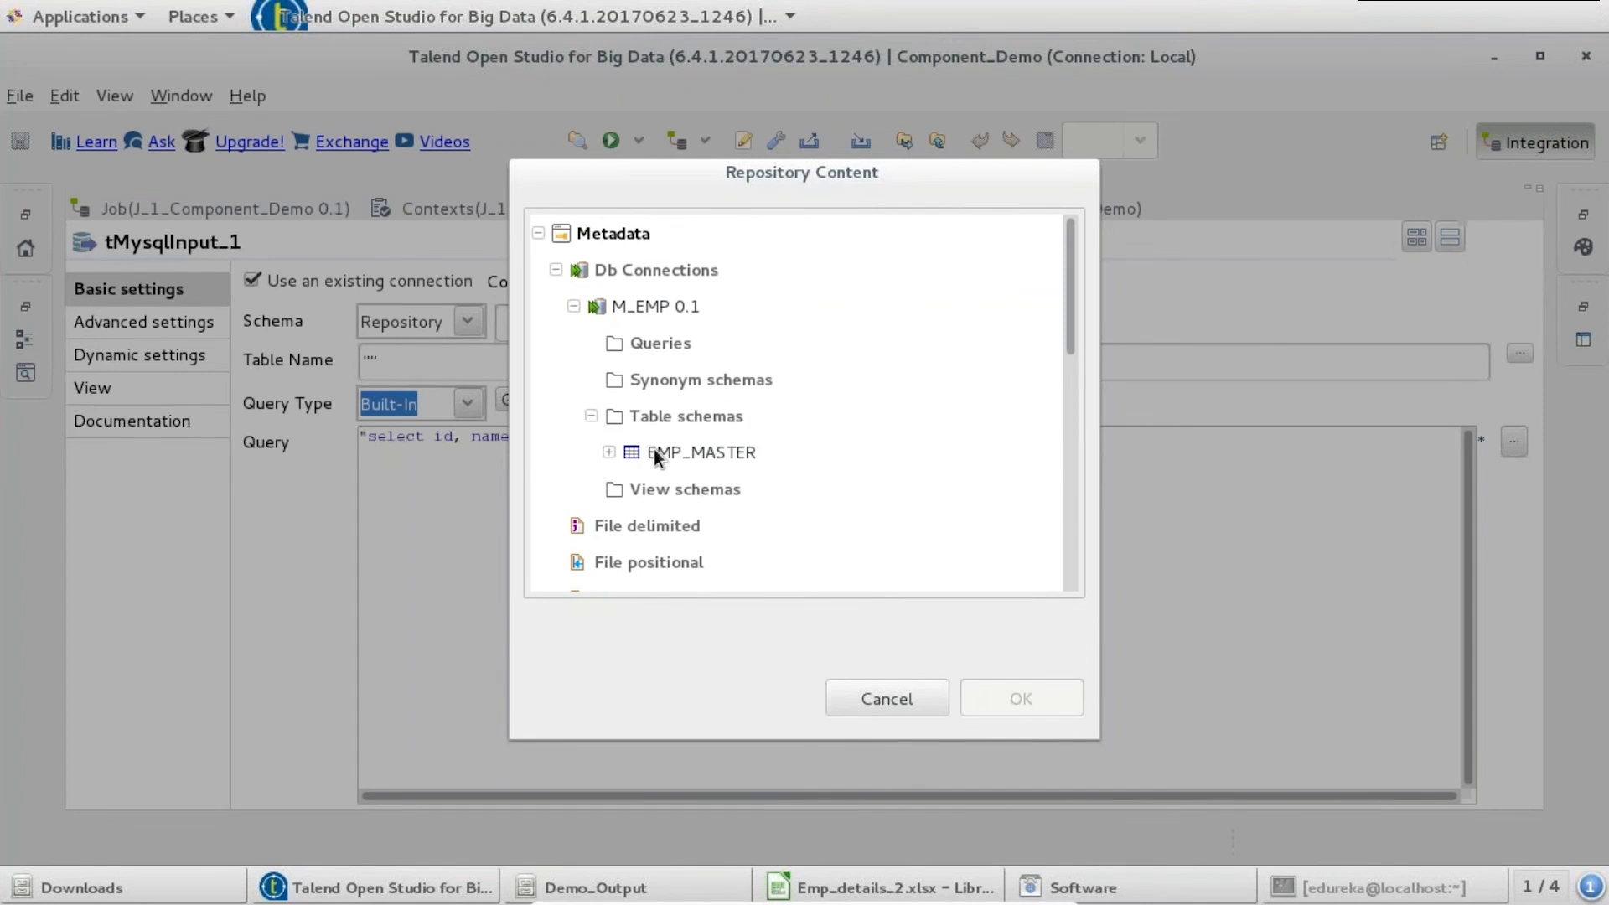
{"action": "left_click", "coordinate": [653, 449]}
{"action": "left_click", "coordinate": [1018, 691]}
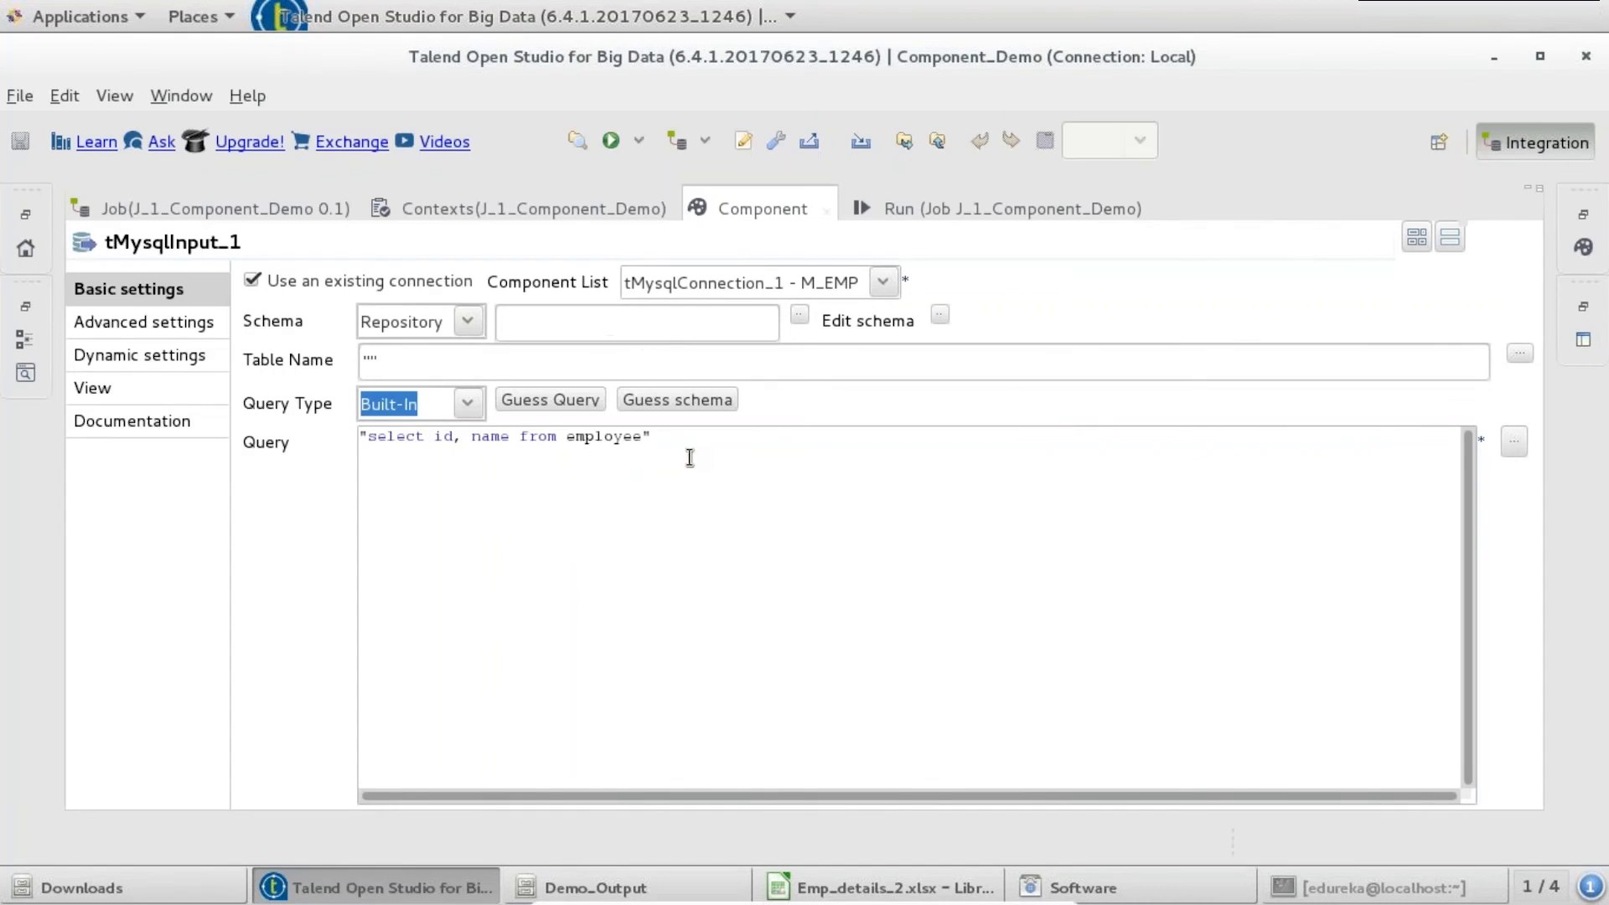
- Guess the query from EMP_MASTER and append a where EMP_MASTER.city ='' clause
{"action": "left_click", "coordinate": [587, 401]}
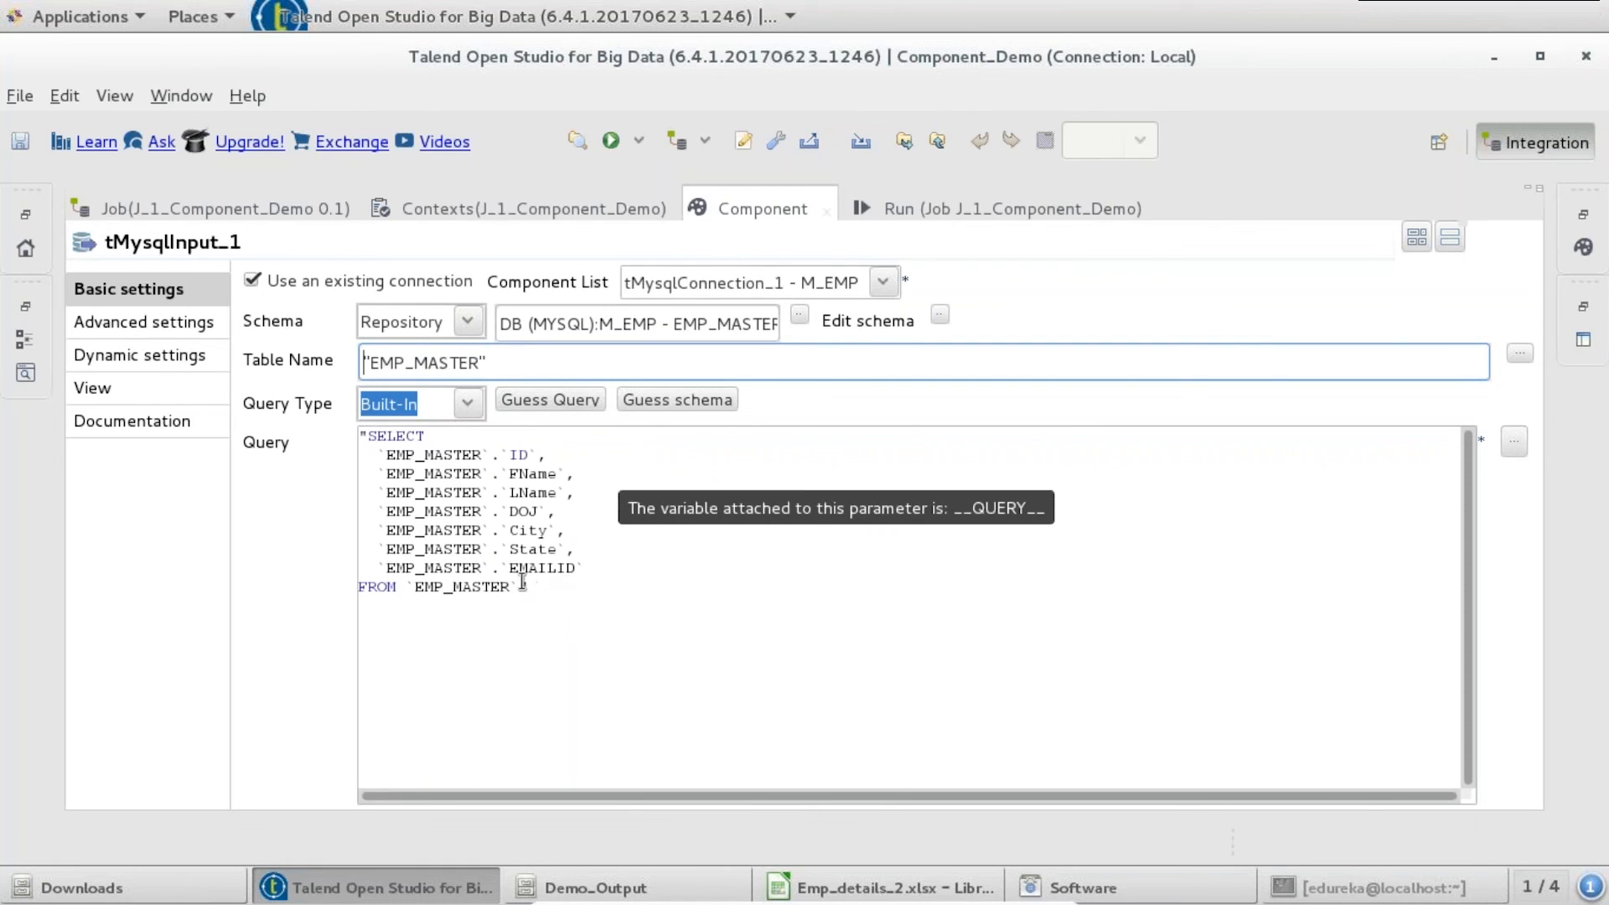
{"action": "left_click", "coordinate": [643, 565]}
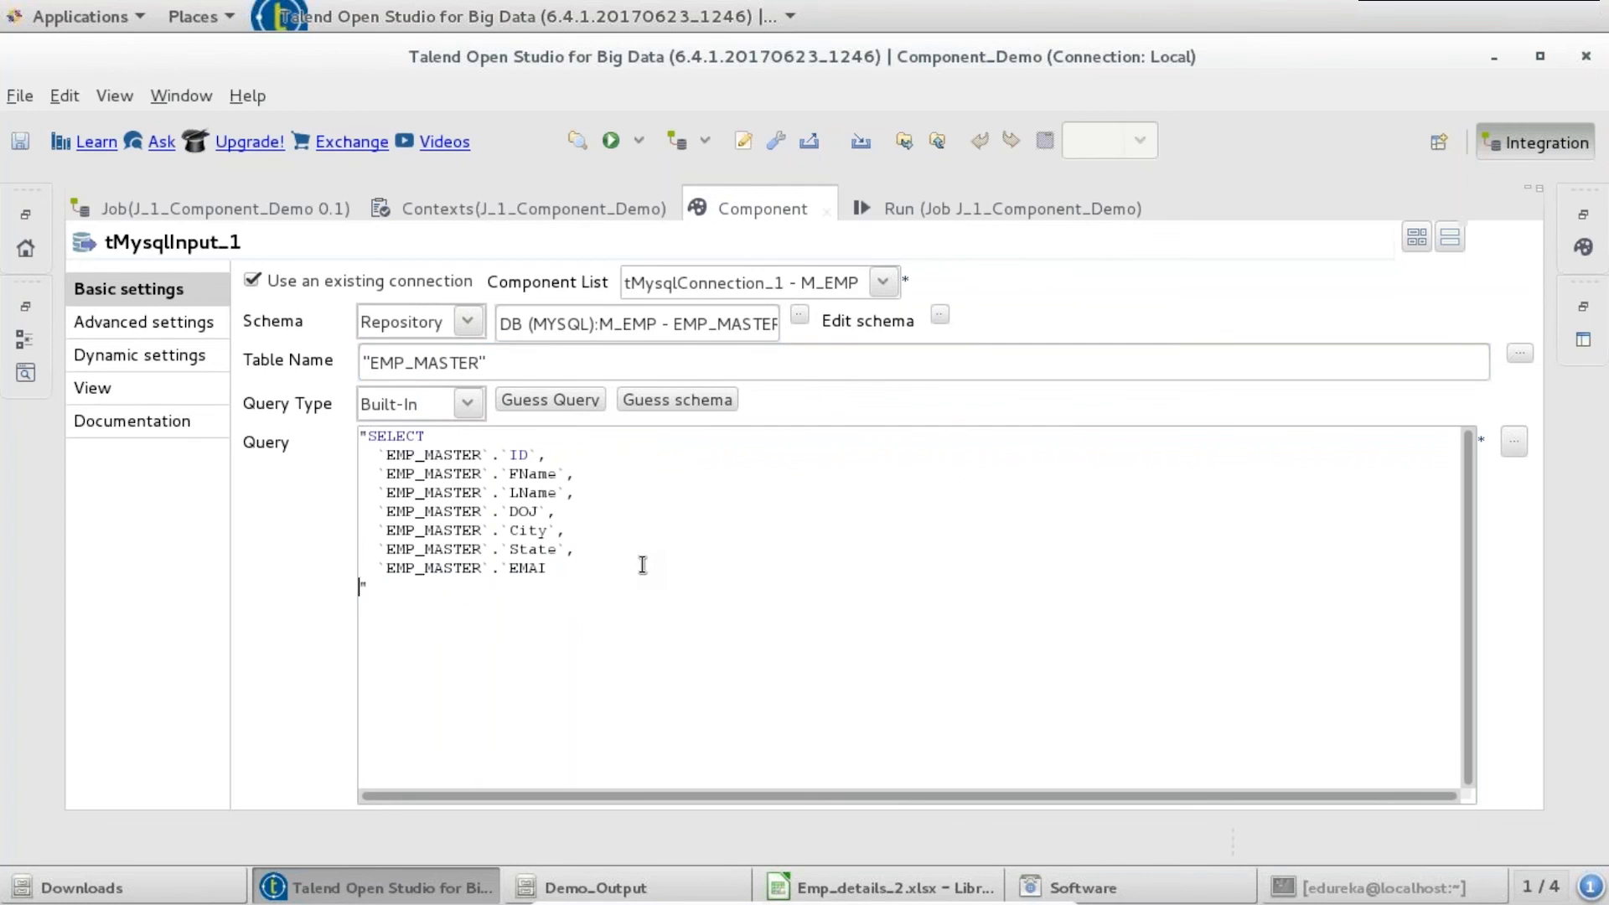
{"action": "key", "text": "Return"}
{"action": "type", "text": "where "}
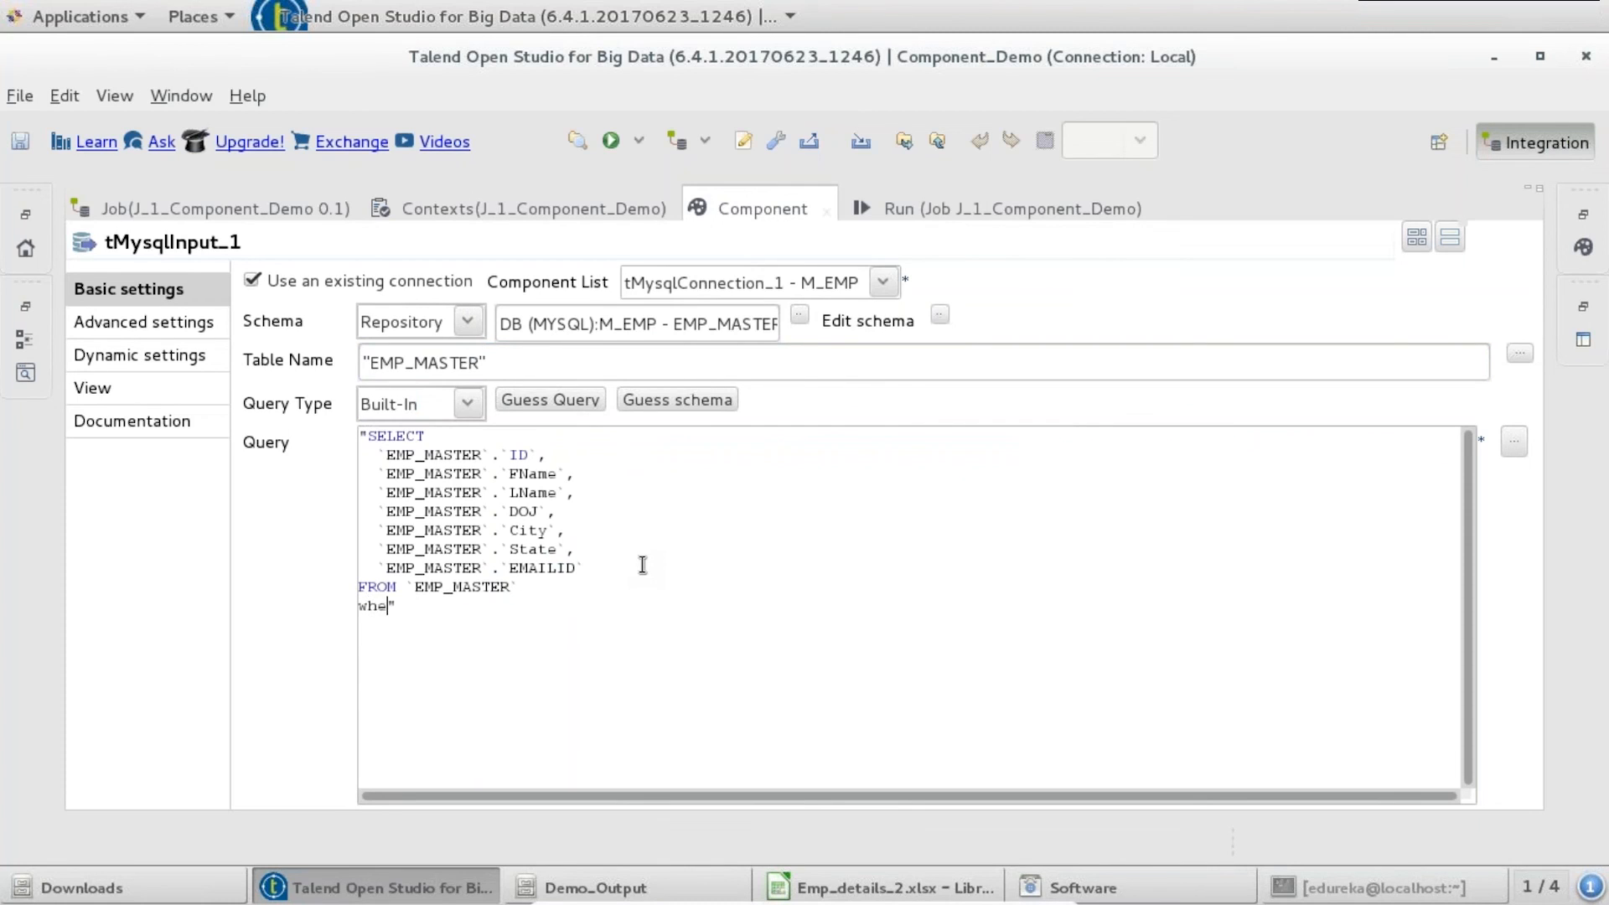
{"action": "type", "text": "EMP_MASTER."}
{"action": "left_click", "coordinate": [917, 886]}
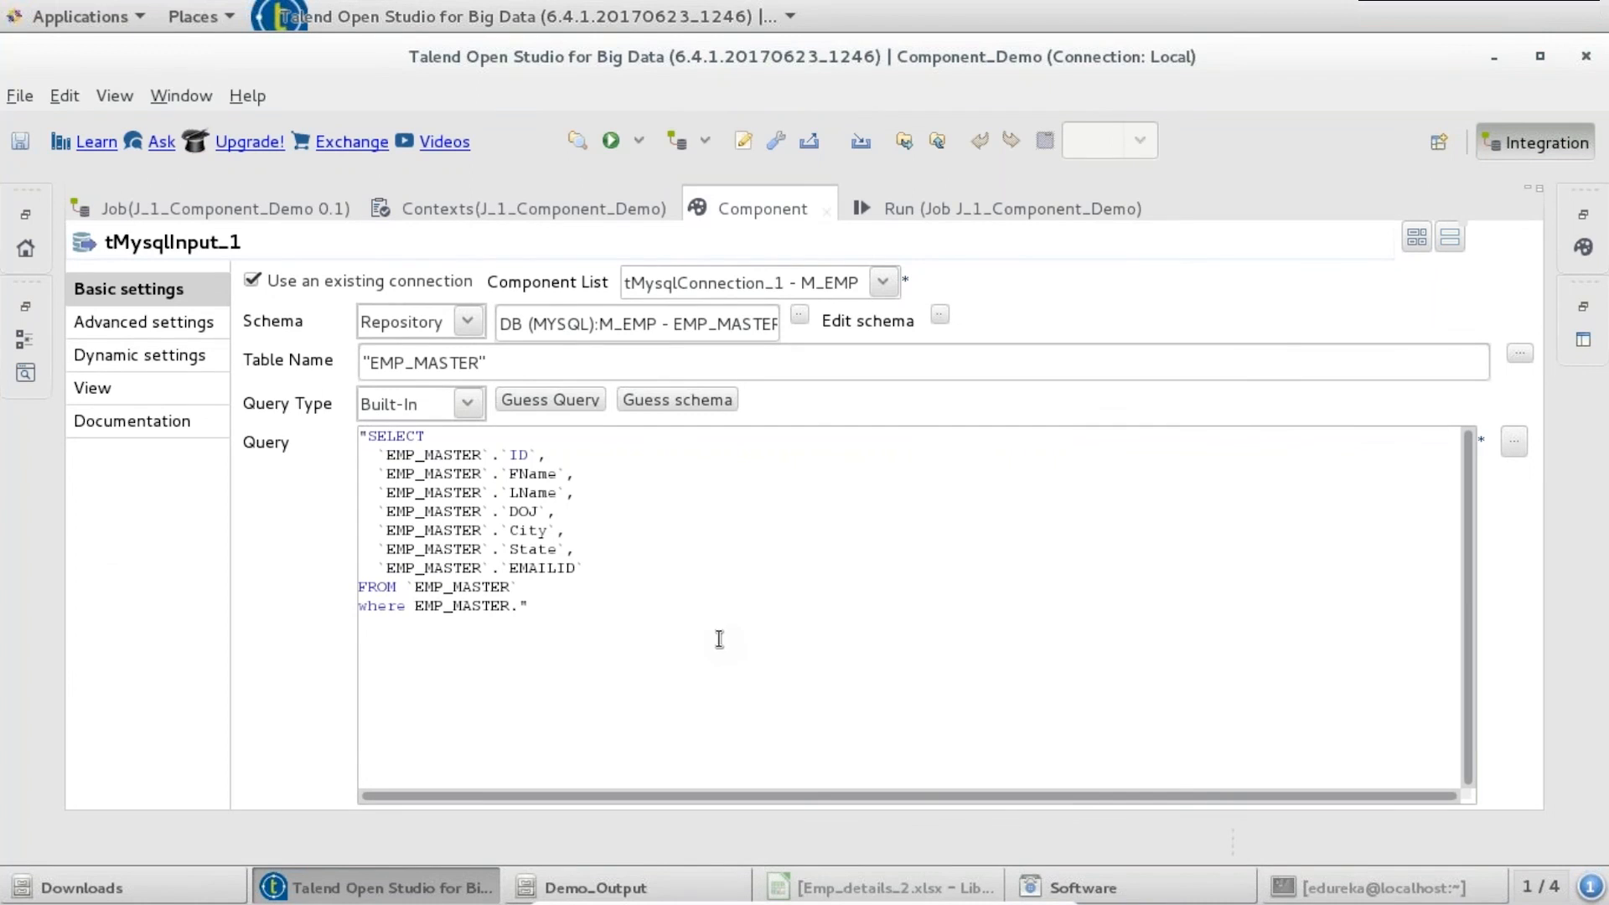
{"action": "type", "text": "city =''"}
- Copy Columbus from the Emp_details_2 spreadsheet into the city condition and save the job
{"action": "left_click", "coordinate": [880, 887]}
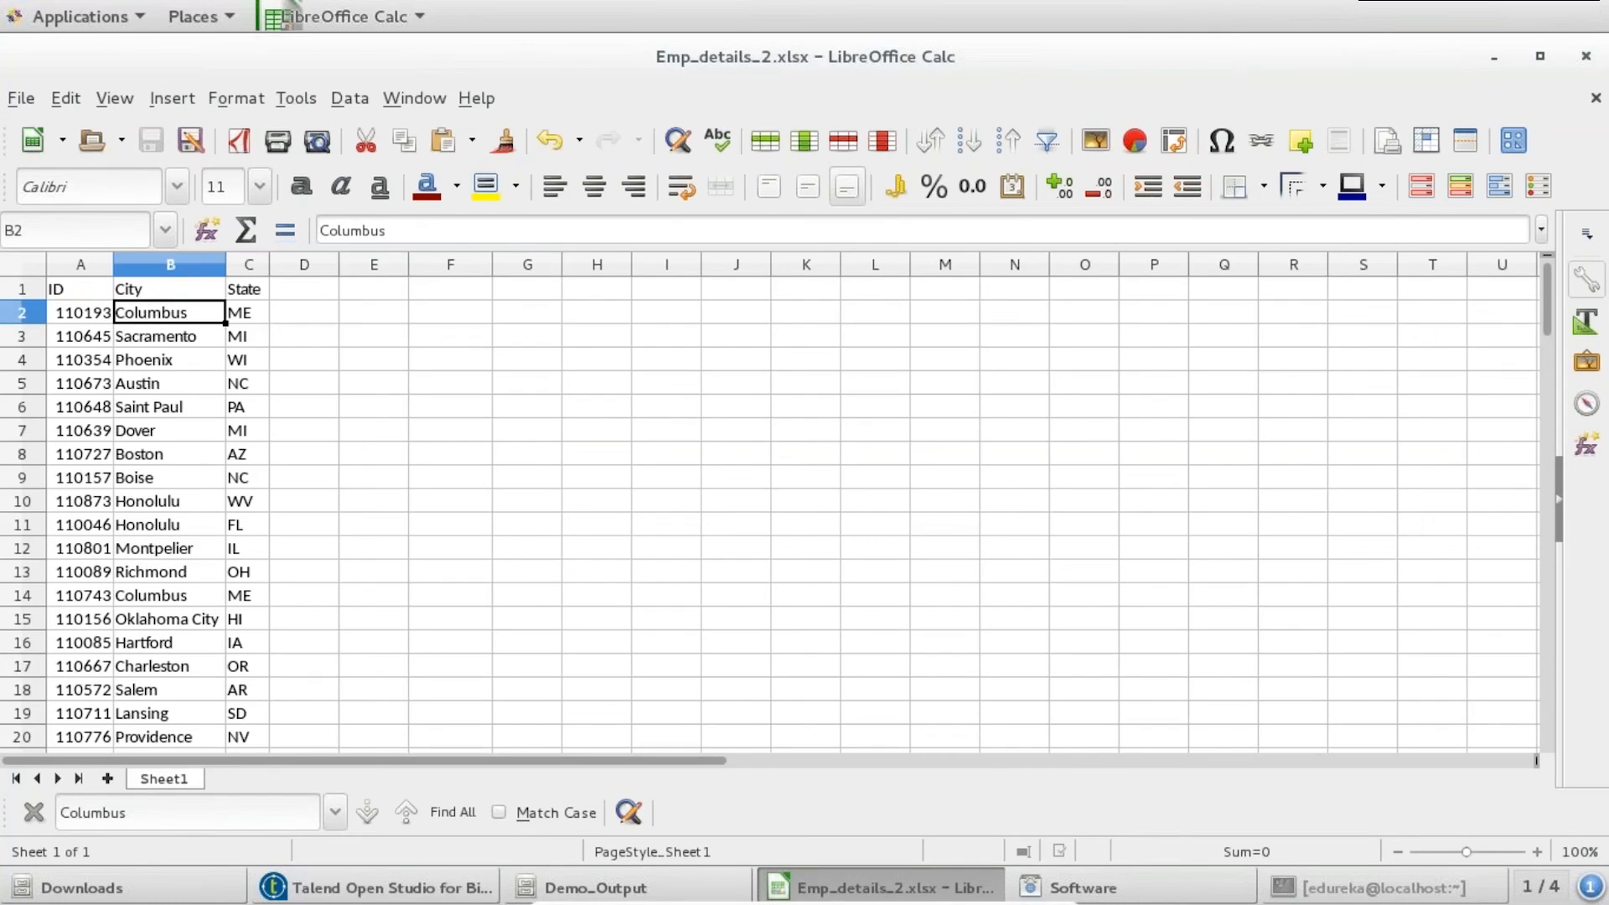
{"action": "double_click", "coordinate": [312, 229]}
{"action": "key", "text": "ctrl+c"}
{"action": "left_click", "coordinate": [1493, 56]}
{"action": "key", "text": "ctrl+v"}
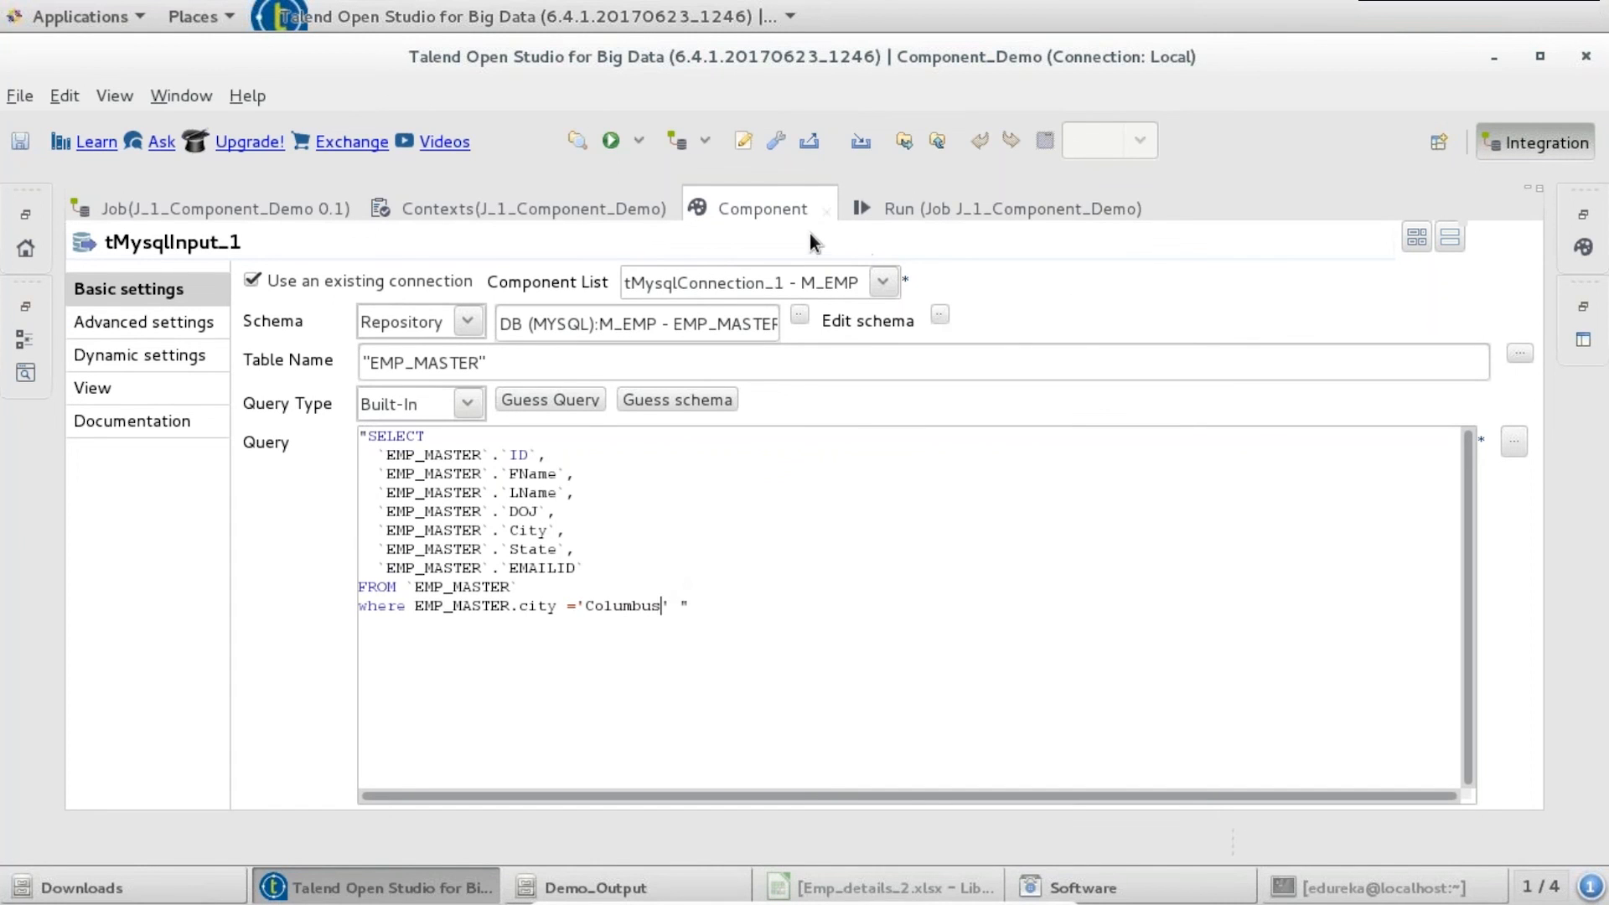
{"action": "key", "text": "ctrl+s"}
{"action": "double_click", "coordinate": [737, 212]}
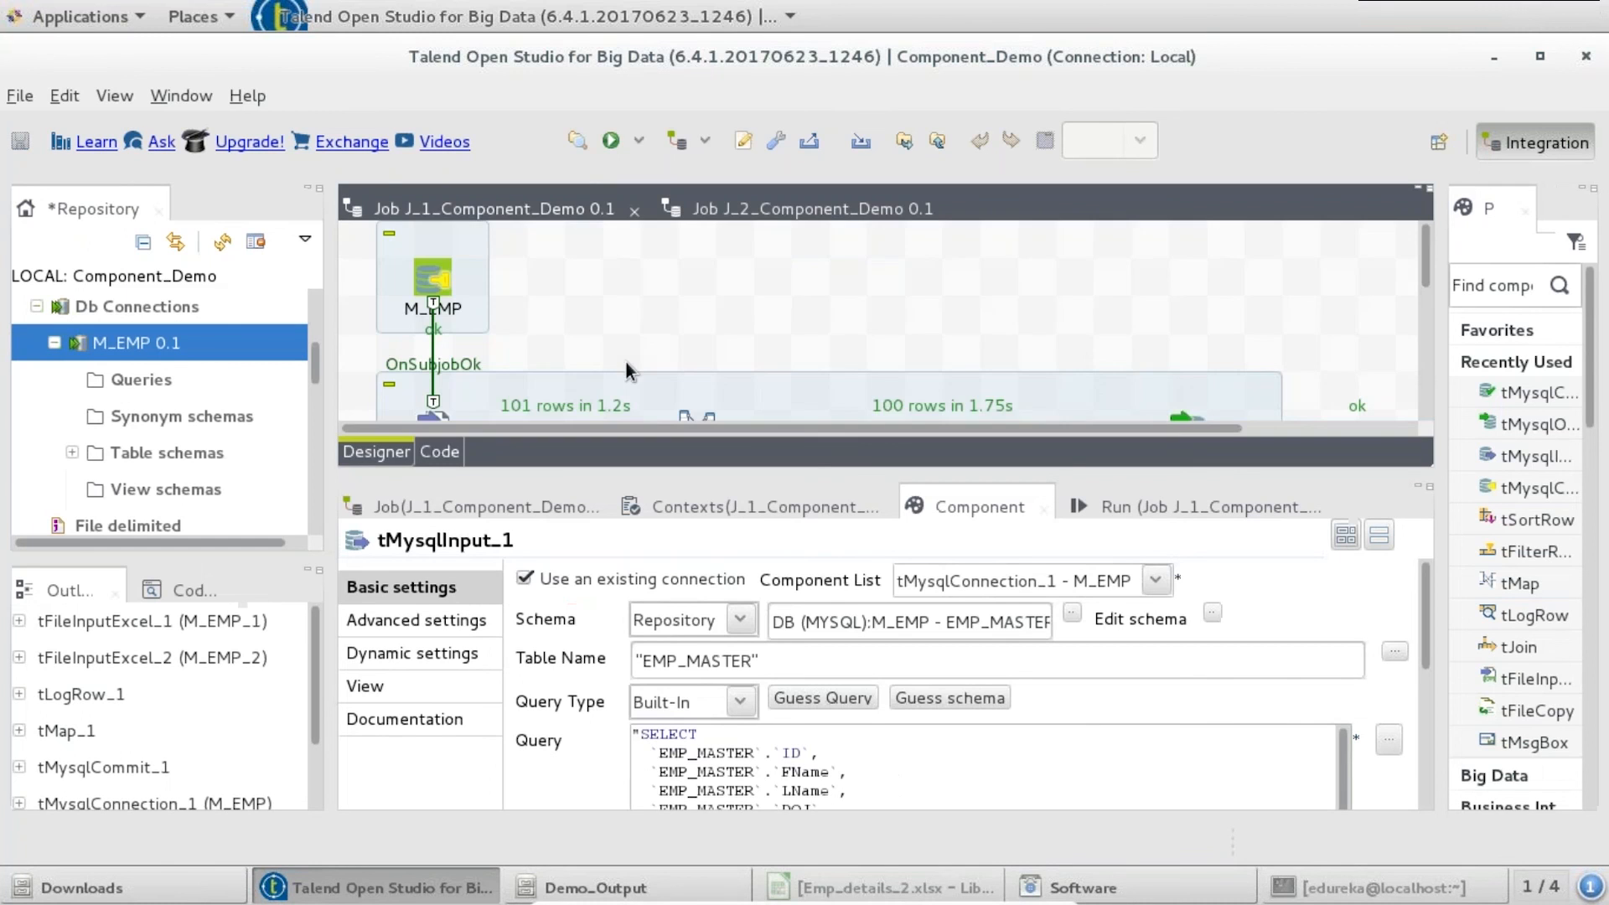
- Add a tLogRow component (tLogRow_2) to the J_1_Component_Demo canvas via the tlog search
{"action": "left_click", "coordinate": [491, 415]}
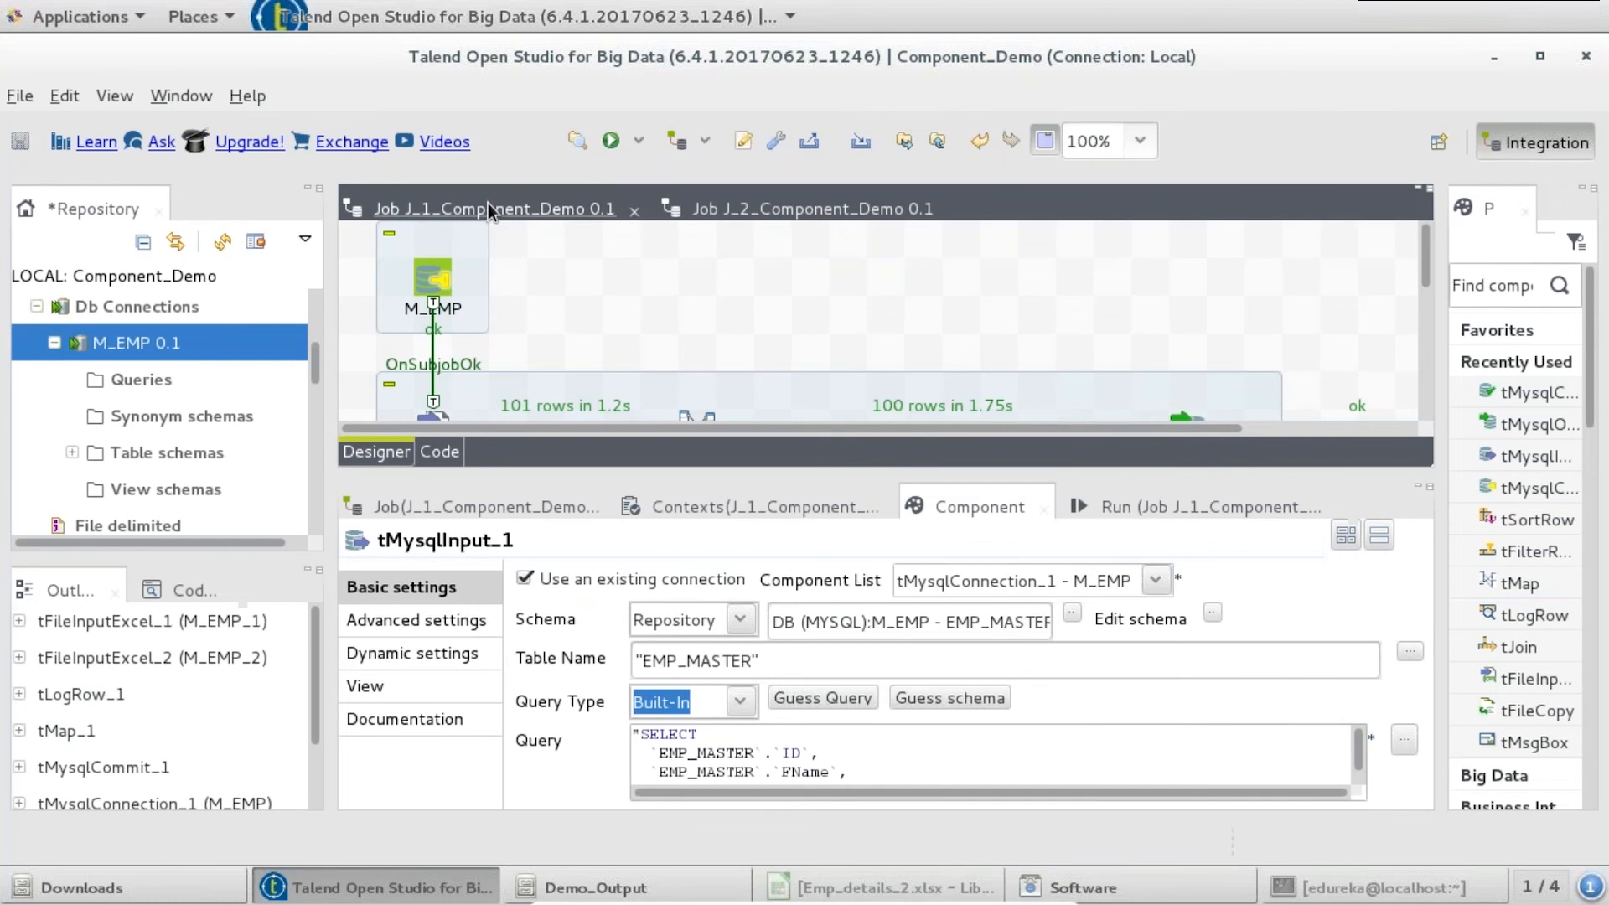
{"action": "double_click", "coordinate": [488, 203]}
{"action": "key", "text": "ctrl+Page_Down"}
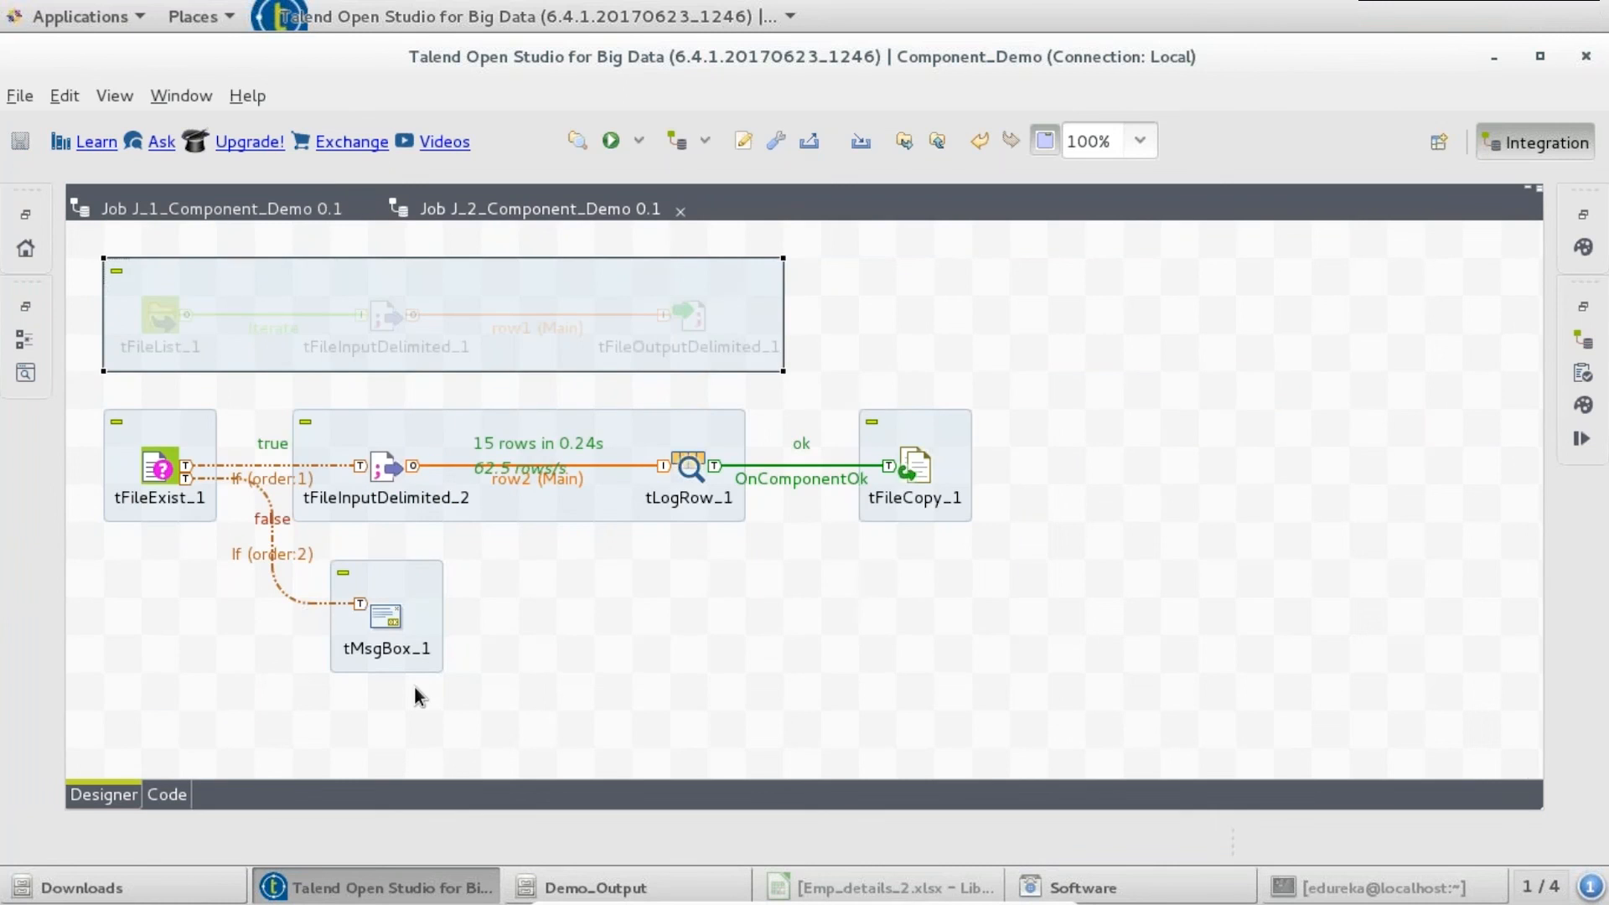
{"action": "double_click", "coordinate": [444, 207]}
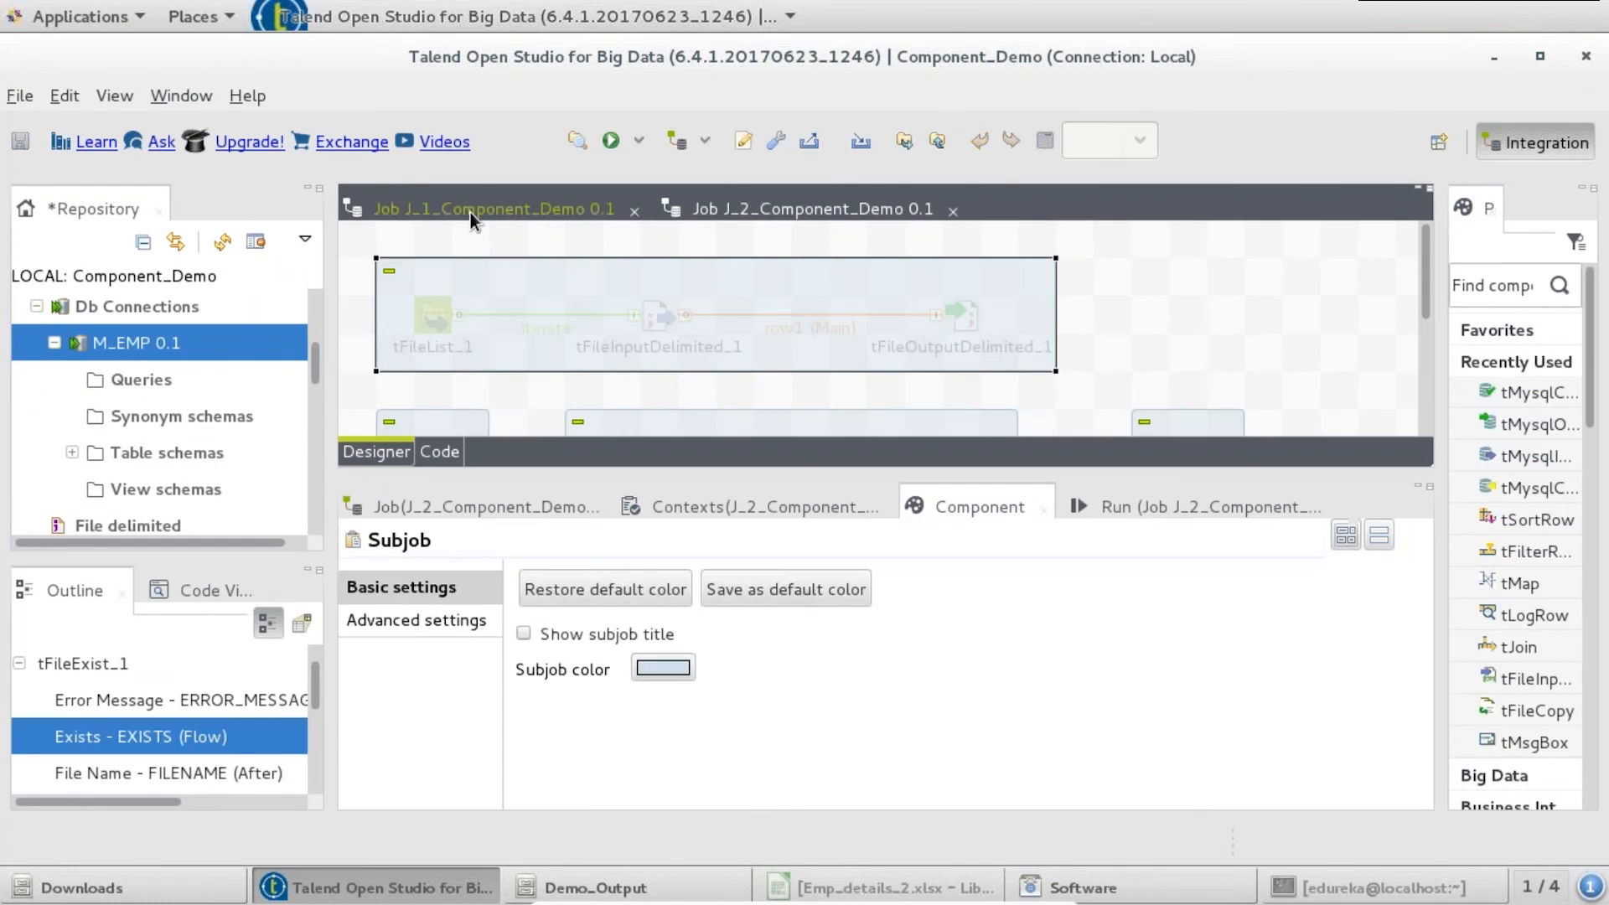
{"action": "left_click", "coordinate": [470, 213]}
{"action": "double_click", "coordinate": [470, 213]}
{"action": "type", "text": "tlog"}
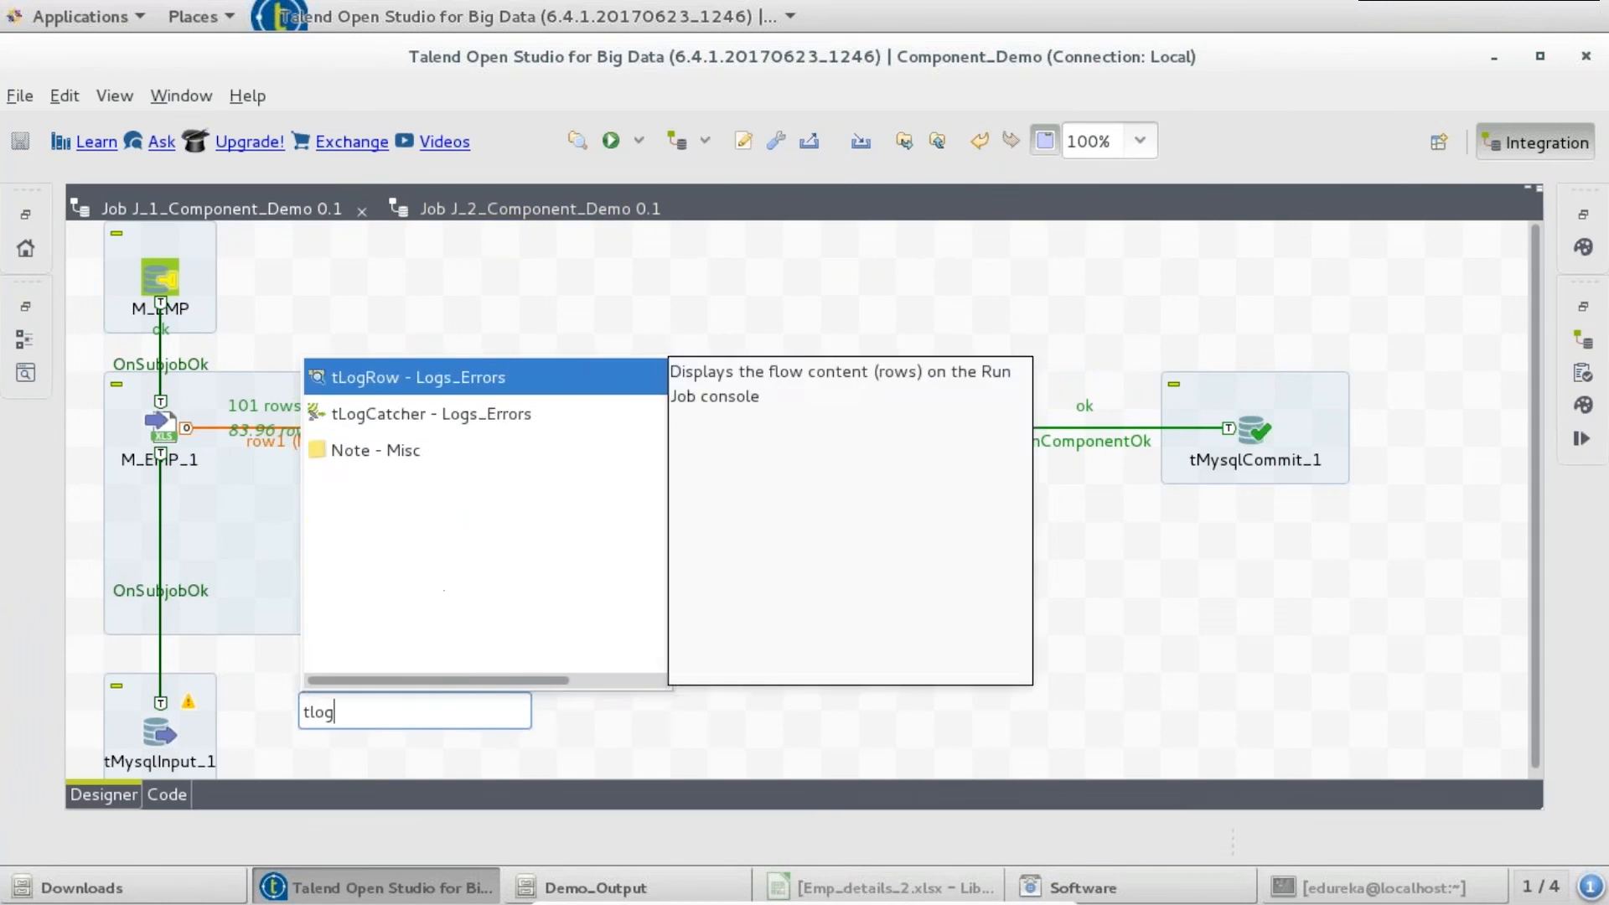
{"action": "key", "text": "Return"}
- Connect tMysqlInput_1 to tLogRow_2 with a Main row (row3) and save the job
{"action": "right_click", "coordinate": [161, 727]}
{"action": "mouse_move", "coordinate": [335, 255]}
{"action": "left_click", "coordinate": [492, 257]}
{"action": "left_click", "coordinate": [426, 730]}
{"action": "key", "text": "ctrl+s"}
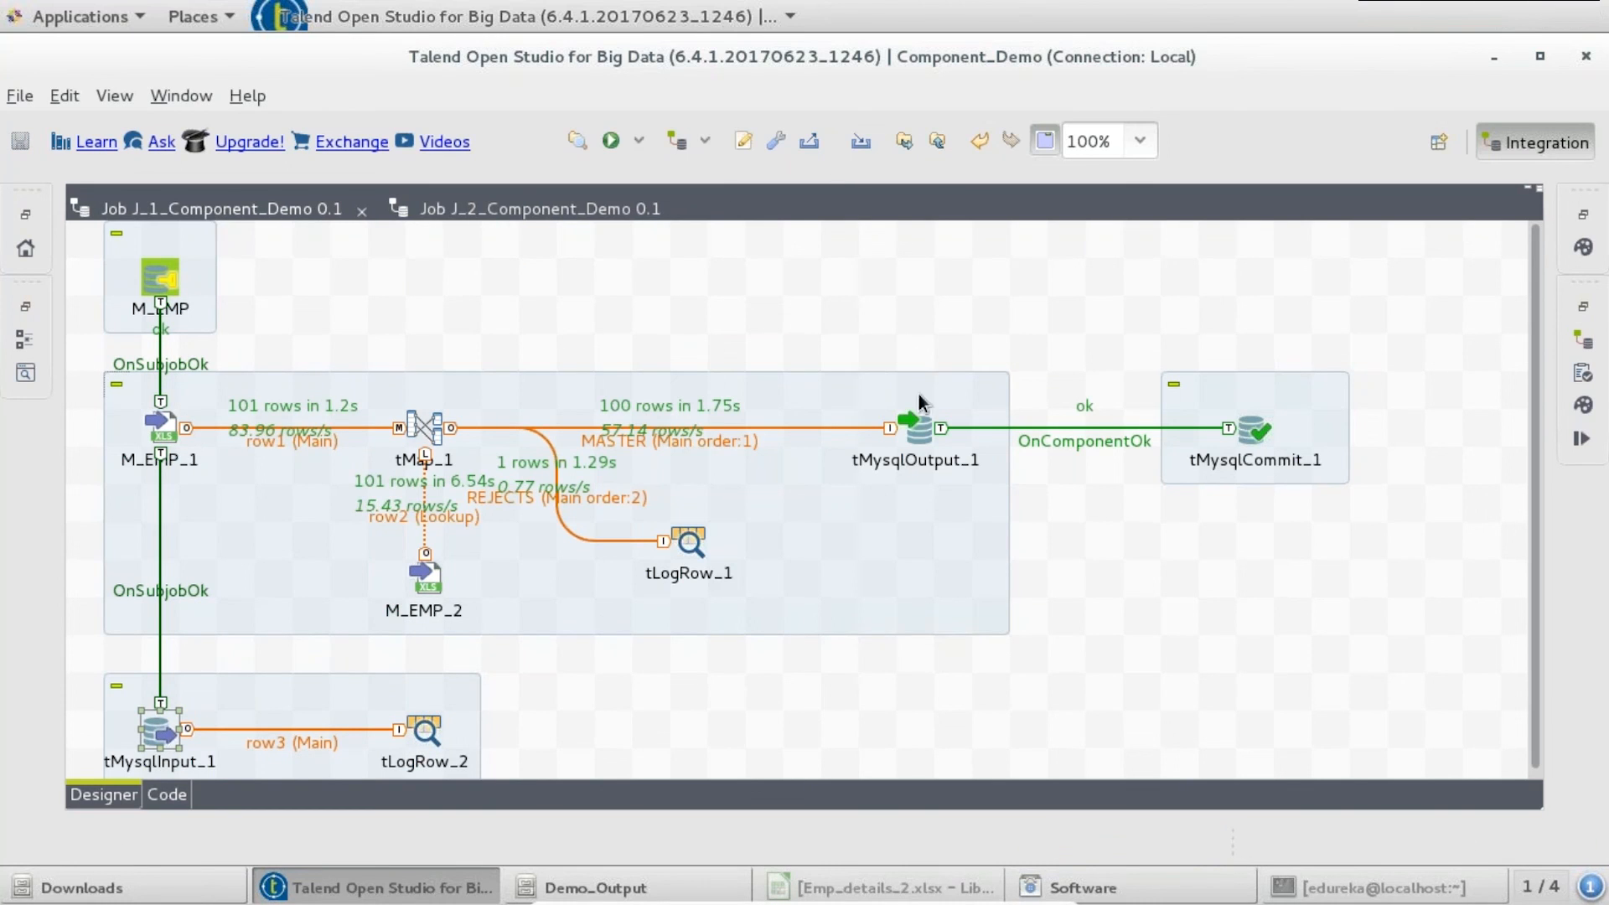
- Deactivate all components of the EMP_MASTER loading subjob
{"action": "left_click_drag", "start_coordinate": [87, 364], "coordinate": [1349, 620]}
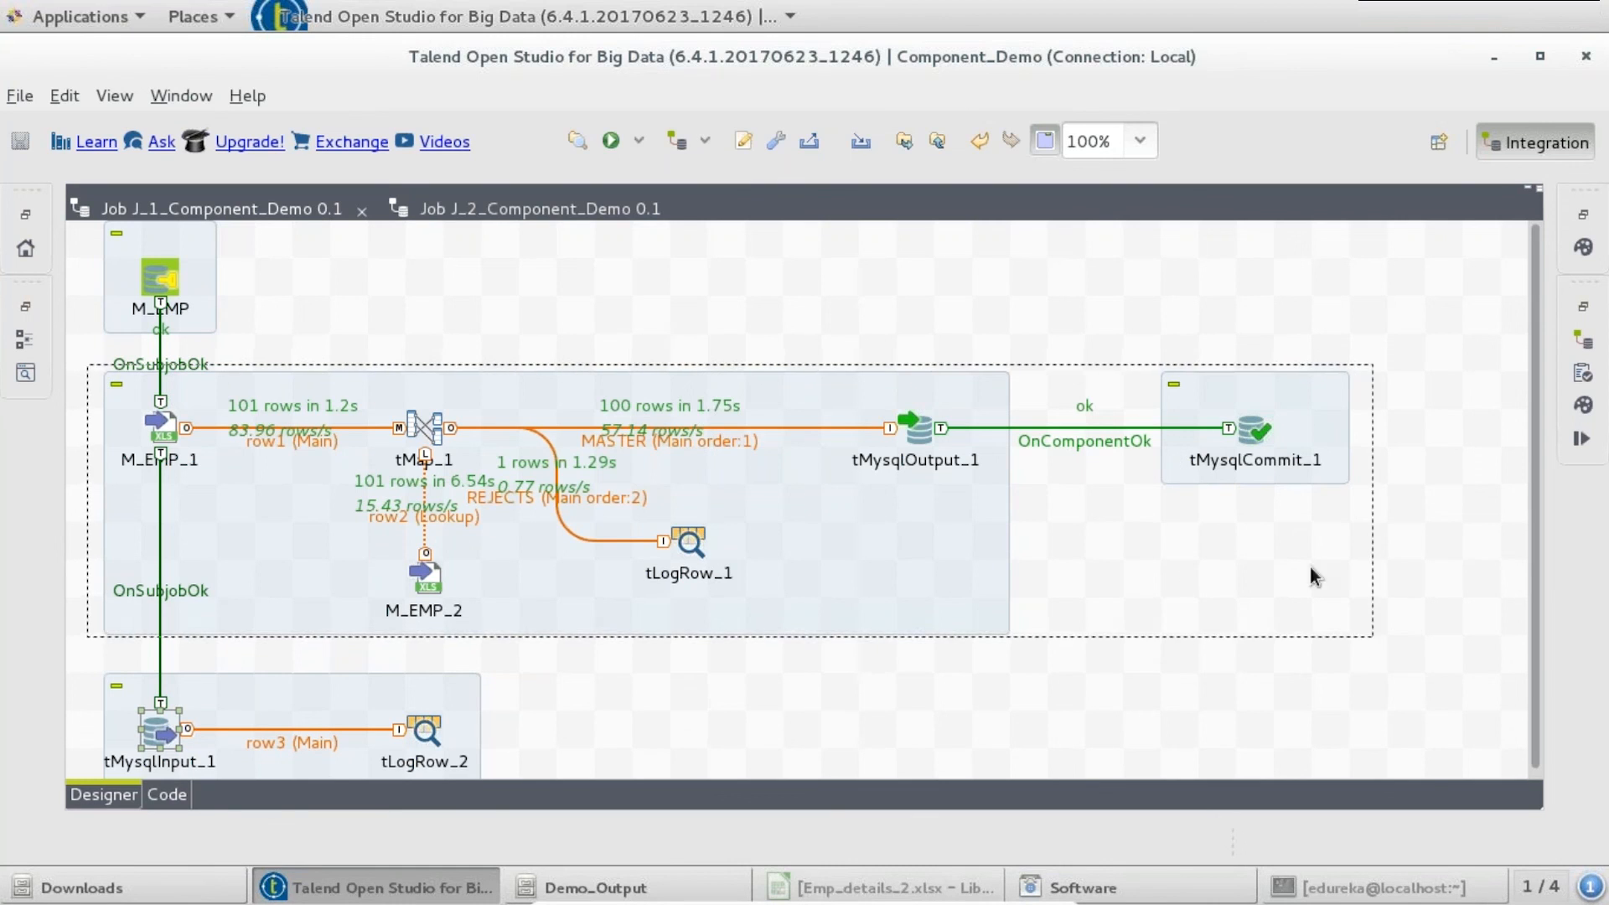
{"action": "right_click", "coordinate": [1254, 429]}
{"action": "left_click", "coordinate": [1300, 659]}
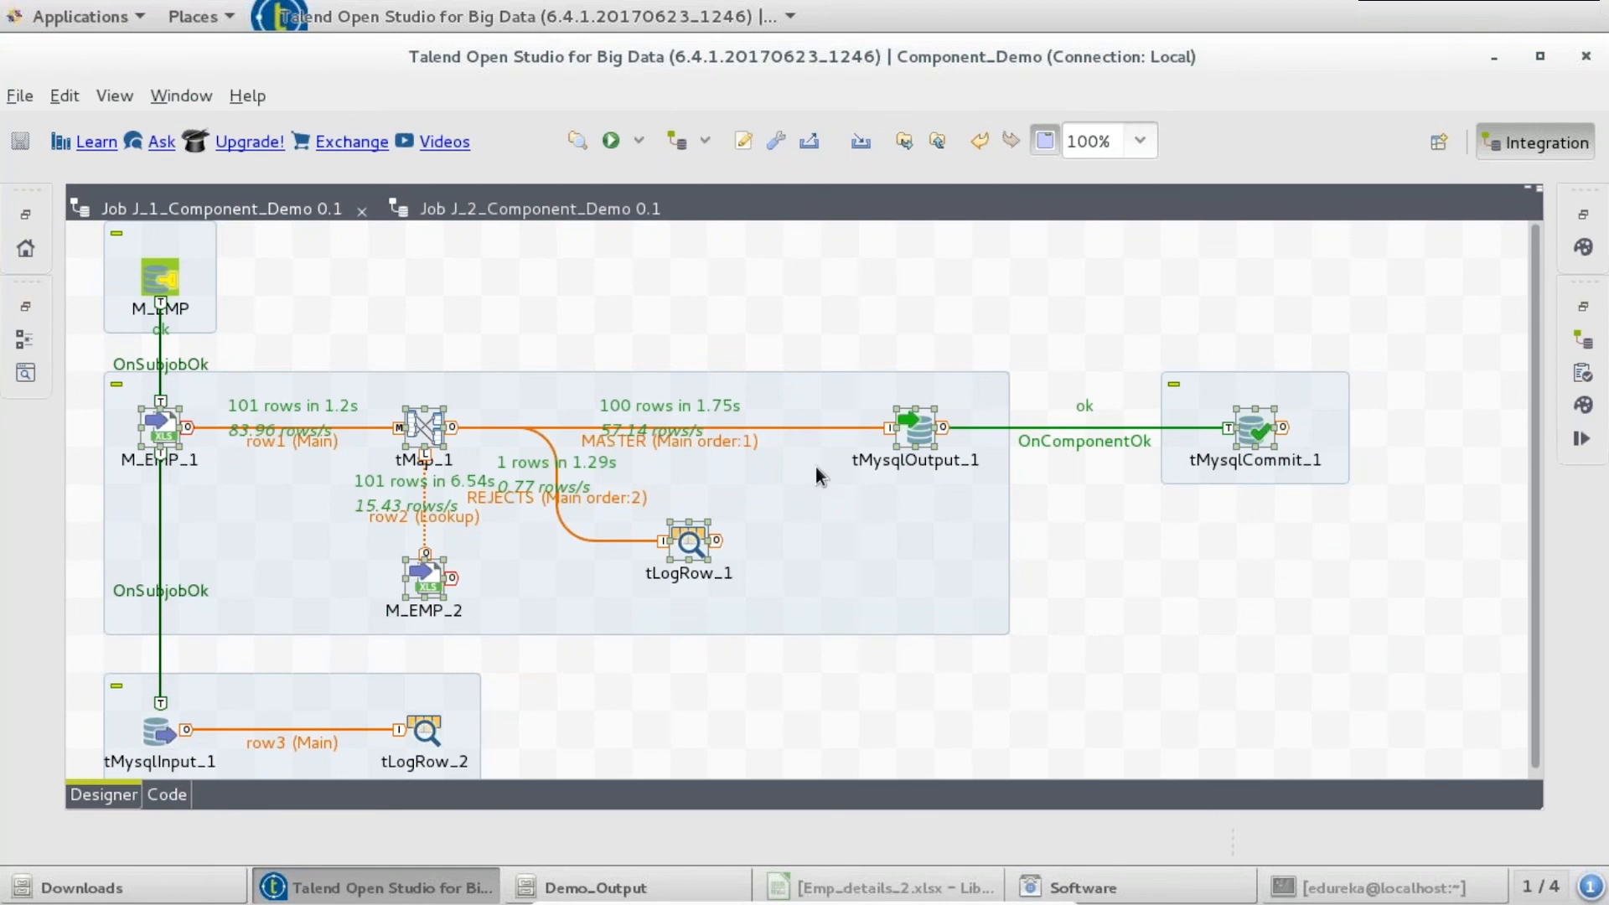
{"action": "double_click", "coordinate": [156, 726]}
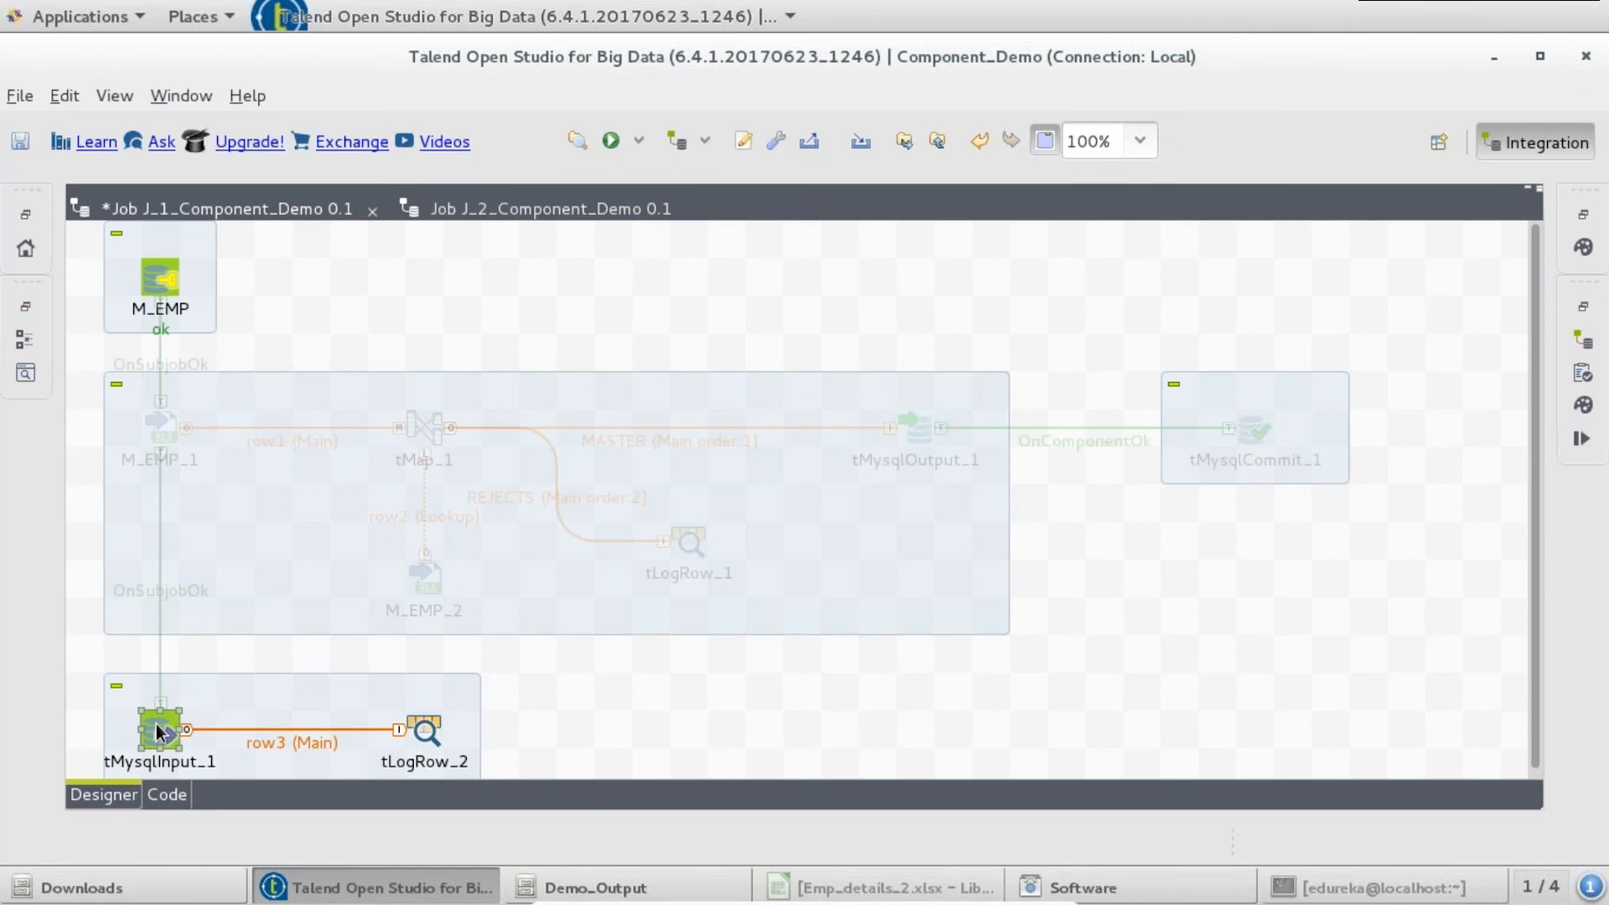
- Run J_1_Component_Demo and check the two Columbus employee rows printed in the console
{"action": "left_click", "coordinate": [1379, 195]}
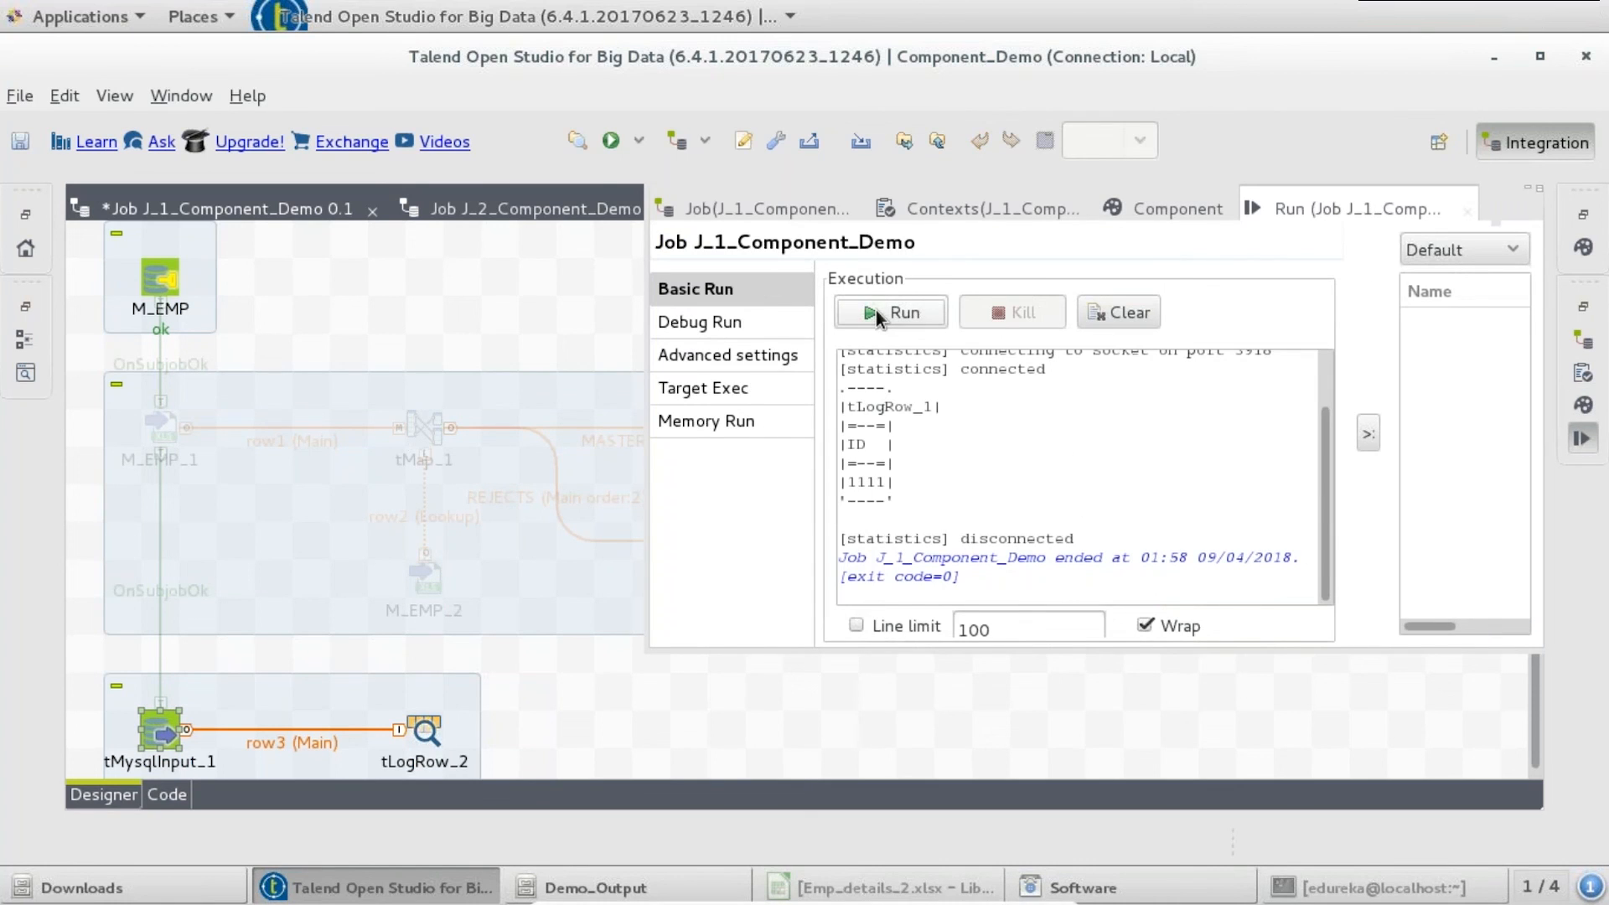
{"action": "left_click", "coordinate": [876, 312]}
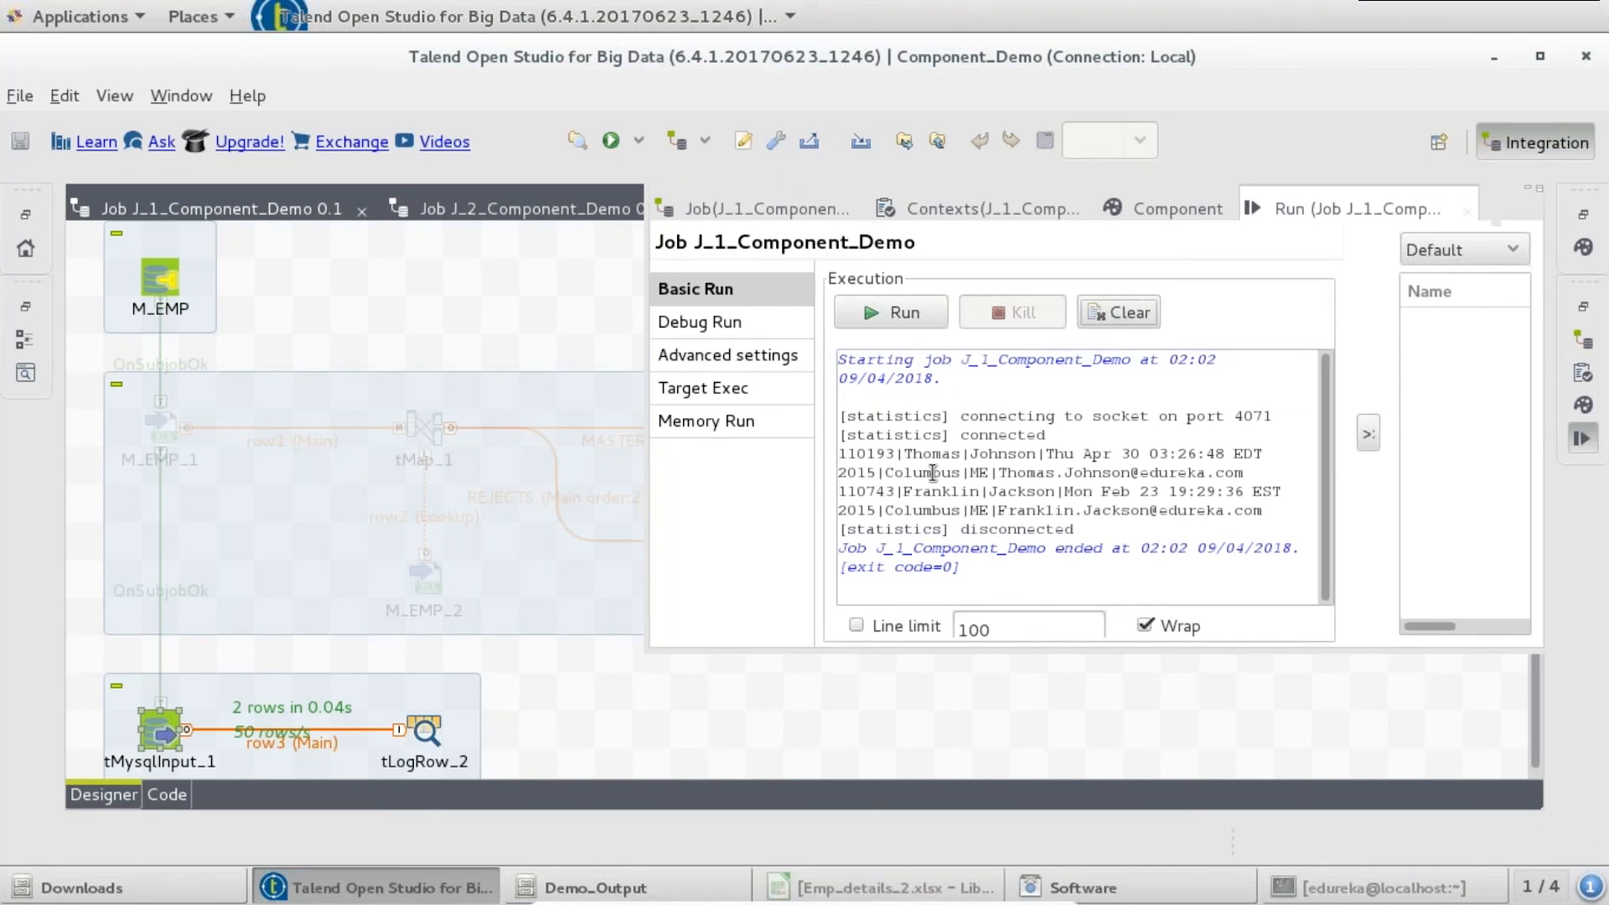
{"action": "left_click_drag", "start_coordinate": [1074, 530], "coordinate": [837, 453]}
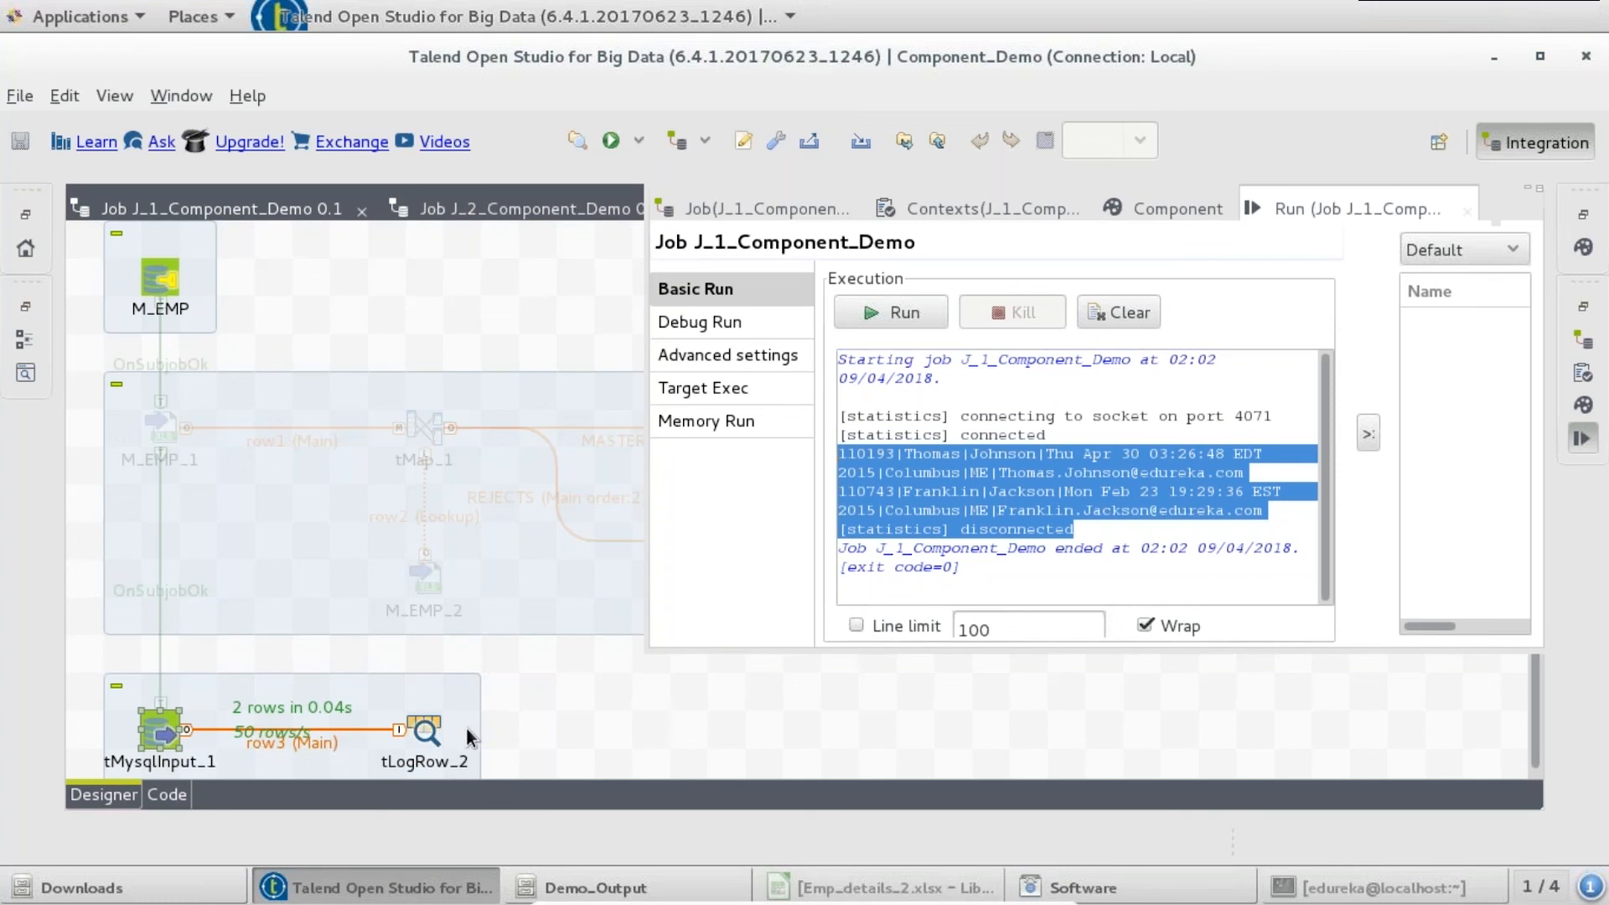
{"action": "left_click", "coordinate": [541, 725]}
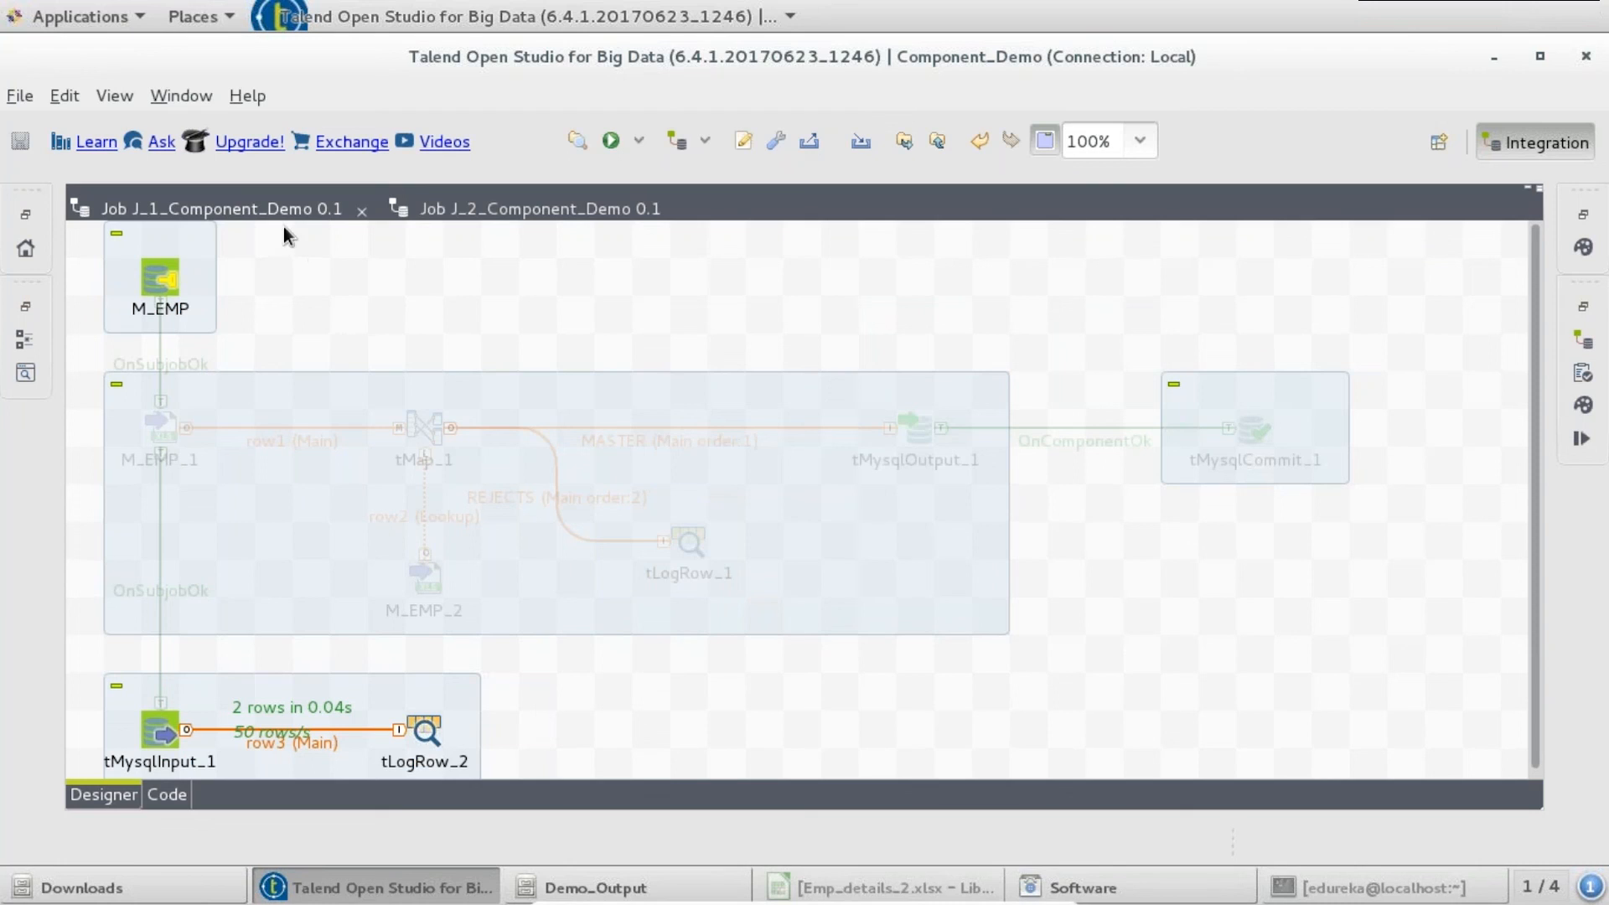